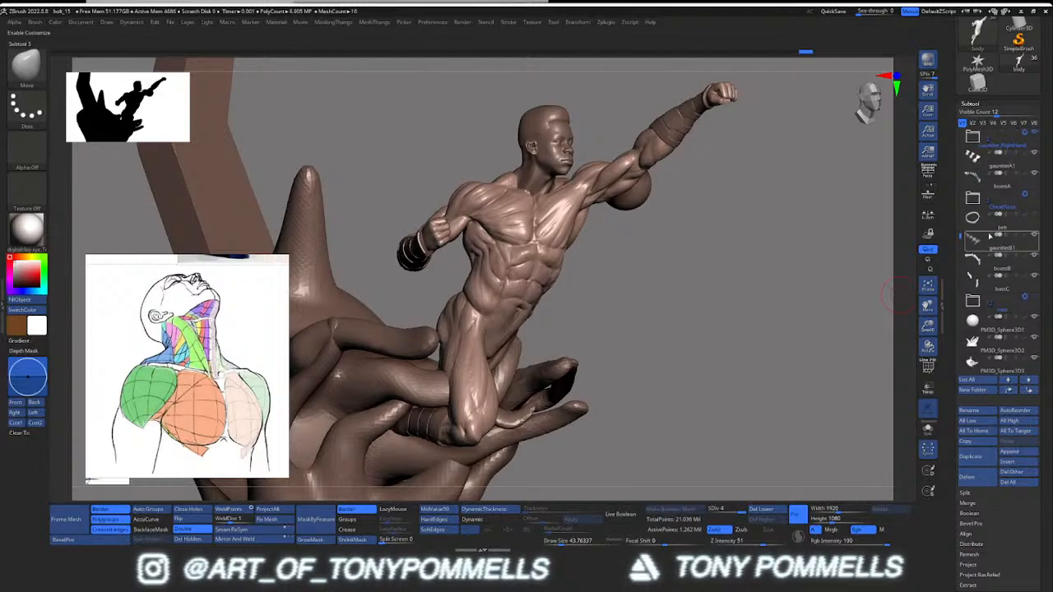
drag(709, 271, 328, 212)
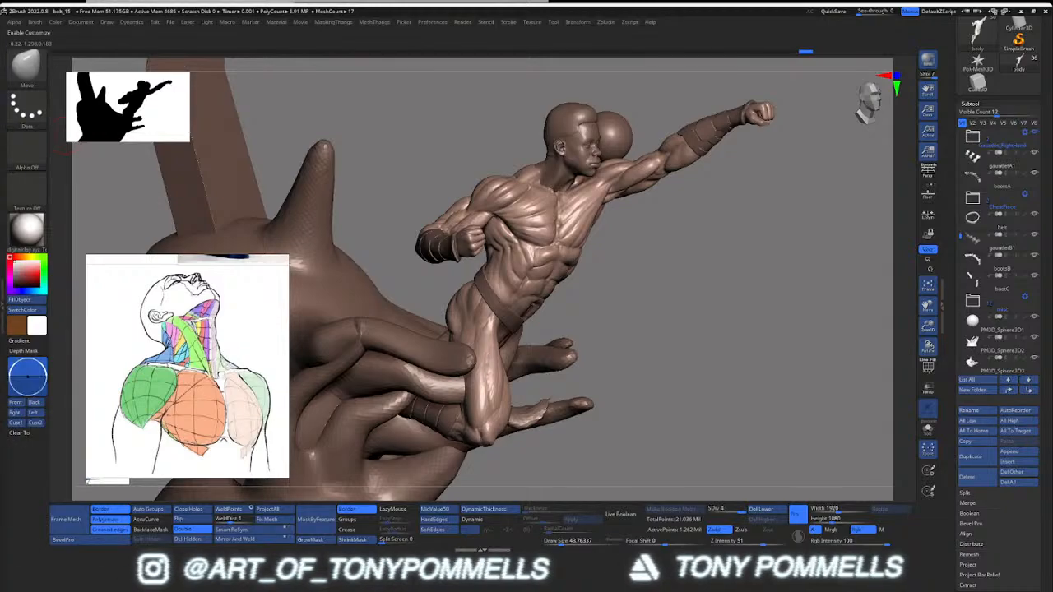
click(129, 572)
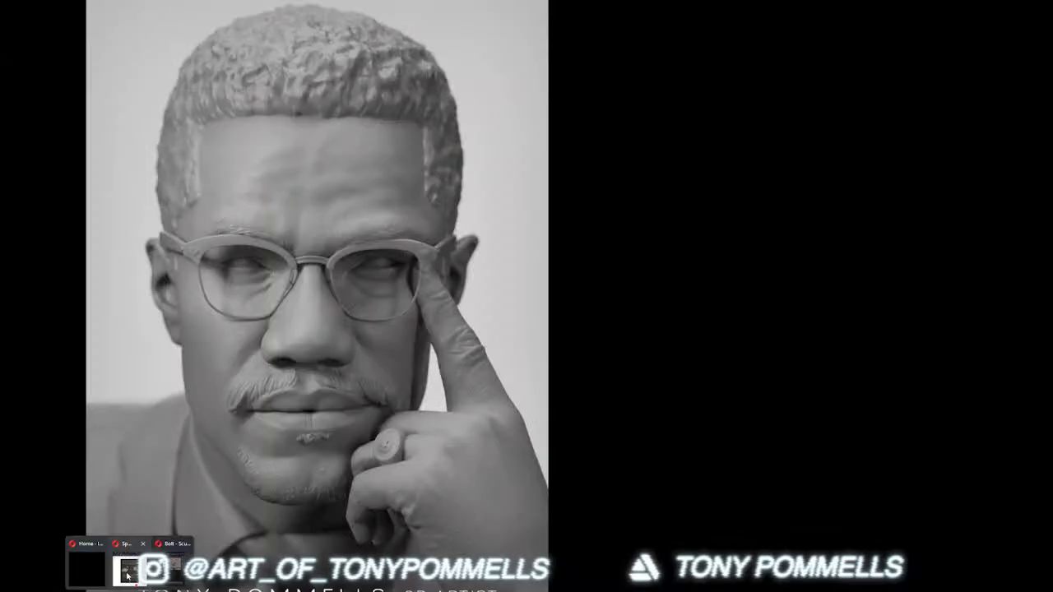
click(126, 575)
right_drag(208, 400, 203, 405)
Step: Delete the large clawed hand subtool between the lightning bolt and the figure
drag(781, 296, 412, 288)
alt+click(670, 325)
alt+drag(684, 356, 659, 297)
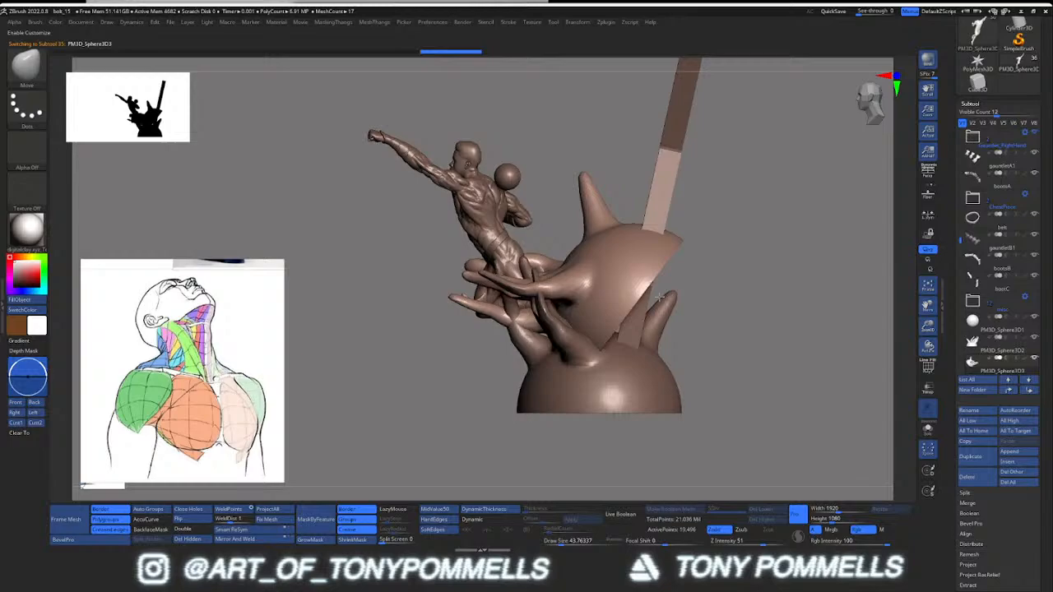
click(975, 477)
click(898, 499)
Step: Examine the statue's composition from several sides, checking the fingered base, the lightning bolt and the belt against the figure
drag(761, 361, 556, 354)
alt+click(556, 355)
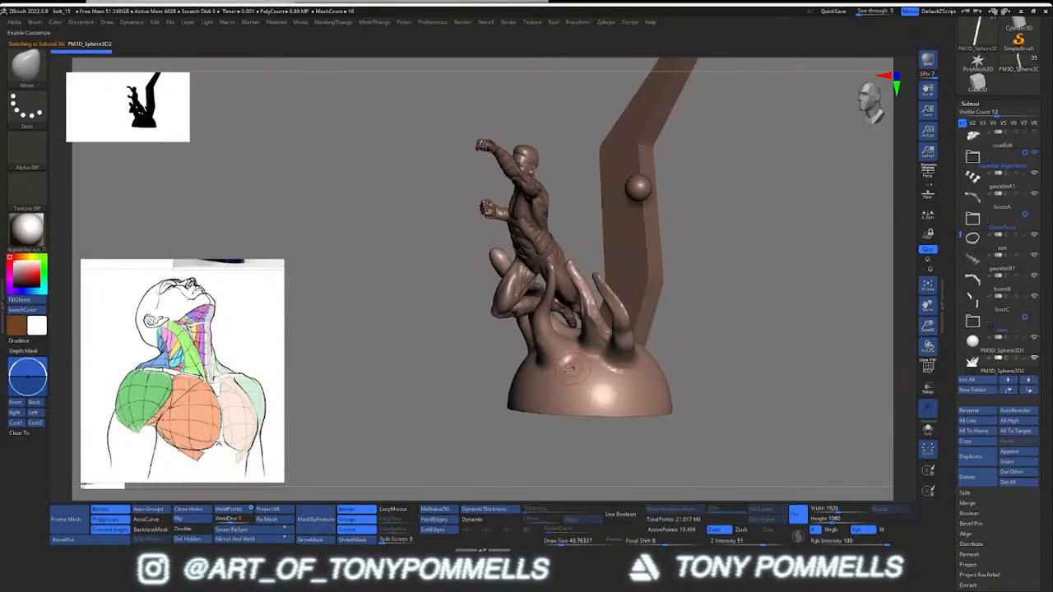
drag(395, 353, 467, 323)
alt+click(467, 324)
right_drag(467, 324, 507, 296)
right_drag(553, 329, 518, 357)
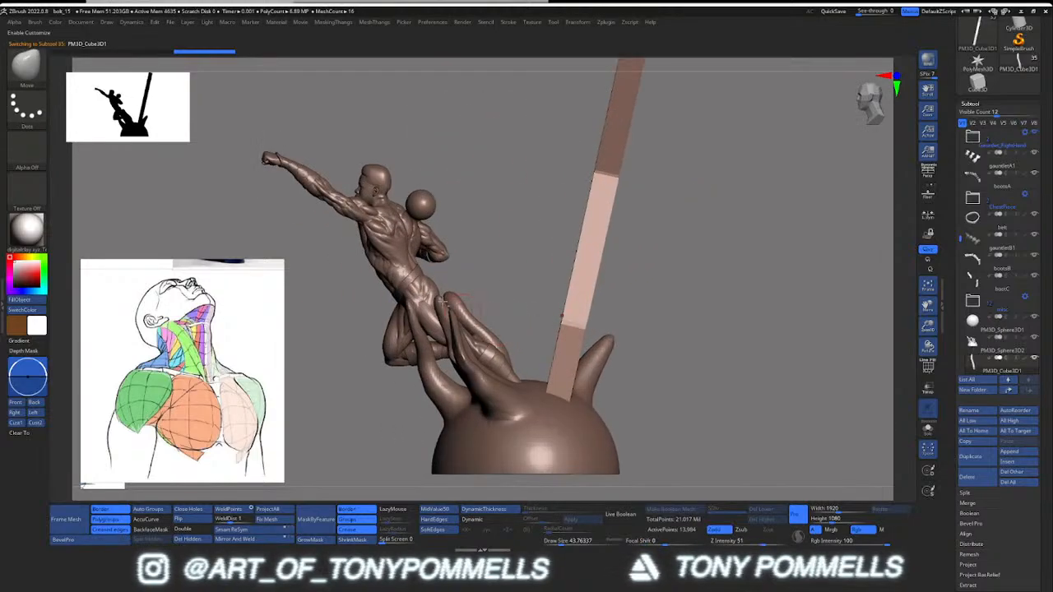
alt+click(409, 280)
alt+right_drag(409, 279, 516, 306)
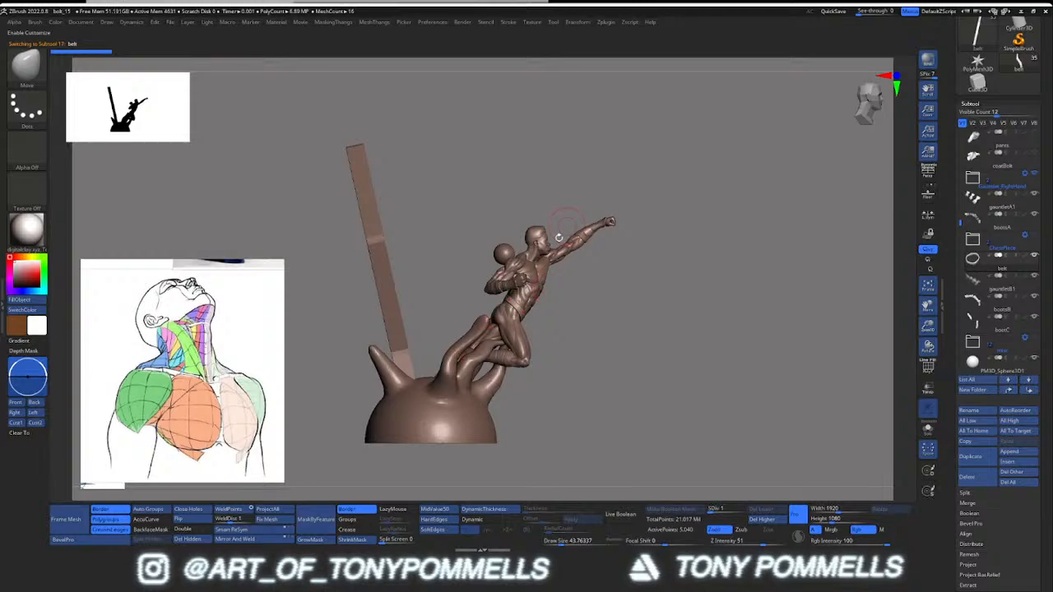
key(w)
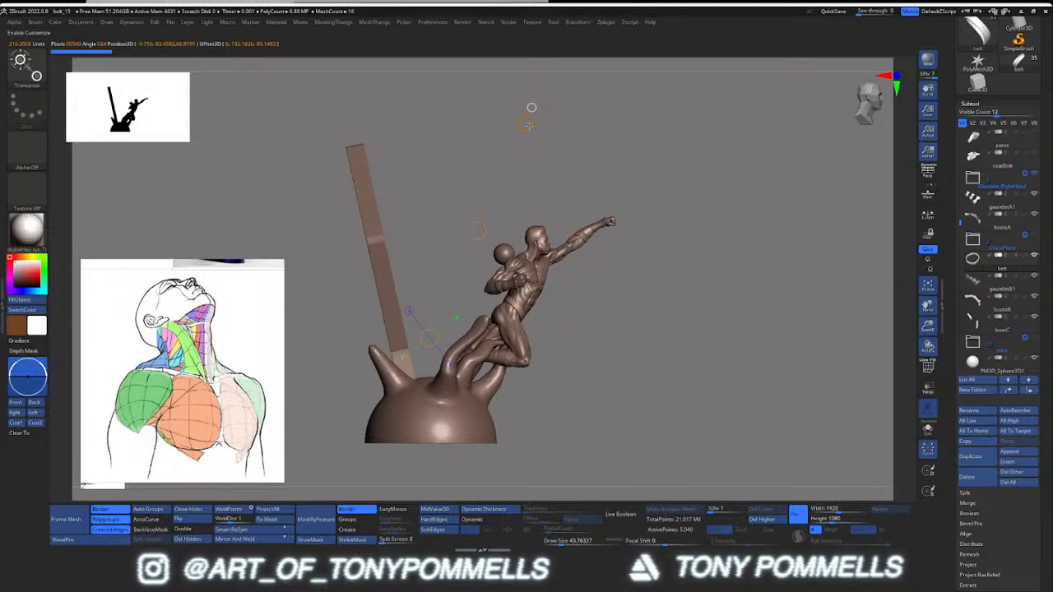
mouse_move(530, 107)
right_down()
mouse_move(501, 108)
mouse_move(542, 302)
mouse_move(461, 331)
mouse_move(493, 247)
mouse_move(505, 319)
right_up()
right_drag(570, 181, 491, 109)
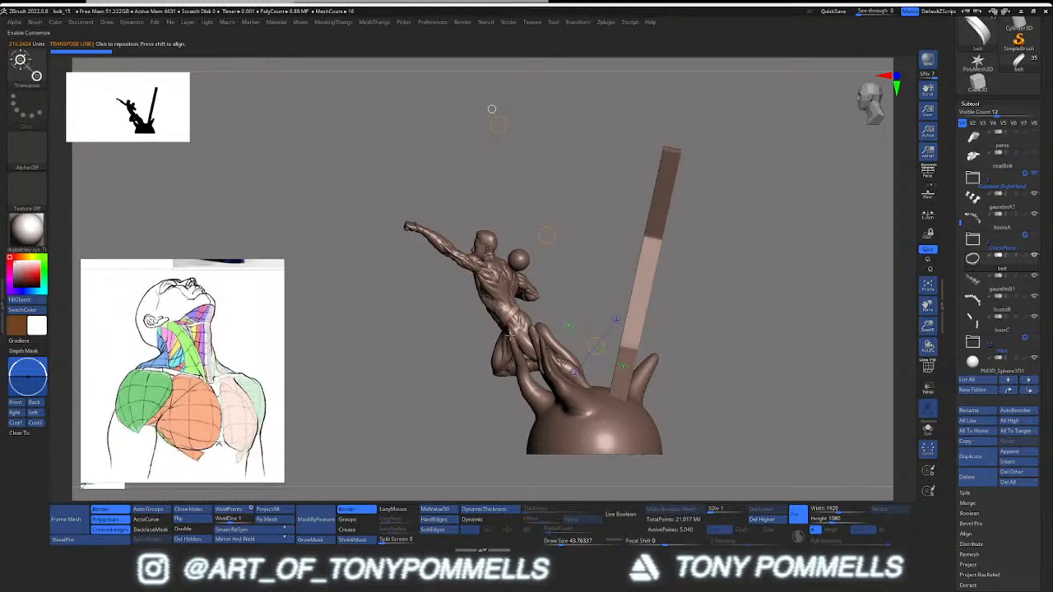
mouse_move(491, 108)
right_down()
mouse_move(482, 106)
mouse_move(473, 132)
mouse_move(458, 210)
right_up()
mouse_move(496, 305)
right_down()
mouse_move(544, 301)
mouse_move(547, 262)
right_up()
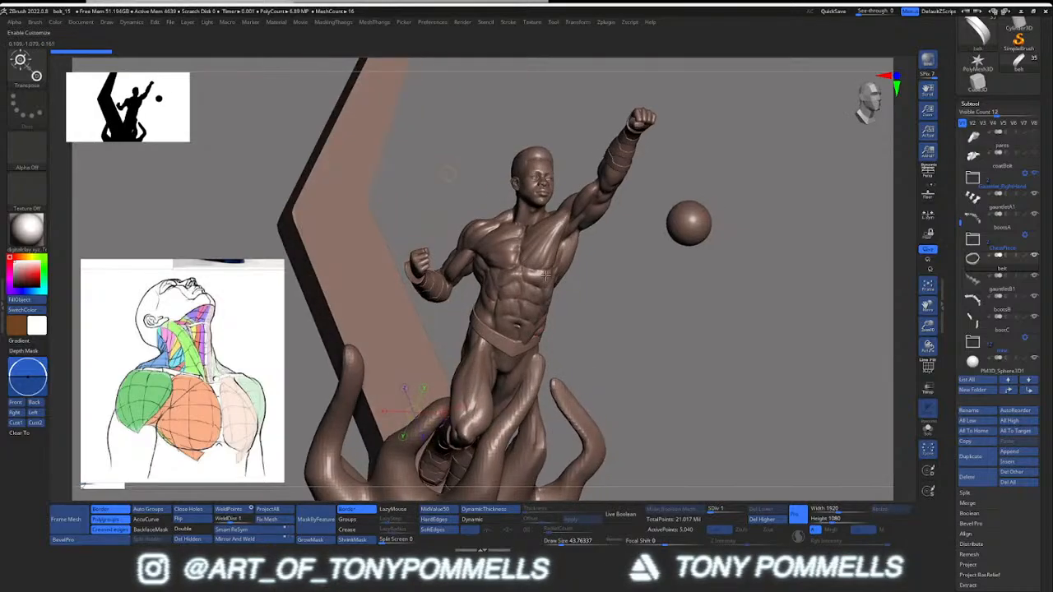
Step: Show the chest emblem pieces on the figure's torso and make chestPieceA the active subtool
alt+right_drag(545, 328, 530, 278)
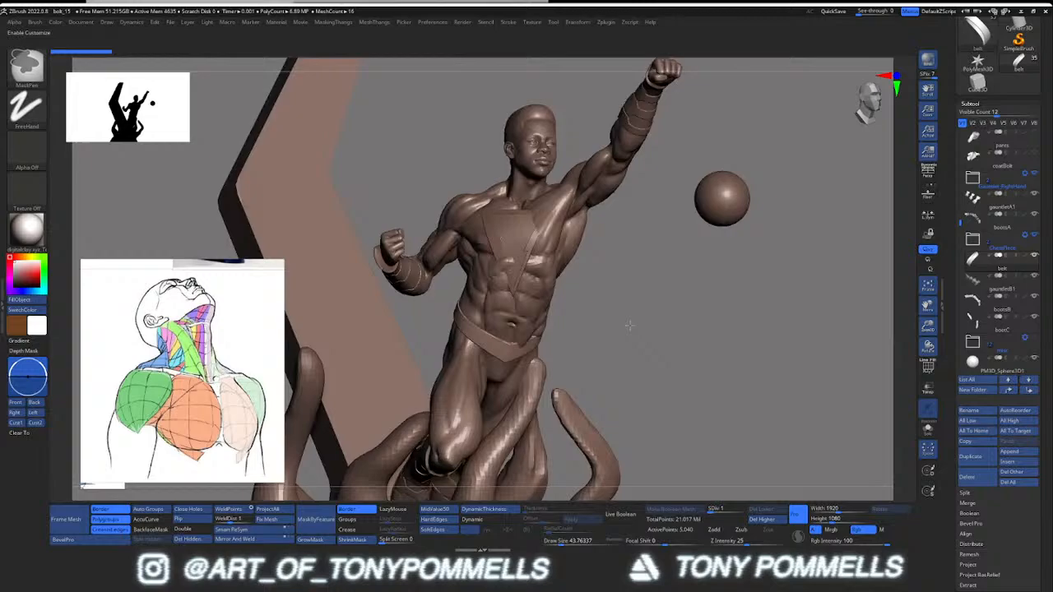
mouse_move(613, 345)
alt+right_down()
mouse_move(608, 258)
mouse_move(576, 259)
mouse_move(568, 222)
mouse_move(564, 289)
mouse_move(613, 284)
mouse_move(568, 284)
mouse_move(535, 268)
mouse_move(580, 269)
mouse_move(576, 305)
mouse_move(592, 279)
mouse_move(547, 278)
alt+right_up()
alt+click(564, 289)
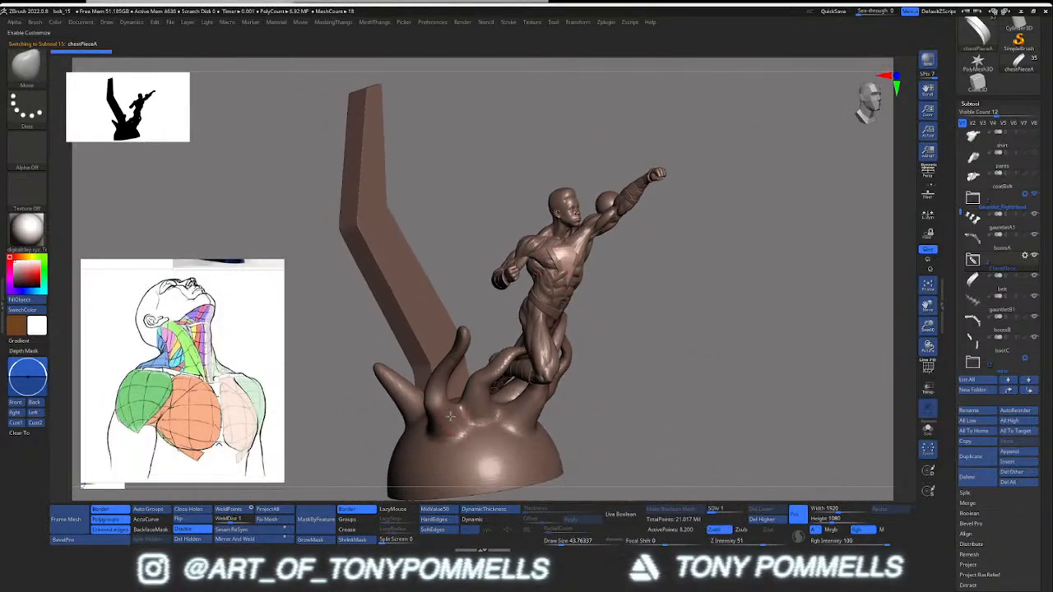
Step: Select the chestPieceB frame, check its wireframe at subdivision level 1 and isolate it
mouse_move(450, 416)
right_down()
mouse_move(490, 366)
mouse_move(493, 395)
mouse_move(444, 329)
mouse_move(514, 307)
mouse_move(655, 353)
mouse_move(569, 284)
mouse_move(600, 337)
right_up()
alt+click(536, 273)
key(shift+f)
mouse_move(535, 272)
ctrl+right_down()
mouse_move(579, 335)
mouse_move(564, 317)
mouse_move(638, 329)
ctrl+right_up()
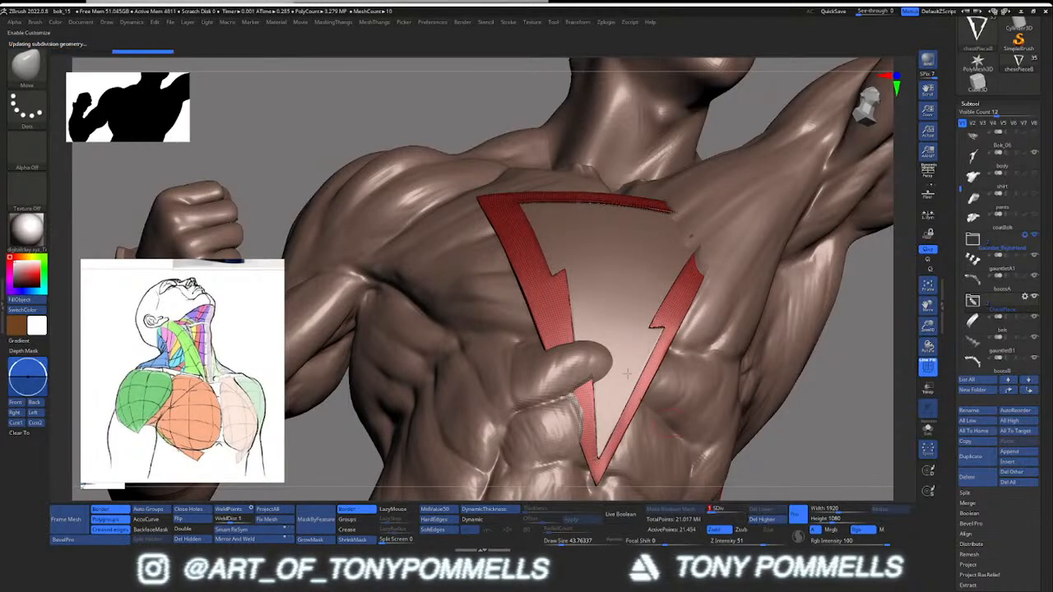
key(shift+f)
right_drag(627, 373, 658, 337)
key(shift+s)
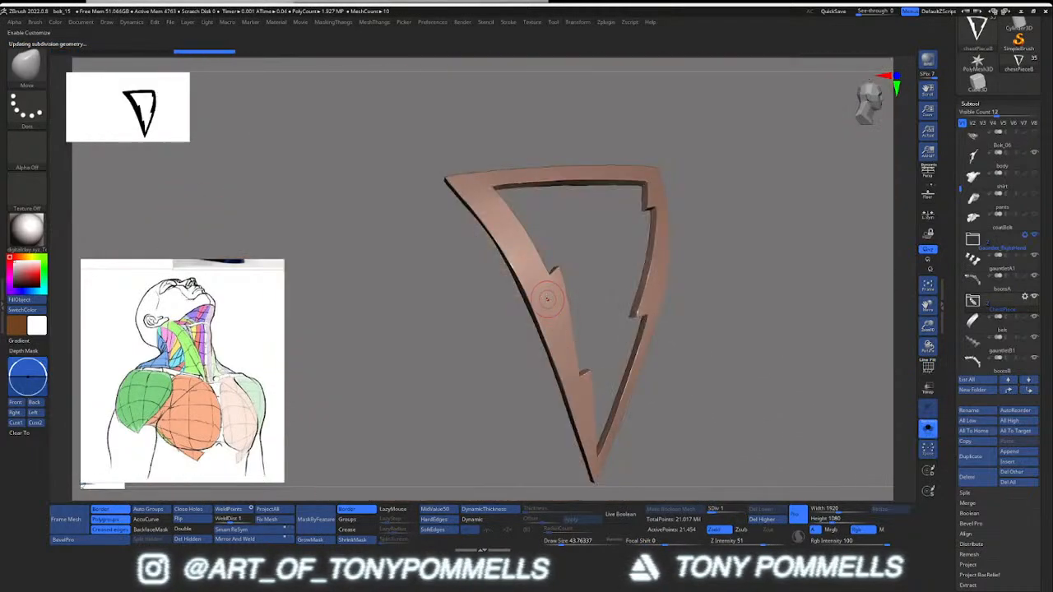
Step: Inspect the isolated frame's topology with the wireframe and raise it to subdivision level 4
key(shift+f)
key(shift+f)
ctrl+right_drag(541, 292, 542, 247)
right_drag(543, 247, 529, 271)
key(shift+f)
key(shift+f)
mouse_move(519, 234)
ctrl+right_down()
mouse_move(544, 263)
mouse_move(366, 367)
ctrl+right_up()
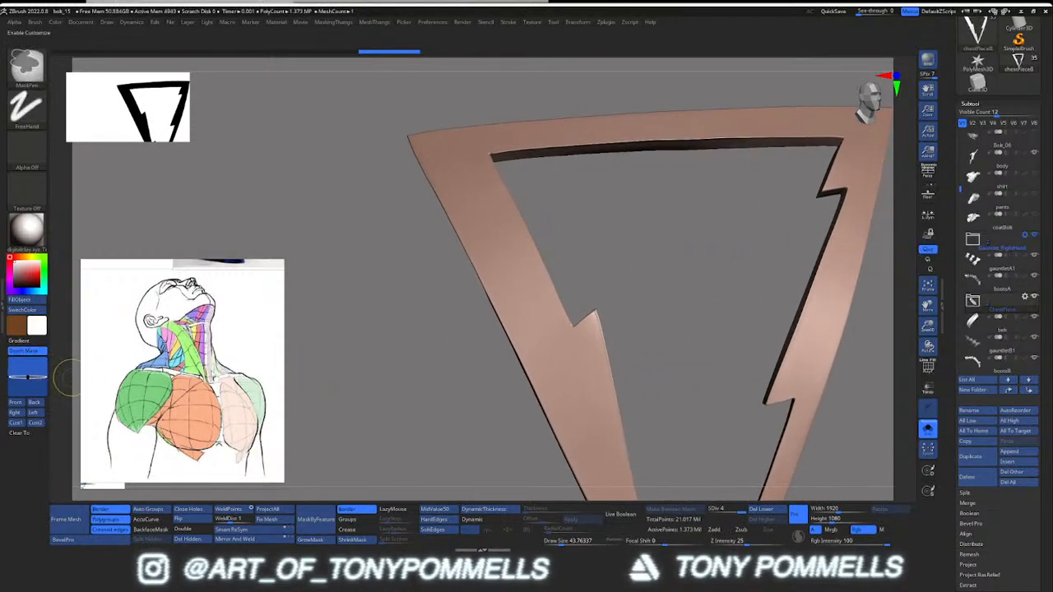
Step: Adjust the notch on the frame's inner edge with the Move brush at a draw size of about 280
key(s)
drag(532, 235, 561, 235)
mouse_move(485, 240)
ctrl+mouse_down()
mouse_move(552, 345)
mouse_move(575, 427)
ctrl+mouse_up()
mouse_move(444, 329)
right_down()
mouse_move(529, 287)
mouse_move(493, 298)
mouse_move(507, 227)
right_up()
ctrl+drag(535, 255, 551, 272)
right_drag(552, 272, 584, 251)
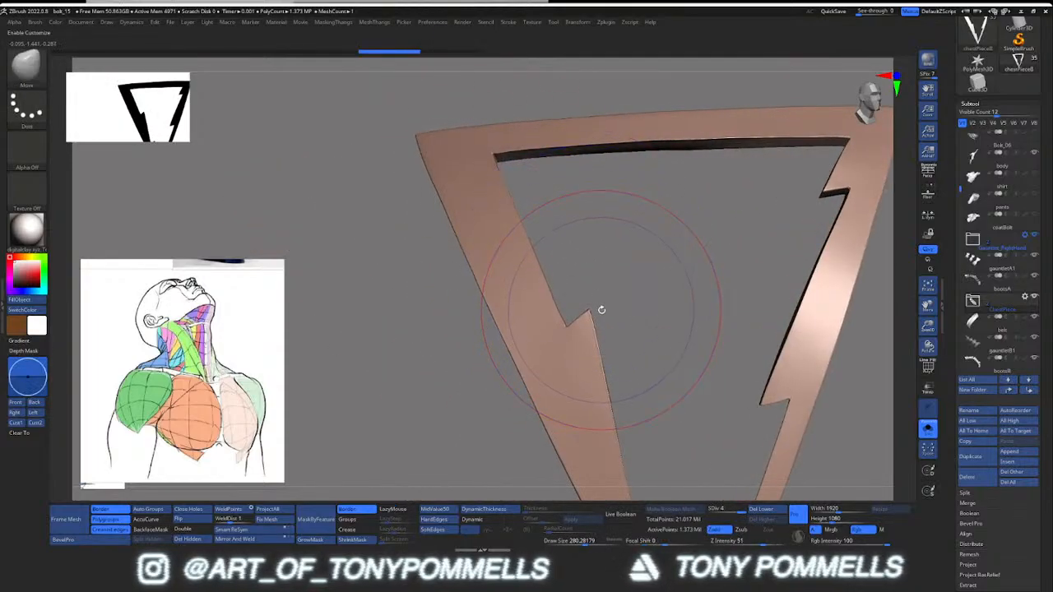
right_drag(601, 309, 610, 303)
key(2)
click(591, 310)
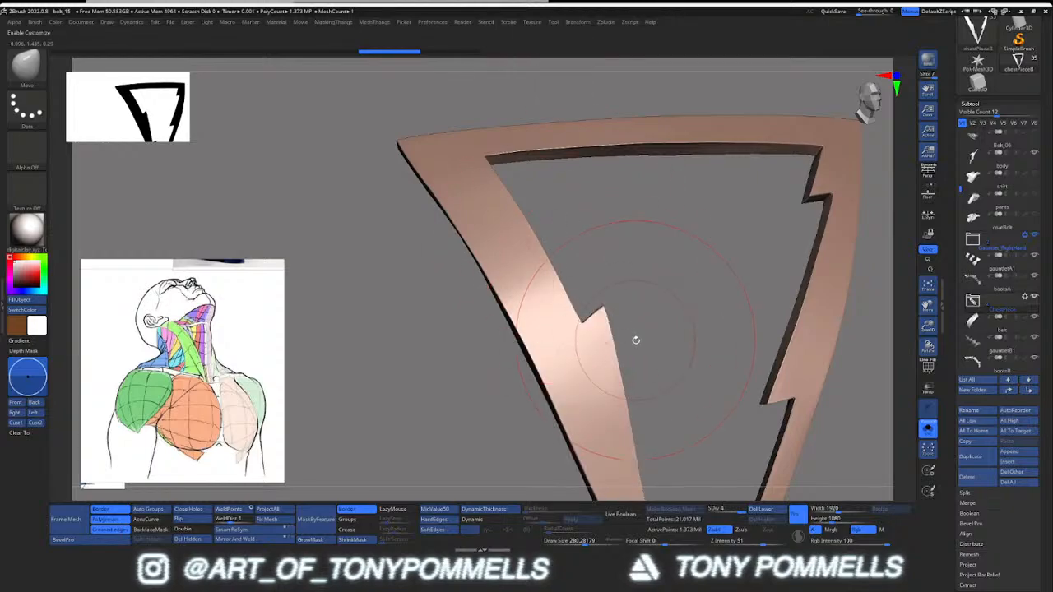
key(3)
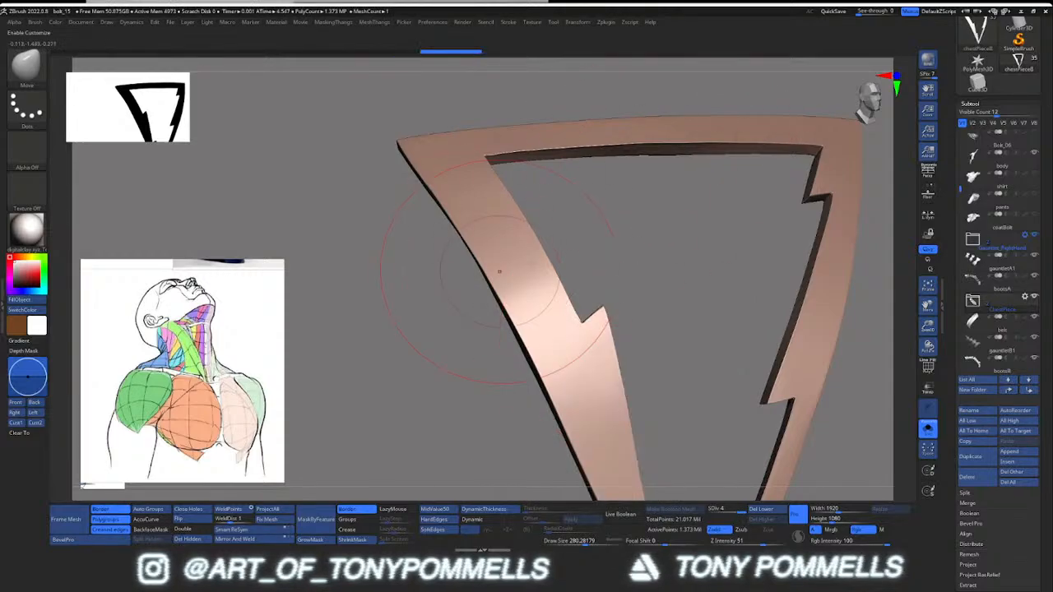
Step: Drop the frame to subdivision level 1 and set the Move brush's draw size to about 172 for its inner edge
key(shift+f)
mouse_move(576, 279)
ctrl+right_down()
mouse_move(591, 294)
mouse_move(633, 460)
ctrl+right_up()
key(shift+f)
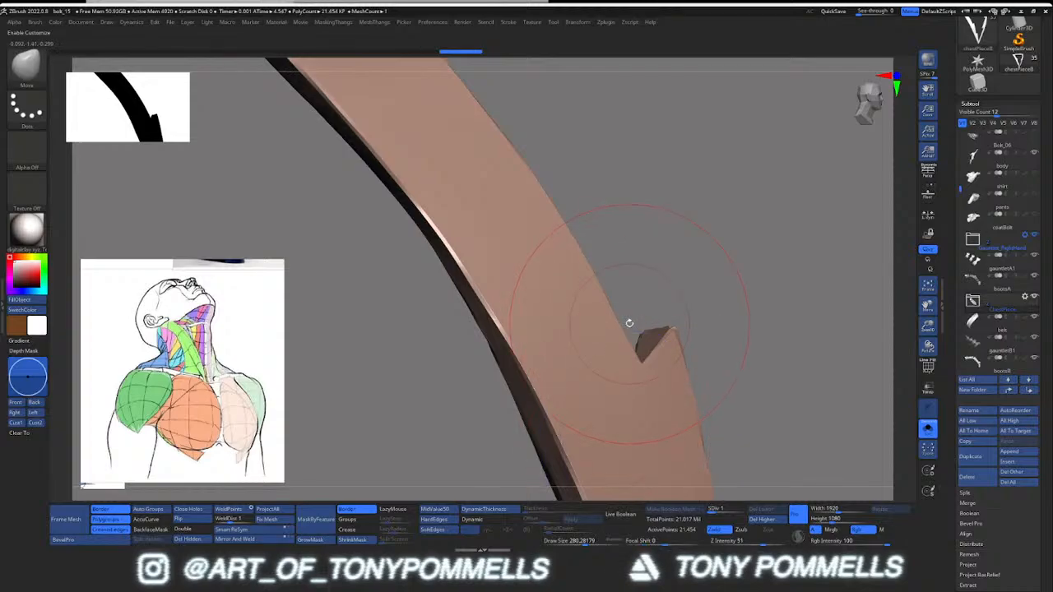
right_click(629, 323)
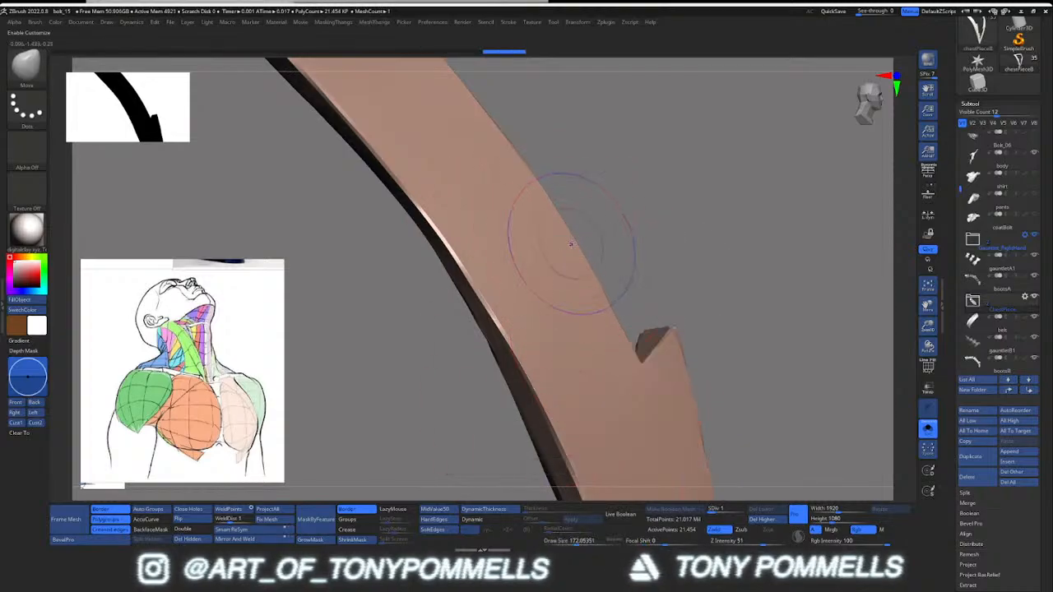
Step: Return the chest frame to subdivision level 4 and show the whole statue again
key(shift+f)
mouse_move(571, 245)
ctrl+right_down()
mouse_move(548, 258)
mouse_move(611, 298)
mouse_move(578, 273)
mouse_move(582, 255)
ctrl+right_up()
key(d)
key(shift+f)
key(shift+s)
ctrl+right_drag(618, 305, 545, 284)
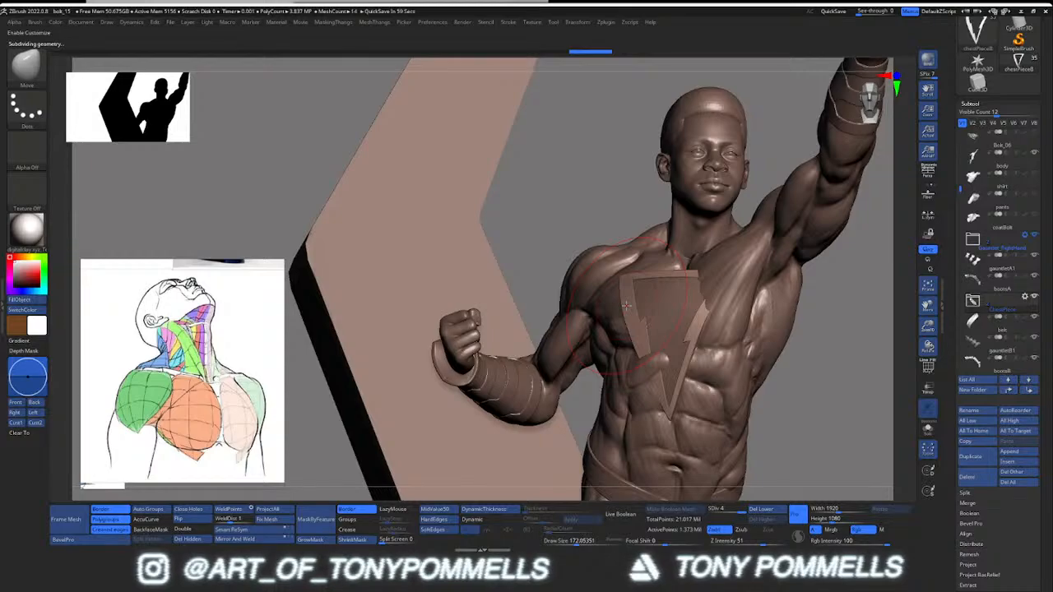
ctrl+right_drag(626, 305, 649, 320)
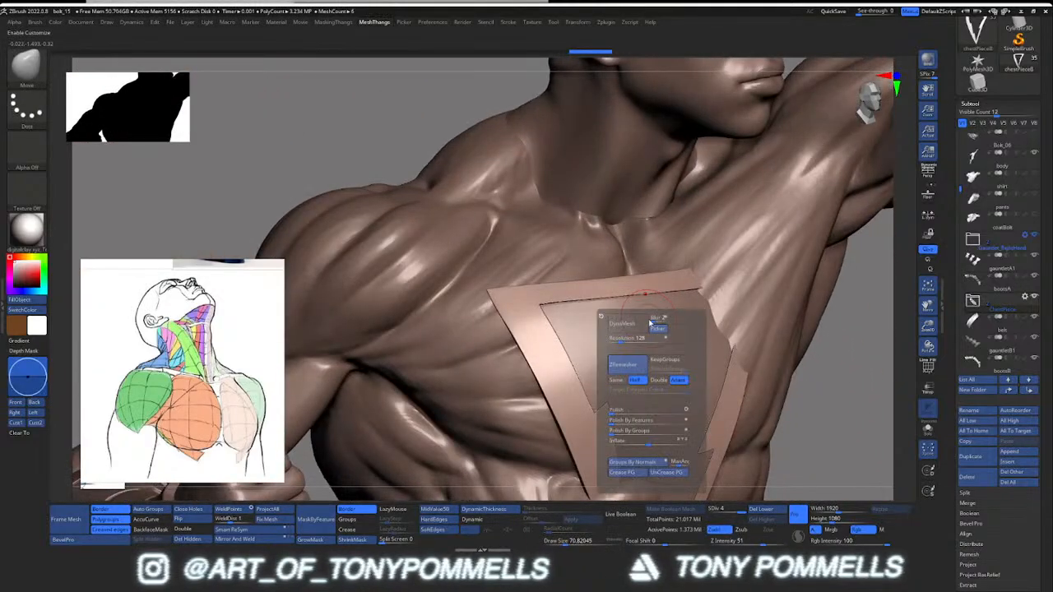
mouse_move(598, 337)
right_down()
mouse_move(628, 308)
mouse_move(603, 337)
mouse_move(543, 329)
mouse_move(587, 285)
mouse_move(564, 247)
mouse_move(692, 365)
mouse_move(674, 287)
mouse_move(658, 297)
mouse_move(699, 309)
mouse_move(663, 313)
mouse_move(673, 281)
mouse_move(670, 351)
mouse_move(641, 306)
mouse_move(658, 312)
mouse_move(638, 398)
mouse_move(587, 315)
mouse_move(636, 262)
mouse_move(603, 330)
mouse_move(559, 345)
mouse_move(514, 337)
mouse_move(614, 350)
mouse_move(596, 403)
mouse_move(595, 302)
mouse_move(528, 334)
mouse_move(476, 151)
right_up()
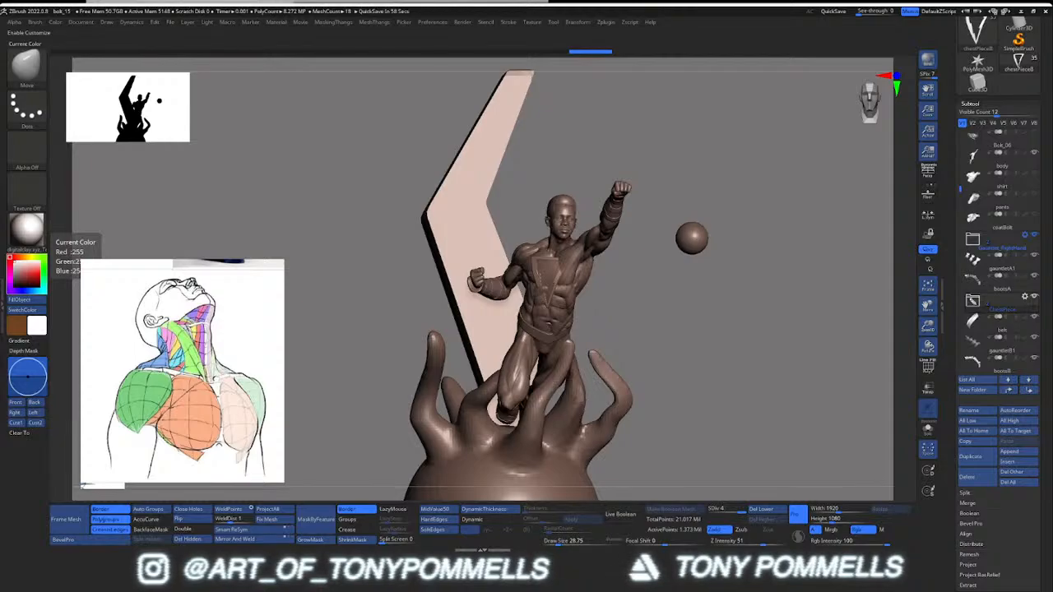
Step: Switch to the browser and read all five pages of the "Splash from Splatter and Dynamics" guide
drag(357, 125, 517, 14)
scroll(534, 298, up, 1)
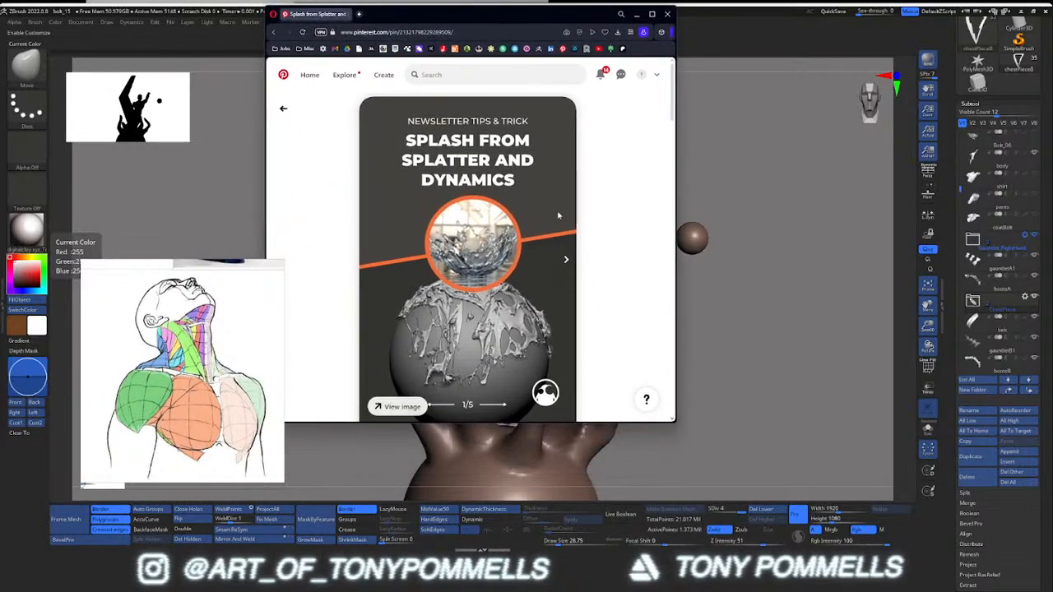
drag(622, 424, 632, 514)
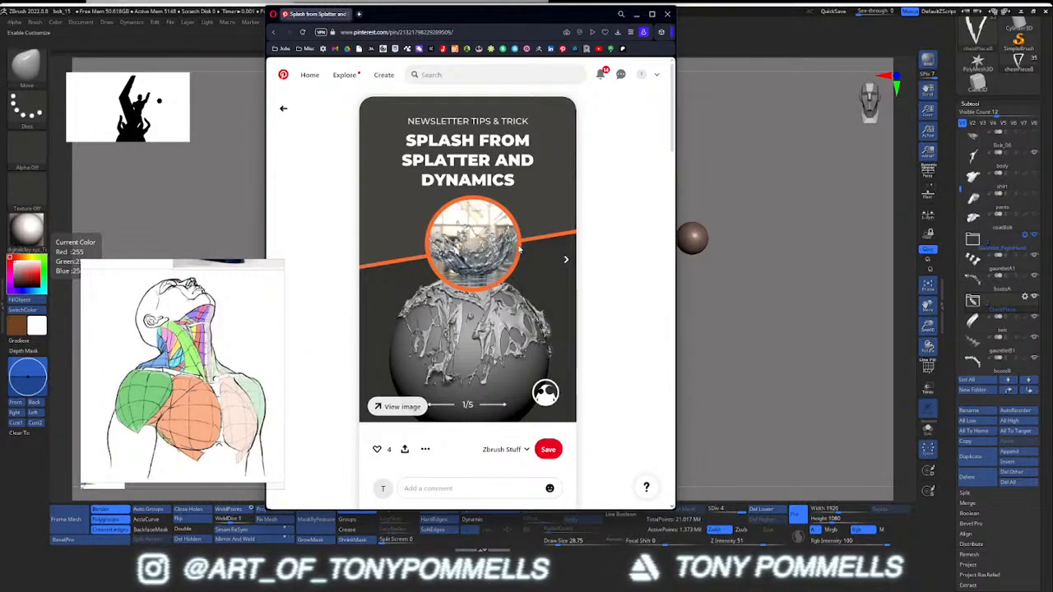
click(565, 261)
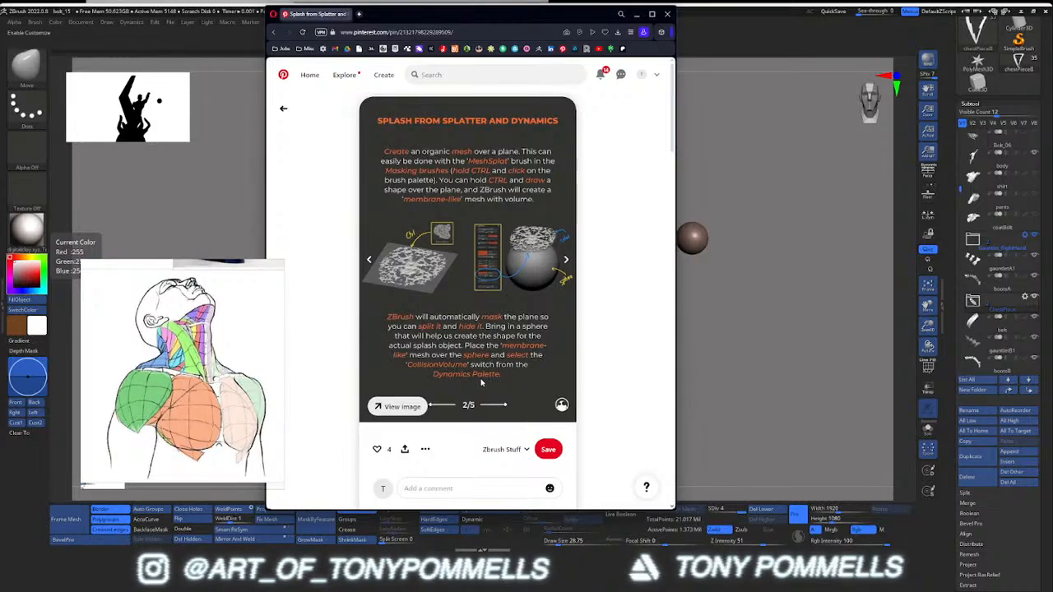
click(566, 260)
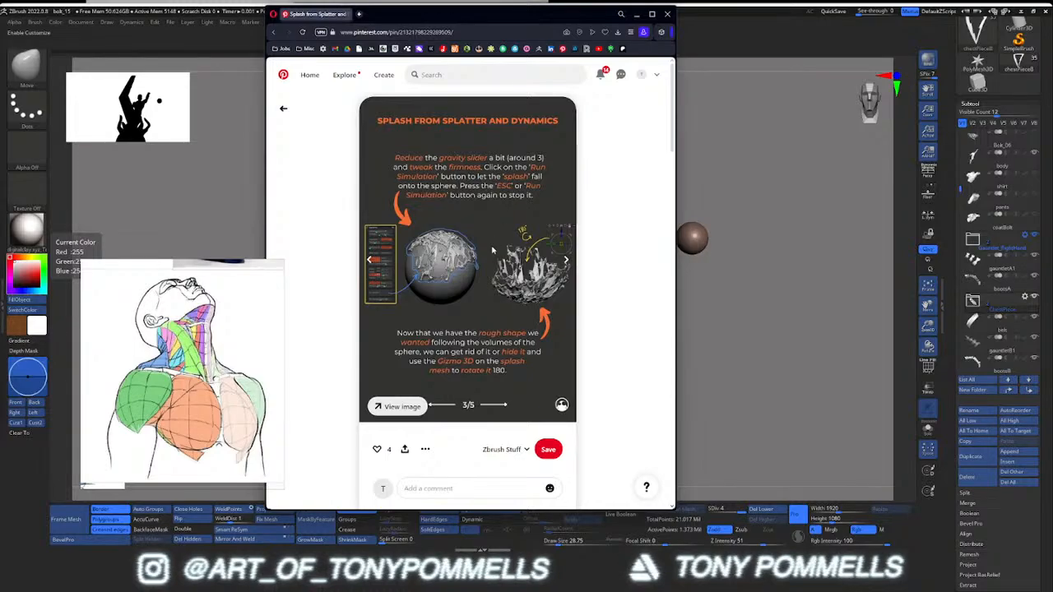
click(565, 262)
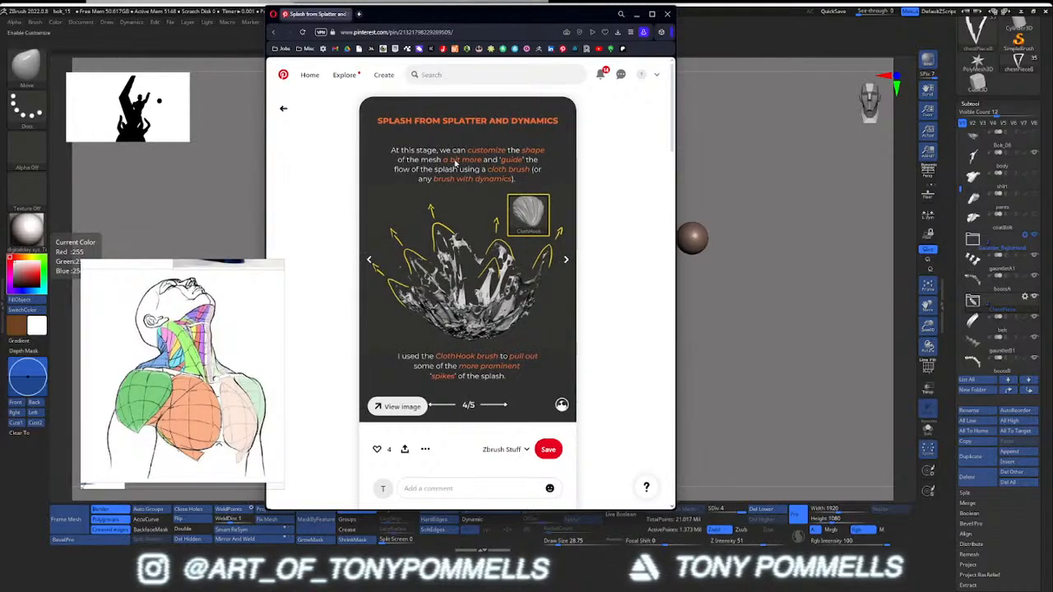
click(565, 261)
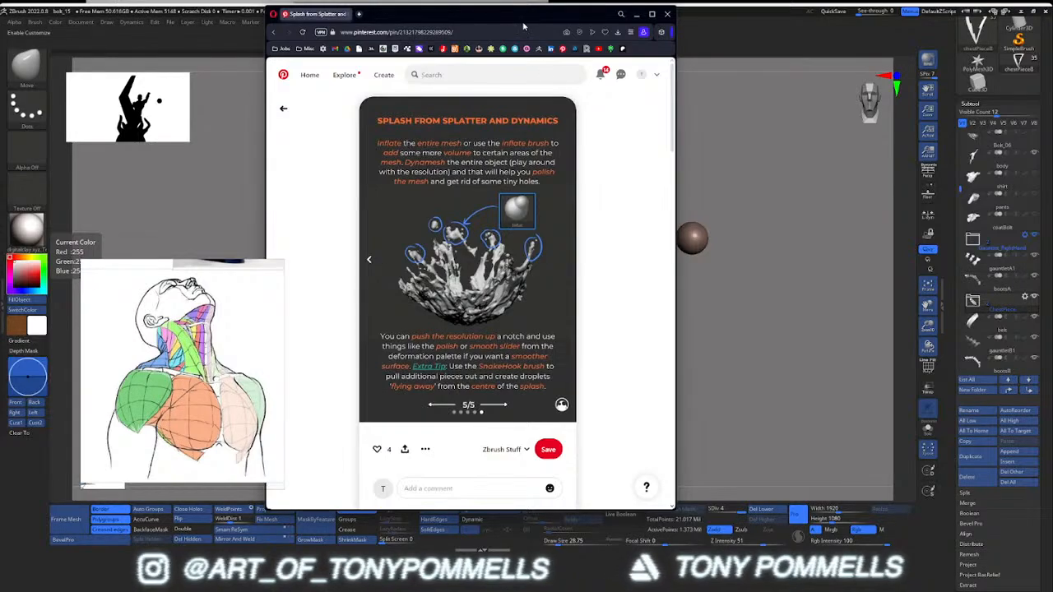
mouse_move(526, 16)
mouse_down()
mouse_move(6, 43)
mouse_move(0, 56)
mouse_up()
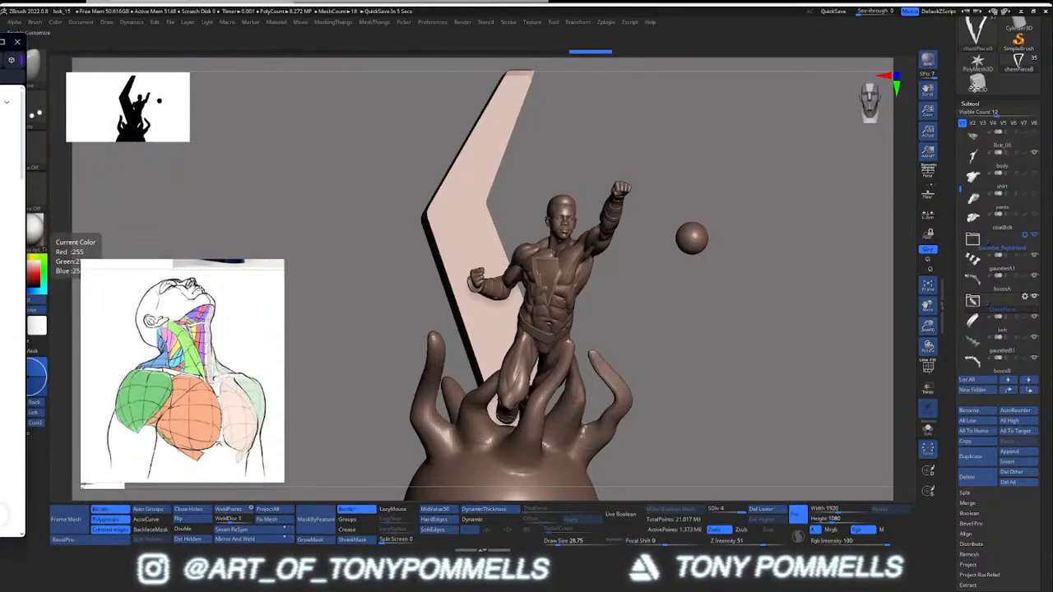
Step: Switch to the Cube3D tool and insert a Plane3D as a second subtool
click(976, 83)
ctrl+right_drag(664, 285, 527, 188)
mouse_move(527, 187)
ctrl+right_down()
mouse_move(618, 246)
mouse_move(568, 291)
mouse_move(625, 250)
mouse_move(592, 271)
ctrl+right_up()
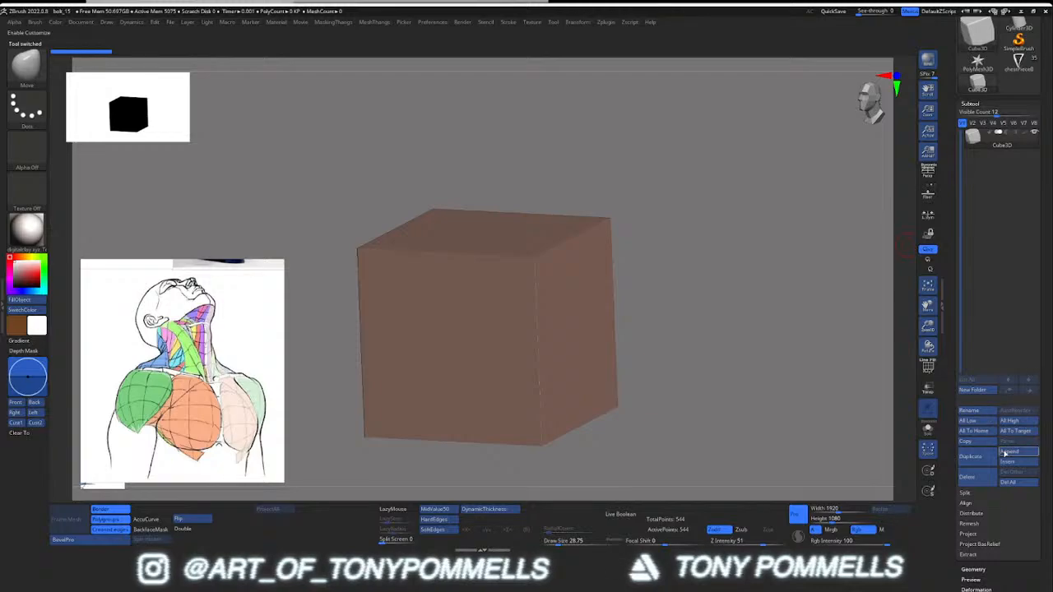
click(1010, 463)
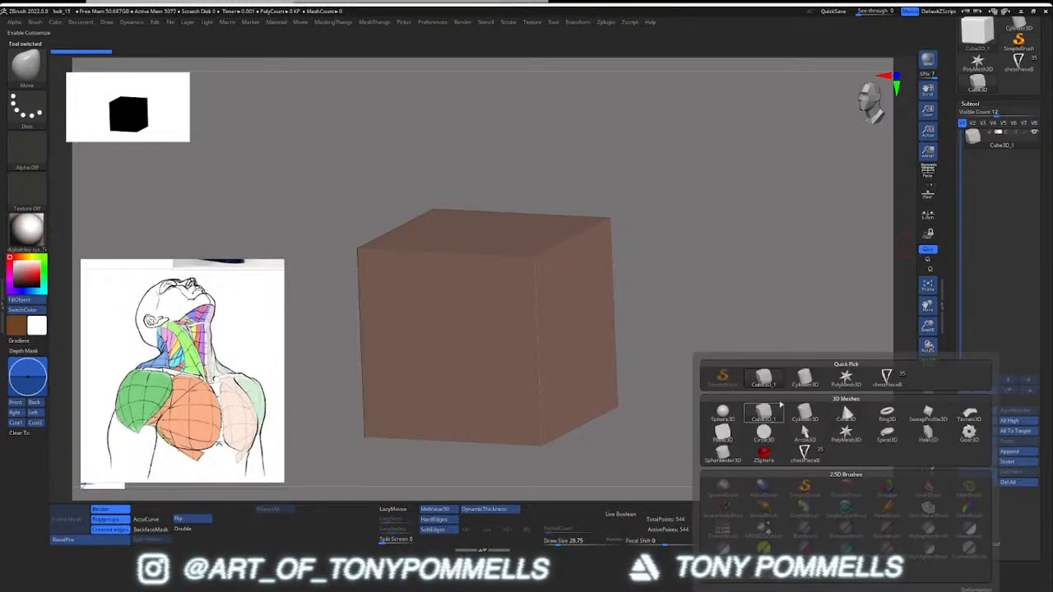
click(724, 433)
shift+right_drag(543, 345, 637, 327)
Step: Delete the cube subtool, keeping only the plane
click(987, 140)
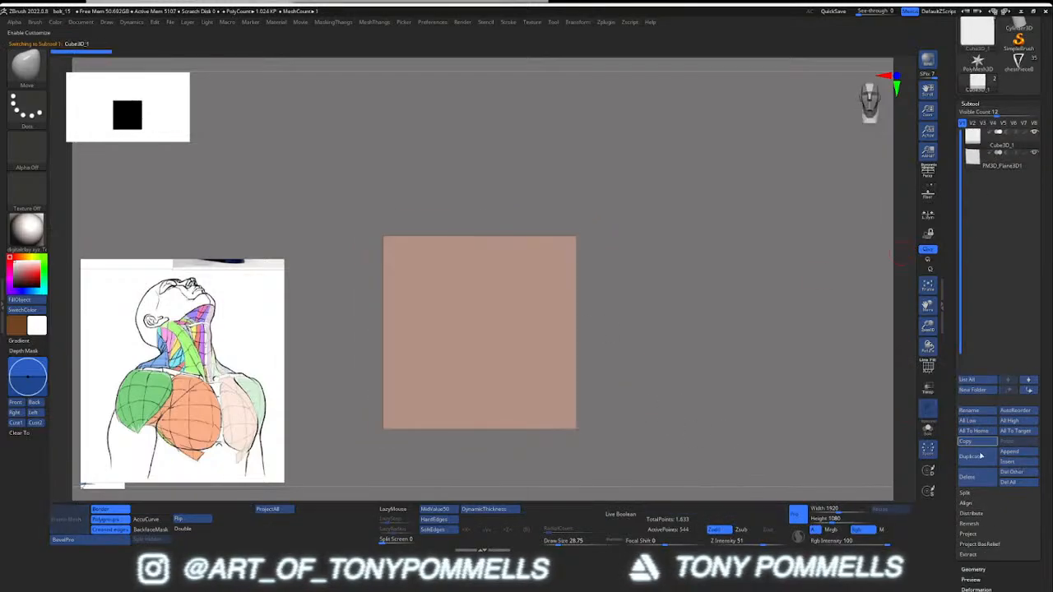
click(975, 477)
click(898, 493)
Step: Rotate the plane so it lies flat and turn on its double-sided display
right_drag(550, 364, 494, 345)
key(w)
shift+drag(596, 337, 542, 400)
click(191, 530)
mouse_move(527, 387)
right_down()
mouse_move(568, 345)
mouse_move(595, 384)
mouse_move(571, 397)
mouse_move(583, 345)
mouse_move(601, 331)
mouse_move(559, 308)
mouse_move(527, 307)
right_up()
key(q)
key(shift+f)
key(shift+f)
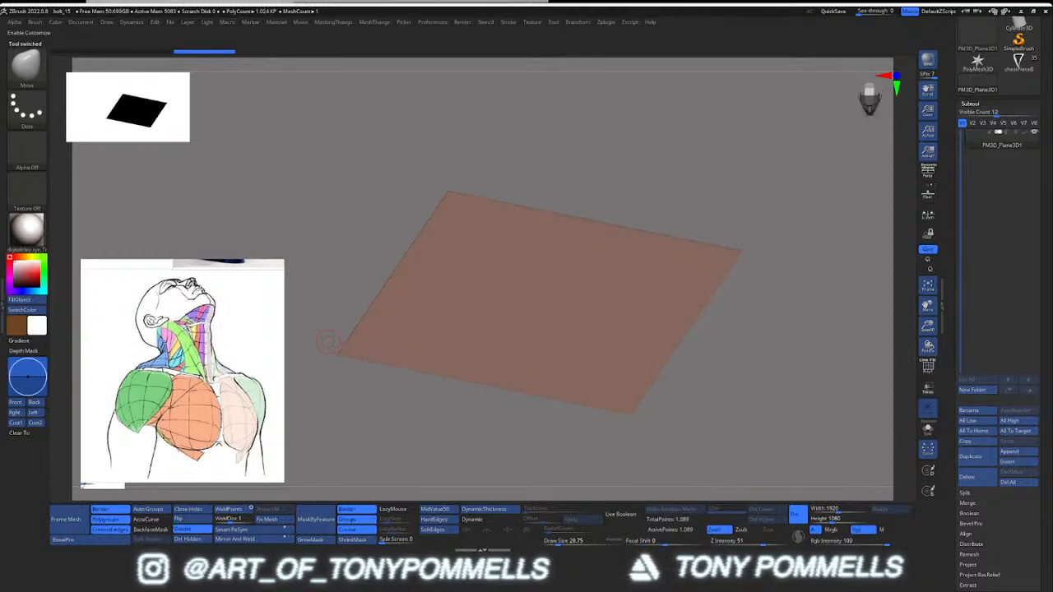
Step: Choose MeshSplat as the masking brush for the flat plane
key(alt+Tab)
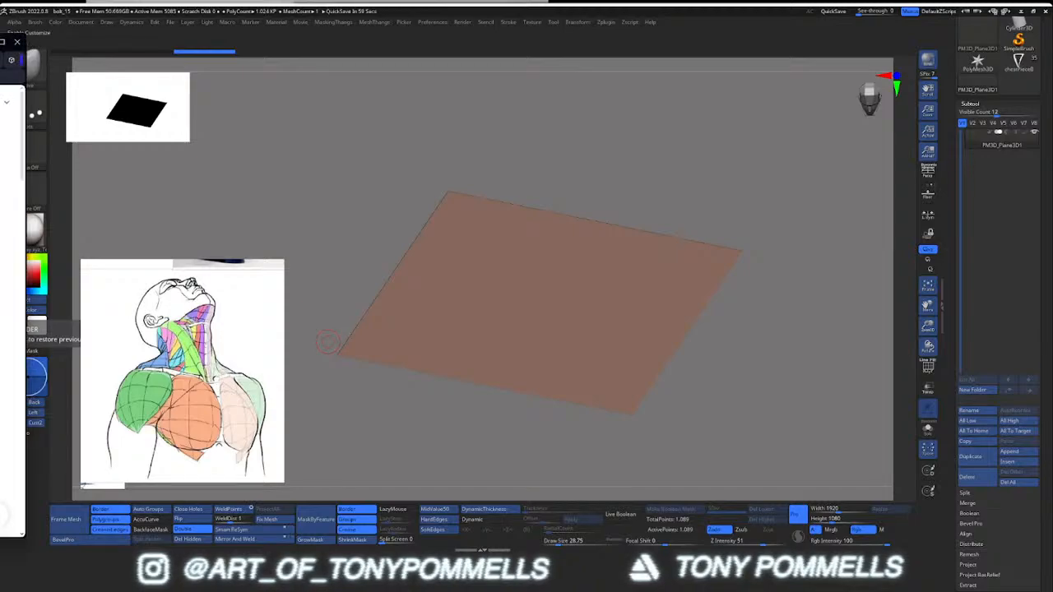
drag(27, 298, 37, 298)
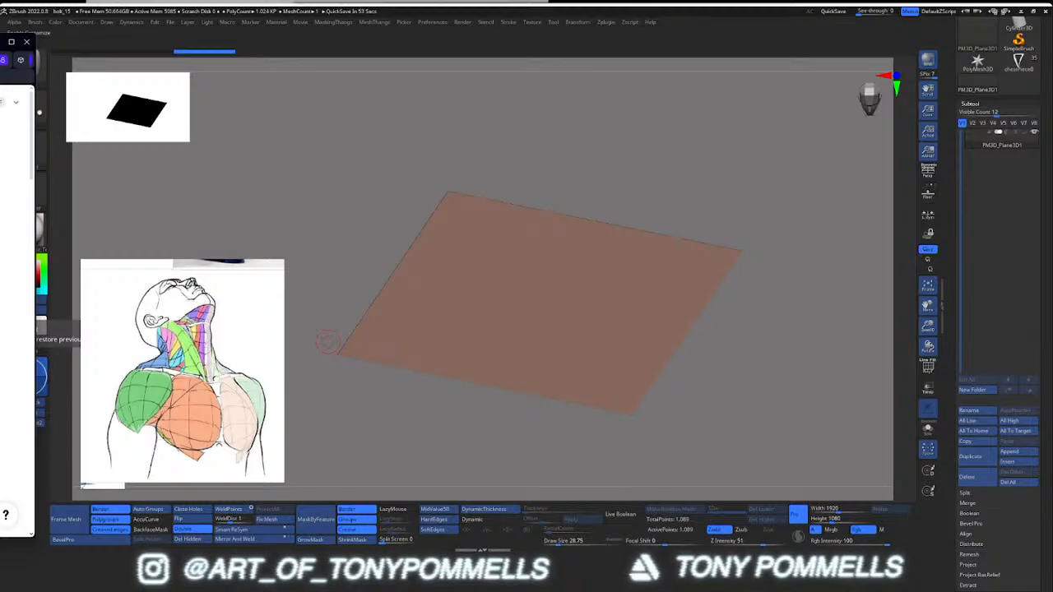
right_drag(556, 224, 574, 243)
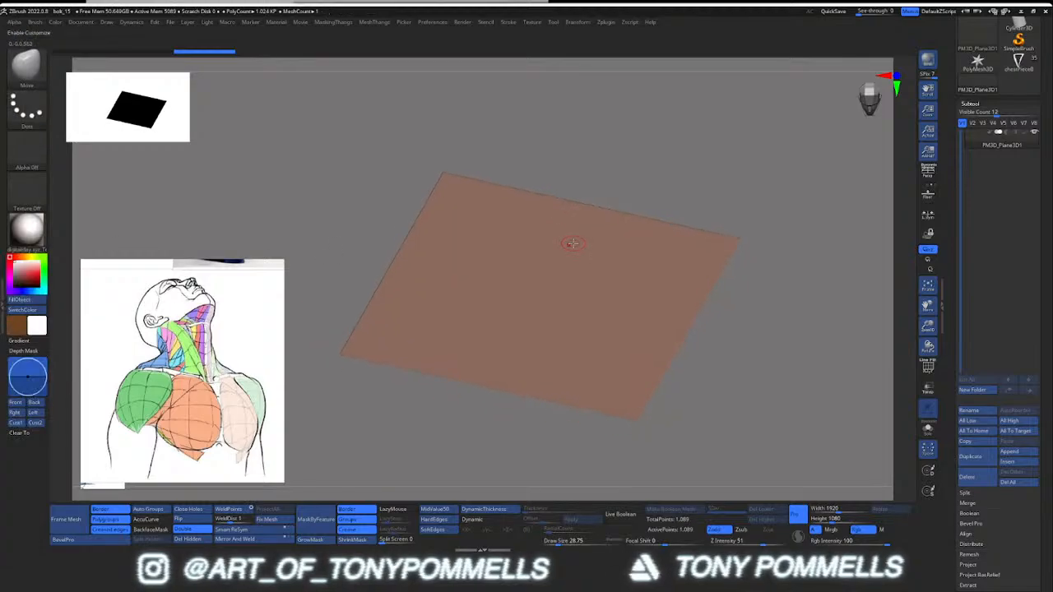
key(b)
key(m)
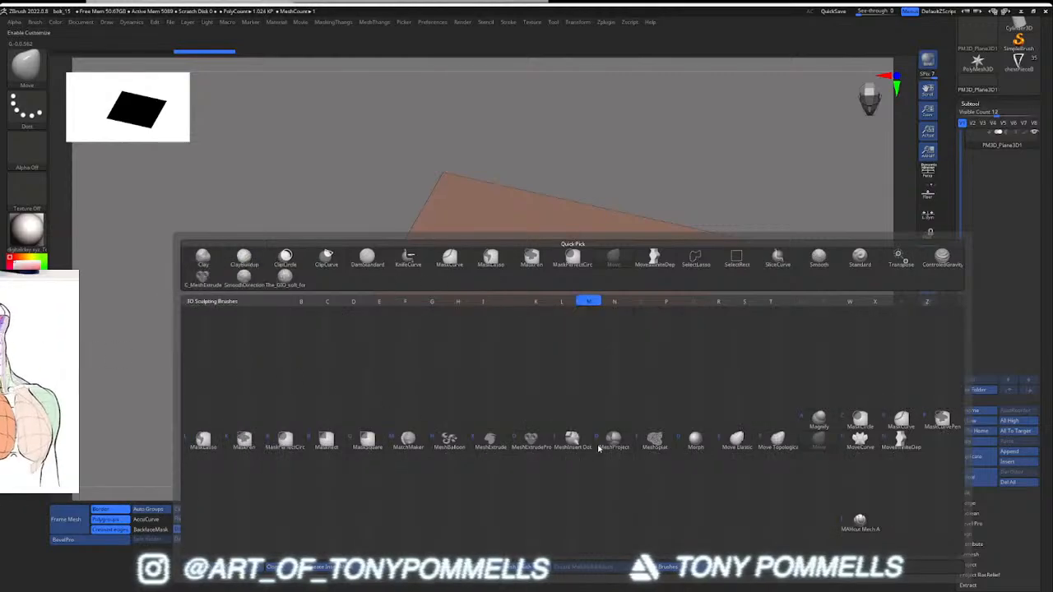
click(532, 259)
click(621, 462)
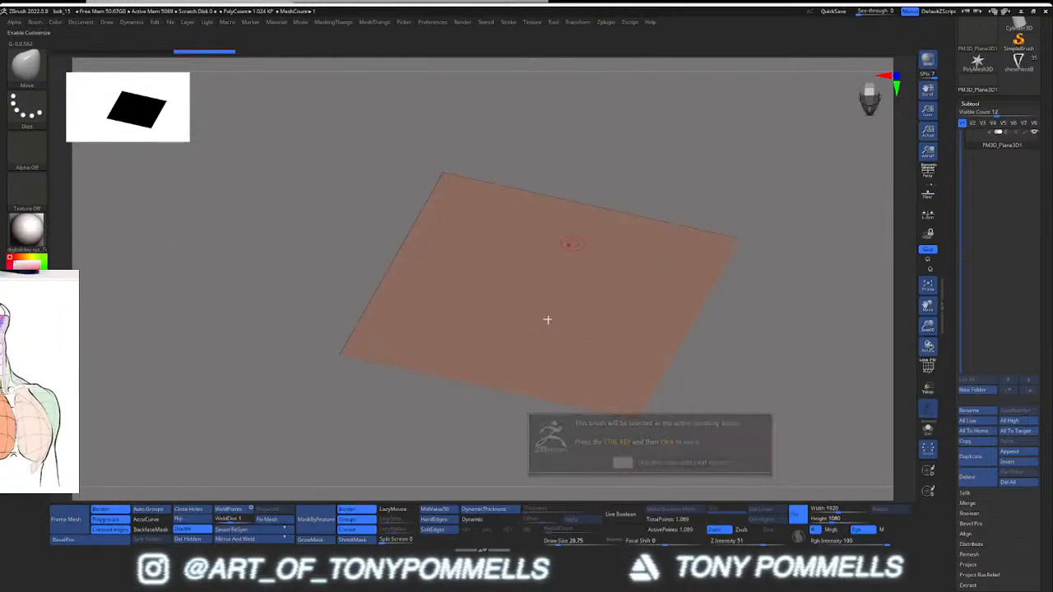
Step: Try strokes with the Move brush on the plane, raising the draw size to about 234, and undo them
drag(535, 292, 580, 277)
key(ctrl+z)
key(s)
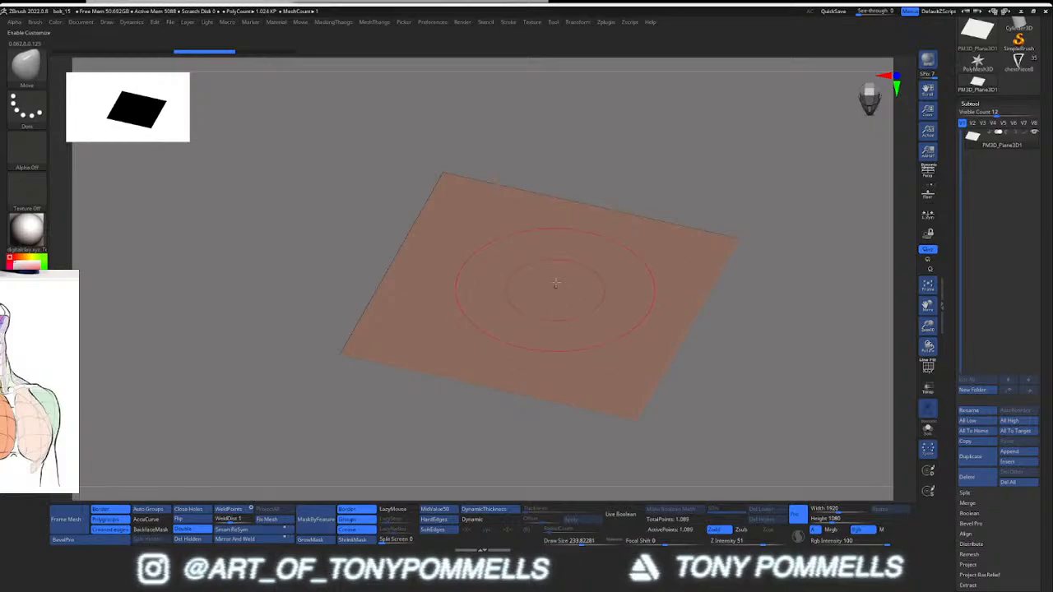
click(542, 272)
key(ctrl+z)
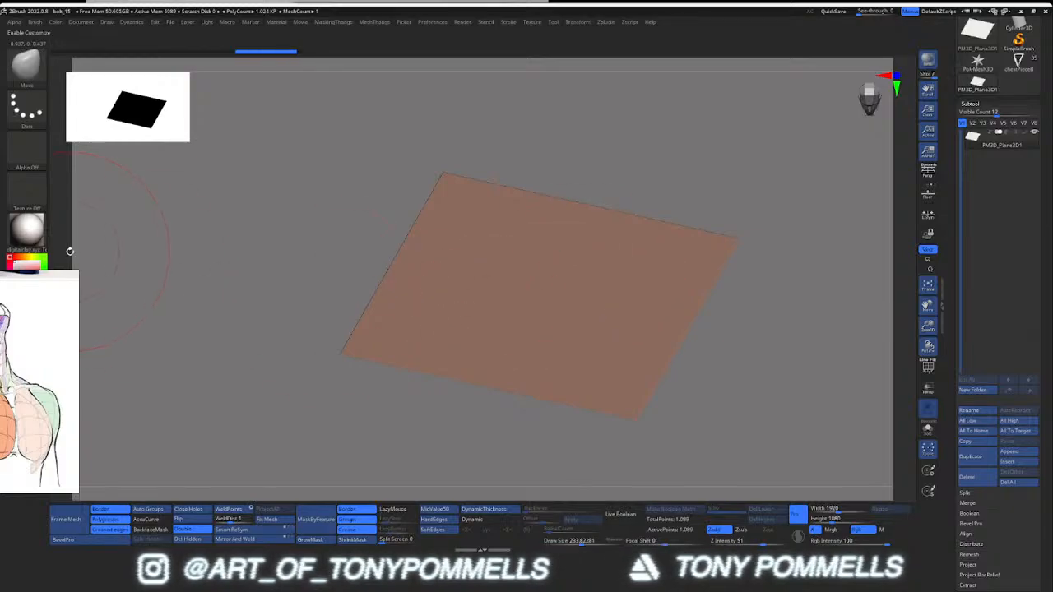
Step: Try a MeshSplat stroke with the Lasso stroke type on the plane and undo it
mouse_move(27, 229)
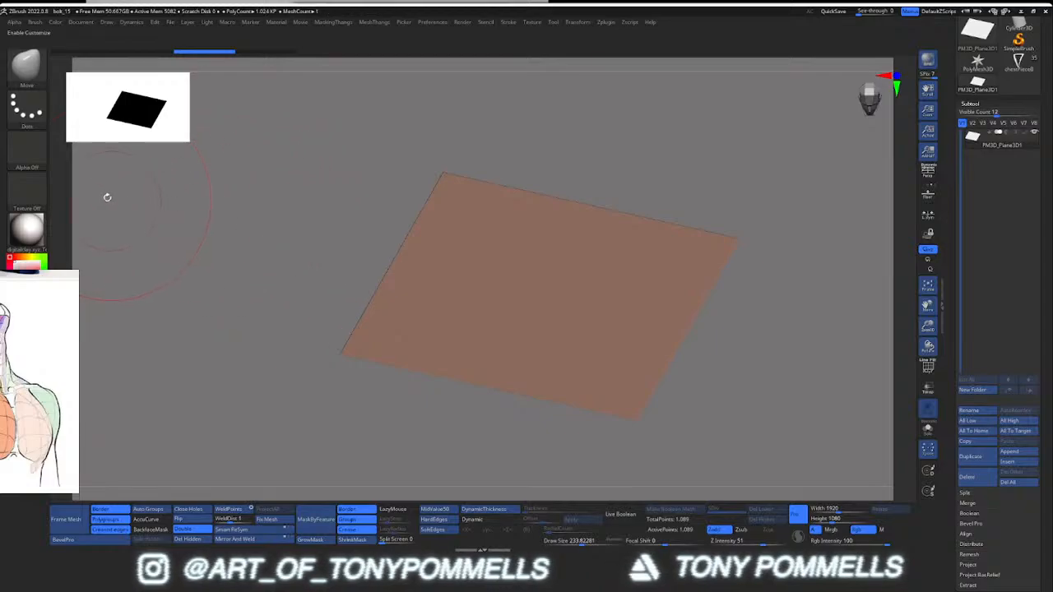
key(ctrl)
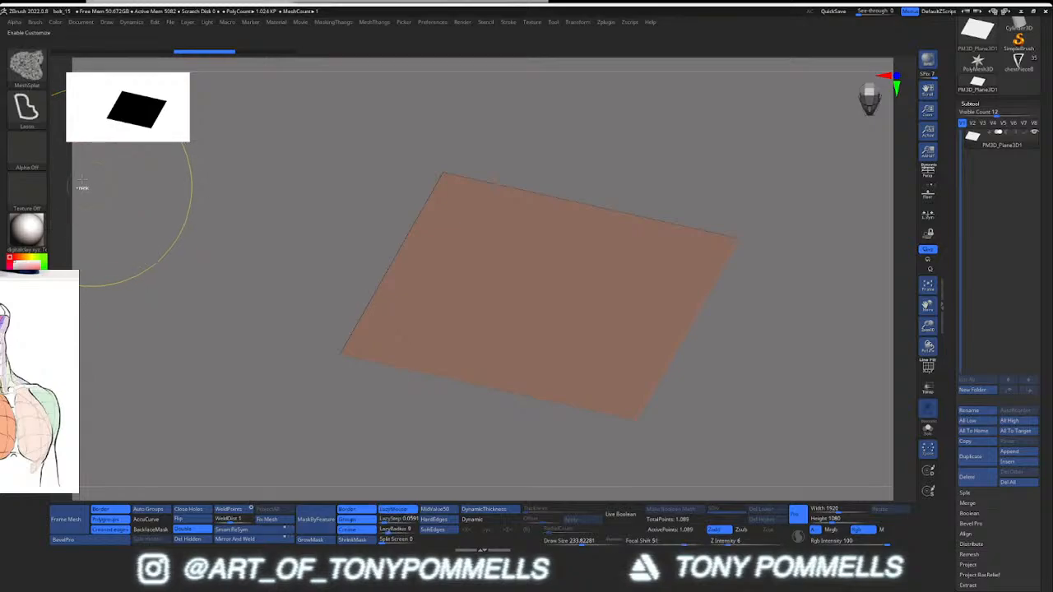
mouse_move(494, 288)
ctrl+mouse_down()
mouse_move(650, 335)
mouse_move(383, 194)
mouse_move(395, 270)
ctrl+mouse_up()
key(ctrl+z)
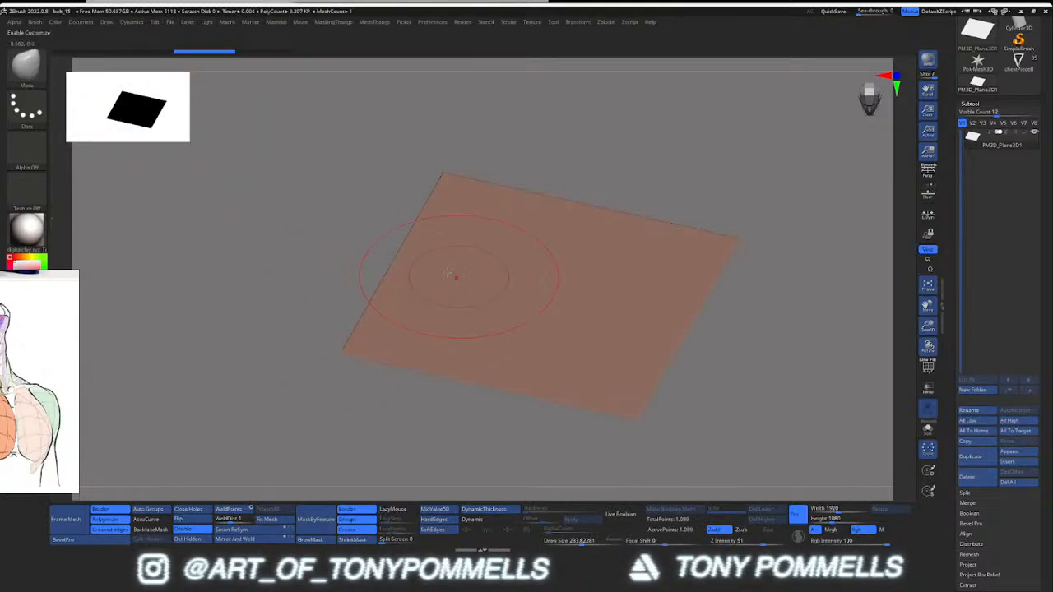
Step: Set the MeshSplat stroke type to Circle and create a large round splatter from the plane's centre, viewing the plane face-on
right_drag(456, 274, 377, 259)
key(ctrl)
click(44, 123)
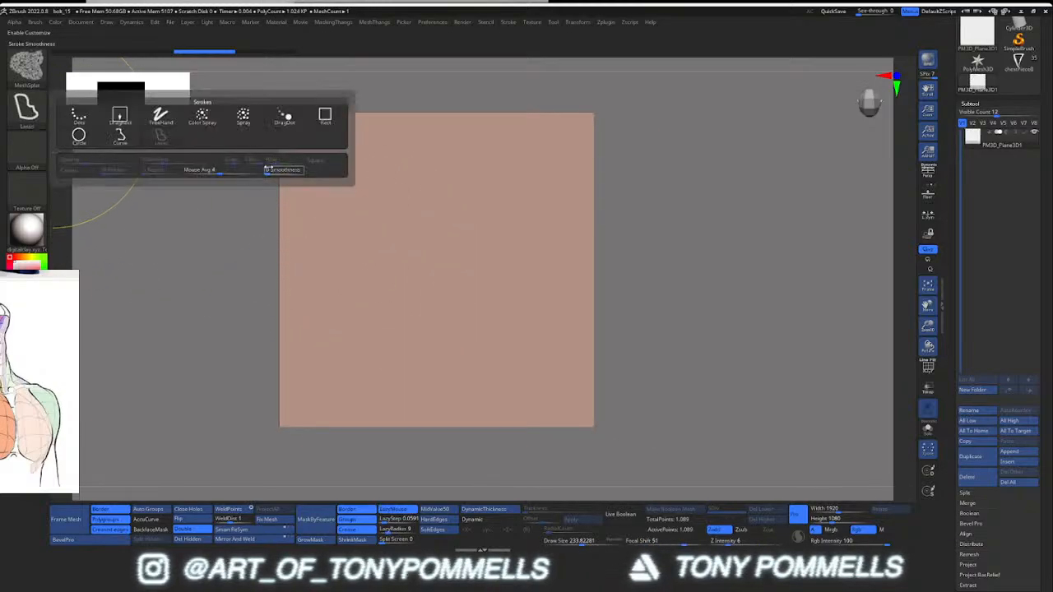
click(107, 137)
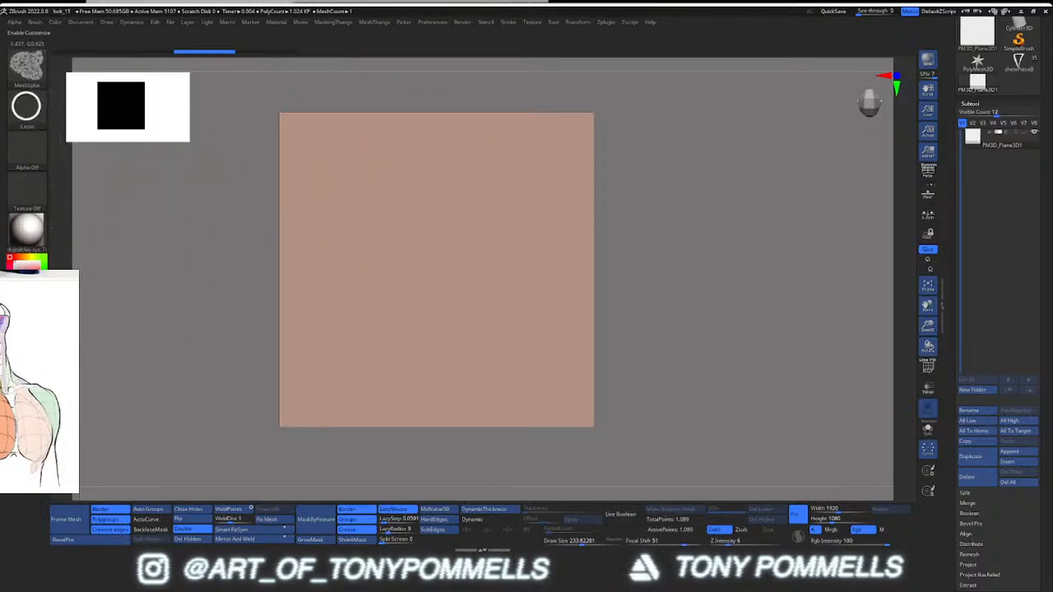
mouse_move(453, 266)
ctrl+mouse_down()
mouse_move(542, 372)
mouse_move(500, 357)
mouse_move(574, 374)
mouse_move(577, 391)
ctrl+mouse_up()
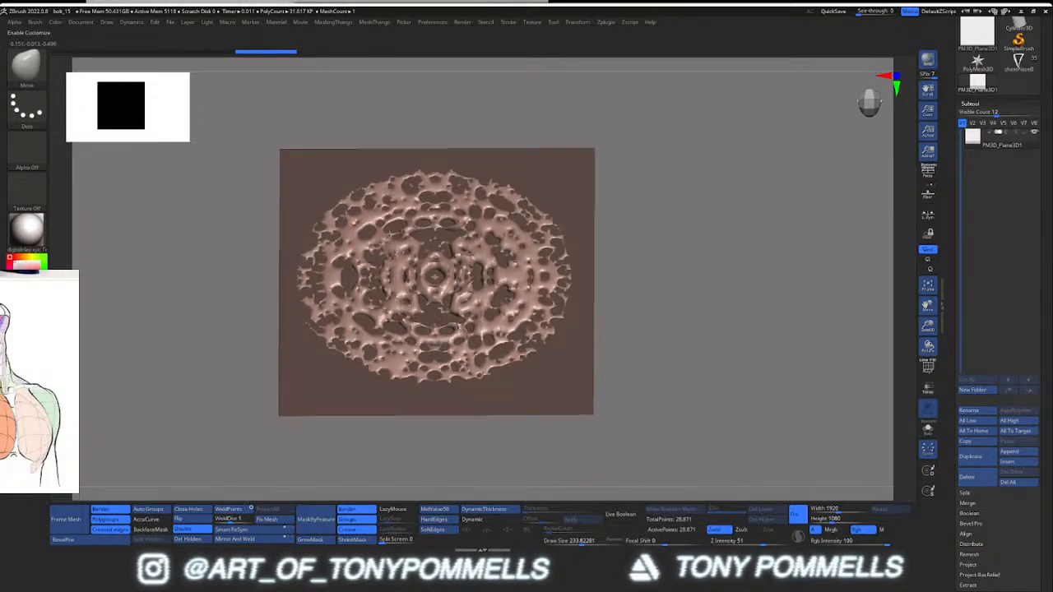
mouse_move(434, 277)
right_down()
mouse_move(412, 262)
mouse_move(436, 271)
right_up()
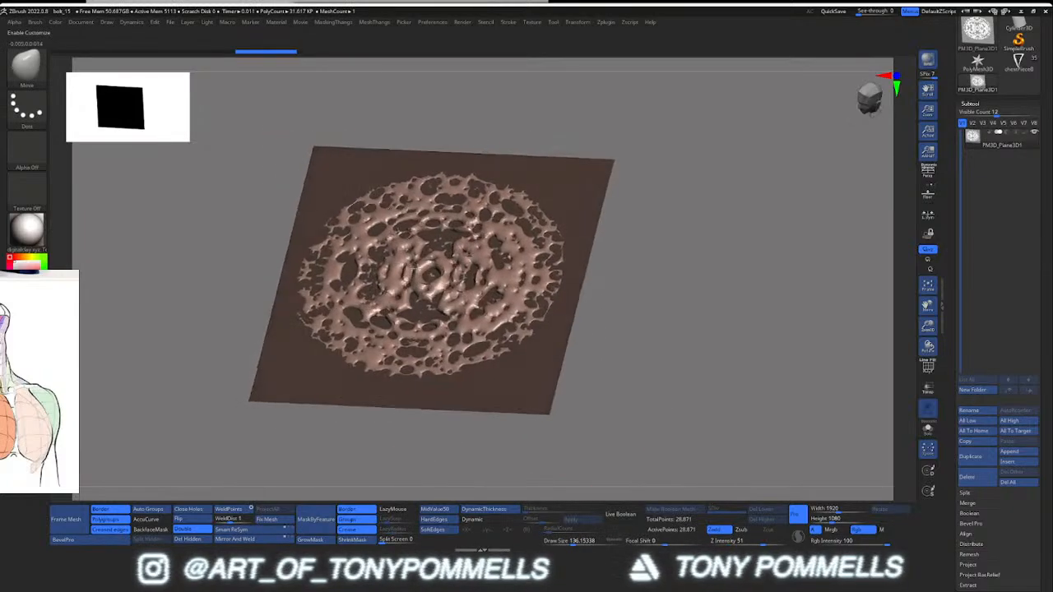
Step: Rearrange the reference board beside the splattered plane and find the illustration of the white-suited hero surrounded by lightning
right_drag(8, 338, 175, 280)
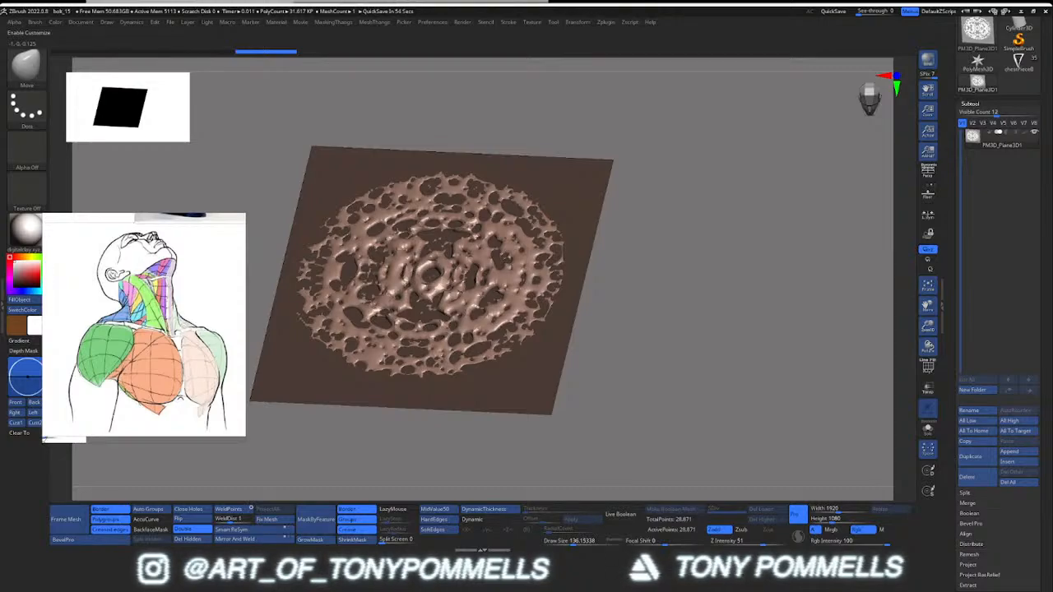
drag(0, 41, 0, 22)
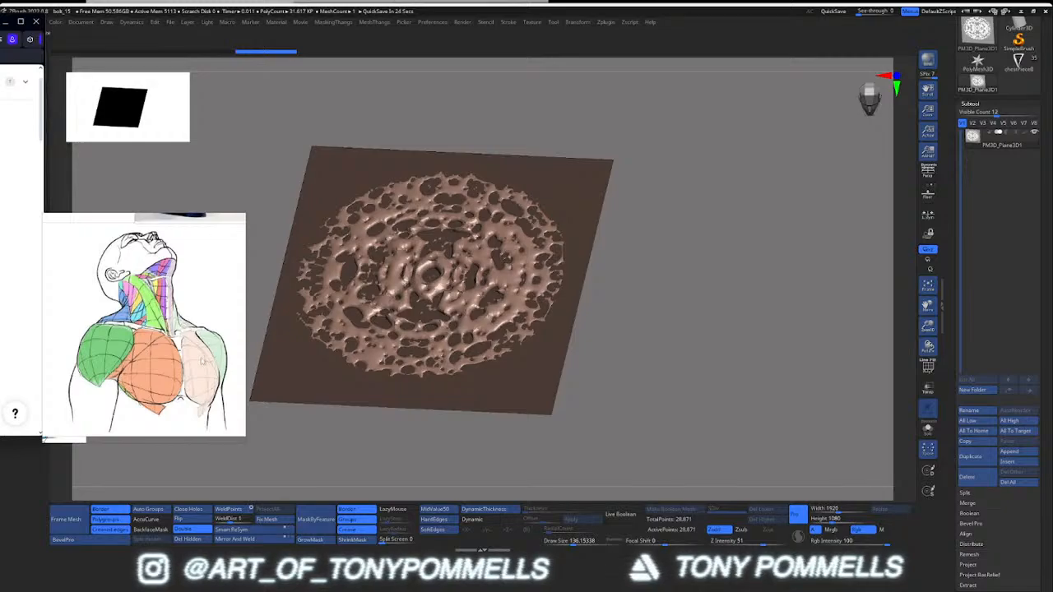
scroll(203, 361, down, 10)
middle_drag(203, 361, 99, 325)
scroll(98, 325, up, 2)
scroll(112, 345, down, 3)
middle_drag(201, 305, 96, 347)
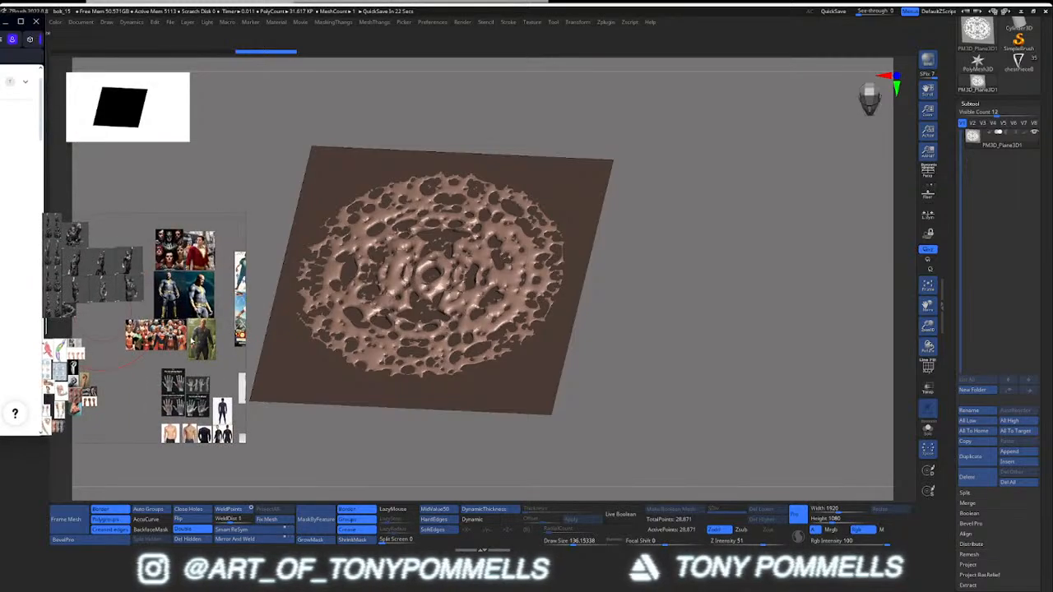
middle_drag(194, 342, 107, 309)
middle_drag(222, 296, 123, 355)
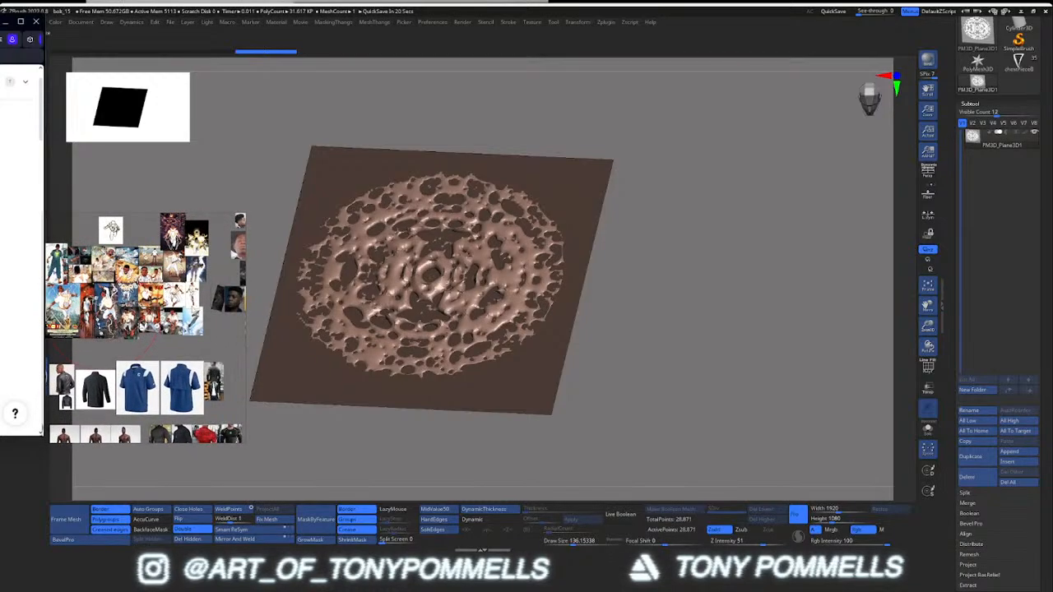
scroll(186, 296, up, 8)
middle_drag(203, 311, 146, 274)
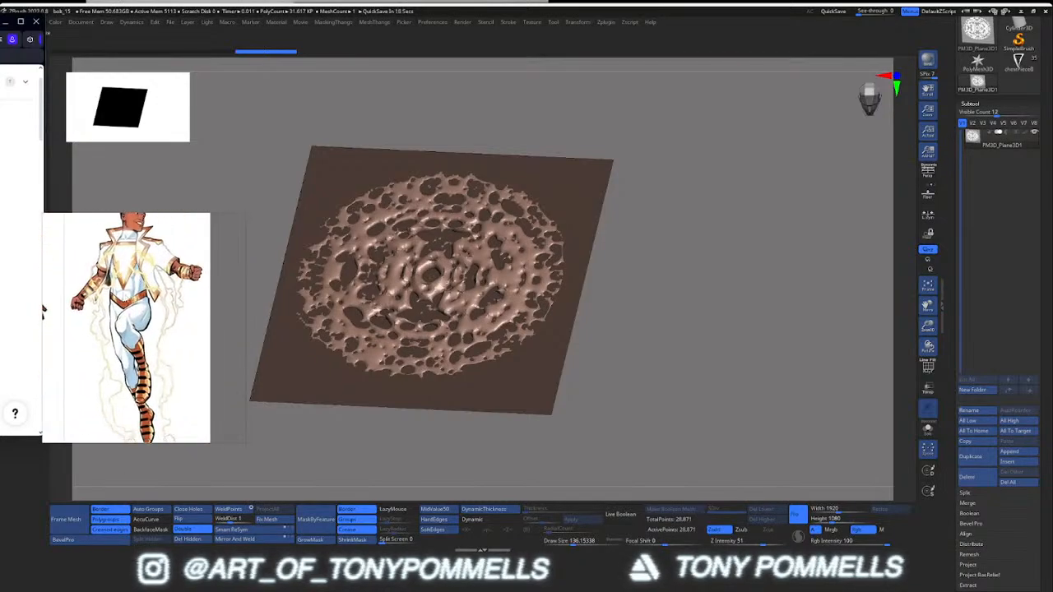
Step: Examine the lightning trails around the arms and legs of the illustrated white-suited hero
scroll(158, 297, up, 2)
middle_drag(171, 411, 191, 436)
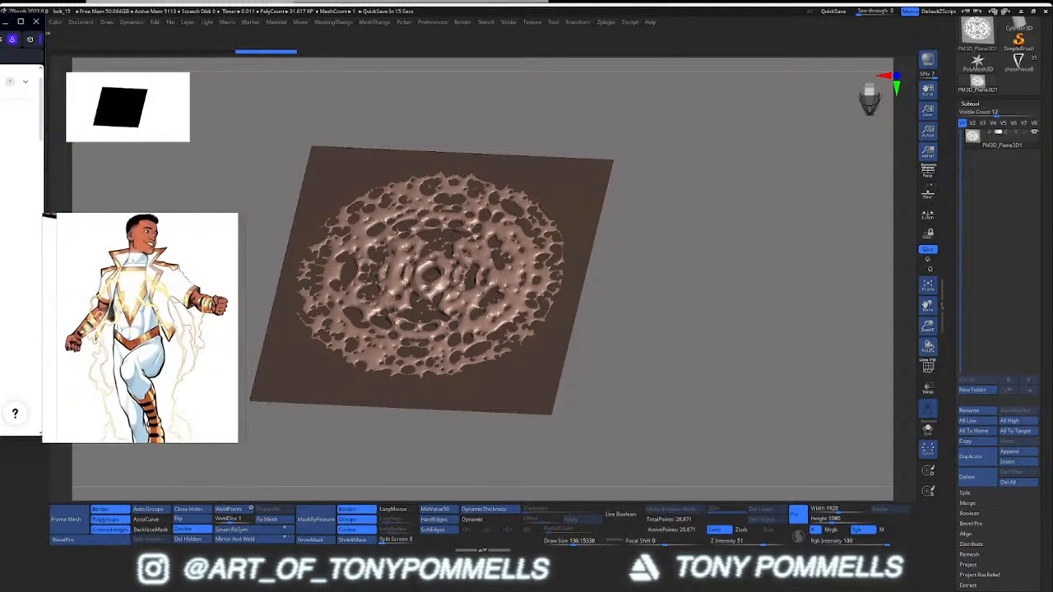
middle_drag(162, 403, 162, 395)
scroll(136, 277, down, 5)
scroll(143, 290, up, 5)
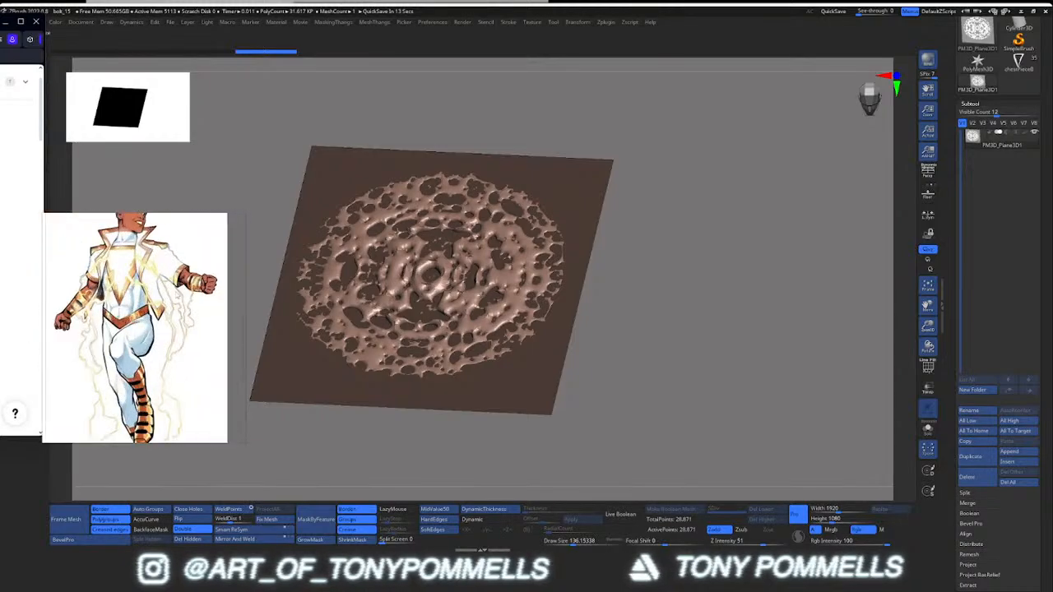
scroll(169, 290, up, 2)
scroll(153, 359, down, 6)
Step: Compare the painted lightning-backed hero with the neighbouring comic versions, looking at how the energy surrounds the figure
middle_drag(150, 335, 171, 238)
scroll(171, 239, up, 3)
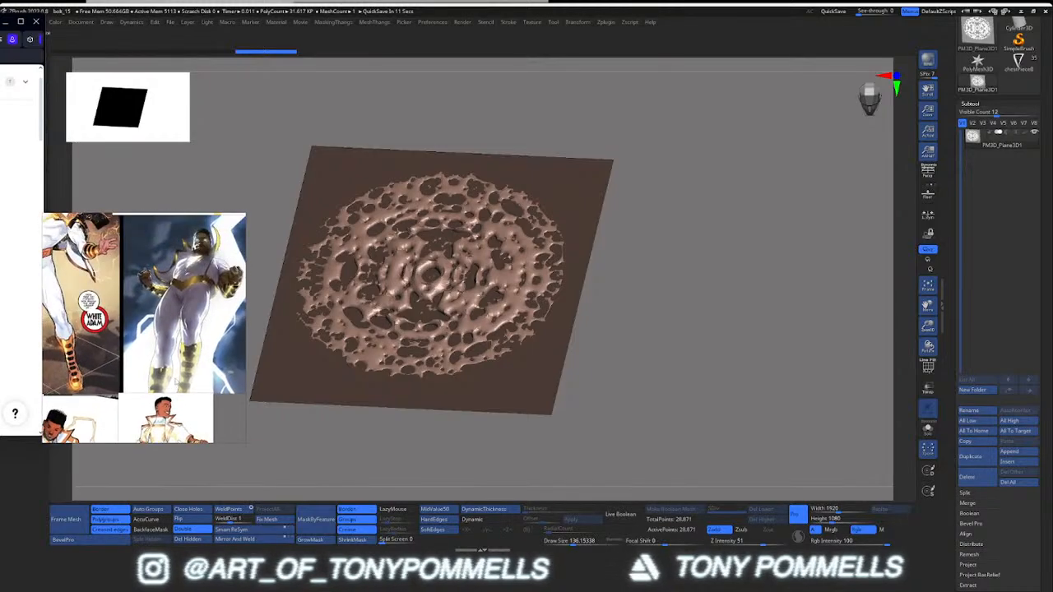
middle_drag(184, 319, 154, 354)
scroll(160, 352, up, 2)
scroll(172, 337, up, 2)
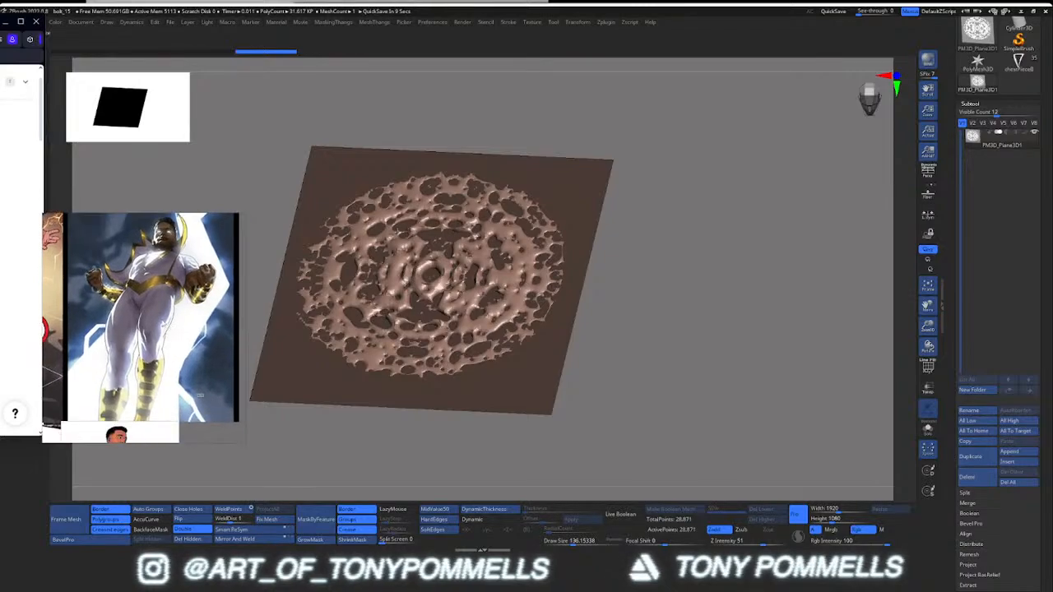
scroll(154, 287, up, 4)
scroll(151, 281, down, 4)
middle_drag(165, 333, 176, 297)
scroll(168, 297, down, 3)
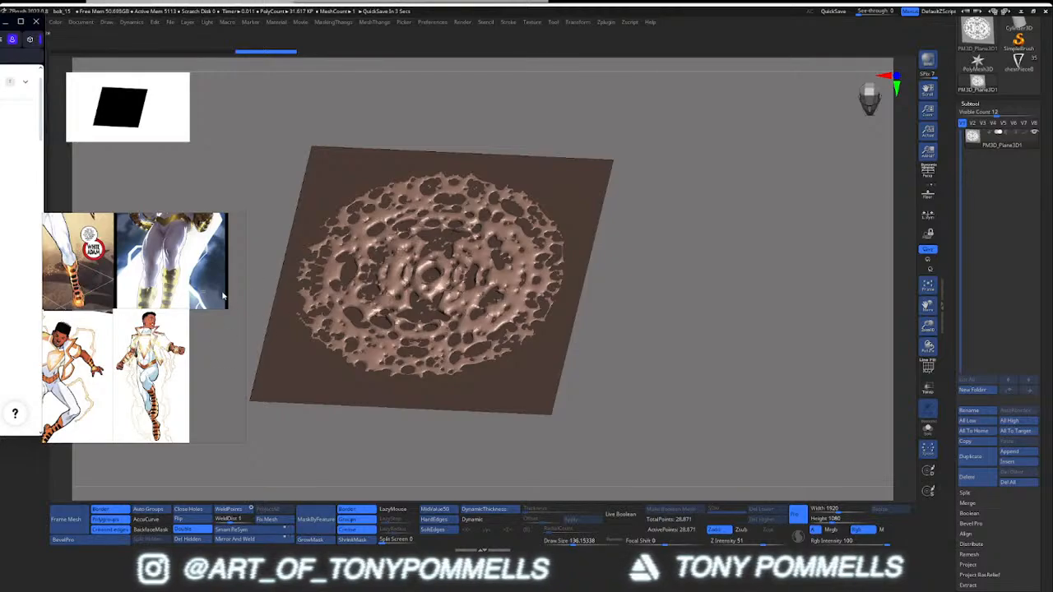
right_drag(222, 295, 219, 291)
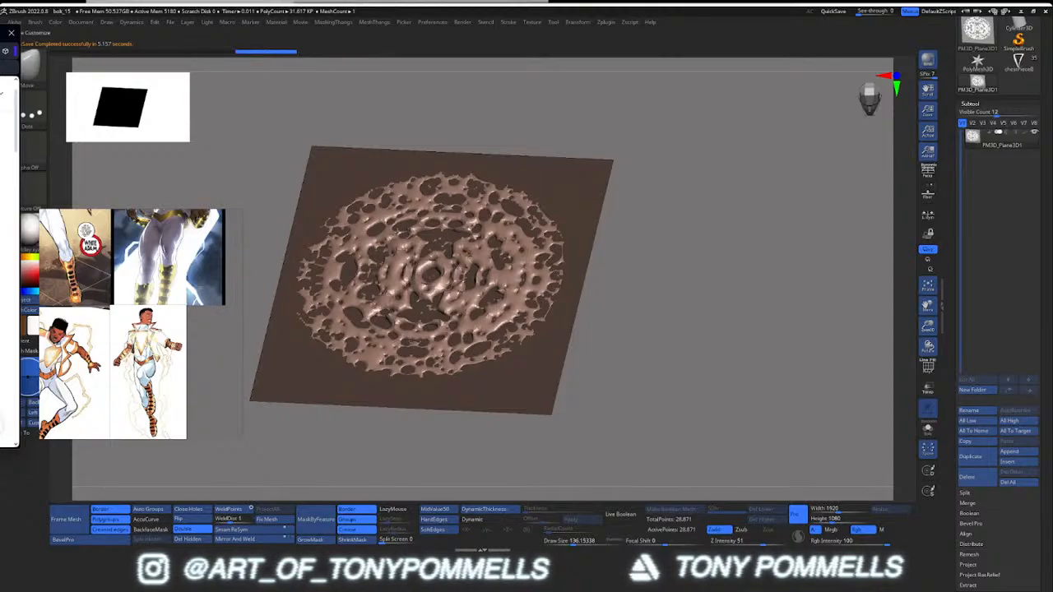
Step: Split the splatter from the masked plane into its own subtool and delete the plane subtool
shift+right_drag(467, 253, 478, 284)
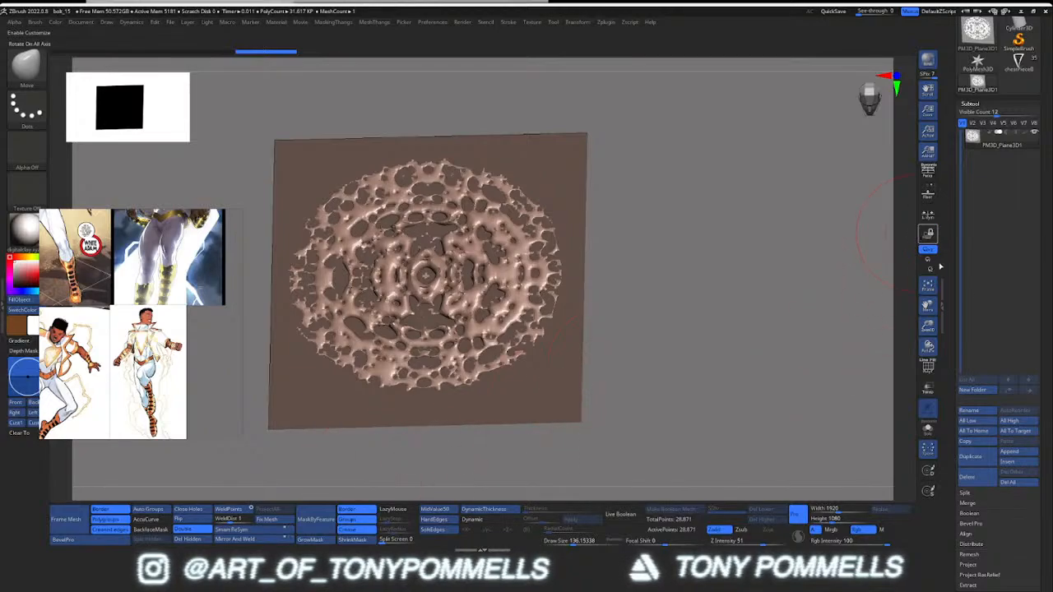
click(979, 494)
click(978, 502)
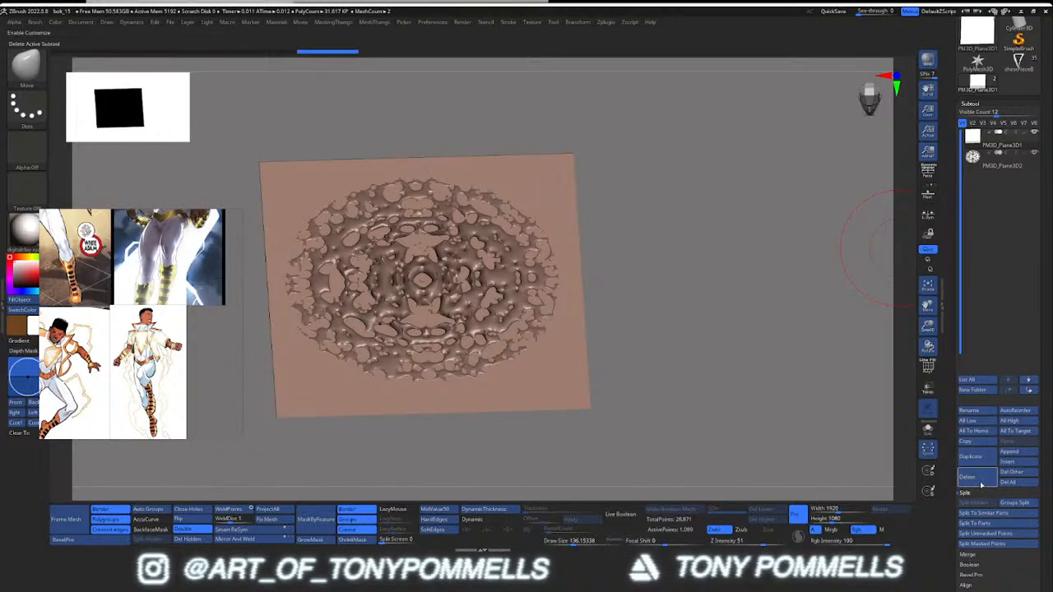
click(967, 477)
click(898, 501)
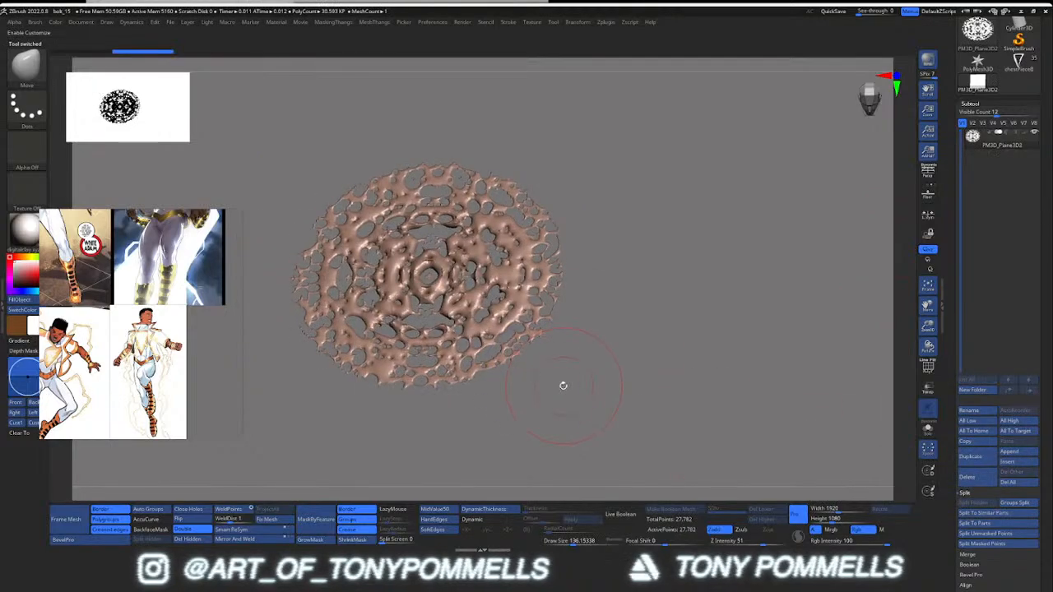
ctrl+right_drag(491, 303, 507, 309)
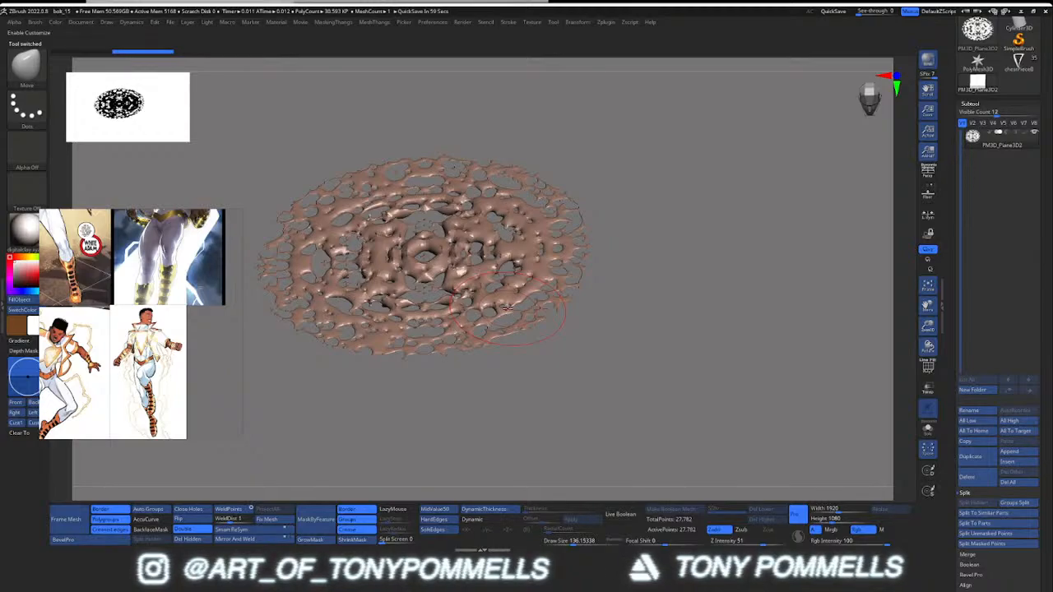
right_drag(506, 313, 498, 338)
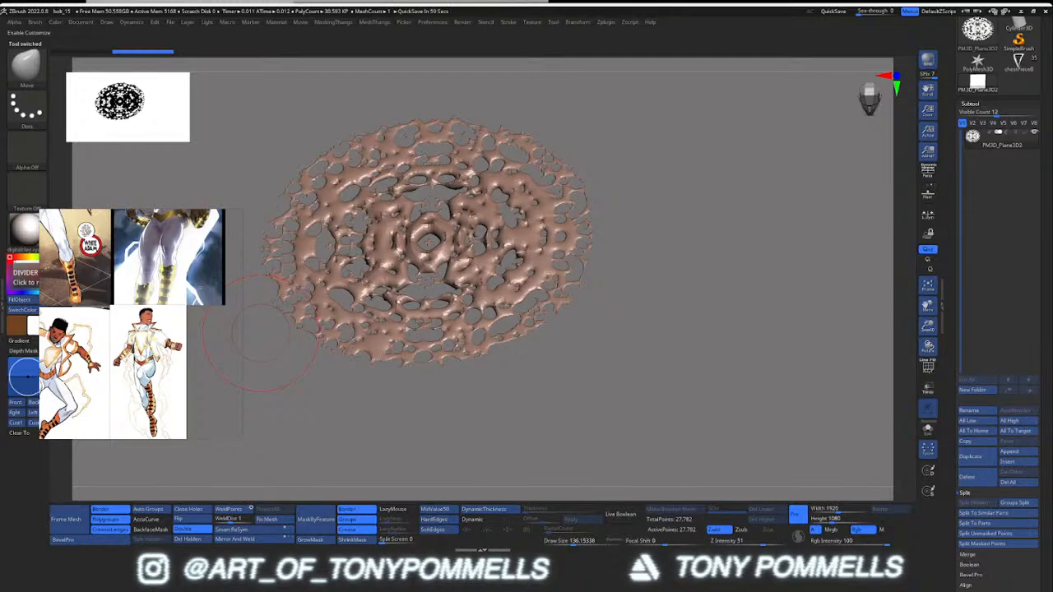
Step: Insert a Sphere3D subtool and move it to just below the splatter
right_drag(265, 339, 826, 261)
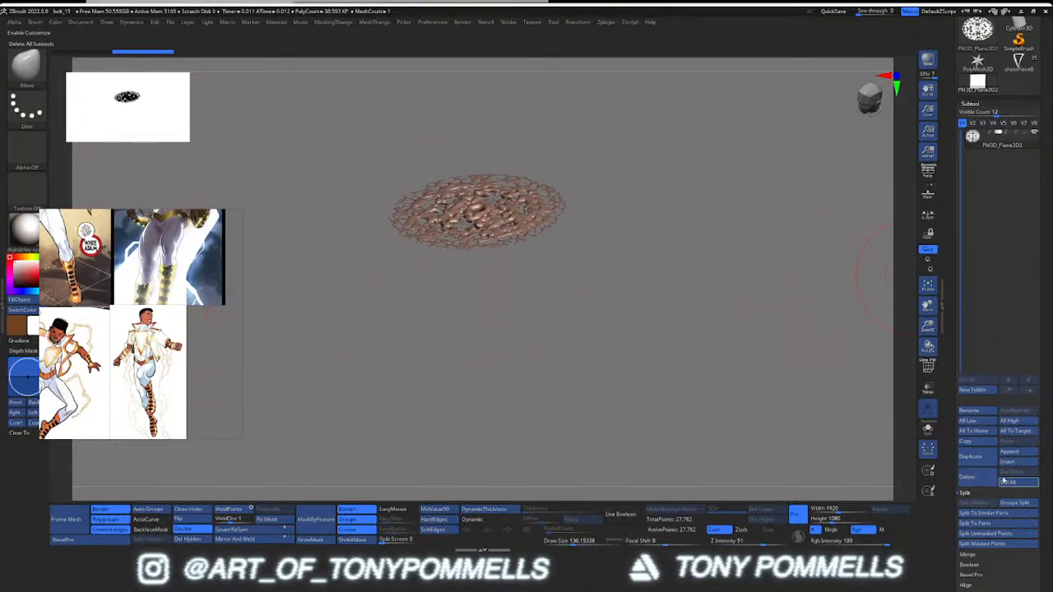
click(1009, 461)
click(648, 461)
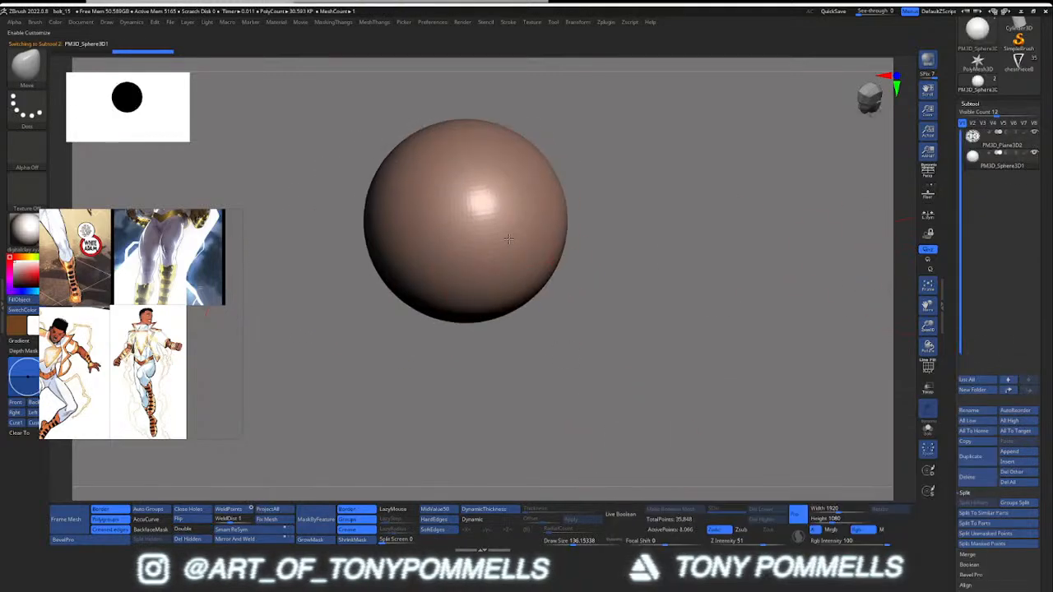
key(w)
mouse_move(477, 285)
right_down()
mouse_move(487, 278)
mouse_move(467, 240)
mouse_move(492, 236)
right_up()
Step: Make the splatter the active subtool and set the brush draw size to about 104
key(q)
alt+click(467, 239)
key(shift+f)
key(shift+f)
key(s)
drag(492, 236, 476, 236)
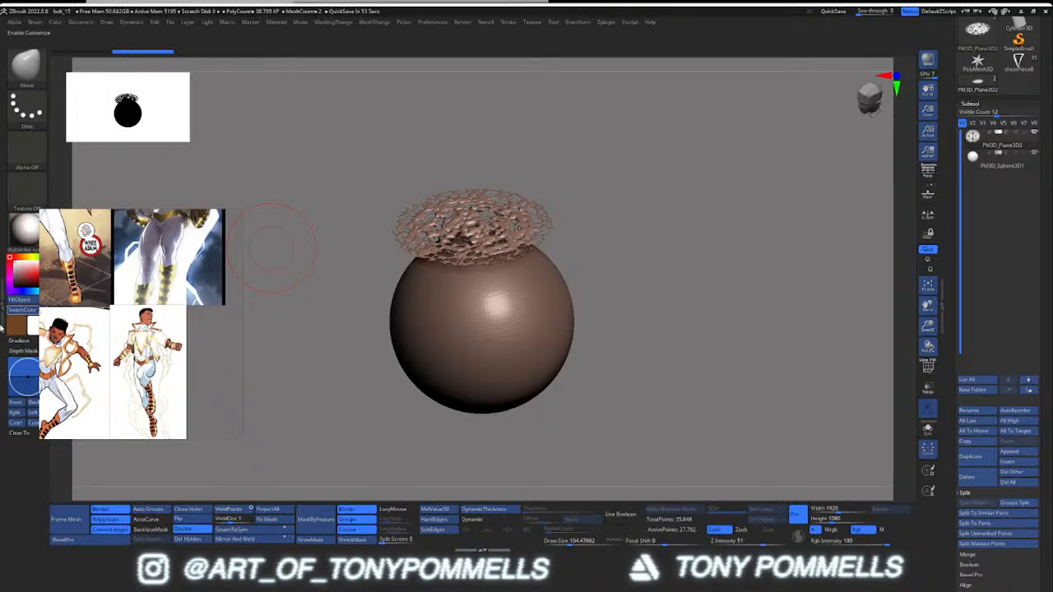
Step: Move the reference board to the empty canvas beside the sphere and dock the Dynamics palette in the tray
drag(87, 216, 710, 242)
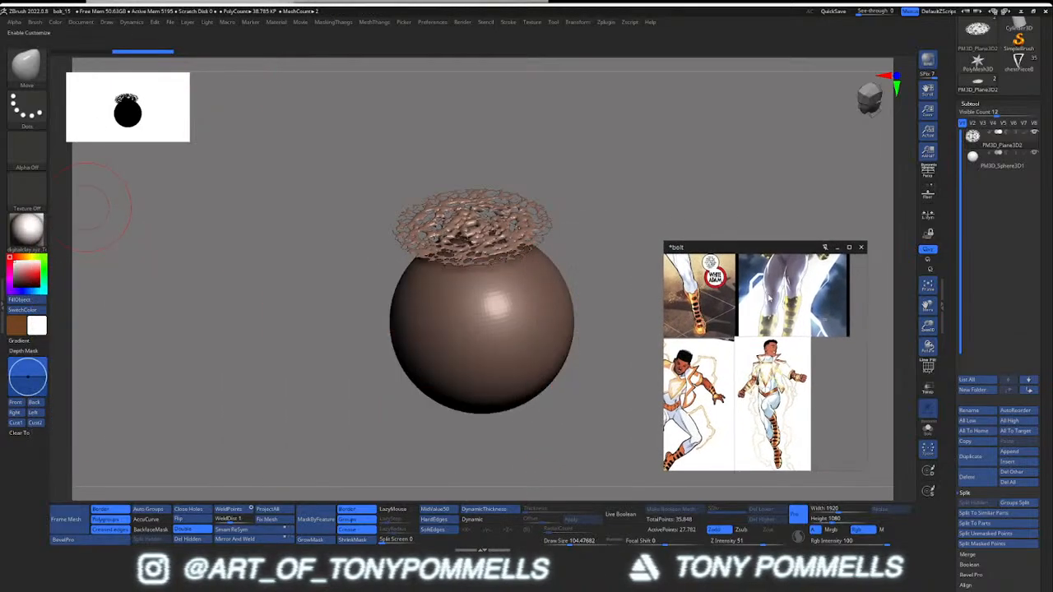
click(4, 143)
click(238, 22)
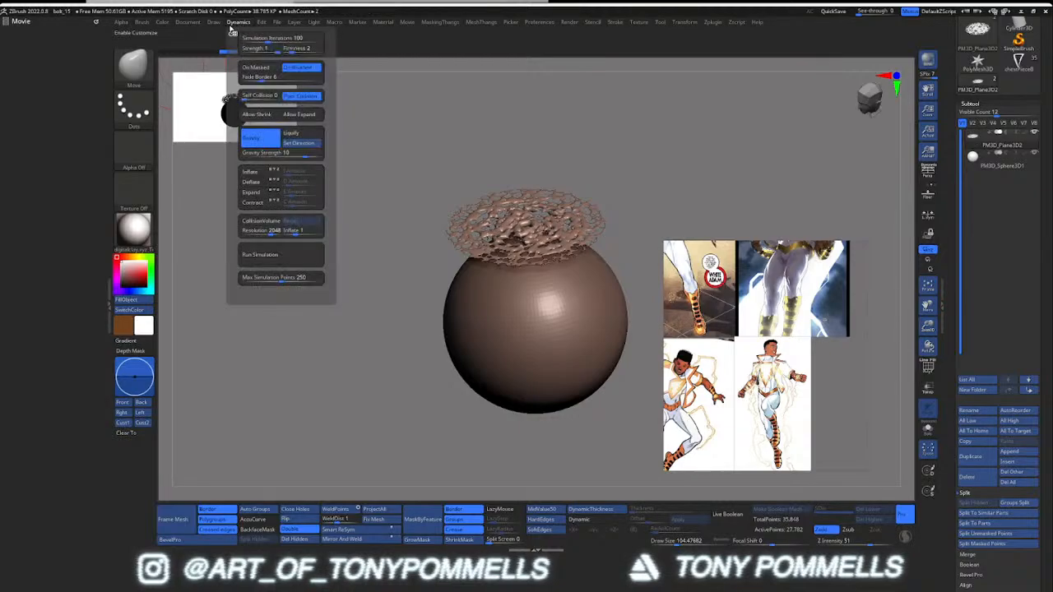
drag(233, 31, 75, 67)
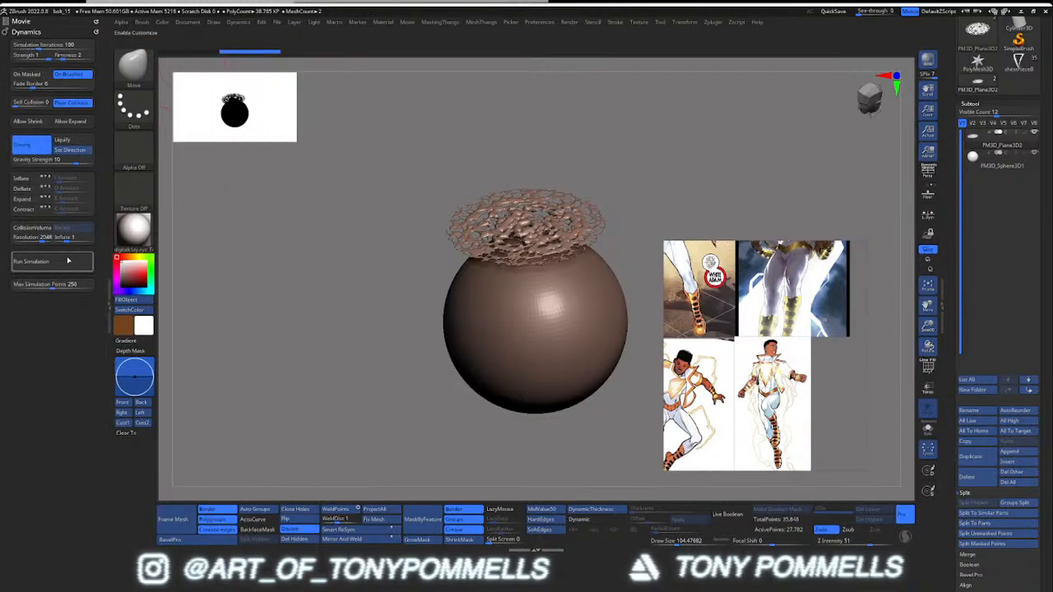
Step: Enable Collision Volume, set the gravity strength to 3 and run the dynamics simulation to drape the splatter over the sphere
click(46, 232)
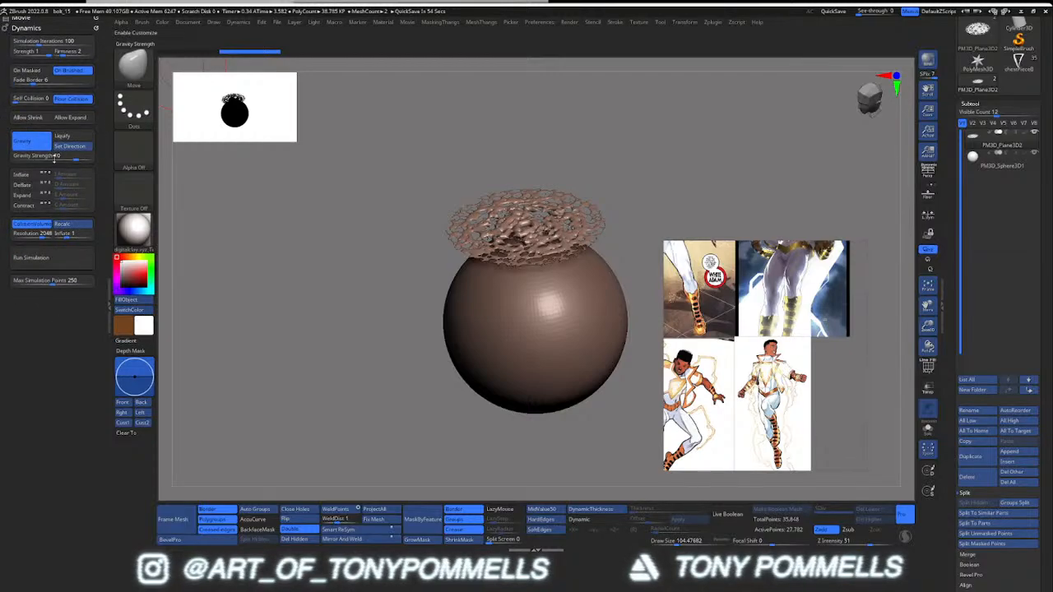
drag(75, 158, 71, 157)
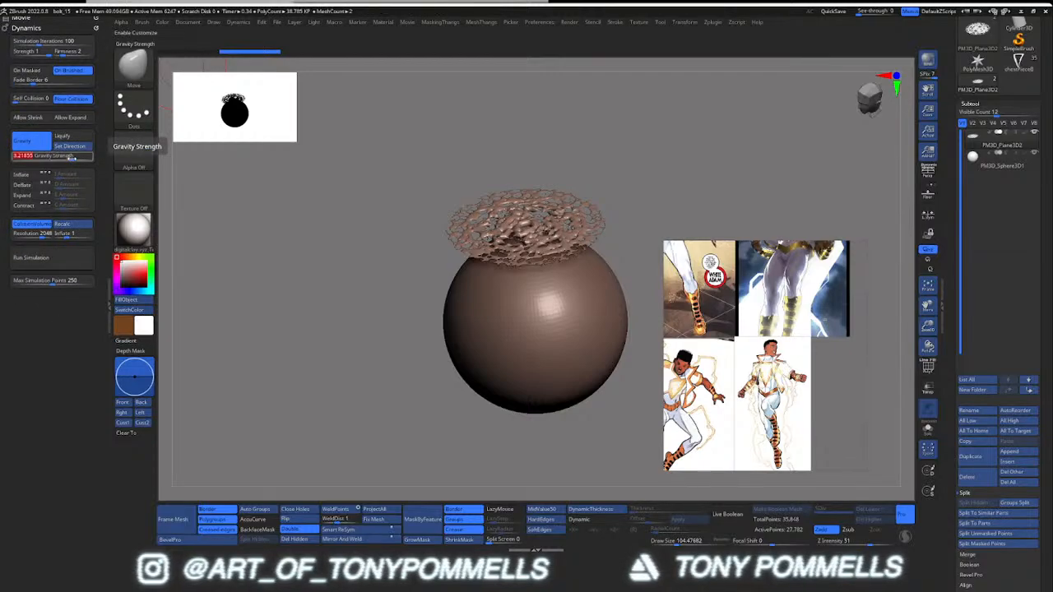
text(3)
key(Return)
click(51, 260)
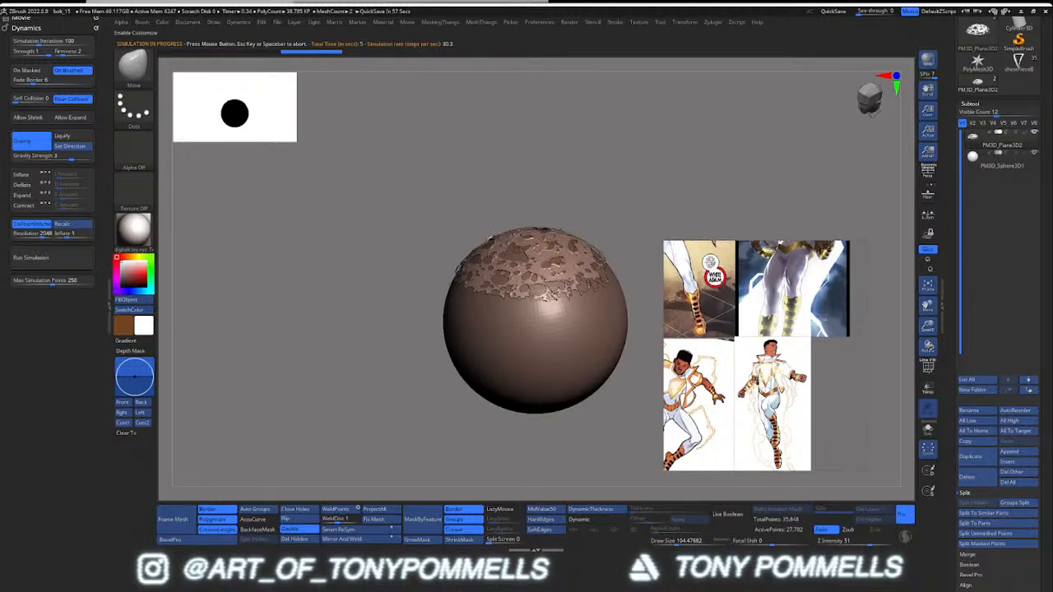
Step: Make the sphere the active subtool and delete it
drag(351, 301, 256, 301)
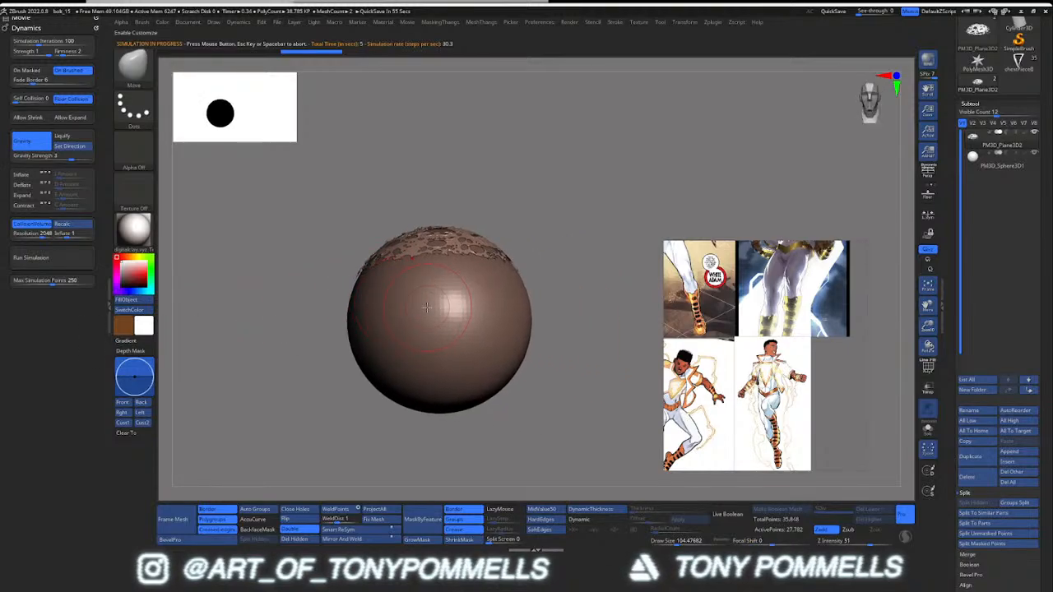
alt+click(439, 314)
click(966, 477)
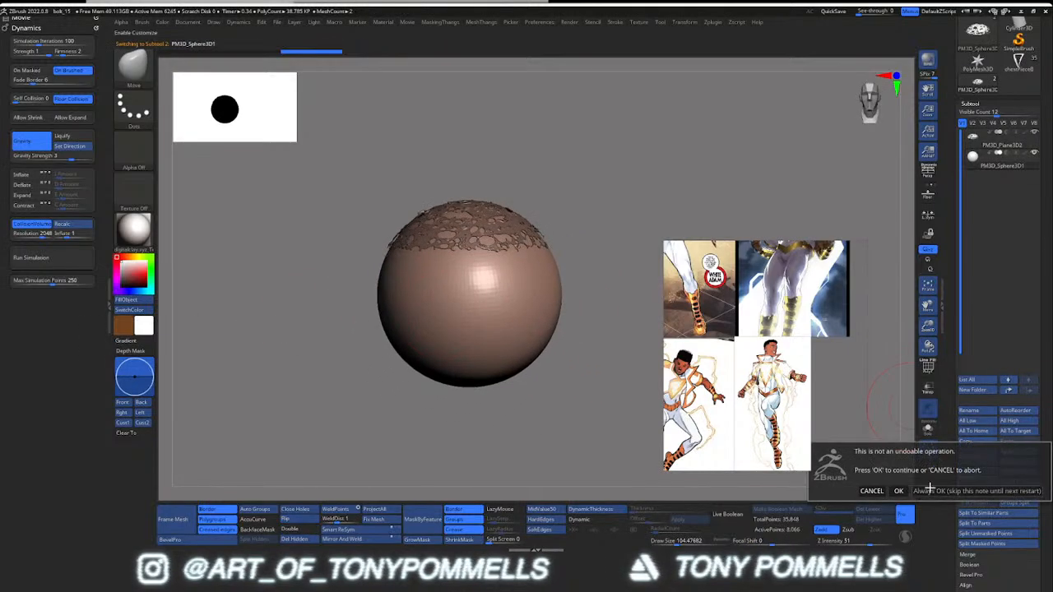
click(901, 490)
Step: Flip the draped splatter upside down with the gizmo so that it opens upward like a bowl
key(w)
alt+drag(428, 282, 439, 336)
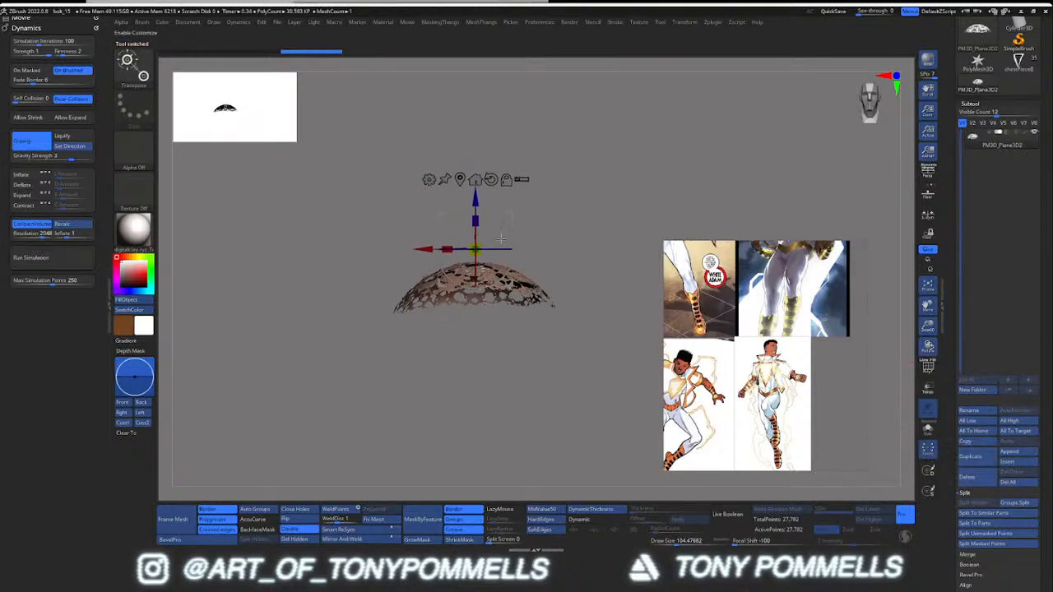
alt+drag(475, 198, 475, 339)
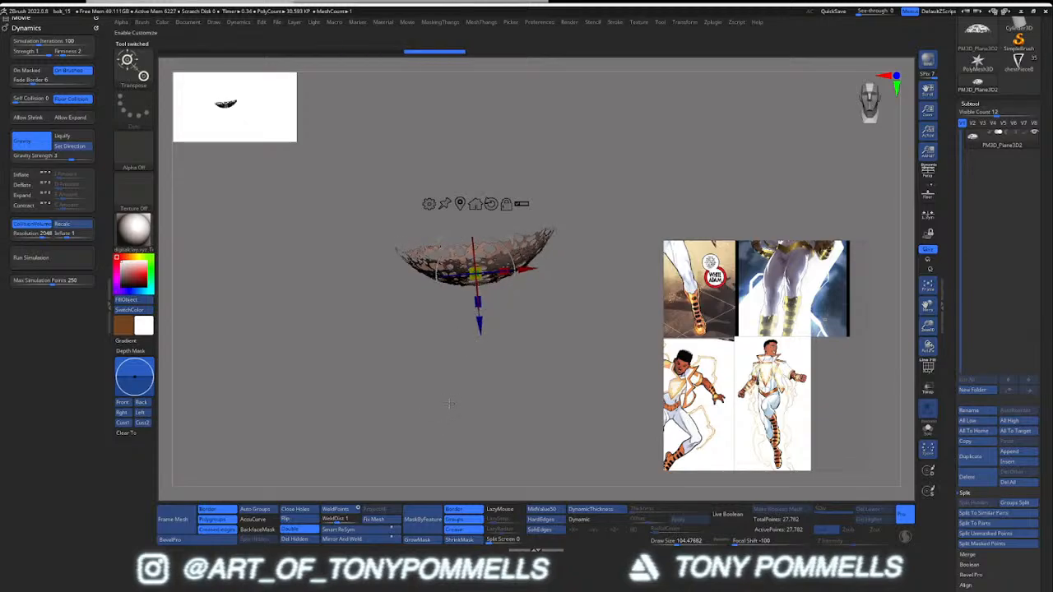
key(ctrl+z)
shift+drag(501, 243, 396, 367)
ctrl+right_drag(396, 366, 460, 427)
right_drag(461, 329, 500, 326)
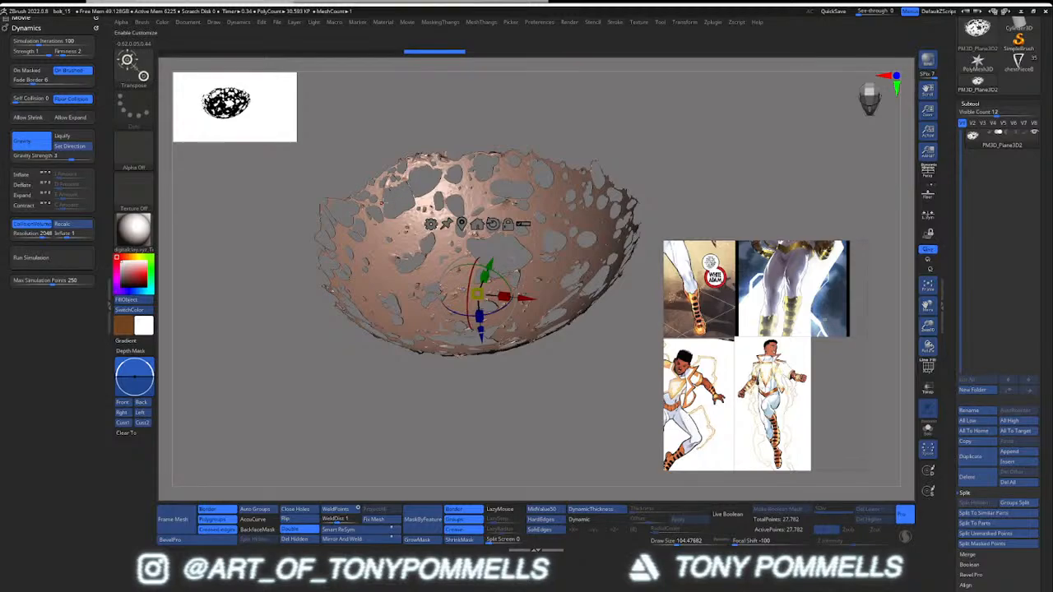
Step: Choose the ClothHook brush and move the reference board farther away from the splatter
key(b)
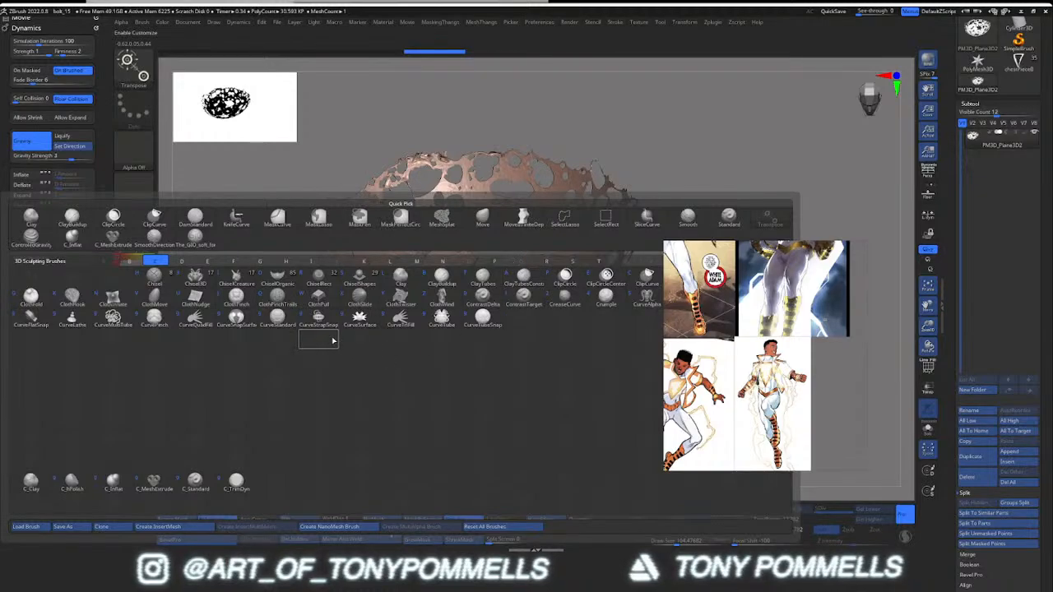
mouse_move(741, 312)
mouse_down()
mouse_move(904, 339)
mouse_move(894, 325)
mouse_up()
click(79, 302)
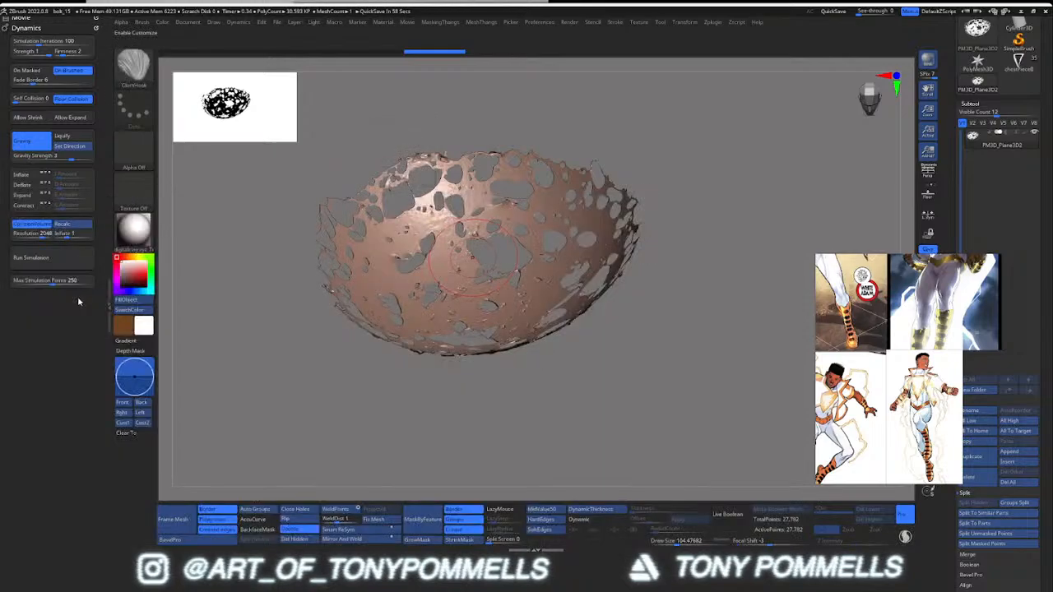
key(w)
mouse_move(462, 230)
right_down()
mouse_move(468, 225)
mouse_move(449, 218)
right_up()
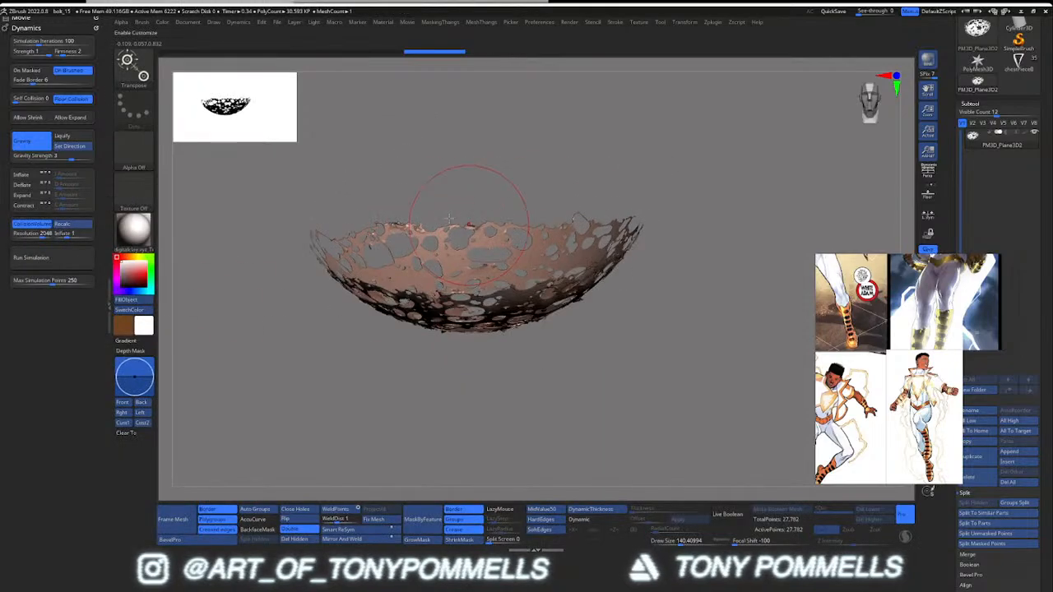
drag(449, 219, 431, 174)
key(ctrl+z)
drag(450, 222, 435, 166)
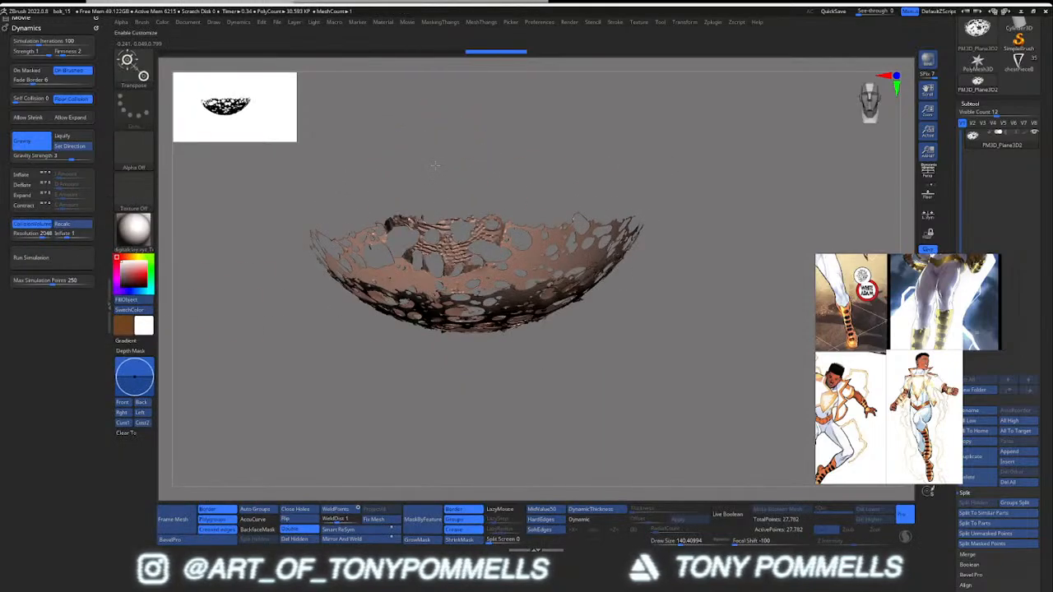
key(ctrl+z)
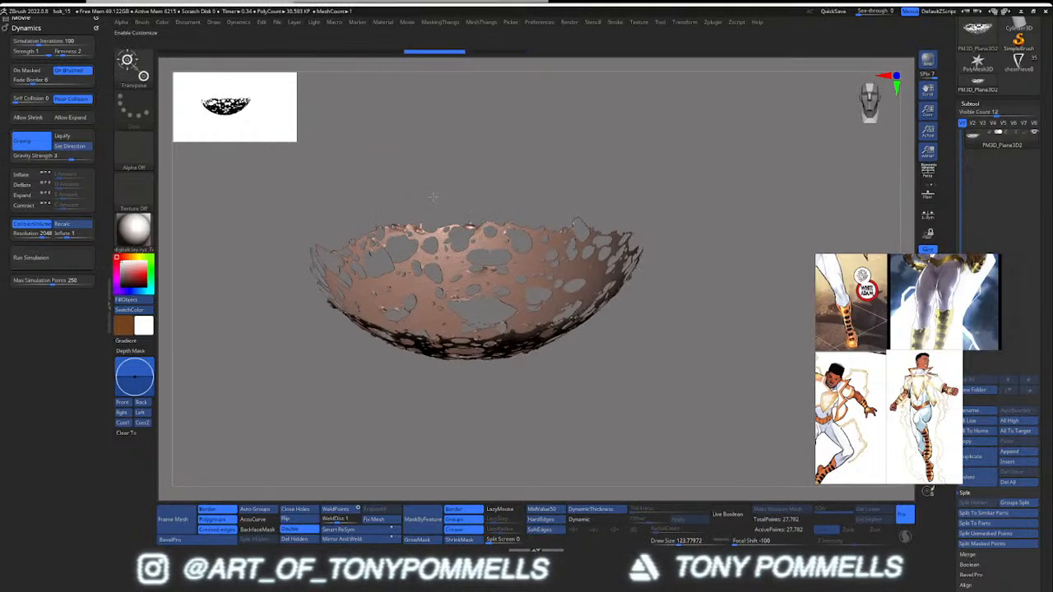
Step: Pull one side of the bowl's rim upward into tall splash tendrils with the ClothHook brush at a draw size of about 124
alt+right_drag(433, 197, 543, 238)
key(q)
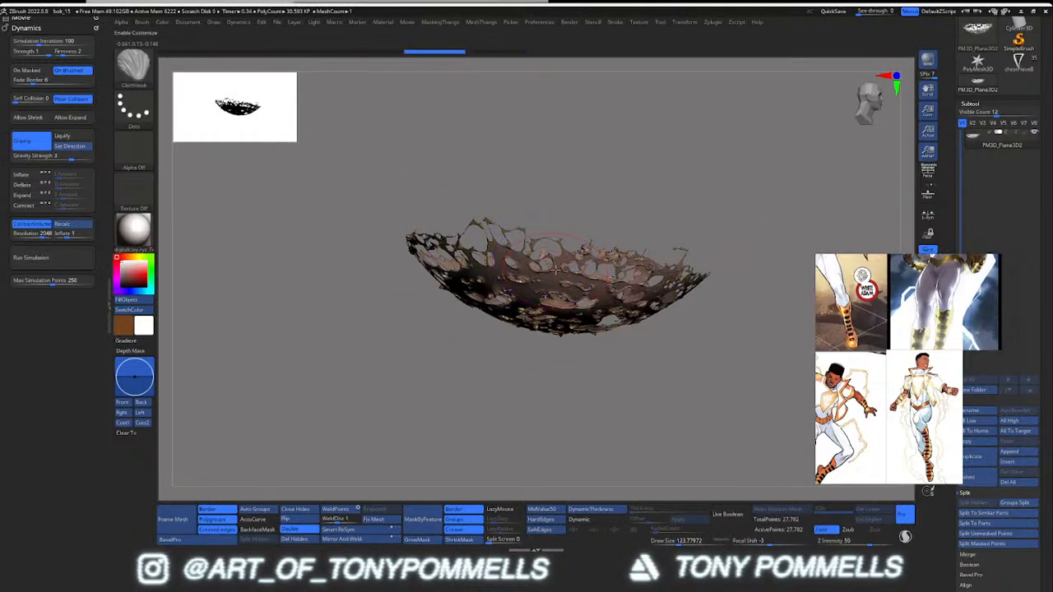
mouse_move(555, 270)
mouse_down()
mouse_move(580, 226)
mouse_move(576, 194)
mouse_up()
right_drag(576, 194, 494, 216)
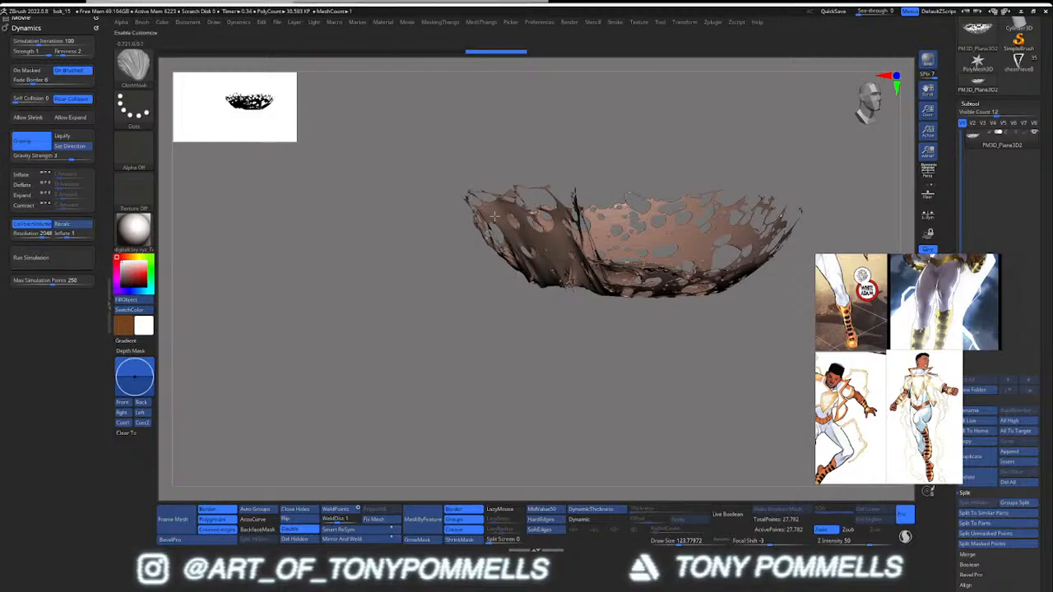
drag(495, 216, 462, 168)
mouse_move(566, 278)
mouse_down()
mouse_move(567, 220)
mouse_move(571, 261)
mouse_move(597, 290)
mouse_up()
right_drag(597, 289, 510, 260)
mouse_move(526, 263)
mouse_down()
mouse_move(544, 223)
mouse_move(535, 238)
mouse_up()
right_drag(535, 238, 477, 250)
drag(476, 259, 473, 223)
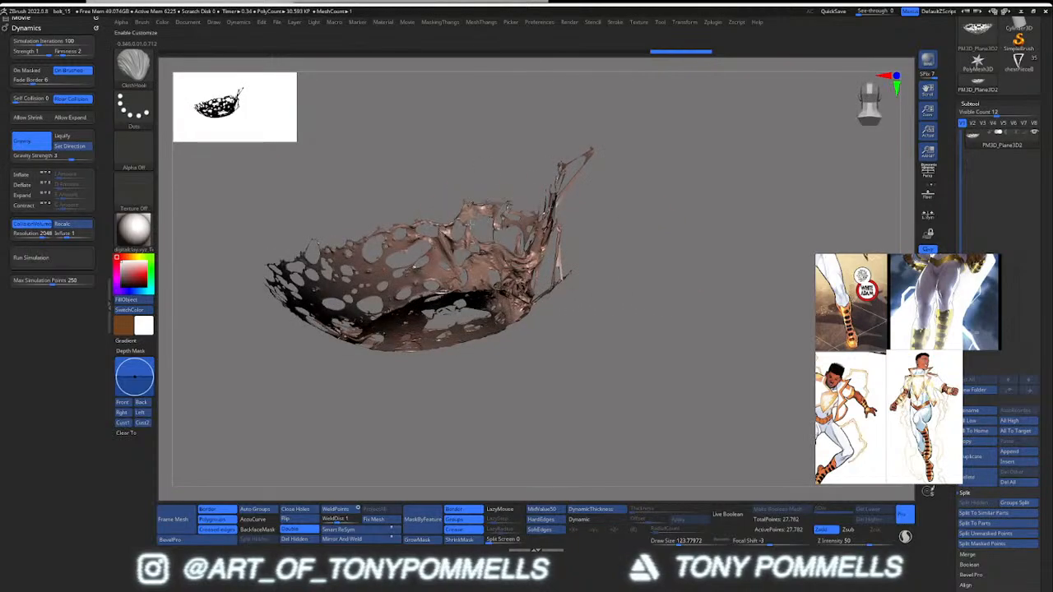
Step: Lift the rim next to the tall tendrils with repeated ClothHook pulls to extend the splash wall along the bowl
alt+right_drag(470, 224, 490, 223)
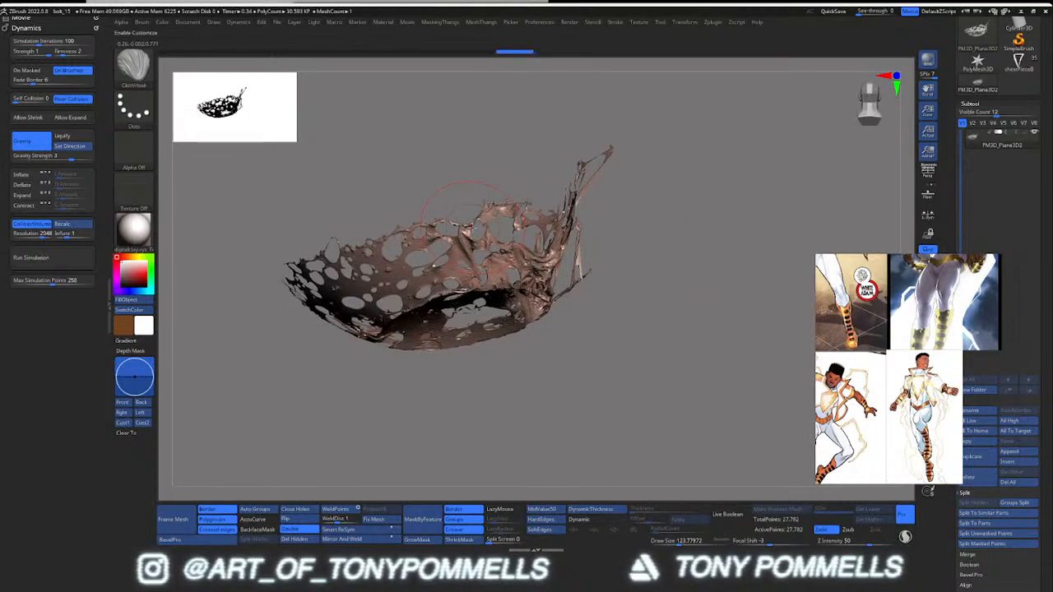
right_drag(469, 231, 437, 246)
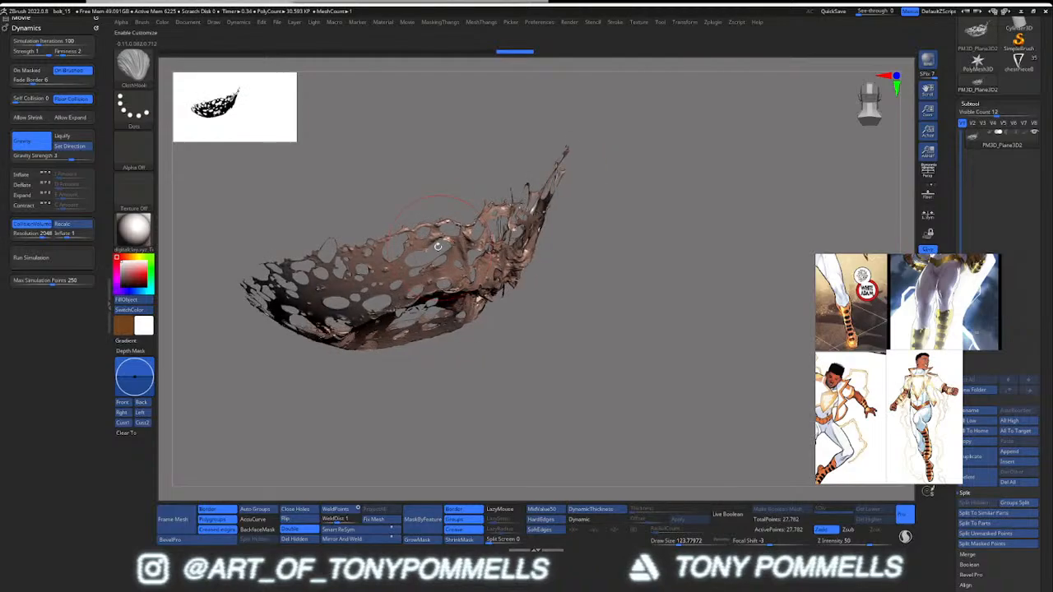
drag(433, 235, 429, 220)
mouse_move(429, 220)
right_down()
mouse_move(452, 214)
mouse_move(420, 228)
right_up()
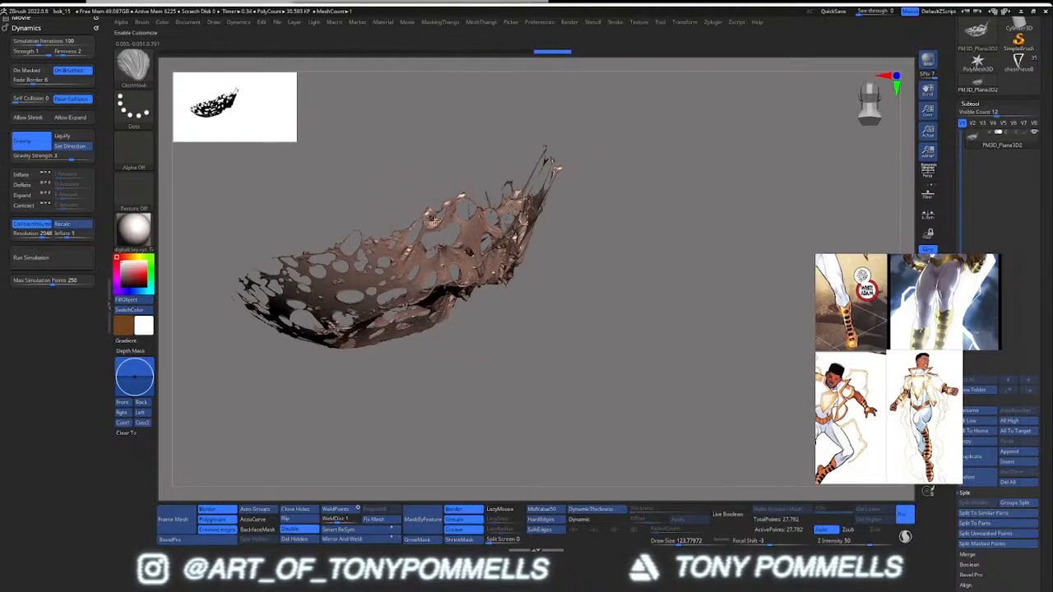
mouse_move(423, 235)
mouse_down()
mouse_move(436, 197)
mouse_move(432, 210)
mouse_up()
right_drag(403, 253, 370, 257)
drag(370, 256, 368, 238)
mouse_move(368, 238)
right_down()
mouse_move(412, 232)
mouse_move(387, 243)
right_up()
drag(369, 245, 375, 245)
mouse_move(375, 245)
right_down()
mouse_move(434, 251)
mouse_move(418, 270)
right_up()
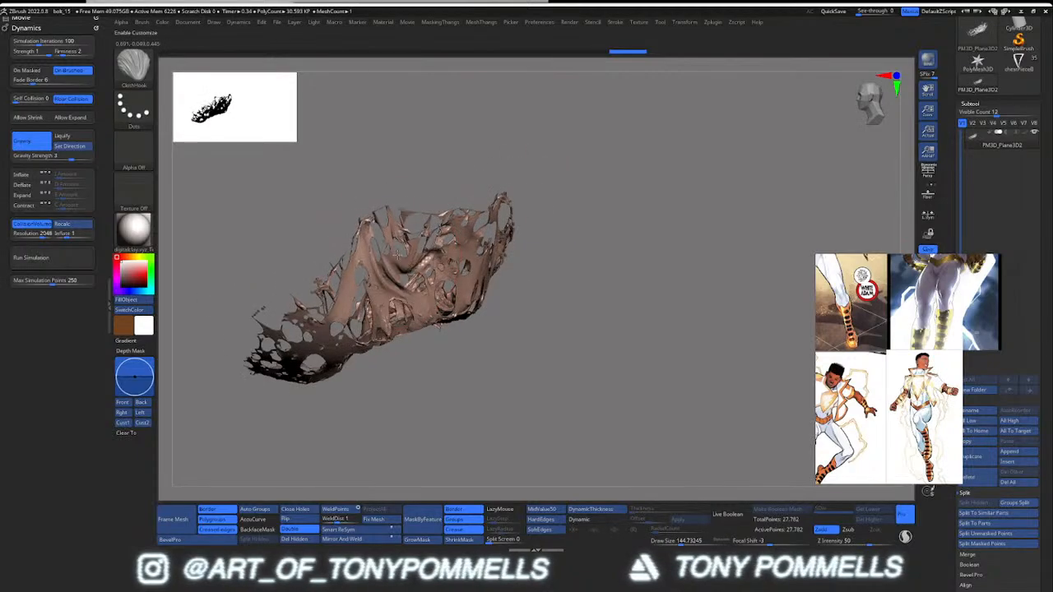
Step: Raise further peaks along the splash wall with the ClothHook brush at a draw size of about 145
drag(398, 255, 404, 232)
right_drag(404, 232, 375, 247)
drag(375, 247, 370, 230)
mouse_move(370, 231)
right_down()
mouse_move(398, 262)
mouse_move(381, 247)
right_up()
drag(373, 275, 362, 239)
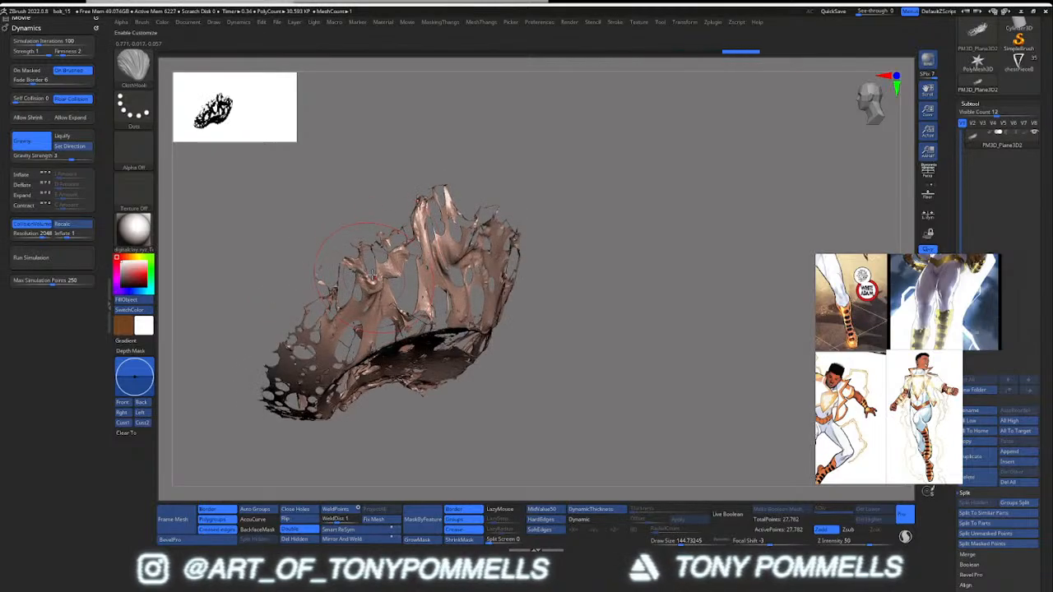
Step: Try more ClothHook pulls on the middle and lower end of the splash wall, and undo the recent strokes
right_drag(362, 238, 410, 256)
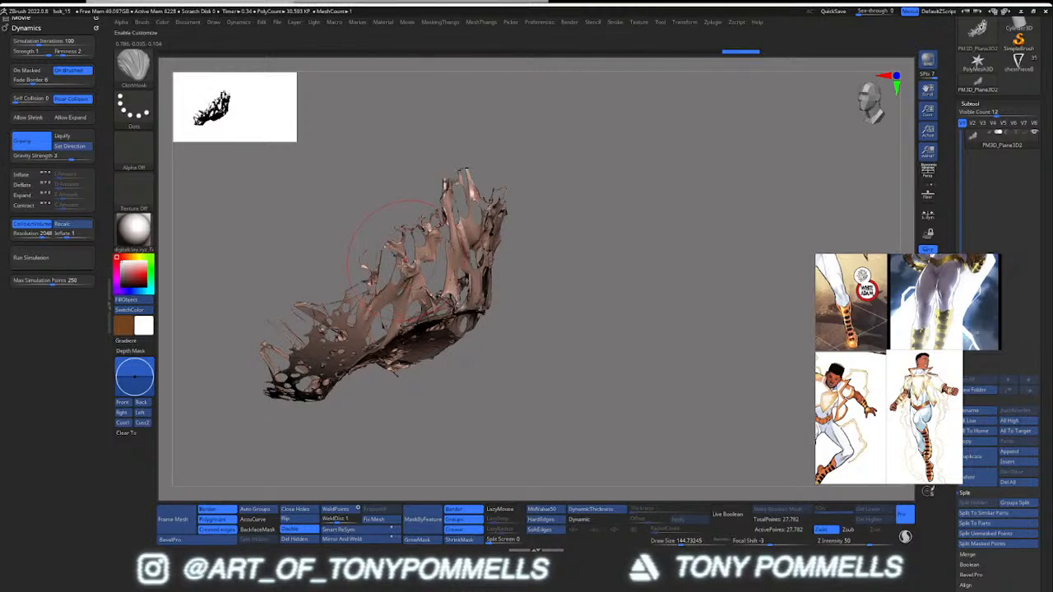
right_drag(404, 257, 388, 269)
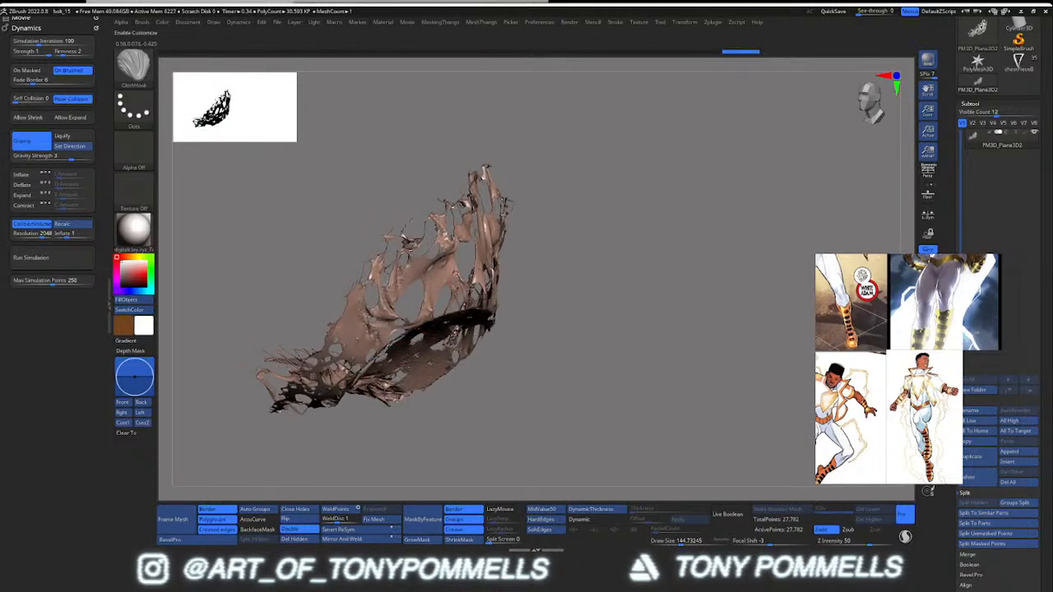
mouse_move(388, 270)
mouse_down()
mouse_move(381, 274)
mouse_move(422, 264)
mouse_up()
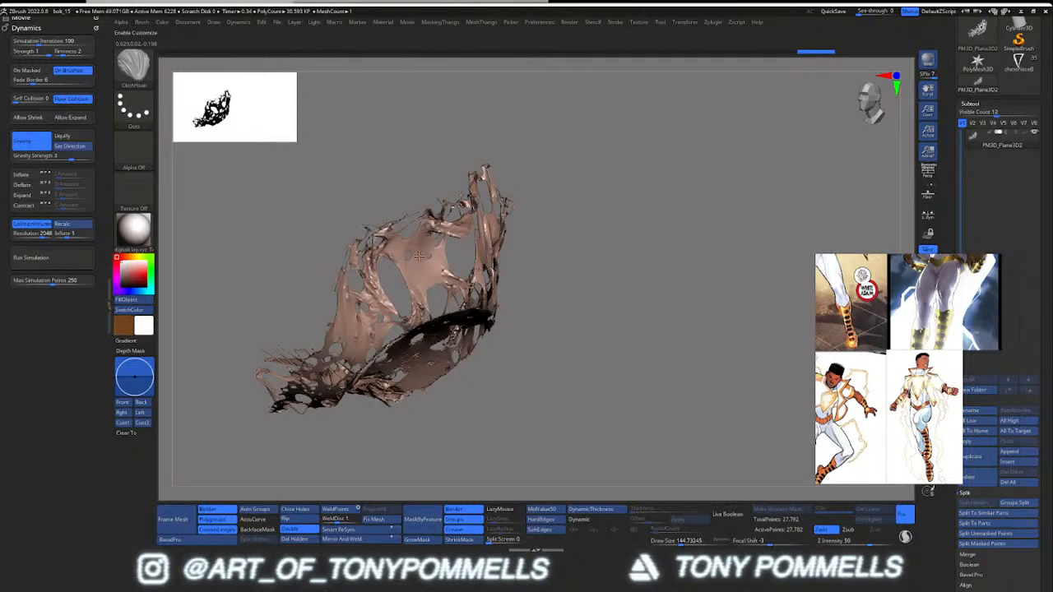
key(ctrl+shift+z)
drag(325, 362, 357, 313)
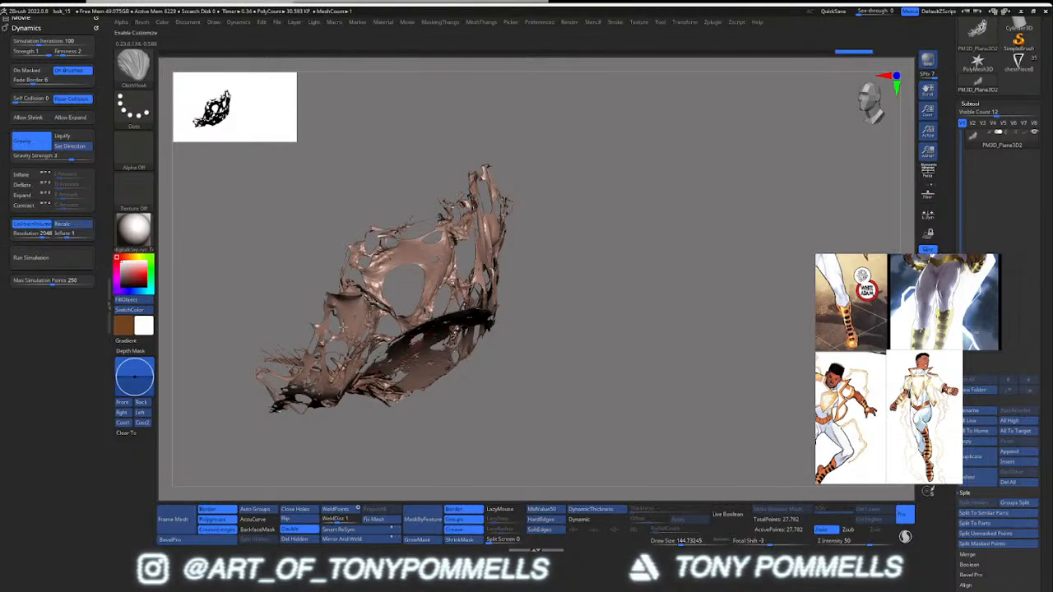
key(ctrl+z)
key(ctrl+z)
key(ctrl+z)
key(ctrl+z)
key(ctrl+z)
key(ctrl+z)
Step: Stretch the low end of the splash outward and upward with ClothHook, undoing one unwanted stroke
mouse_move(357, 313)
right_down()
mouse_move(345, 354)
mouse_move(374, 329)
right_up()
drag(345, 337, 336, 326)
right_drag(335, 326, 405, 272)
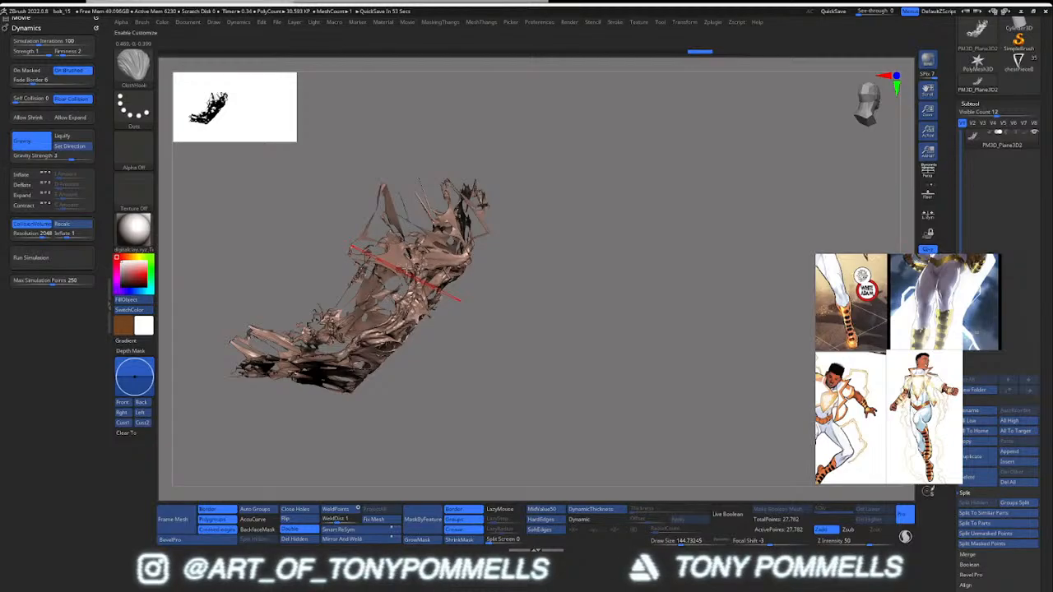
mouse_move(406, 272)
right_down()
mouse_move(481, 214)
mouse_move(341, 285)
mouse_move(300, 286)
mouse_move(372, 278)
mouse_move(320, 269)
mouse_move(328, 308)
right_up()
key(ctrl+z)
drag(327, 307, 279, 321)
right_drag(321, 313, 277, 323)
drag(283, 359, 258, 338)
Step: Ruffle and lift the remaining low walls and inner folds of the splash with ClothHook pulls from several angles
right_drag(258, 339, 296, 352)
drag(295, 351, 265, 312)
right_drag(266, 312, 398, 293)
drag(398, 293, 405, 276)
mouse_move(405, 277)
right_down()
mouse_move(387, 258)
mouse_move(363, 266)
right_up()
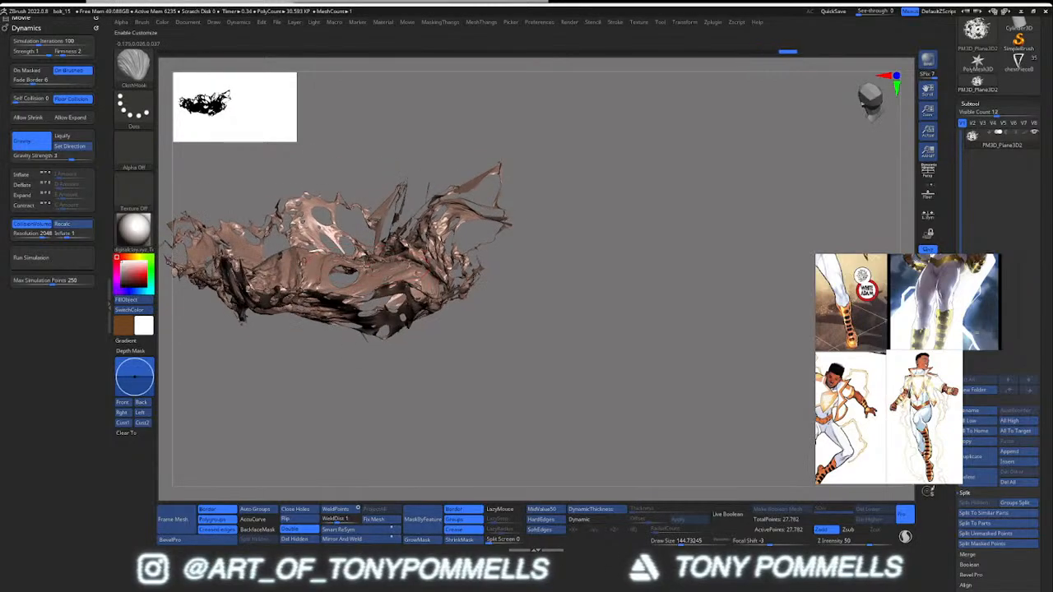
drag(363, 266, 362, 272)
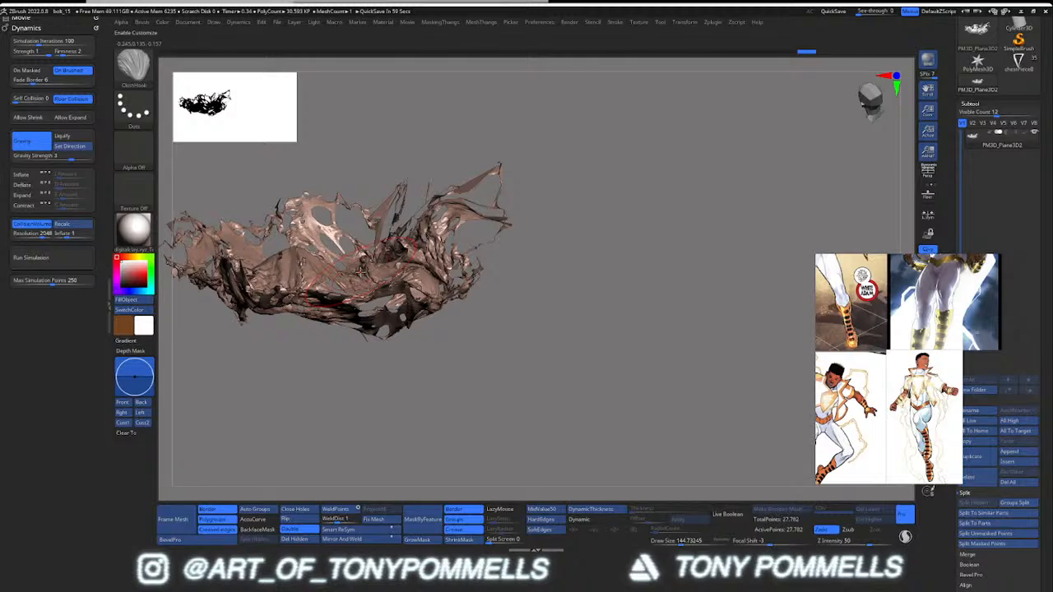
right_drag(377, 269, 402, 301)
drag(409, 301, 399, 295)
right_drag(399, 295, 177, 341)
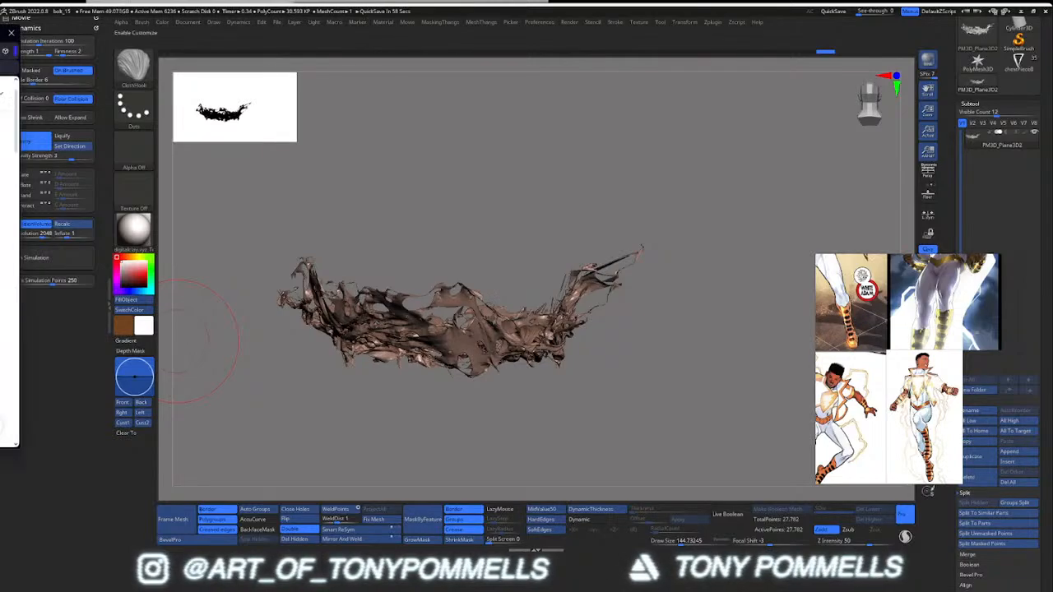
Step: Thicken the whole splash mesh with an Inflate deformation of about 17
click(391, 212)
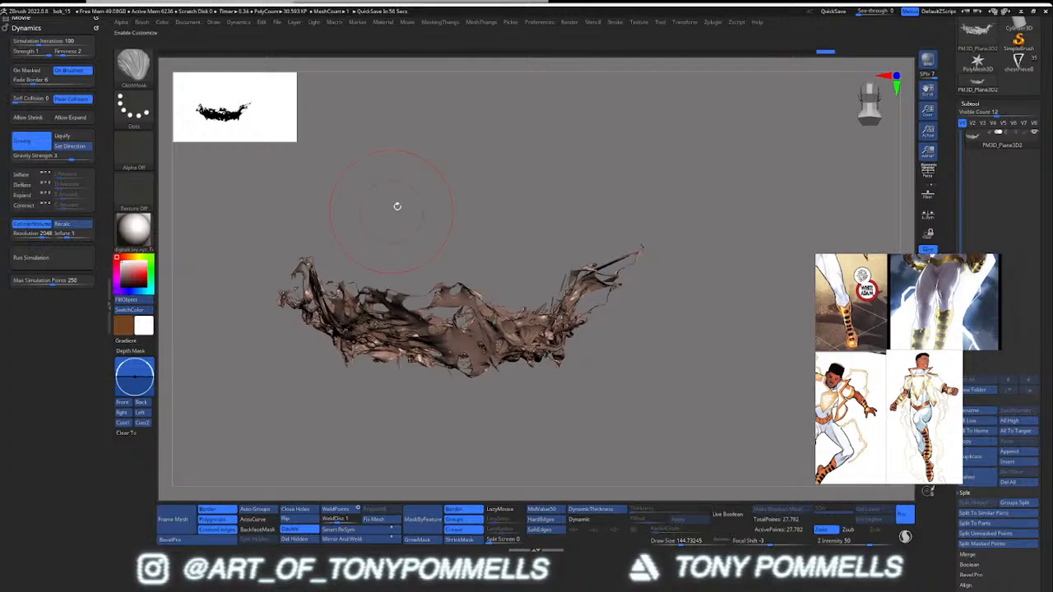
drag(398, 206, 404, 200)
key(3)
click(370, 294)
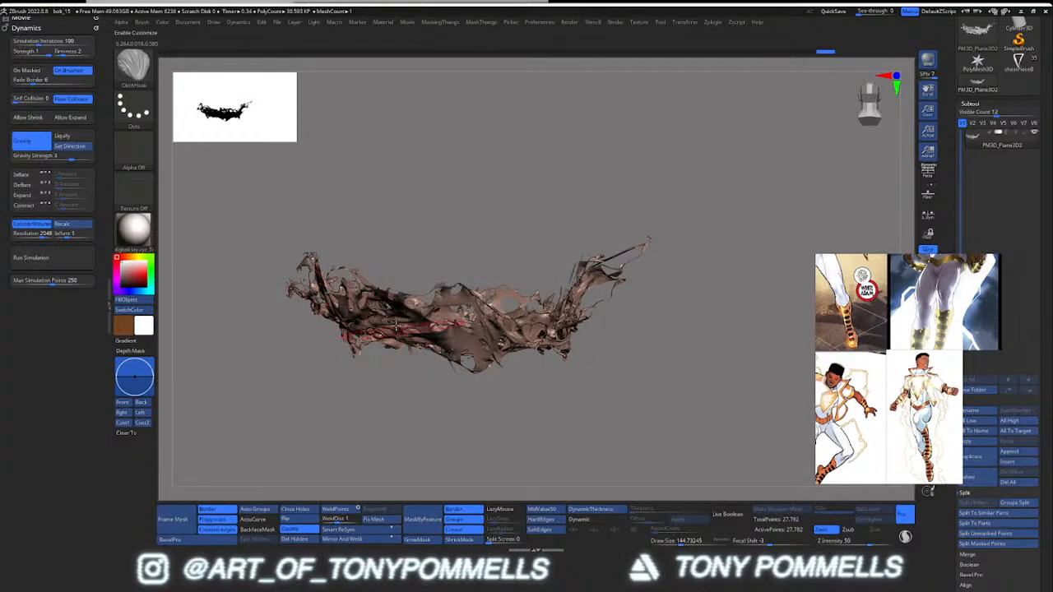
key(3)
drag(412, 384, 419, 381)
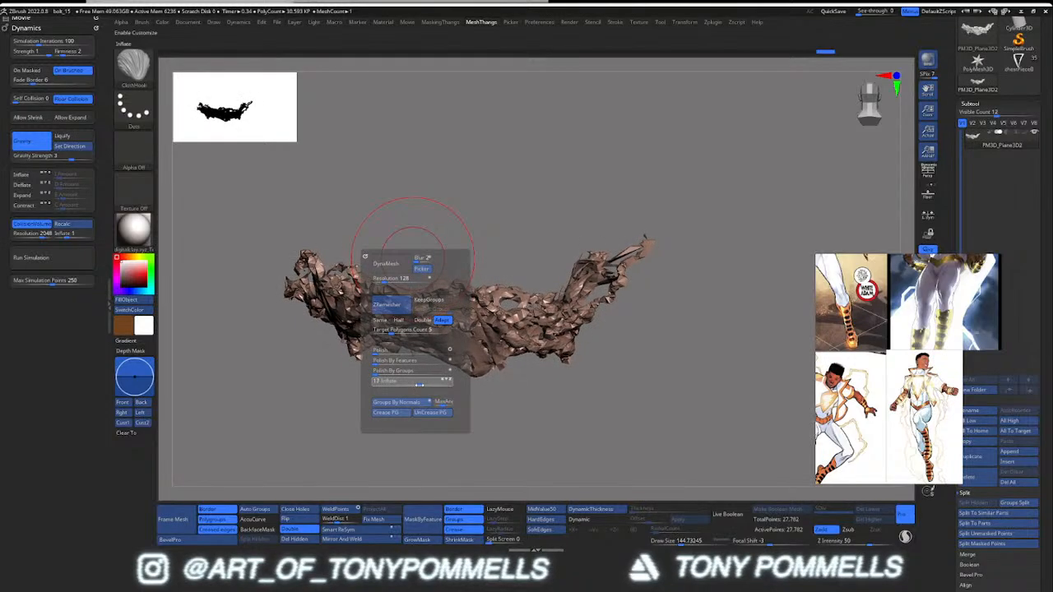
Step: Pull the tall tip and the middle wall of the thickened splash upward with ClothHook
right_drag(493, 287, 576, 239)
drag(605, 230, 573, 193)
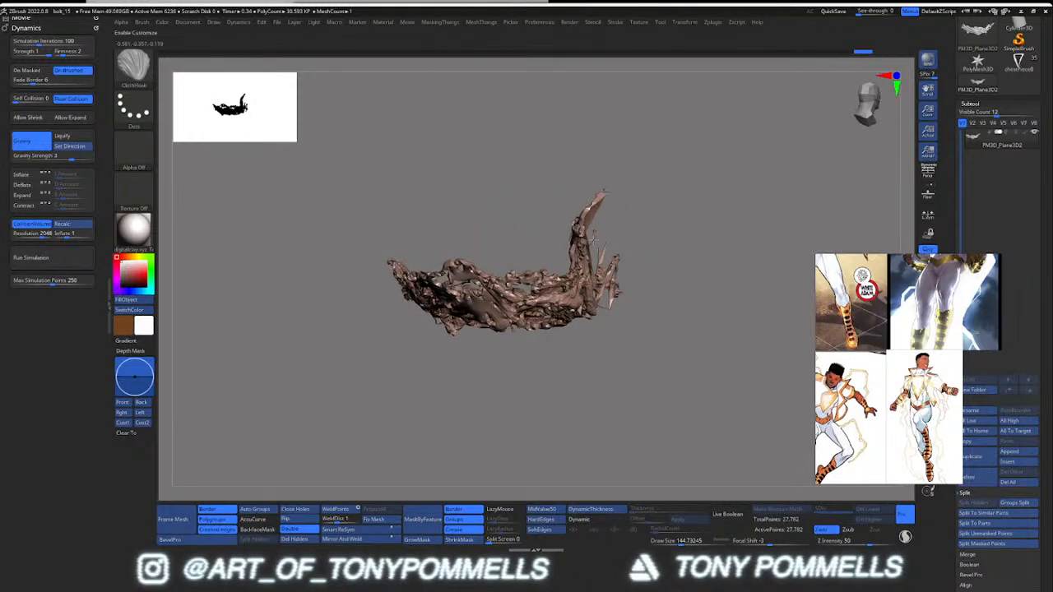
right_drag(468, 290, 469, 277)
drag(469, 277, 463, 244)
Step: Switch to the Opera browser, search the web for "maxon" and open the official Maxon website
drag(0, 105, 468, 56)
click(268, 55)
text(maxon)
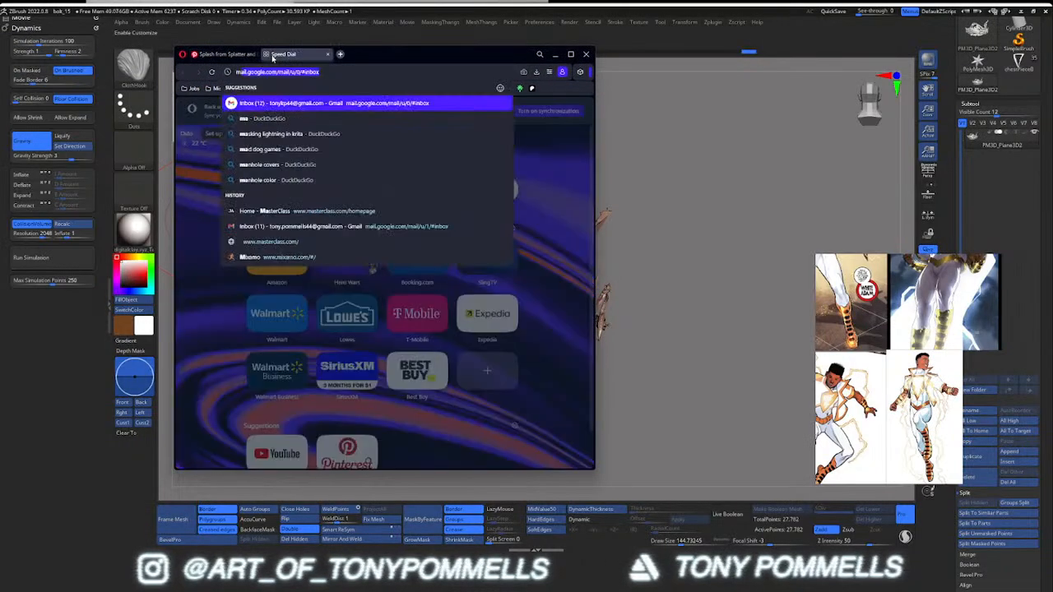
key(Return)
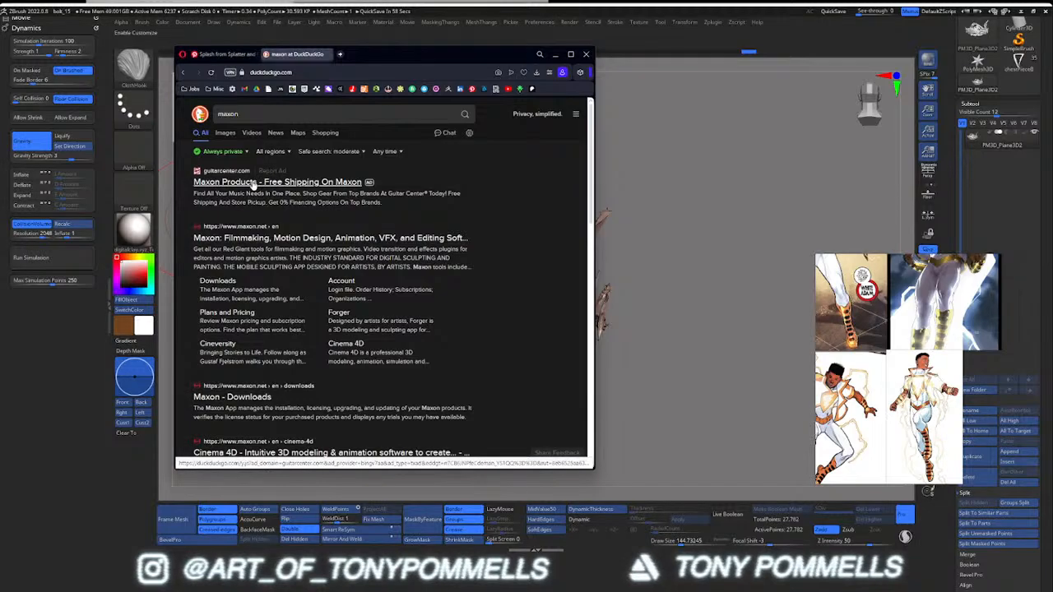
click(182, 72)
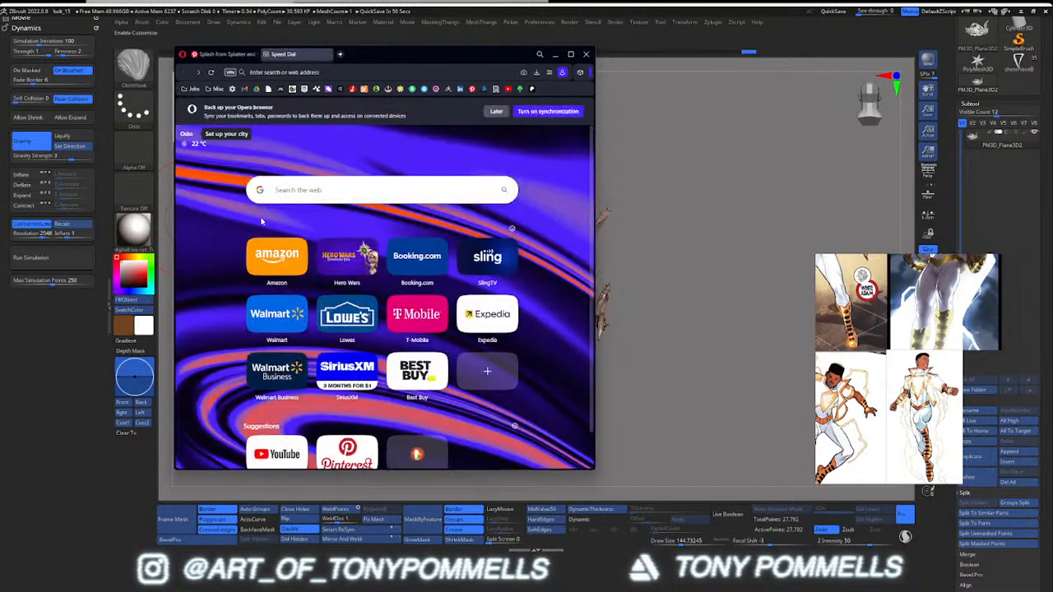
click(197, 72)
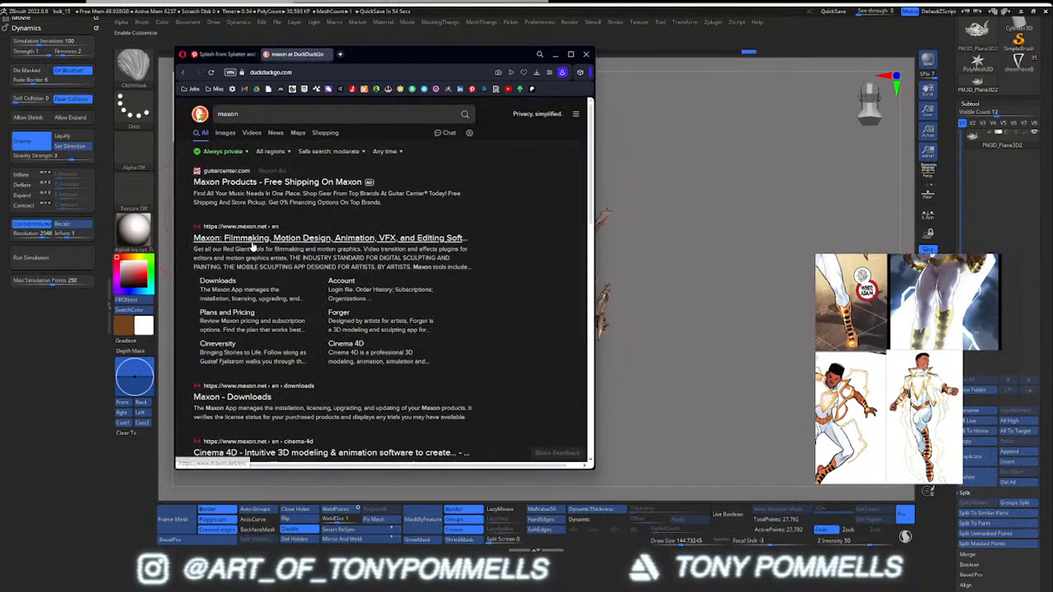
click(252, 239)
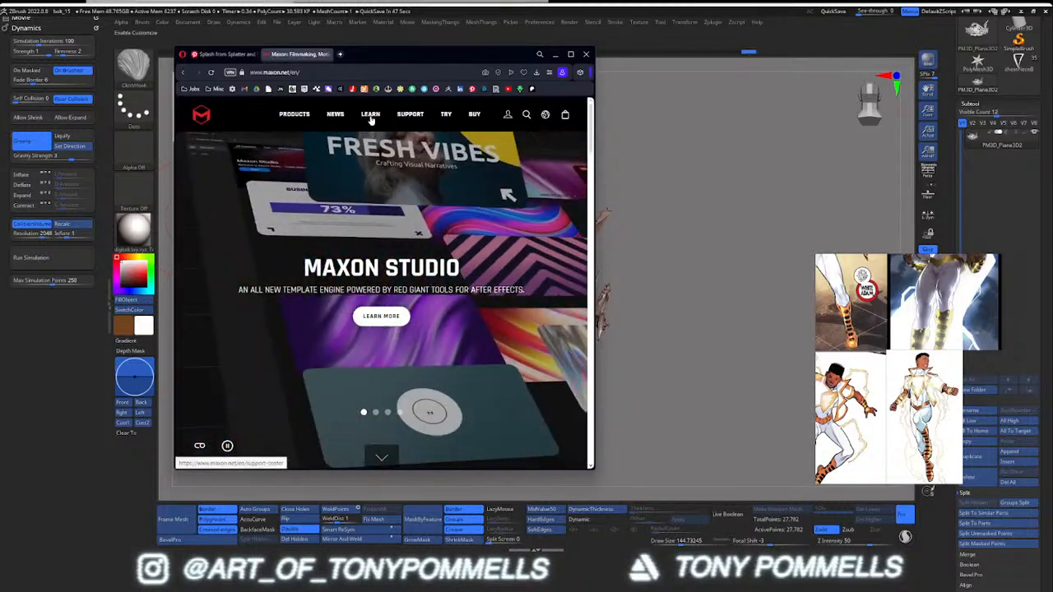
Step: Open the ZBrush product page and review its feature sections from sculpting and texturing through rendering, pipeline and ZBrushCore
mouse_move(300, 119)
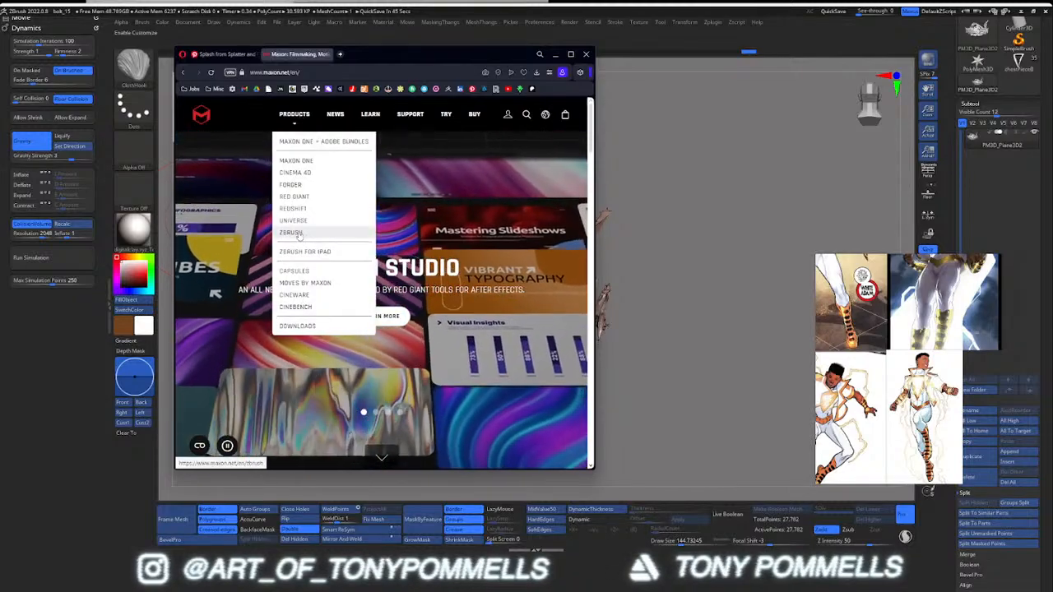
click(296, 233)
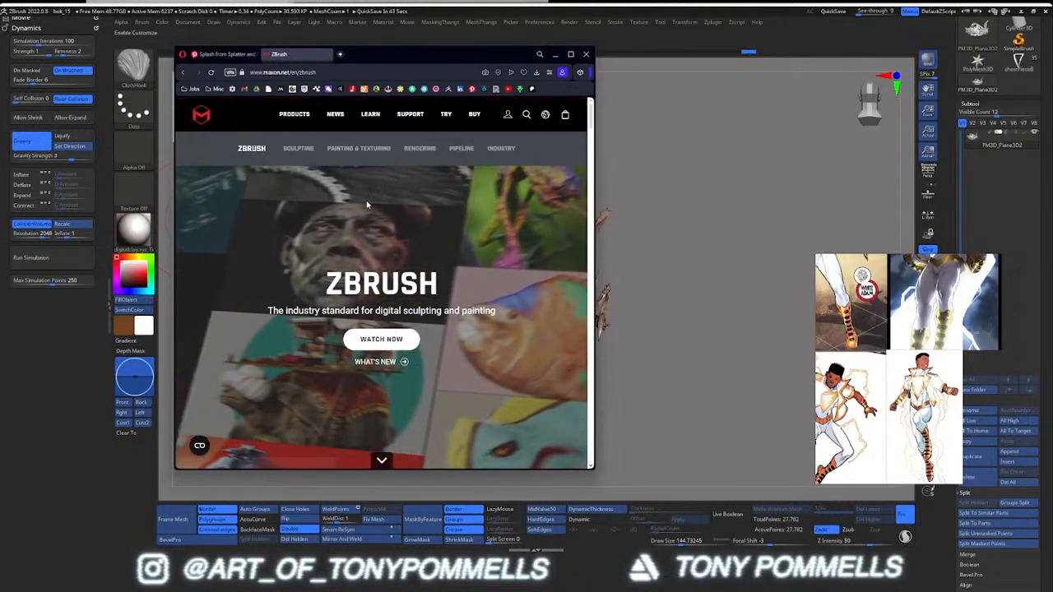
scroll(394, 242, down, 2)
scroll(394, 242, down, 15)
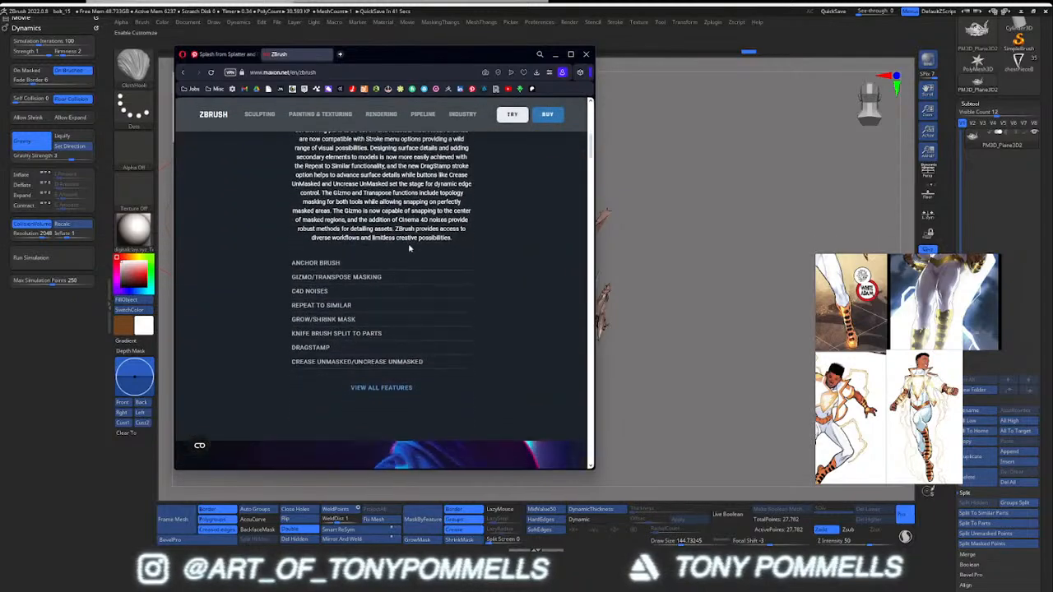
scroll(418, 230, down, 10)
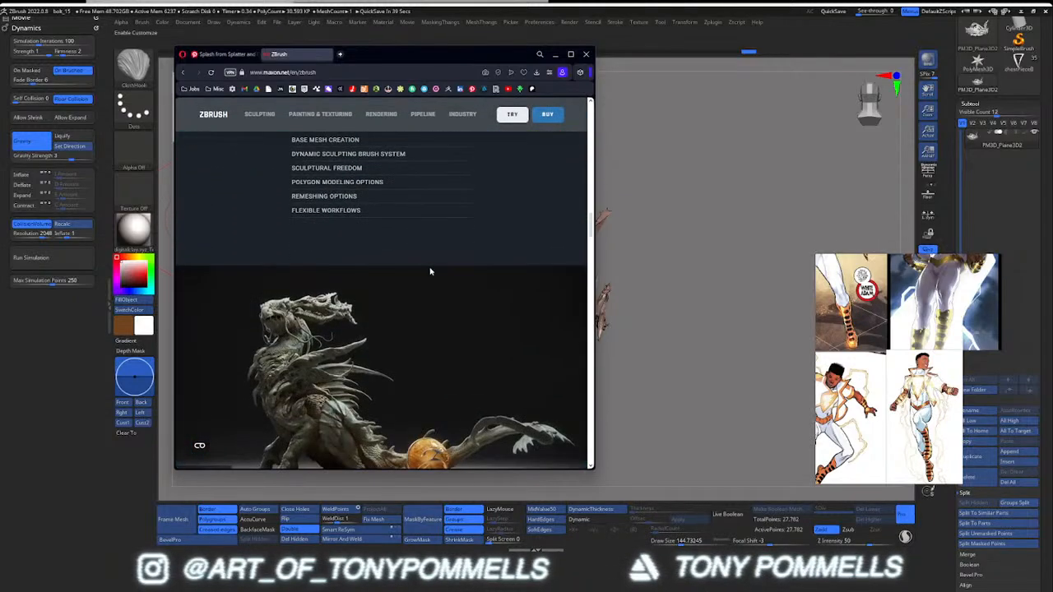
scroll(426, 268, up, 4)
scroll(425, 266, up, 2)
scroll(419, 259, down, 8)
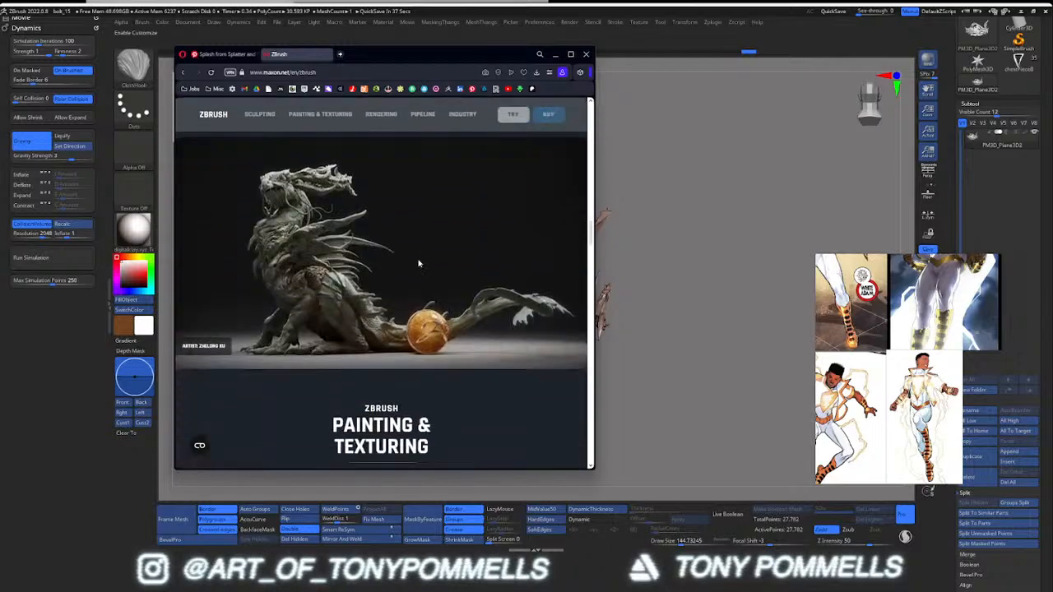
scroll(418, 256, up, 3)
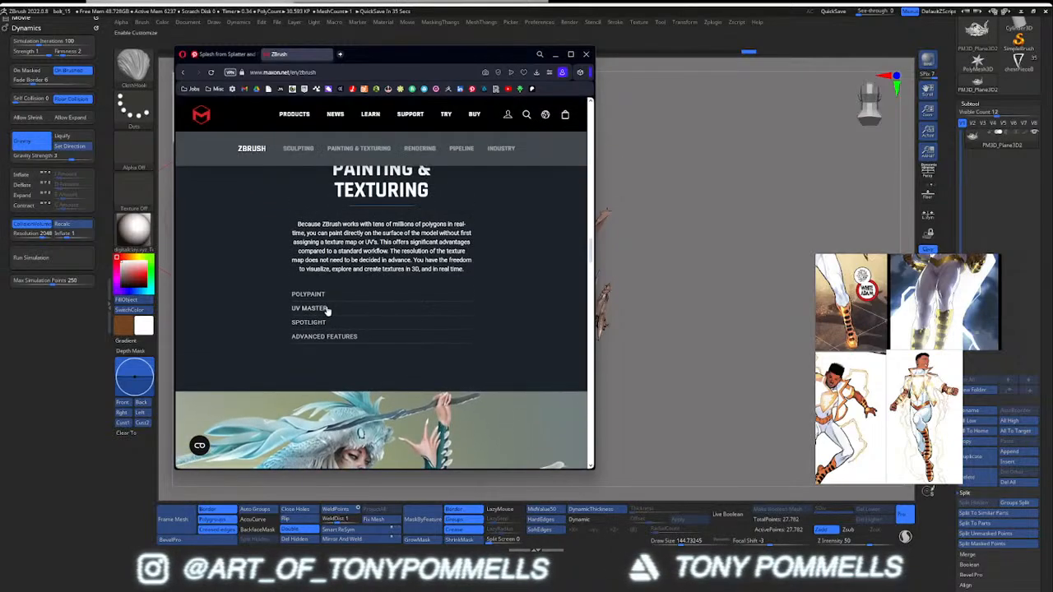
scroll(418, 257, down, 3)
scroll(347, 254, down, 10)
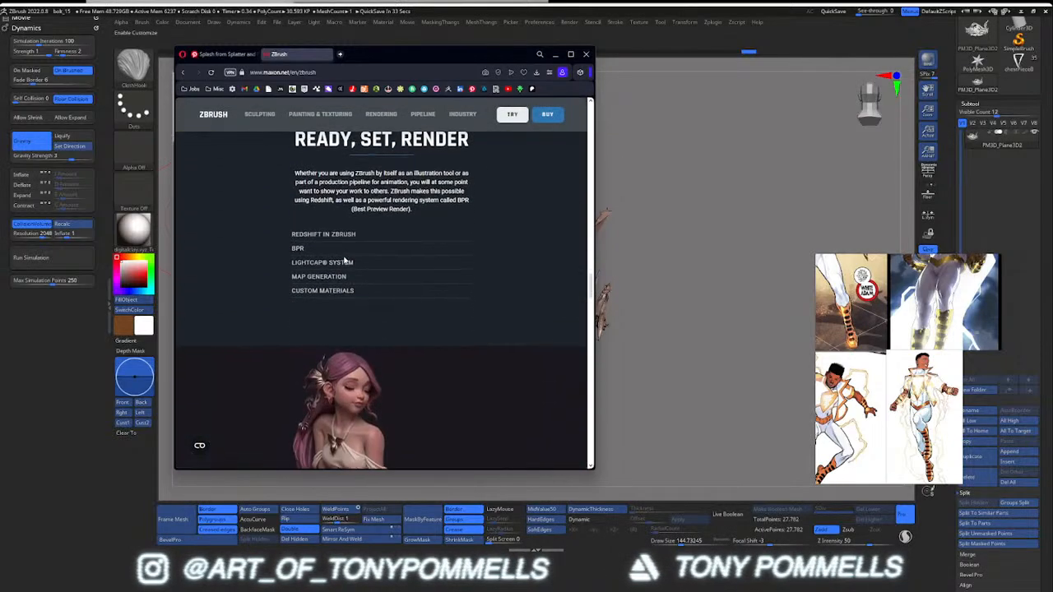
scroll(348, 255, down, 5)
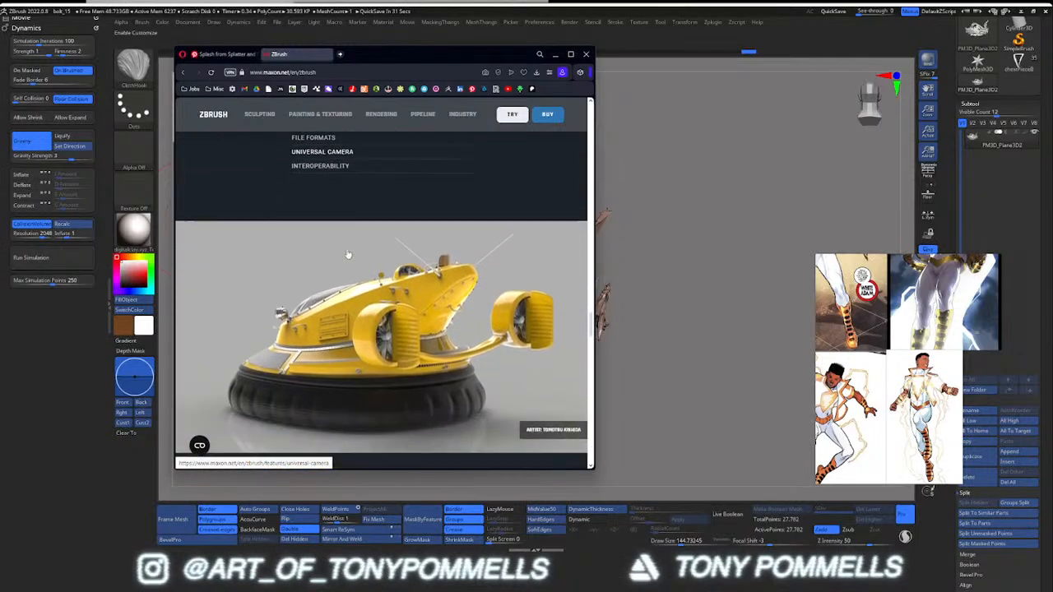
scroll(348, 266, up, 2)
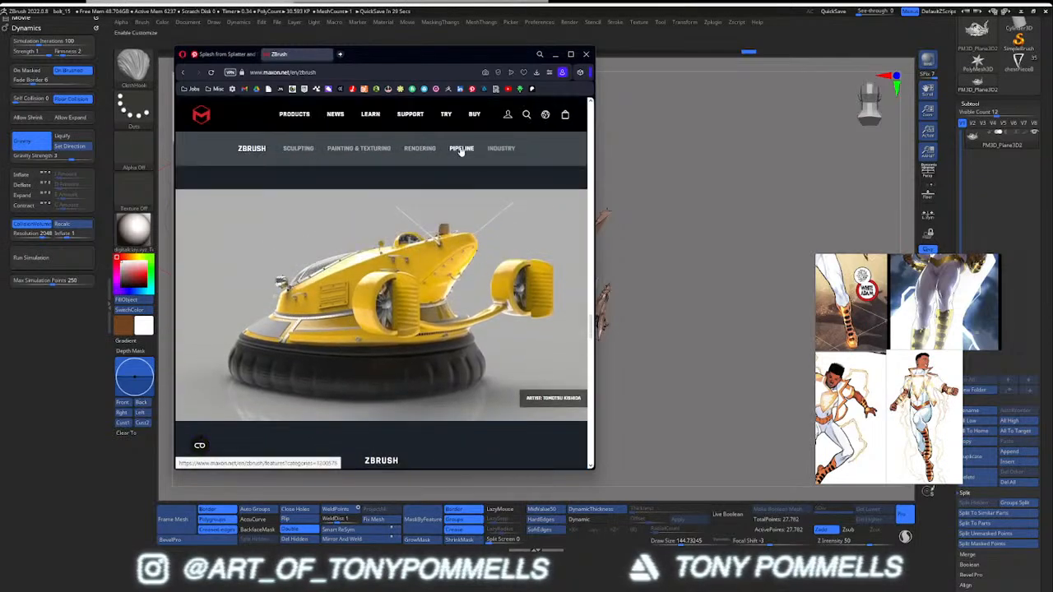
scroll(362, 275, down, 15)
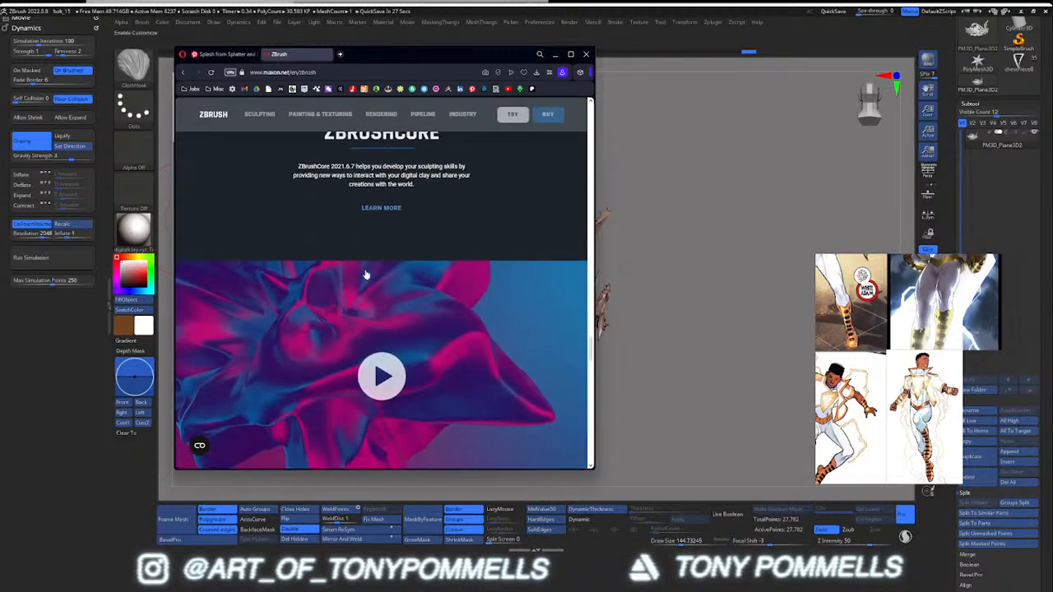
scroll(395, 261, down, 3)
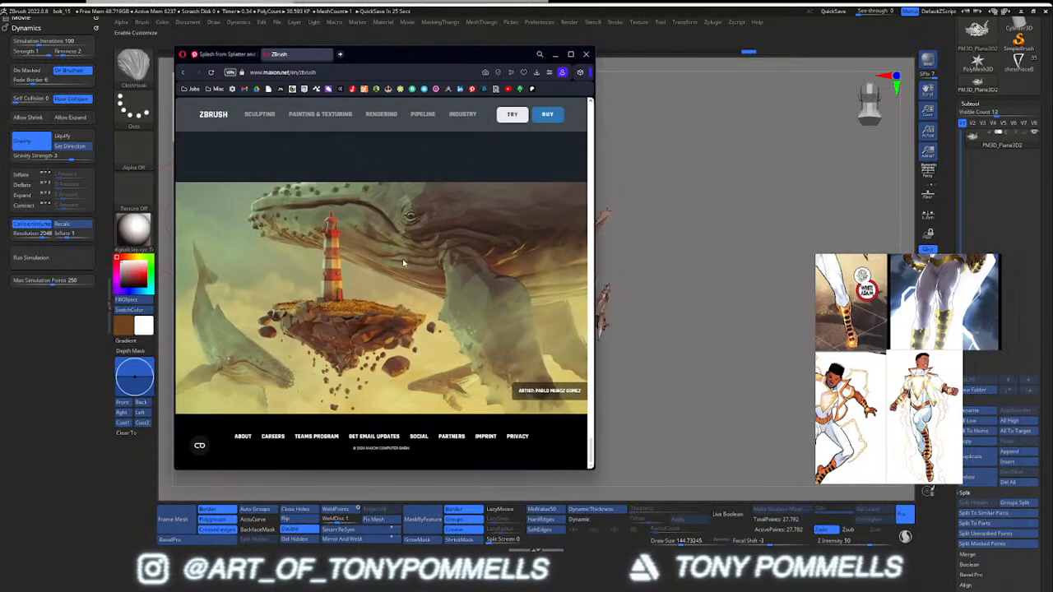
scroll(462, 282, up, 20)
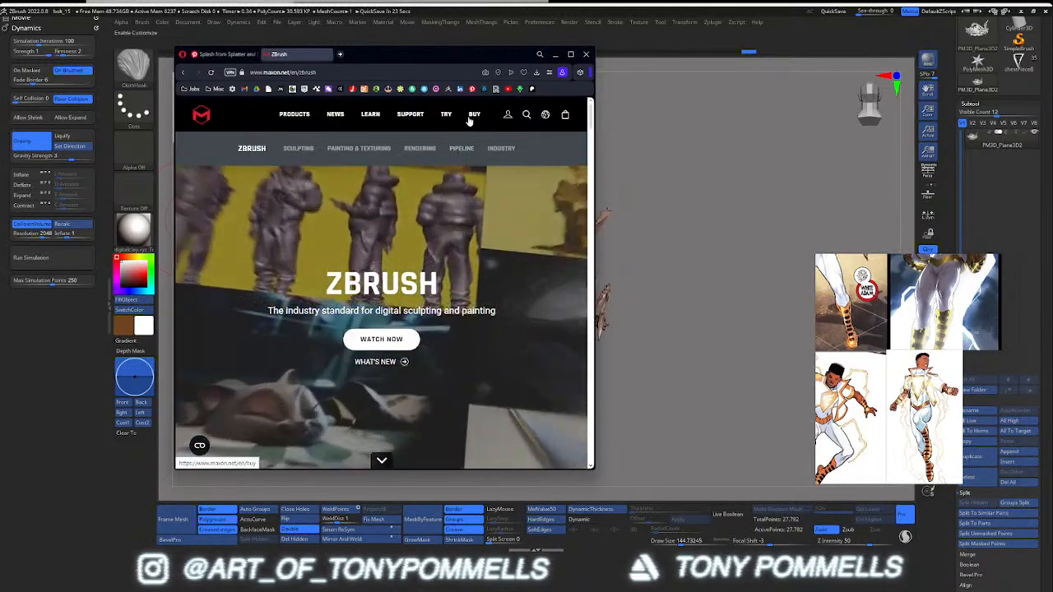
Step: Open Maxon's Plans and Pricing page and examine the individual product plans, highlighting the Forger plan
click(470, 120)
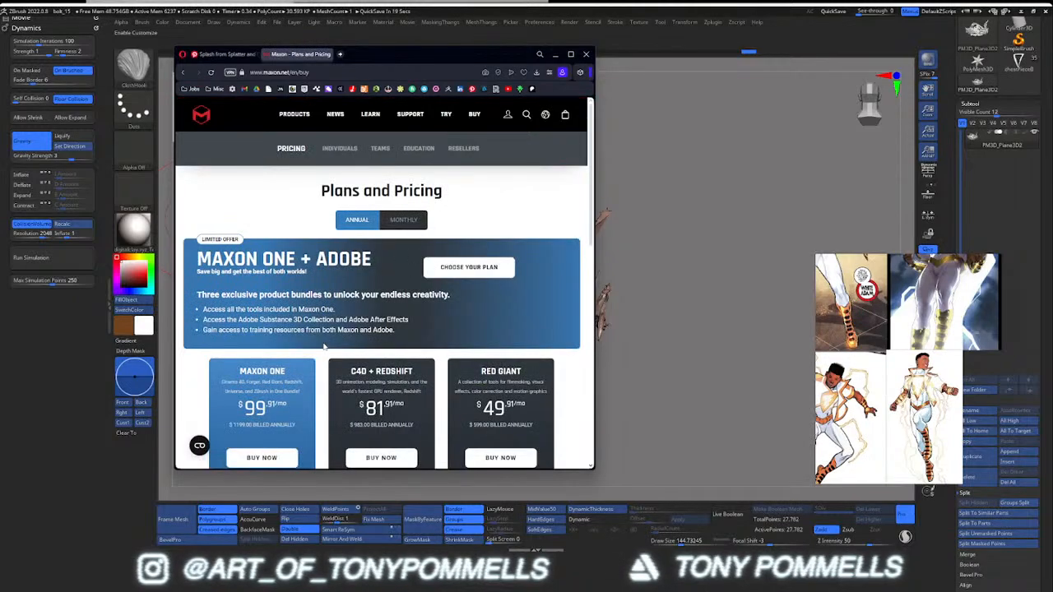
scroll(321, 329, down, 5)
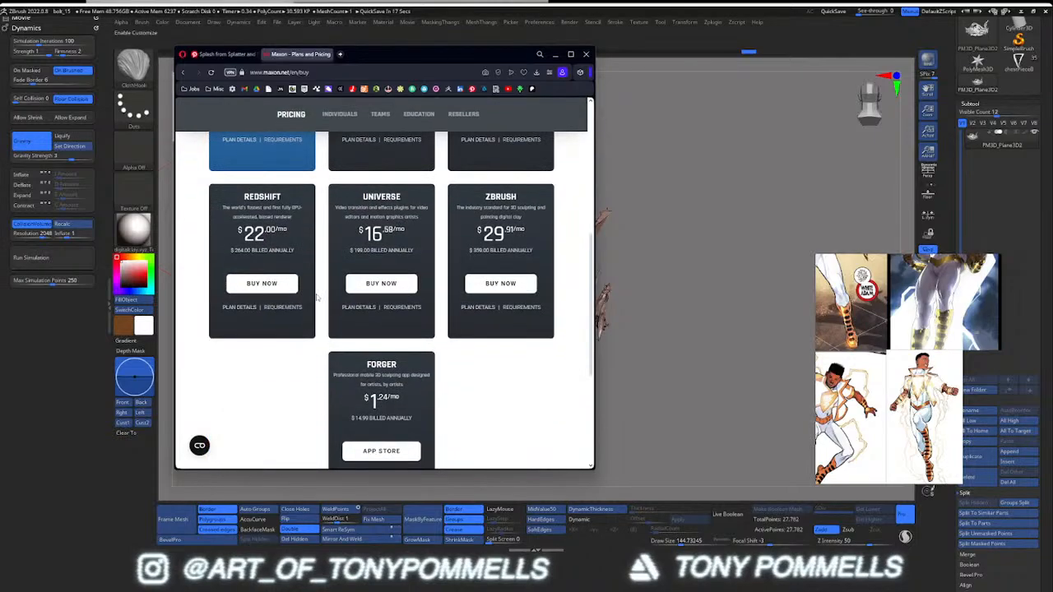
scroll(317, 296, down, 1)
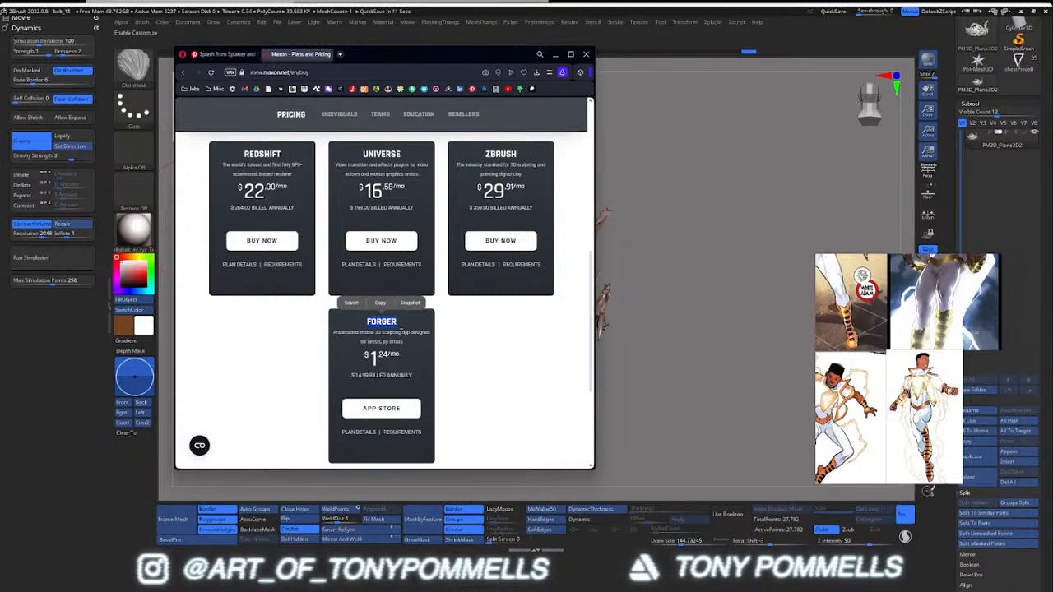
click(400, 327)
mouse_move(399, 325)
mouse_down()
mouse_move(366, 322)
mouse_move(406, 325)
mouse_up()
click(368, 328)
click(406, 322)
click(403, 328)
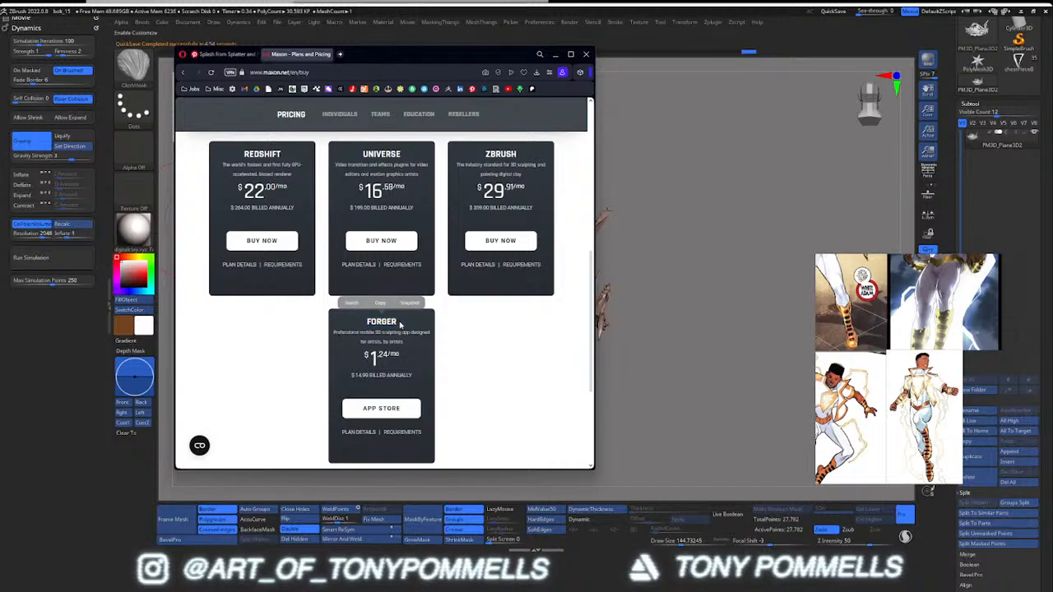
click(400, 324)
Step: Compare the annual plan prices, and view and close the plan details of the ZBrush subscription
scroll(420, 339, down, 2)
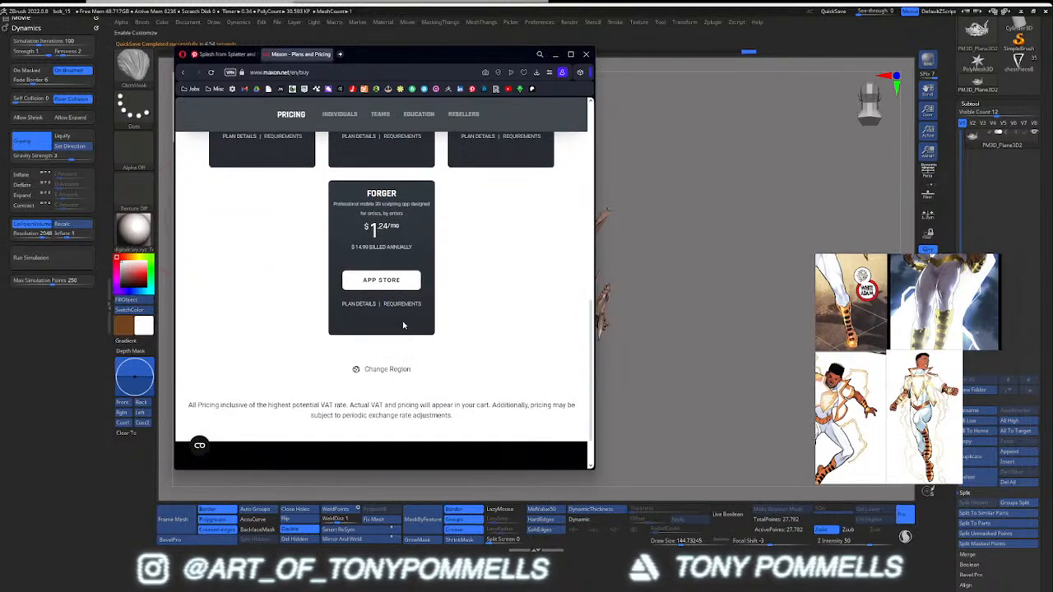
scroll(403, 326, up, 4)
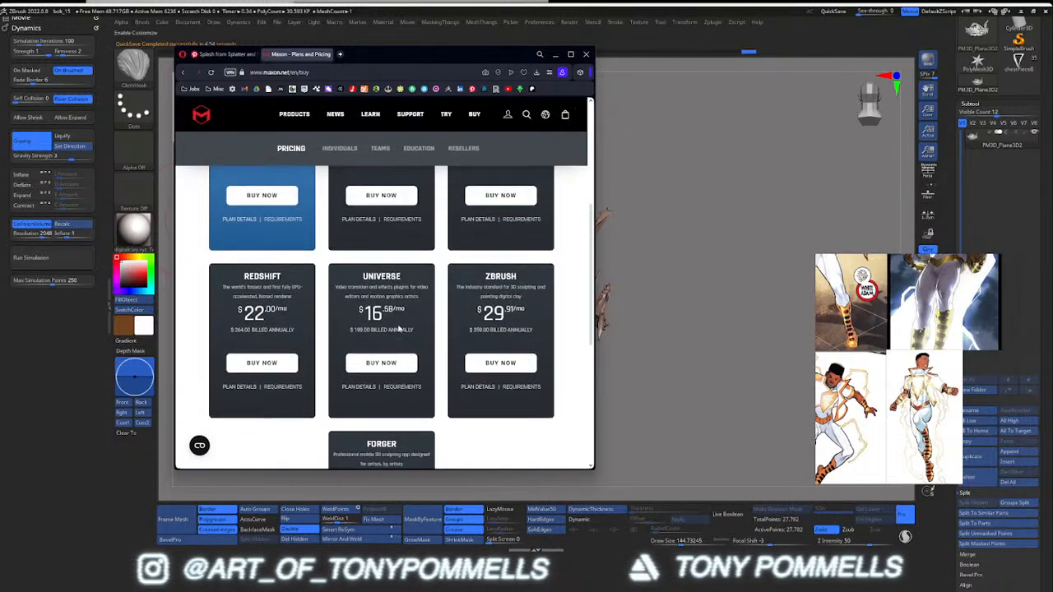
scroll(398, 327, up, 2)
scroll(343, 325, down, 1)
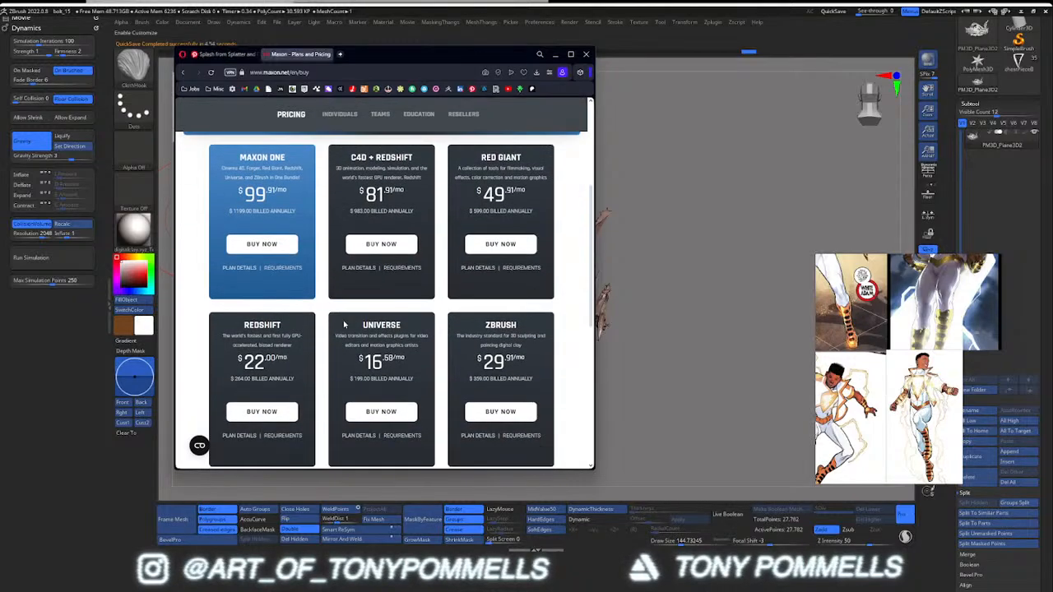
scroll(483, 403, down, 1)
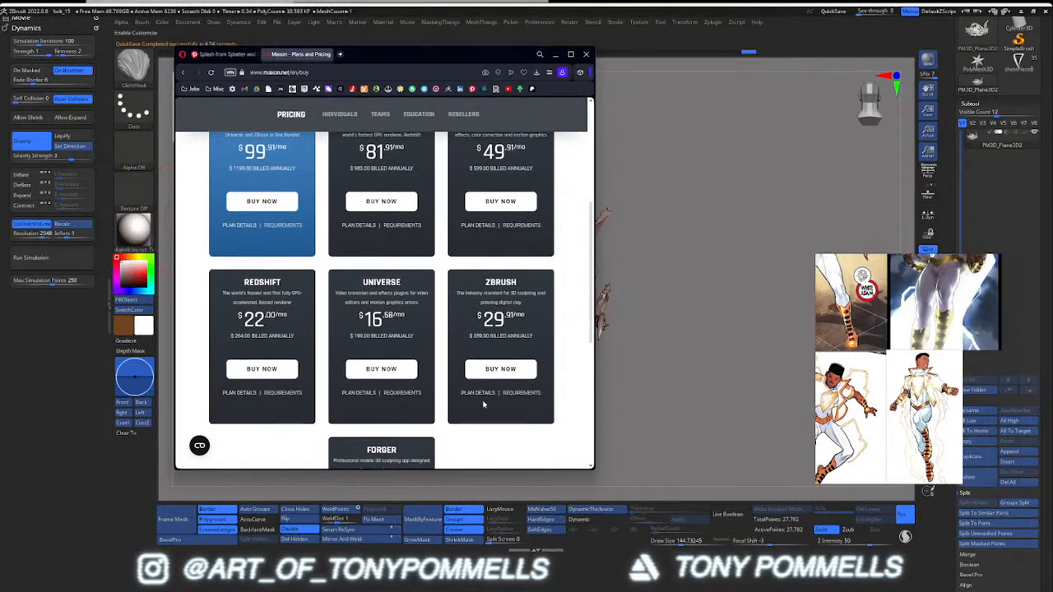
click(478, 393)
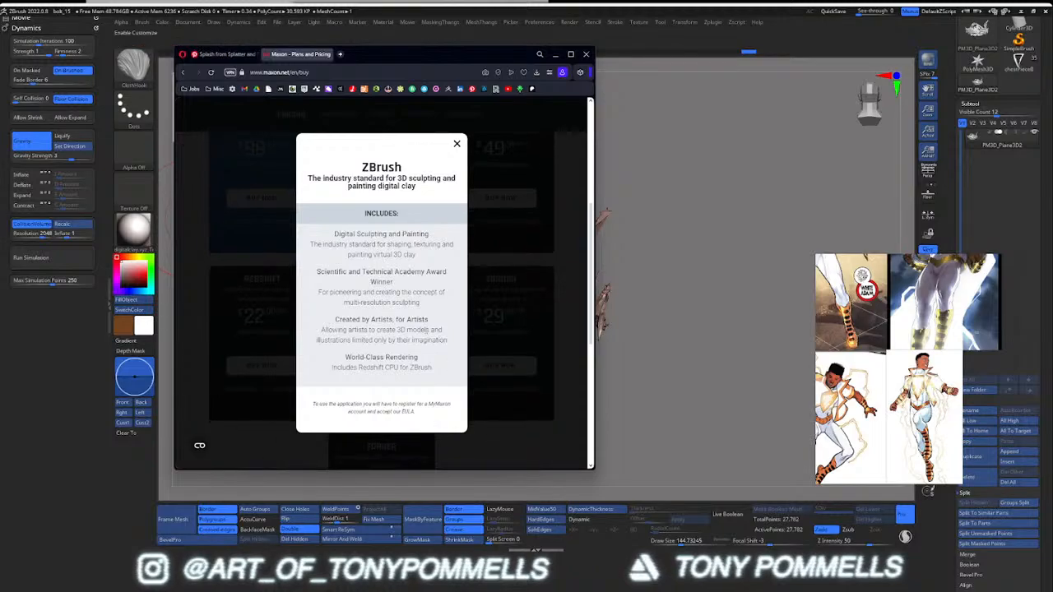
scroll(436, 329, down, 1)
click(456, 145)
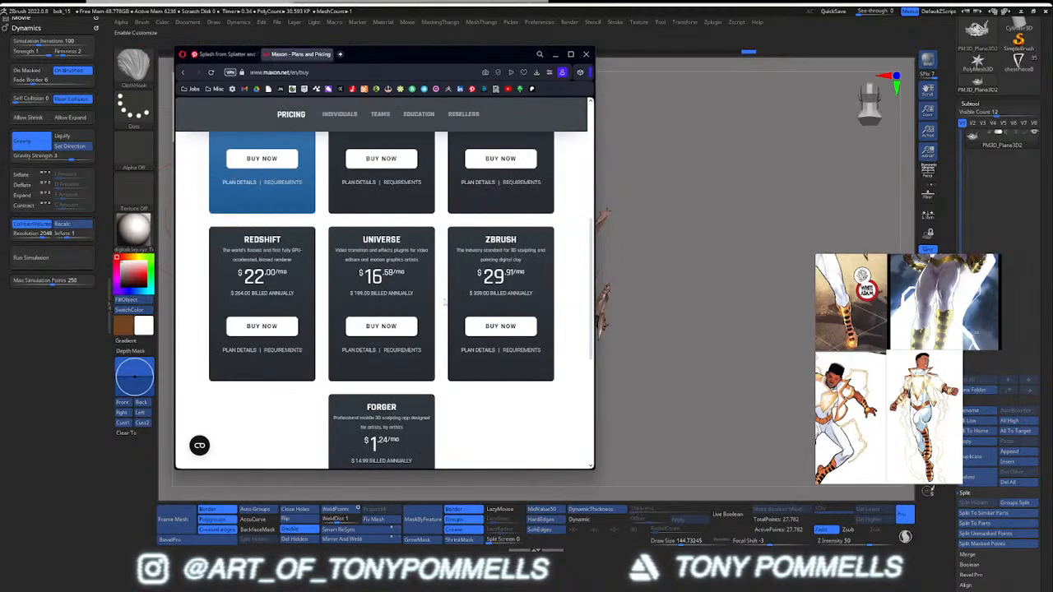
scroll(455, 320, up, 5)
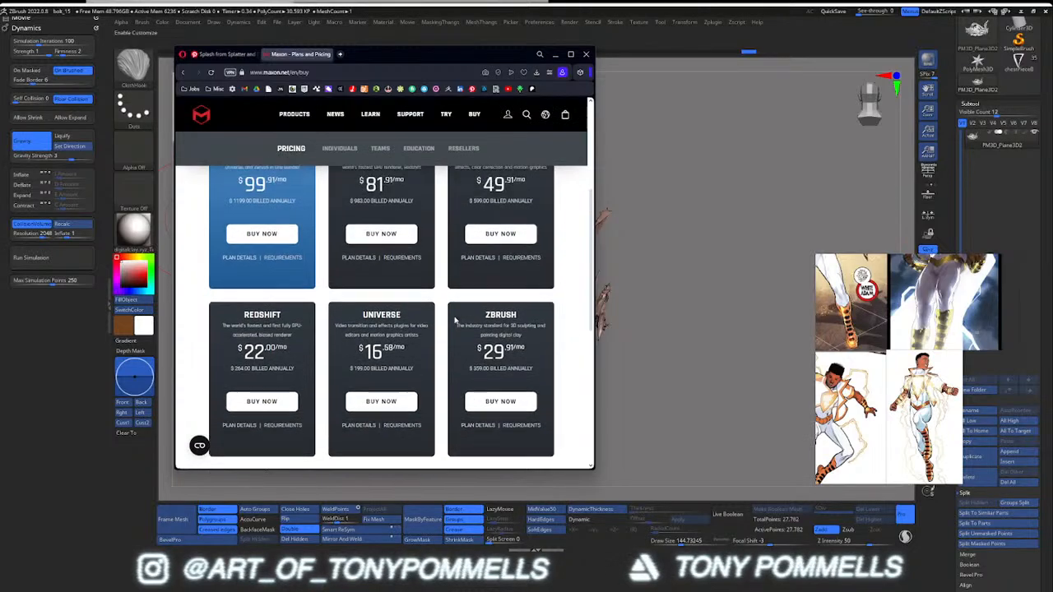
scroll(445, 316, down, 4)
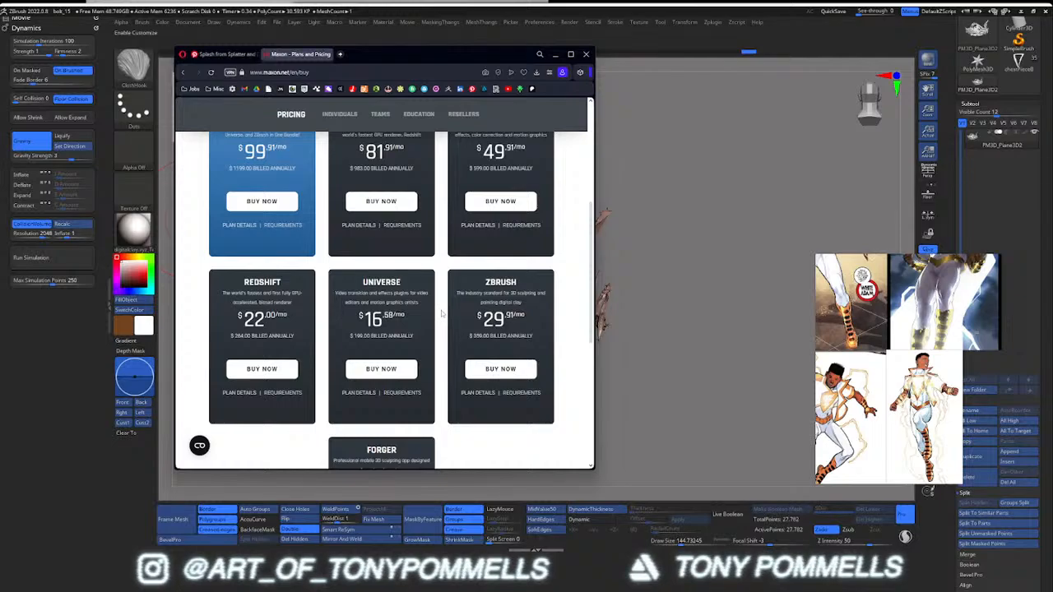
scroll(482, 293, down, 1)
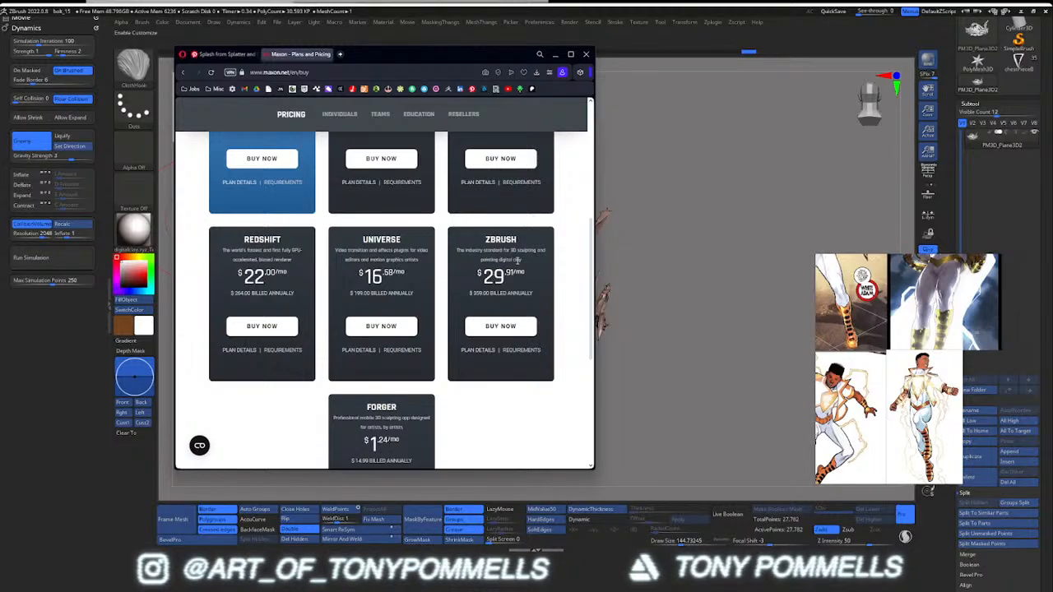
Step: Open the education licensing page and review the Classroom, Student and Teacher license options
scroll(517, 260, up, 7)
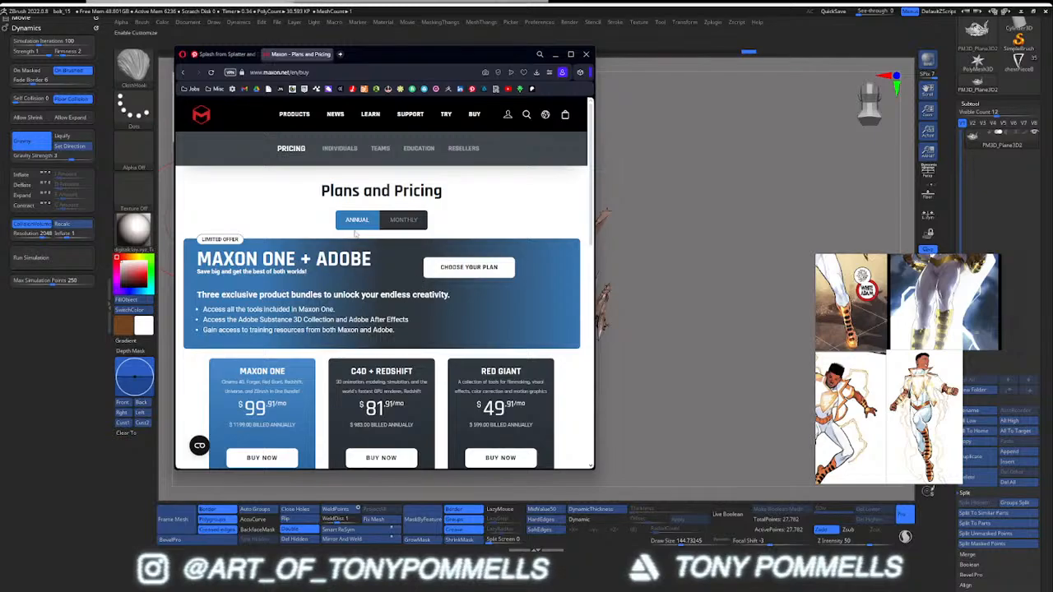
click(417, 148)
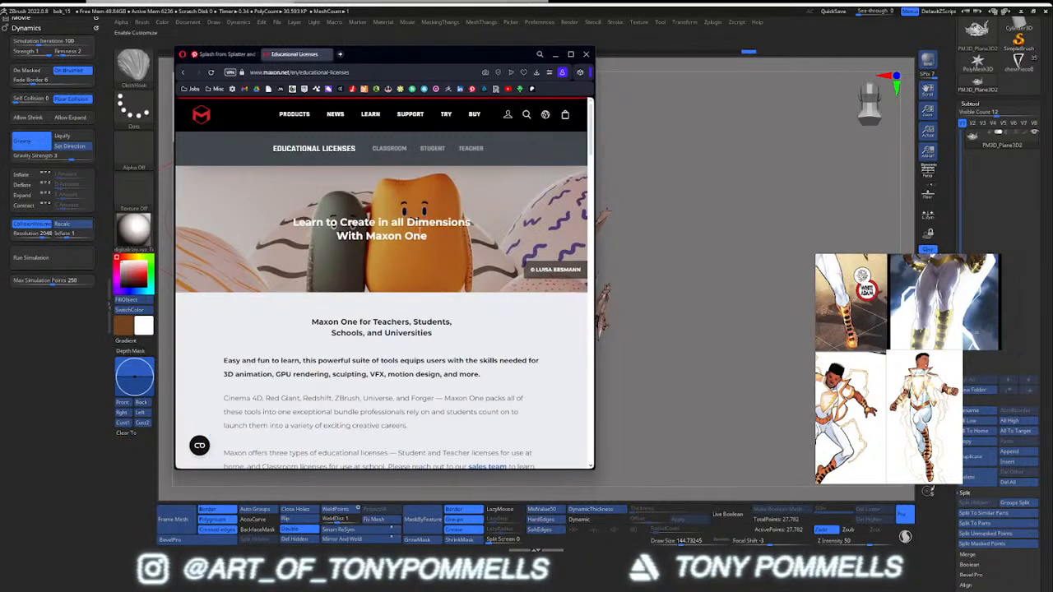
scroll(444, 297, down, 8)
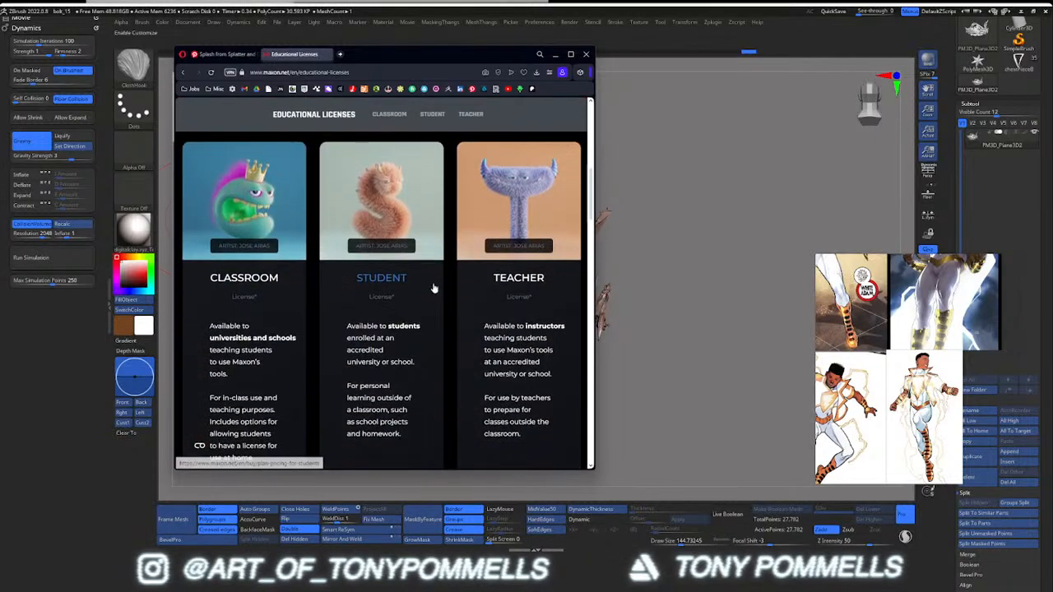
scroll(433, 287, up, 2)
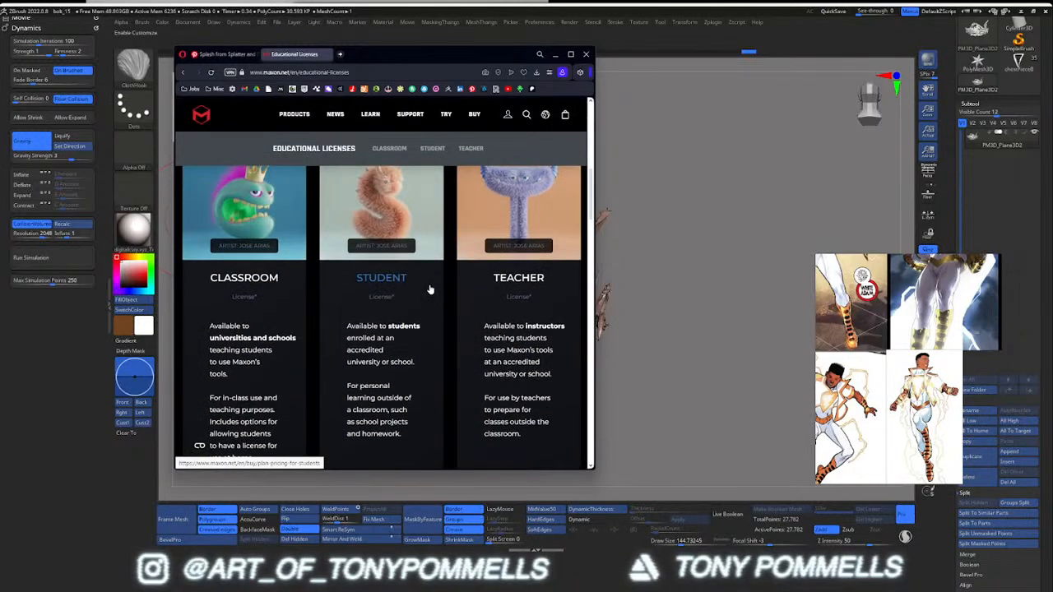
Step: Read the Classroom, Student and Teacher license descriptions, their Maxon One purchase options and the commercial-use footnote
scroll(429, 288, down, 1)
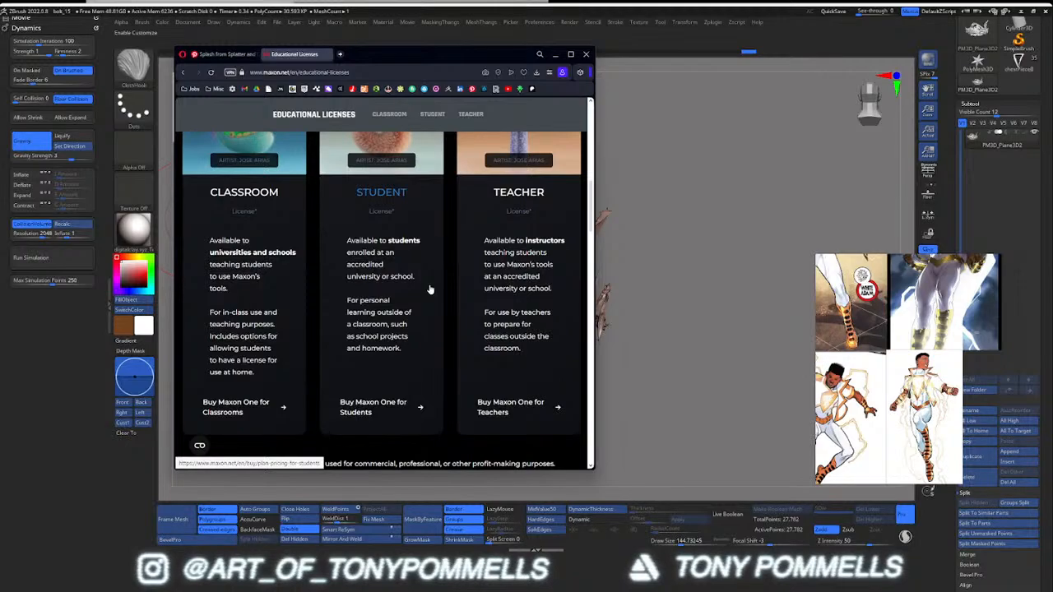
scroll(429, 289, down, 4)
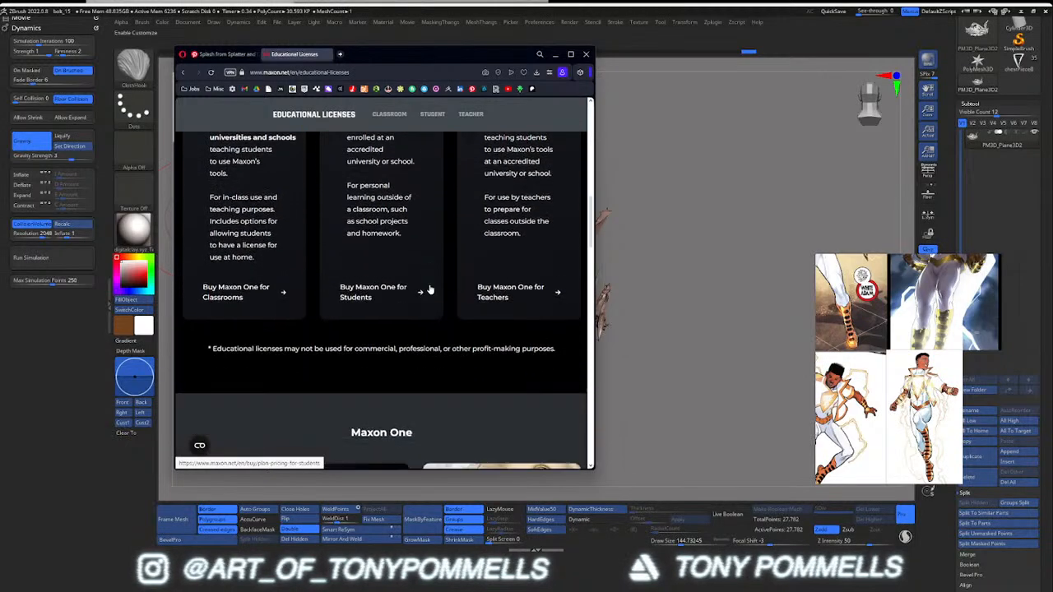
scroll(429, 289, up, 5)
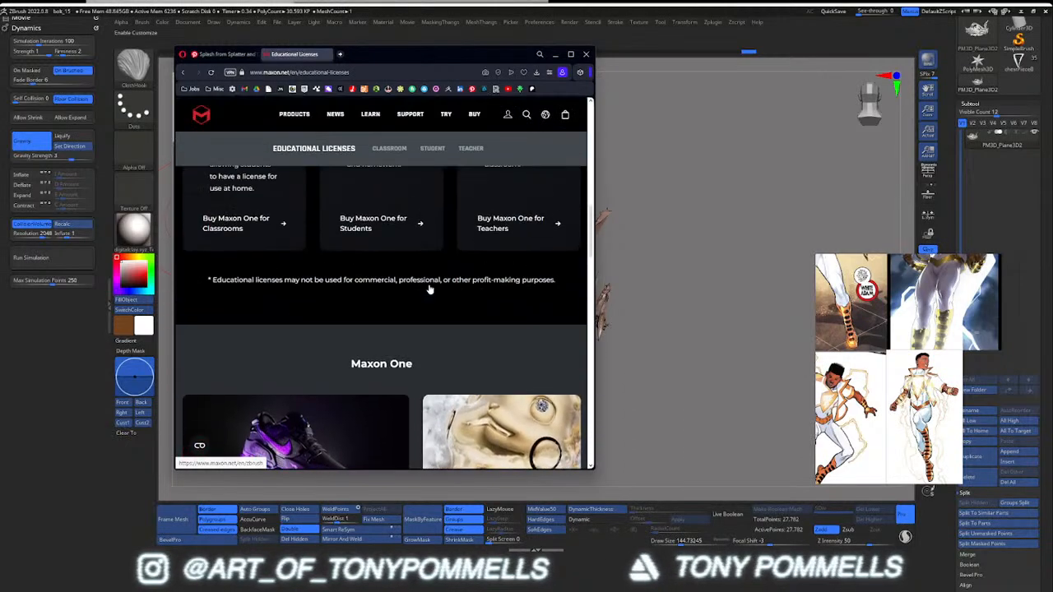
scroll(430, 289, down, 1)
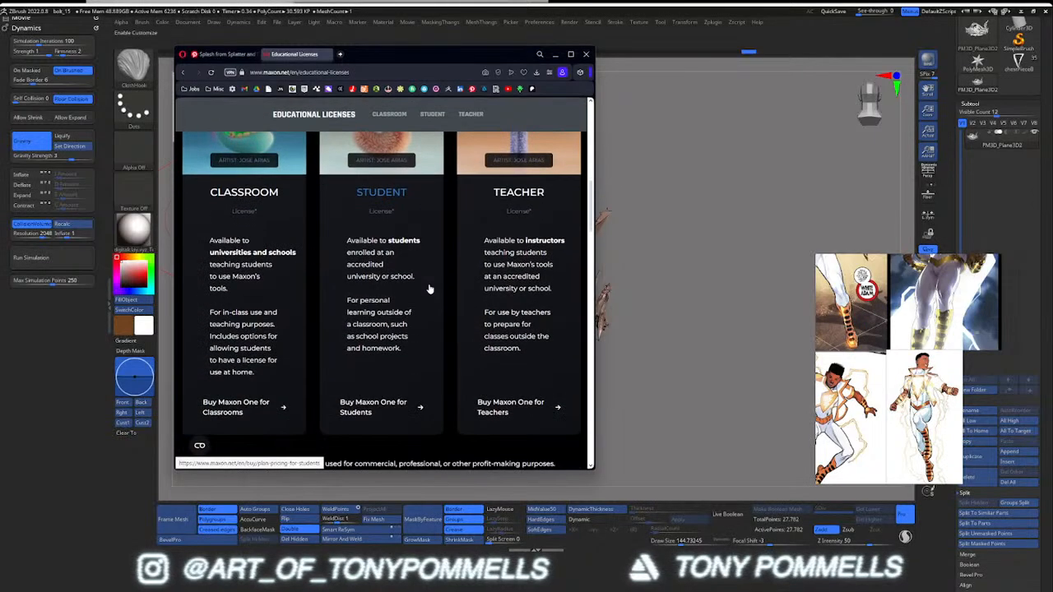
scroll(427, 290, up, 5)
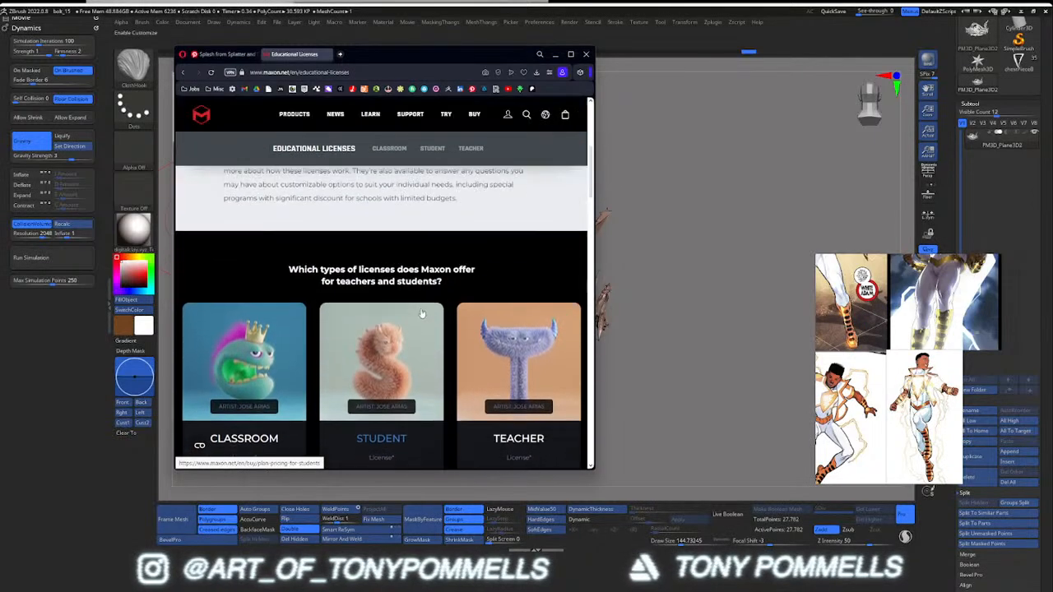
Step: Examine the Maxon One product list and the student/teacher subscription instructions on the educational licenses page
scroll(418, 312, down, 10)
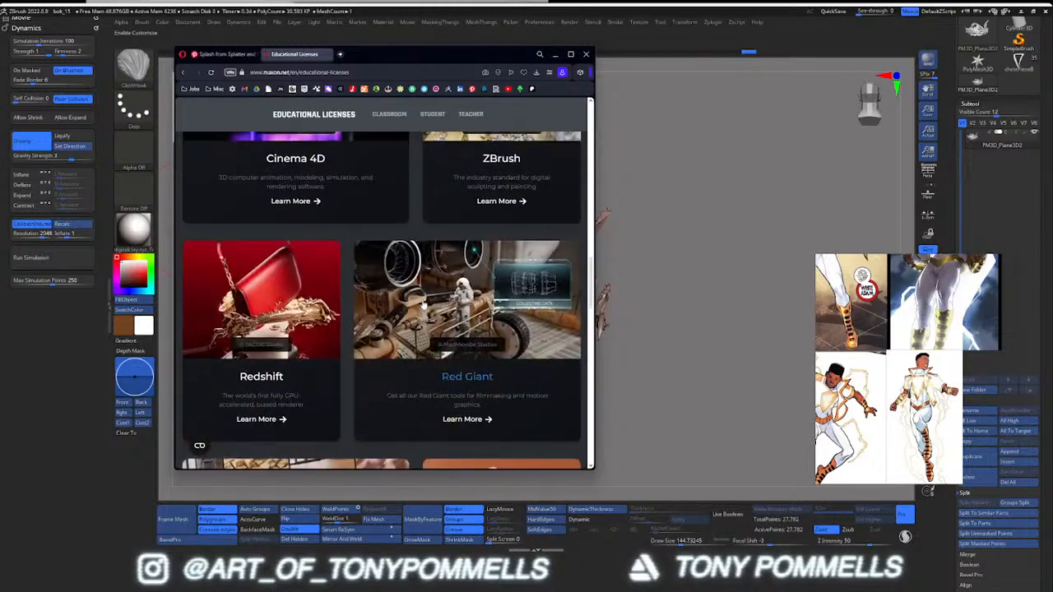
scroll(417, 306, down, 3)
scroll(416, 306, up, 3)
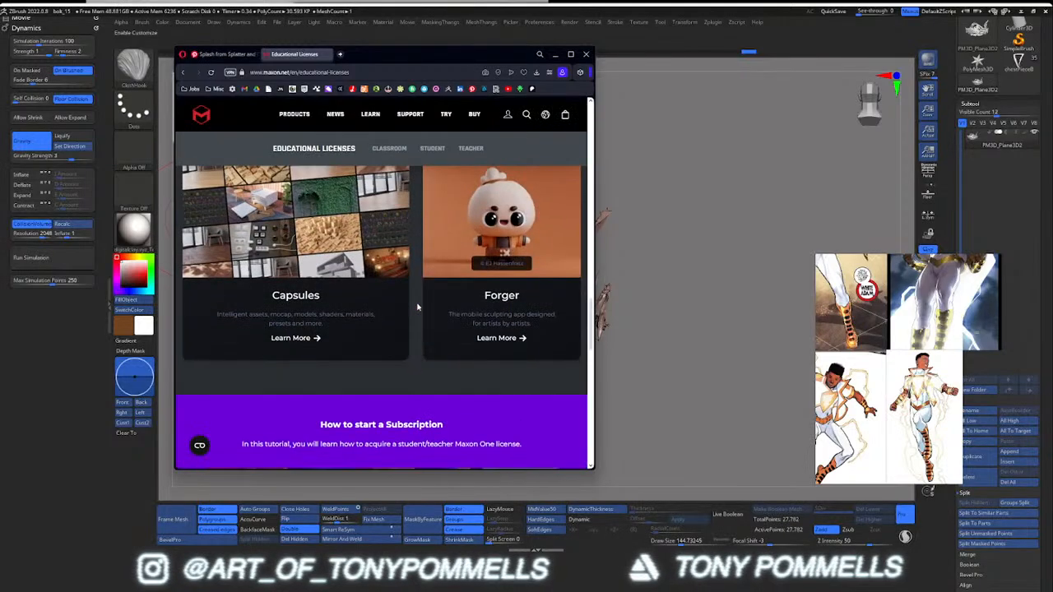
scroll(417, 307, up, 3)
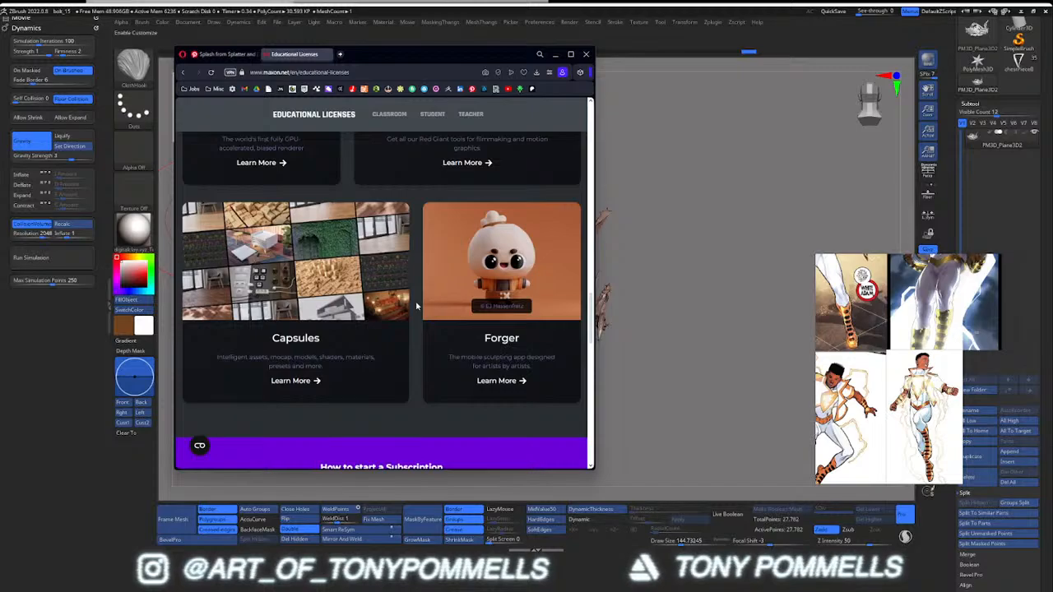
scroll(415, 304, down, 5)
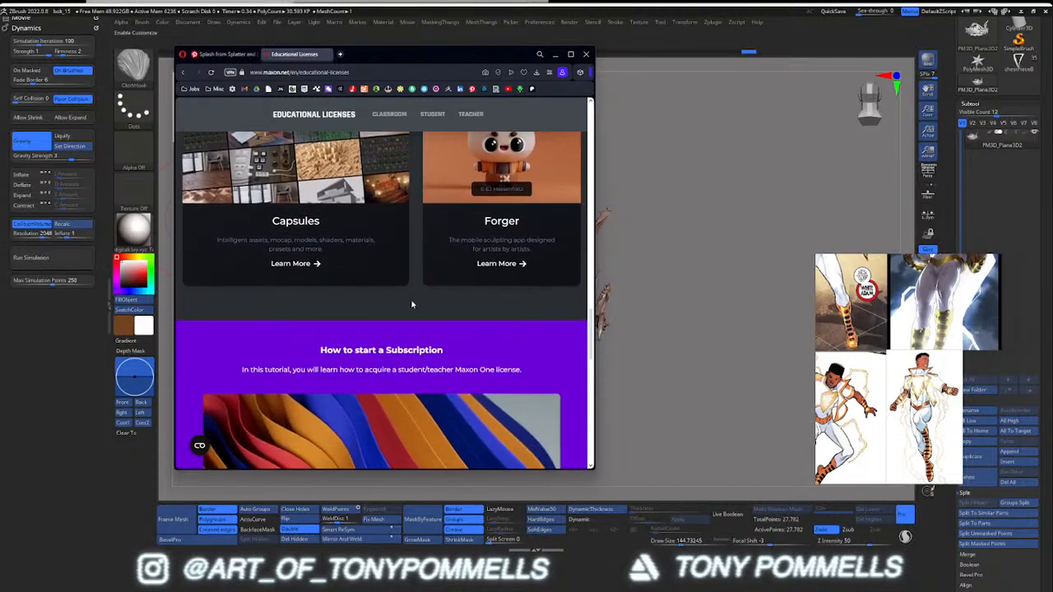
scroll(403, 293, down, 3)
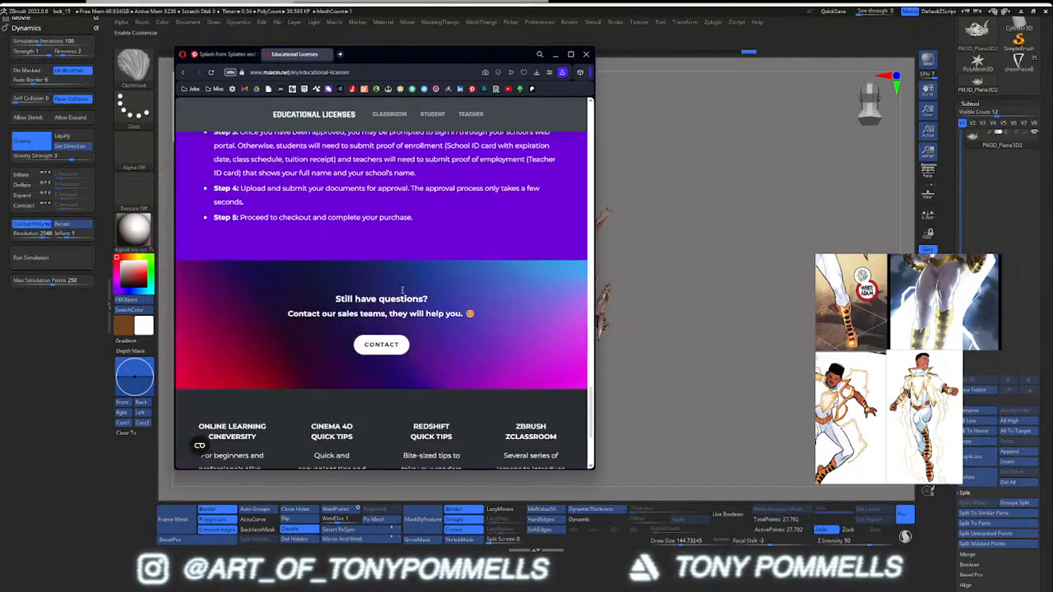
scroll(400, 291, up, 6)
scroll(368, 305, up, 5)
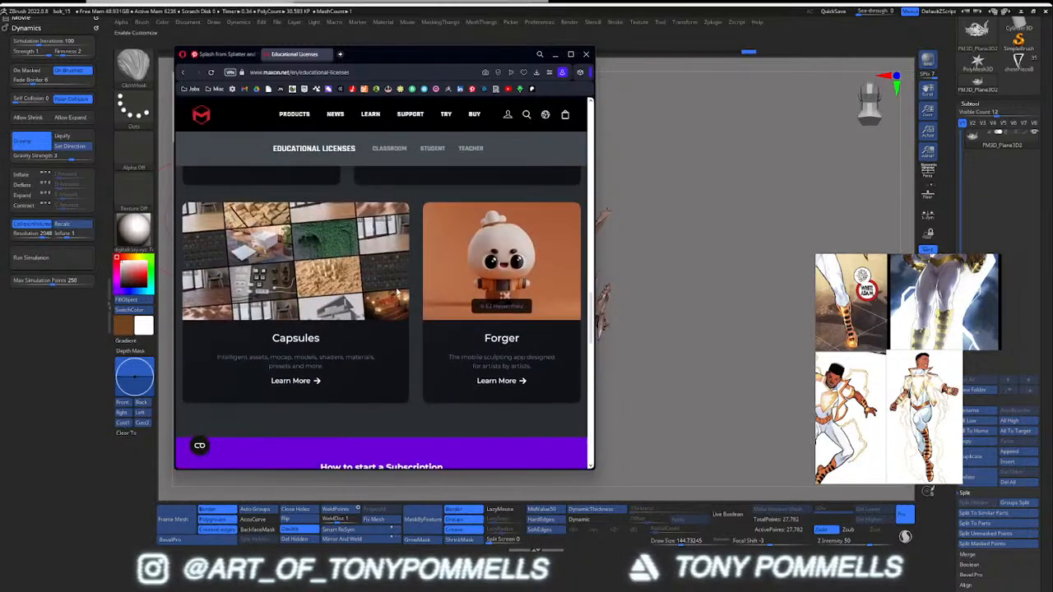
scroll(368, 305, down, 1)
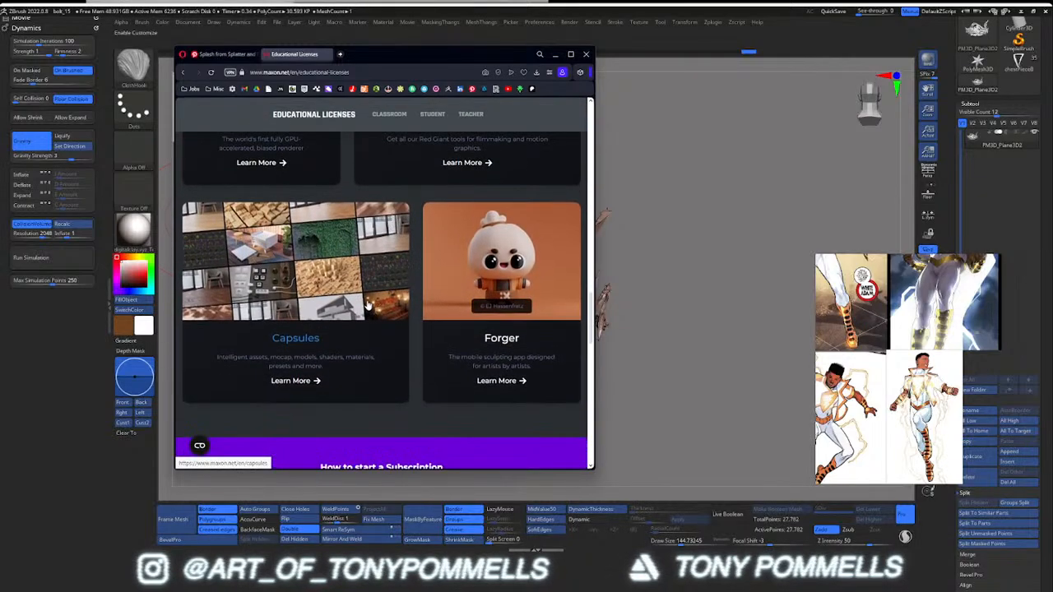
scroll(367, 305, up, 3)
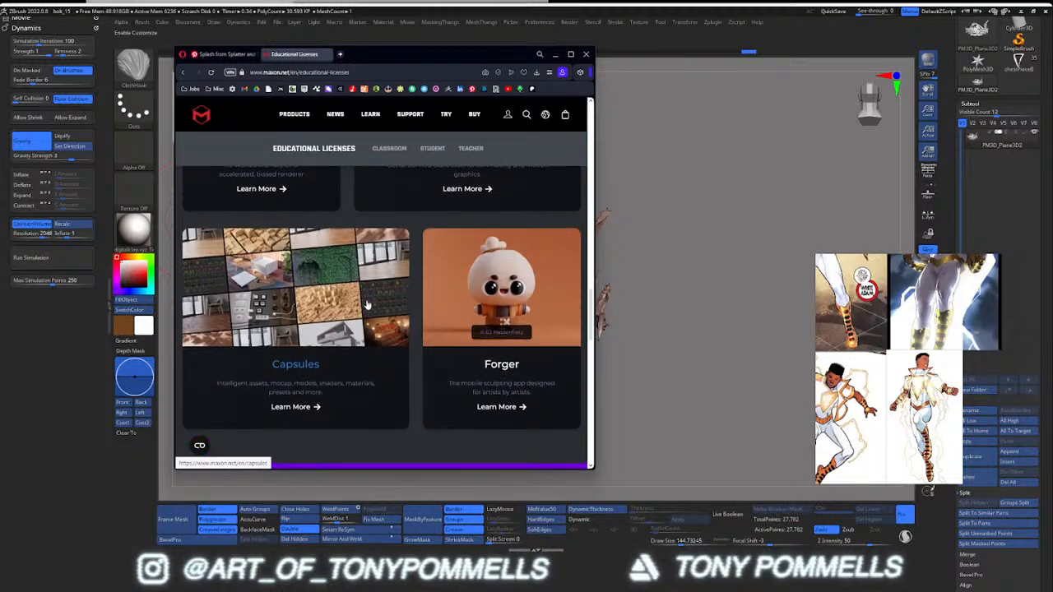
scroll(411, 300, up, 3)
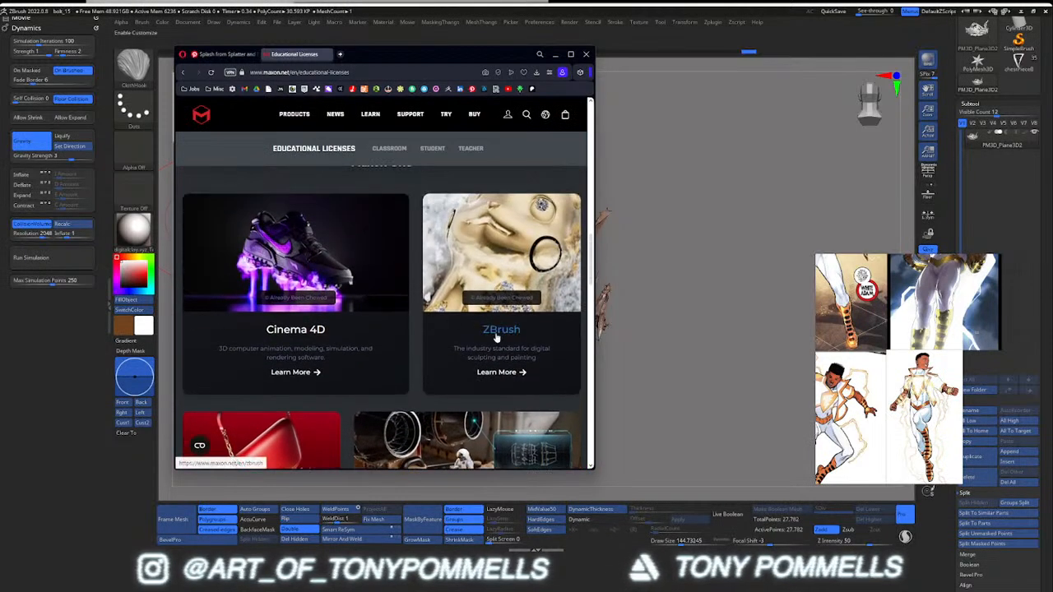
Step: View the ZBrush product page from the Maxon One list and return to the educational licenses page
click(496, 330)
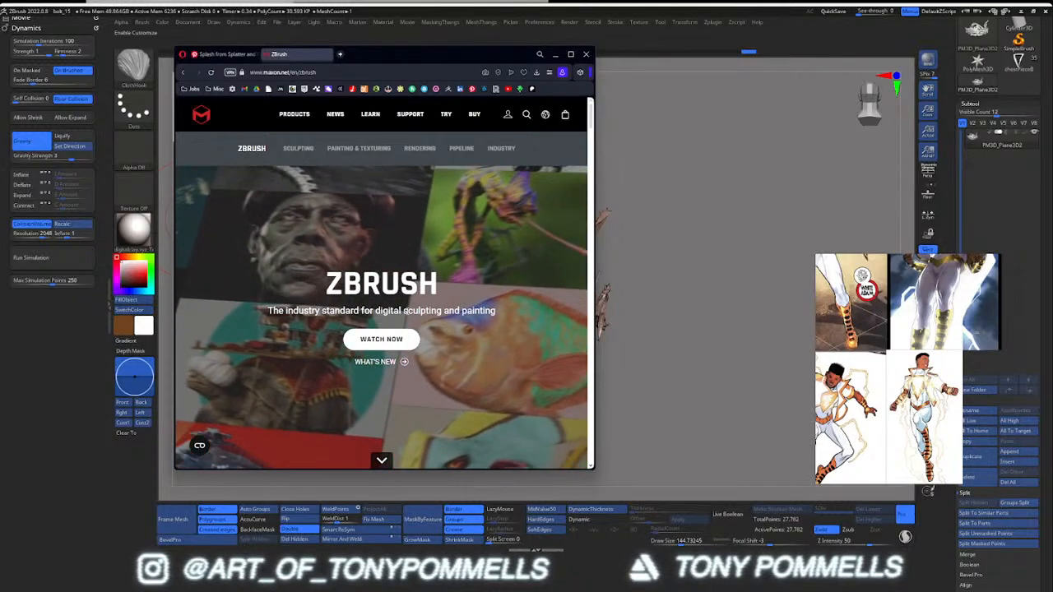
click(183, 71)
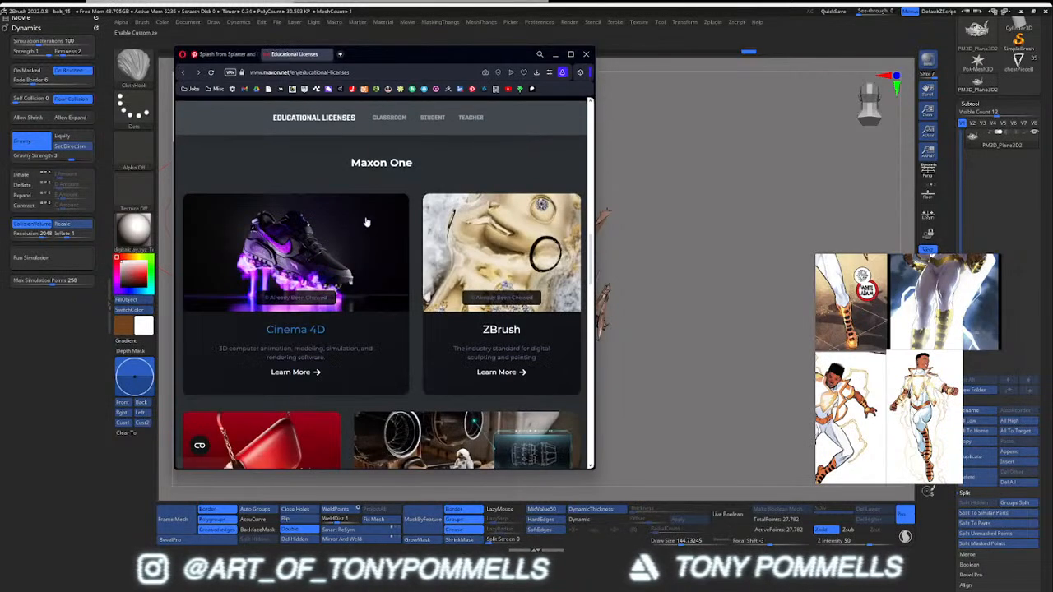
scroll(406, 242, up, 3)
scroll(406, 242, down, 1)
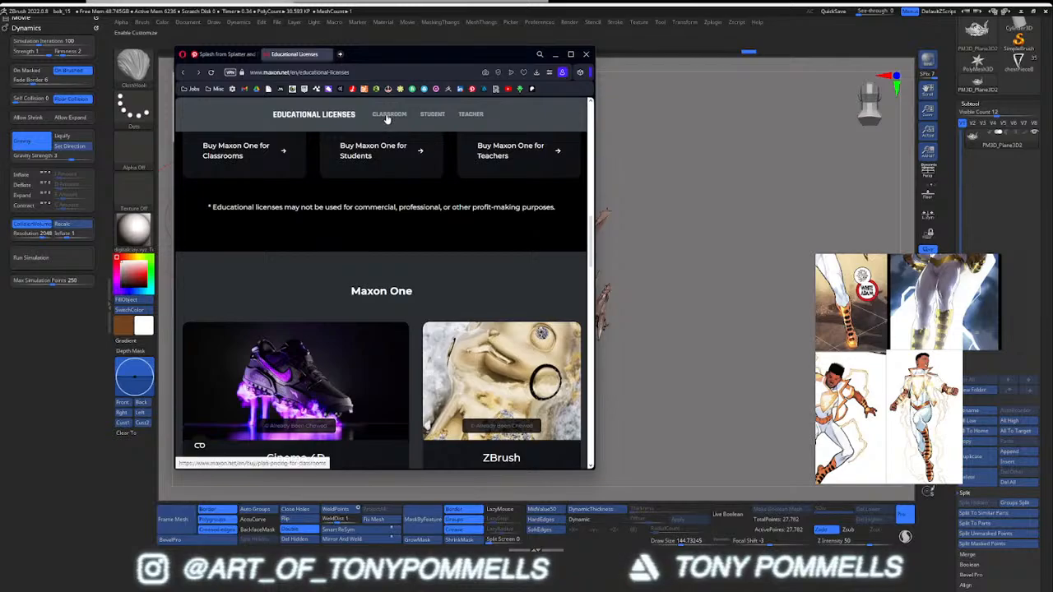
Step: Open the classroom pricing page, switch to the individual plans and compare their annual prices, including ZBrush
click(389, 148)
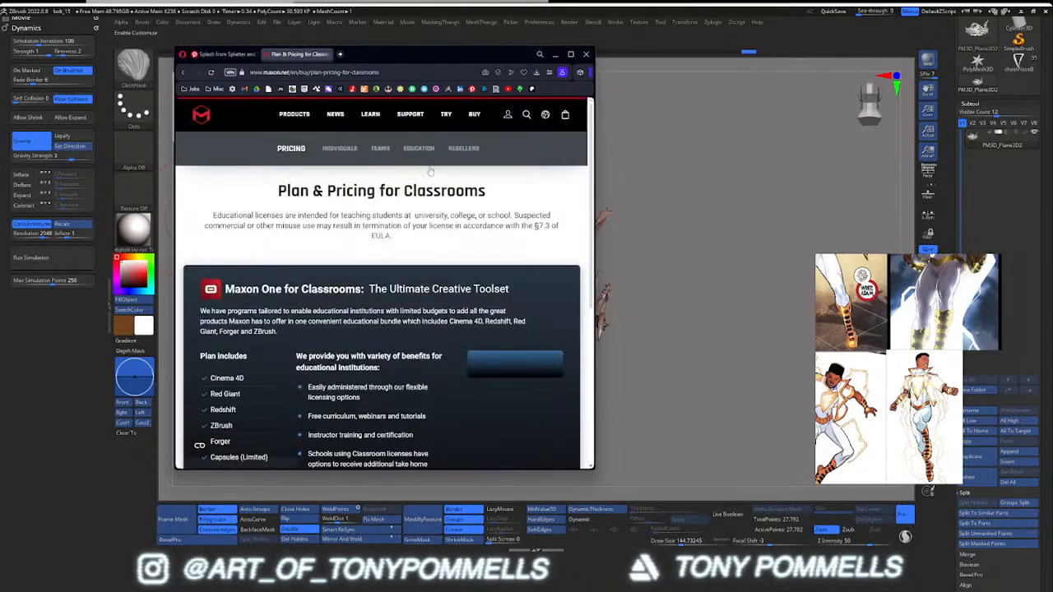
click(345, 152)
scroll(344, 247, down, 3)
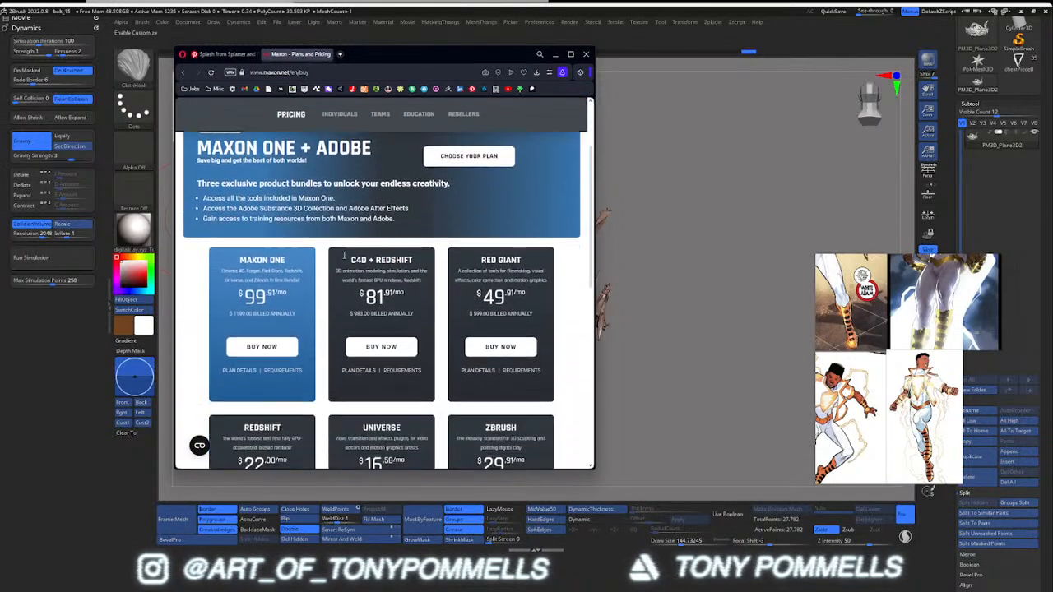
scroll(344, 258, down, 2)
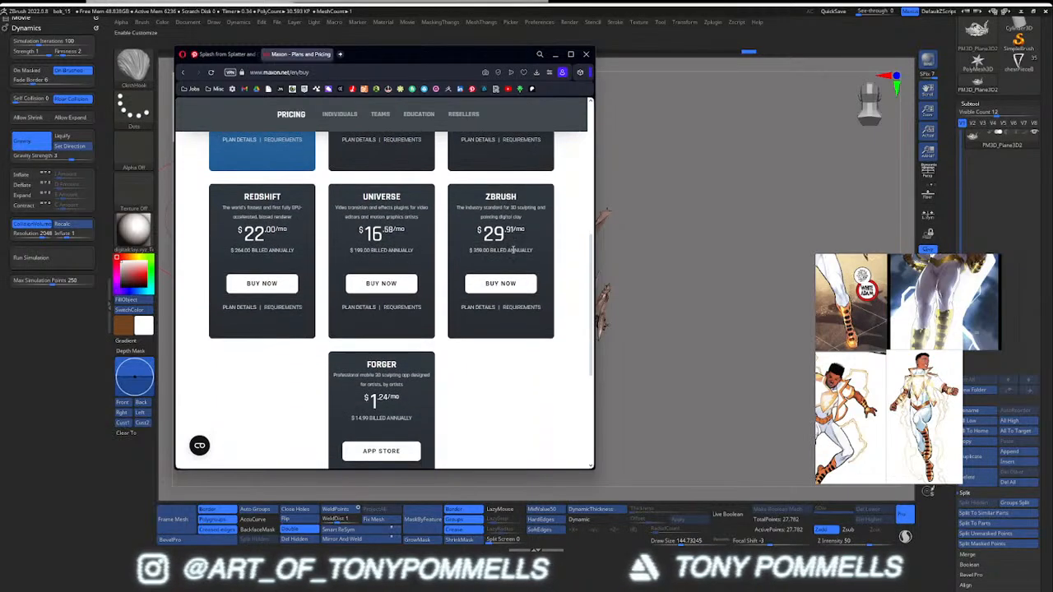
scroll(509, 261, down, 1)
scroll(431, 290, up, 6)
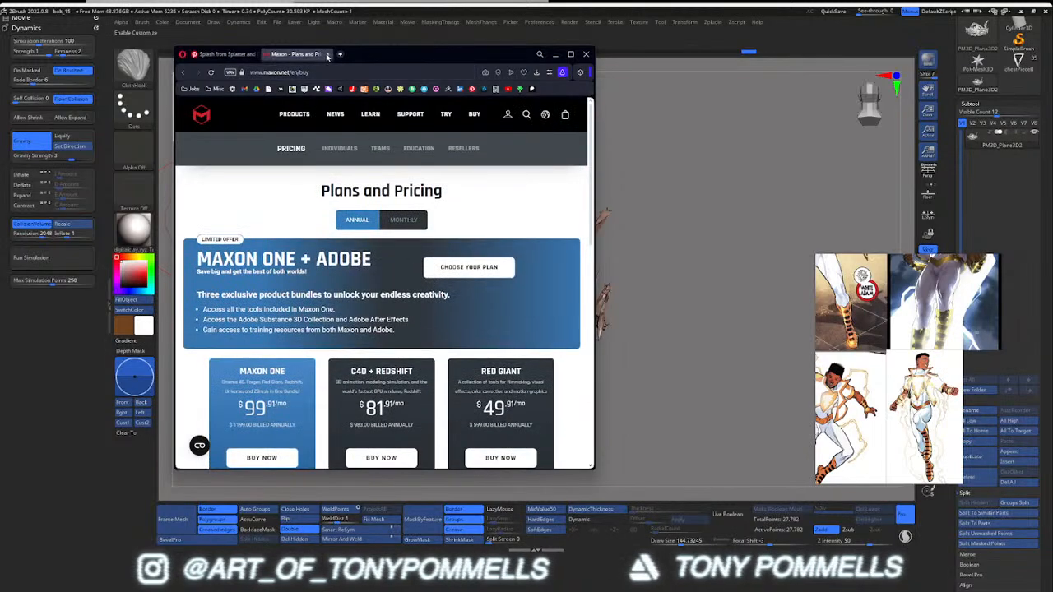
scroll(349, 244, down, 6)
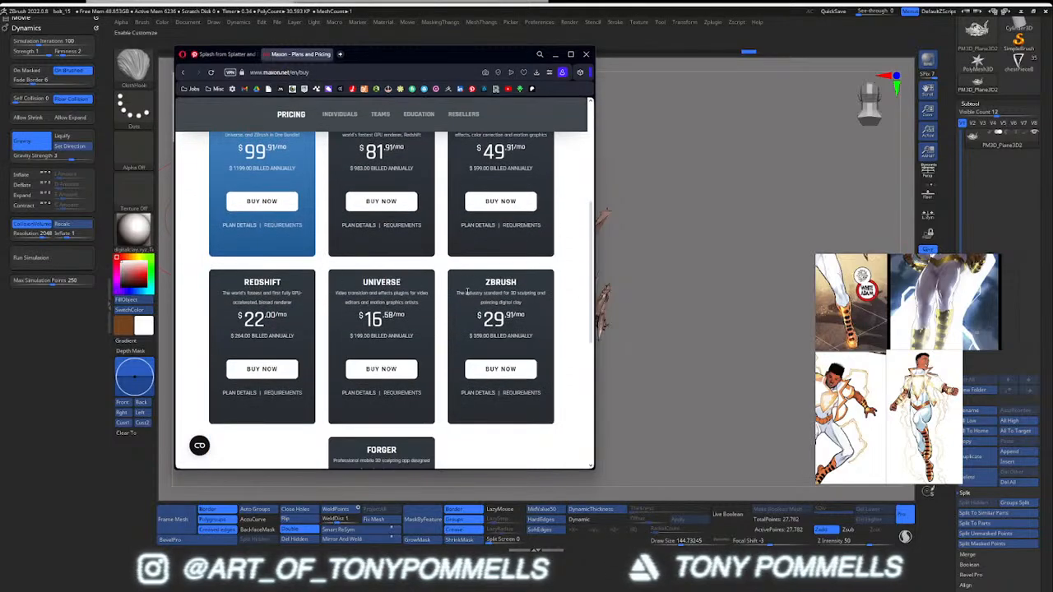
scroll(485, 280, up, 6)
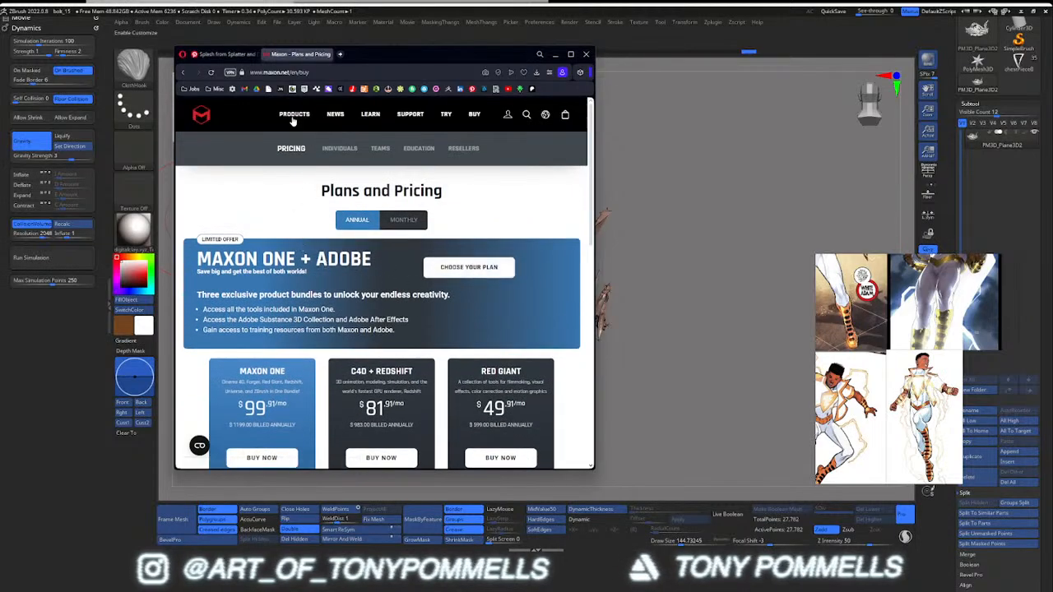
Step: Open the ZBrush for iPad page and review its introduction, Sculpting on the Go and Digital Sculpting Revolution sections
mouse_move(291, 120)
click(310, 251)
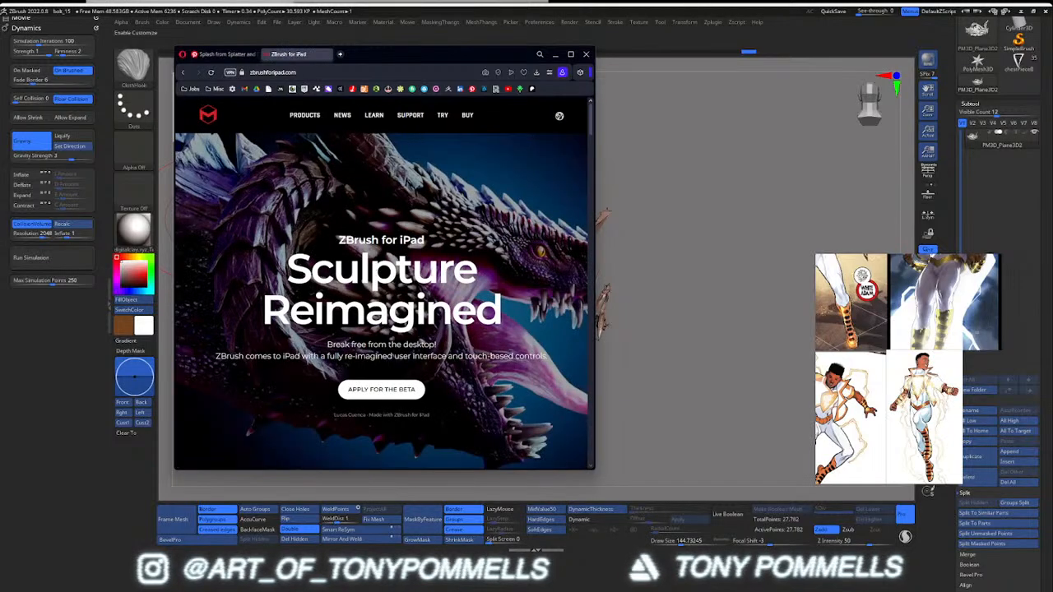
scroll(381, 283, down, 1)
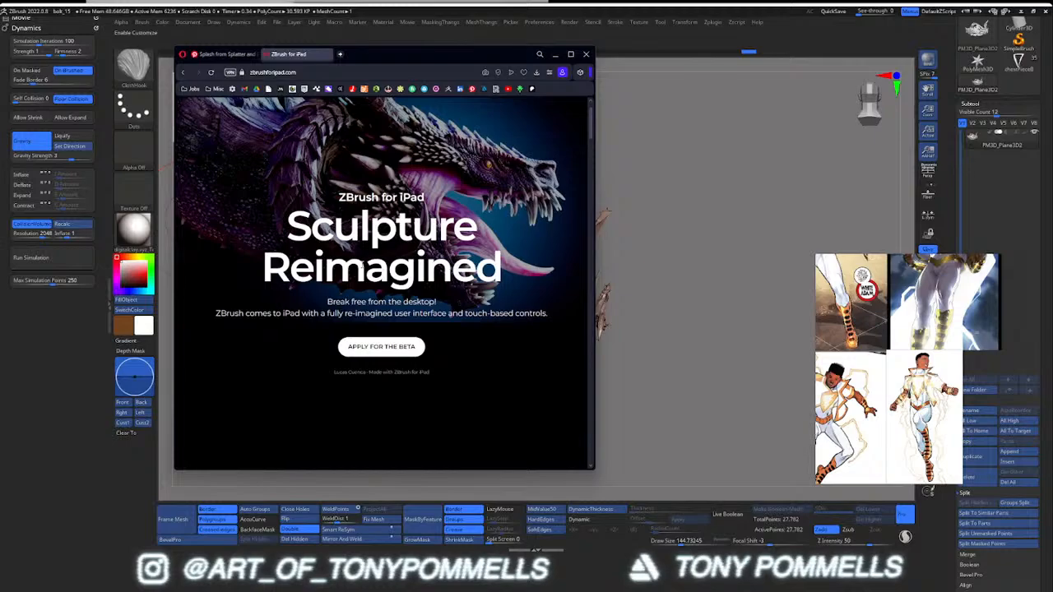
scroll(350, 272, down, 6)
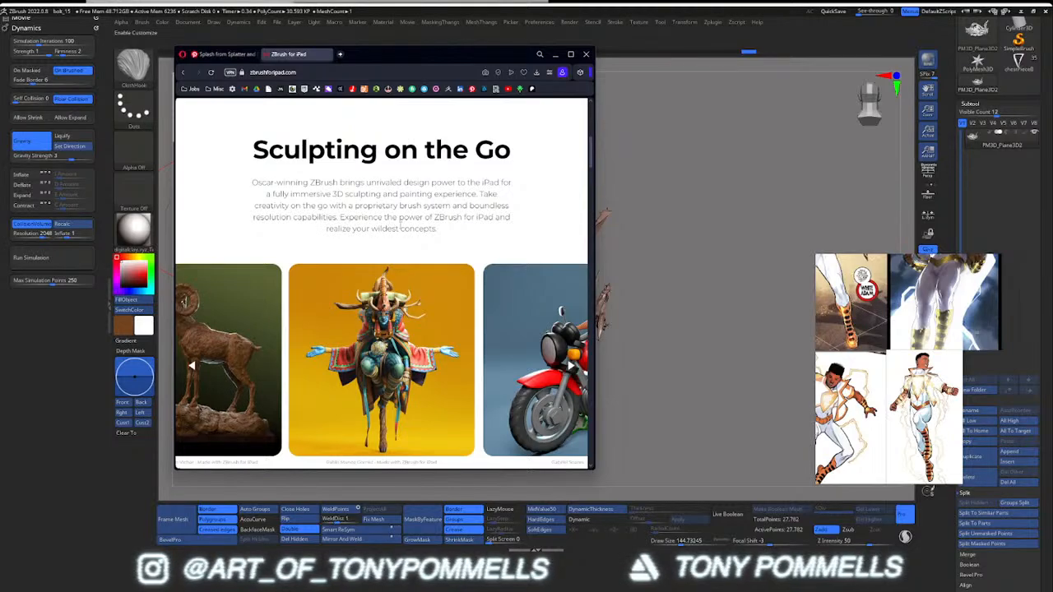
scroll(399, 222, down, 1)
scroll(383, 229, down, 3)
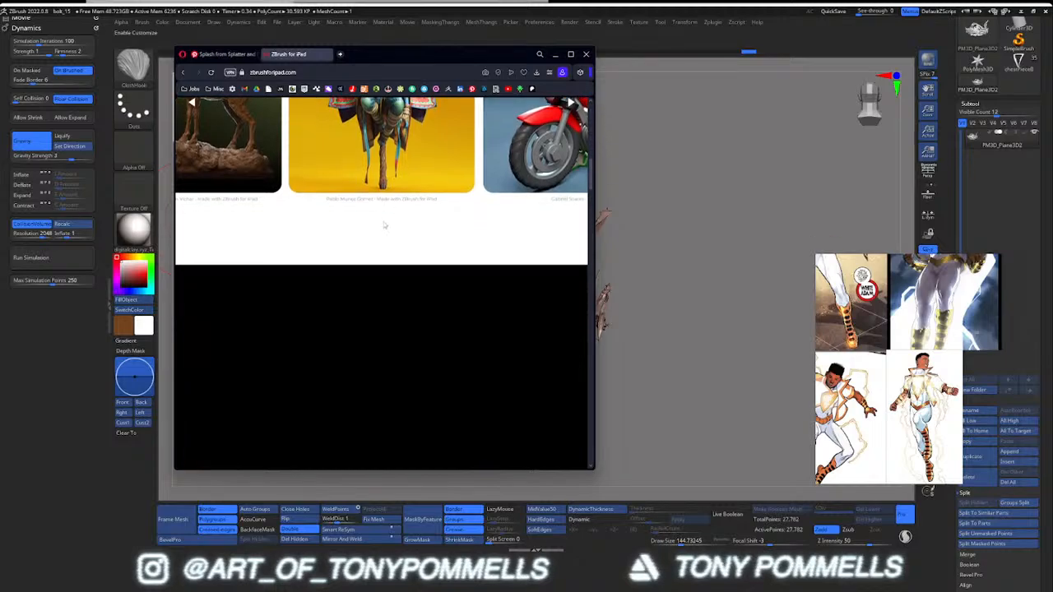
scroll(380, 222, down, 1)
scroll(380, 222, up, 1)
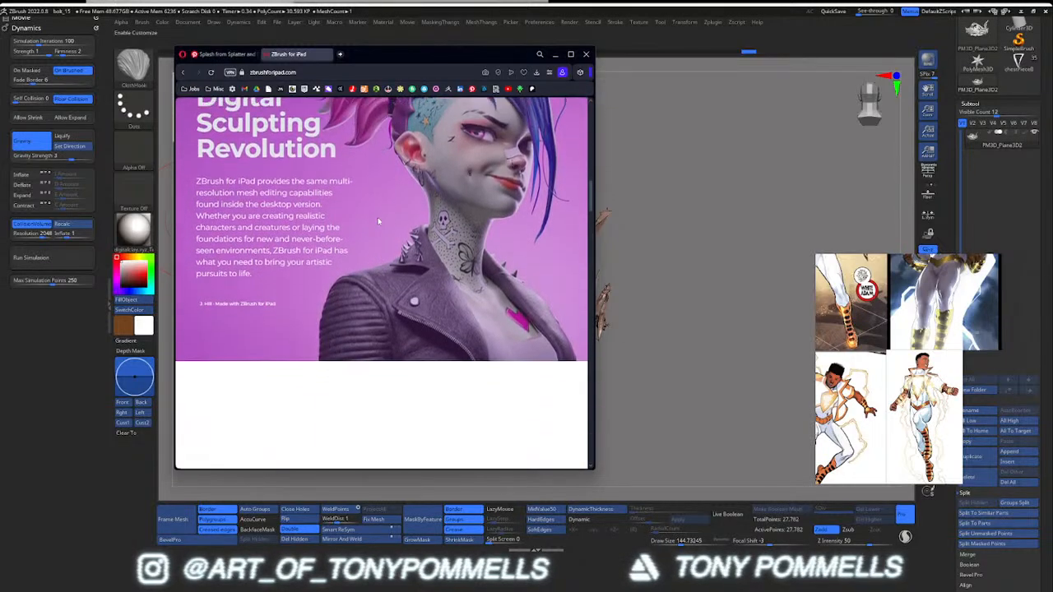
scroll(346, 164, up, 1)
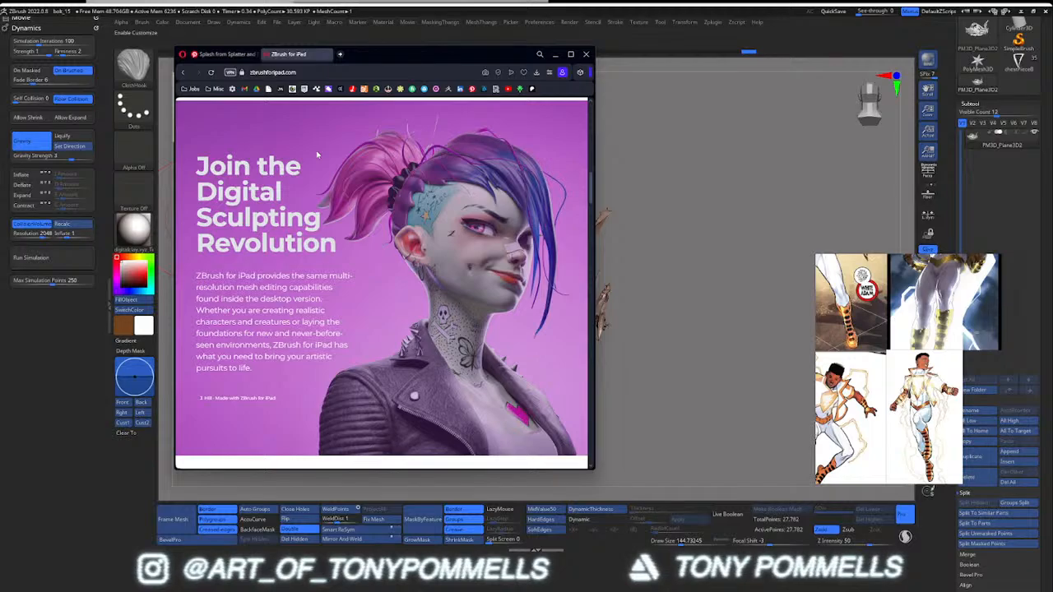
scroll(316, 154, down, 1)
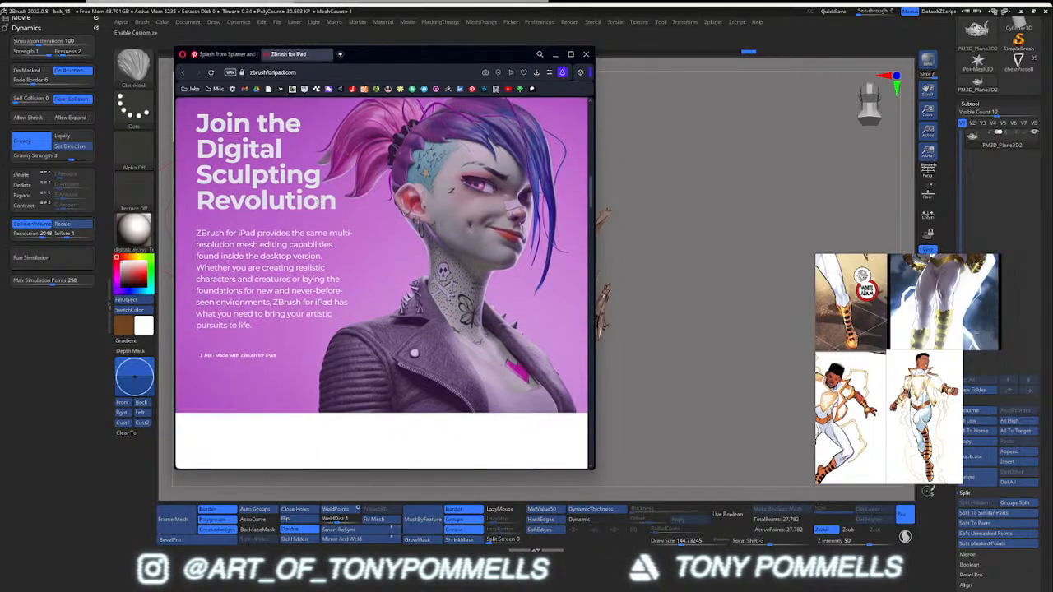
Step: Review the ZBrush for iPad page from Capture Inspiration Anywhere through Digital Clay and coloring to the Frequently Asked Questions
scroll(351, 206, down, 5)
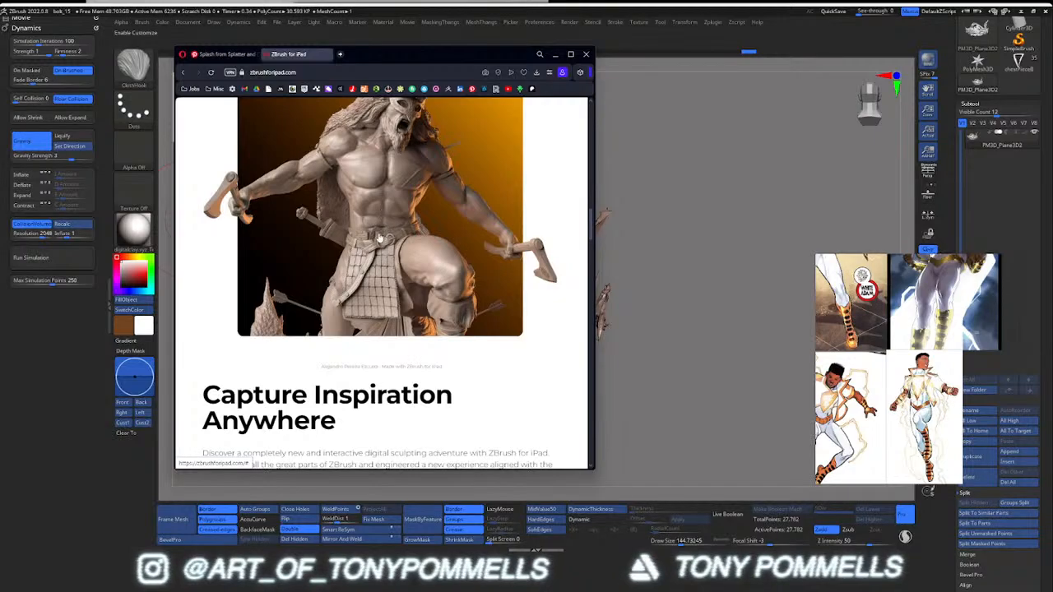
scroll(379, 238, down, 10)
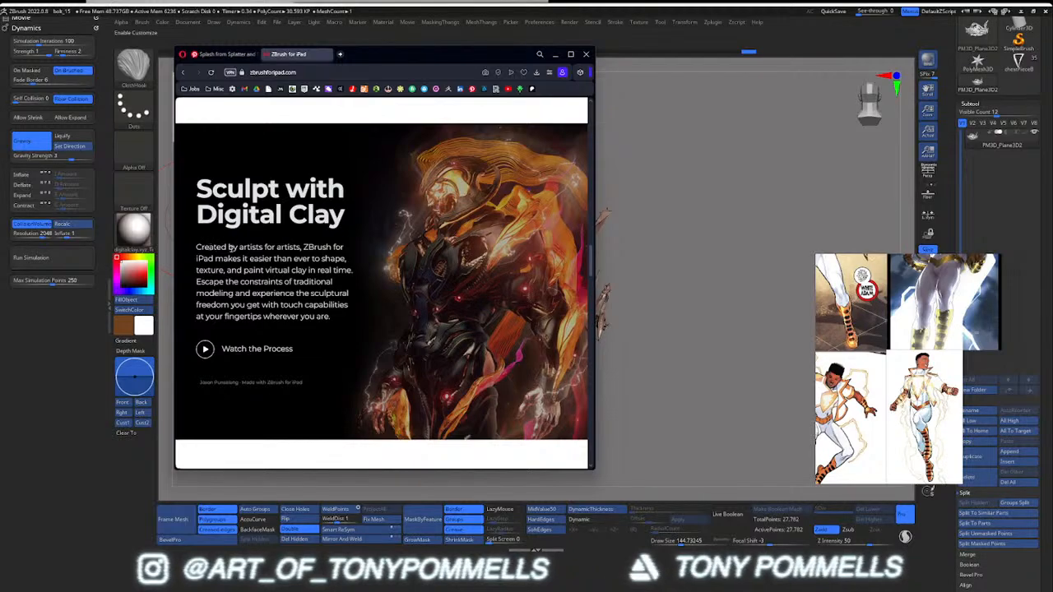
scroll(288, 257, down, 8)
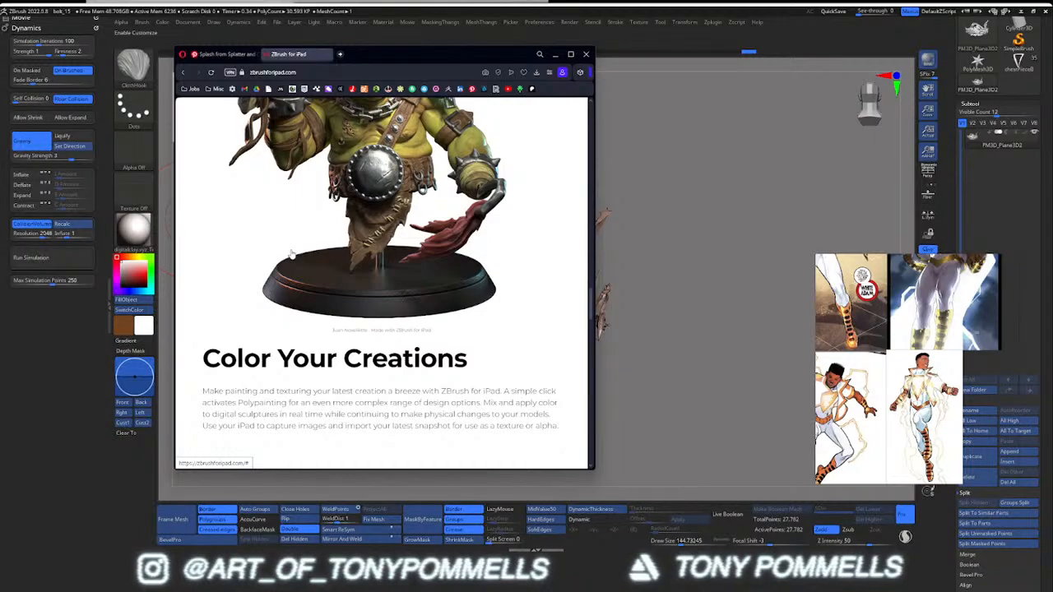
scroll(290, 254, down, 10)
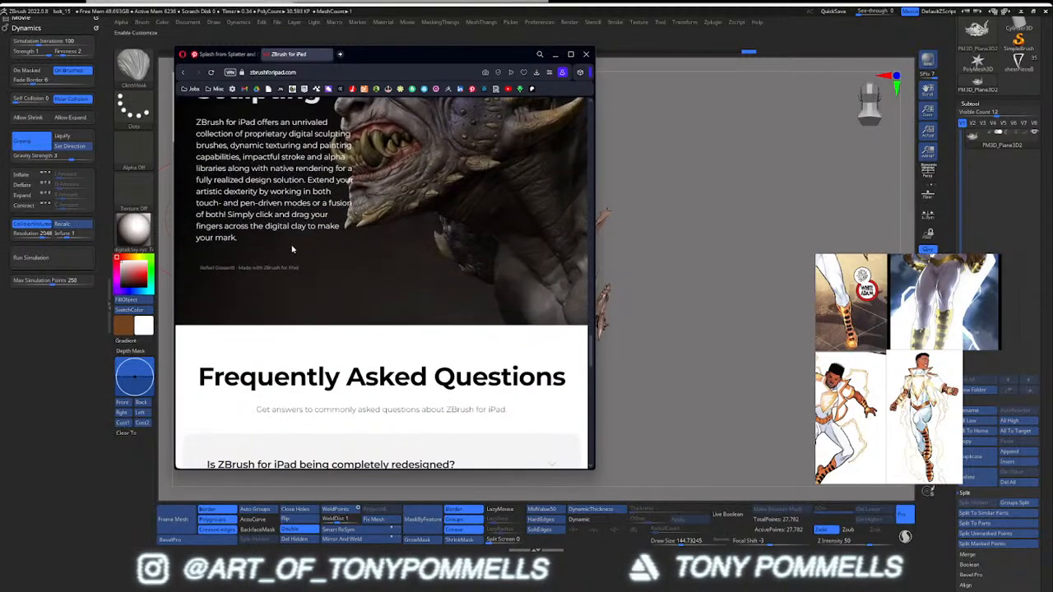
scroll(291, 250, down, 2)
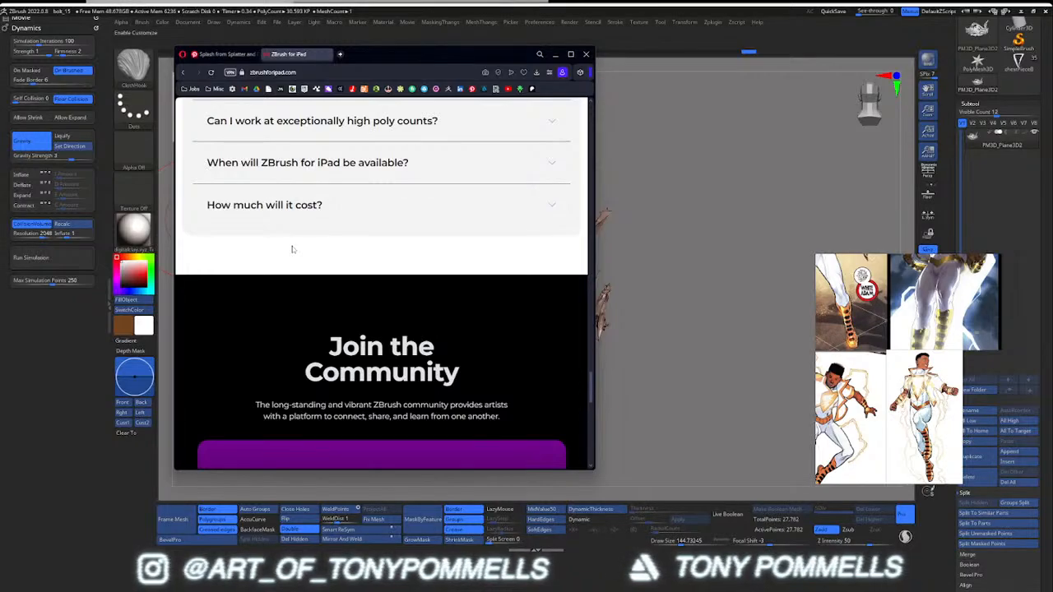
Step: Search the web for "vertex school" and open the Vertex School website
click(400, 72)
text(w)
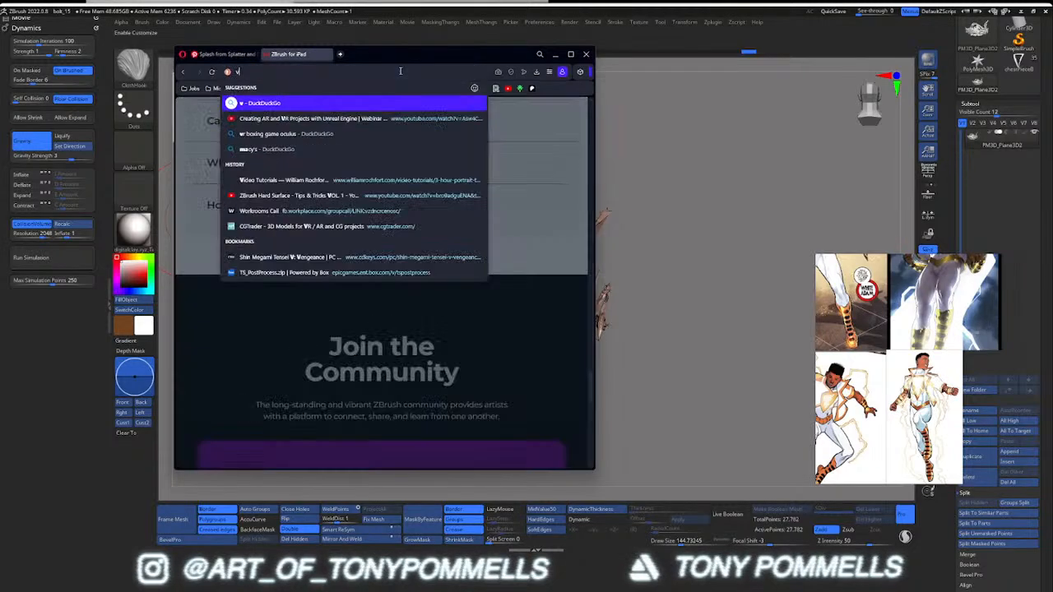
text(ertex school)
key(Return)
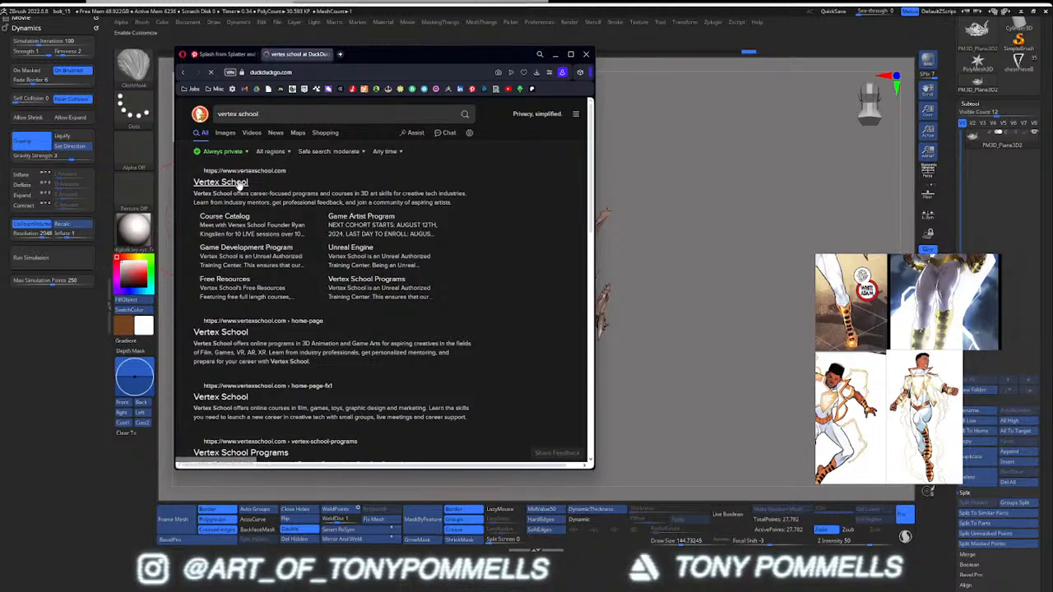
click(352, 254)
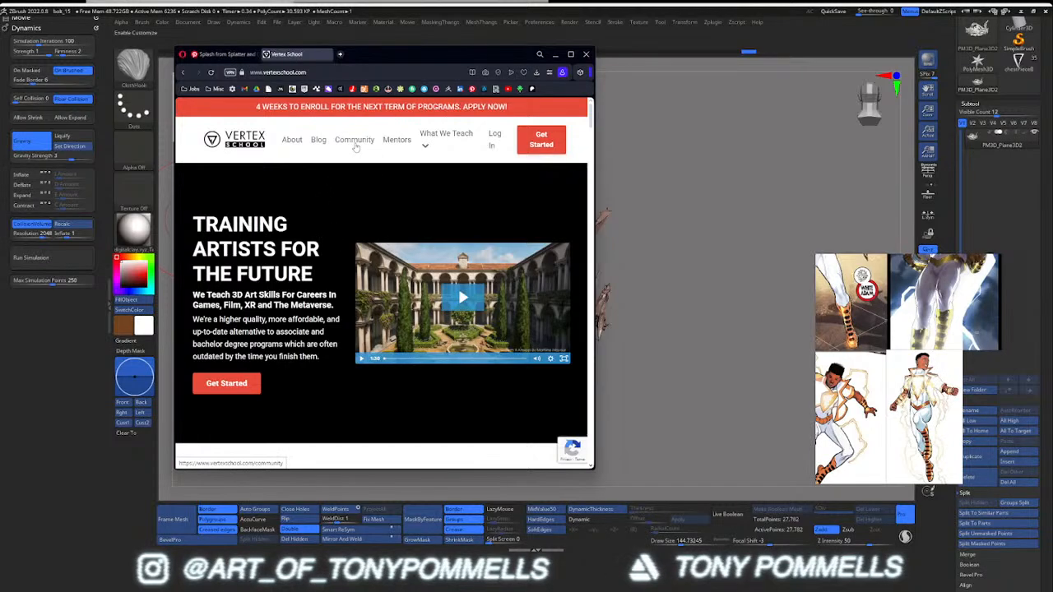
Step: Open Vertex School's Mentors page and review its introduction, studio logos and mentor gallery
click(396, 143)
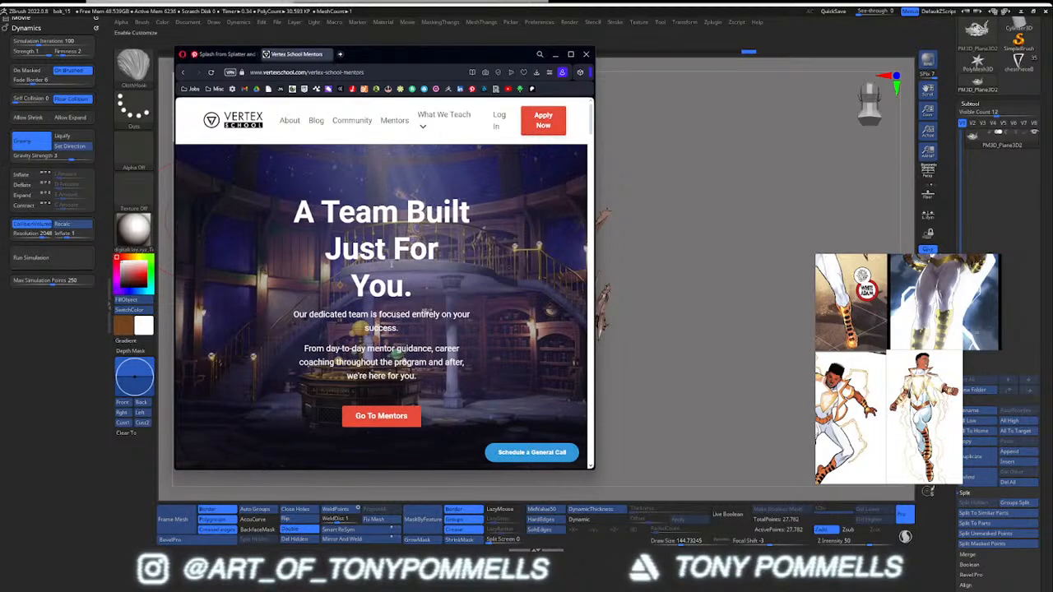
scroll(391, 265, down, 5)
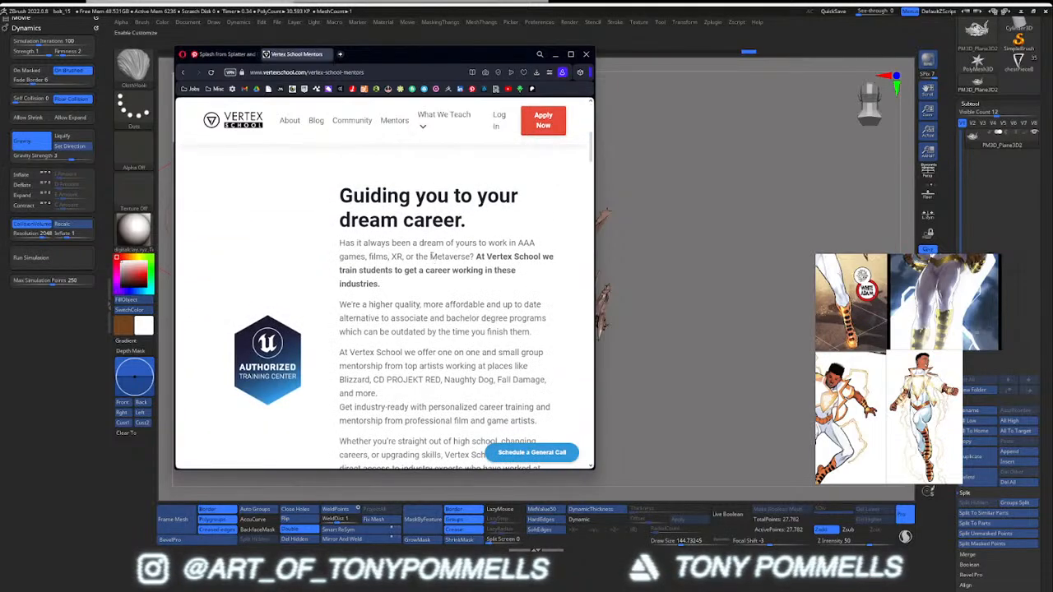
scroll(427, 259, down, 10)
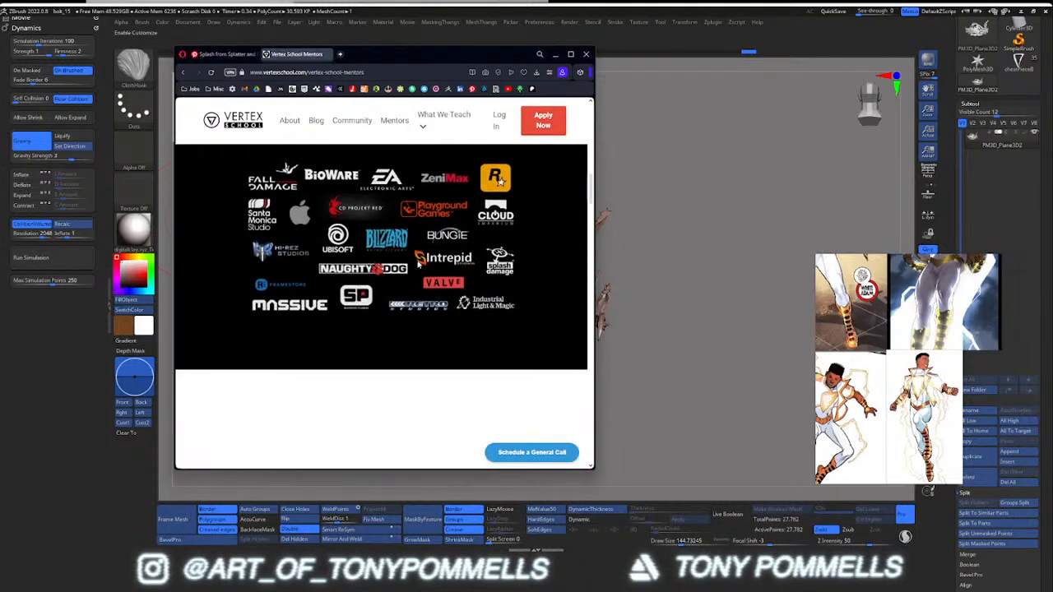
scroll(419, 263, down, 5)
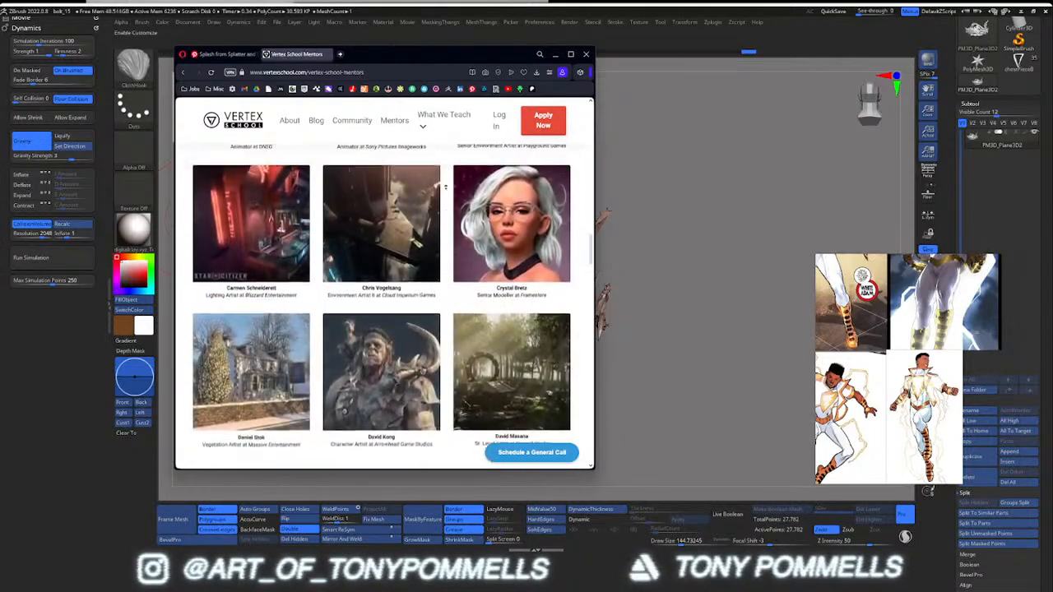
scroll(434, 181, up, 20)
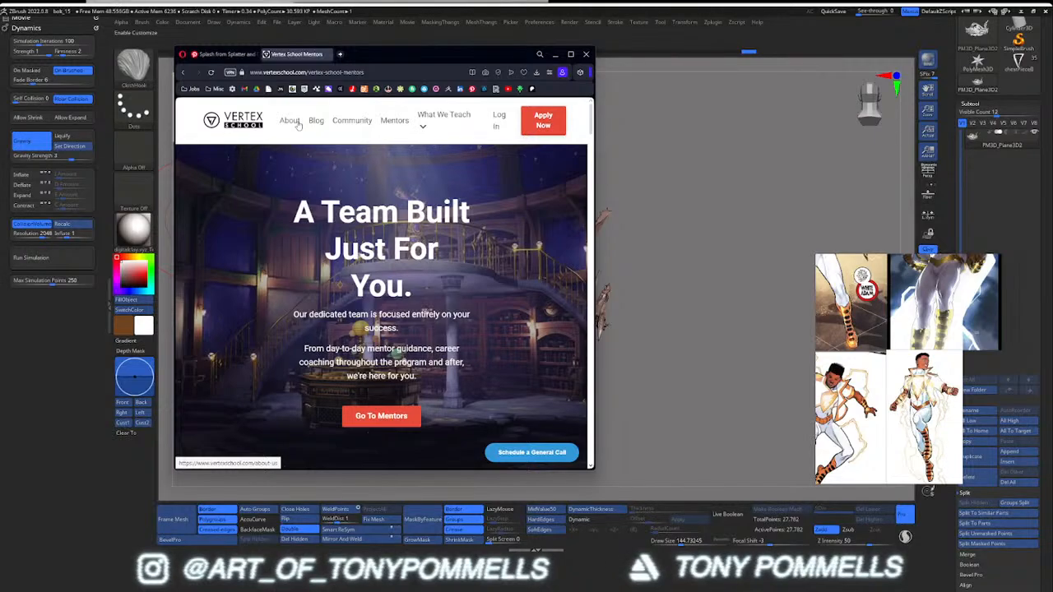
Step: Search the web for "zbrush 2023 perpetual"
click(386, 70)
text(z)
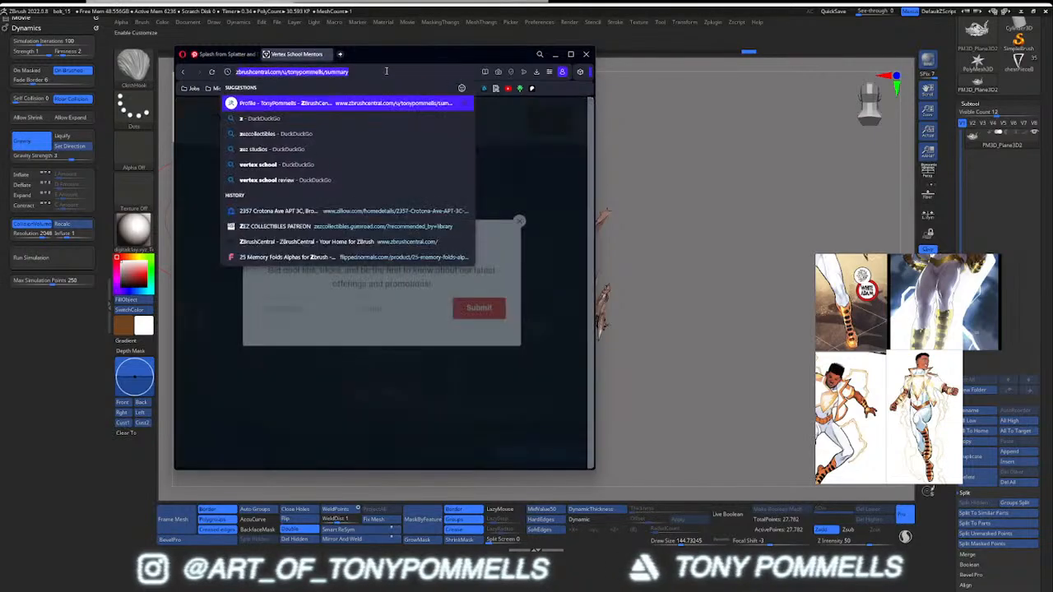
text(brush)
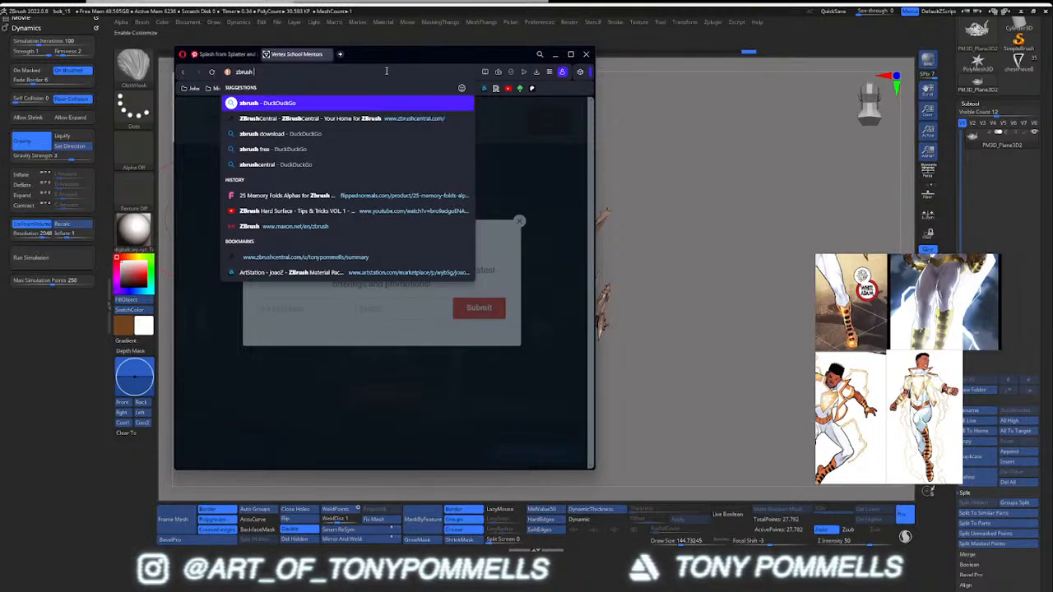
text( 202)
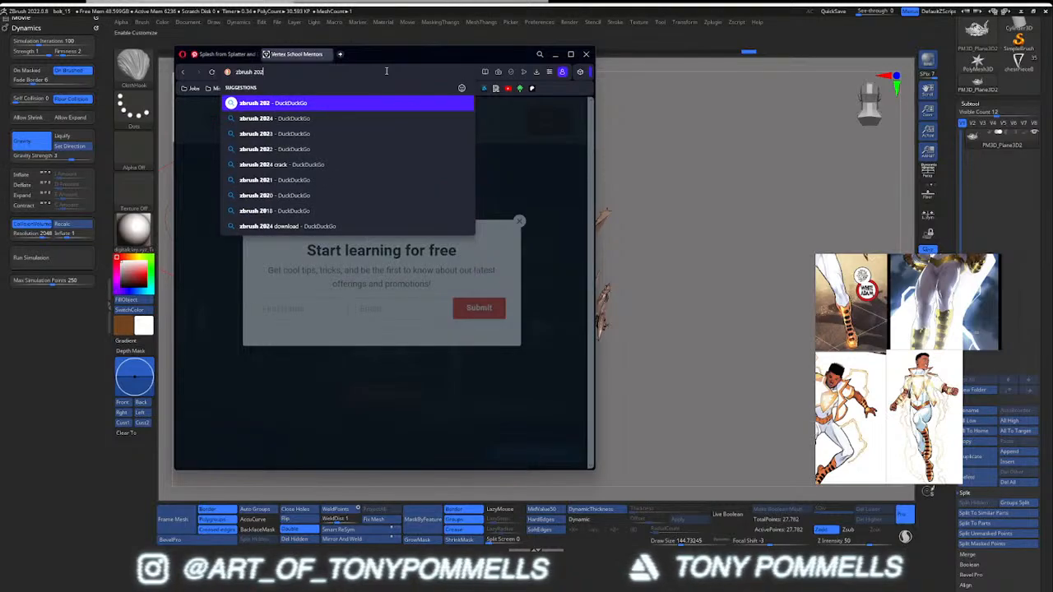
text(3 perpetual)
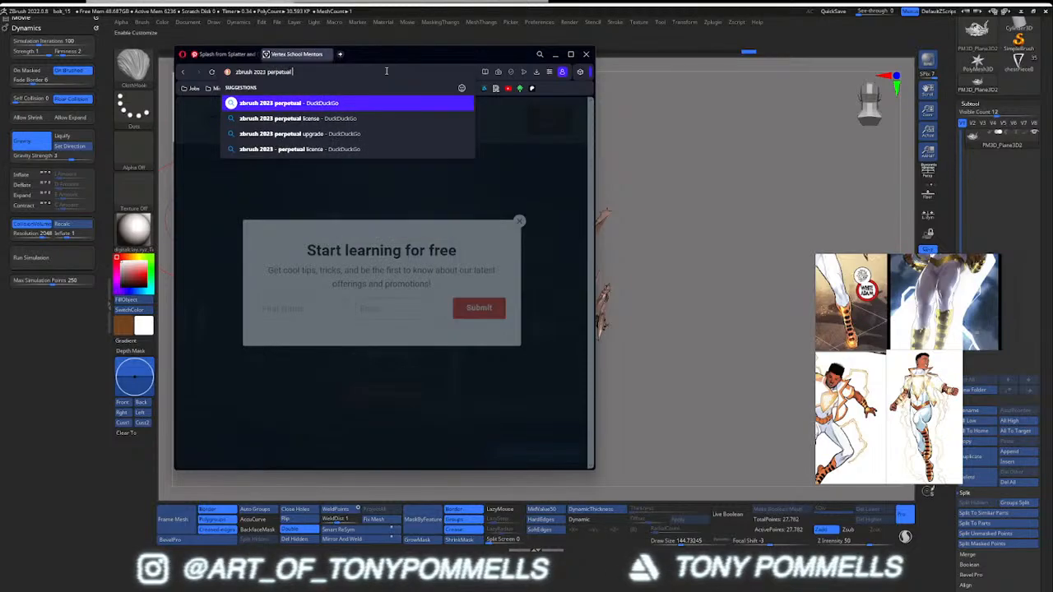
key(Return)
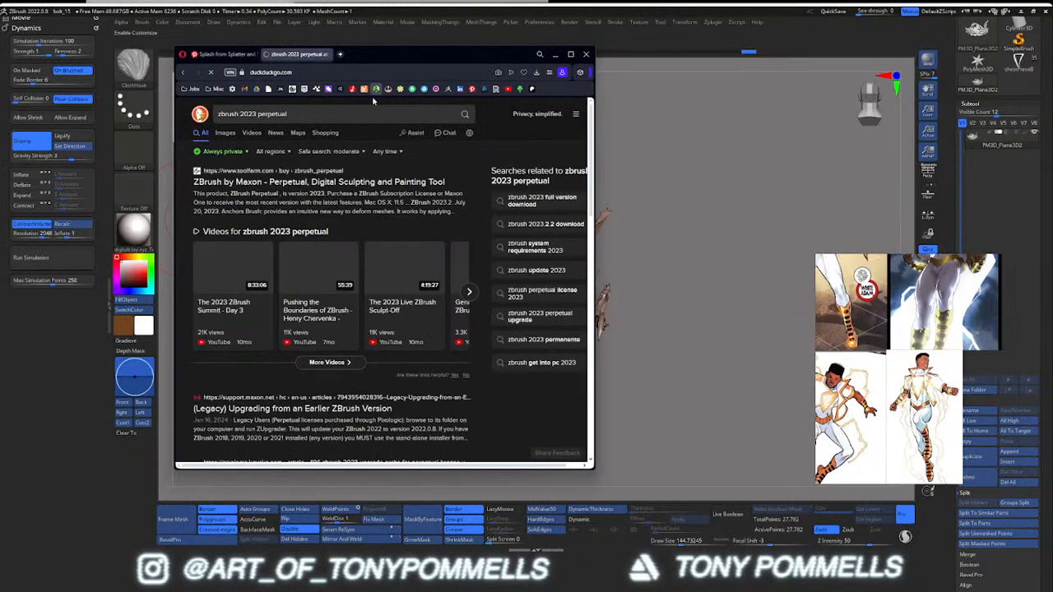
Step: Open Toolfarm's ZBrush by Maxon – Perpetual page, dismiss the cookie notice and review the license note and price
click(377, 182)
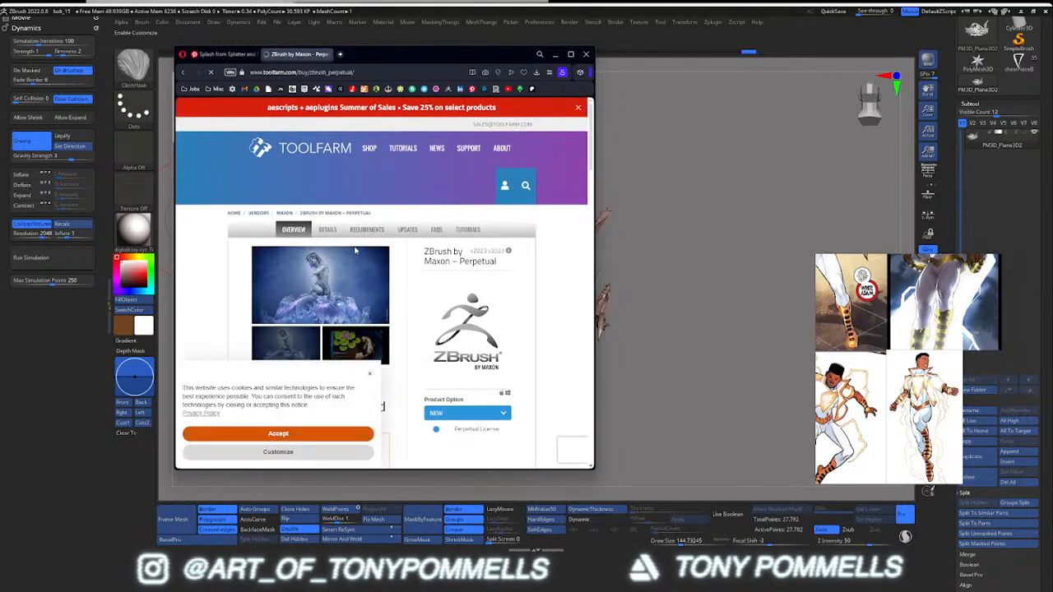
scroll(393, 250, down, 5)
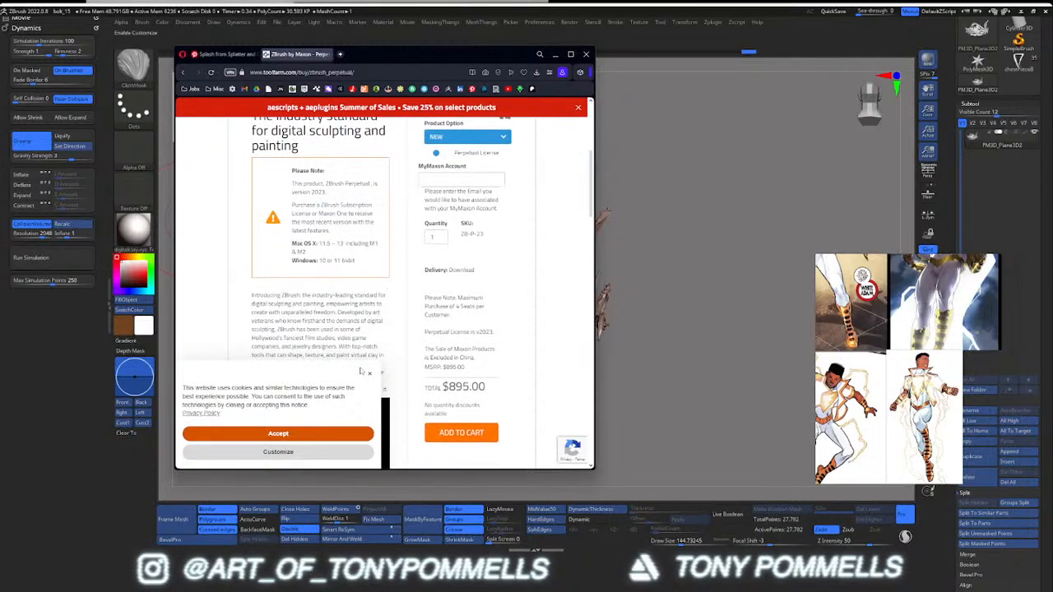
click(372, 376)
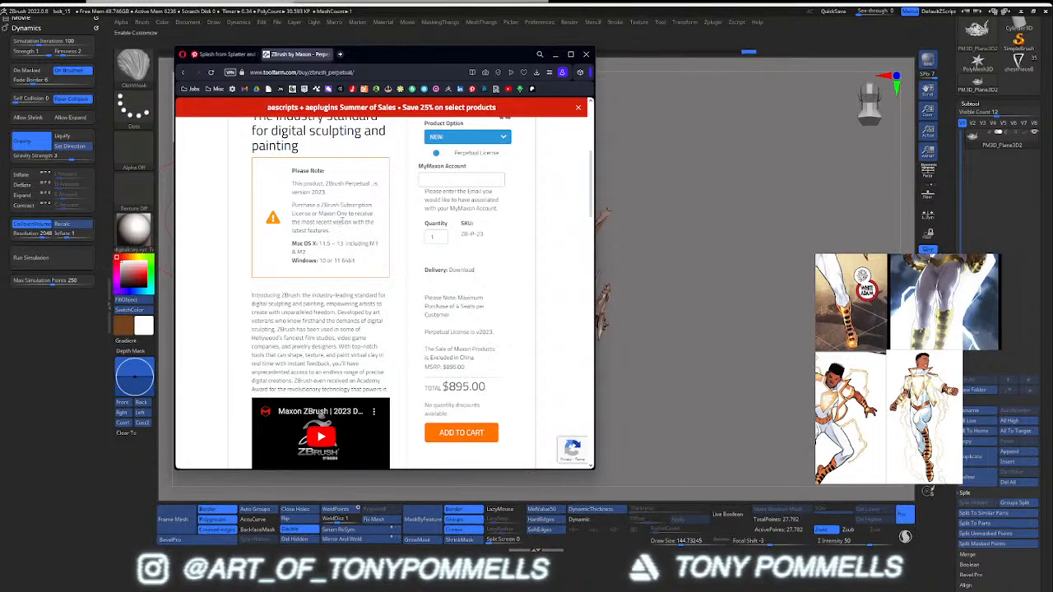
scroll(341, 220, up, 4)
Step: Search the web for "pixologic" and open the ZBrush ID Login page from the results
click(372, 72)
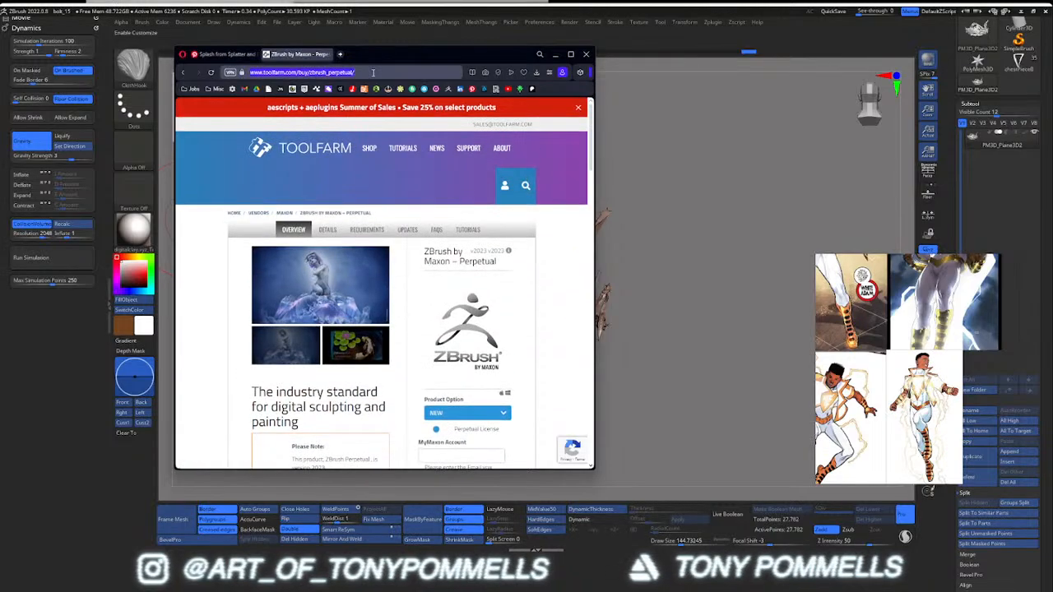
text(pixolo)
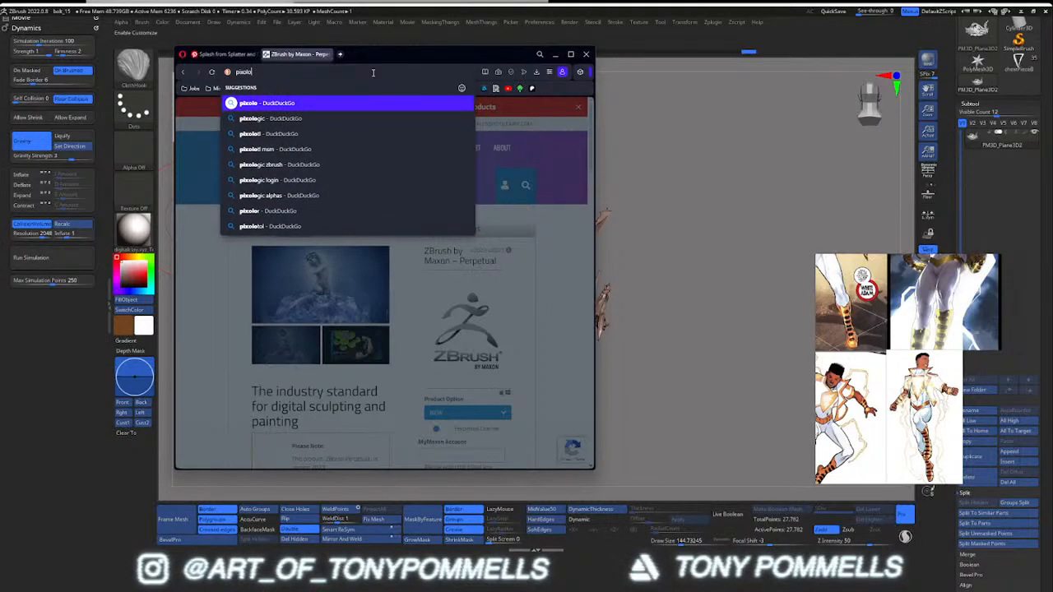
text(gic)
key(Return)
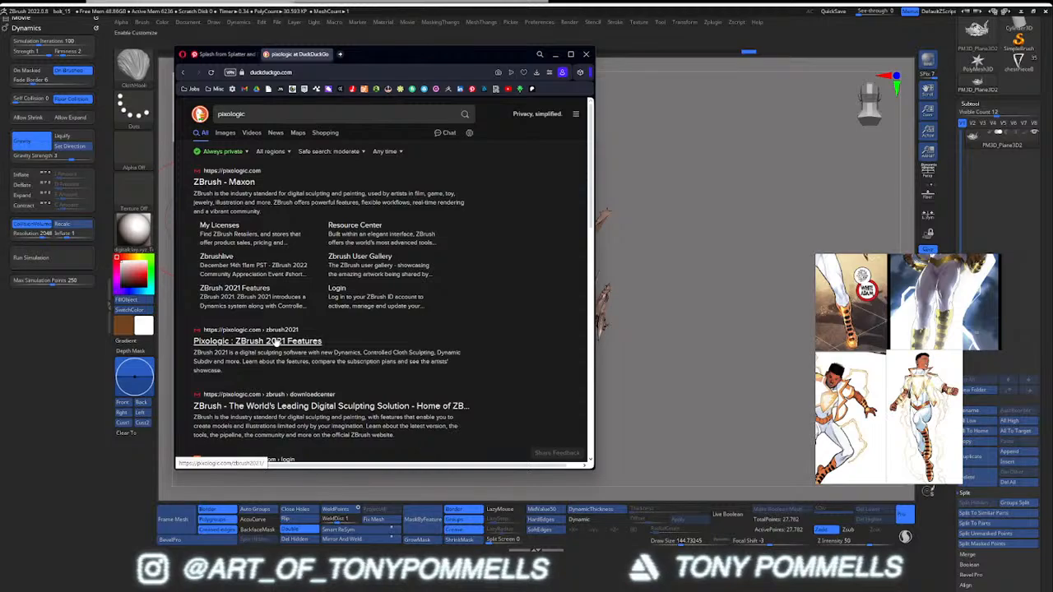
scroll(272, 345, down, 3)
click(249, 346)
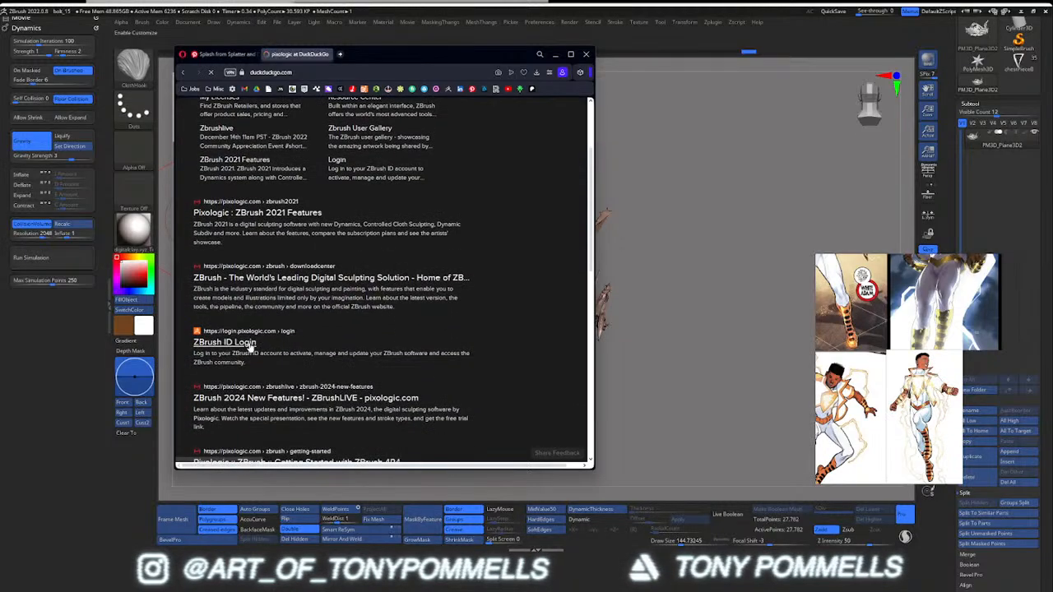
Step: Fill in the account e-mail and try to log in to the ZBrush ID account, submitting the password three times
click(289, 198)
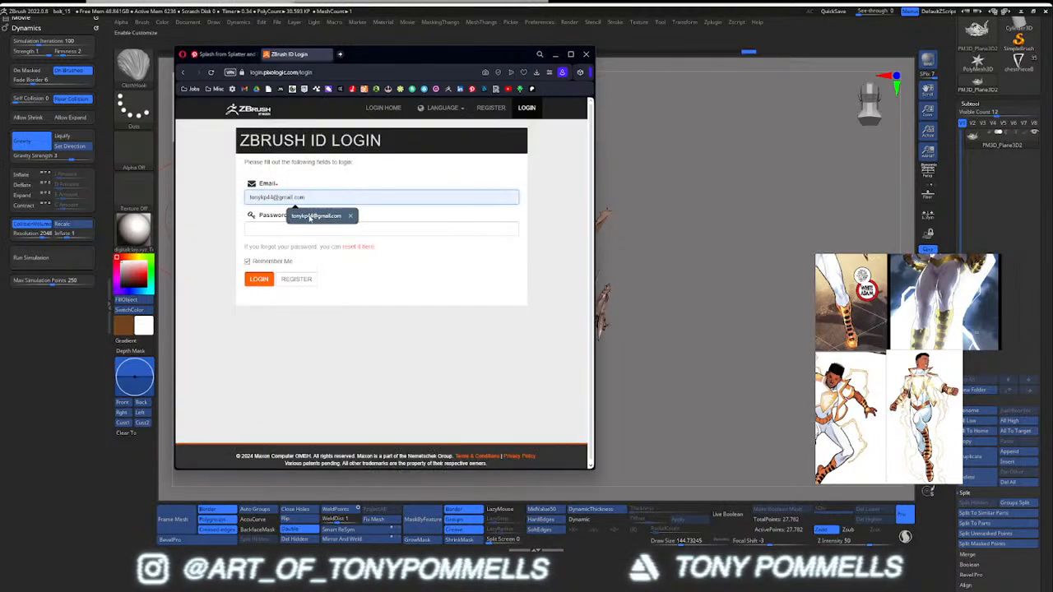
click(310, 216)
click(300, 230)
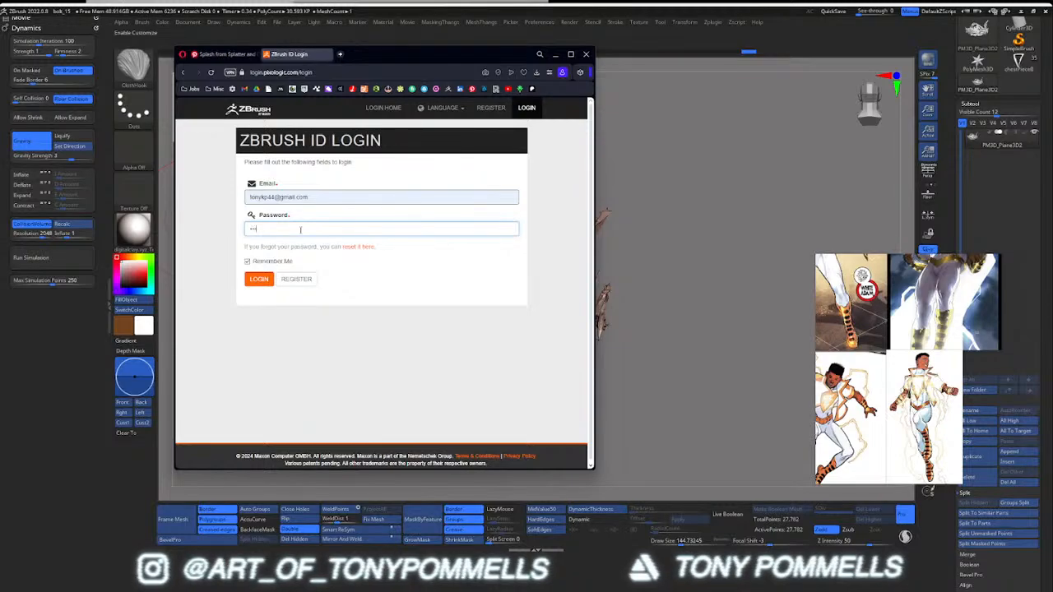
text(****)
key(Return)
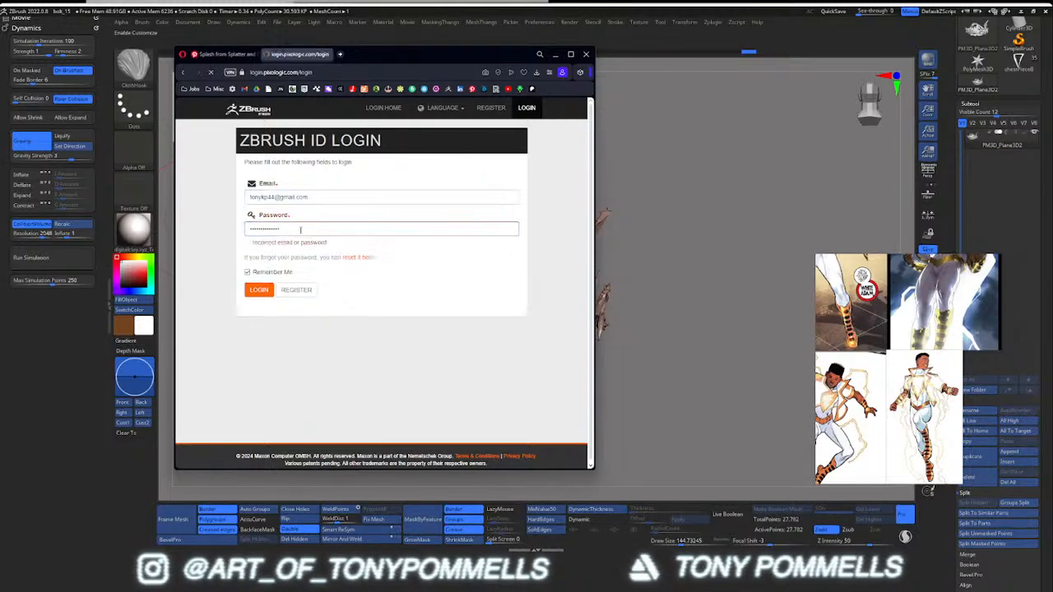
text(*)
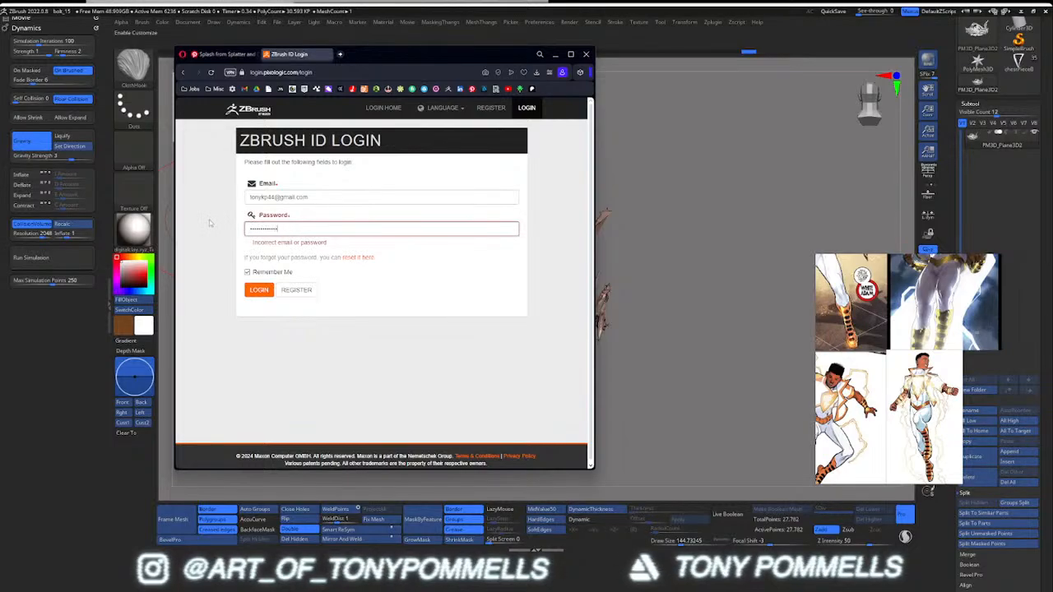
key(Return)
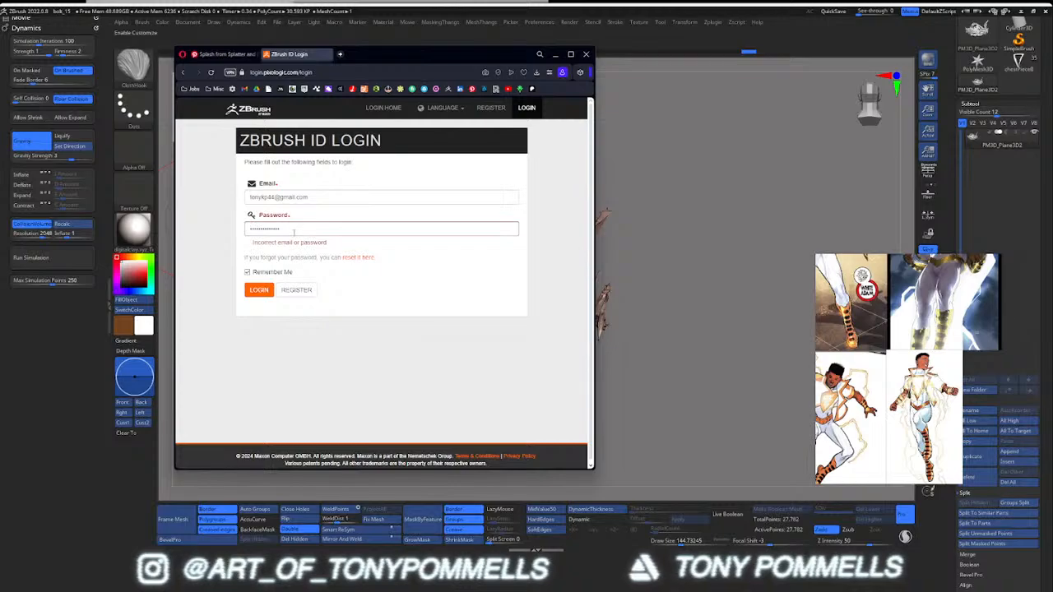
text(*)
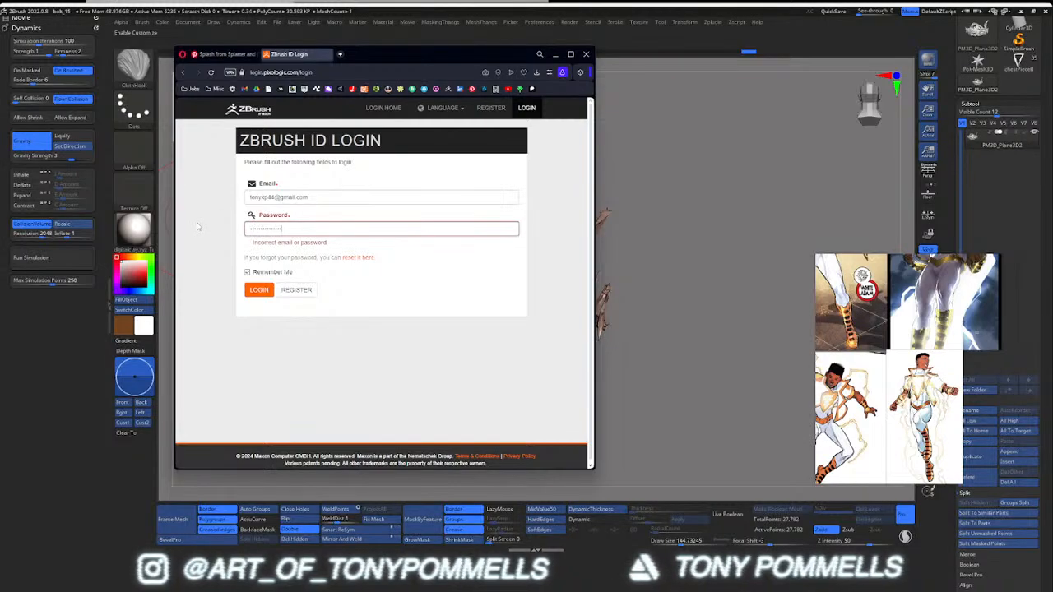
key(Return)
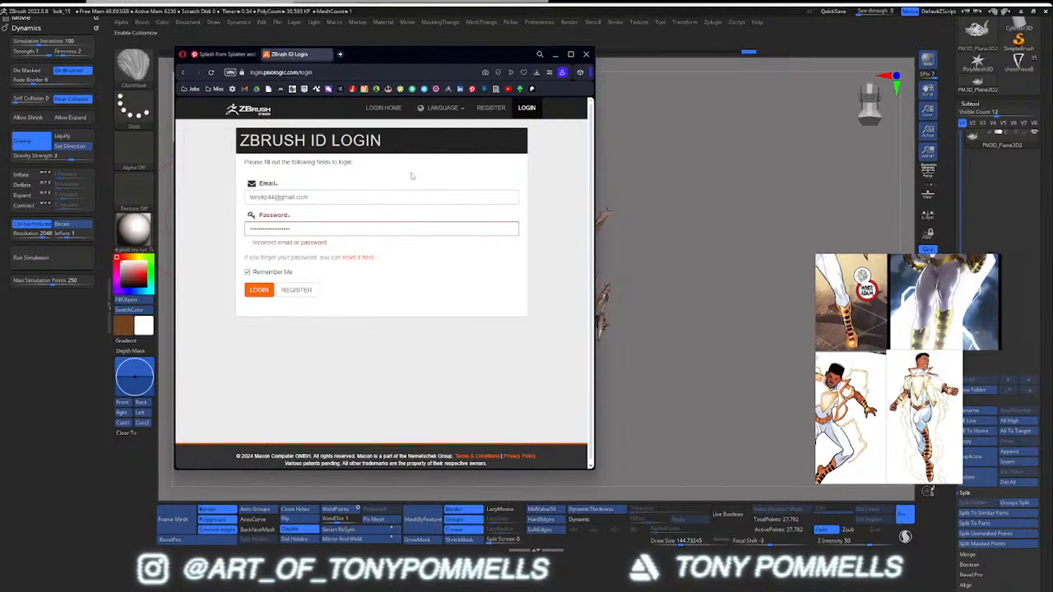
Step: Search the web for "novedge" and open the NOVEDGE store website
click(362, 71)
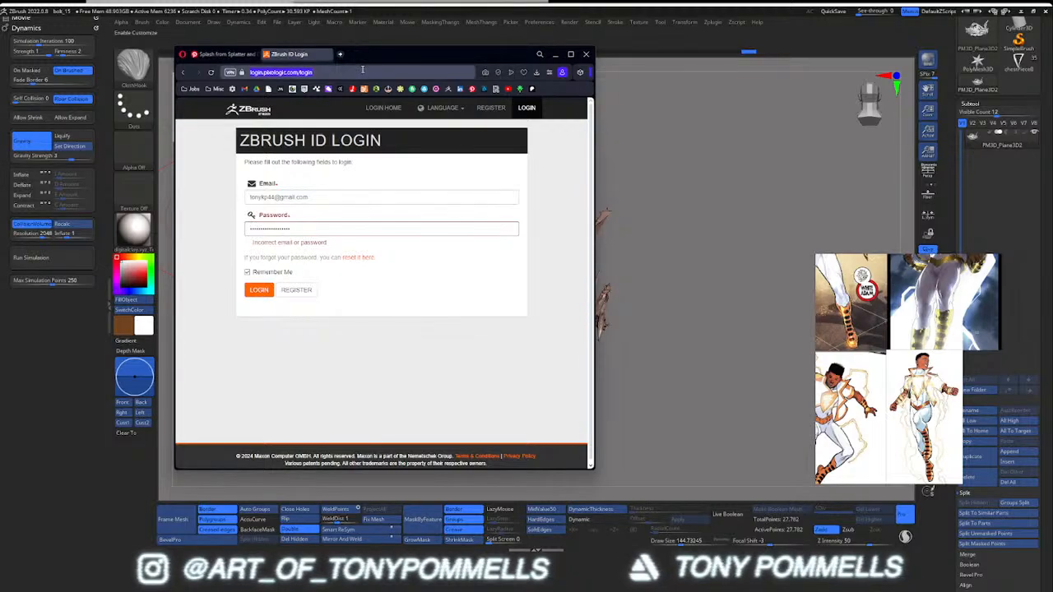
text(novedge)
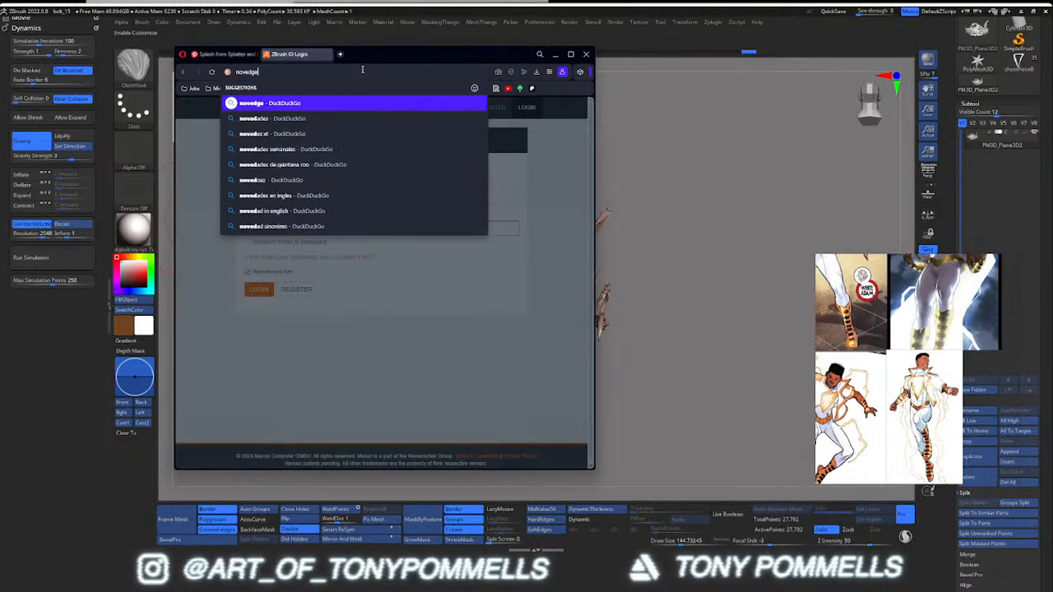
key(Return)
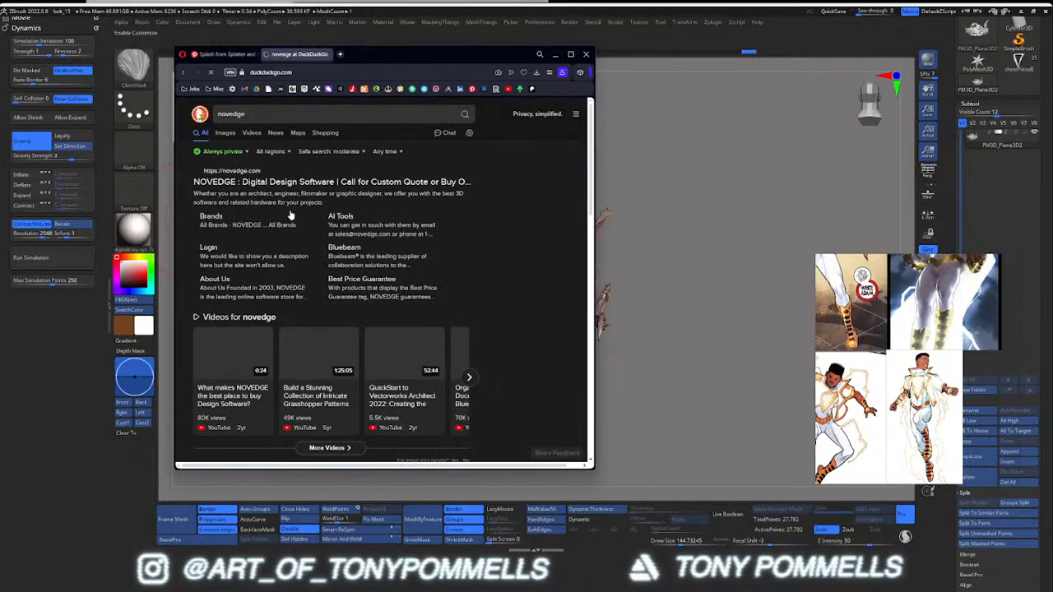
click(278, 182)
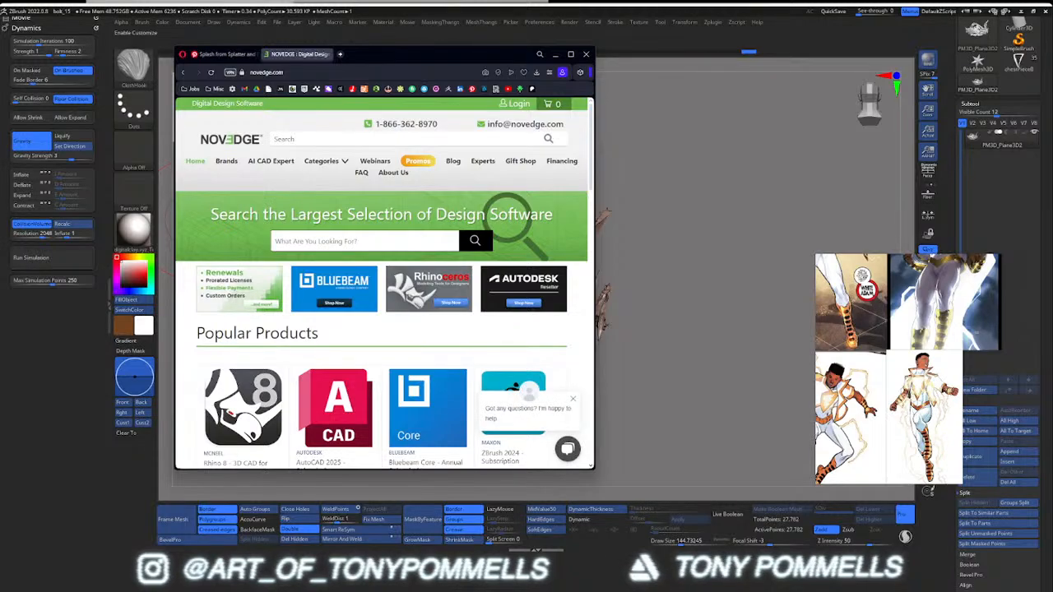
Step: Search the NOVEDGE store for "zbrush", open the ZBrush 2023 product and review its perpetual license, price and overview
click(326, 132)
text(zbrush)
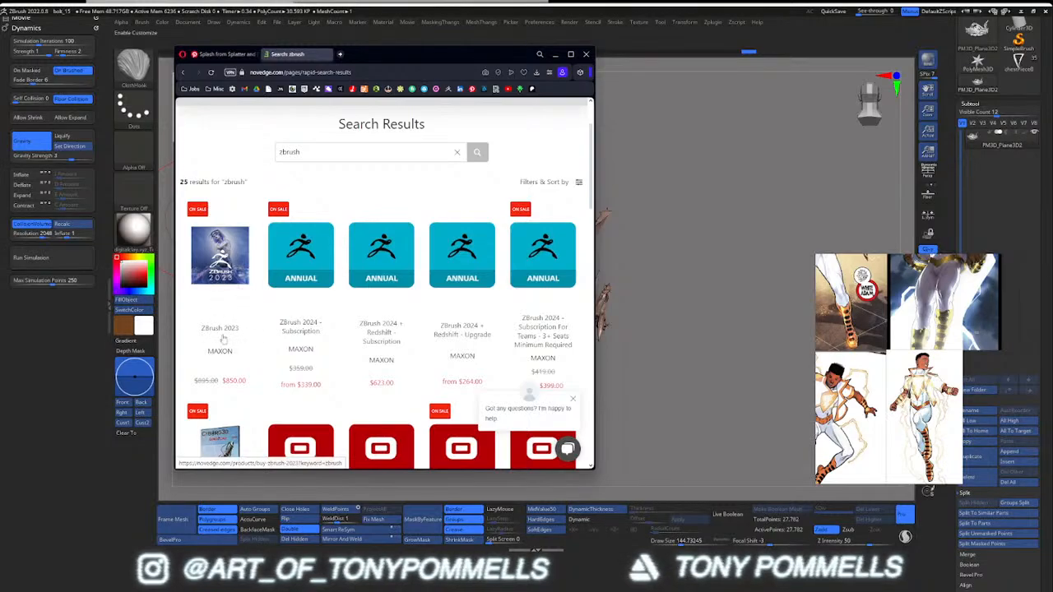
click(222, 337)
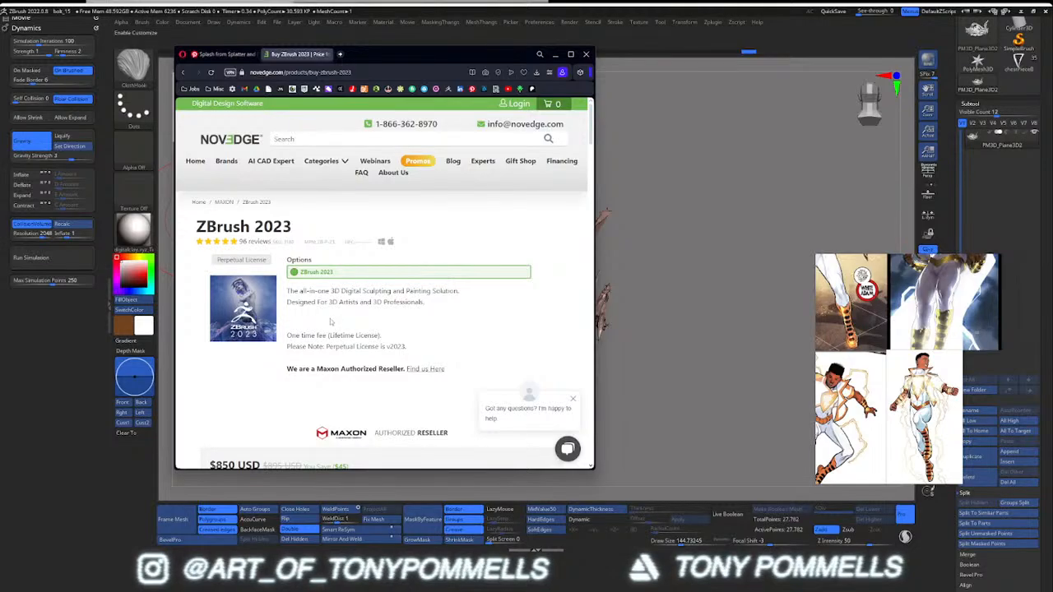
scroll(330, 321, down, 5)
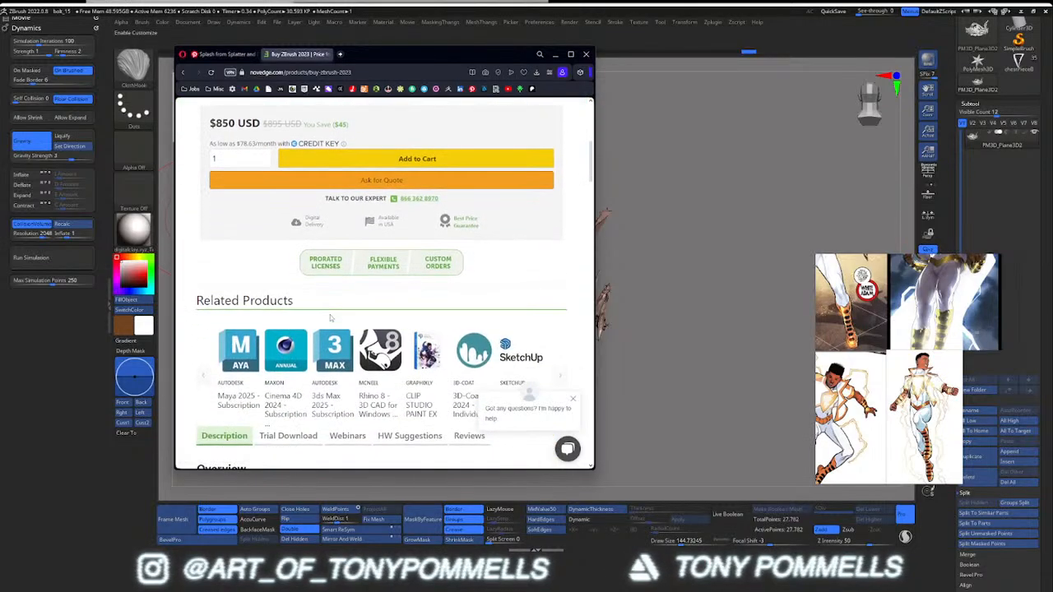
scroll(330, 318, down, 3)
scroll(330, 319, down, 5)
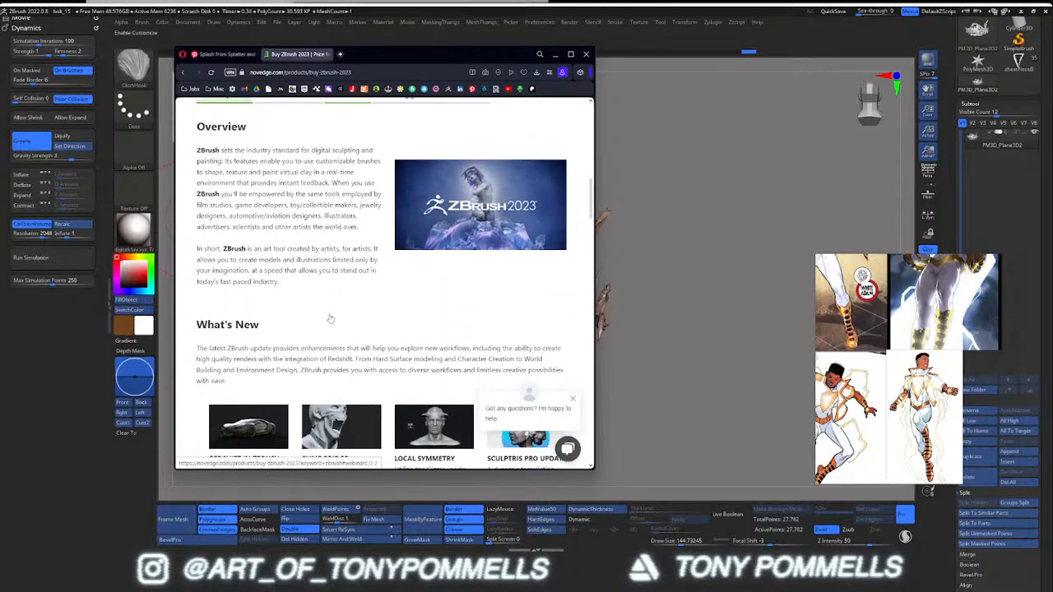
Step: Review the ZBrush 2023 product page from What's New, including Redshift in ZBrush, through Highlights and Requirements to All Features
scroll(328, 315, down, 4)
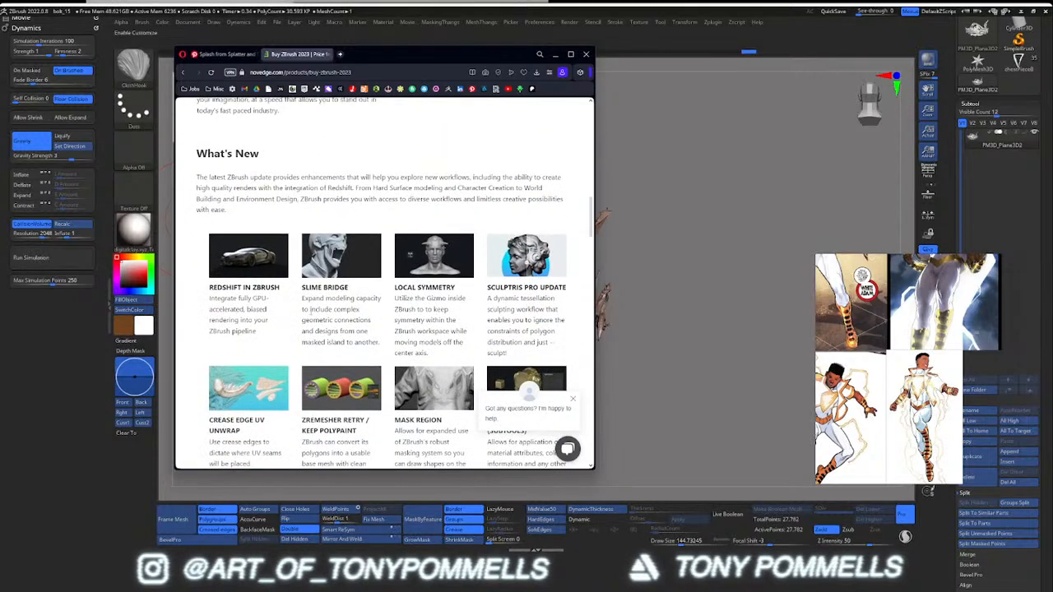
drag(209, 287, 281, 287)
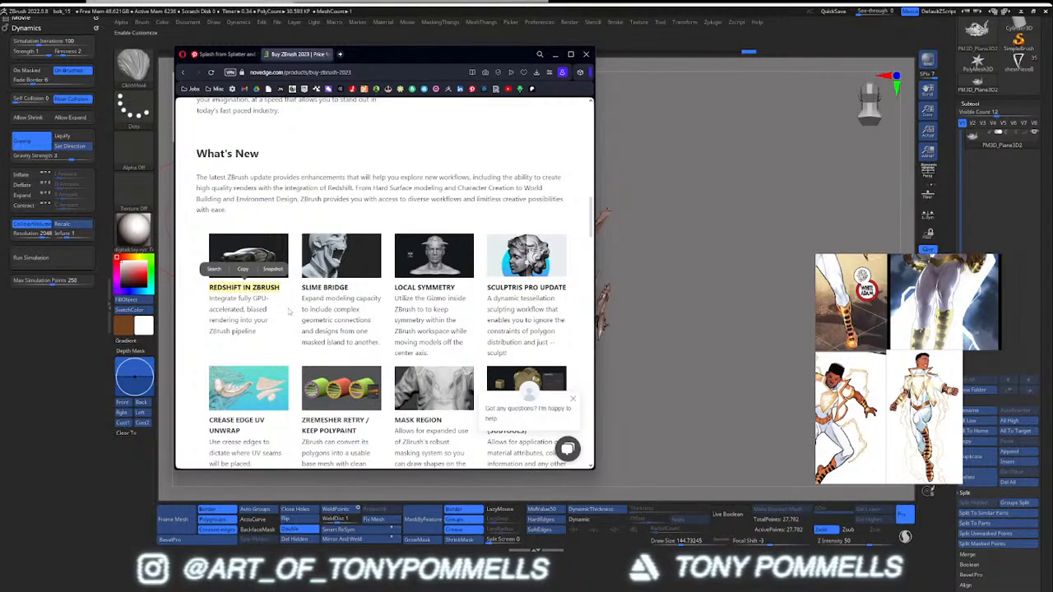
scroll(288, 311, down, 2)
click(295, 583)
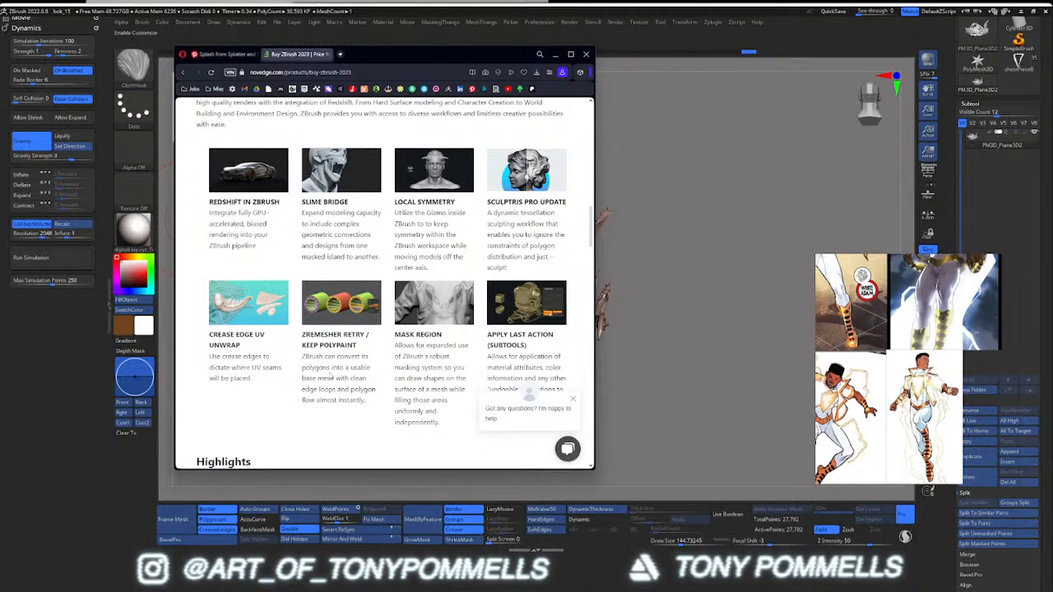
scroll(329, 376, up, 3)
scroll(386, 343, down, 4)
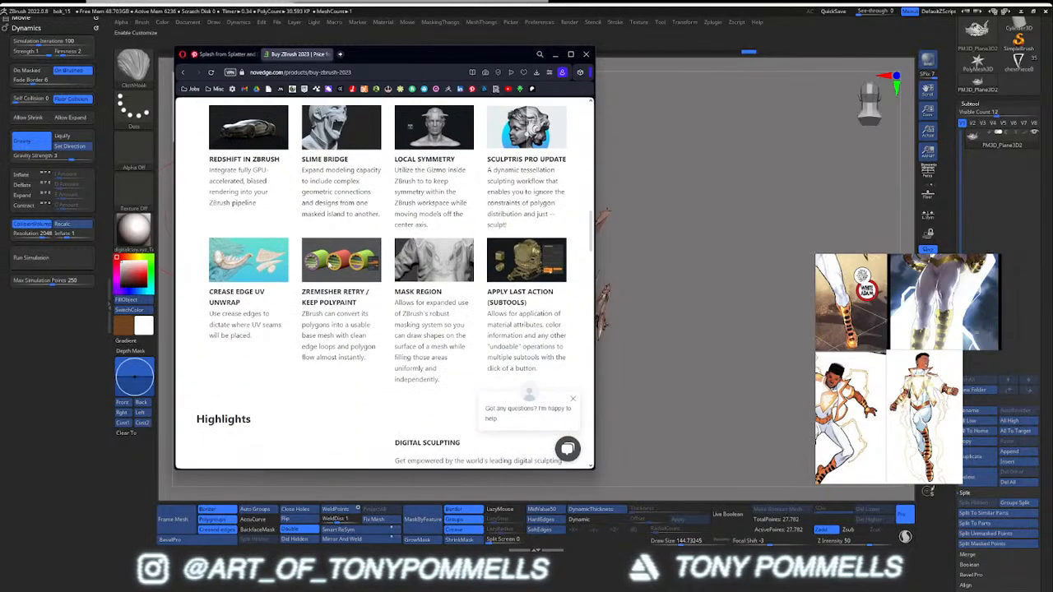
scroll(376, 302, down, 5)
scroll(376, 301, down, 5)
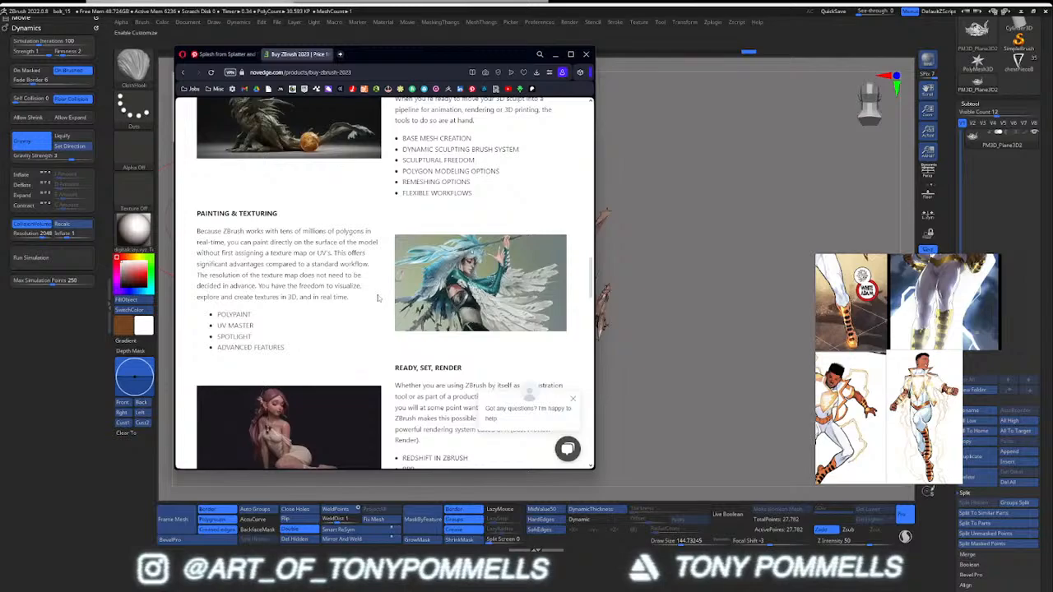
scroll(377, 299, down, 11)
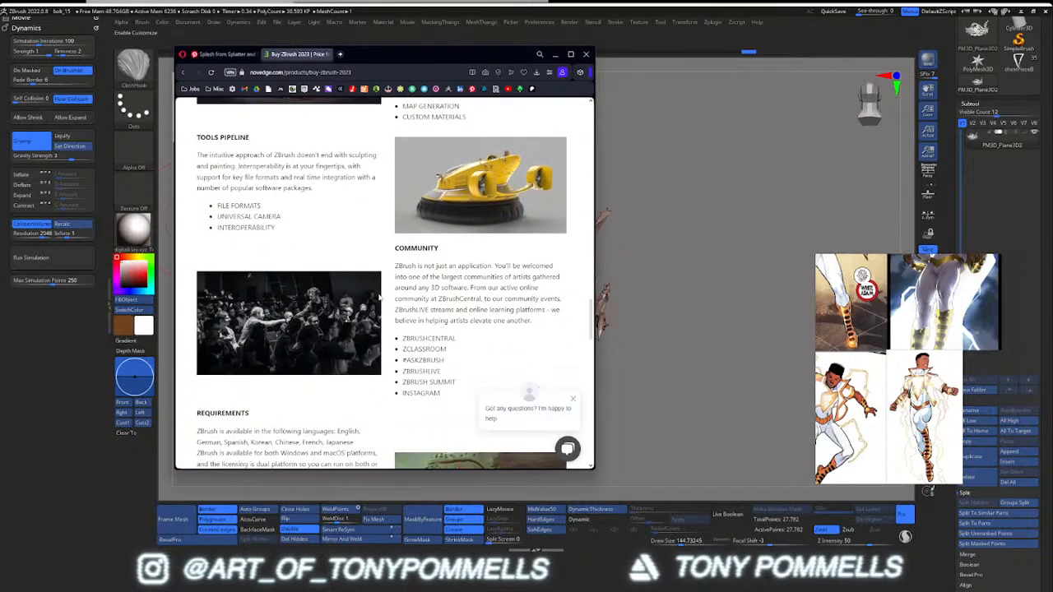
scroll(380, 298, down, 7)
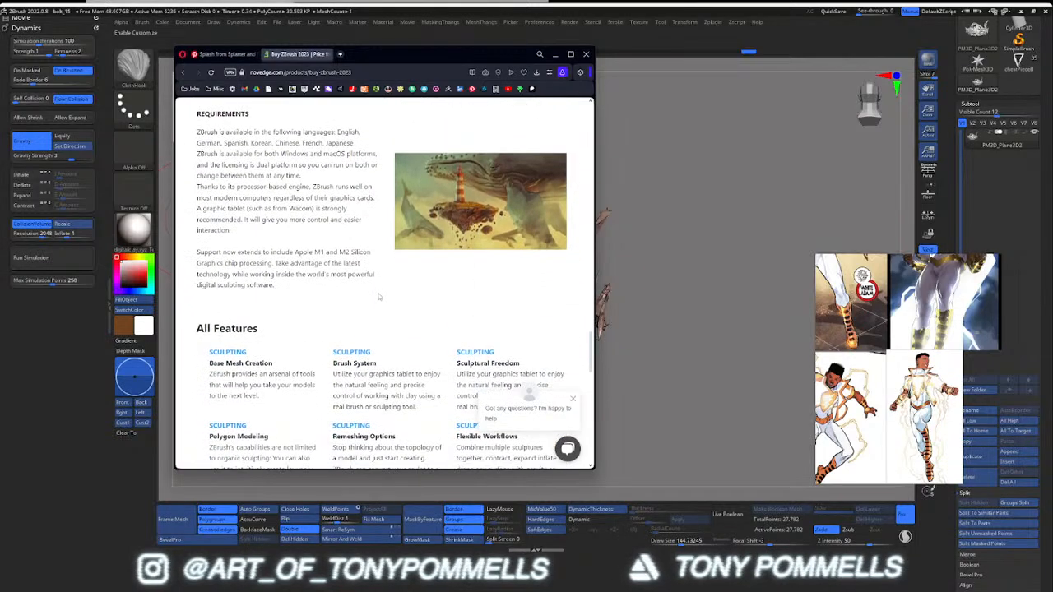
scroll(379, 297, up, 2)
scroll(379, 297, down, 6)
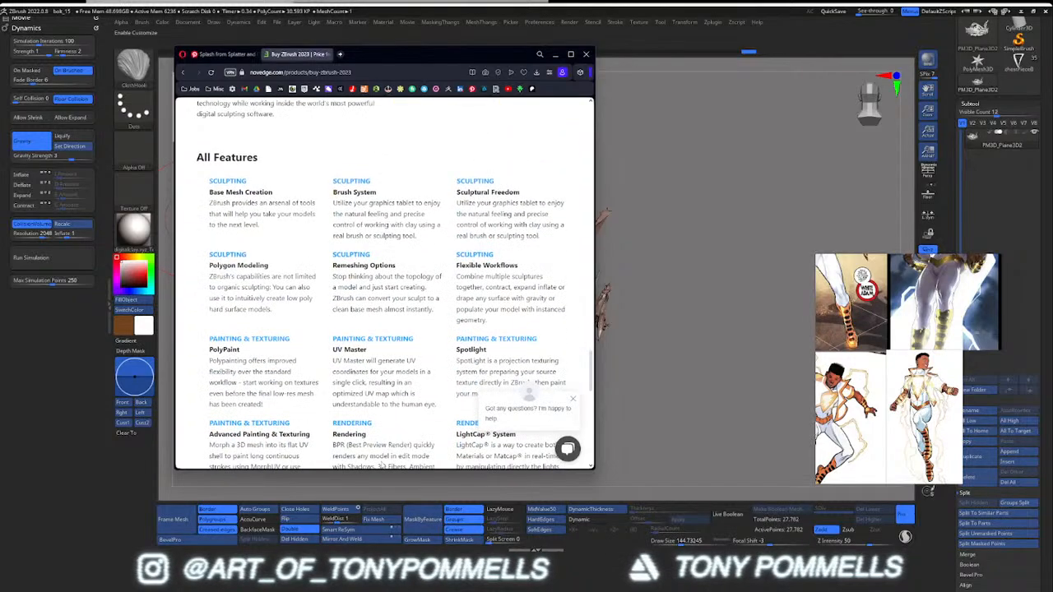
Step: Close the NOVEDGE product page, set the Pinterest splash reference aside and return to the splash mesh in ZBrush
click(332, 53)
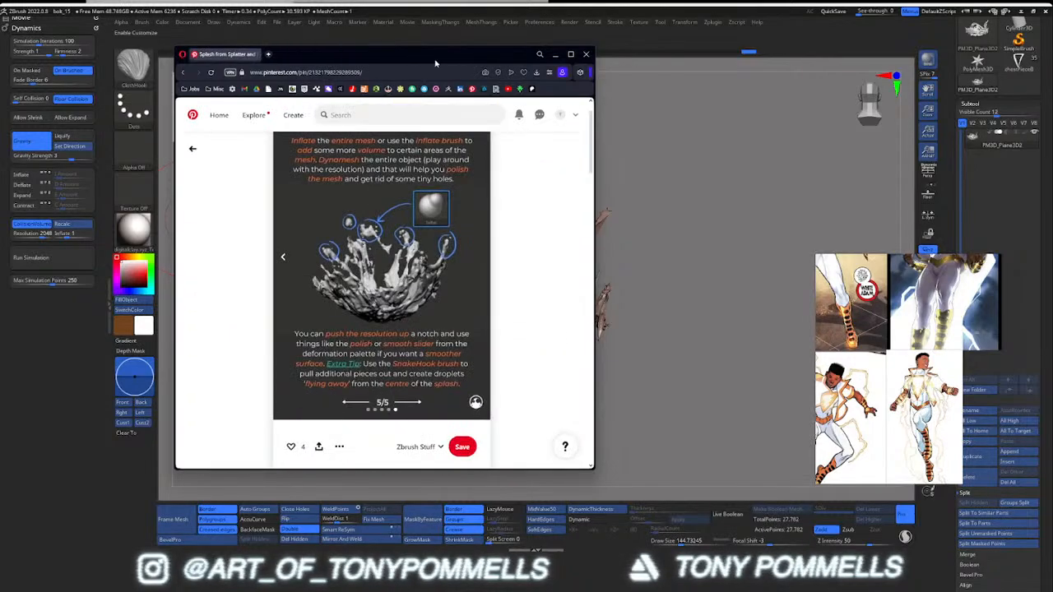
drag(441, 57, 190, 55)
click(505, 282)
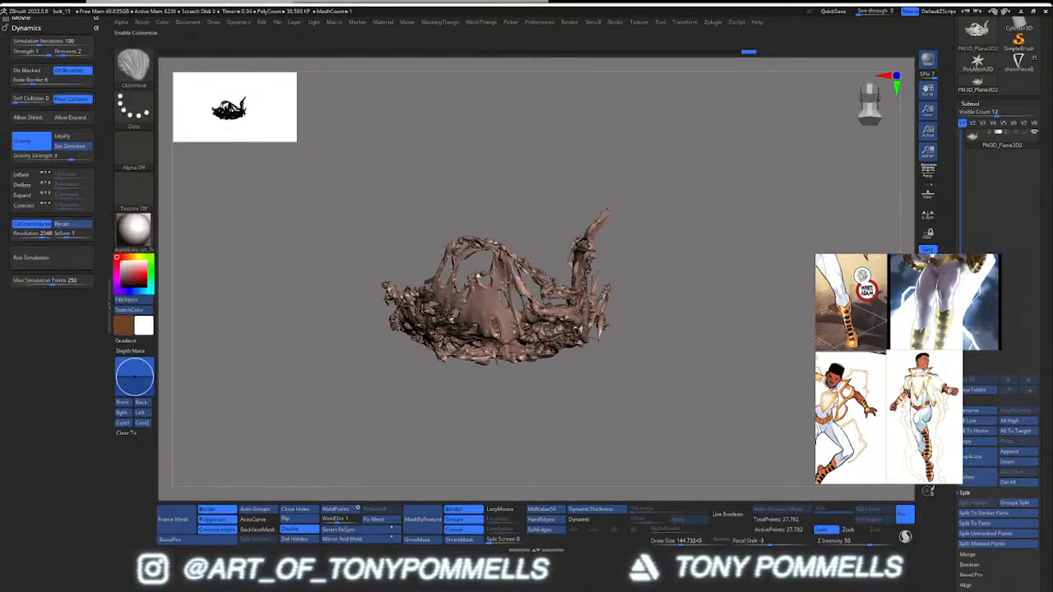
Step: DynaMesh the splash mesh at resolution 128 and check its shape from several angles
right_drag(505, 282, 526, 323)
key(1)
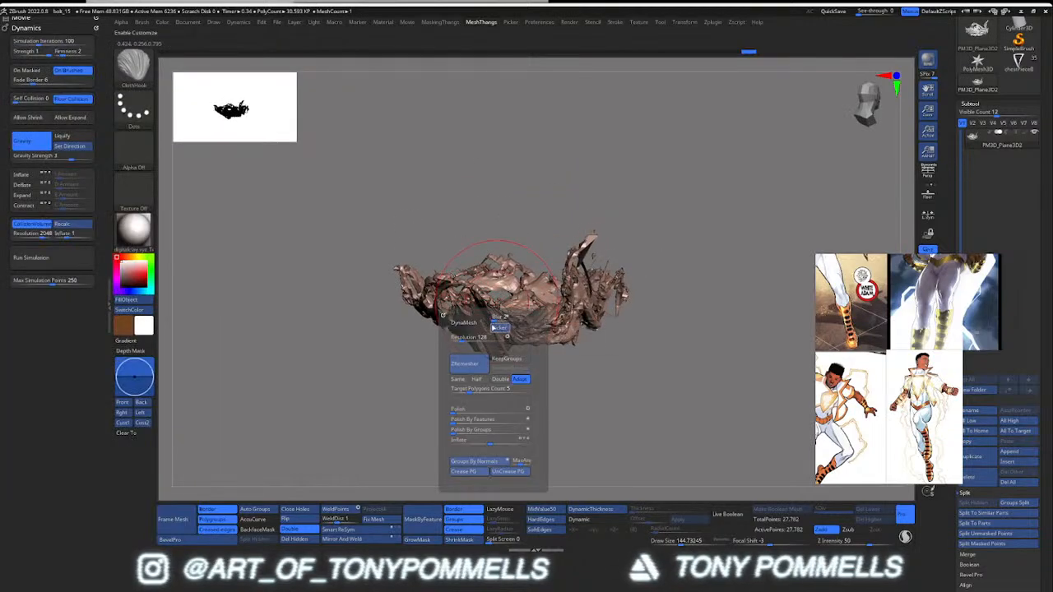
click(472, 321)
right_drag(446, 356, 531, 240)
right_drag(535, 262, 428, 177)
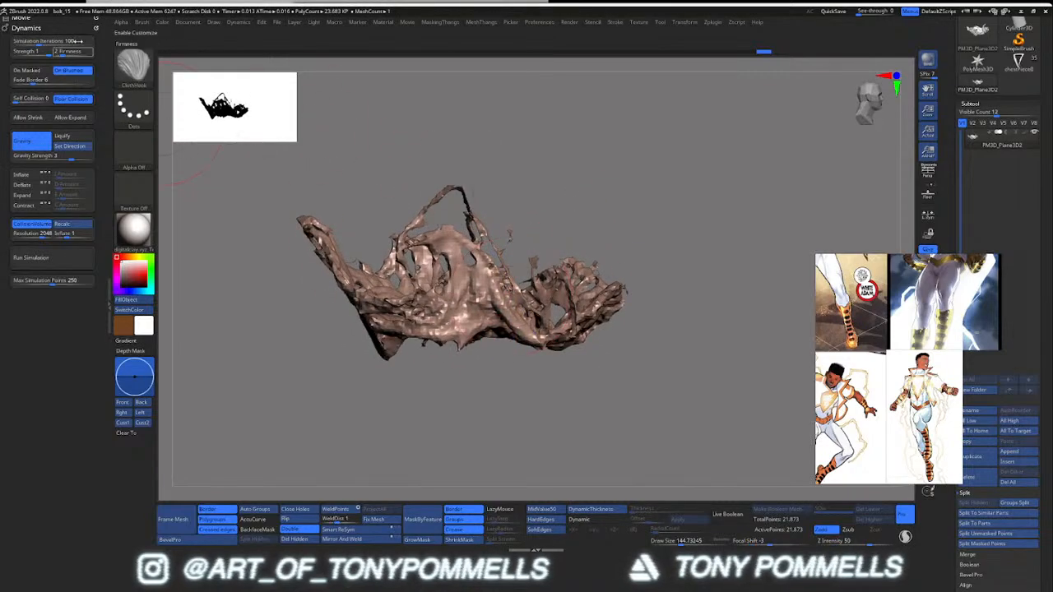
Step: Examine the render settings, including Render Booleans, Render Properties, External Renderer and Fast Render
click(108, 69)
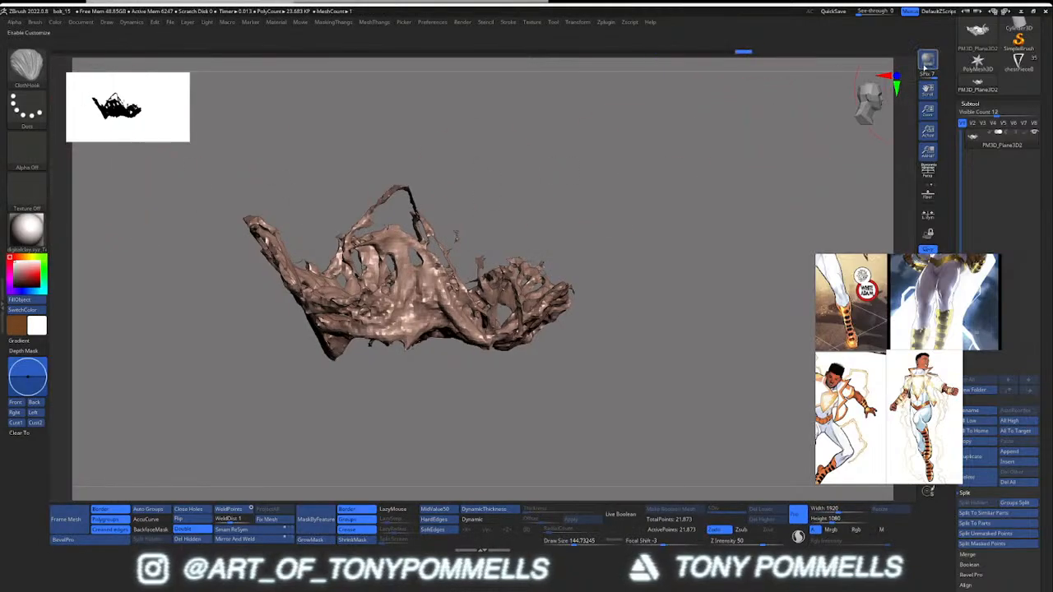
click(463, 23)
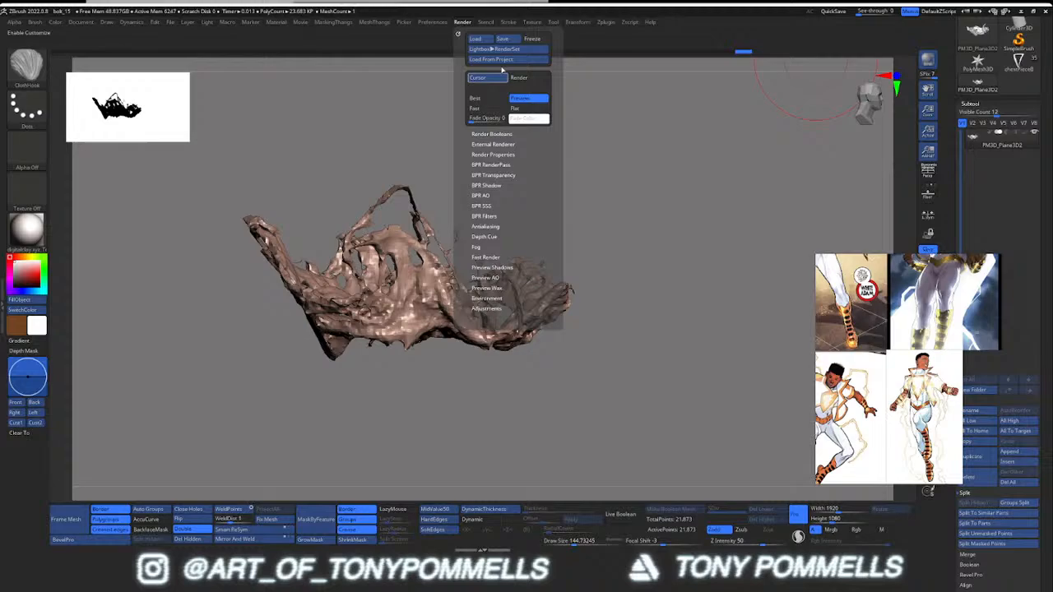
click(492, 134)
click(492, 134)
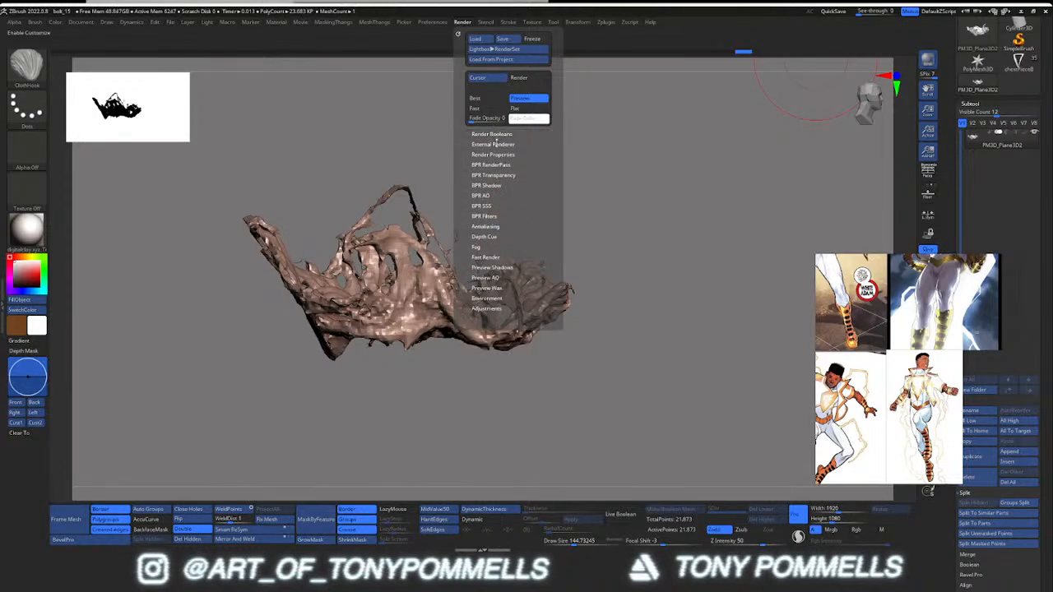
click(492, 154)
click(493, 154)
click(493, 143)
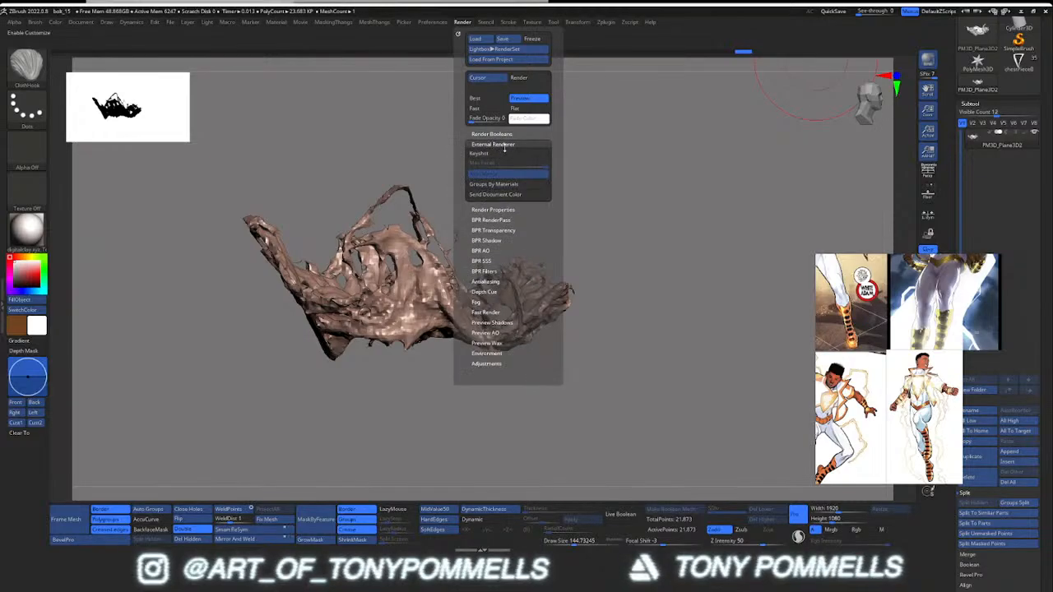
key(shift)
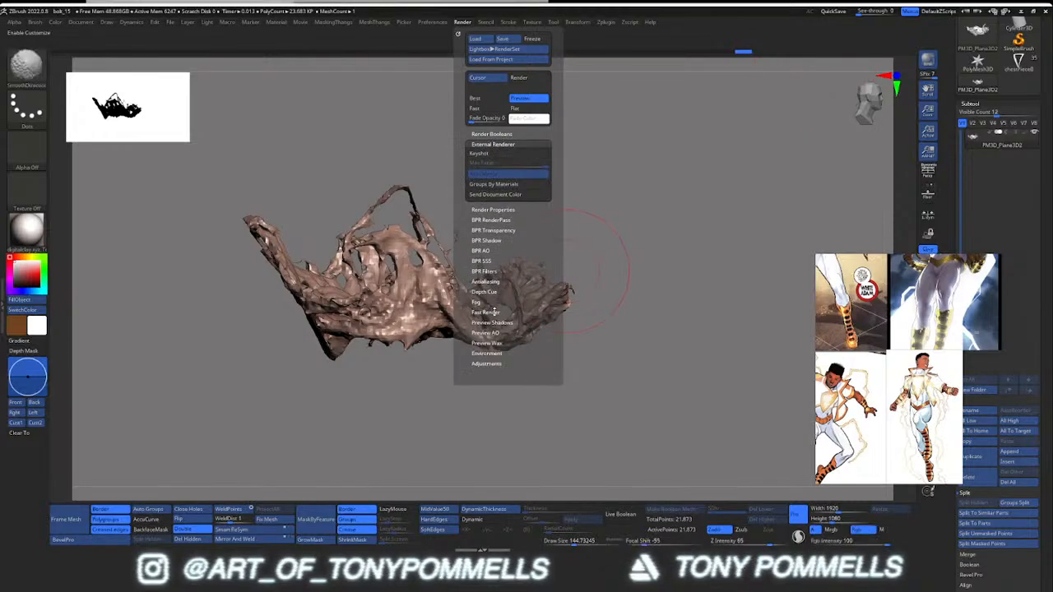
click(492, 312)
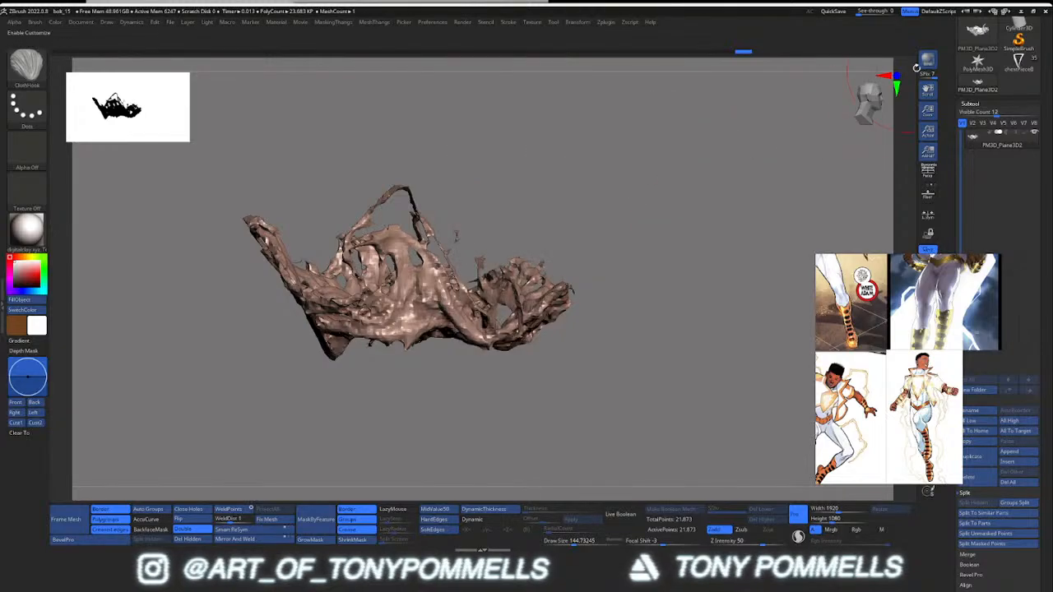
Step: Inspect the splash mesh, switch back to the superhero statue tool and select its spiked sphere base subtool
drag(490, 222, 538, 220)
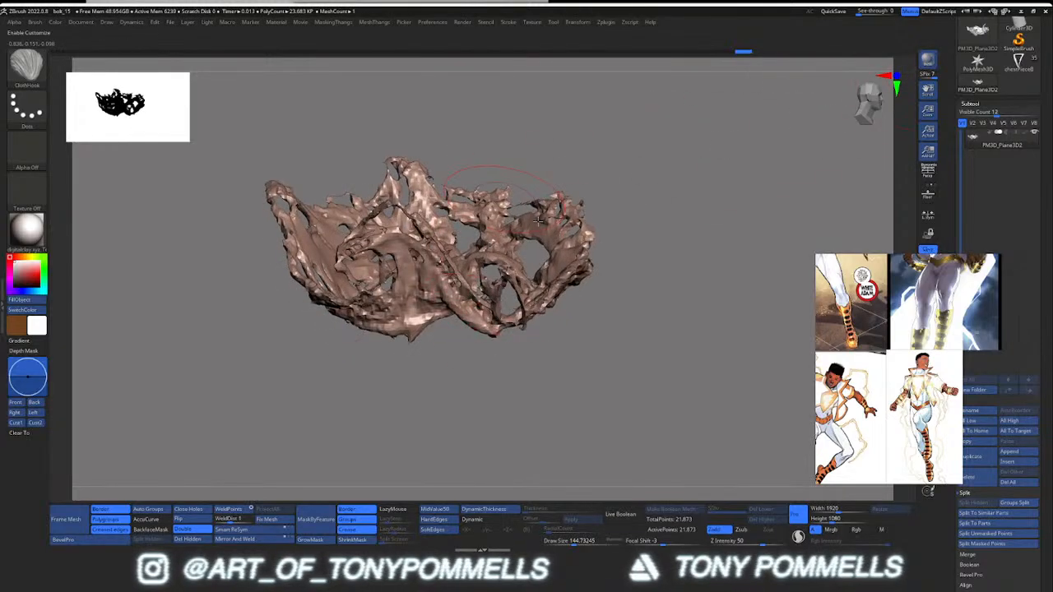
mouse_move(470, 174)
mouse_down()
mouse_move(483, 164)
mouse_move(479, 202)
mouse_up()
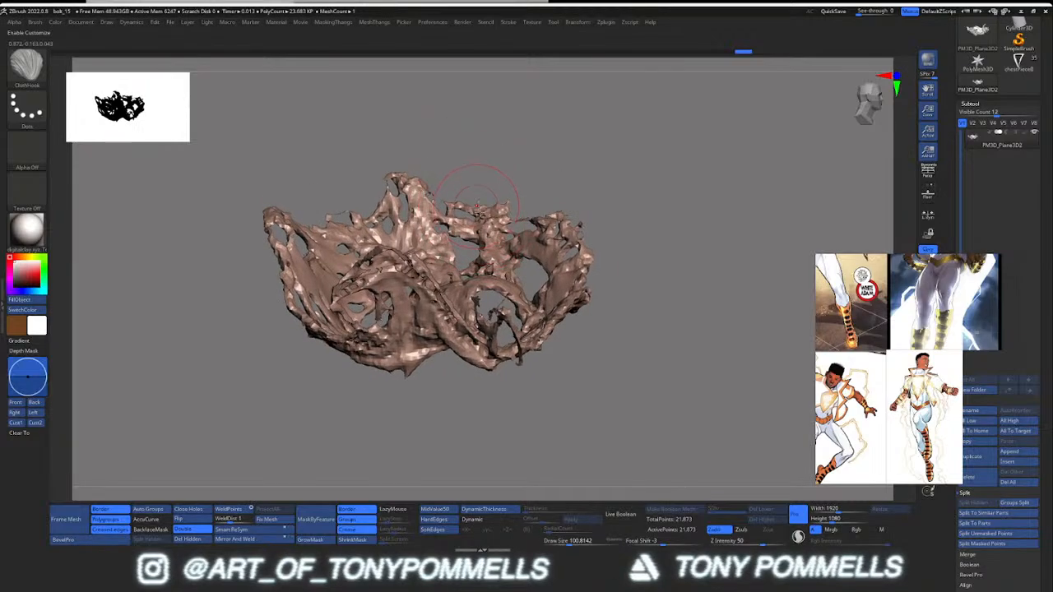
mouse_move(479, 211)
alt+right_down()
mouse_move(494, 216)
mouse_move(490, 239)
alt+right_up()
mouse_move(490, 239)
right_down()
mouse_move(477, 256)
mouse_move(473, 222)
right_up()
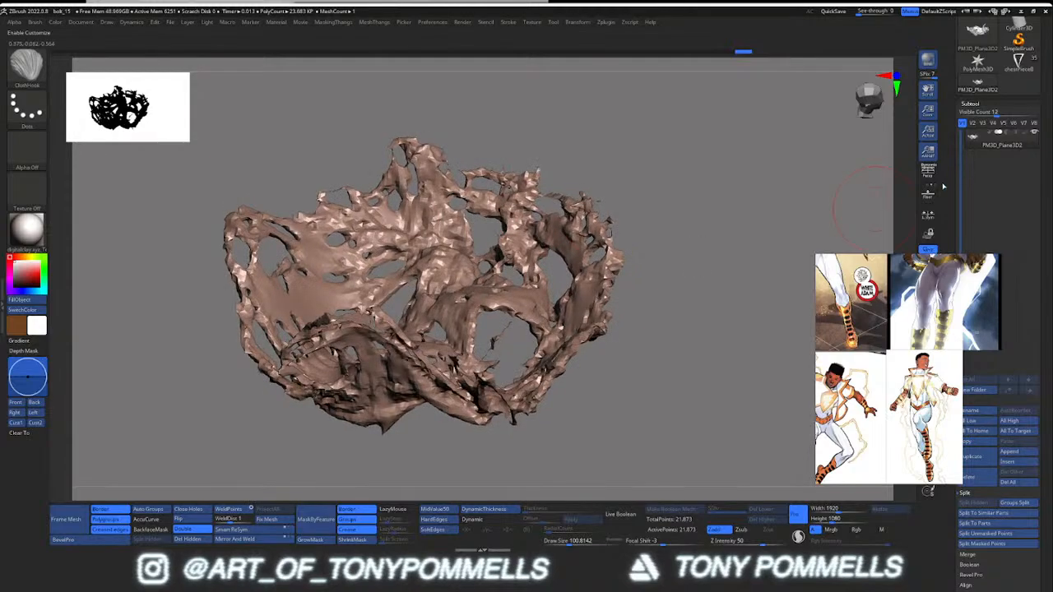
click(1016, 64)
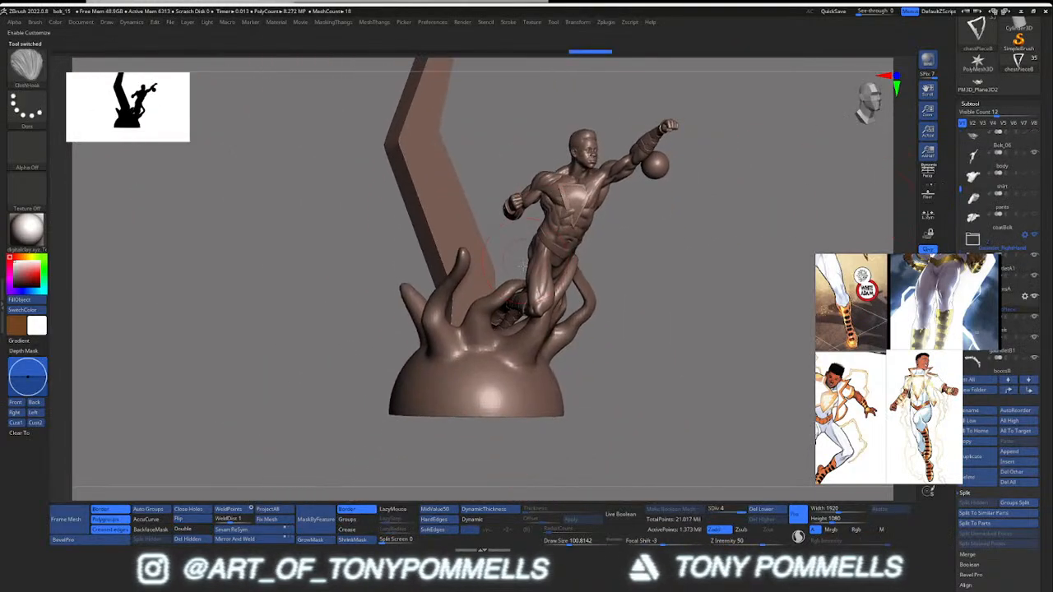
alt+right_drag(500, 332, 506, 338)
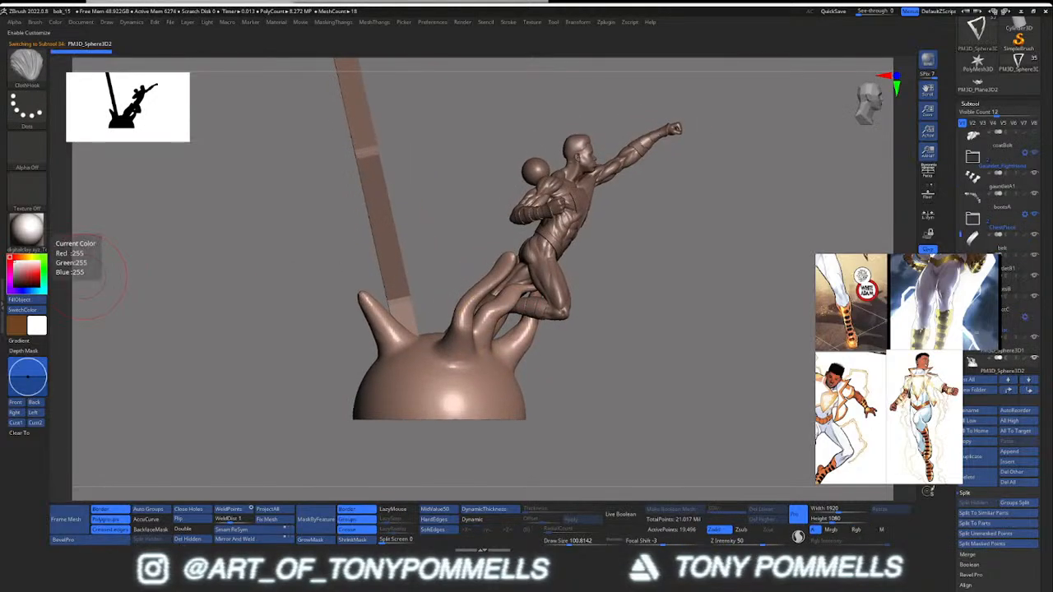
Step: Bring up the Pinterest splash reference in the browser and close that window
key(alt+Tab)
drag(129, 56, 218, 54)
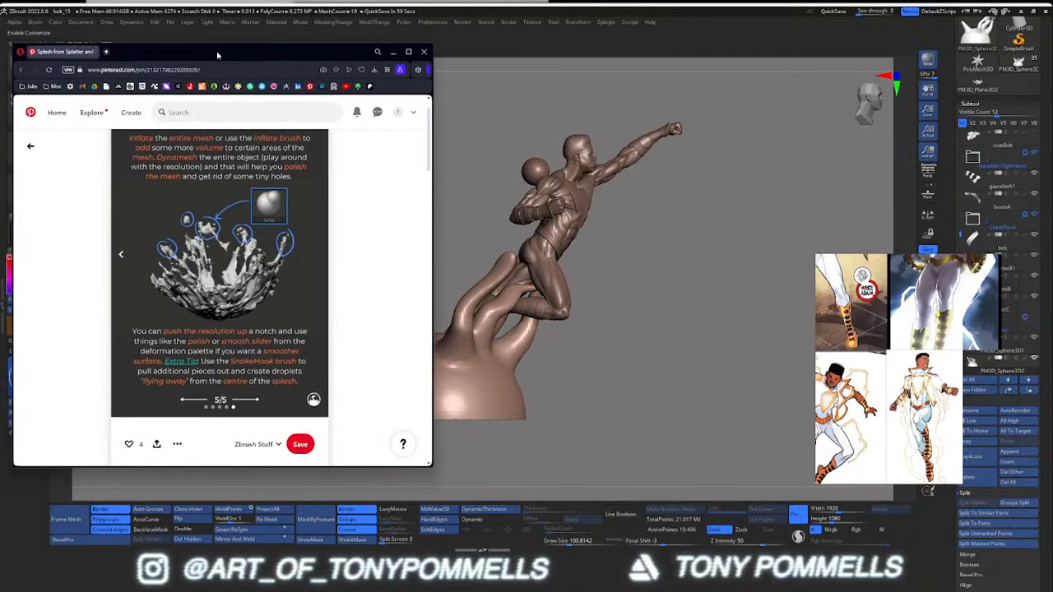
click(423, 52)
Step: Move the reference board beside the statue and make room on its empty area below the hand images
right_drag(854, 411, 166, 378)
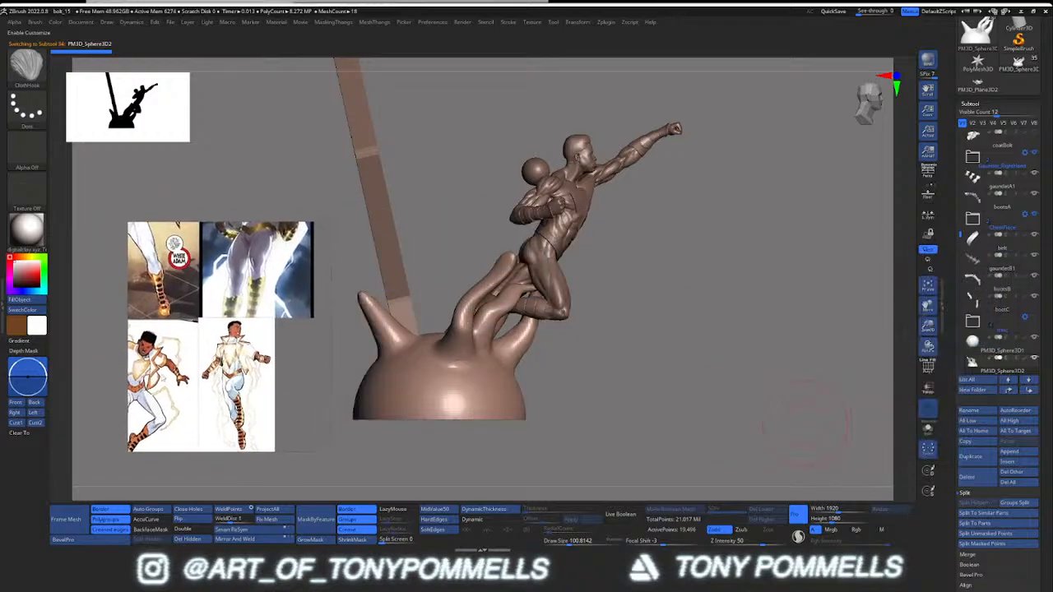
scroll(144, 323, down, 8)
middle_drag(144, 322, 266, 332)
scroll(260, 367, up, 6)
middle_drag(263, 369, 268, 326)
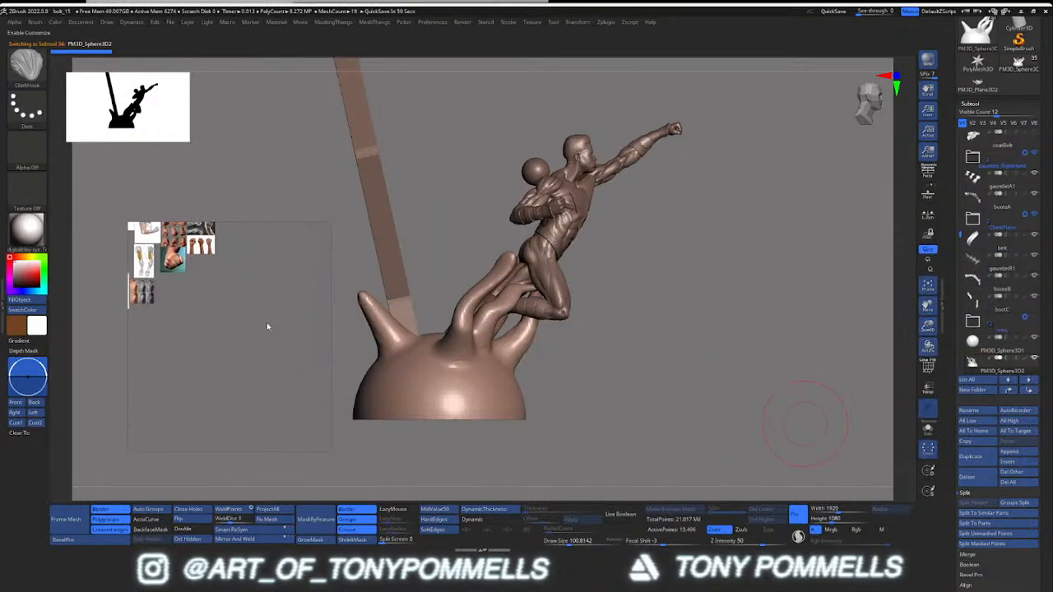
scroll(268, 327, up, 2)
right_drag(264, 333, 261, 345)
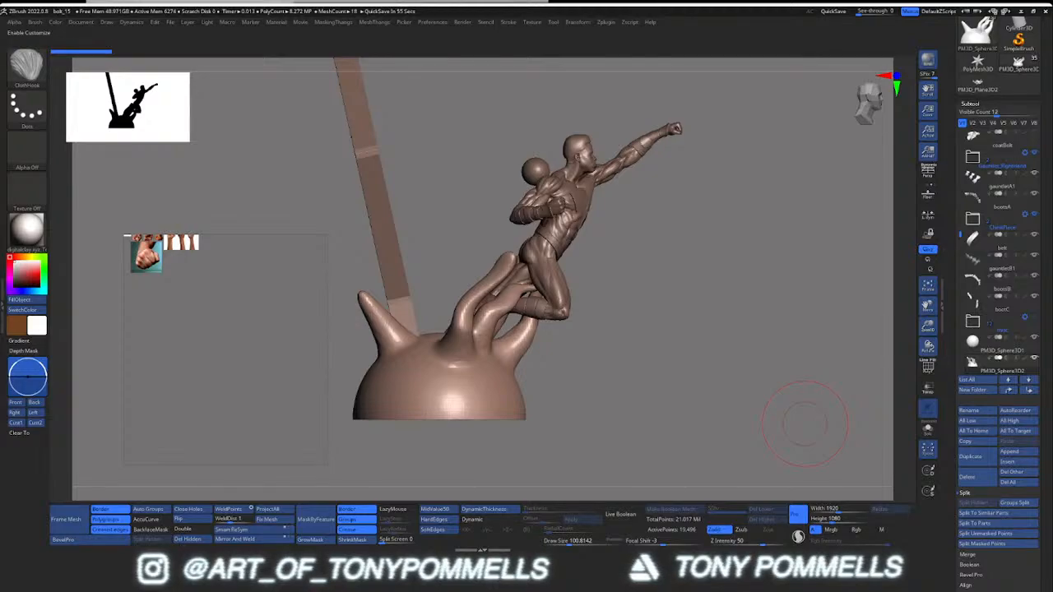
Step: Add three effect reference images side by side in the empty area of the reference board
drag(148, 317, 194, 348)
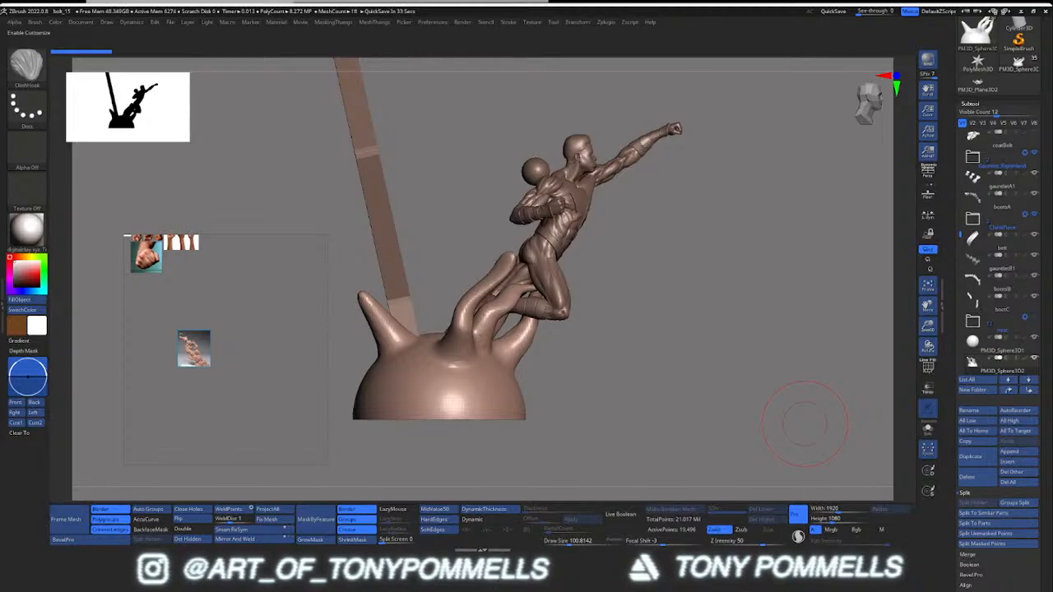
drag(213, 320, 222, 345)
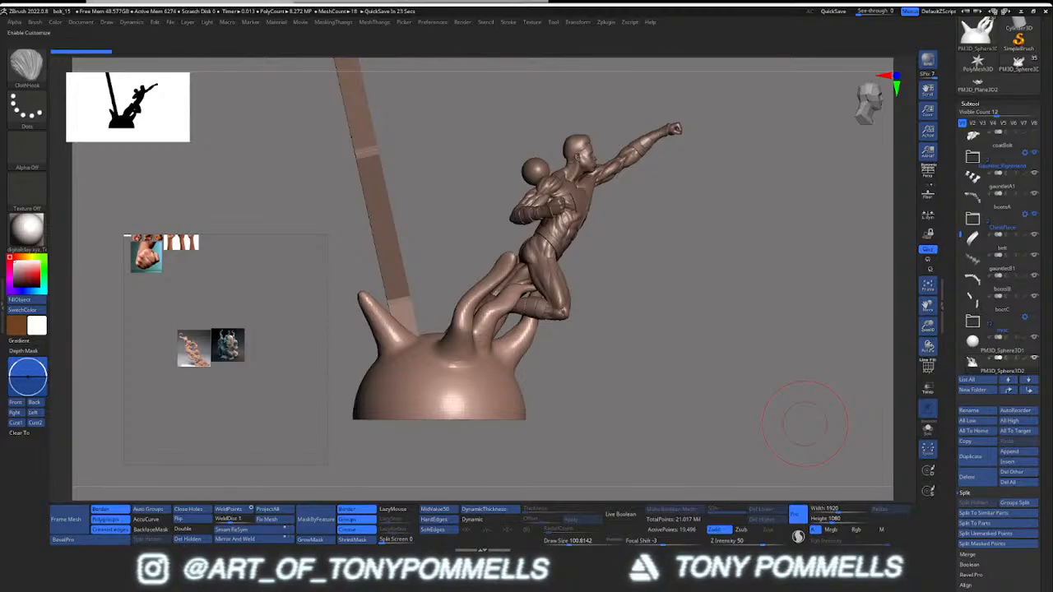
drag(197, 288, 160, 349)
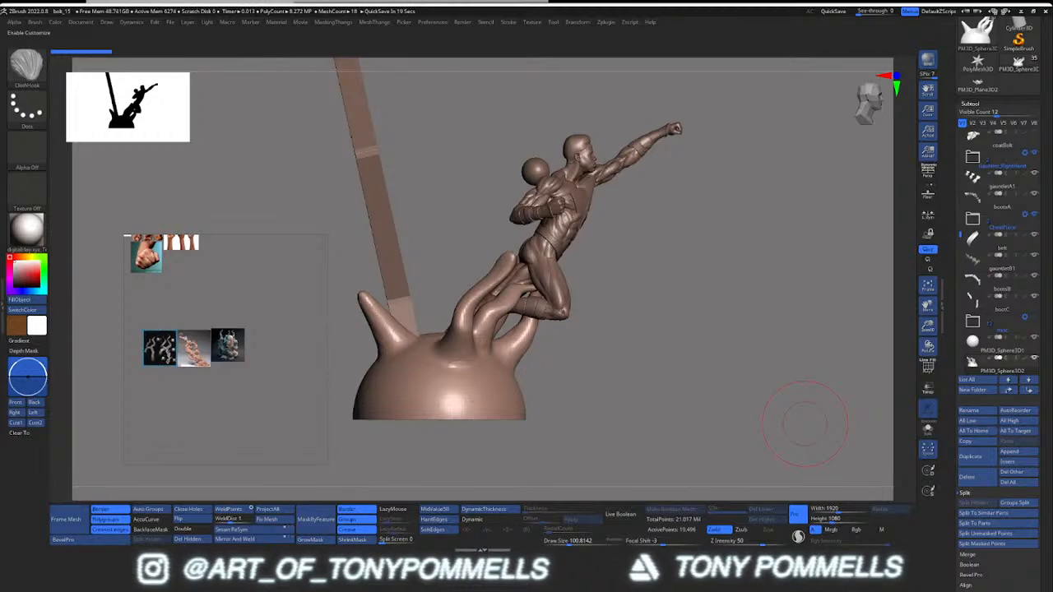
drag(132, 332, 187, 320)
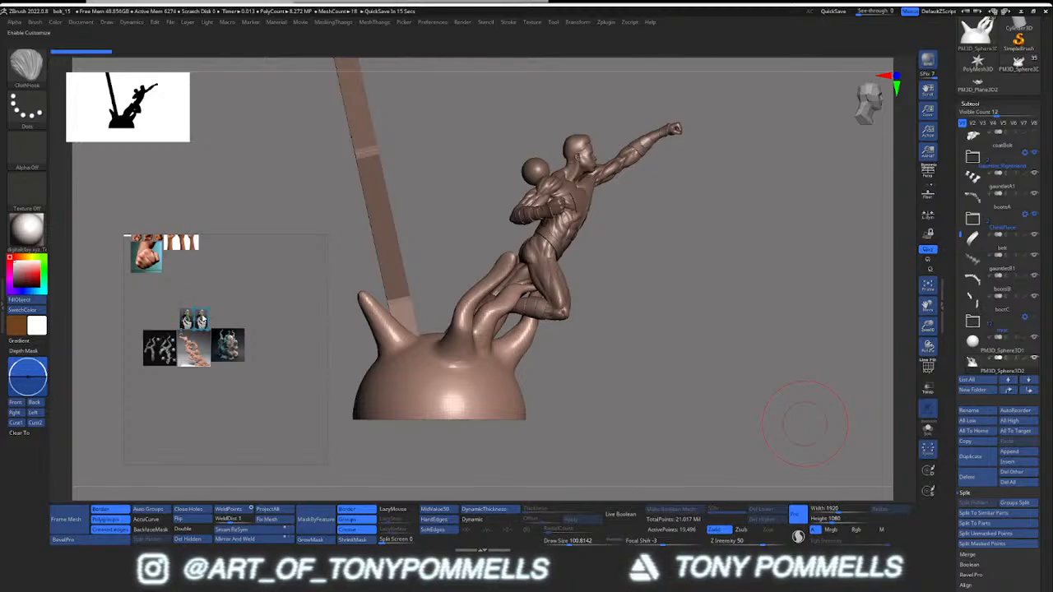
key(Delete)
scroll(189, 322, up, 5)
scroll(189, 323, down, 5)
click(188, 322)
Step: Add more reference images below the first row, including the green character on smoke, the green-based statue and the smoke clouds
drag(195, 332, 194, 392)
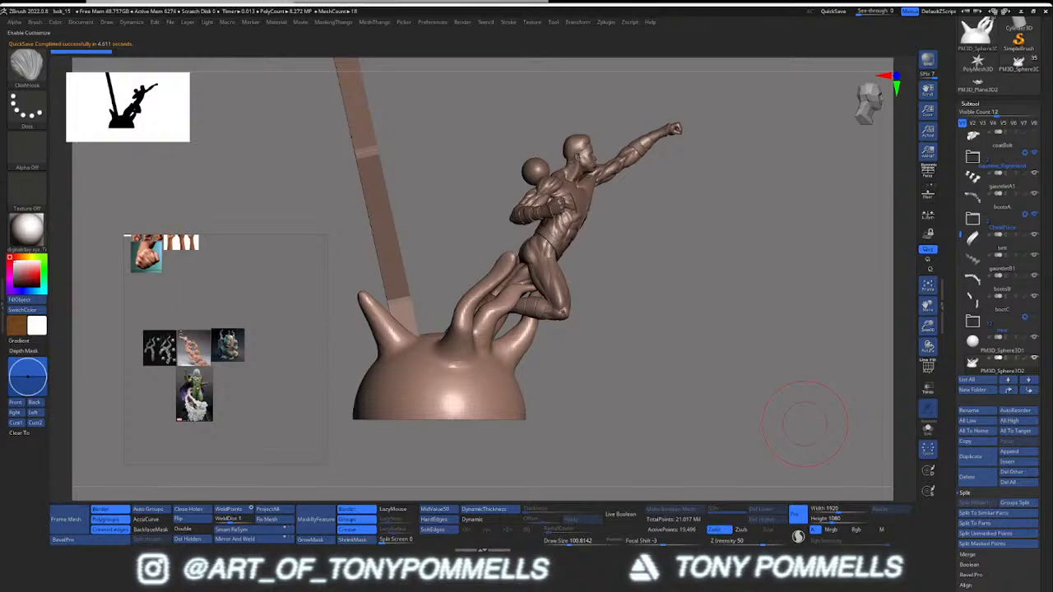
drag(120, 303, 159, 382)
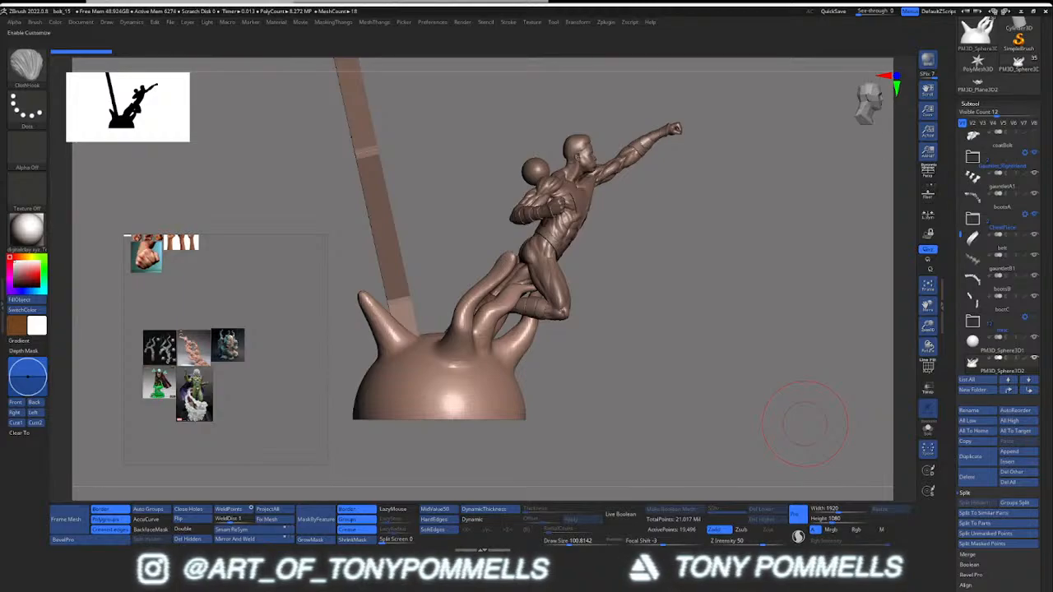
drag(232, 349, 232, 371)
drag(106, 351, 226, 390)
drag(209, 364, 230, 393)
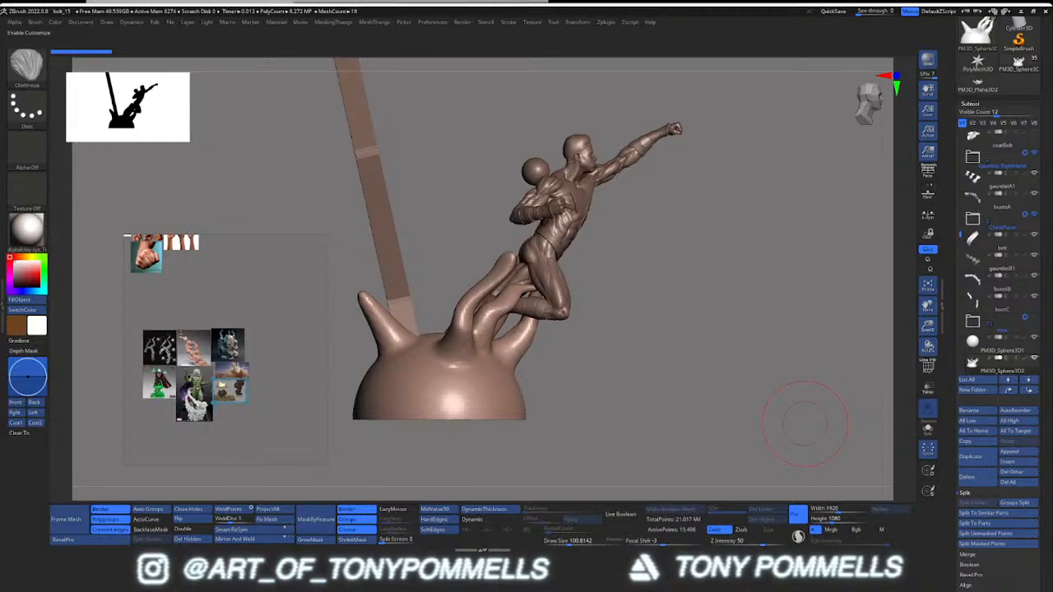
drag(175, 333, 229, 411)
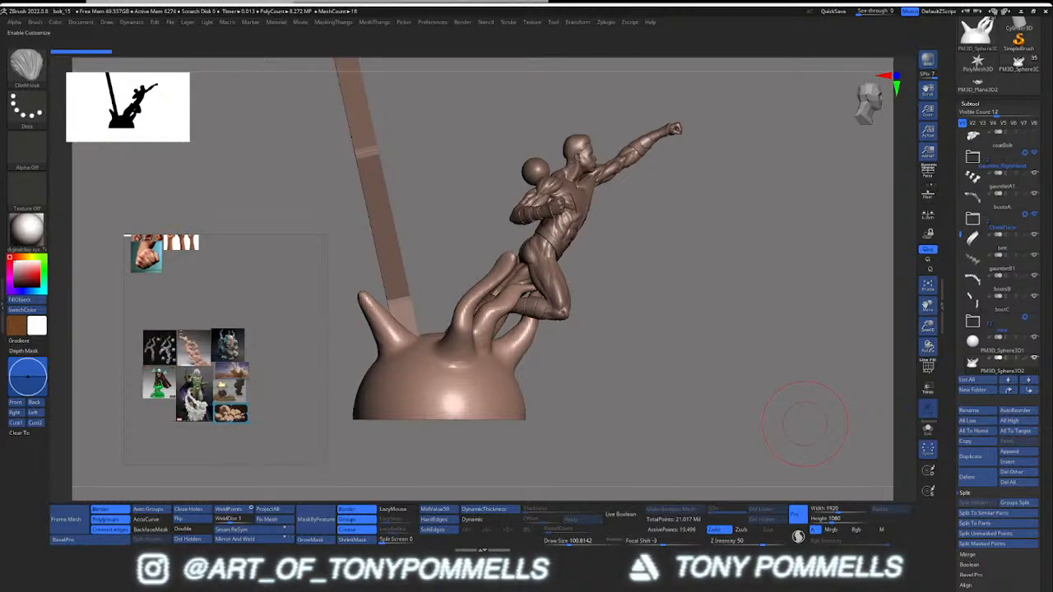
Step: Add the explosion and smoke sprite images beside the other effect references, and move the reference board clear of the statue
drag(209, 358, 263, 394)
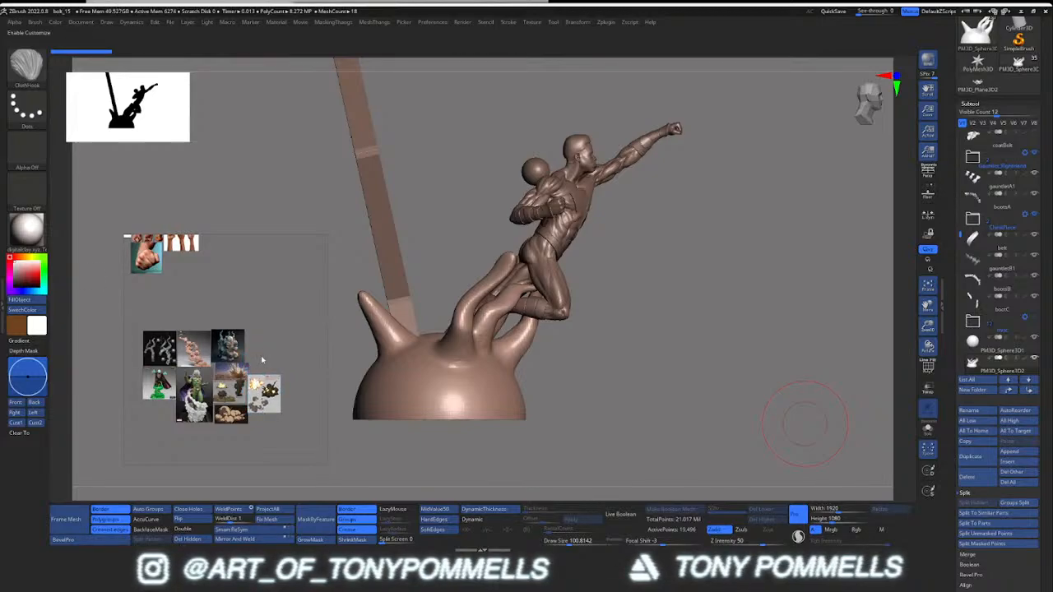
drag(235, 316, 265, 364)
click(264, 321)
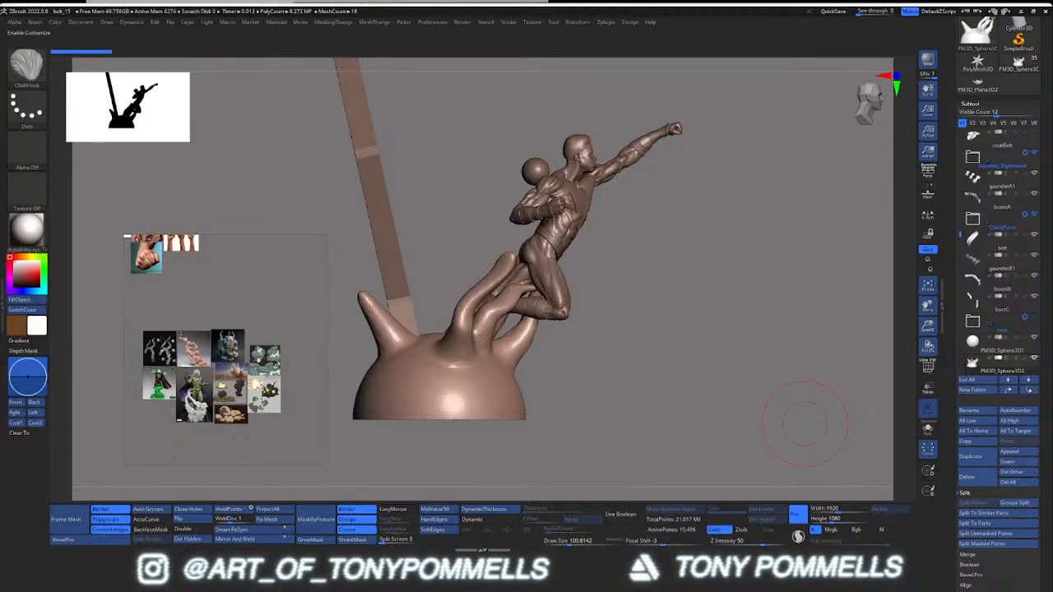
right_drag(237, 349, 215, 318)
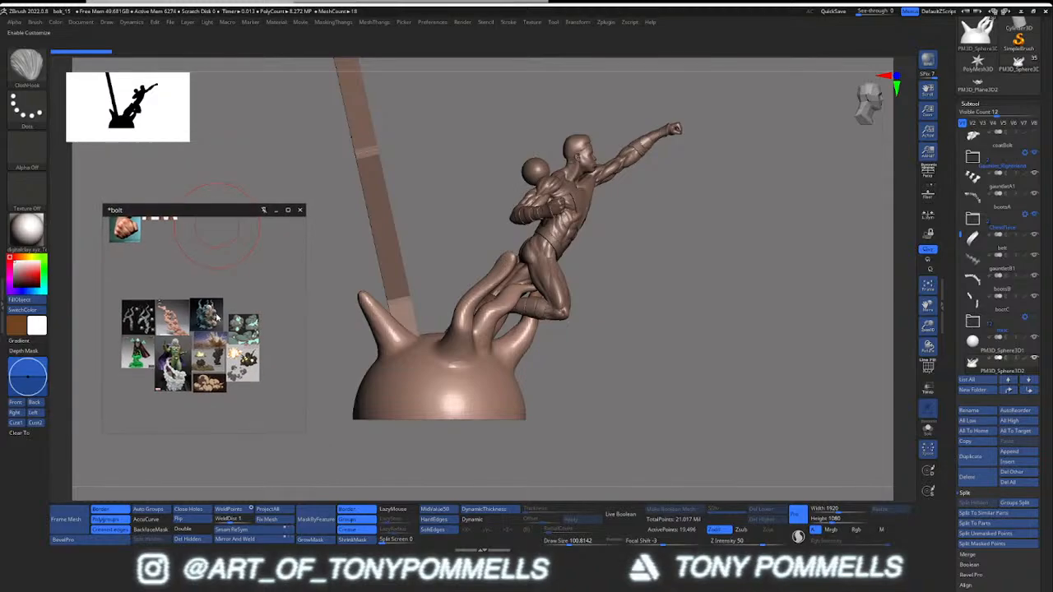
scroll(213, 328, up, 4)
scroll(215, 331, up, 4)
middle_drag(146, 331, 200, 274)
right_drag(200, 274, 159, 316)
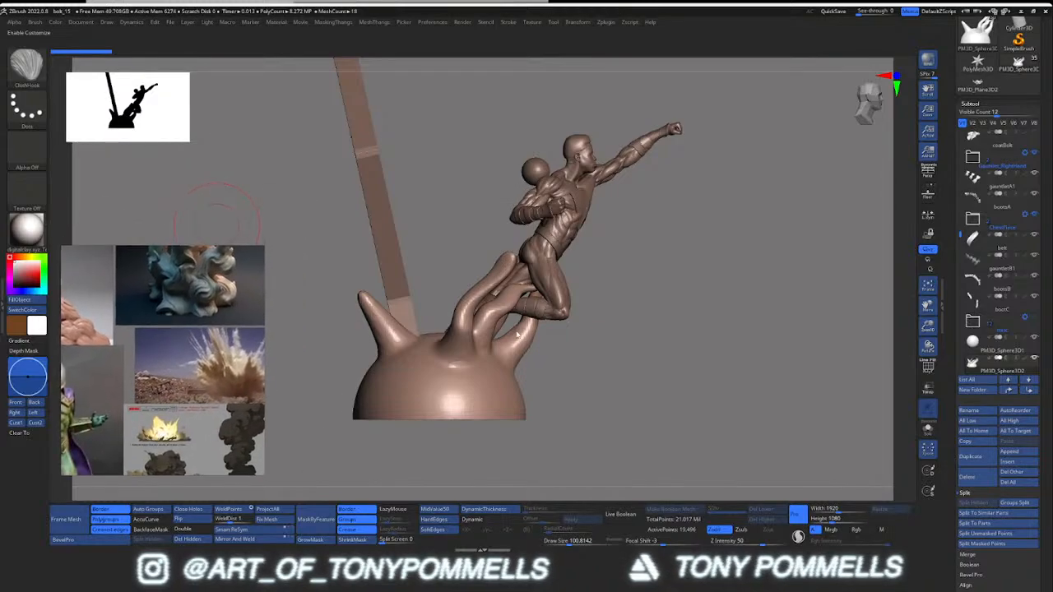
Step: Reduce the brush draw size to about 31
mouse_move(539, 337)
right_down()
mouse_move(568, 362)
mouse_move(539, 337)
mouse_move(493, 333)
mouse_move(539, 328)
mouse_move(517, 327)
right_up()
key(s)
key(s)
drag(517, 327, 507, 328)
mouse_move(507, 328)
right_down()
mouse_move(550, 329)
mouse_move(529, 322)
right_up()
key(shift+f)
key(shift+f)
Step: Insert a ZSphere as a new subtool and scale it down to a small ball between the figure and the lightning bolt
mouse_move(497, 296)
alt+right_down()
mouse_move(498, 239)
mouse_move(625, 271)
mouse_move(645, 222)
mouse_move(553, 310)
mouse_move(865, 281)
alt+right_up()
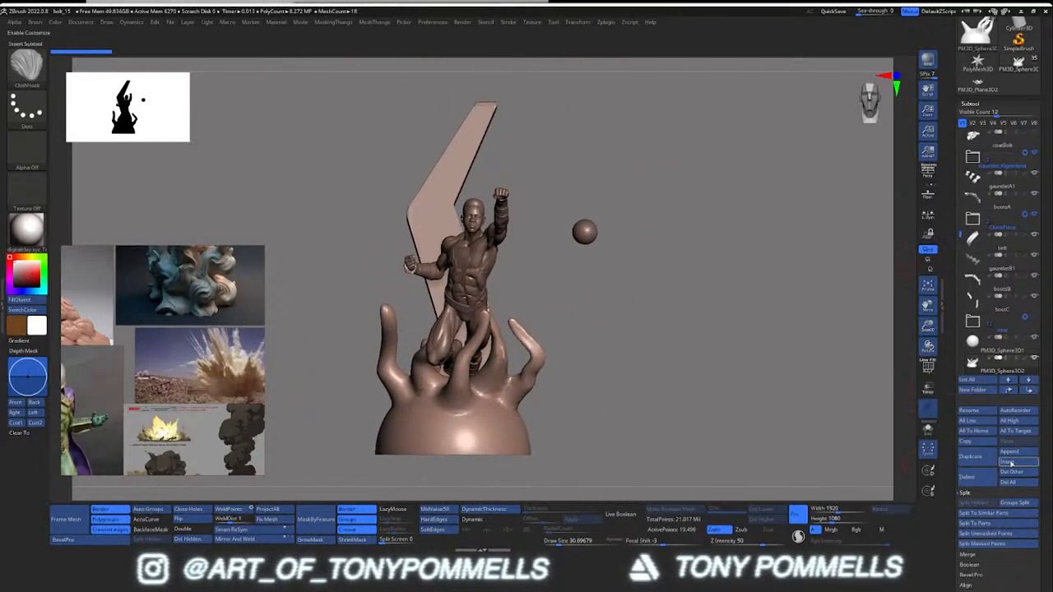
click(1010, 463)
click(928, 472)
mouse_move(564, 371)
right_down()
mouse_move(521, 364)
mouse_move(560, 368)
mouse_move(442, 228)
right_up()
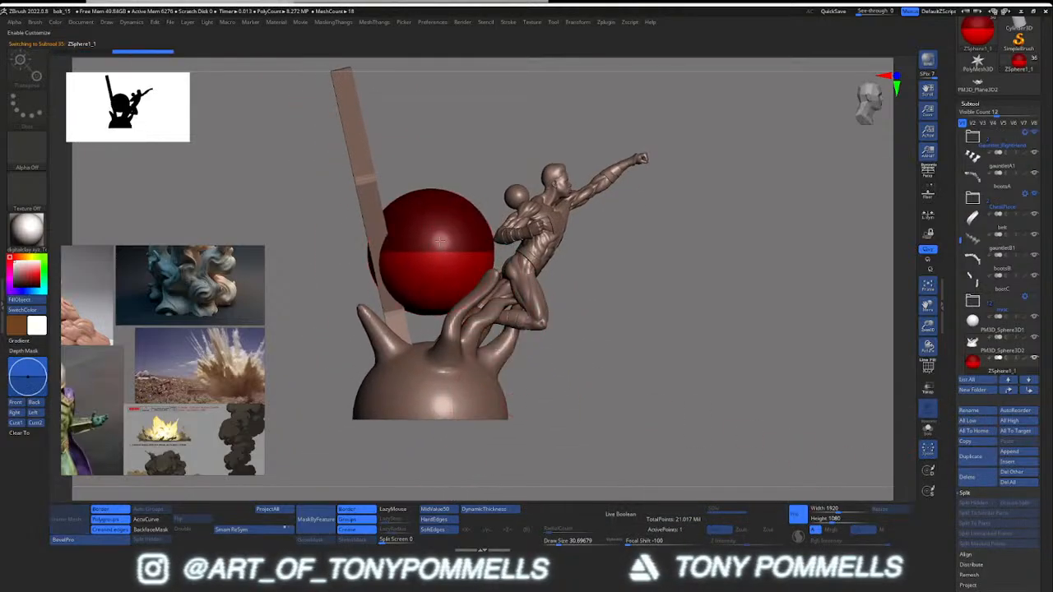
drag(446, 220, 612, 2)
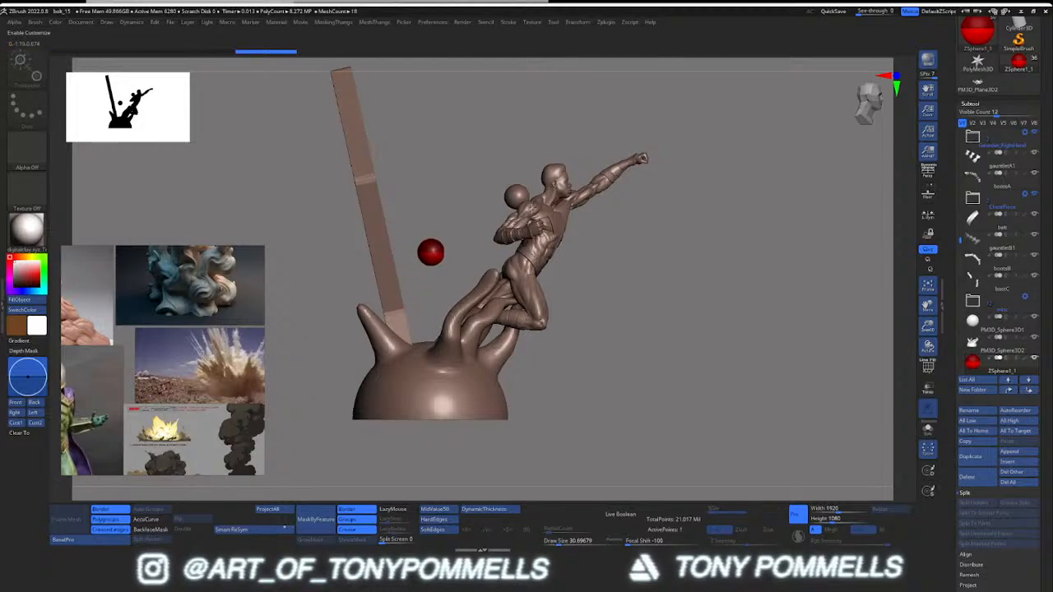
Step: Enlarge the ZSphere and move it down onto the splash base between the tendrils
right_drag(633, 141, 465, 291)
right_drag(609, 279, 463, 269)
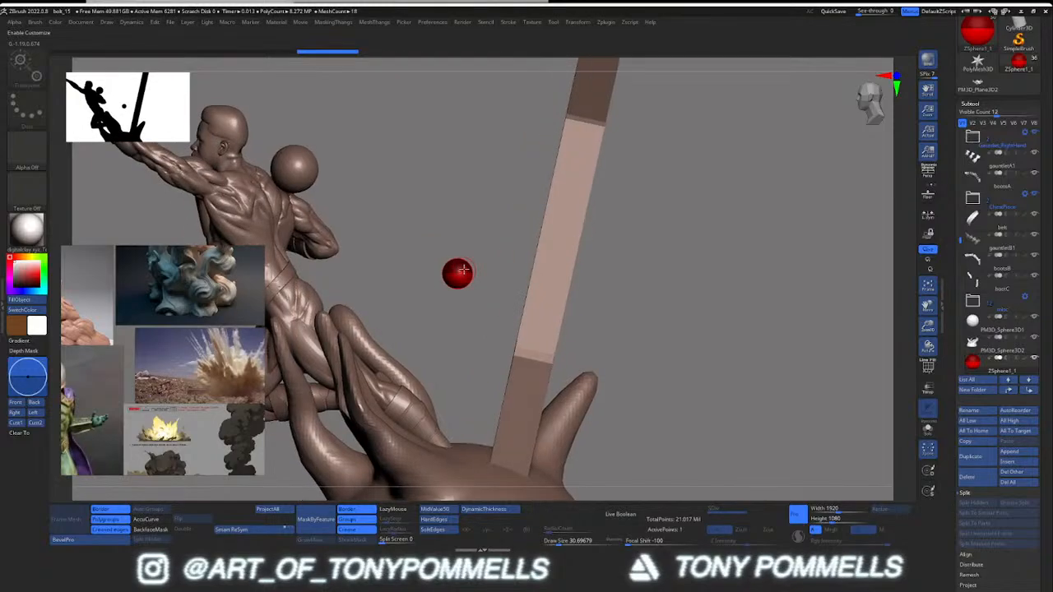
drag(440, 339, 448, 476)
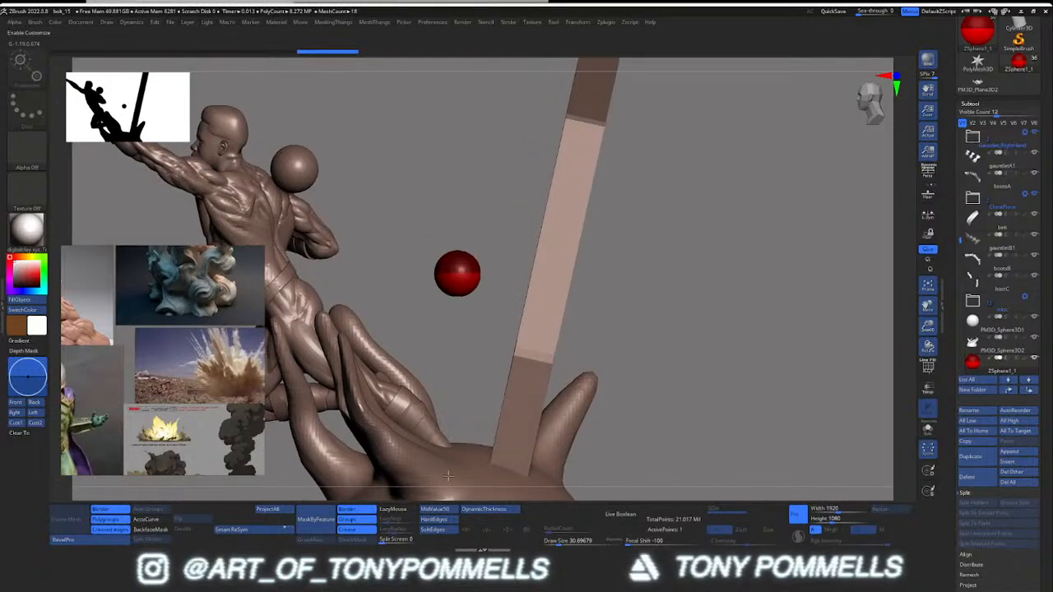
drag(448, 305, 413, 474)
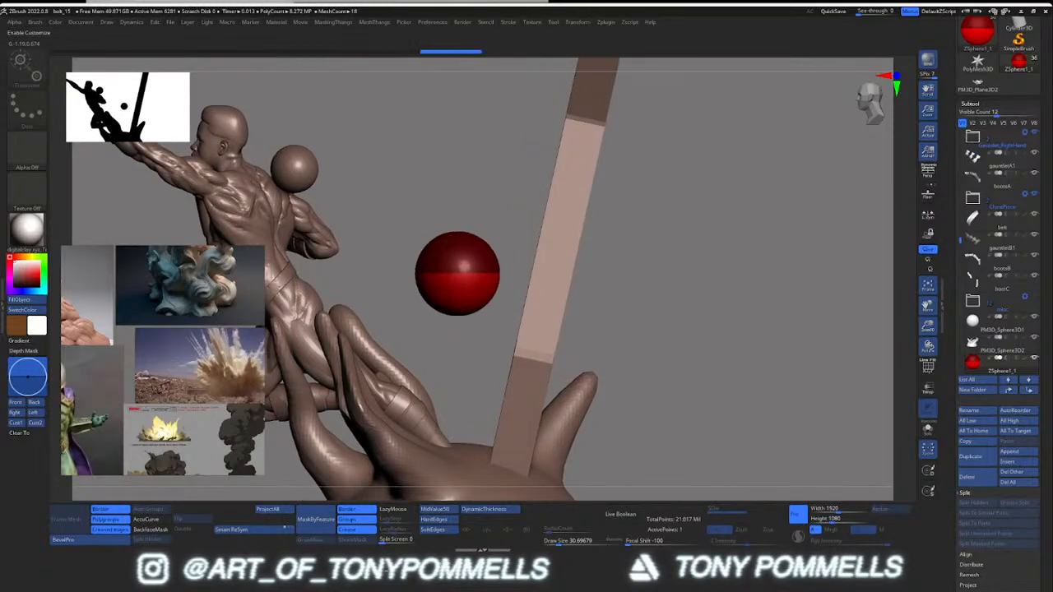
ctrl+right_drag(466, 353, 475, 267)
mouse_move(462, 228)
mouse_down()
mouse_move(418, 314)
mouse_move(420, 416)
mouse_up()
drag(466, 239, 468, 369)
Step: Hide the splash base subtool and make the ZSphere the active subtool again
alt+click(472, 416)
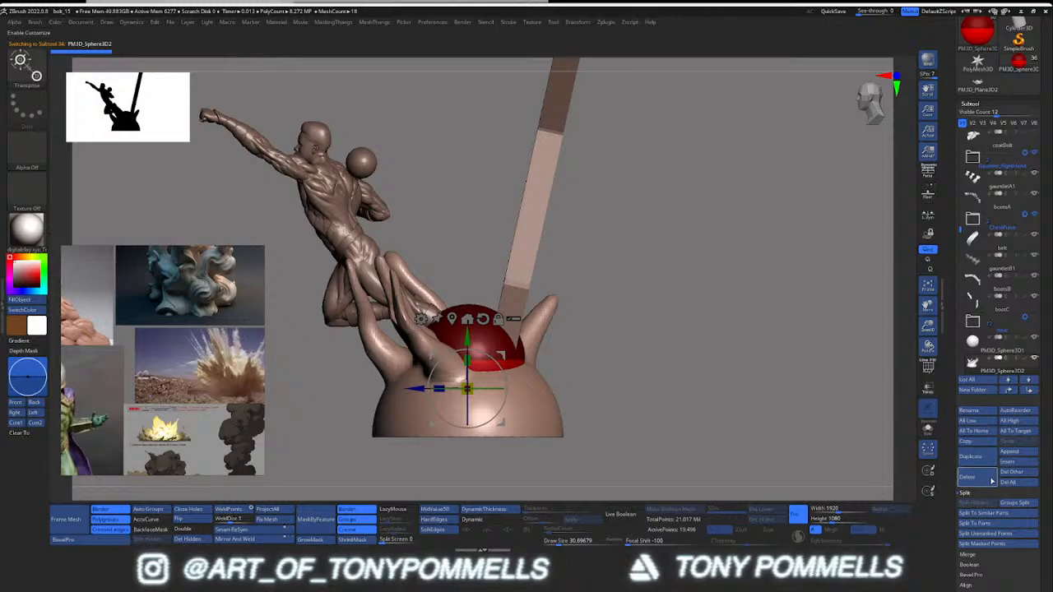
click(1034, 360)
click(991, 344)
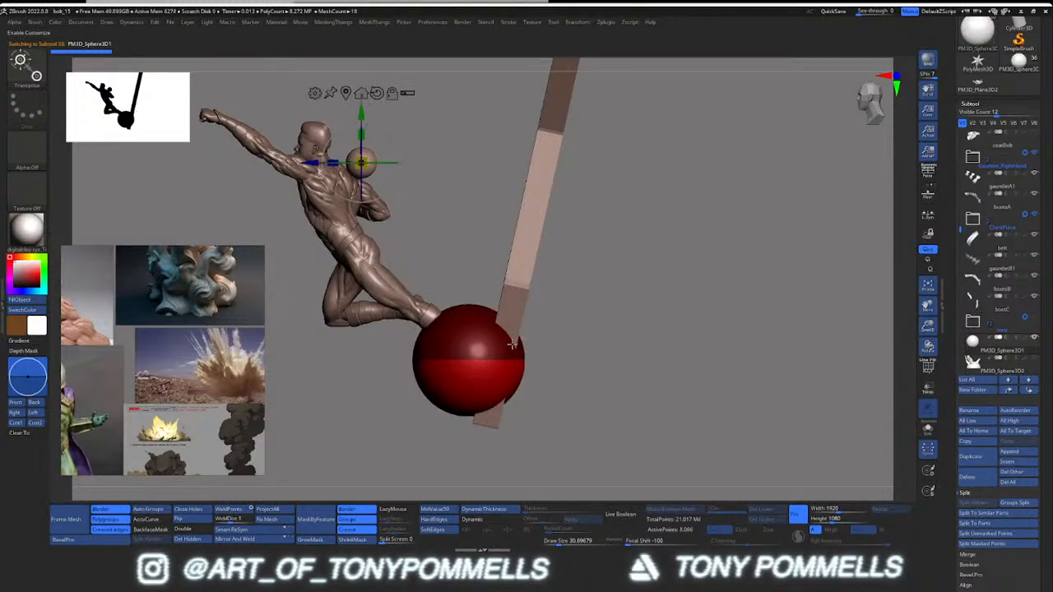
drag(520, 356, 419, 347)
alt+click(382, 349)
alt+right_drag(298, 345, 445, 339)
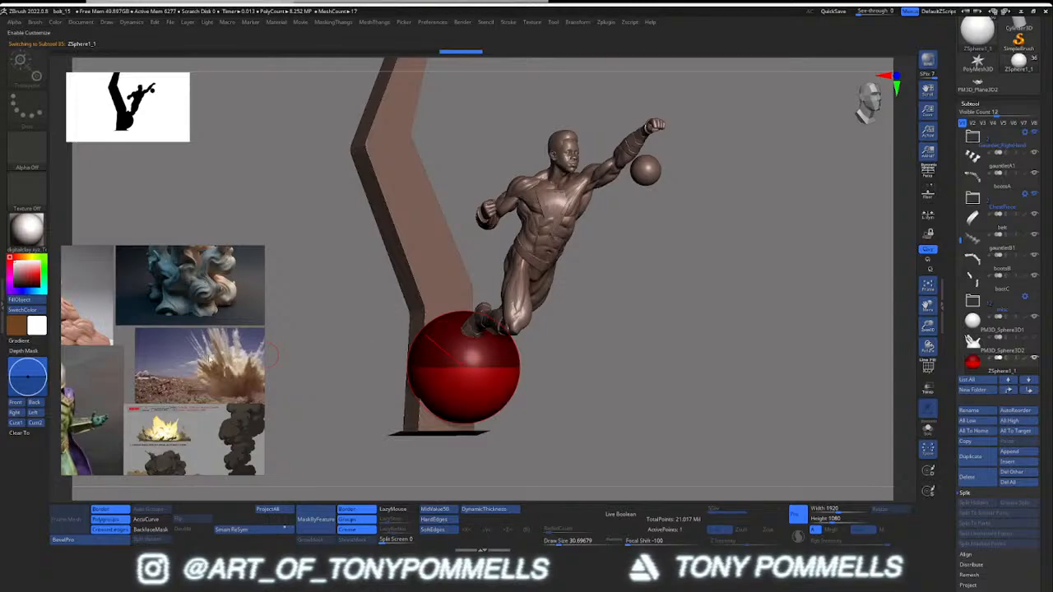
scroll(179, 338, down, 5)
scroll(165, 386, up, 2)
right_drag(535, 366, 495, 346)
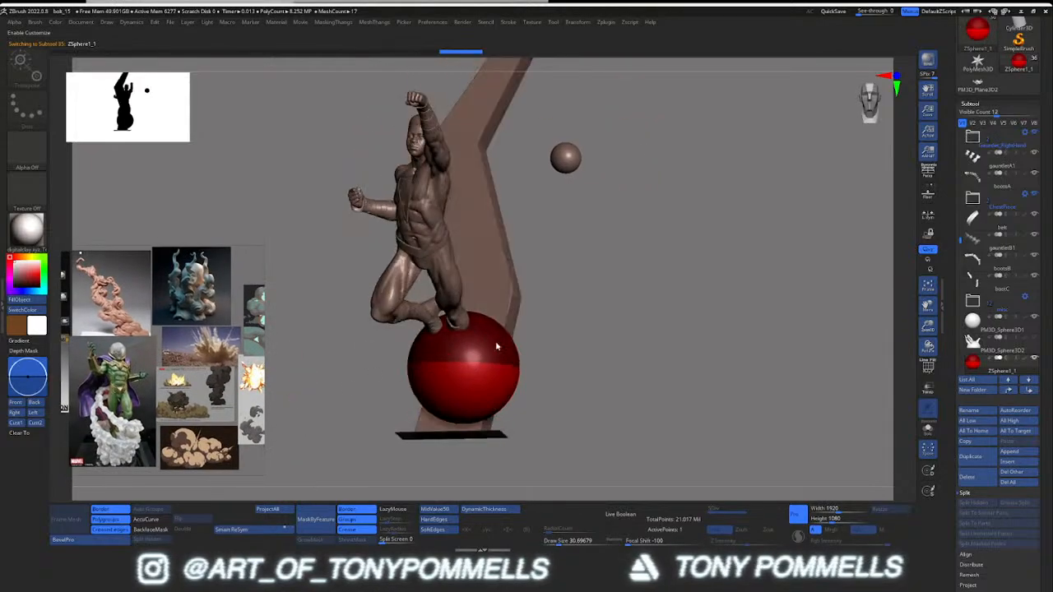
Step: Duplicate the small floating sphere, move the copy under the figure's feet and enlarge it into a large base ball
click(981, 330)
key(ctrl+shift+d)
right_drag(570, 265, 599, 238)
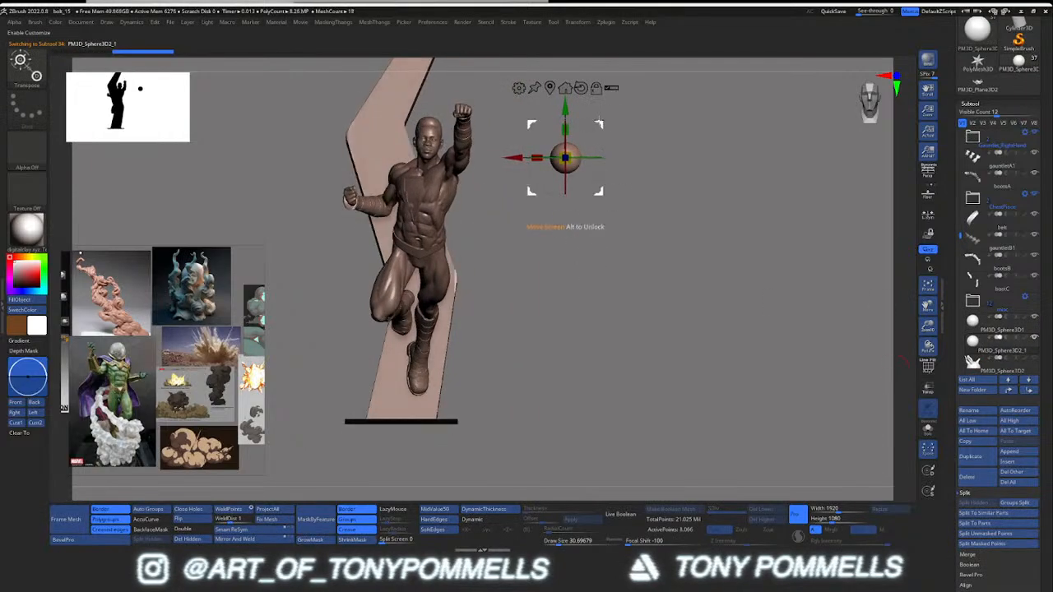
drag(599, 121, 447, 311)
drag(412, 347, 468, 322)
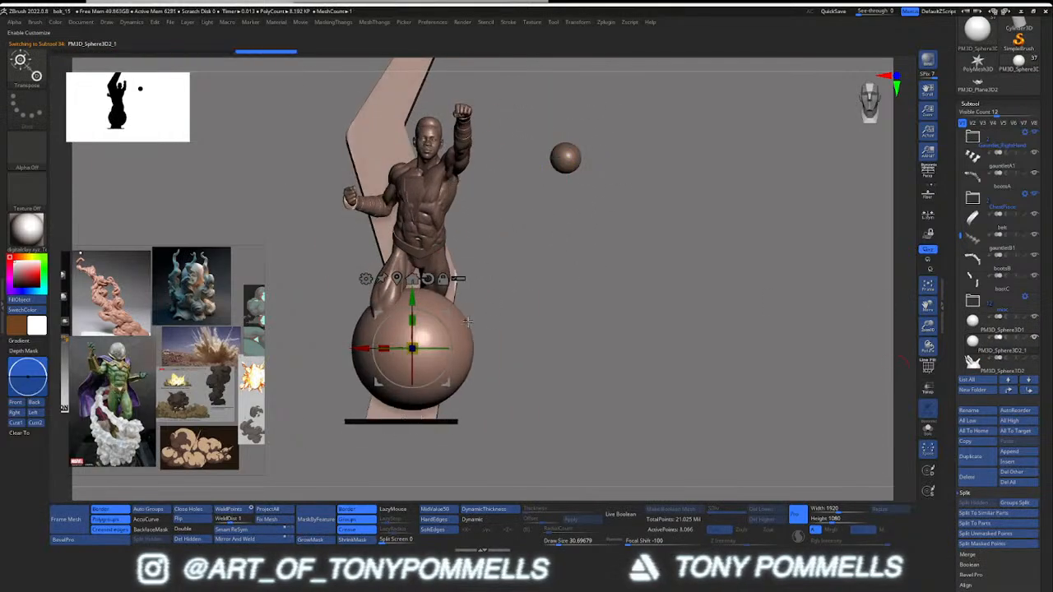
Step: Reposition the large base sphere from the side so the rear foot meets its surface, and scale it up slightly
right_drag(467, 321, 526, 319)
drag(527, 319, 395, 321)
alt+right_drag(395, 321, 552, 309)
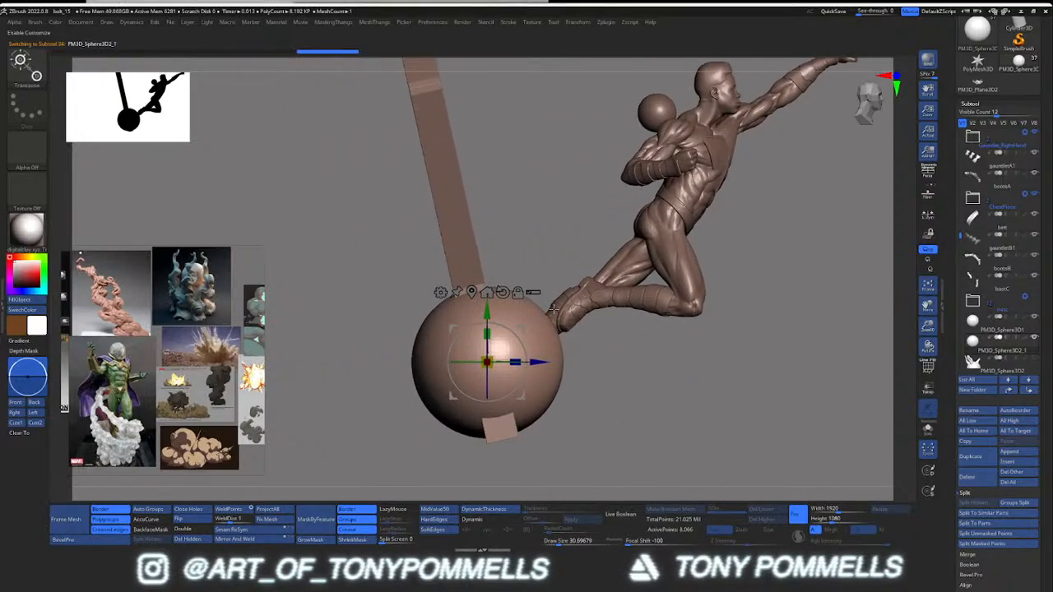
drag(521, 324, 523, 359)
ctrl+right_drag(523, 359, 478, 421)
drag(551, 356, 542, 375)
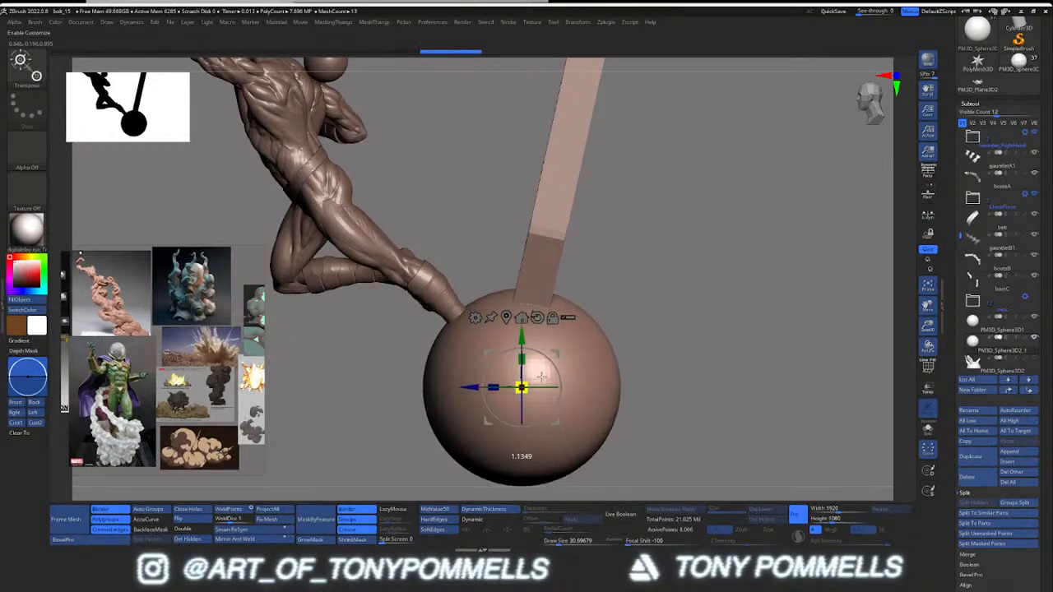
Step: Duplicate the large base sphere, move the copy up beside it and shrink it into a smaller puff
right_drag(543, 375, 571, 371)
key(ctrl+shift+d)
drag(472, 354, 583, 251)
shift+right_drag(583, 251, 650, 255)
drag(530, 253, 476, 266)
right_drag(500, 272, 511, 297)
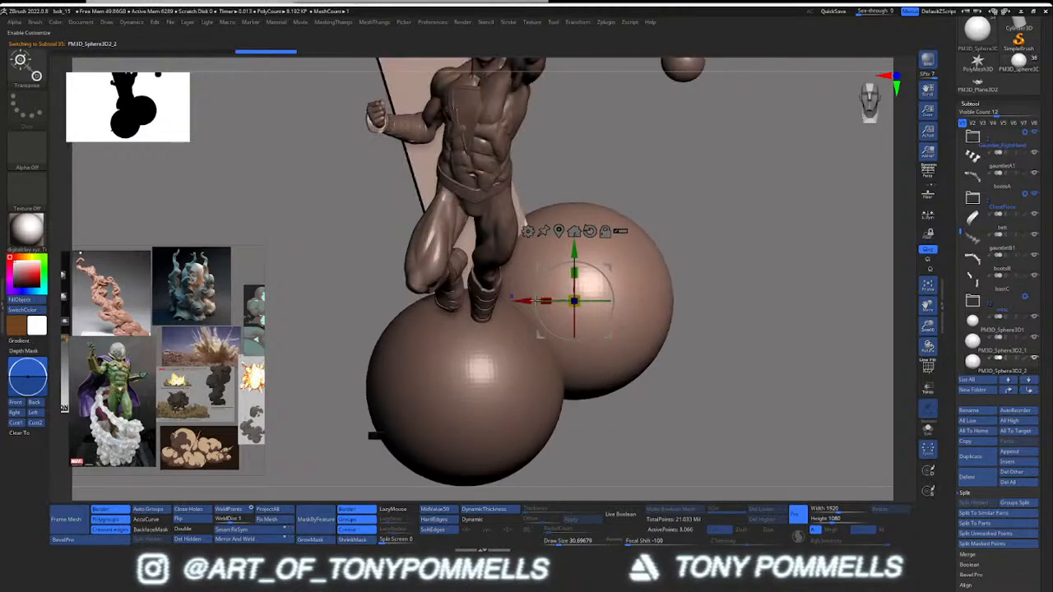
drag(573, 302, 563, 307)
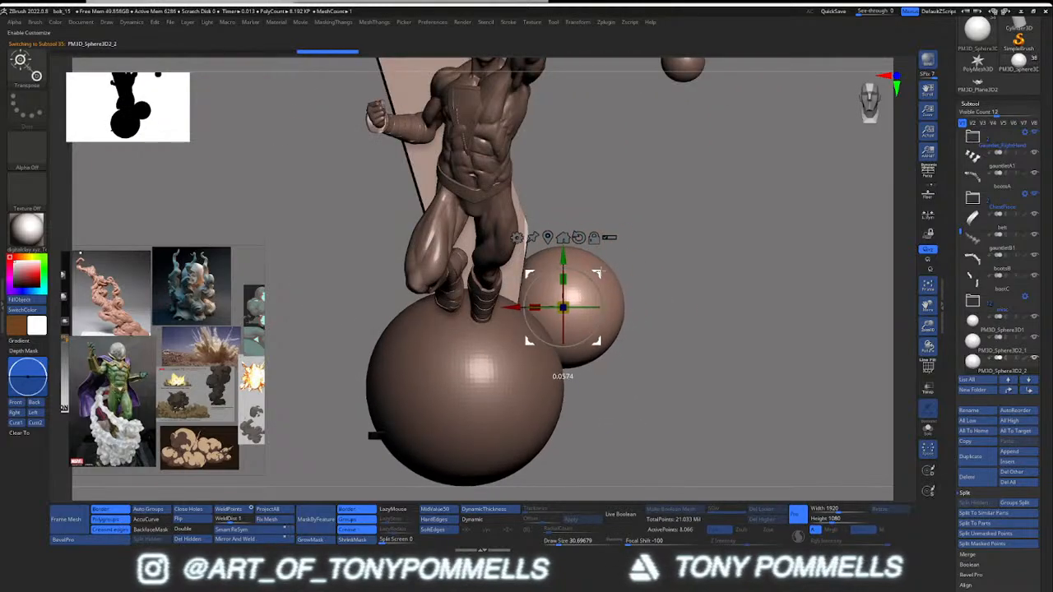
Step: Position the smaller sphere against the upper rear of the large sphere, next to the lightning bolt
right_drag(598, 276, 605, 281)
drag(630, 301, 592, 309)
ctrl+right_drag(595, 316, 620, 377)
drag(658, 270, 658, 279)
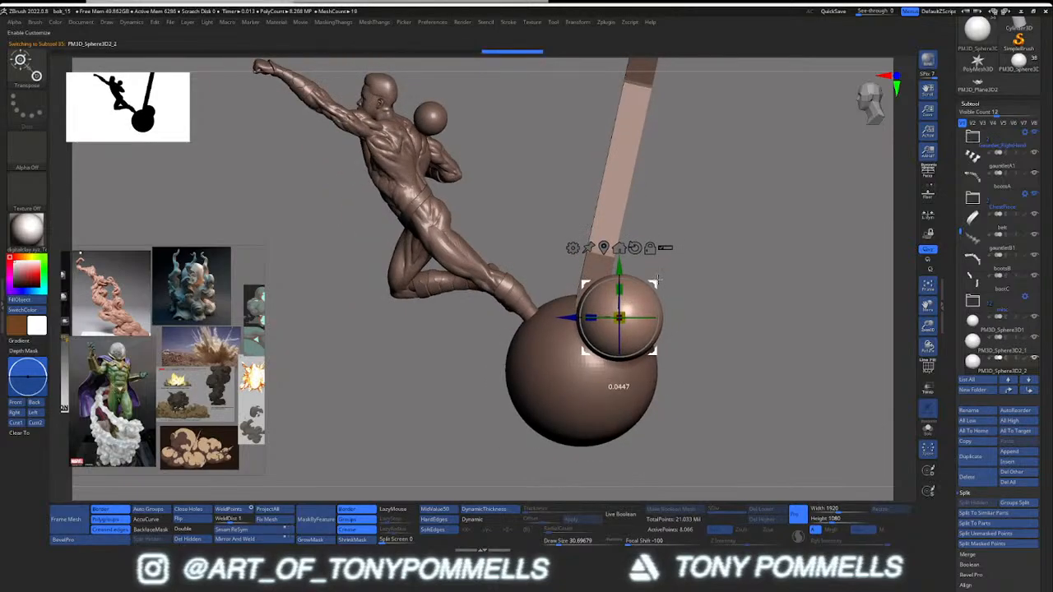
mouse_move(658, 280)
right_down()
mouse_move(690, 281)
mouse_move(655, 283)
right_up()
Step: Duplicate the smaller sphere twice and place the copies on the front of the large sphere, one on each side of the feet
ctrl+drag(653, 284, 604, 298)
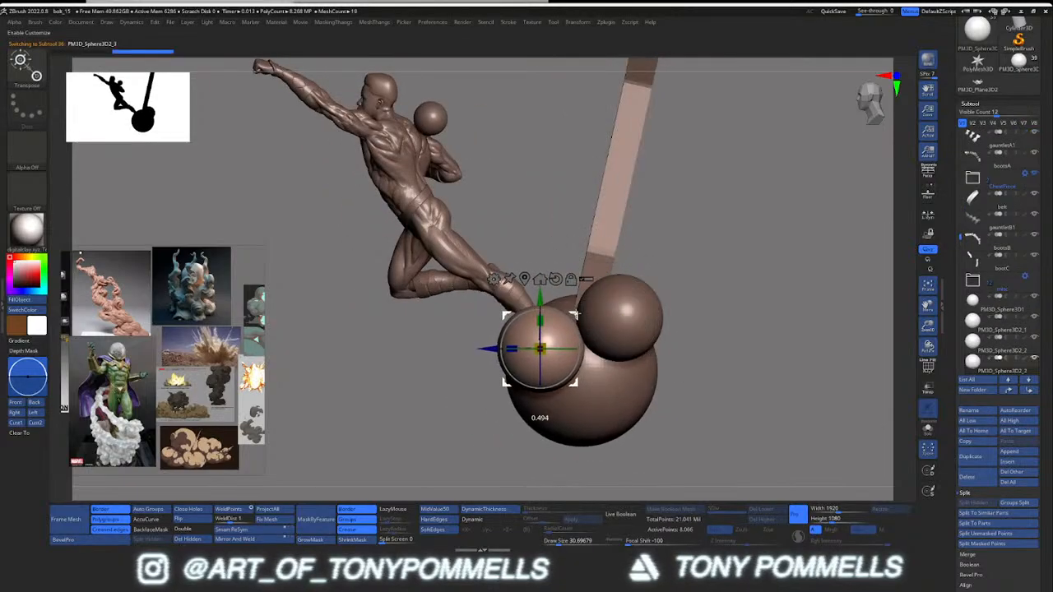
right_drag(576, 314, 594, 312)
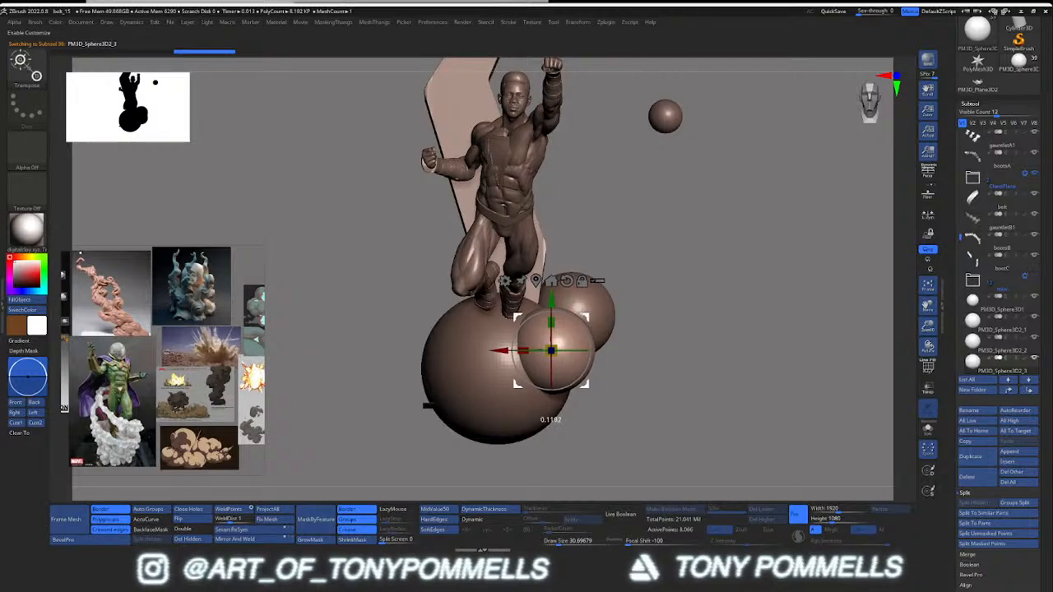
ctrl+drag(590, 318, 460, 301)
right_drag(461, 301, 467, 338)
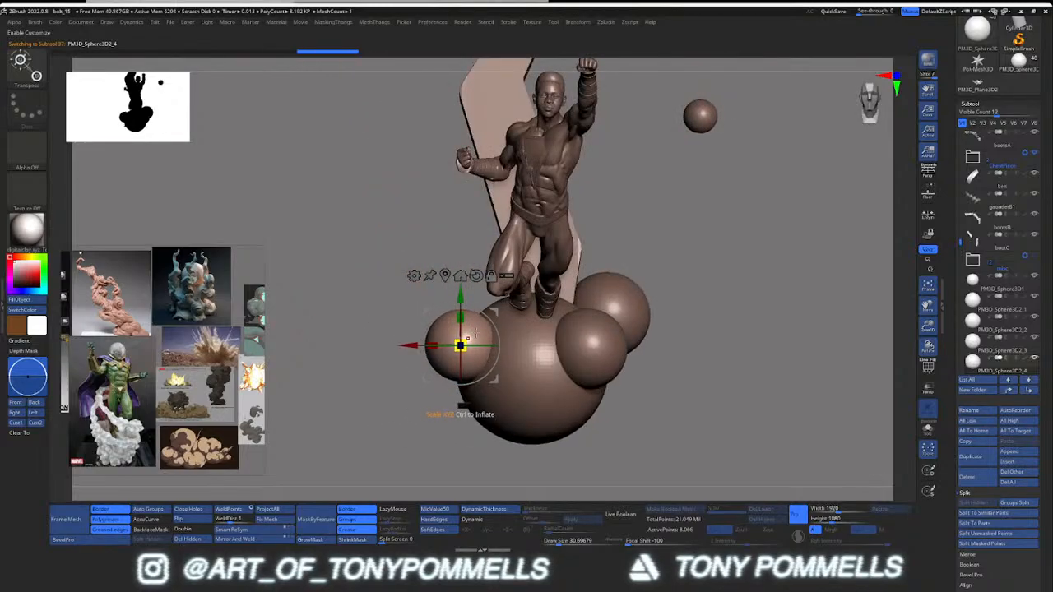
Step: Duplicate the front sphere beneath the bent leg and place the copy higher up, behind the figure's feet
ctrl+drag(501, 315, 539, 289)
right_drag(540, 290, 553, 297)
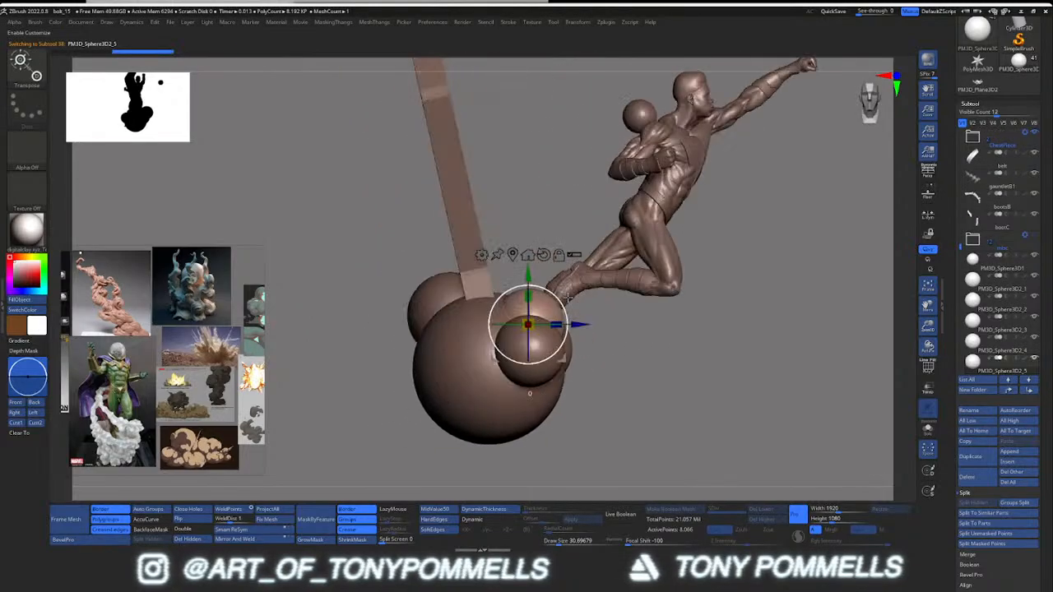
drag(533, 271, 527, 270)
right_drag(528, 270, 494, 288)
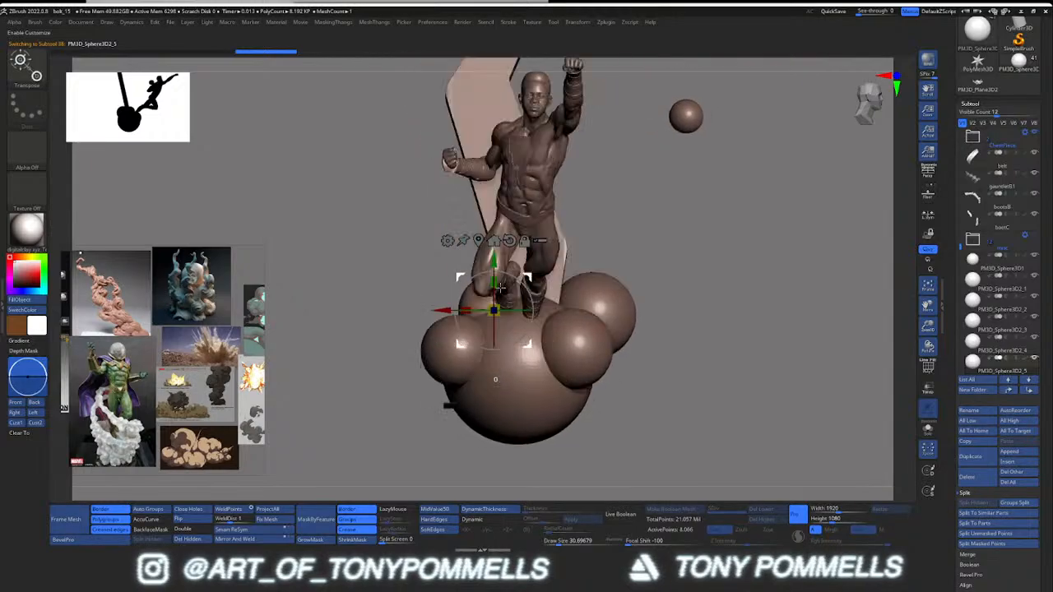
Step: Add two more sphere copies, one directly behind the feet and one on the flank below the bent leg
ctrl+drag(528, 279, 569, 271)
mouse_move(575, 276)
right_down()
mouse_move(546, 301)
mouse_move(583, 293)
right_up()
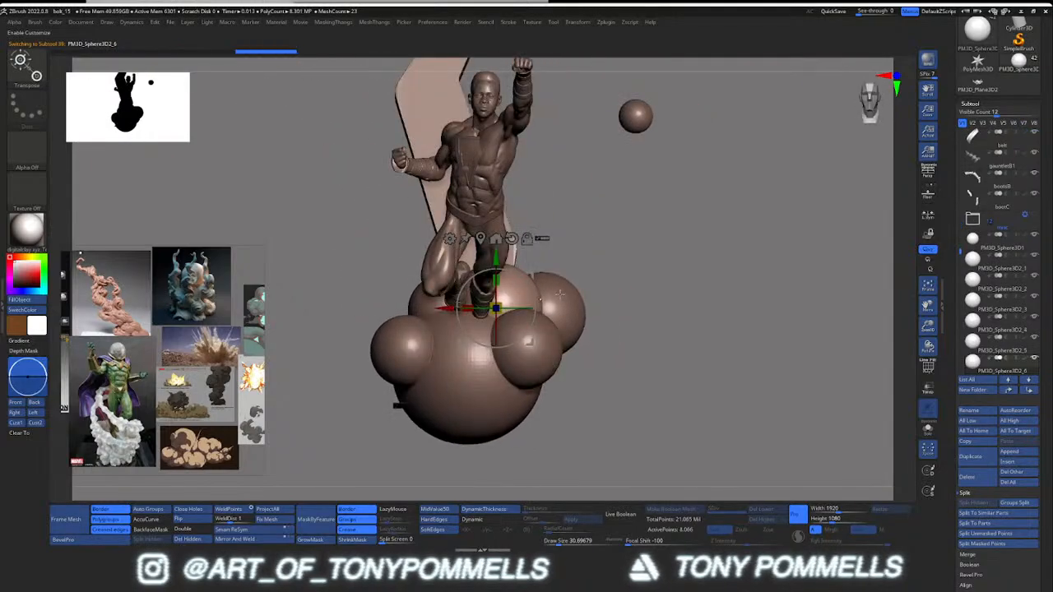
ctrl+drag(530, 282, 429, 291)
right_drag(430, 291, 538, 321)
Step: Duplicate the flank sphere and fit the copy at the rear of the cluster, at the foot of the lightning bolt
ctrl+drag(539, 321, 543, 319)
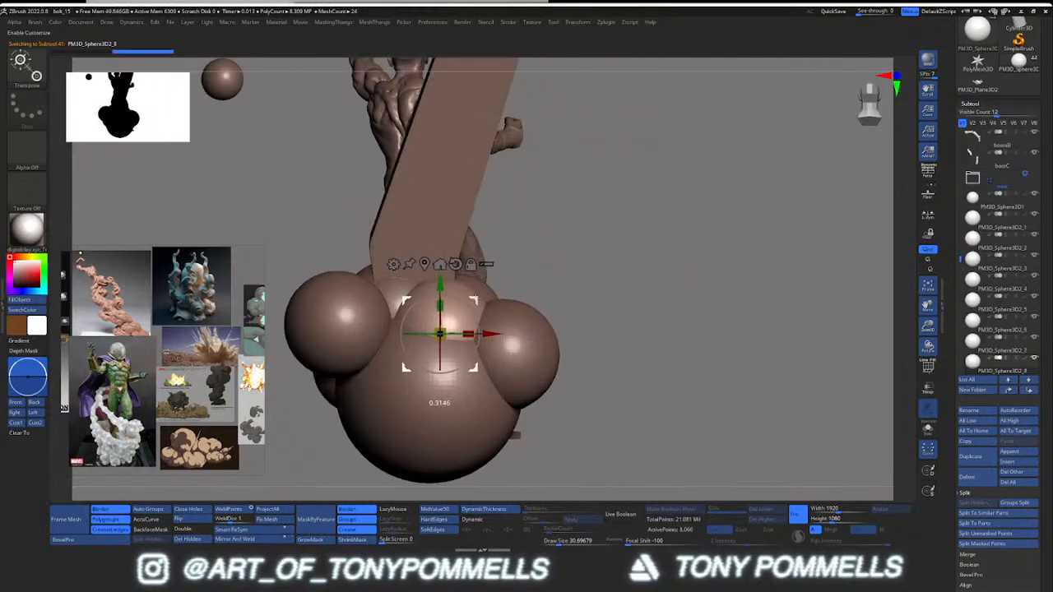
right_drag(473, 299, 539, 316)
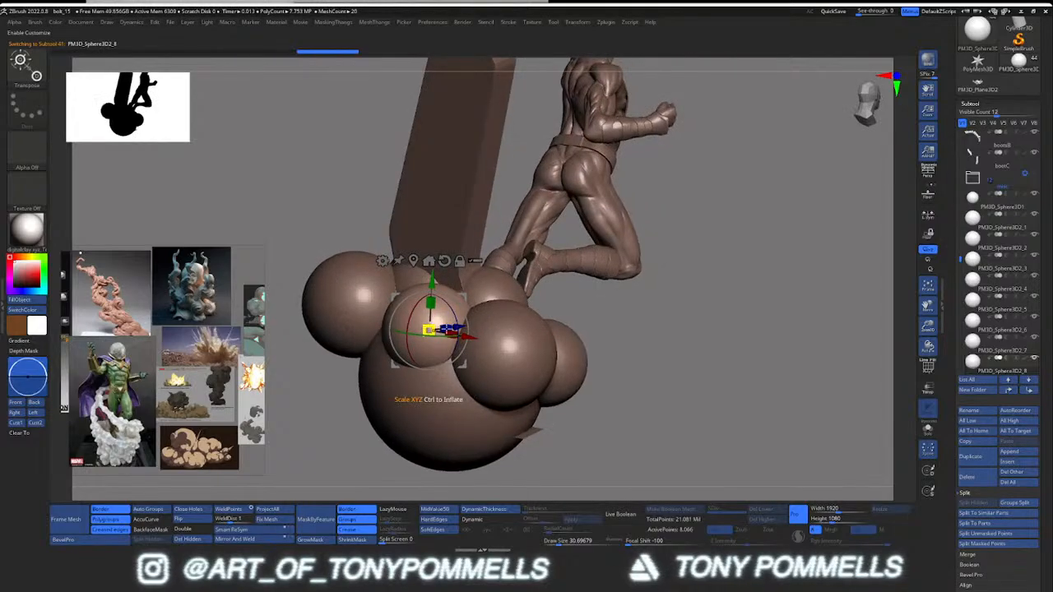
right_drag(447, 329, 429, 309)
drag(466, 301, 472, 298)
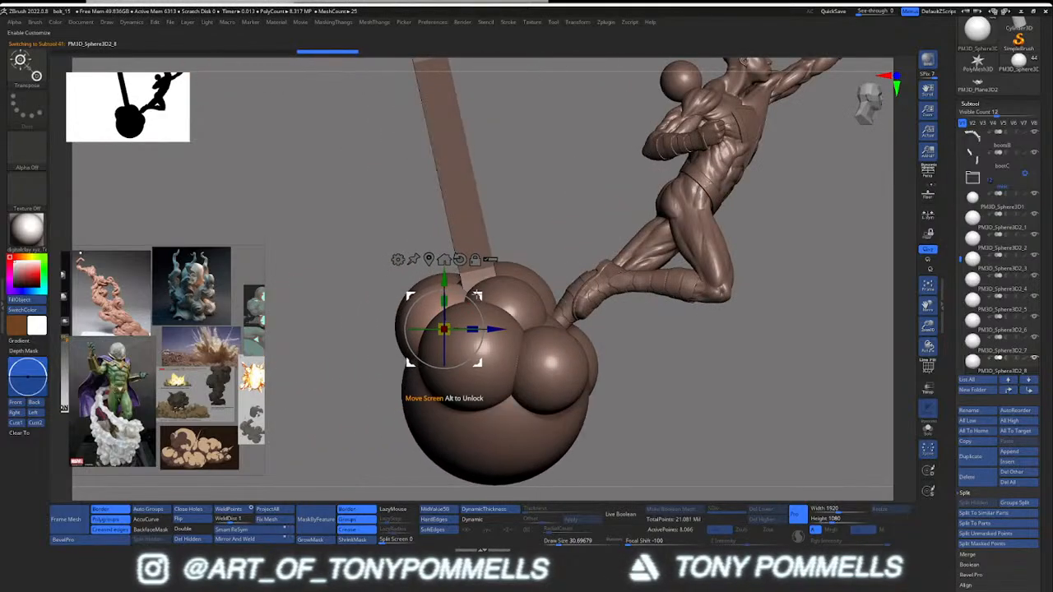
right_drag(476, 295, 515, 303)
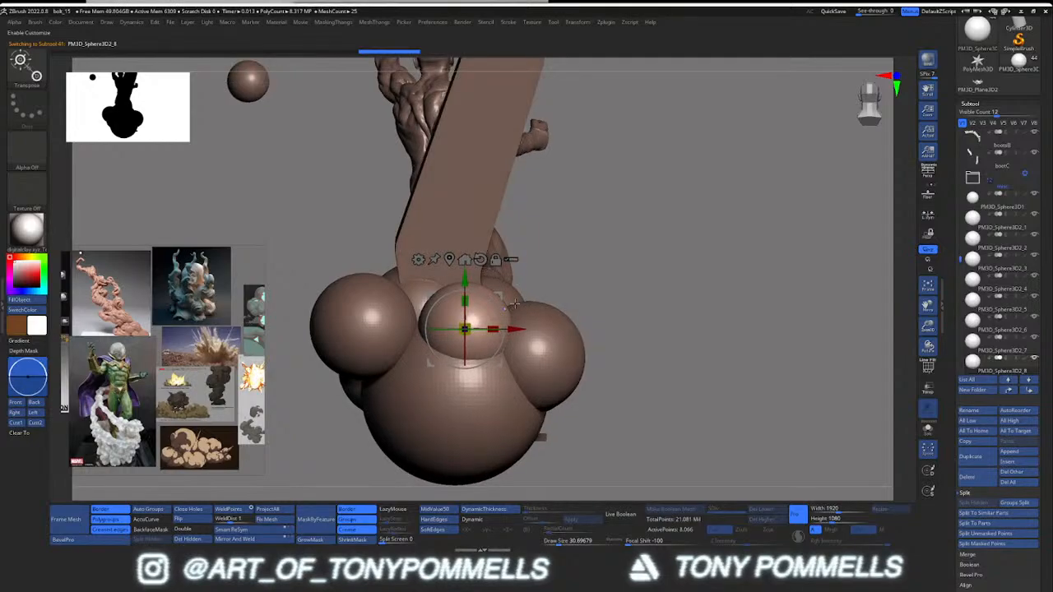
Step: Duplicate the rear sphere and set the copy lower on the back of the large sphere
key(ctrl+shift+d)
drag(498, 296, 515, 347)
right_drag(515, 348, 566, 347)
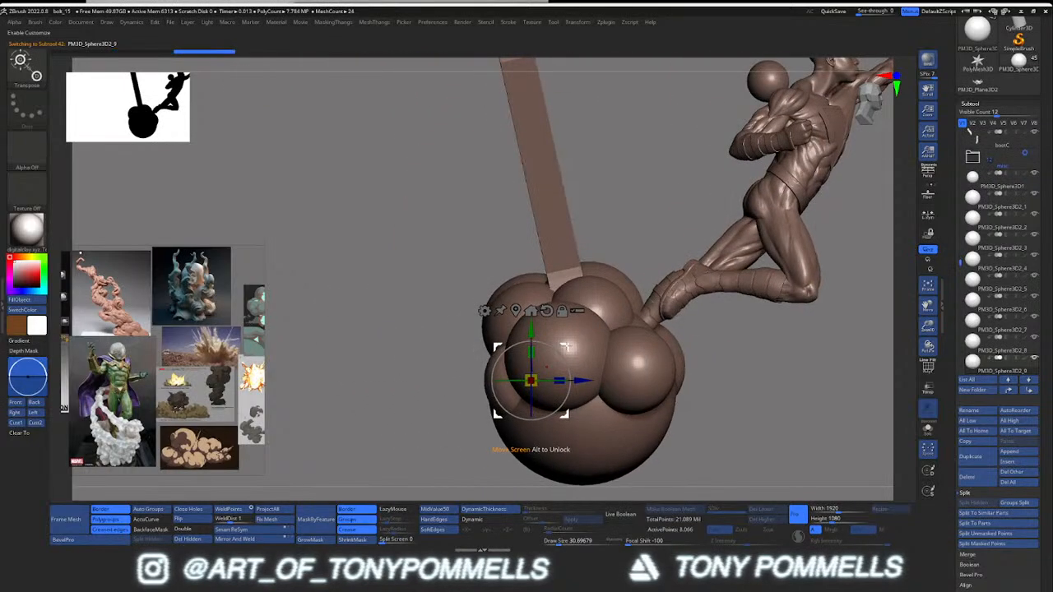
drag(566, 347, 554, 348)
mouse_move(755, 422)
alt+right_down()
mouse_move(722, 399)
mouse_move(531, 336)
alt+right_up()
key(q)
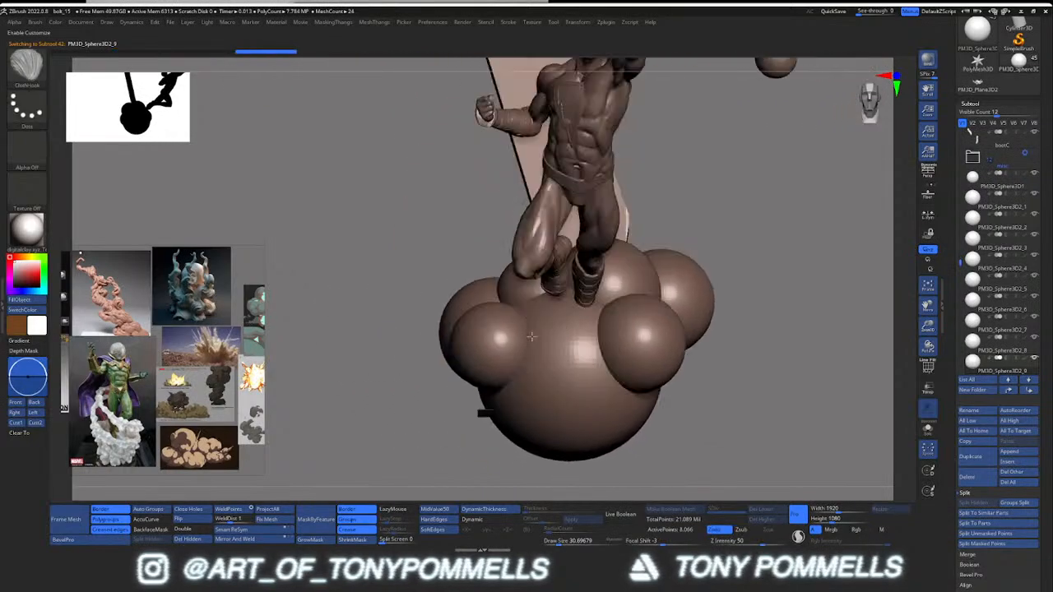
Step: Duplicate the sphere in front of the straight leg and fit a slightly smaller copy at the front centre, just beneath the feet
alt+click(639, 335)
alt+right_drag(639, 334, 552, 352)
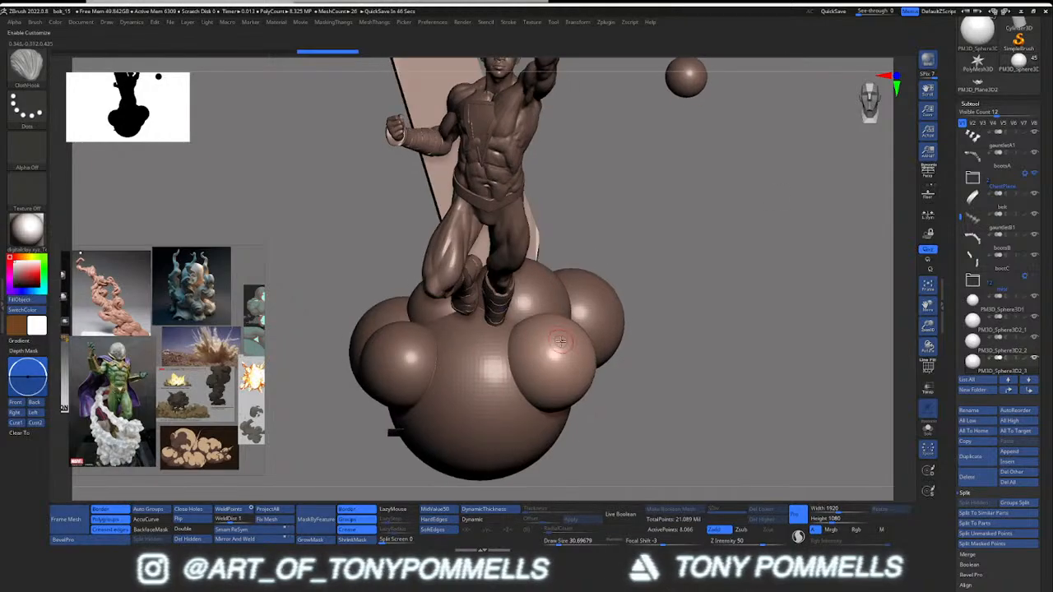
key(w)
right_drag(560, 341, 597, 344)
key(ctrl+shift+d)
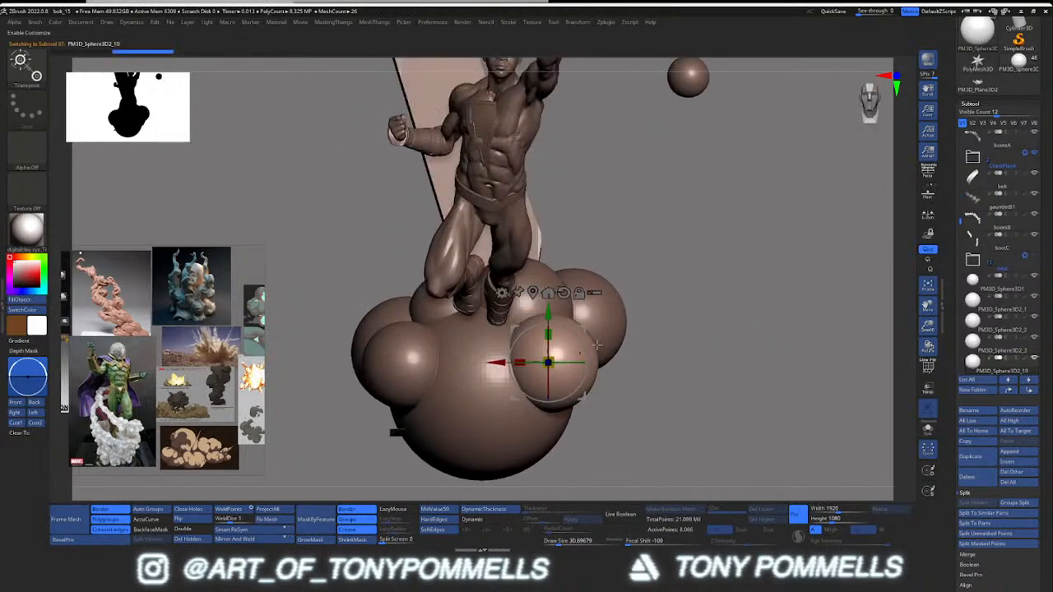
drag(584, 328, 516, 319)
right_drag(516, 319, 546, 342)
drag(516, 348, 523, 345)
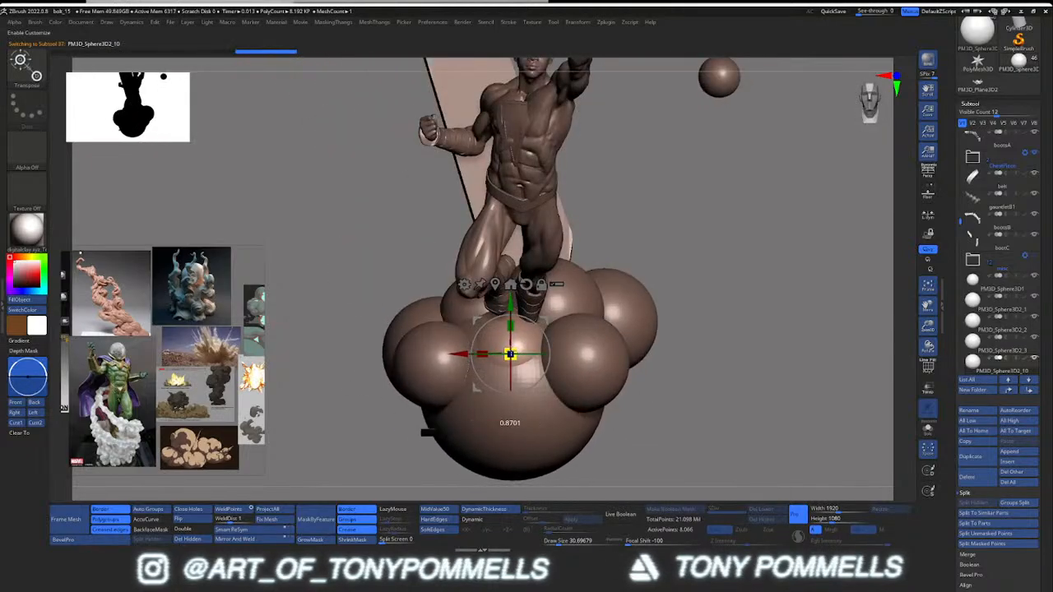
right_drag(523, 345, 618, 349)
drag(511, 320, 502, 297)
right_drag(608, 337, 523, 339)
Step: Duplicate the front-centre sphere and fit a reduced copy on top of the flank below the bent leg
ctrl+drag(546, 294, 494, 309)
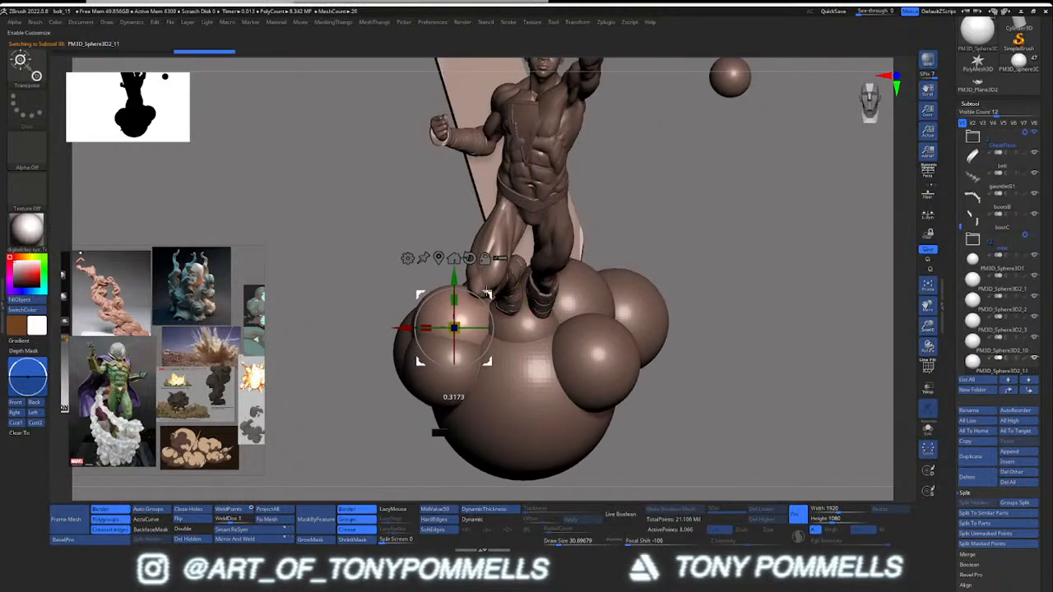
right_drag(487, 293, 508, 296)
drag(503, 296, 500, 295)
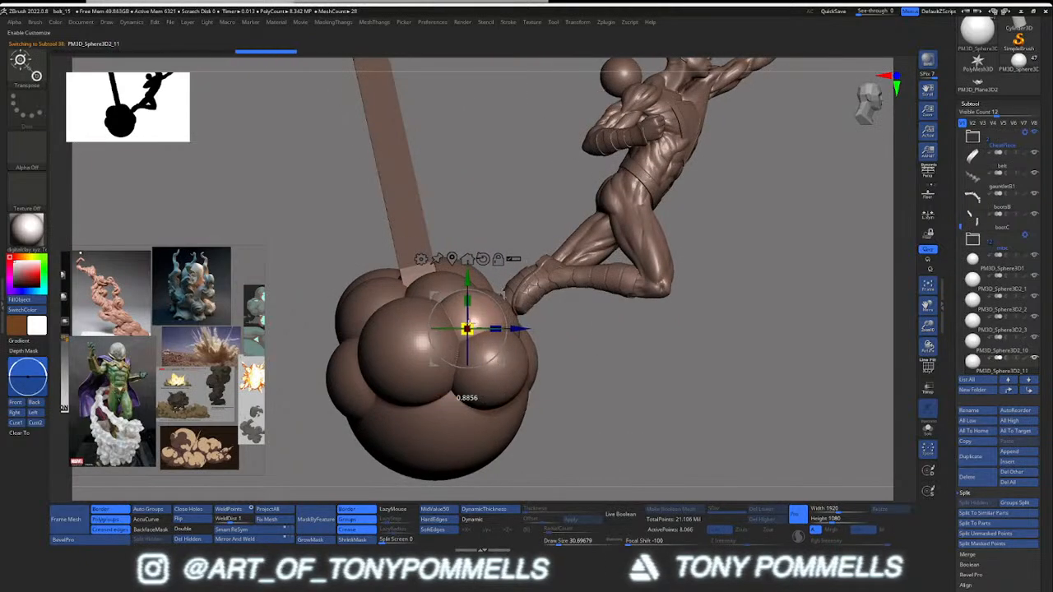
shift+right_drag(493, 327, 391, 320)
Step: Add two sphere copies side by side low on the same flank, sinking the rear one into the large sphere
ctrl+drag(518, 289, 497, 390)
shift+right_drag(496, 389, 520, 351)
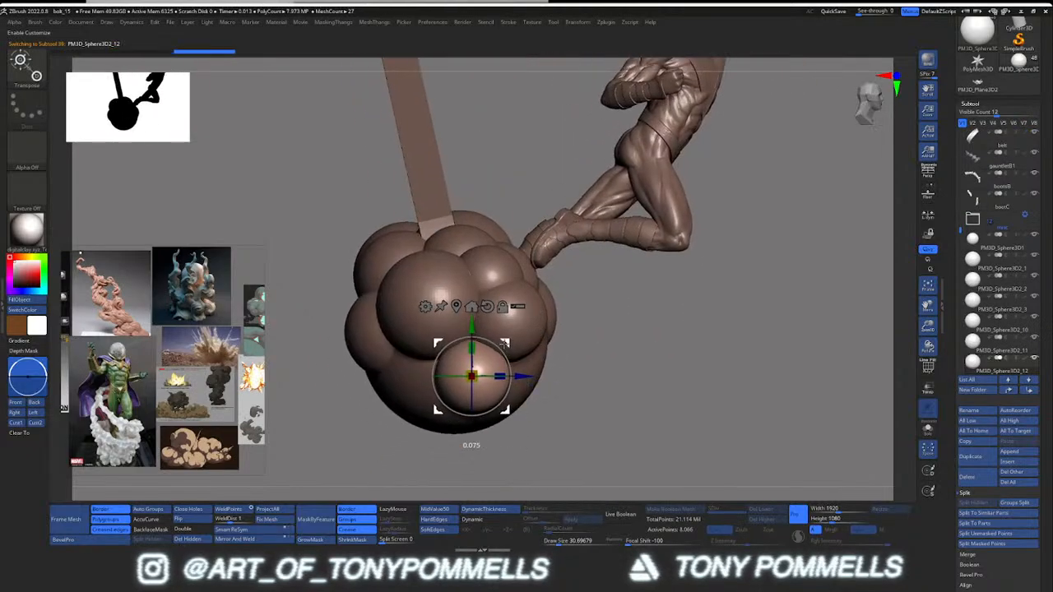
ctrl+drag(504, 344, 421, 334)
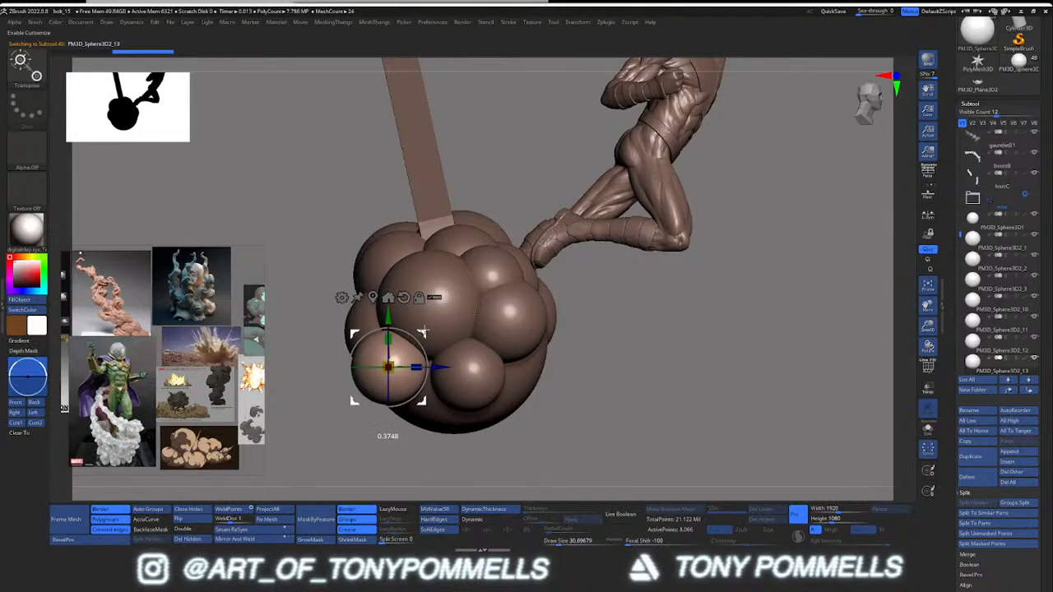
shift+right_drag(425, 330, 493, 331)
drag(430, 333, 425, 338)
right_drag(425, 338, 411, 393)
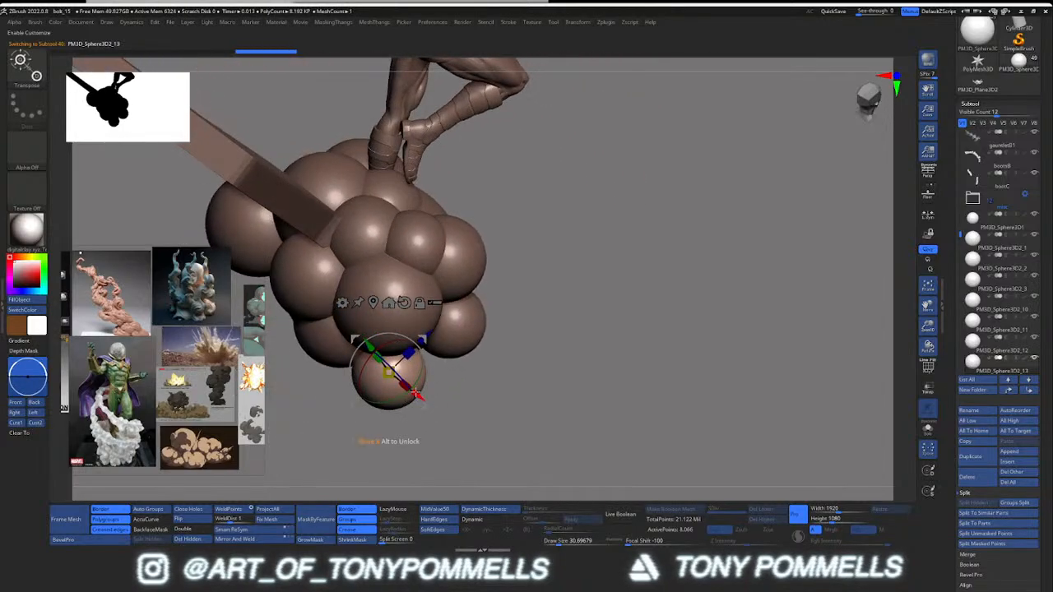
drag(416, 393, 411, 388)
right_drag(411, 388, 486, 339)
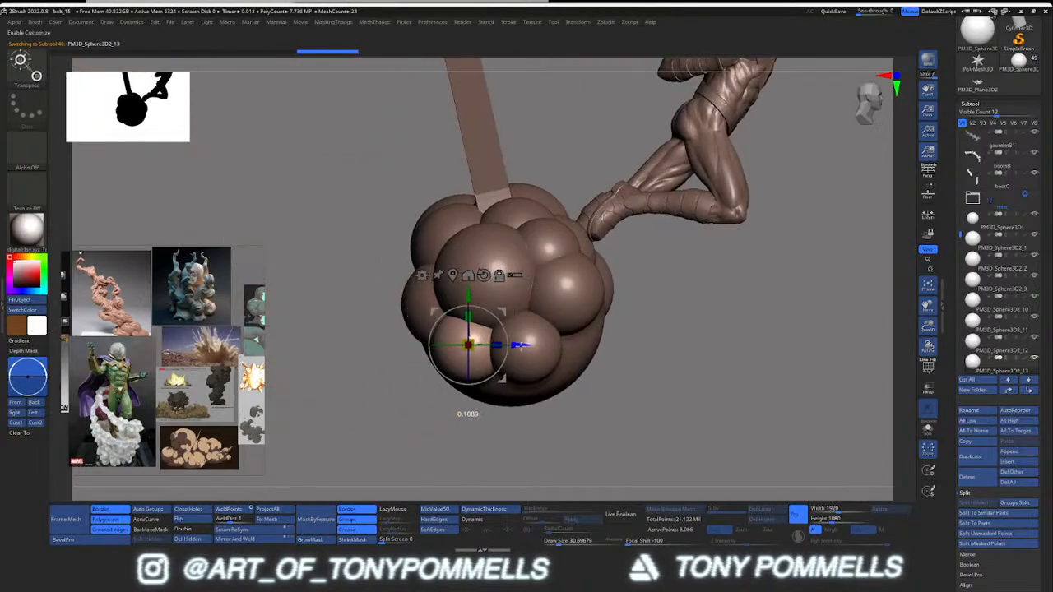
Step: Duplicate the lower rear flank sphere and place the copy low on the flank, toward the front of the cluster
key(ctrl+shift+d)
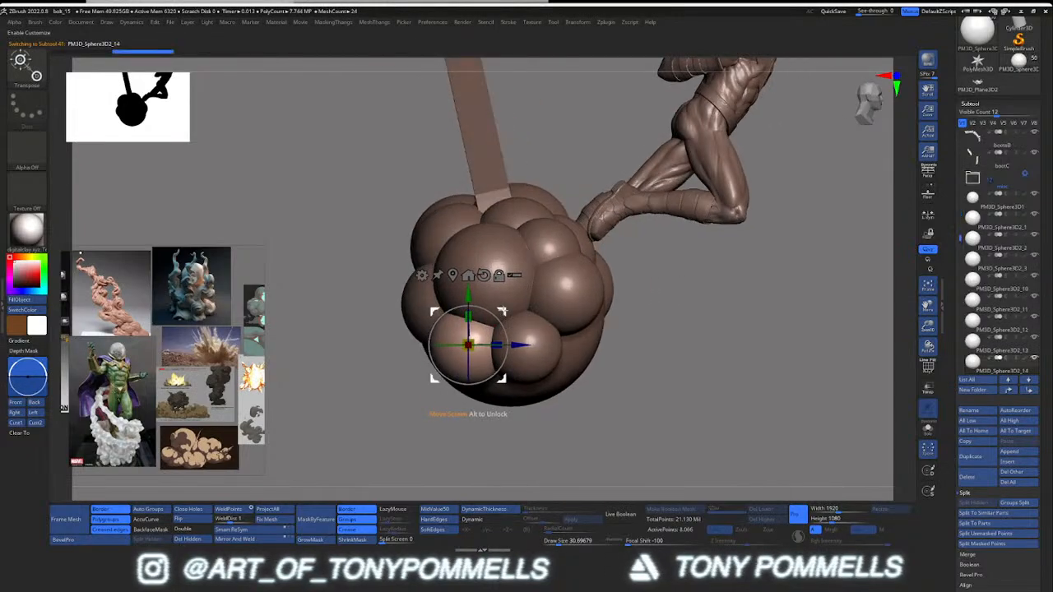
drag(501, 311, 609, 291)
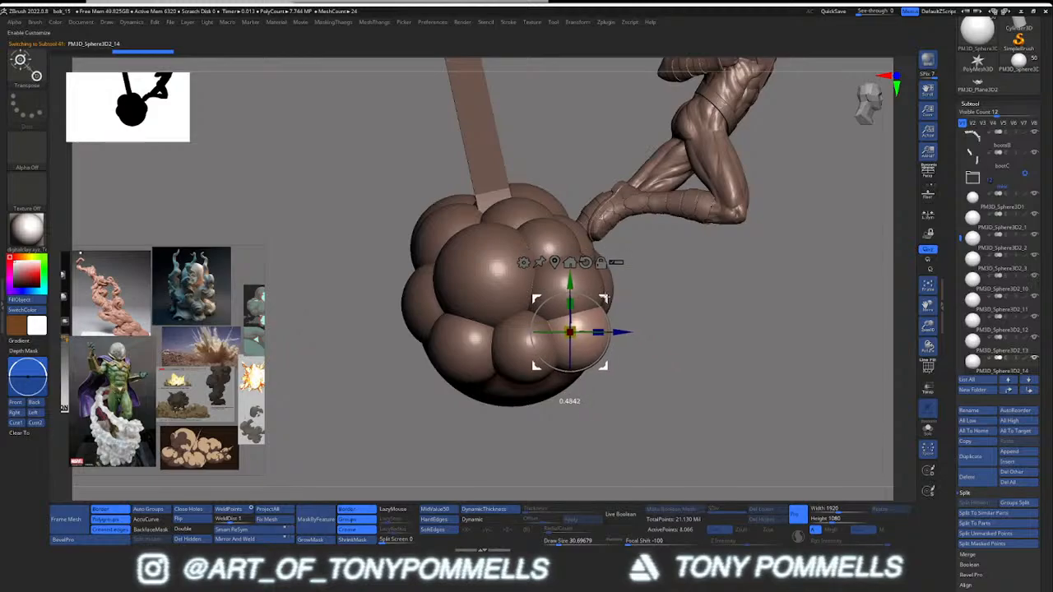
right_drag(609, 291, 535, 325)
Step: Add two small sphere copies side by side across the upper front of the large sphere, beneath the feet
drag(538, 326, 575, 278)
right_drag(575, 277, 477, 342)
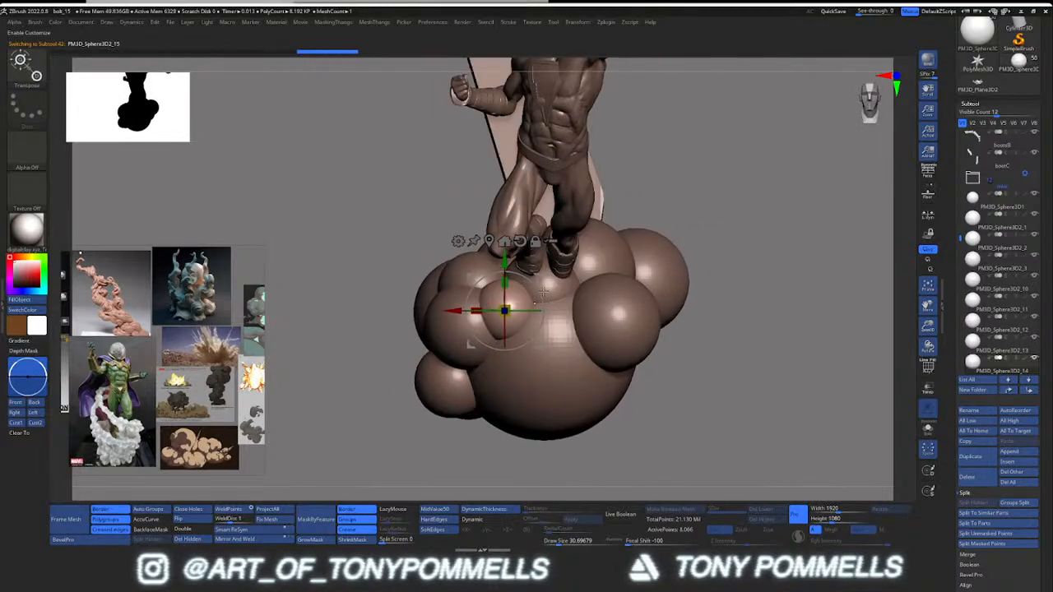
ctrl+drag(470, 343, 531, 348)
right_drag(531, 347, 632, 311)
Step: Duplicate the front sphere below the straight leg and move the copy to the top rear, beside the foot of the lightning bolt
alt+click(634, 311)
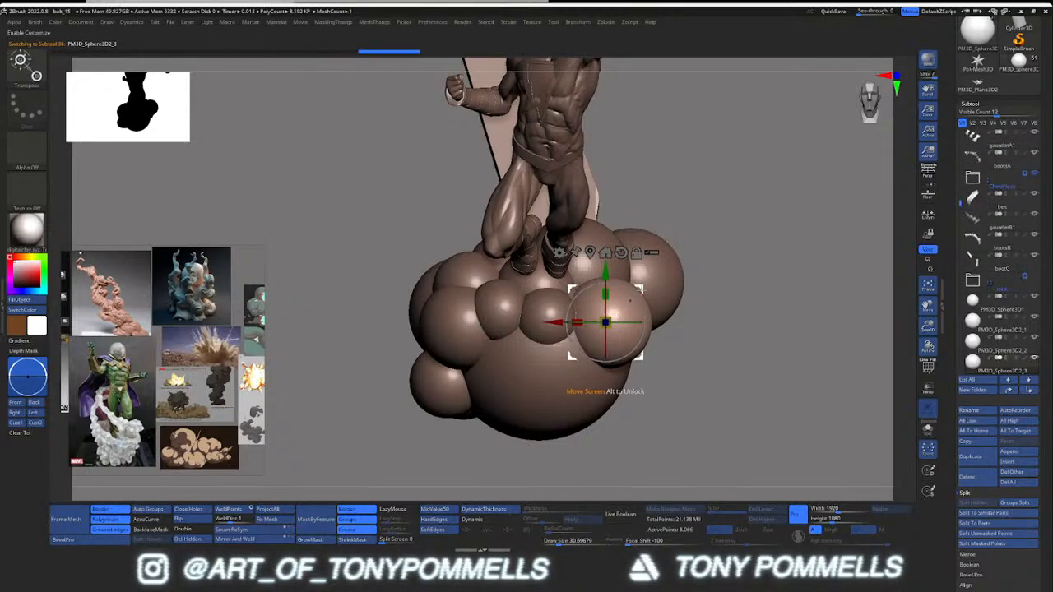
key(ctrl+shift+d)
right_drag(628, 290, 646, 337)
alt+click(607, 336)
key(ctrl+shift+d)
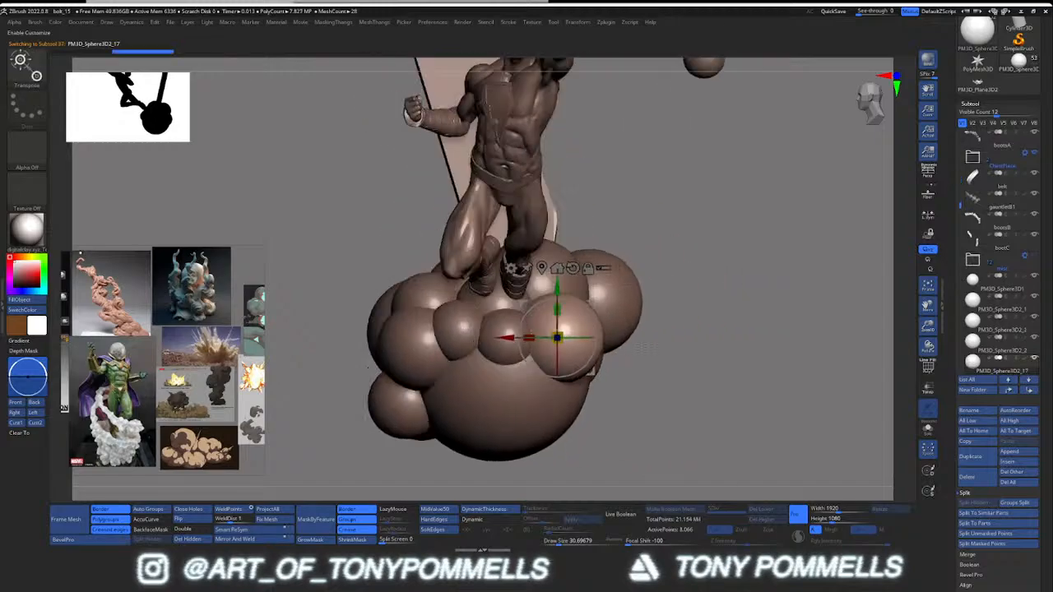
drag(591, 302, 457, 270)
right_drag(457, 270, 487, 275)
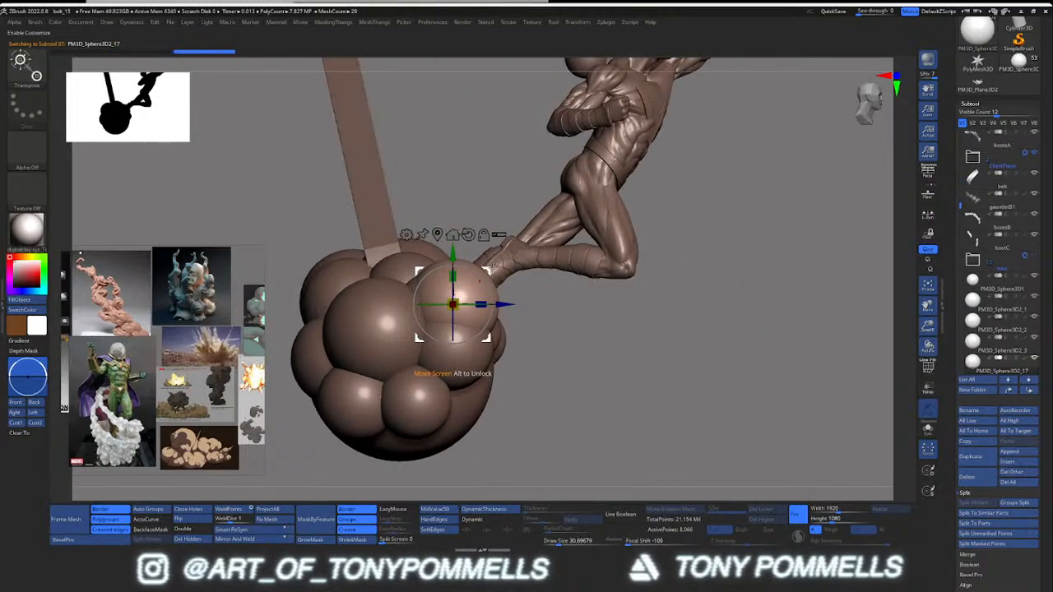
drag(485, 273, 412, 233)
right_drag(412, 234, 469, 254)
drag(468, 254, 475, 243)
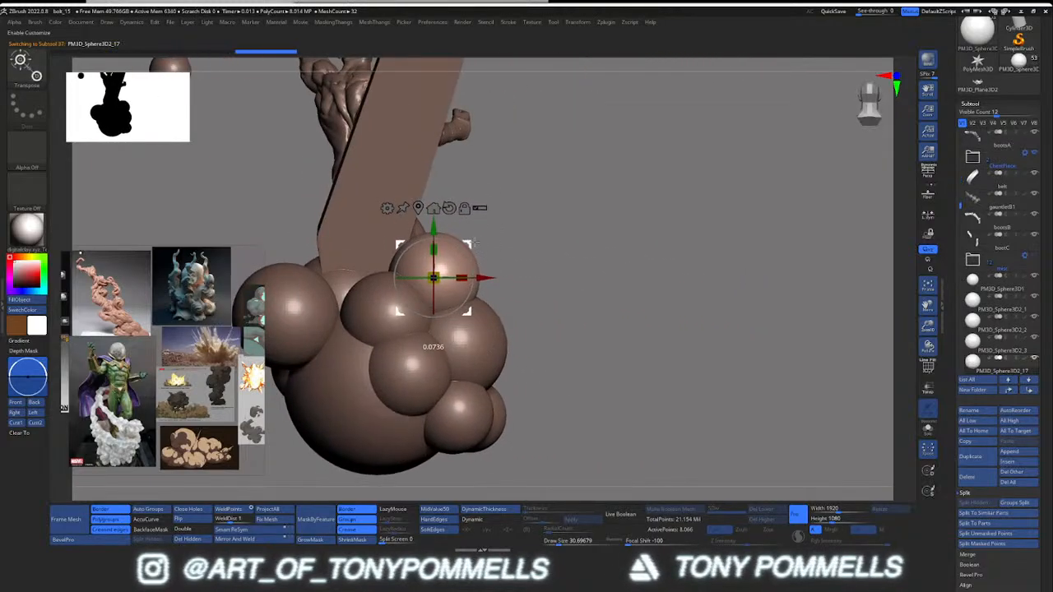
Step: Duplicate the sphere beside the lightning bolt and set the copy directly behind the bolt's foot
right_drag(452, 270, 404, 272)
key(ctrl+shift+d)
drag(567, 274, 538, 272)
right_drag(526, 284, 578, 308)
drag(561, 286, 495, 279)
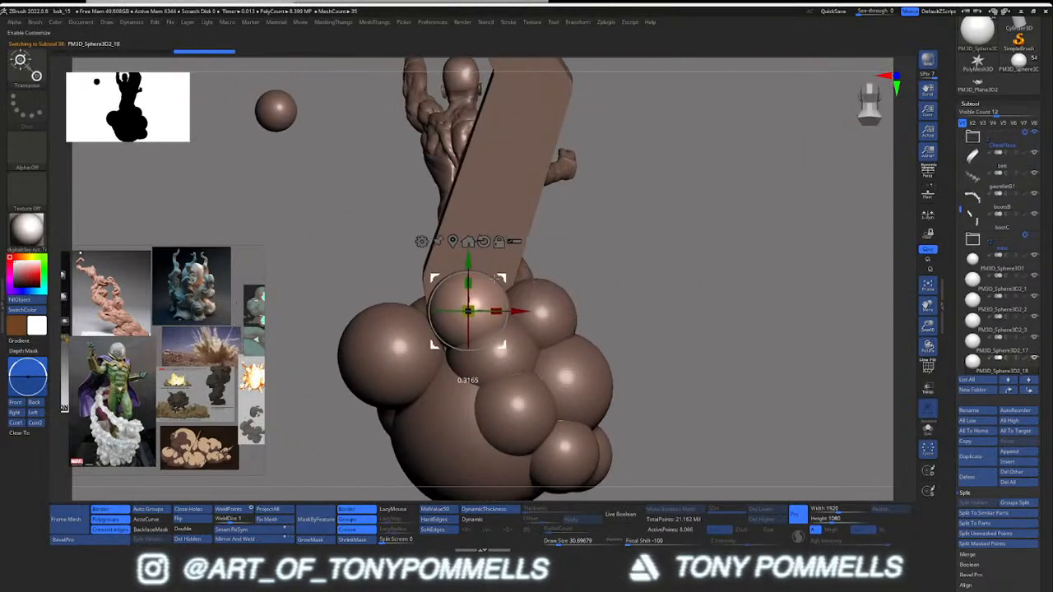
Step: Add two smaller sphere copies, one below the bolt on the back and one low on the straight-leg flank
right_drag(480, 278, 473, 384)
right_drag(530, 290, 474, 321)
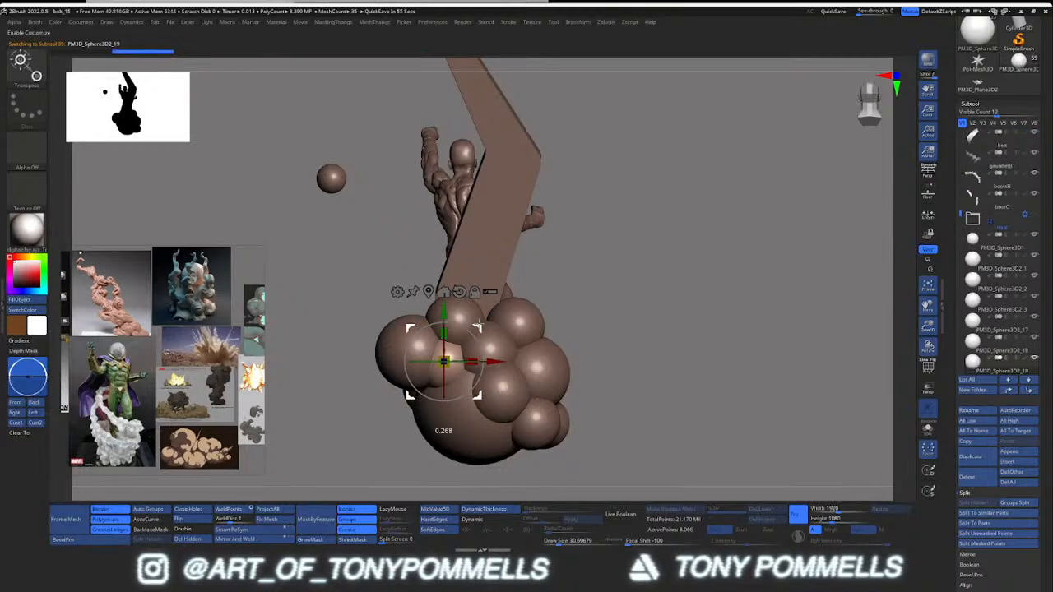
right_drag(478, 307, 484, 348)
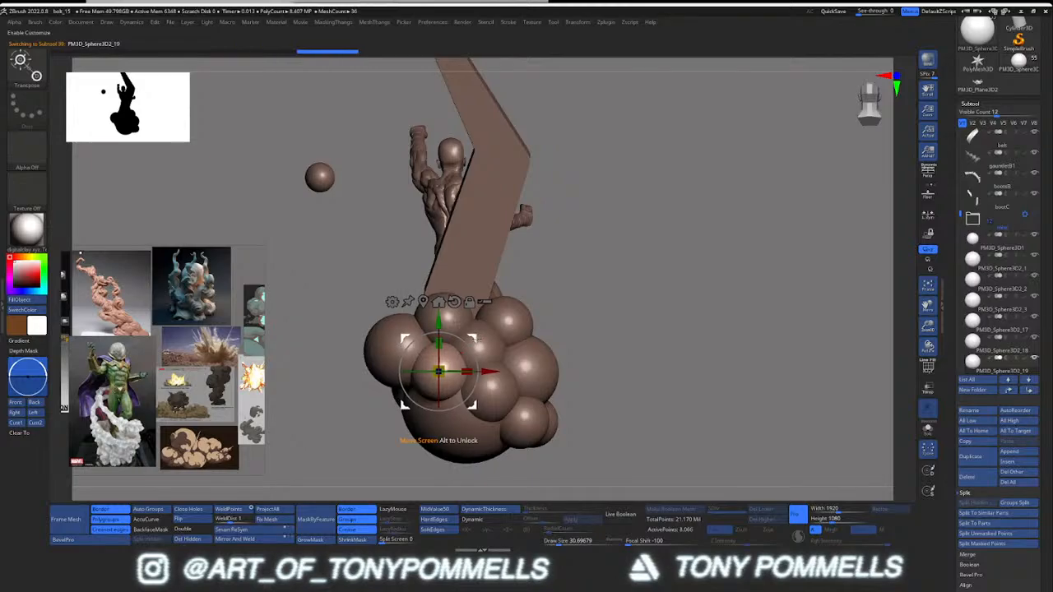
shift+right_drag(437, 375, 496, 359)
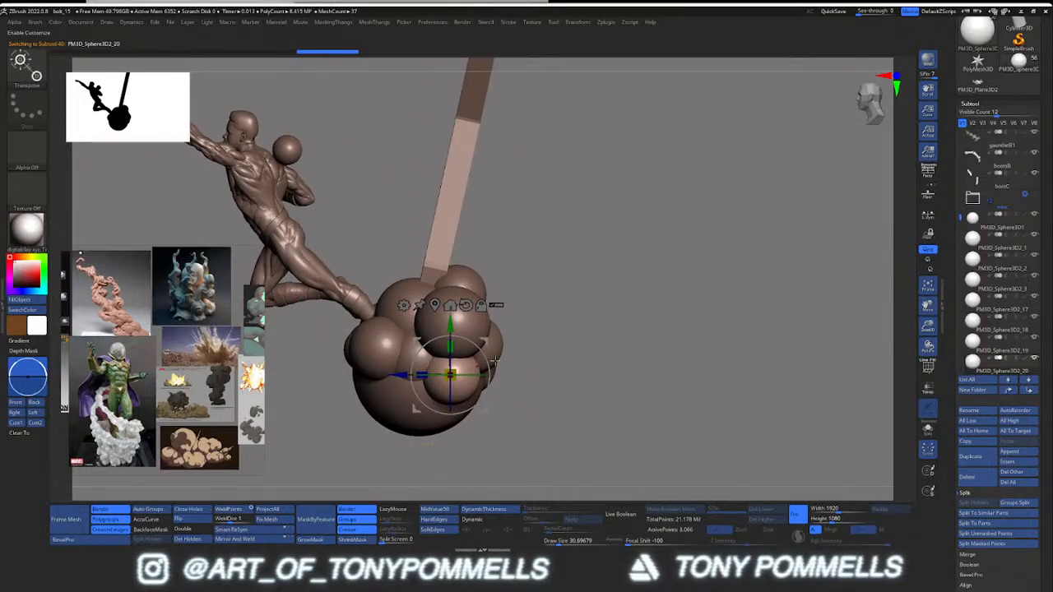
Step: Add two more sphere copies, one farther forward on the lower straight-leg flank and one on the front of the cluster
right_drag(400, 375, 500, 344)
key(ctrl+shift+d)
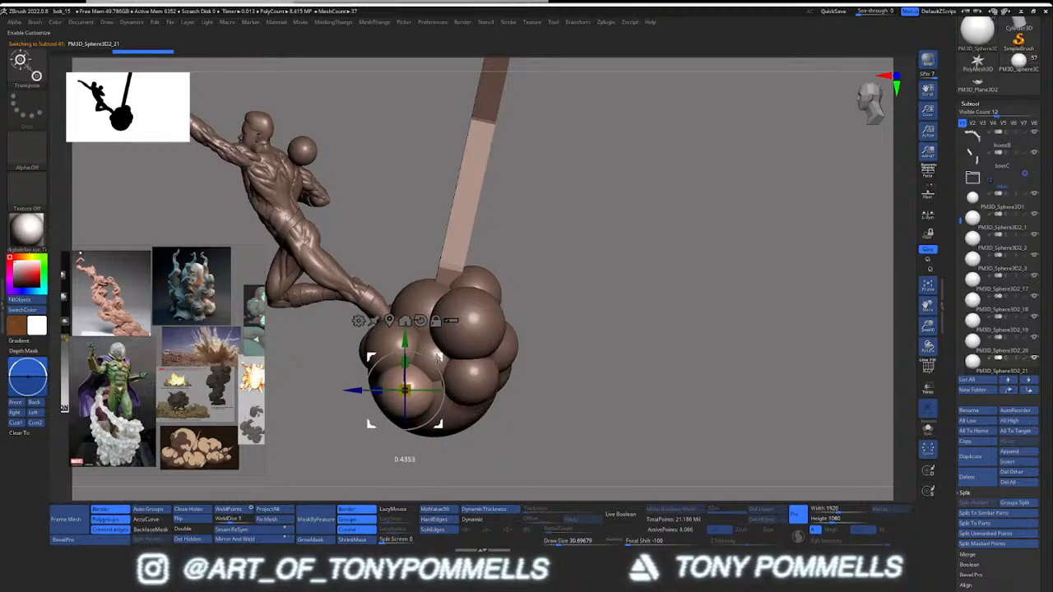
right_drag(440, 356, 493, 347)
key(ctrl+shift+d)
drag(494, 345, 496, 342)
right_drag(455, 337, 385, 369)
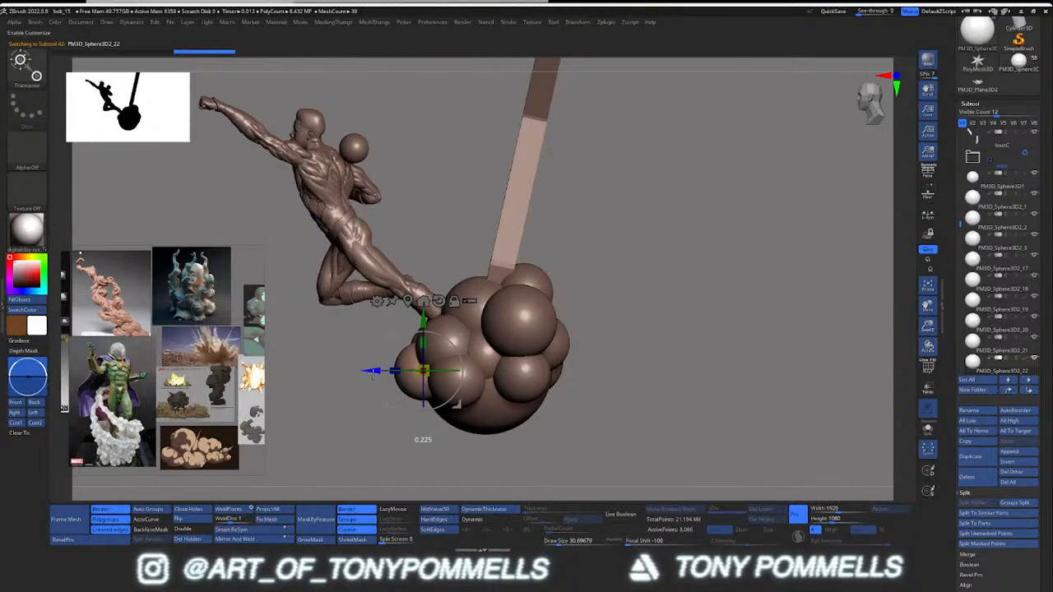
right_drag(482, 352, 523, 380)
right_drag(430, 420, 473, 371)
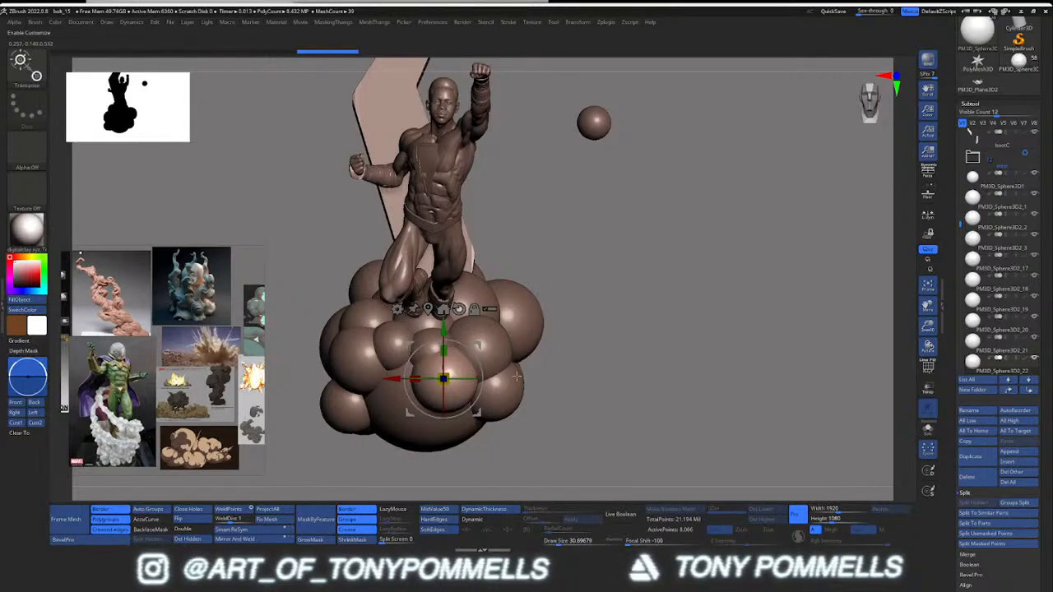
Step: Duplicate the lower front sphere and fit a reduced copy beside it on the front, under the bent leg
ctrl+drag(411, 370, 379, 379)
right_drag(346, 379, 398, 436)
ctrl+right_drag(399, 436, 427, 379)
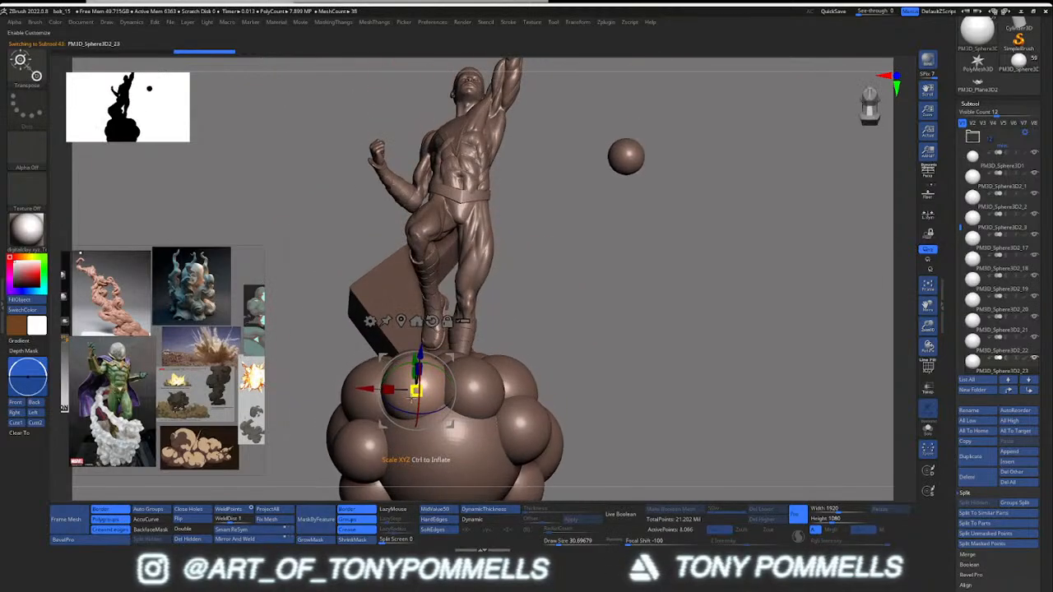
drag(417, 391, 415, 388)
right_drag(416, 389, 424, 352)
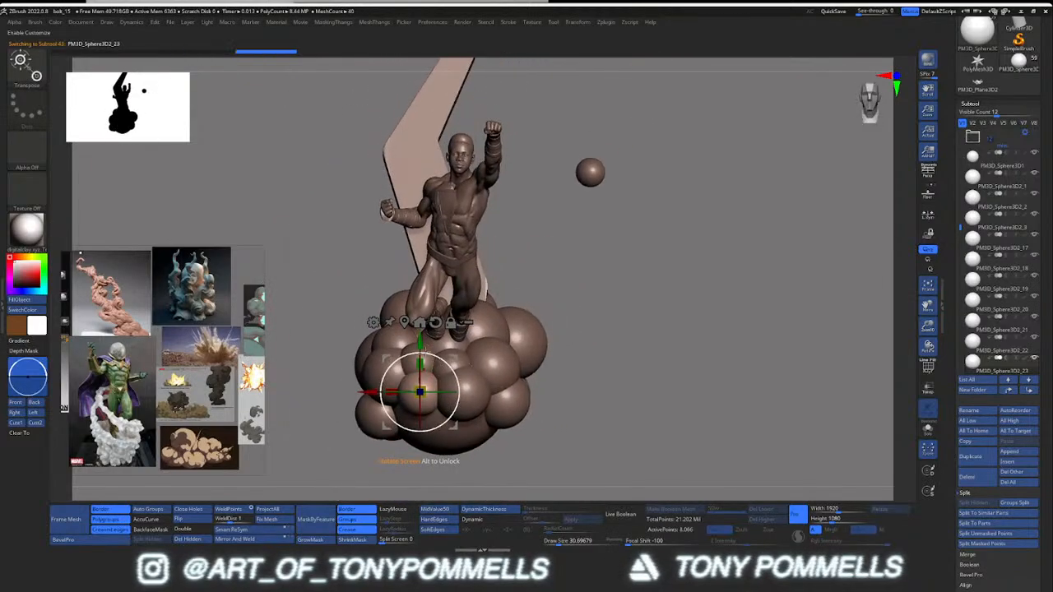
Step: Duplicate the small front sphere and place the copy at the lower rear of the bent-leg flank
right_drag(382, 391, 479, 366)
key(ctrl+shift+d)
drag(478, 399, 412, 400)
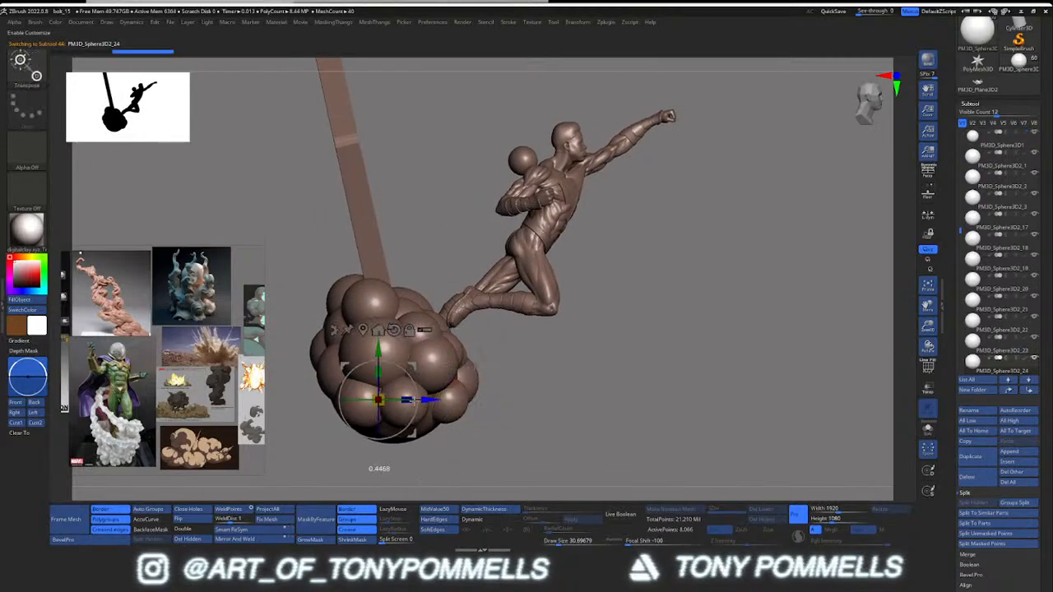
right_drag(377, 400, 411, 398)
mouse_move(411, 398)
alt+right_down()
mouse_move(425, 380)
mouse_move(425, 391)
mouse_move(393, 397)
alt+right_up()
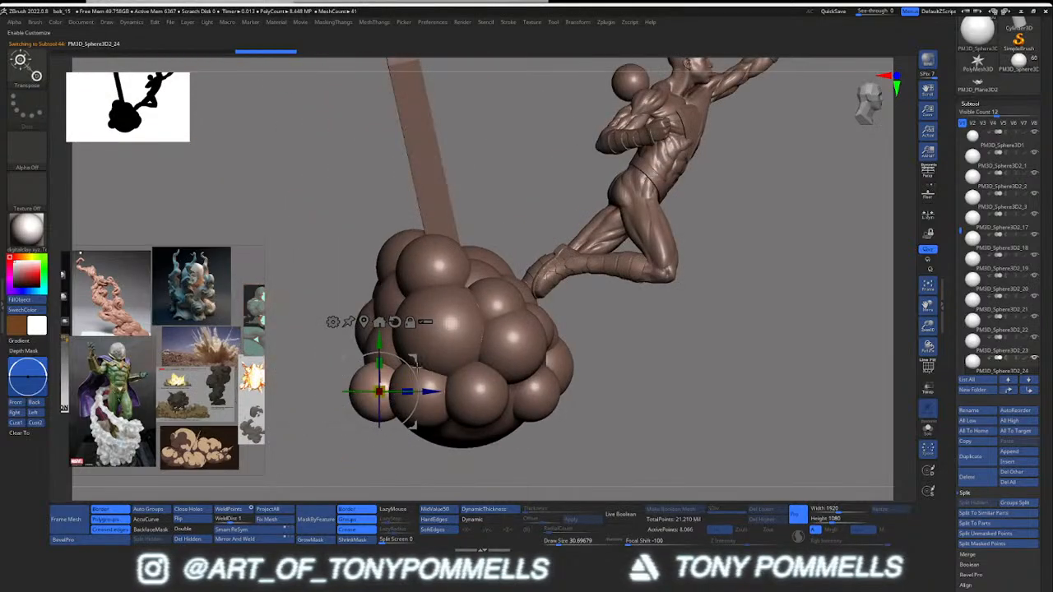
Step: Add two sphere copies low across the back of the cluster, enlarging the one nearer the straight-leg flank
right_drag(420, 364, 461, 369)
key(ctrl+shift+d)
drag(433, 369, 384, 371)
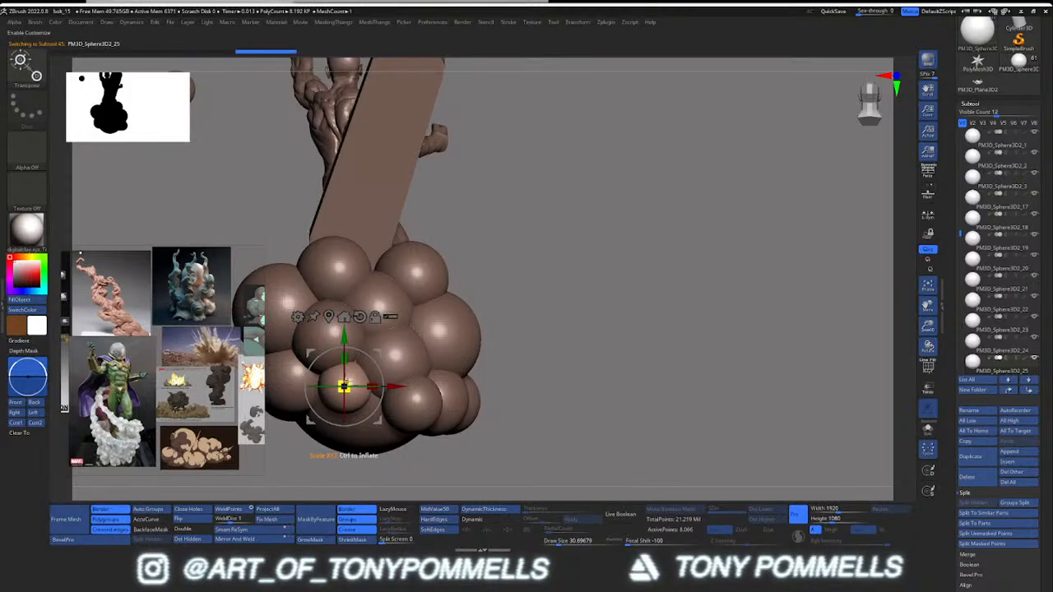
right_drag(386, 352, 419, 340)
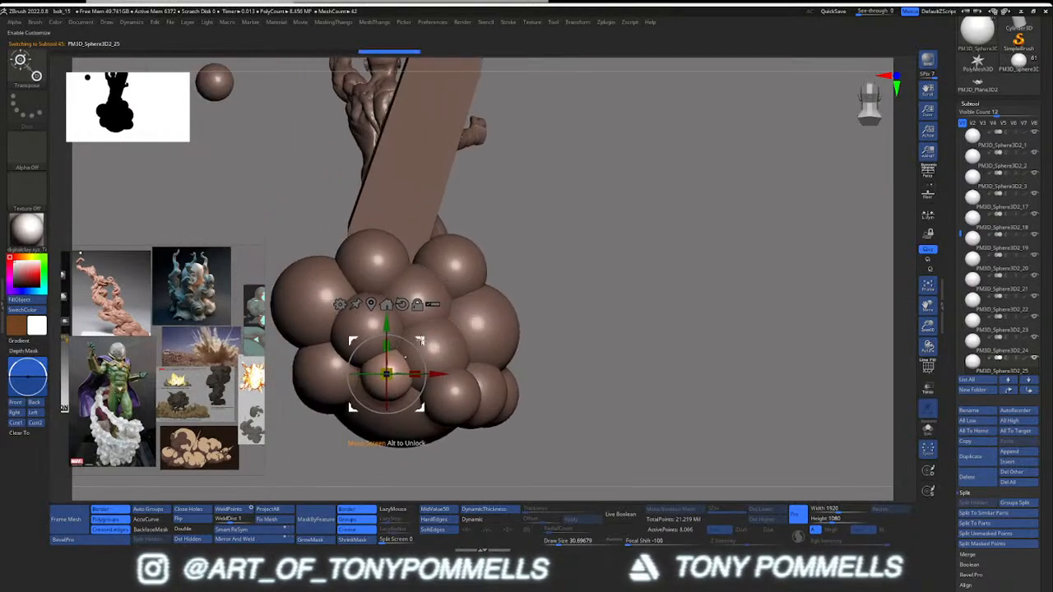
drag(380, 354, 374, 349)
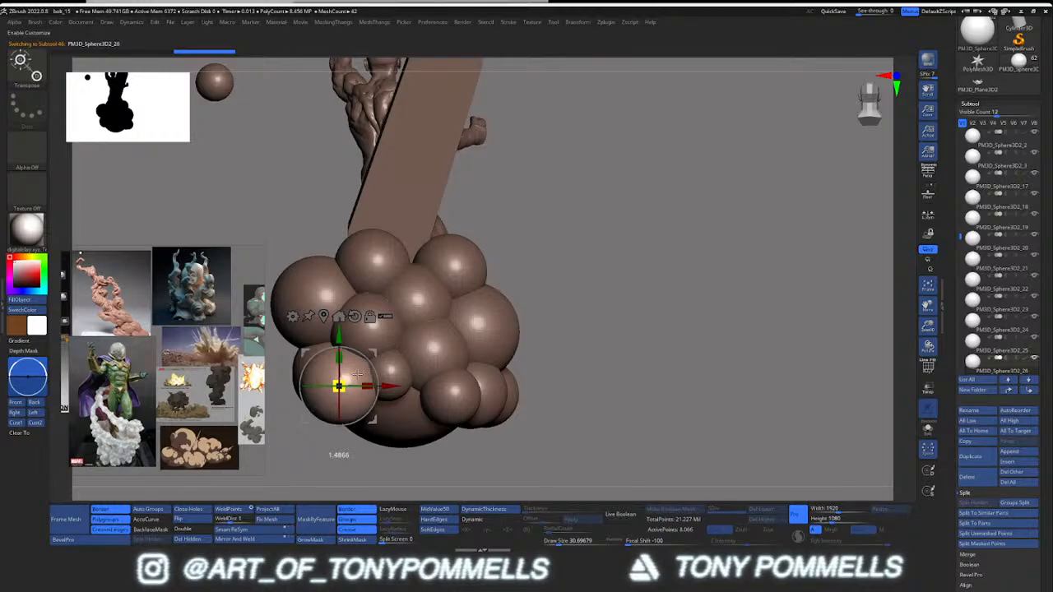
alt+right_drag(359, 370, 426, 360)
Step: Duplicate the enlarged back sphere and fit the copy low in the middle of the straight-leg flank
key(ctrl+shift+d)
drag(439, 342, 394, 301)
right_drag(393, 306, 477, 319)
drag(459, 303, 375, 343)
right_drag(345, 446, 381, 337)
drag(381, 337, 390, 337)
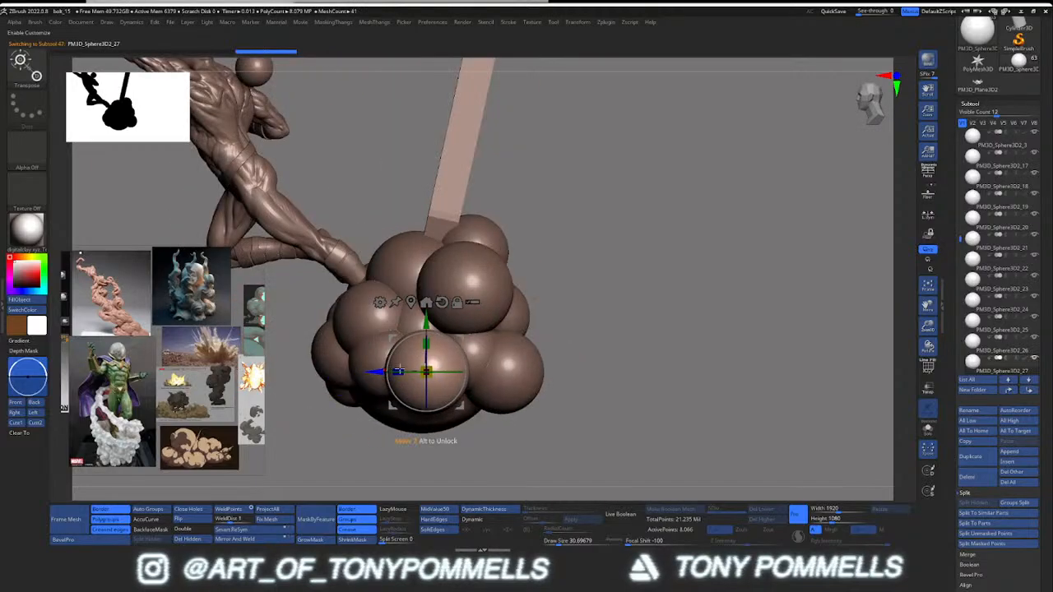
Step: Duplicate the selected lower sphere and move the copy to the top of the cluster, between the trailing foot and the bolt's base
right_drag(358, 378, 492, 381)
key(ctrl+shift+d)
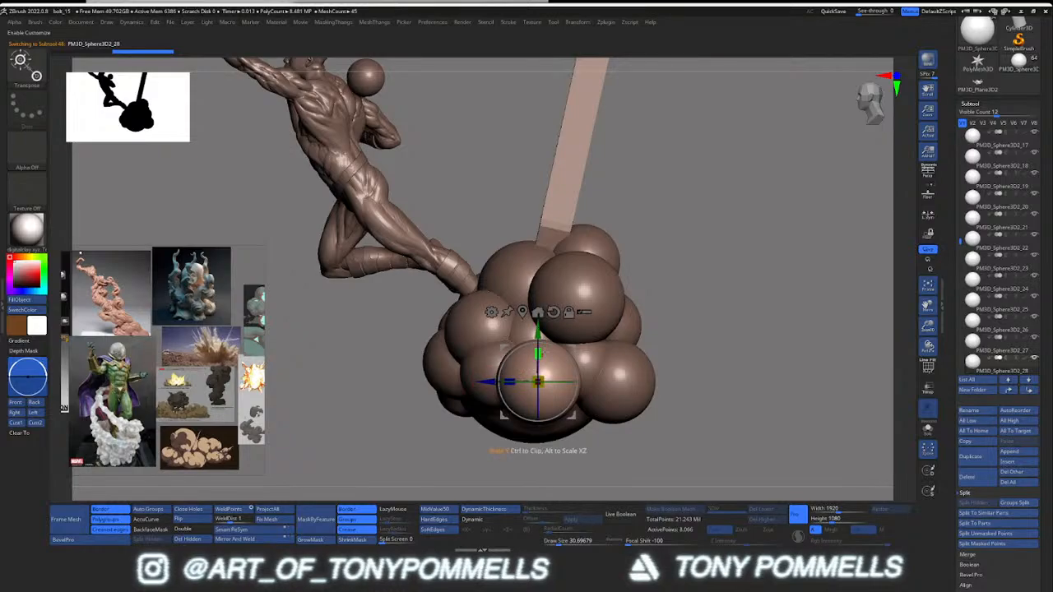
alt+right_drag(571, 340, 525, 377)
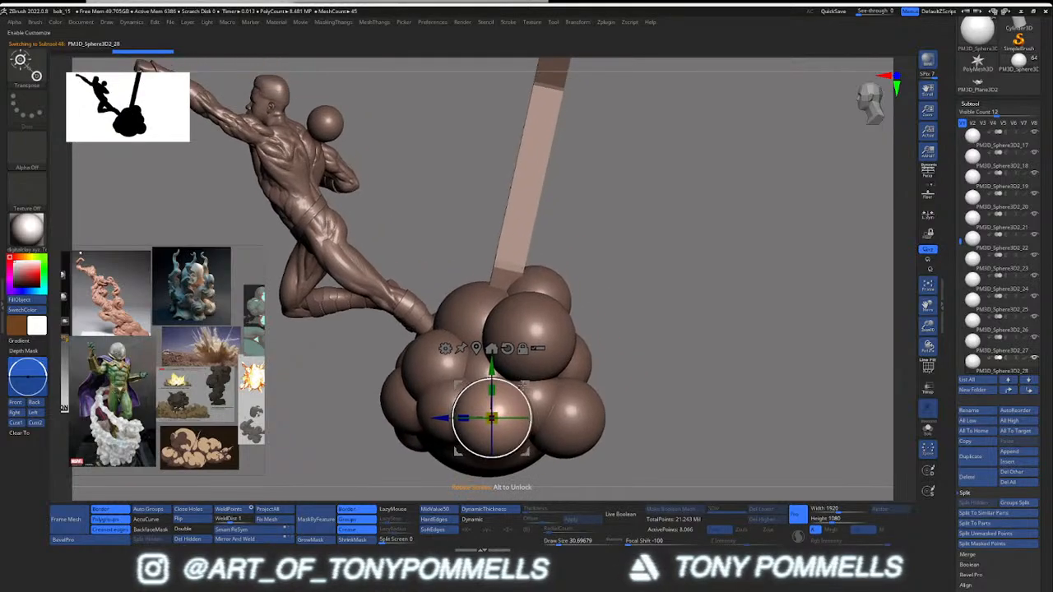
drag(522, 384, 525, 252)
right_drag(533, 278, 601, 282)
drag(521, 245, 393, 343)
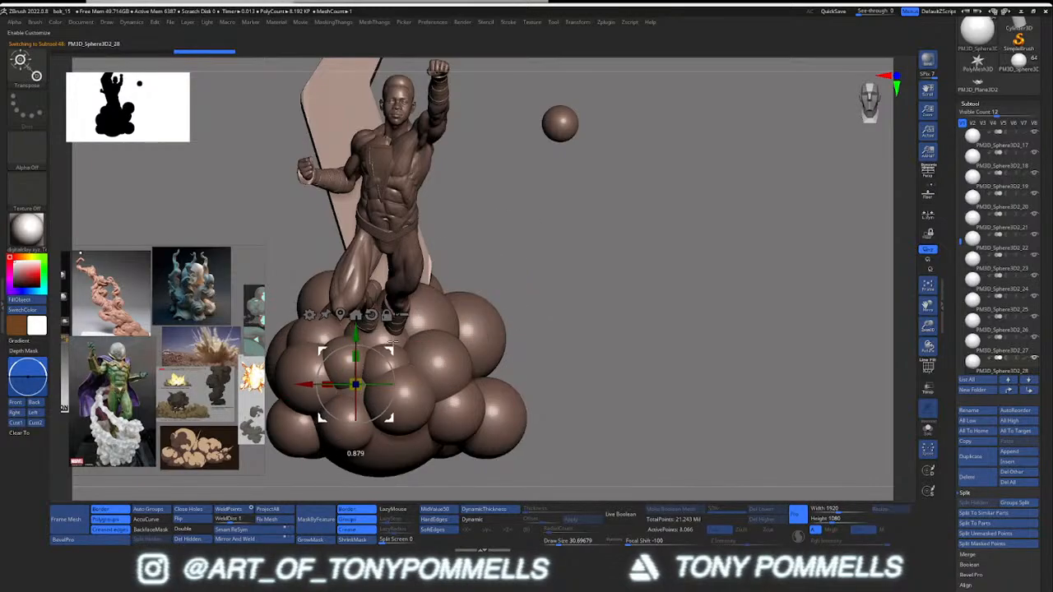
shift+right_drag(393, 342, 466, 343)
drag(387, 380, 489, 377)
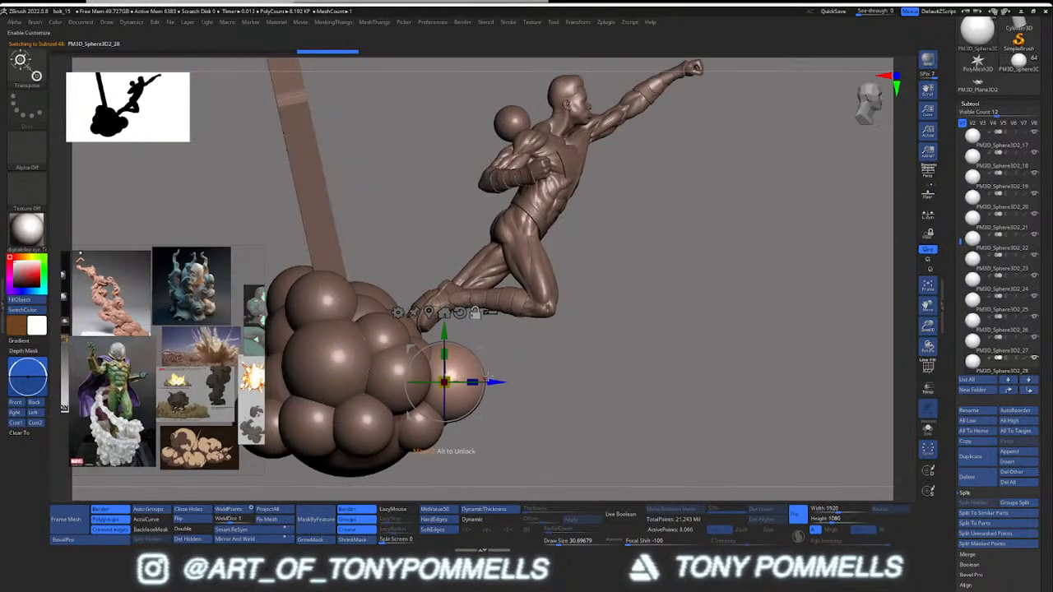
alt+right_drag(489, 378, 566, 386)
drag(518, 391, 459, 273)
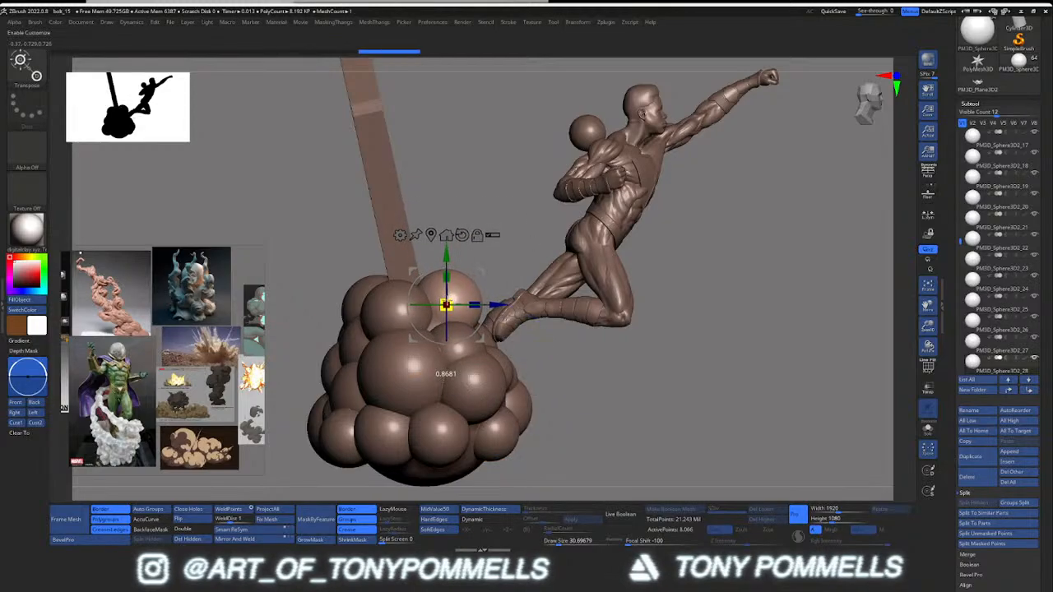
Step: Duplicate the sphere on top of the cluster and fit the copy low on the front, below the bent leg
right_drag(559, 306, 379, 303)
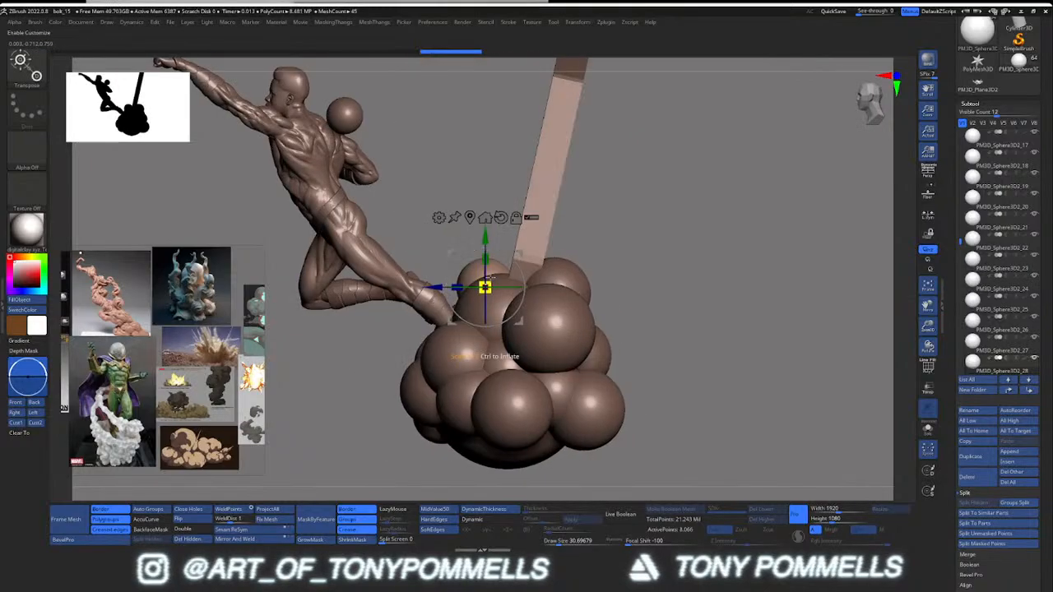
key(ctrl+shift+d)
drag(485, 287, 409, 353)
right_drag(409, 353, 481, 355)
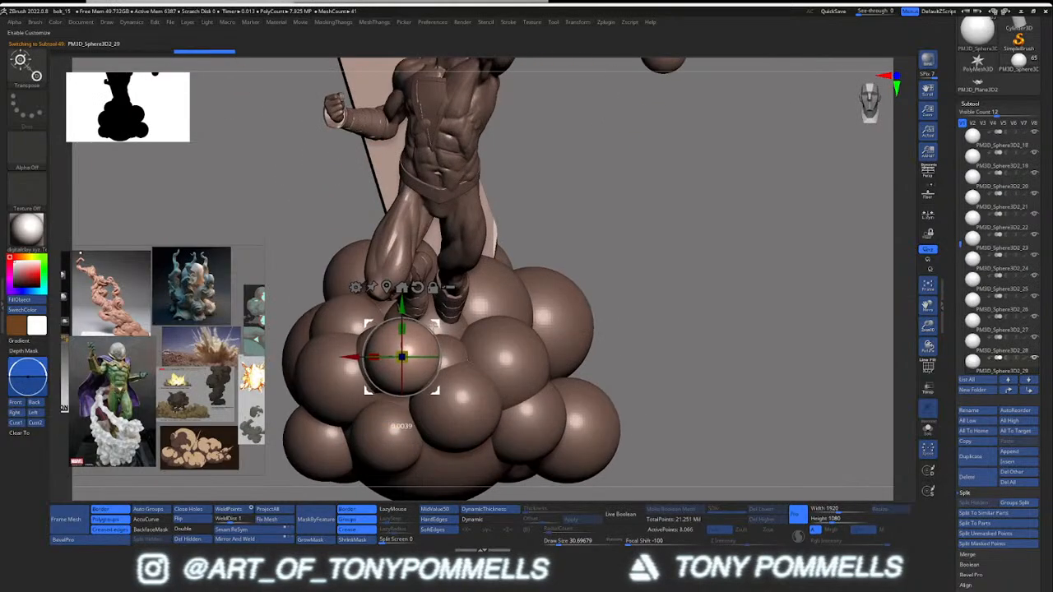
drag(439, 322, 431, 357)
shift+right_drag(432, 356, 530, 357)
drag(455, 359, 449, 360)
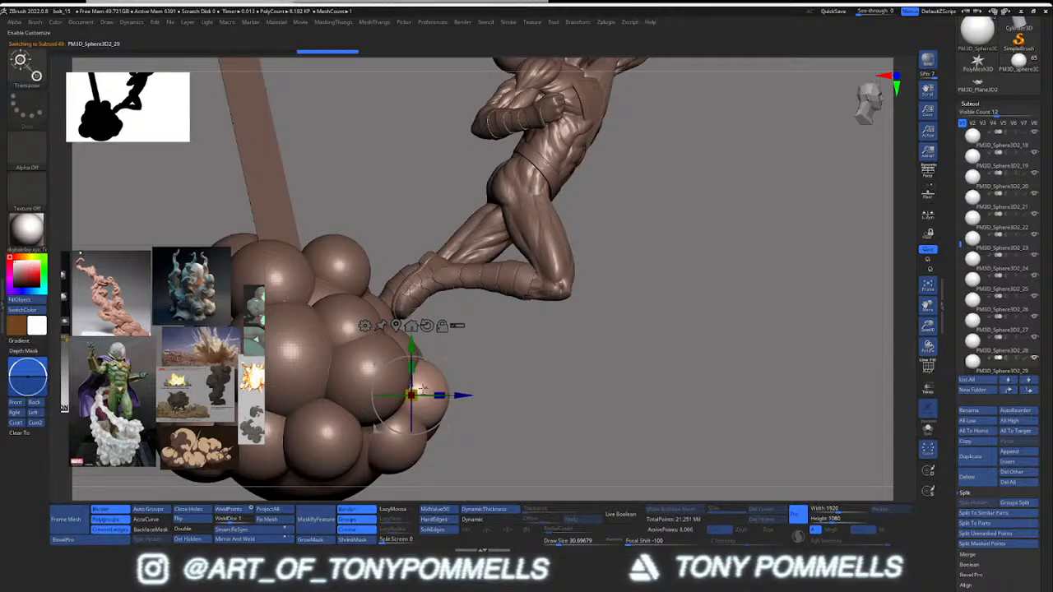
Step: Duplicate the new front sphere and set the copy into the lower front corner on the bent-leg flank
right_drag(449, 360, 510, 326)
key(ctrl+shift+d)
drag(513, 324, 449, 353)
shift+right_drag(449, 353, 476, 384)
drag(475, 388, 429, 391)
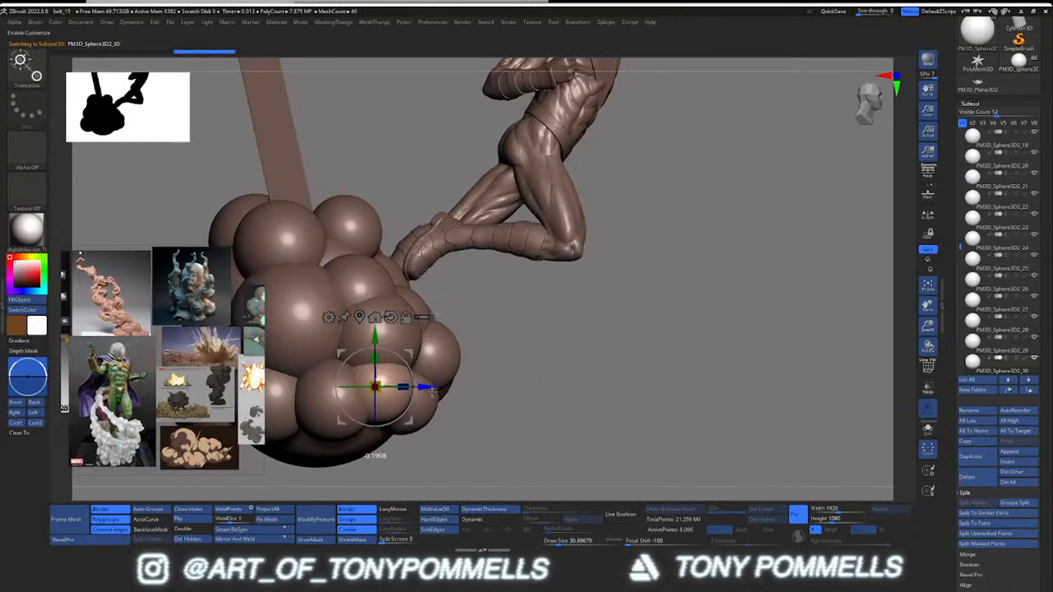
right_drag(428, 390, 508, 385)
key(q)
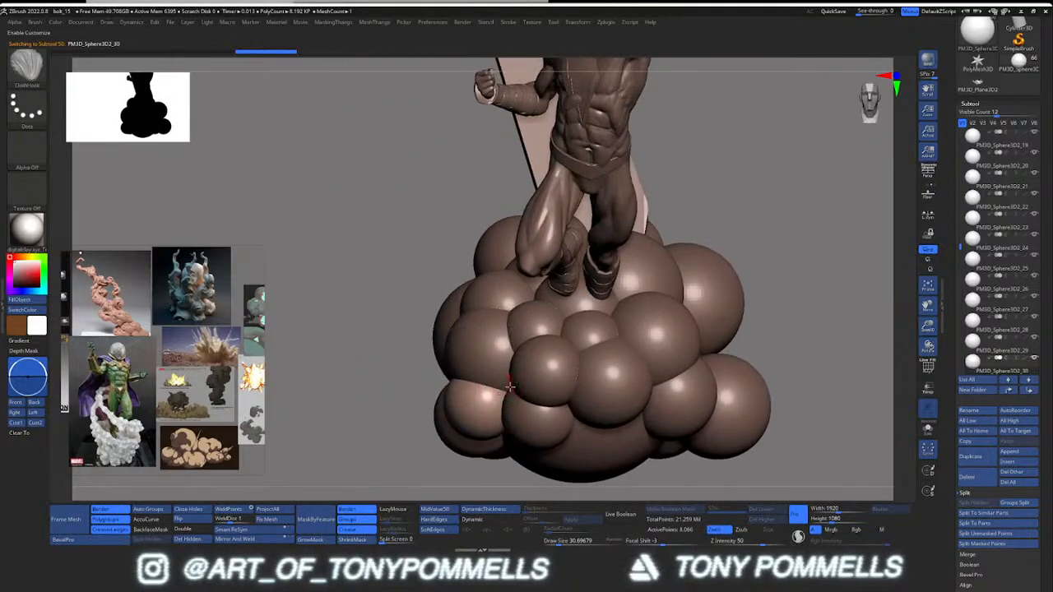
key(w)
drag(481, 403, 472, 402)
key(q)
ctrl+right_drag(493, 399, 493, 366)
mouse_move(588, 367)
alt+right_down()
mouse_move(473, 395)
mouse_move(482, 390)
alt+right_up()
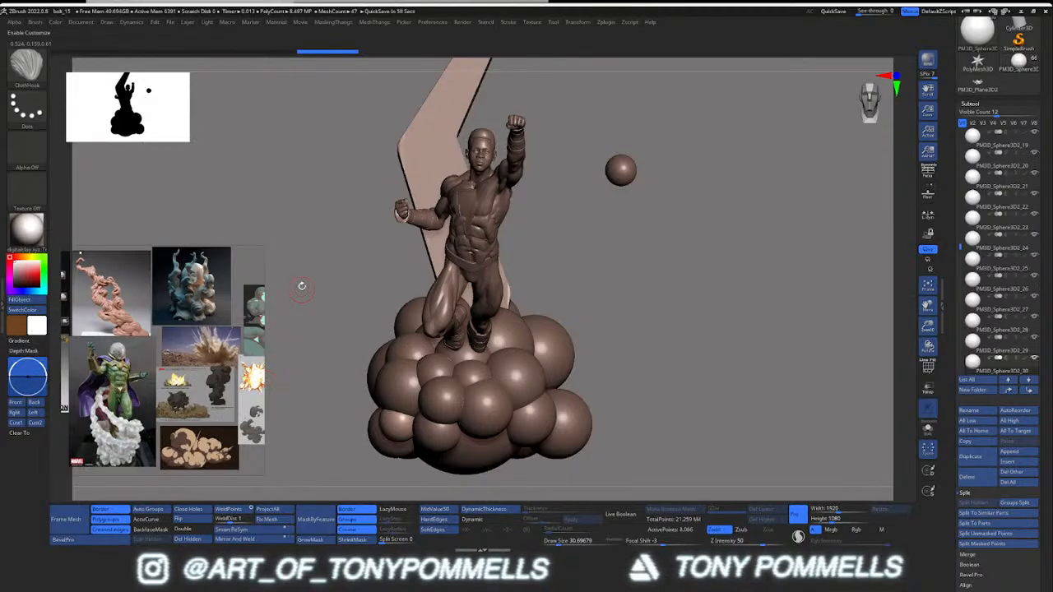
Step: Duplicate the small sphere low on the back of the smoke base and offset the copy slightly below it
mouse_move(486, 266)
right_down()
mouse_move(514, 263)
mouse_move(488, 315)
right_up()
mouse_move(452, 273)
right_down()
mouse_move(503, 270)
mouse_move(505, 230)
right_up()
mouse_move(207, 419)
right_down()
mouse_move(179, 433)
mouse_move(191, 433)
right_up()
right_drag(416, 333, 493, 345)
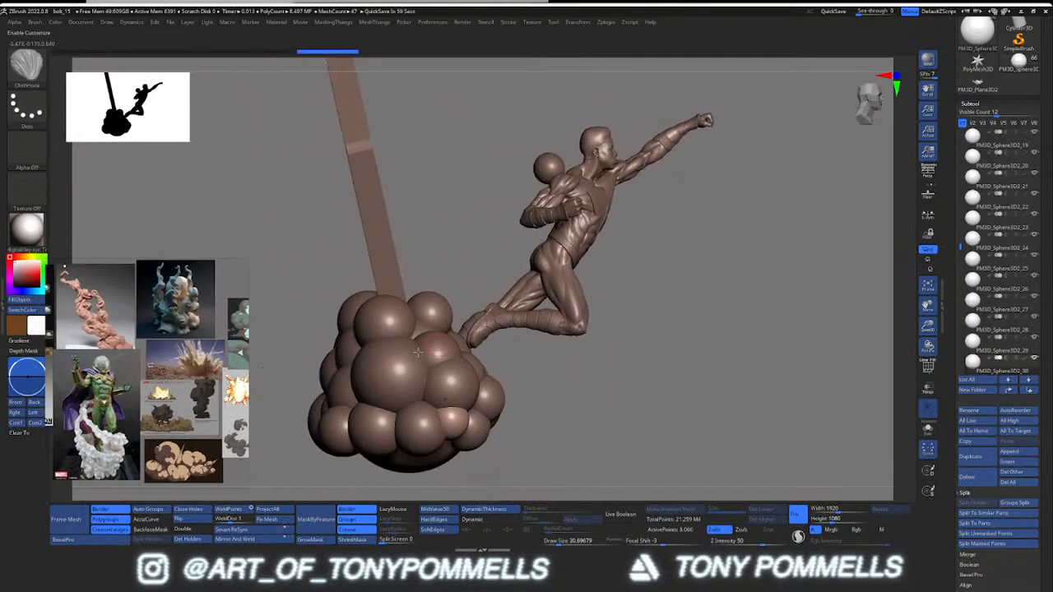
alt+right_drag(388, 368, 435, 351)
right_drag(345, 362, 449, 383)
alt+click(449, 383)
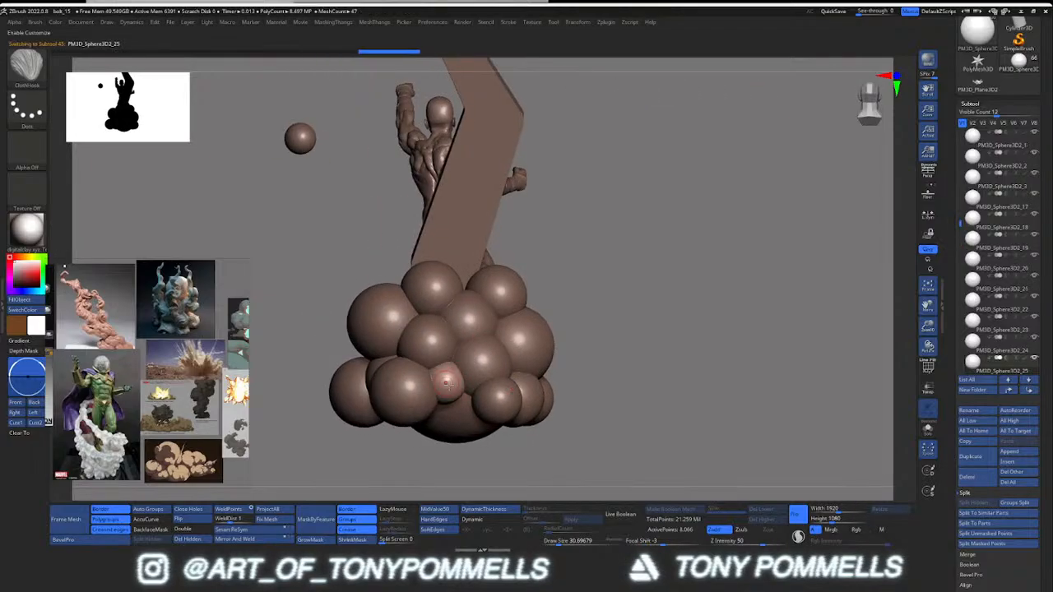
key(w)
key(ctrl+shift+d)
drag(449, 383, 467, 402)
mouse_move(515, 374)
right_down()
mouse_move(472, 378)
mouse_move(474, 394)
mouse_move(501, 374)
mouse_move(485, 379)
right_up()
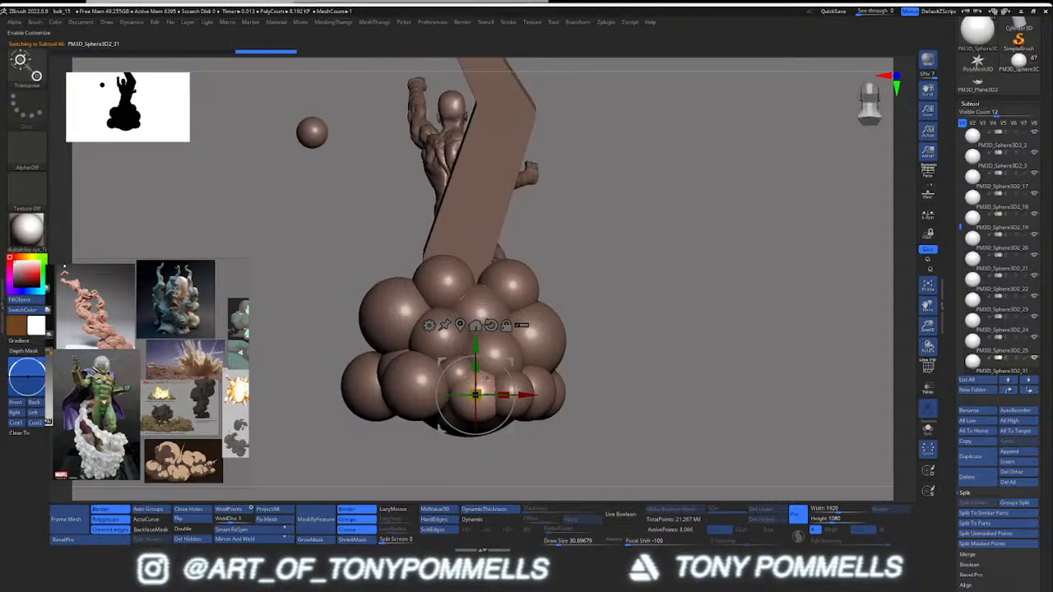
Step: Nudge the new small sphere and shift the larger sphere beside it sideways to refine the rear cluster
drag(476, 395, 472, 396)
right_drag(472, 396, 441, 374)
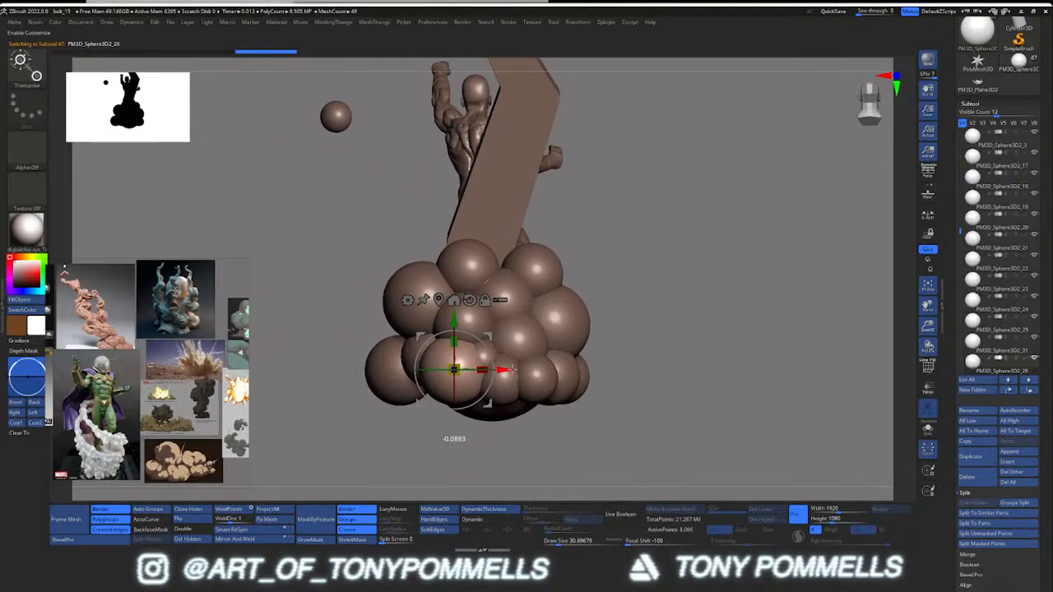
mouse_move(510, 370)
right_down()
mouse_move(423, 365)
mouse_move(465, 348)
mouse_move(452, 315)
mouse_move(448, 372)
mouse_move(441, 359)
right_up()
Step: Duplicate the sphere behind the figure's feet and pull the copy out from the upper part of the smoke base
key(q)
alt+click(430, 332)
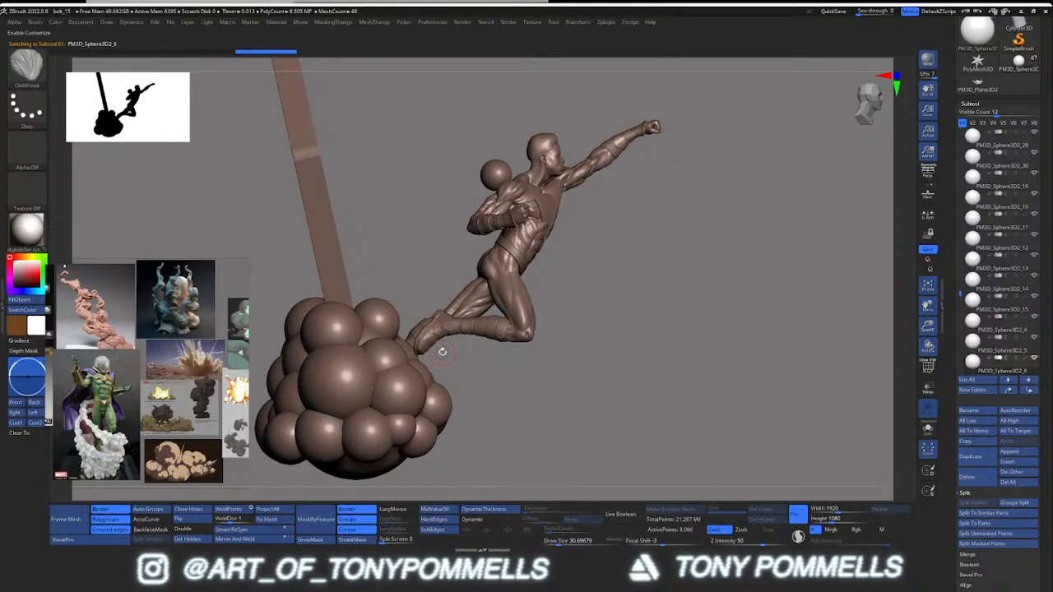
key(w)
ctrl+drag(398, 319, 426, 264)
mouse_move(436, 281)
right_down()
mouse_move(393, 285)
mouse_move(437, 287)
right_up()
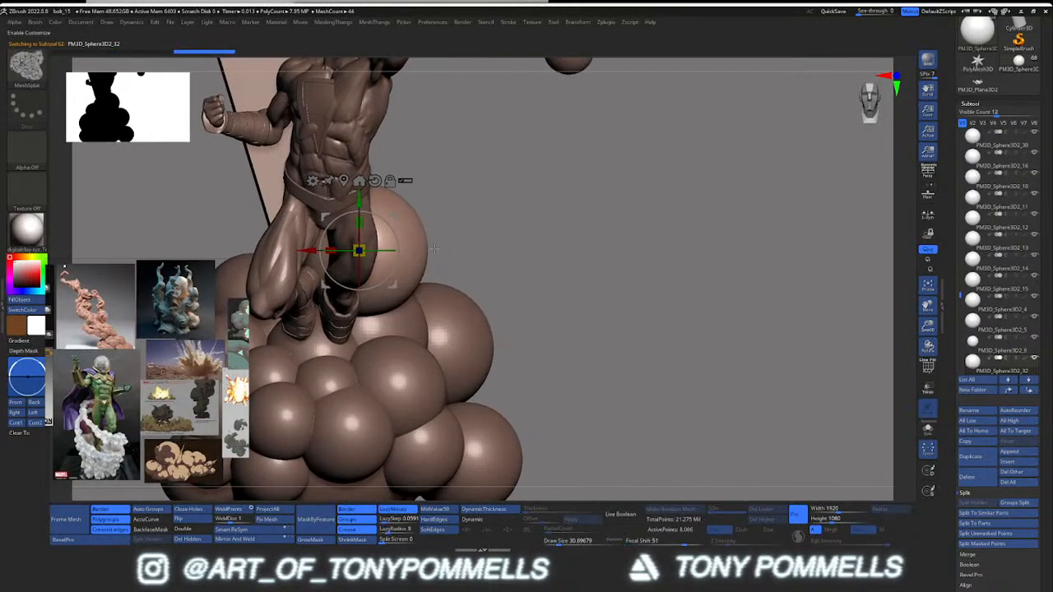
drag(392, 217, 481, 272)
right_drag(481, 271, 442, 277)
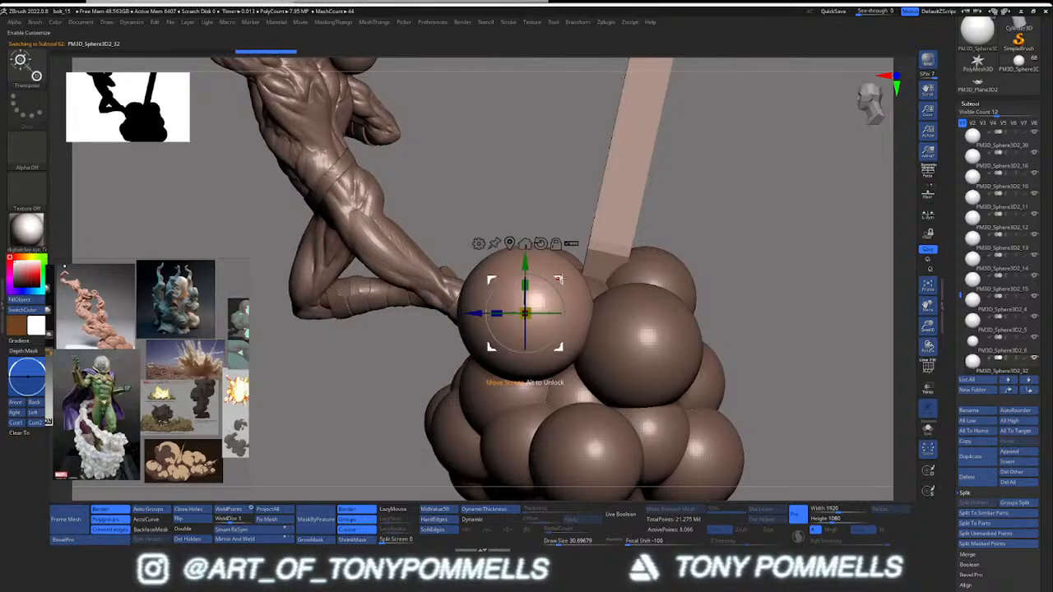
drag(558, 279, 588, 294)
ctrl+right_drag(641, 307, 641, 275)
Step: Browse the reference board's comic, costume and smoke images, and examine the swirling smoke sculpture up close
scroll(152, 392, down, 8)
middle_drag(184, 392, 92, 426)
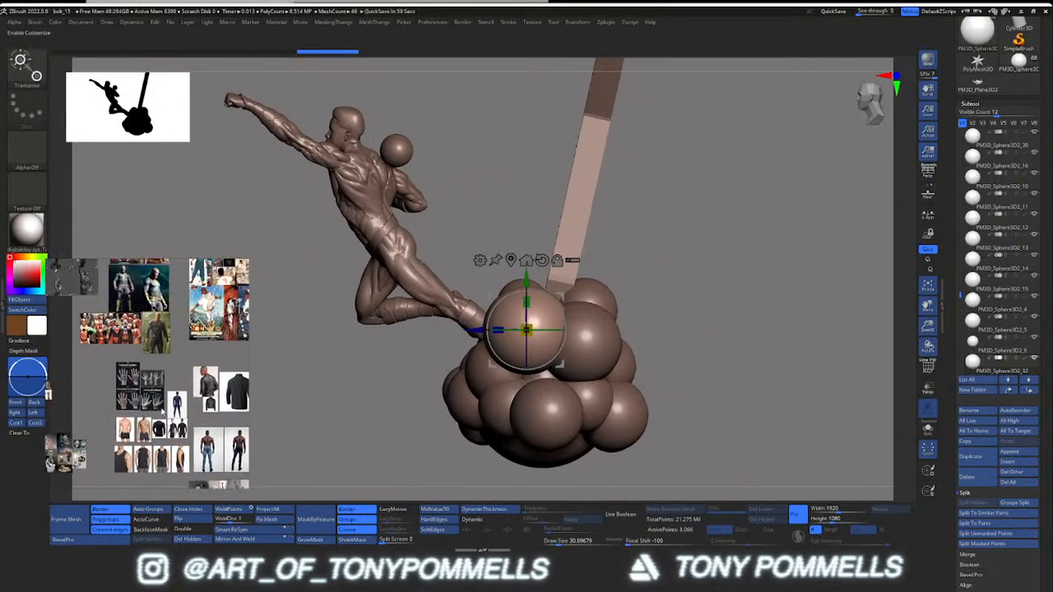
scroll(140, 386, down, 3)
middle_drag(172, 362, 130, 426)
scroll(131, 426, up, 4)
scroll(140, 412, up, 4)
middle_drag(206, 395, 176, 333)
scroll(189, 296, down, 3)
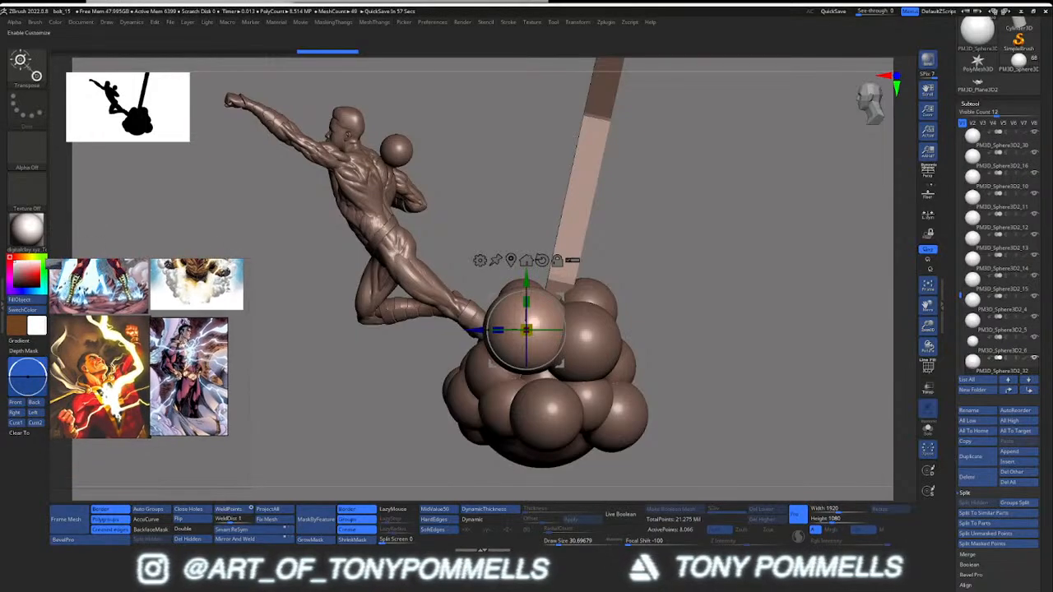
middle_drag(123, 370, 207, 381)
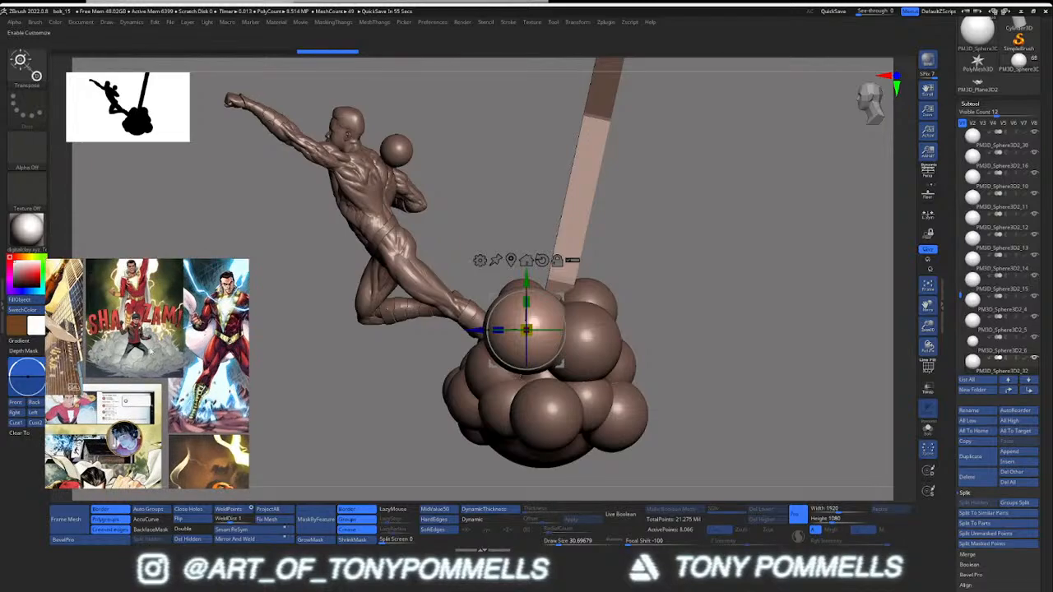
scroll(140, 345, up, 2)
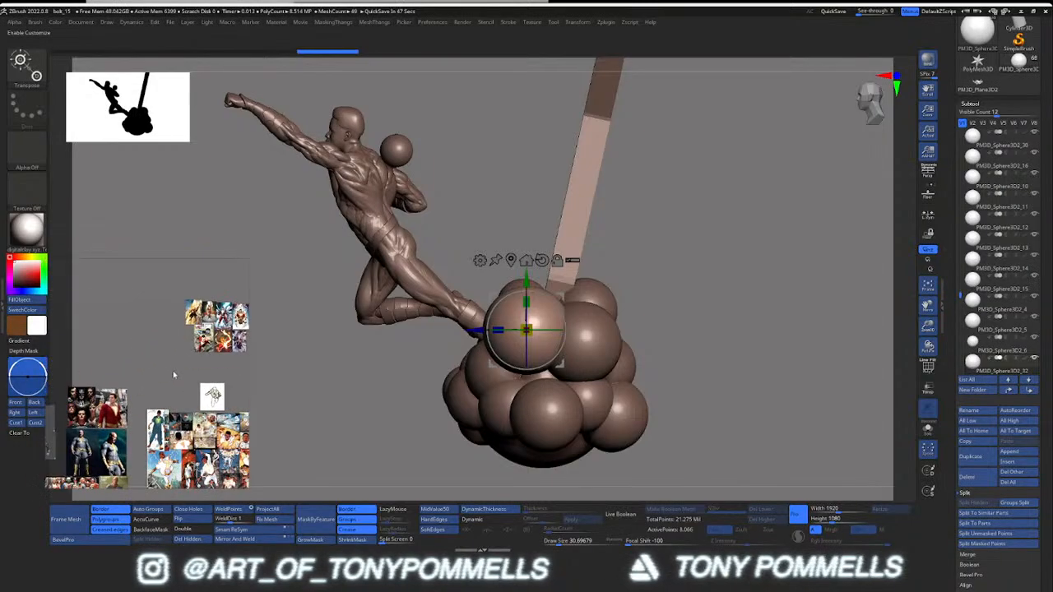
middle_drag(103, 443, 221, 309)
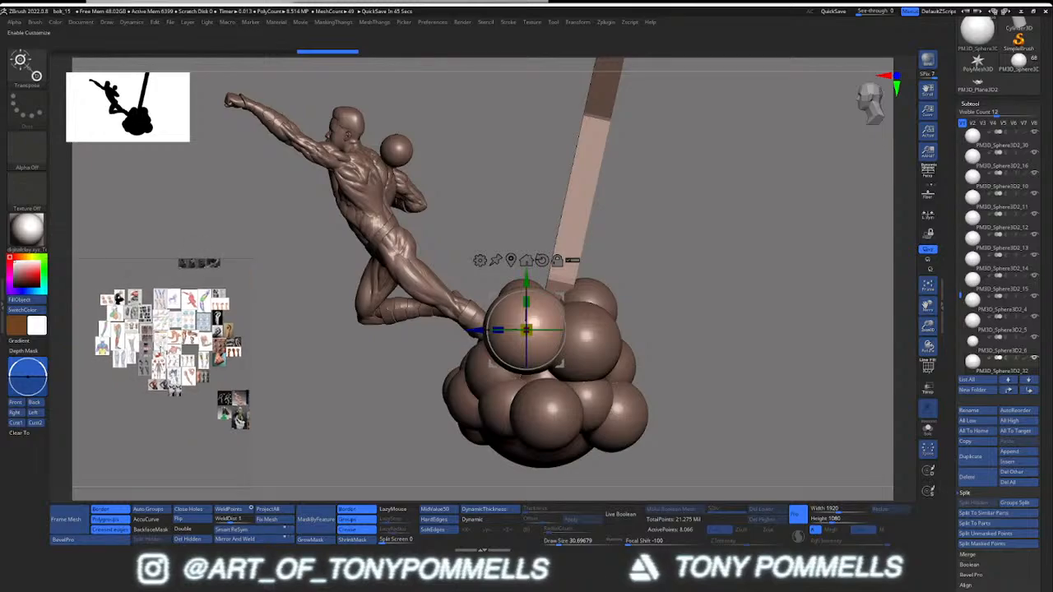
middle_drag(246, 403, 148, 370)
scroll(137, 381, up, 6)
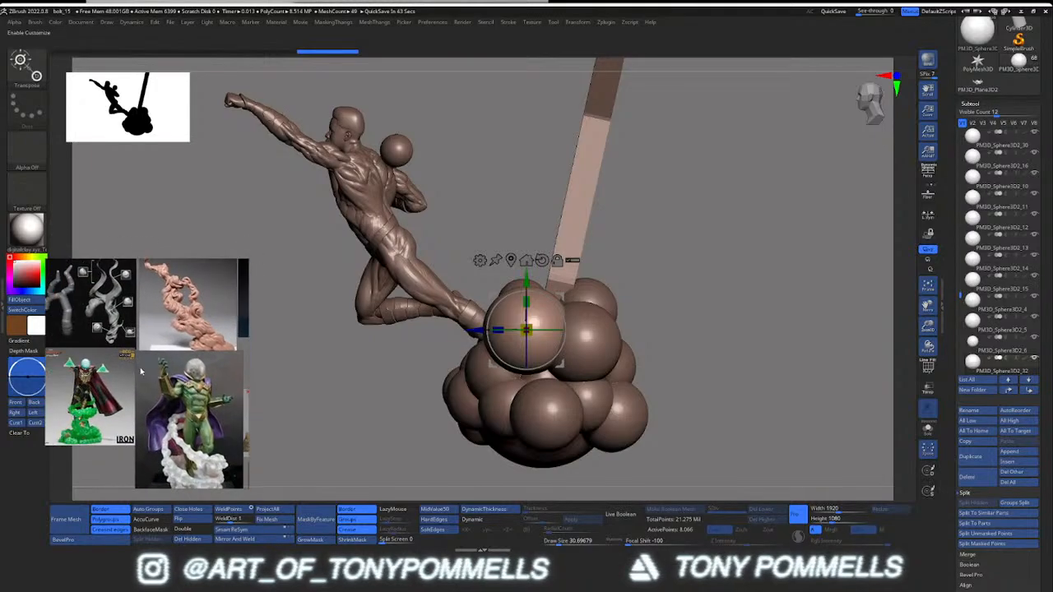
scroll(159, 362, up, 5)
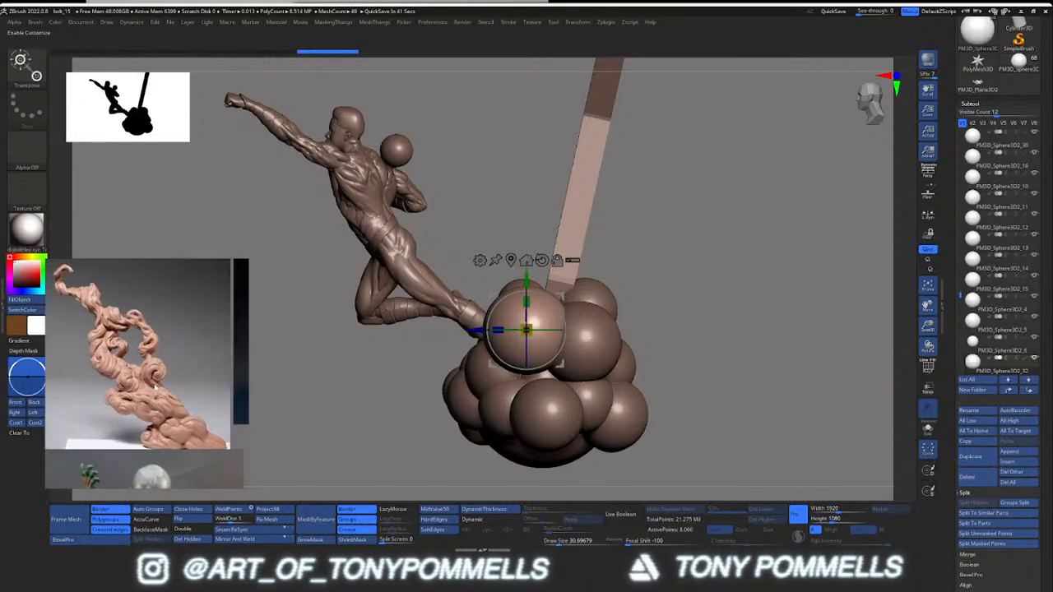
middle_drag(159, 391, 153, 388)
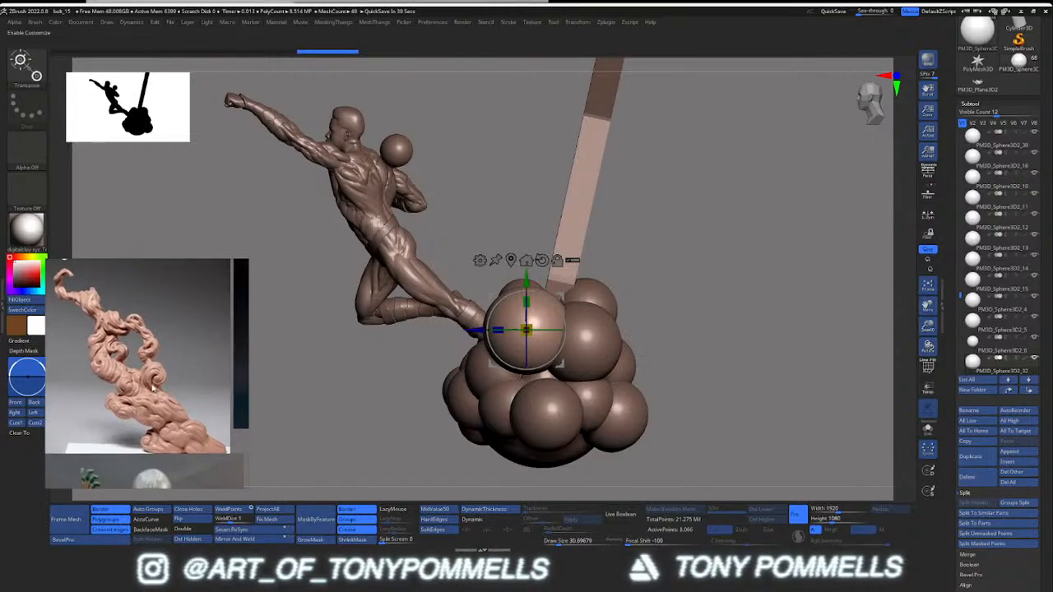
Step: Move the copied sphere across to the rear of the smoke base and scale it down
drag(407, 340, 374, 280)
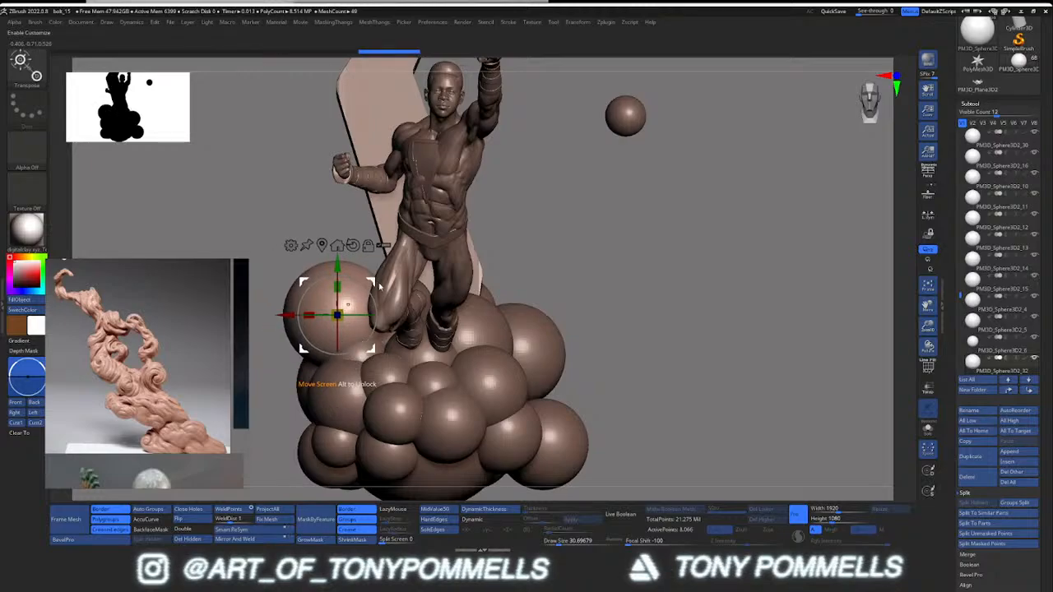
right_drag(374, 280, 419, 296)
drag(418, 296, 328, 321)
alt+right_drag(314, 330, 412, 312)
drag(389, 337, 362, 339)
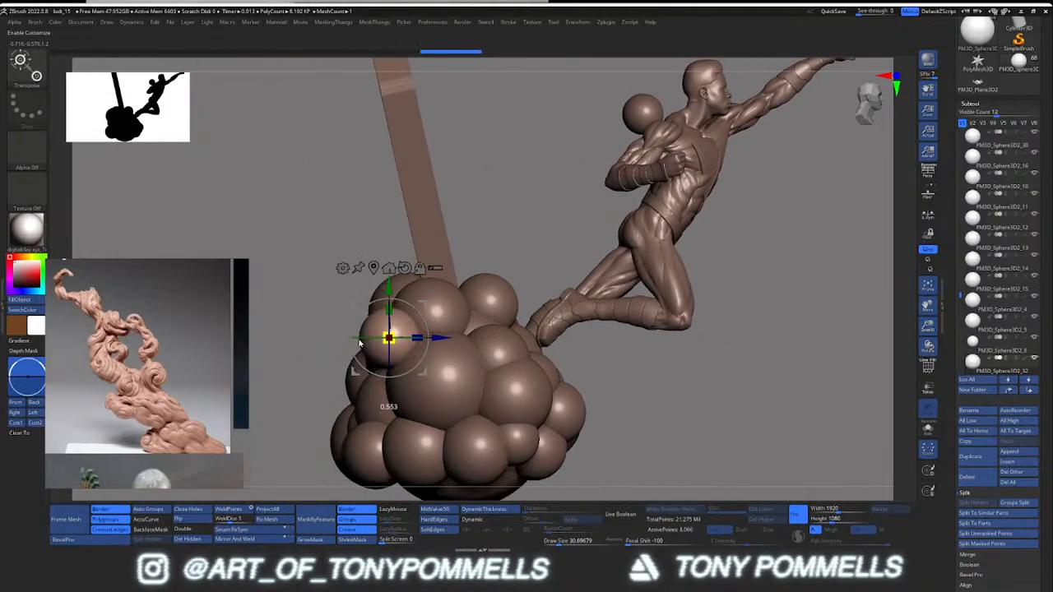
right_drag(367, 338, 444, 334)
Step: Position the reduced sphere on top of the rear upper smoke sphere, checking it from the back and side
drag(428, 309, 350, 279)
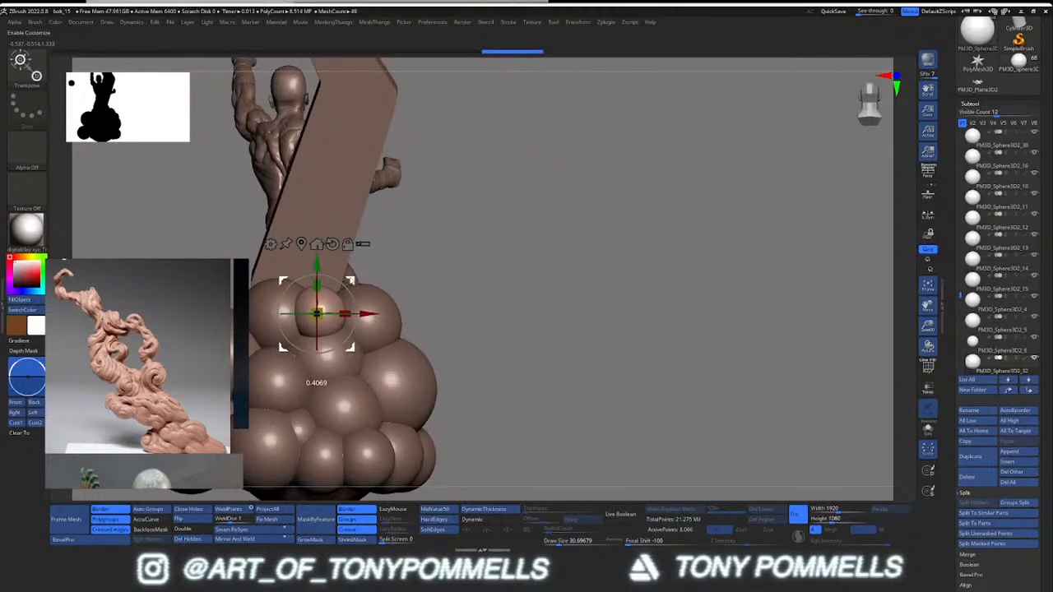
right_drag(350, 280, 317, 291)
drag(293, 313, 302, 298)
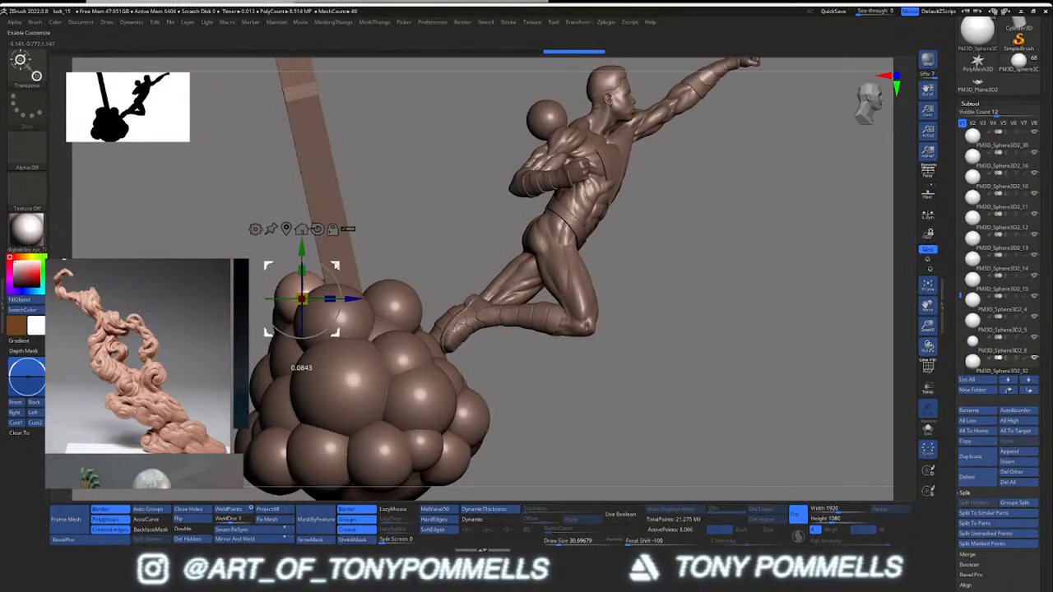
drag(336, 265, 347, 261)
right_drag(318, 275, 351, 261)
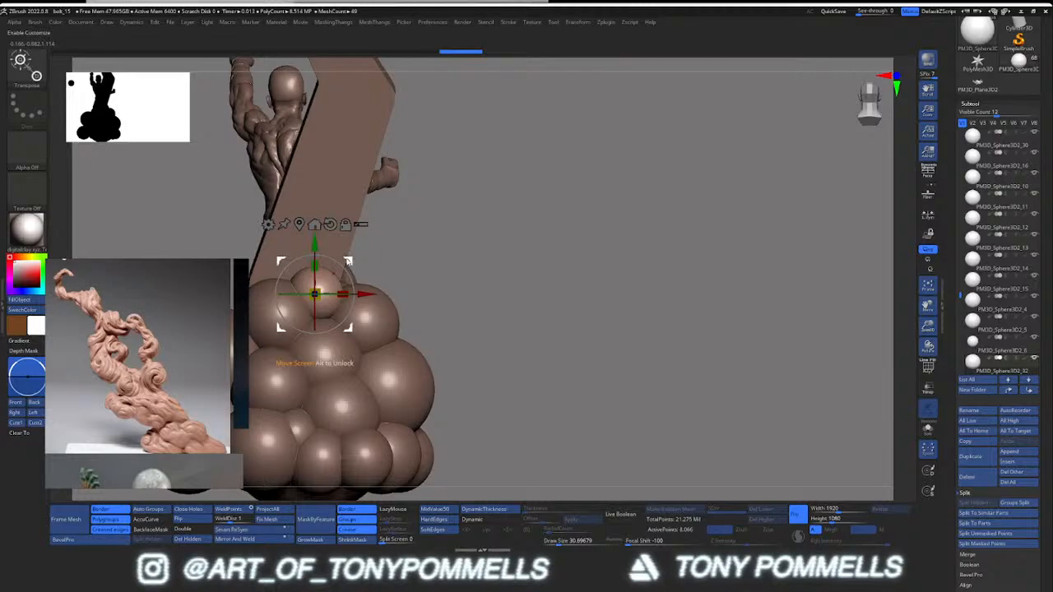
drag(348, 262, 408, 263)
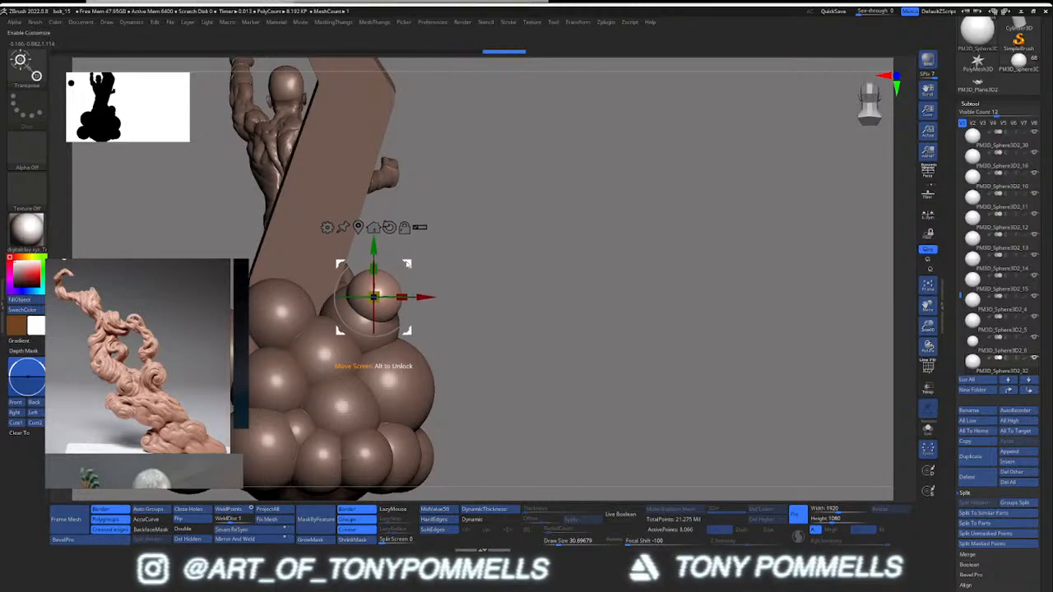
right_drag(407, 263, 395, 294)
drag(375, 306, 369, 307)
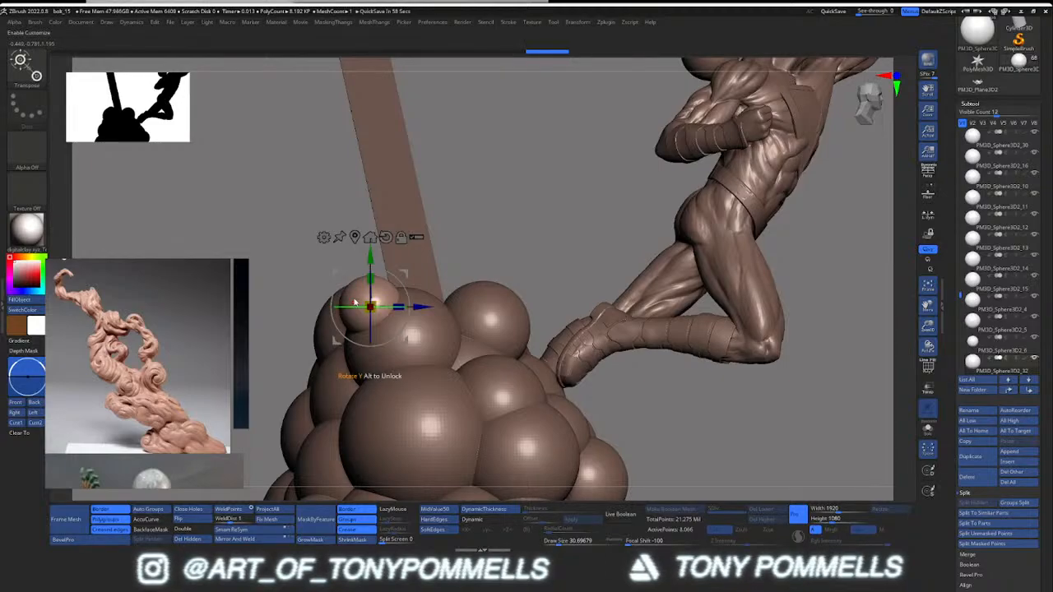
mouse_move(431, 323)
ctrl+right_down()
mouse_move(466, 322)
mouse_move(441, 320)
mouse_move(462, 324)
mouse_move(442, 306)
ctrl+right_up()
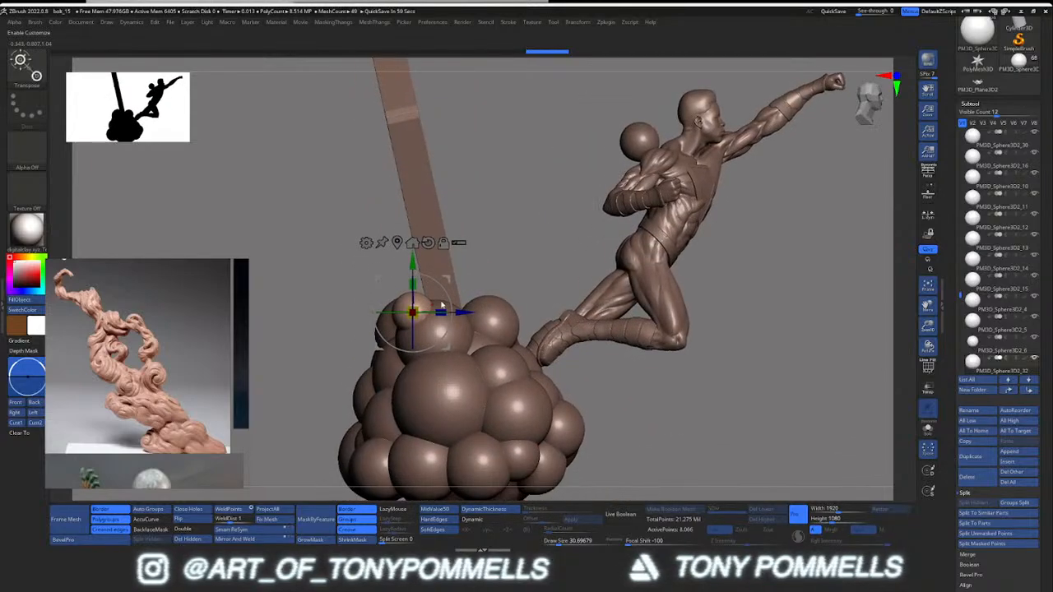
Step: Duplicate the top rear sphere twice, shrinking and stacking each copy upward into a tapering smoke tip
mouse_move(461, 288)
right_down()
mouse_move(438, 284)
mouse_move(467, 281)
mouse_move(459, 279)
right_up()
key(ctrl+shift+d)
drag(457, 279, 461, 277)
mouse_move(421, 313)
mouse_down()
mouse_move(402, 294)
mouse_move(411, 294)
mouse_up()
right_drag(411, 294, 402, 294)
drag(402, 294, 412, 296)
right_drag(411, 297, 436, 254)
drag(421, 234, 423, 231)
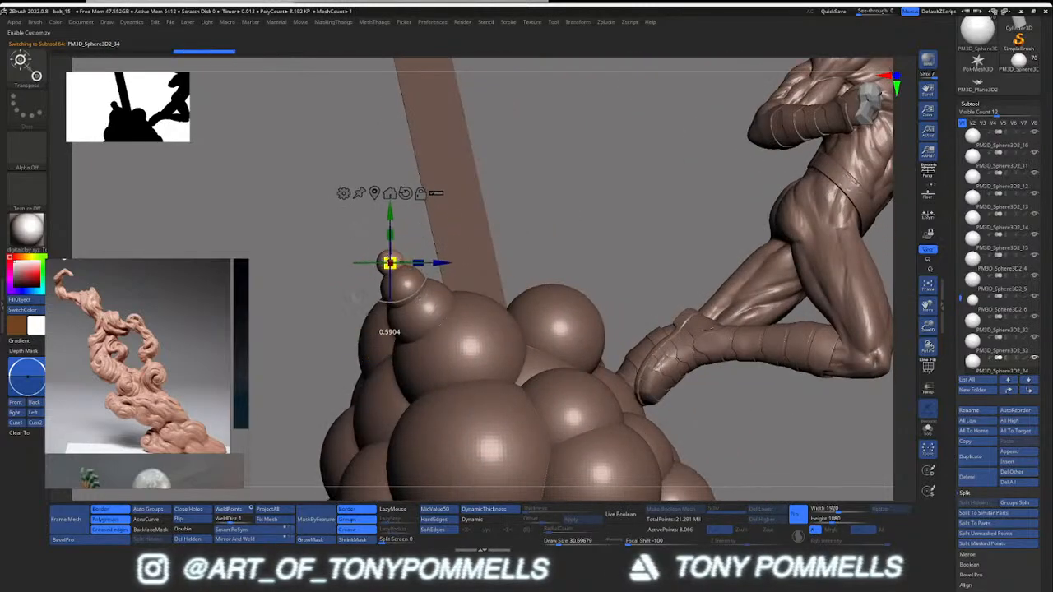
right_drag(386, 198, 518, 199)
ctrl+right_drag(451, 227, 657, 279)
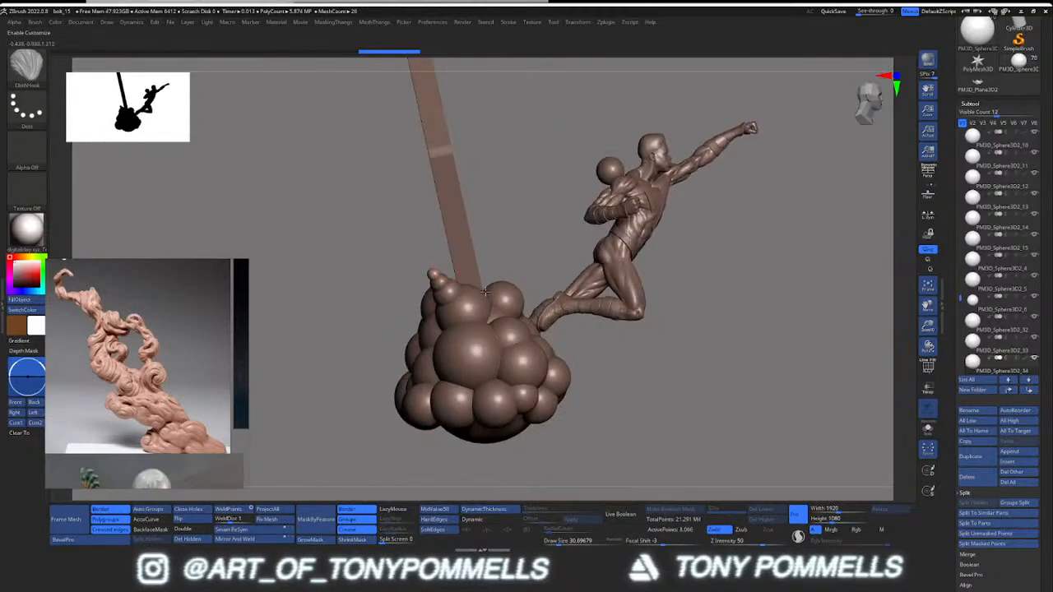
Step: Duplicate the sphere behind the feet again and raise the copy beside the leg opposite the smoke tip
mouse_move(428, 297)
right_down()
mouse_move(500, 306)
mouse_move(518, 325)
mouse_move(470, 343)
mouse_move(386, 338)
mouse_move(526, 320)
right_up()
alt+click(542, 315)
key(ctrl+shift+d)
key(w)
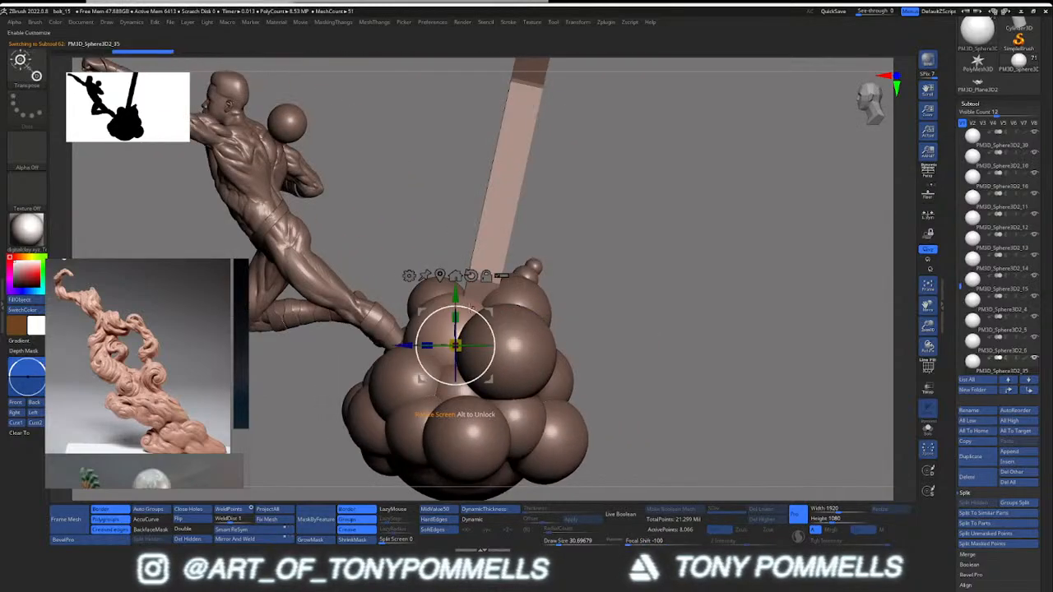
right_drag(418, 378, 493, 370)
drag(448, 310, 471, 264)
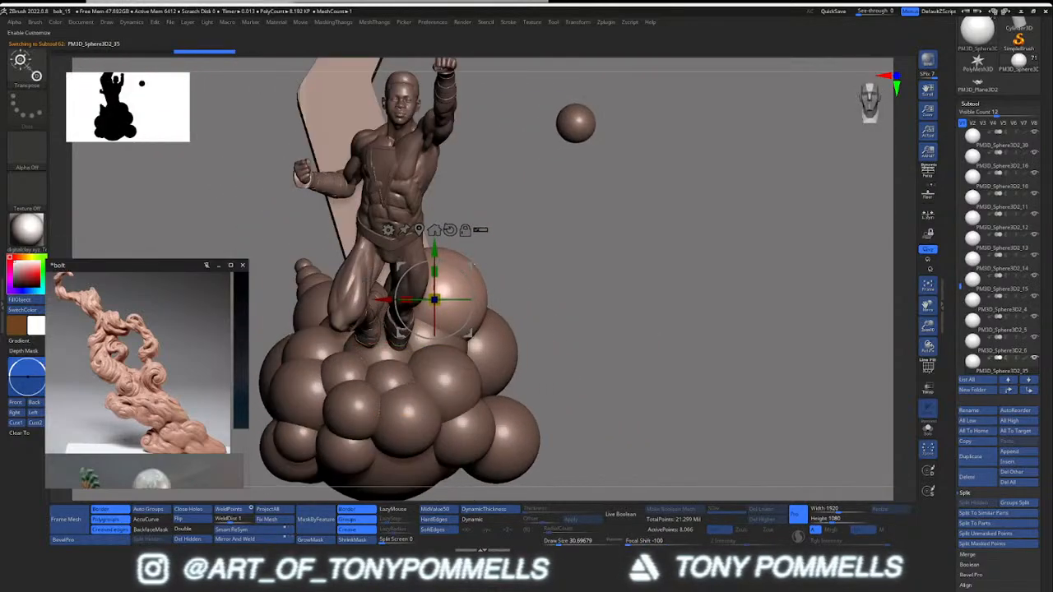
Step: Switch to the Opera browser and open youtube.com
mouse_move(132, 587)
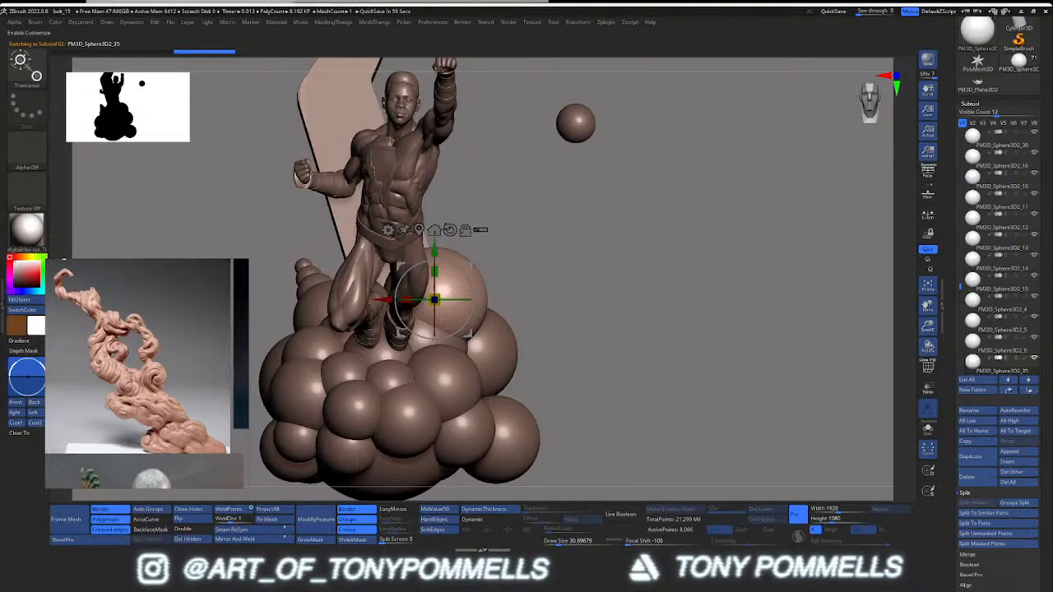
drag(43, 102, 464, 54)
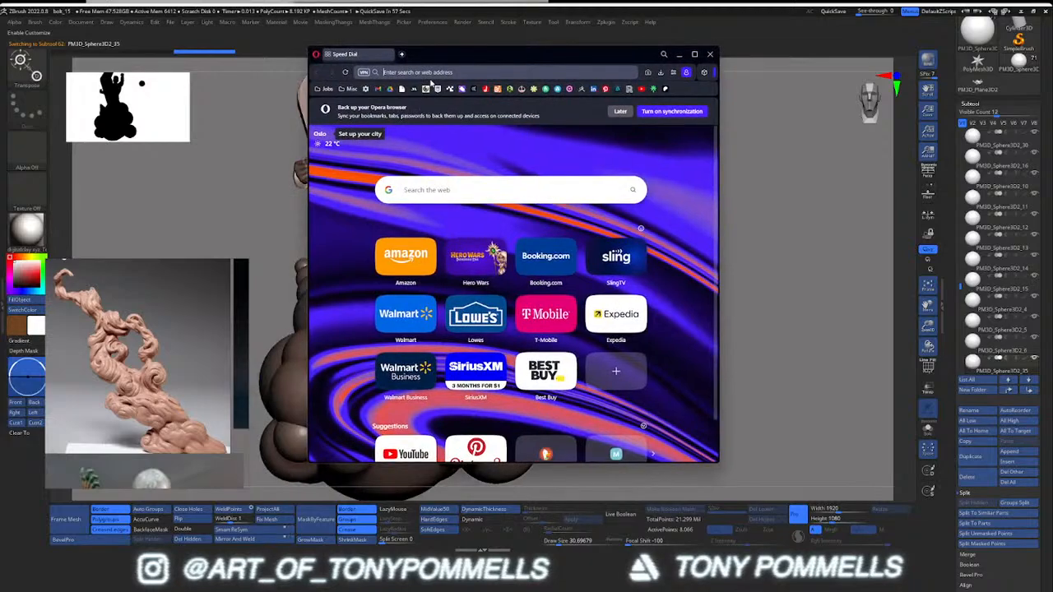
text(youtube.com)
key(Return)
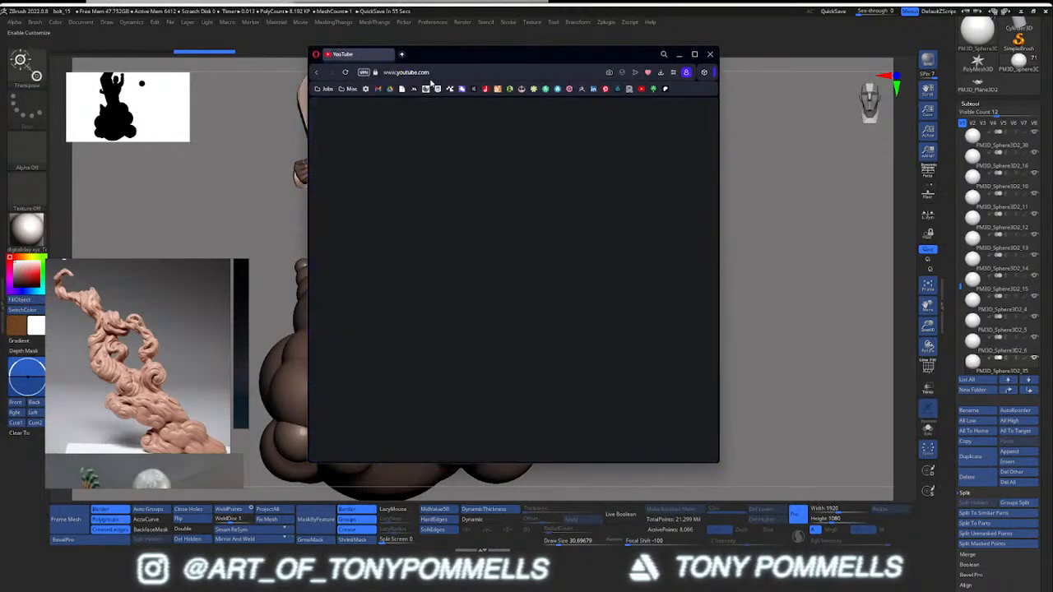
Step: Search YouTube for "chamferzone" and open the ChamferZone channel
click(509, 108)
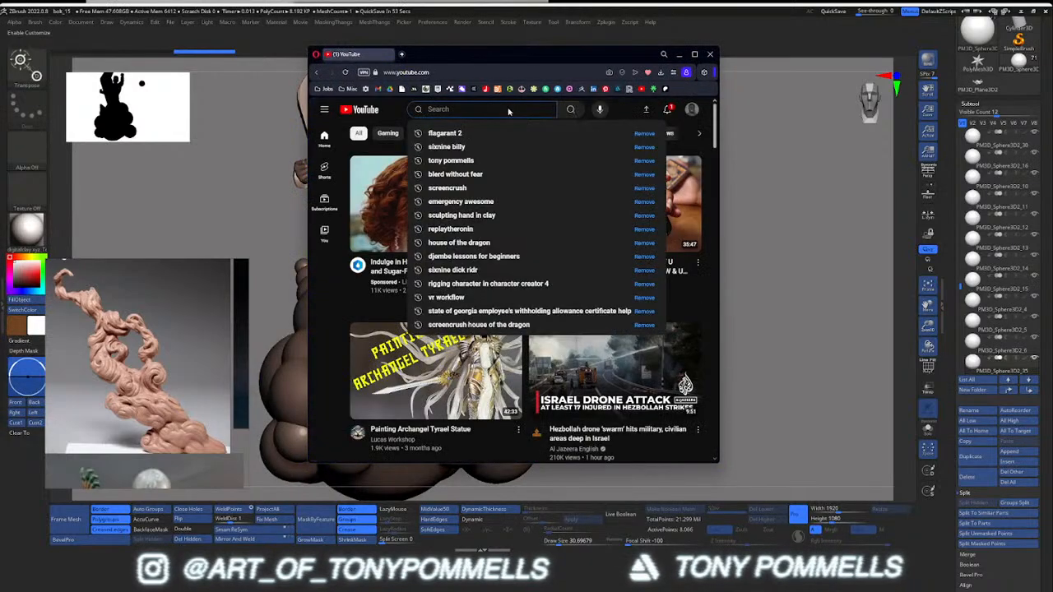
text(chamferzone)
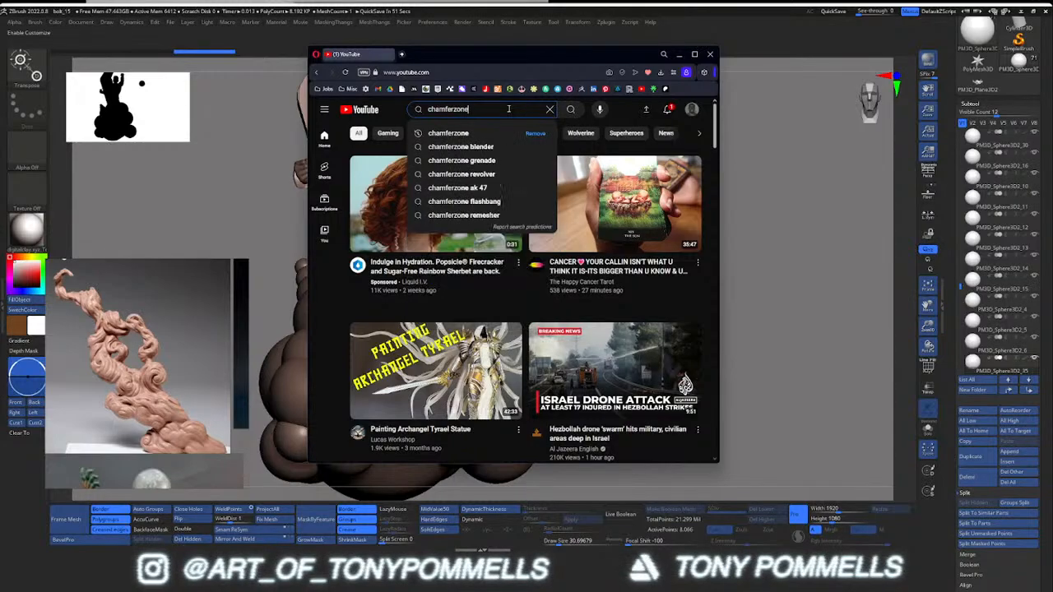
key(Return)
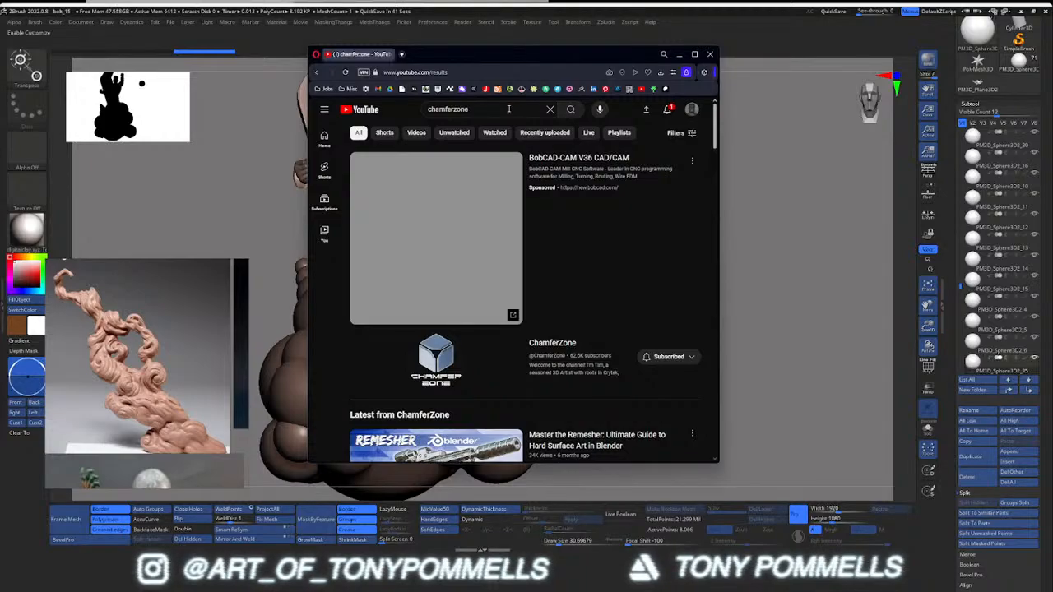
scroll(534, 178, down, 3)
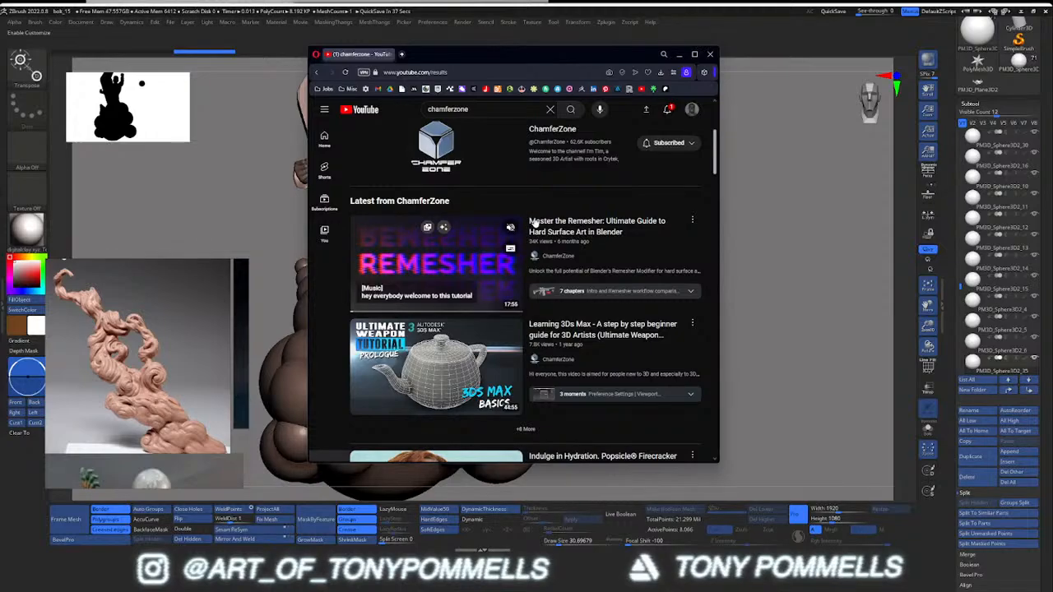
scroll(549, 338, down, 2)
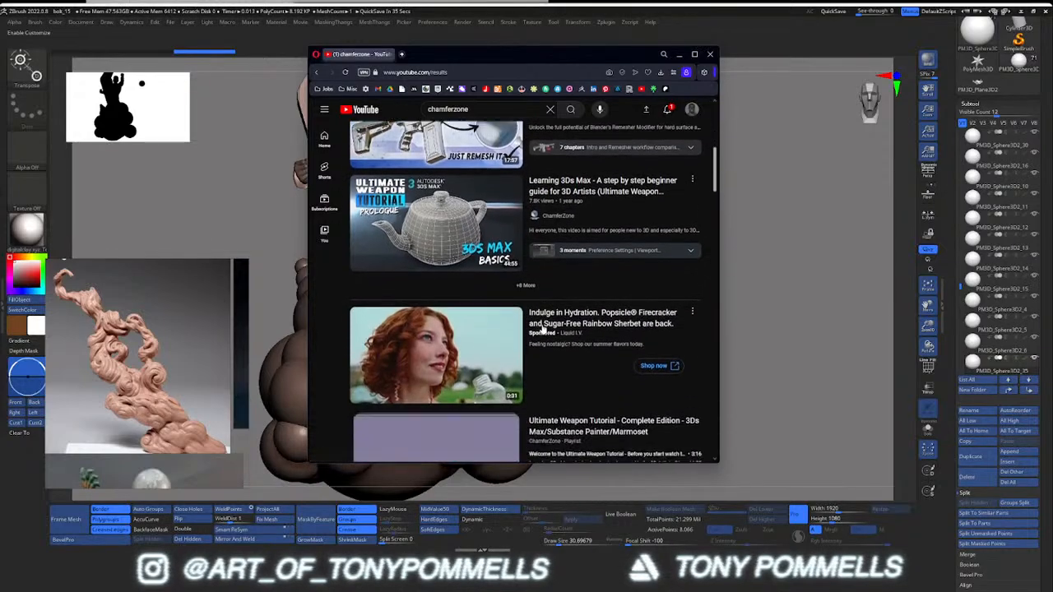
scroll(543, 324, up, 2)
scroll(538, 312, up, 2)
scroll(535, 309, down, 4)
scroll(532, 300, up, 5)
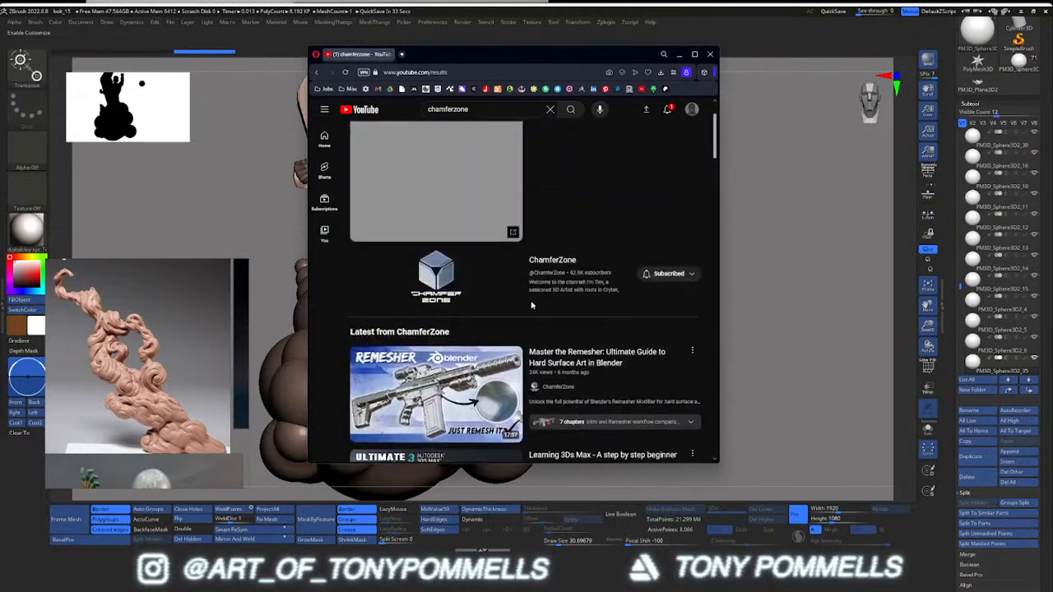
click(556, 258)
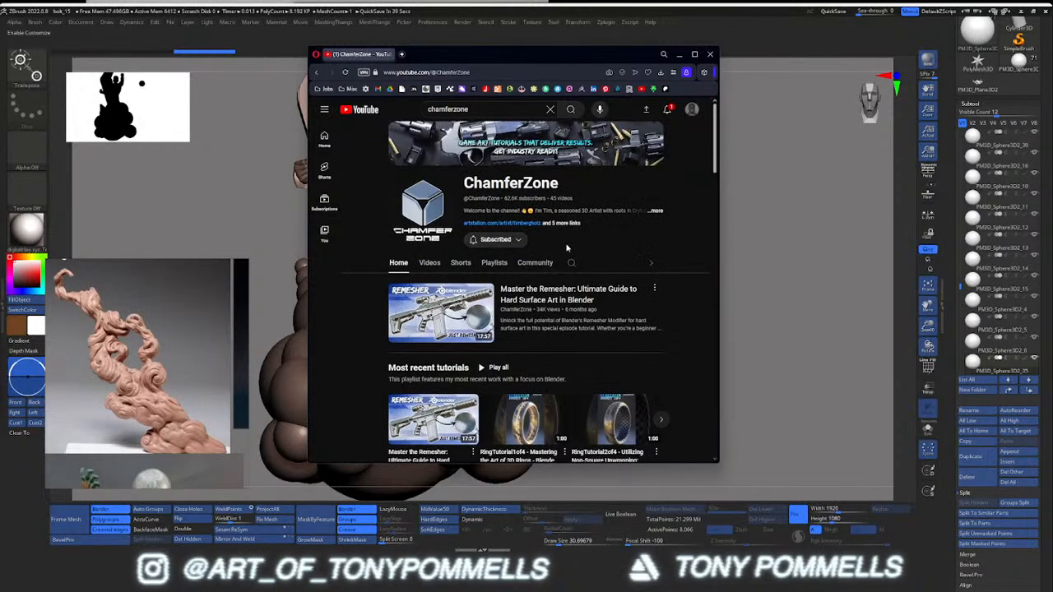
Step: Open the channel's "Learning Blender" beginner tutorial and seek to its section on aligning geometry on X, Y or Z
scroll(539, 246, down, 5)
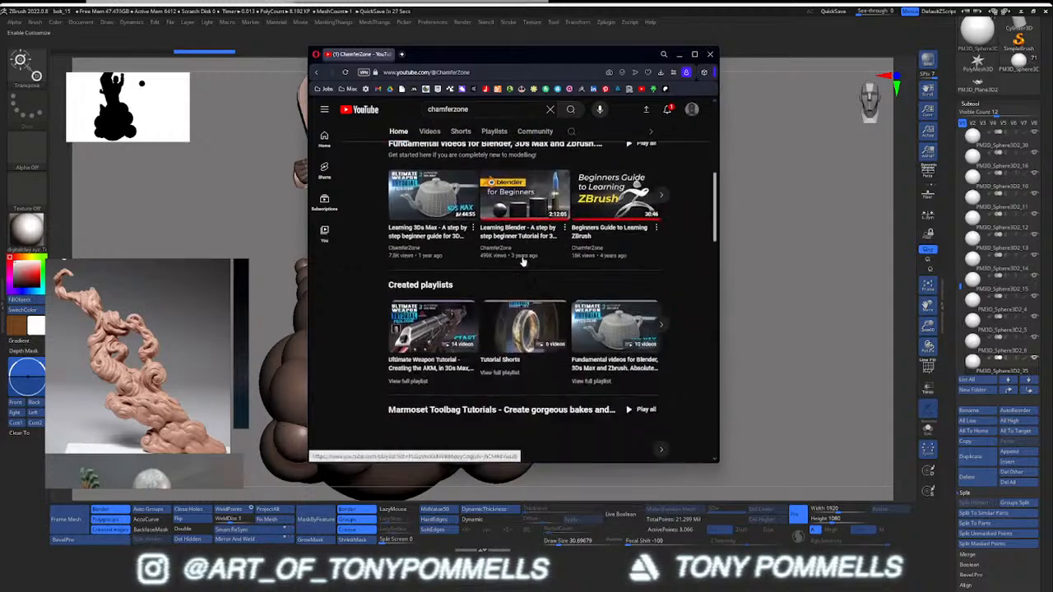
scroll(522, 261, up, 1)
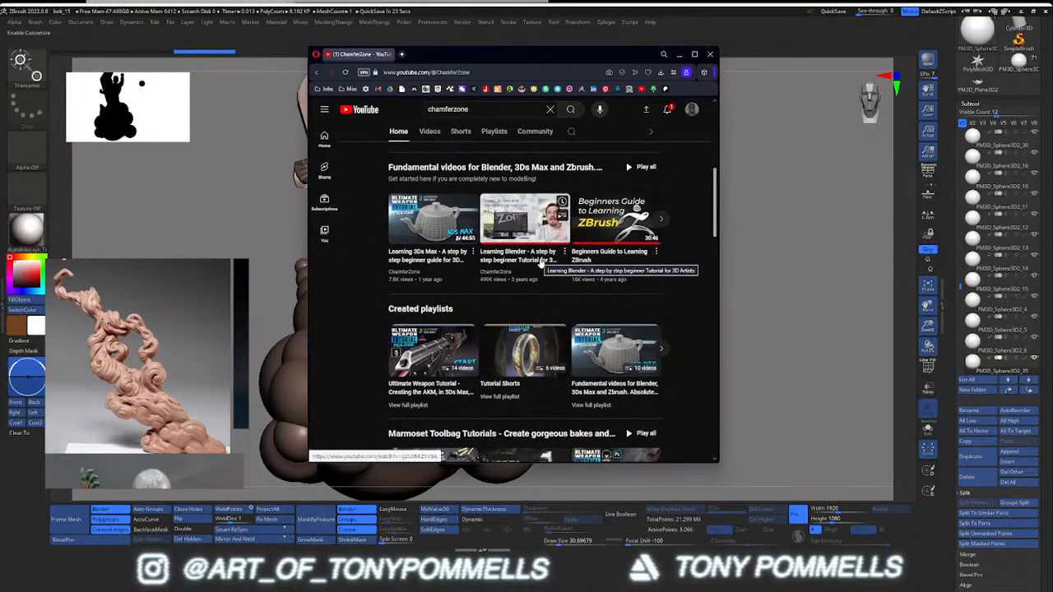
scroll(539, 262, up, 1)
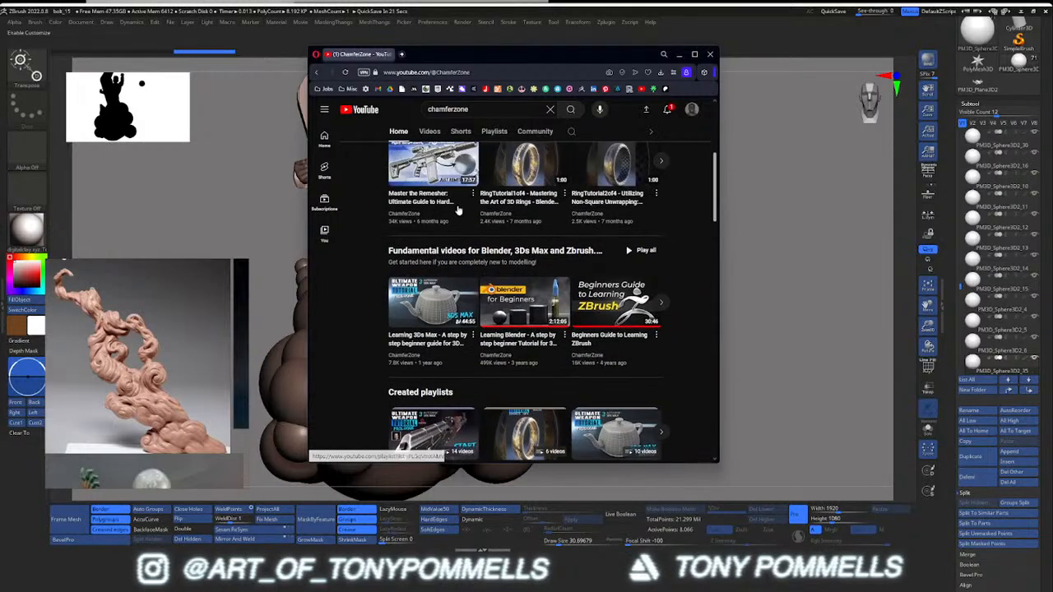
click(538, 344)
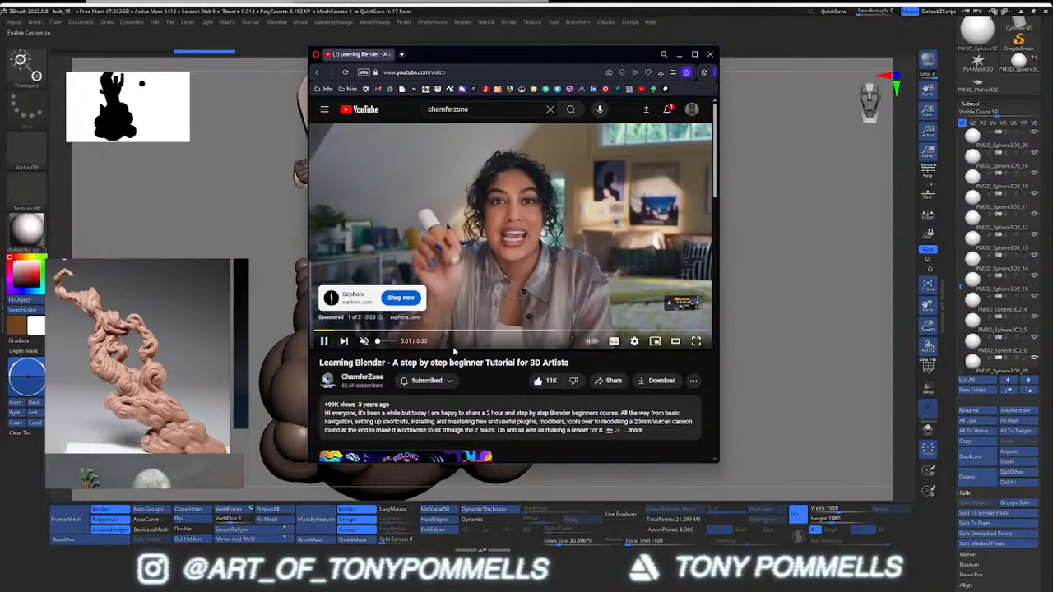
scroll(453, 345, down, 3)
scroll(473, 331, down, 4)
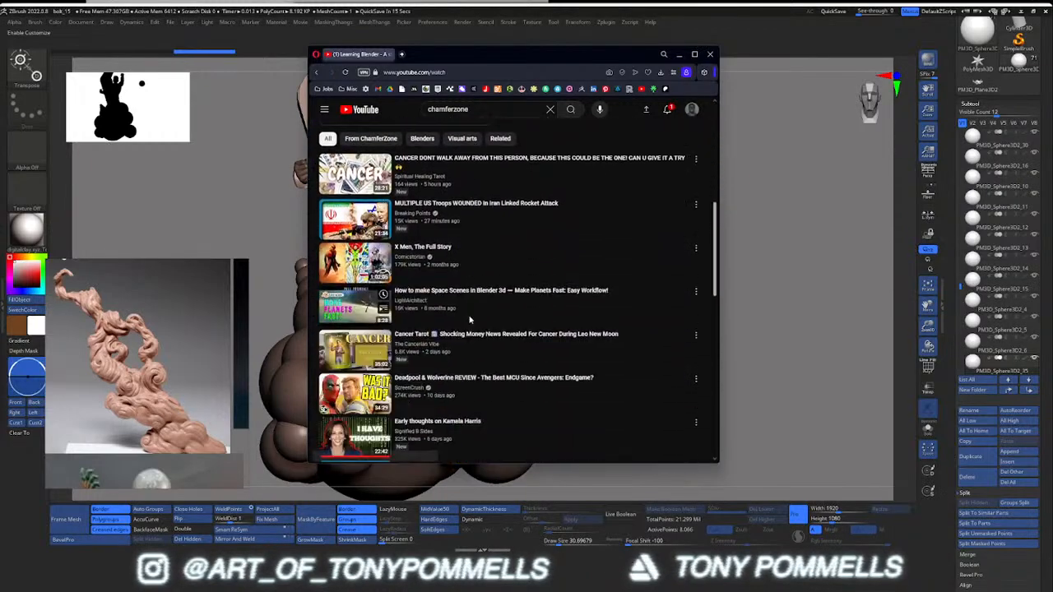
scroll(473, 330, up, 7)
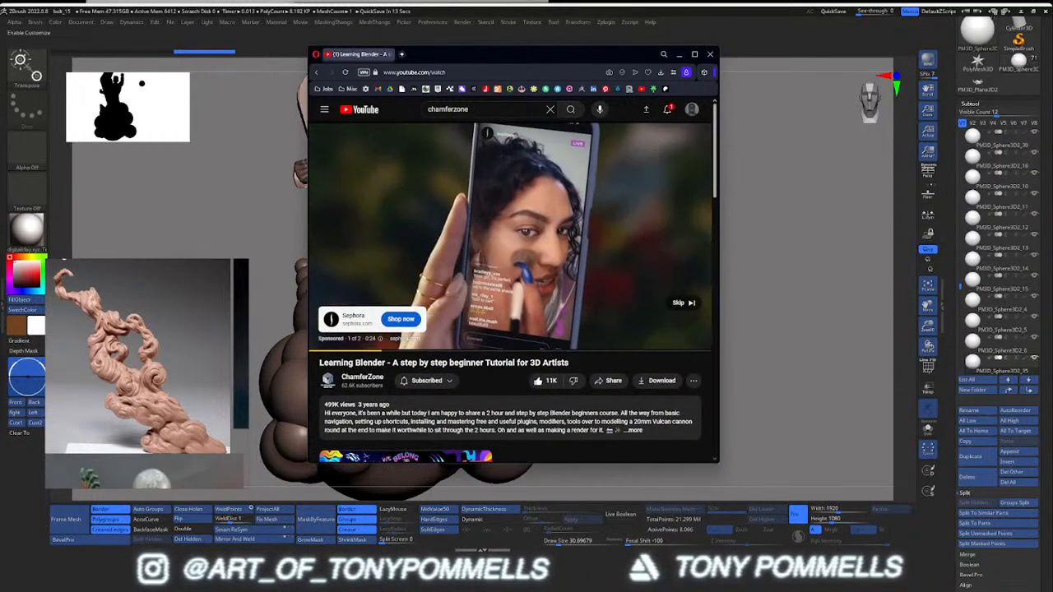
click(693, 307)
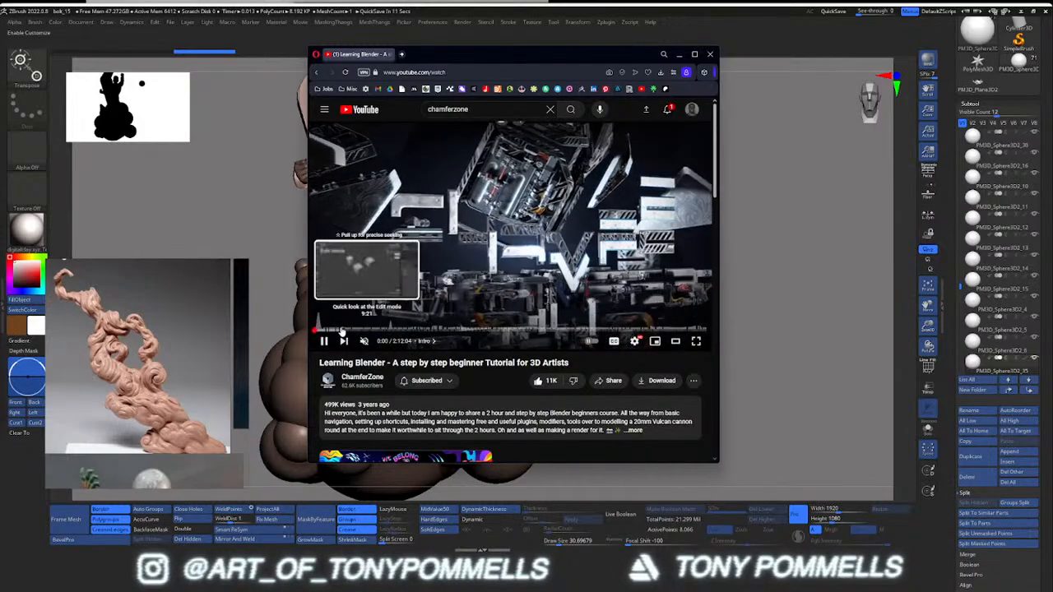
click(339, 330)
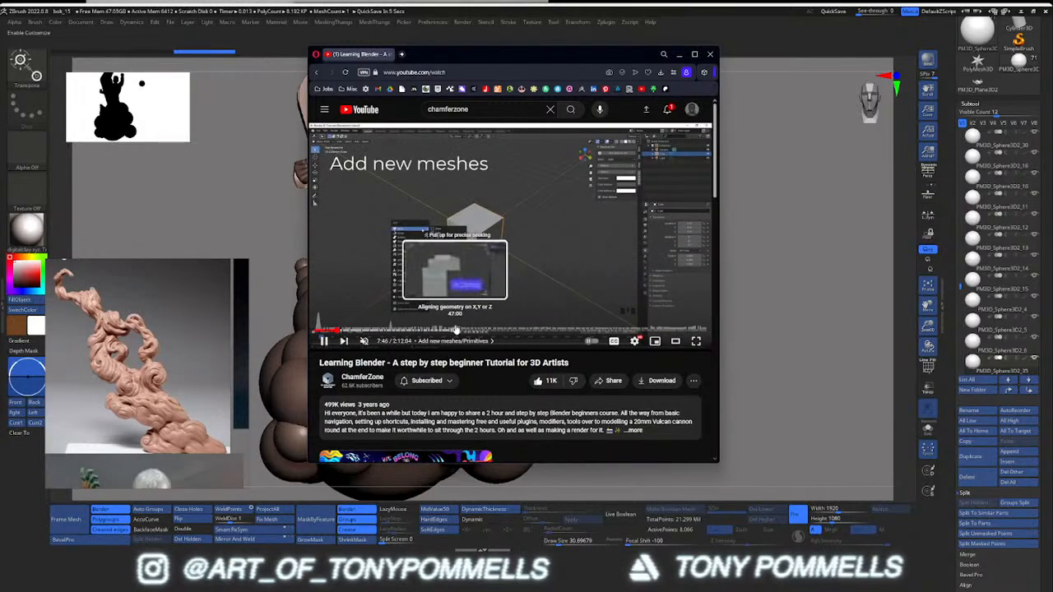
click(455, 330)
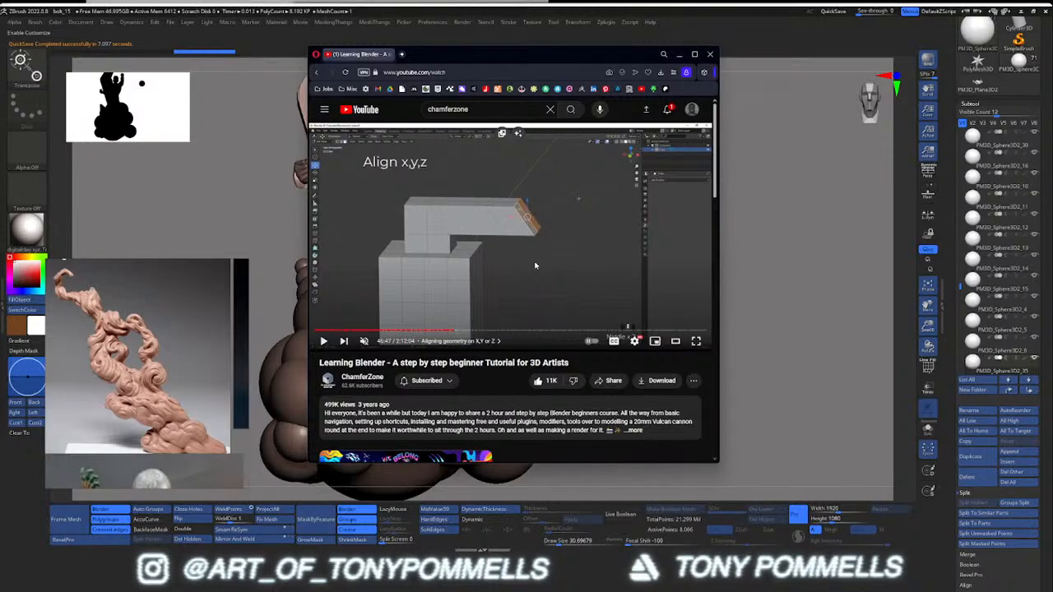
Step: Close the browser to return to ZBrush and shrink the raised sphere beside the leg
click(711, 55)
key(p)
key(p)
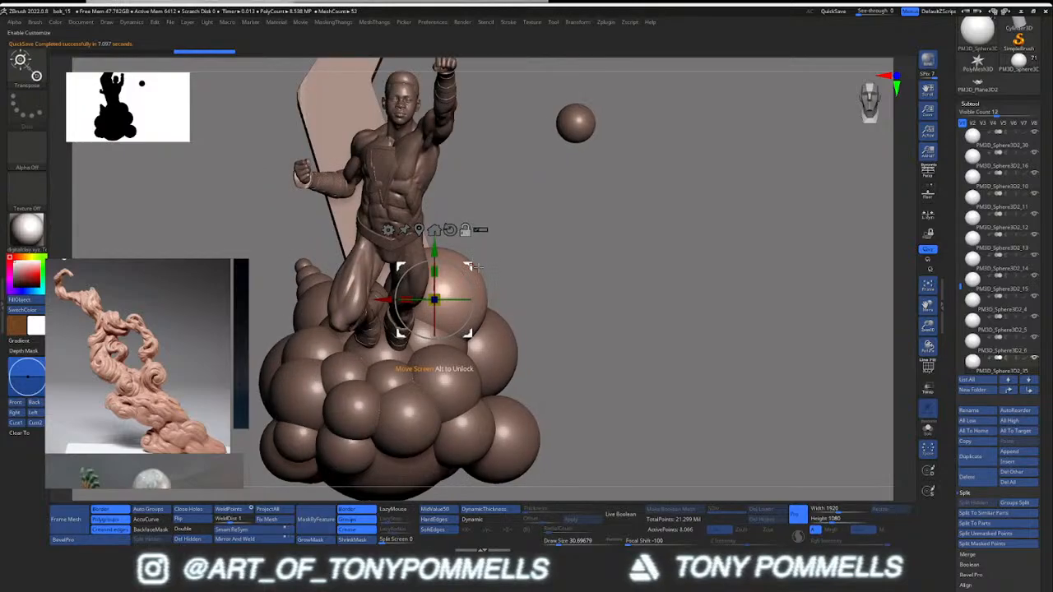
ctrl+right_drag(477, 268, 490, 299)
drag(428, 326, 381, 327)
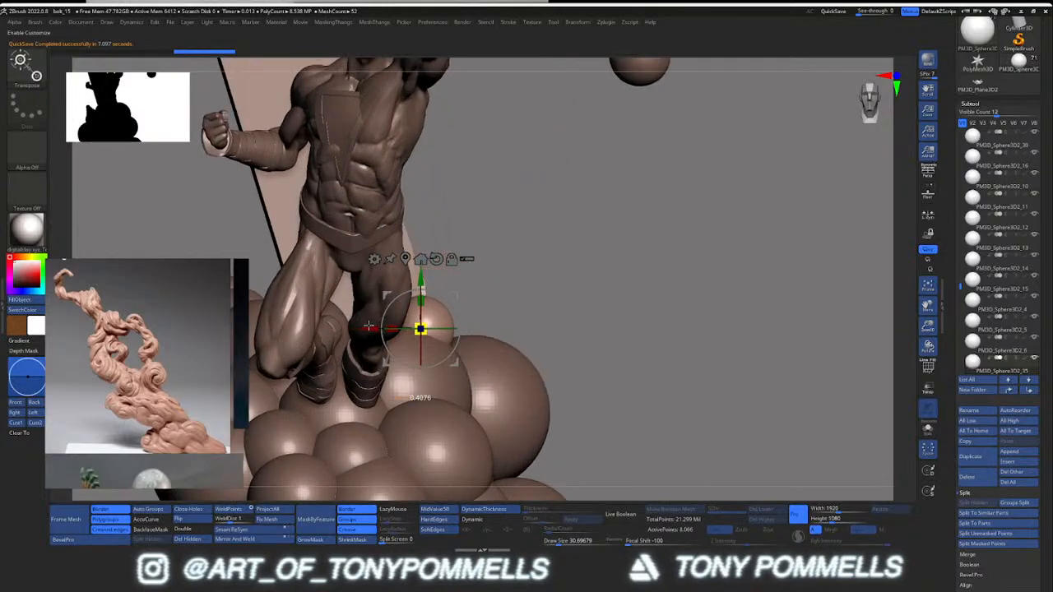
Step: Seat the reduced sphere on top of the smoke sphere behind the feet, adjusting its depth from the side
right_drag(458, 329, 416, 339)
drag(485, 307, 479, 296)
right_drag(479, 297, 526, 307)
ctrl+right_drag(526, 307, 527, 321)
drag(471, 303, 449, 309)
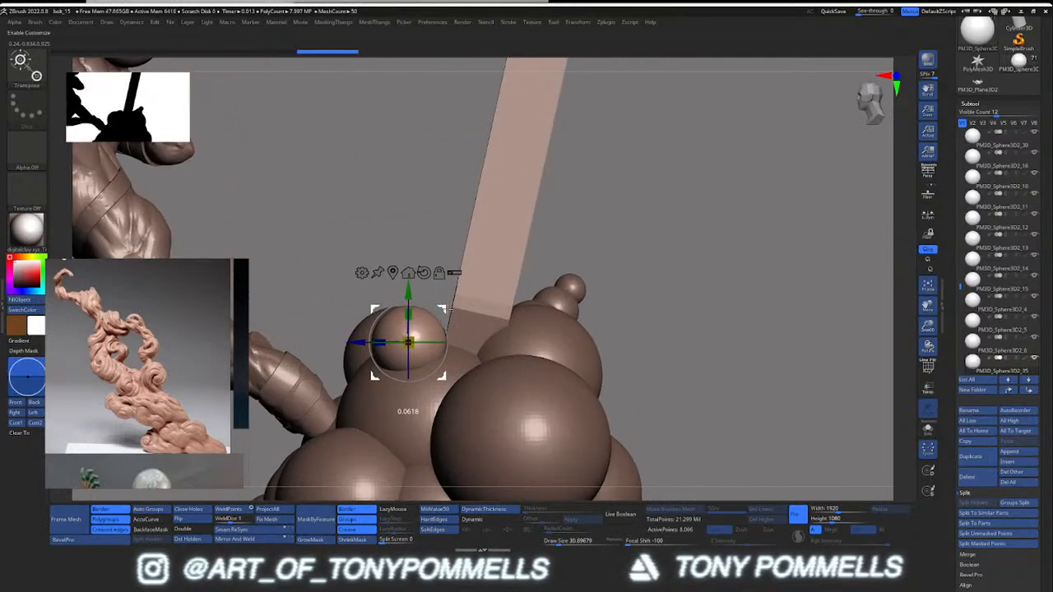
right_drag(409, 341, 424, 337)
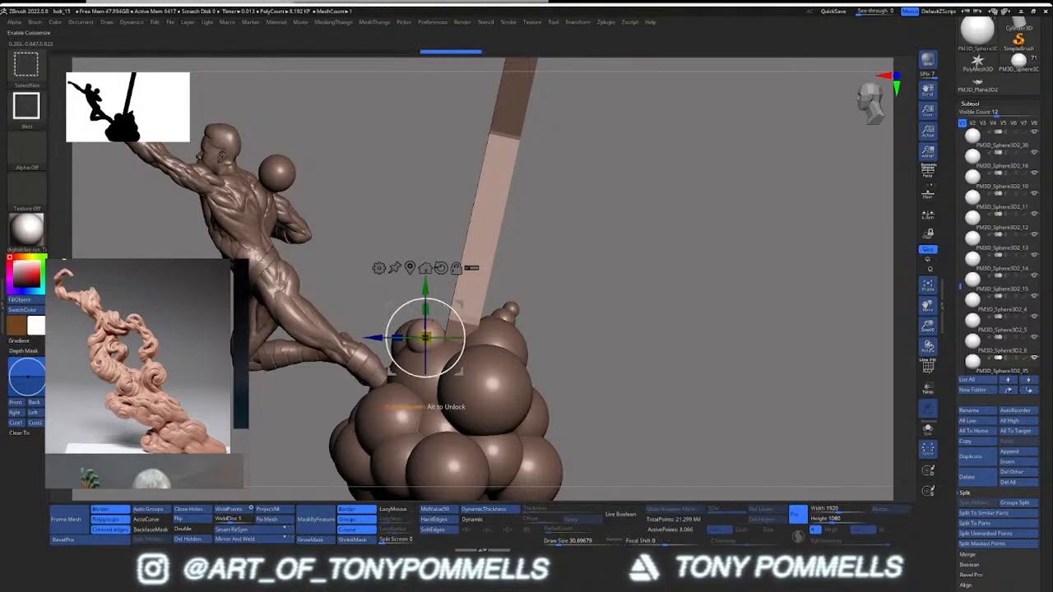
Step: Duplicate the small sphere behind the feet, then shrink and raise the copy to stack it on top
key(ctrl+shift+d)
drag(460, 303, 457, 283)
mouse_move(457, 288)
right_down()
mouse_move(486, 296)
mouse_move(465, 294)
right_up()
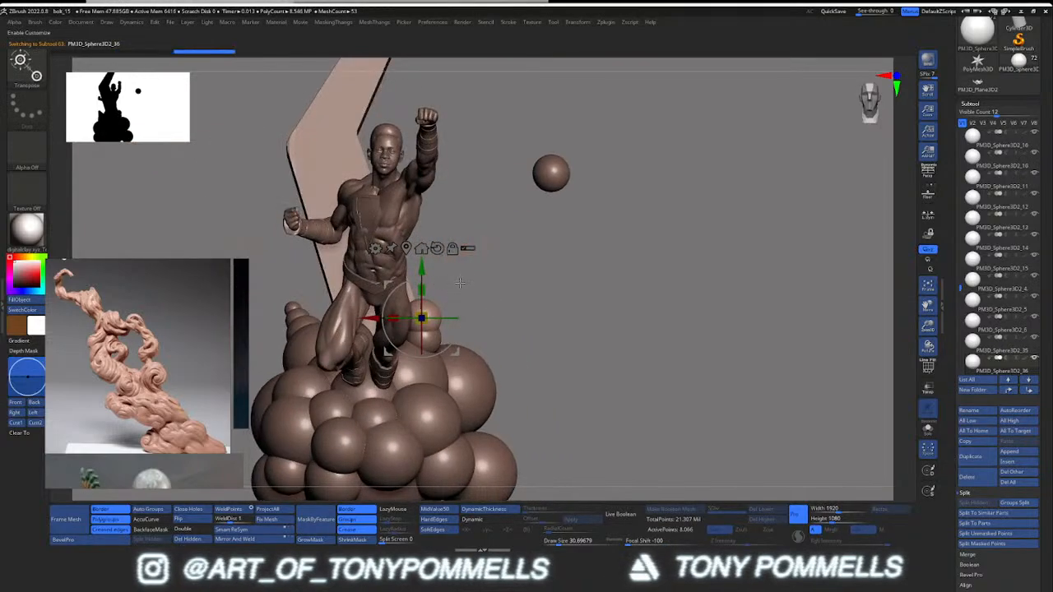
drag(455, 283, 466, 285)
mouse_move(465, 284)
right_down()
mouse_move(411, 303)
mouse_move(458, 283)
right_up()
Step: Duplicate the upper sphere again as a smaller tip and align it over the stack from the side
key(ctrl+shift+d)
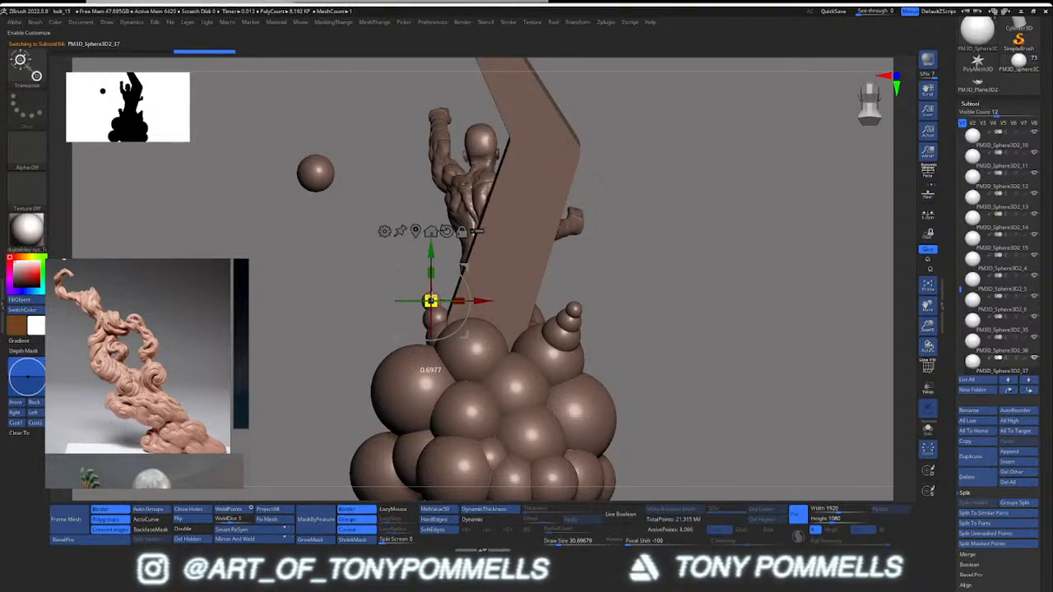
right_drag(430, 301, 460, 321)
drag(375, 300, 365, 300)
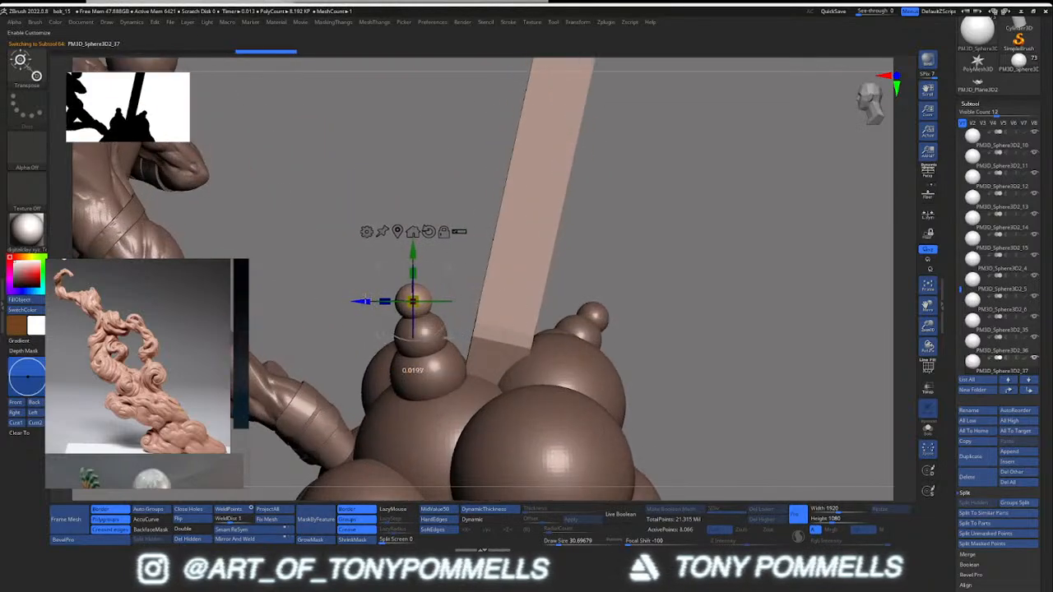
drag(411, 267, 411, 273)
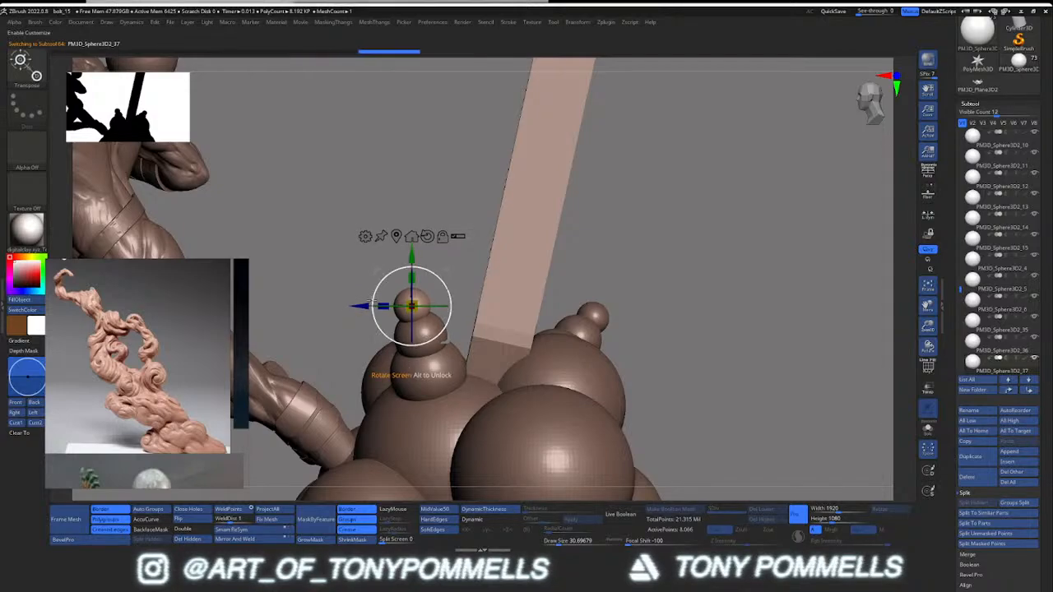
drag(356, 305, 360, 305)
right_drag(328, 306, 365, 305)
drag(354, 306, 355, 306)
right_drag(433, 331, 365, 309)
mouse_move(521, 351)
ctrl+right_down()
mouse_move(522, 305)
mouse_move(460, 346)
mouse_move(508, 329)
mouse_move(450, 373)
ctrl+right_up()
key(q)
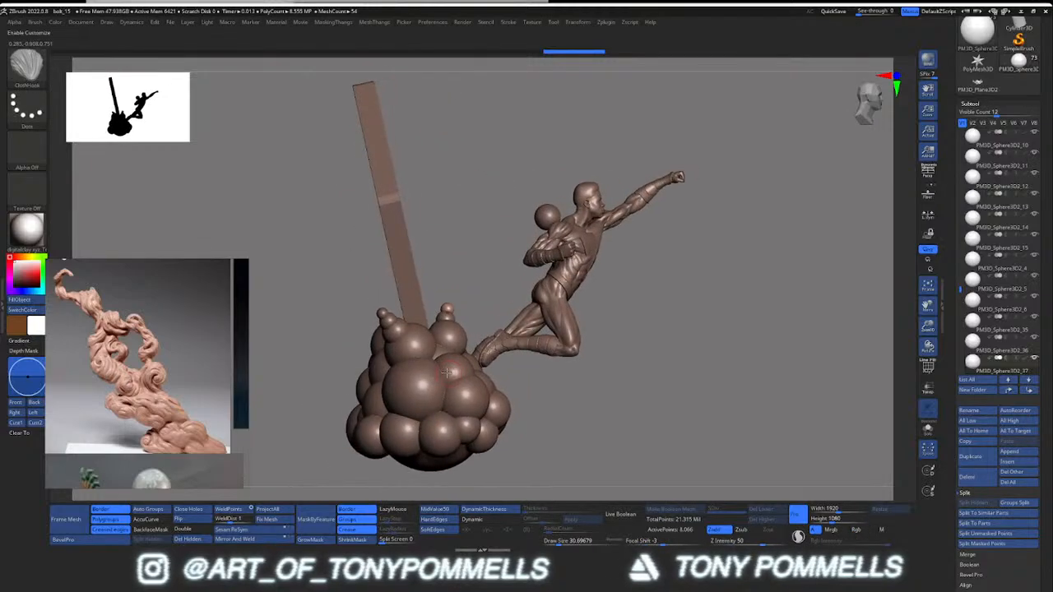
Step: Inspect the new smoke stack from both sides and nudge its tip sphere slightly toward the figure
right_drag(445, 363, 460, 415)
alt+click(446, 323)
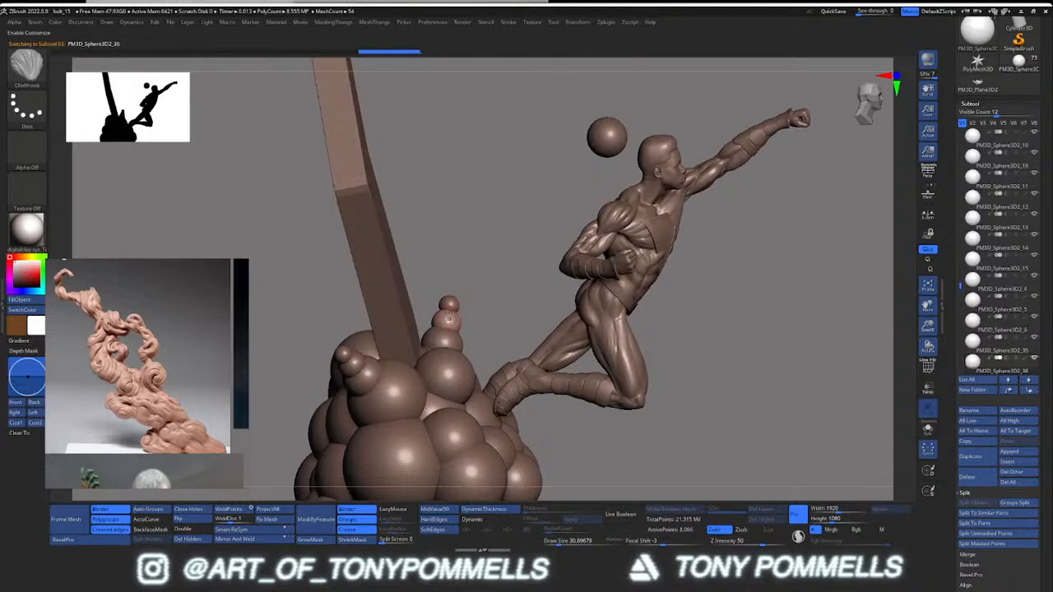
key(w)
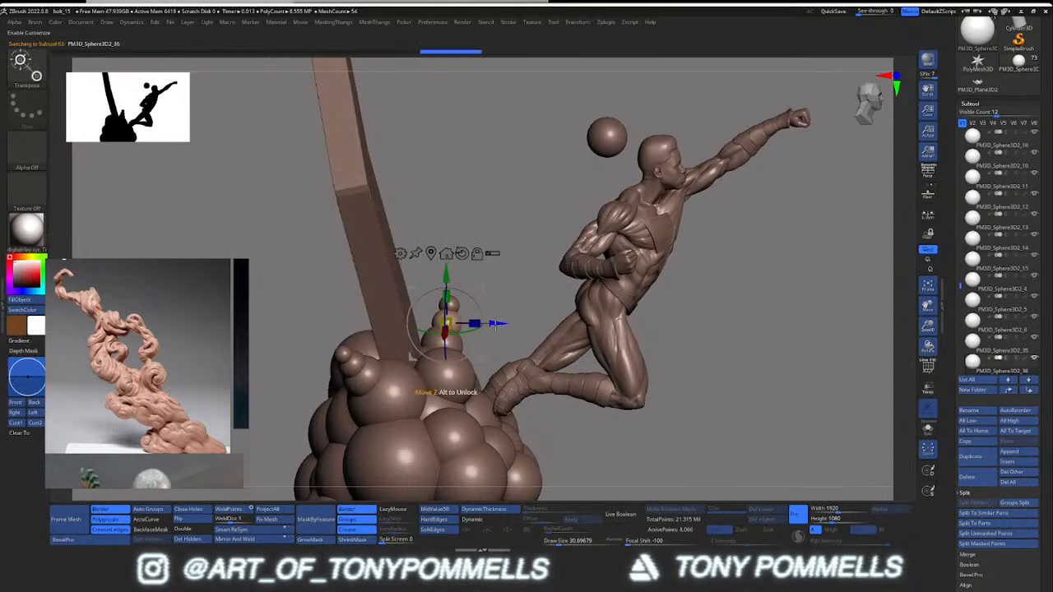
key(q)
mouse_move(496, 325)
right_down()
mouse_move(438, 383)
mouse_move(423, 323)
right_up()
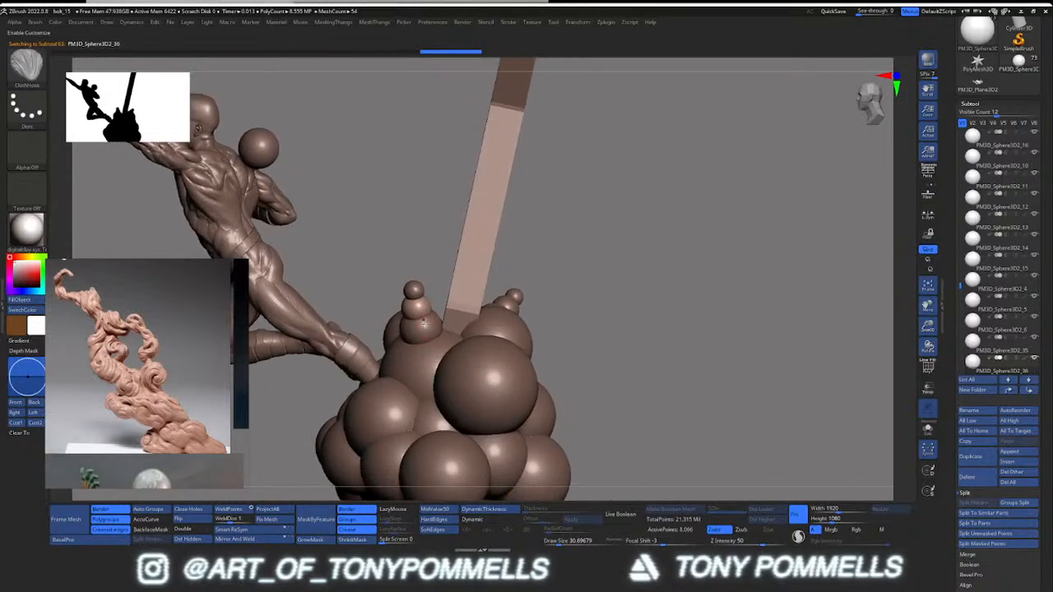
key(w)
ctrl+right_drag(413, 287, 441, 296)
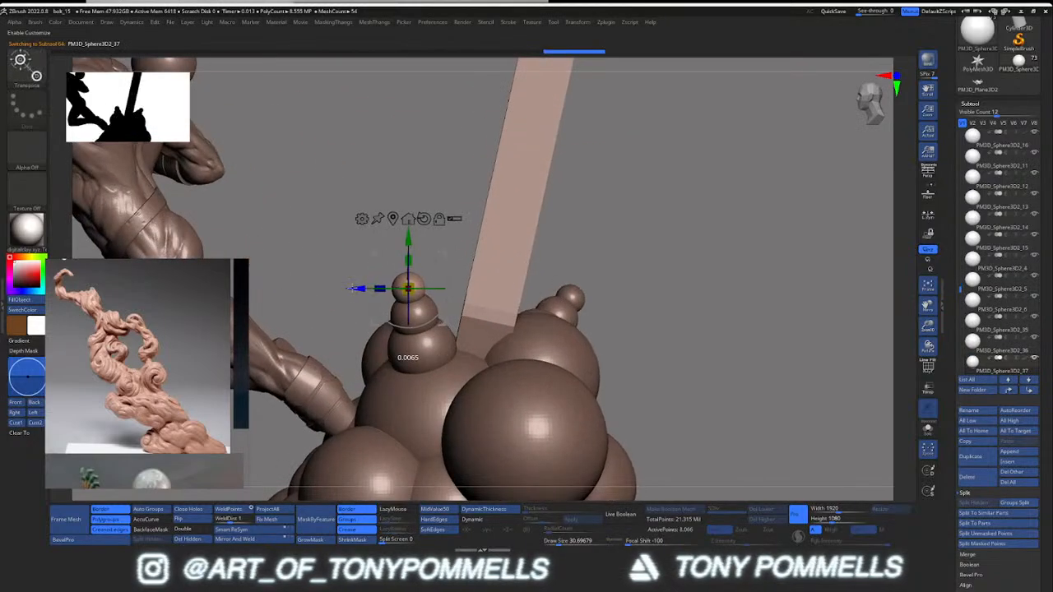
drag(352, 288, 348, 288)
key(q)
Step: Duplicate the large outer rear sphere twice, shrinking and stacking the copies on top of it as another smoke tip
mouse_move(345, 292)
ctrl+right_down()
mouse_move(312, 308)
mouse_move(430, 333)
mouse_move(425, 349)
mouse_move(532, 298)
mouse_move(495, 291)
mouse_move(495, 332)
ctrl+right_up()
alt+click(431, 333)
key(ctrl+shift+d)
key(w)
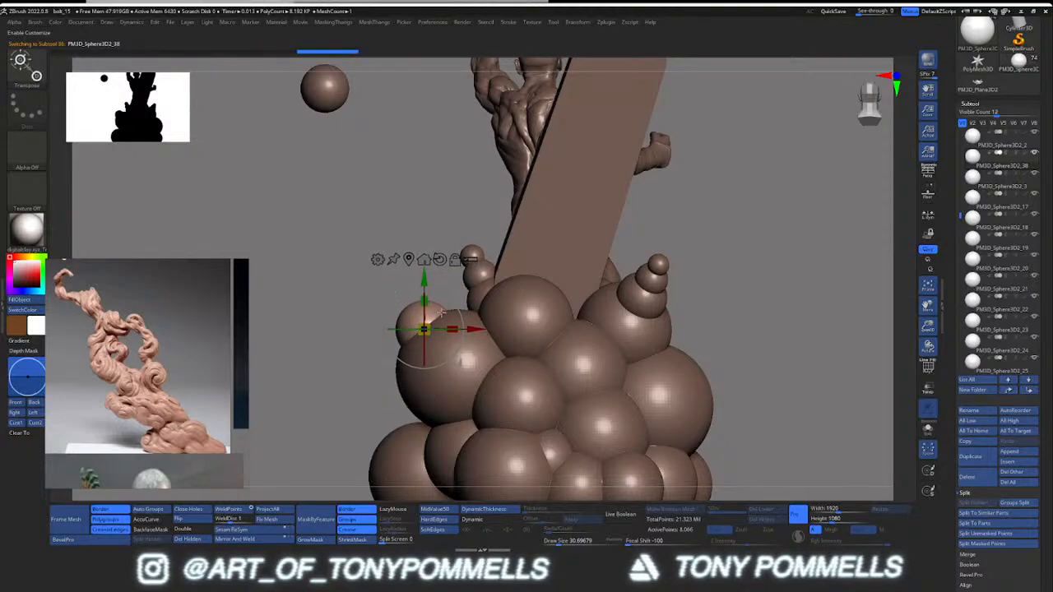
key(ctrl+shift+d)
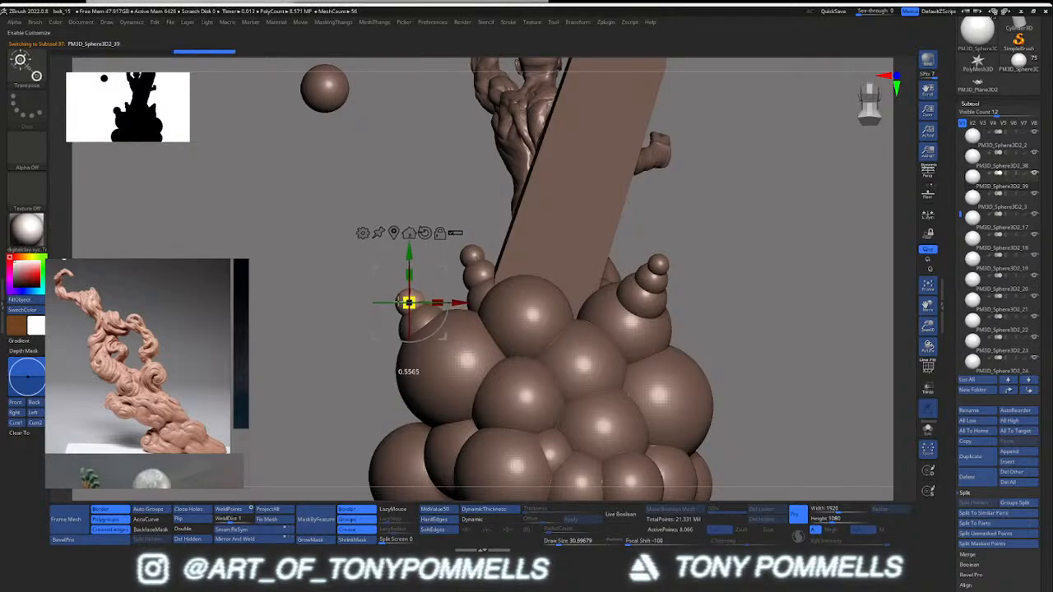
drag(399, 302, 373, 271)
right_drag(372, 271, 449, 244)
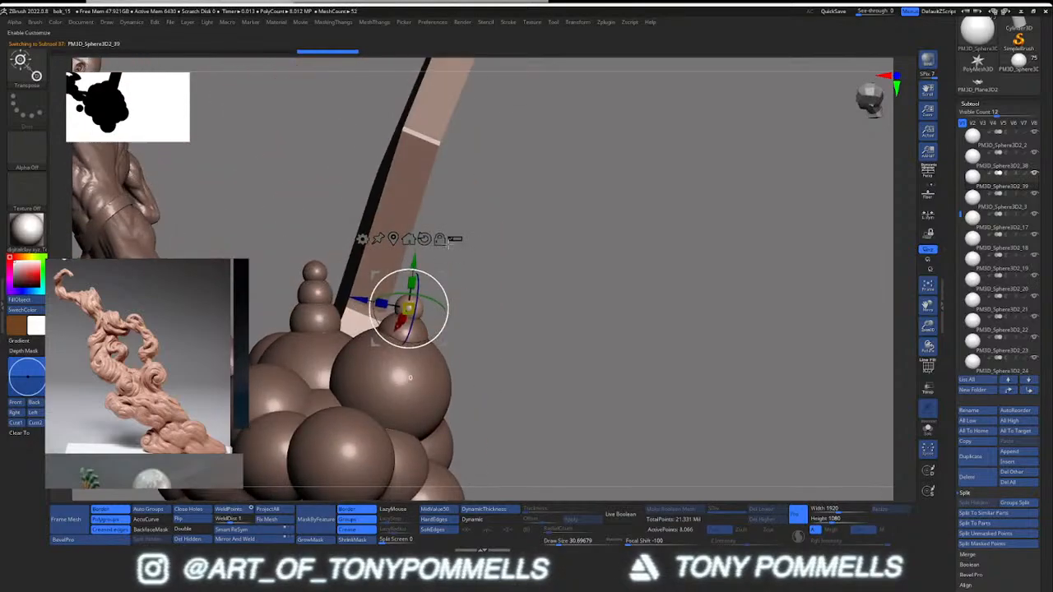
Step: Shift both small spheres on the large outer rear sphere backward, away from the figure, in side view
alt+click(404, 329)
shift+right_drag(404, 329, 428, 322)
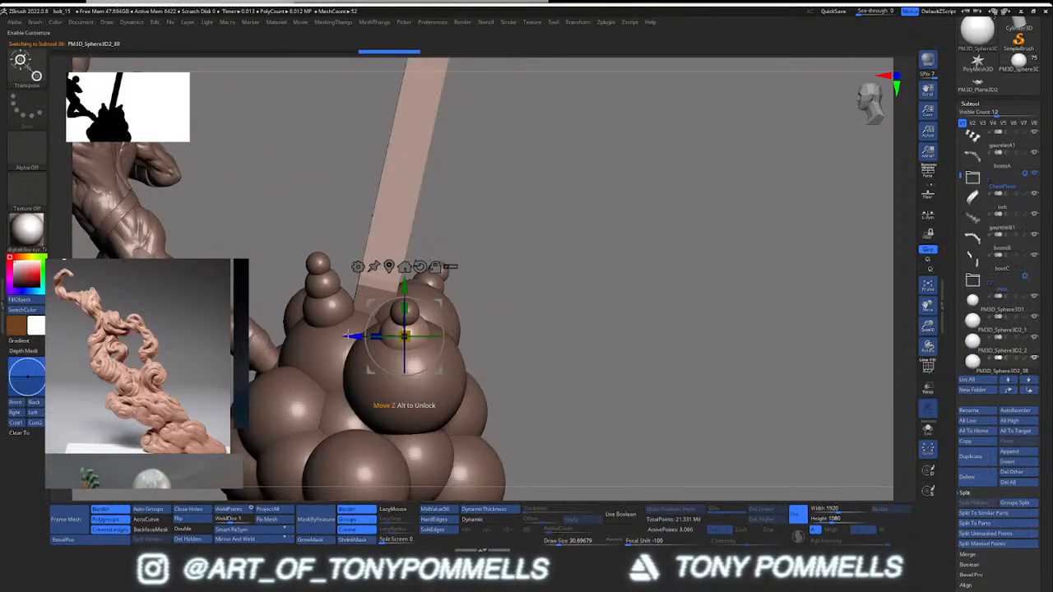
alt+click(395, 317)
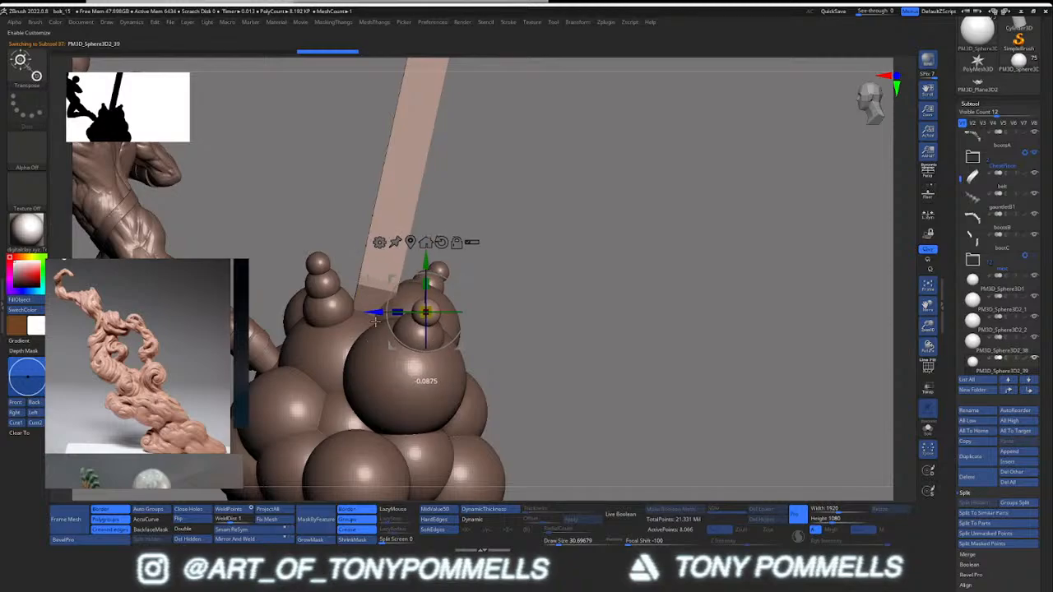
right_drag(375, 321, 440, 327)
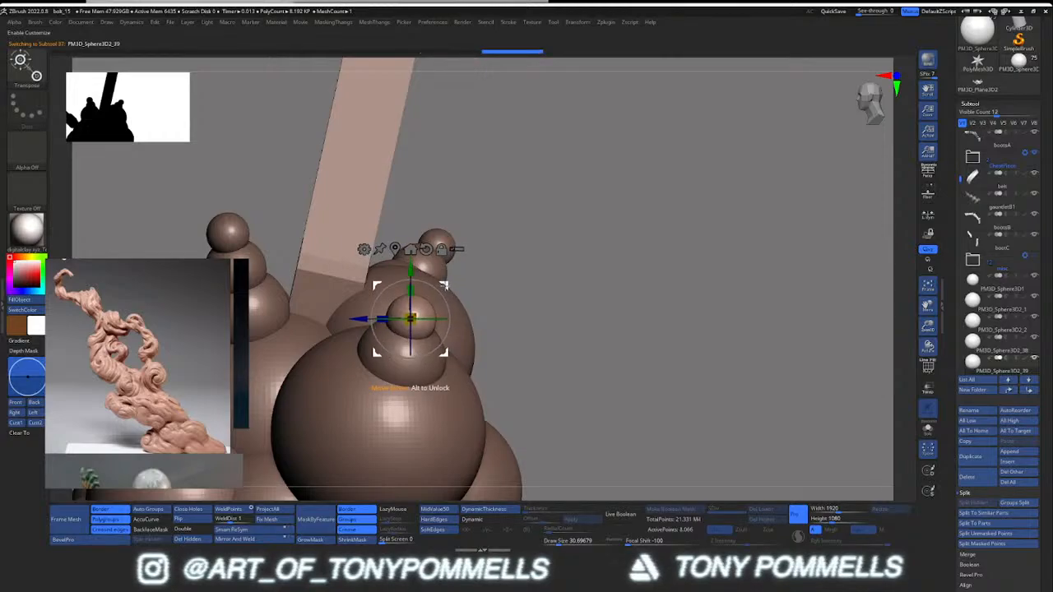
Step: Duplicate the upper small sphere on the large outer rear sphere as a smaller tip and align it from side and rear
key(ctrl+shift+d)
shift+right_drag(445, 285, 426, 319)
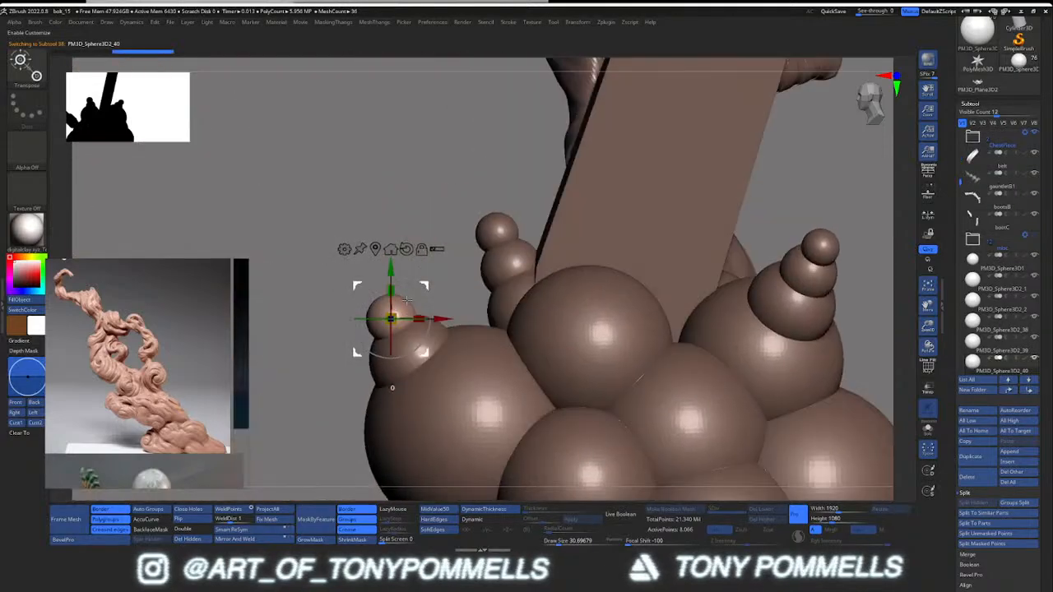
right_drag(412, 256, 390, 299)
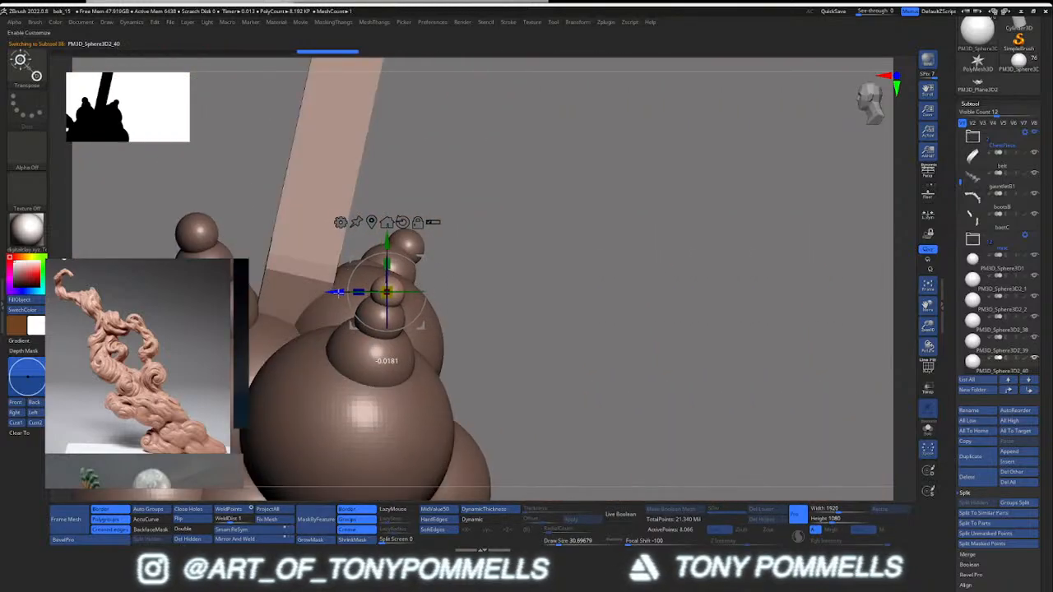
right_drag(375, 302, 386, 292)
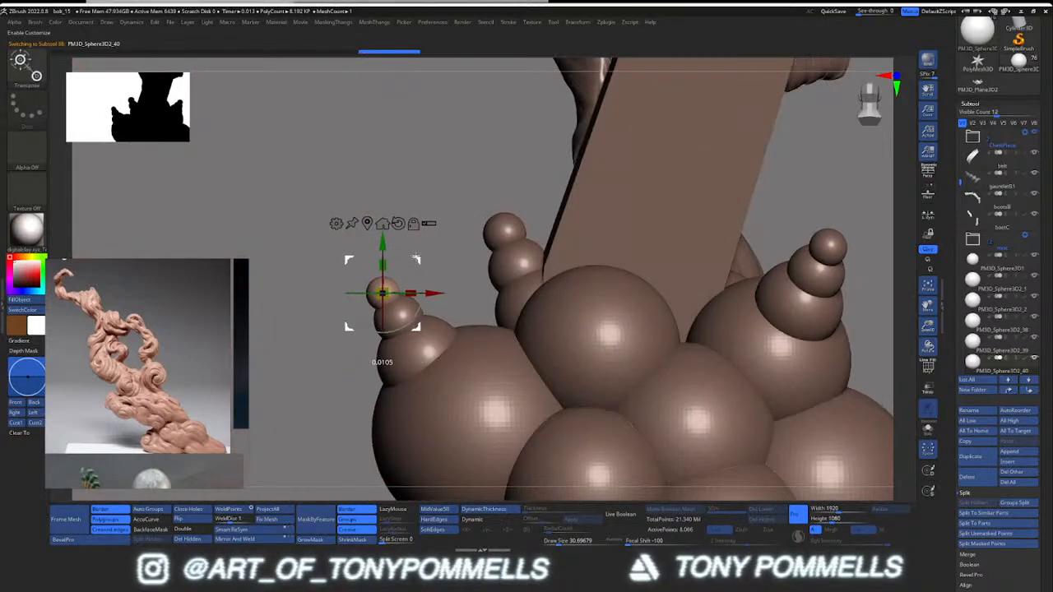
right_drag(418, 259, 384, 292)
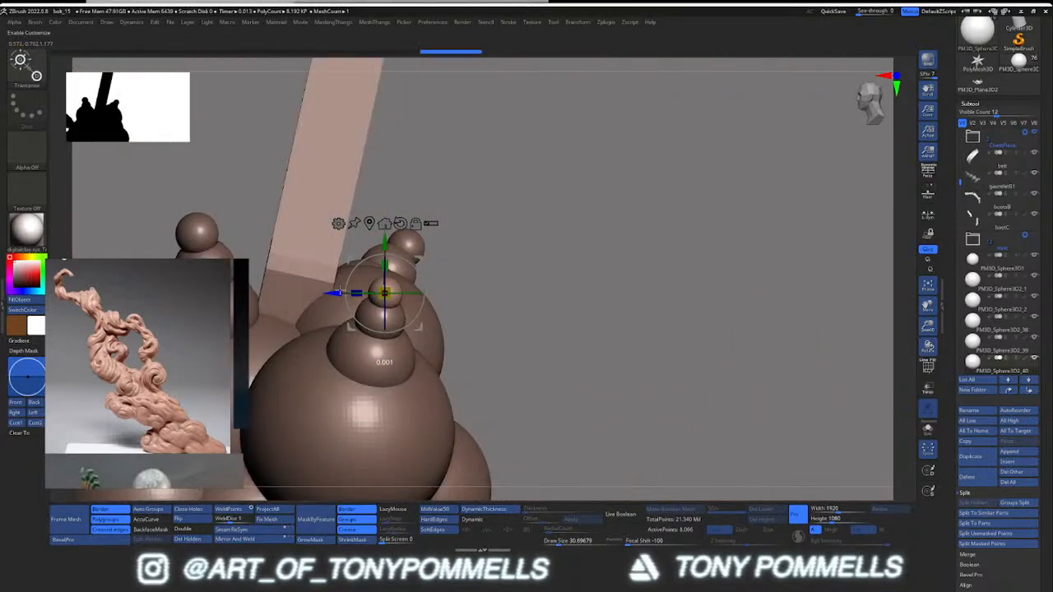
drag(340, 291, 332, 291)
right_drag(331, 291, 362, 317)
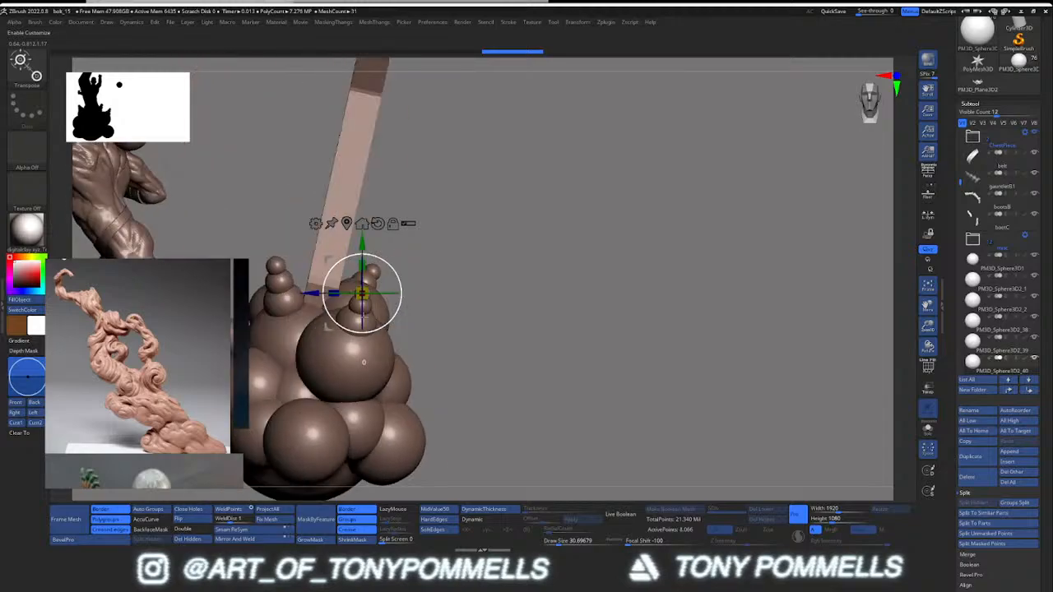
mouse_move(363, 361)
right_down()
mouse_move(418, 334)
mouse_move(395, 304)
right_up()
Step: Duplicate the sphere at the back of the smoke base, shrink the copy and place it on the upper rear surface
key(q)
mouse_move(394, 304)
right_down()
mouse_move(370, 317)
mouse_move(357, 357)
mouse_move(387, 349)
mouse_move(386, 382)
mouse_move(411, 370)
mouse_move(435, 378)
mouse_move(453, 415)
mouse_move(407, 378)
mouse_move(400, 337)
mouse_move(455, 368)
mouse_move(419, 357)
right_up()
alt+click(454, 381)
ctrl+right_drag(419, 357, 558, 320)
key(w)
key(ctrl+shift+d)
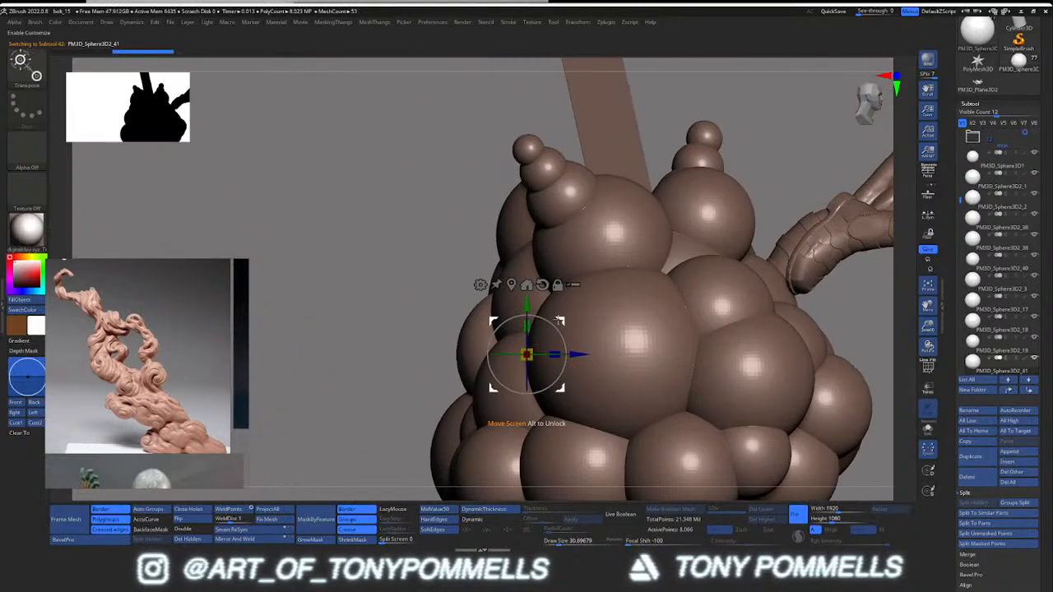
drag(526, 355, 478, 299)
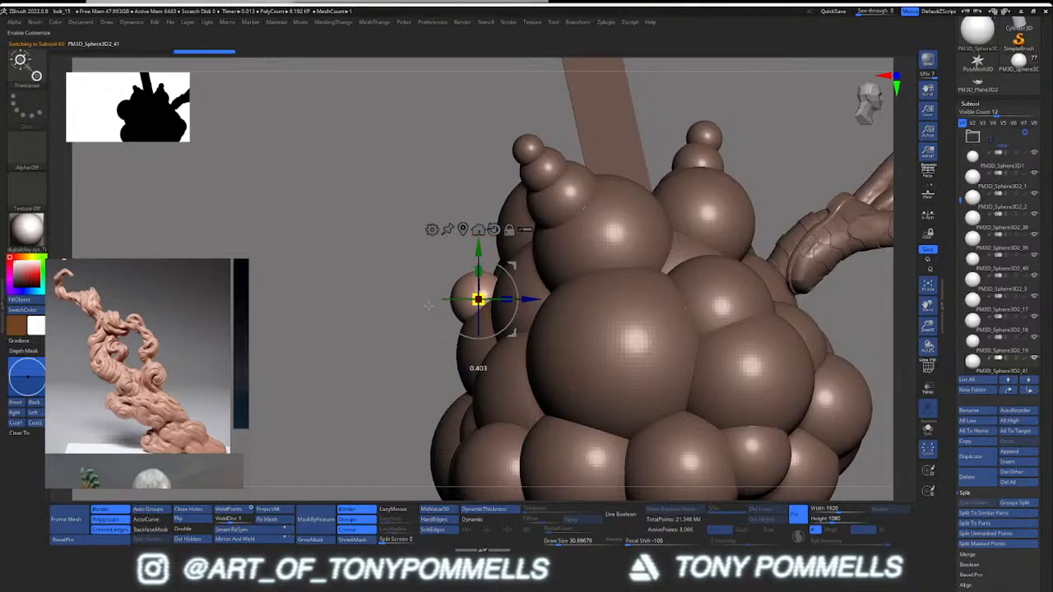
right_drag(430, 305, 508, 266)
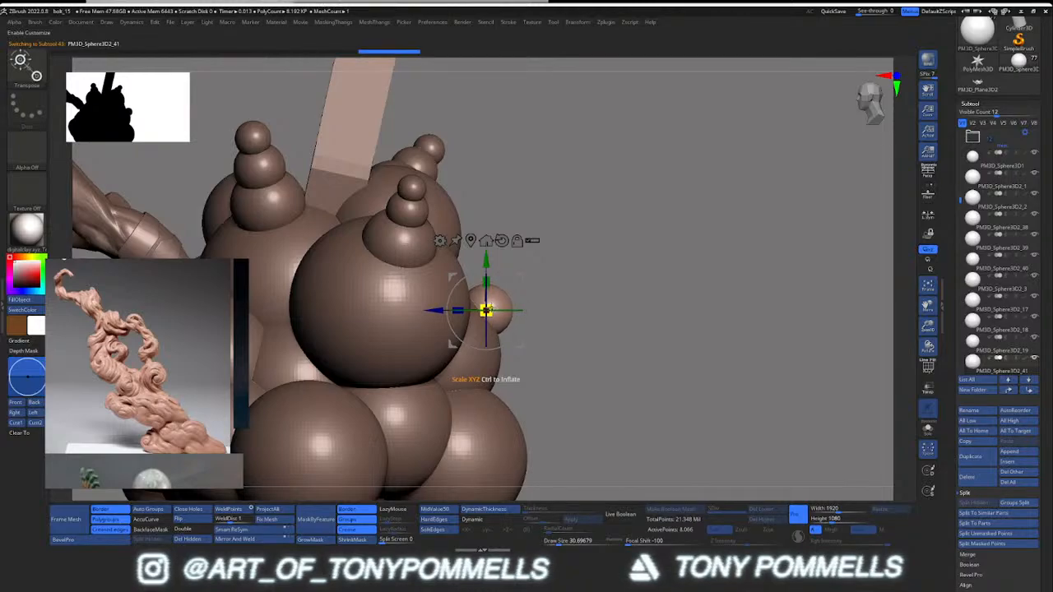
right_drag(488, 310, 568, 306)
Step: Duplicate the small rear sphere twice, shrinking and stacking the copies upward and backward as another smoke tip
key(ctrl+shift+d)
drag(578, 310, 586, 252)
right_drag(520, 265, 568, 283)
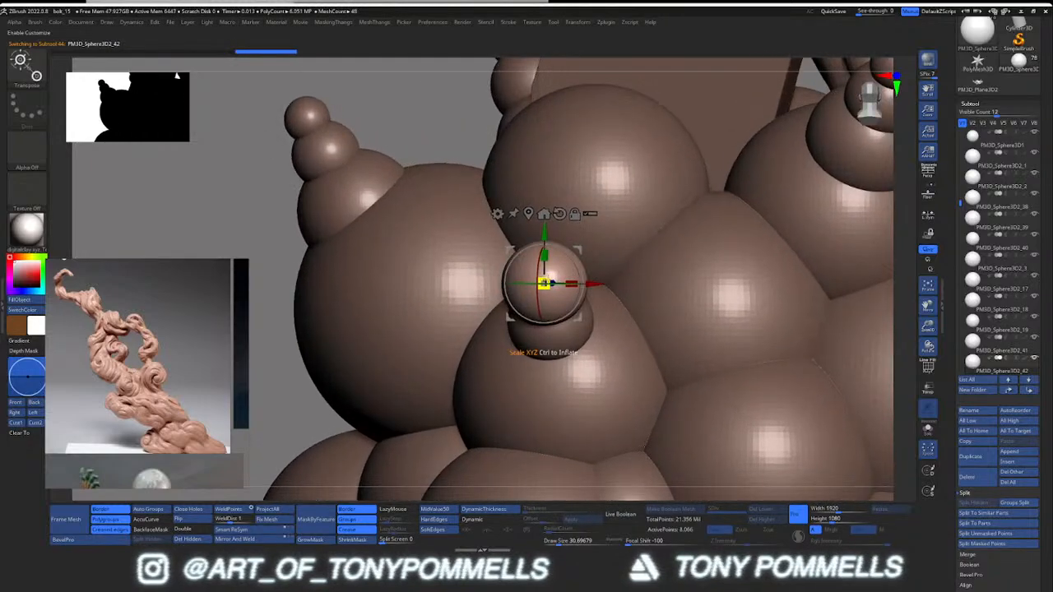
drag(530, 283, 541, 282)
mouse_move(541, 282)
right_down()
mouse_move(583, 284)
mouse_move(629, 263)
mouse_move(581, 349)
mouse_move(594, 275)
right_up()
key(ctrl+shift+d)
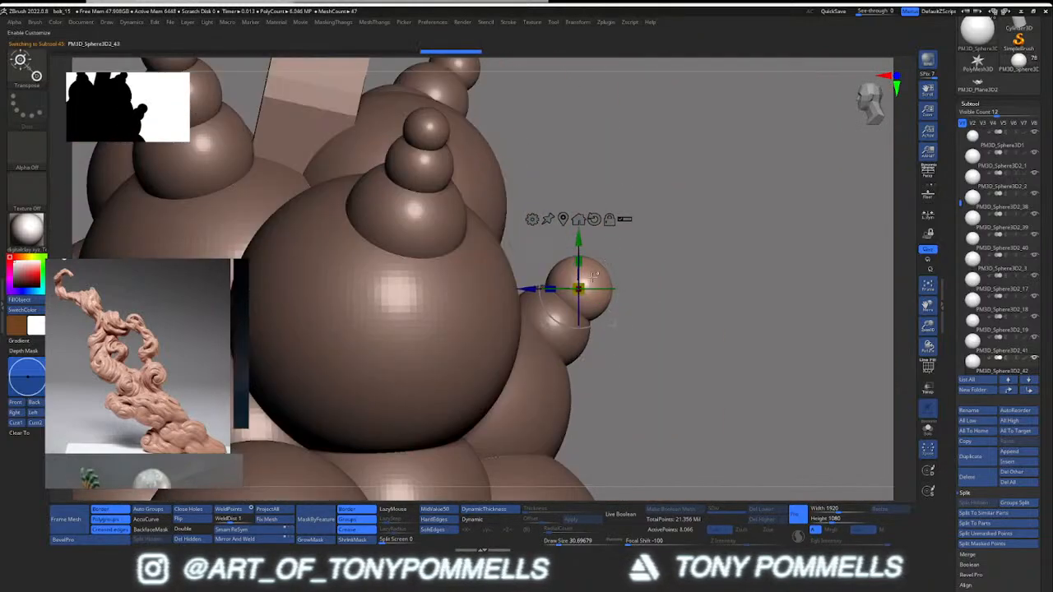
drag(579, 287, 606, 250)
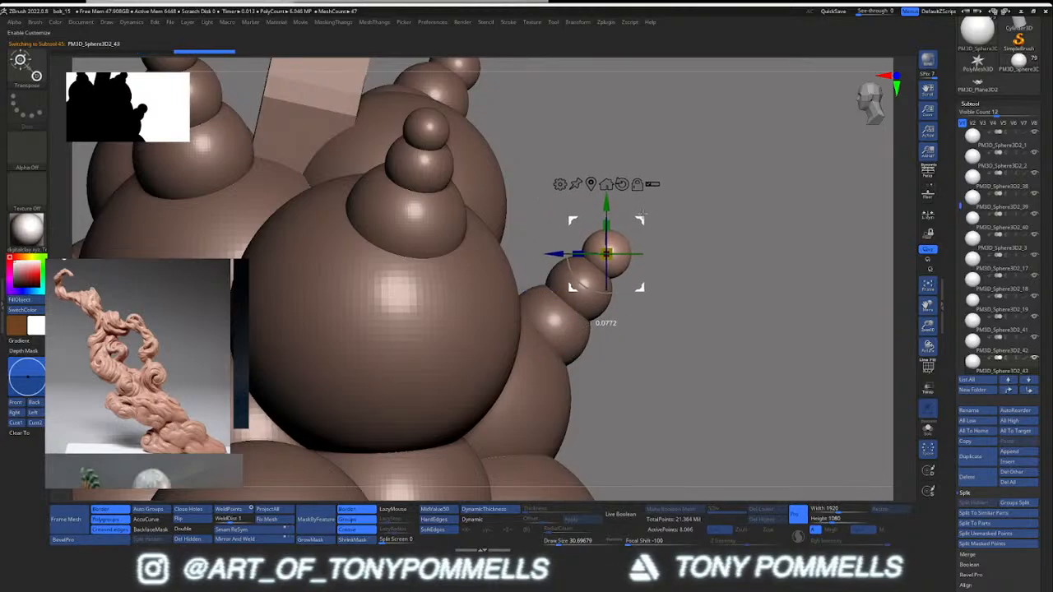
right_drag(618, 242, 613, 250)
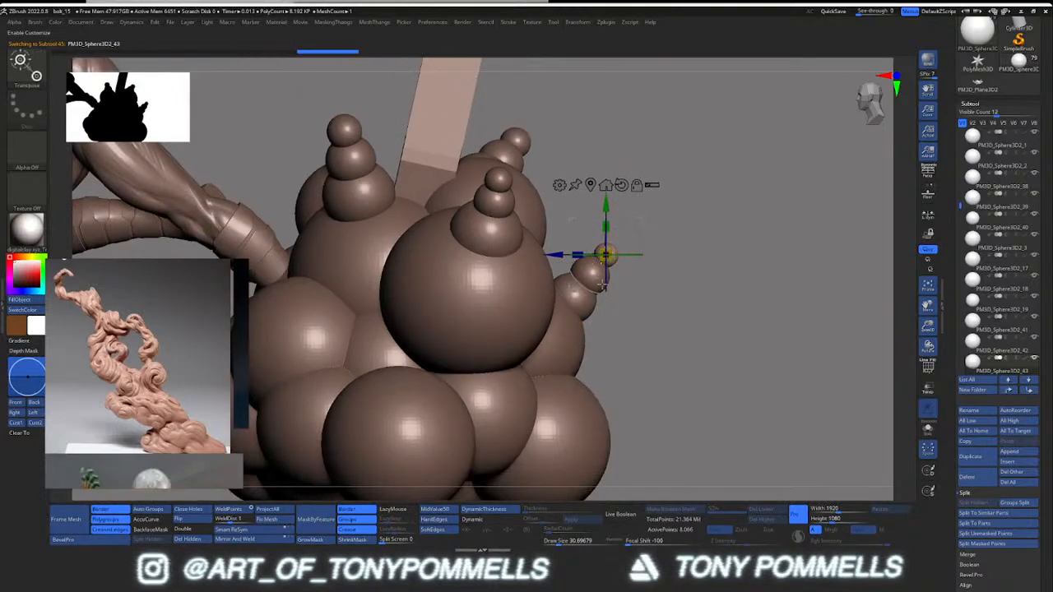
Step: Enlarge the lowest sphere of the new rear stack and adjust the middle and tip spheres above it
ctrl+right_drag(602, 284, 599, 306)
alt+click(576, 301)
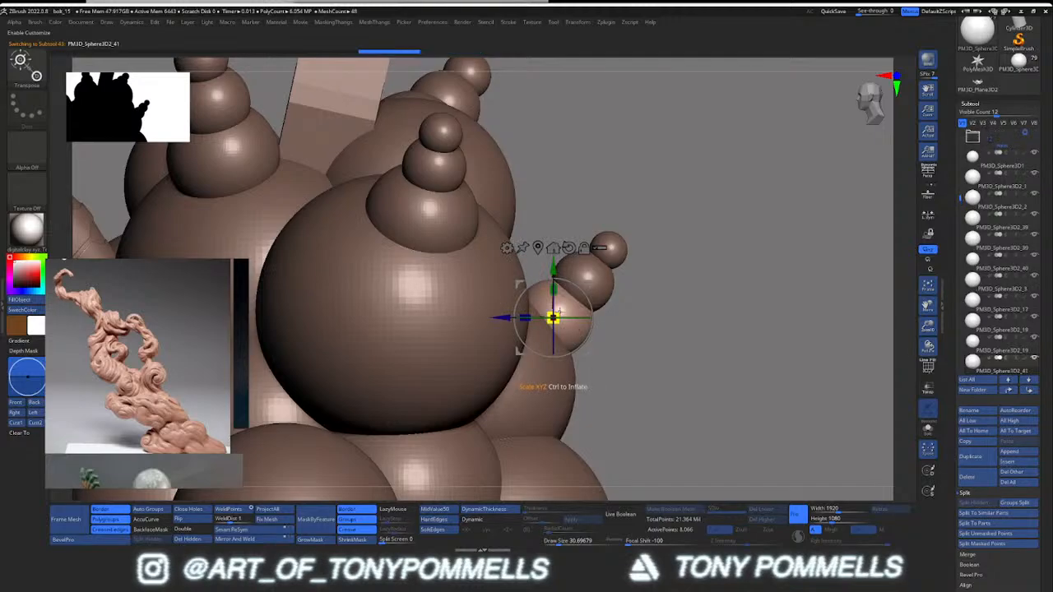
alt+click(586, 281)
ctrl+right_drag(585, 281, 582, 230)
key(q)
mouse_move(625, 284)
right_down()
mouse_move(556, 289)
mouse_move(627, 296)
right_up()
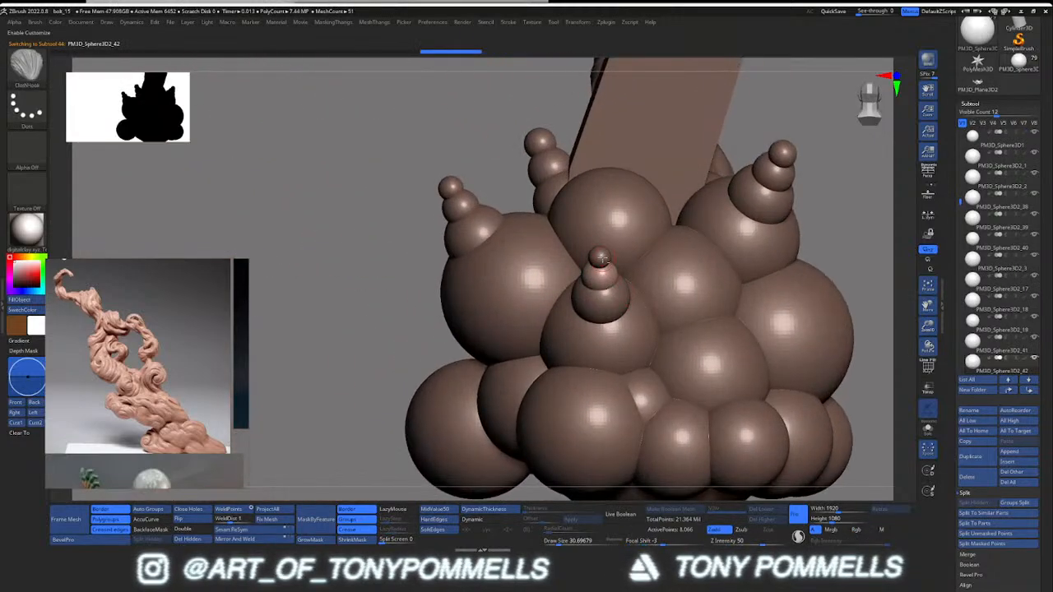
alt+click(602, 258)
right_drag(601, 258, 638, 224)
key(w)
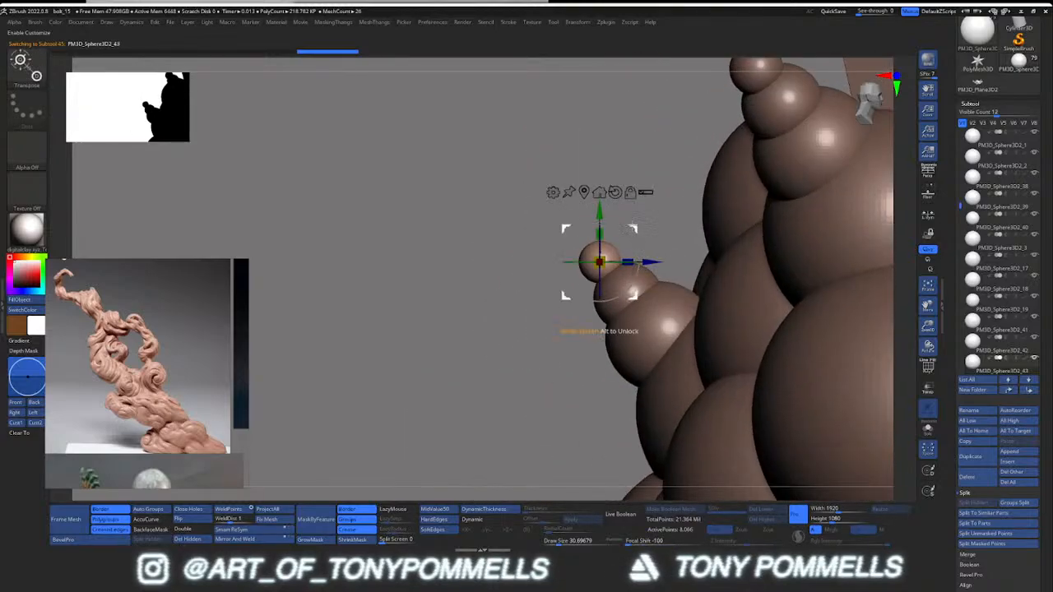
key(q)
Step: Examine the statue references with sculpted smoke bases and compare them with the smoke blockout from the front
mouse_move(669, 282)
ctrl+right_down()
mouse_move(554, 282)
mouse_move(575, 292)
ctrl+right_up()
mouse_move(575, 292)
right_down()
mouse_move(590, 305)
mouse_move(560, 312)
mouse_move(465, 297)
mouse_move(552, 298)
mouse_move(567, 288)
mouse_move(495, 300)
mouse_move(562, 313)
mouse_move(534, 284)
mouse_move(625, 299)
mouse_move(571, 303)
mouse_move(662, 308)
mouse_move(509, 322)
right_up()
scroll(180, 419, down, 7)
middle_drag(179, 420, 254, 412)
scroll(112, 412, up, 7)
middle_drag(117, 392, 174, 378)
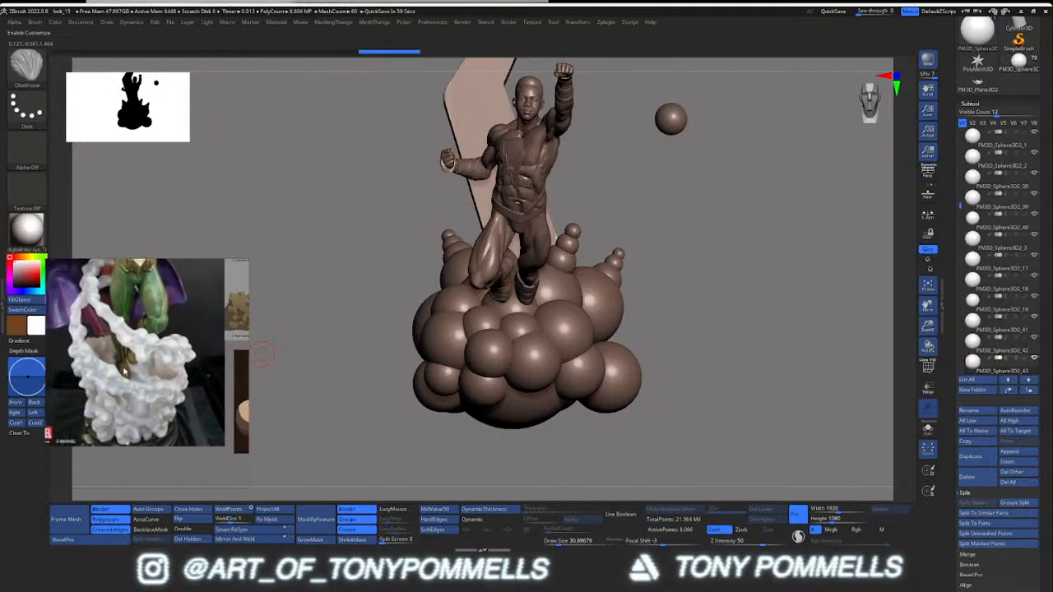
scroll(125, 367, down, 3)
scroll(157, 355, down, 2)
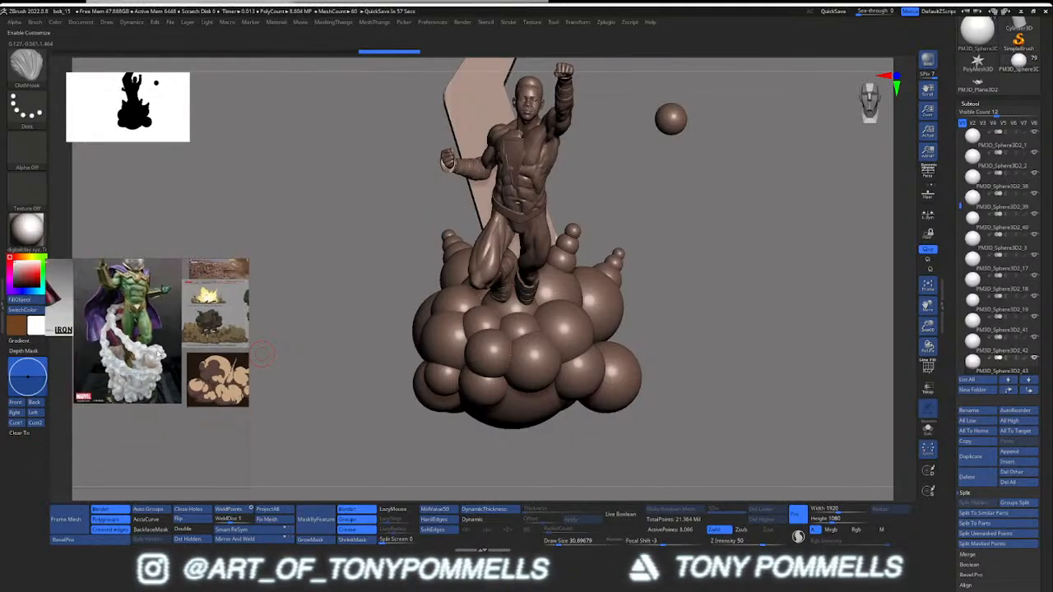
middle_drag(99, 298, 174, 358)
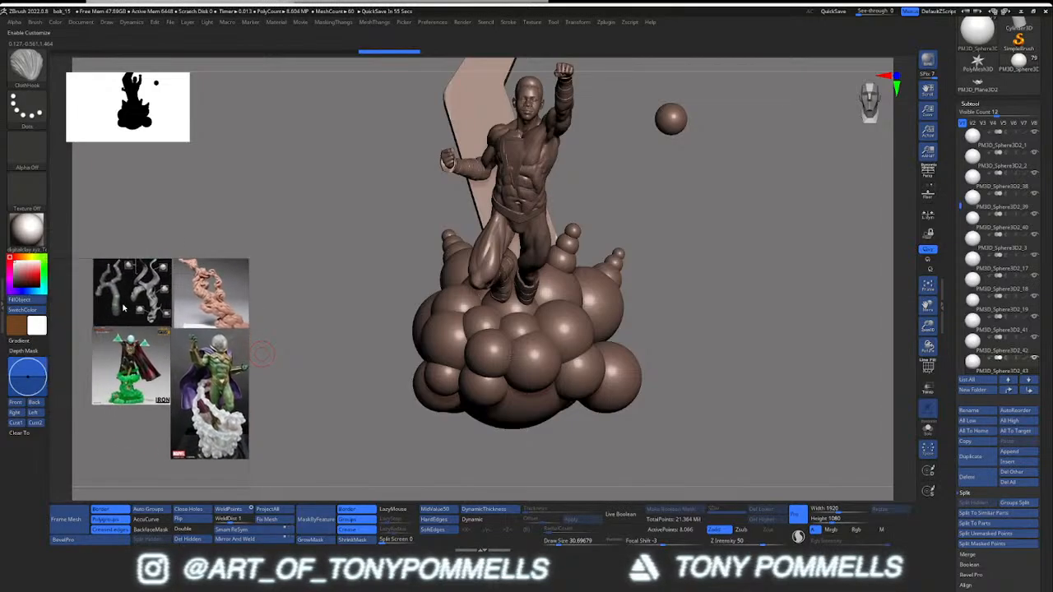
Step: Examine the stylized explosion and smoke cloud concept art for billowing shapes and trailing tips
middle_drag(144, 303, 137, 359)
middle_drag(192, 331, 143, 358)
middle_drag(205, 354, 66, 365)
middle_drag(180, 411, 135, 373)
scroll(126, 362, up, 3)
scroll(127, 363, up, 1)
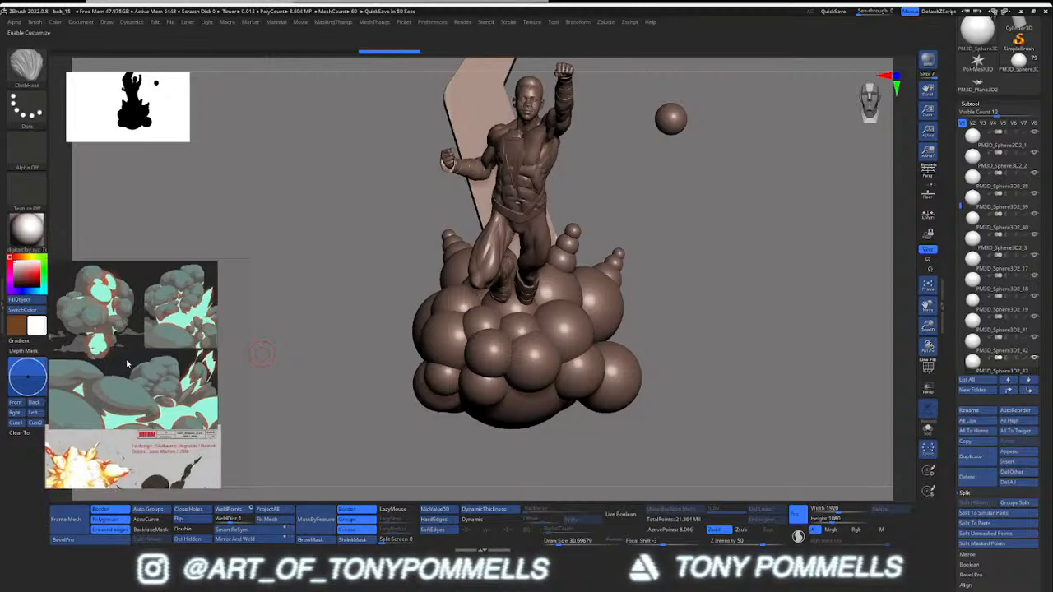
scroll(129, 367, down, 4)
middle_drag(127, 434, 152, 386)
scroll(152, 386, up, 4)
scroll(152, 384, up, 2)
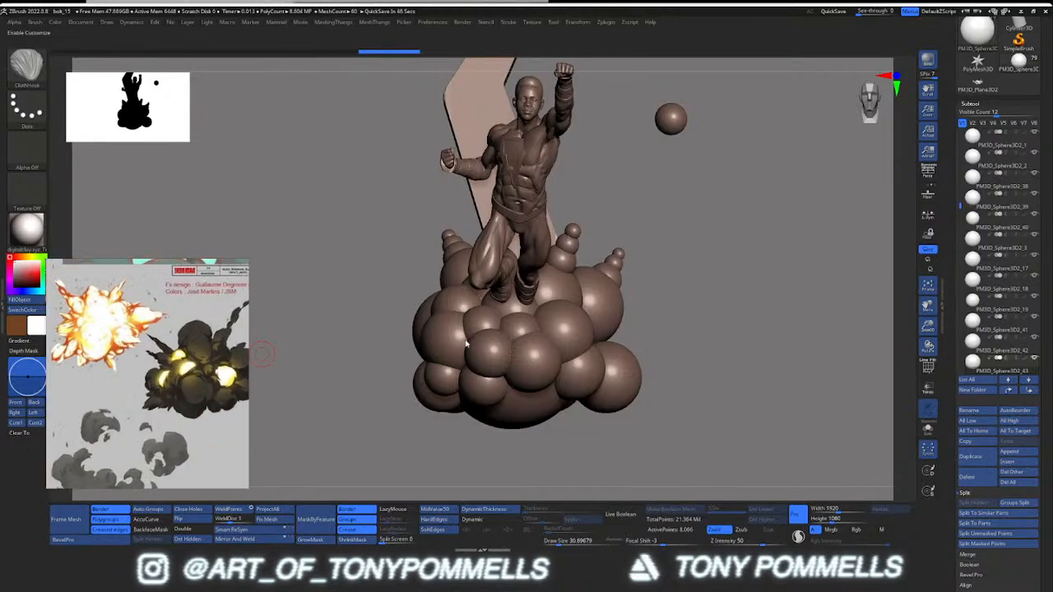
scroll(134, 360, down, 3)
scroll(132, 370, up, 2)
Step: Shift the middle and tip spheres of the large outer sphere's smoke stack outward in front view
right_drag(591, 322, 601, 298)
alt+click(597, 266)
key(w)
drag(624, 230, 641, 224)
alt+click(596, 249)
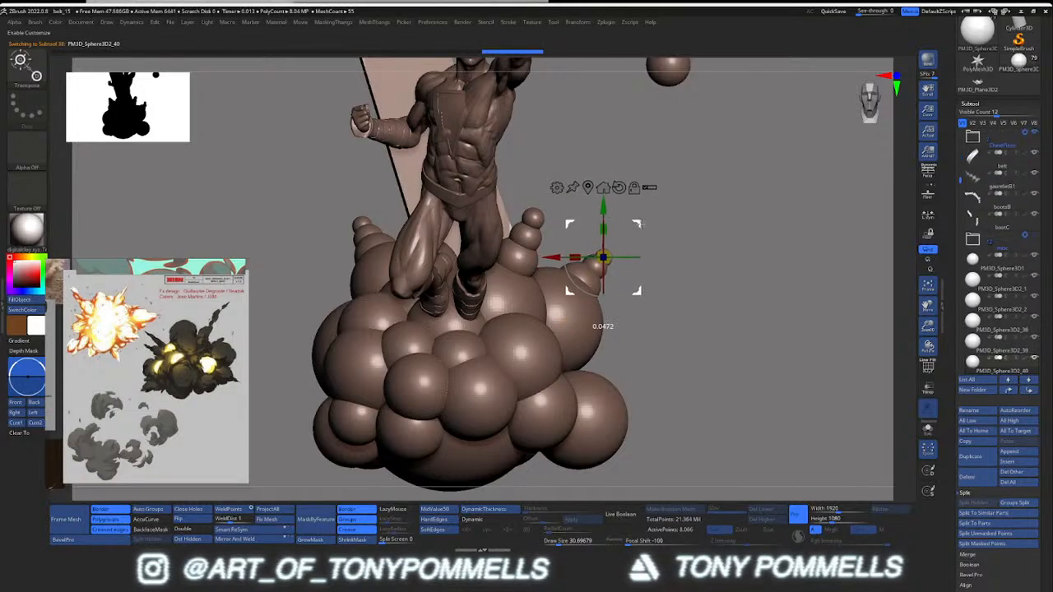
mouse_move(640, 223)
right_down()
mouse_move(608, 226)
mouse_move(588, 247)
mouse_move(620, 225)
mouse_move(568, 336)
mouse_move(549, 294)
right_up()
Step: Duplicate the sphere tucked in front of the large outer rear sphere, shrink the copy and place it on top
key(q)
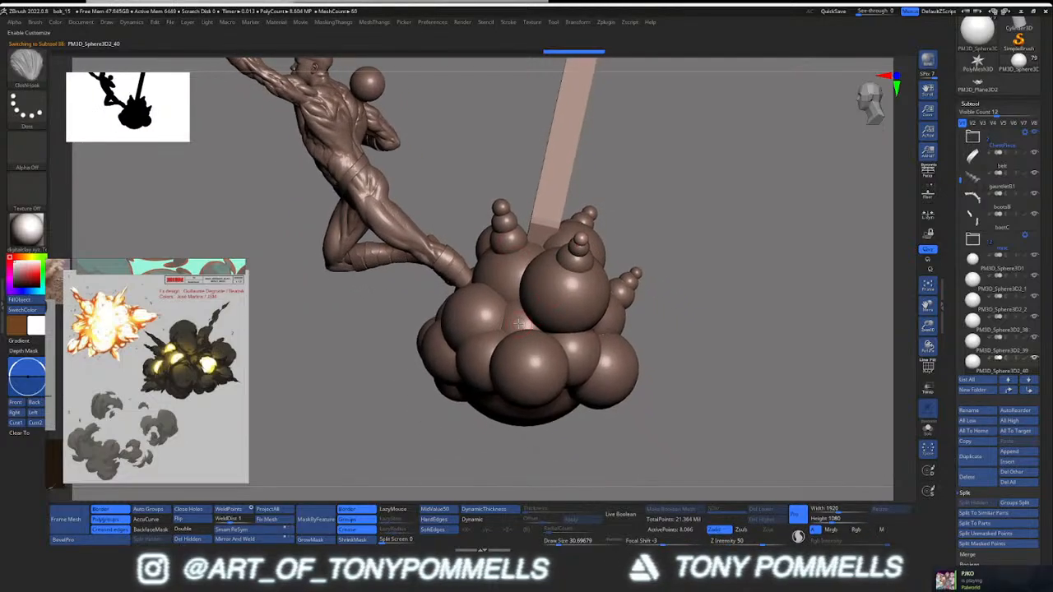
key(ctrl+shift+d)
key(w)
right_drag(514, 316, 436, 316)
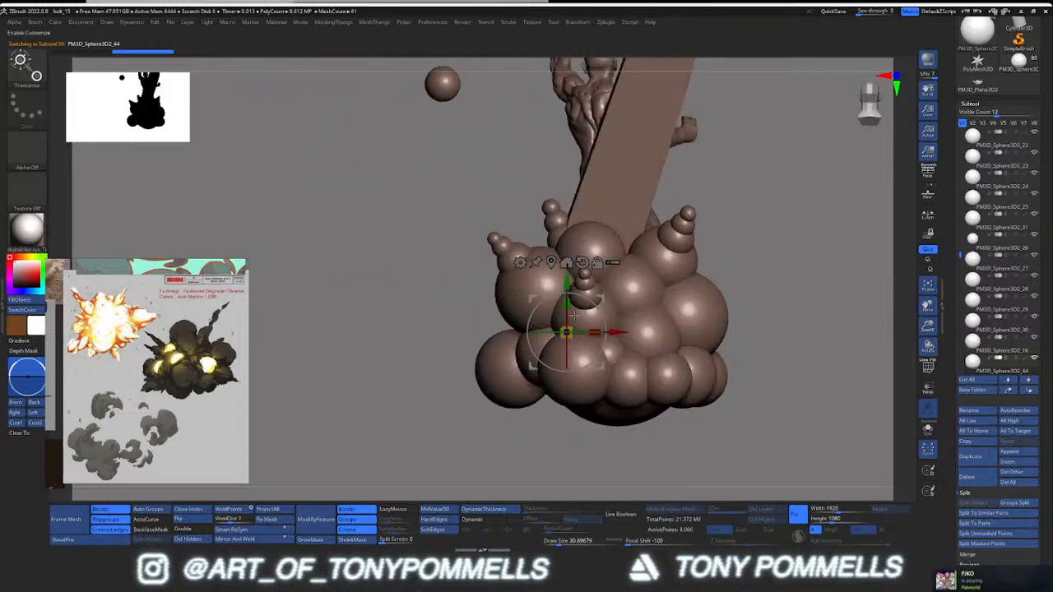
drag(594, 289, 568, 271)
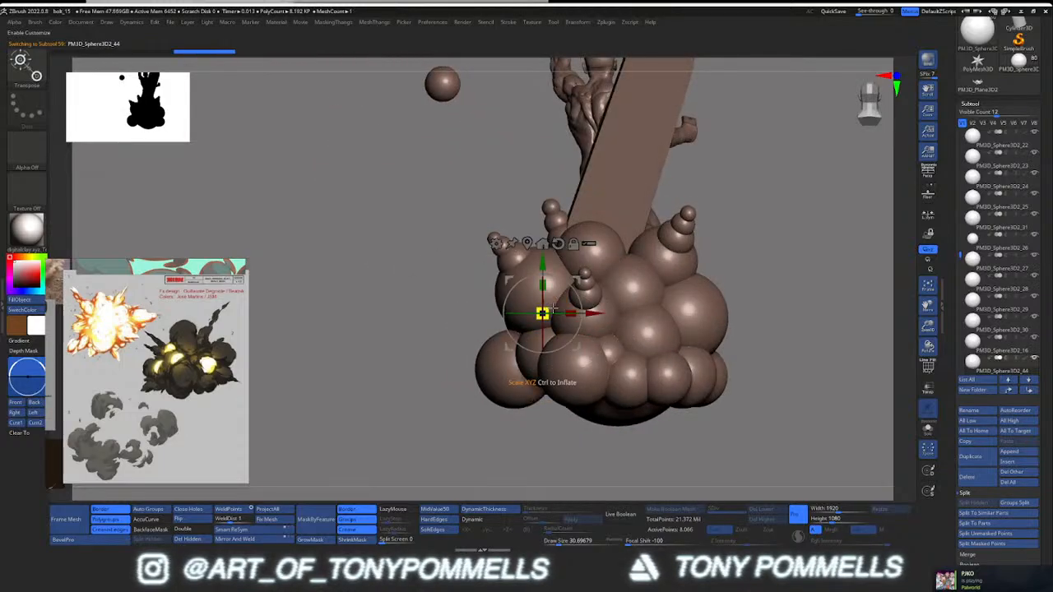
right_drag(542, 313, 625, 313)
ctrl+right_drag(598, 252, 599, 316)
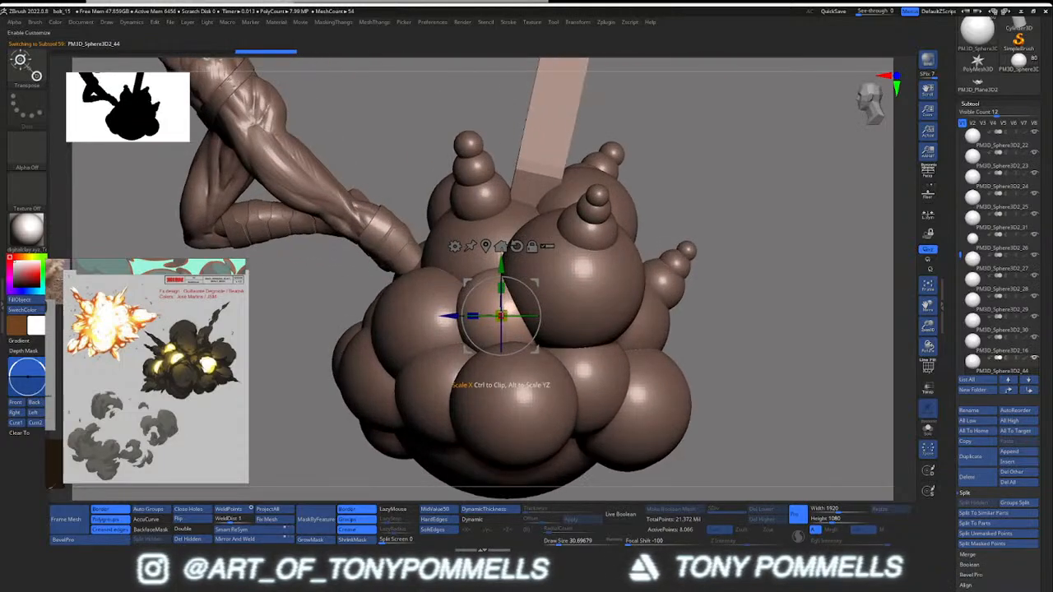
drag(486, 318, 484, 317)
right_drag(518, 296, 460, 279)
Step: Duplicate the new small side sphere, raise the copy above it and scale it down
key(ctrl+shift+d)
drag(465, 279, 466, 271)
right_drag(485, 273, 510, 321)
drag(466, 258, 464, 240)
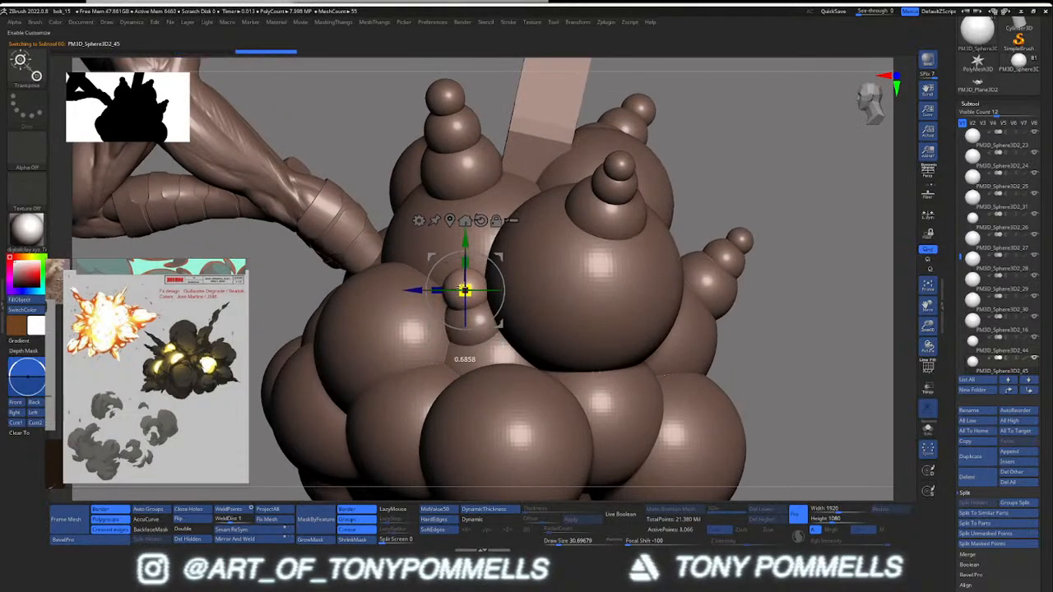
drag(465, 290, 461, 290)
Step: Align the second sphere of the side stack over the lower one from front and side, shrinking it slightly
right_drag(428, 279, 501, 273)
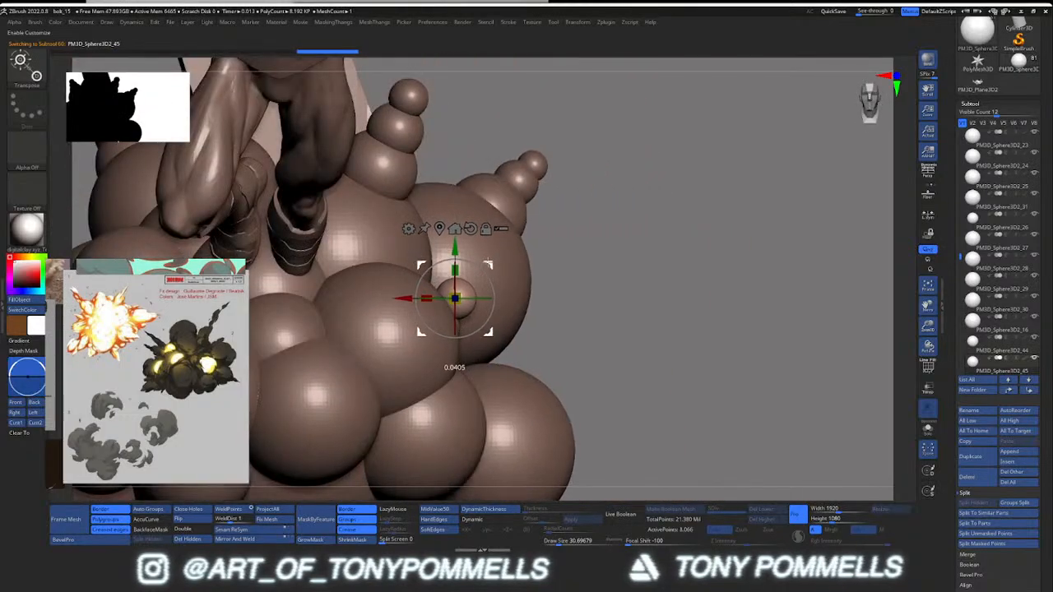
drag(489, 263, 490, 269)
right_drag(502, 271, 423, 281)
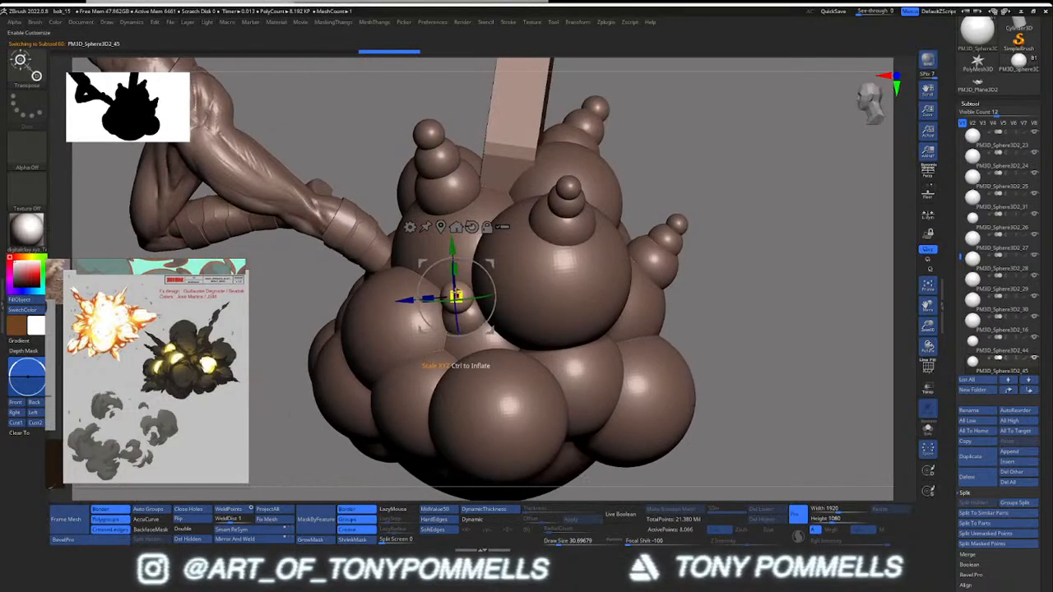
drag(456, 296, 453, 296)
right_drag(427, 280, 490, 264)
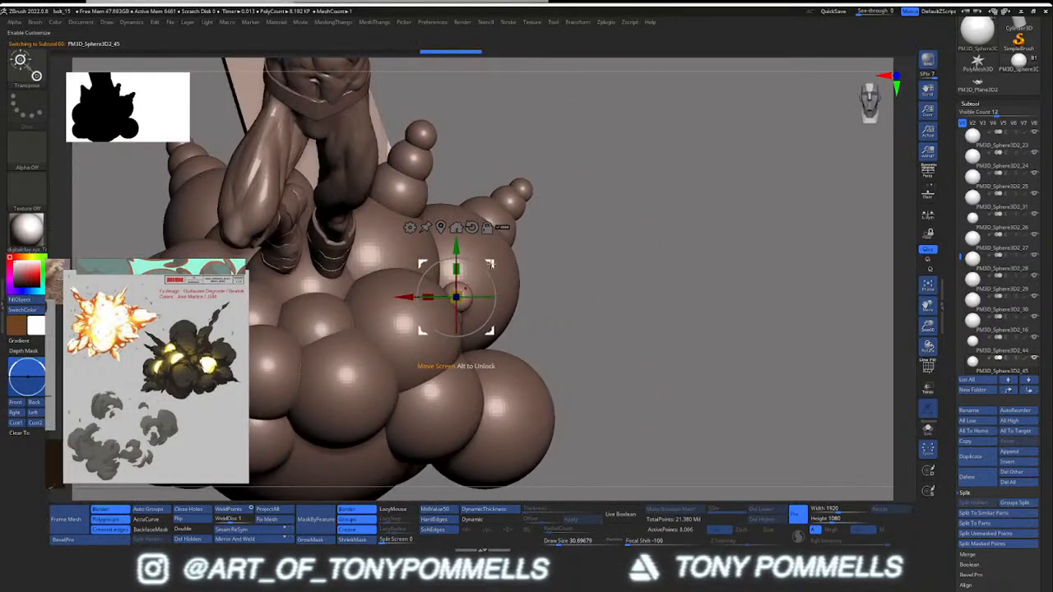
drag(454, 296, 455, 297)
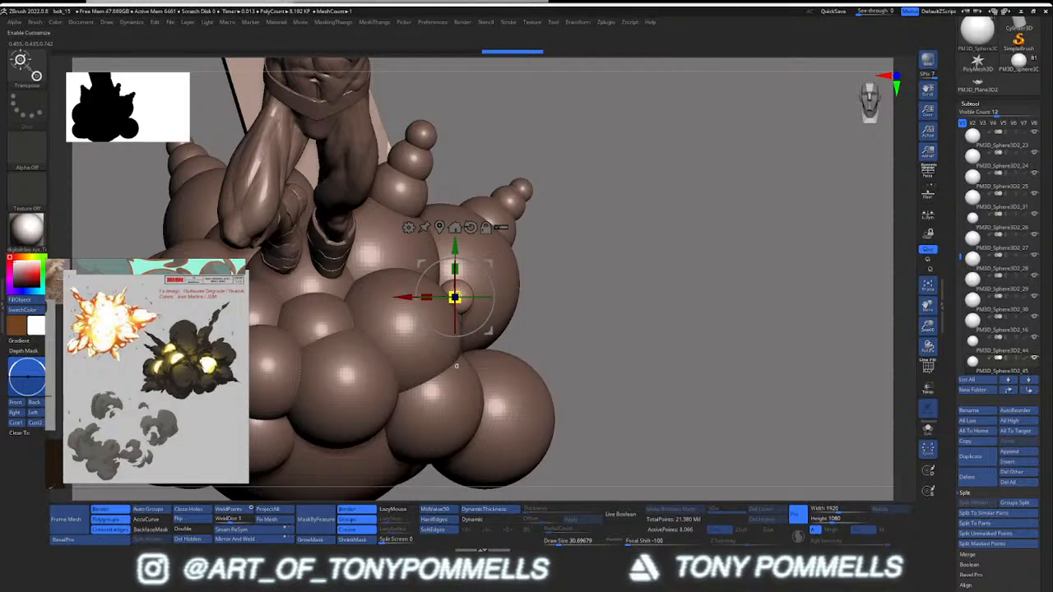
Step: Duplicate the upper side sphere as a smaller tip, offset upward and outward over the side stack
key(ctrl+shift+d)
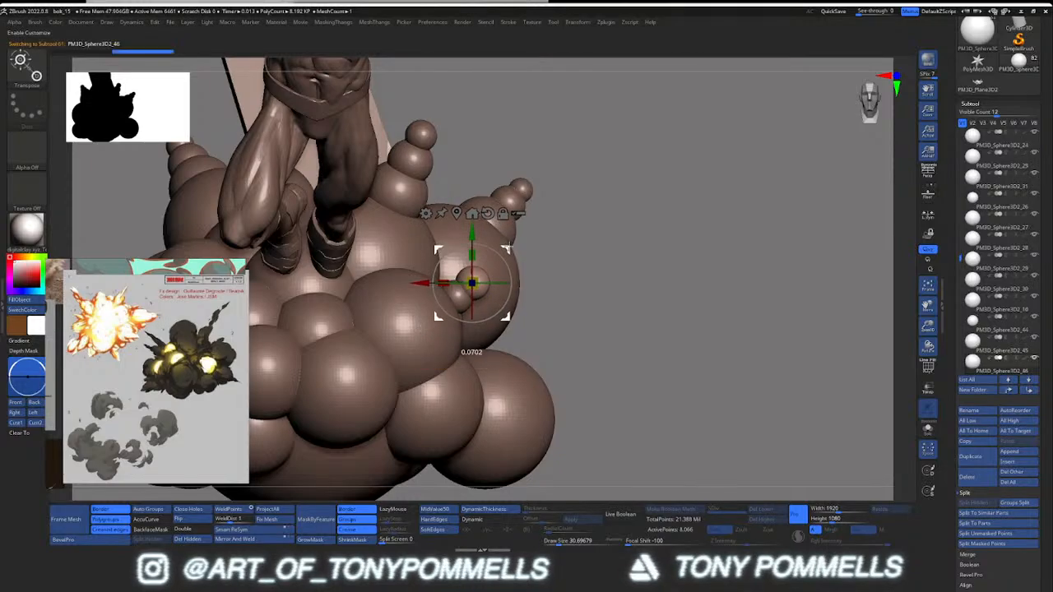
right_drag(625, 282, 616, 255)
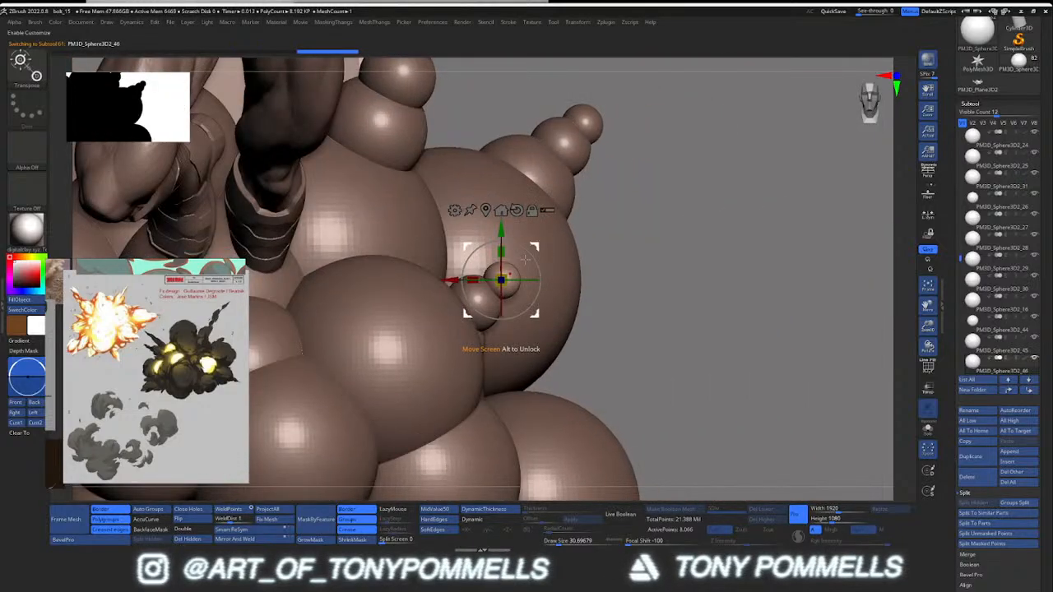
alt+click(482, 296)
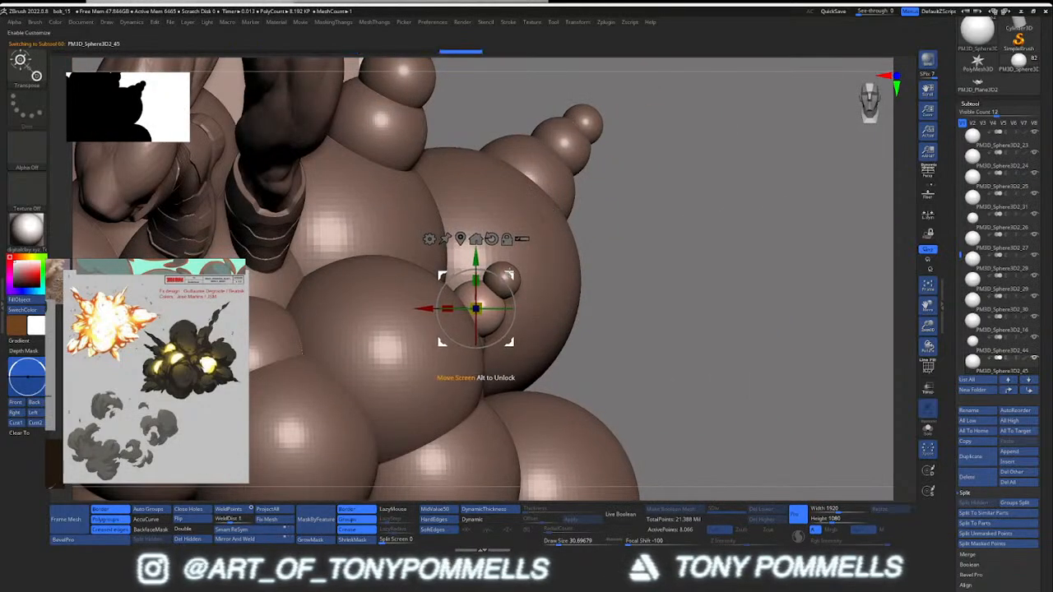
alt+click(503, 271)
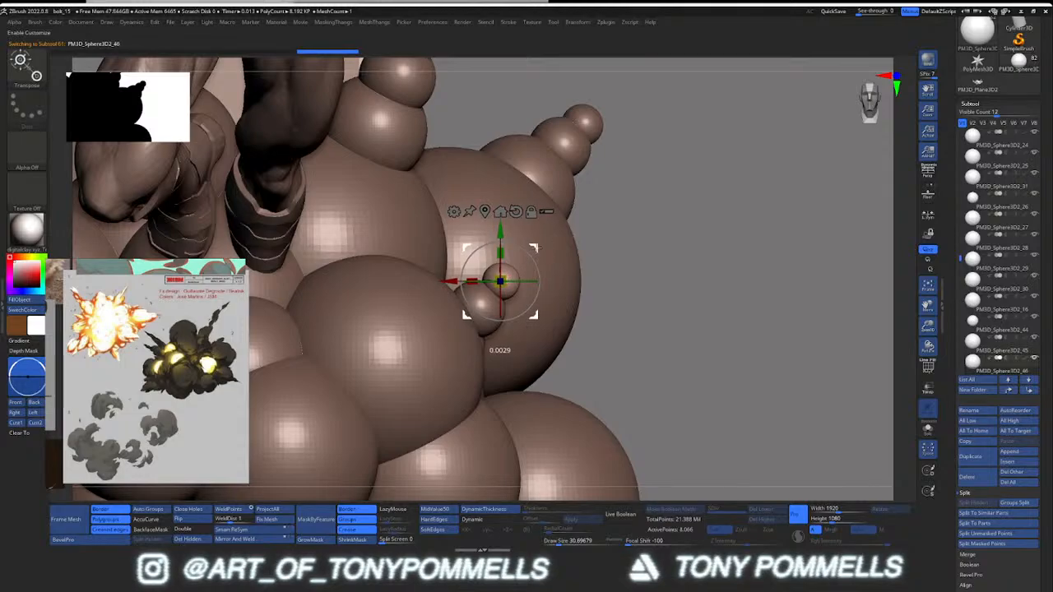
ctrl+right_drag(535, 247, 527, 198)
key(q)
Step: Select a lower outer sphere of the smoke base and examine the whole cloud from behind and from the front
mouse_move(625, 284)
right_down()
mouse_move(442, 290)
mouse_move(529, 287)
mouse_move(543, 323)
mouse_move(573, 312)
mouse_move(625, 333)
mouse_move(586, 327)
mouse_move(576, 345)
mouse_move(510, 326)
right_up()
alt+click(562, 338)
key(w)
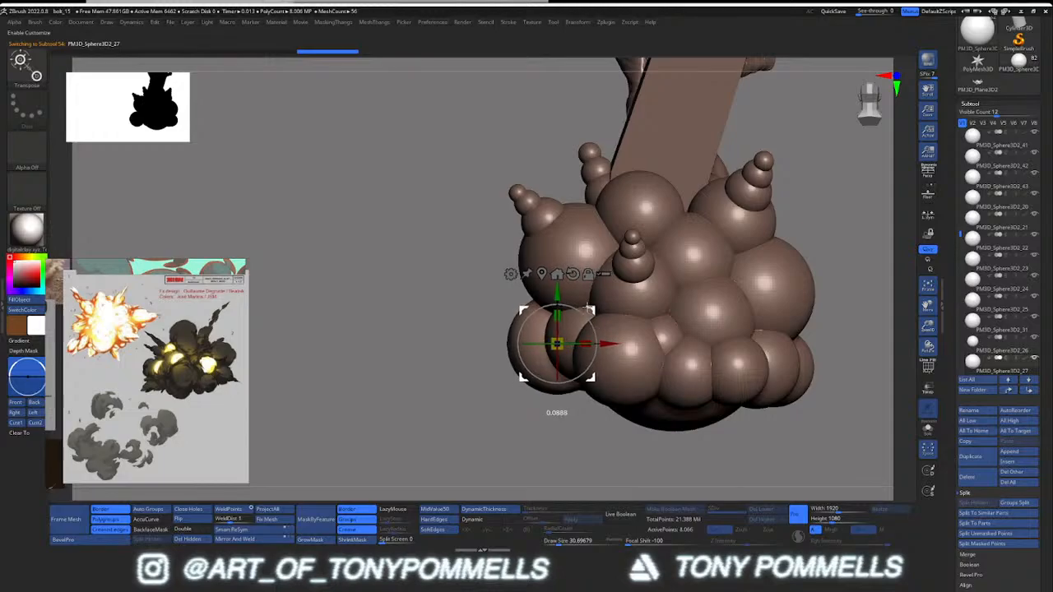
drag(591, 314, 596, 317)
ctrl+right_drag(596, 316, 607, 322)
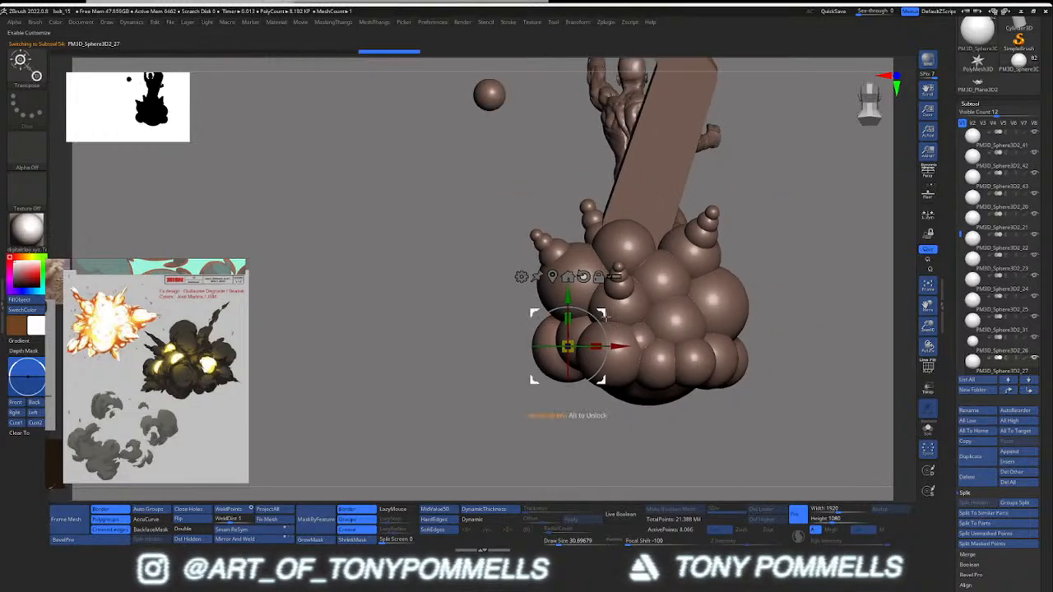
drag(606, 317, 601, 318)
mouse_move(602, 318)
right_down()
mouse_move(578, 315)
mouse_move(604, 318)
mouse_move(500, 346)
right_up()
key(q)
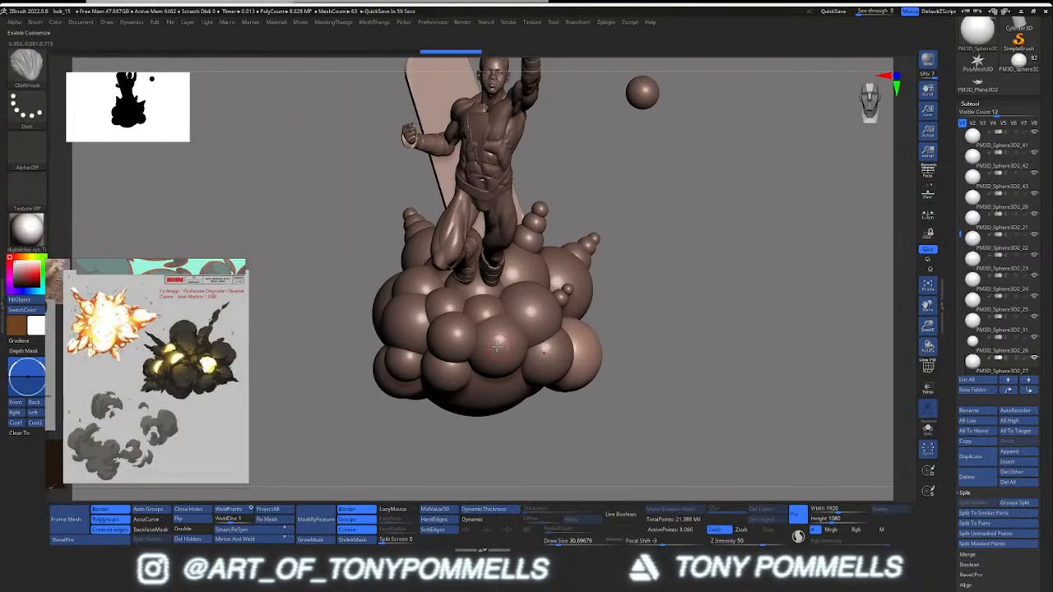
mouse_move(478, 348)
right_down()
mouse_move(510, 348)
mouse_move(479, 348)
right_up()
Step: Switch to Character Creator 4 and open the recent Bolt pose project
mouse_move(132, 587)
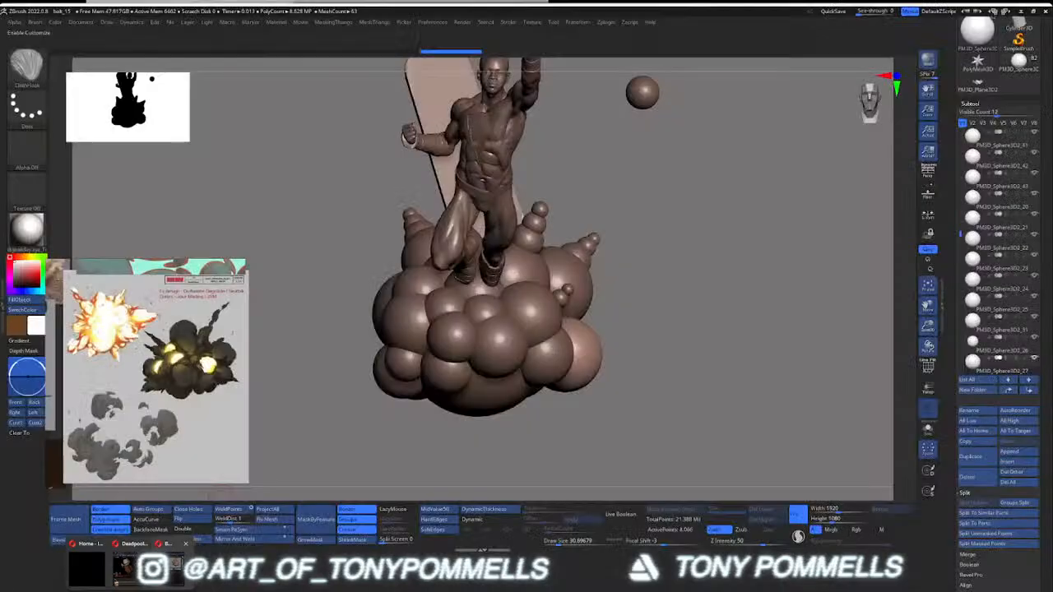
click(165, 587)
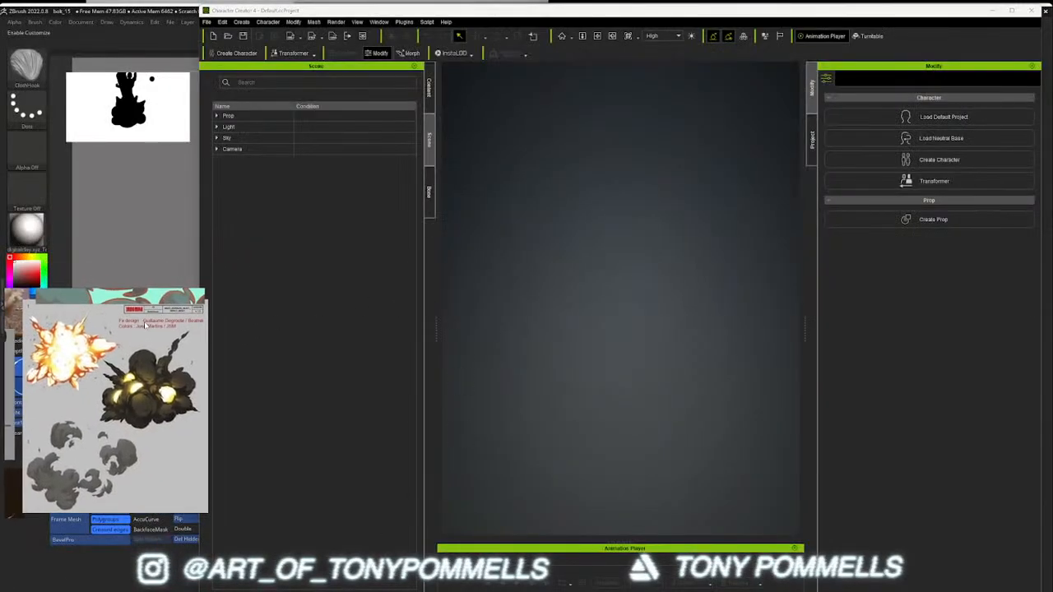
click(209, 22)
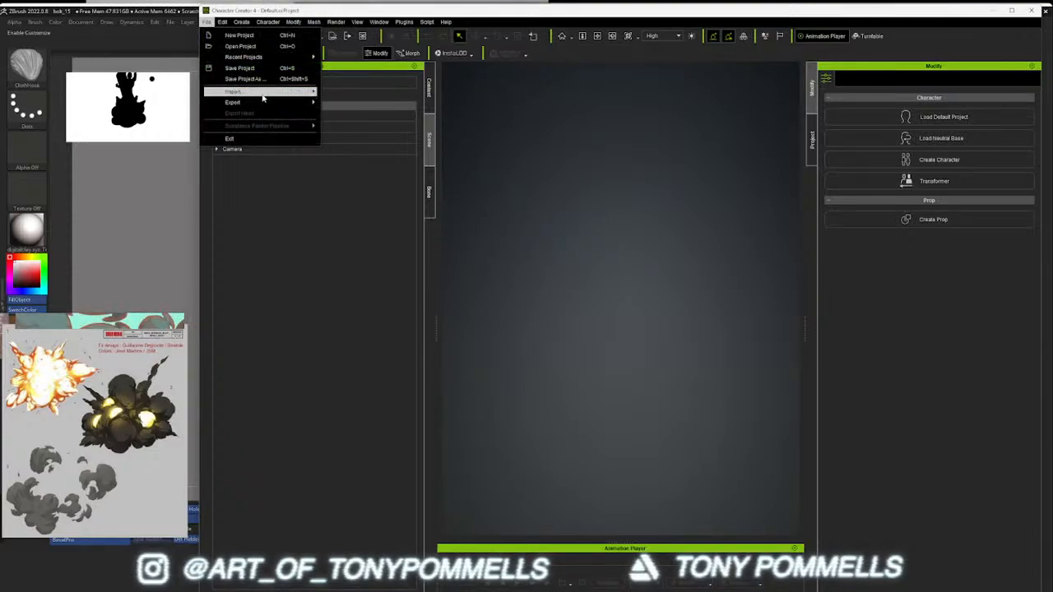
mouse_move(263, 56)
click(382, 58)
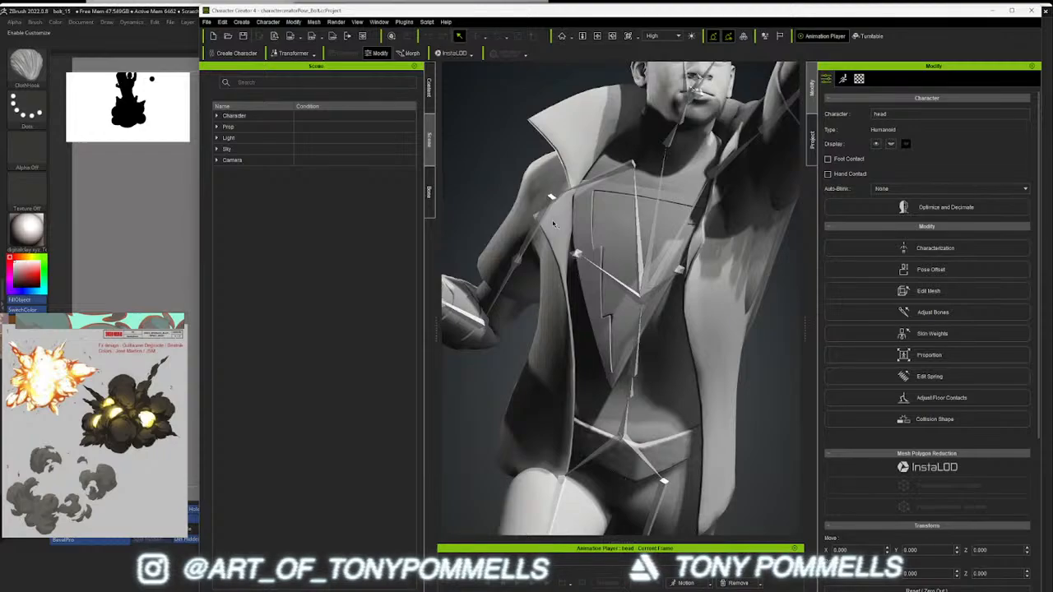
Step: Expand the head character in the scene to list its meshes, select the head mesh and start AccuRIG
scroll(550, 205, down, 5)
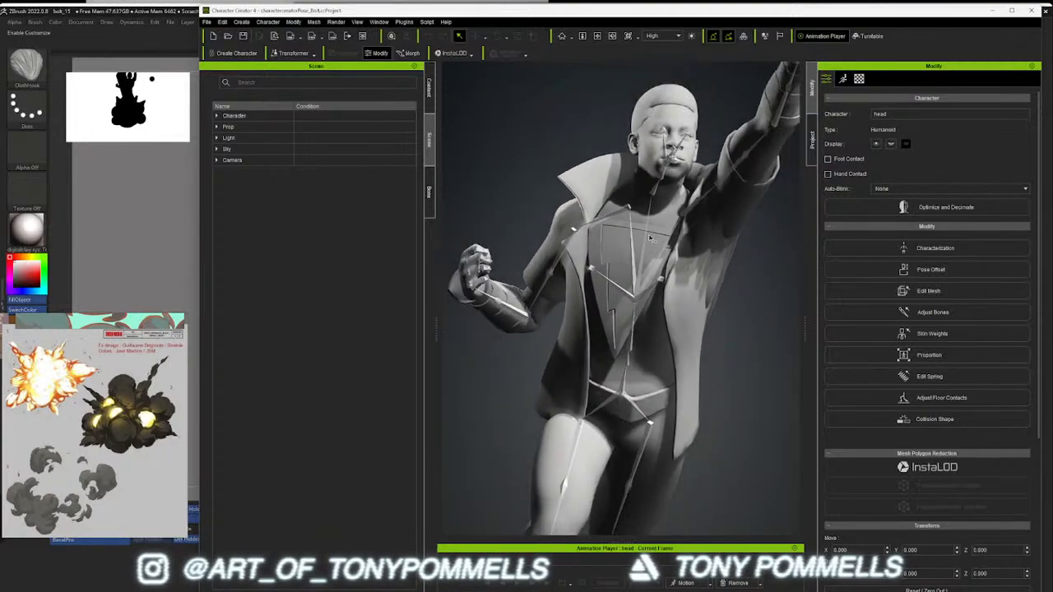
right_drag(628, 326, 477, 348)
right_drag(681, 382, 721, 314)
click(218, 115)
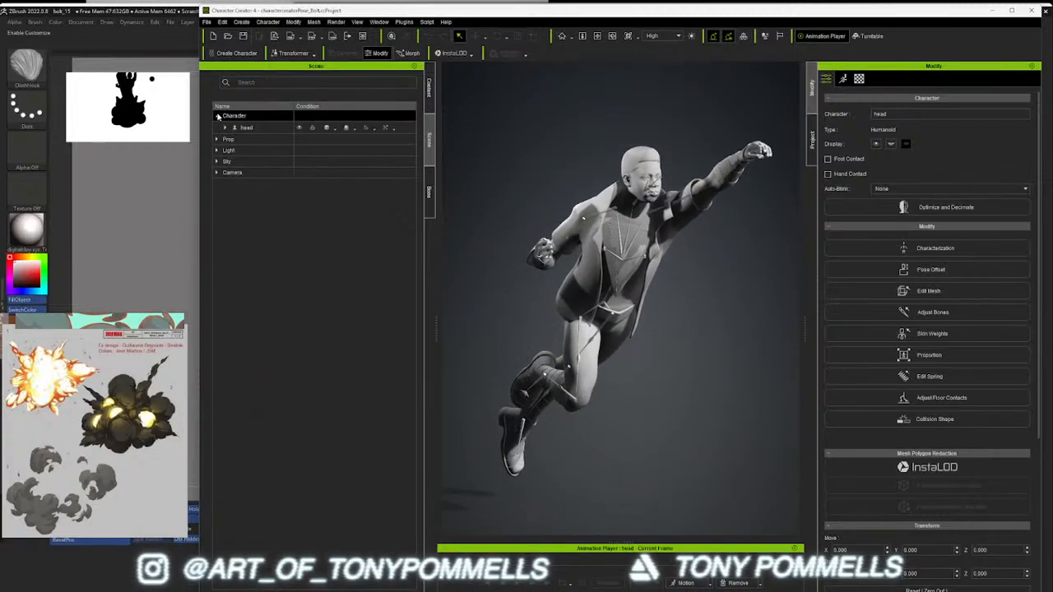
click(255, 128)
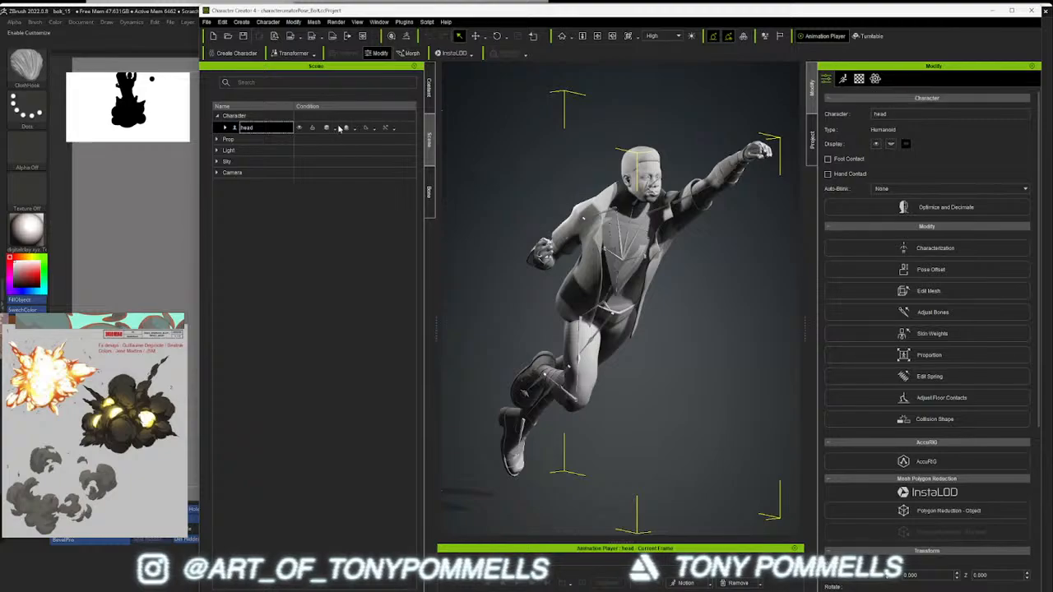
click(224, 127)
click(257, 139)
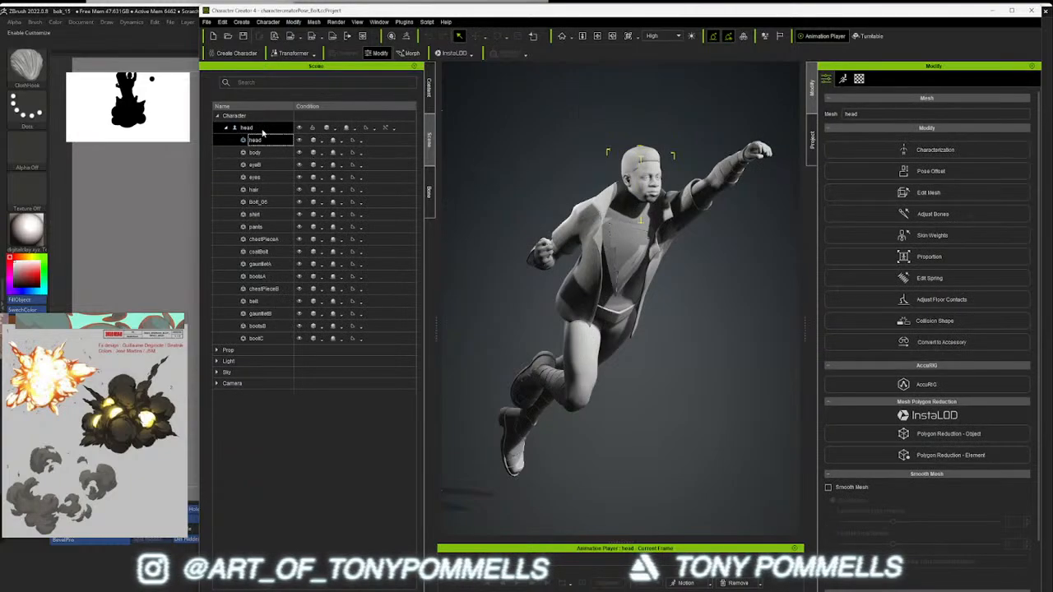
click(921, 384)
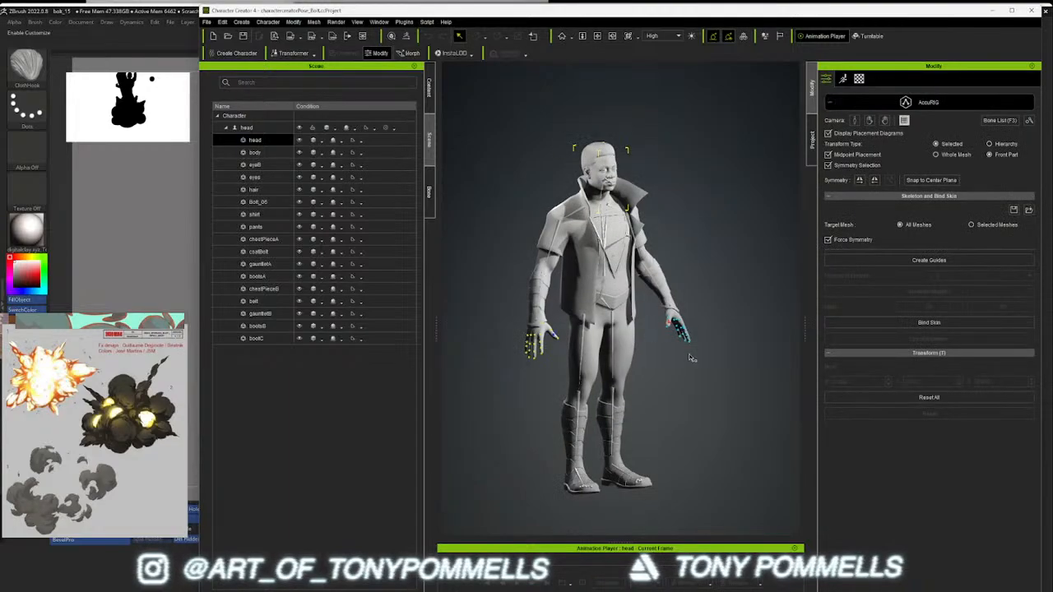
Step: Create AccuRIG guides for all meshes of the standing character, agreeing to remove the existing skeleton definition
right_drag(671, 362, 491, 357)
right_drag(691, 391, 685, 363)
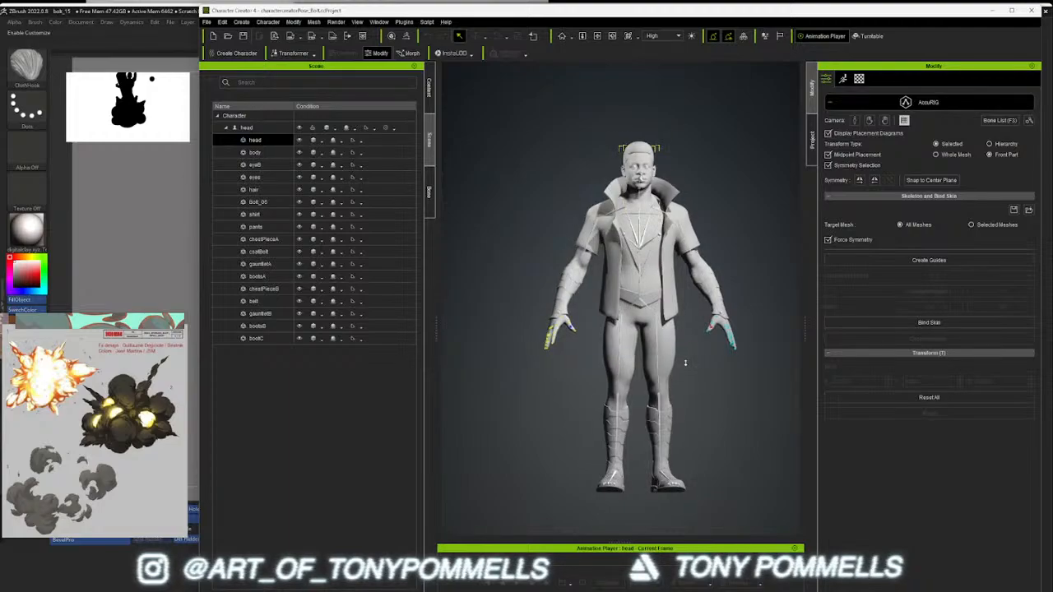
scroll(685, 363, up, 3)
middle_drag(712, 365, 703, 322)
right_drag(702, 322, 658, 320)
middle_drag(657, 320, 660, 400)
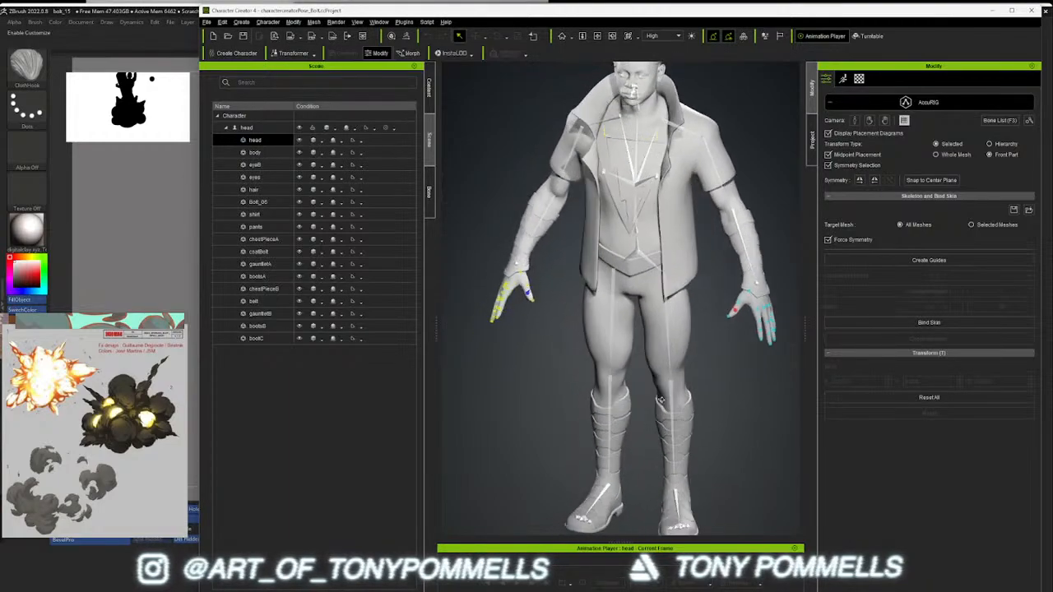
right_drag(660, 400, 681, 389)
scroll(681, 389, down, 2)
middle_drag(691, 388, 674, 407)
click(892, 261)
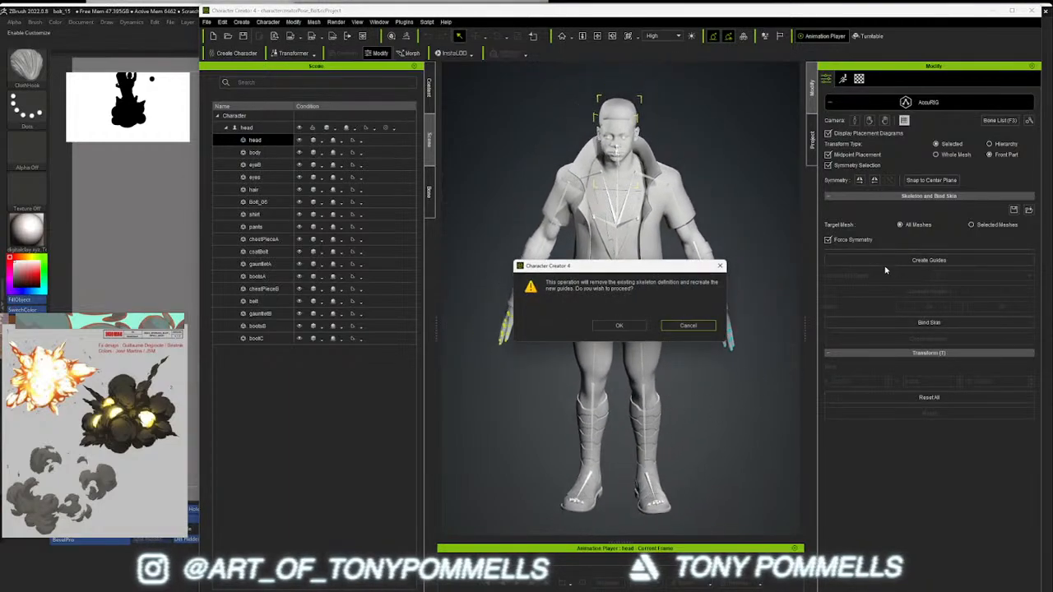
click(620, 327)
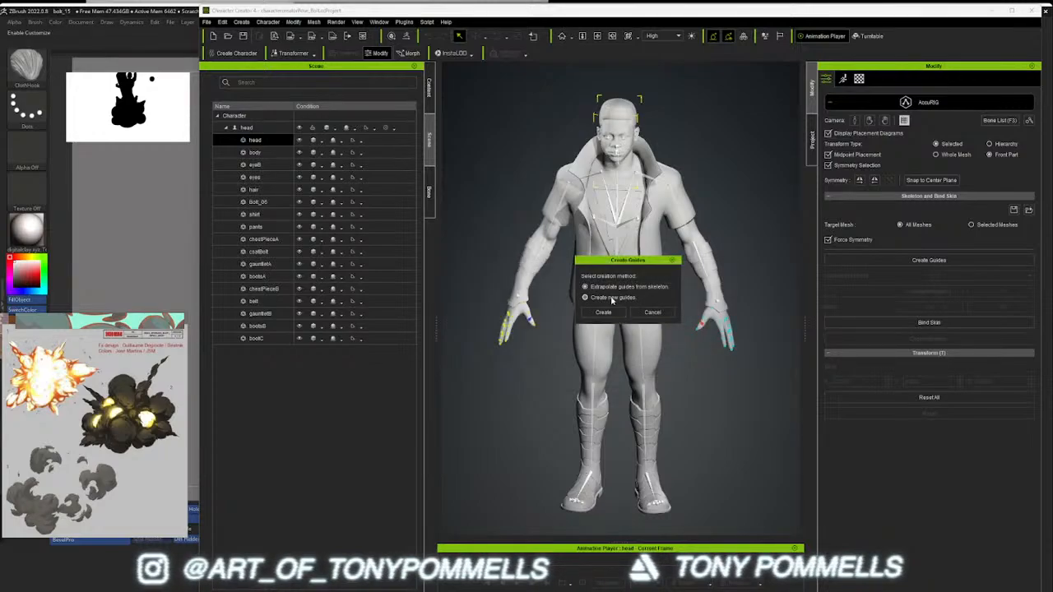
click(605, 313)
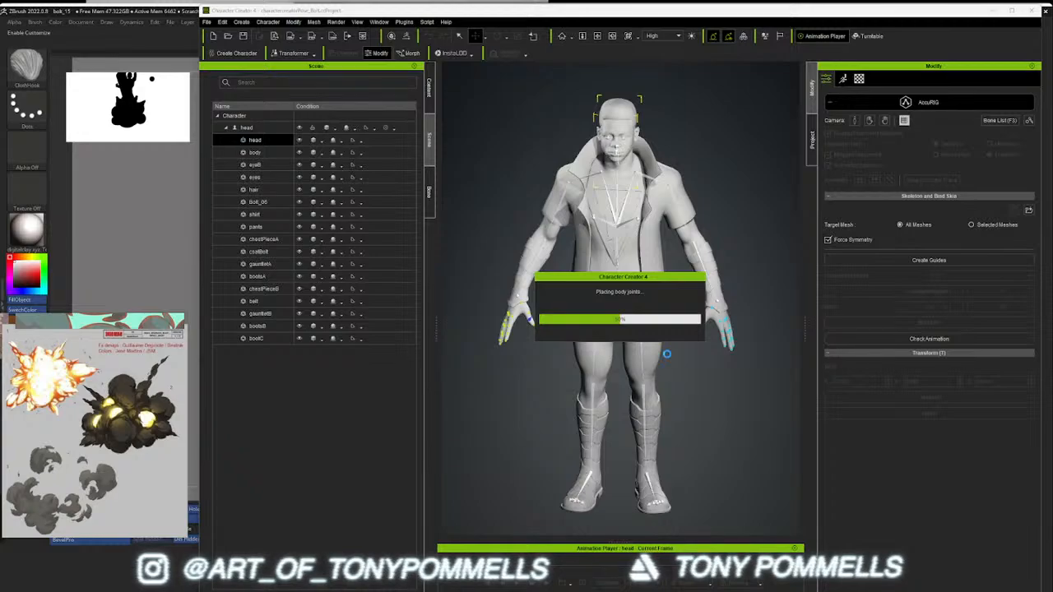
Step: Examine the placement of the joint guides on the character's arms, torso and legs from the front and side
scroll(695, 269, up, 5)
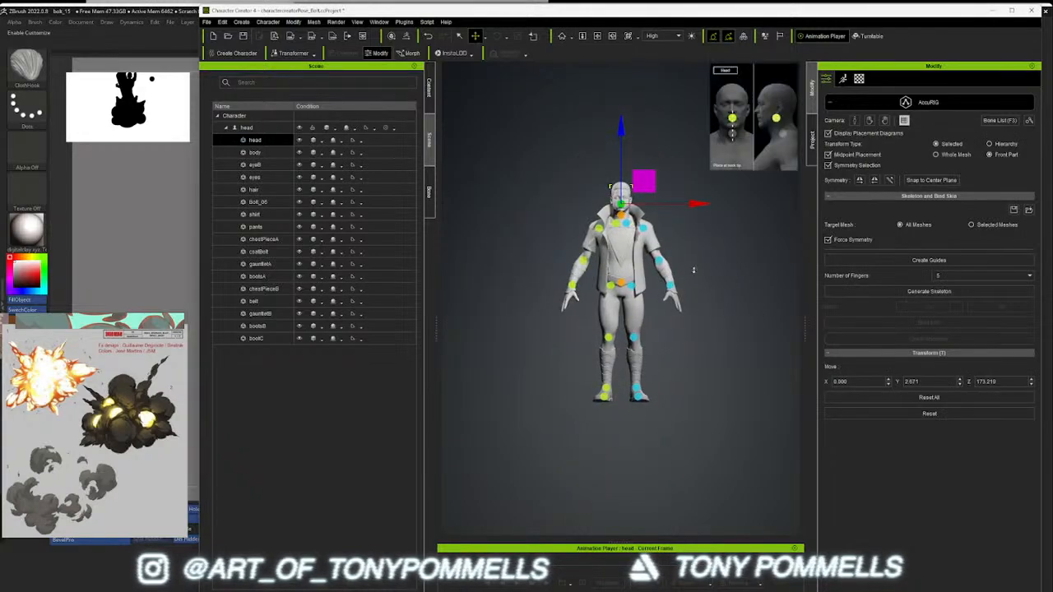
middle_drag(732, 230, 714, 289)
right_drag(714, 289, 481, 354)
right_drag(696, 302, 679, 275)
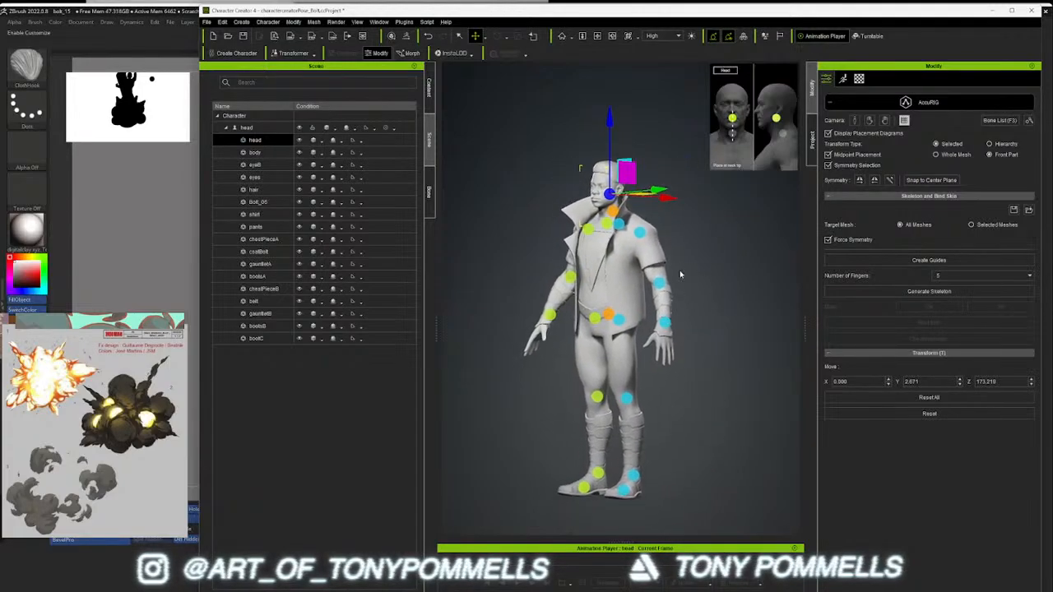
scroll(691, 280, up, 3)
middle_drag(714, 291, 699, 239)
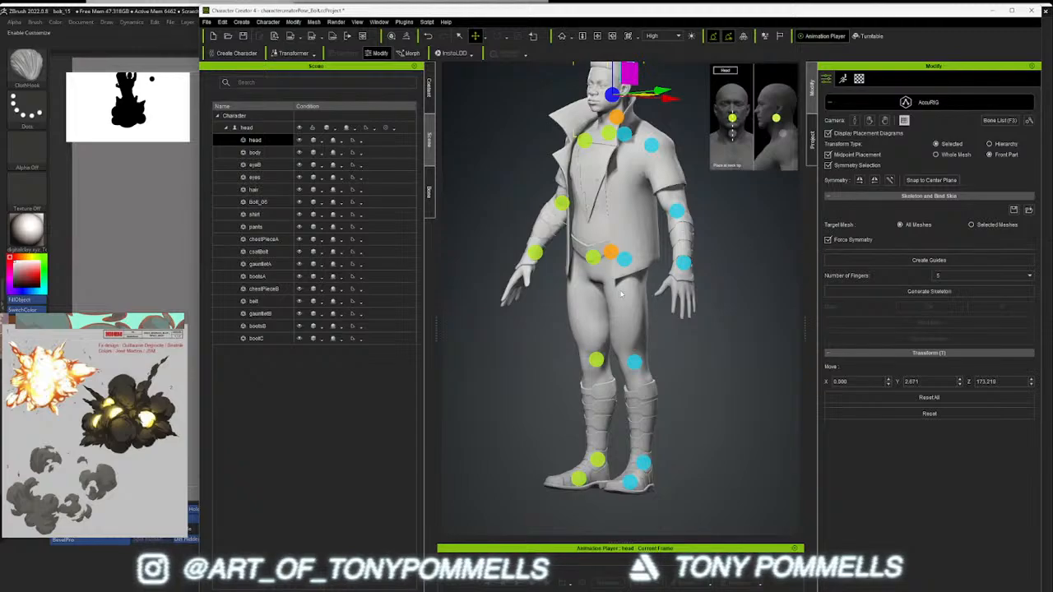
right_drag(622, 282, 732, 311)
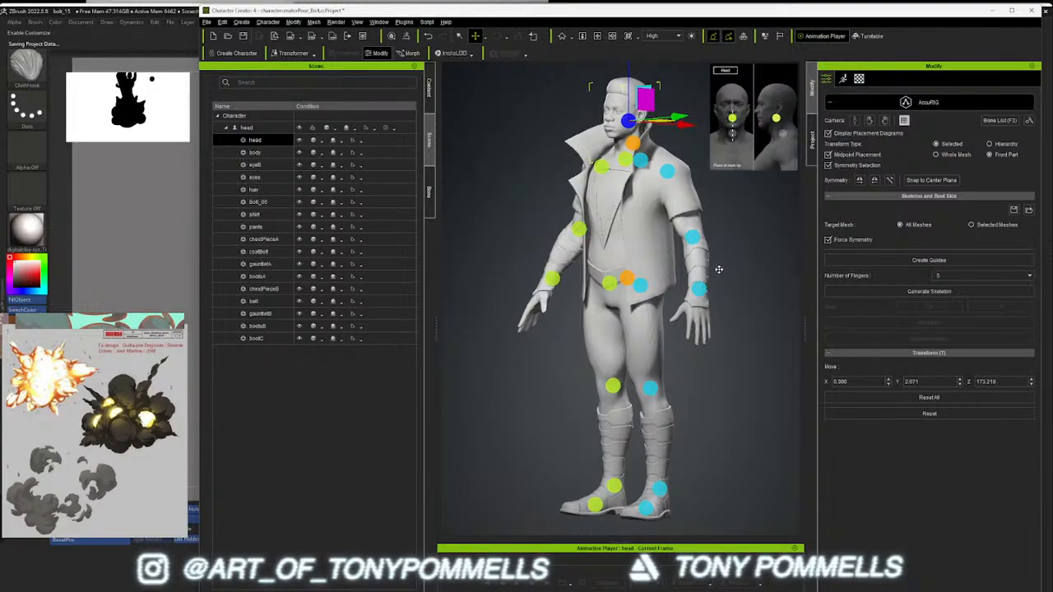
right_drag(717, 269, 690, 286)
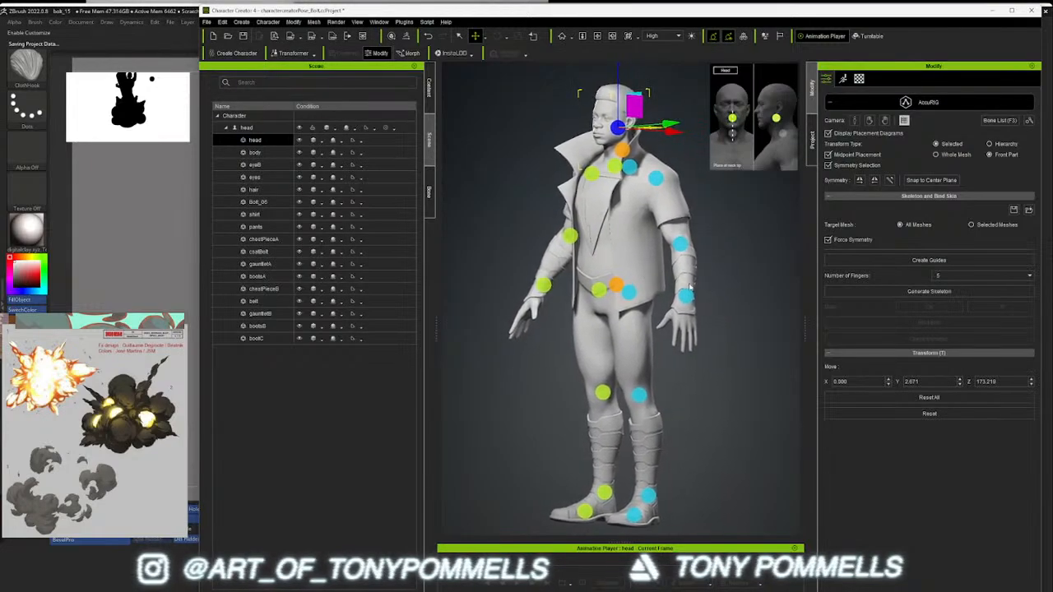
scroll(714, 281, down, 1)
scroll(714, 285, up, 2)
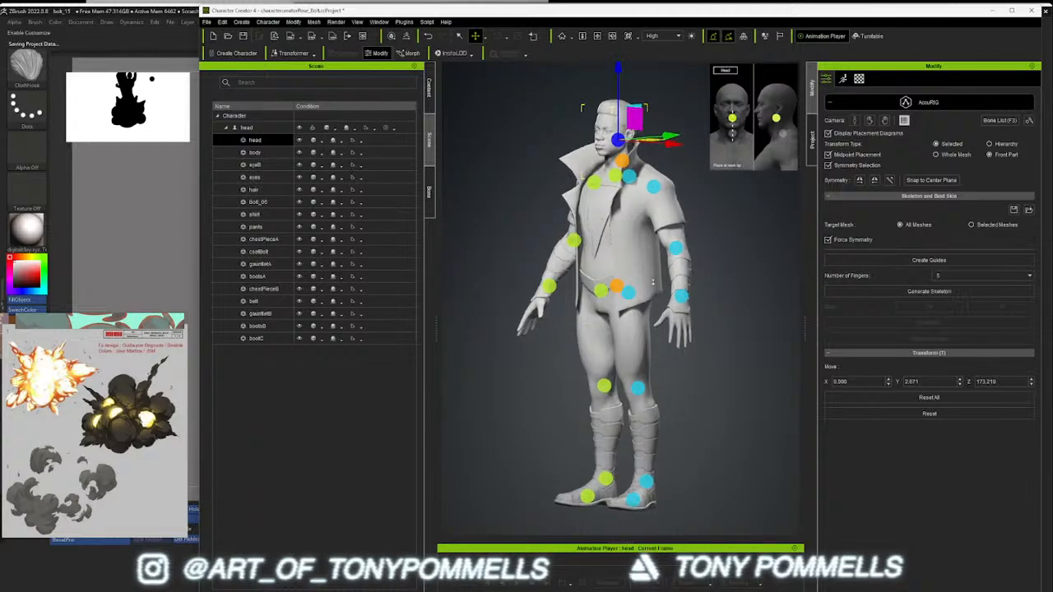
middle_drag(714, 284, 636, 282)
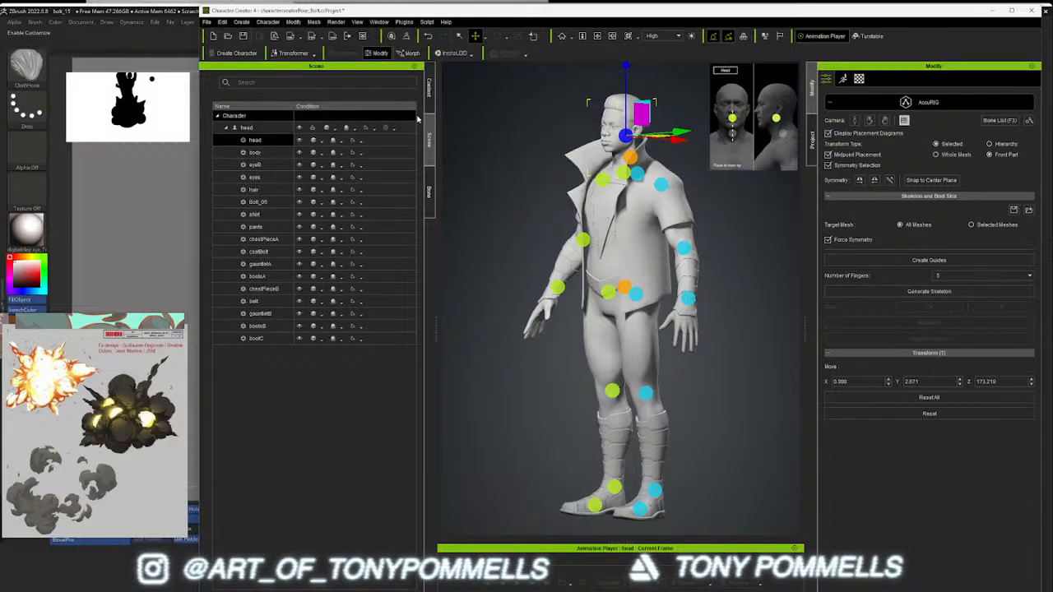
Step: Look through the Coyote, T-Rex and Turntable sample projects in the content library, and return to the rigged character's scene list
click(429, 92)
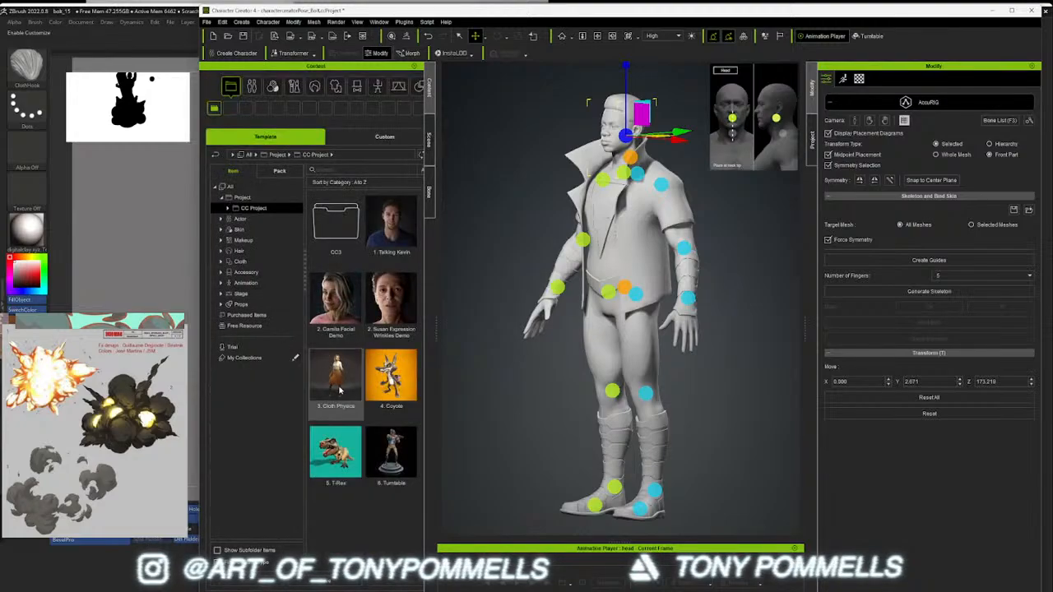
click(347, 452)
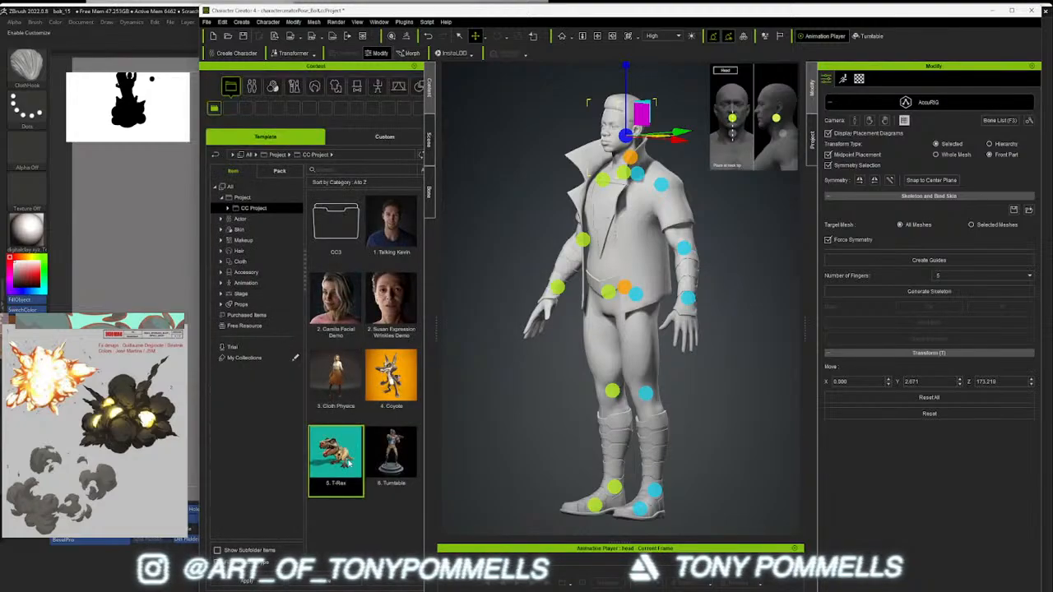
click(396, 380)
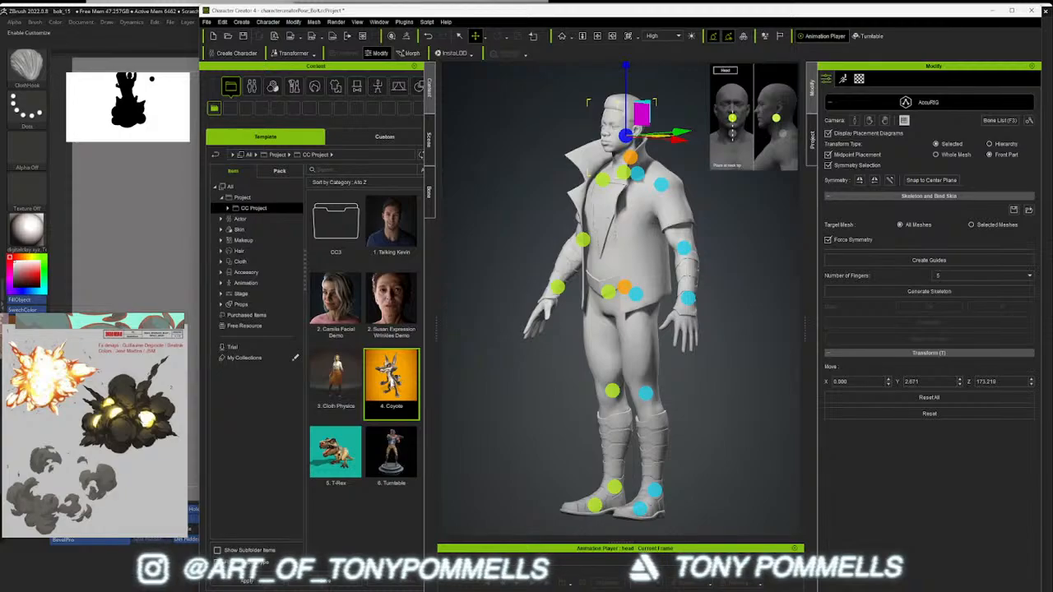
click(396, 451)
click(389, 382)
click(381, 454)
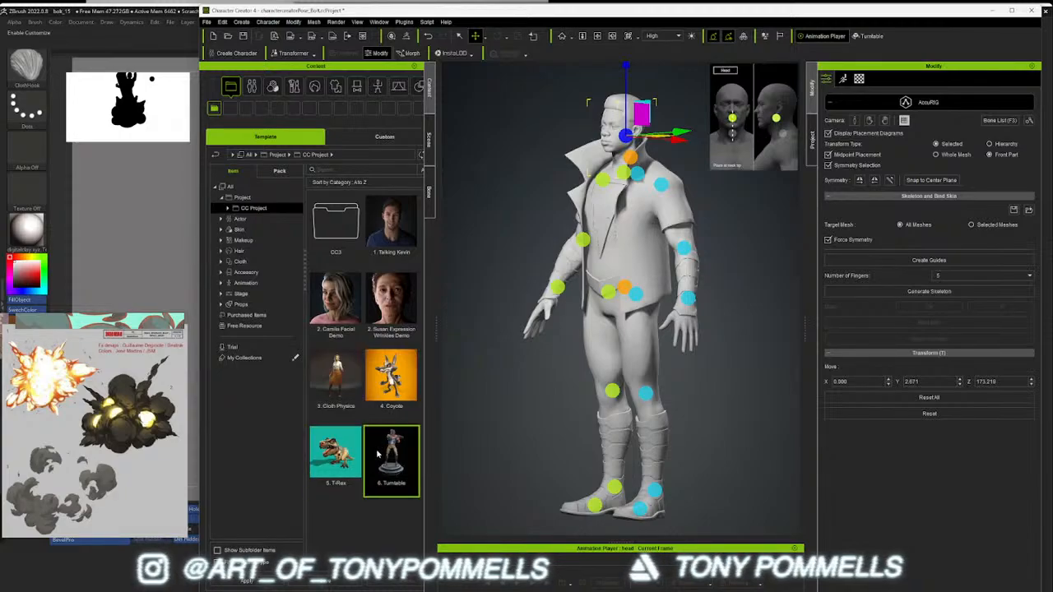
click(389, 378)
click(386, 456)
click(338, 450)
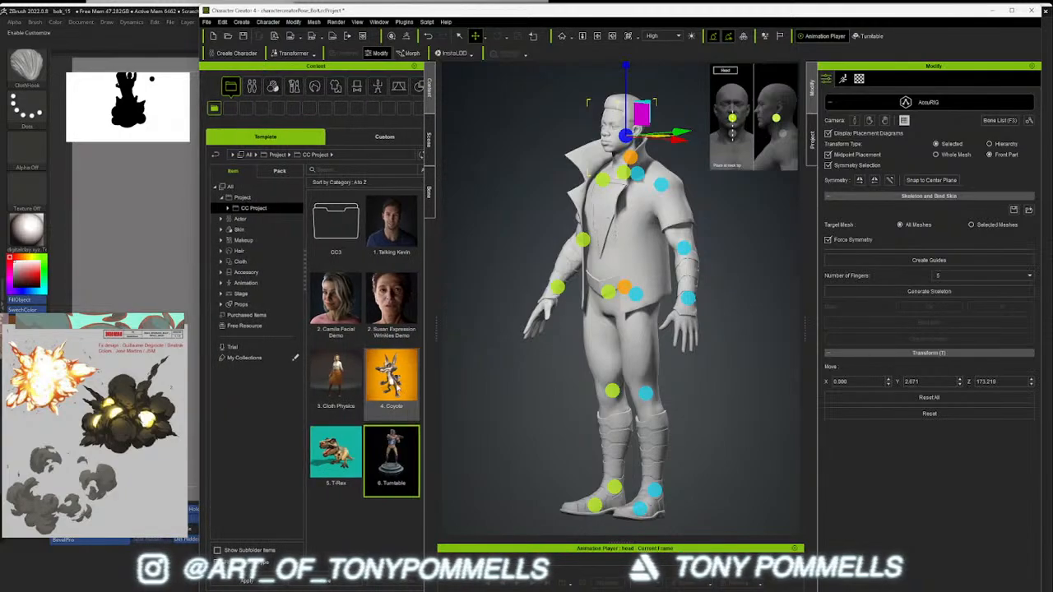
click(389, 381)
click(387, 450)
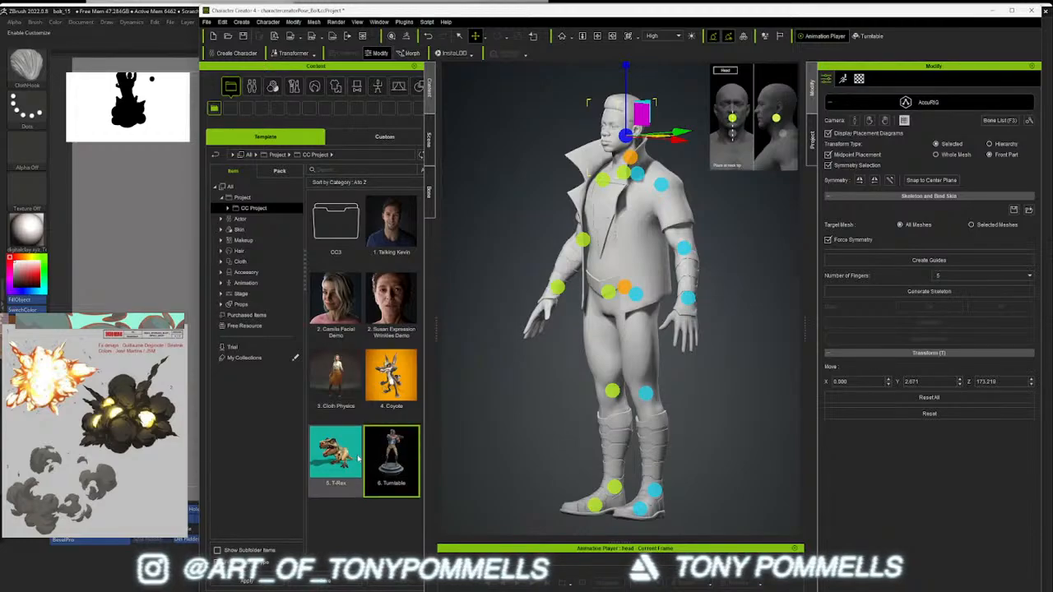
click(352, 455)
click(375, 450)
click(389, 386)
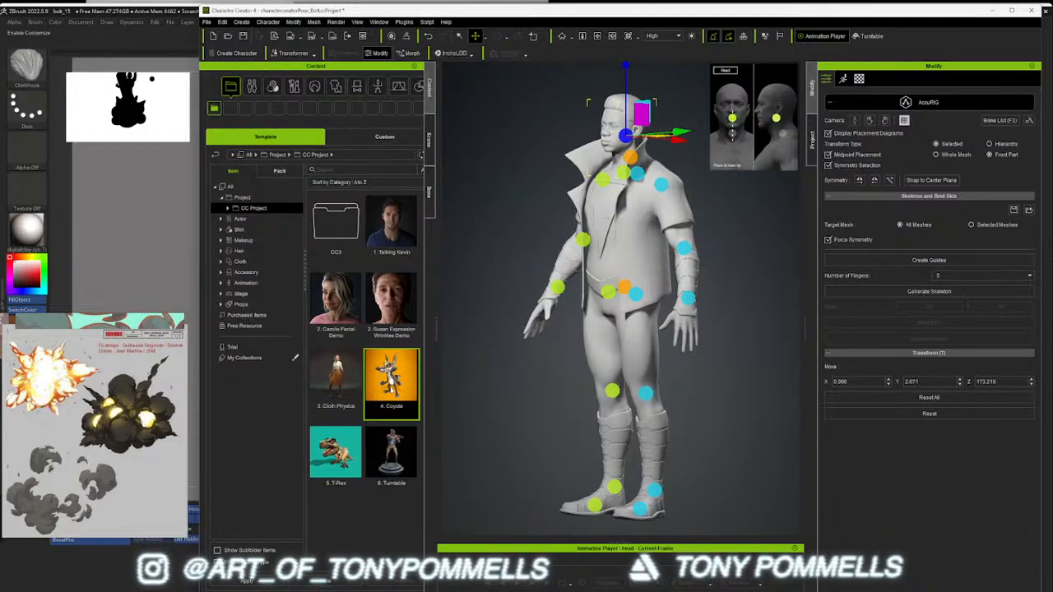
click(335, 454)
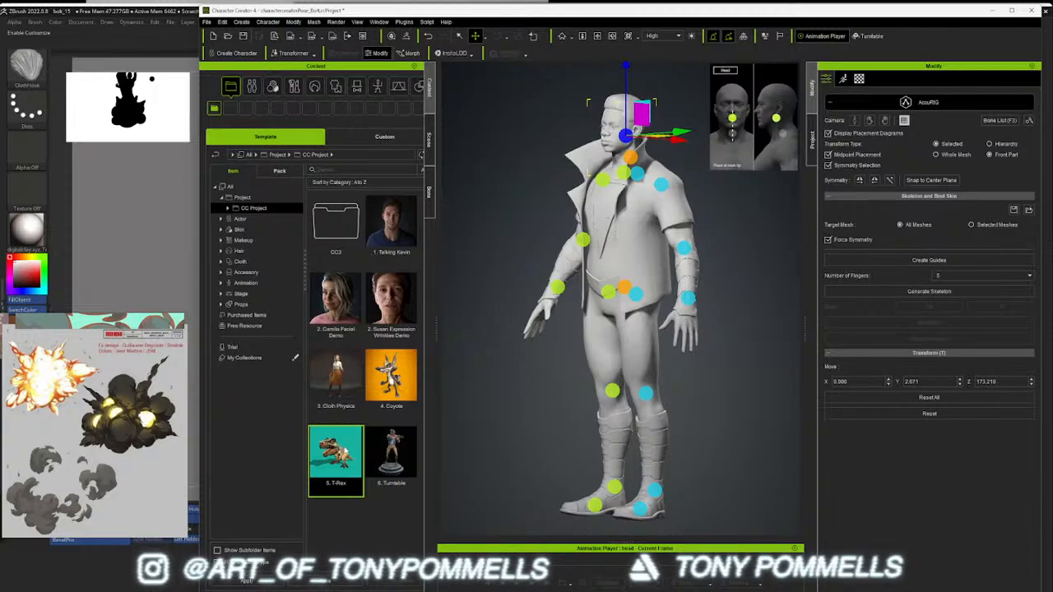
click(391, 454)
click(386, 398)
click(391, 449)
click(351, 454)
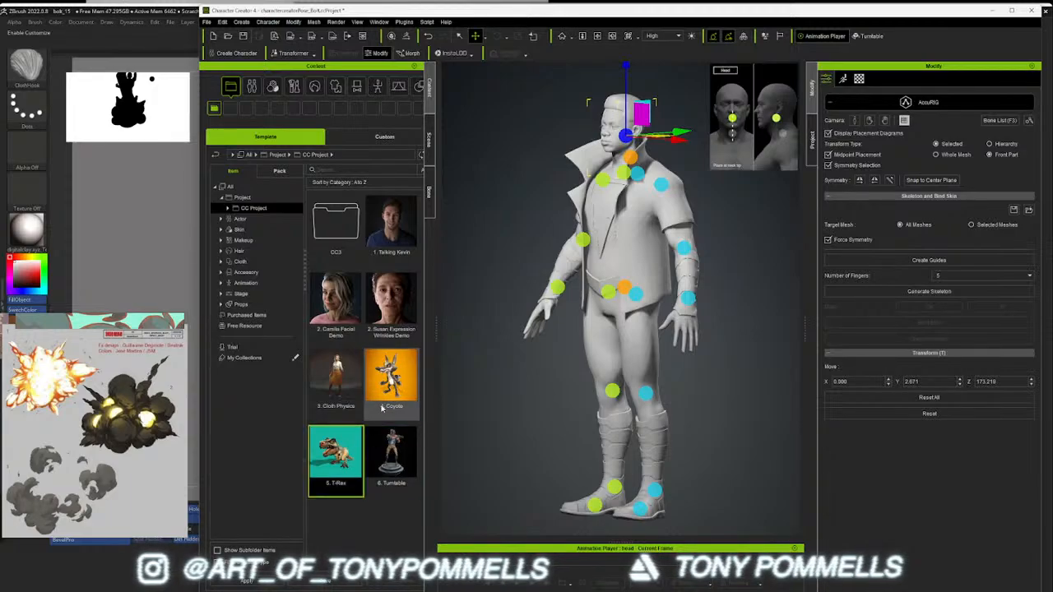
click(381, 407)
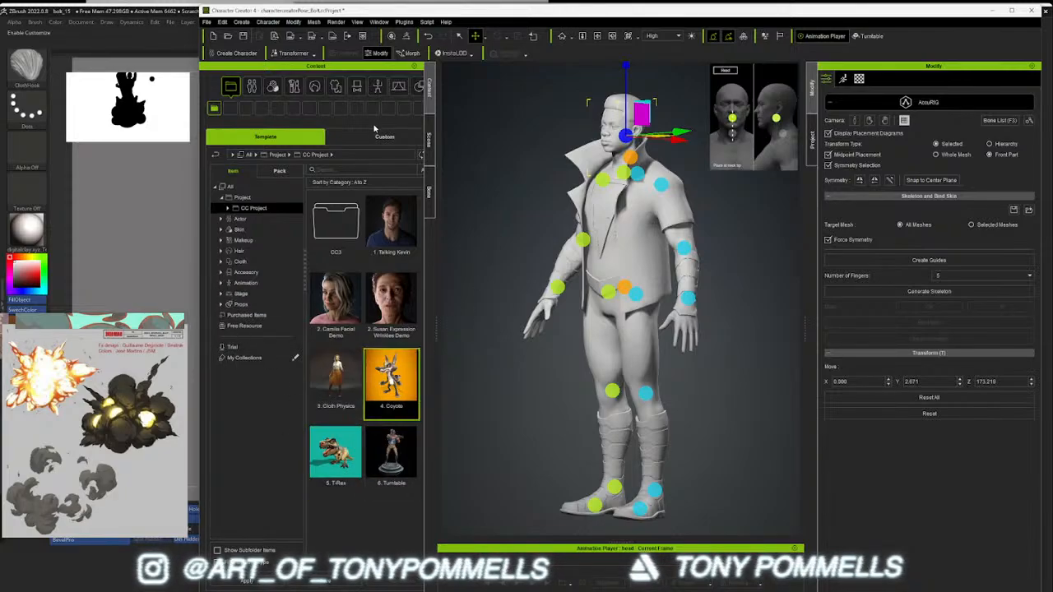
click(428, 138)
middle_drag(721, 250, 648, 279)
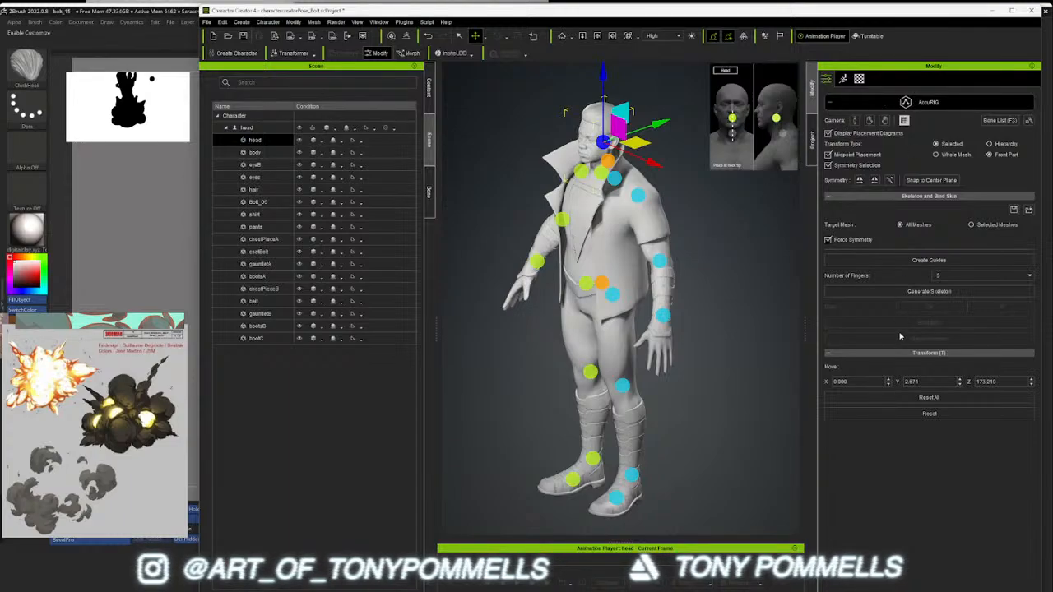
Step: Generate the character's skeleton with five fingers per hand, deploying a new set of facial bones
click(903, 290)
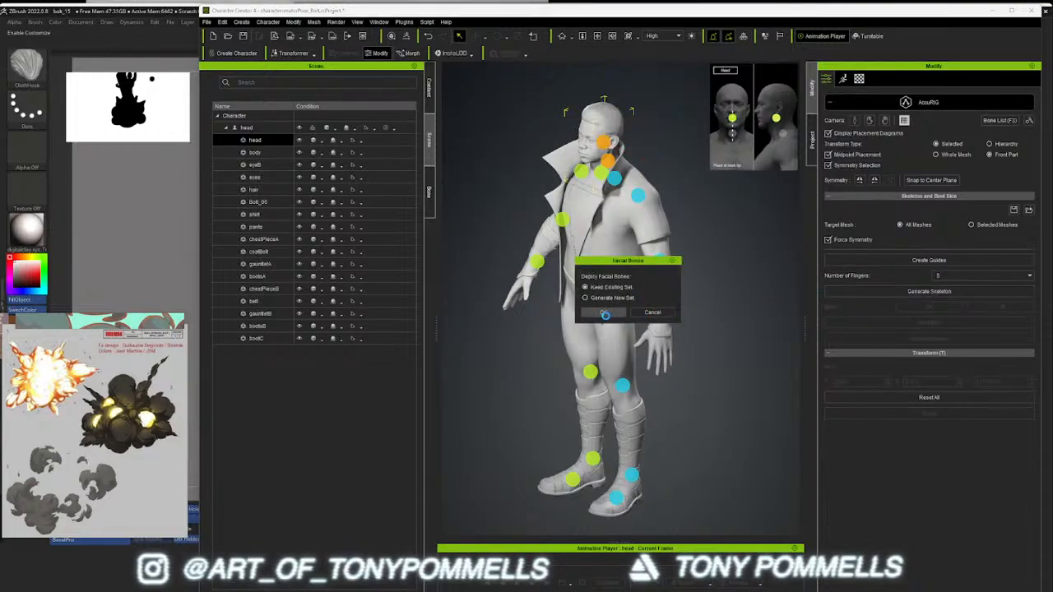
click(609, 297)
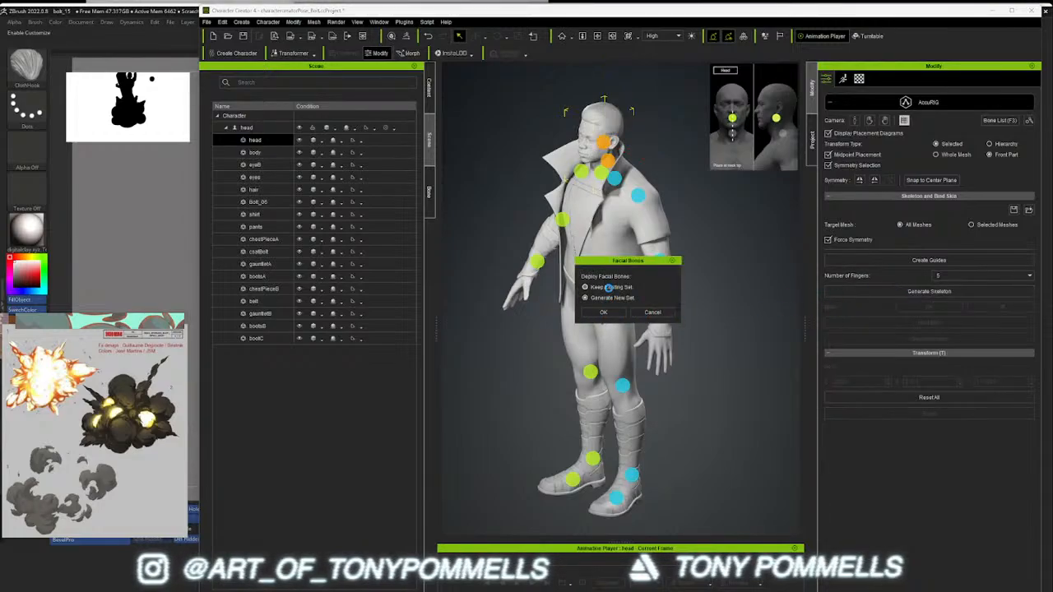
click(605, 313)
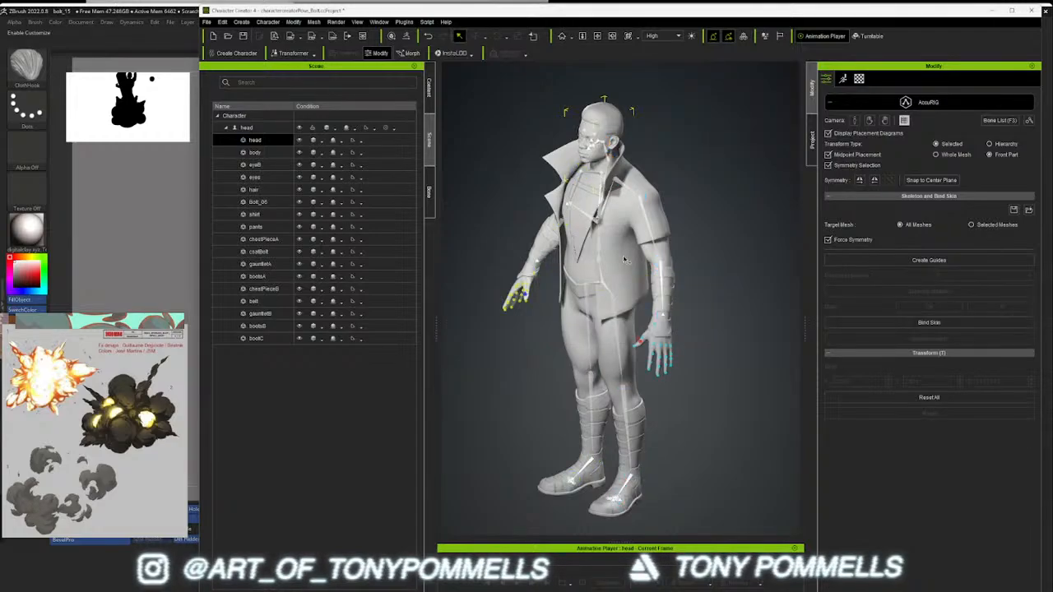
Step: Inspect the skeleton inside the character and bind the skin of all meshes to it
mouse_move(623, 284)
right_down()
mouse_move(642, 285)
mouse_move(486, 237)
mouse_move(600, 255)
mouse_move(637, 287)
right_up()
middle_drag(637, 288, 585, 281)
right_drag(586, 281, 562, 205)
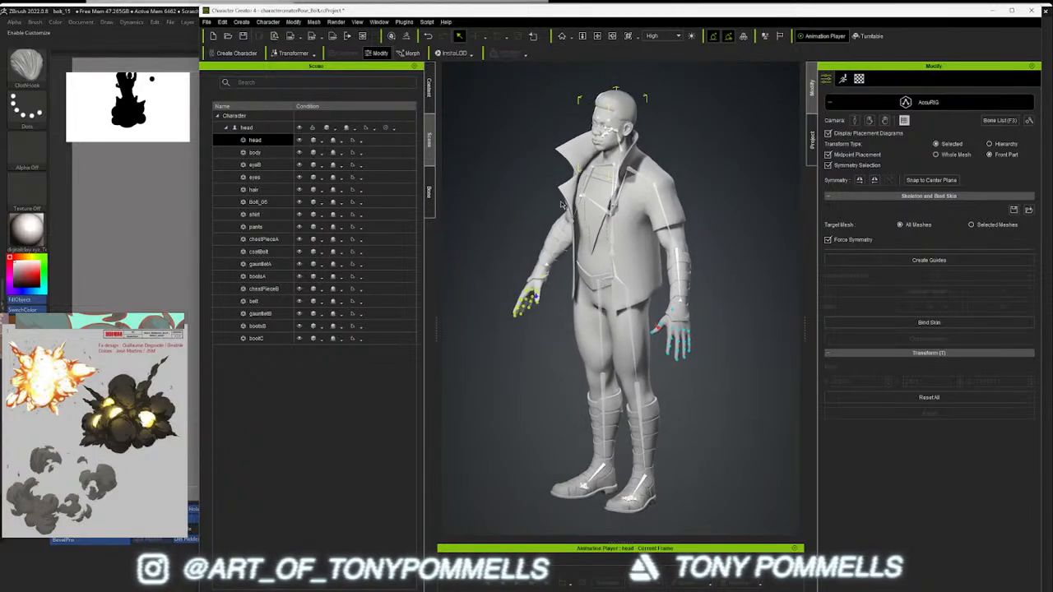
right_drag(623, 257, 656, 325)
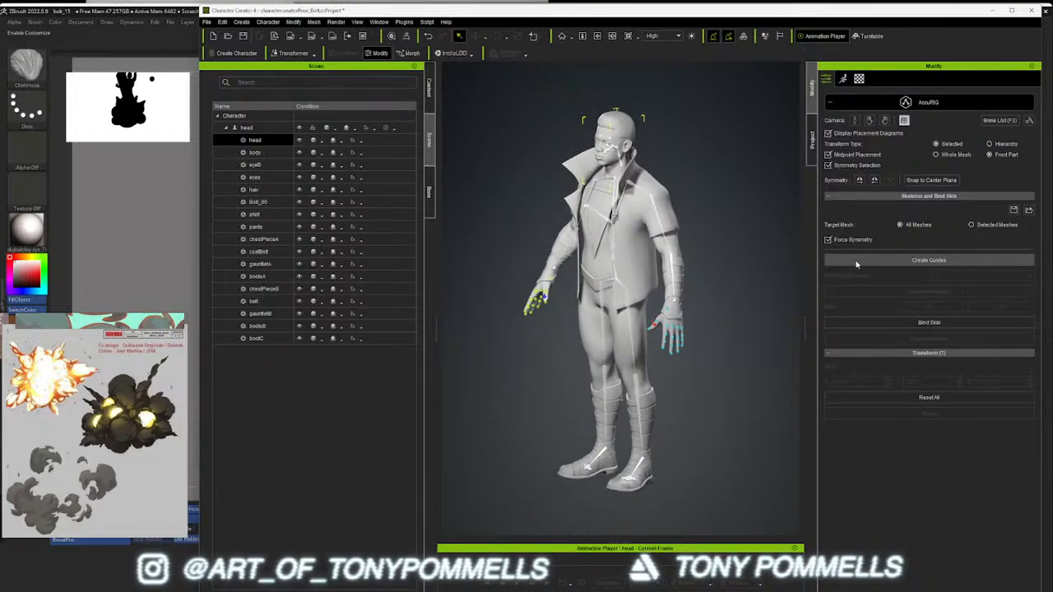
click(861, 322)
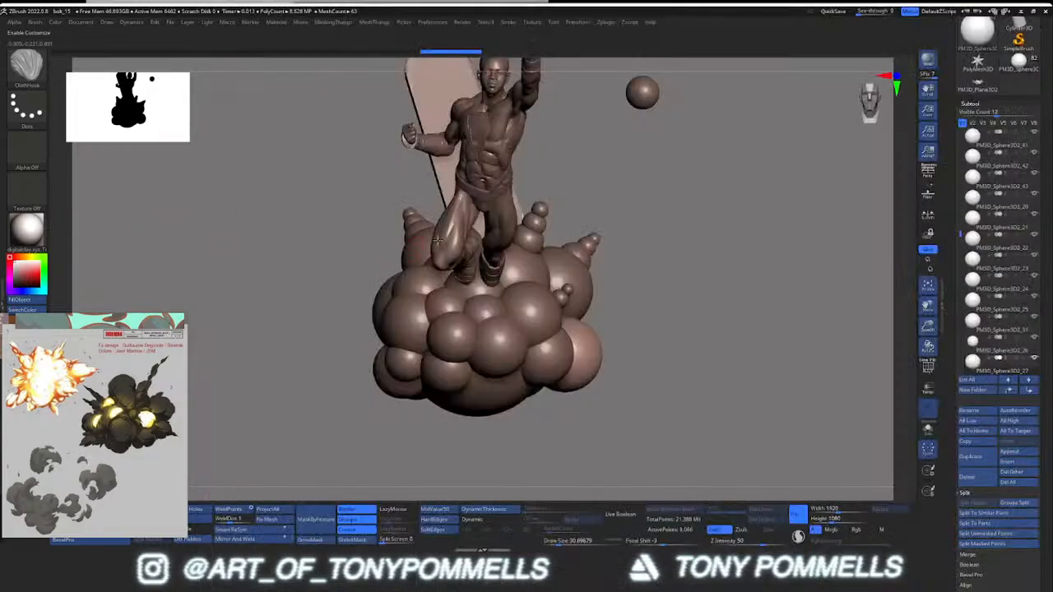
Step: Switch to ZBrush, view the flying hero and smoke base from the side, browse the subtools, and return to Character Creator
drag(724, 296, 786, 299)
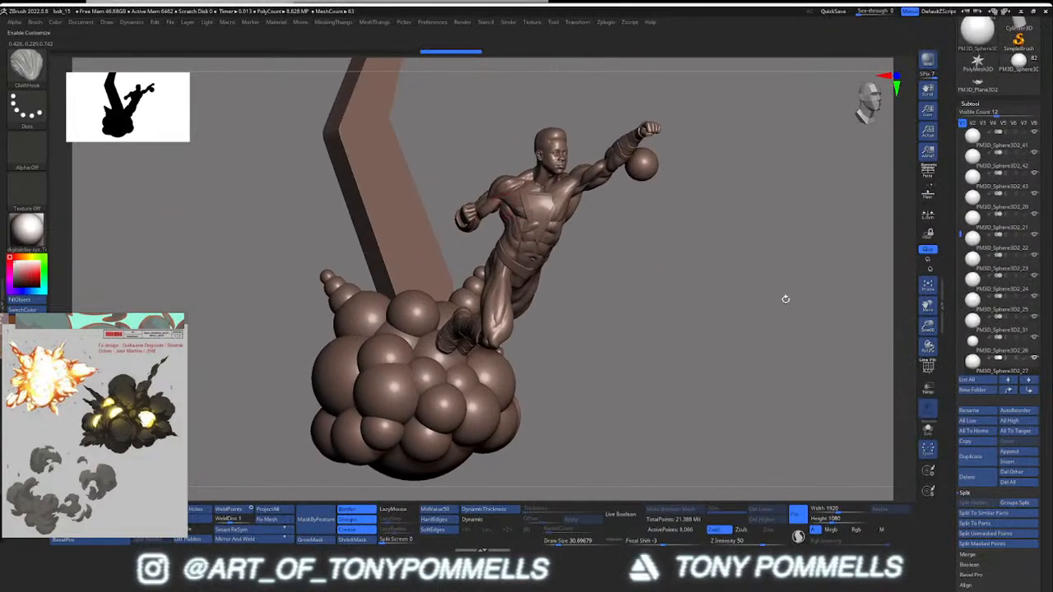
drag(958, 235, 950, 173)
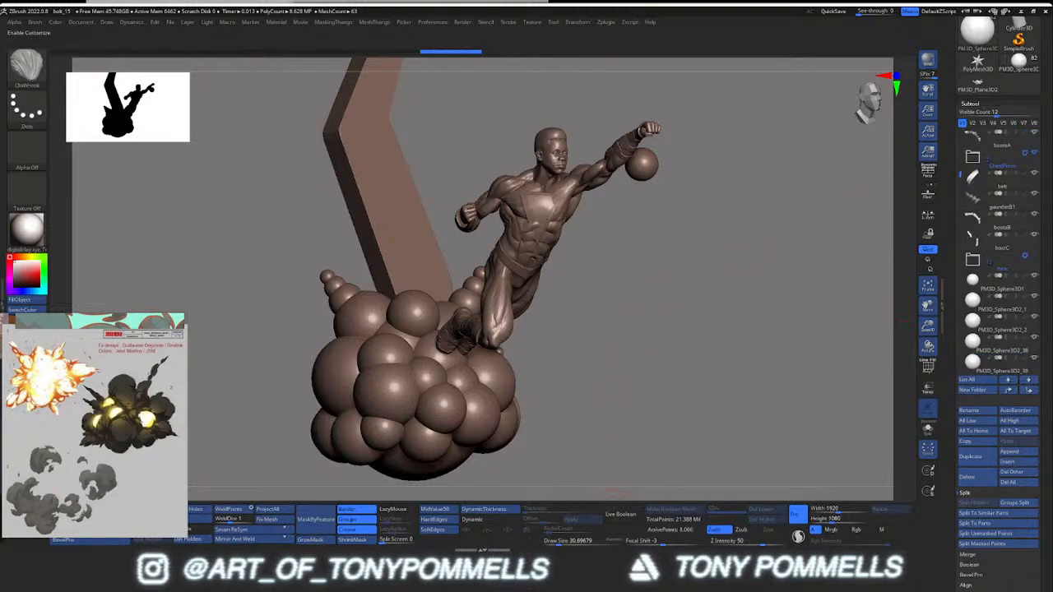
key(alt+Tab)
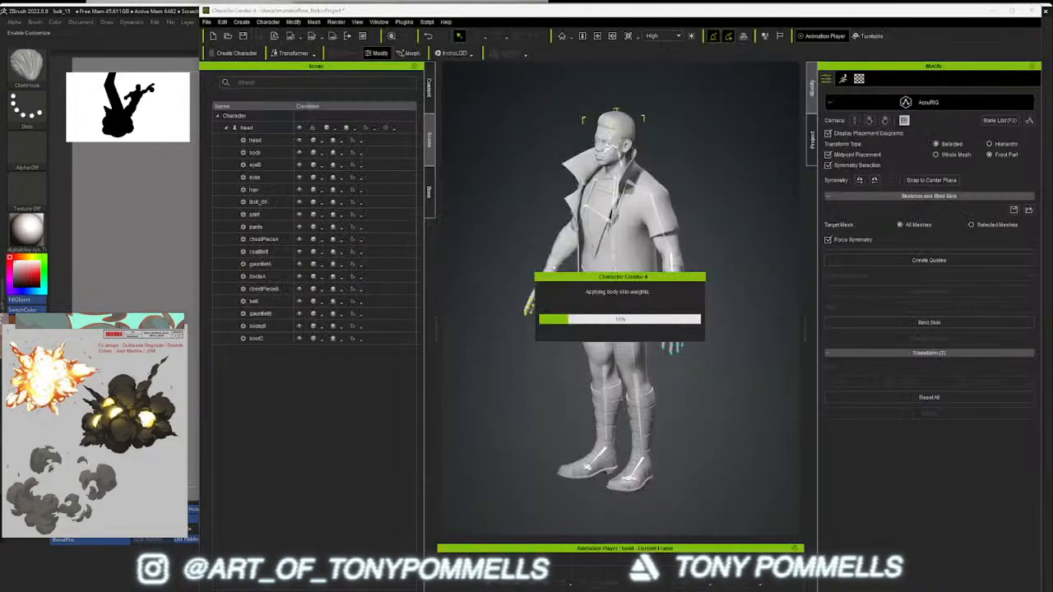
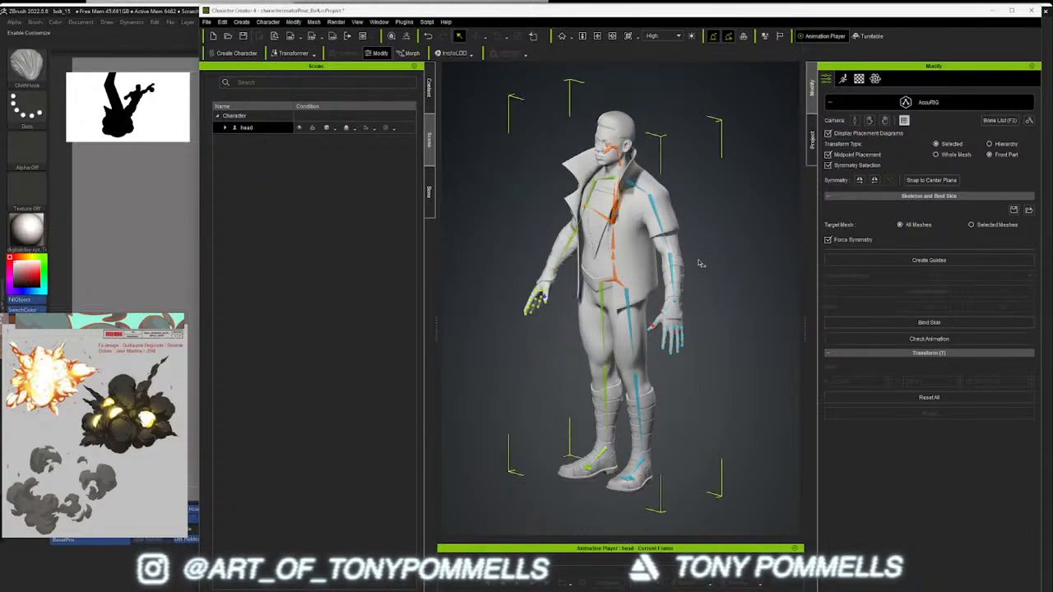
Step: Start the animation check on the bound character and play the CatWalk_F soft-physics motion
alt+drag(699, 261, 755, 244)
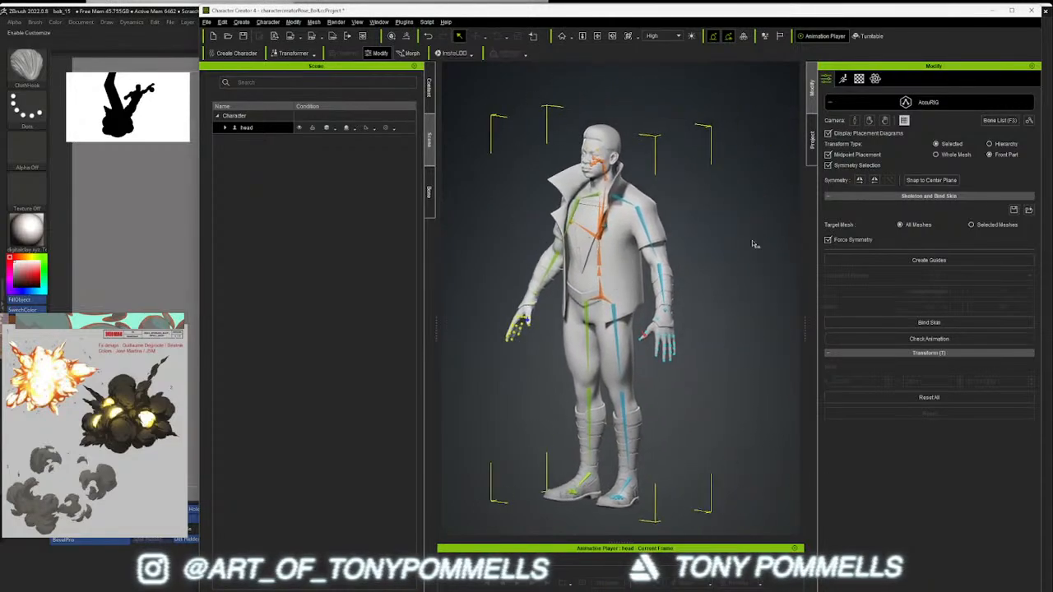
mouse_move(646, 237)
alt+right_down()
mouse_move(644, 213)
mouse_move(646, 226)
alt+right_up()
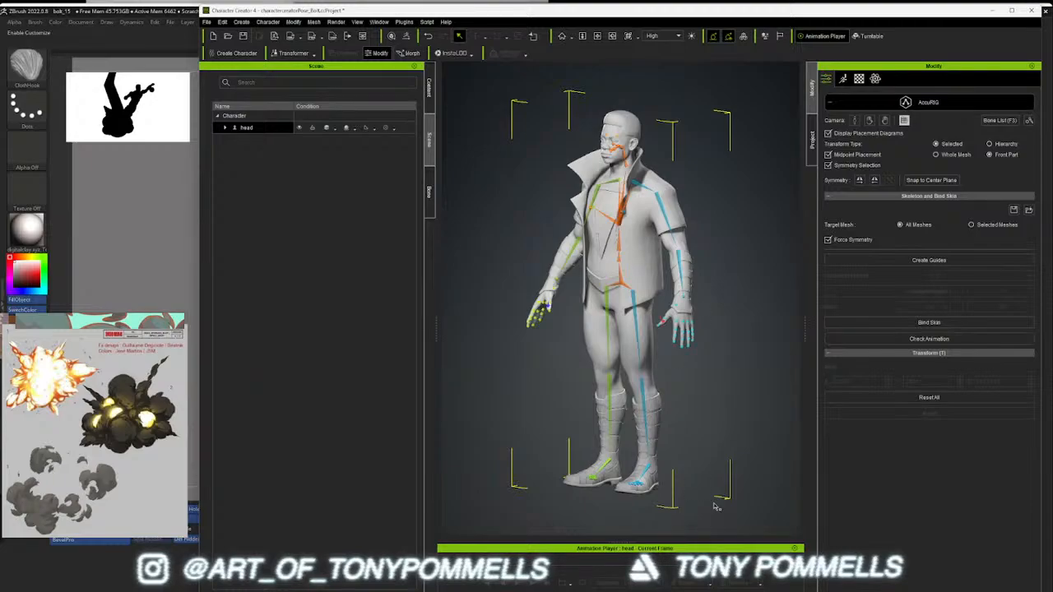
click(937, 340)
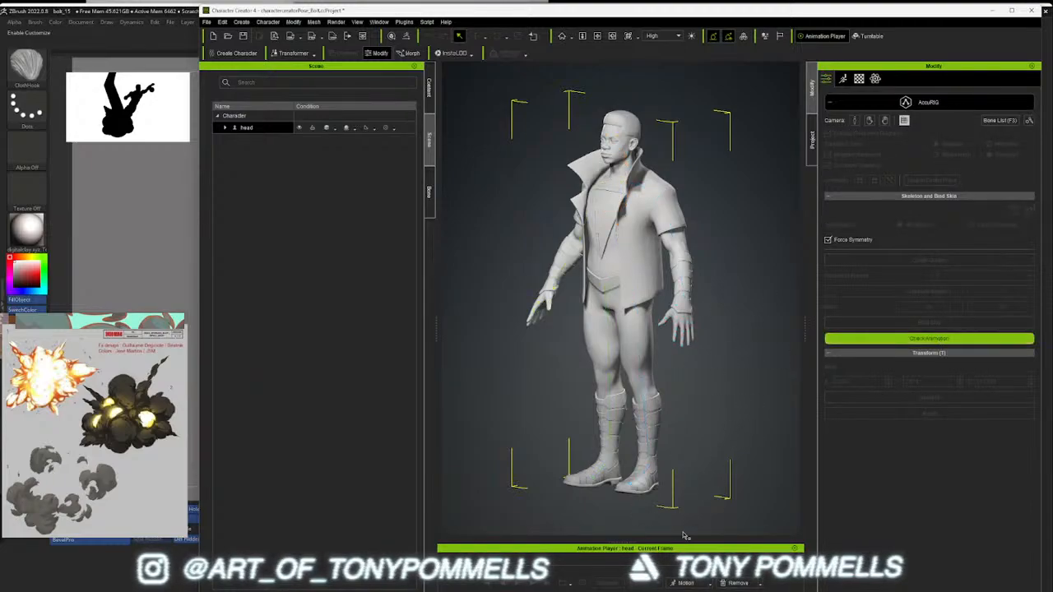
click(712, 582)
mouse_move(712, 535)
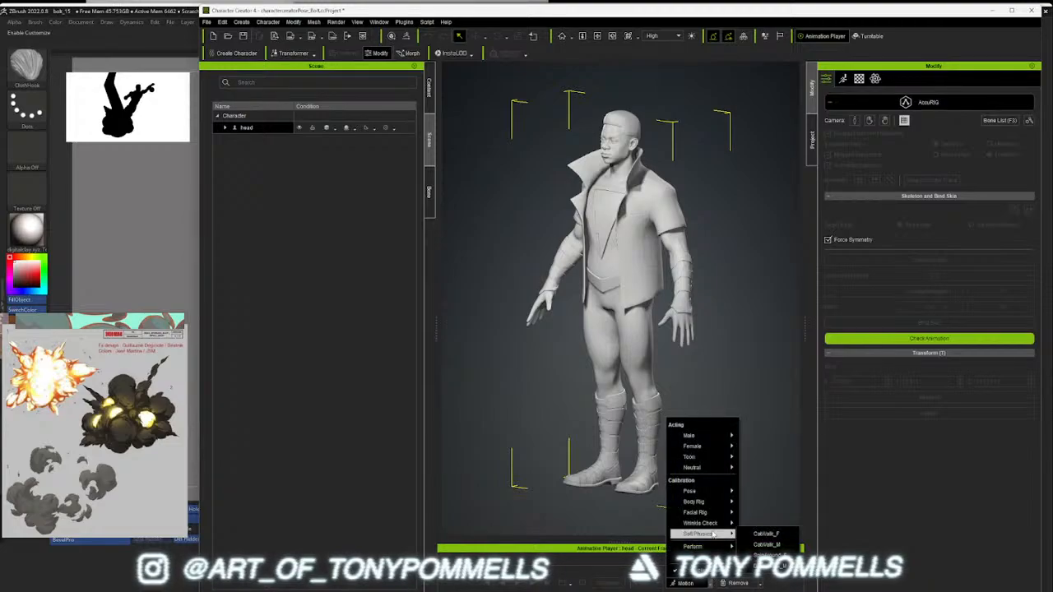
click(760, 533)
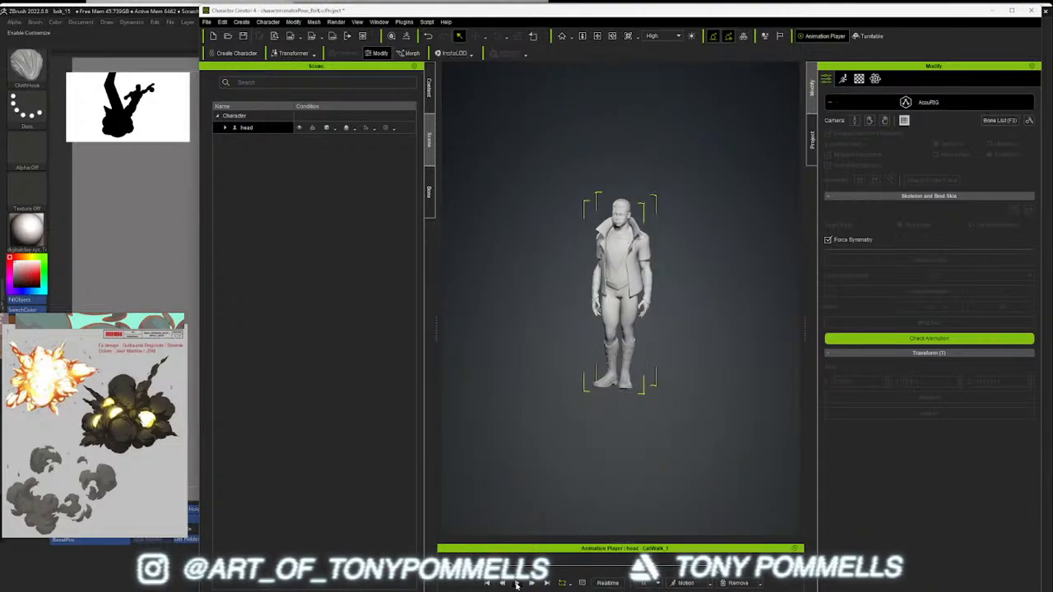
click(517, 582)
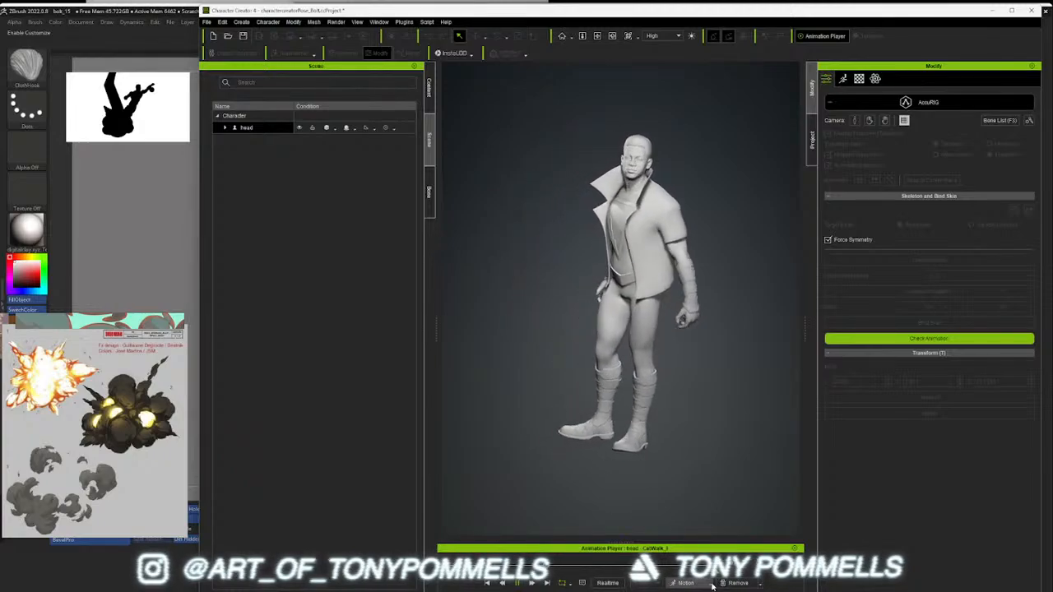
Step: Load the Full Body calibration motion for the body rig, play it on the character and stop the playback
click(685, 582)
mouse_move(712, 534)
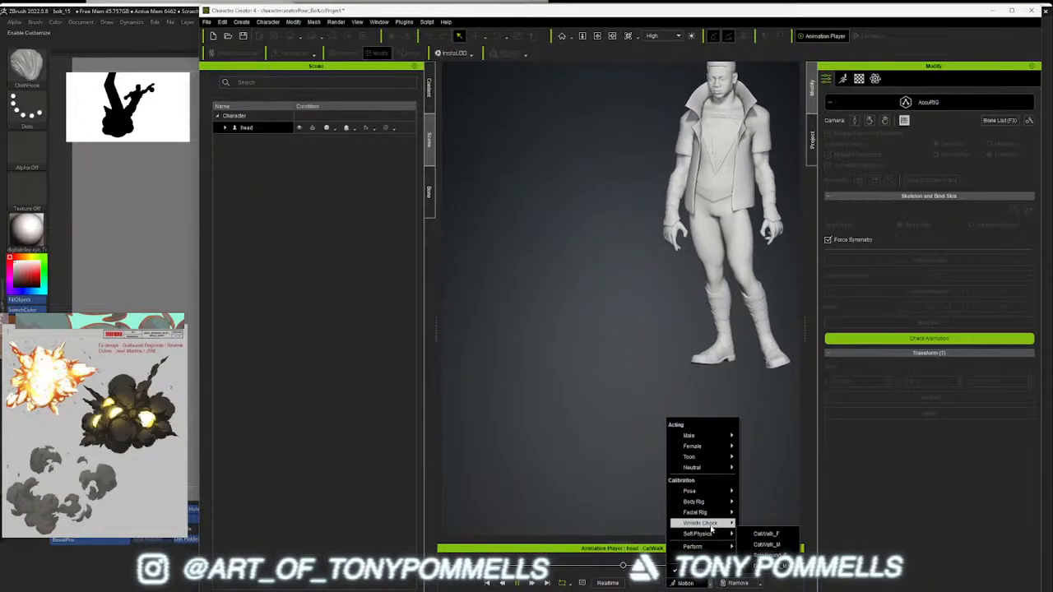
mouse_move(707, 501)
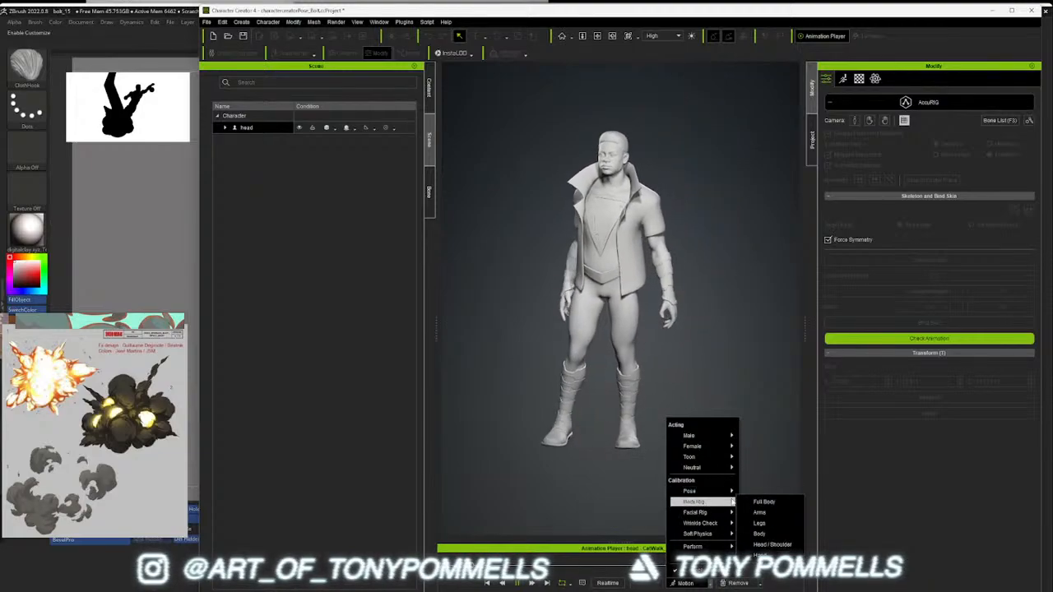
click(762, 501)
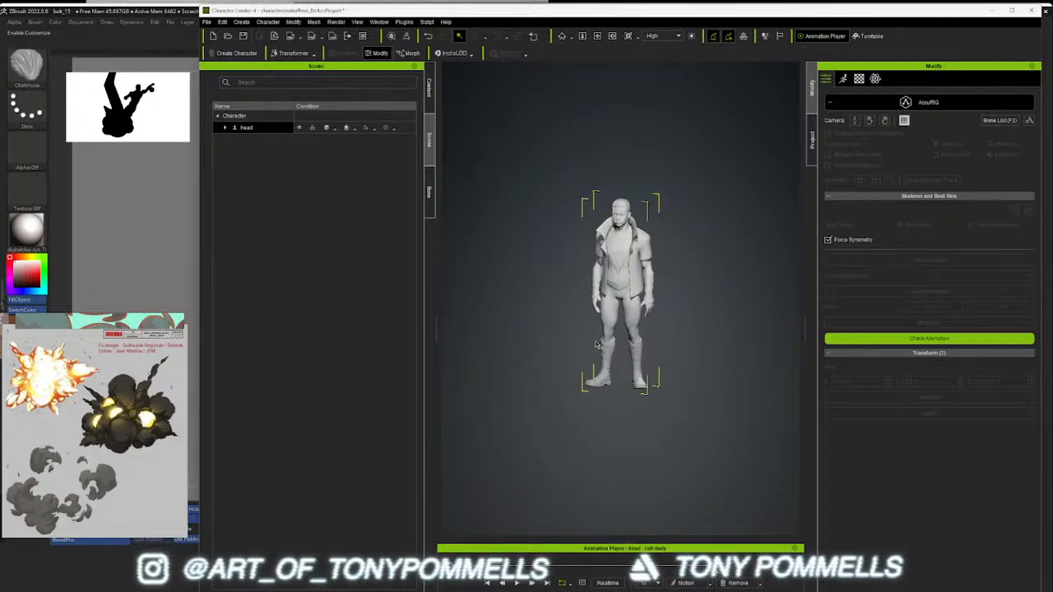
scroll(585, 493, up, 5)
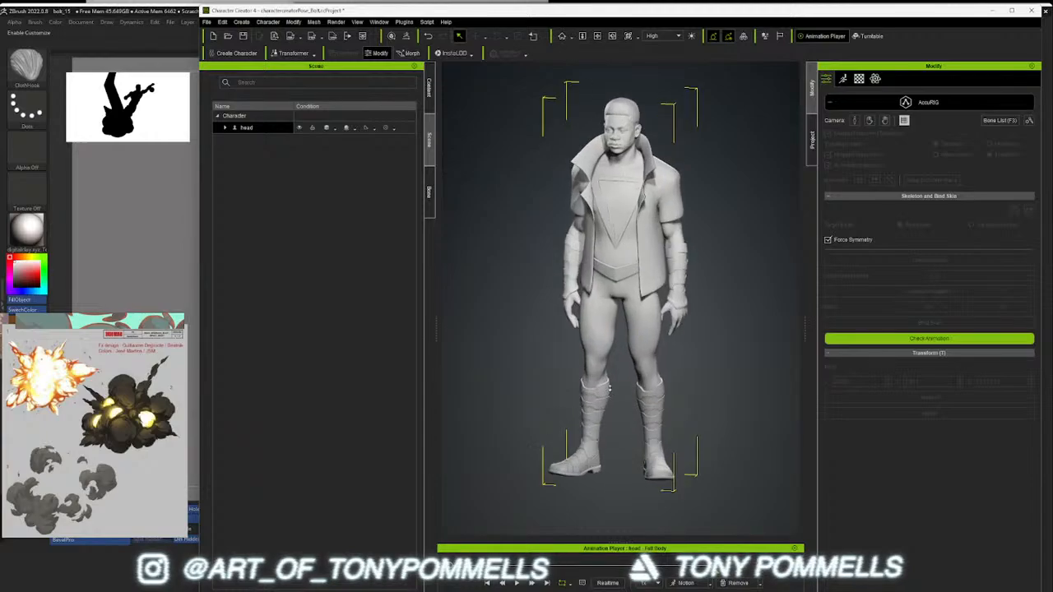
click(517, 582)
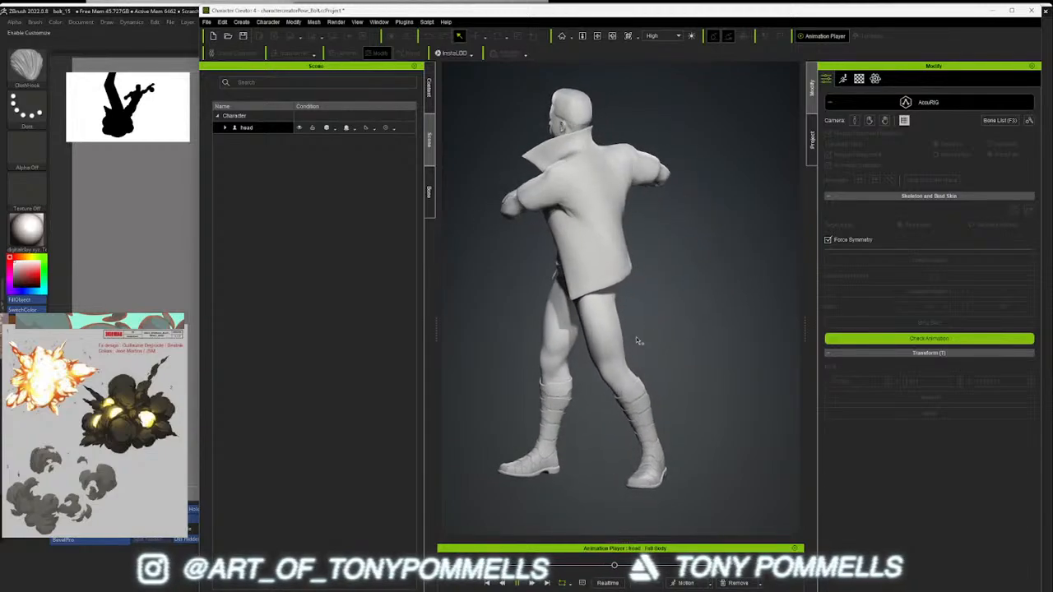
key(space)
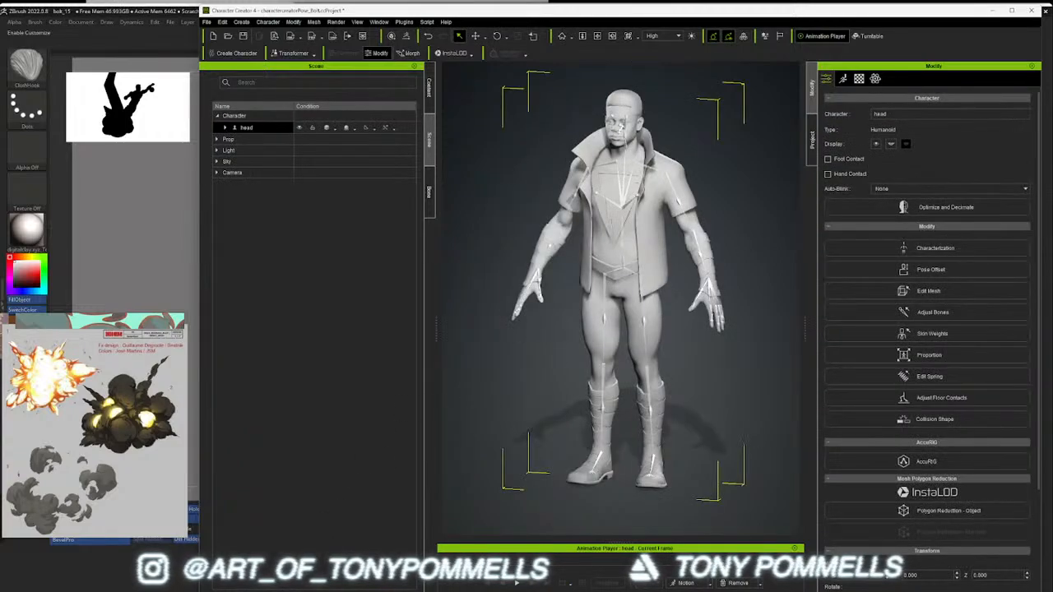
key(super)
text(accur)
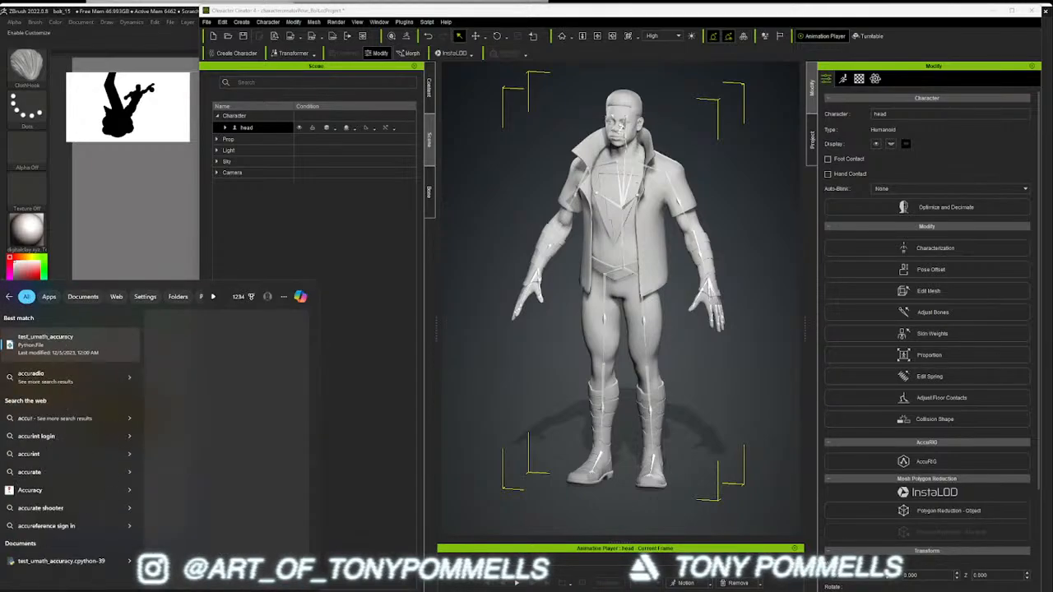
key(BackSpace)
key(BackSpace)
key(BackSpace)
key(BackSpace)
key(BackSpace)
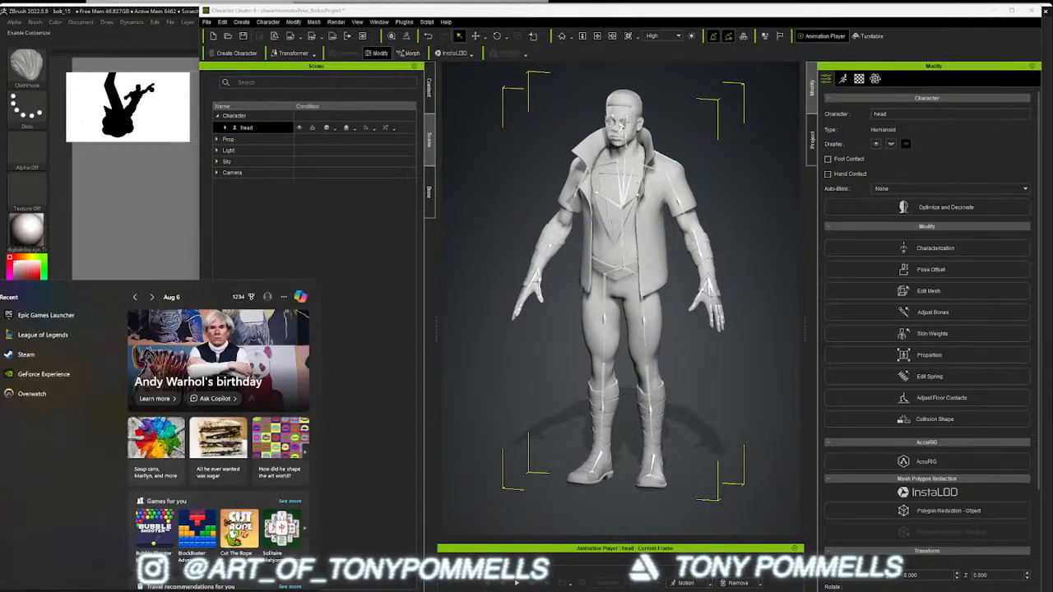
click(408, 358)
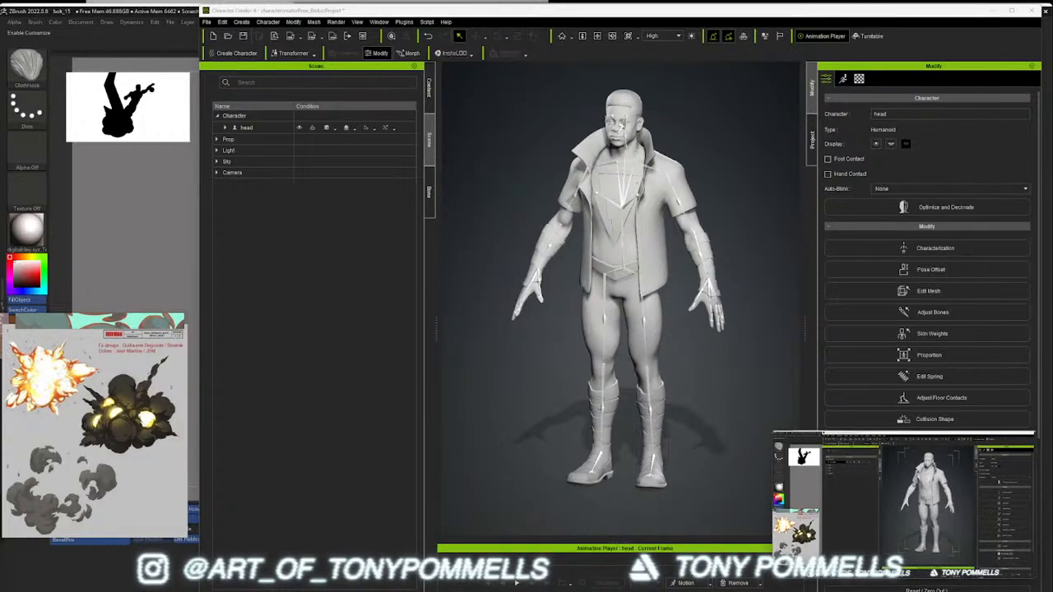
Step: Switch to the Opera browser, search the web for reallusion and open the official Reallusion website
drag(0, 150, 362, 155)
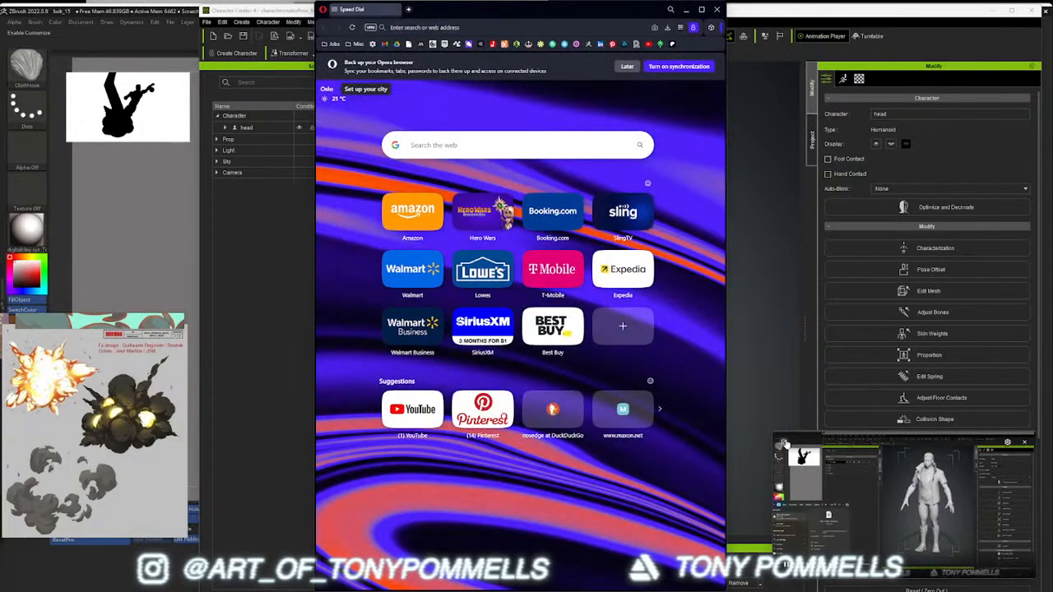
click(448, 26)
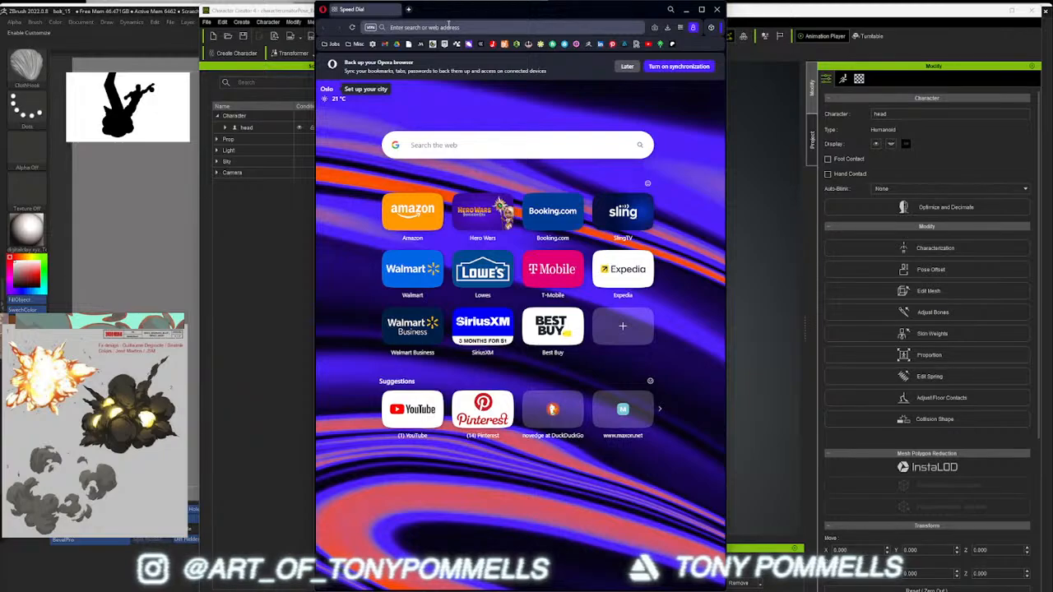
text(reallusion)
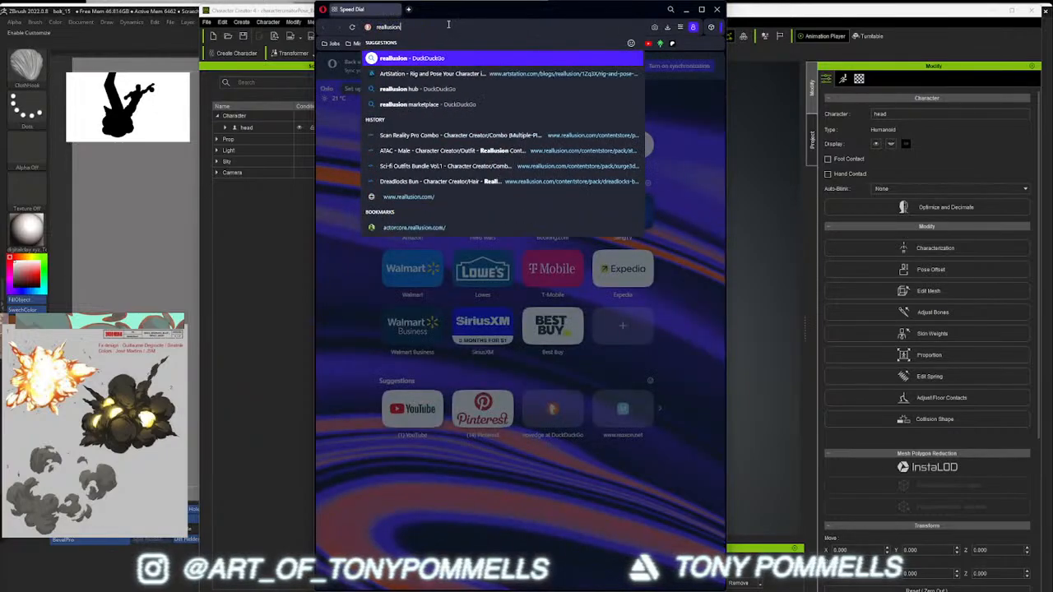
key(Return)
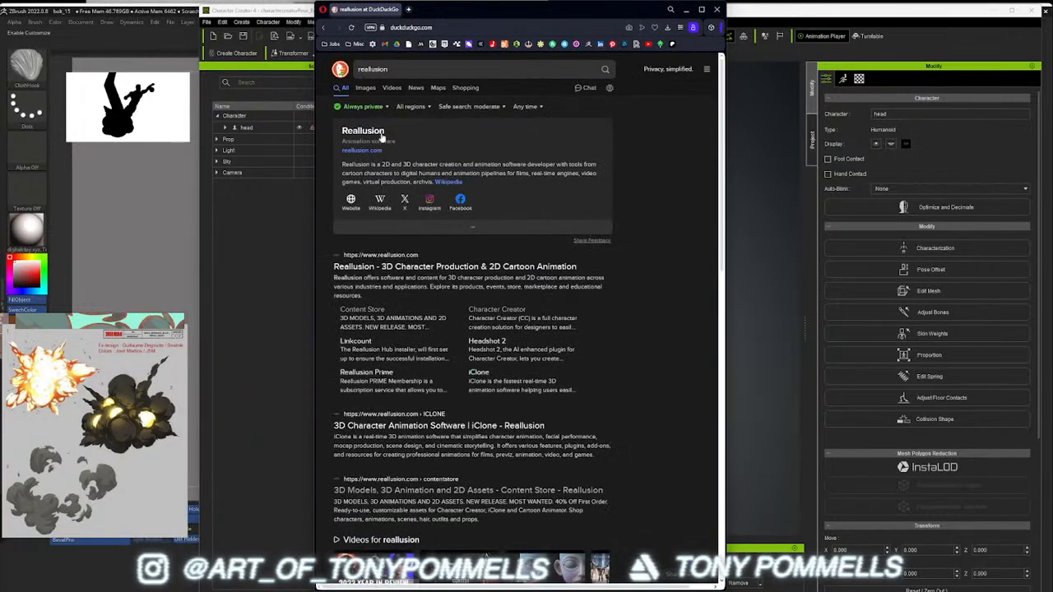
click(378, 135)
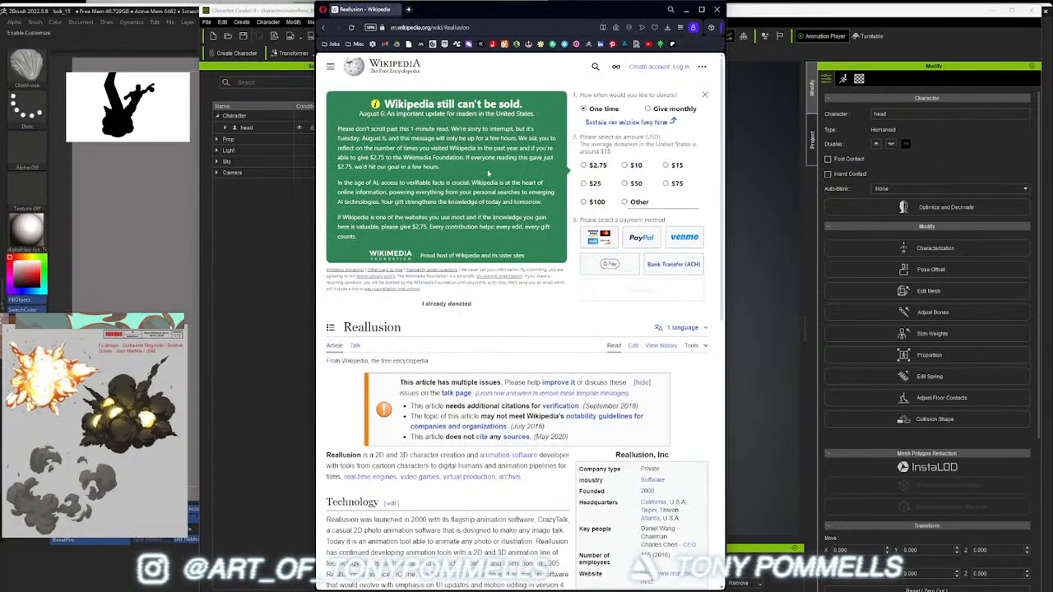
click(325, 28)
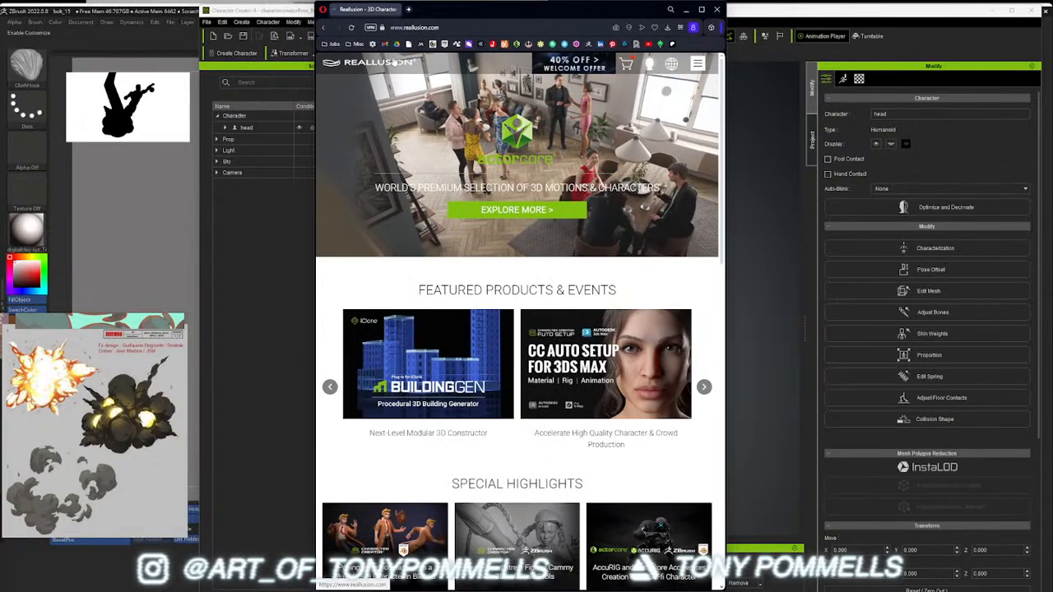
Step: Look through the Special Highlights on the Reallusion homepage, skim the AccuRIG and ActorCore sci-fi character article, and return to the homepage
scroll(462, 272, down, 2)
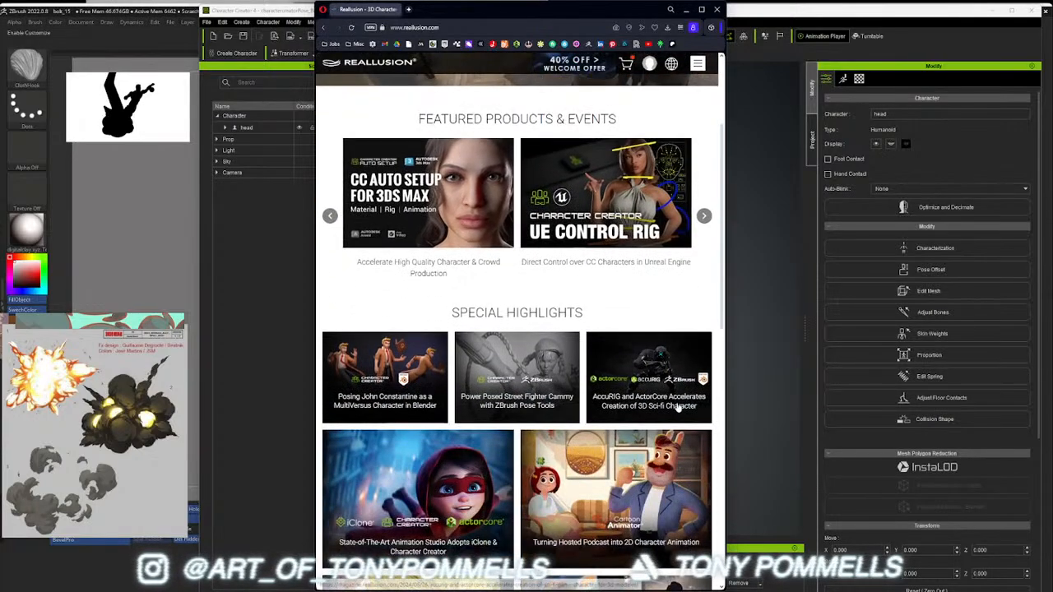
click(644, 378)
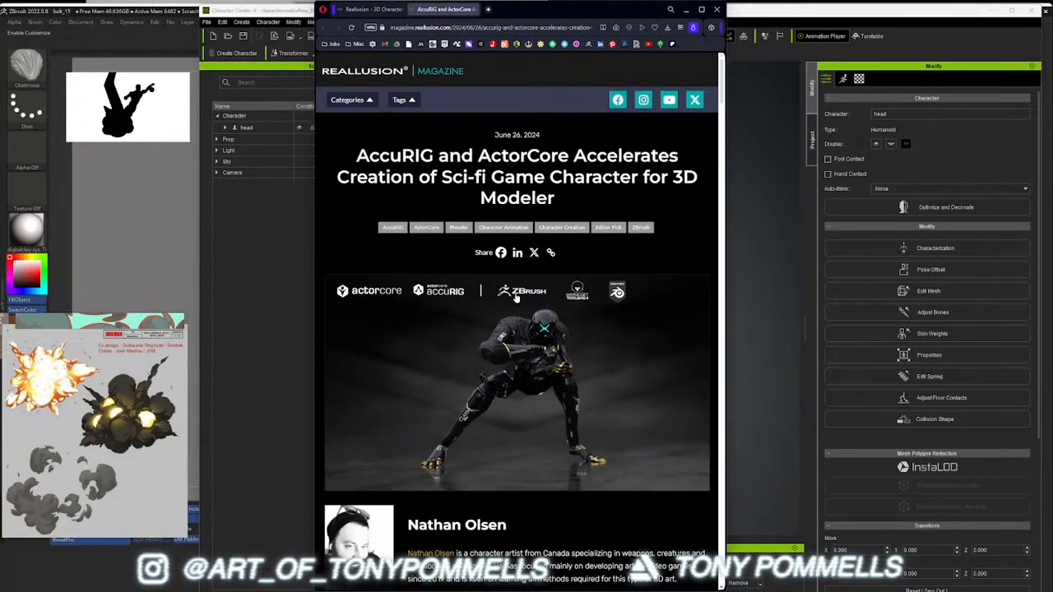
scroll(460, 287, down, 4)
scroll(449, 284, up, 5)
click(370, 9)
scroll(441, 328, down, 2)
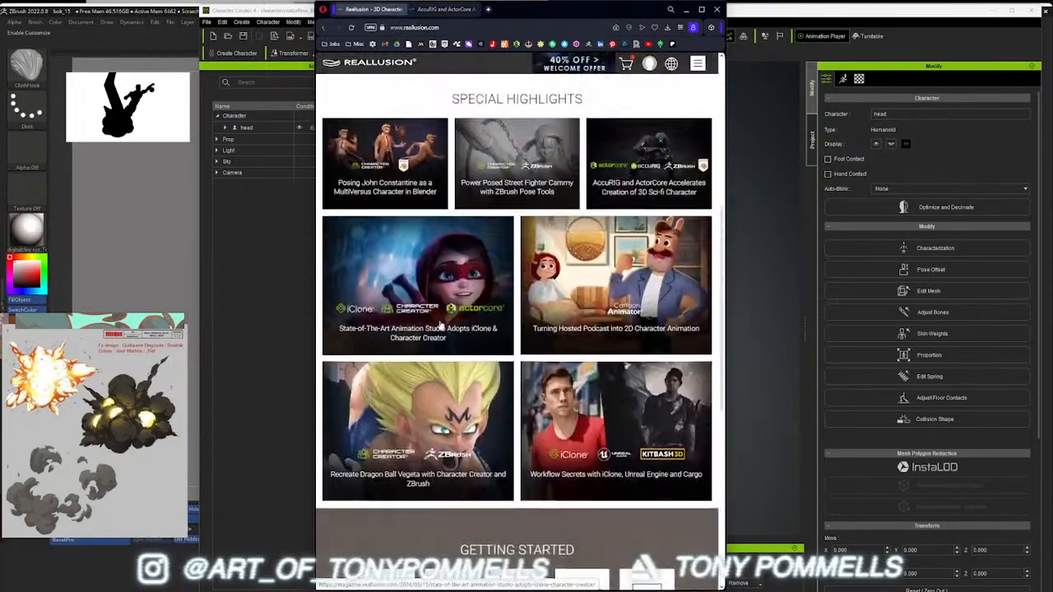
scroll(442, 328, up, 2)
scroll(441, 328, up, 3)
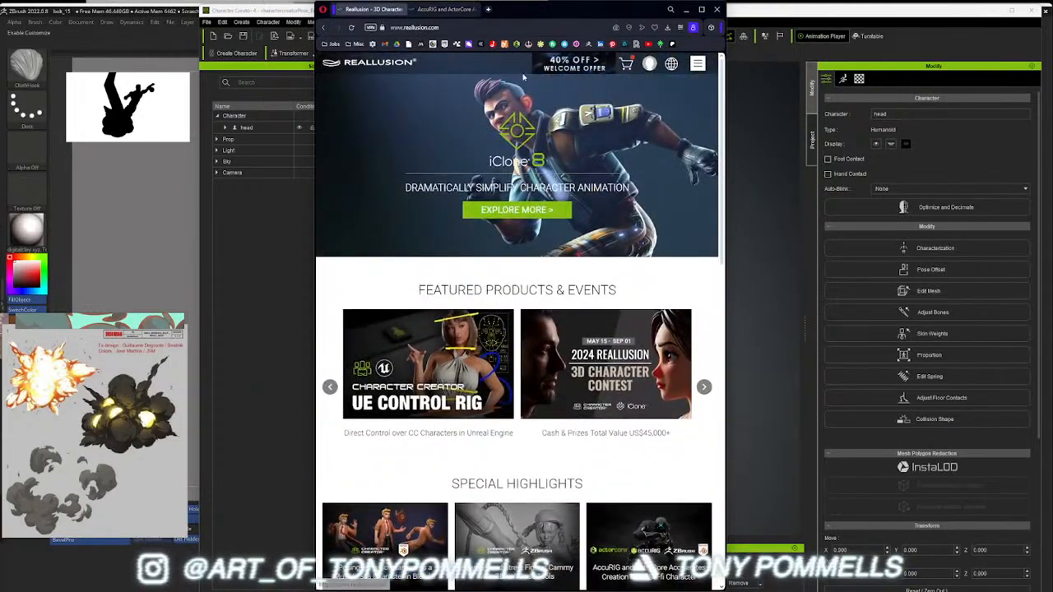
Step: Skim the Reallusion homepage, open its Software Store and widen the browser window
click(384, 63)
click(474, 10)
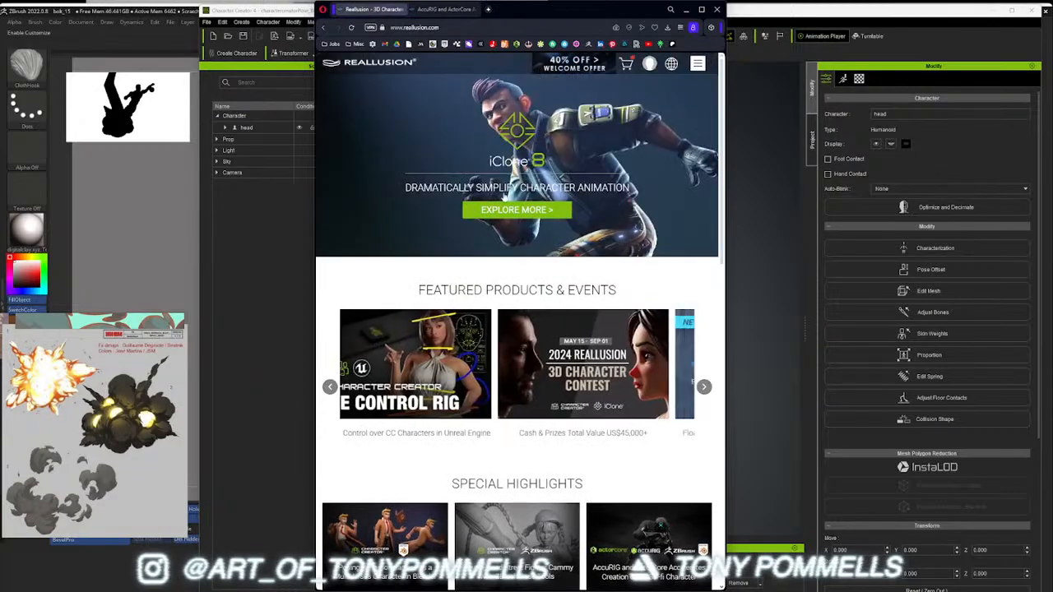
scroll(517, 273, down, 15)
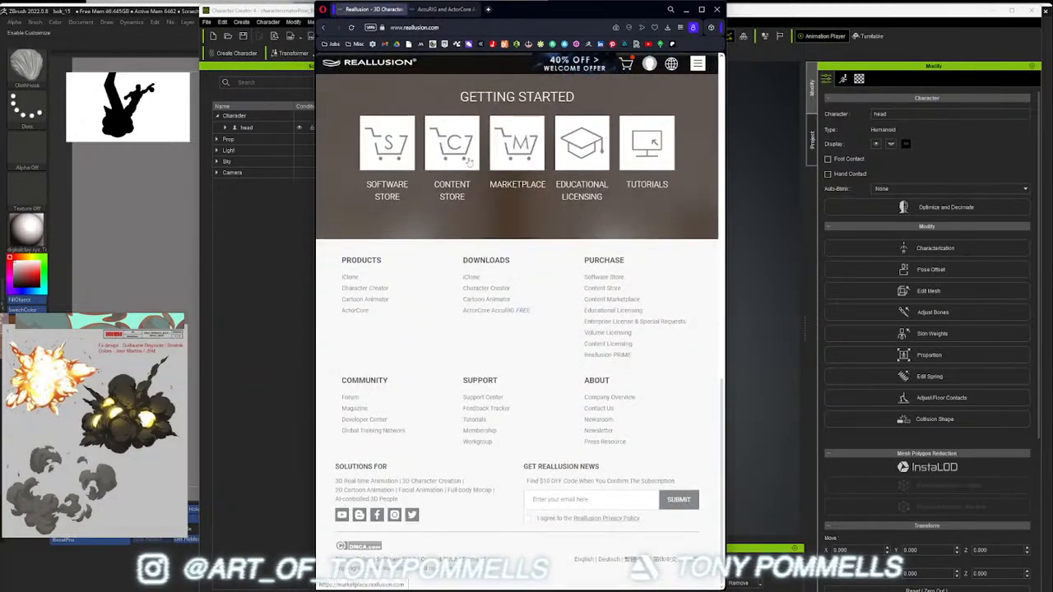
click(404, 159)
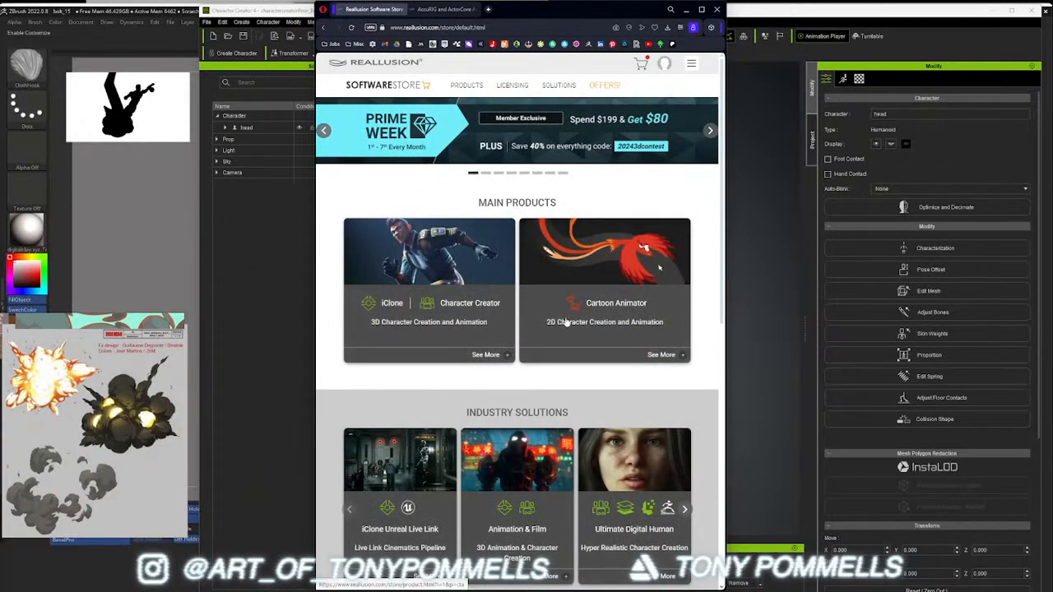
mouse_move(476, 93)
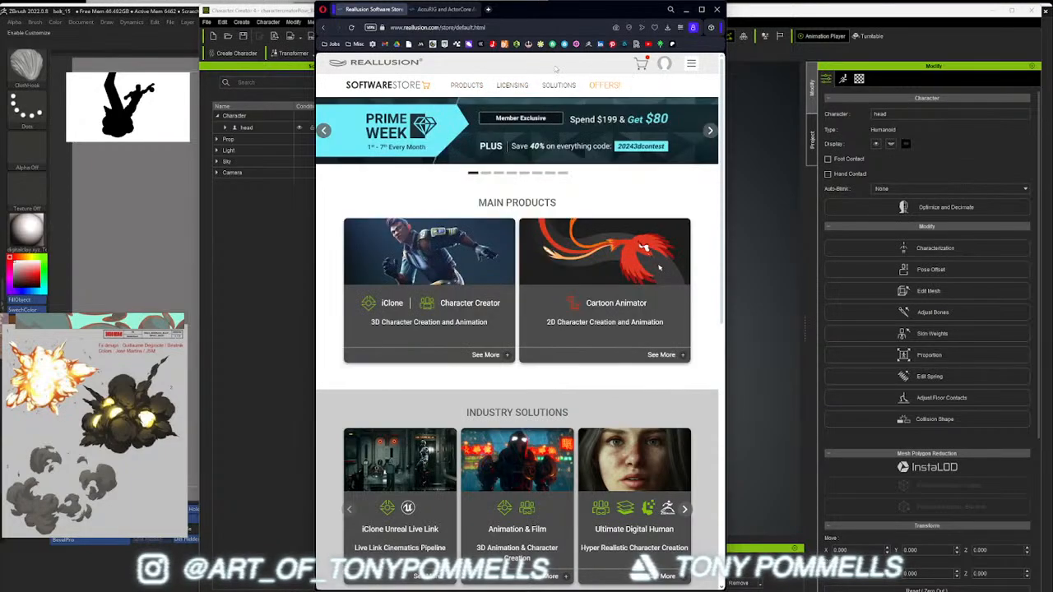
drag(727, 124, 924, 133)
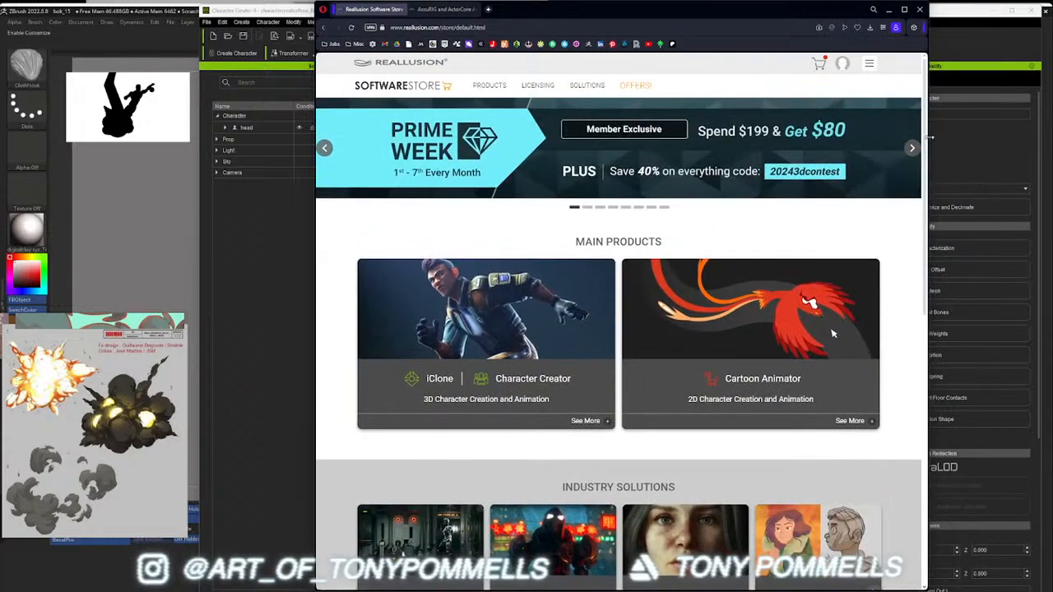
Step: Search the web for "reallusion accurig" and open the ActorCore AccuRIG page
click(527, 28)
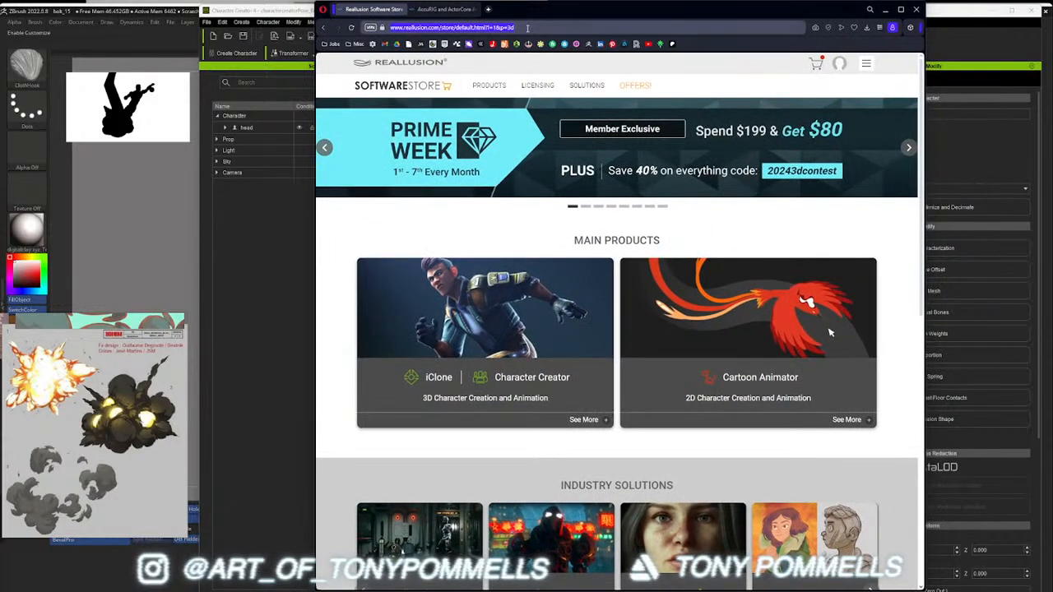
text(reallusion accu)
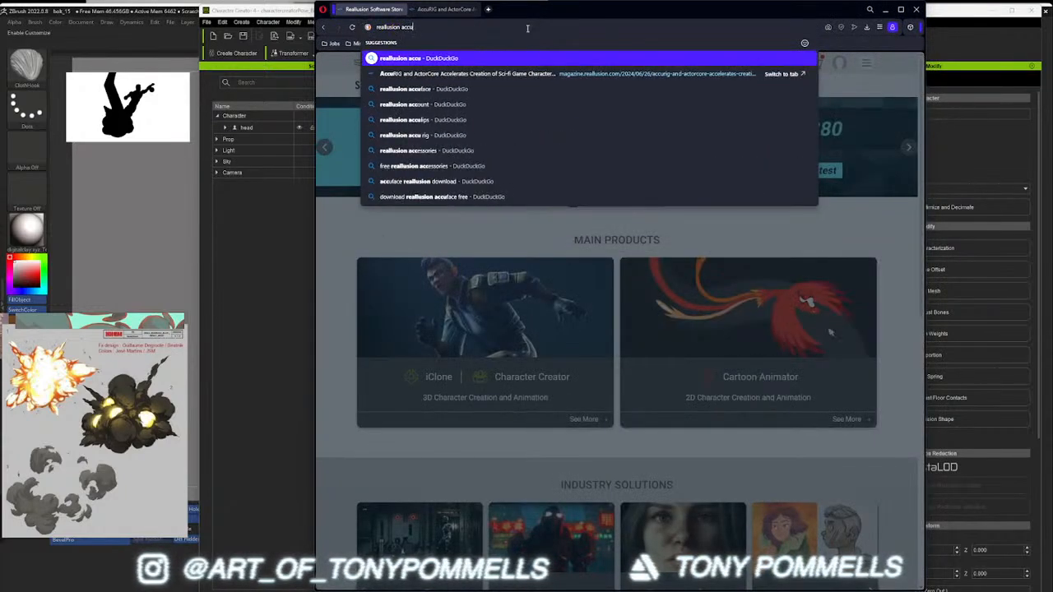
text(rig)
key(Return)
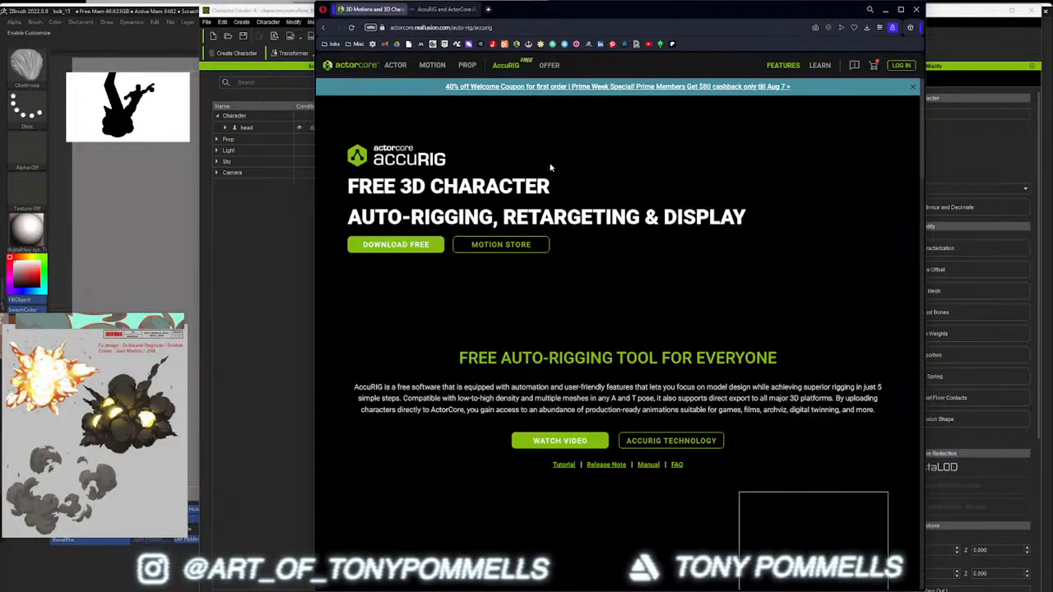
drag(541, 12, 470, 10)
scroll(507, 353, down, 3)
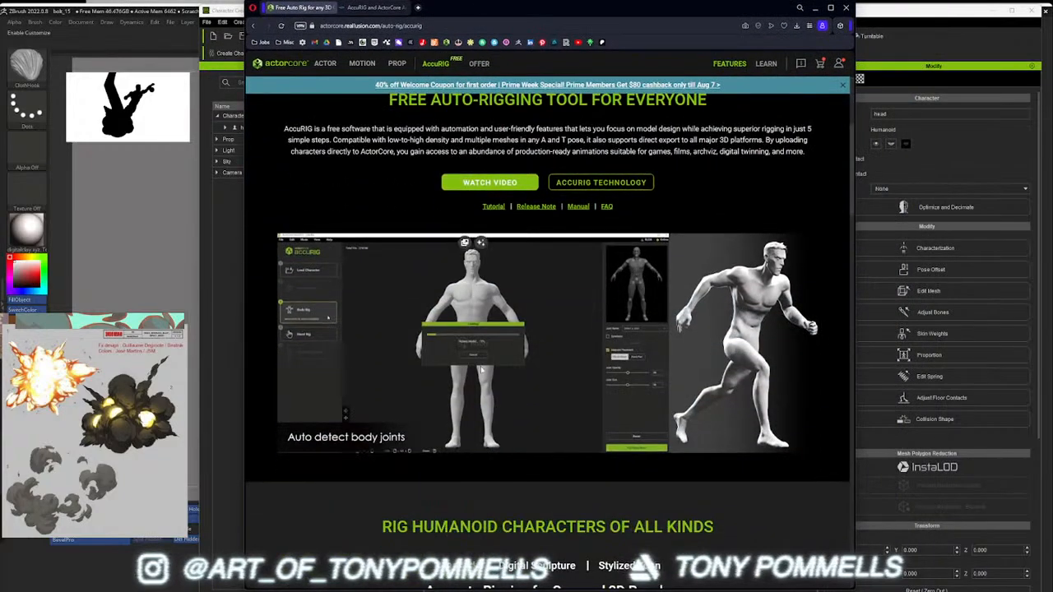
Step: Look through the AccuRIG page's auto-rigging overview and its Scanned and Digital Sculpture examples, and return to the download heading
scroll(524, 285, up, 1)
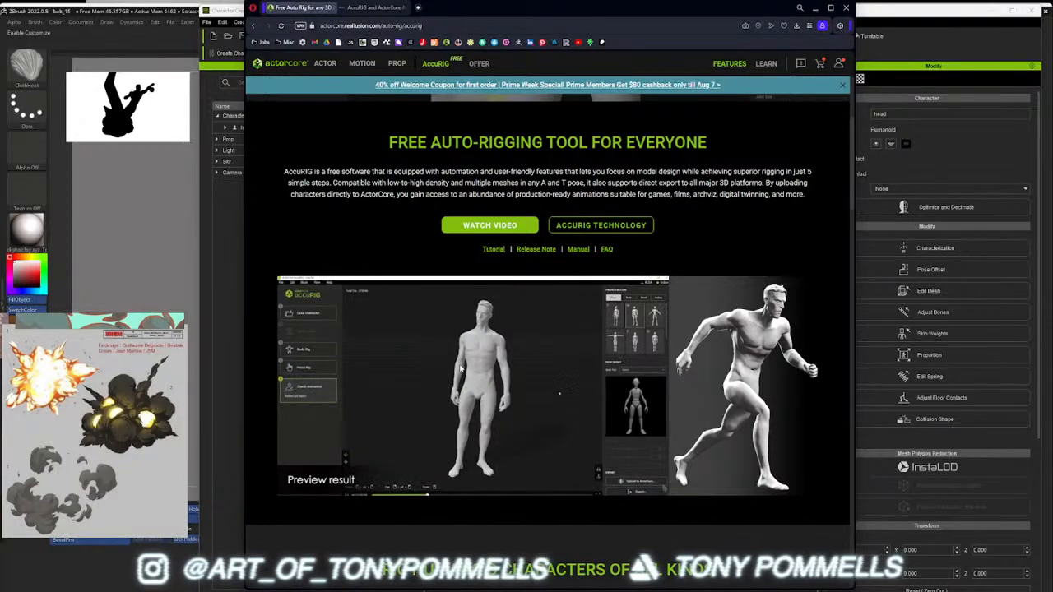
scroll(460, 368, down, 1)
scroll(460, 367, down, 4)
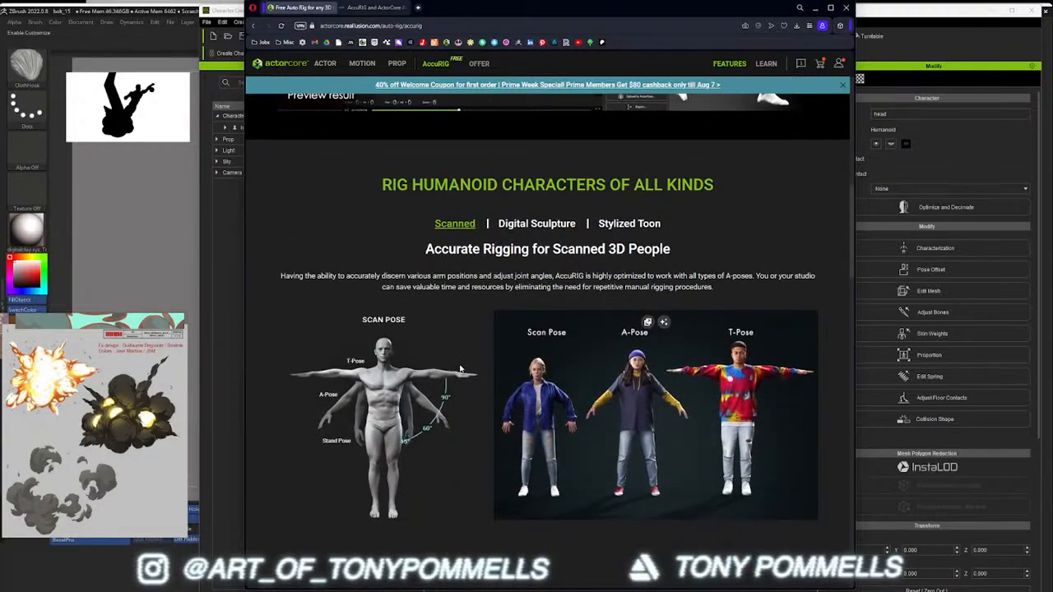
scroll(461, 368, down, 1)
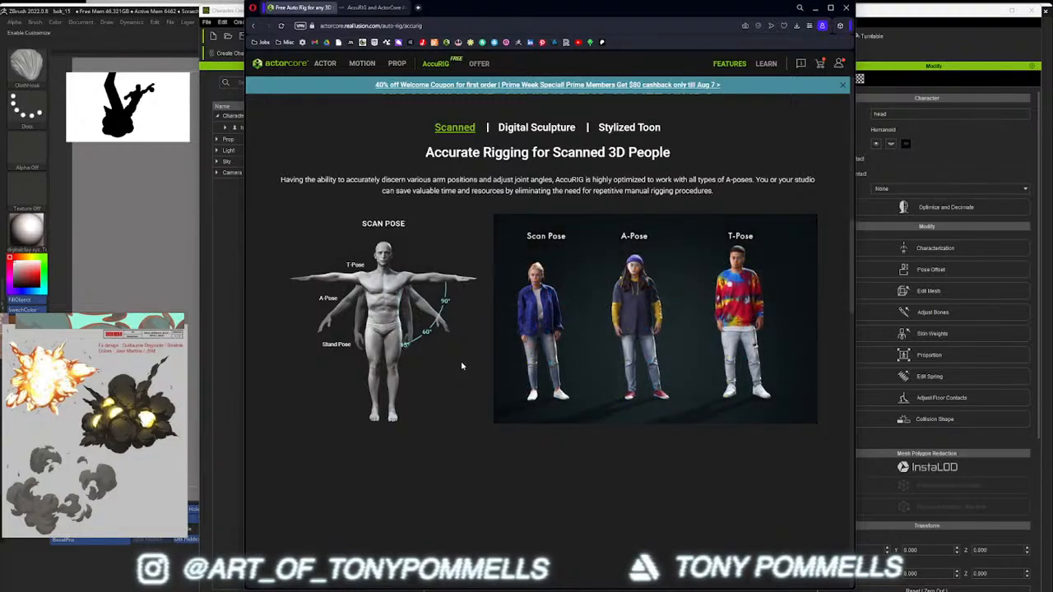
scroll(463, 365, up, 3)
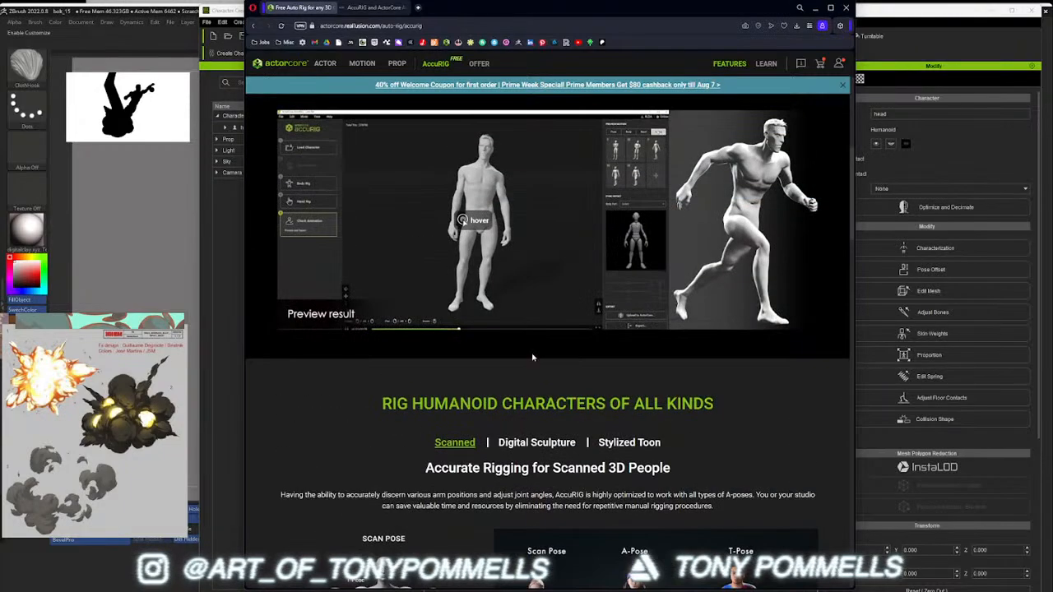
click(536, 442)
scroll(552, 445, down, 3)
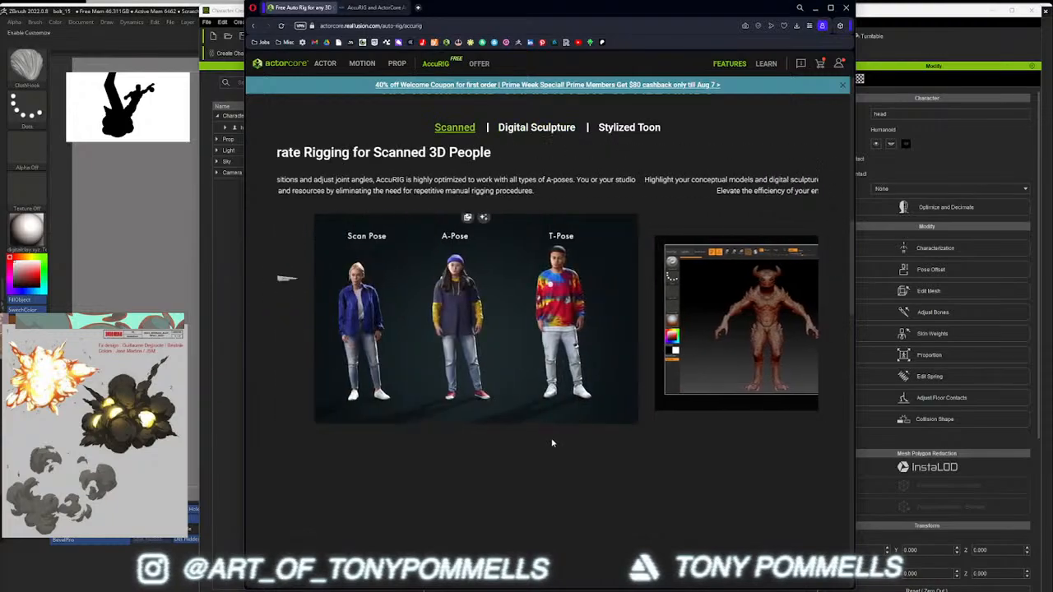
click(539, 128)
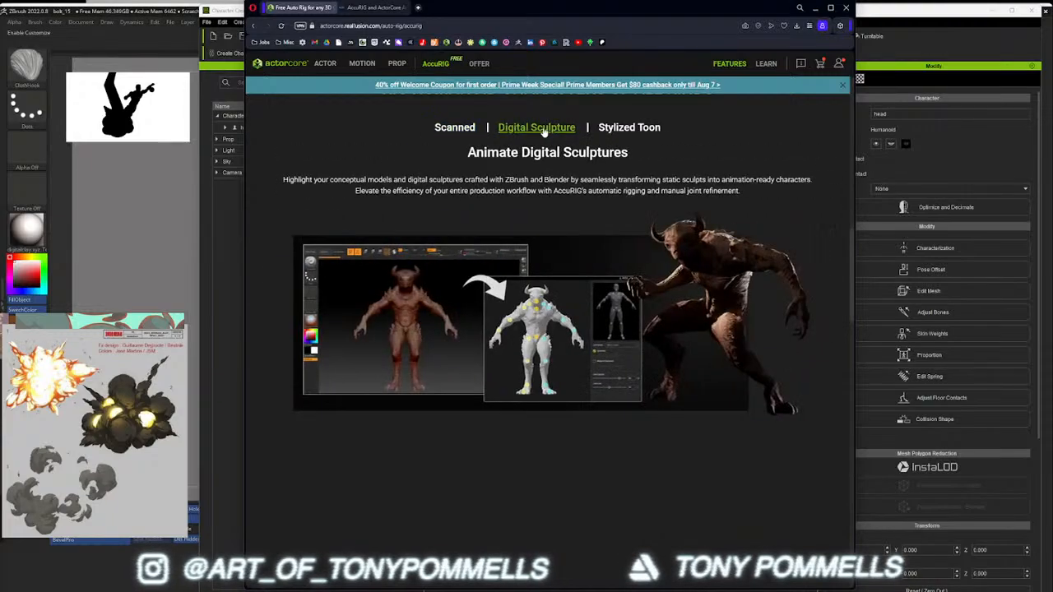
click(622, 130)
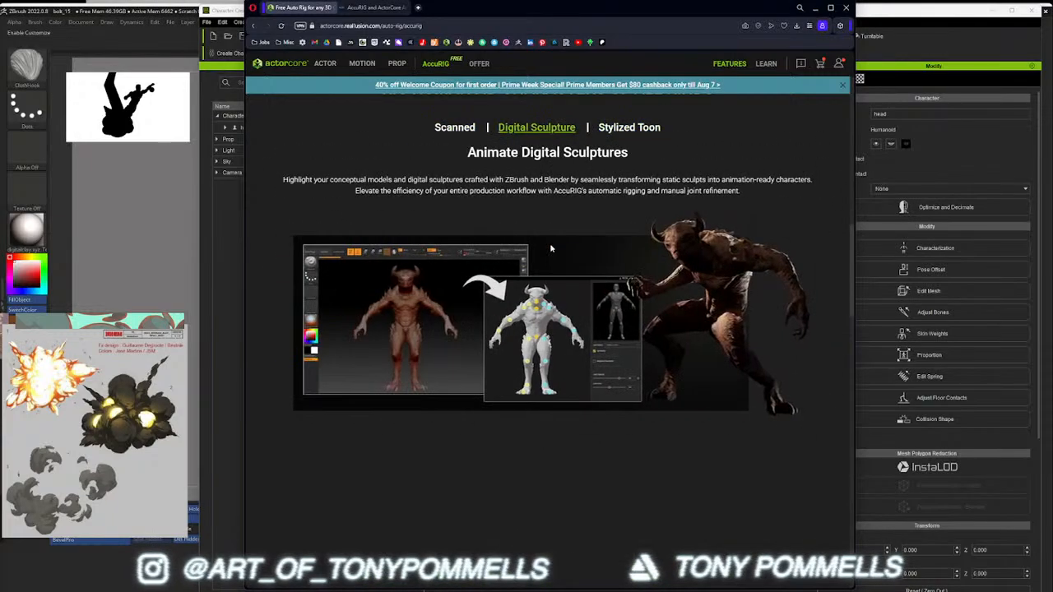
scroll(605, 246, up, 10)
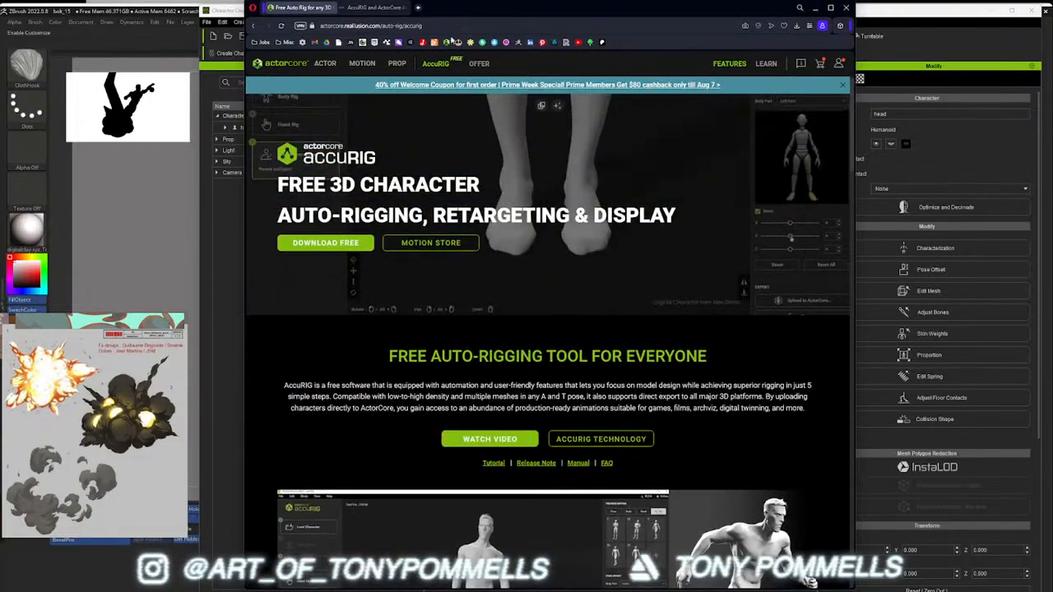
Step: Close the AccuRIG page and Character Creator 4 without saving the project, and return to ZBrush
click(333, 8)
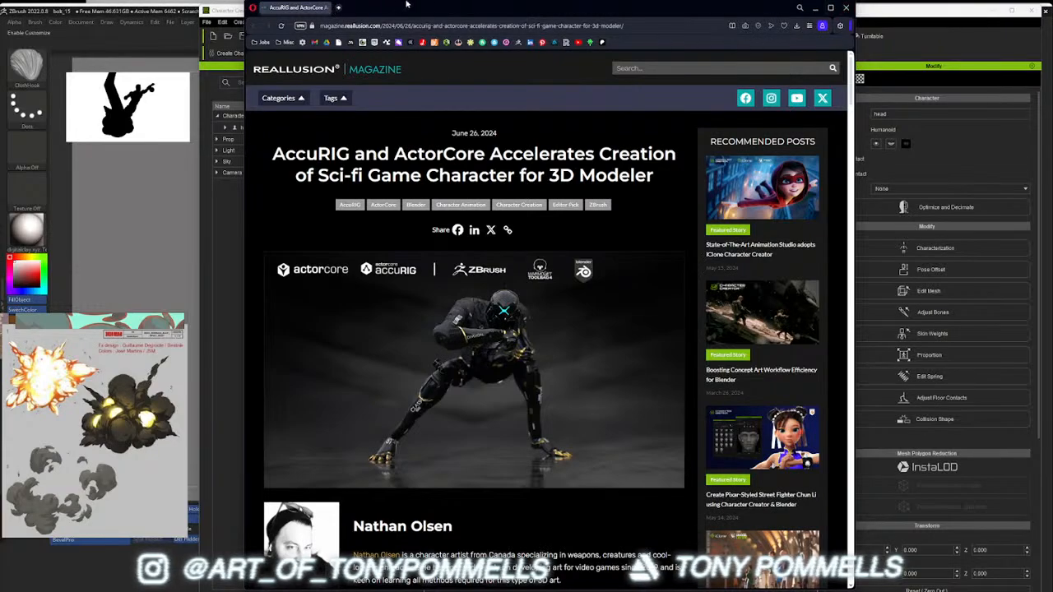
drag(407, 4, 347, 15)
click(1031, 10)
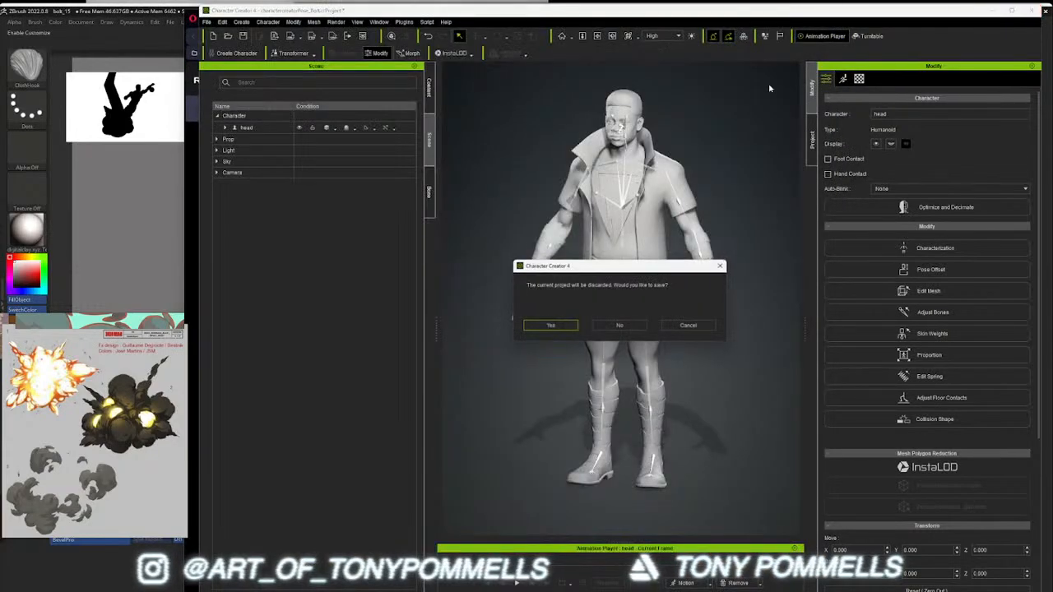
click(637, 323)
mouse_move(559, 10)
mouse_down()
mouse_move(395, 67)
mouse_move(588, 37)
mouse_move(582, 14)
mouse_move(564, 17)
mouse_up()
click(812, 12)
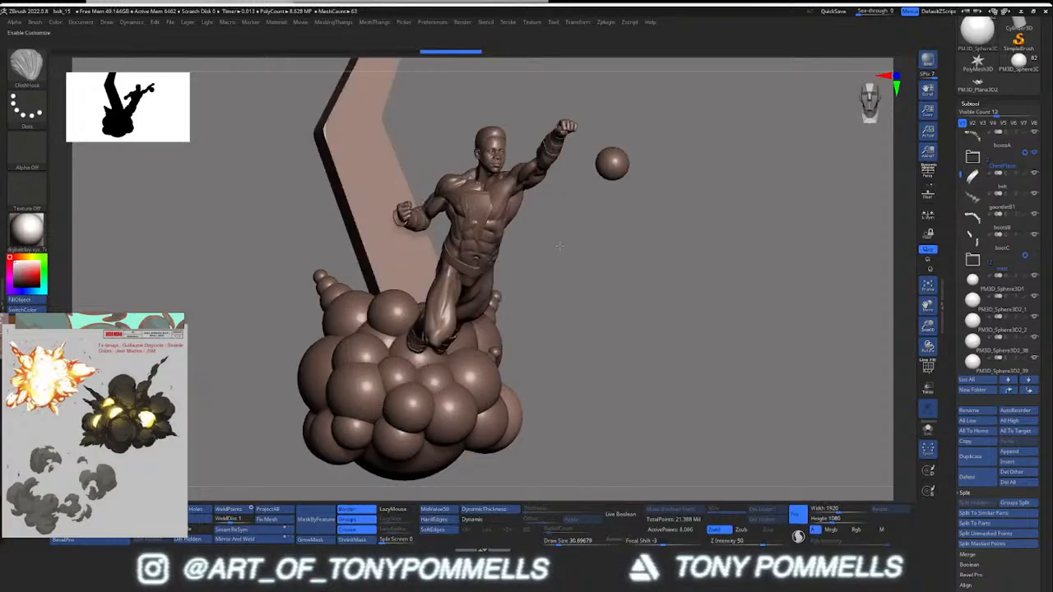
Step: Duplicate the smoke sphere next to the hero's trailing foot to start a new puff there
right_drag(505, 265, 625, 276)
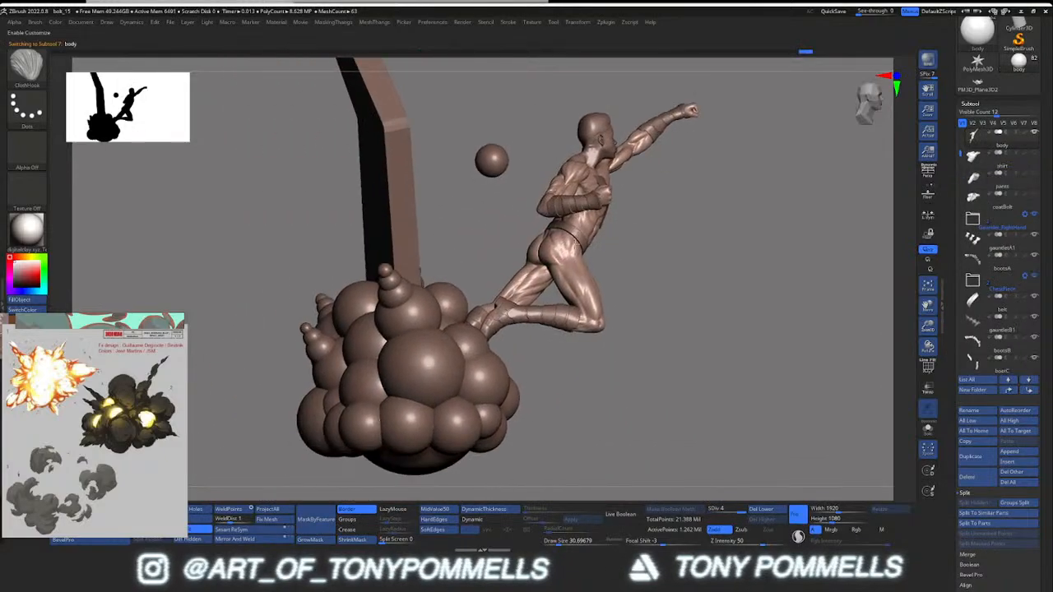
alt+click(439, 352)
mouse_move(423, 358)
alt+right_down()
mouse_move(485, 324)
mouse_move(441, 278)
mouse_move(494, 313)
mouse_move(578, 282)
mouse_move(610, 246)
alt+right_up()
alt+click(607, 271)
mouse_move(610, 245)
right_down()
mouse_move(535, 256)
mouse_move(567, 280)
mouse_move(590, 271)
mouse_move(502, 275)
mouse_move(576, 276)
mouse_move(553, 289)
mouse_move(518, 279)
mouse_move(492, 306)
mouse_move(468, 305)
mouse_move(550, 262)
mouse_move(527, 260)
mouse_move(602, 247)
right_up()
alt+click(493, 273)
alt+click(483, 291)
alt+click(515, 313)
alt+click(547, 248)
key(w)
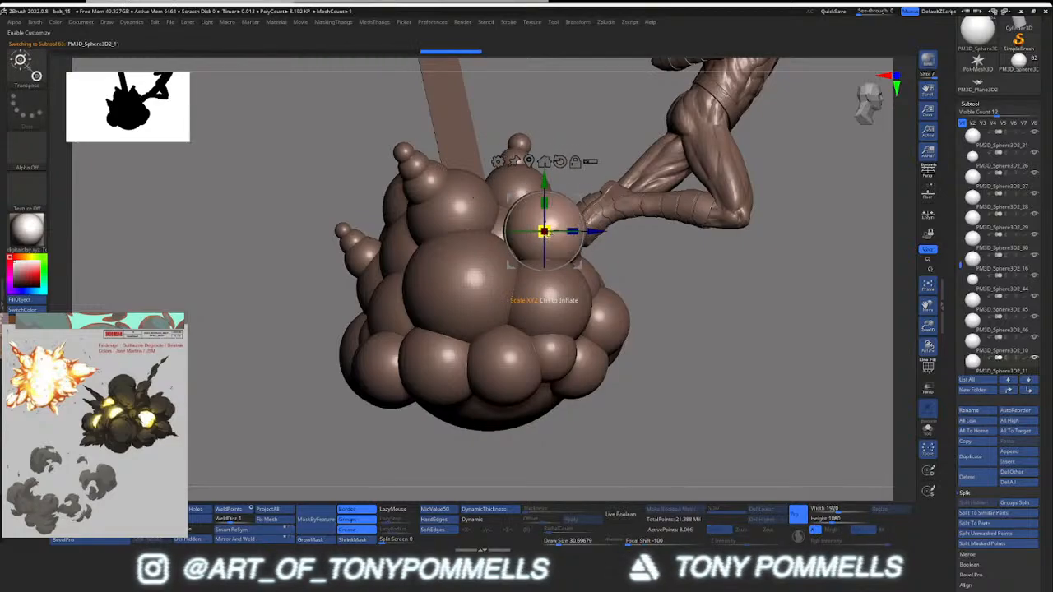
drag(544, 231, 523, 263)
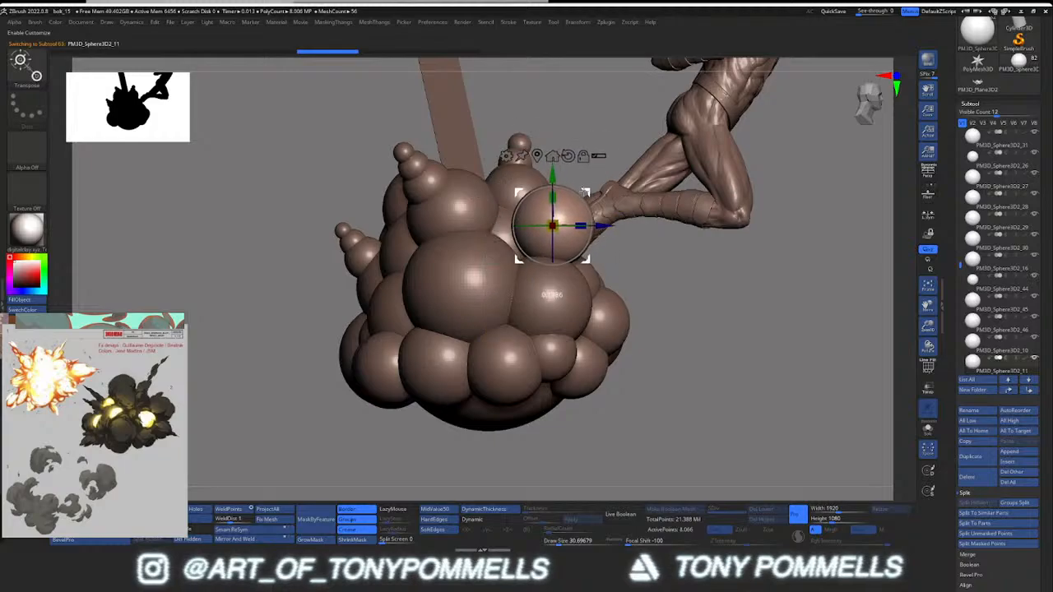
key(ctrl+z)
key(ctrl+shift+d)
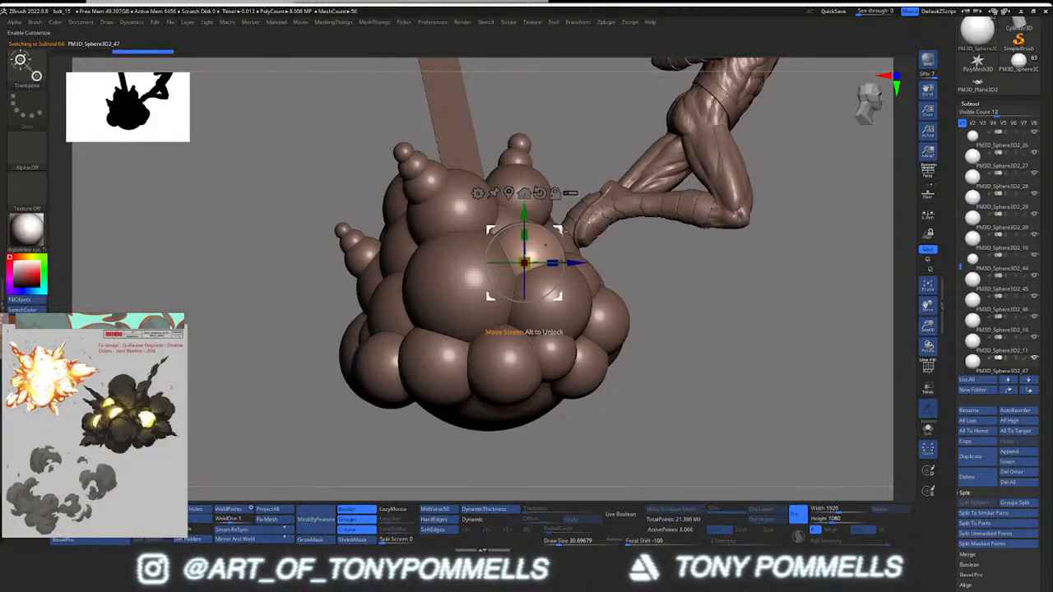
Step: Stack progressively smaller sphere copies above the new puff to form a tapering smoke spike beside the trailing foot
right_drag(699, 238, 609, 224)
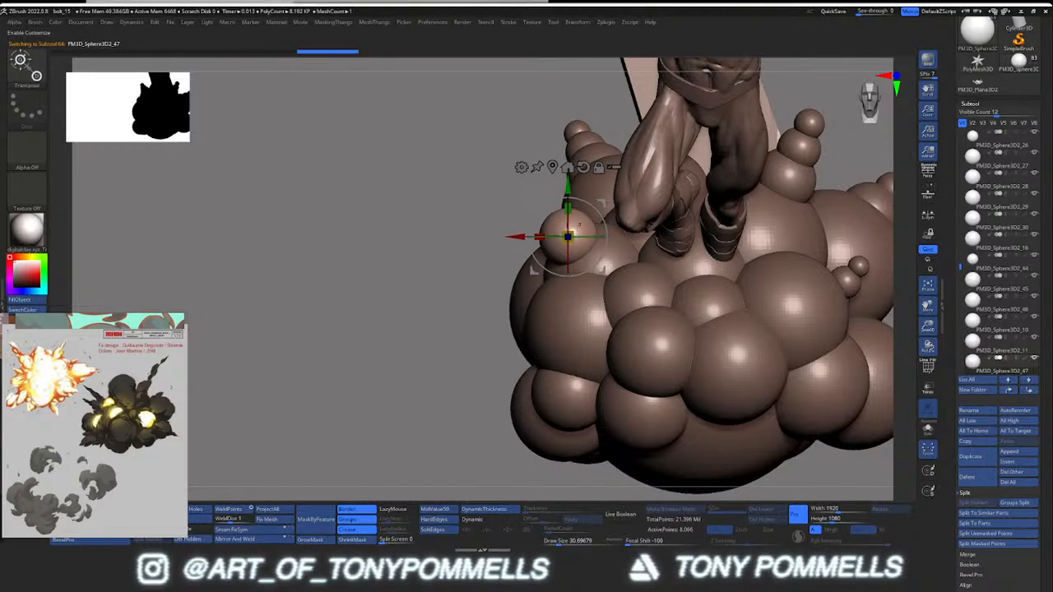
right_drag(567, 236, 632, 250)
ctrl+drag(597, 198, 610, 167)
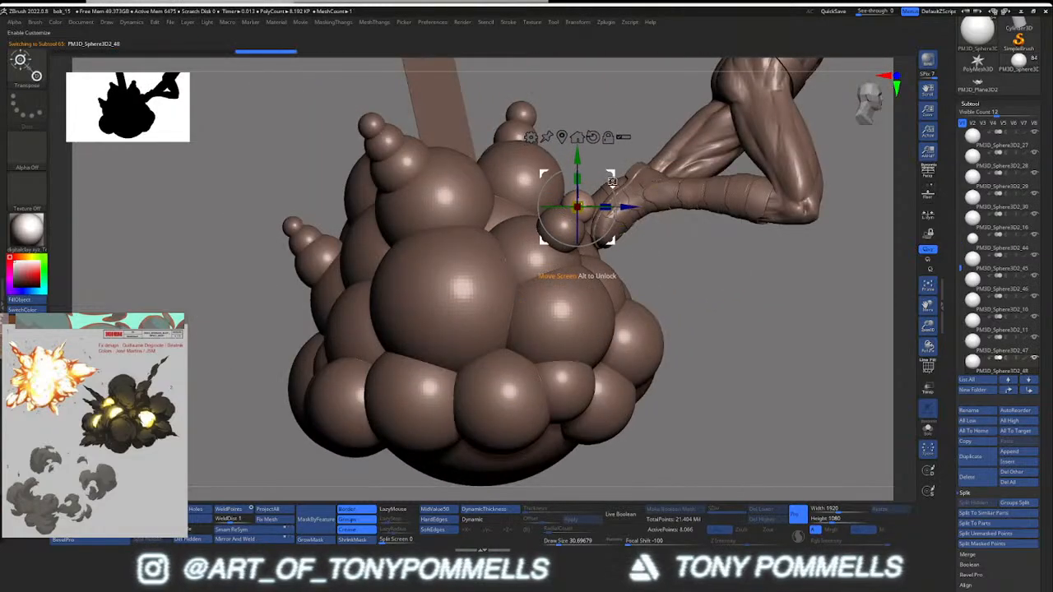
ctrl+drag(611, 180, 627, 162)
right_drag(676, 212, 615, 213)
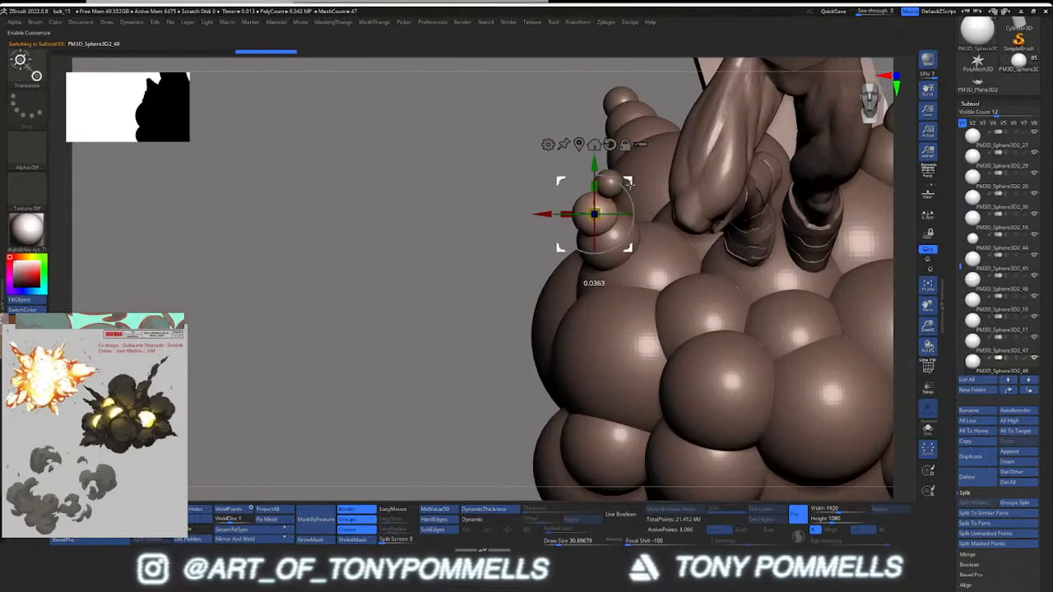
Step: Shift the tip sphere of the new smoke spike outward and line it up with the spheres below
alt+click(608, 174)
drag(639, 151, 613, 162)
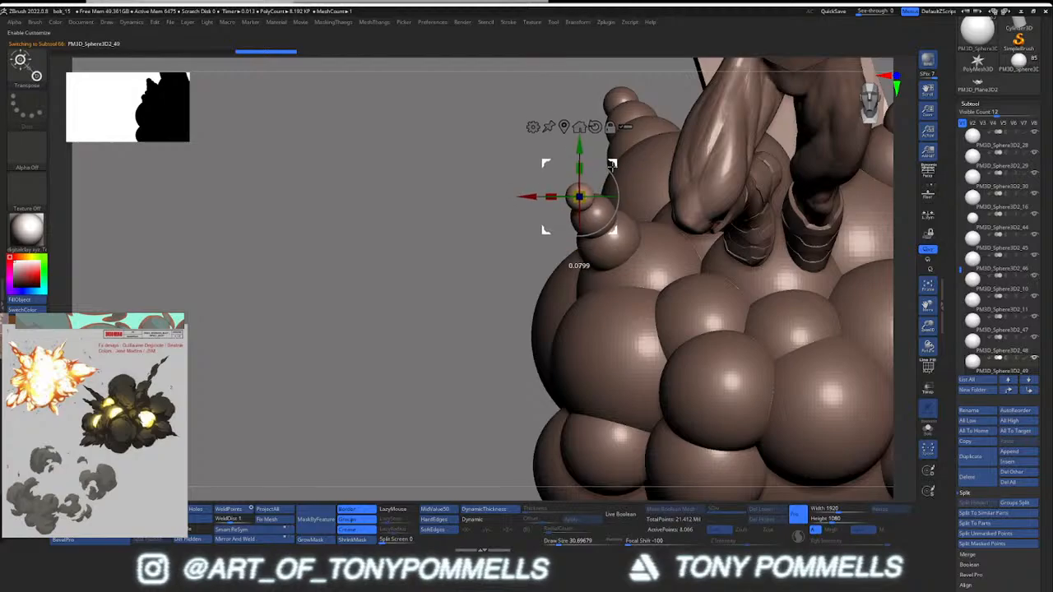
mouse_move(601, 185)
right_down()
mouse_move(646, 189)
mouse_move(676, 206)
right_up()
drag(644, 203, 639, 219)
Step: Select the small end spheres of the smoke spike on the cloud's rear side and move the tip outward
key(q)
mouse_move(639, 218)
ctrl+right_down()
mouse_move(591, 253)
mouse_move(485, 228)
mouse_move(492, 239)
ctrl+right_up()
alt+click(466, 221)
key(w)
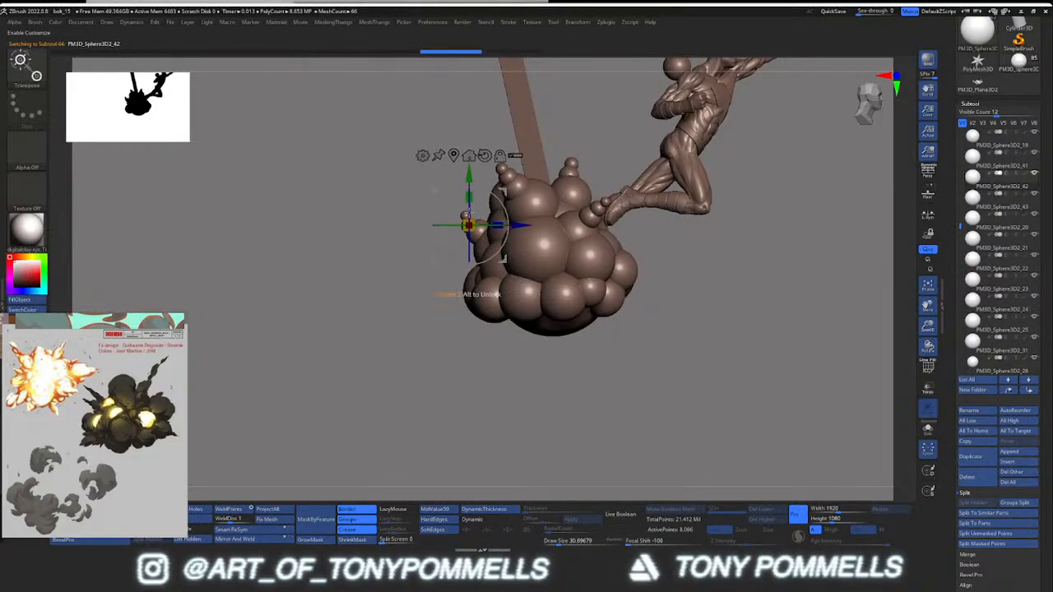
alt+click(467, 215)
drag(498, 177, 494, 184)
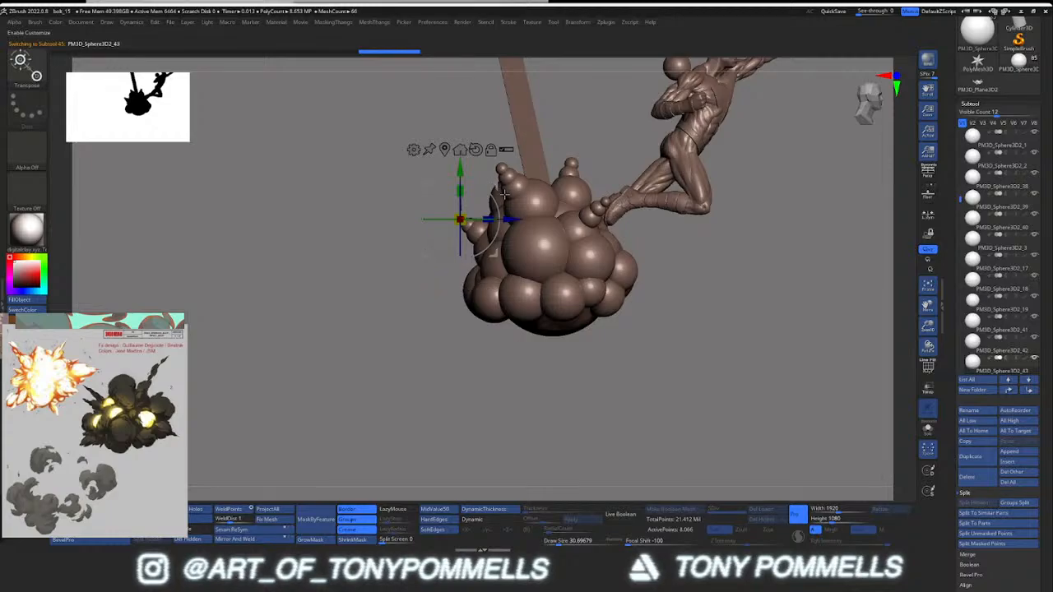
key(q)
key(w)
mouse_move(559, 222)
ctrl+right_down()
mouse_move(587, 241)
mouse_move(533, 256)
mouse_move(559, 253)
ctrl+right_up()
key(q)
ctrl+right_drag(559, 254, 583, 273)
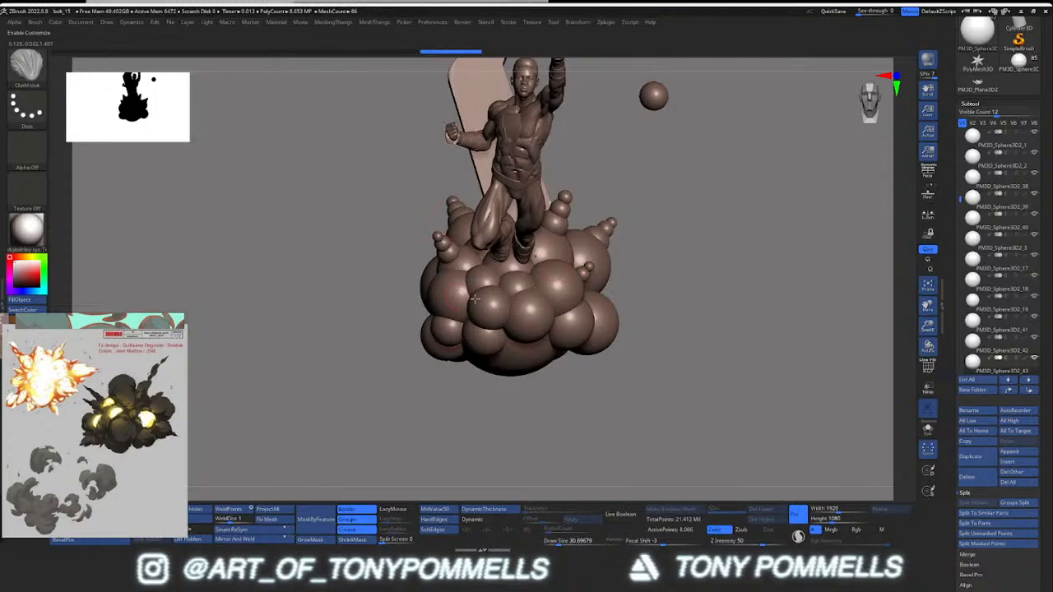
mouse_move(534, 285)
right_down()
mouse_move(477, 280)
mouse_move(426, 233)
mouse_move(490, 268)
mouse_move(482, 284)
mouse_move(497, 319)
right_up()
mouse_move(421, 279)
right_down()
mouse_move(473, 283)
mouse_move(484, 309)
mouse_move(469, 306)
mouse_move(506, 311)
mouse_move(471, 309)
mouse_move(517, 311)
right_up()
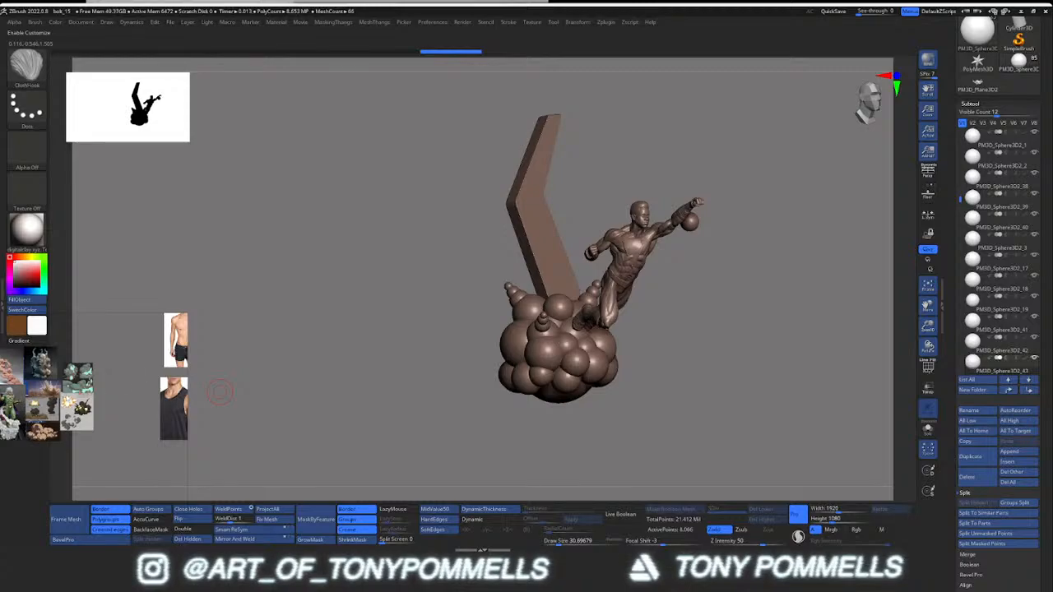
Step: Enlarge the reference board and browse it for the superhero costume and comic artwork images
middle_drag(106, 391, 187, 464)
middle_drag(59, 345, 115, 494)
middle_drag(150, 314, 111, 365)
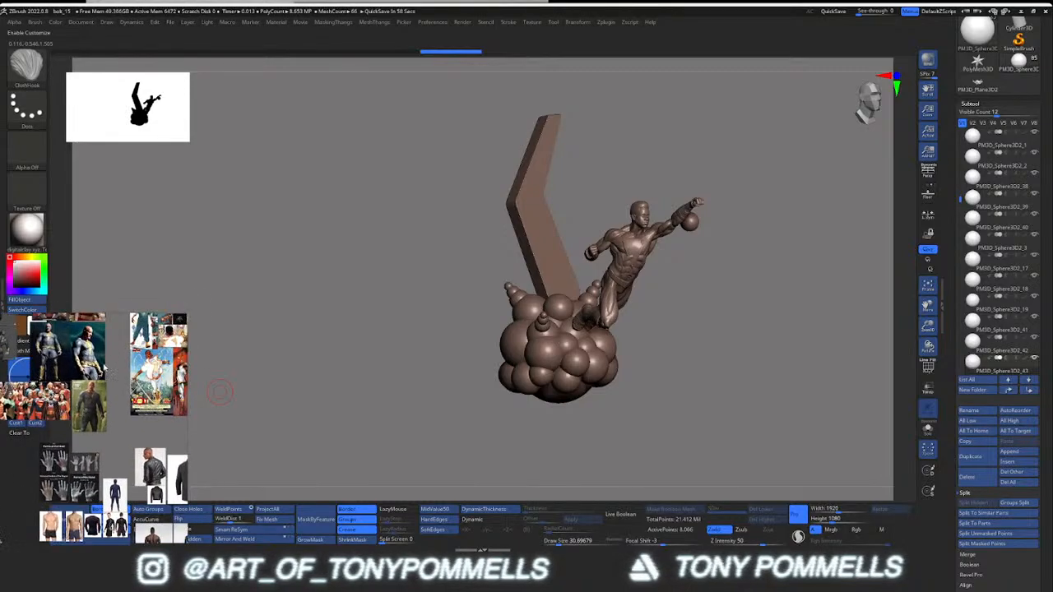
right_drag(104, 364, 174, 321)
middle_drag(217, 321, 152, 393)
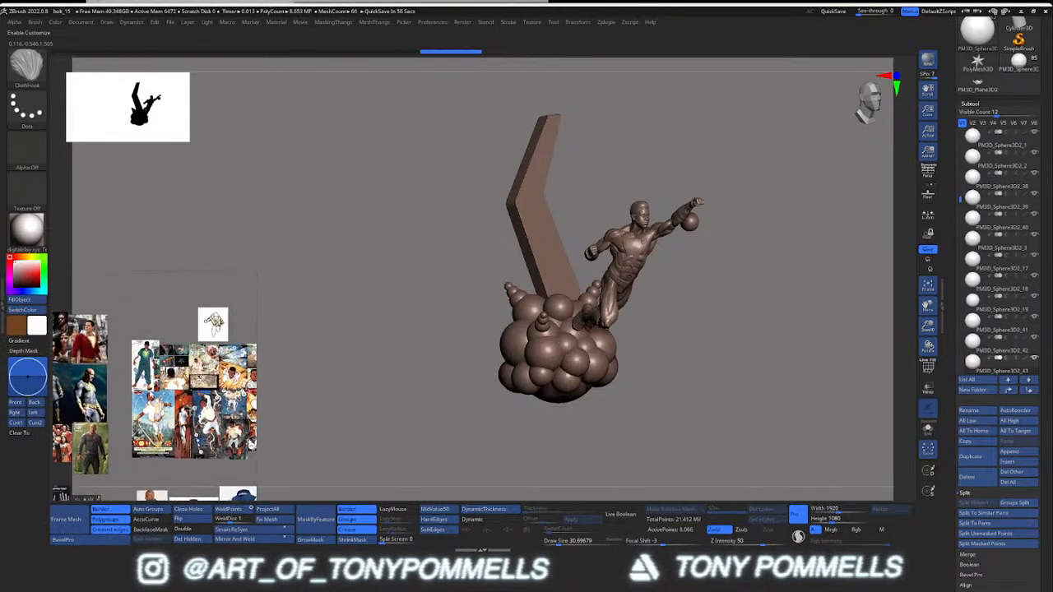
middle_drag(203, 362, 129, 371)
scroll(191, 348, up, 3)
middle_drag(212, 355, 185, 349)
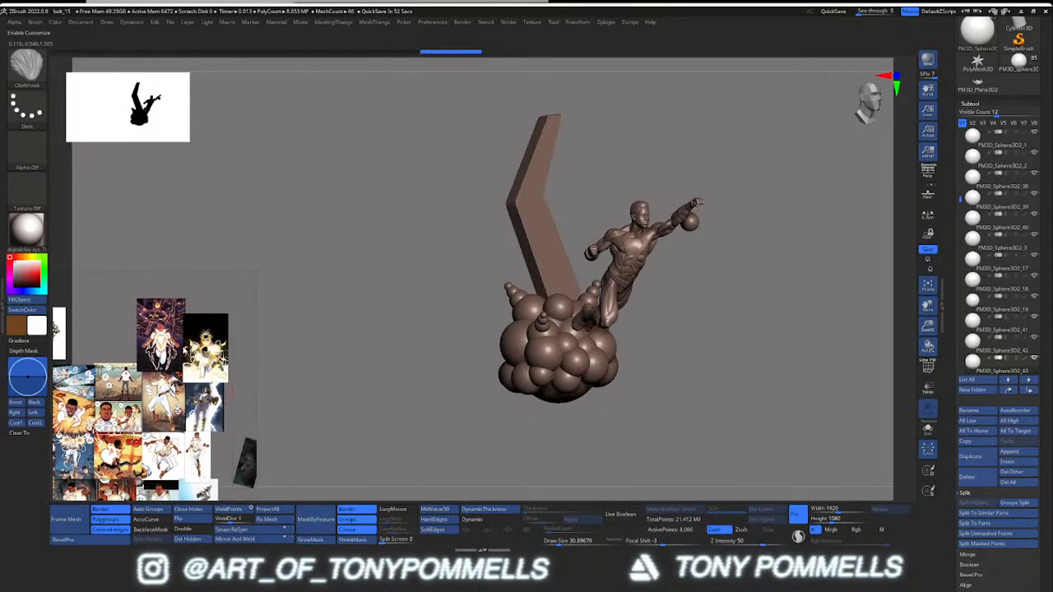
Step: Browse the reference board and examine the costume and lightning details in the front-facing superhero illustration
scroll(202, 437, up, 1)
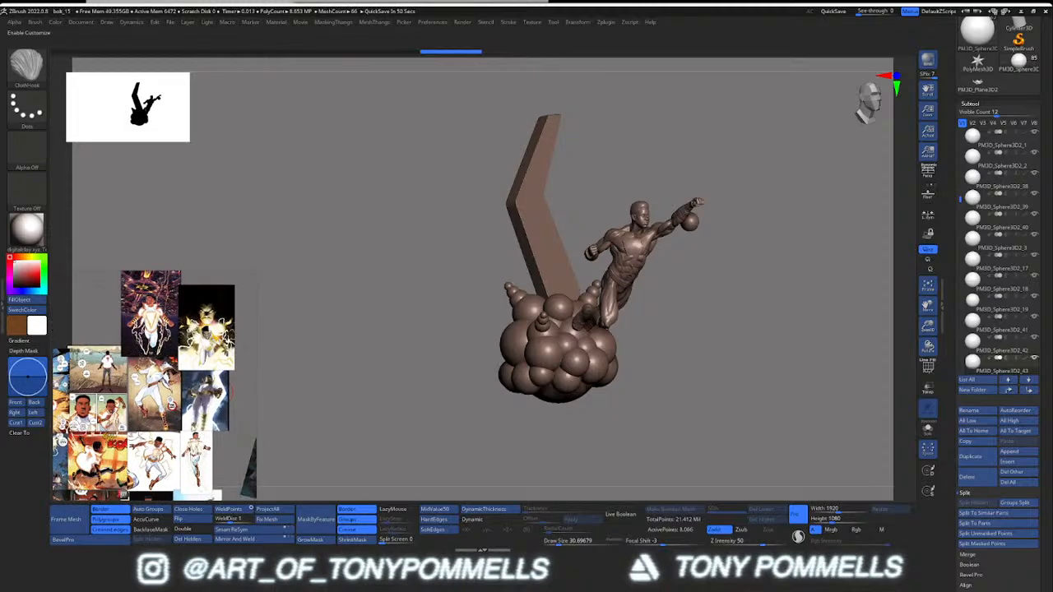
scroll(202, 438, down, 4)
middle_drag(203, 438, 215, 478)
scroll(220, 386, up, 5)
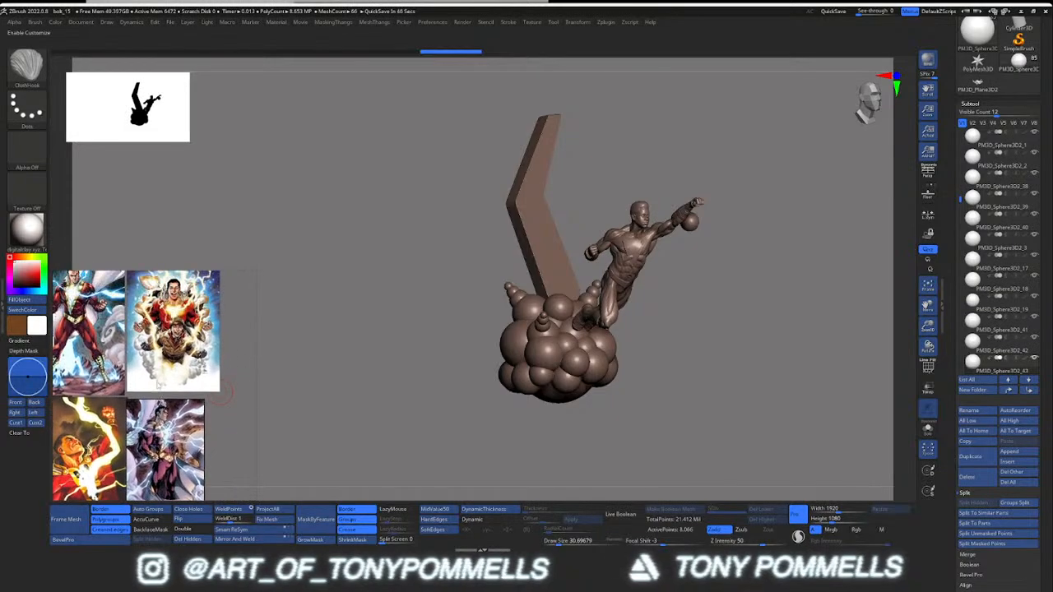
middle_drag(82, 329, 178, 350)
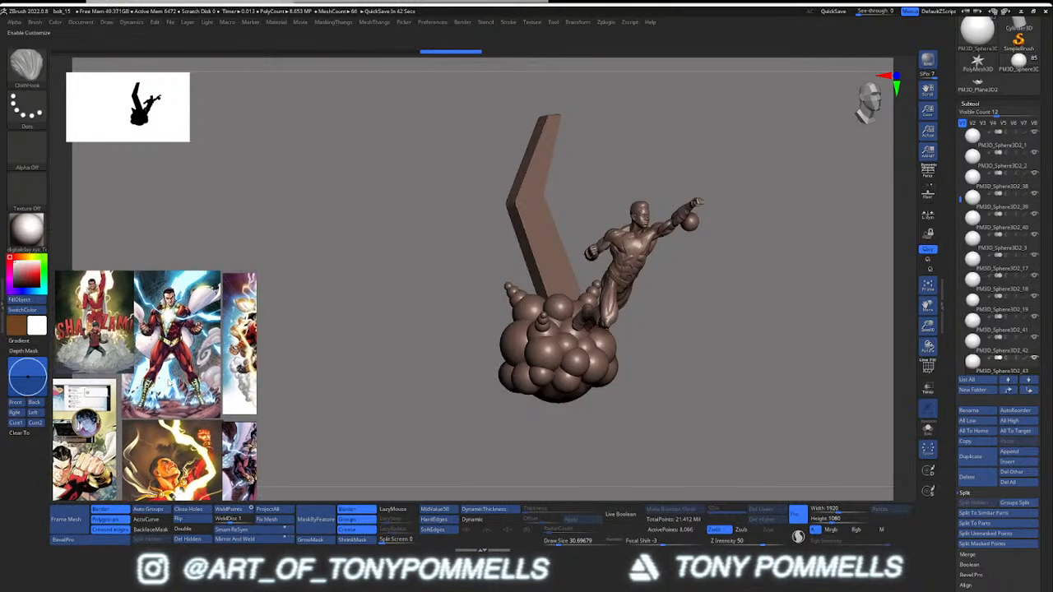
scroll(170, 384, up, 1)
middle_drag(168, 380, 167, 392)
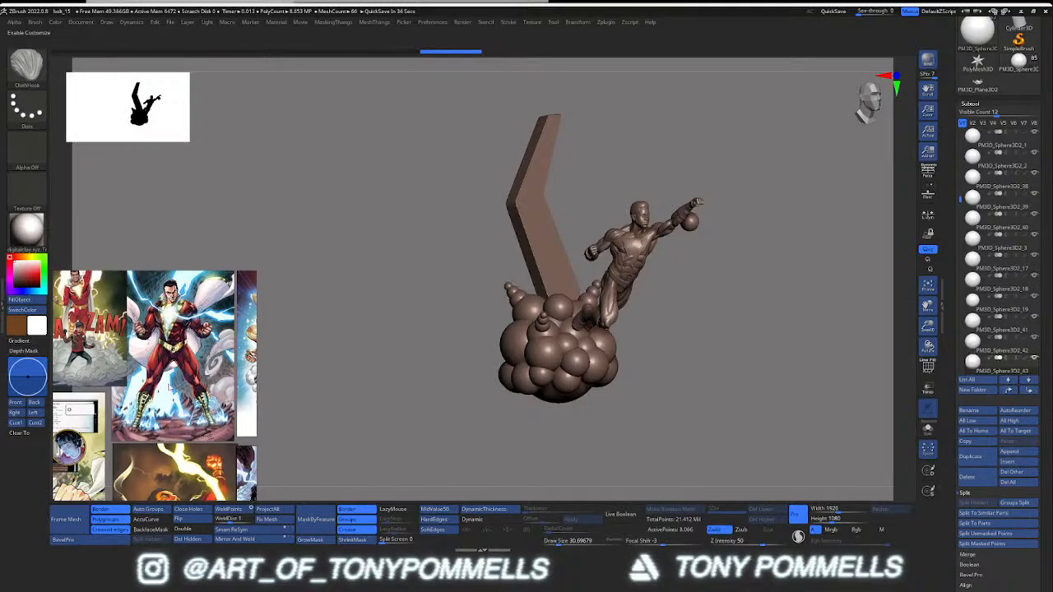
scroll(169, 384, up, 2)
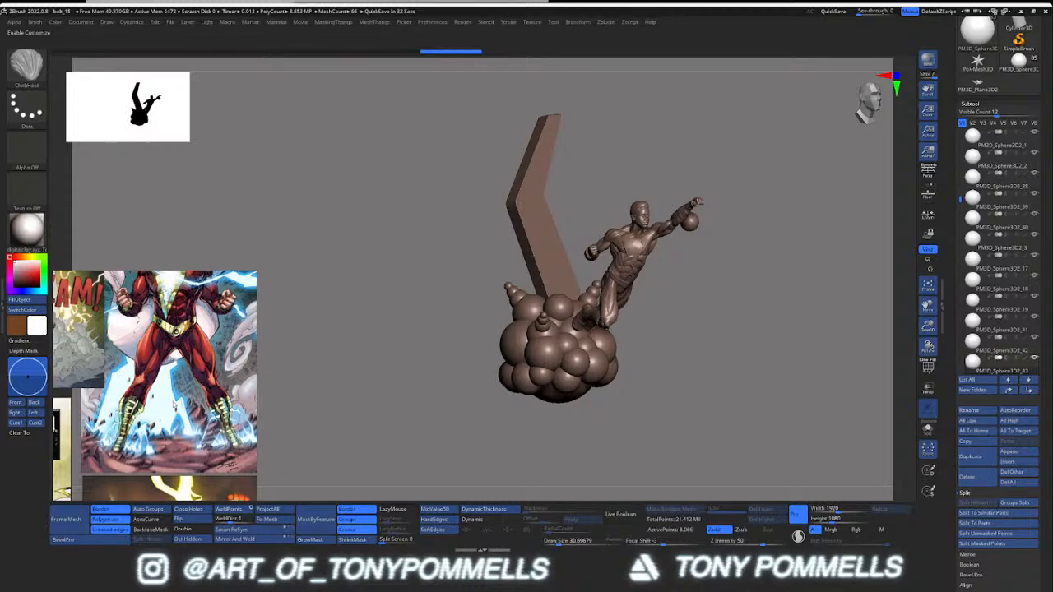
middle_drag(171, 358, 191, 384)
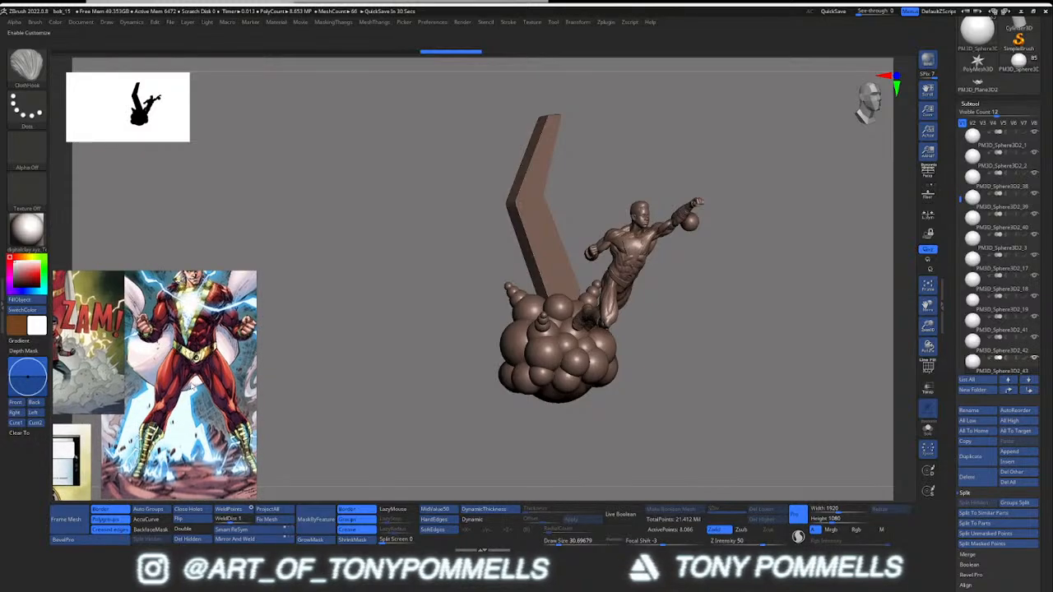
scroll(183, 353, up, 3)
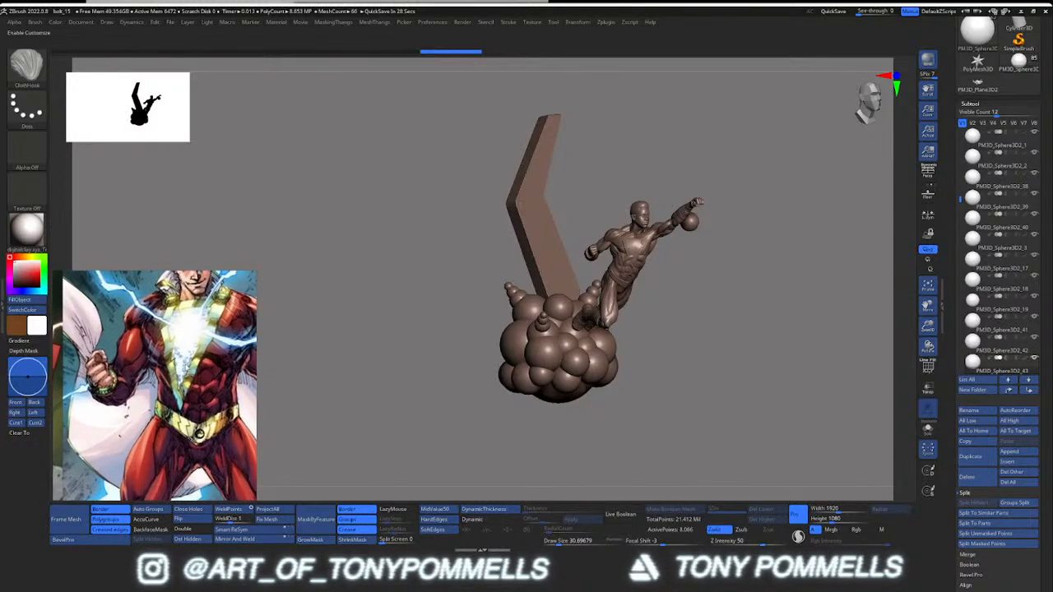
middle_drag(182, 342, 177, 389)
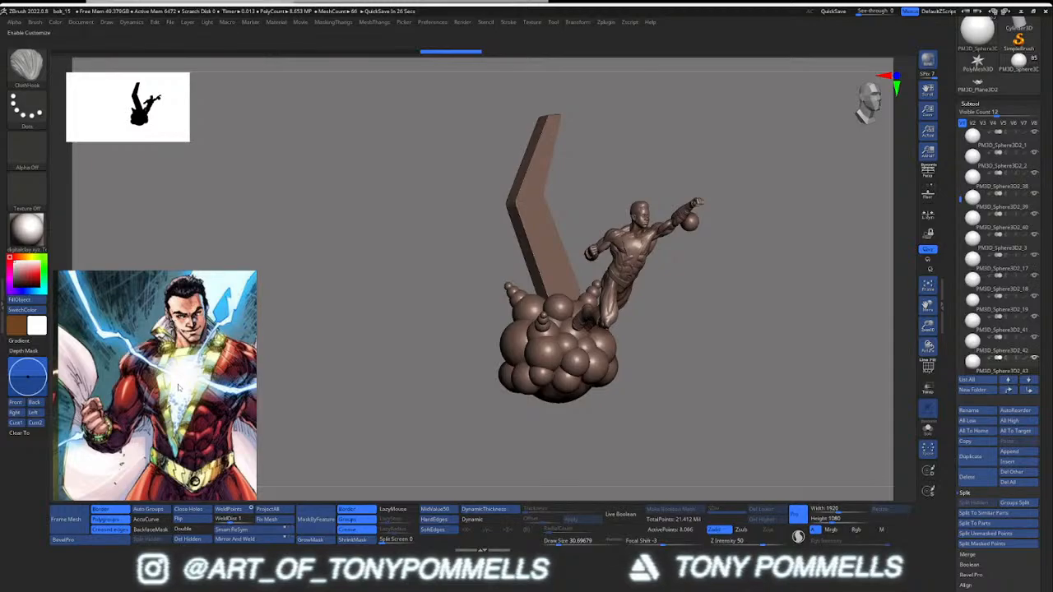
scroll(181, 378, down, 5)
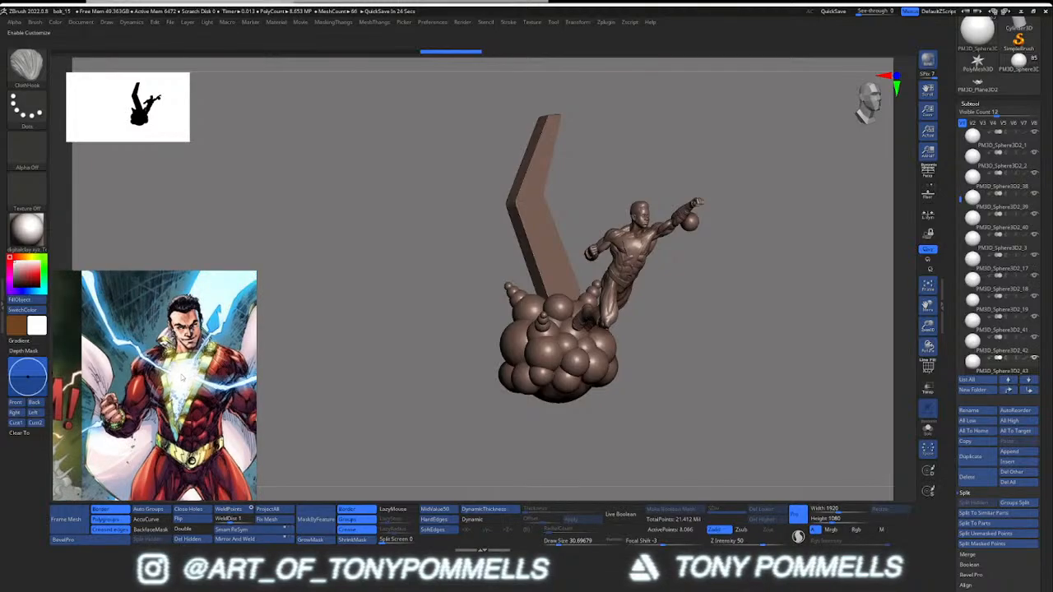
Step: Examine the boots and swirling smoke in the superhero illustration and the smoke puffs in the neighbouring cover art
middle_drag(143, 378, 109, 343)
scroll(181, 378, down, 4)
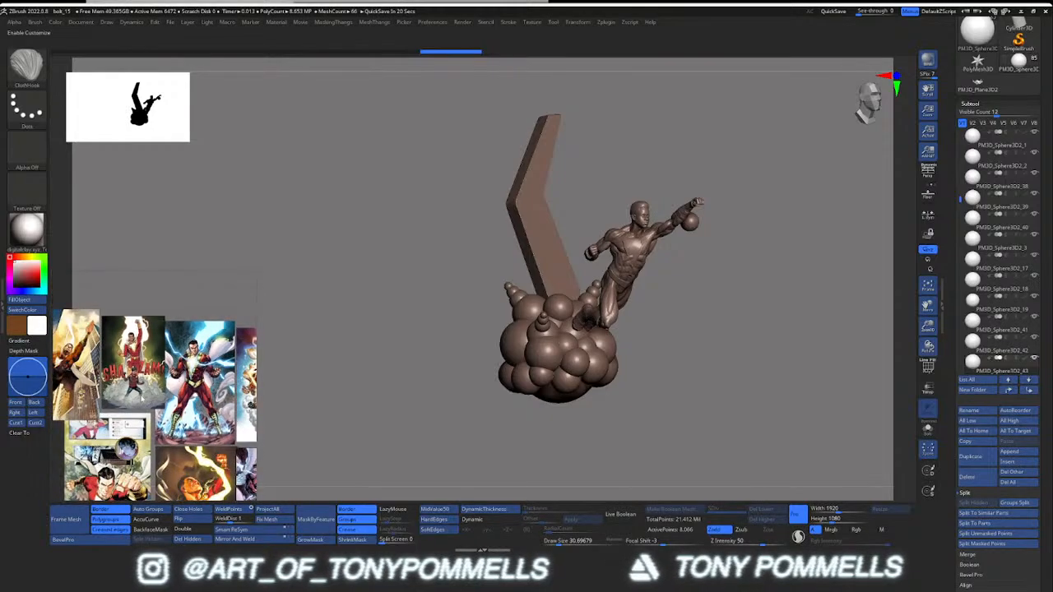
middle_drag(181, 378, 240, 367)
scroll(219, 391, up, 3)
middle_drag(146, 370, 149, 358)
scroll(149, 358, up, 2)
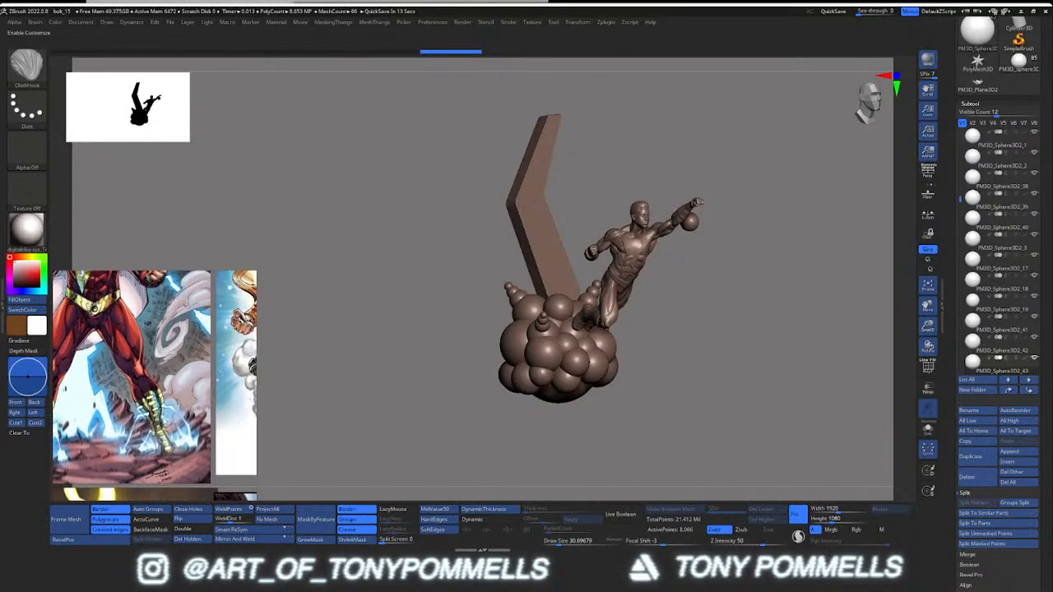
scroll(152, 401, down, 5)
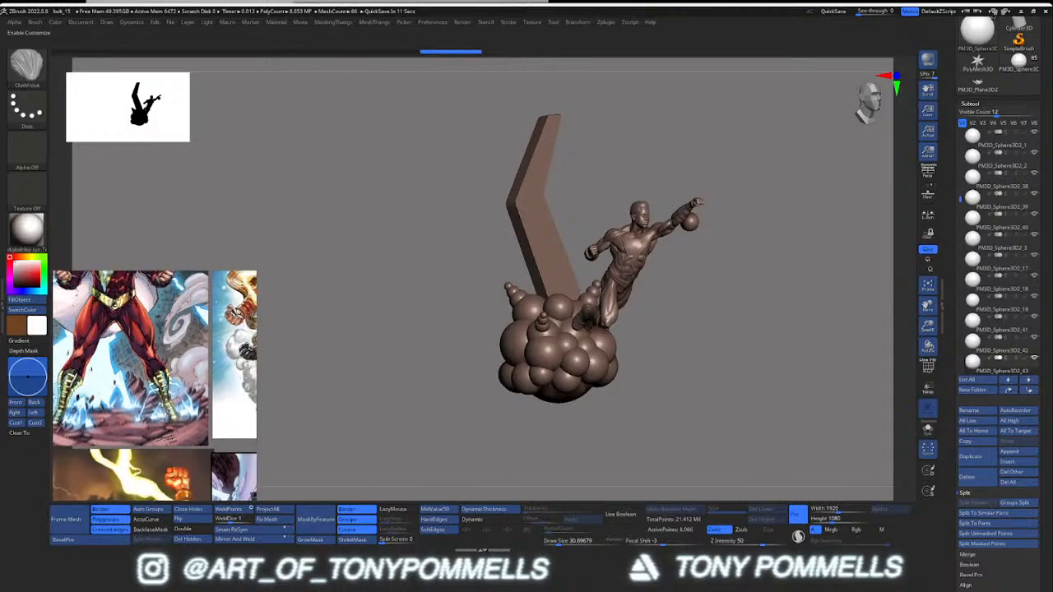
mouse_move(152, 401)
middle_down()
mouse_move(165, 318)
mouse_move(163, 416)
middle_up()
scroll(114, 369, up, 5)
scroll(114, 369, down, 5)
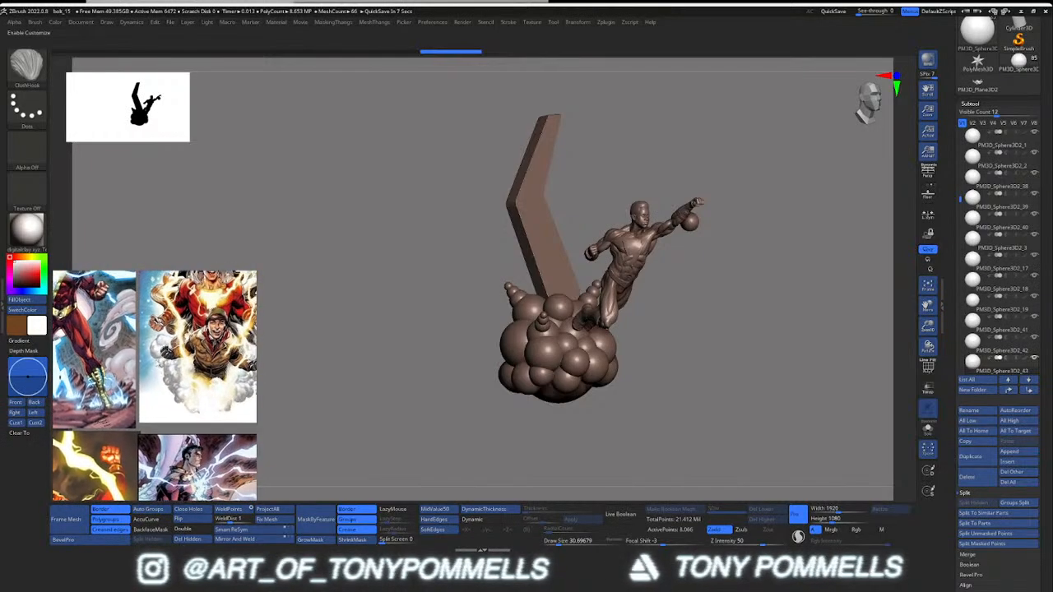
scroll(164, 379, up, 5)
scroll(168, 393, up, 3)
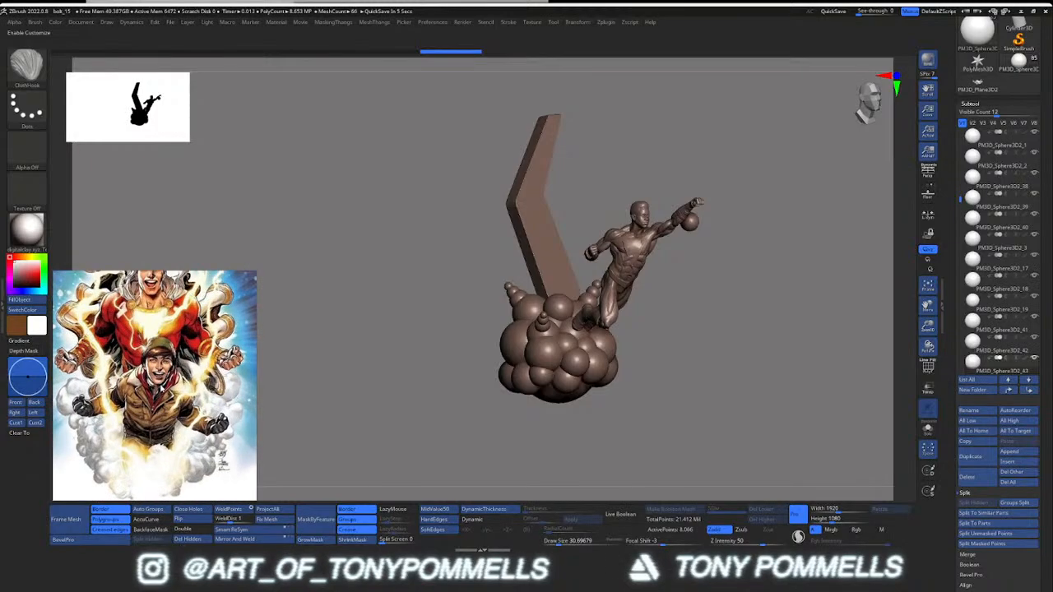
Step: Save the project over the existing bolt_15 file and reframe the smoke cover art on the reference board
drag(392, 349, 415, 271)
click(171, 22)
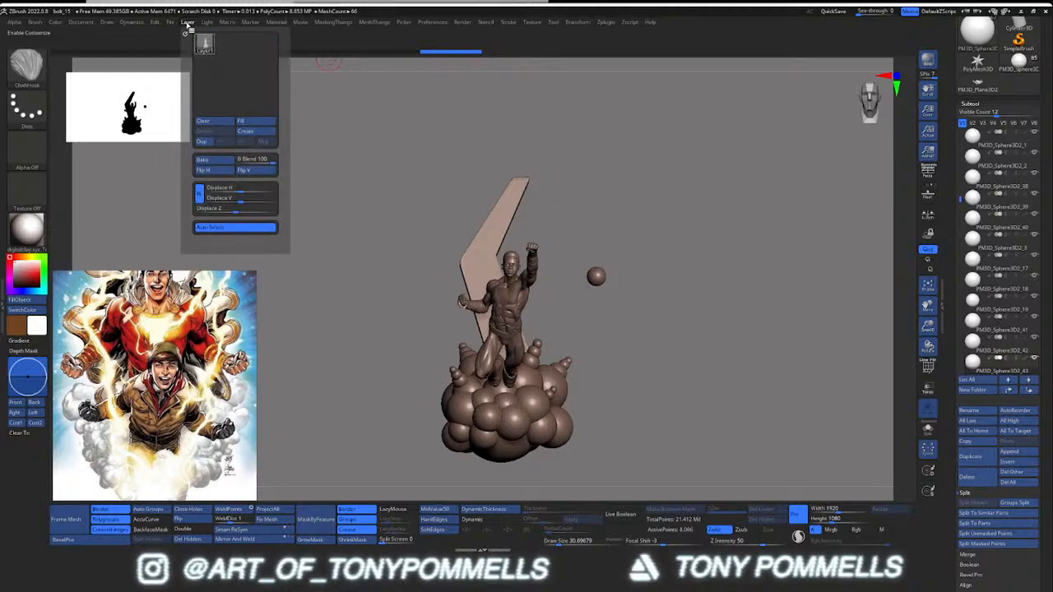
click(235, 38)
click(635, 268)
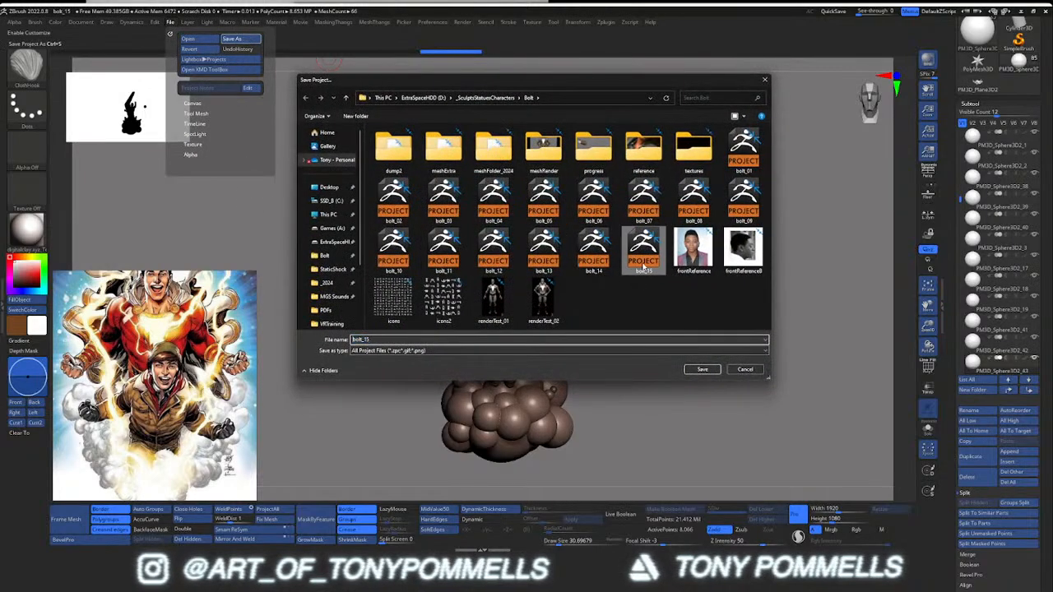
click(699, 368)
click(338, 302)
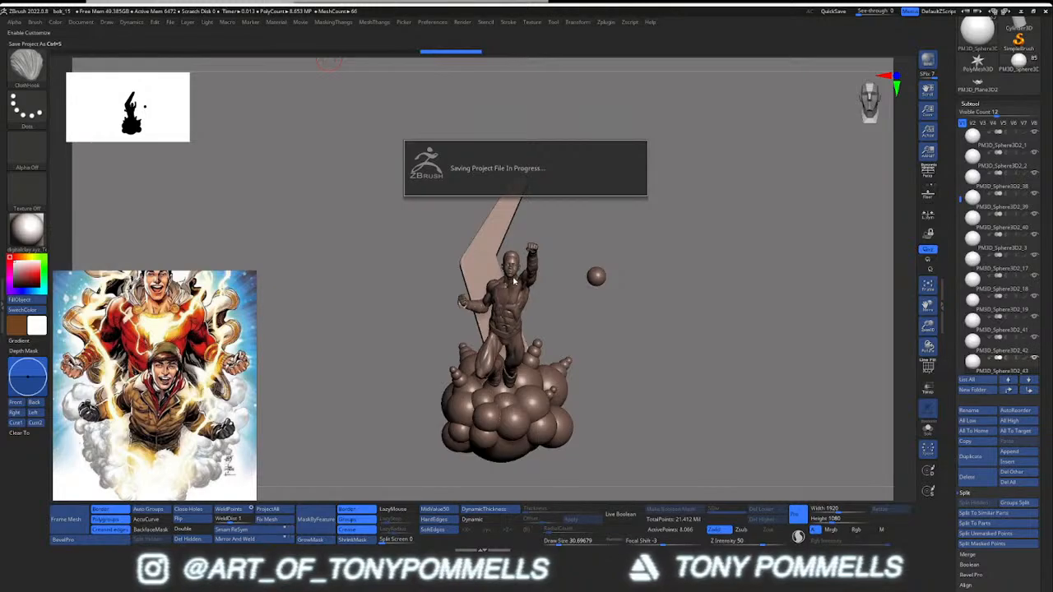
scroll(197, 364, down, 5)
scroll(191, 359, up, 4)
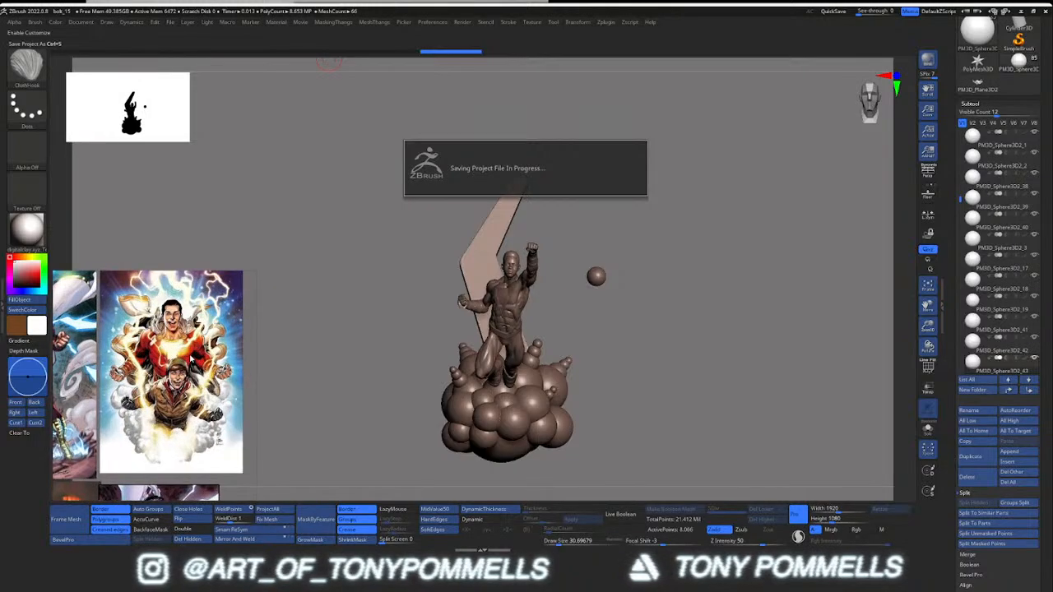
scroll(193, 358, up, 1)
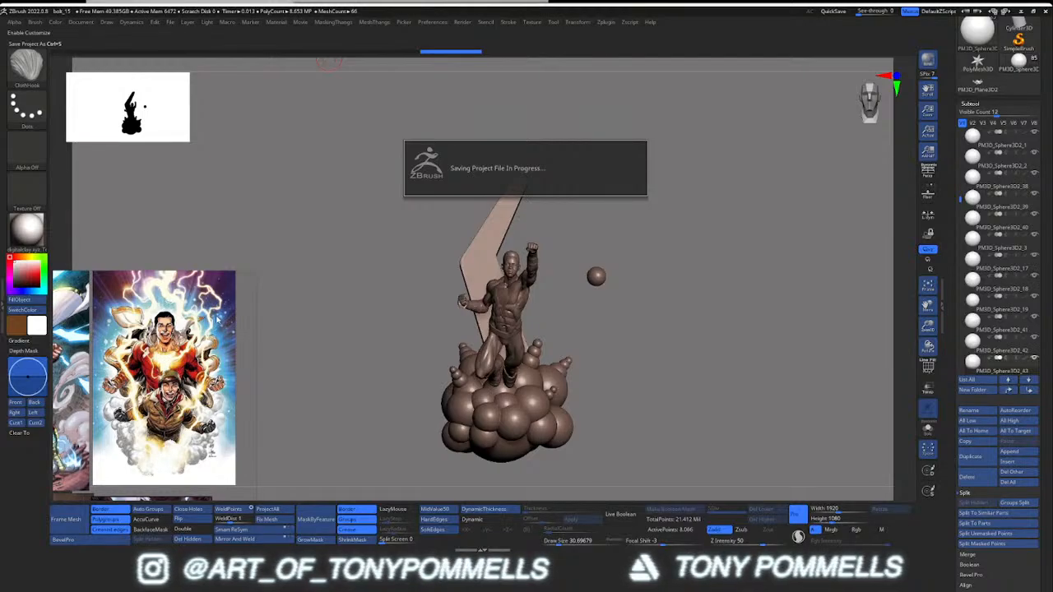
Step: Open the staticShock_keyedA project from the StaticShock Project Files Zbrush folder
click(170, 23)
click(191, 39)
click(346, 332)
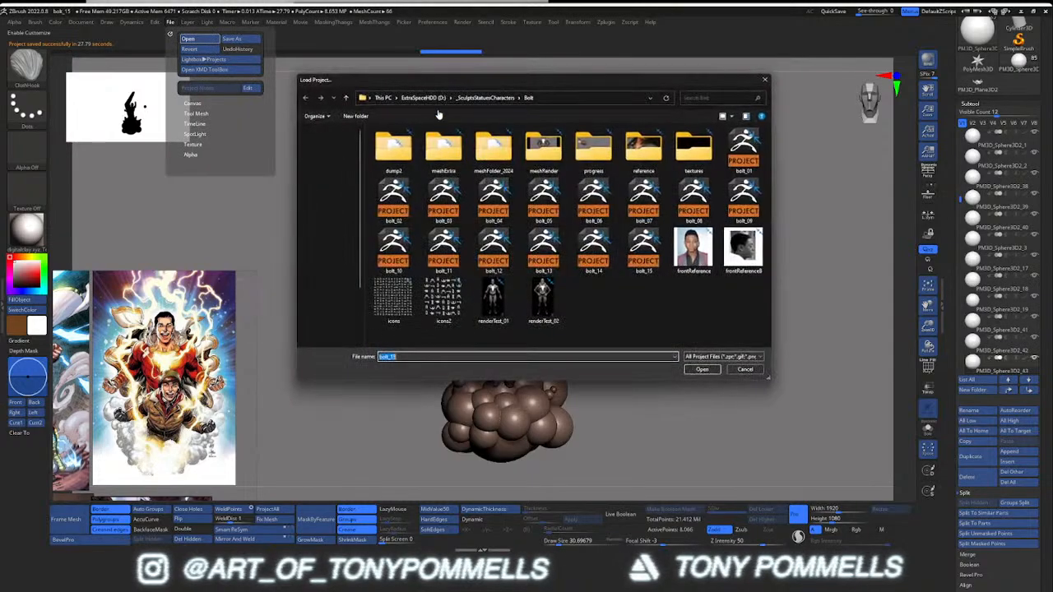
click(313, 270)
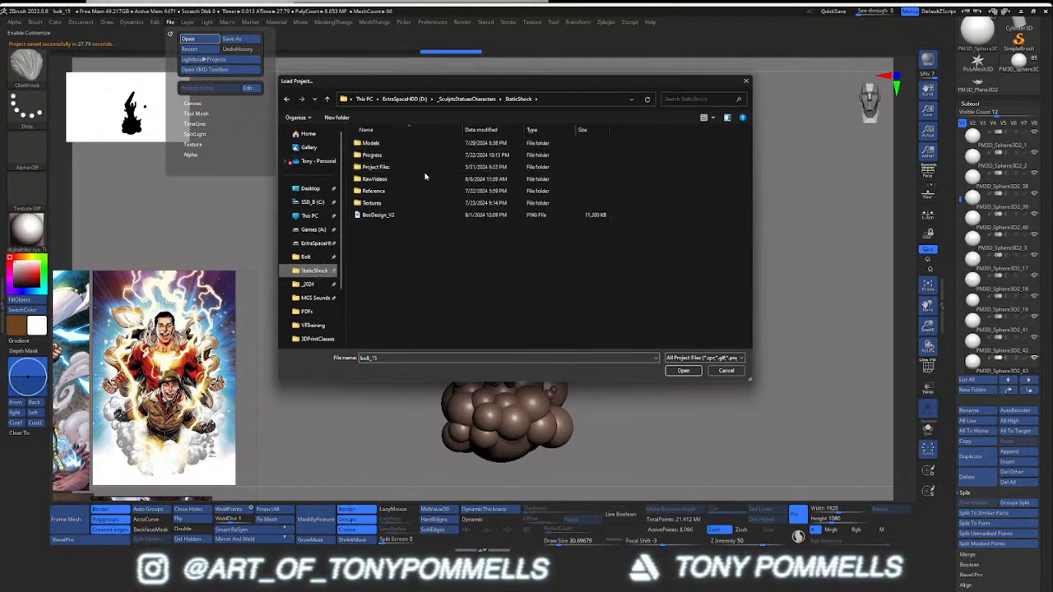
click(416, 167)
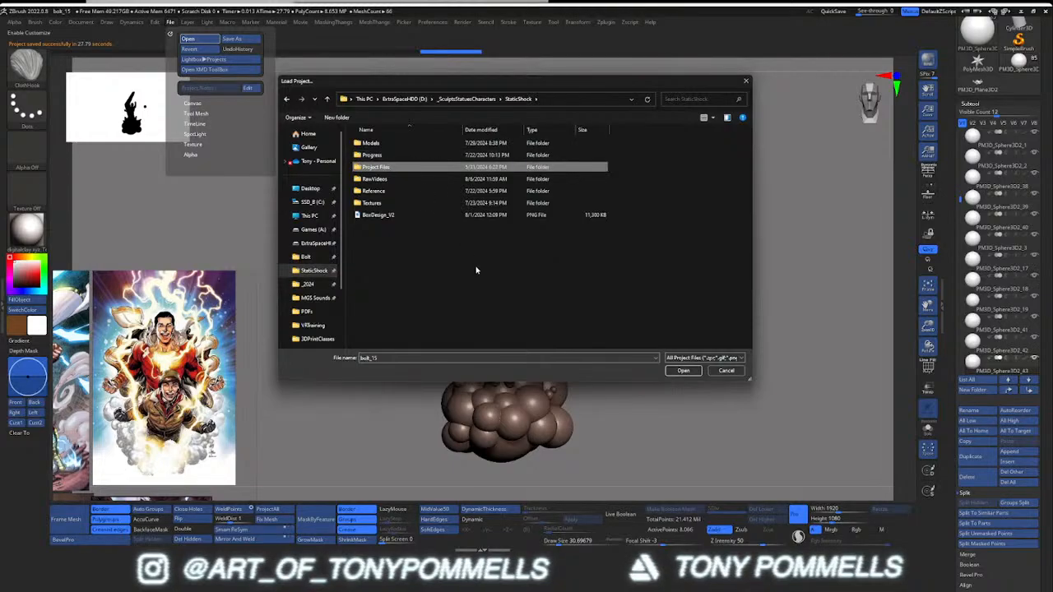
double_click(423, 168)
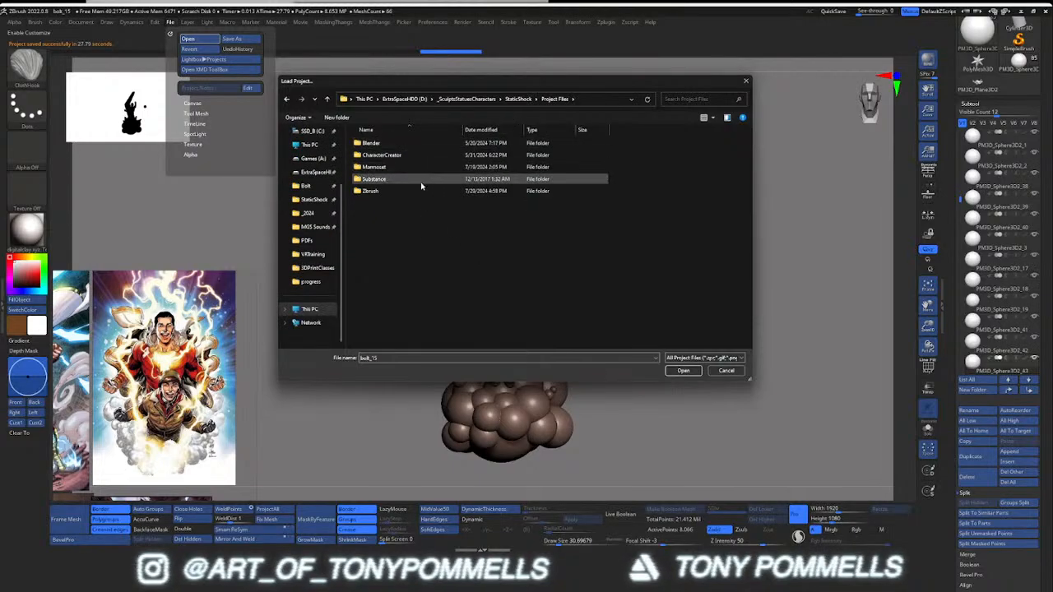
double_click(416, 190)
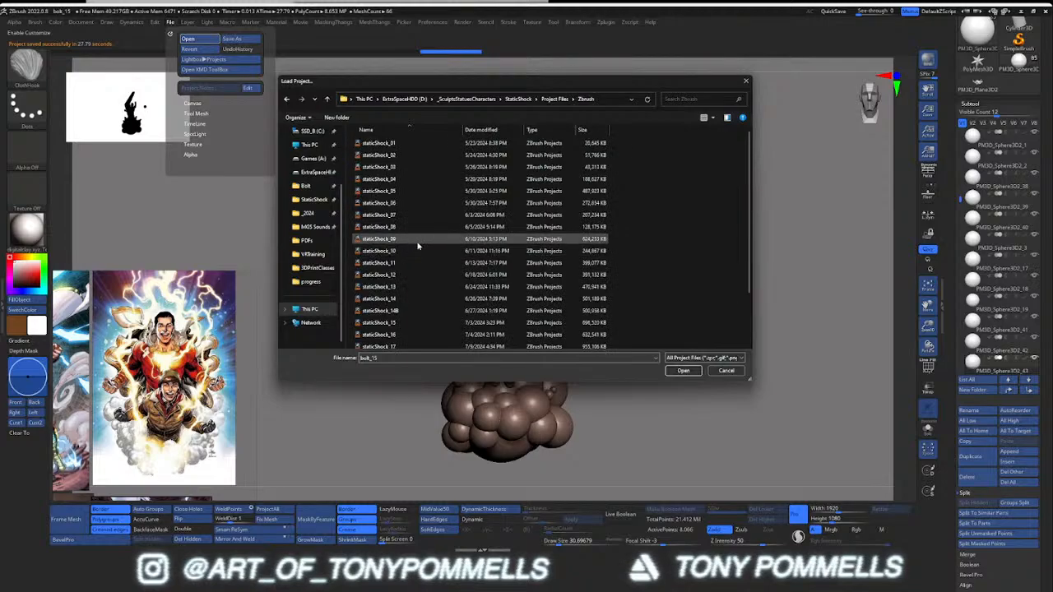
scroll(417, 263, down, 2)
click(424, 309)
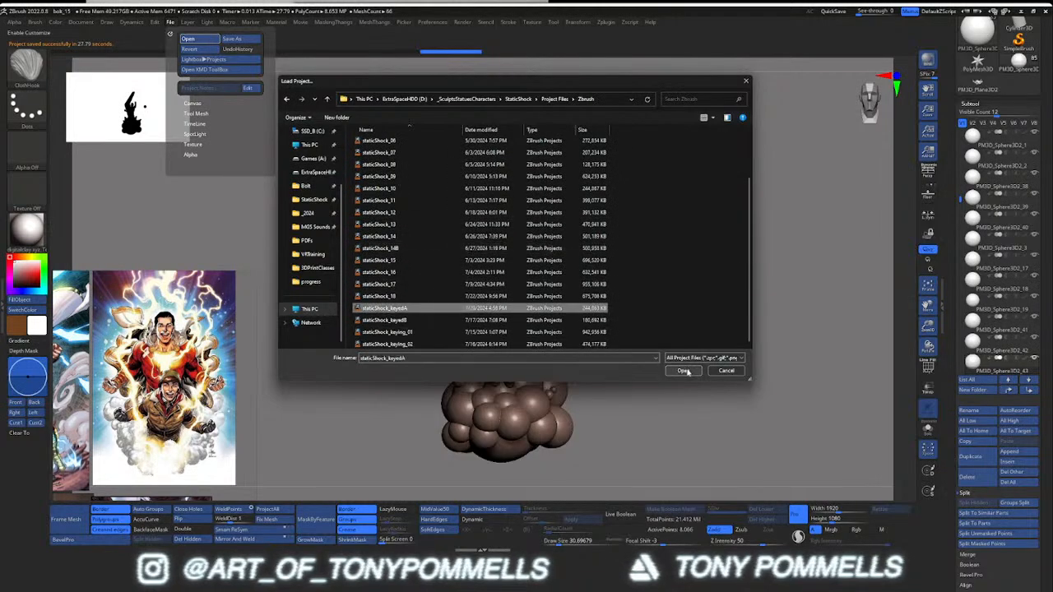
click(683, 371)
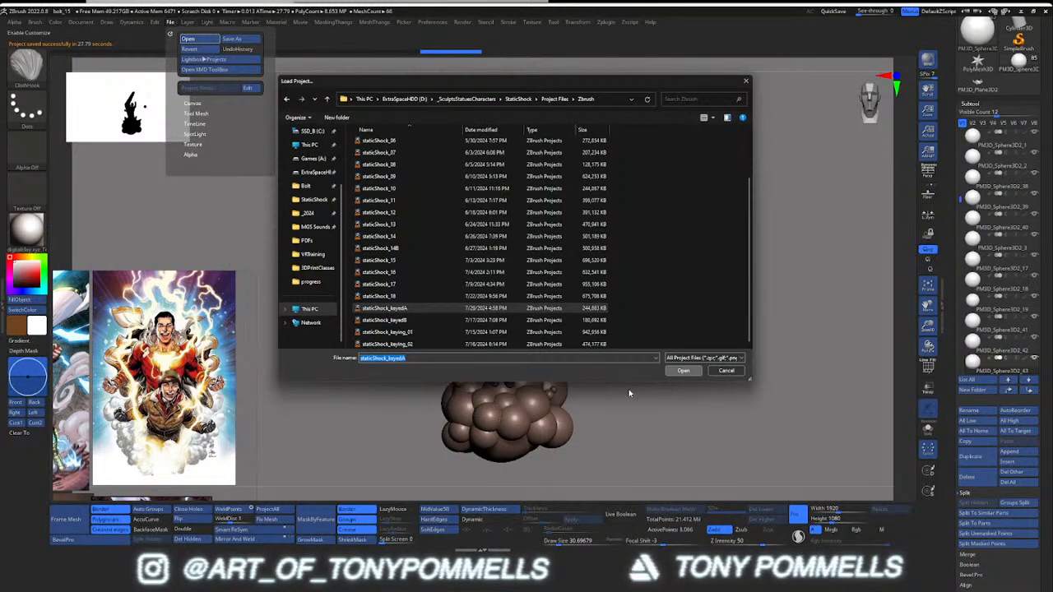
key(Return)
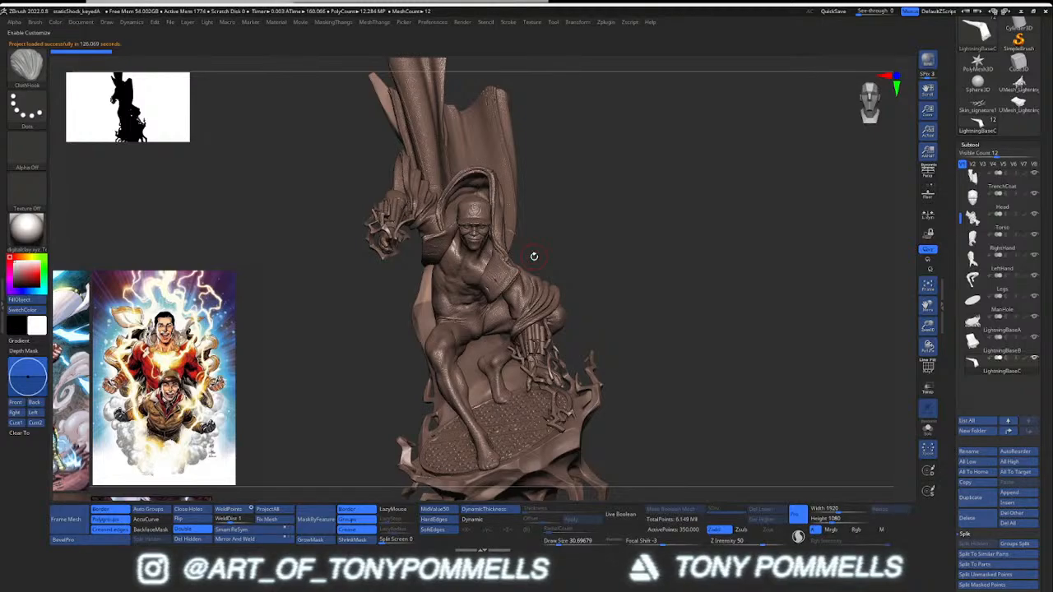
Step: Isolate the upper lightning arm of the base to inspect its connecting end, and restore the full statue
mouse_move(479, 244)
right_down()
mouse_move(565, 272)
mouse_move(568, 311)
mouse_move(501, 306)
mouse_move(493, 290)
right_up()
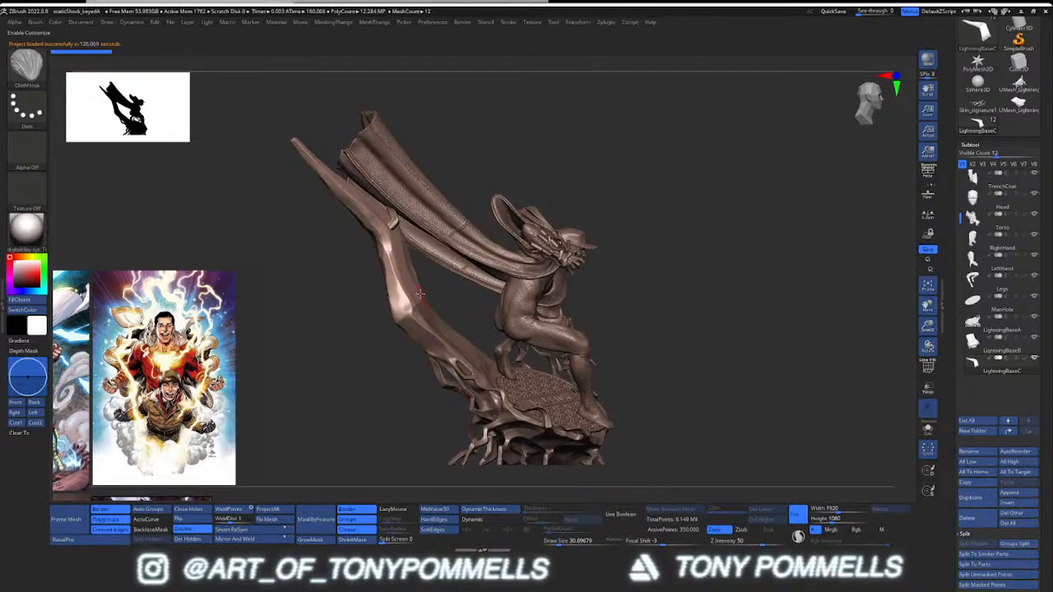
key(shift+f)
key(shift+f)
key(alt+s)
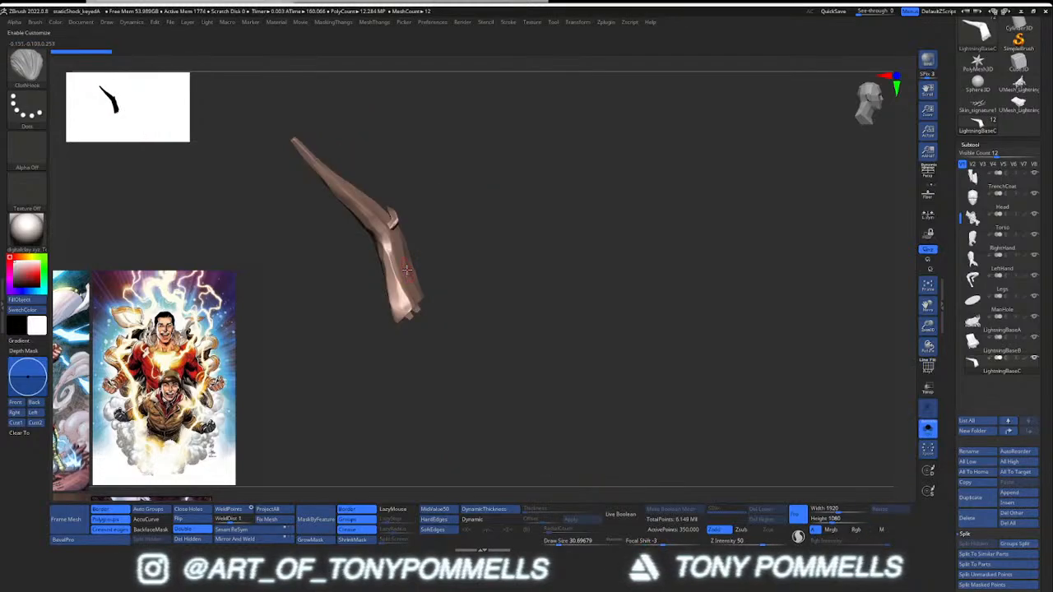
right_drag(407, 270, 387, 278)
key(alt+s)
Step: Isolate the remaining lower pieces of the statue one at a time to inspect how they are split
right_drag(444, 312, 472, 259)
alt+click(441, 332)
key(alt+s)
key(alt+s)
alt+click(501, 320)
key(alt+s)
key(alt+s)
alt+click(459, 411)
key(alt+s)
key(alt+s)
Step: Isolate the statue's upper pieces one at a time, ending with the capped head, and restore the full statue
alt+click(336, 254)
key(alt+s)
right_drag(354, 254, 492, 324)
key(alt+s)
alt+click(425, 277)
key(alt+s)
key(alt+s)
alt+click(608, 213)
key(alt+s)
key(alt+s)
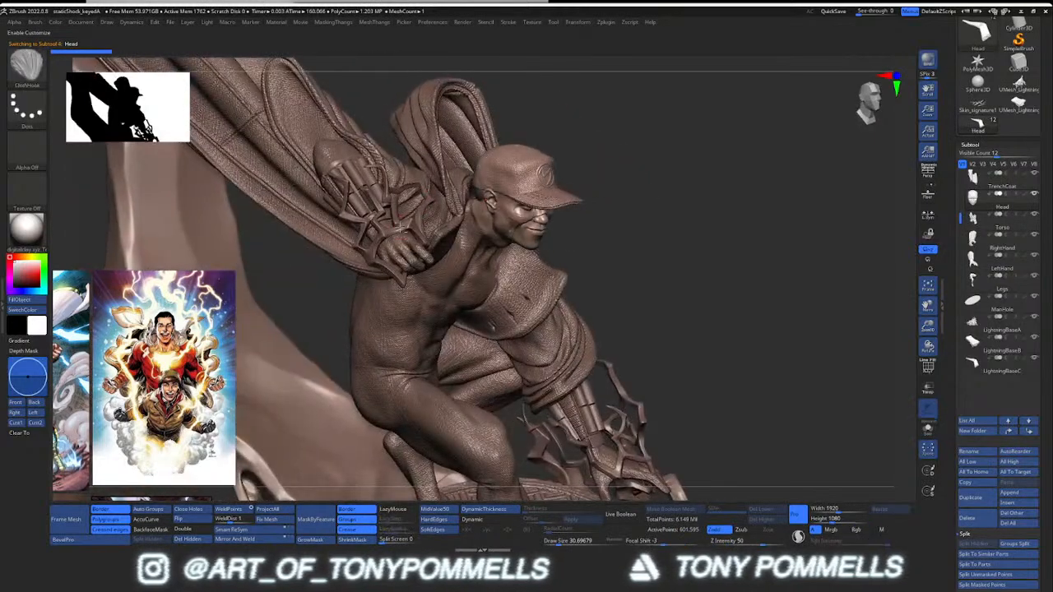
Step: Isolate the raised right hand's pieces one at a time to inspect how they fit together
alt+click(376, 247)
key(alt+s)
mouse_move(376, 247)
right_down()
mouse_move(425, 258)
mouse_move(406, 246)
mouse_move(361, 247)
right_up()
key(alt+s)
alt+click(399, 230)
key(alt+s)
mouse_move(428, 243)
right_down()
mouse_move(382, 247)
mouse_move(456, 275)
mouse_move(387, 212)
mouse_move(486, 290)
mouse_move(415, 292)
mouse_move(387, 275)
mouse_move(436, 340)
mouse_move(426, 181)
right_up()
key(alt+s)
Step: Isolate the left hand's lightning bolt and the left hand itself in turn, restoring the full statue after each
alt+click(391, 302)
key(alt+s)
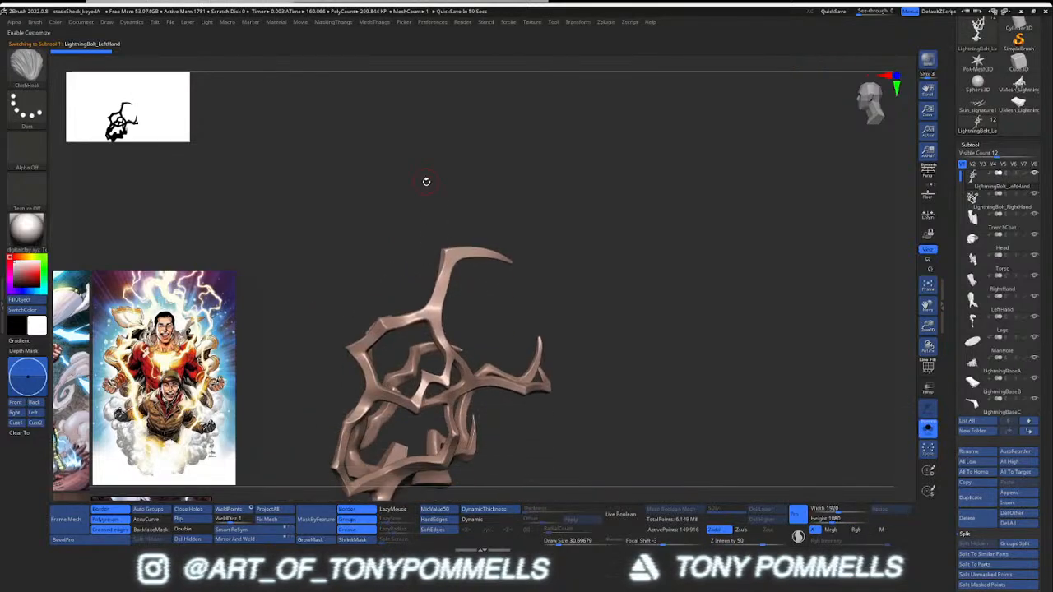
key(alt+s)
ctrl+right_drag(495, 346, 395, 273)
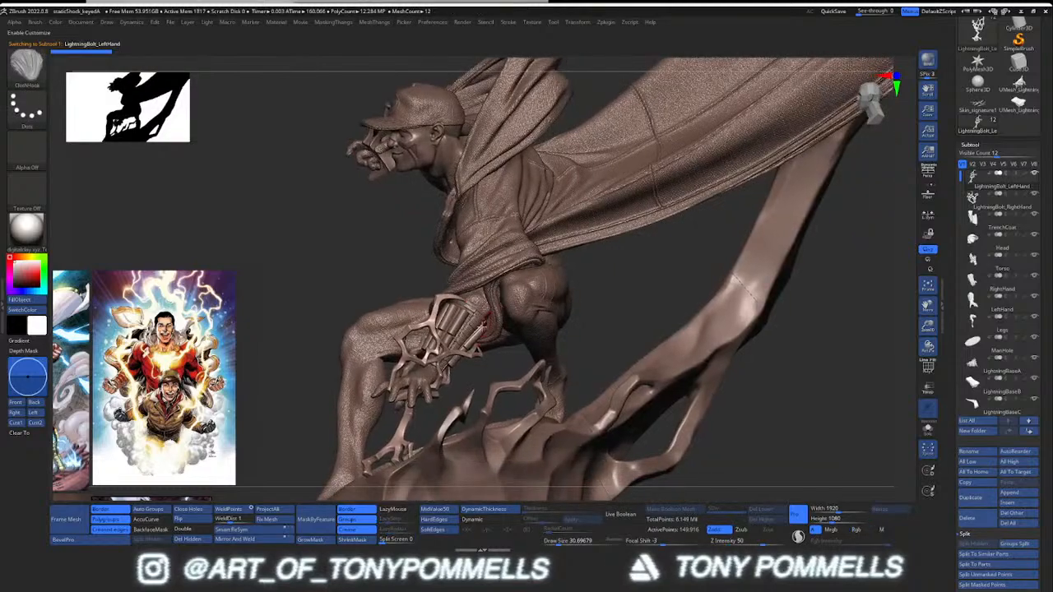
alt+click(434, 384)
key(alt+s)
key(alt+s)
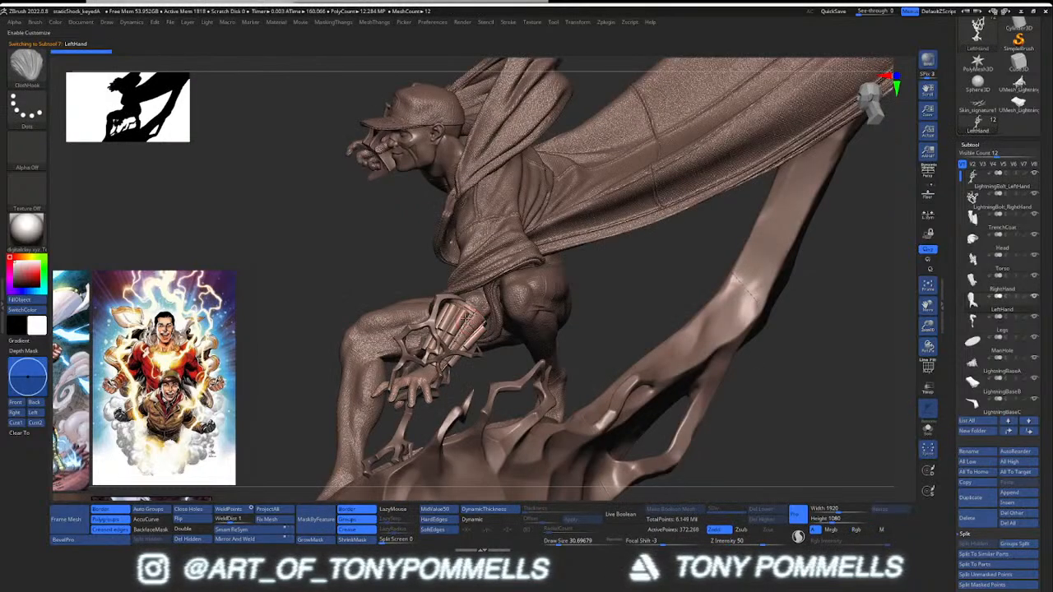
Step: View the whole keyed statue from several sides and select the head for a closer look
mouse_move(467, 318)
right_down()
mouse_move(498, 305)
mouse_move(429, 251)
mouse_move(493, 312)
mouse_move(427, 279)
mouse_move(459, 286)
mouse_move(462, 235)
mouse_move(395, 259)
mouse_move(451, 285)
mouse_move(492, 284)
right_up()
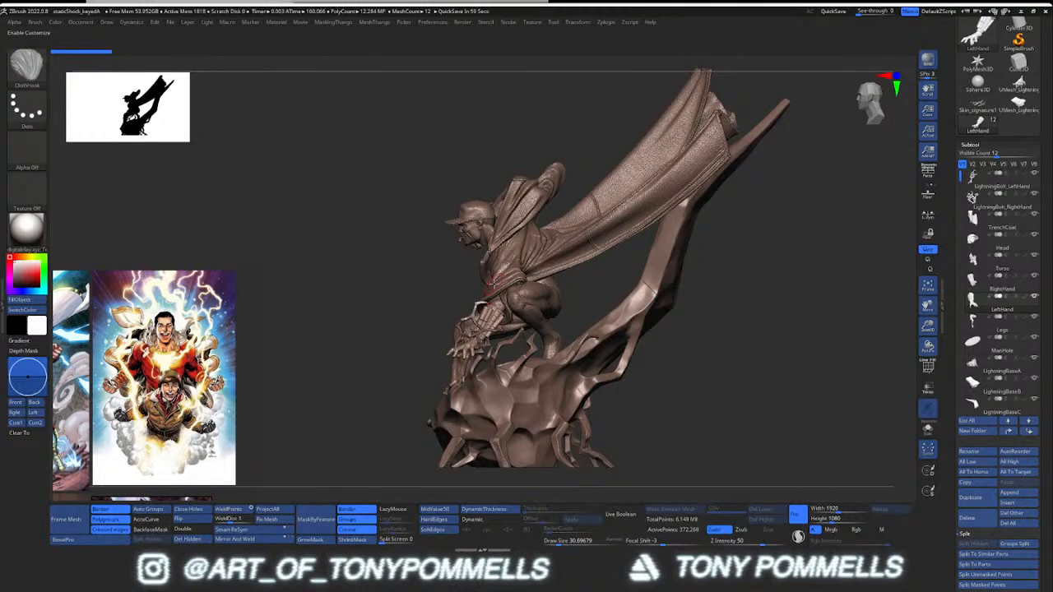
mouse_move(534, 307)
right_down()
mouse_move(548, 306)
mouse_move(549, 289)
mouse_move(552, 317)
mouse_move(518, 301)
mouse_move(583, 308)
mouse_move(526, 288)
mouse_move(571, 278)
mouse_move(575, 268)
mouse_move(527, 256)
mouse_move(576, 263)
mouse_move(555, 239)
mouse_move(575, 290)
mouse_move(564, 262)
mouse_move(586, 268)
mouse_move(526, 310)
mouse_move(574, 320)
mouse_move(574, 283)
right_up()
alt+click(521, 257)
alt+click(517, 310)
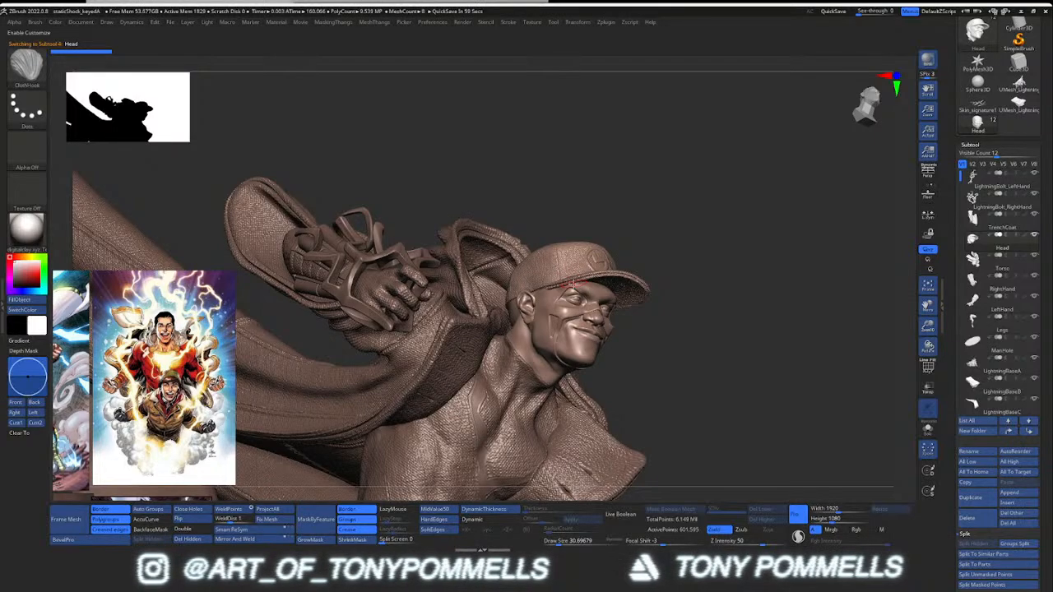
Step: Select the manhole cover in the statue's base and examine the cover and the full keyed statue from several angles
right_drag(574, 286, 647, 329)
alt+click(436, 370)
mouse_move(540, 414)
right_down()
mouse_move(493, 345)
mouse_move(384, 233)
mouse_move(428, 329)
mouse_move(414, 239)
mouse_move(422, 339)
mouse_move(370, 302)
mouse_move(396, 253)
mouse_move(400, 278)
mouse_move(411, 284)
mouse_move(411, 262)
mouse_move(421, 271)
mouse_move(402, 268)
mouse_move(485, 362)
mouse_move(464, 278)
mouse_move(428, 283)
mouse_move(415, 226)
mouse_move(428, 271)
mouse_move(473, 245)
right_up()
alt+click(597, 302)
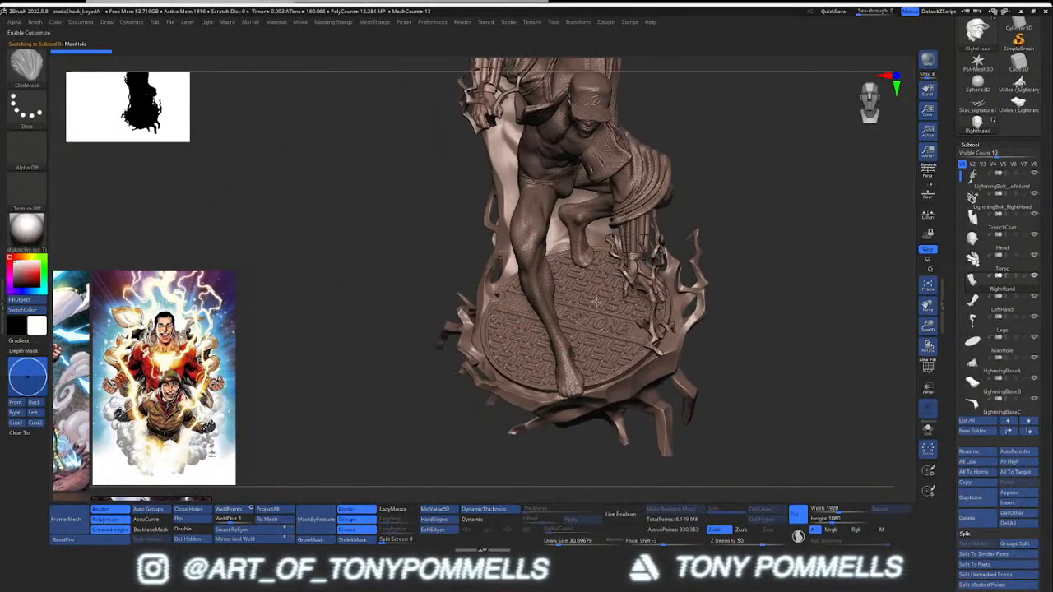
ctrl+right_drag(593, 306, 542, 328)
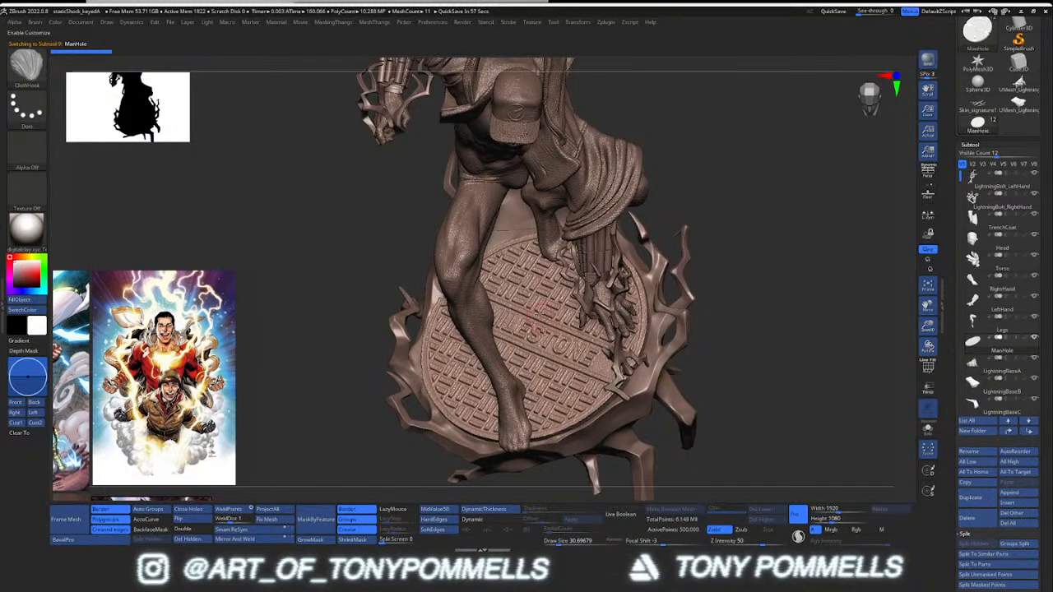
mouse_move(540, 322)
right_down()
mouse_move(528, 287)
mouse_move(498, 321)
mouse_move(498, 353)
mouse_move(514, 345)
right_up()
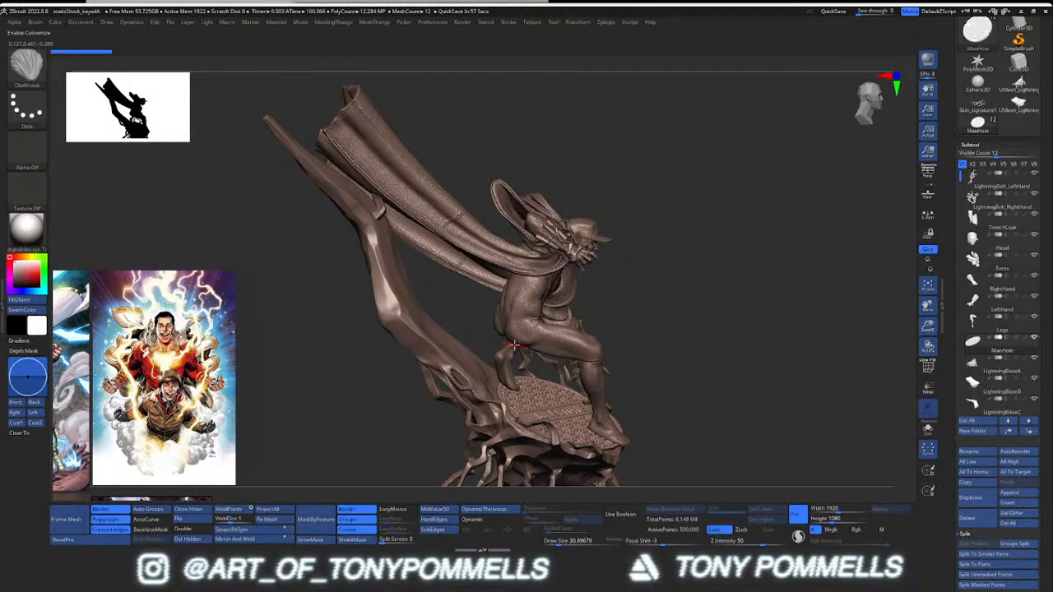
right_drag(502, 367, 470, 368)
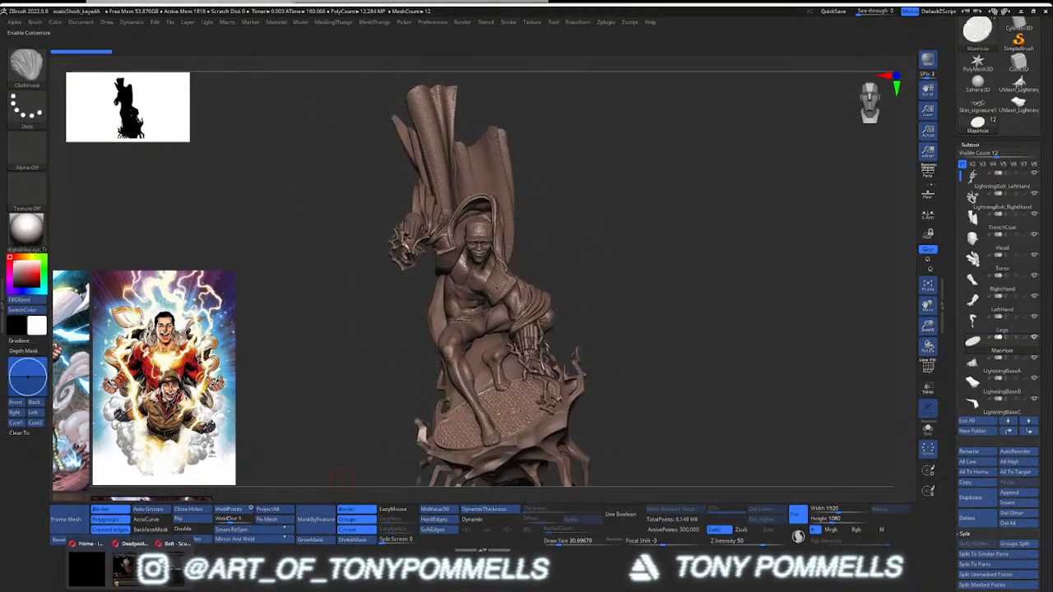
Step: Open the older artwork images one by one to view them: bust, front torso, silenced pistol, spaceship, horned red bust and back torso
key(super+e)
drag(124, 61, 0, 169)
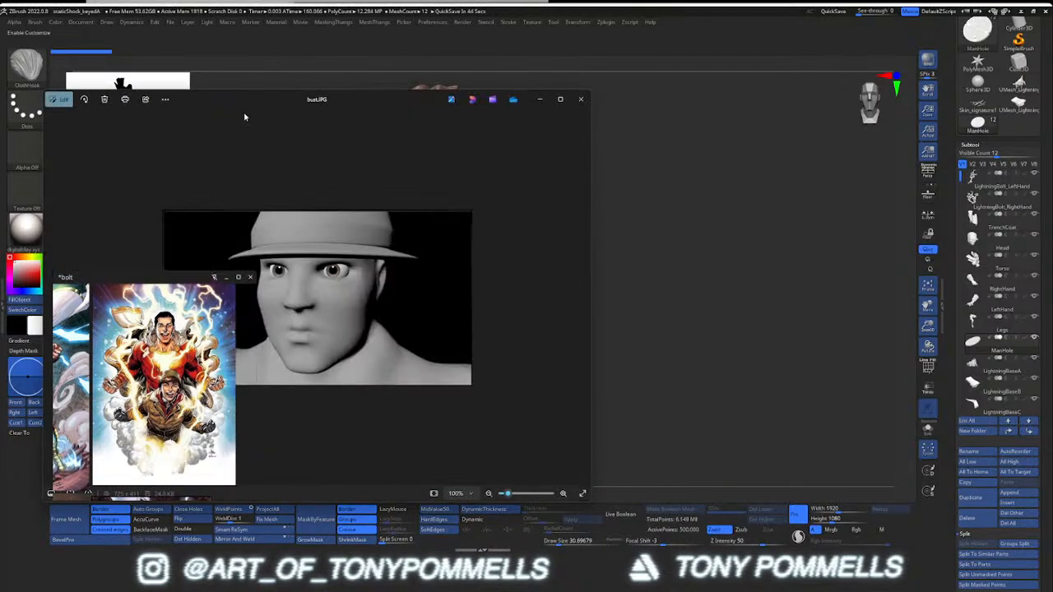
drag(247, 110, 508, 74)
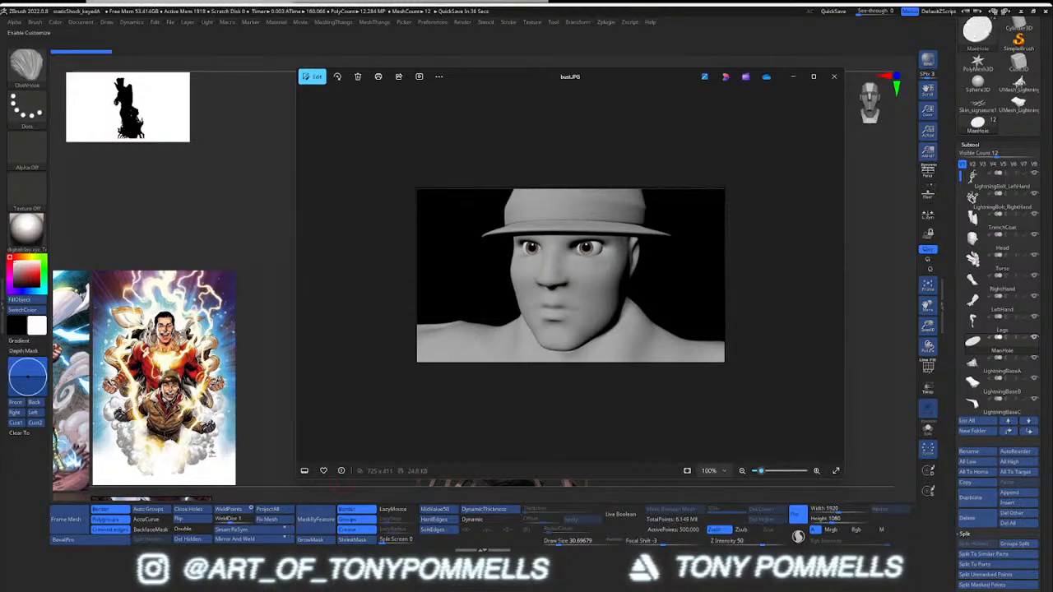
drag(262, 97, 517, 108)
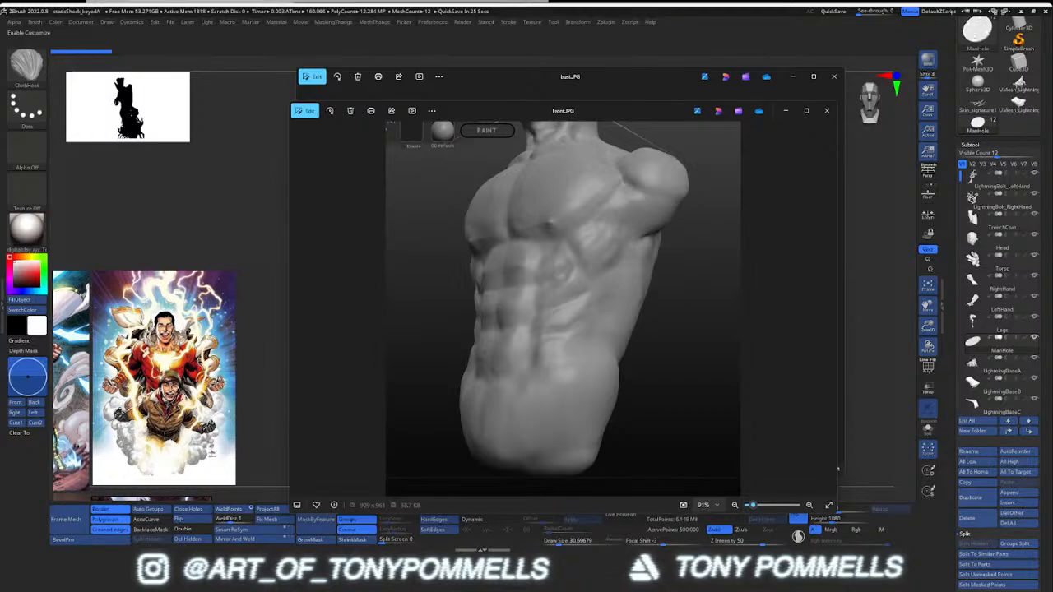
drag(229, 101, 408, 65)
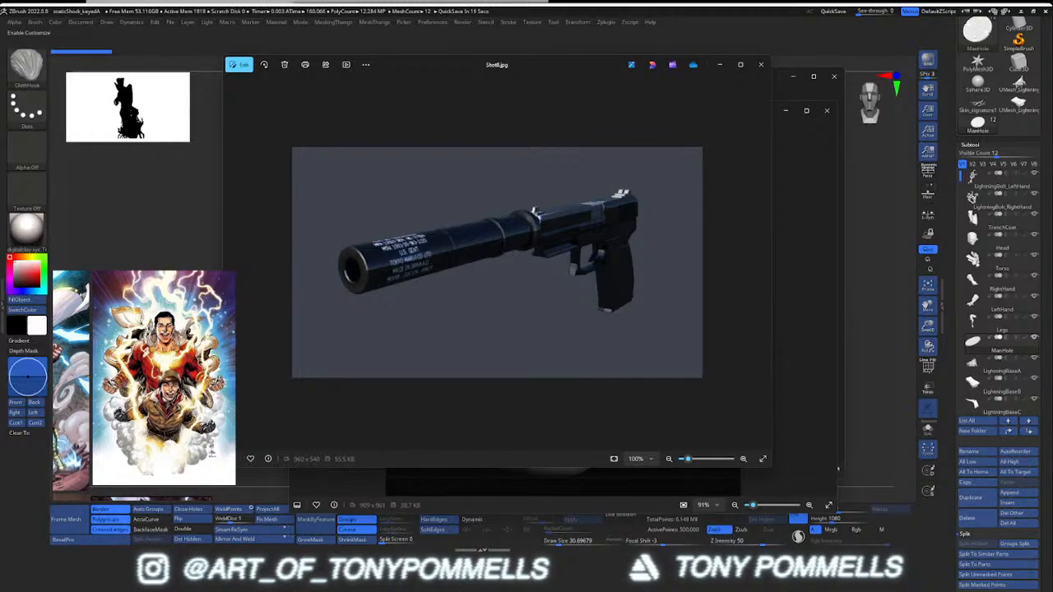
drag(239, 103, 400, 81)
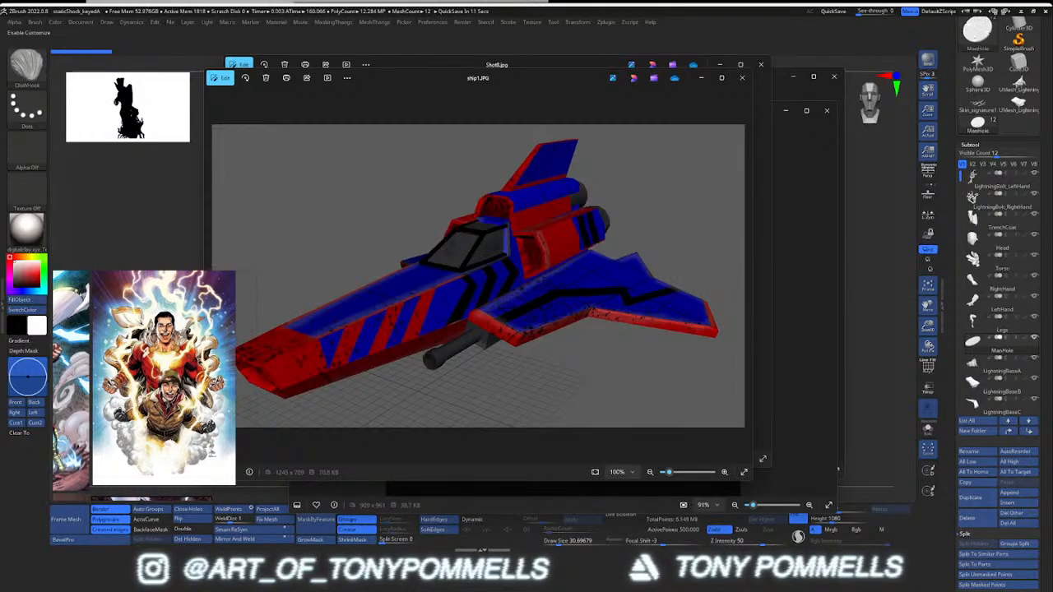
drag(259, 102, 435, 93)
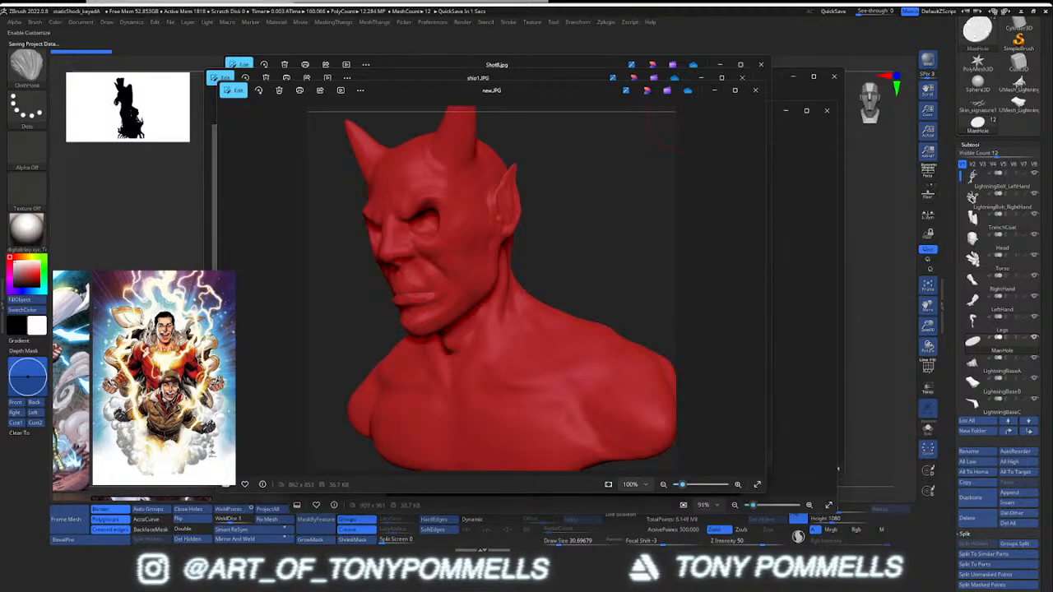
drag(364, 101, 603, 102)
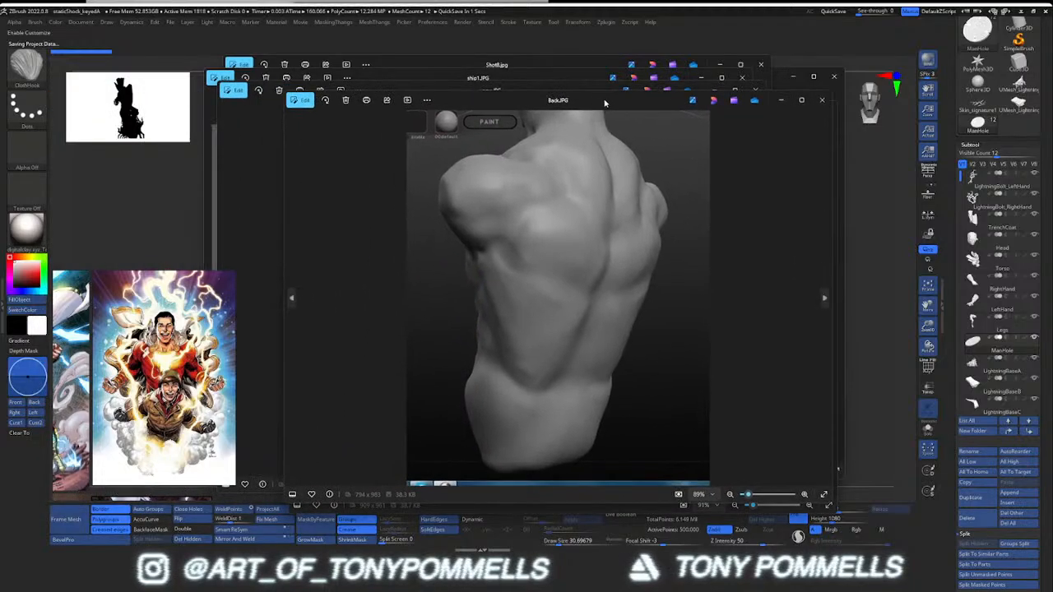
Step: Close all the open artwork image windows
click(834, 77)
click(819, 102)
click(825, 110)
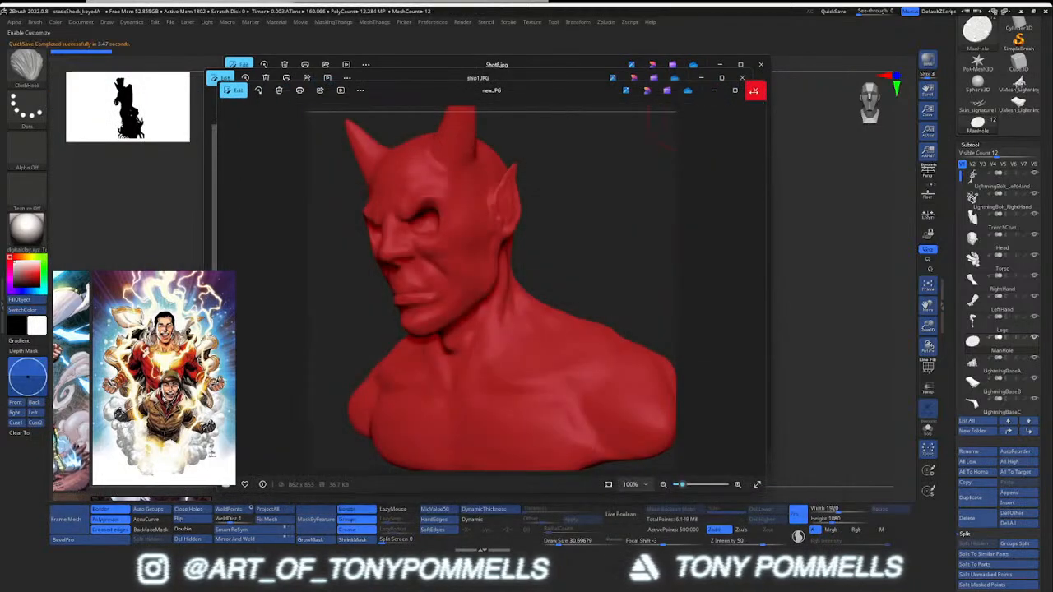
click(754, 91)
click(742, 78)
click(757, 67)
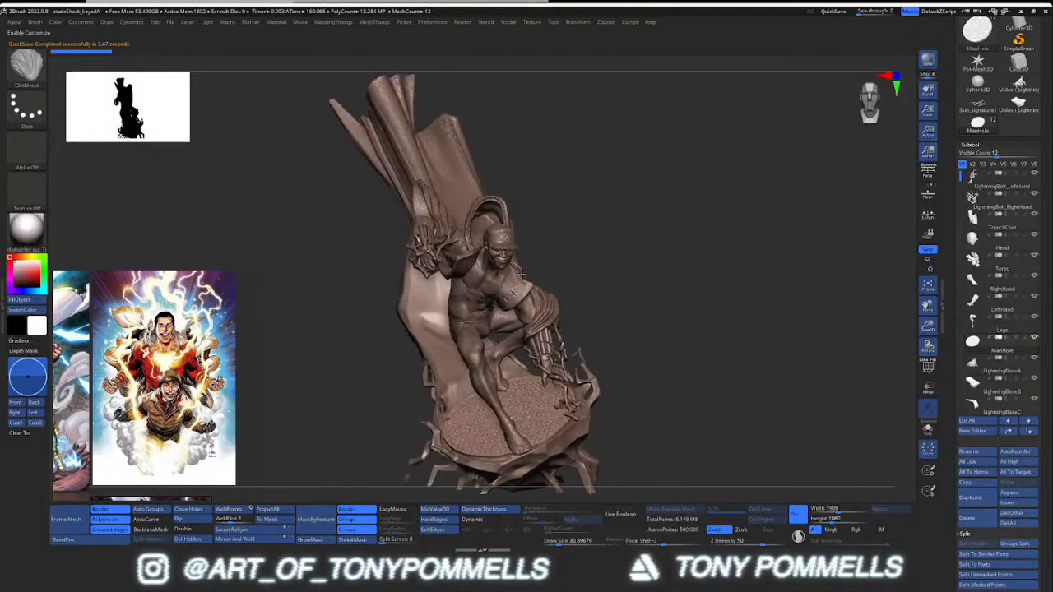
Step: Open the bolt_15 project from the Bolt folder
mouse_move(520, 274)
right_down()
mouse_move(499, 287)
mouse_move(494, 266)
right_up()
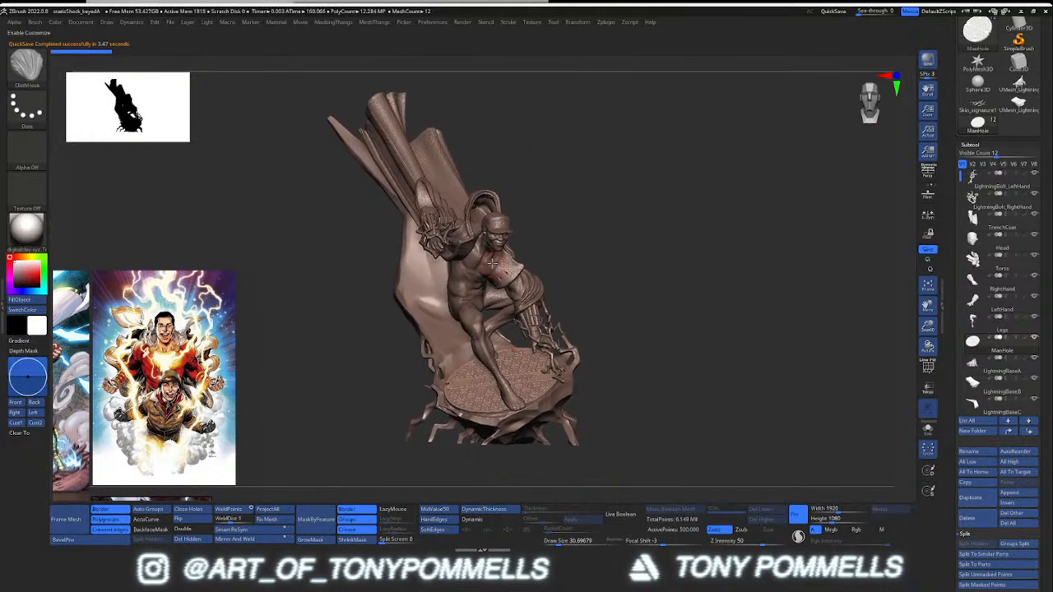
mouse_move(440, 277)
right_down()
mouse_move(452, 308)
mouse_move(501, 296)
mouse_move(516, 325)
mouse_move(490, 363)
mouse_move(564, 324)
mouse_move(514, 335)
mouse_move(557, 324)
right_up()
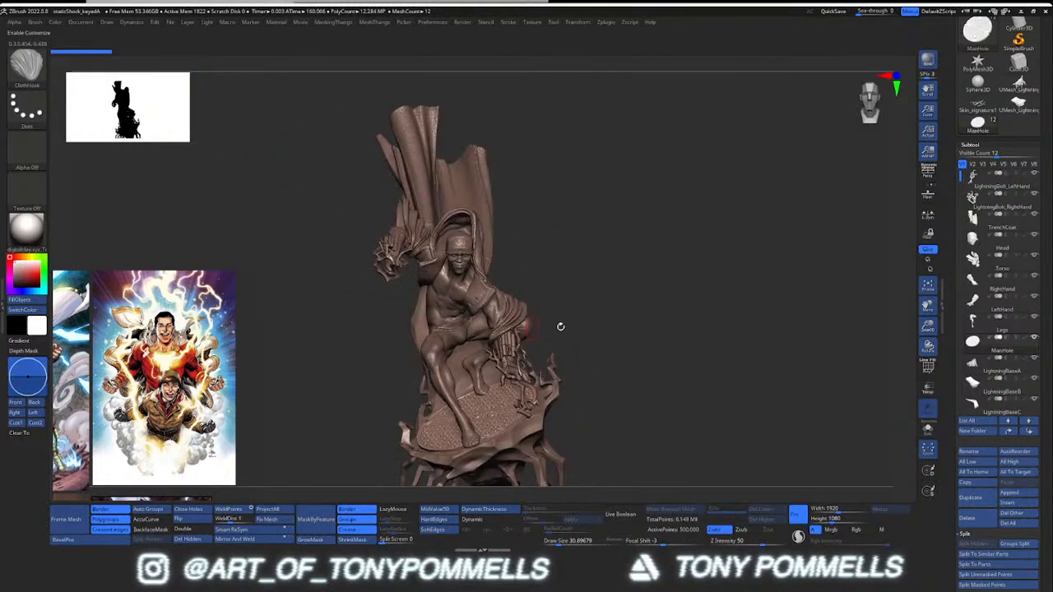
click(169, 22)
click(189, 39)
click(357, 331)
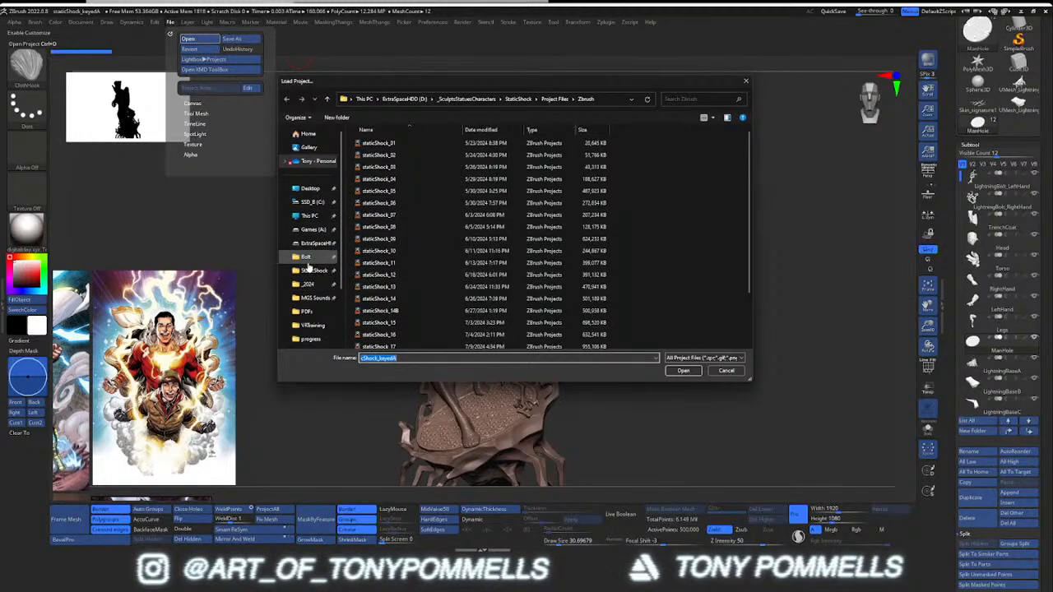
click(309, 267)
click(625, 251)
click(682, 370)
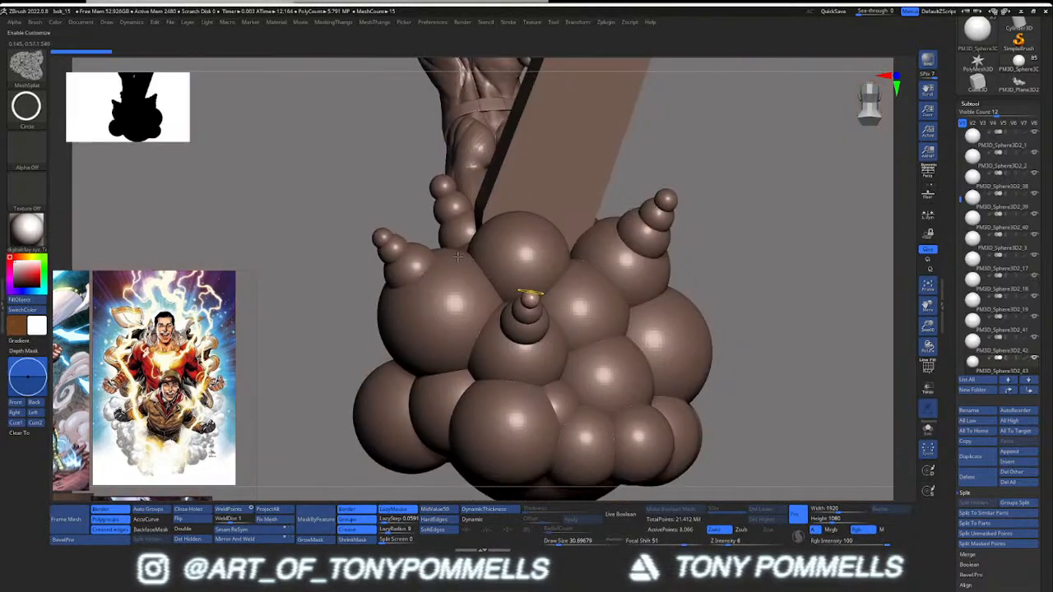
Step: Examine the flying figure and the sphere-built smoke base from several sides, selecting the body and several spheres
mouse_move(457, 257)
ctrl+right_down()
mouse_move(457, 181)
mouse_move(502, 238)
mouse_move(526, 321)
mouse_move(490, 330)
mouse_move(508, 324)
ctrl+right_up()
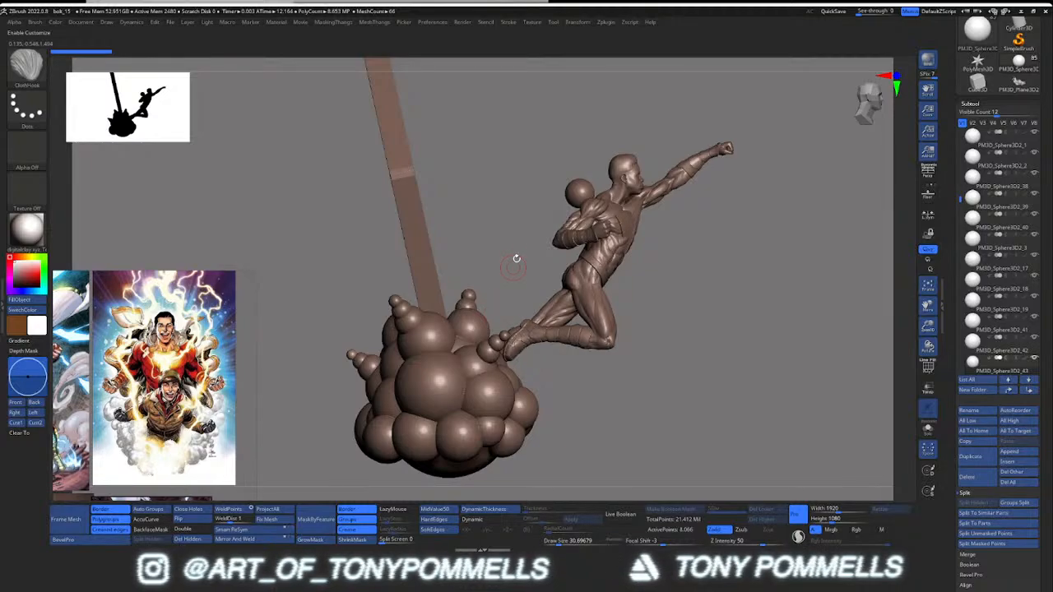
mouse_move(516, 259)
right_down()
mouse_move(543, 252)
mouse_move(532, 206)
mouse_move(536, 253)
mouse_move(546, 253)
mouse_move(552, 236)
mouse_move(498, 238)
mouse_move(576, 234)
mouse_move(558, 217)
mouse_move(550, 247)
mouse_move(517, 257)
mouse_move(556, 262)
mouse_move(611, 216)
mouse_move(540, 312)
mouse_move(538, 290)
mouse_move(516, 331)
mouse_move(514, 370)
mouse_move(506, 274)
right_up()
alt+click(539, 271)
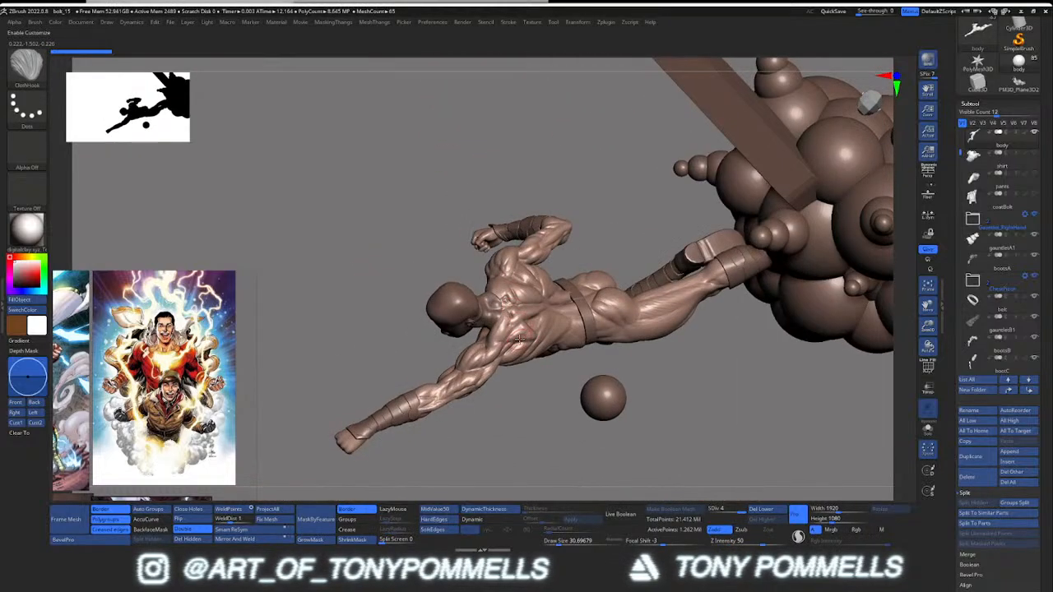
mouse_move(519, 339)
right_down()
mouse_move(554, 222)
mouse_move(510, 288)
mouse_move(519, 258)
mouse_move(520, 293)
mouse_move(513, 267)
mouse_move(431, 303)
mouse_move(485, 298)
mouse_move(482, 310)
mouse_move(365, 319)
mouse_move(428, 301)
mouse_move(473, 302)
mouse_move(466, 316)
mouse_move(617, 306)
mouse_move(600, 307)
right_up()
alt+click(432, 303)
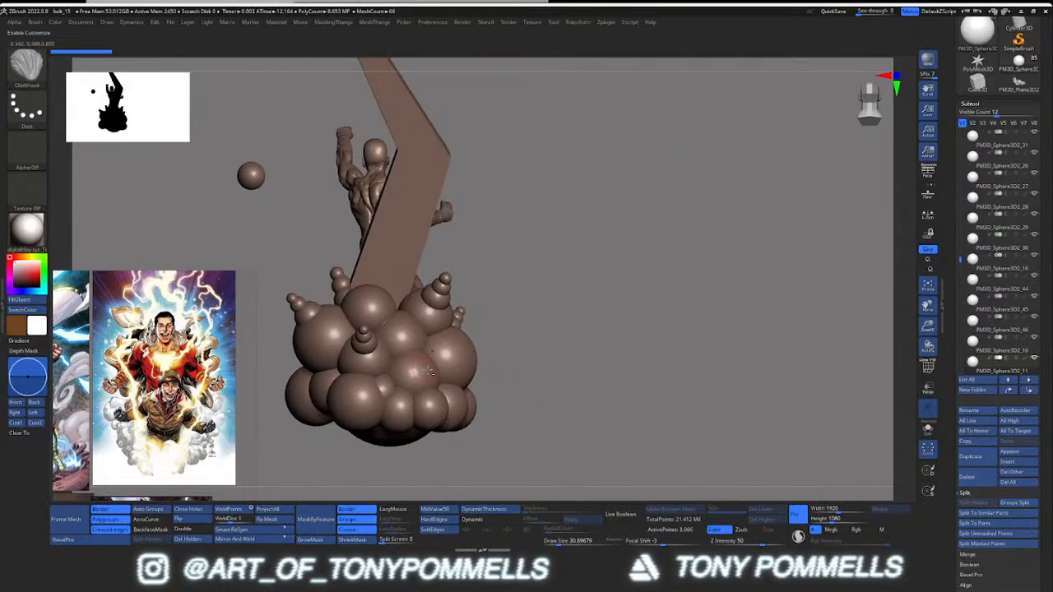
alt+click(438, 362)
right_drag(438, 361, 518, 354)
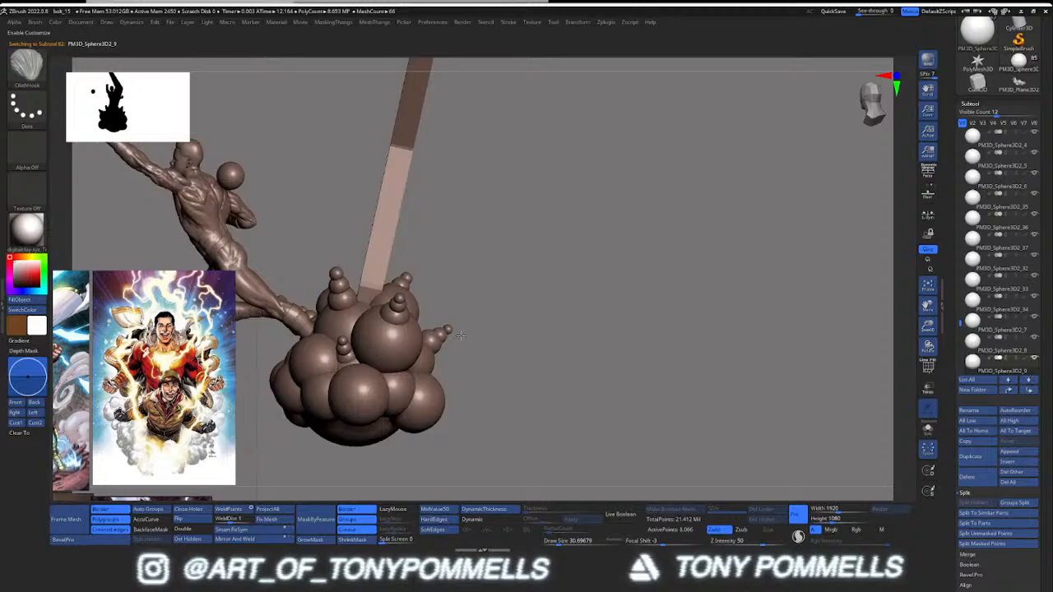
Step: Select the bent slab rising from the smoke base behind the figure and bring its full length into view
alt+click(382, 241)
key(w)
right_drag(382, 242, 442, 259)
mouse_move(418, 355)
mouse_down()
mouse_move(431, 353)
mouse_move(422, 371)
mouse_up()
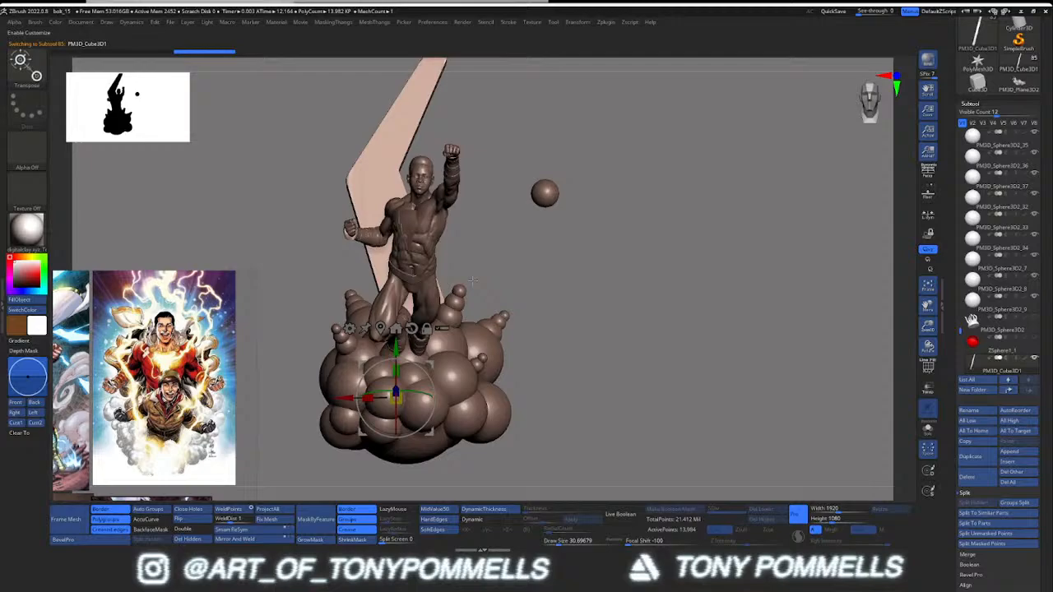
drag(373, 208, 369, 251)
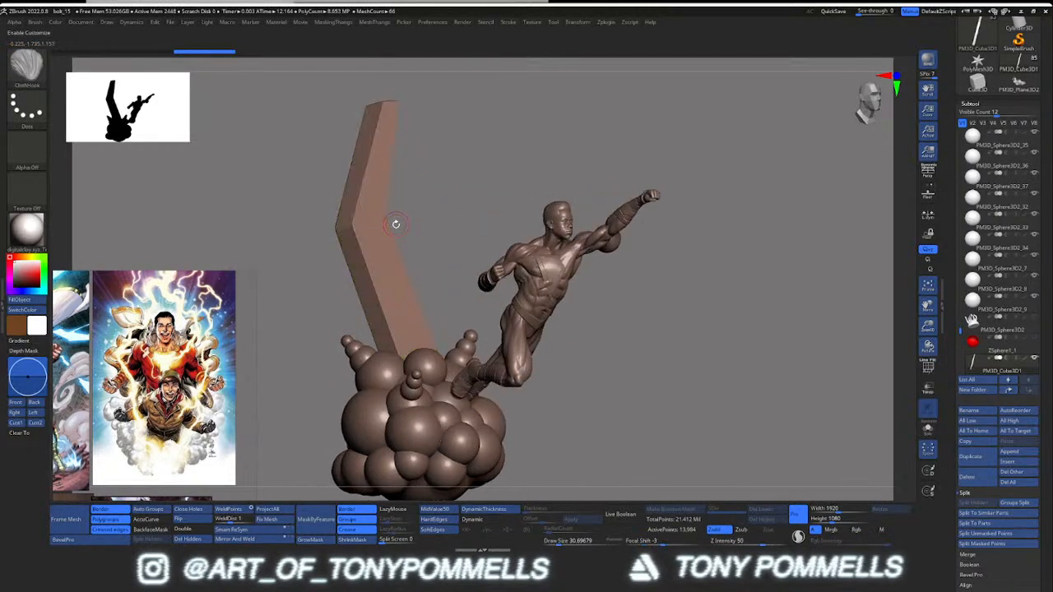
Step: Remesh the bent slab with DynaMesh at resolution 128 and Blur 0, testing the result with a smoothing stroke across its bend
key(2)
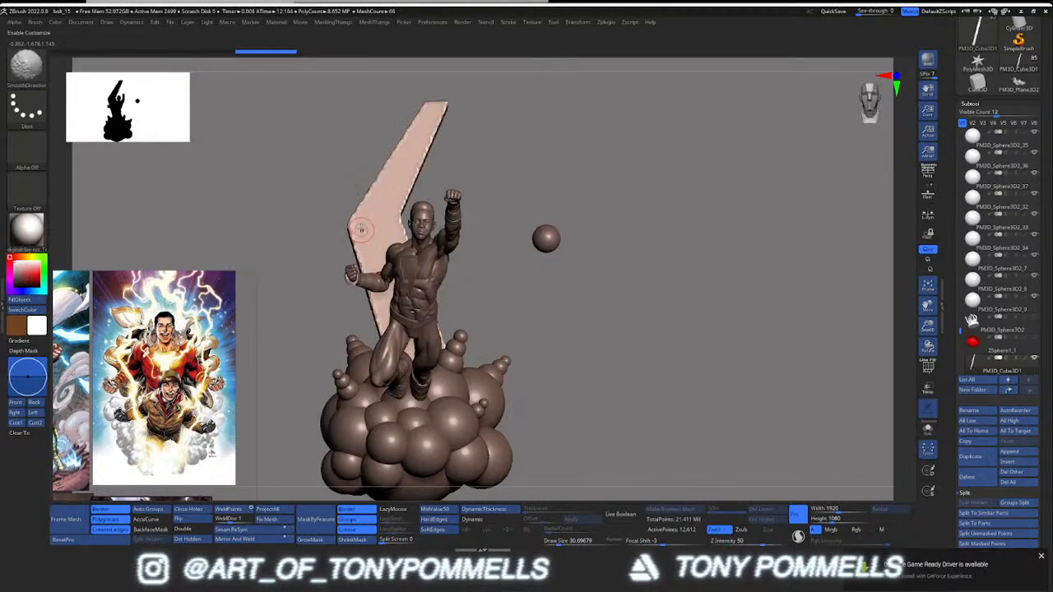
mouse_move(361, 230)
shift+mouse_down()
mouse_move(435, 87)
mouse_move(401, 232)
shift+mouse_up()
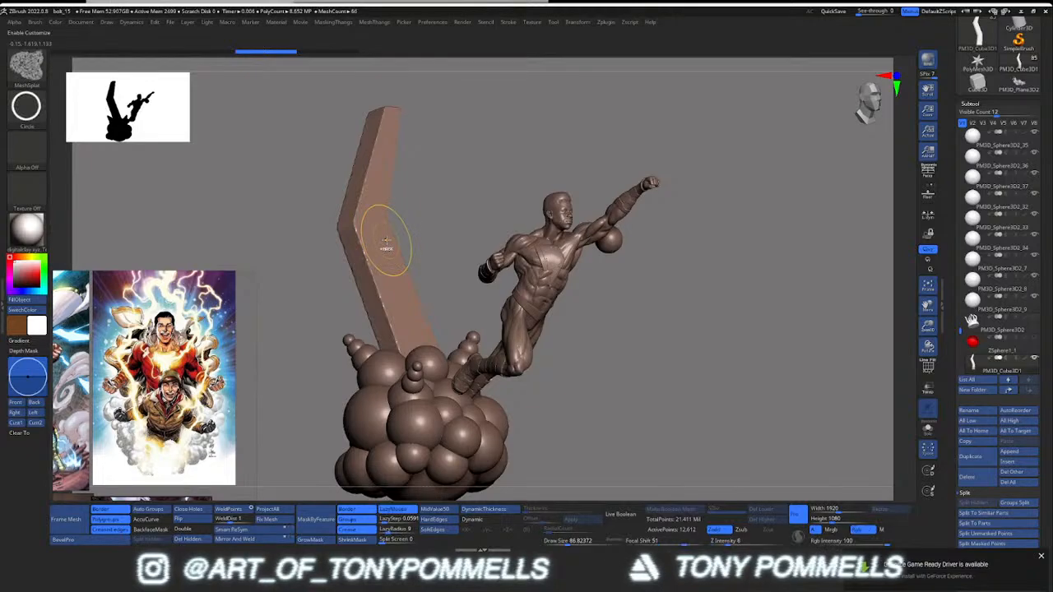
key(2)
click(380, 242)
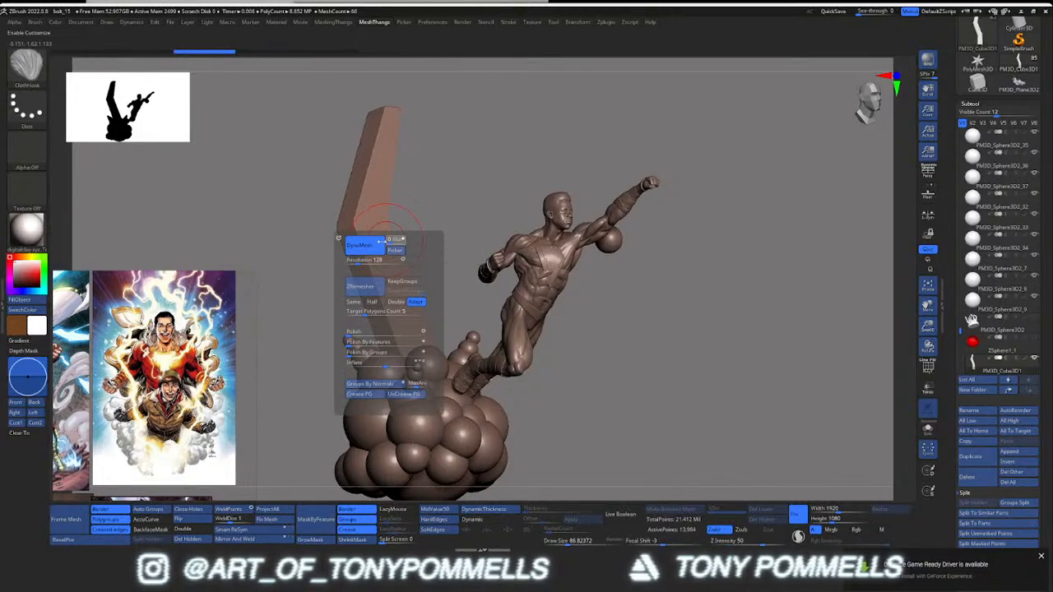
key(ctrl+z)
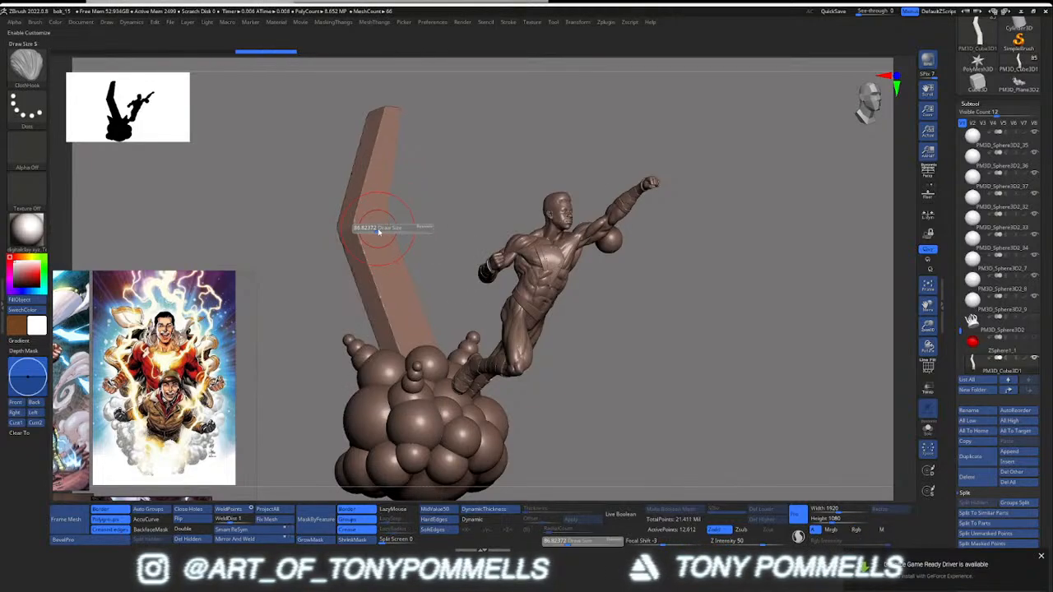
Step: Try smoothing the slab's lower front edge and set the smoothing brush's Z Intensity to 16
shift+drag(393, 324, 370, 235)
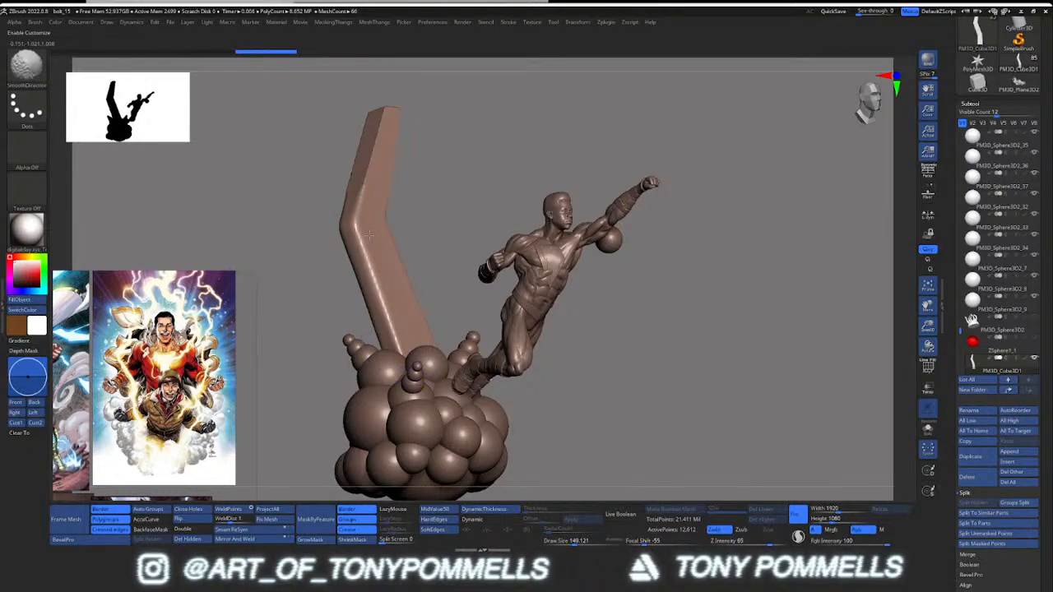
key(space)
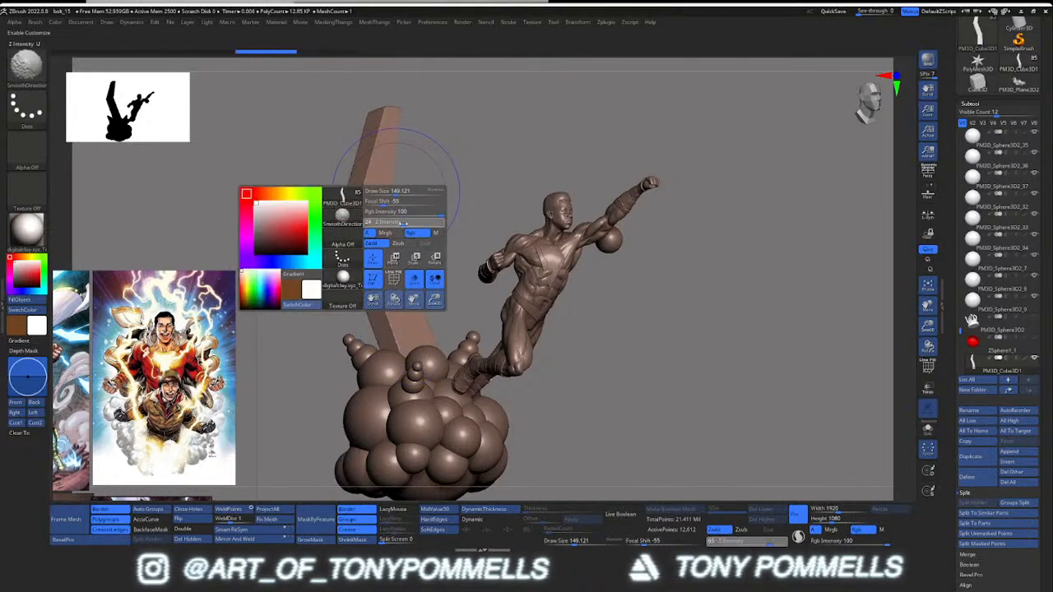
key(space)
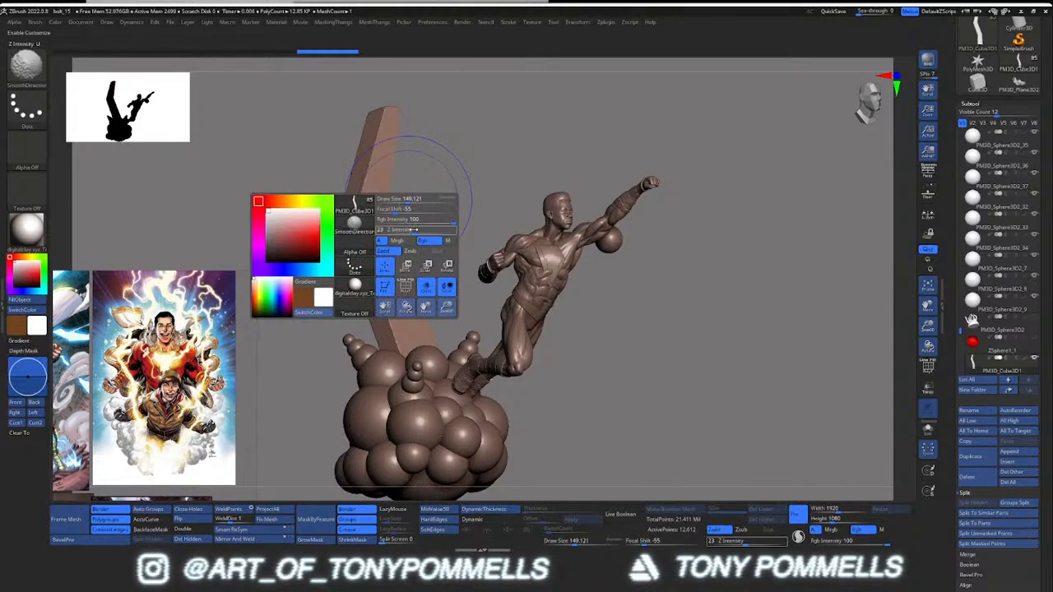
drag(413, 230, 408, 230)
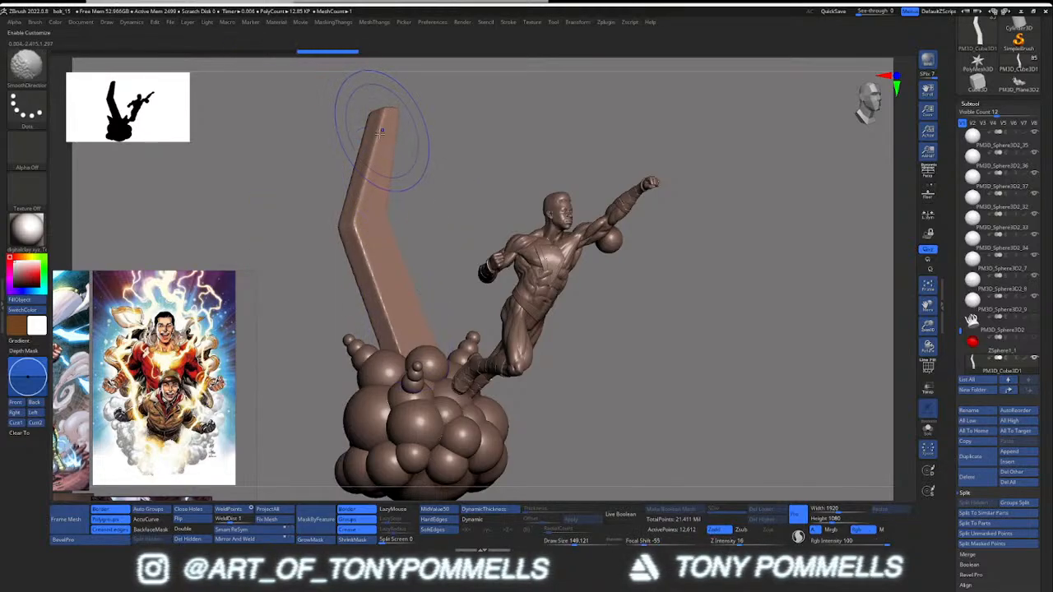
Step: Smooth the bent slab's tip, bend and long edges on the front and back
mouse_move(379, 132)
shift+mouse_down()
mouse_move(370, 247)
mouse_move(382, 221)
shift+mouse_up()
shift+drag(374, 151, 374, 156)
drag(477, 181, 616, 194)
shift+click(381, 184)
mouse_move(354, 195)
ctrl+right_down()
mouse_move(458, 282)
mouse_move(422, 244)
ctrl+right_up()
shift+drag(423, 244, 435, 263)
ctrl+right_drag(456, 287, 404, 261)
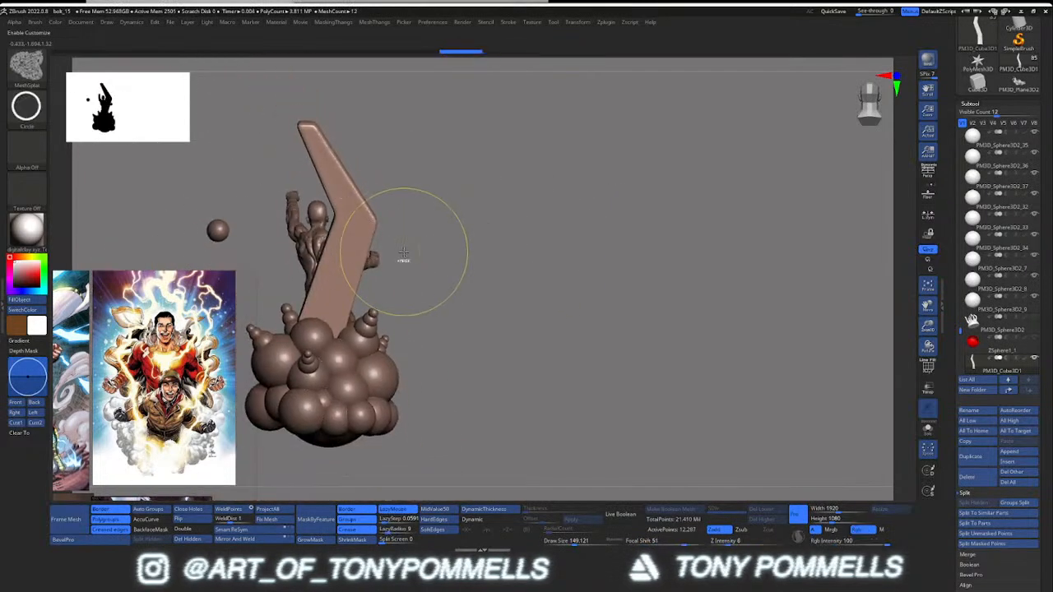
Step: Undo the last slab edit and remesh the bent slab with DynaMesh at resolution 208, checking its wireframe
key(ctrl+z)
mouse_move(387, 202)
right_down()
mouse_move(378, 192)
mouse_move(276, 183)
right_up()
ctrl+right_drag(400, 229, 370, 201)
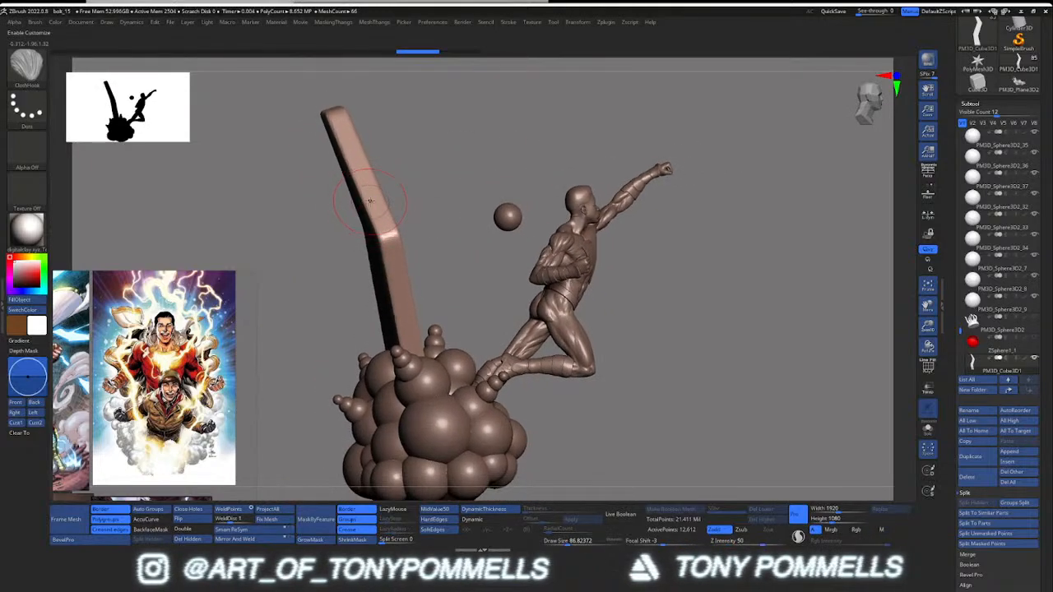
mouse_move(370, 200)
right_down()
mouse_move(387, 202)
mouse_move(374, 298)
mouse_move(407, 244)
mouse_move(387, 262)
mouse_move(388, 241)
right_up()
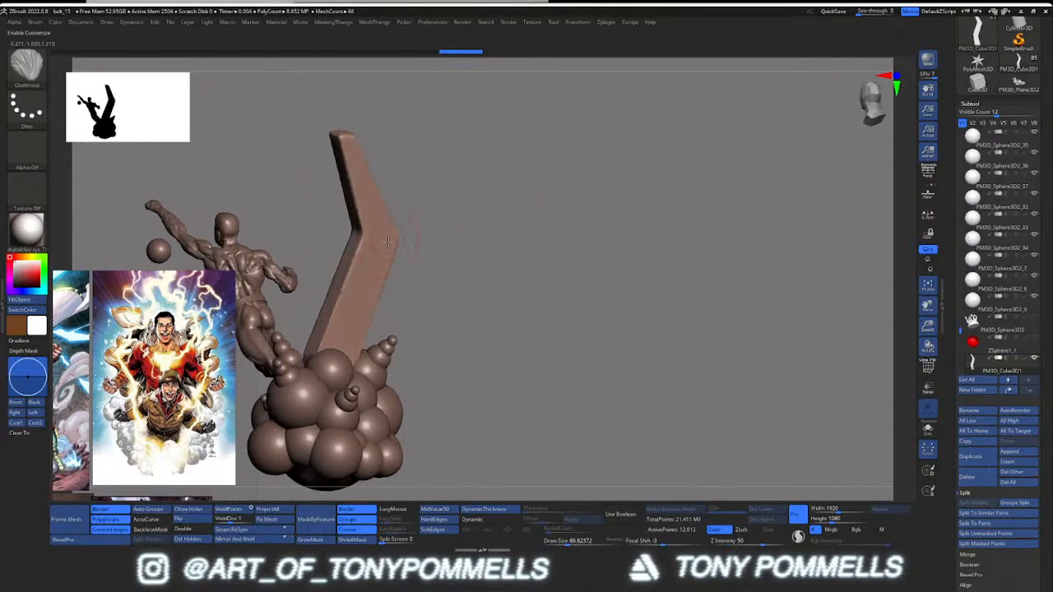
key(2)
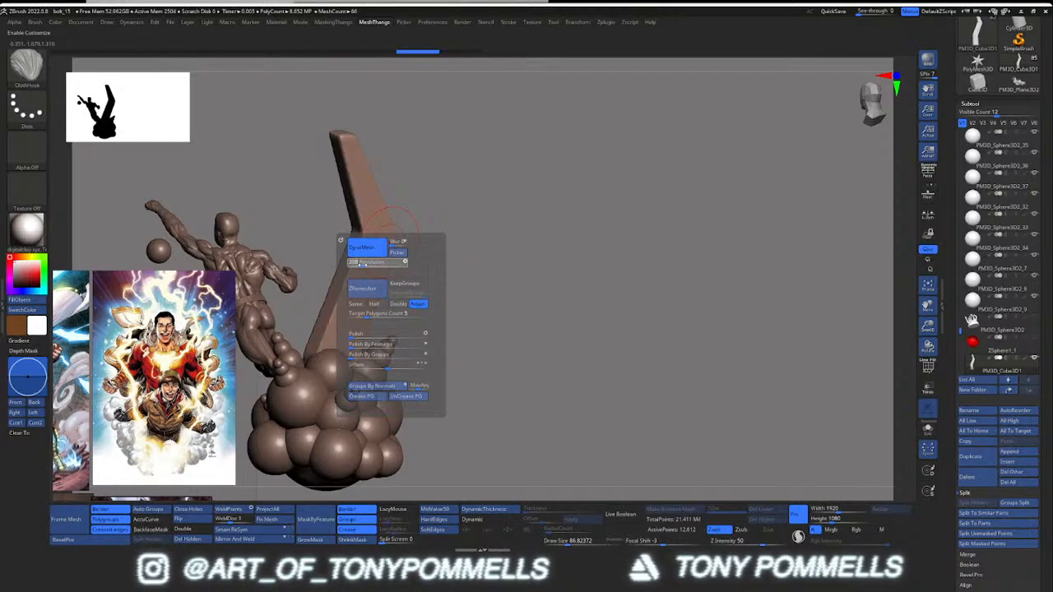
alt+drag(322, 217, 383, 253)
key(shift+f)
key(shift+f)
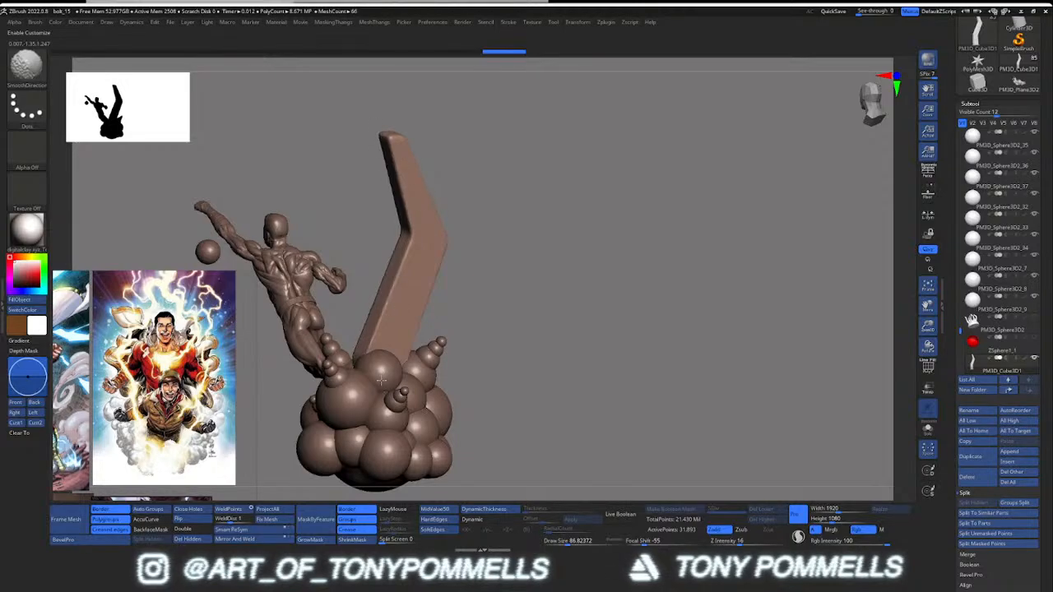
mouse_move(372, 317)
right_down()
mouse_move(400, 295)
mouse_move(387, 158)
mouse_move(396, 188)
right_up()
mouse_move(380, 259)
right_down()
mouse_move(320, 255)
mouse_move(421, 285)
mouse_move(432, 323)
mouse_move(387, 321)
mouse_move(454, 281)
mouse_move(446, 275)
right_up()
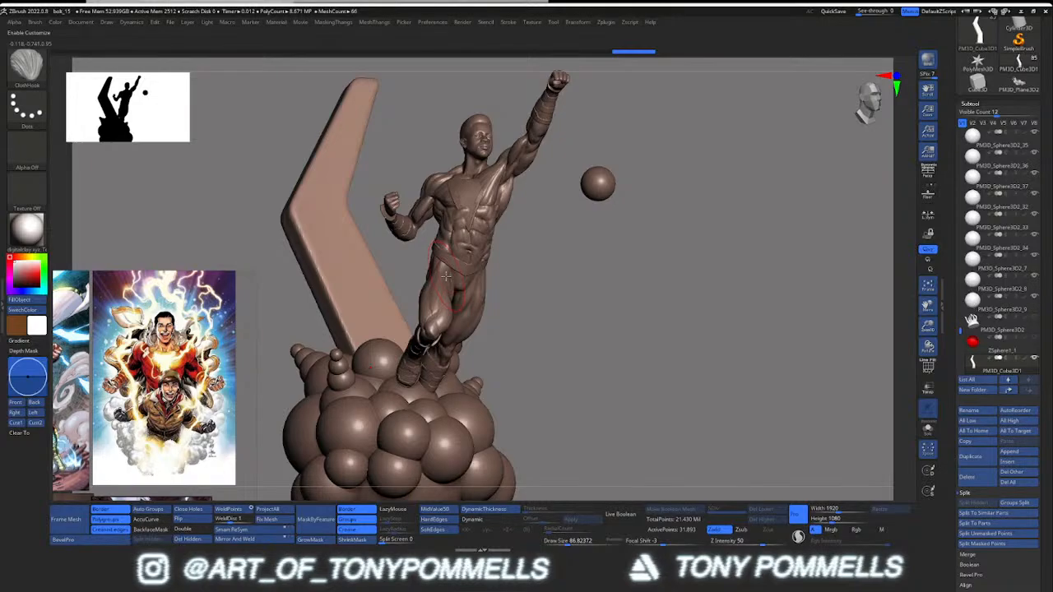
Step: Select the smoke sphere subtool PM3D_Sphere3D2_1 and frame the smoke base from the front
alt+click(444, 289)
mouse_move(445, 290)
right_down()
mouse_move(400, 300)
mouse_move(454, 303)
right_up()
alt+right_drag(448, 265, 494, 277)
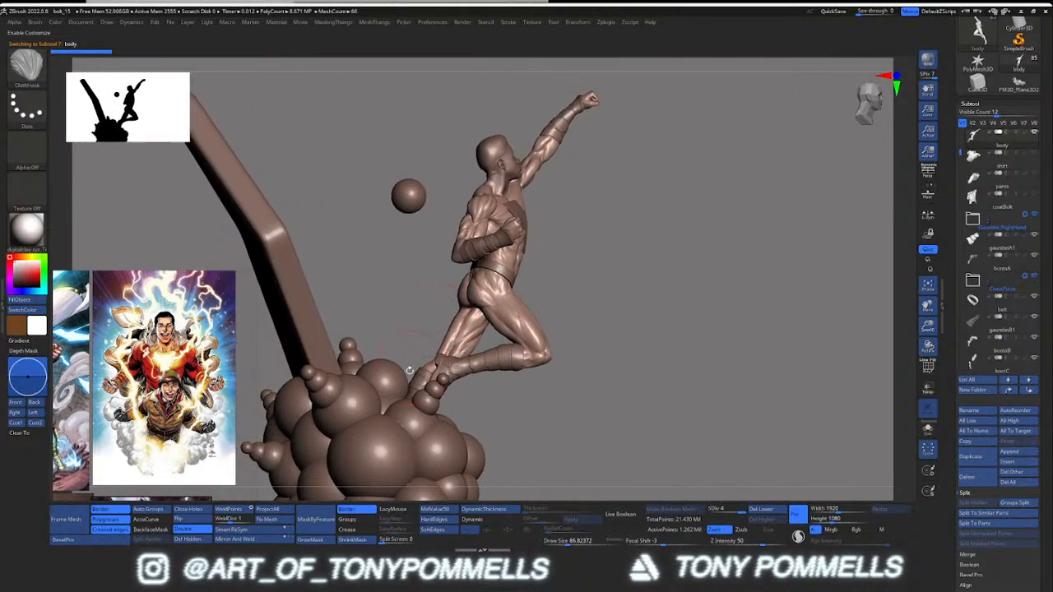
right_drag(392, 377, 434, 315)
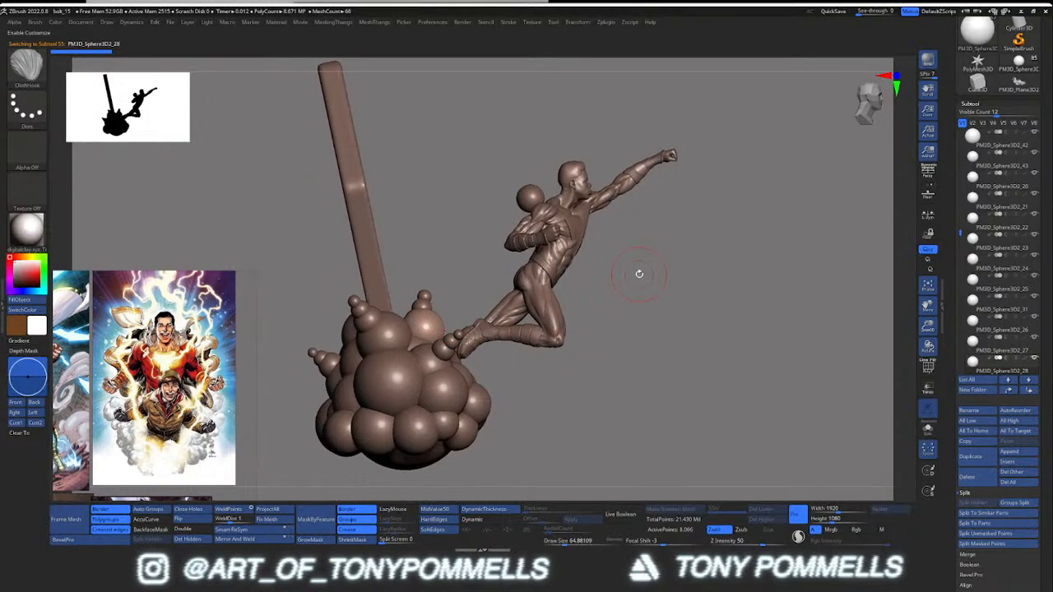
alt+right_drag(639, 274, 637, 313)
scroll(970, 236, up, 6)
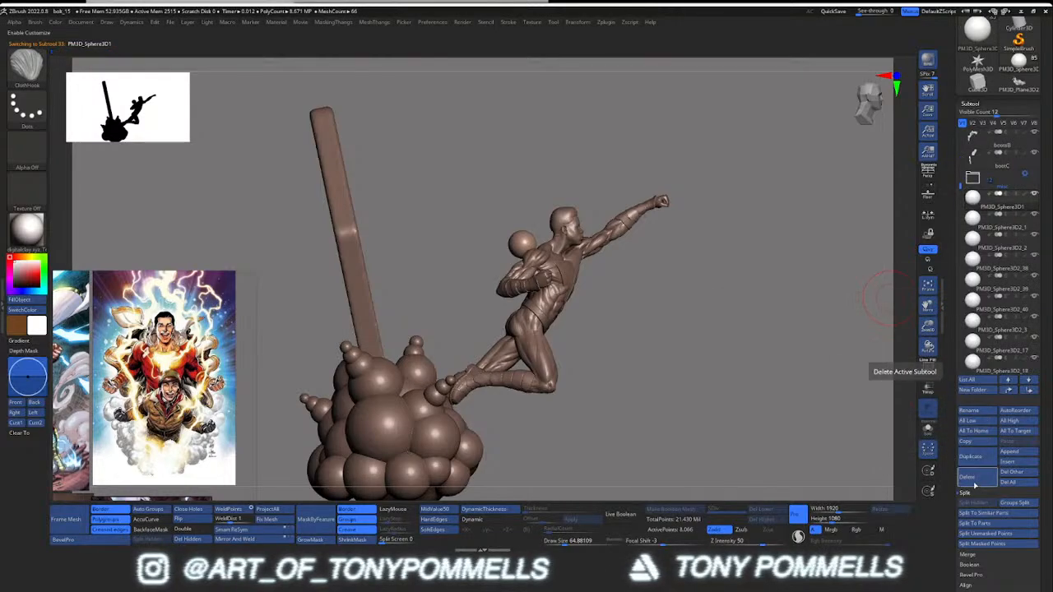
click(975, 225)
right_drag(666, 271, 599, 289)
mouse_move(679, 304)
right_down()
mouse_move(653, 342)
mouse_move(691, 352)
mouse_move(669, 319)
right_up()
Step: Merge the PM3D_Sphere3D2_1 subtool down through all the numbered smoke spheres below it, combining them into one subtool
click(978, 493)
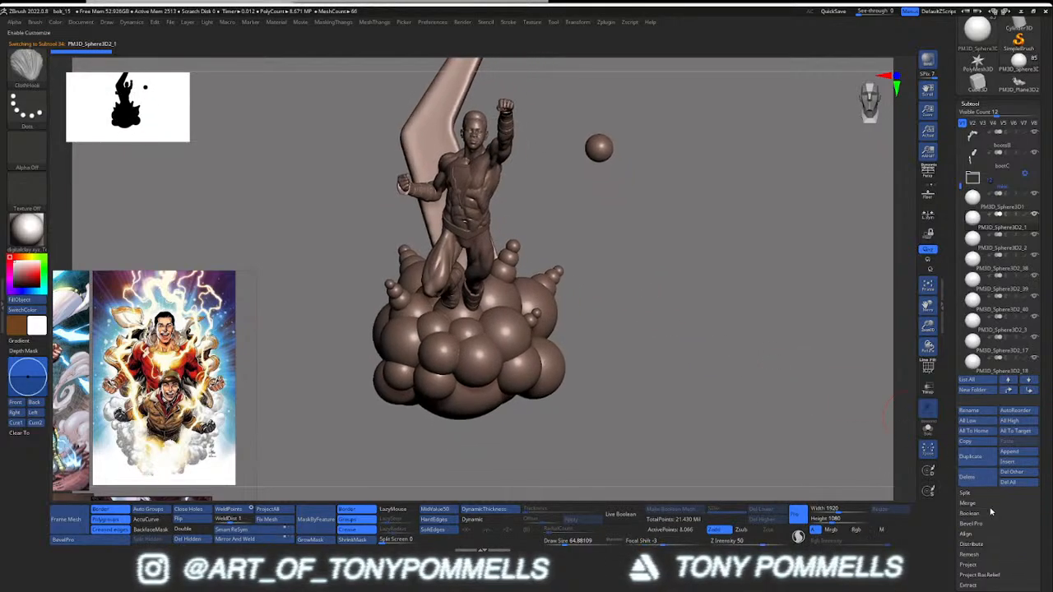
click(989, 504)
click(977, 513)
click(900, 534)
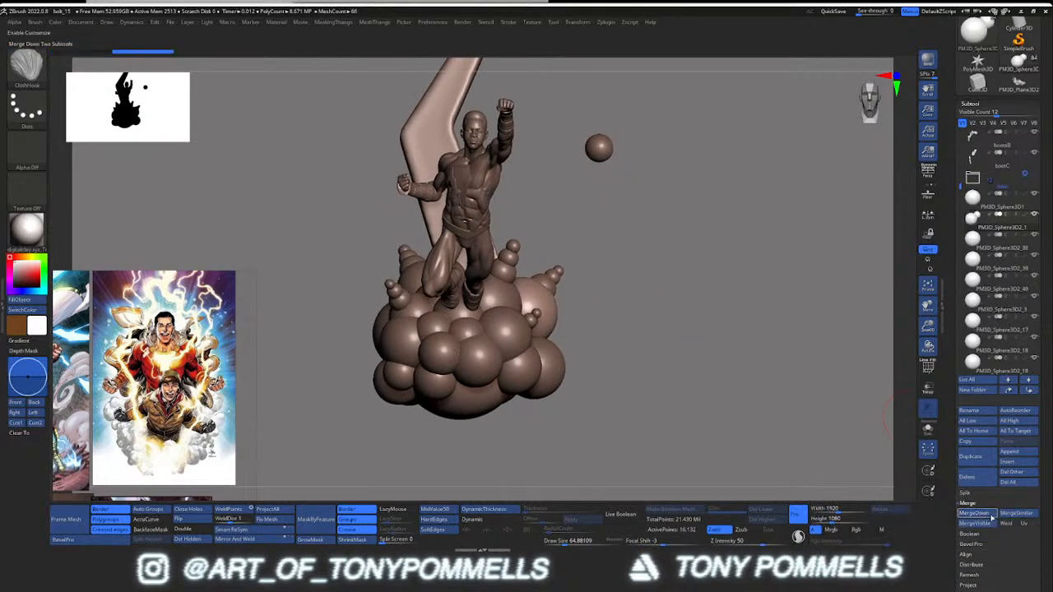
click(977, 513)
click(900, 534)
click(977, 513)
click(901, 533)
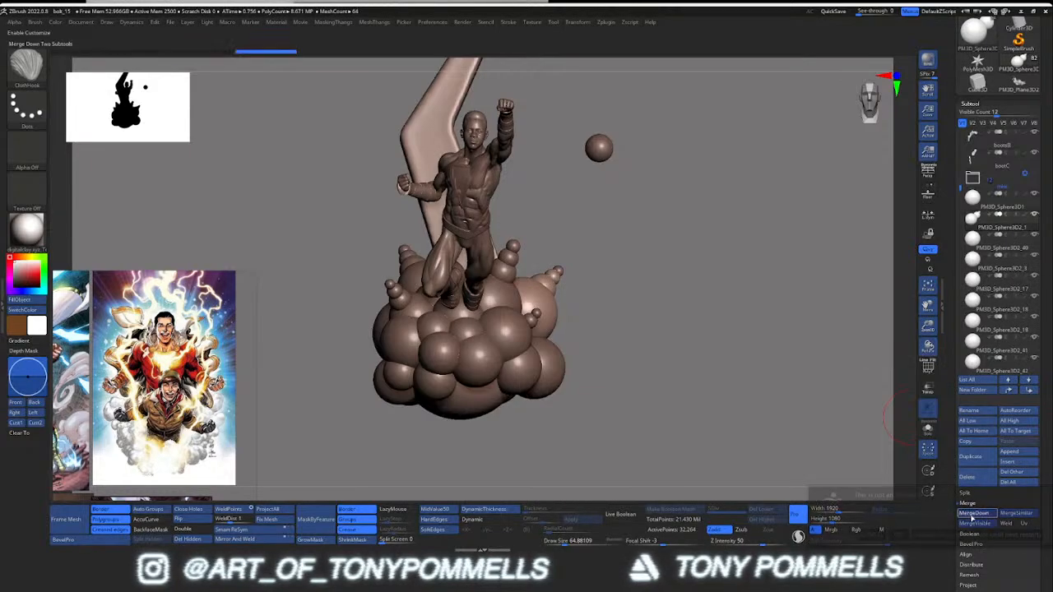
click(964, 517)
click(898, 534)
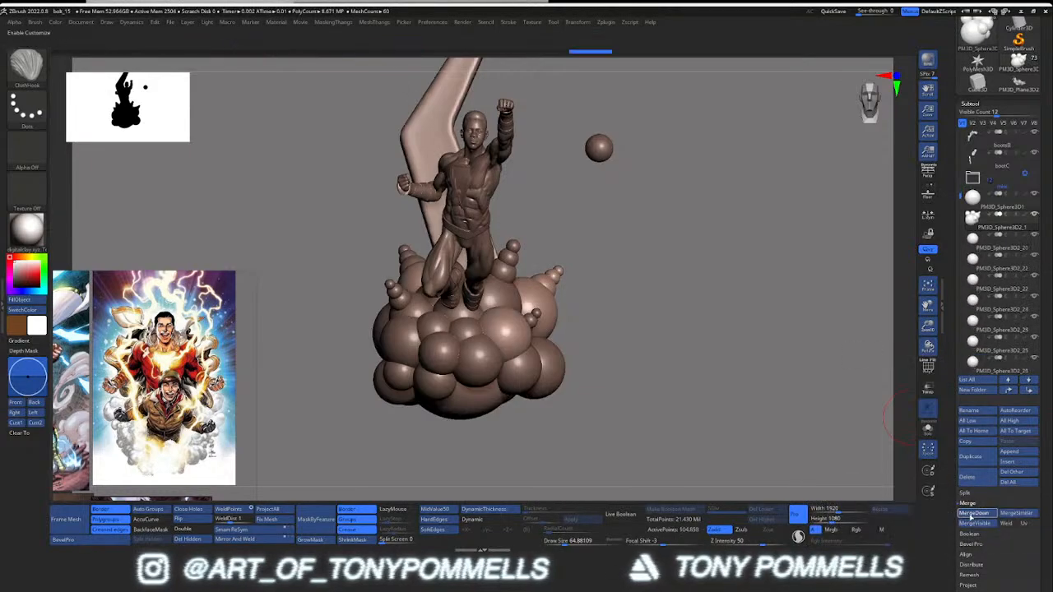
click(970, 516)
click(971, 516)
click(971, 516)
click(971, 515)
click(970, 514)
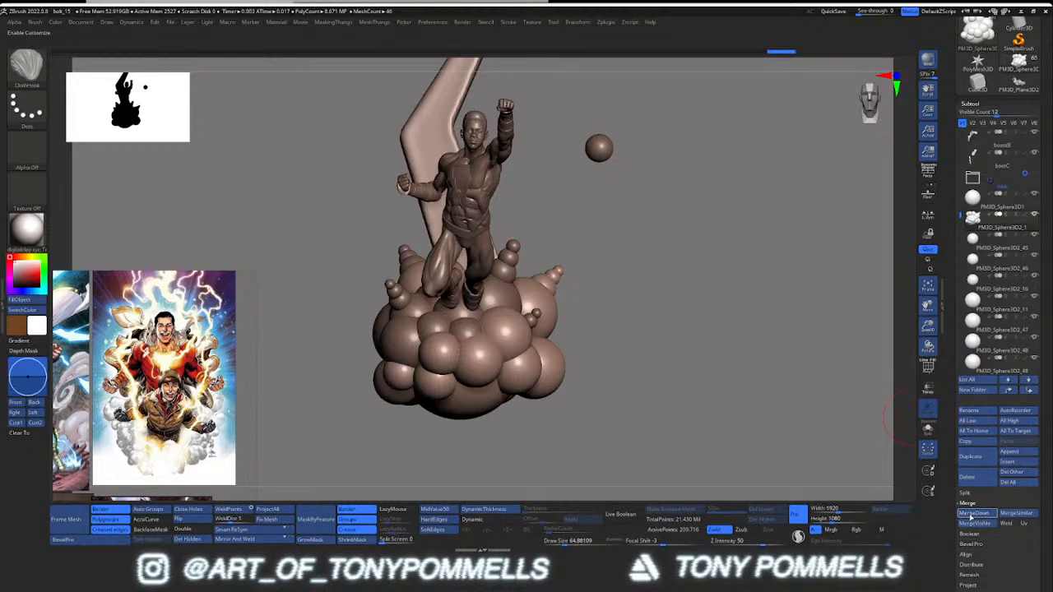
click(972, 514)
click(972, 514)
click(970, 514)
click(970, 514)
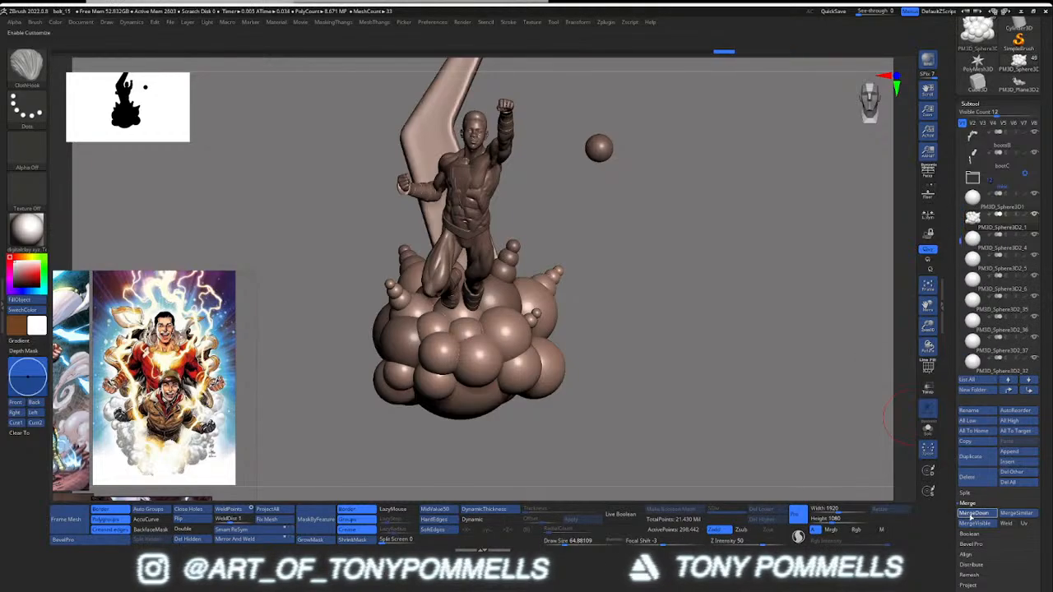
click(971, 515)
click(971, 516)
click(970, 513)
click(970, 514)
click(971, 514)
click(971, 515)
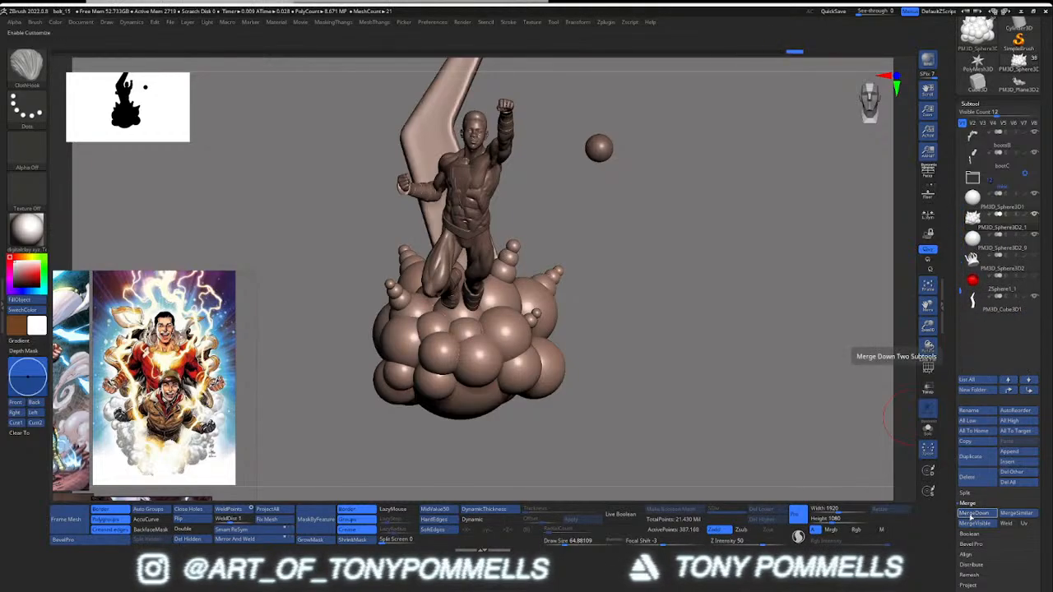
click(971, 515)
click(971, 515)
Step: Insert the PM3D_Plane3D2 splash mesh as a new subtool below the merged smoke spheres and check it in solo view
mouse_move(1024, 91)
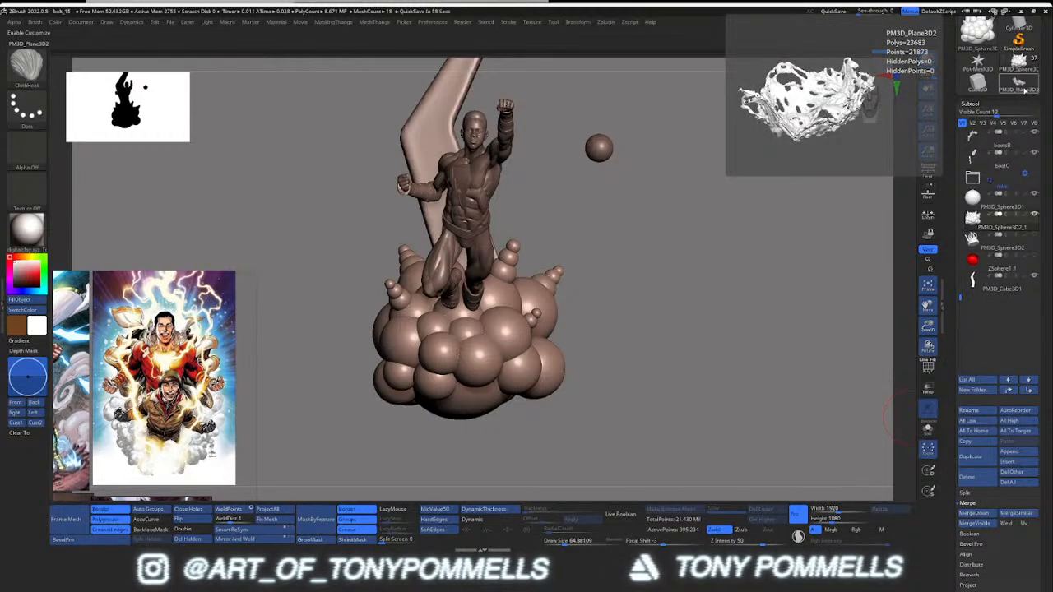
click(1016, 462)
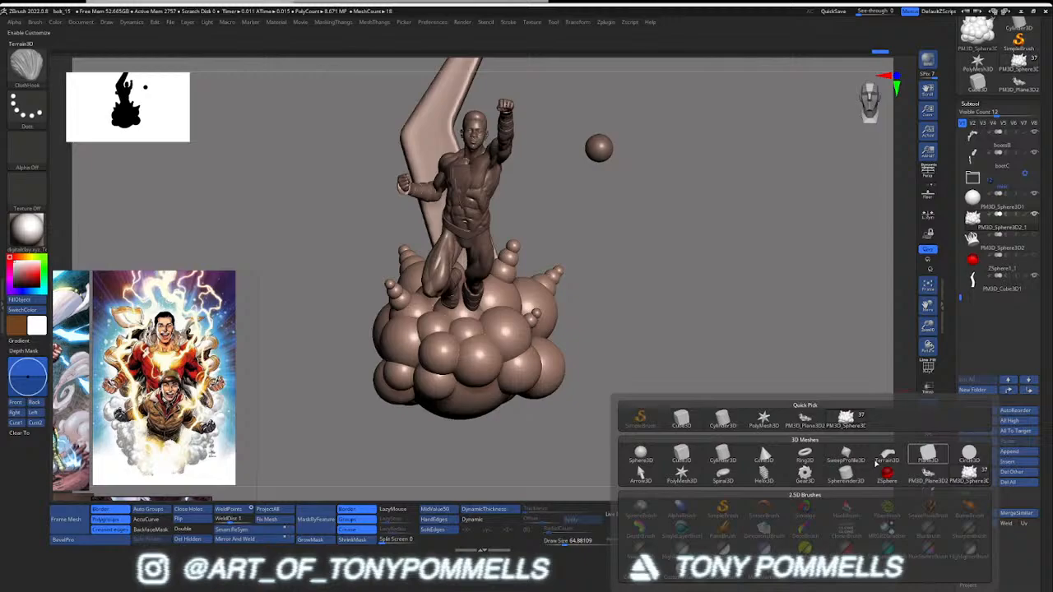
click(805, 421)
key(w)
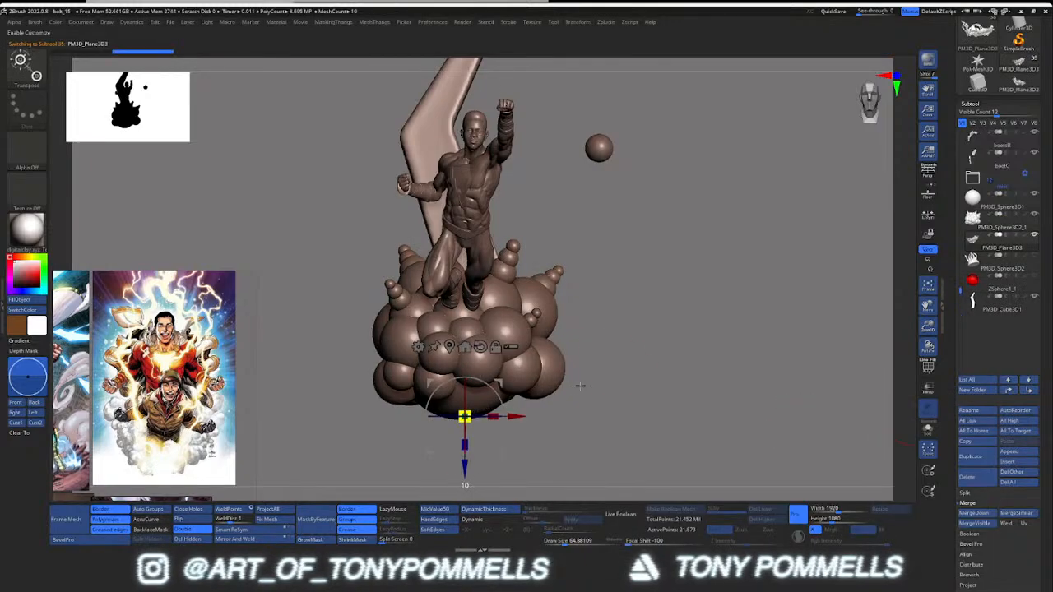
key(shift+s)
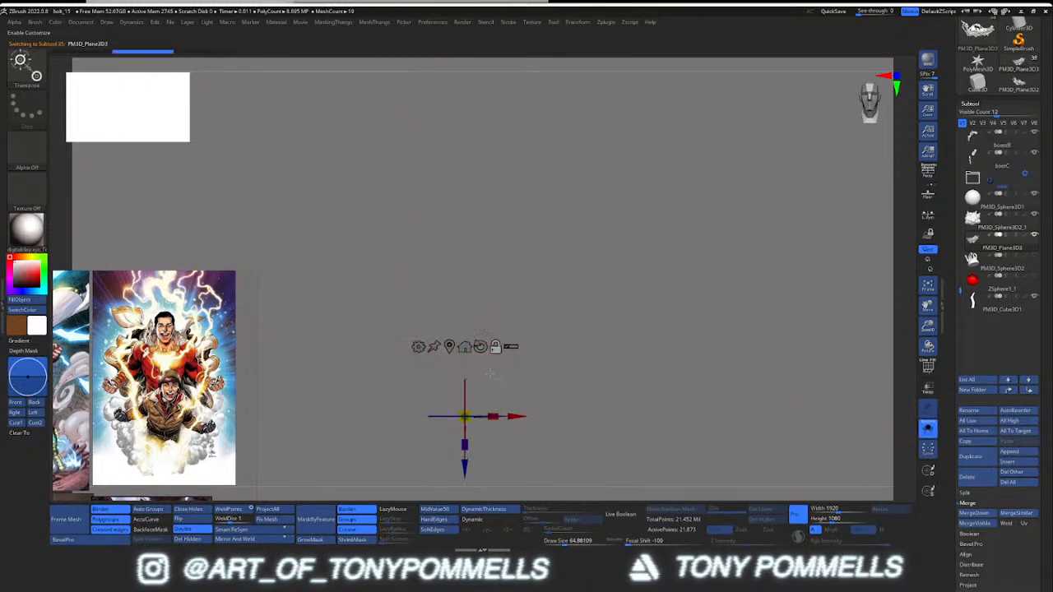
key(shift+s)
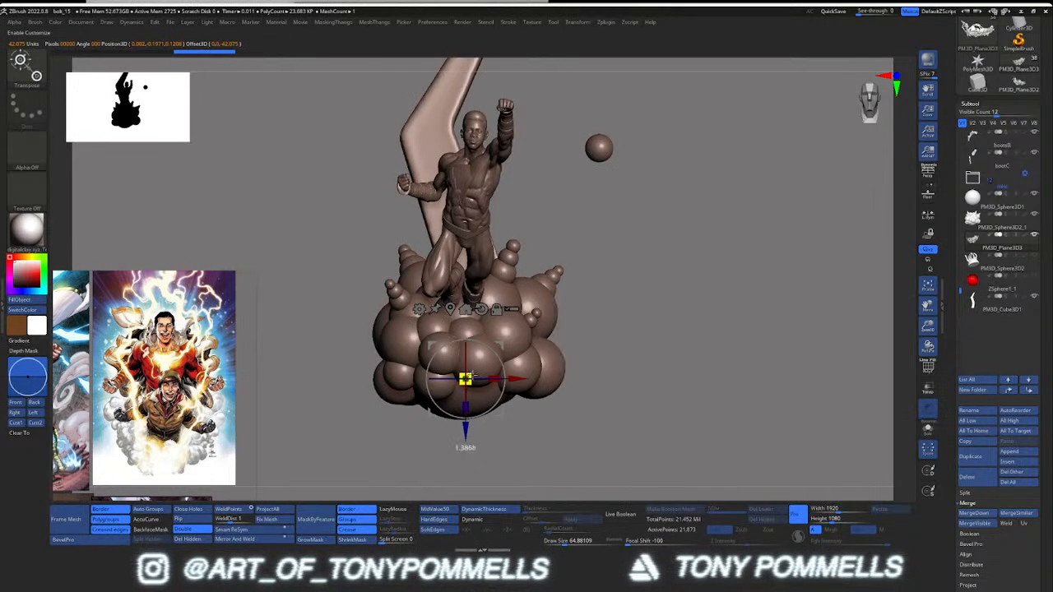
Step: Move the splash mesh until it rings the lower part of the smoke base, aligning it from the sides and above
drag(465, 379, 550, 339)
right_drag(533, 355, 673, 366)
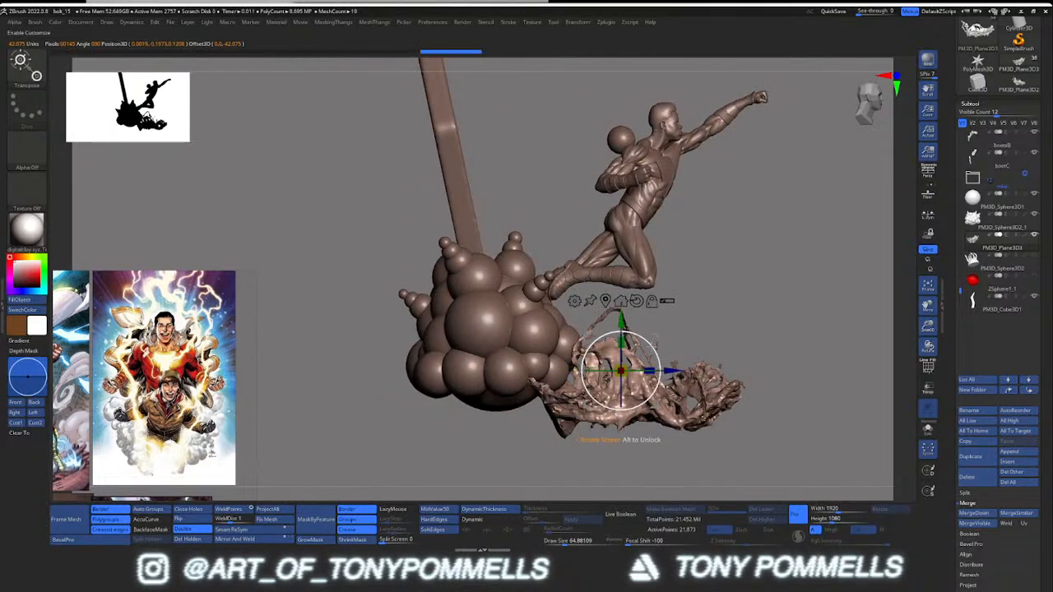
drag(680, 372, 534, 364)
drag(478, 311, 480, 276)
mouse_move(479, 277)
right_down()
mouse_move(496, 302)
mouse_move(562, 306)
right_up()
drag(557, 299, 557, 307)
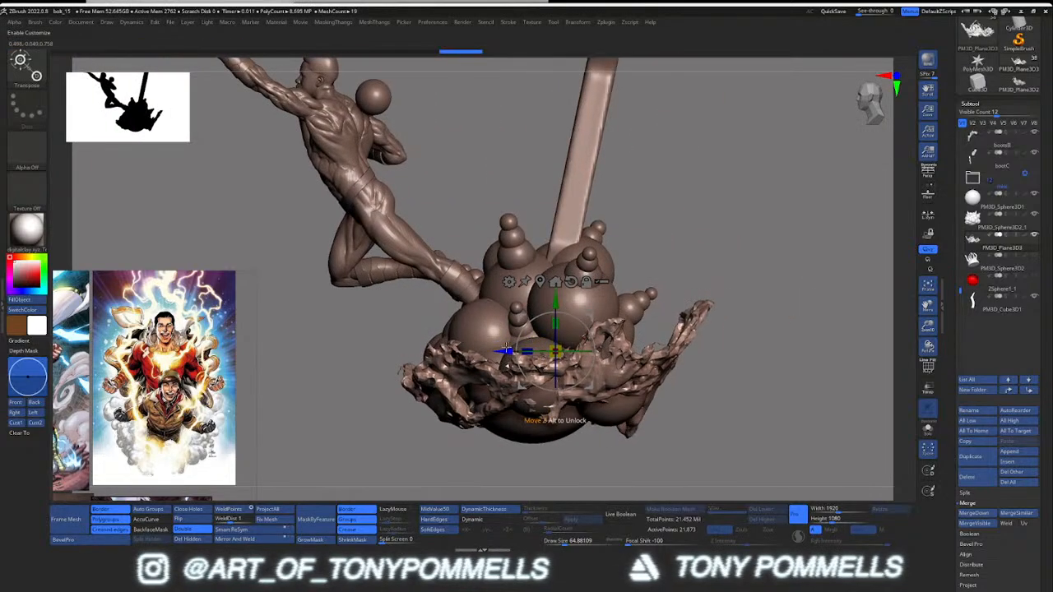
drag(505, 347, 499, 346)
right_drag(499, 346, 537, 396)
drag(548, 296, 550, 288)
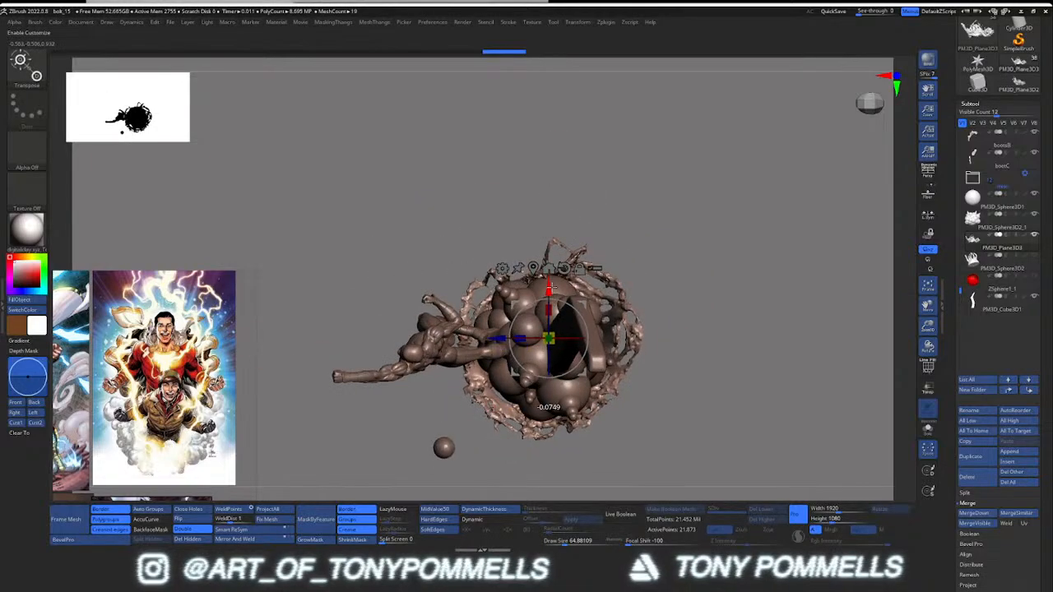
mouse_move(560, 351)
right_down()
mouse_move(543, 304)
mouse_move(493, 296)
right_up()
key(q)
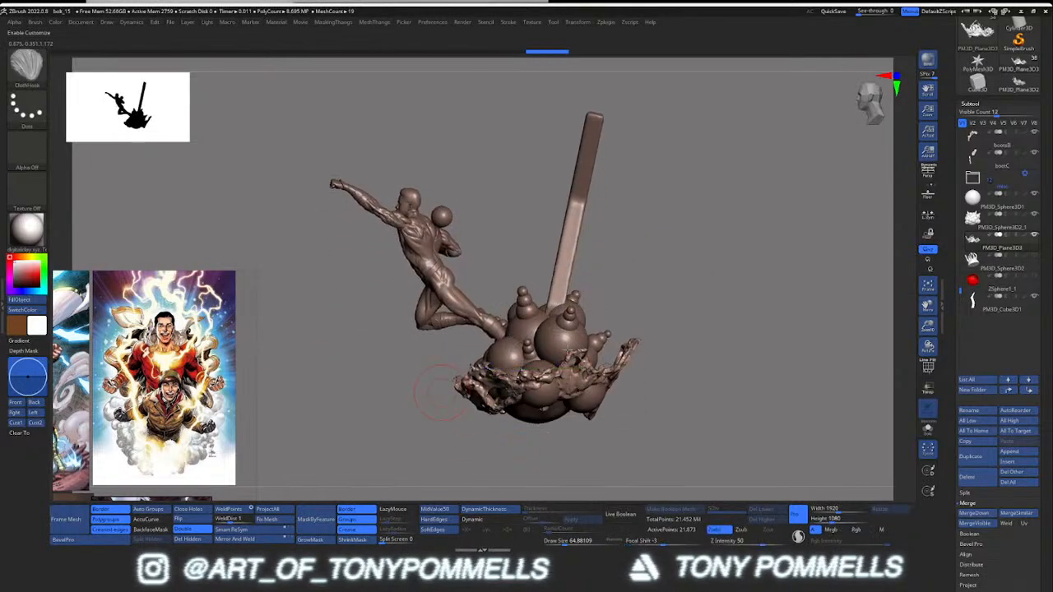
Step: Select the merged smoke base and hide the splash mesh subtool
mouse_move(465, 404)
right_down()
mouse_move(560, 353)
mouse_move(633, 357)
mouse_move(617, 357)
right_up()
alt+click(560, 353)
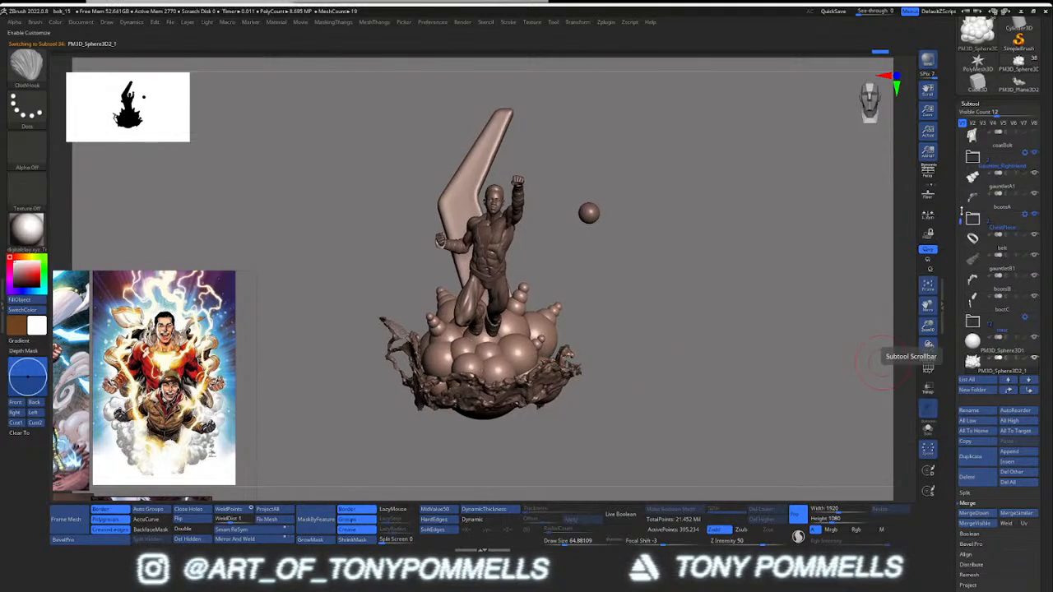
scroll(995, 312, down, 3)
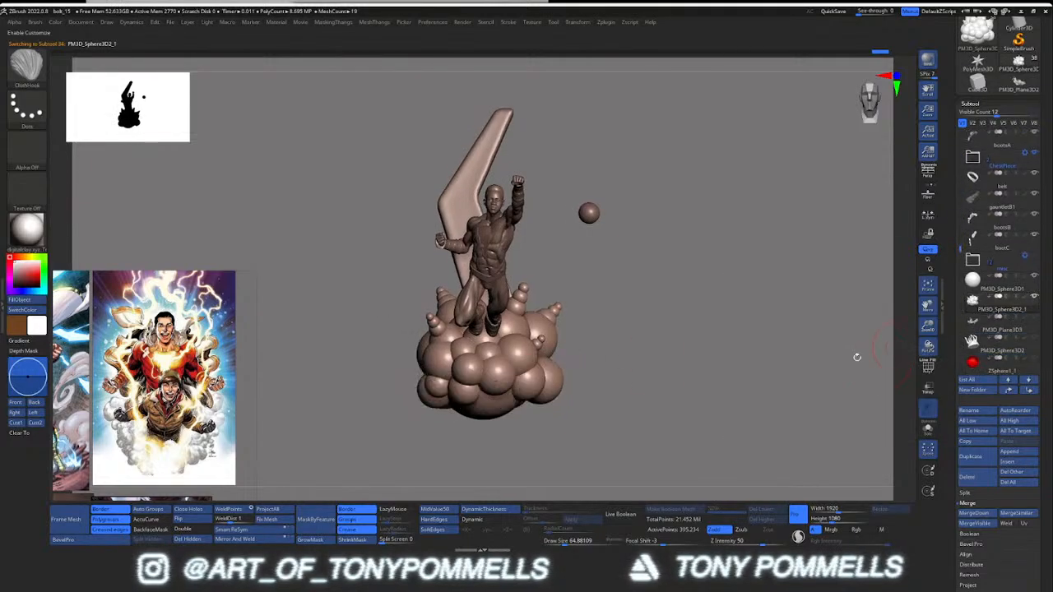
Step: Flatten the underside of the smoke base with a horizontal ClipCurve cut and clip the part still protruding beneath it
key(2)
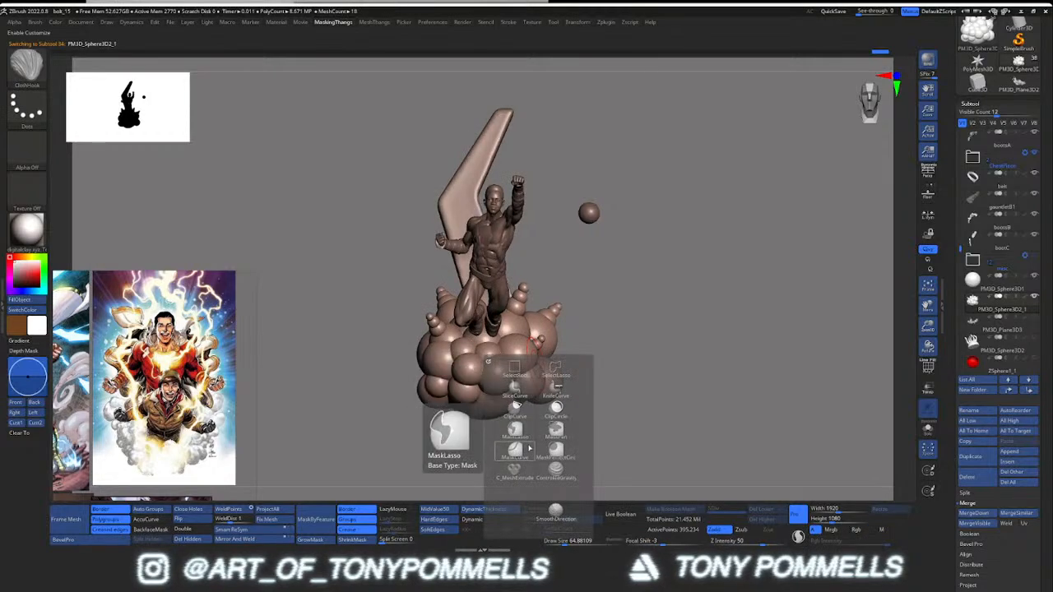
click(515, 409)
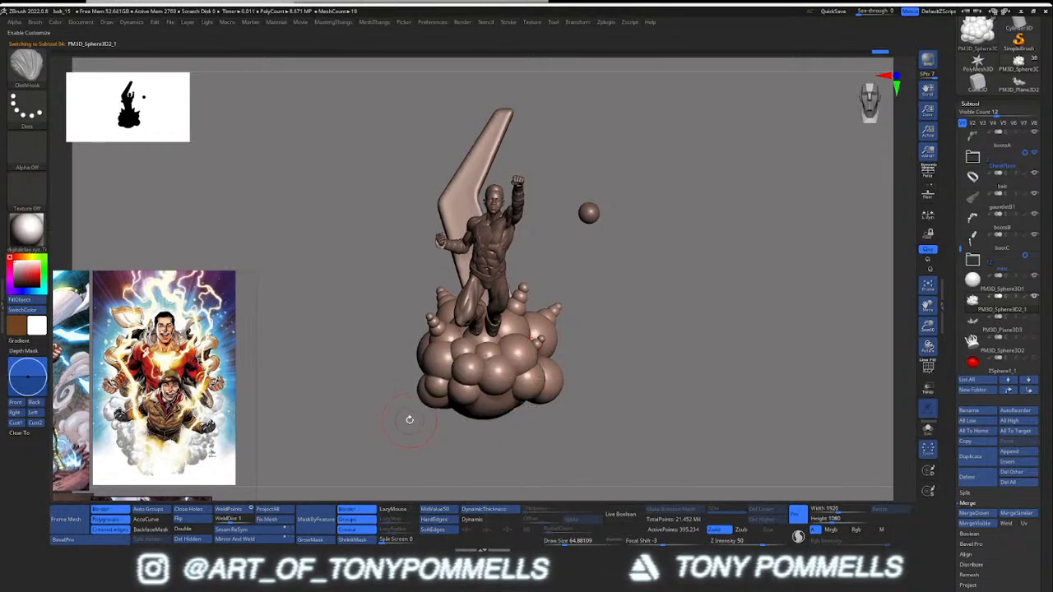
key(ctrl+shift)
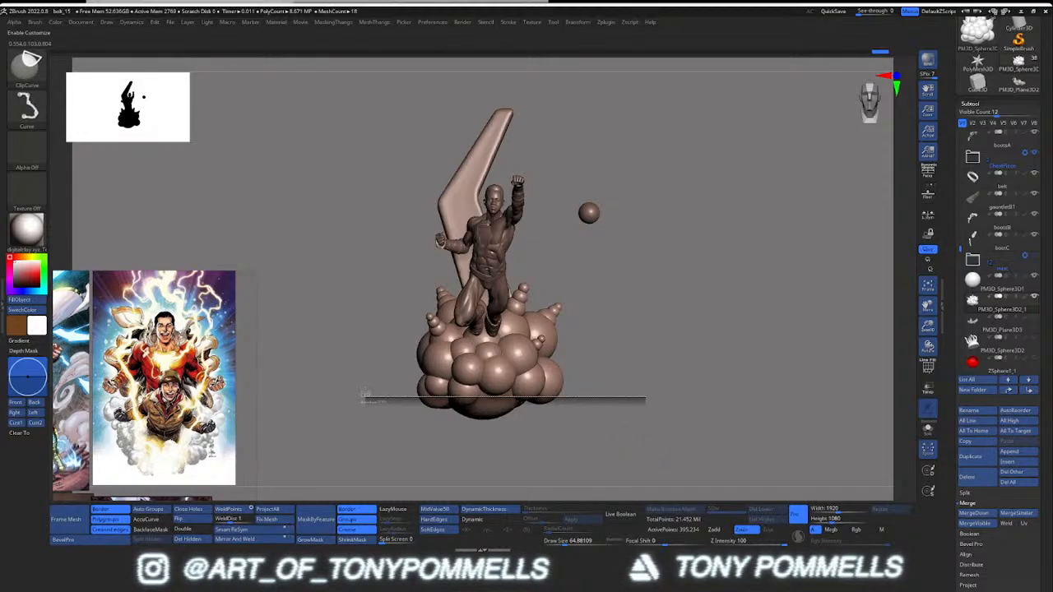
mouse_move(365, 393)
ctrl+shift+mouse_down()
mouse_move(362, 383)
mouse_move(386, 389)
ctrl+shift+mouse_up()
drag(386, 389, 491, 388)
ctrl+right_drag(491, 389, 490, 403)
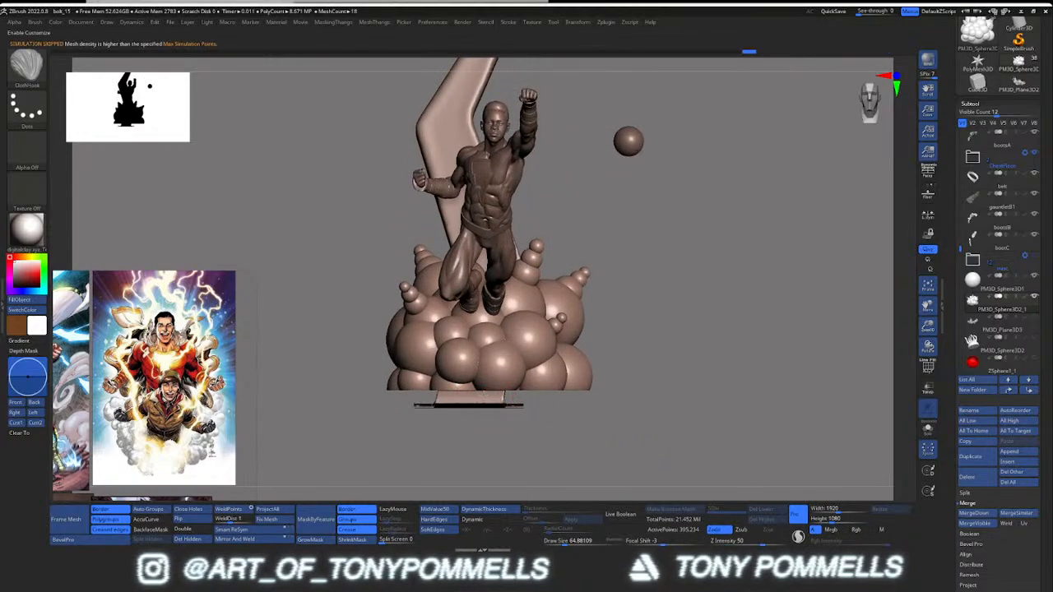
alt+click(491, 398)
ctrl+shift+drag(682, 385, 280, 395)
Step: Fuse the flattened smoke base's spheres into one mesh with DynaMesh and check the seams from the back and front
right_drag(329, 394, 485, 383)
alt+click(444, 353)
alt+right_drag(444, 345, 458, 384)
key(2)
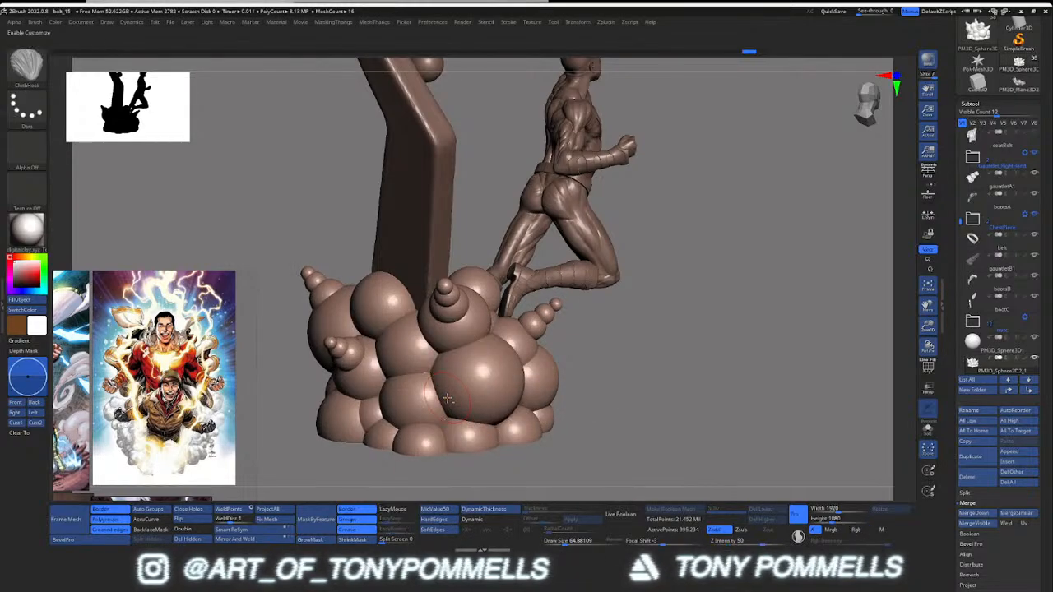
key(2)
key(Return)
click(421, 402)
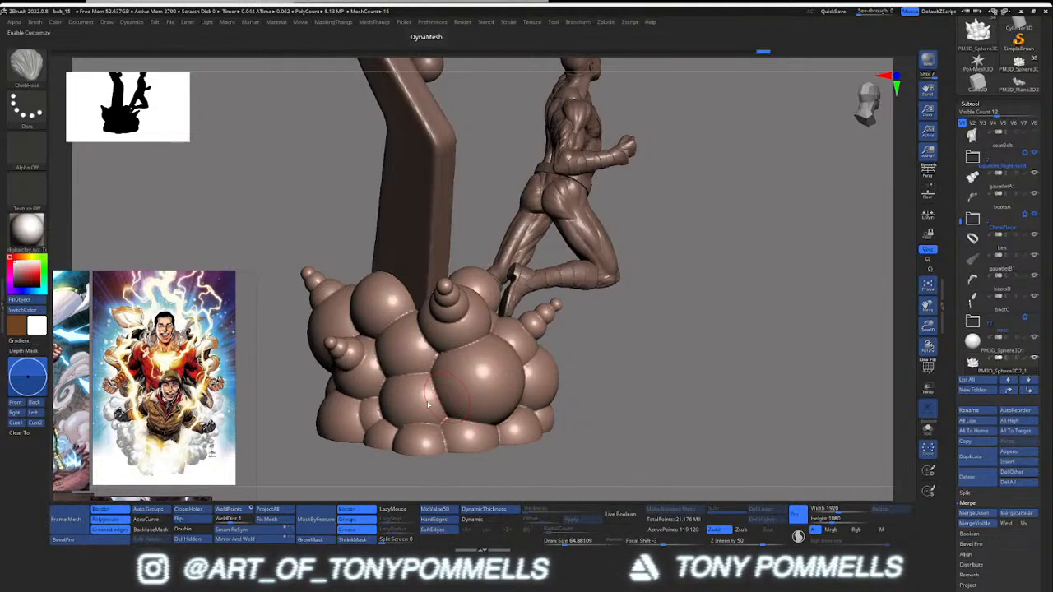
key(shift+f)
key(shift+f)
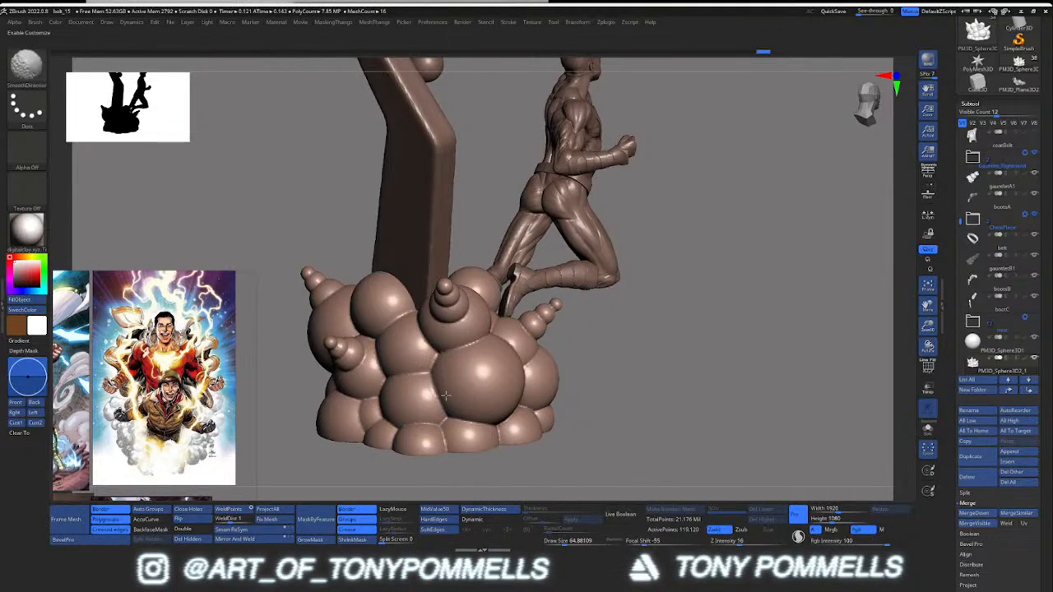
drag(632, 378, 640, 290)
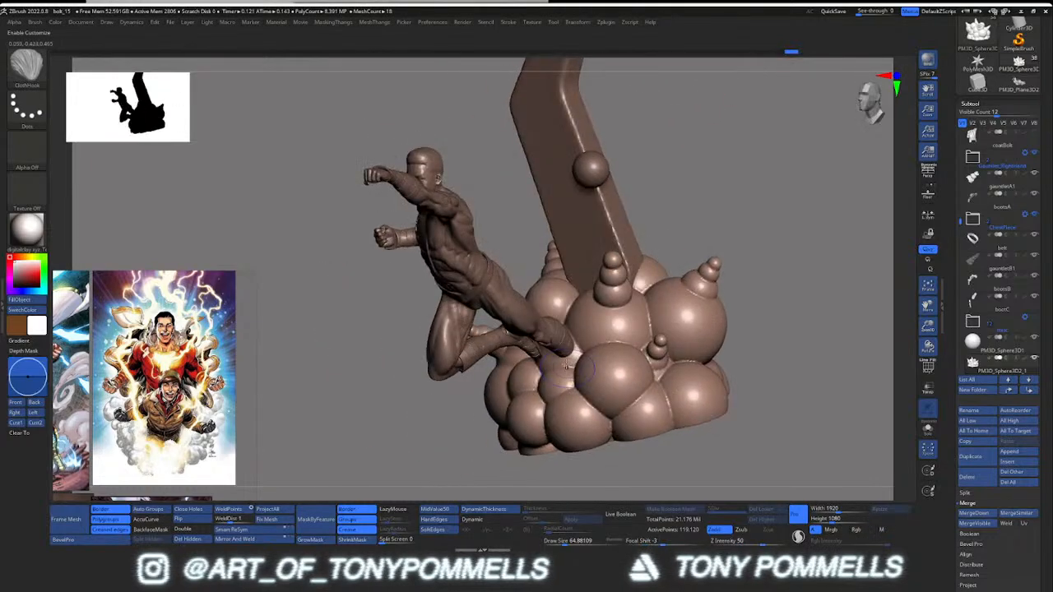
drag(733, 266, 505, 355)
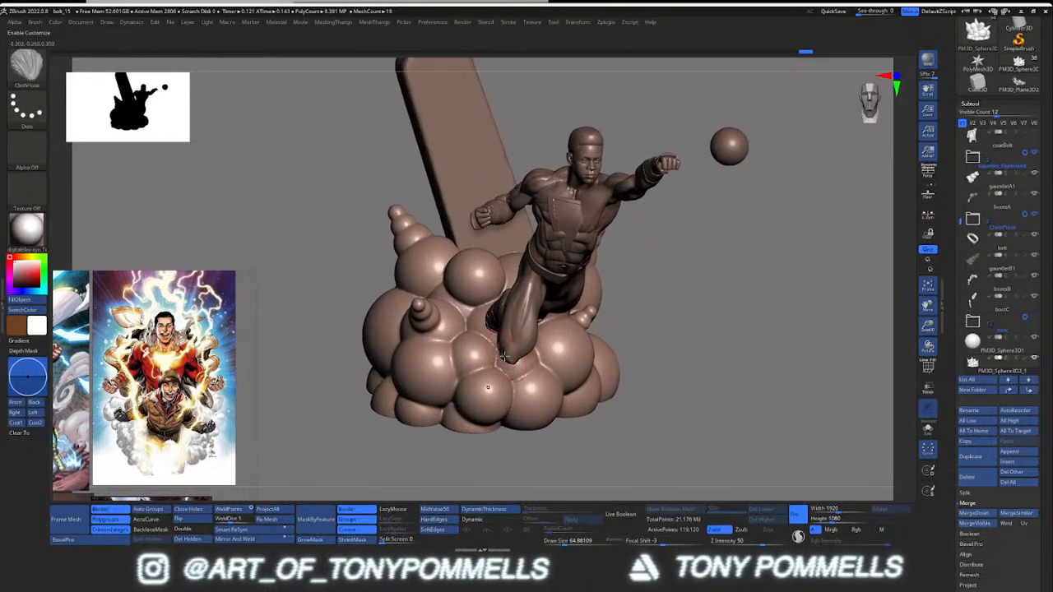
Step: Choose the Blob brush for the smoke base and set its draw size to about 120 and Z Intensity to 8
key(b)
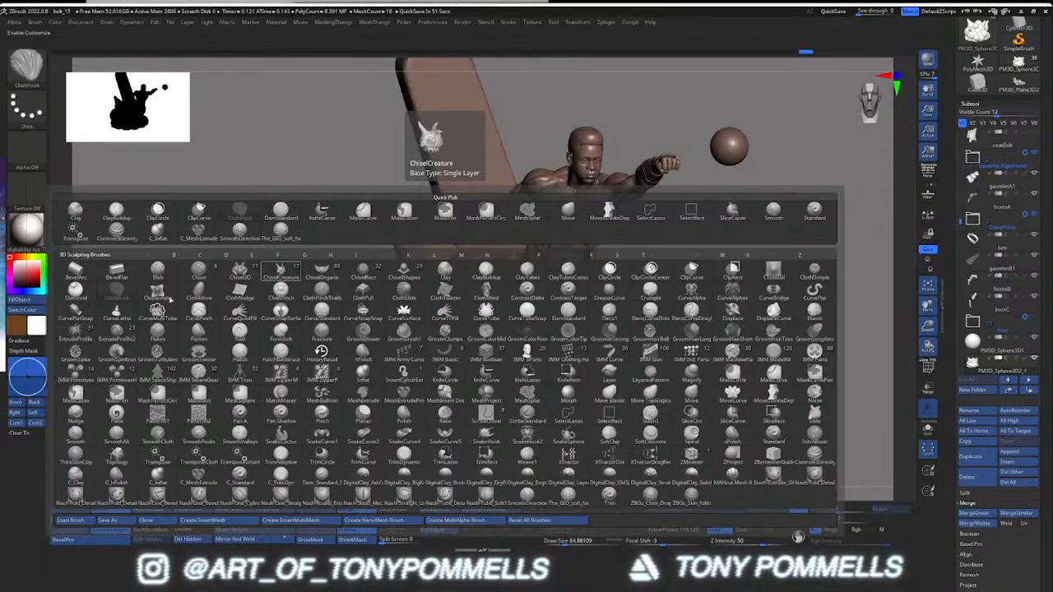
click(279, 271)
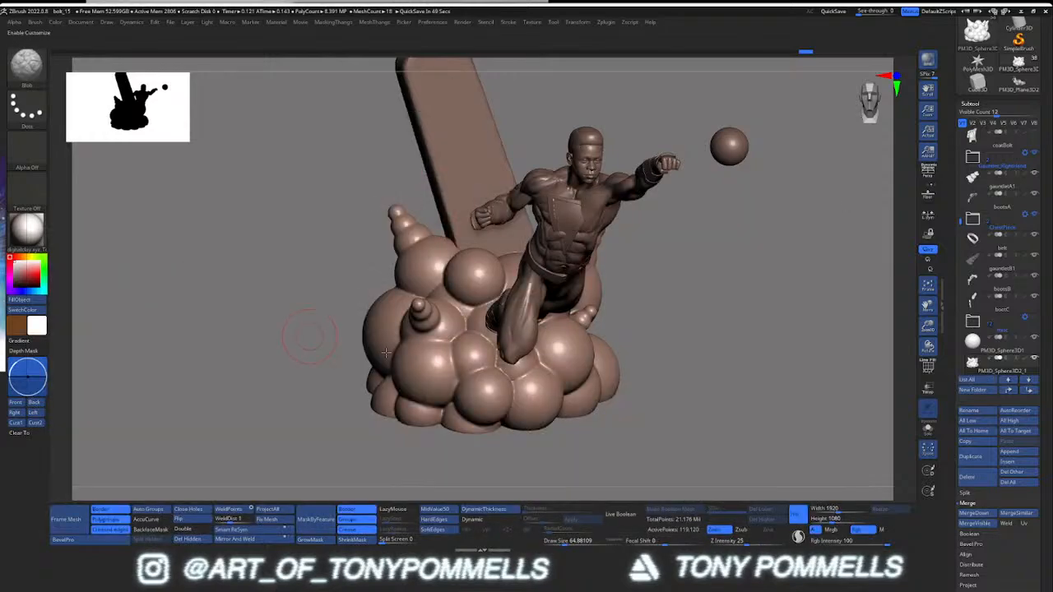
drag(465, 354, 468, 296)
right_drag(468, 296, 576, 313)
key(ctrl+z)
right_drag(460, 329, 388, 345)
key(space)
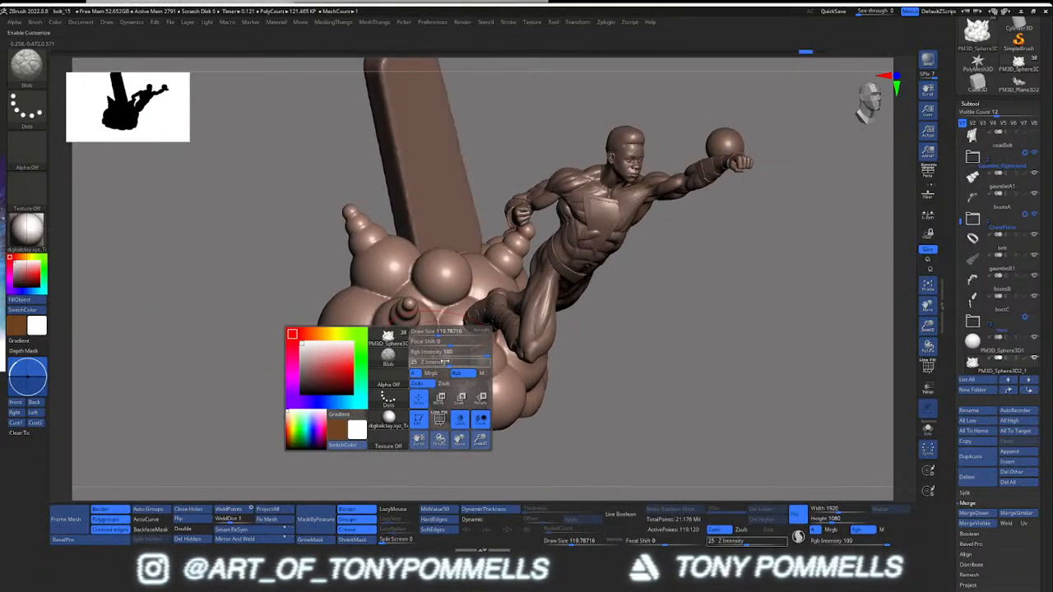
mouse_move(431, 362)
mouse_down()
mouse_move(415, 362)
mouse_move(367, 288)
mouse_move(393, 266)
mouse_move(461, 291)
mouse_up()
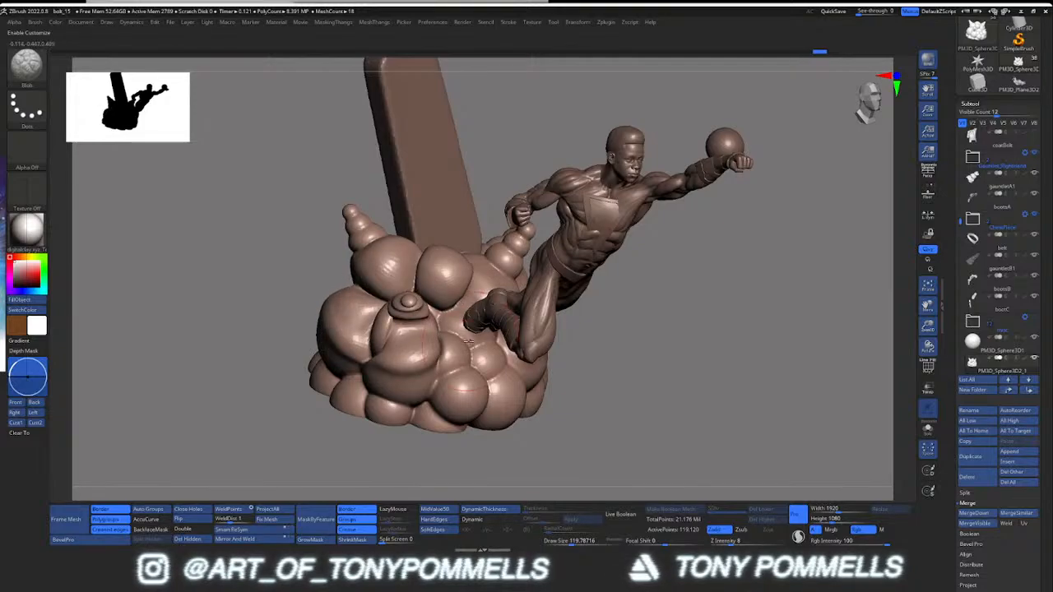
Step: Try low-intensity Blob strokes with the Dots stroke across the smoke spheres from several angles
shift+right_drag(469, 296, 428, 335)
drag(512, 353, 561, 309)
right_drag(560, 309, 538, 337)
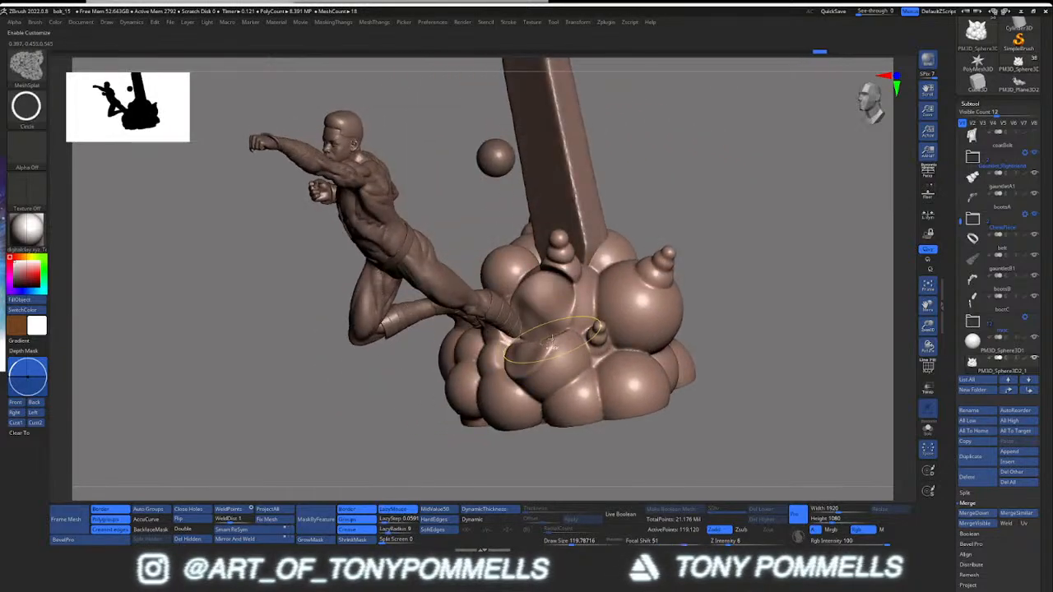
key(ctrl+z)
drag(559, 306, 625, 298)
right_drag(625, 298, 582, 307)
key(ctrl+z)
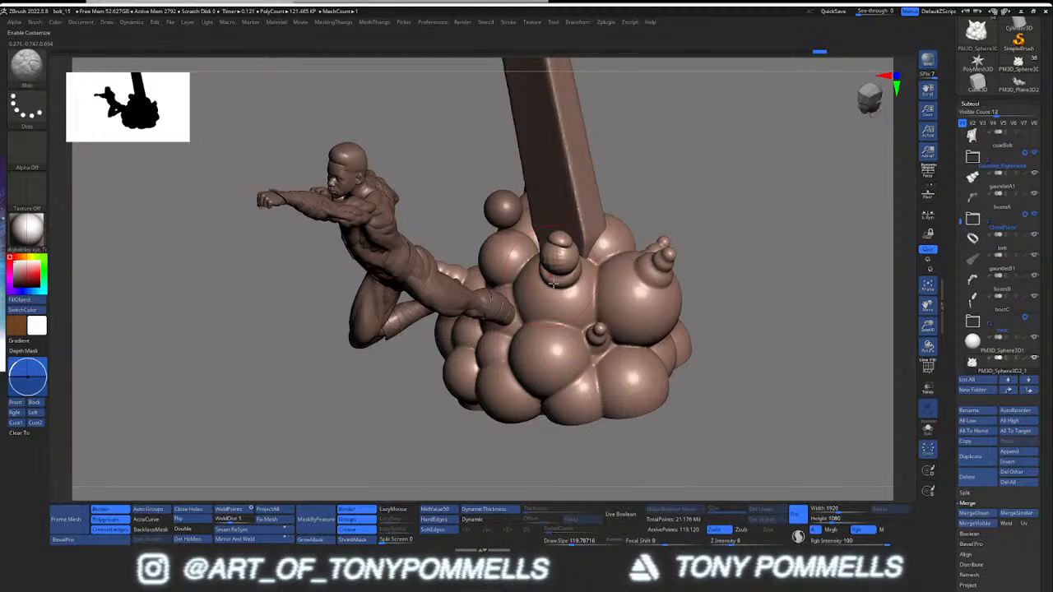
right_drag(535, 262, 571, 267)
drag(567, 269, 523, 294)
right_drag(521, 312, 533, 378)
key(ctrl+z)
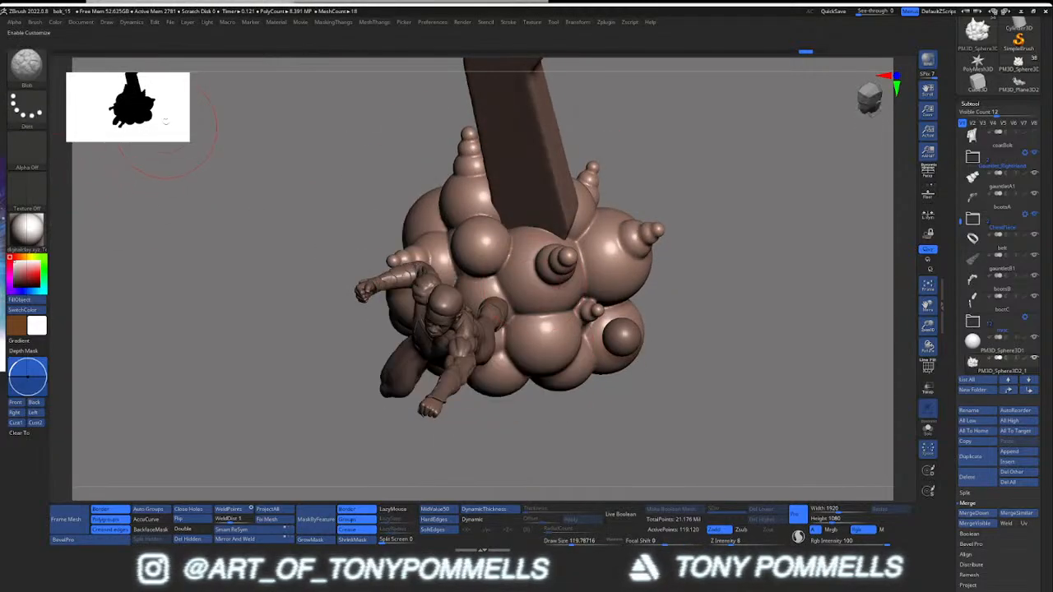
Step: Switch the Blob brush to the Spray stroke and sculpt subtle lumps over the smoke spheres at the front and back
click(30, 114)
click(240, 117)
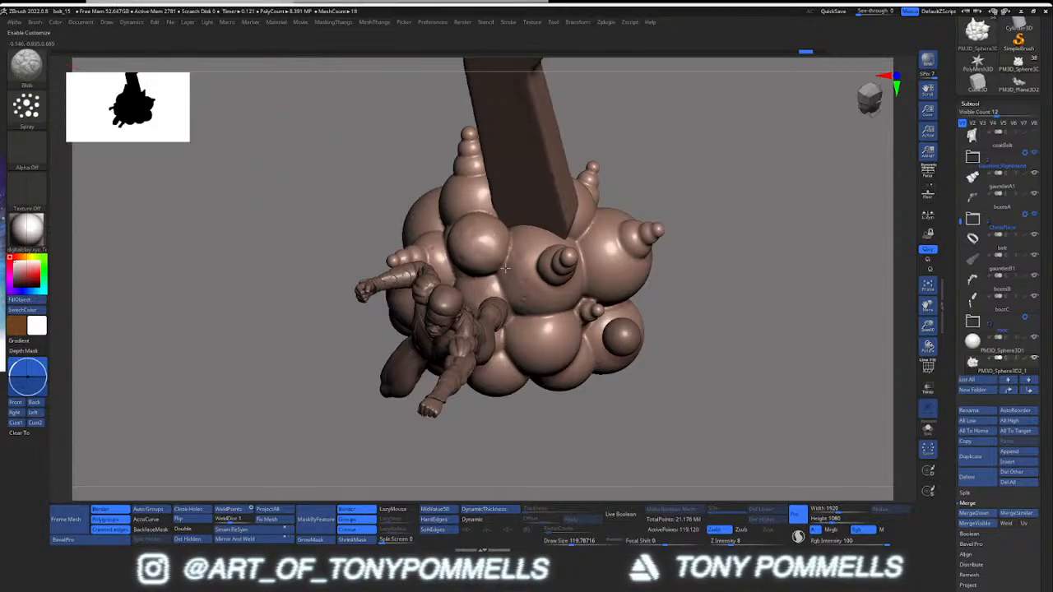
mouse_move(477, 205)
mouse_down()
mouse_move(492, 278)
mouse_move(516, 265)
mouse_up()
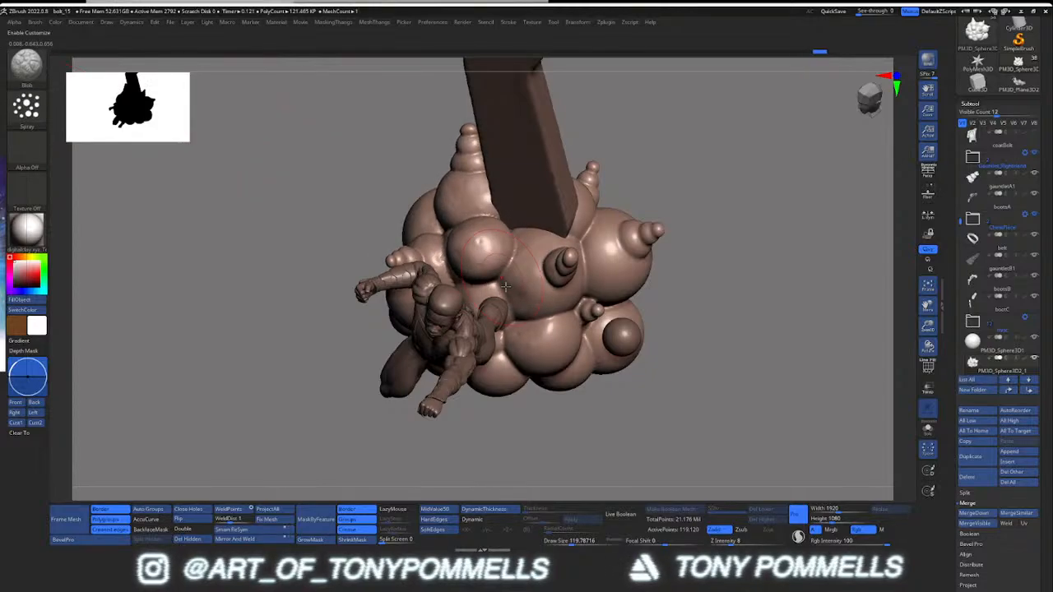
mouse_move(428, 383)
right_down()
mouse_move(463, 306)
mouse_move(441, 349)
right_up()
drag(441, 349, 361, 275)
mouse_move(360, 275)
right_down()
mouse_move(377, 245)
mouse_move(423, 284)
right_up()
drag(359, 346, 316, 338)
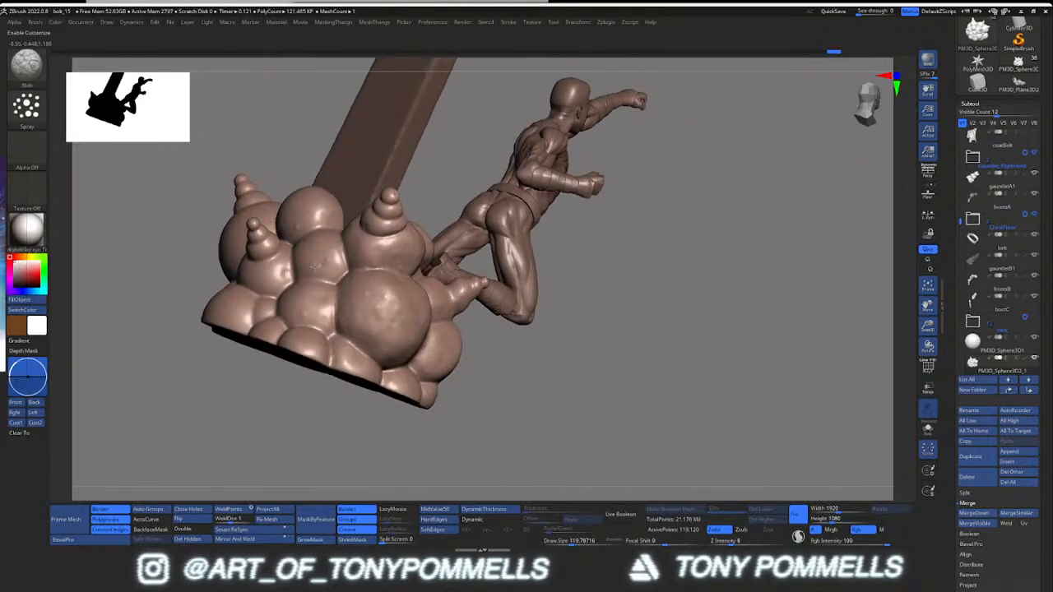
Step: Try roughening the cloud base's spheres with the Blob brush, using no alpha and a Z Intensity of 8
mouse_move(293, 255)
mouse_down()
mouse_move(335, 250)
mouse_move(293, 237)
mouse_move(286, 274)
mouse_up()
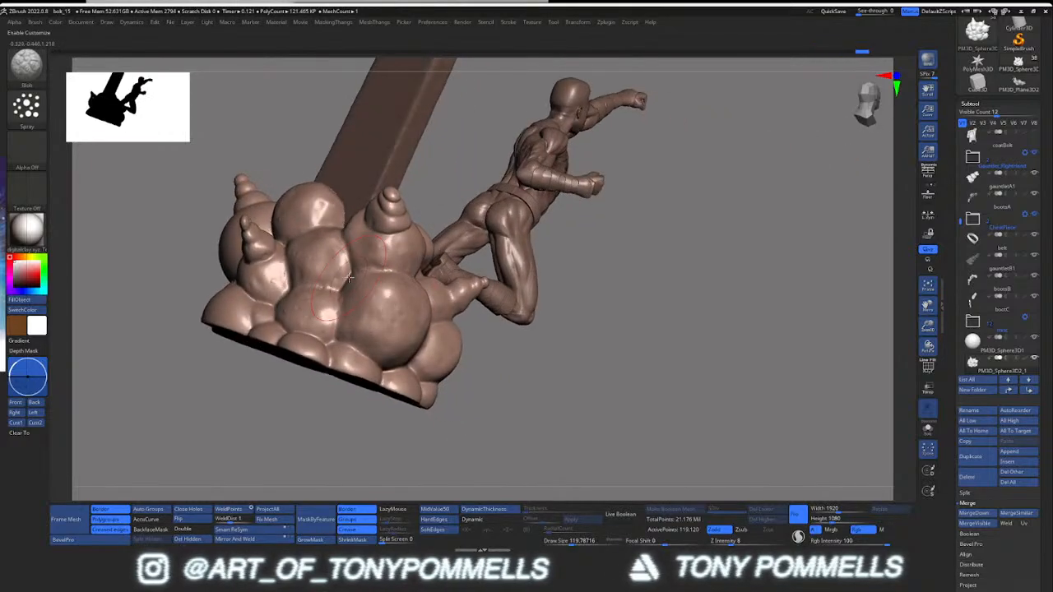
mouse_move(286, 274)
right_down()
mouse_move(345, 261)
mouse_move(366, 295)
mouse_move(439, 308)
right_up()
mouse_move(386, 333)
mouse_down()
mouse_move(327, 284)
mouse_move(306, 307)
mouse_move(380, 256)
mouse_up()
right_drag(381, 256, 436, 271)
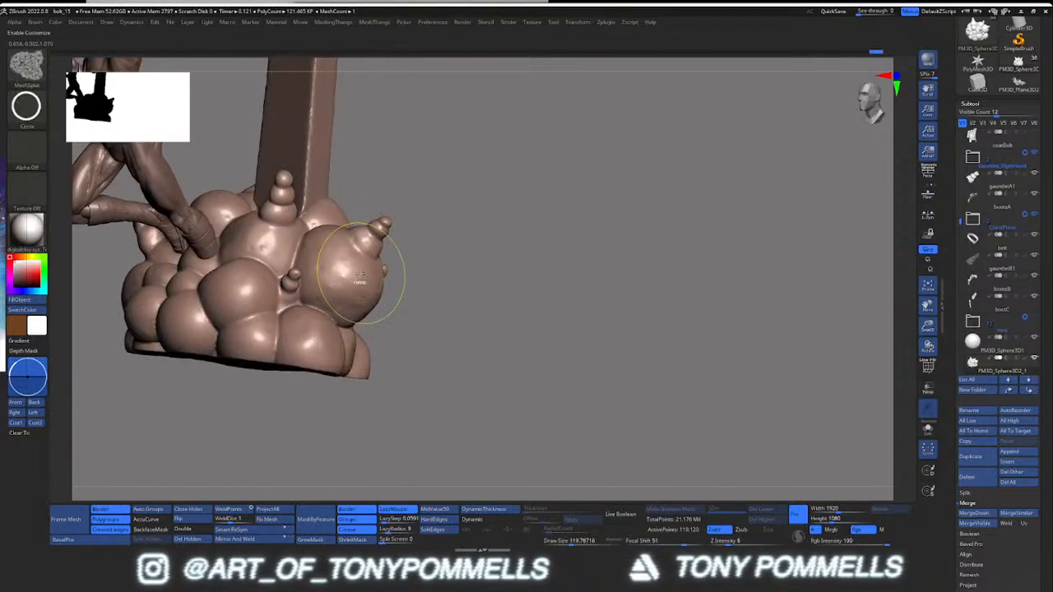
shift+drag(359, 277, 325, 300)
right_drag(324, 300, 357, 290)
right_drag(263, 288, 370, 311)
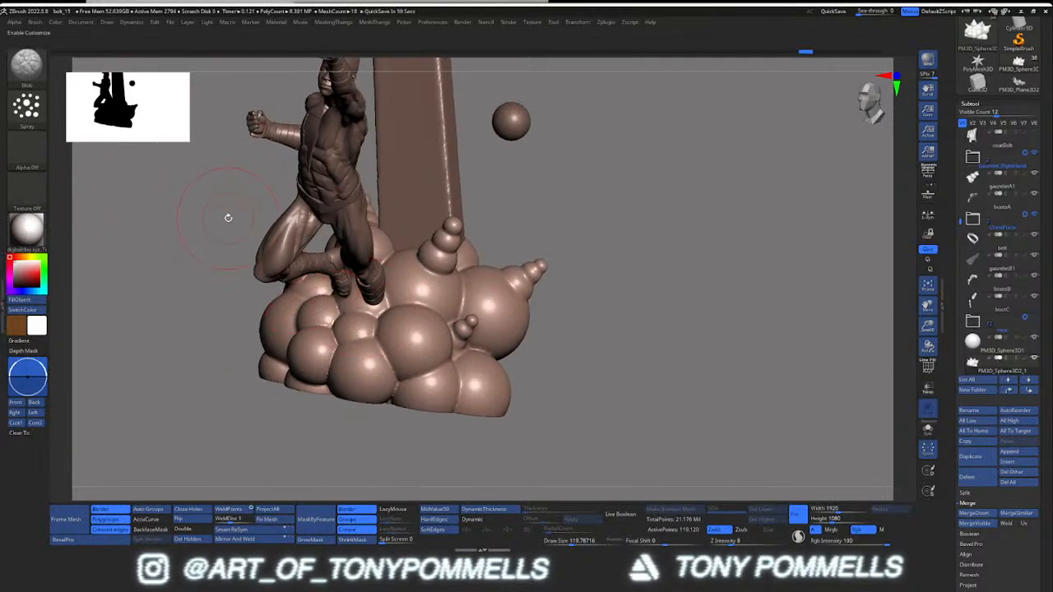
Step: Choose the Crumple brush and assign Alpha 32 to it
key(b)
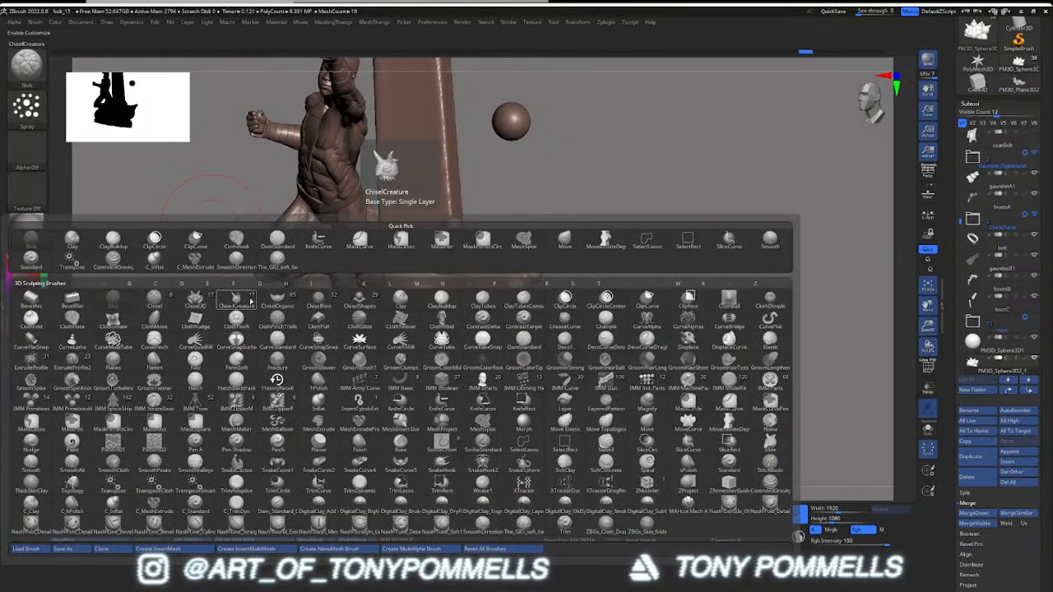
click(483, 298)
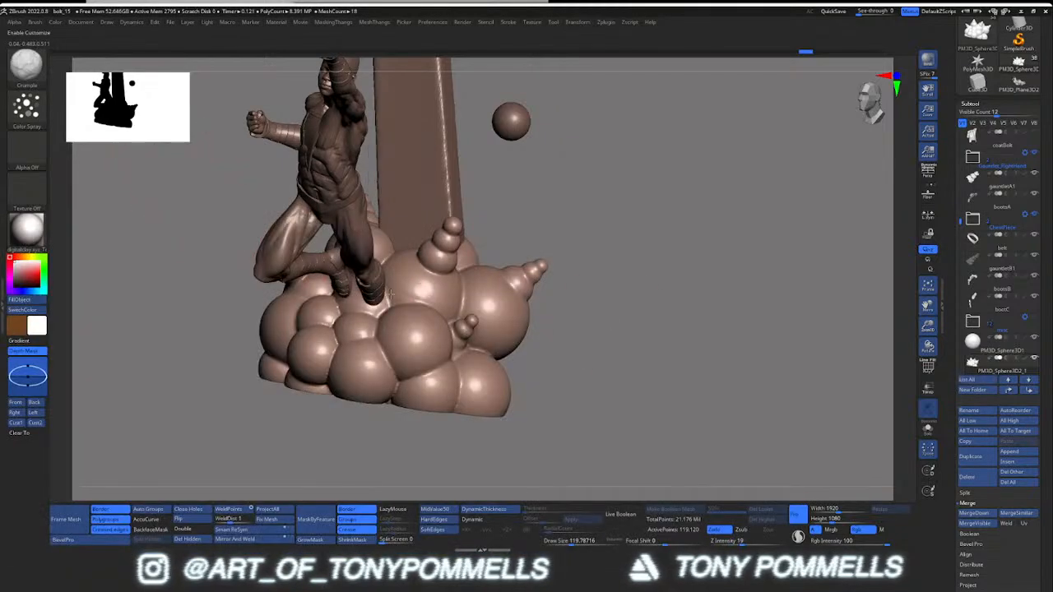
click(35, 154)
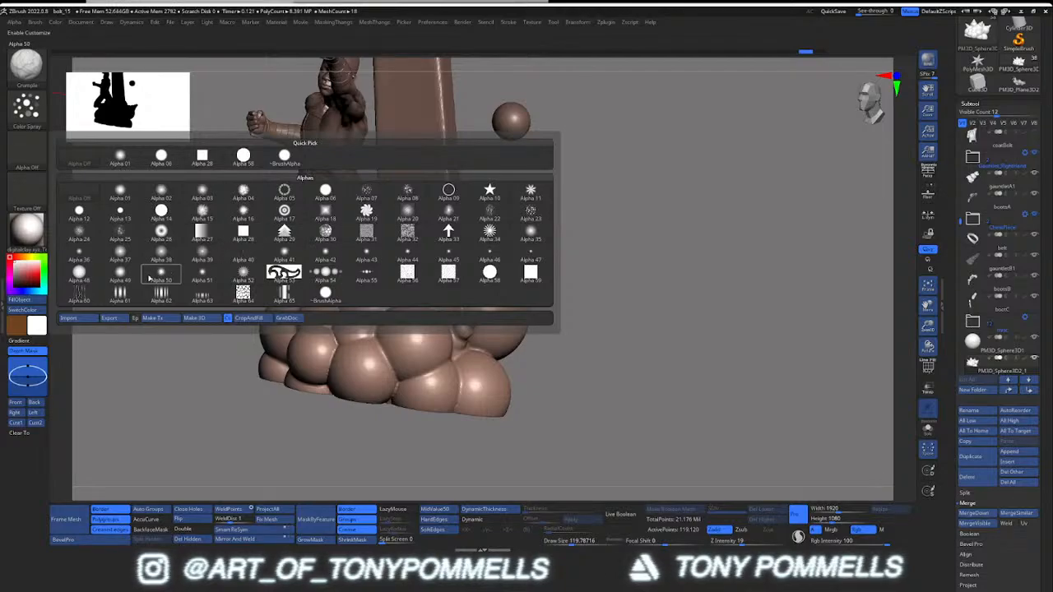
click(402, 236)
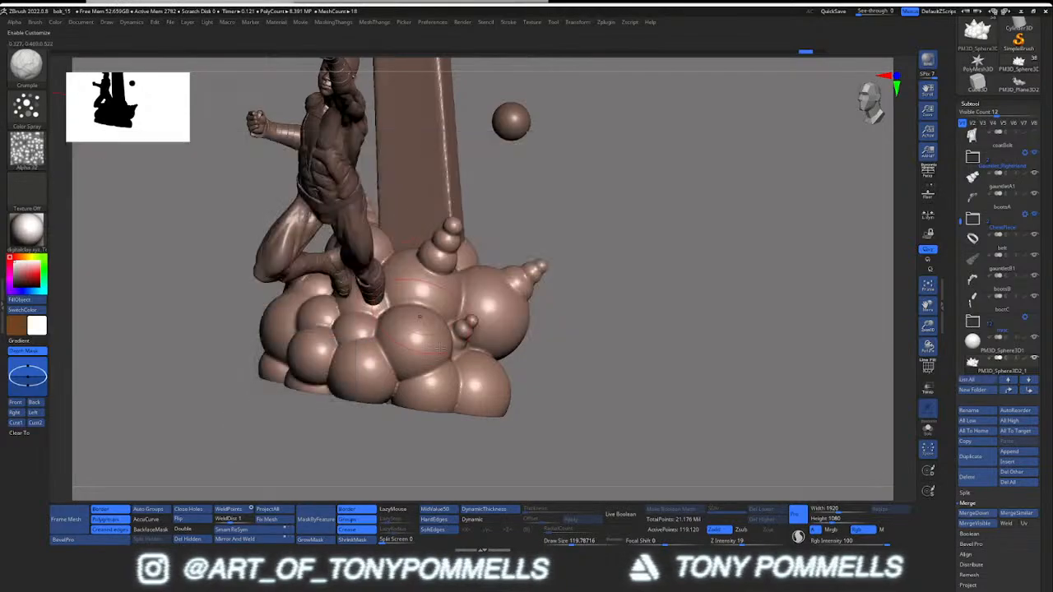
Step: Try texturing the front and side spheres of the cloud base with Crumple strokes and undo them
mouse_move(420, 327)
mouse_down()
mouse_move(395, 296)
mouse_move(411, 316)
mouse_up()
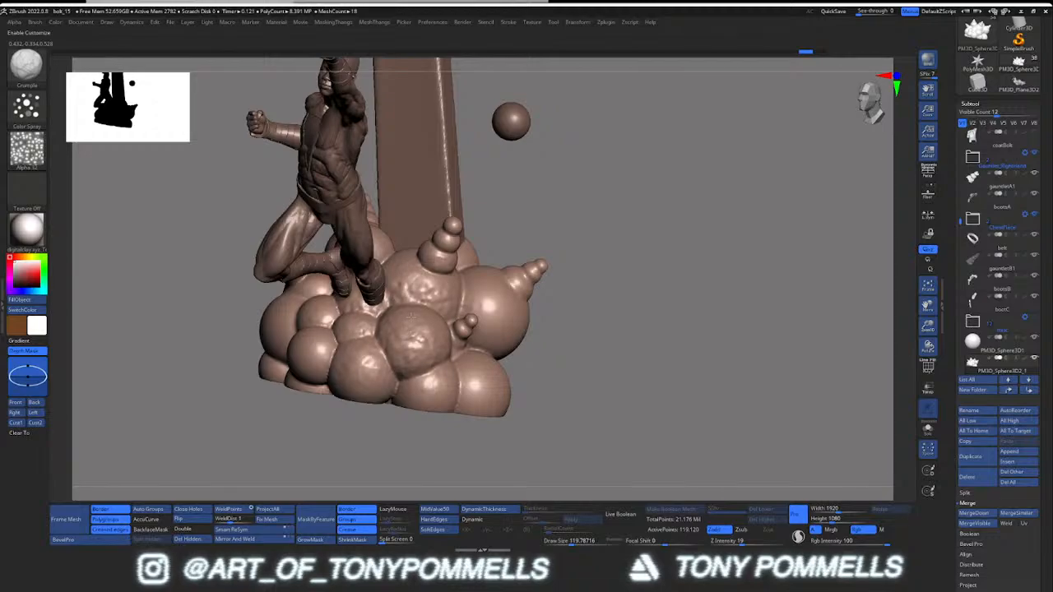
right_drag(407, 285, 493, 296)
alt+right_drag(346, 305, 411, 333)
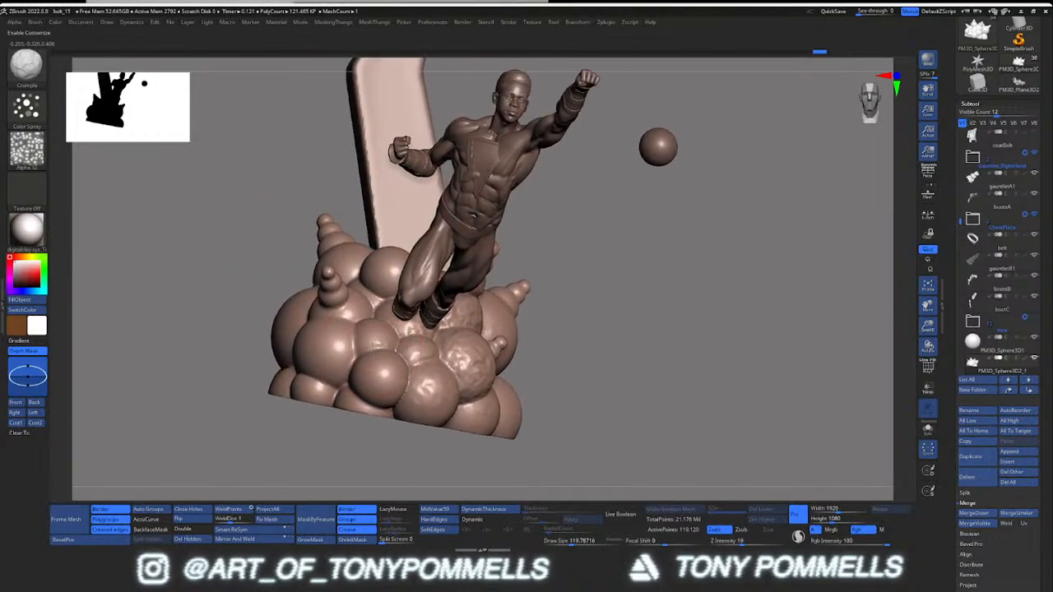
right_drag(271, 333, 340, 335)
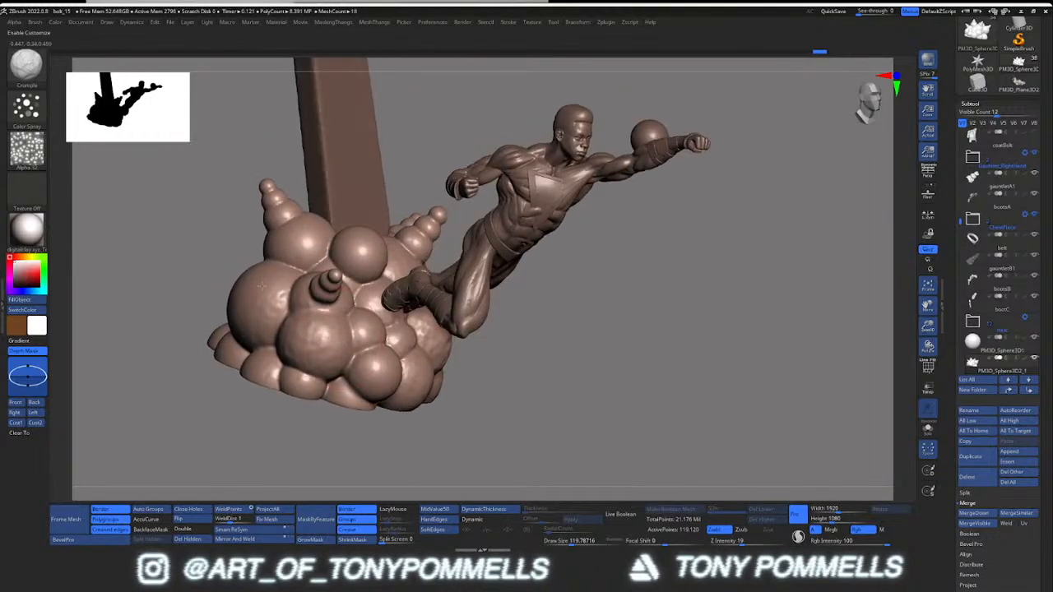
drag(261, 285, 295, 255)
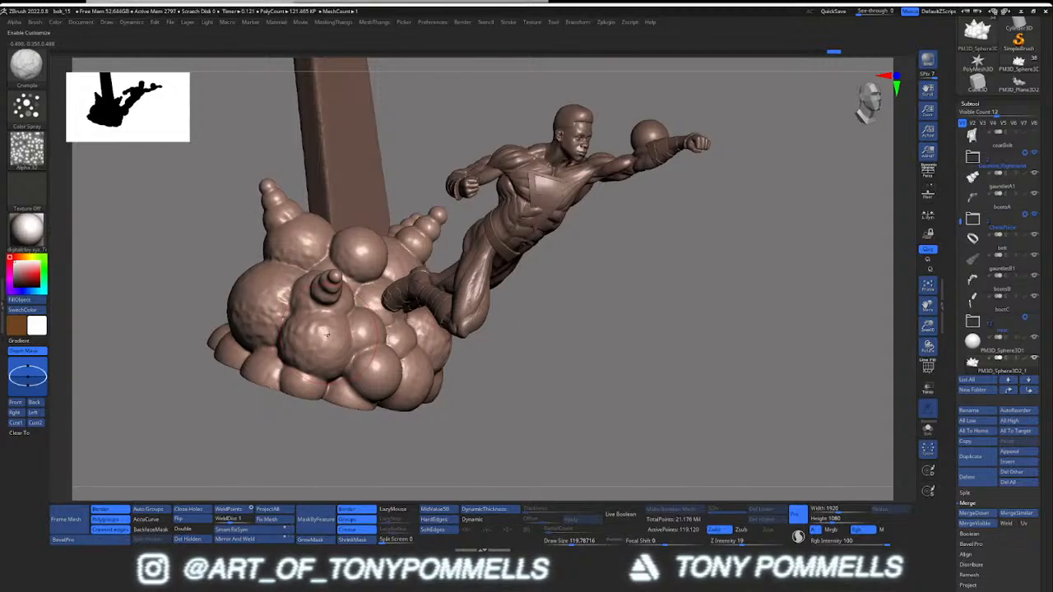
key(ctrl+z)
key(ctrl+z)
key(ctrl+z)
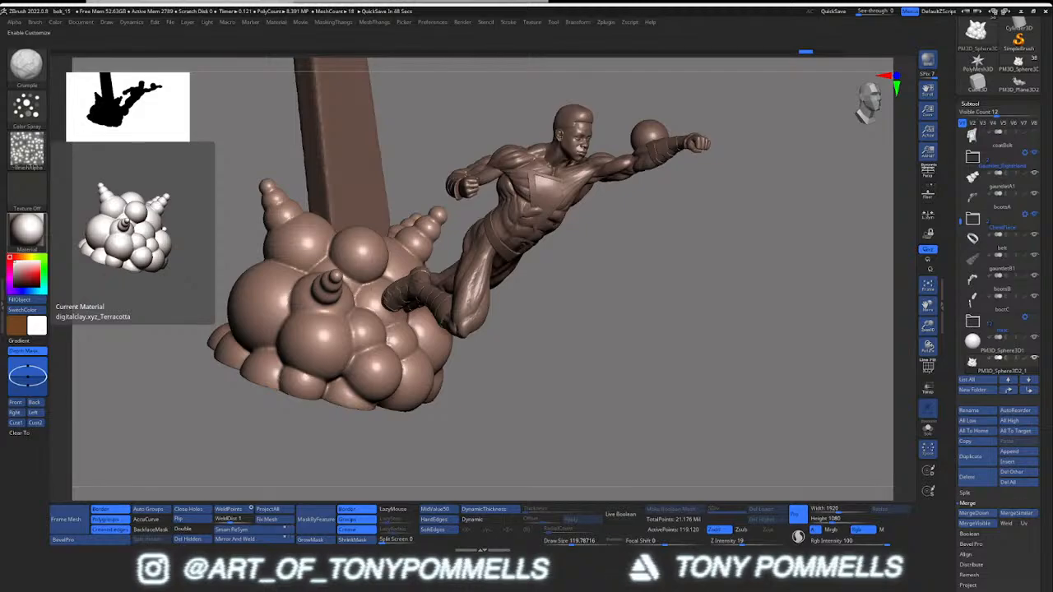
Step: Try Crumple strokes on the cloud spheres around the foot of the beam and undo them
right_drag(527, 296, 430, 271)
ctrl+right_drag(429, 318, 392, 320)
mouse_move(380, 310)
mouse_down()
mouse_move(391, 271)
mouse_move(361, 331)
mouse_move(342, 318)
mouse_move(363, 311)
mouse_up()
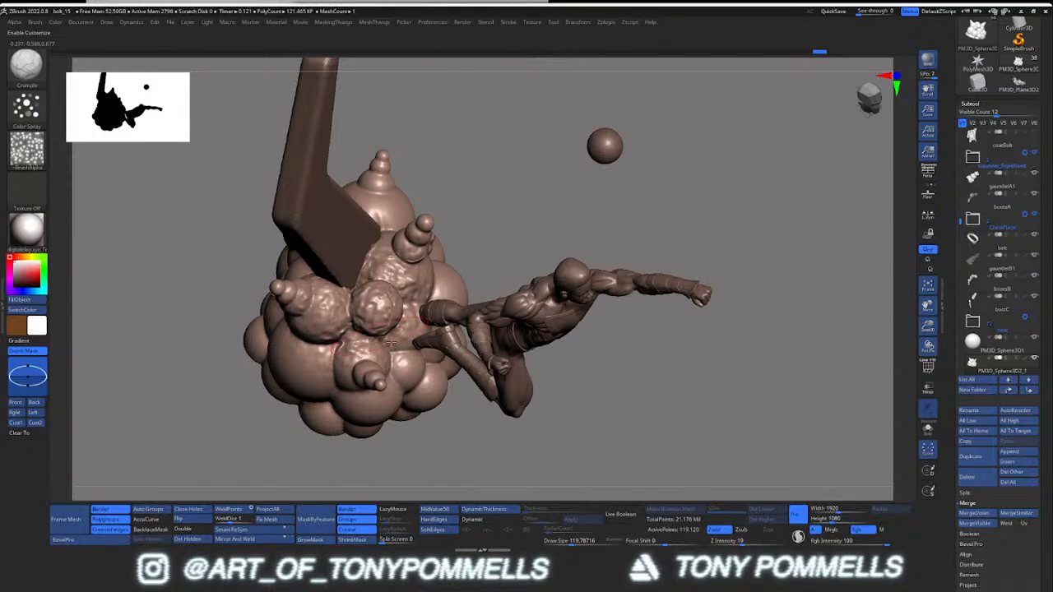
right_drag(361, 311, 408, 309)
key(ctrl)
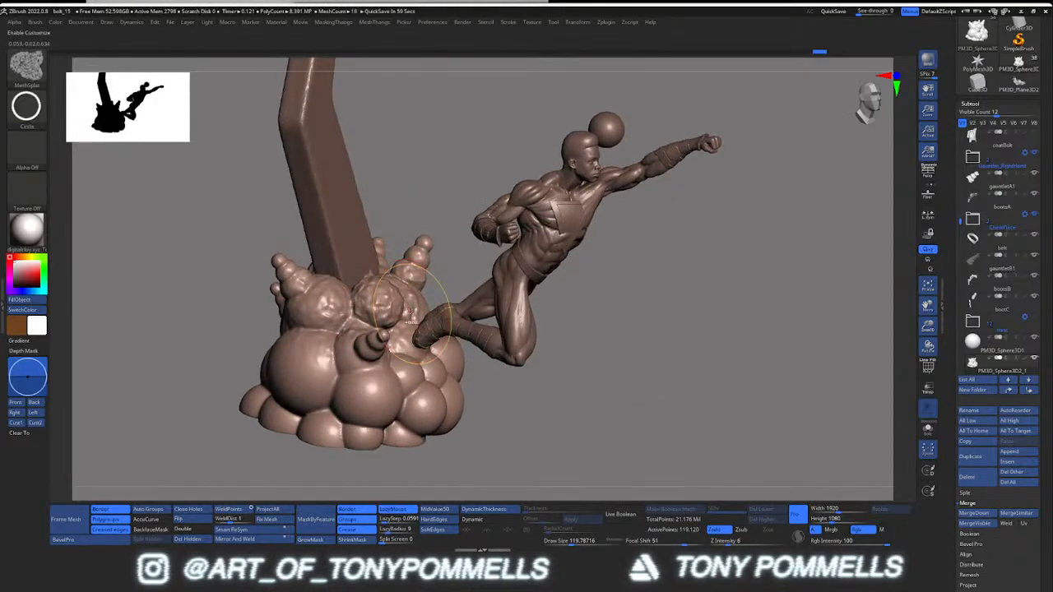
key(ctrl+z)
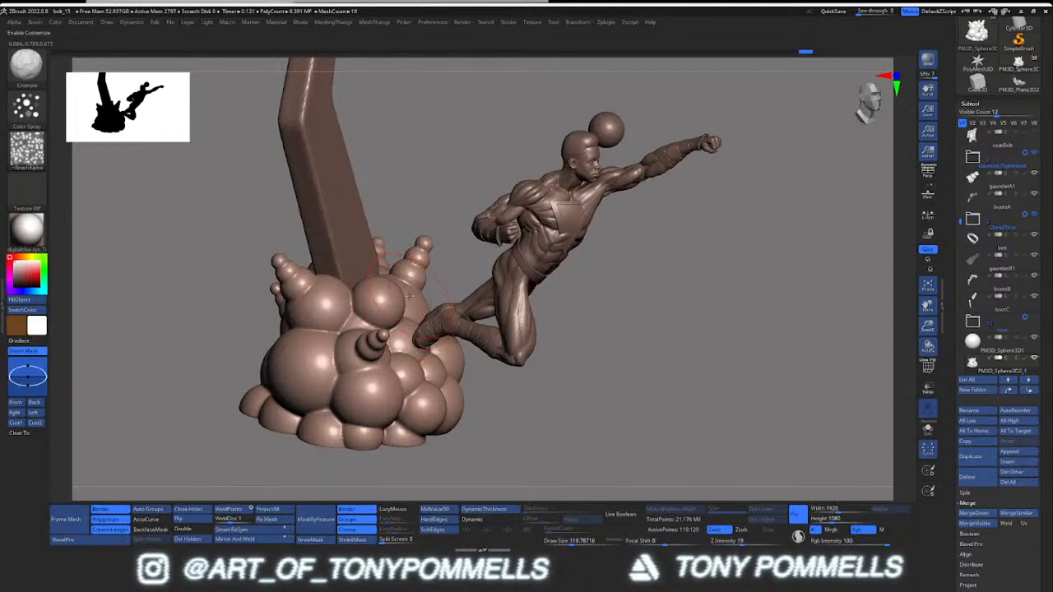
key(ctrl)
key(1)
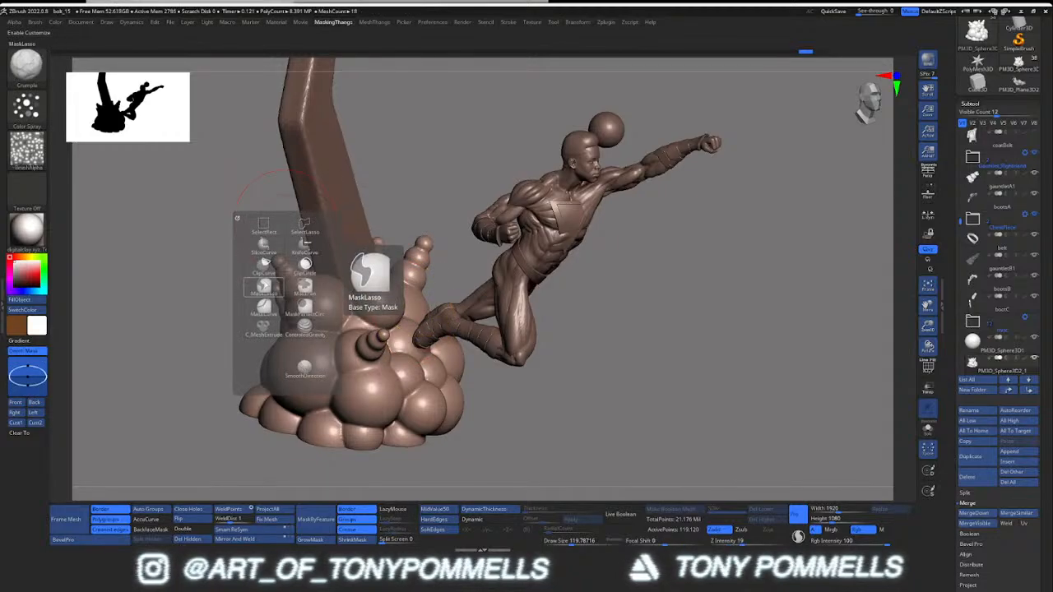
click(264, 284)
click(239, 301)
drag(256, 309, 216, 267)
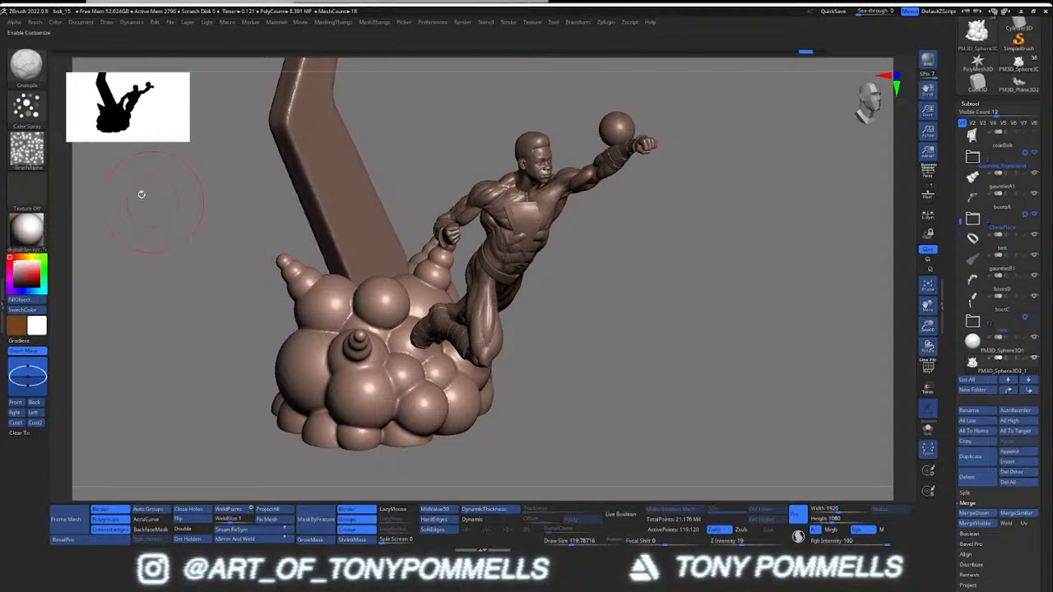
Step: Choose the Blob brush and assign Alpha 32 to it
key(b)
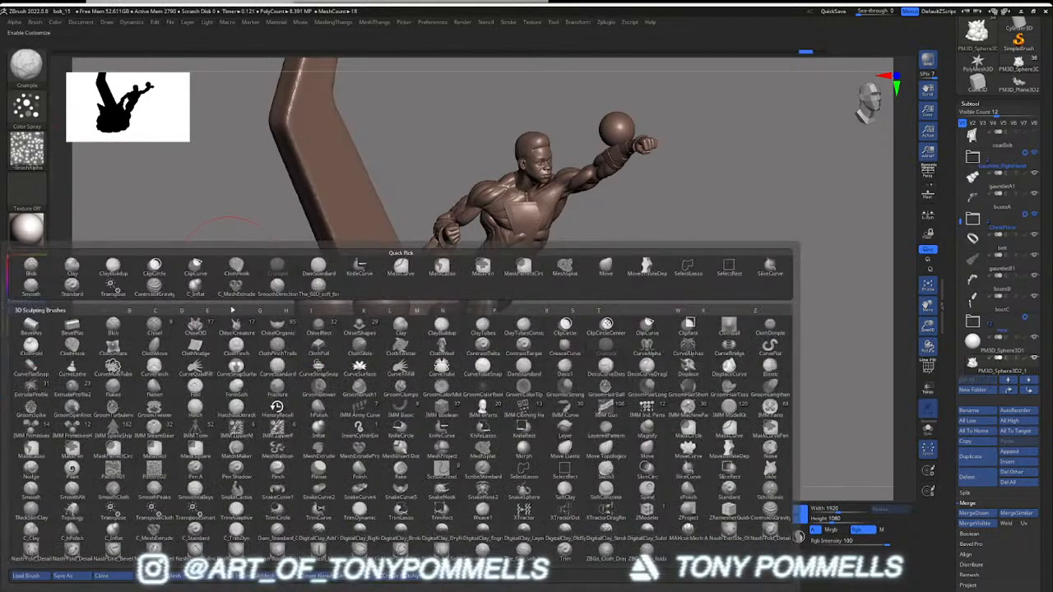
click(113, 327)
click(27, 154)
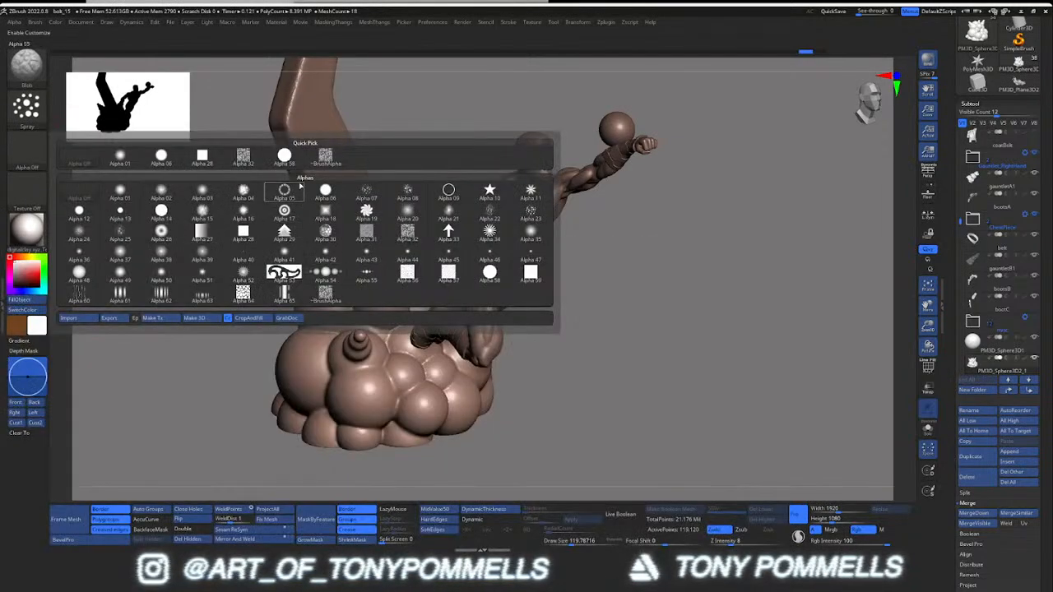
click(243, 156)
Step: Try roughening the spheres all around the cloud base with Blob strokes using Alpha 32
drag(394, 328, 379, 299)
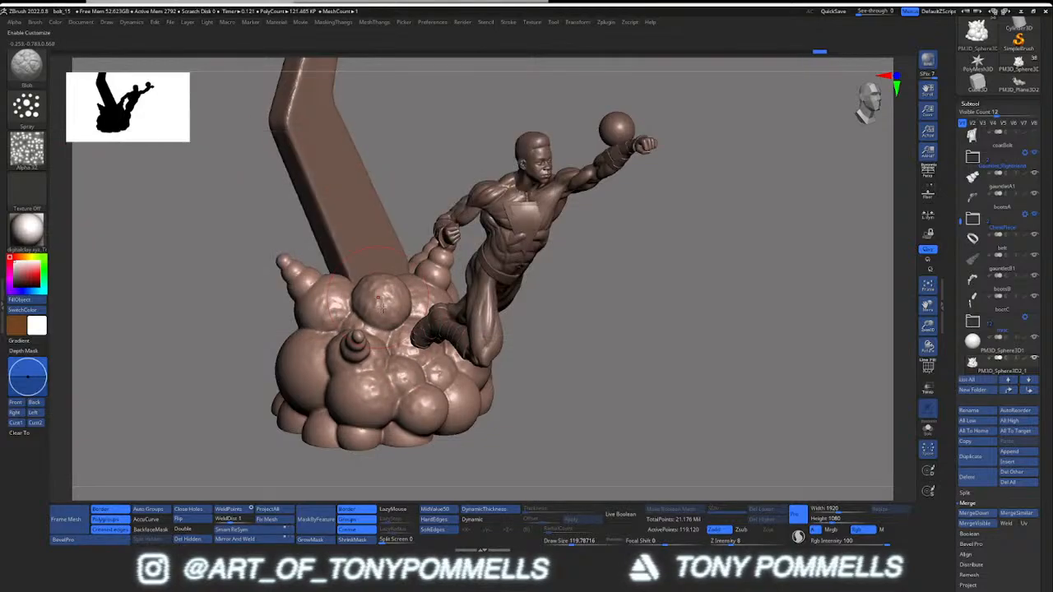
mouse_move(403, 354)
right_down()
mouse_move(375, 407)
mouse_move(432, 395)
mouse_move(353, 411)
right_up()
mouse_move(390, 409)
mouse_down()
mouse_move(411, 411)
mouse_move(379, 404)
mouse_move(465, 386)
mouse_move(395, 370)
mouse_up()
right_drag(444, 387, 346, 389)
mouse_move(518, 393)
mouse_down()
mouse_move(570, 303)
mouse_move(625, 346)
mouse_move(567, 312)
mouse_move(518, 329)
mouse_move(567, 345)
mouse_up()
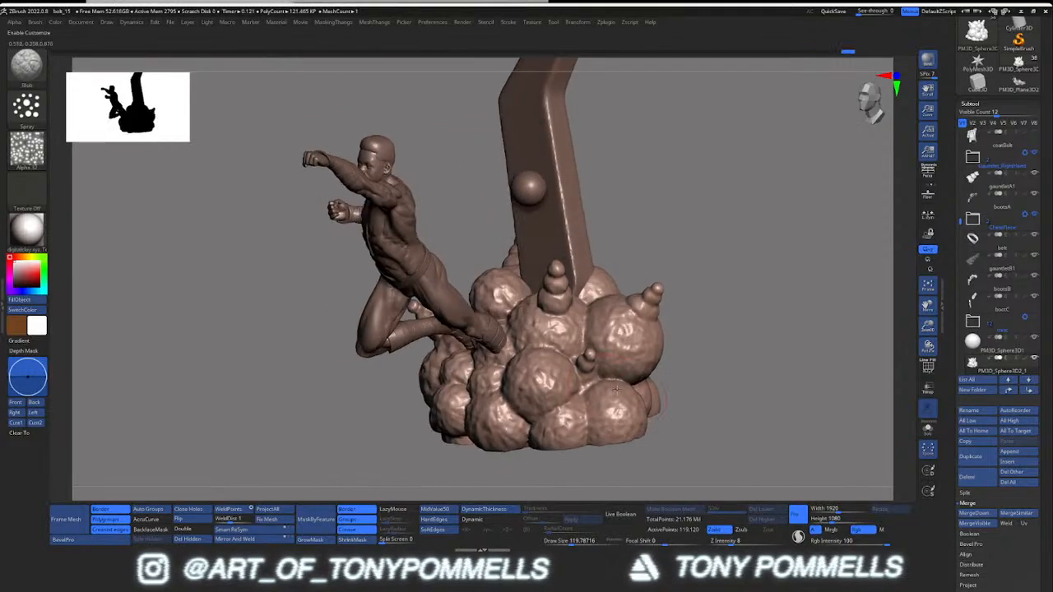
right_drag(625, 386, 520, 377)
Step: Switch to the ClayBuildup brush for sculpting the cloud base
key(b)
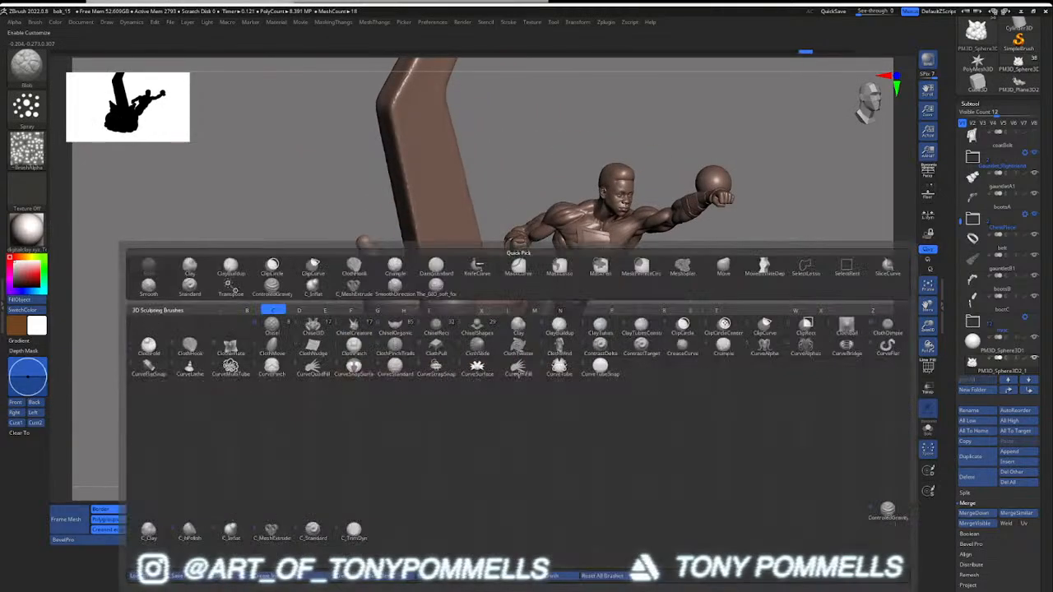
key(c)
key(b)
key(s)
click(407, 282)
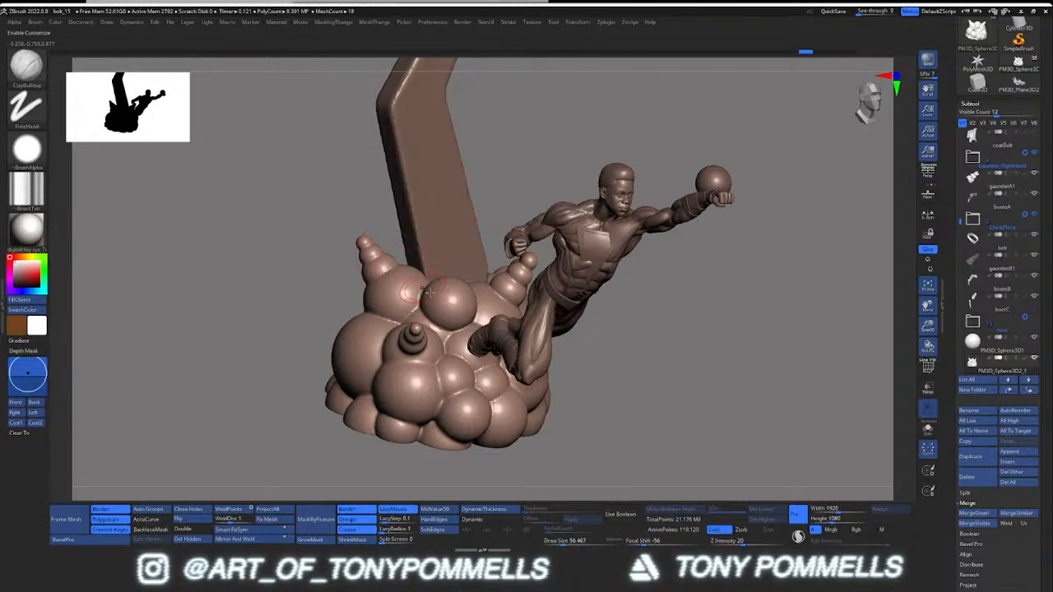
Step: Sculpt a first groove with ClayBuildup into the small round sphere in front of the beam's foot
key(ctrl+shift+z)
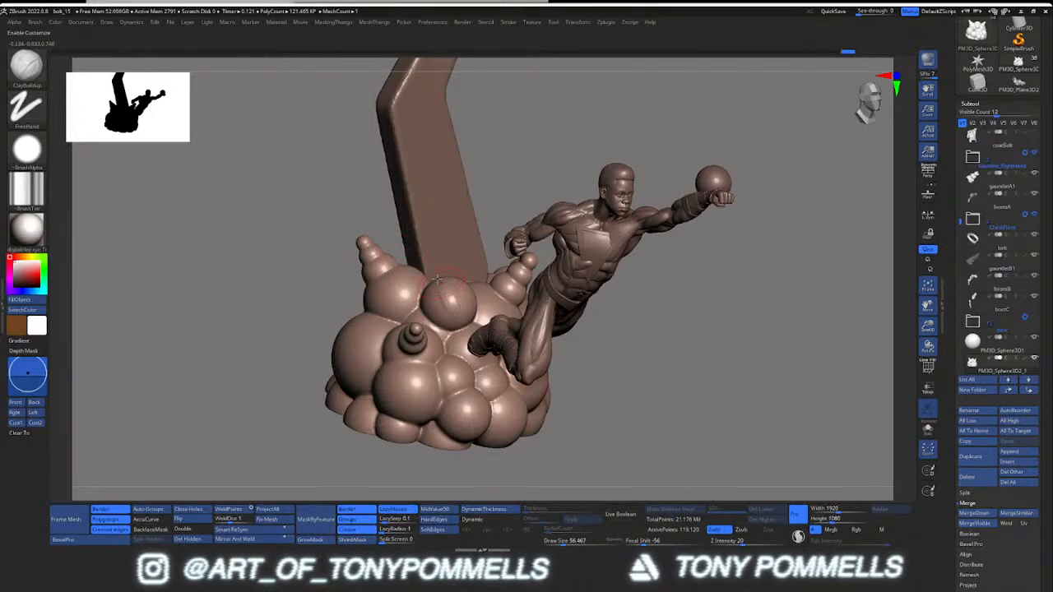
key(ctrl+z)
key(ctrl+shift+z)
key(ctrl+shift+z)
key(ctrl+z)
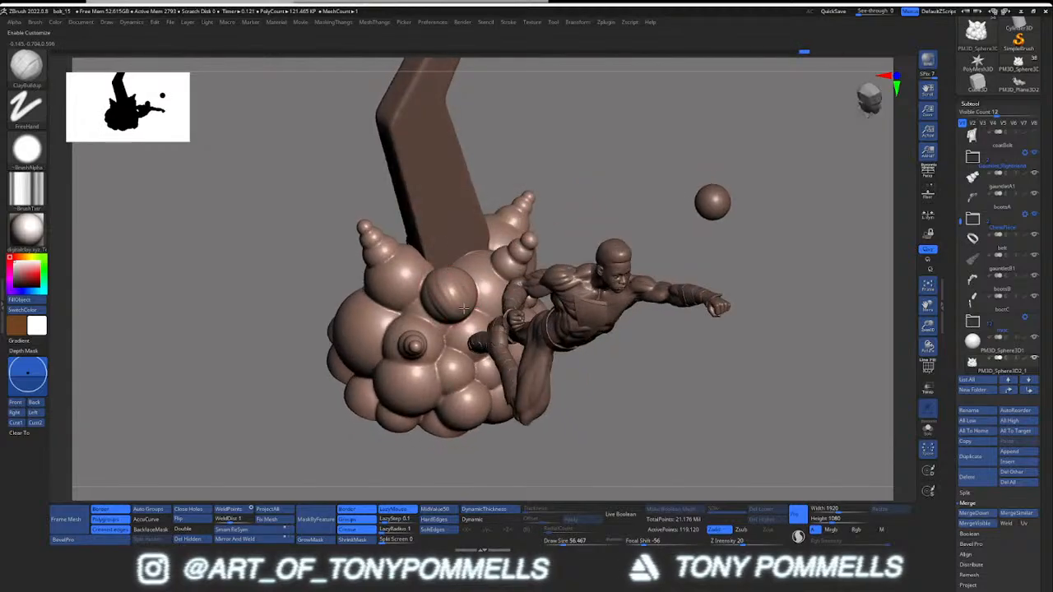
key(ctrl+shift+z)
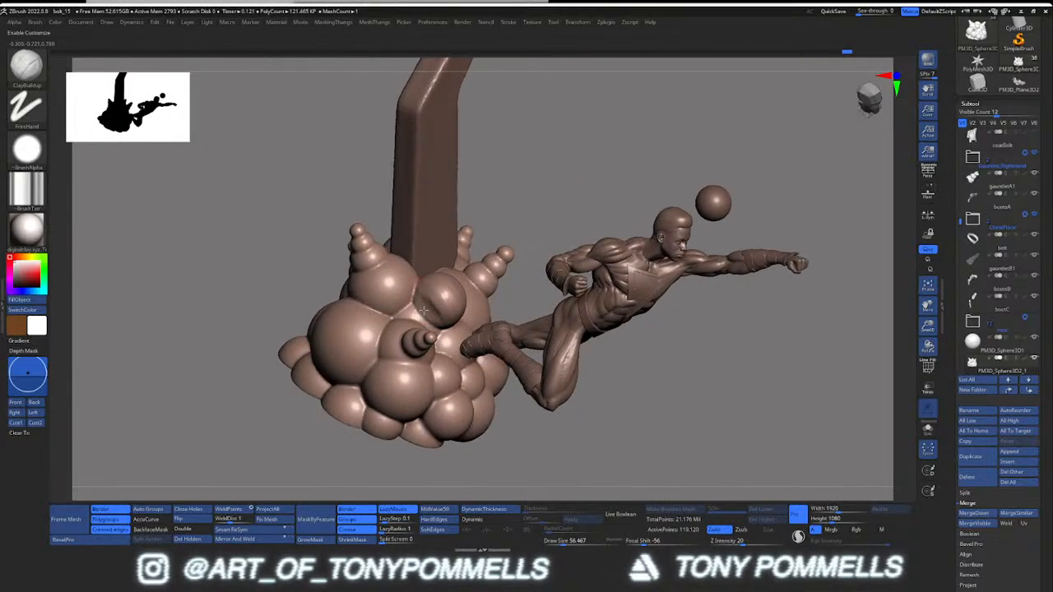
key(ctrl+shift+z)
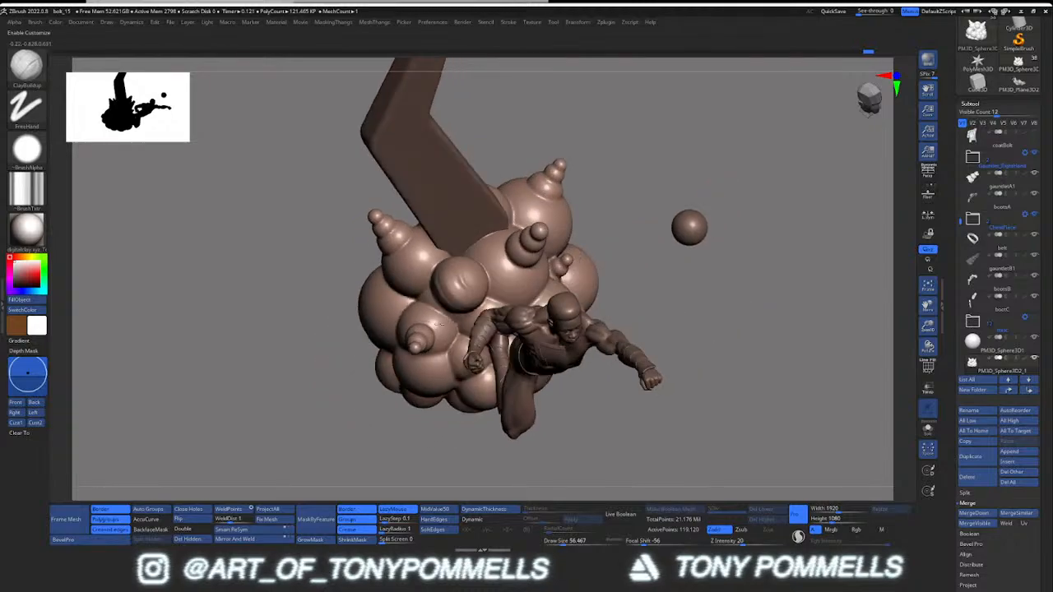
Step: Carve a recess around a raised centre into the face of the small sphere near the beam
right_drag(439, 324, 403, 335)
key(ctrl+shift+z)
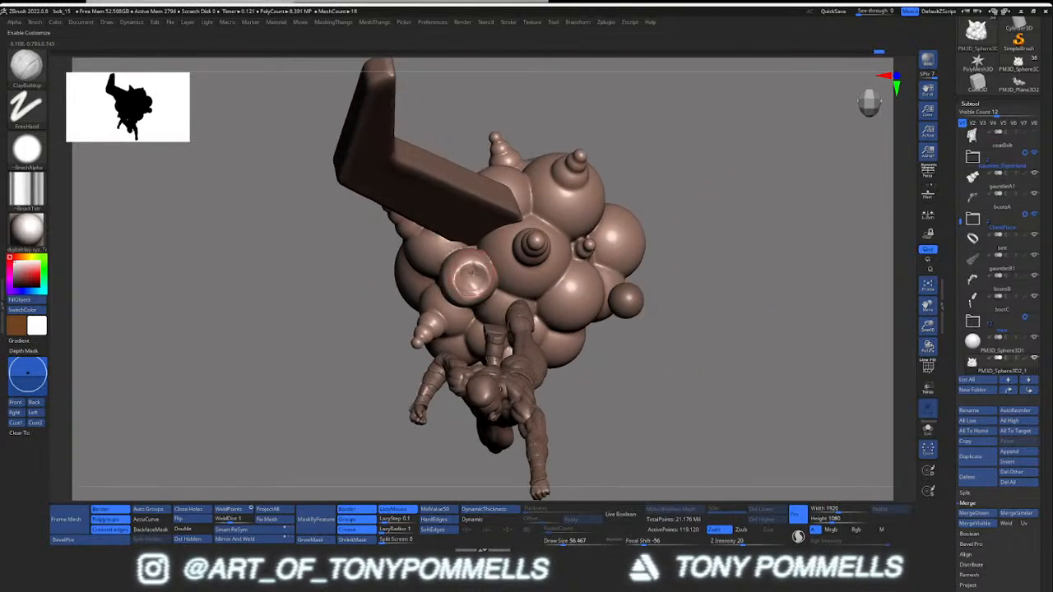
key(ctrl+shift+z)
right_drag(468, 287, 451, 269)
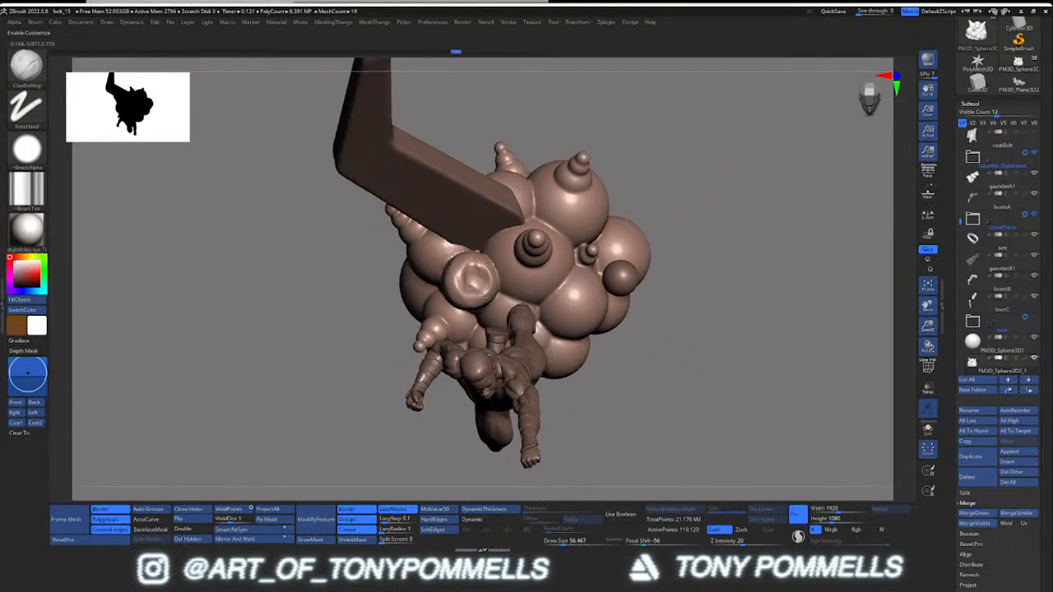
key(ctrl+shift+z)
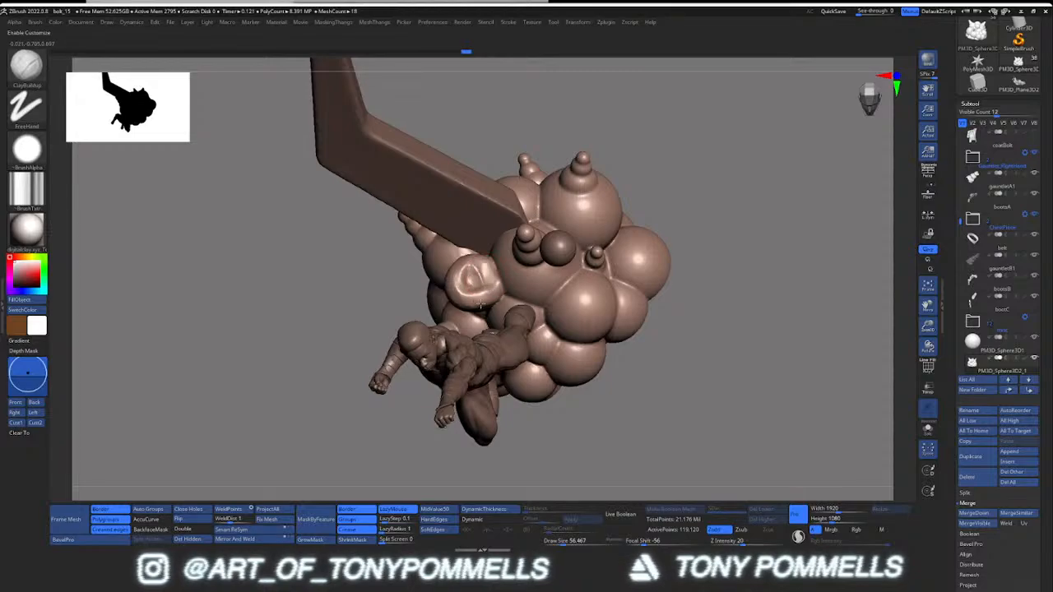
key(ctrl+shift+z)
Step: Deepen the small sphere's recess and build up its rim into a curled smoke swirl with ClayBuildup
mouse_move(497, 296)
right_down()
mouse_move(465, 293)
mouse_move(422, 265)
right_up()
key(ctrl+shift+z)
key(ctrl+shift+z)
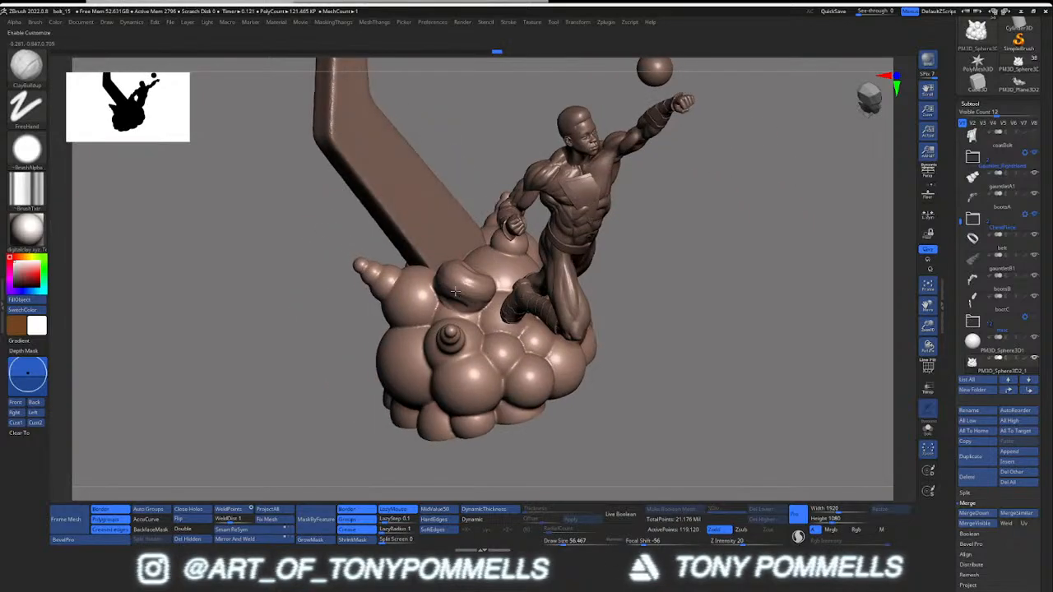
mouse_move(485, 304)
right_down()
mouse_move(467, 271)
mouse_move(504, 266)
right_up()
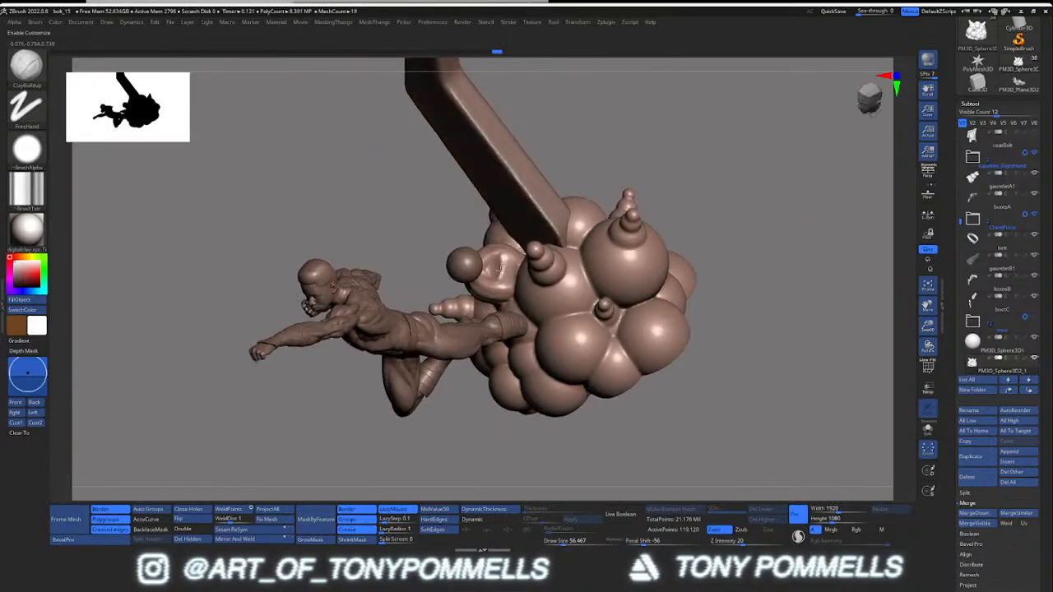
key(ctrl+shift+z)
key(ctrl+shift+z)
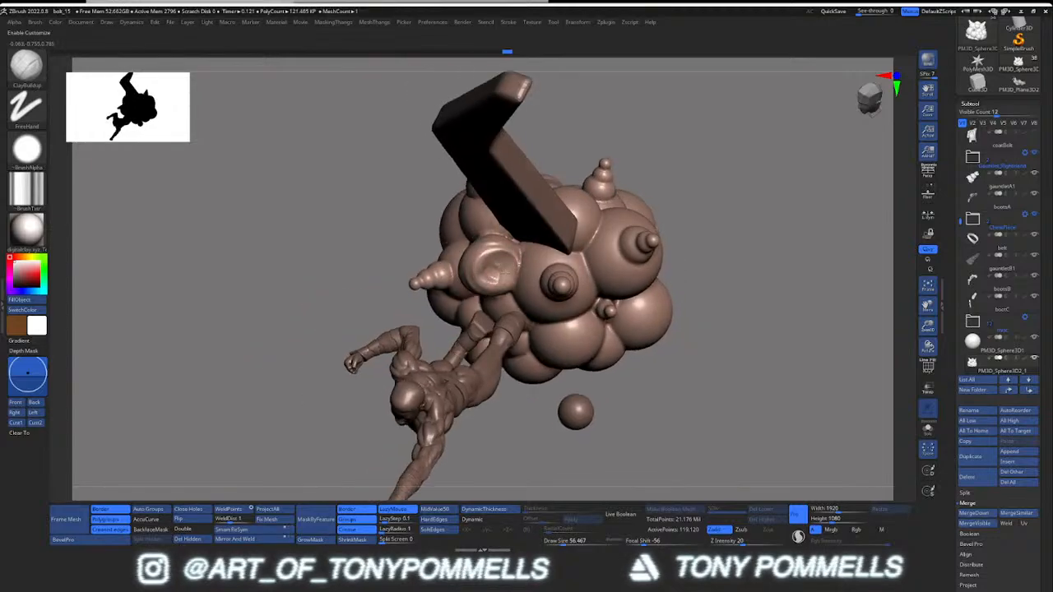
right_drag(474, 254, 439, 282)
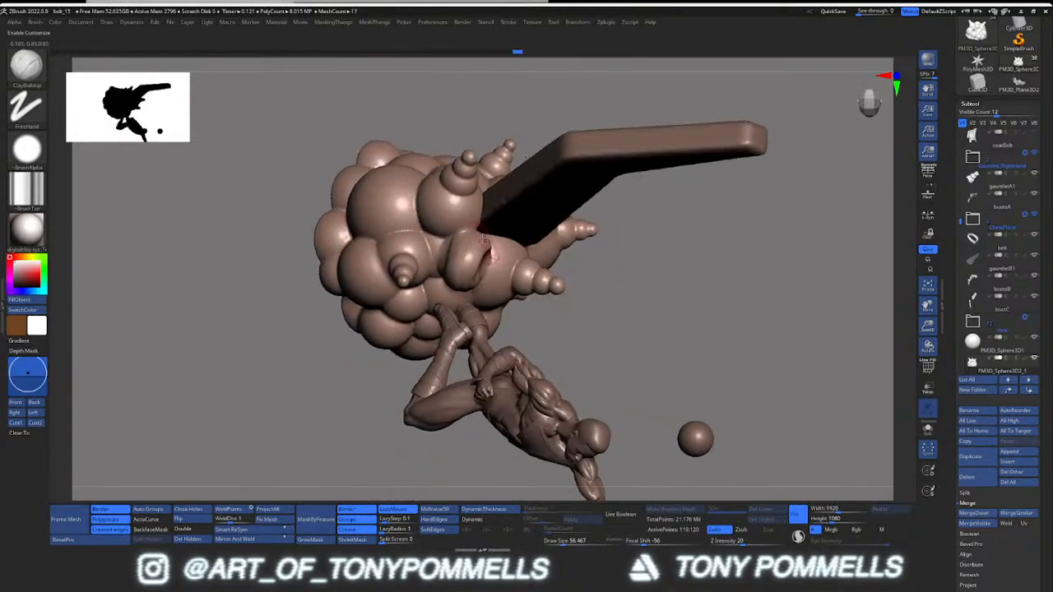
Step: Undo the latest ClayBuildup strokes on the curled sphere beside the beam
key(ctrl+shift+z)
key(ctrl+z)
key(ctrl+z)
key(ctrl+z)
key(ctrl+z)
key(ctrl+z)
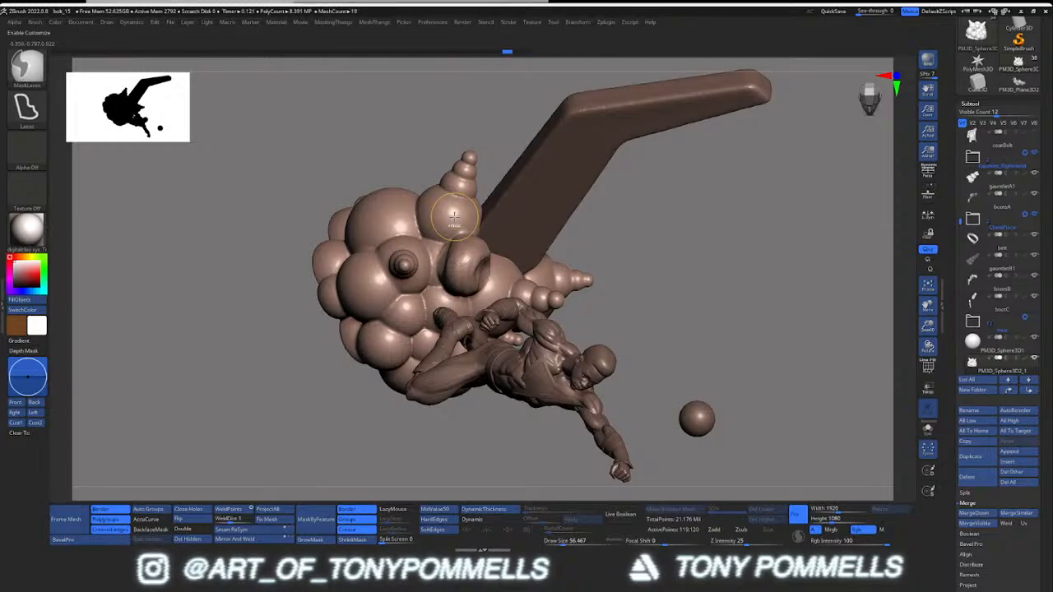
Step: Undo the remaining swirl sculpting on the small sphere, stepping further back through the cloud base's earlier edits
key(ctrl+z)
key(ctrl+z)
key(ctrl+z)
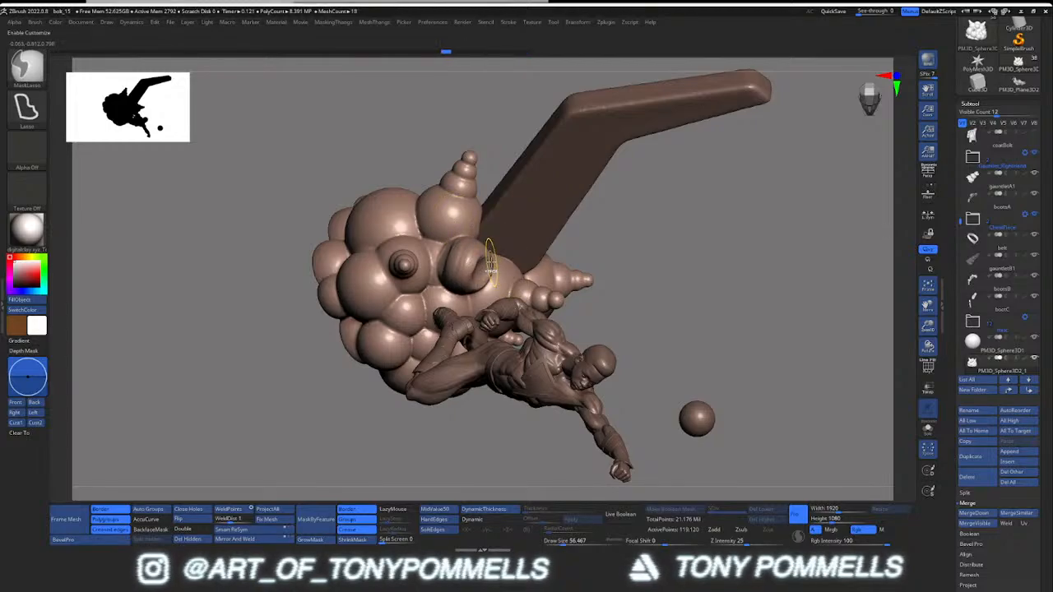
key(ctrl+z)
key(ctrl+z)
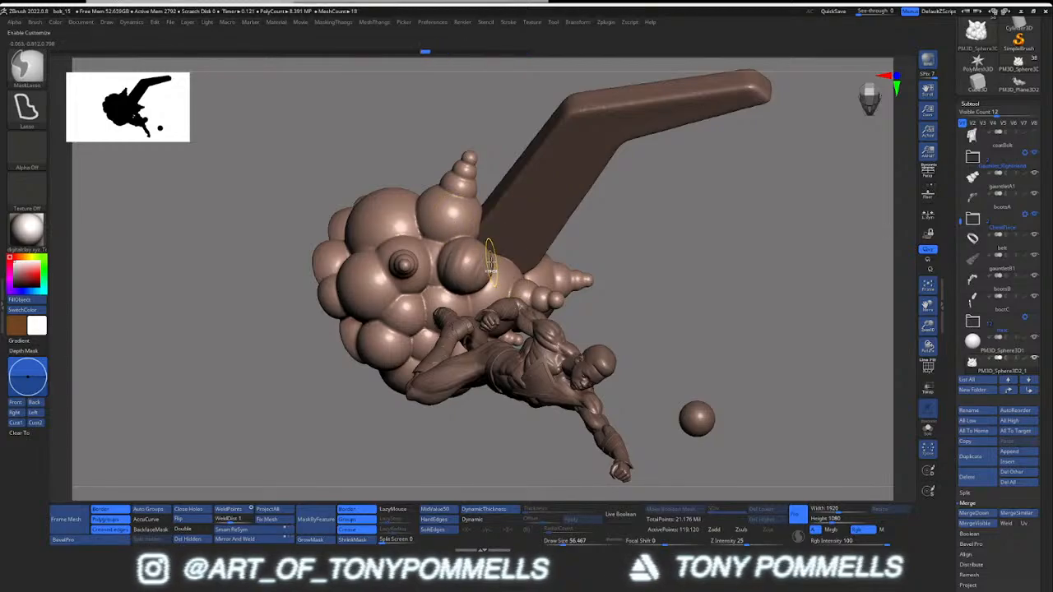
key(ctrl+z)
key(ctrl+z)
key(ctrl+z)
key(ctrl+z)
key(ctrl+z)
key(ctrl+z)
key(ctrl+z)
key(ctrl+z)
key(ctrl+z)
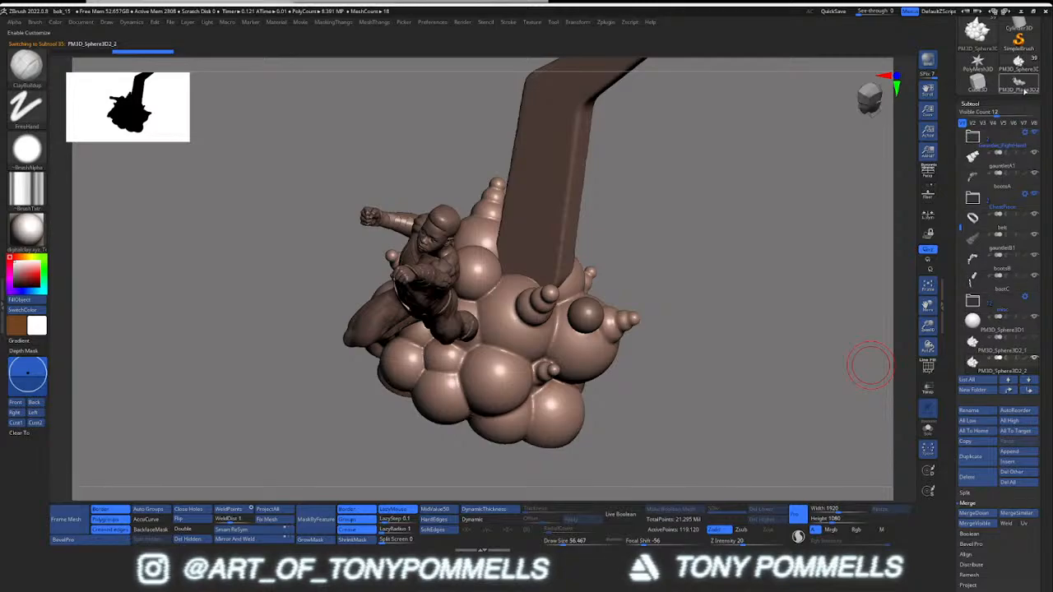
Step: Show the green smoke statue reference image beside the model and turn the sculpture for comparison
right_drag(568, 296, 675, 231)
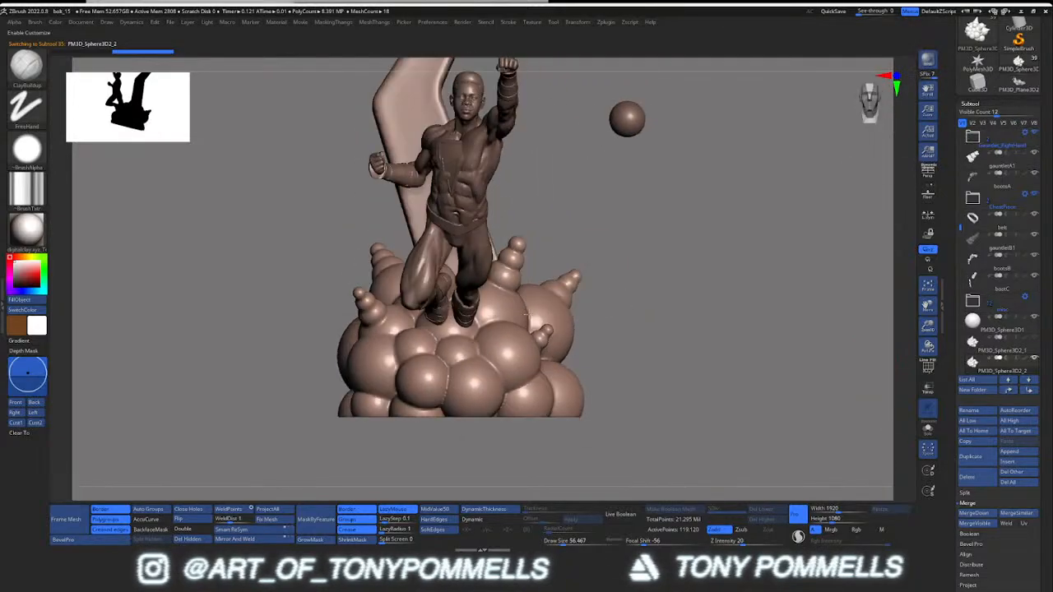
alt+right_drag(488, 299, 73, 319)
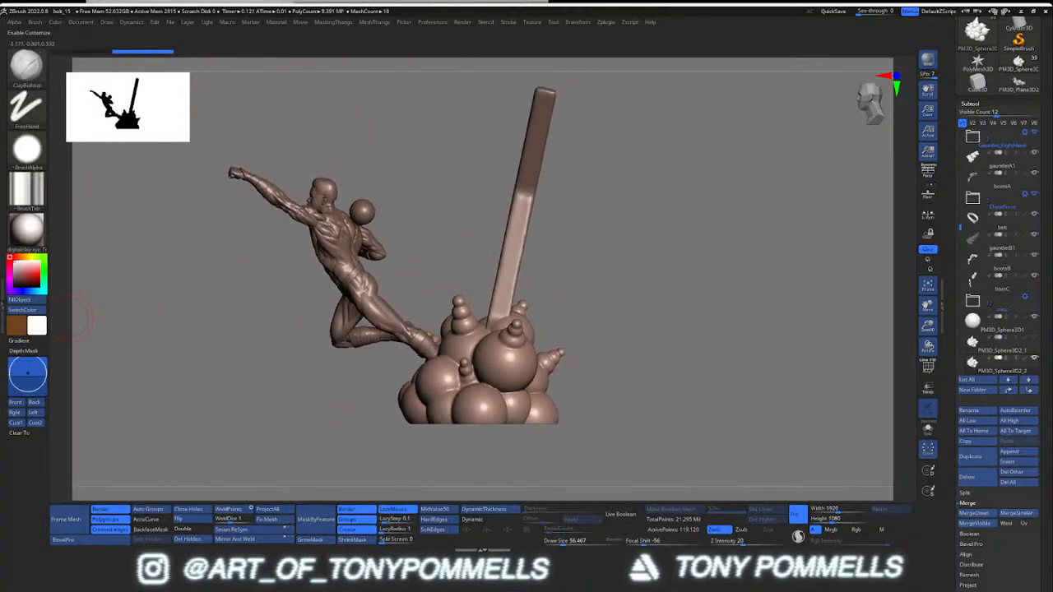
drag(2, 144, 167, 282)
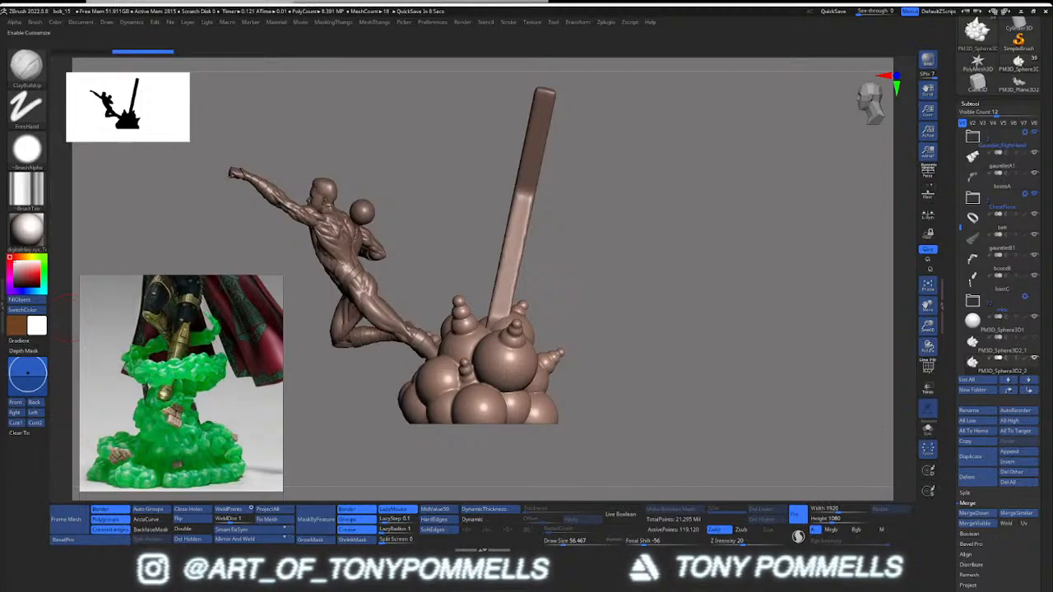
drag(395, 265, 536, 285)
mouse_move(536, 285)
alt+right_down()
mouse_move(501, 320)
mouse_move(576, 317)
mouse_move(499, 300)
mouse_move(498, 256)
alt+right_up()
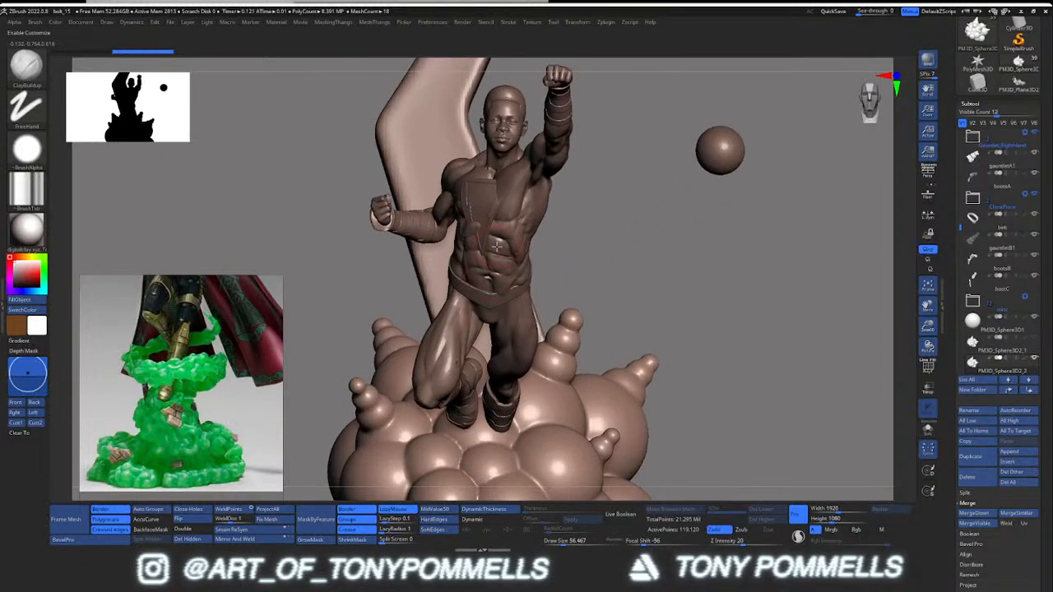
Step: Select the figure's body subtool and examine its pose against the cloud base from both sides
alt+click(498, 245)
mouse_move(568, 247)
right_down()
mouse_move(513, 246)
mouse_move(502, 292)
mouse_move(481, 308)
right_up()
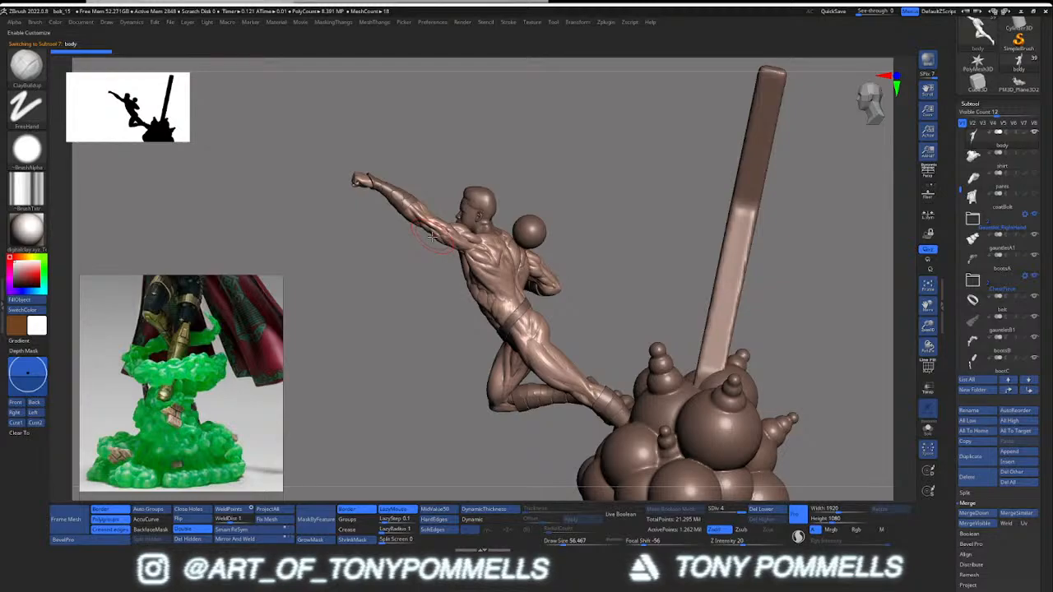
right_drag(510, 301, 568, 305)
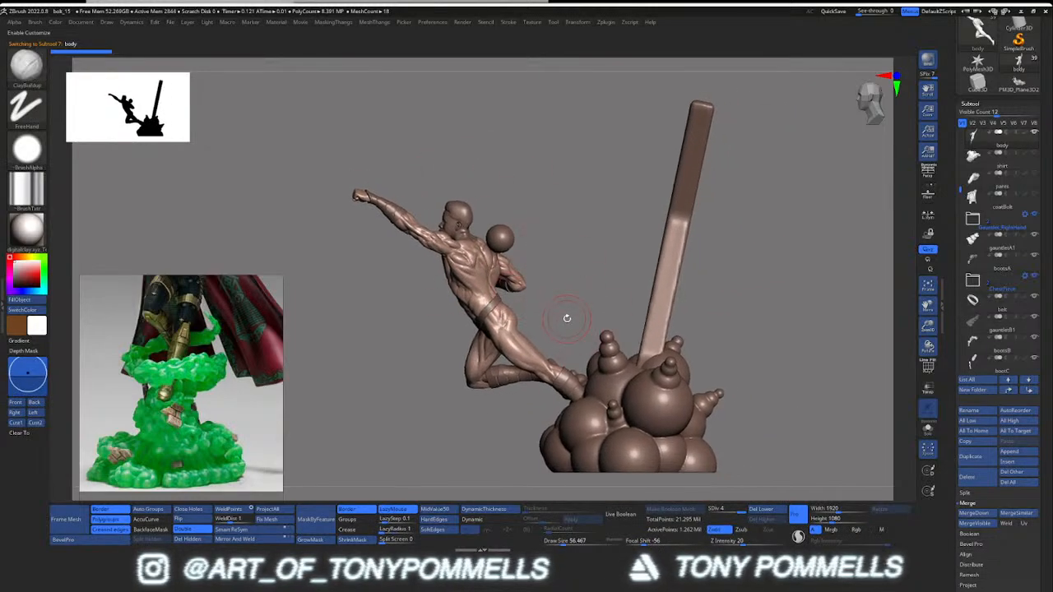
right_drag(559, 312, 548, 287)
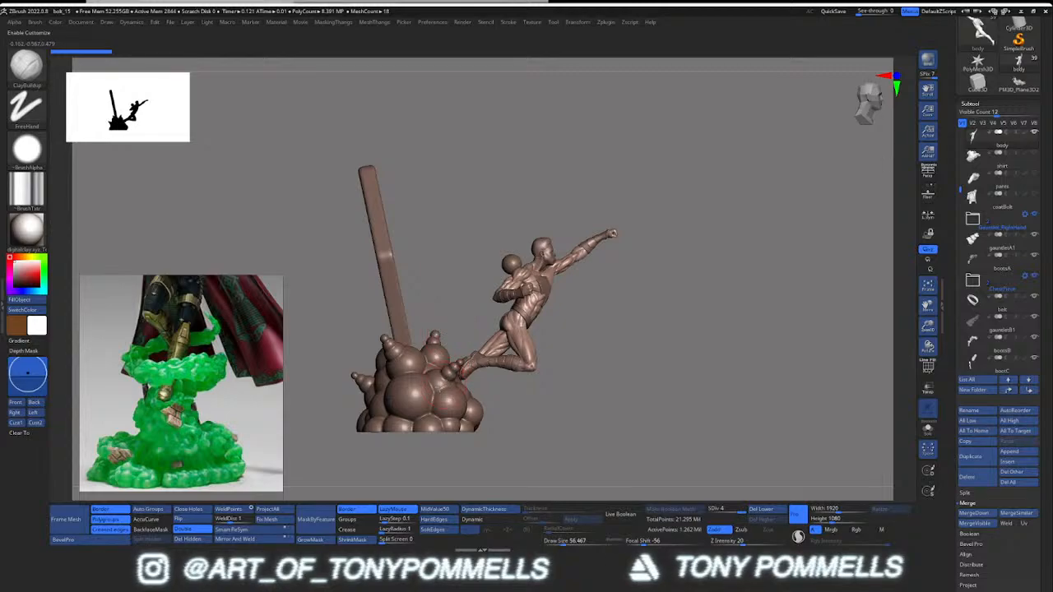
alt+right_drag(460, 329, 512, 296)
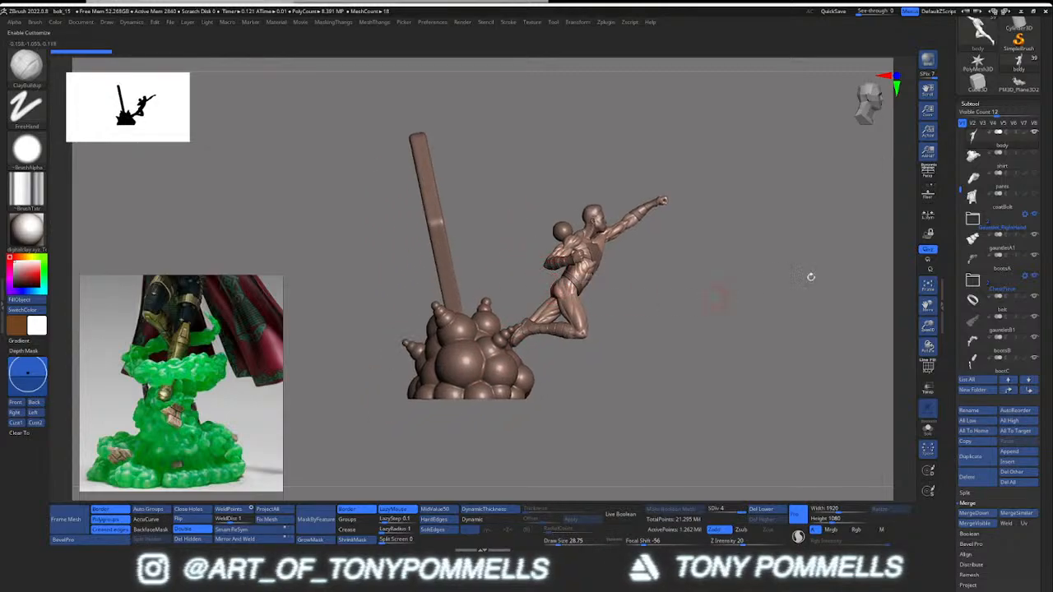
right_drag(811, 275, 755, 269)
Step: Delete the ZSphere1 subtool listed below the head
click(972, 244)
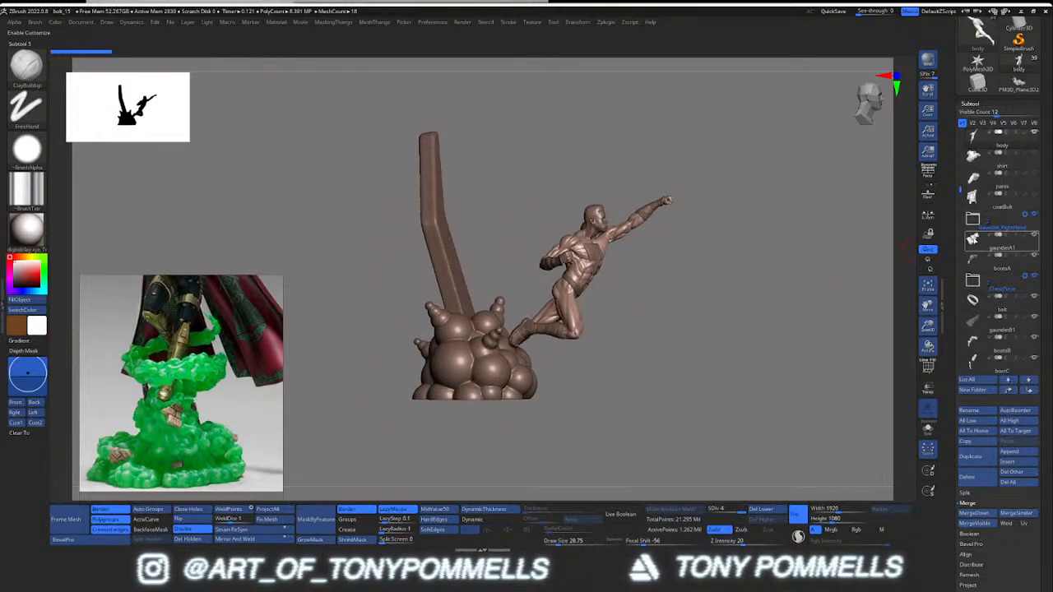
drag(960, 190, 961, 111)
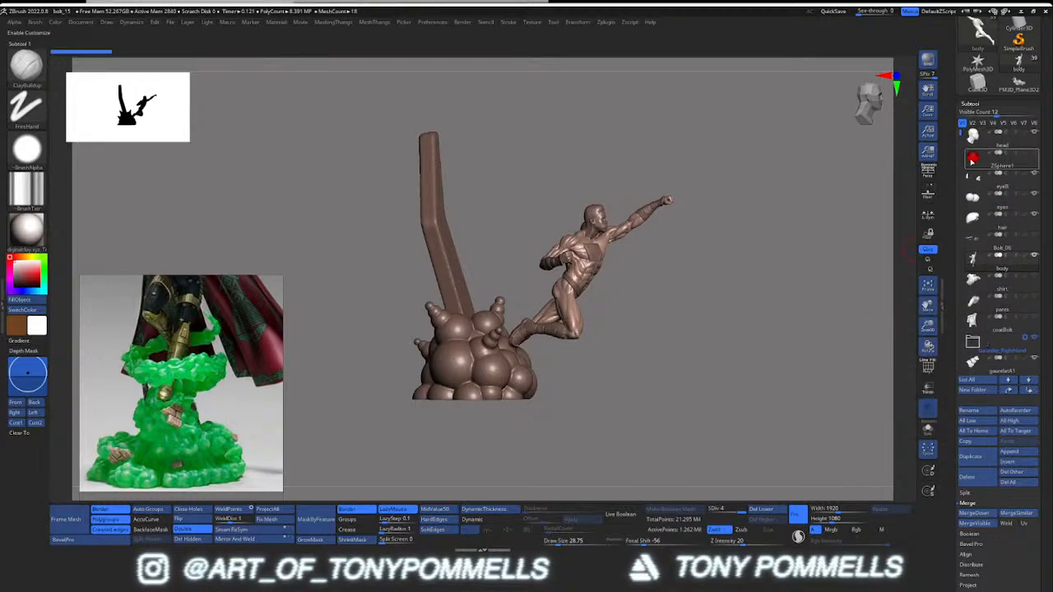
click(973, 158)
click(966, 477)
click(946, 491)
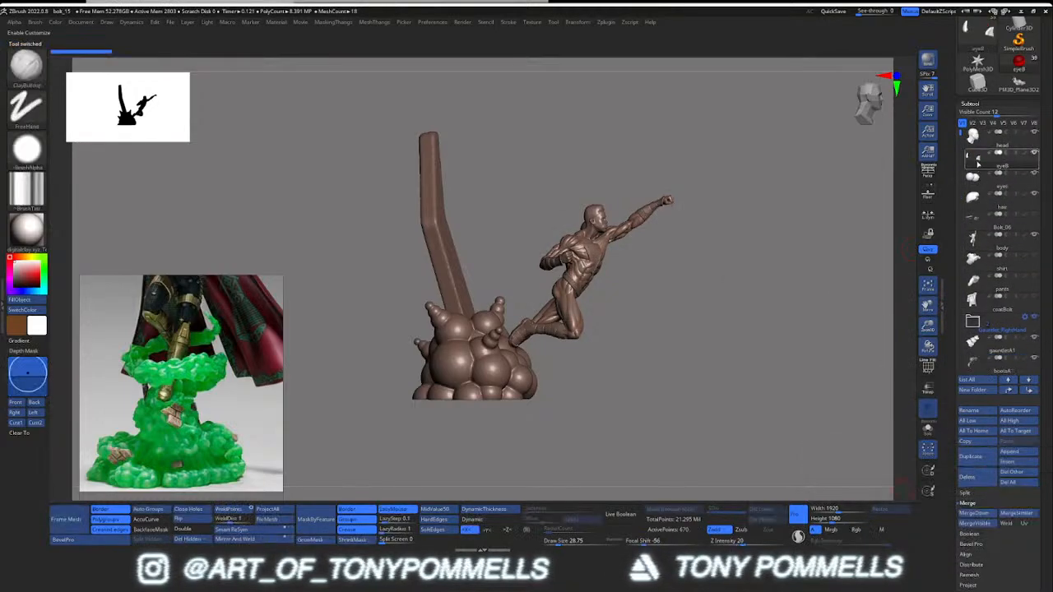
Step: Put the head subtool into a new folder named bodyGroup
click(977, 390)
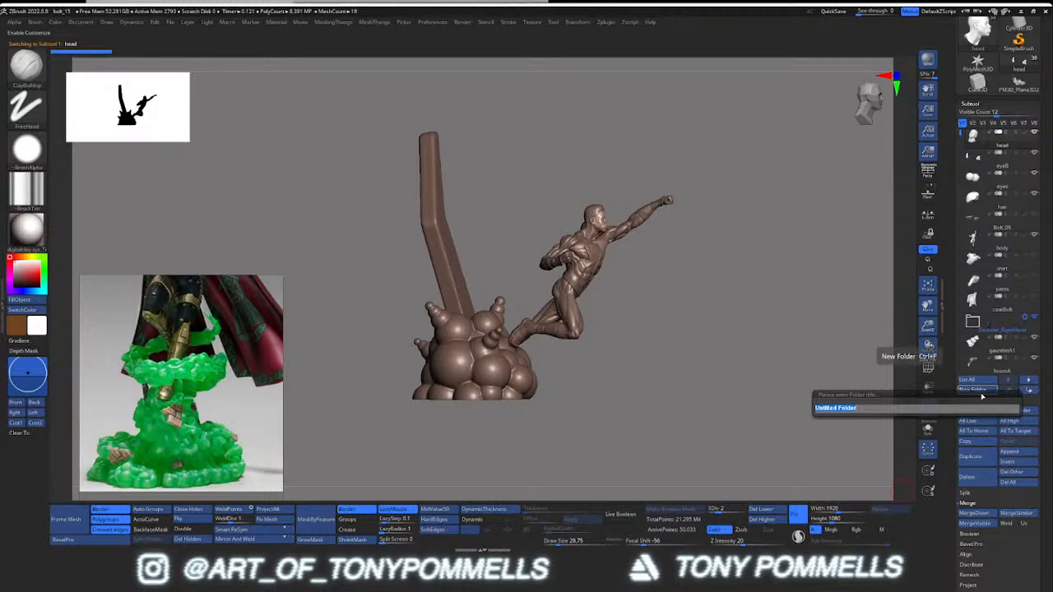
text(bodyGrop)
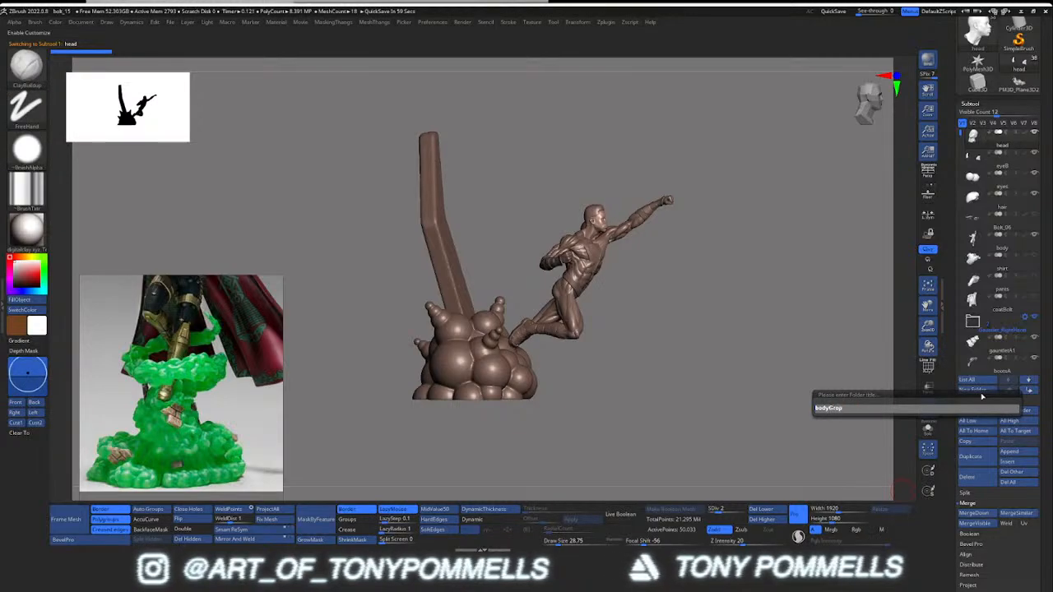
text(oup)
key(Return)
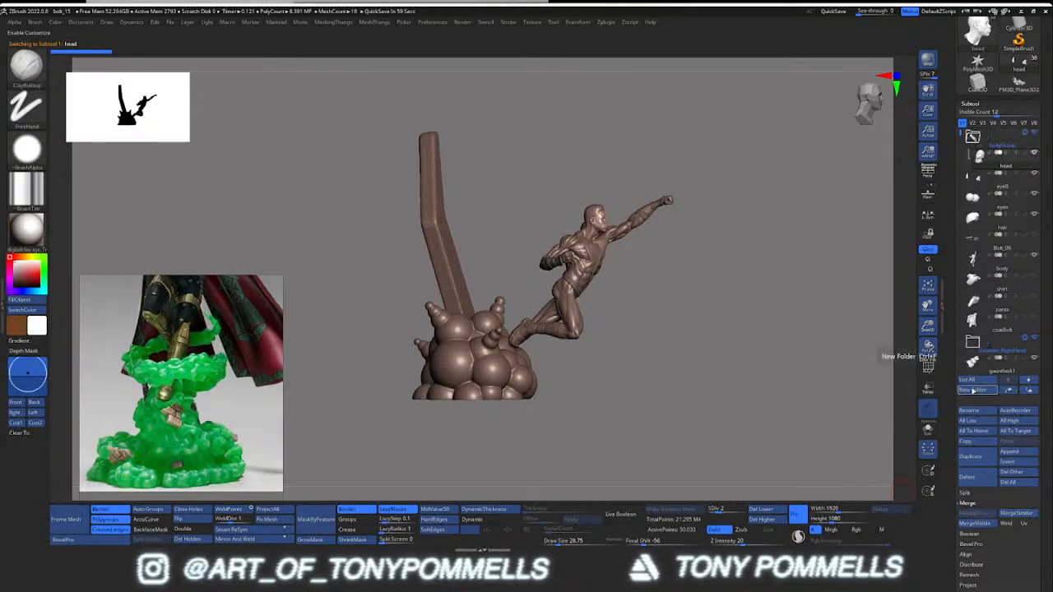
Step: Move the eyeB, eyes, hair and Bolt_06 subtools into the bodyGroup folder
click(971, 177)
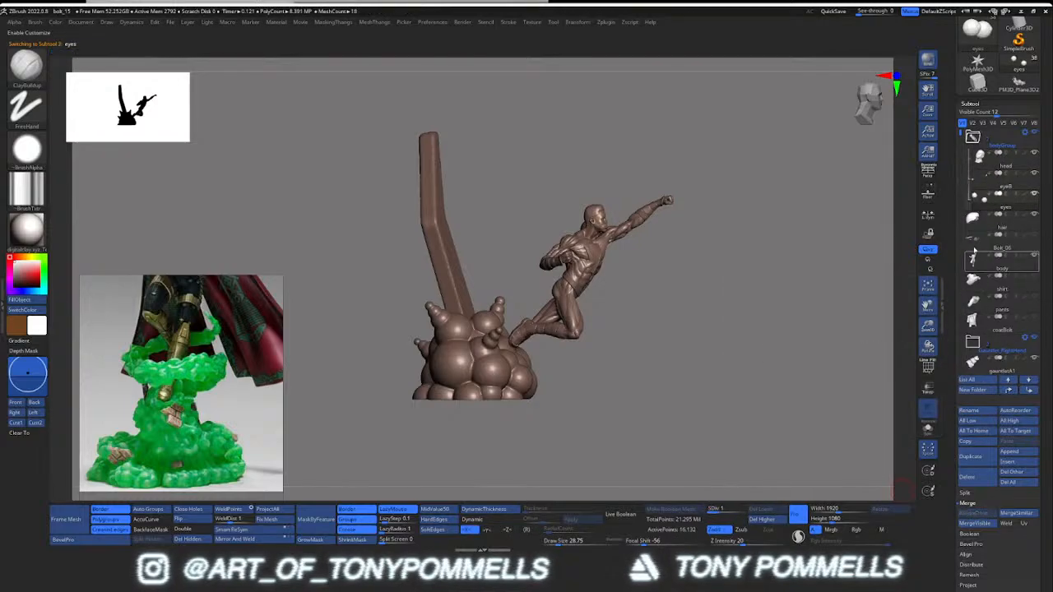
click(975, 218)
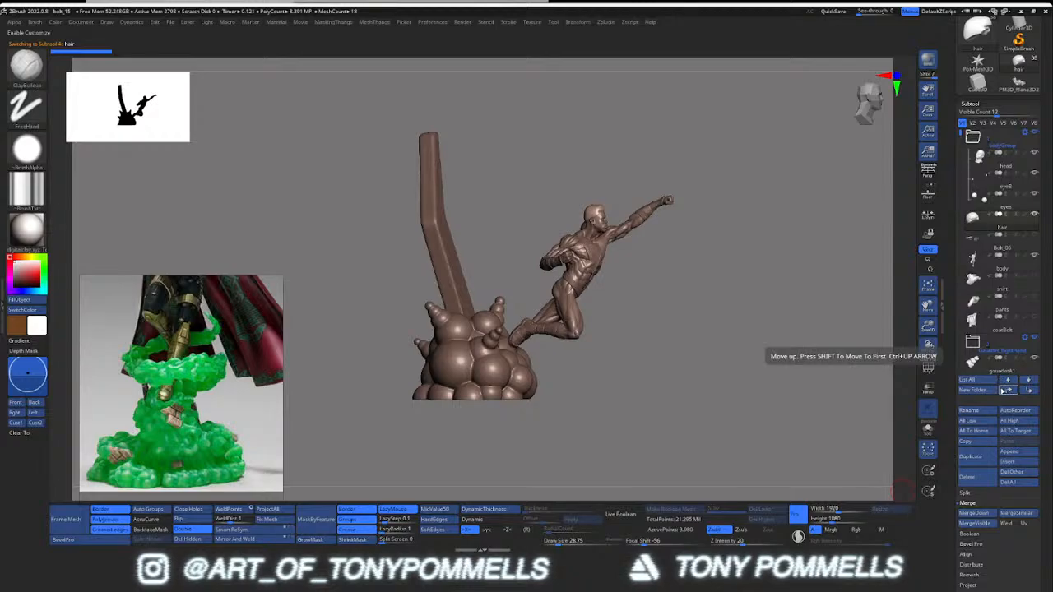
click(1000, 380)
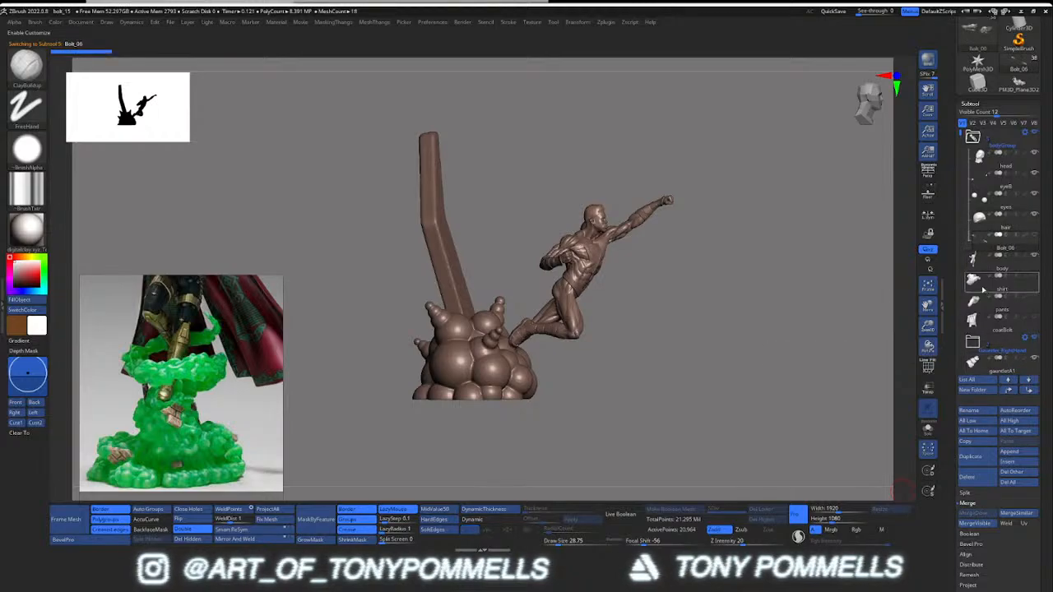
Step: Add the body, shirt, pants and coatBolt subtools to the bodyGroup folder
click(987, 261)
click(987, 284)
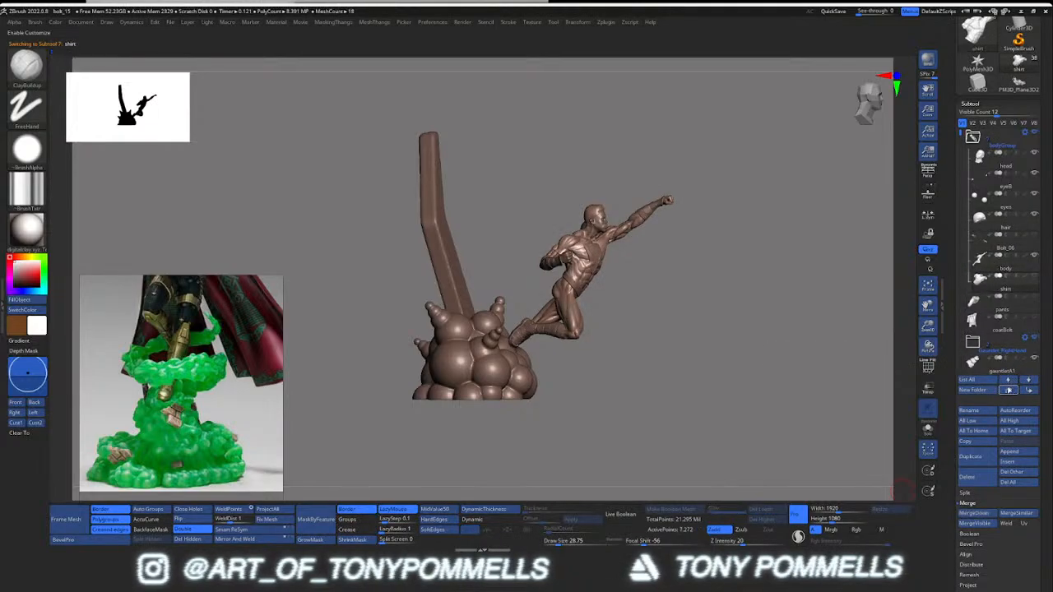
click(987, 310)
click(987, 330)
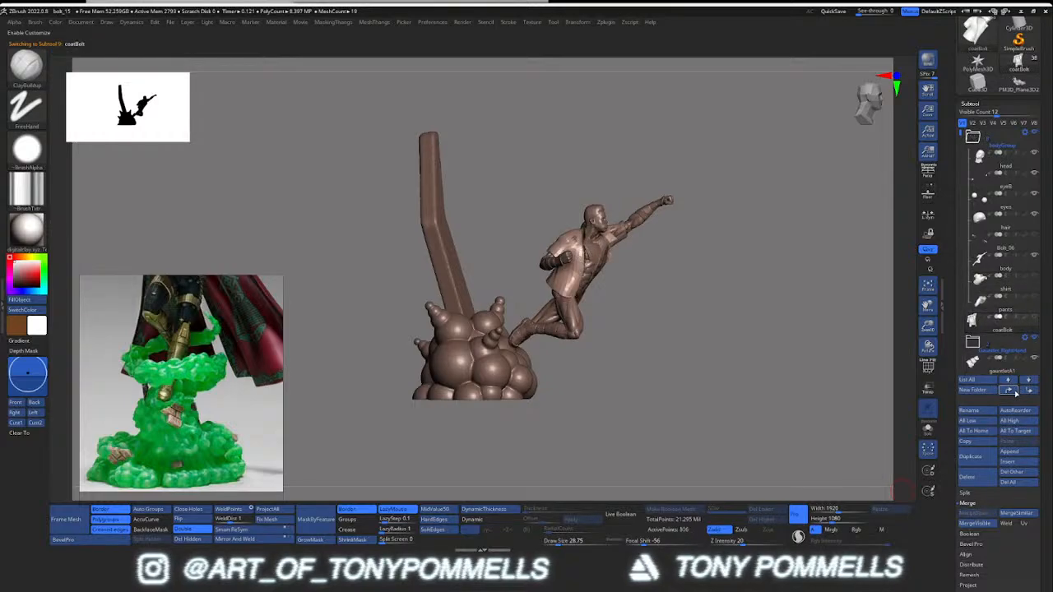
click(981, 350)
click(1008, 390)
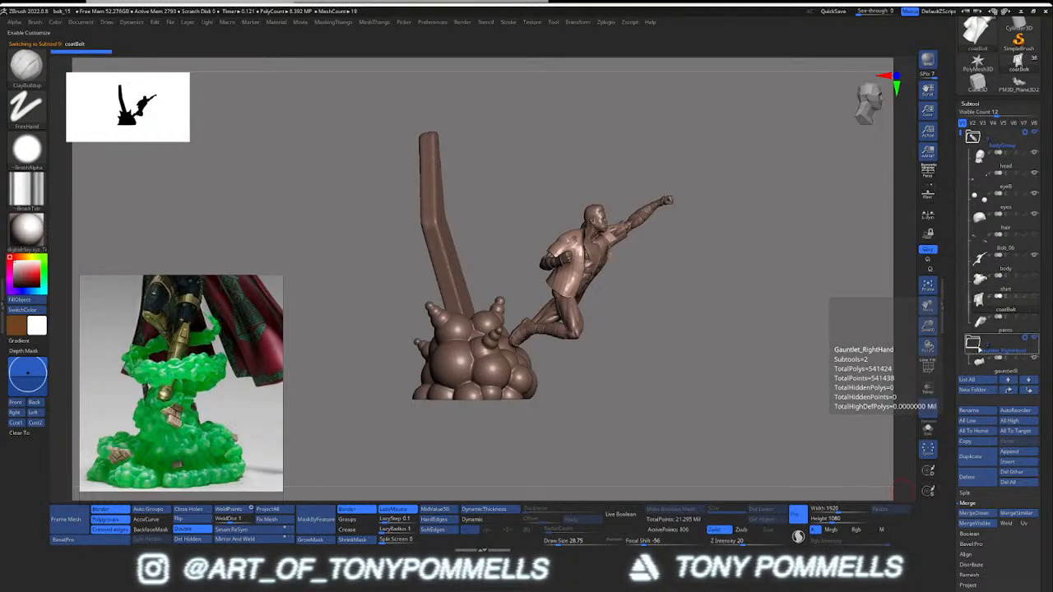
Step: Move gauntletB and gauntletA out of the Gauntlet_RightHand folder into bodyGroup, along with gauntletA1 and bootsA
click(984, 362)
click(1007, 379)
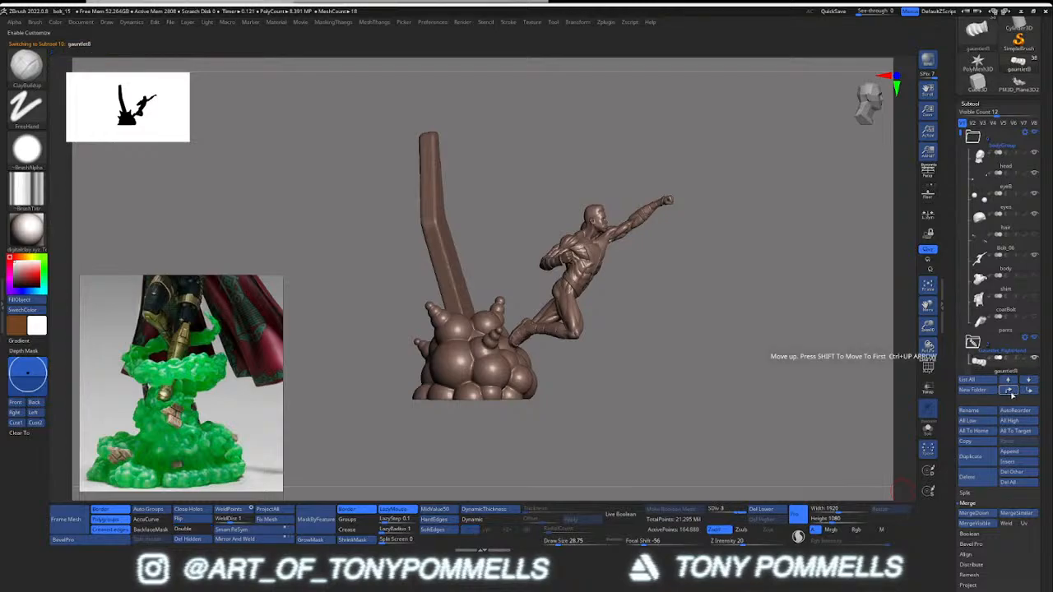
click(1009, 389)
scroll(972, 159, down, 4)
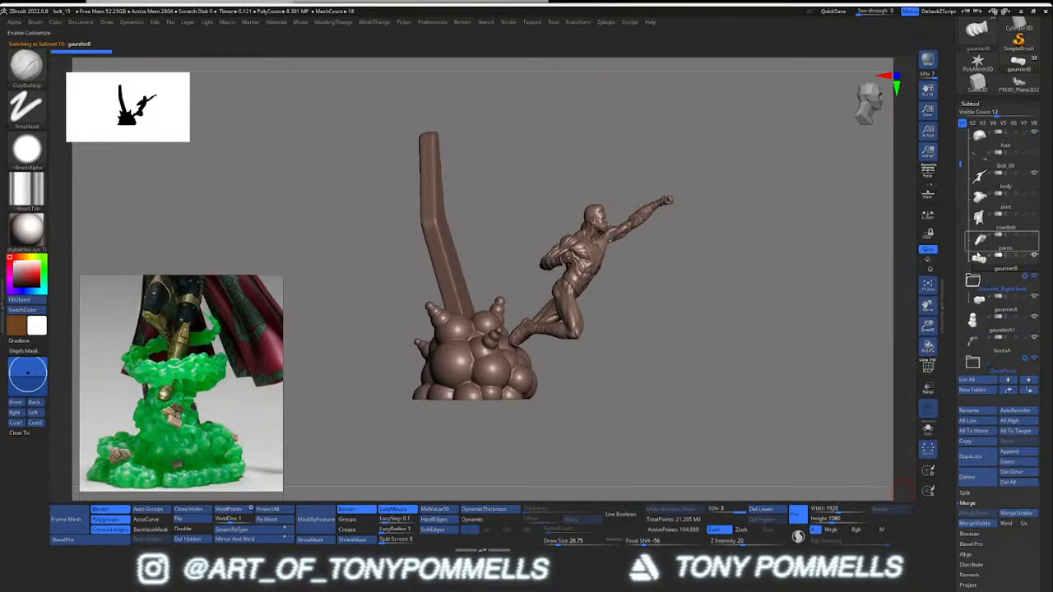
click(1009, 391)
click(991, 323)
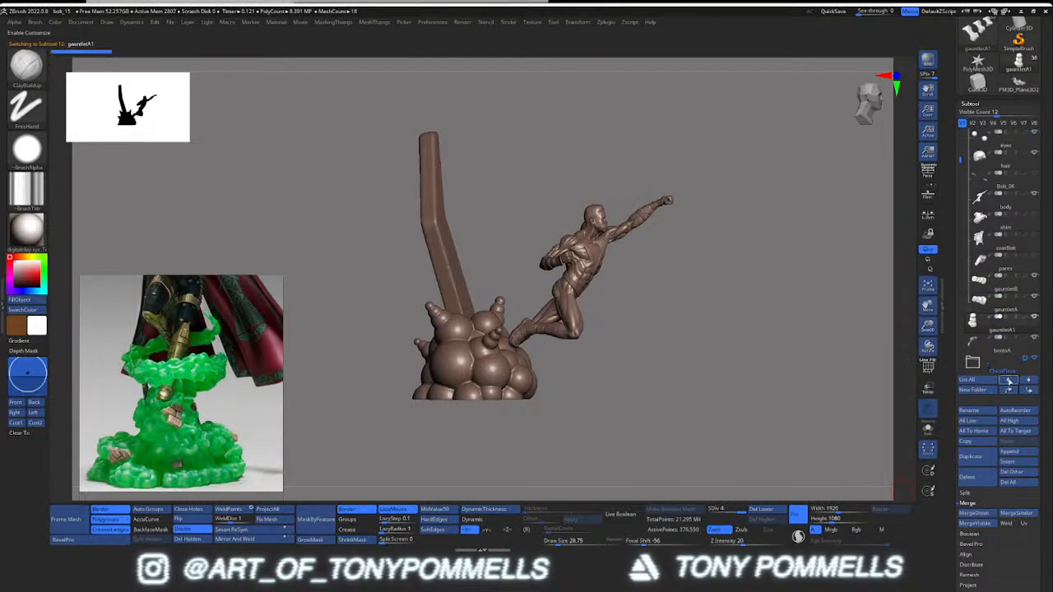
click(1008, 381)
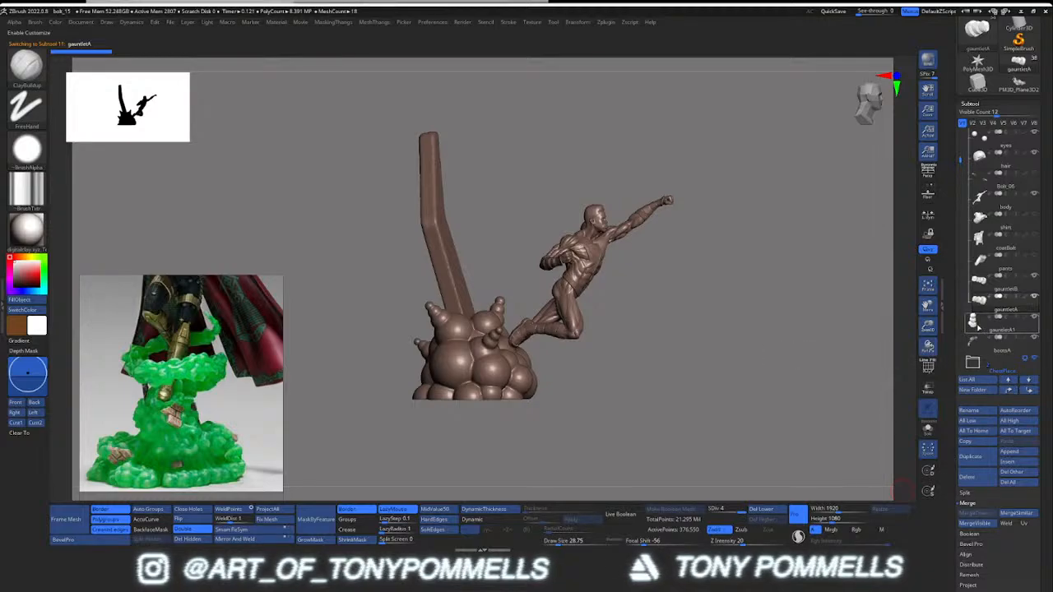
click(976, 349)
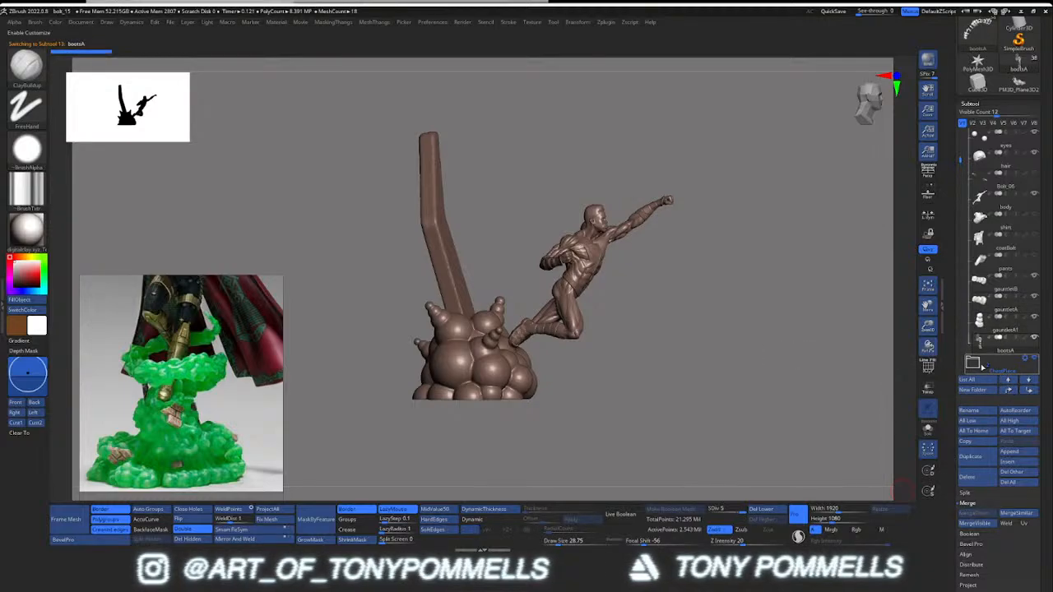
Step: Move chestPieceA and chestPieceB out of the chest piece folder into bodyGroup, together with the belt
scroll(980, 204, down, 10)
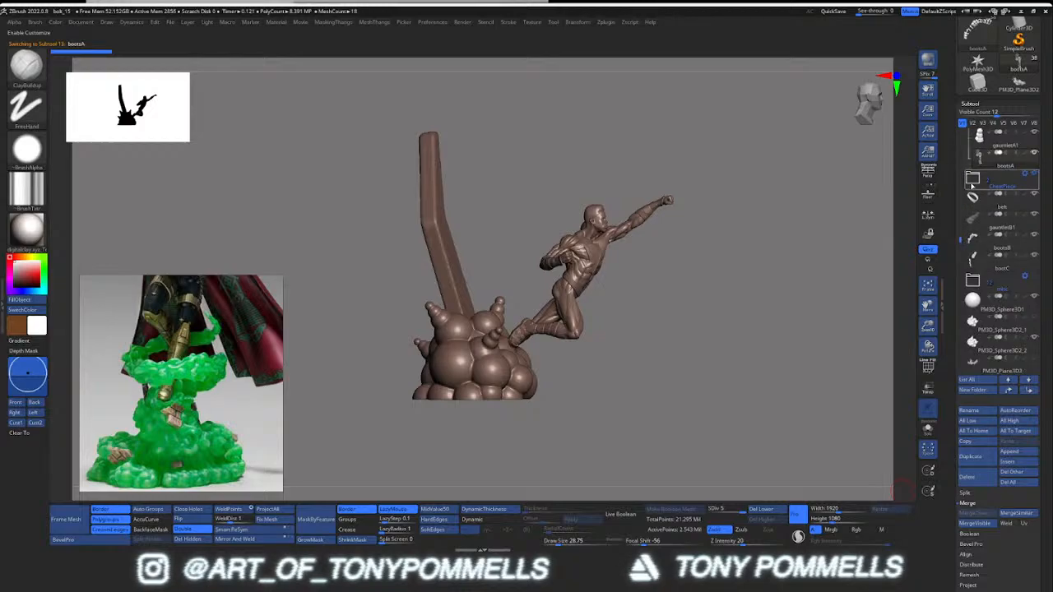
click(981, 203)
click(1009, 390)
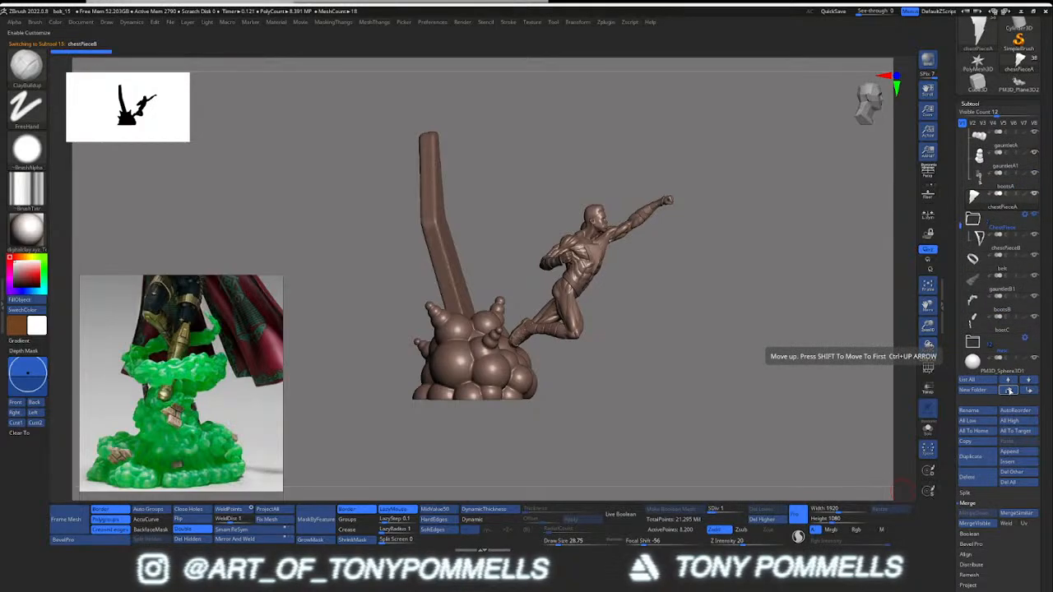
click(1009, 390)
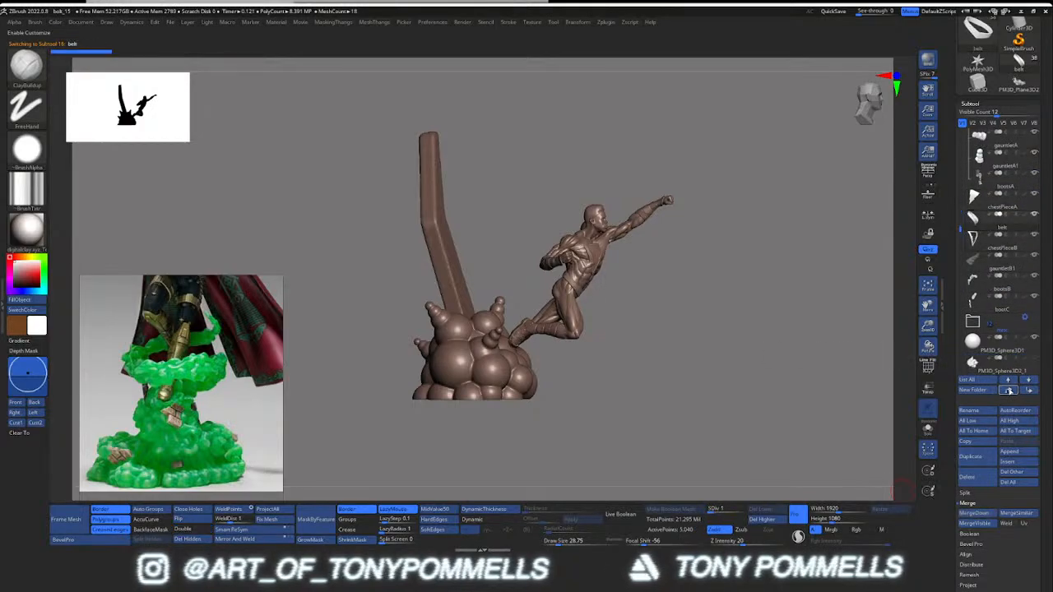
click(1009, 389)
click(1009, 390)
click(1009, 390)
click(1009, 390)
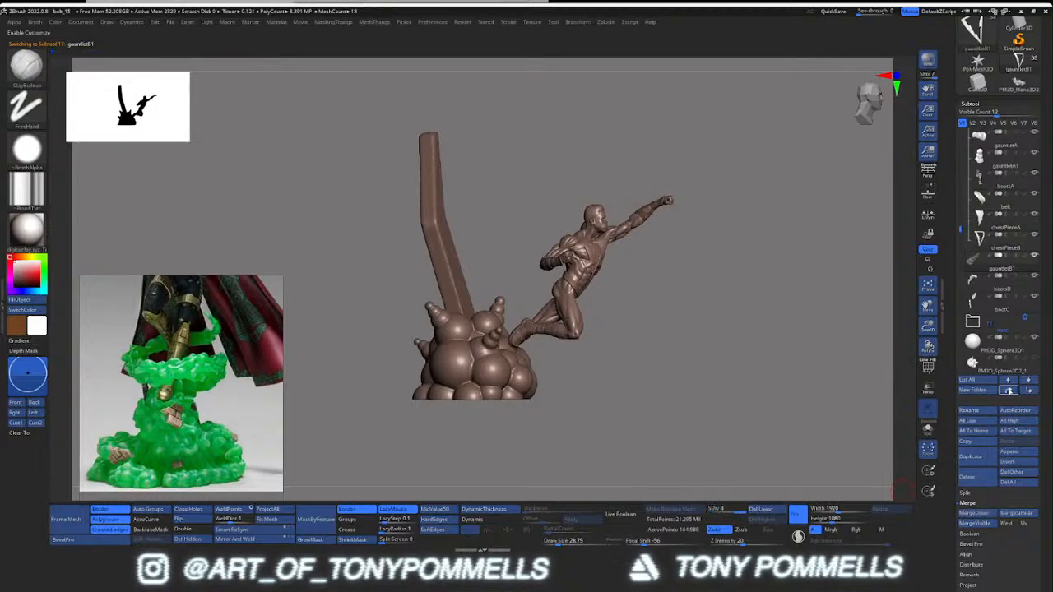
Step: Add the gauntletB1, bootsB and bootC subtools to the bodyGroup folder
click(1009, 390)
click(1009, 389)
click(1009, 390)
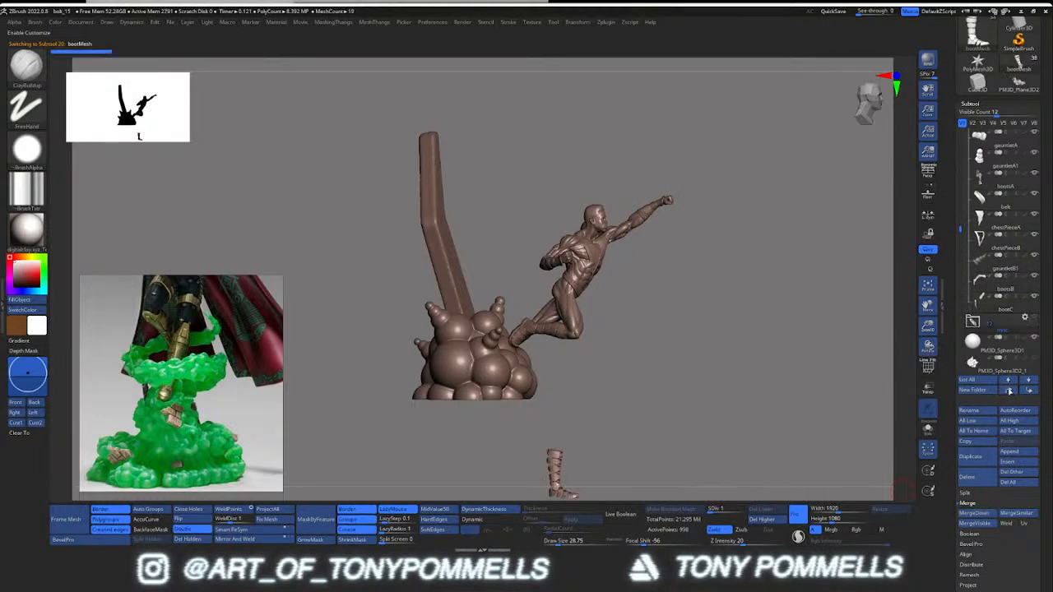
click(1009, 390)
click(1009, 390)
click(1009, 390)
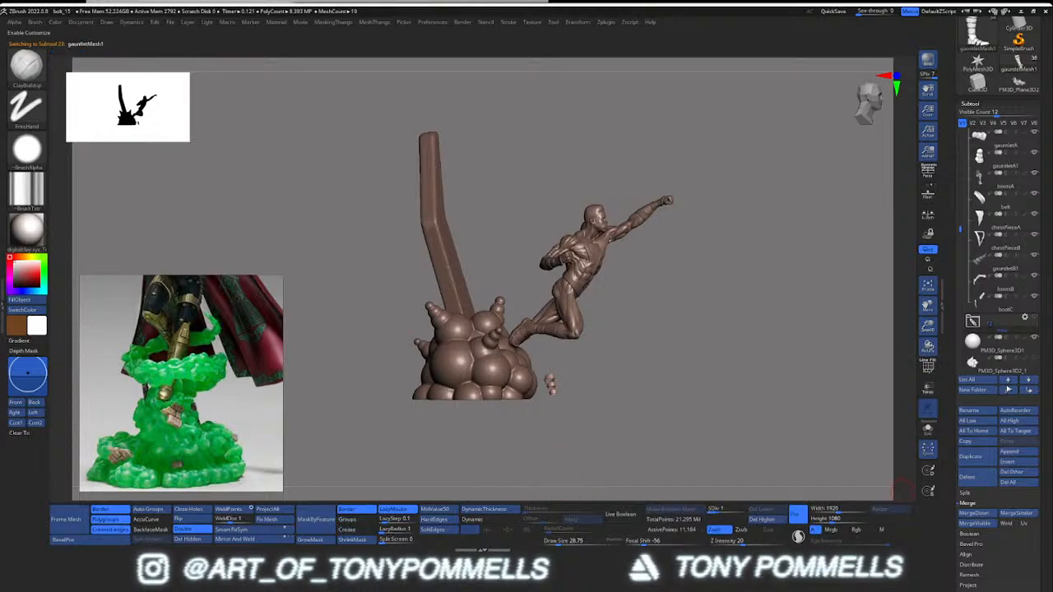
Step: Collapse the bodyGroup folder and apply Transpose Set to it for transforming the whole figure as one
drag(960, 230, 962, 135)
click(972, 138)
click(1023, 135)
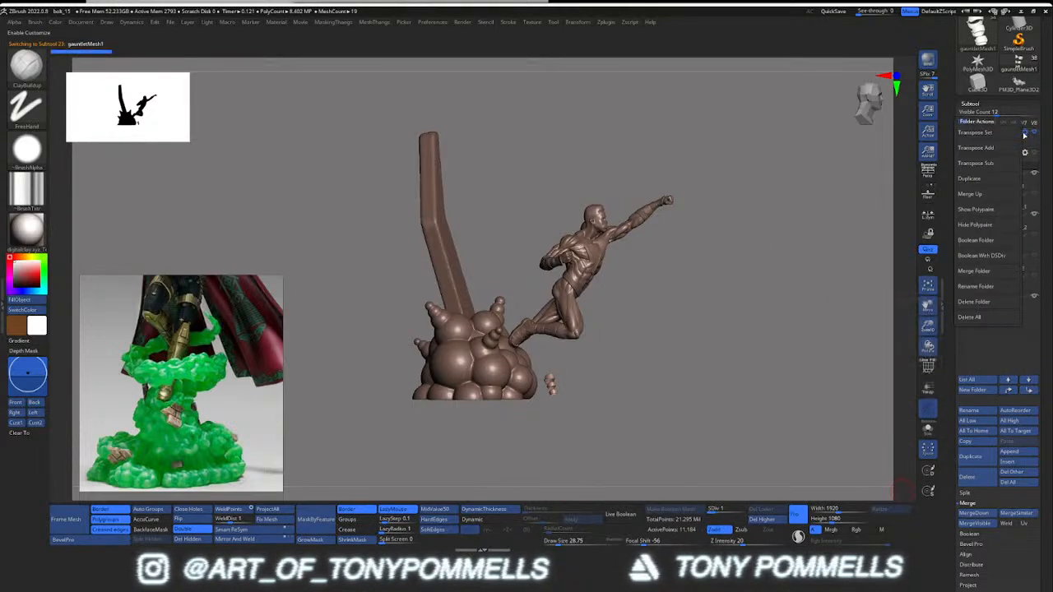
click(1005, 134)
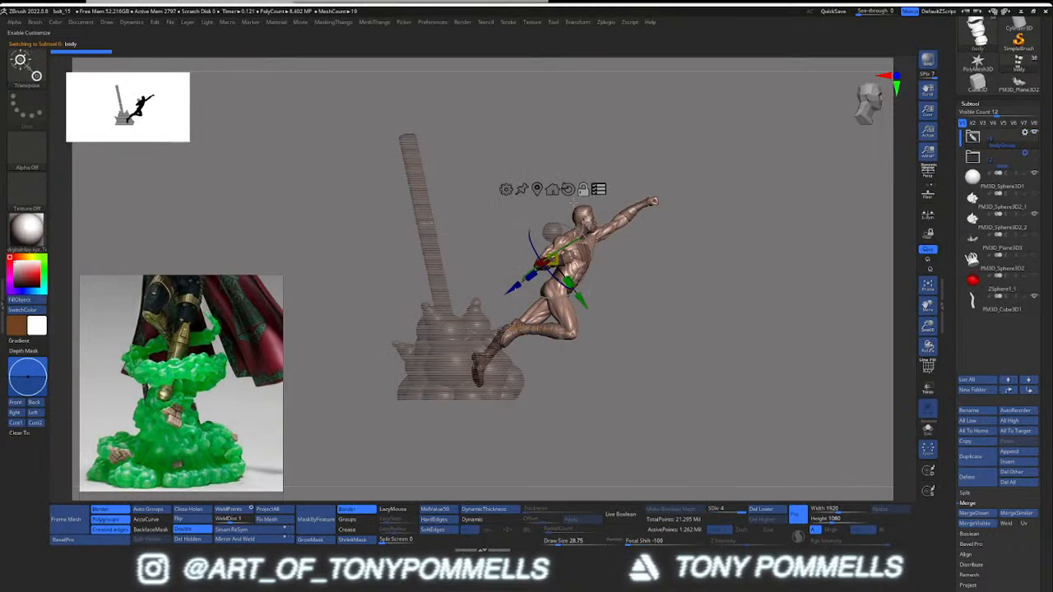
drag(516, 225, 532, 241)
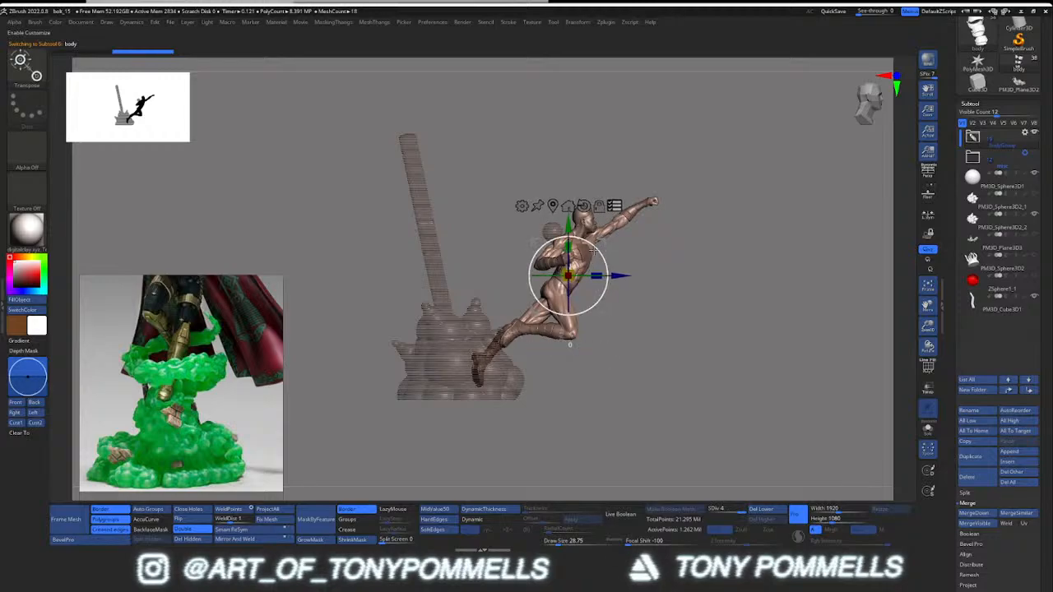
drag(607, 275, 665, 247)
key(q)
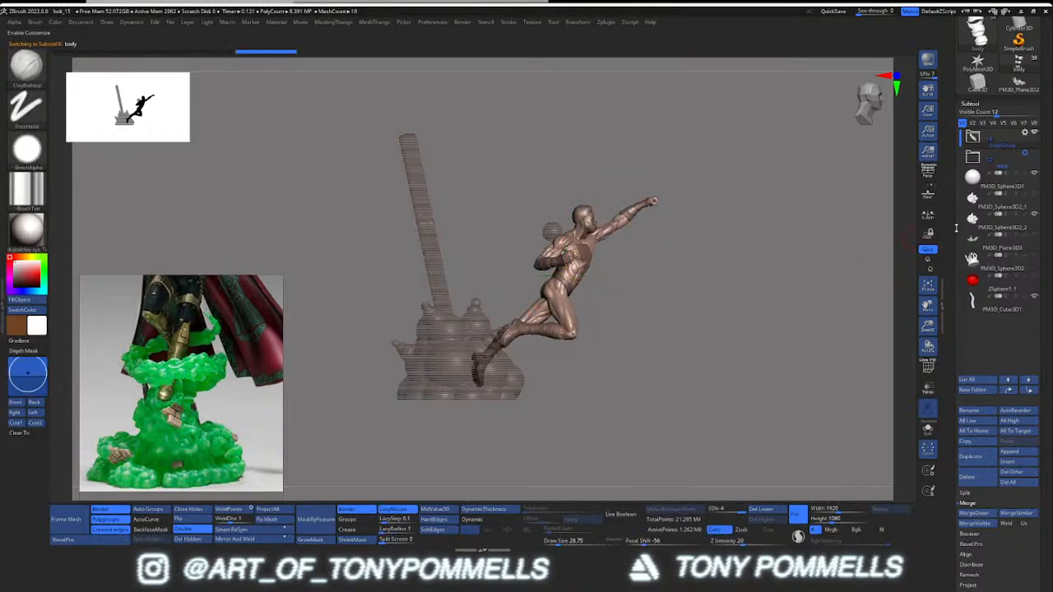
mouse_move(977, 247)
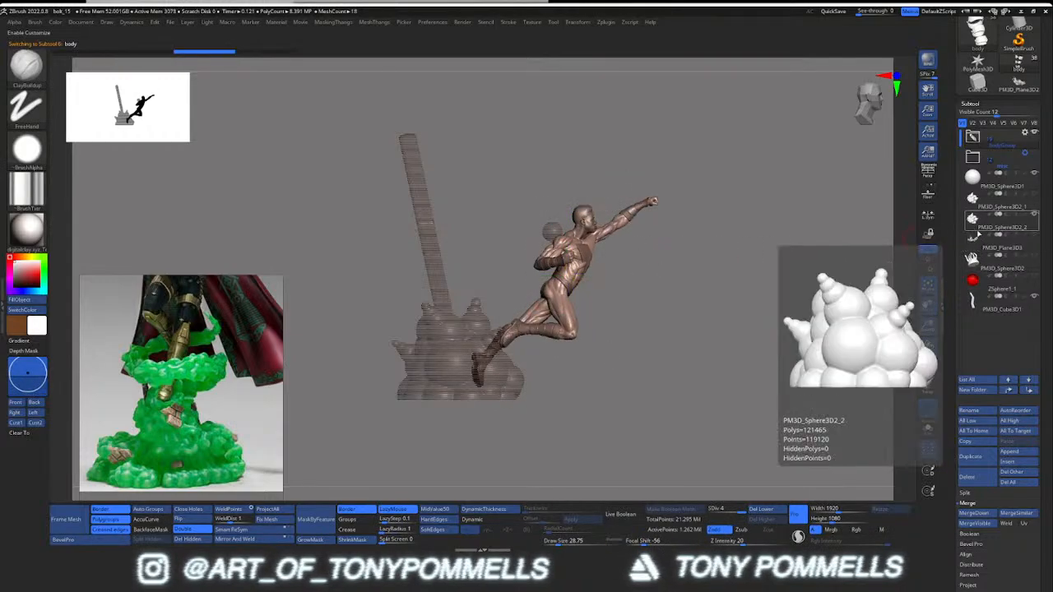
ctrl+right_drag(735, 99, 731, 168)
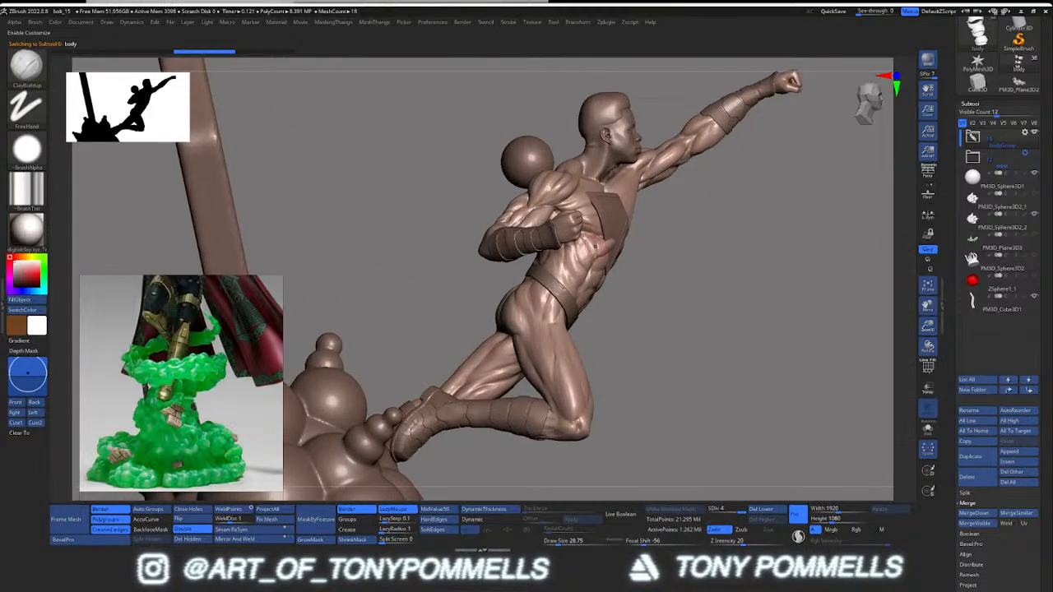
key(w)
drag(606, 283, 640, 272)
key(ctrl+z)
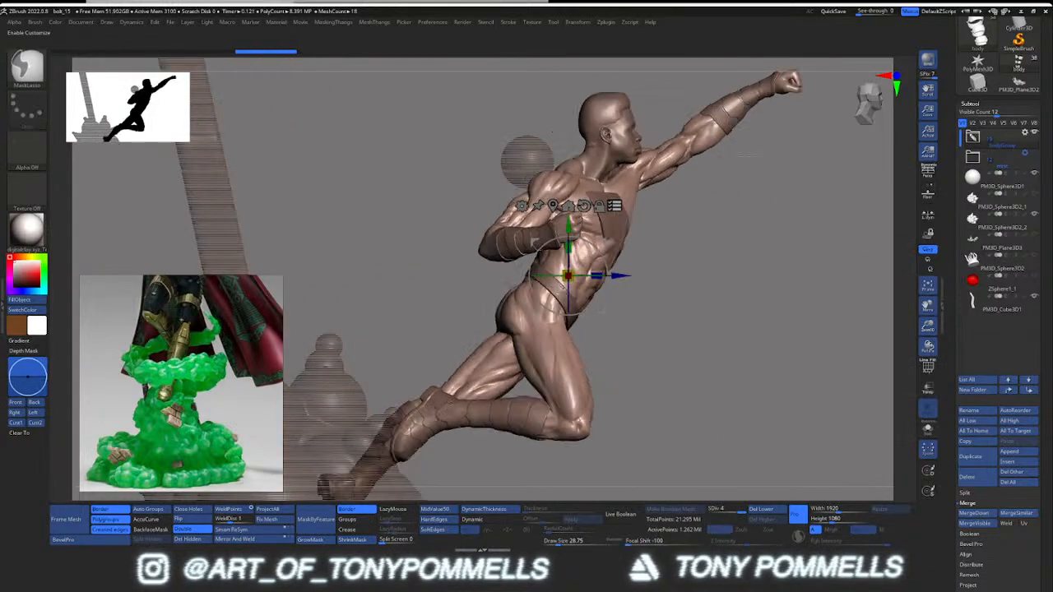
alt+click(726, 104)
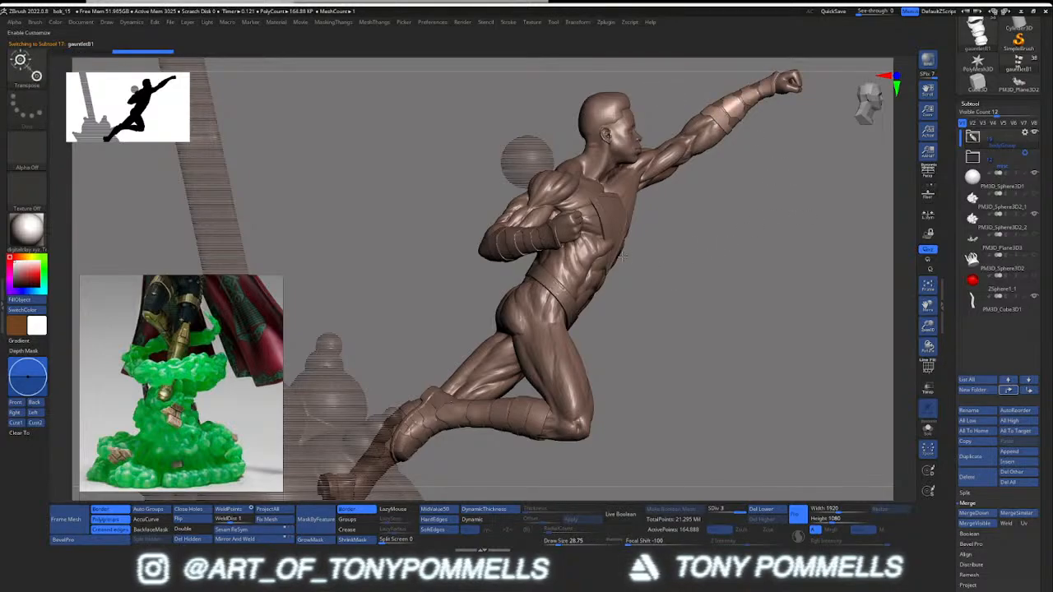
ctrl+right_drag(623, 257, 611, 108)
Step: Rotate the grouped figure into a more upright flying pose and adjust its placement above the smoke base
alt+click(563, 270)
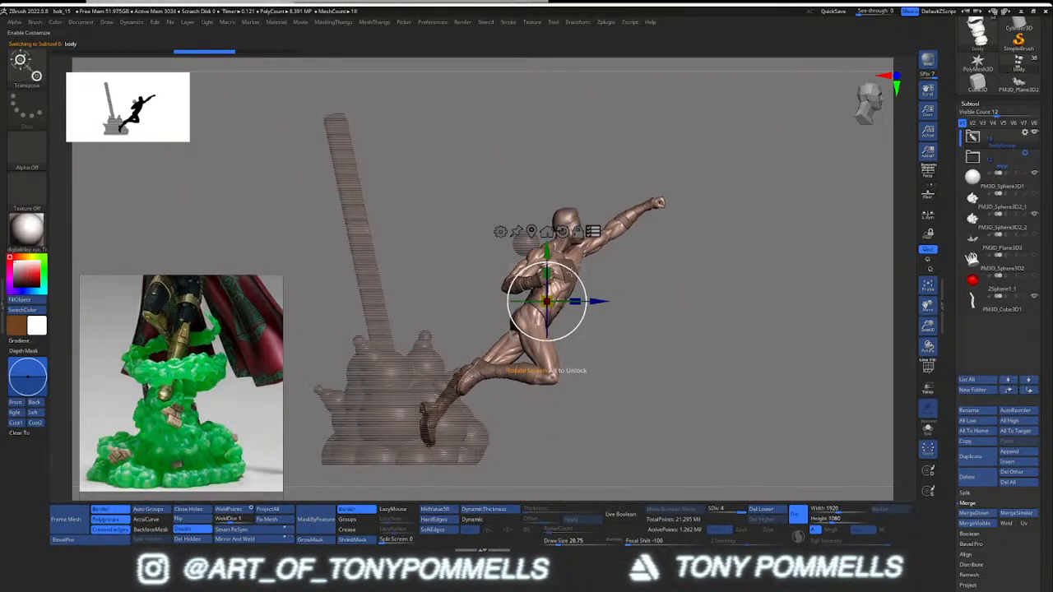
drag(581, 278, 504, 211)
mouse_move(576, 251)
shift+right_down()
mouse_move(494, 254)
mouse_move(528, 276)
mouse_move(489, 240)
shift+right_up()
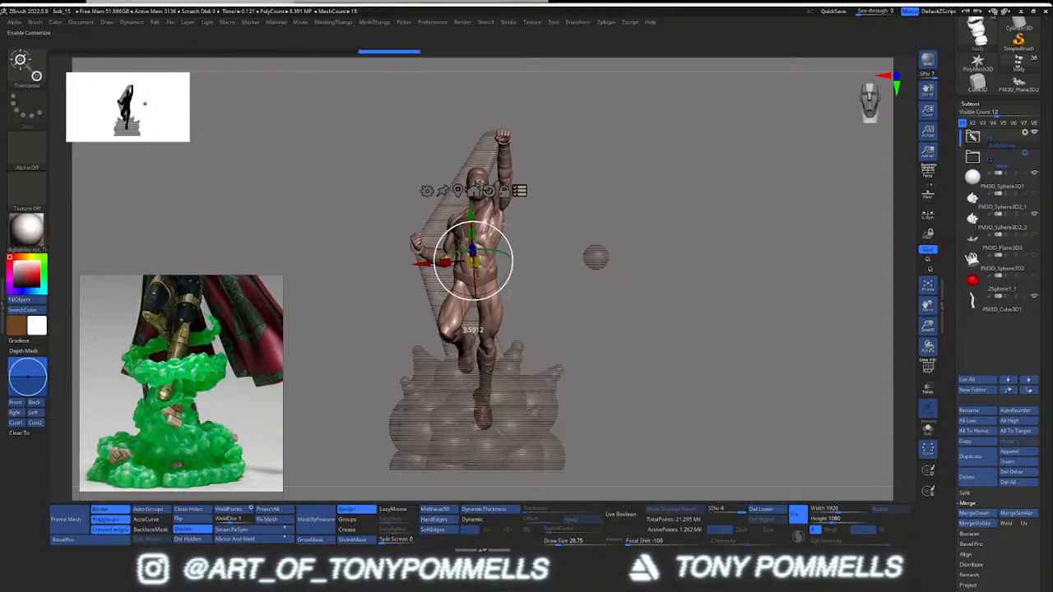
key(q)
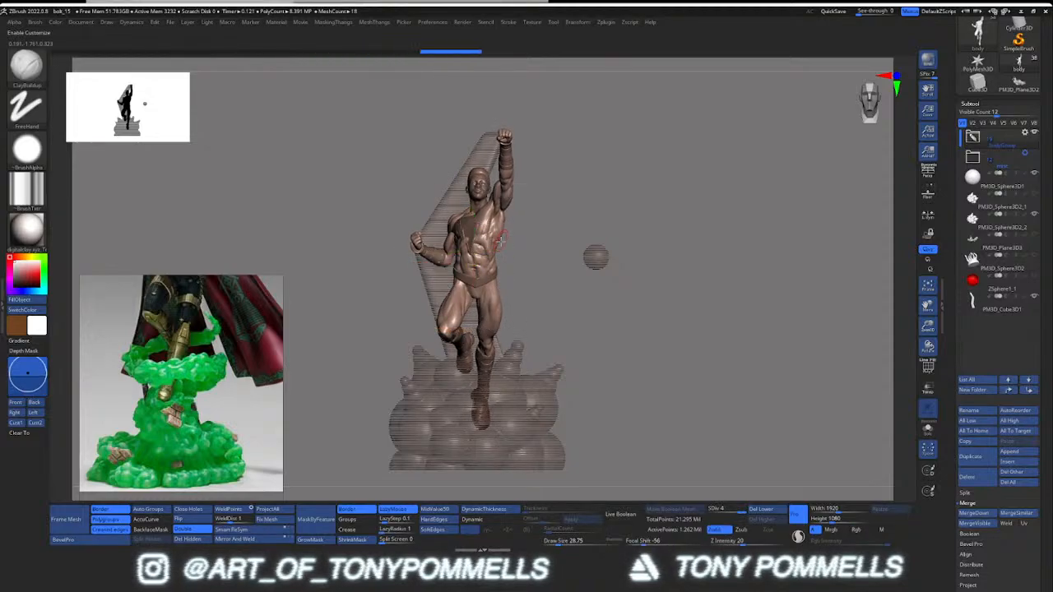
mouse_move(473, 247)
ctrl+right_down()
mouse_move(461, 283)
mouse_move(505, 282)
mouse_move(501, 273)
mouse_move(547, 292)
mouse_move(543, 251)
ctrl+right_up()
key(w)
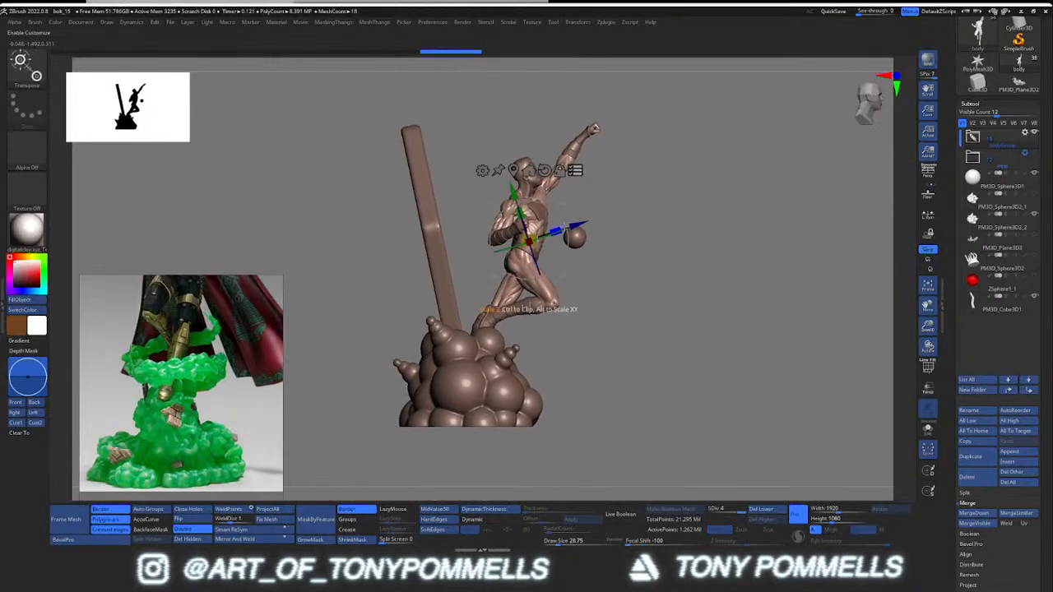
drag(564, 207, 569, 212)
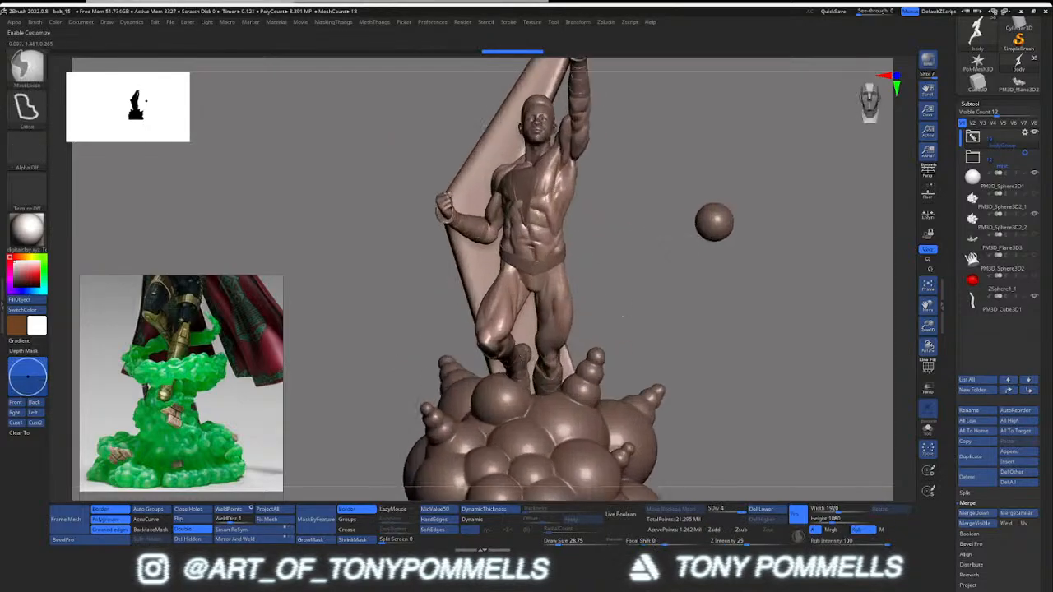
Step: Adjust the placement of the bolt-shaped slab, PM3D_Cube3D1, behind the figure
right_drag(624, 317, 586, 287)
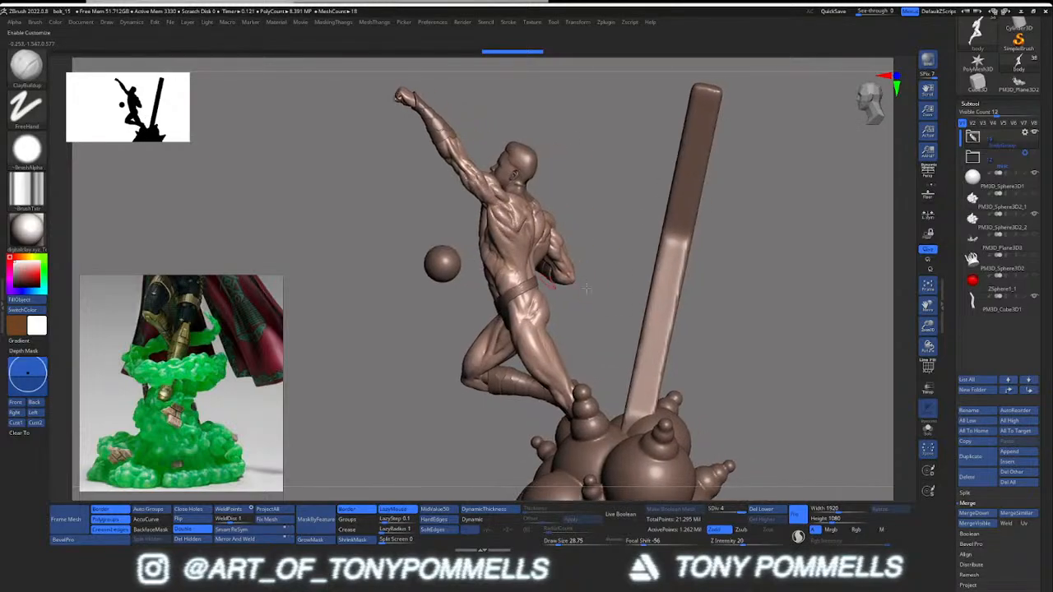
right_drag(681, 282, 580, 281)
key(w)
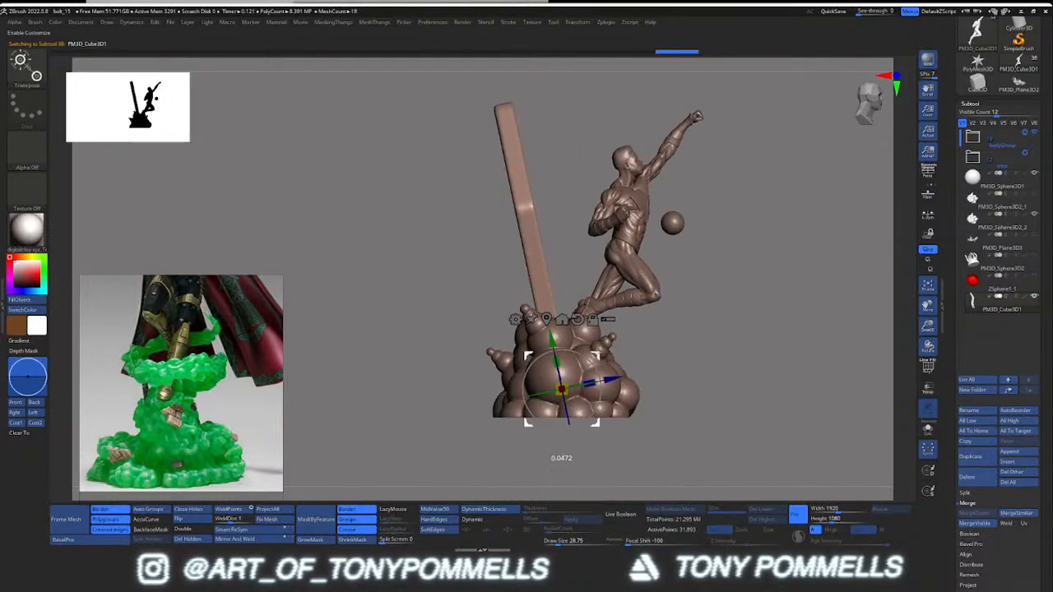
right_drag(594, 323, 507, 387)
drag(579, 355, 594, 357)
key(q)
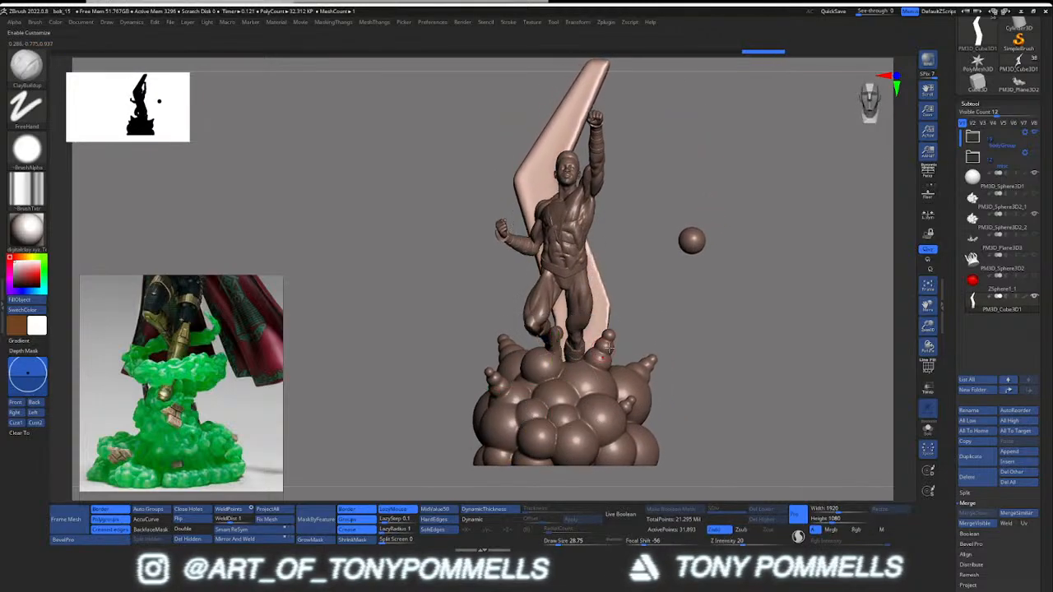
Step: Fine-tune the whole bodyGroup figure's position against the bolt and the smoke base
mouse_move(607, 356)
ctrl+right_down()
mouse_move(606, 301)
mouse_move(606, 328)
ctrl+right_up()
mouse_move(606, 328)
right_down()
mouse_move(575, 327)
mouse_move(615, 342)
mouse_move(598, 294)
right_up()
key(w)
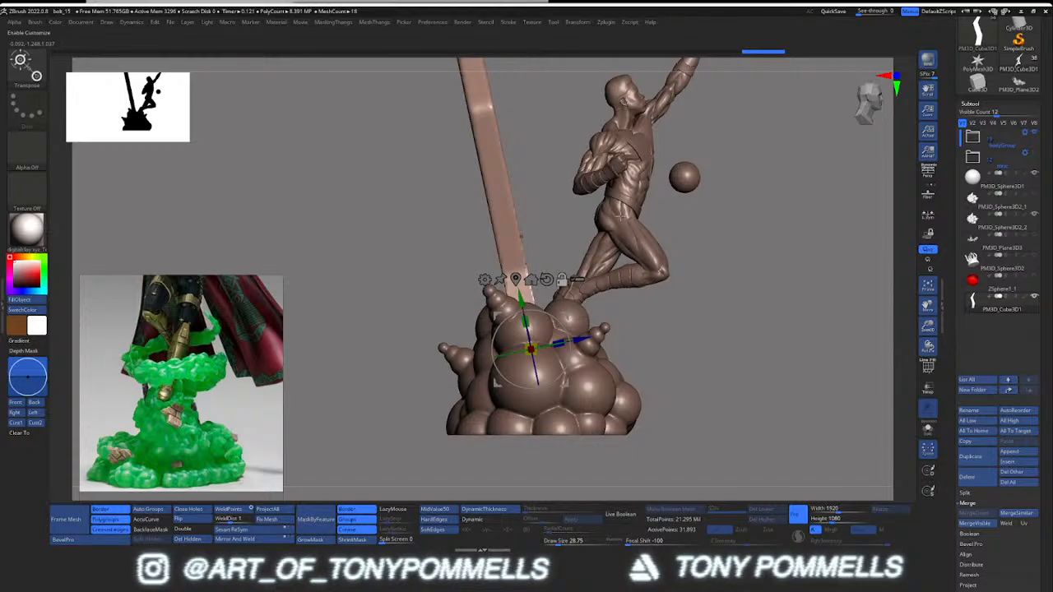
alt+click(621, 212)
click(673, 118)
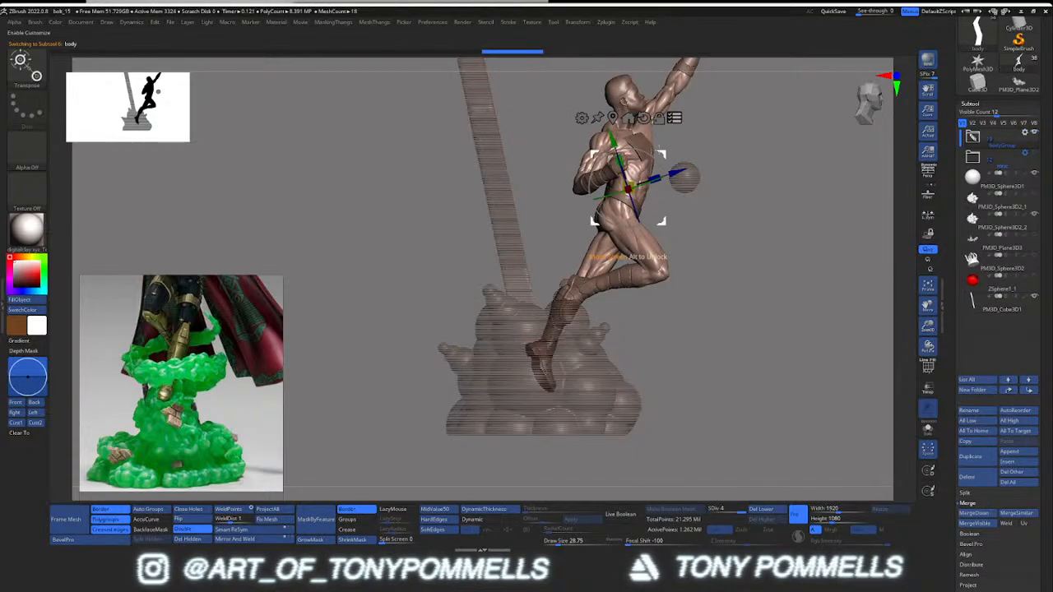
drag(659, 148, 661, 129)
mouse_move(740, 234)
right_down()
mouse_move(615, 237)
mouse_move(575, 284)
right_up()
key(q)
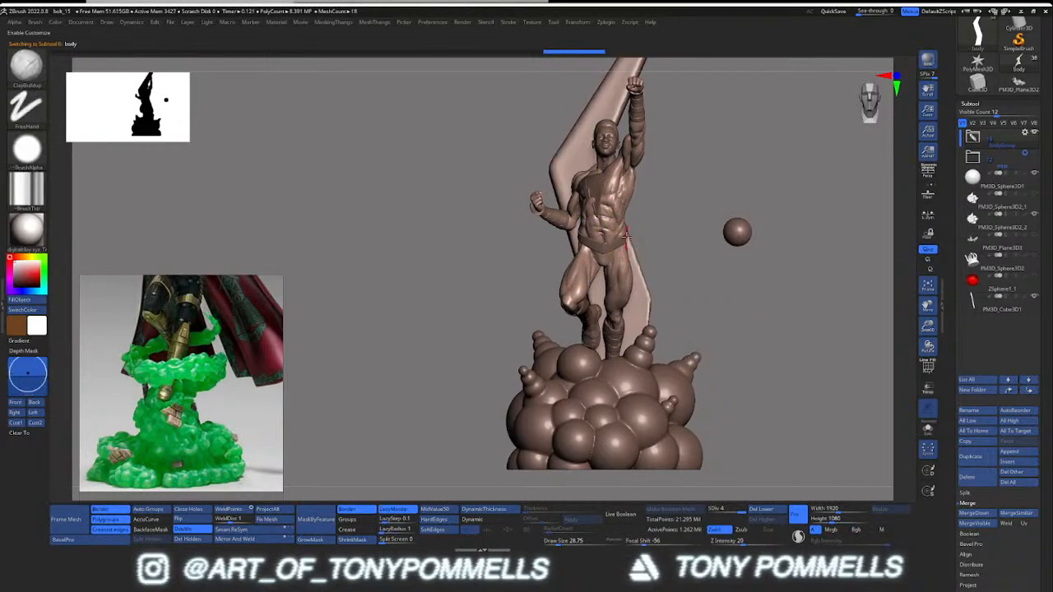
Step: Check the composition from the front and make the smoke cloud base, PM3D_Sphere3D2_2, the active subtool
right_drag(626, 237, 589, 316)
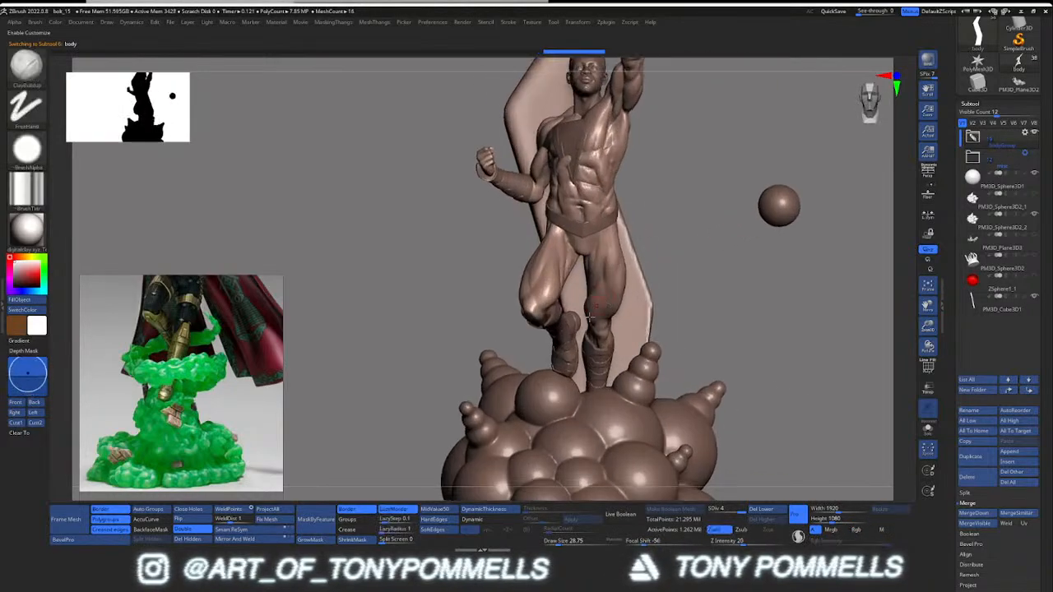
right_drag(548, 385, 609, 280)
alt+click(523, 359)
mouse_move(609, 279)
right_down()
mouse_move(541, 308)
mouse_move(543, 247)
mouse_move(559, 304)
mouse_move(518, 287)
mouse_move(550, 284)
mouse_move(543, 362)
mouse_move(534, 271)
mouse_move(658, 271)
mouse_move(653, 319)
mouse_move(511, 324)
mouse_move(486, 300)
mouse_move(535, 283)
mouse_move(598, 293)
mouse_move(572, 299)
mouse_move(589, 304)
mouse_move(582, 275)
mouse_move(629, 277)
mouse_move(552, 346)
mouse_move(567, 365)
mouse_move(519, 393)
mouse_move(498, 370)
mouse_move(502, 352)
mouse_move(515, 360)
right_up()
alt+click(553, 367)
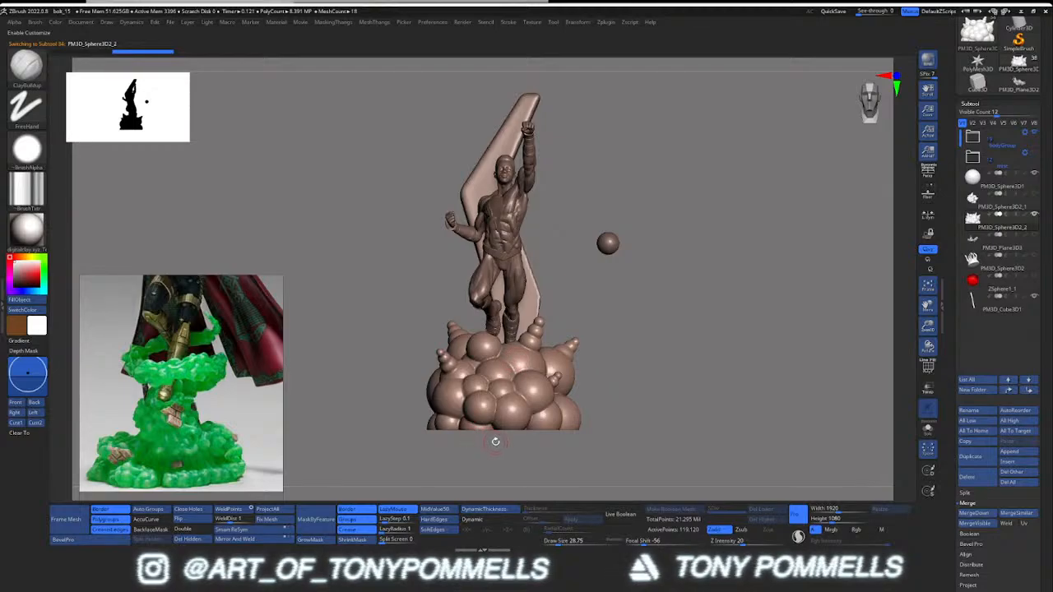
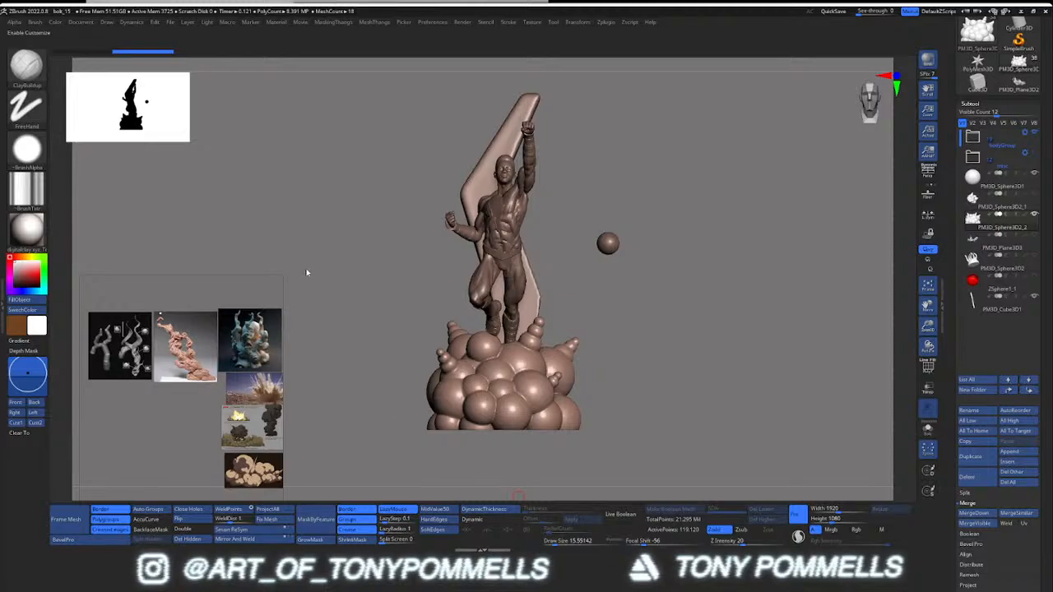
mouse_move(657, 587)
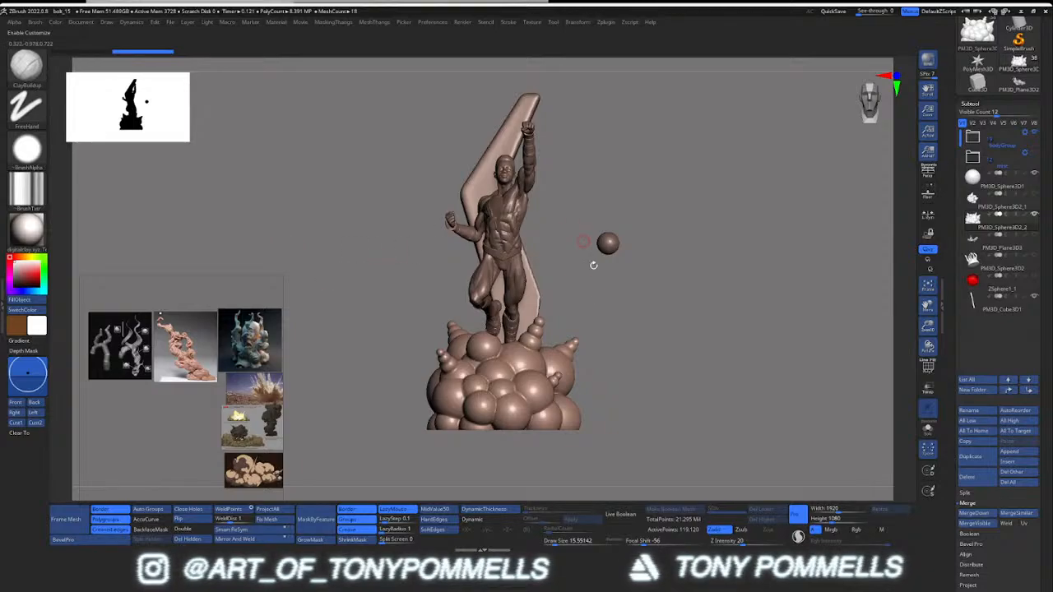
Step: Choose the SnakeHook brush with a draw size of about 37 and activate Sculptris Pro mode
drag(552, 291, 545, 306)
key(b)
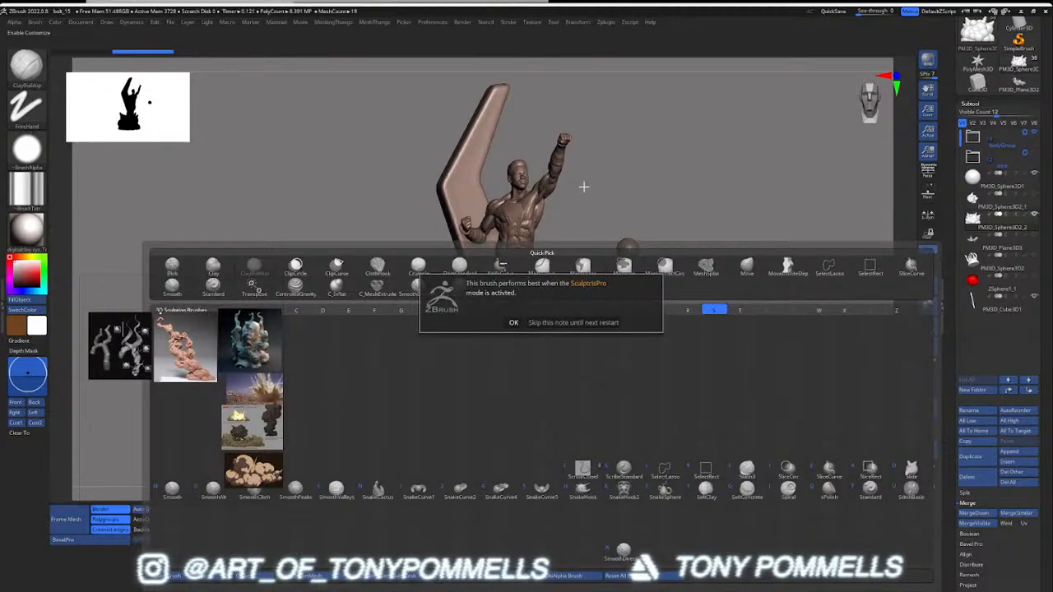
click(511, 322)
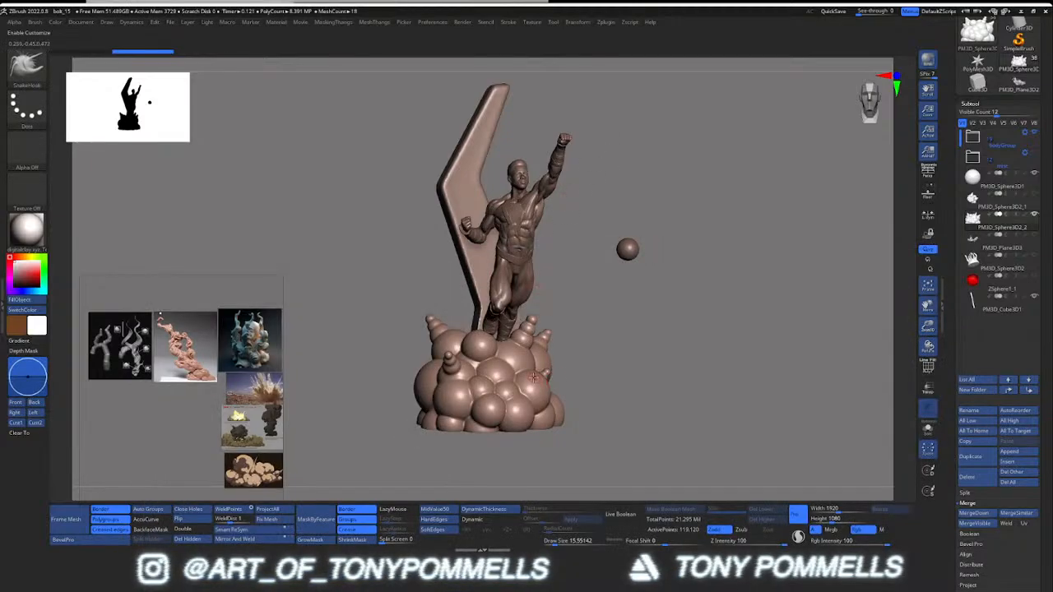
drag(564, 362, 573, 353)
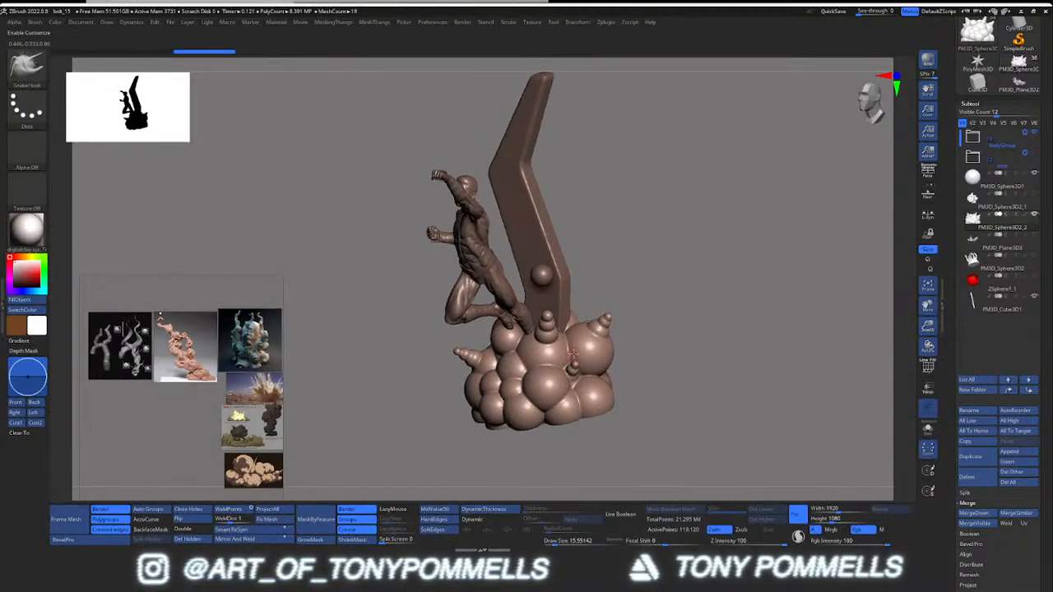
key(b)
key(s)
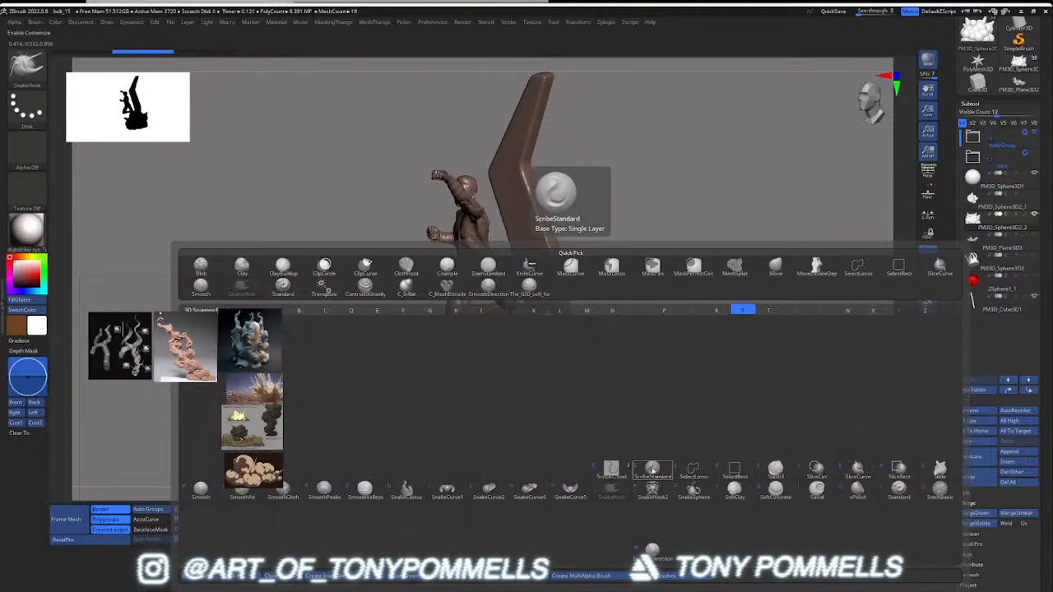
click(620, 494)
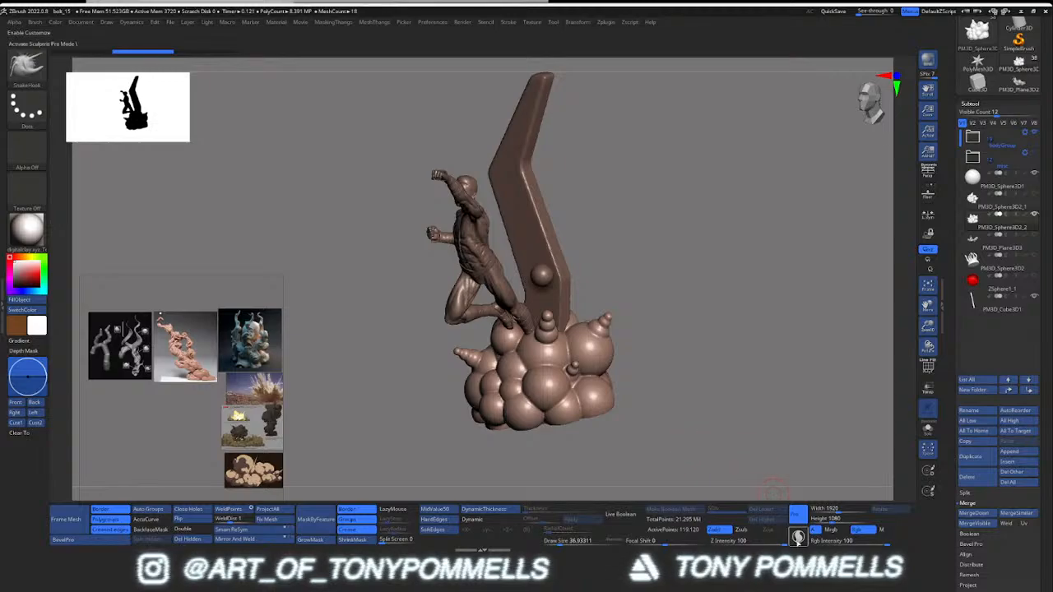
Step: Try pulling tendrils from the cloud's side lobe and a stacked tip, smooth the tip's tendril, and undo it
drag(598, 395, 615, 372)
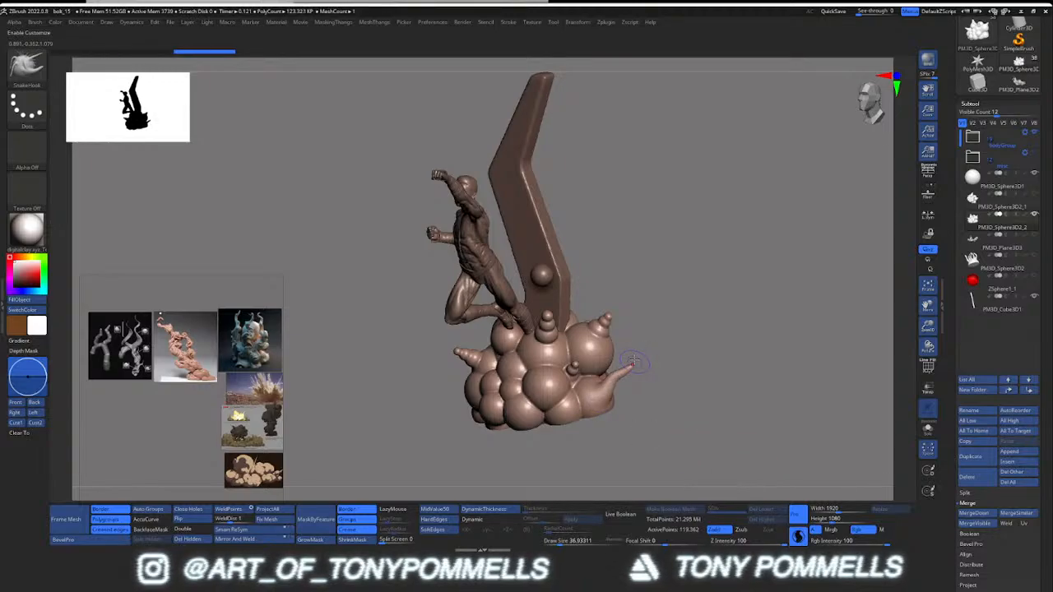
mouse_move(630, 364)
right_down()
mouse_move(634, 355)
mouse_move(565, 316)
right_up()
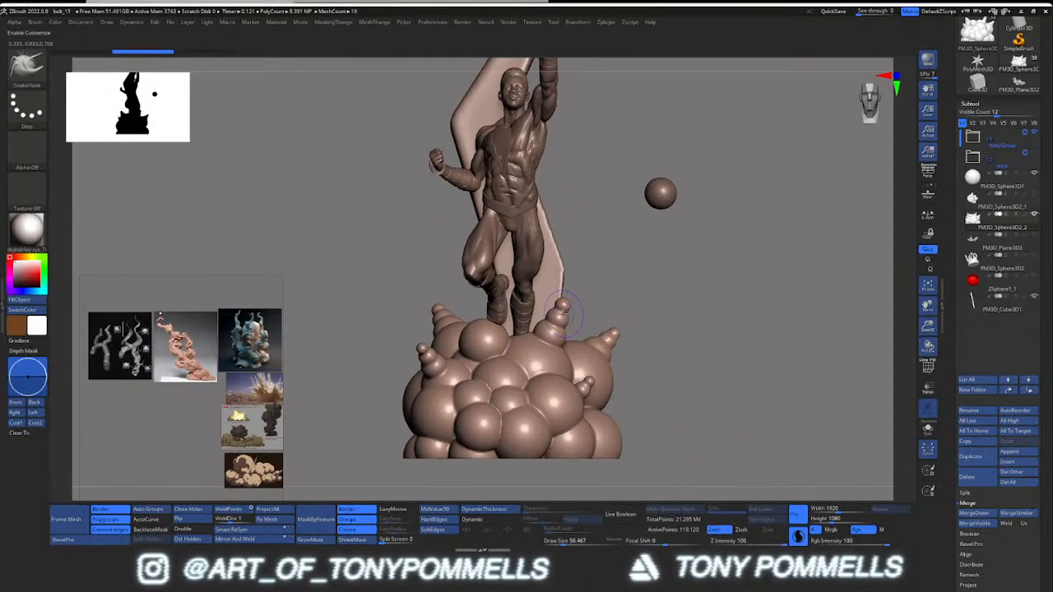
drag(567, 291, 594, 234)
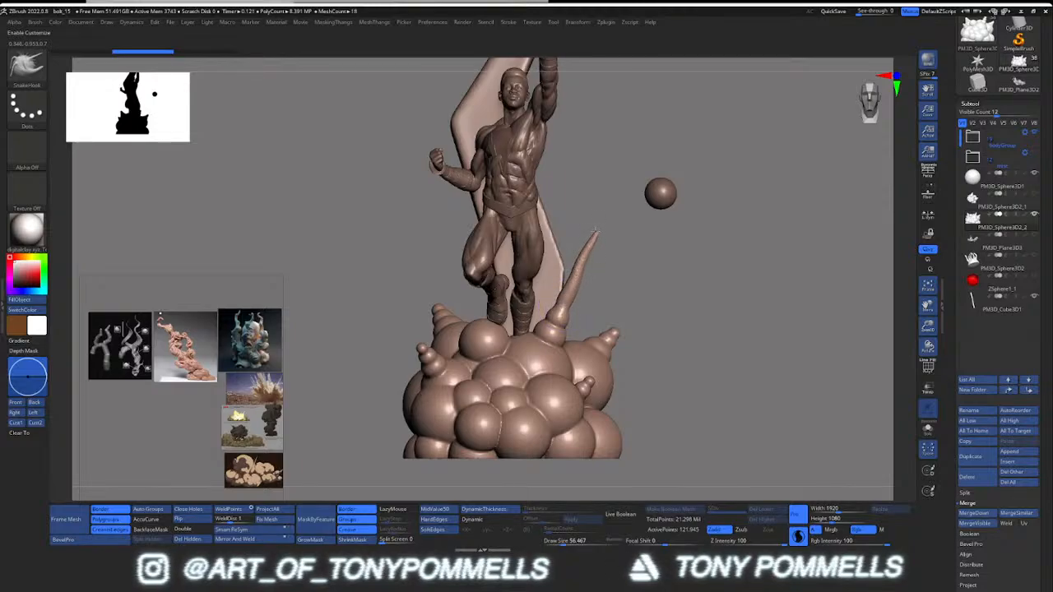
key(shift)
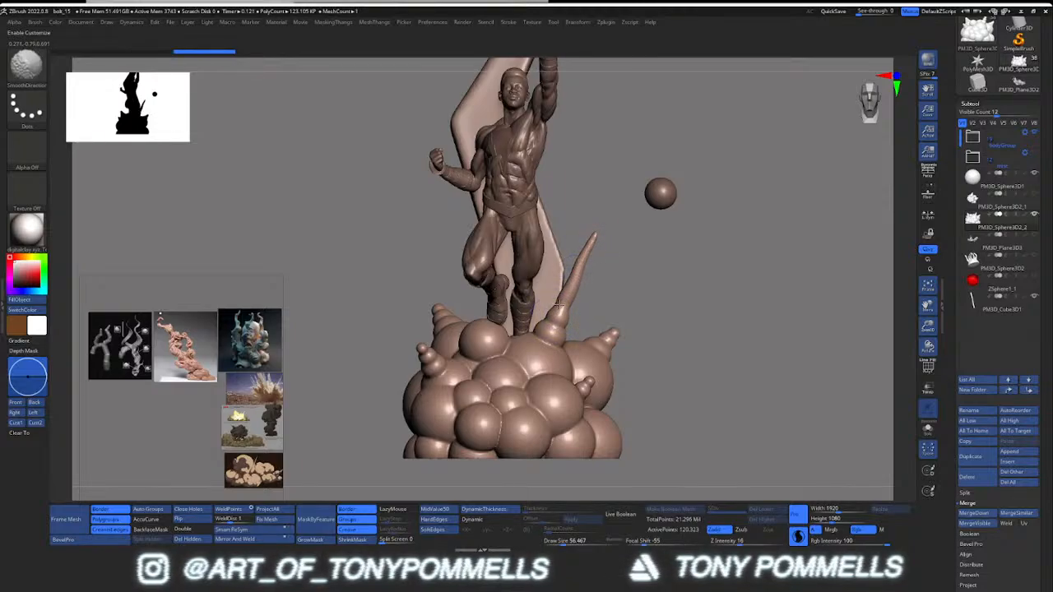
shift+drag(574, 271, 568, 288)
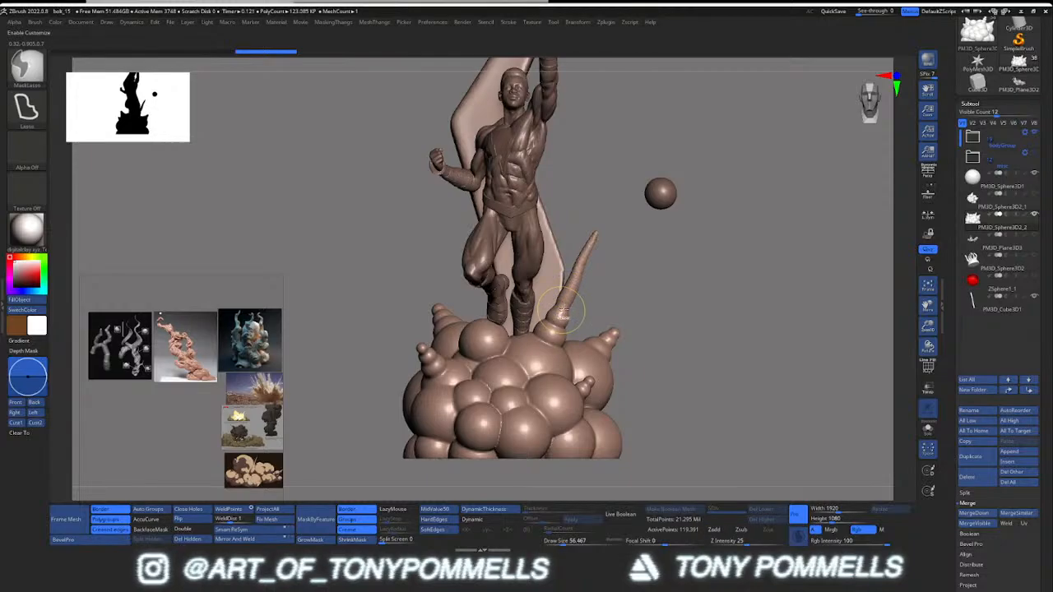
key(ctrl+z)
key(ctrl+z)
Step: Try pulling a longer tendril from the same stacked tip with the draw size raised to about 94
mouse_move(578, 309)
right_down()
mouse_move(485, 316)
mouse_move(558, 316)
right_up()
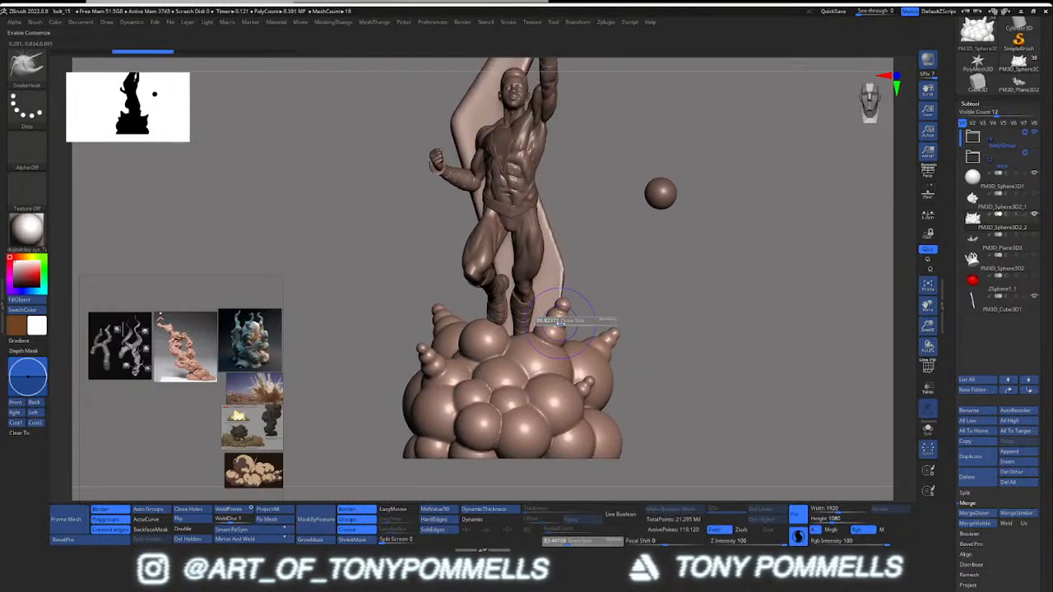
drag(556, 316, 613, 183)
right_drag(614, 183, 576, 329)
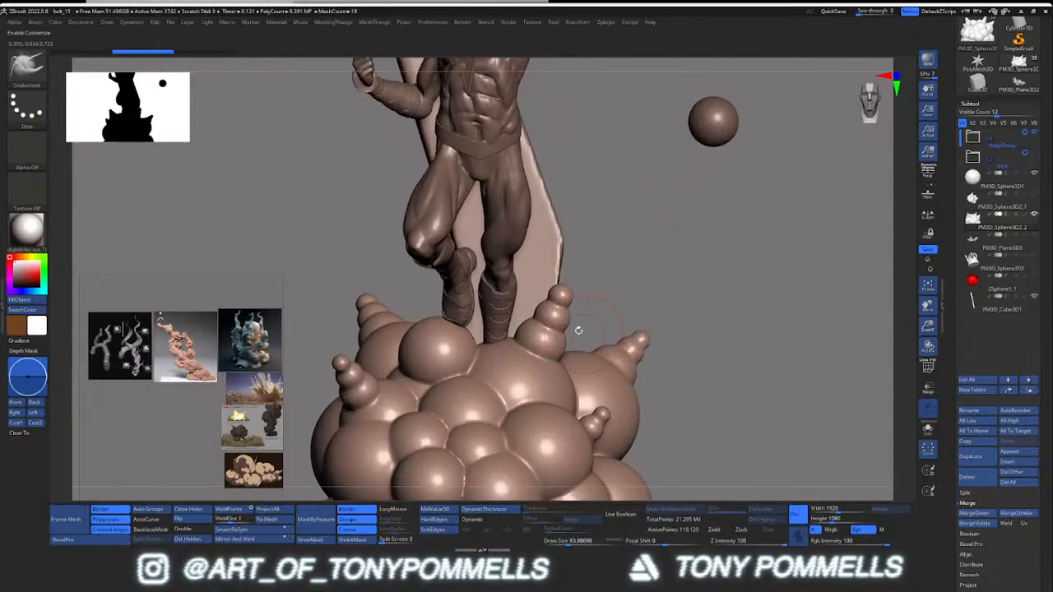
Step: Pull long tapering tendrils from the stacked tip beside the figure's standing leg and from the outer tip next to it
mouse_move(558, 306)
mouse_down()
mouse_move(576, 222)
mouse_move(612, 153)
mouse_up()
right_drag(633, 326, 650, 350)
drag(650, 349, 777, 218)
ctrl+right_drag(680, 329, 676, 305)
Step: With the draw size lowered to about 59, pull tendrils from the front stacked tip and the one on the cloud's opposite side
mouse_move(691, 370)
right_down()
mouse_move(707, 344)
mouse_move(608, 346)
mouse_move(611, 372)
right_up()
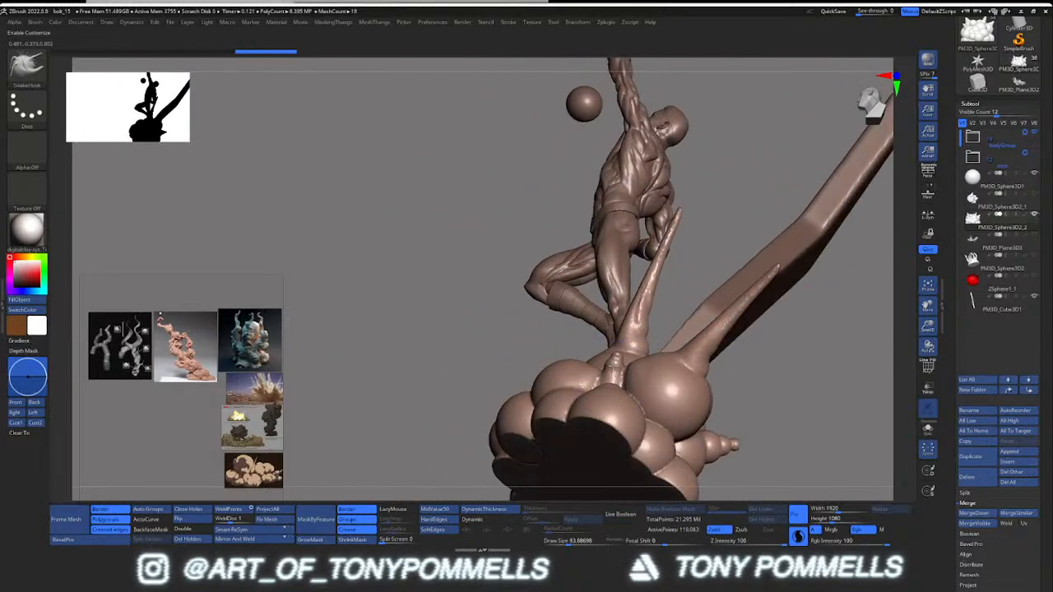
drag(611, 371, 605, 287)
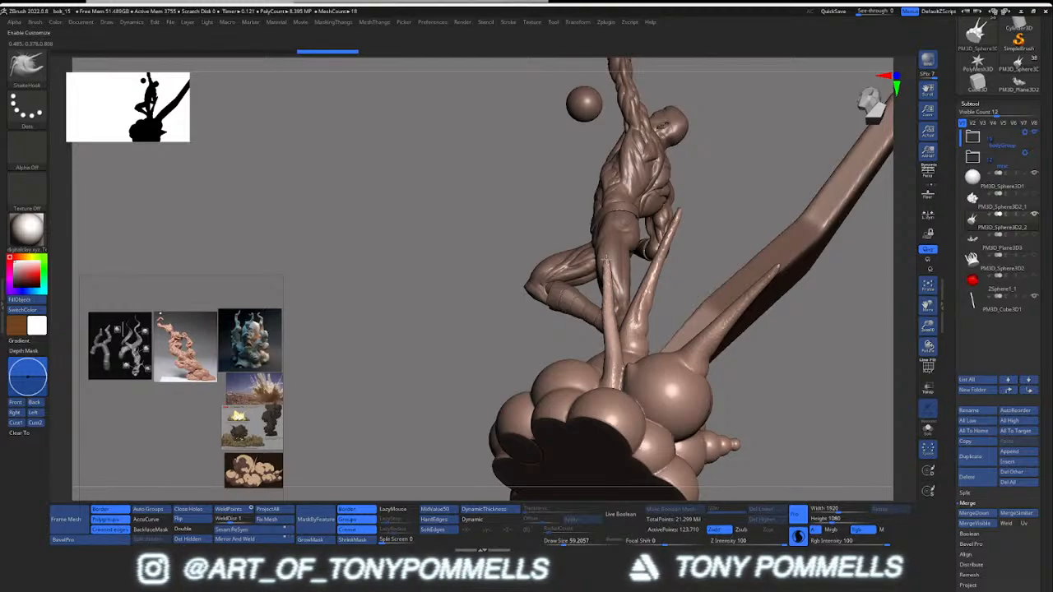
mouse_move(606, 259)
right_down()
mouse_move(658, 329)
mouse_move(512, 370)
right_up()
drag(525, 381, 466, 299)
Step: Try pulling long tendrils from the stacked tips at the rear of the cloud behind the bolt
mouse_move(472, 299)
right_down()
mouse_move(550, 324)
mouse_move(516, 317)
mouse_move(625, 329)
mouse_move(586, 330)
right_up()
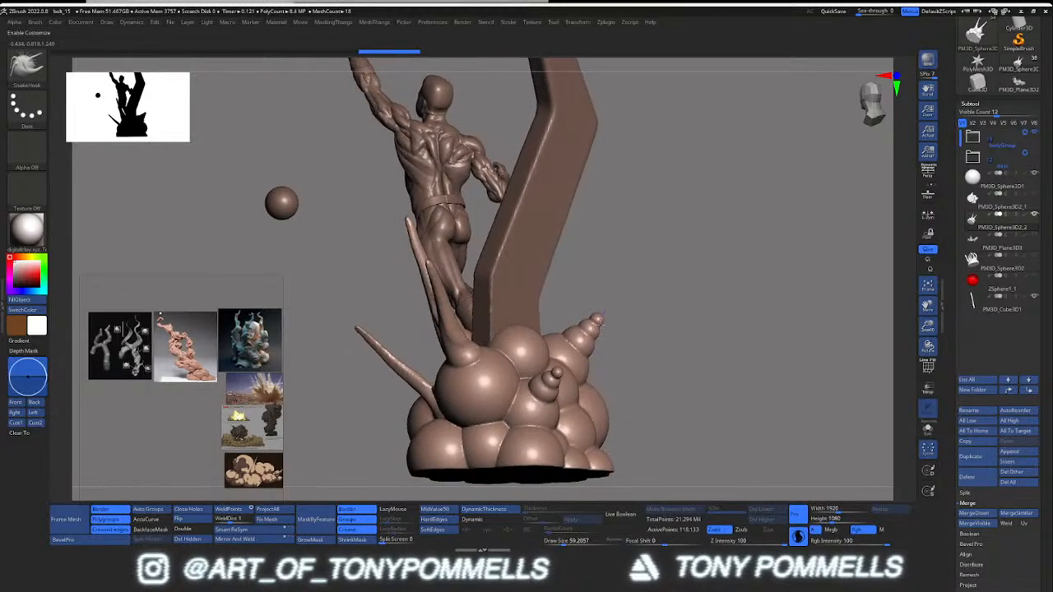
drag(606, 303, 650, 242)
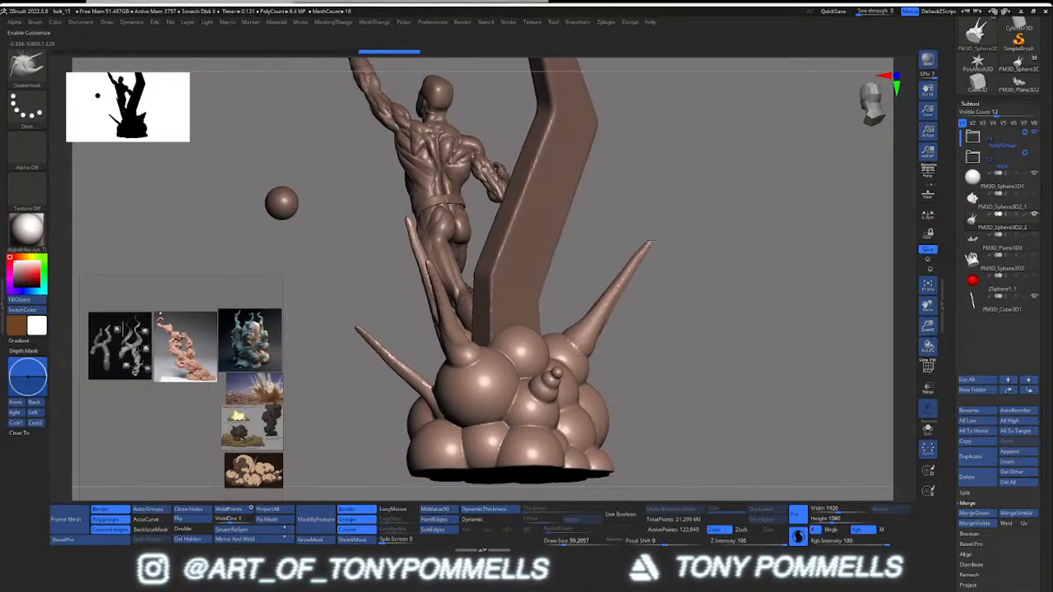
right_drag(575, 345, 613, 289)
drag(616, 339, 675, 245)
mouse_move(461, 213)
right_down()
mouse_move(645, 278)
mouse_move(590, 323)
mouse_move(575, 267)
mouse_move(526, 333)
mouse_move(509, 328)
right_up()
right_drag(448, 386, 99, 300)
right_drag(510, 419, 416, 403)
right_drag(313, 403, 428, 411)
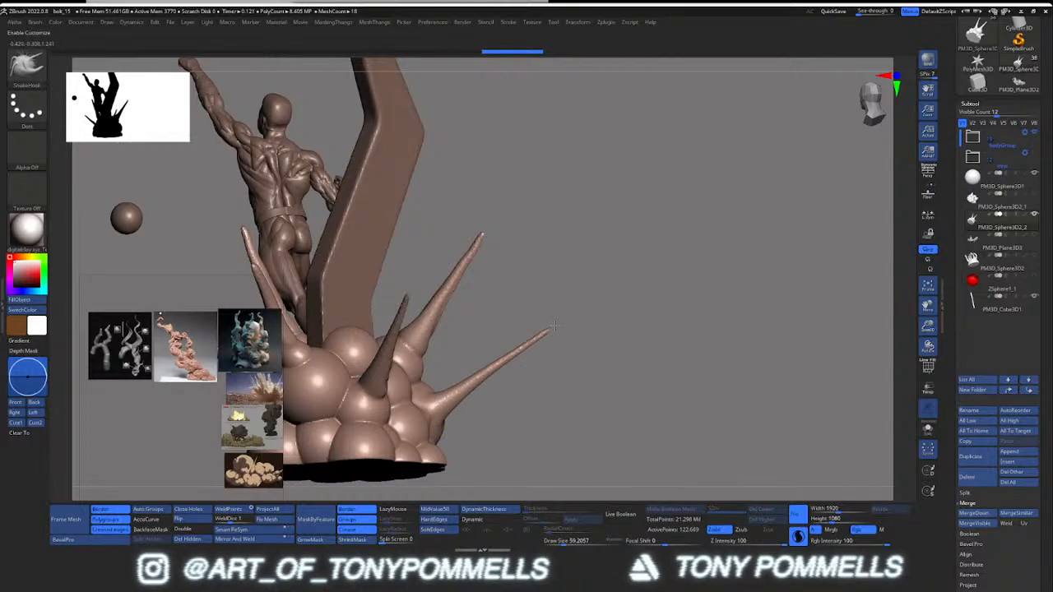
right_drag(546, 318, 571, 353)
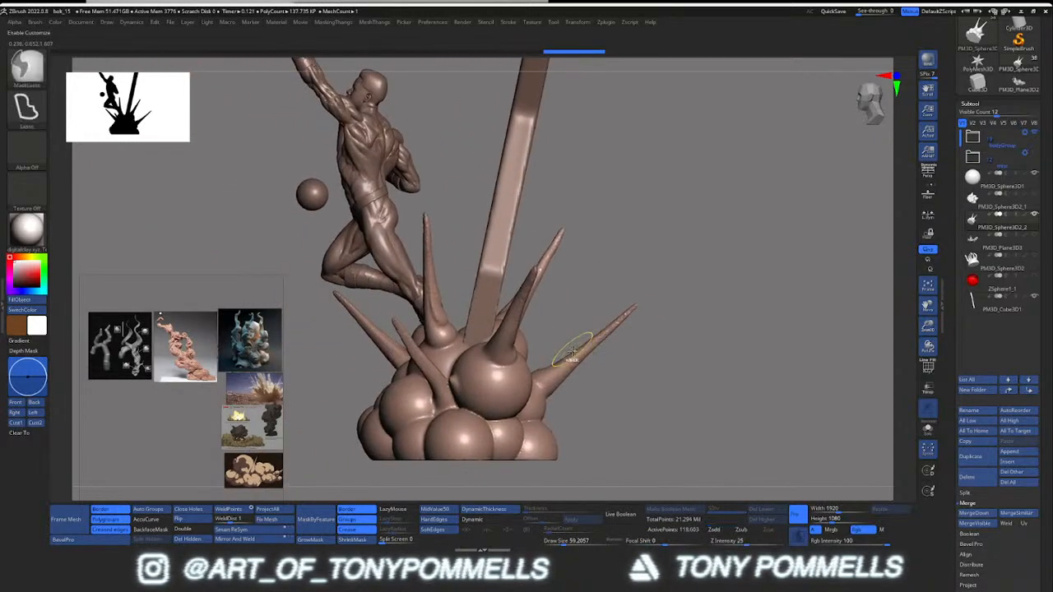
Step: Undo the tendrils pulled from the cloud's rear stacked tips
key(ctrl+z)
key(ctrl+z)
key(ctrl+z)
key(ctrl+z)
key(ctrl+z)
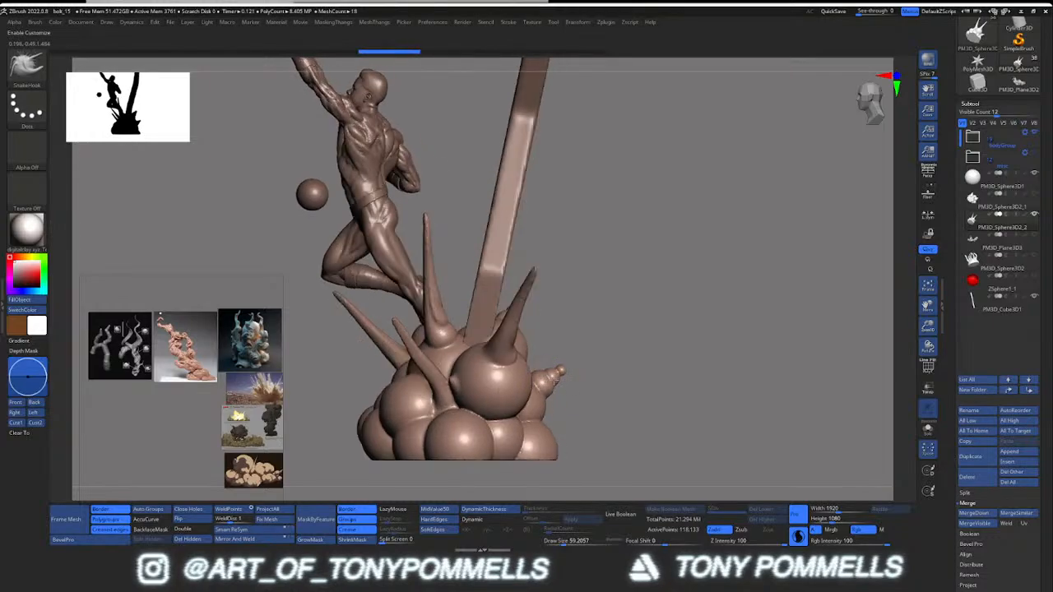
Step: Pull a steeper tendril up from the rear side tip, and smooth it together with the small front tendril
drag(555, 380, 601, 280)
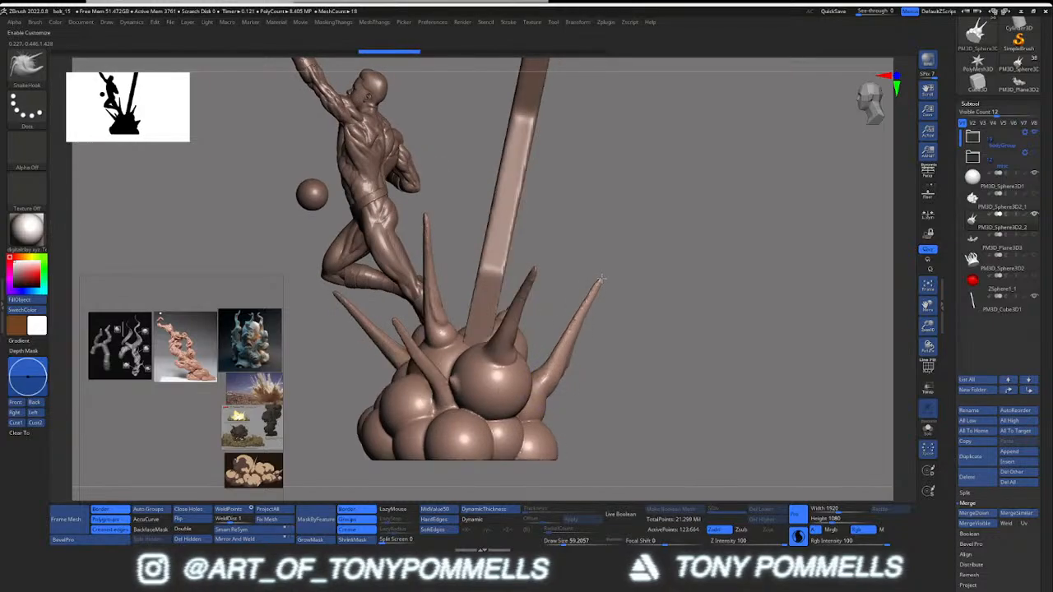
shift+drag(557, 373, 548, 374)
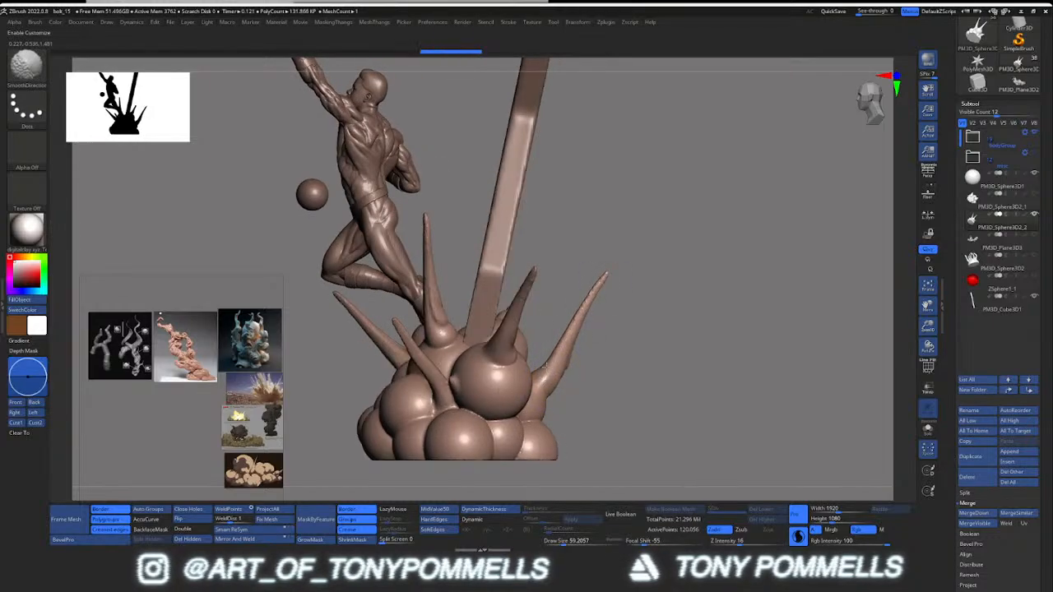
shift+drag(599, 281, 594, 287)
shift+drag(441, 373, 403, 335)
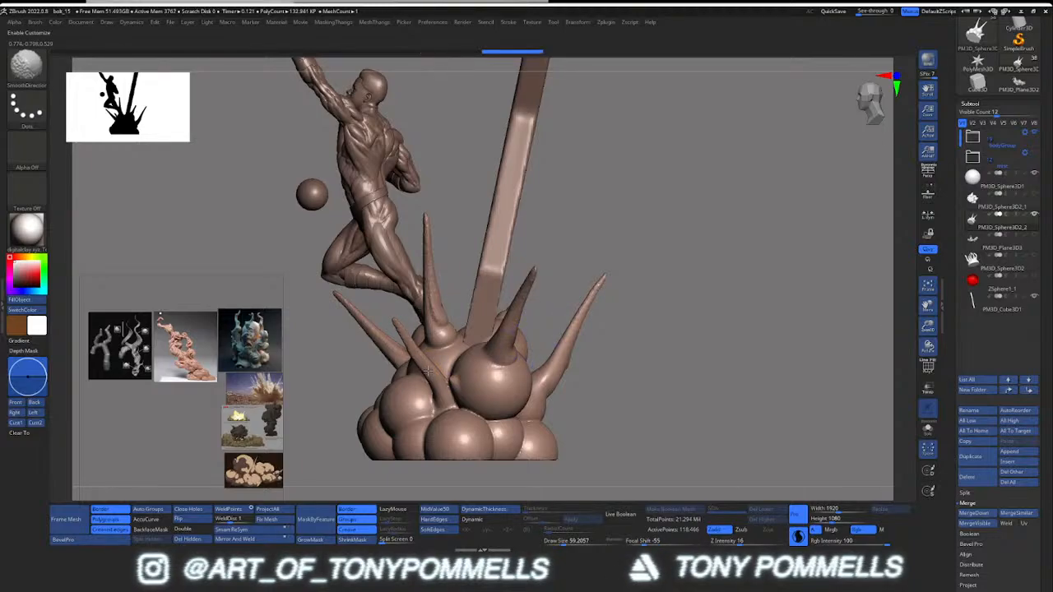
Step: Pull a long tendril upward from the remaining stacked tip at the rear of the cloud
right_drag(403, 335, 569, 345)
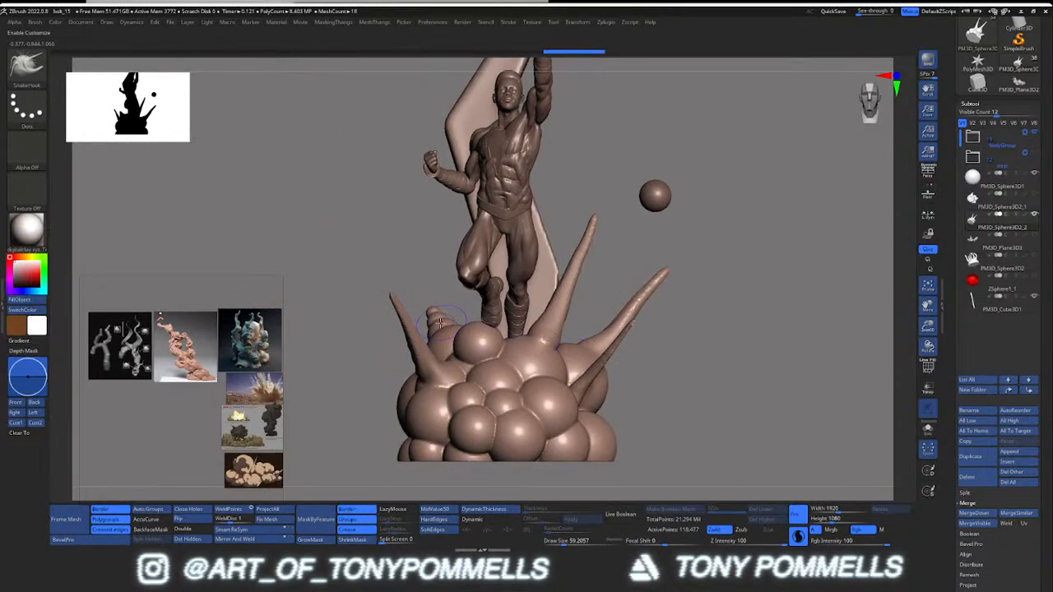
mouse_move(440, 322)
right_down()
mouse_move(484, 327)
mouse_move(451, 329)
right_up()
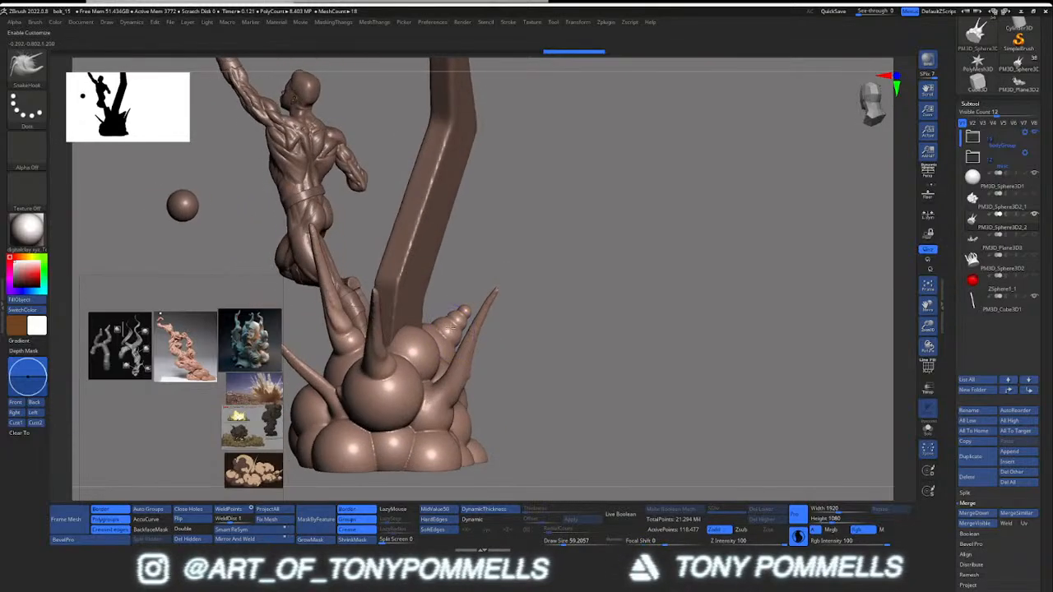
drag(452, 327, 503, 241)
Step: Reduce the draw size to about 37 and pull a thin tendril from the front centre lobe, undoing the first stroke
mouse_move(509, 235)
right_down()
mouse_move(465, 309)
mouse_move(444, 289)
mouse_move(474, 309)
mouse_move(466, 288)
mouse_move(430, 334)
mouse_move(491, 348)
mouse_move(468, 359)
mouse_move(575, 380)
right_up()
key(shift)
drag(578, 379, 580, 374)
key(ctrl+z)
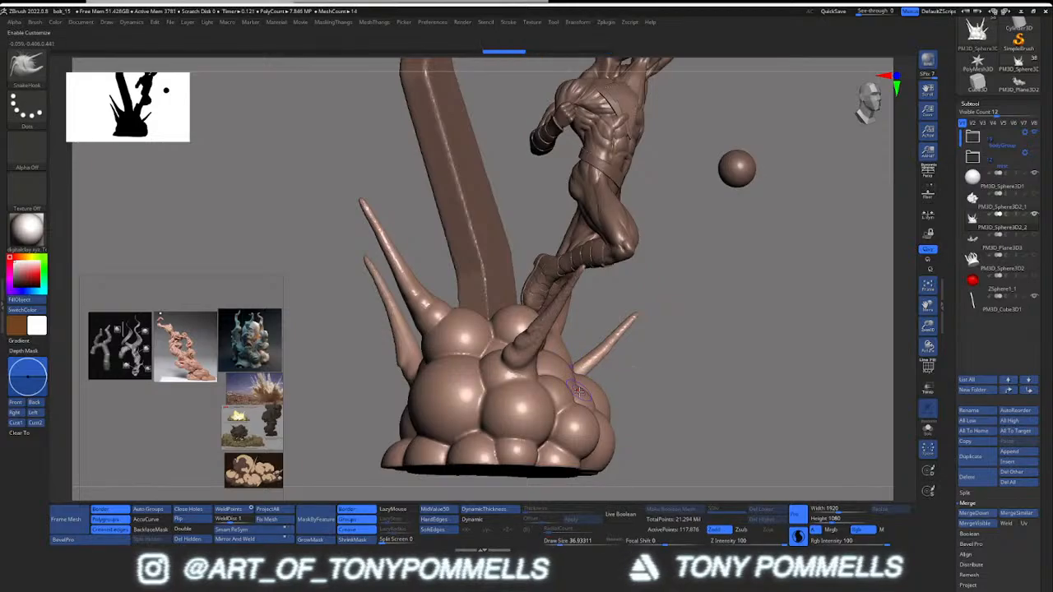
mouse_move(576, 387)
right_down()
mouse_move(570, 398)
mouse_move(585, 397)
mouse_move(565, 386)
right_up()
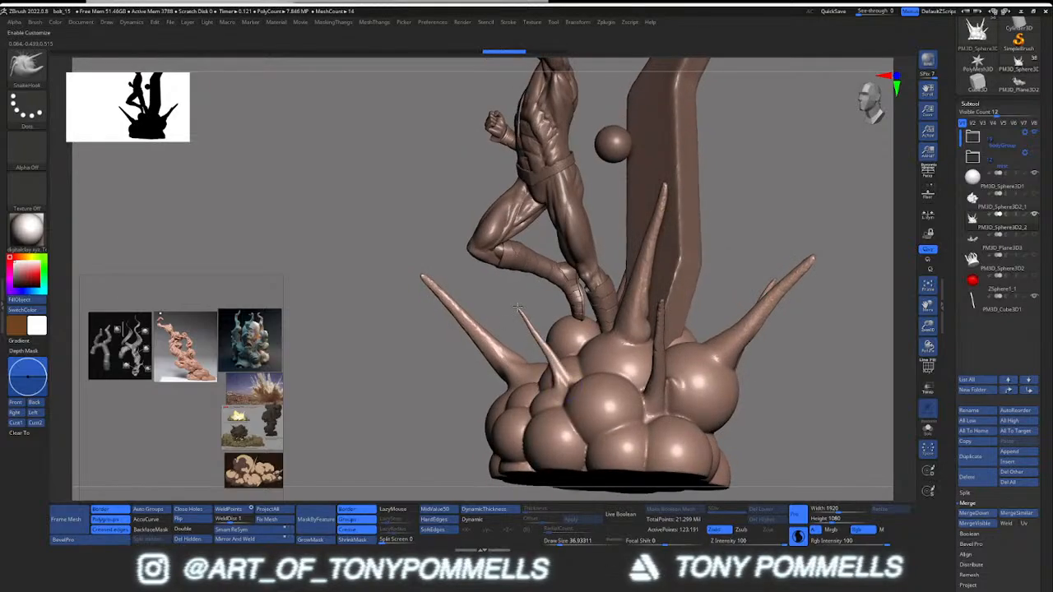
mouse_move(511, 301)
right_down()
mouse_move(578, 366)
mouse_move(567, 380)
right_up()
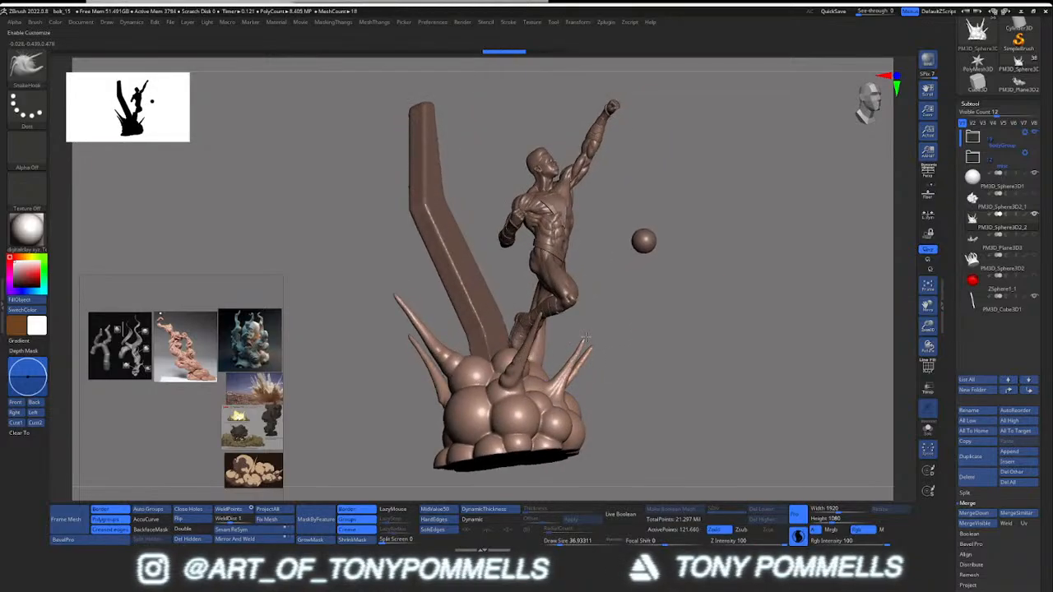
mouse_move(585, 337)
right_down()
mouse_move(667, 158)
mouse_move(662, 215)
right_up()
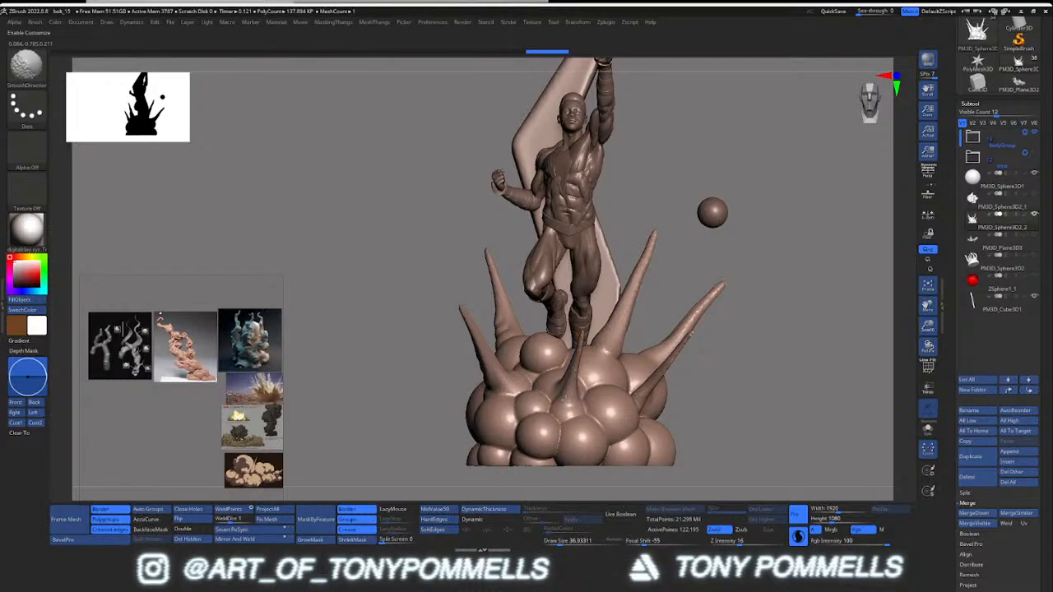
Step: Nudge the base of the rear side tendril with the Move brush and return to the SnakeHook brush
mouse_move(565, 400)
right_down()
mouse_move(594, 362)
mouse_move(649, 349)
right_up()
key(b)
key(m)
key(v)
drag(662, 350, 648, 345)
key(b)
key(s)
key(h)
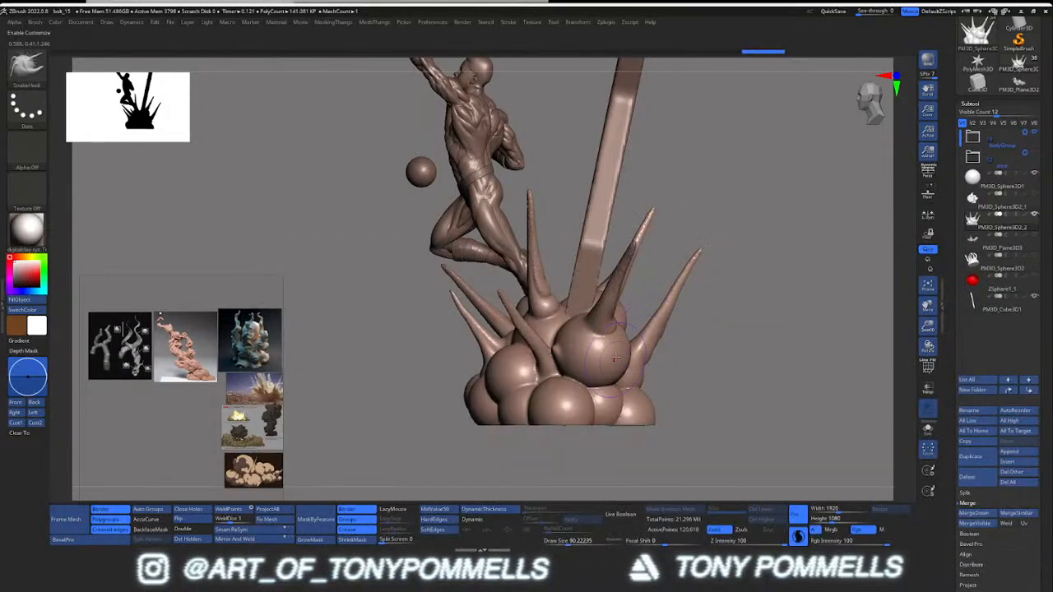
Step: Smooth the rear side tendril, the one on the large lobe, and the one on the figure's bent-leg side
right_drag(633, 349, 651, 345)
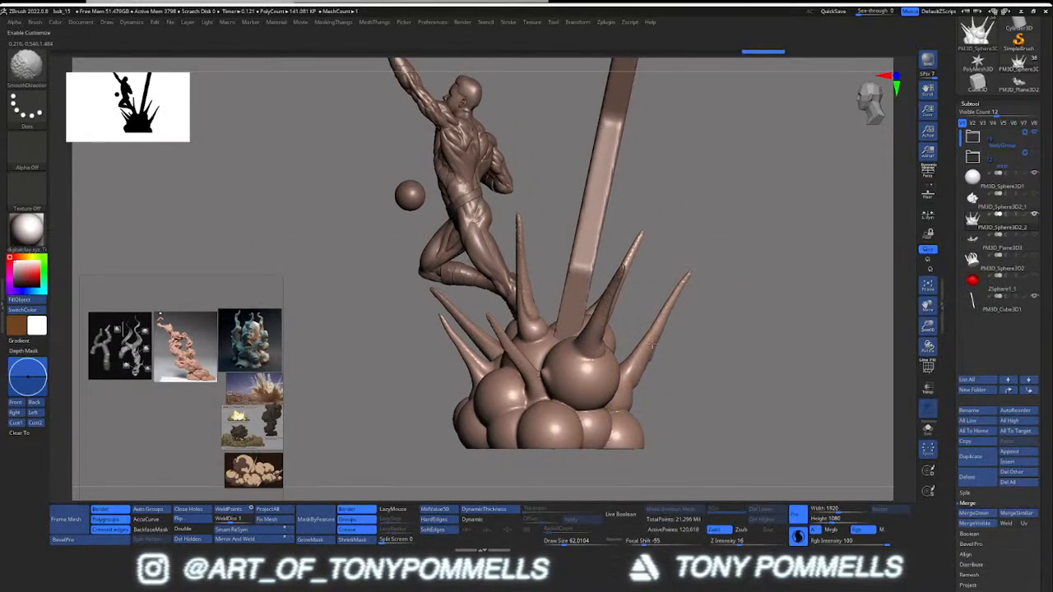
shift+drag(676, 308, 641, 357)
shift+drag(617, 280, 586, 342)
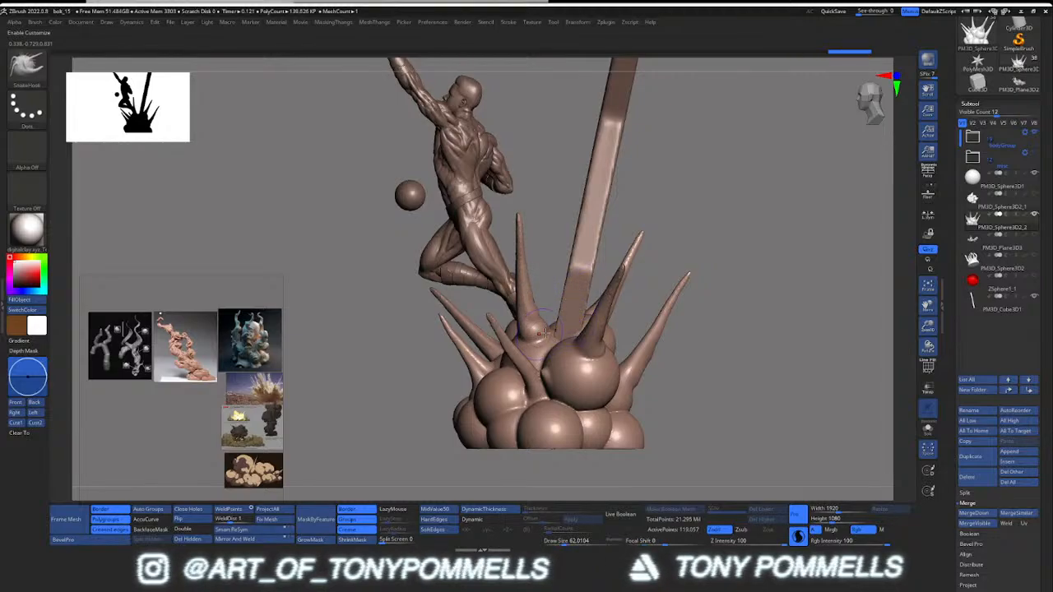
mouse_move(575, 394)
ctrl+right_down()
mouse_move(576, 350)
mouse_move(576, 386)
ctrl+right_up()
right_drag(543, 362, 616, 354)
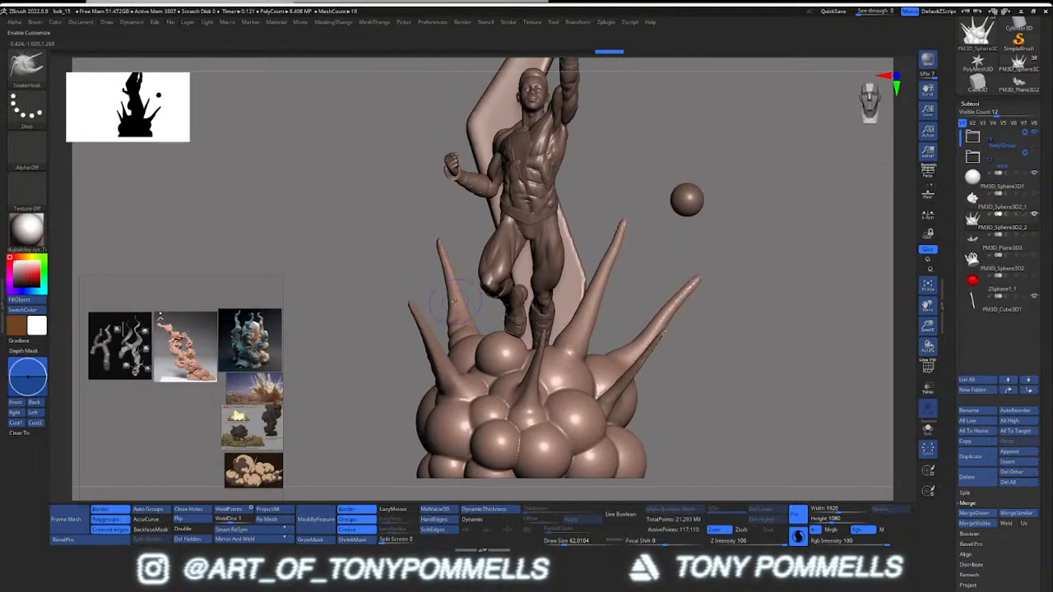
shift+drag(454, 303, 442, 352)
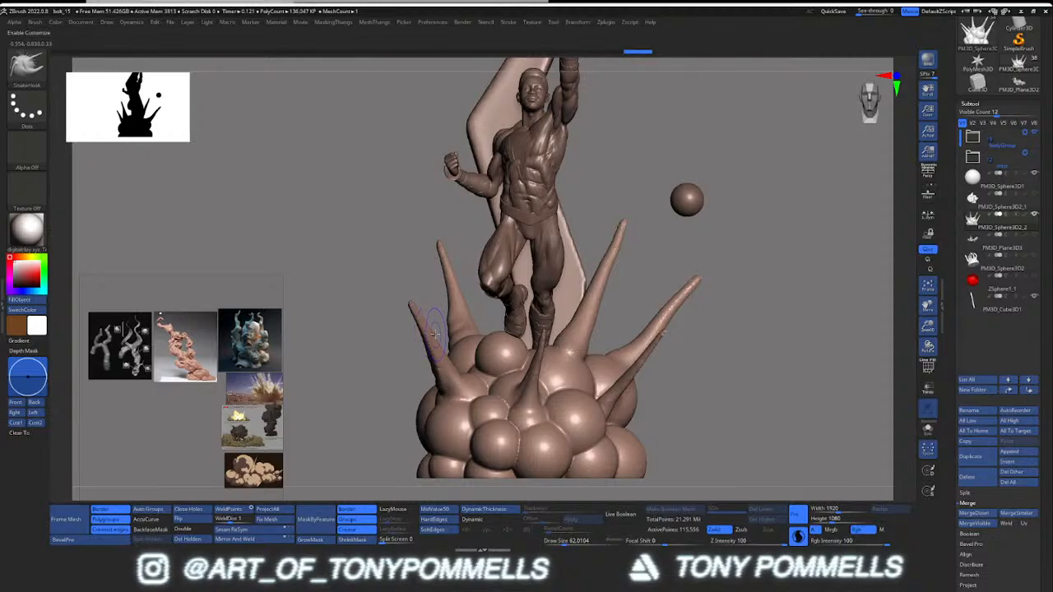
Step: Mask everything except the front outer tendril on the bent-leg side and place the transform gizmo at its base
mouse_move(433, 333)
right_down()
mouse_move(485, 344)
mouse_move(416, 350)
mouse_move(557, 309)
mouse_move(462, 362)
right_up()
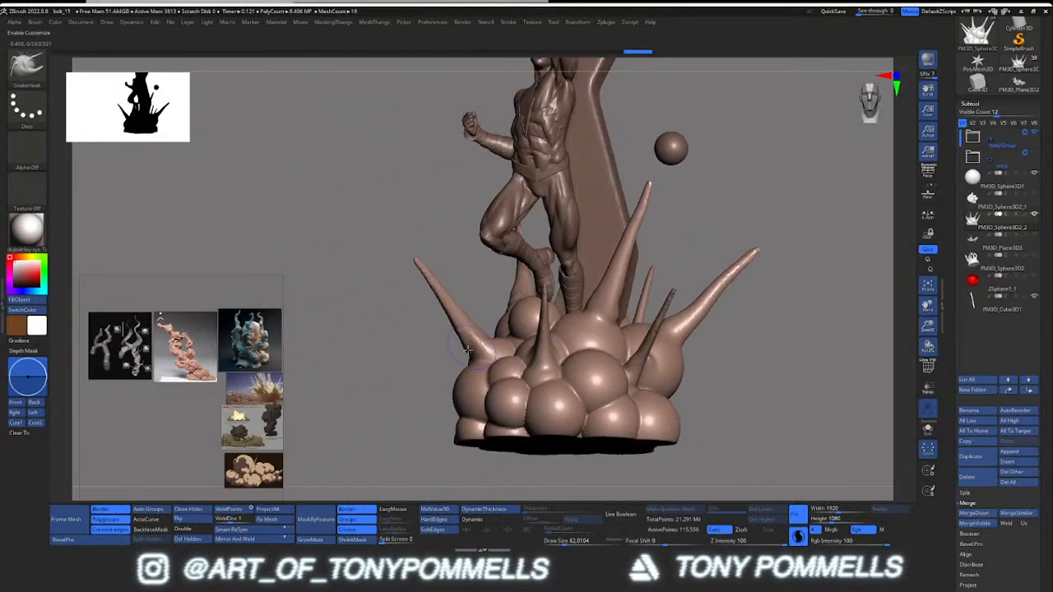
mouse_move(453, 362)
ctrl+mouse_down()
mouse_move(458, 258)
mouse_move(362, 227)
ctrl+mouse_up()
ctrl+click(474, 312)
key(w)
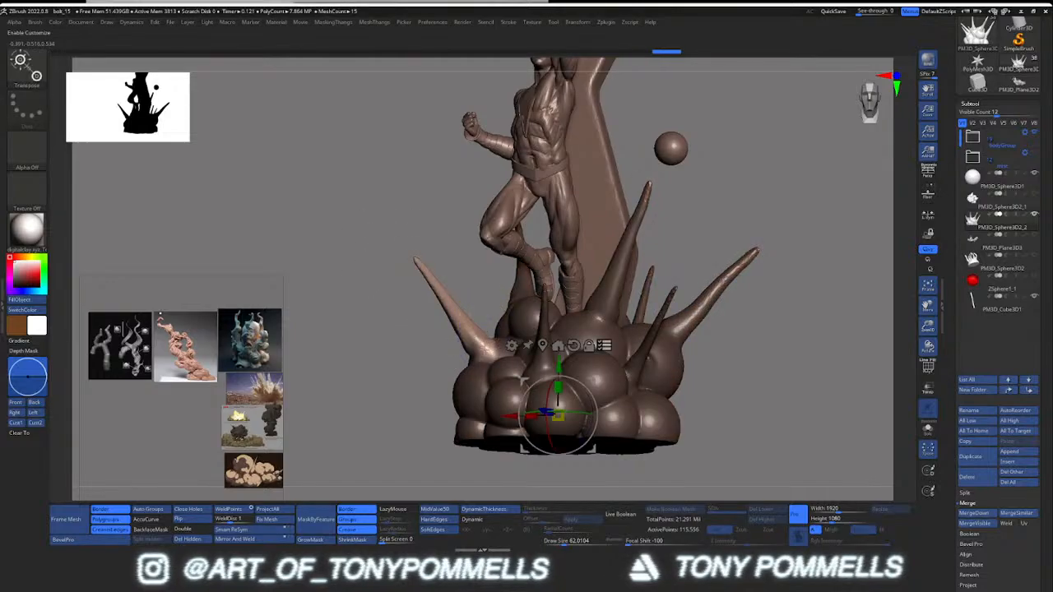
alt+click(482, 350)
Step: Shift the unmasked tendril slightly outward from the cloud and clear the mask
ctrl+right_drag(497, 359, 500, 327)
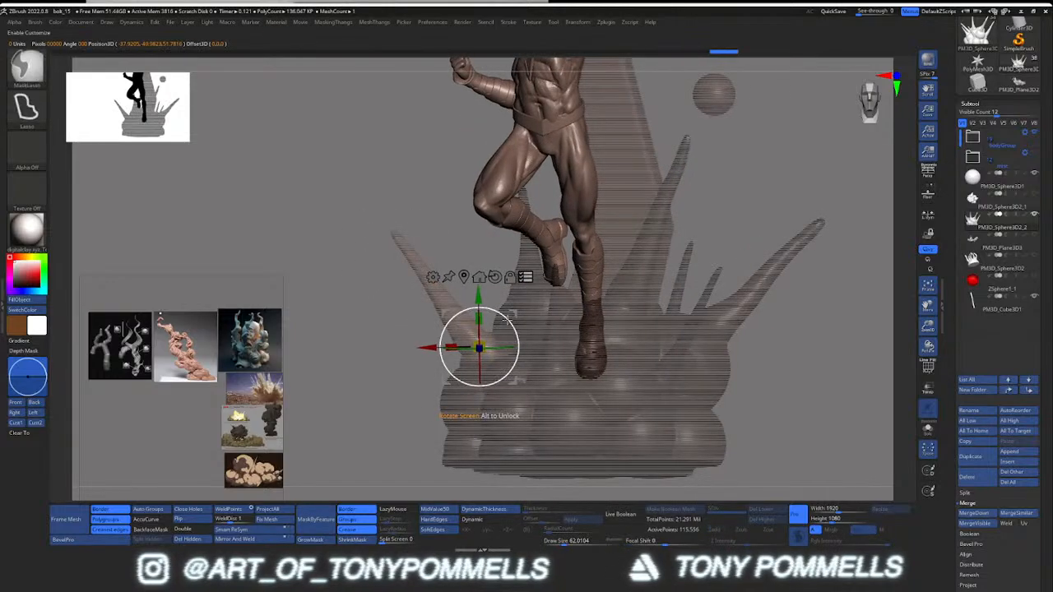
drag(500, 313, 511, 314)
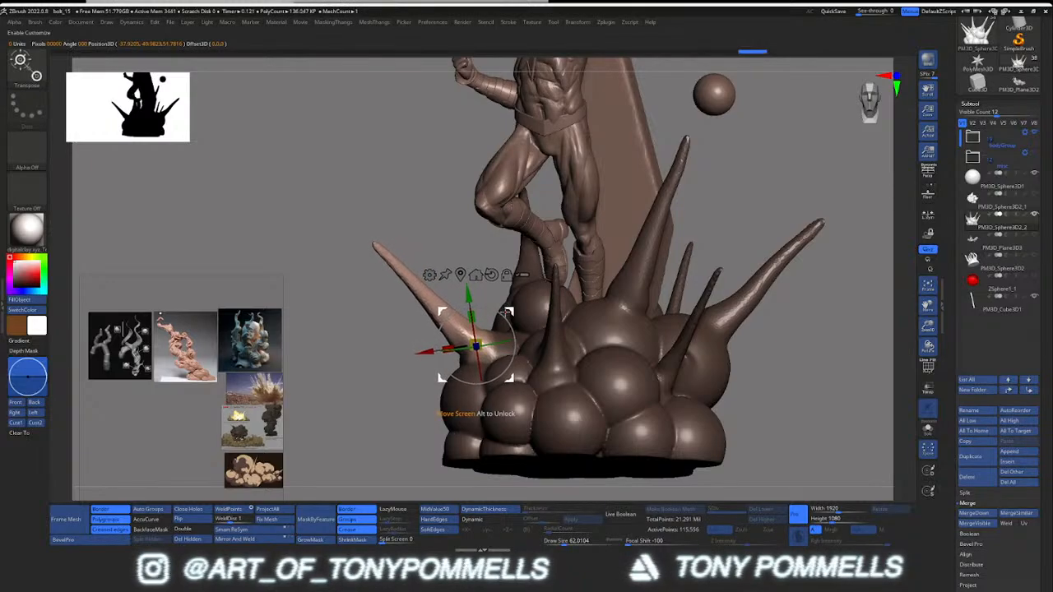
shift+right_drag(469, 313, 495, 321)
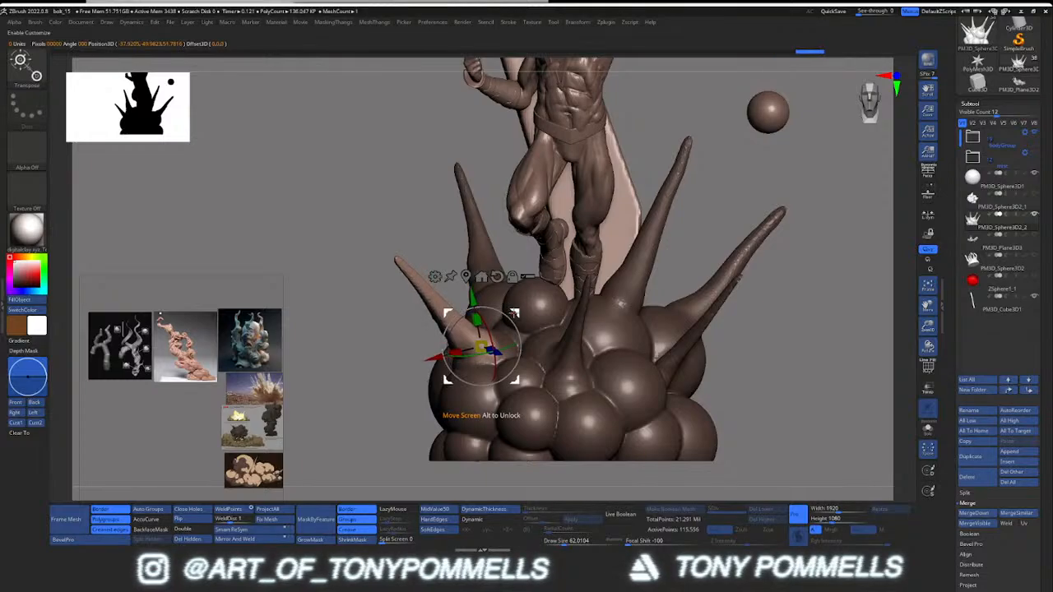
drag(514, 312, 511, 312)
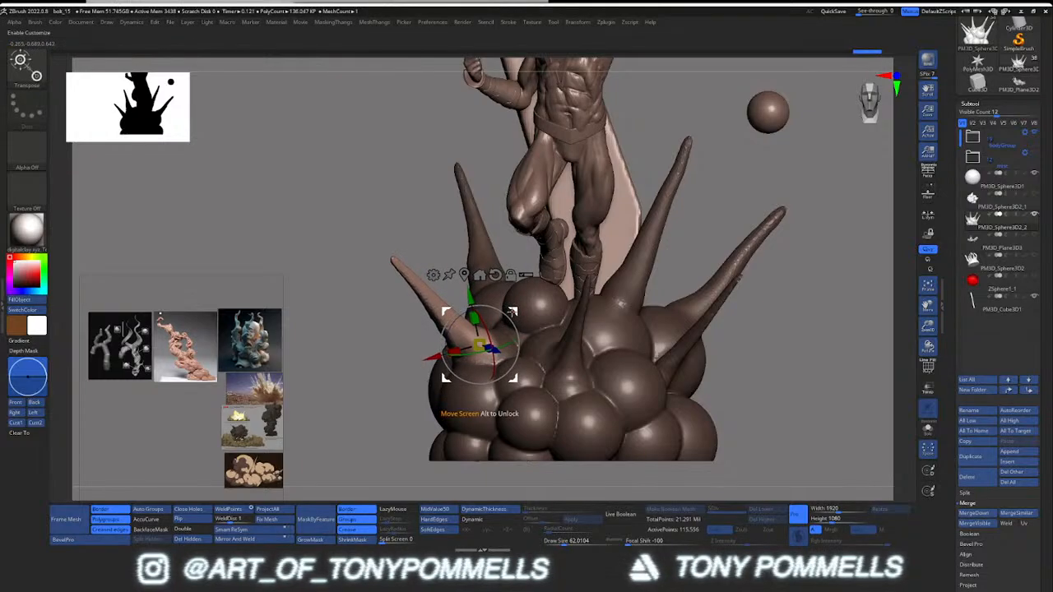
ctrl+click(762, 364)
Step: Enlarge the silhouette thumbnail to a size of 355 and smooth the base of the rear tendril on the bent-leg side
ctrl+right_drag(641, 270, 615, 370)
drag(173, 130, 183, 141)
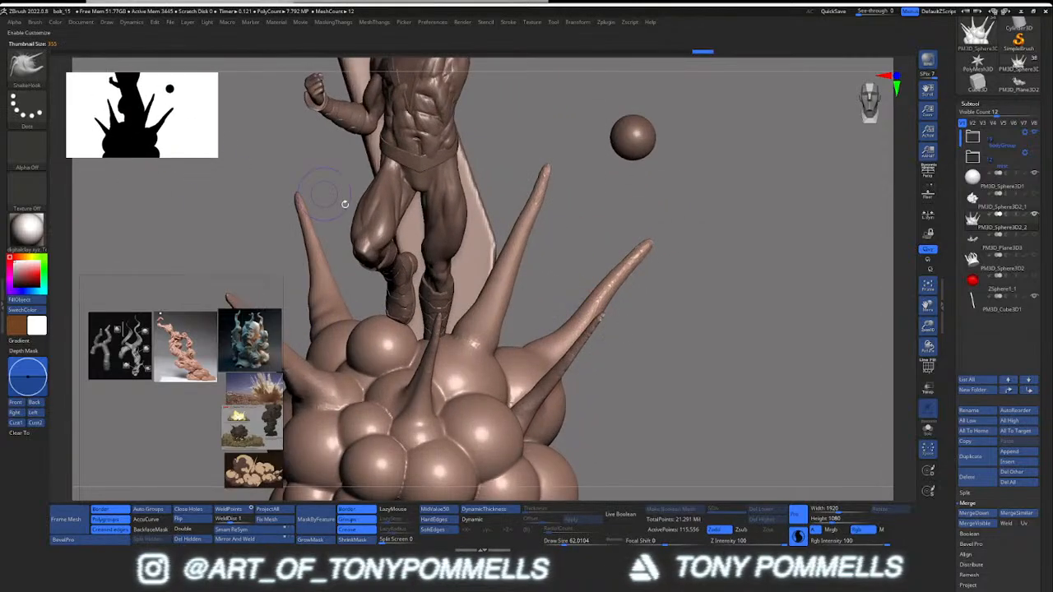
mouse_move(494, 345)
ctrl+right_down()
mouse_move(492, 276)
mouse_move(589, 259)
mouse_move(608, 277)
ctrl+right_up()
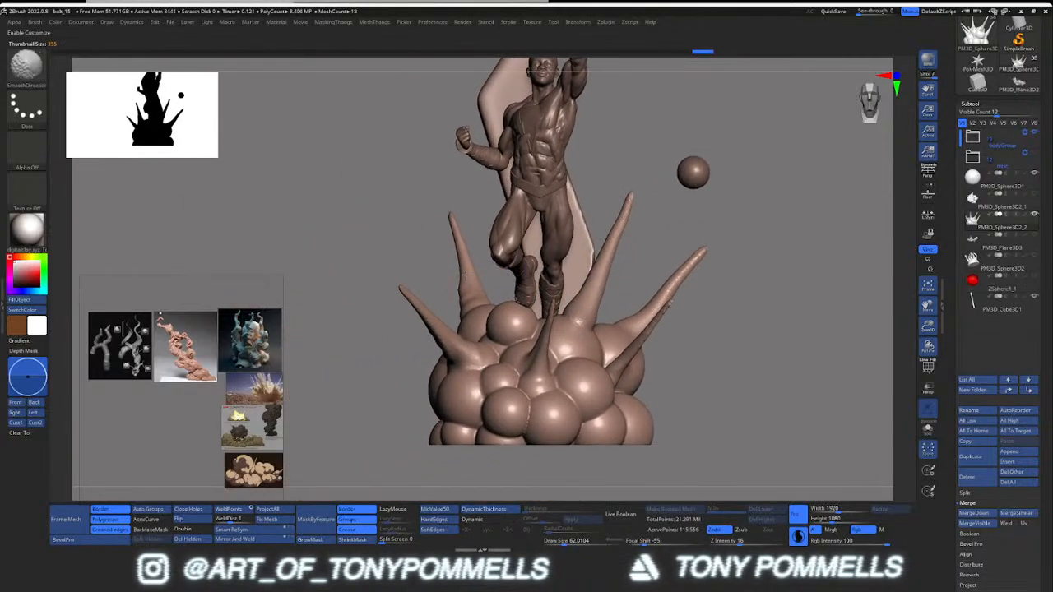
shift+drag(463, 304, 467, 336)
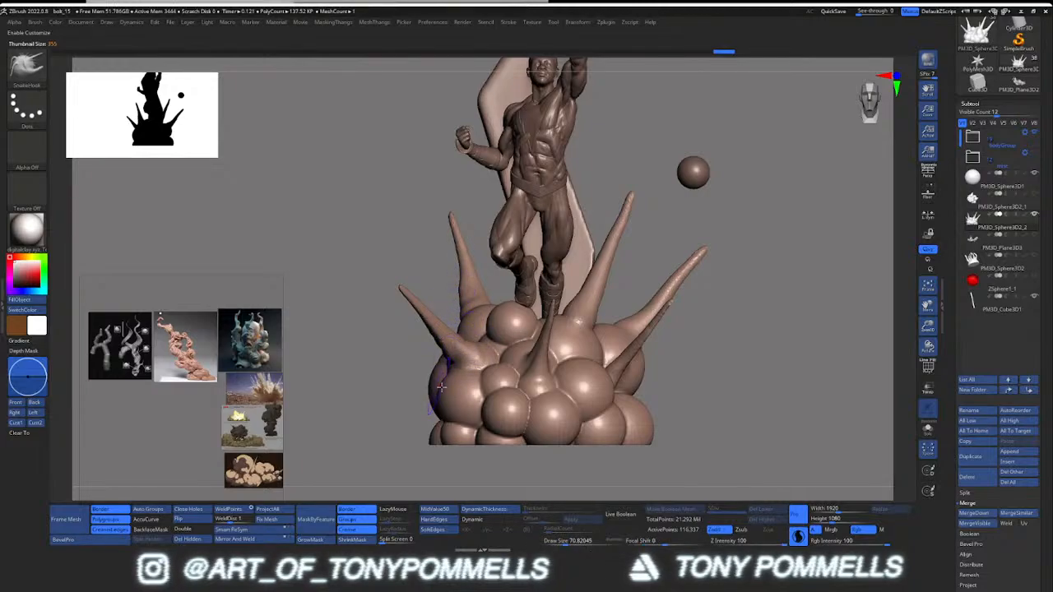
Step: Pull a new tendril from the side lobe between the front outer and rear tendrils, varying the draw size from about 33 to 54
key(s)
drag(627, 385, 637, 385)
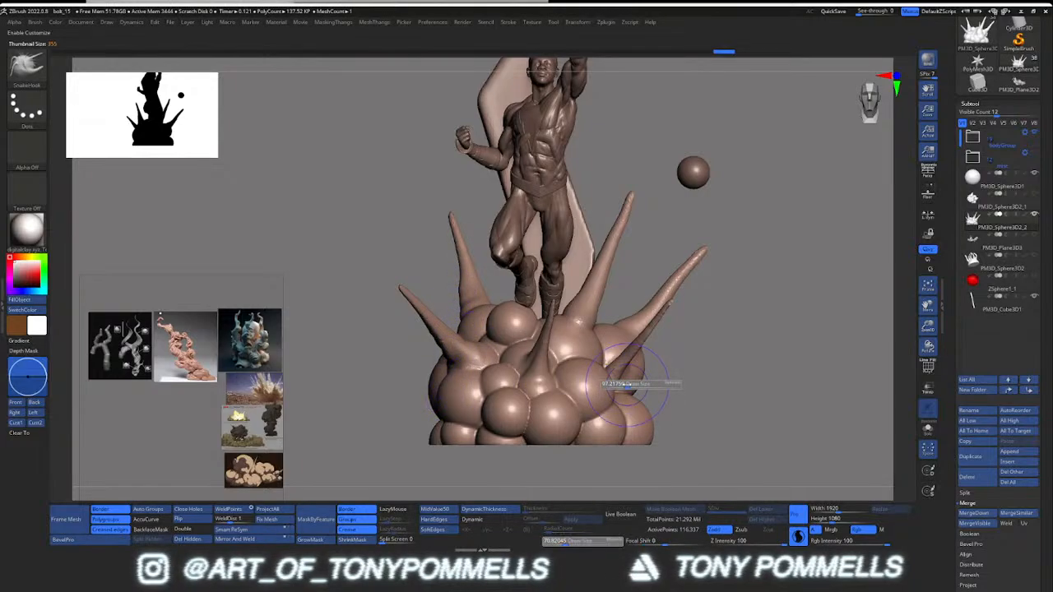
drag(682, 411, 640, 418)
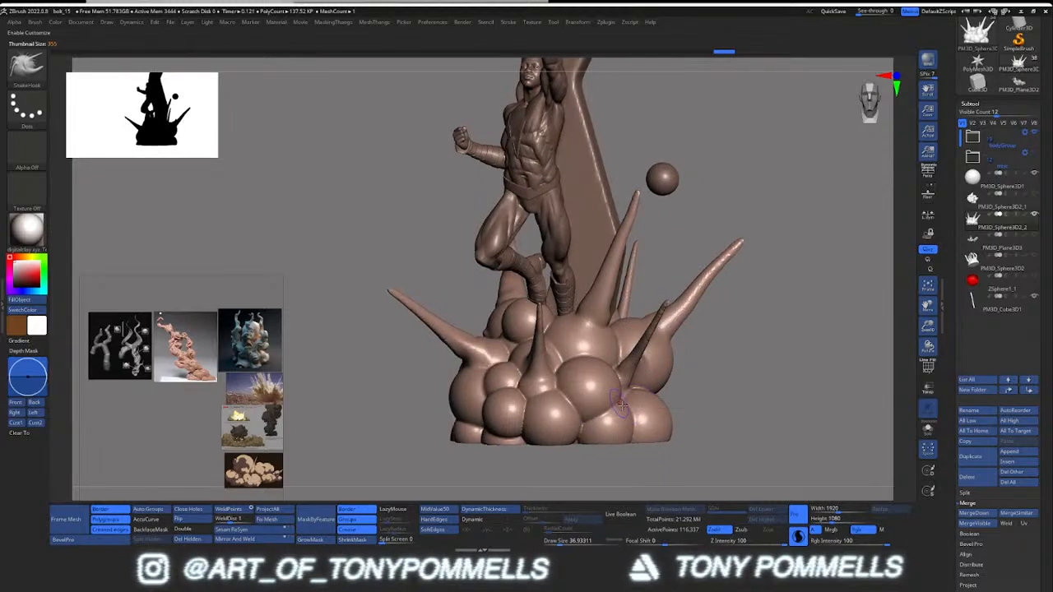
drag(395, 403, 558, 377)
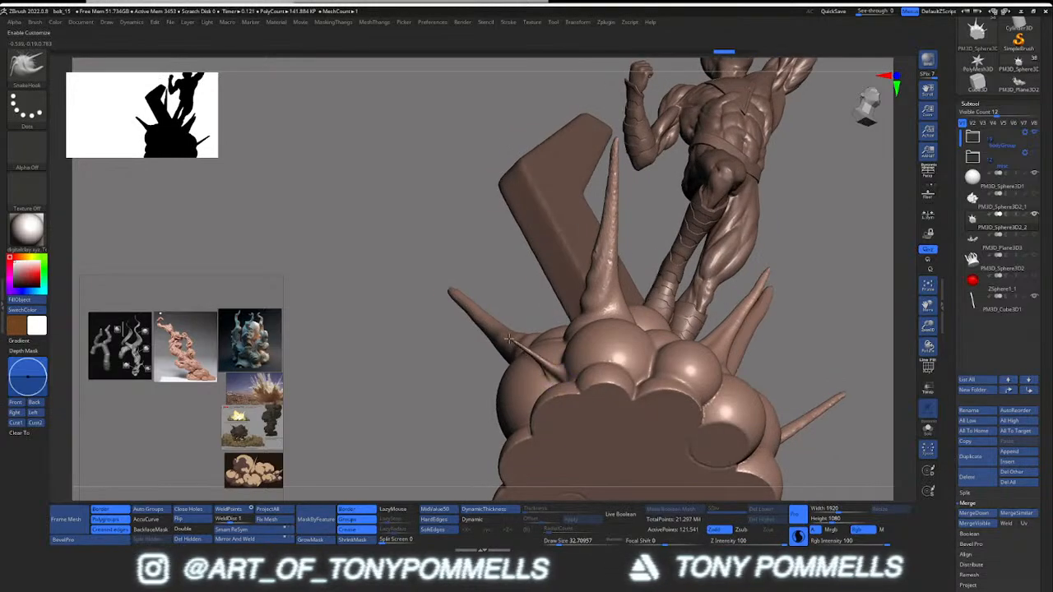
right_drag(506, 336, 448, 412)
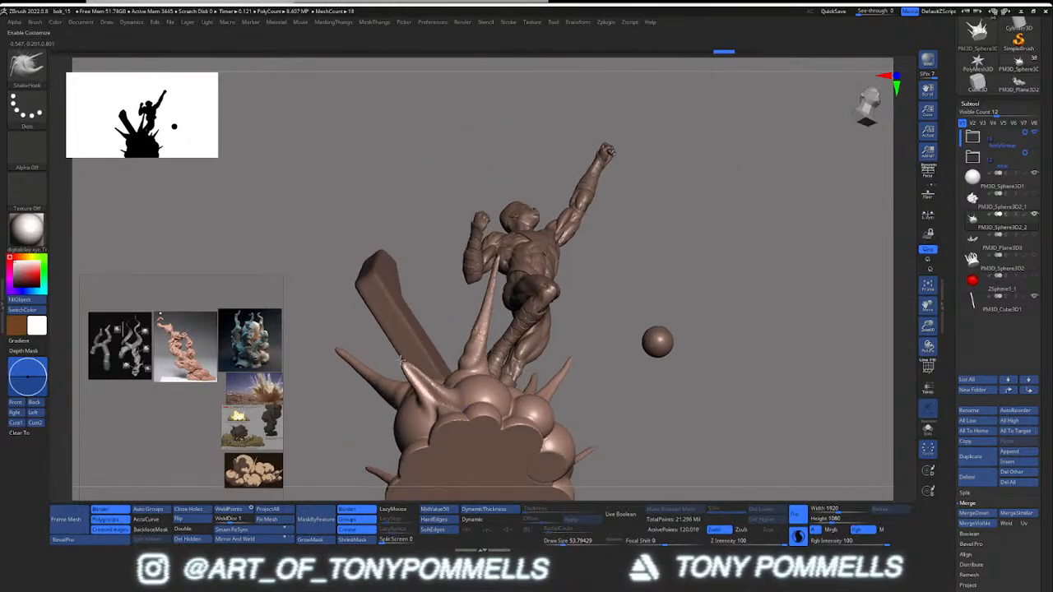
mouse_move(372, 337)
right_down()
mouse_move(461, 350)
mouse_move(445, 357)
mouse_move(477, 384)
mouse_move(450, 325)
right_up()
key(ctrl)
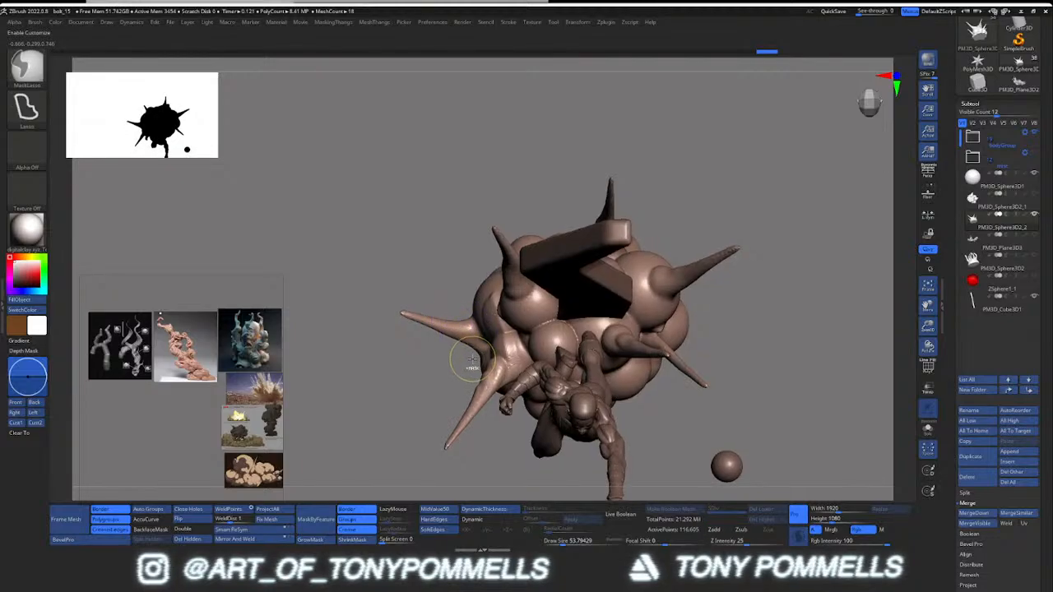
Step: Mask everything except the new tendril on the bent-leg side, shift it slightly, and clear the mask
ctrl+drag(393, 266, 439, 367)
ctrl+click(439, 367)
key(w)
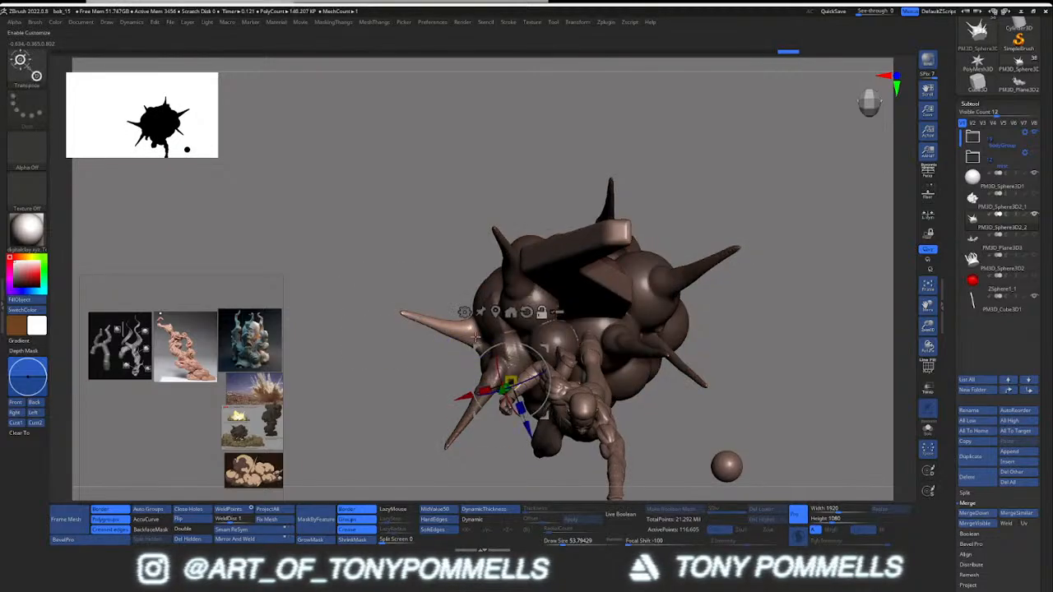
click(493, 312)
drag(506, 302, 509, 303)
key(q)
ctrl+right_drag(638, 331, 561, 299)
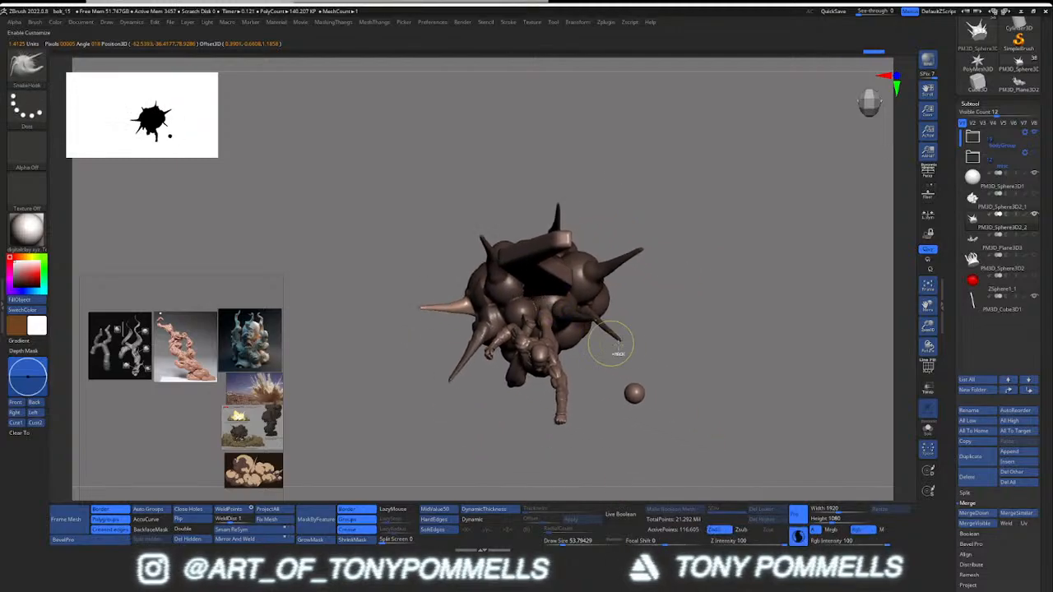
ctrl+drag(658, 323, 621, 345)
ctrl+right_drag(620, 346, 584, 362)
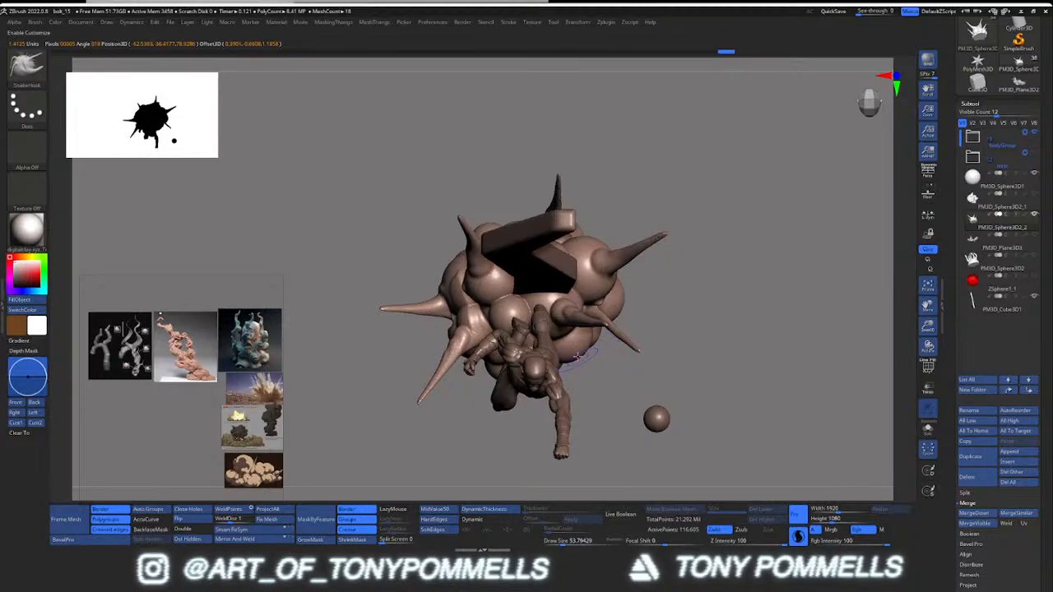
mouse_move(576, 357)
right_down()
mouse_move(562, 325)
mouse_move(533, 336)
mouse_move(514, 325)
right_up()
key(shift)
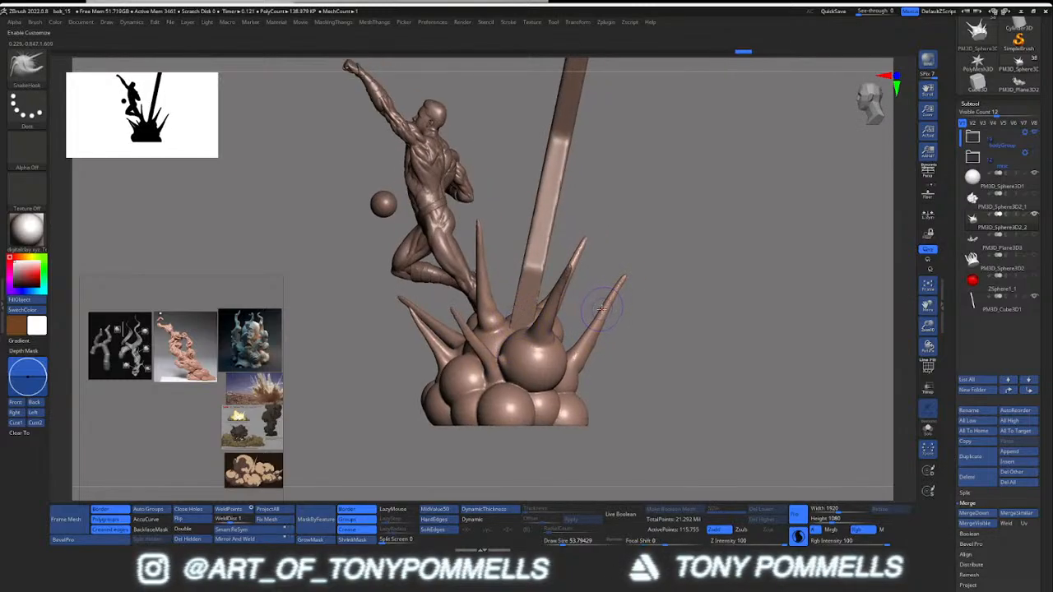
Step: Isolate the front outer tendril on the bent-leg side with a mask, tilt it upward from its base, and clear the mask
key(b)
key(m)
key(v)
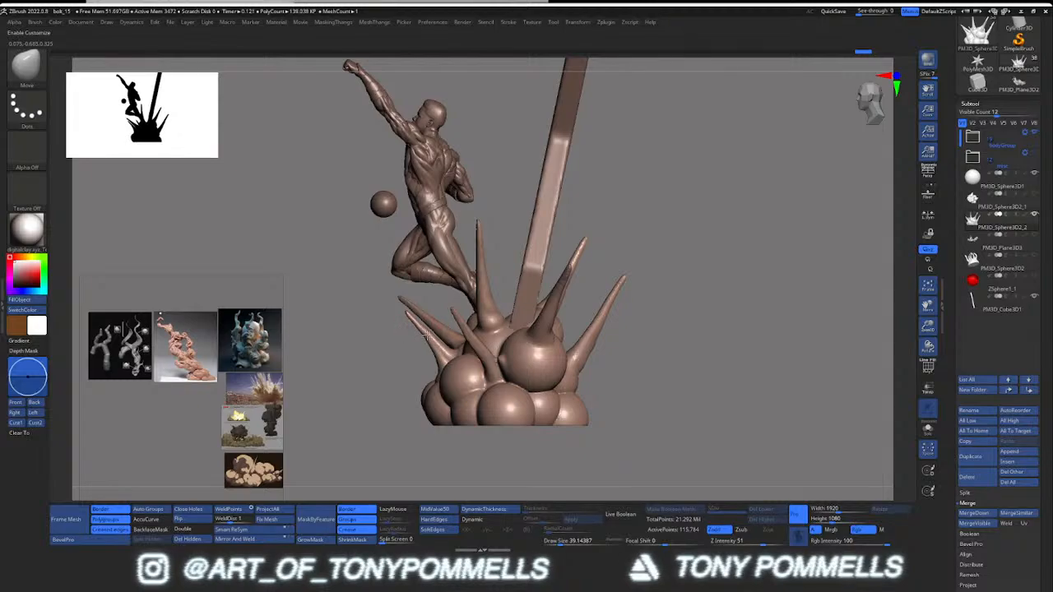
mouse_move(427, 338)
right_down()
mouse_move(471, 333)
mouse_move(449, 370)
mouse_move(434, 347)
mouse_move(423, 353)
mouse_move(505, 422)
right_up()
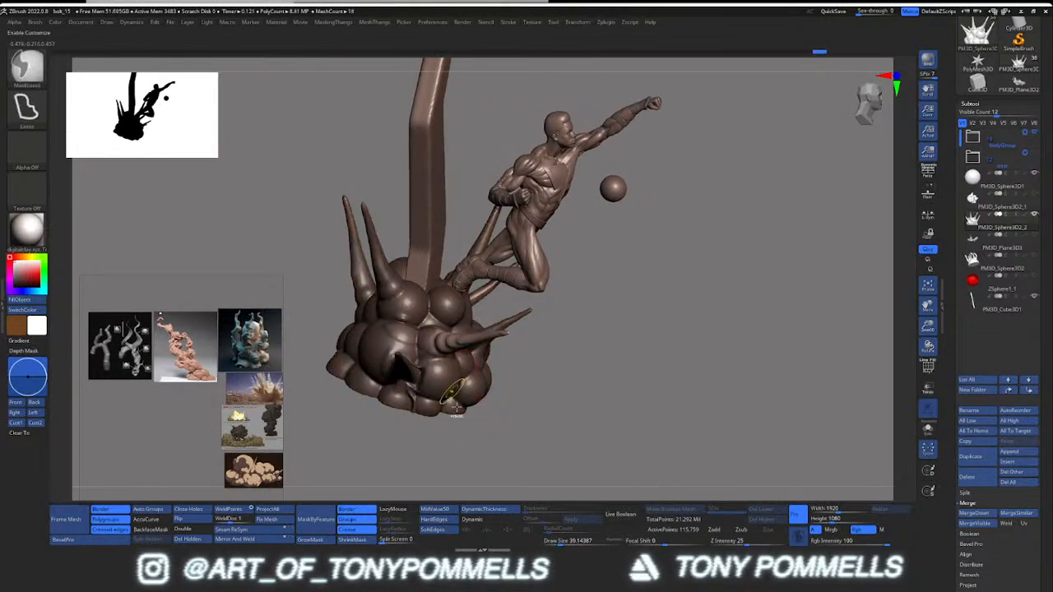
right_drag(448, 385, 501, 281)
key(w)
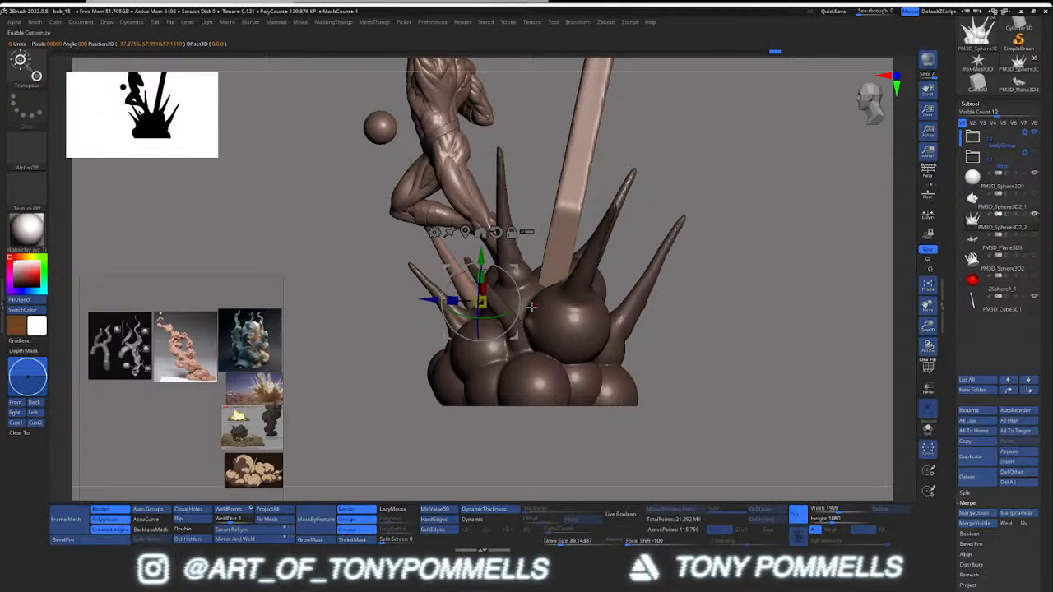
right_drag(532, 306, 475, 283)
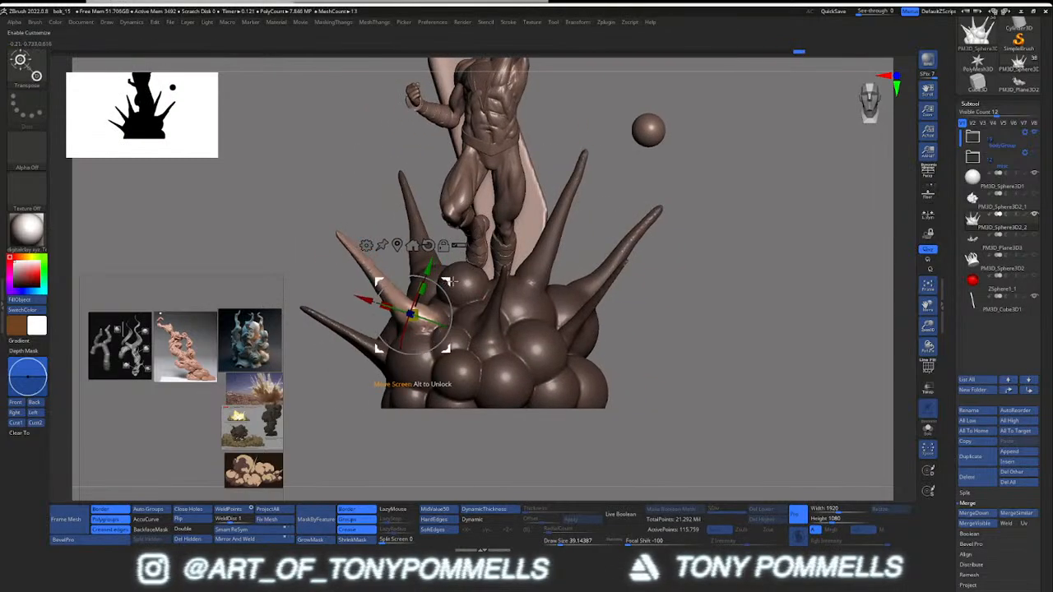
right_drag(412, 312, 466, 314)
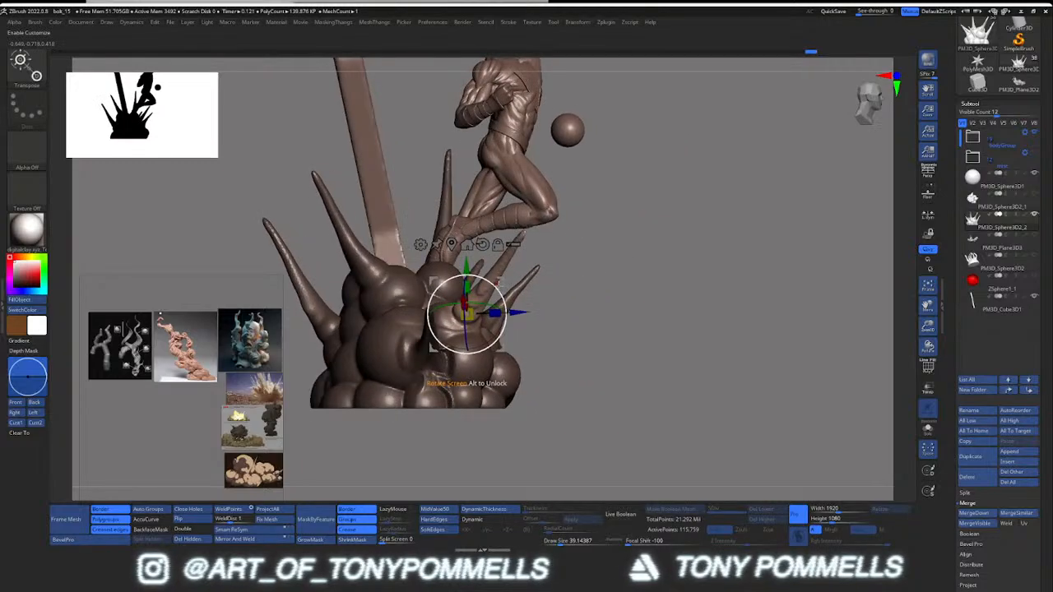
right_drag(499, 283, 548, 284)
key(q)
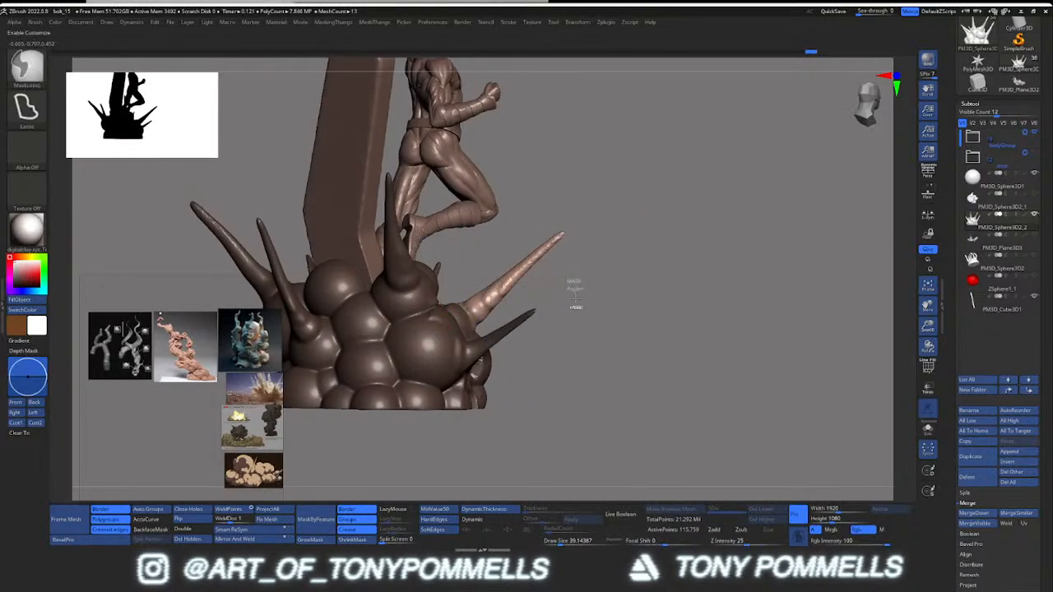
ctrl+drag(575, 298, 585, 307)
Step: Mask everything except the rear tendril behind the bolt, cleaning stray mask off the neighbouring lobe, and place the transform gizmo at its base
mouse_move(575, 301)
right_down()
mouse_move(527, 301)
mouse_move(568, 301)
right_up()
ctrl+right_drag(487, 298, 382, 334)
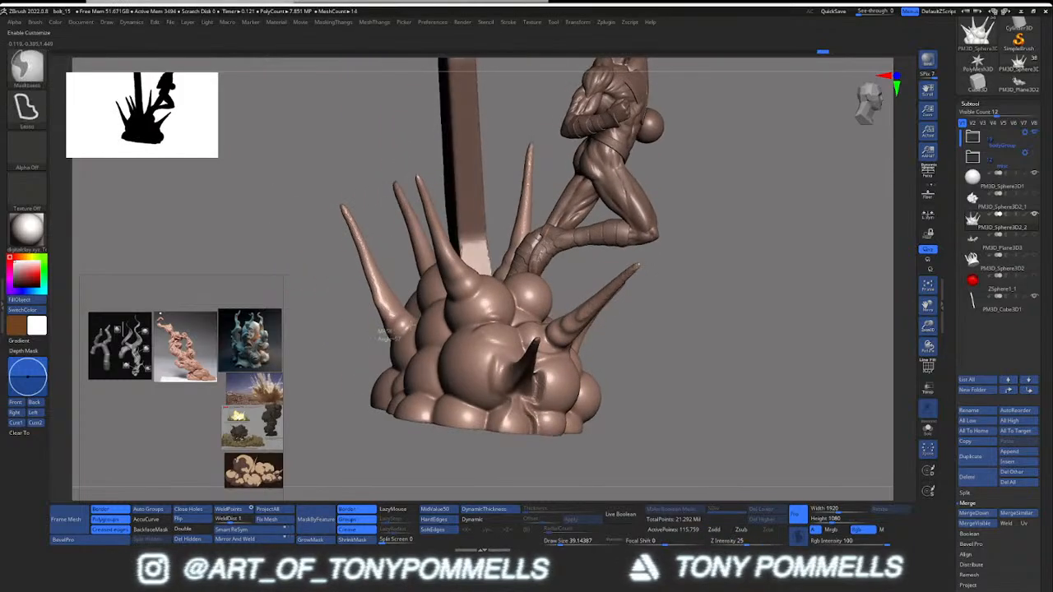
ctrl+drag(374, 224, 345, 239)
right_drag(345, 239, 452, 283)
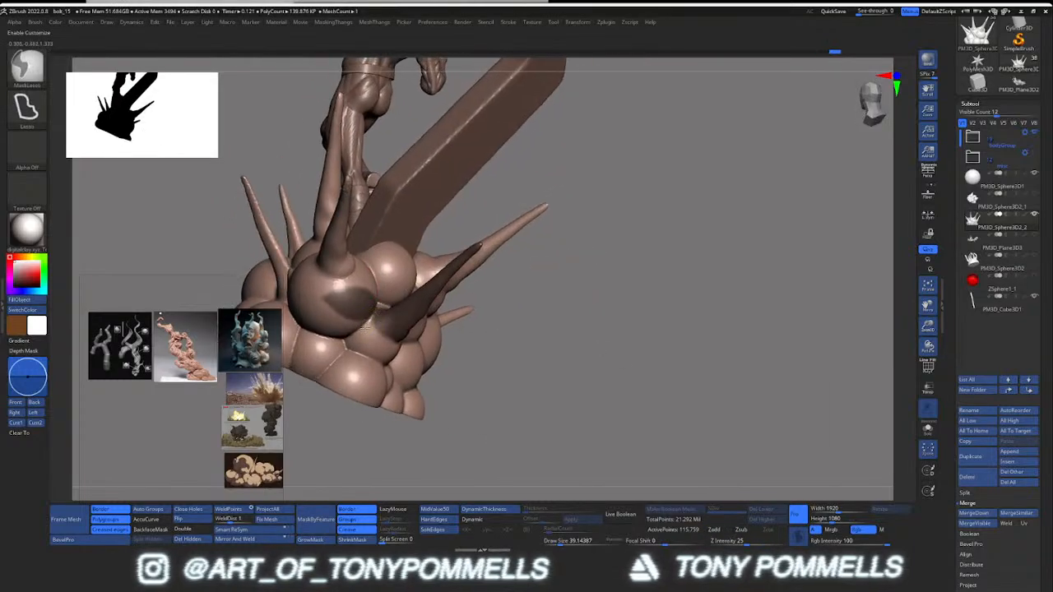
ctrl+alt+drag(352, 313, 385, 306)
right_drag(389, 306, 495, 455)
ctrl+drag(495, 455, 481, 416)
key(w)
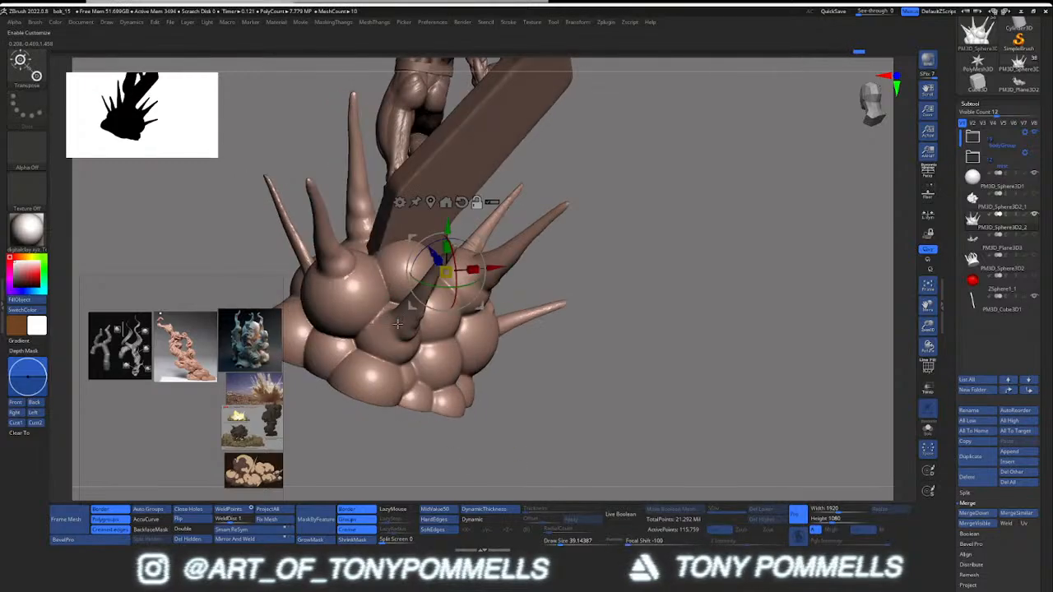
key(q)
key(ctrl)
key(w)
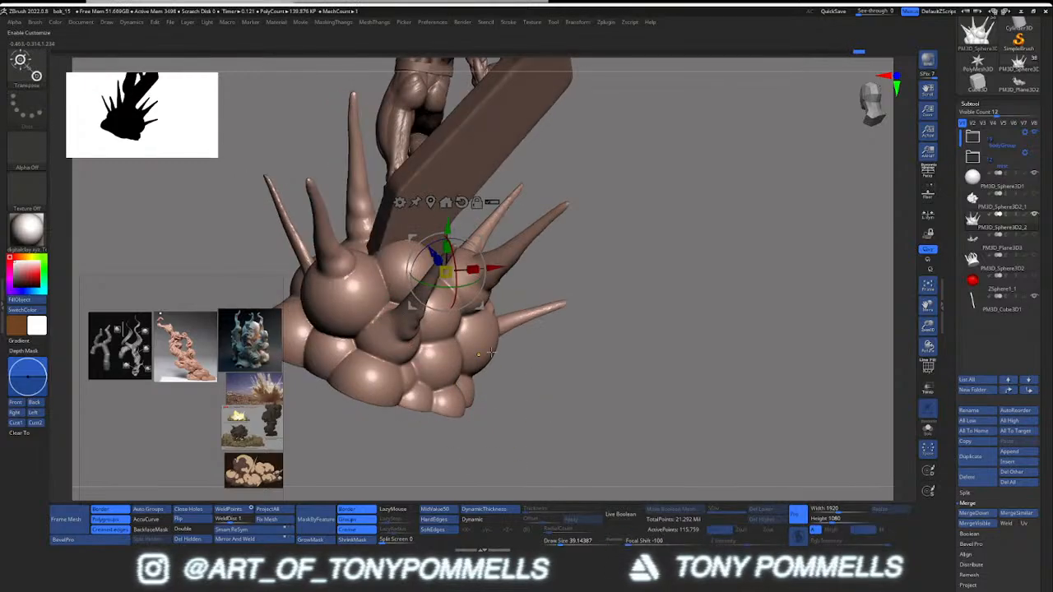
ctrl+click(503, 386)
alt+click(395, 329)
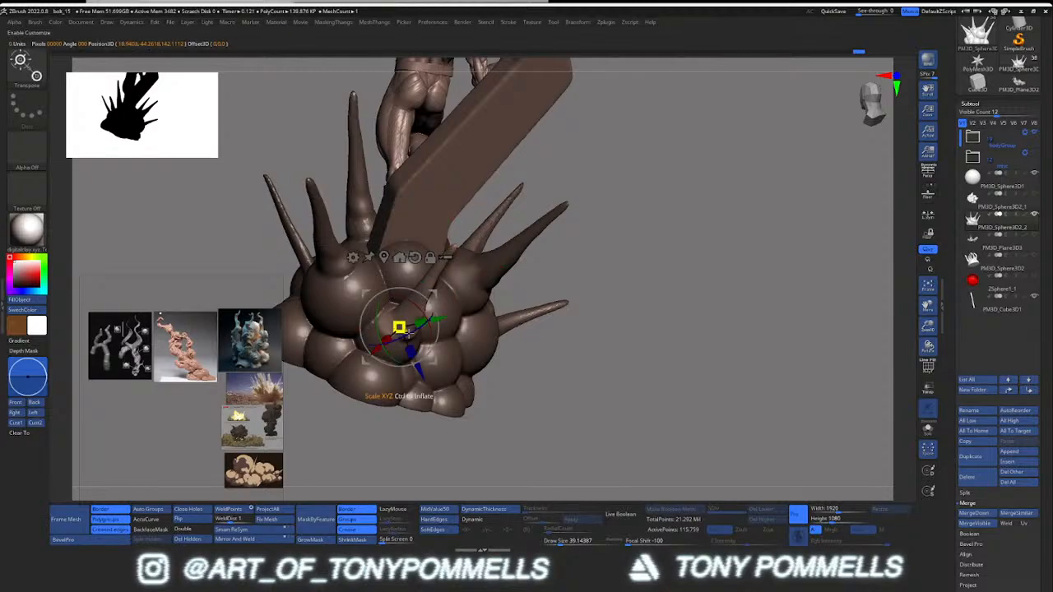
Step: Tilt the unmasked rear tendril further outward, smooth it along its length, and clear the mask
right_drag(576, 329, 460, 291)
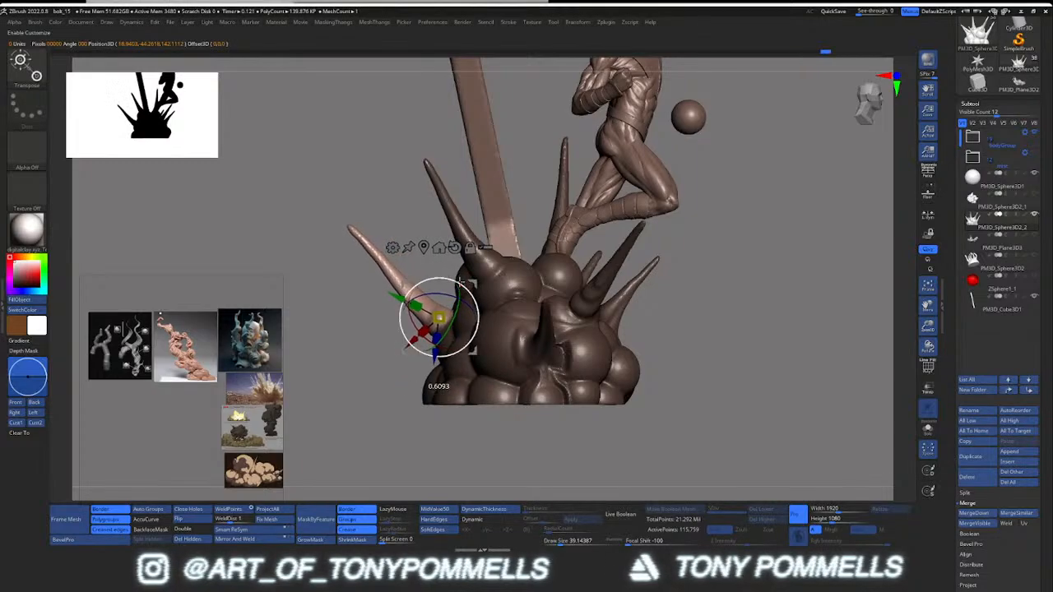
key(q)
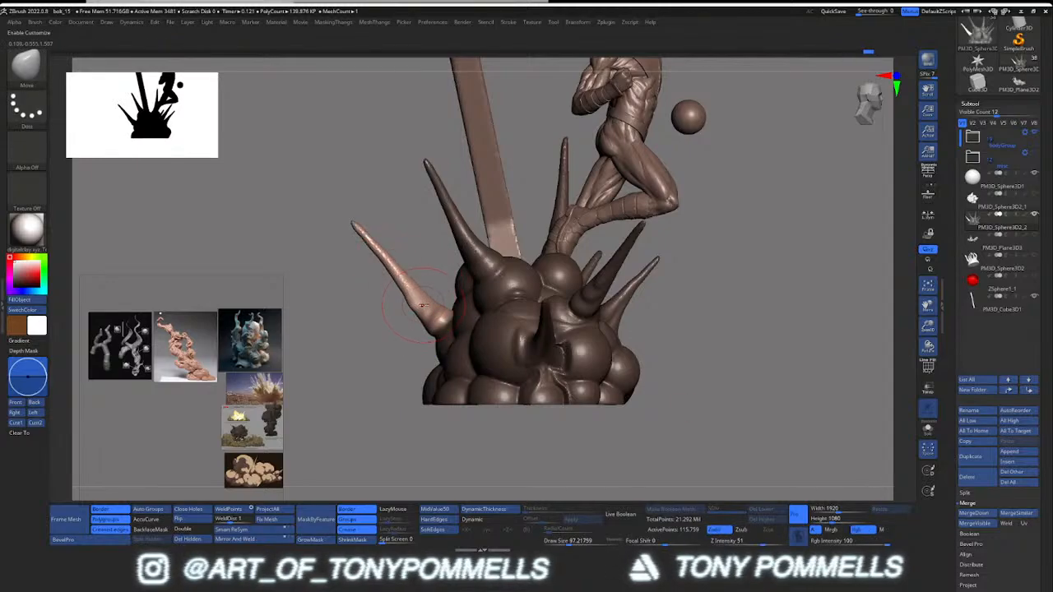
shift+drag(384, 265, 358, 230)
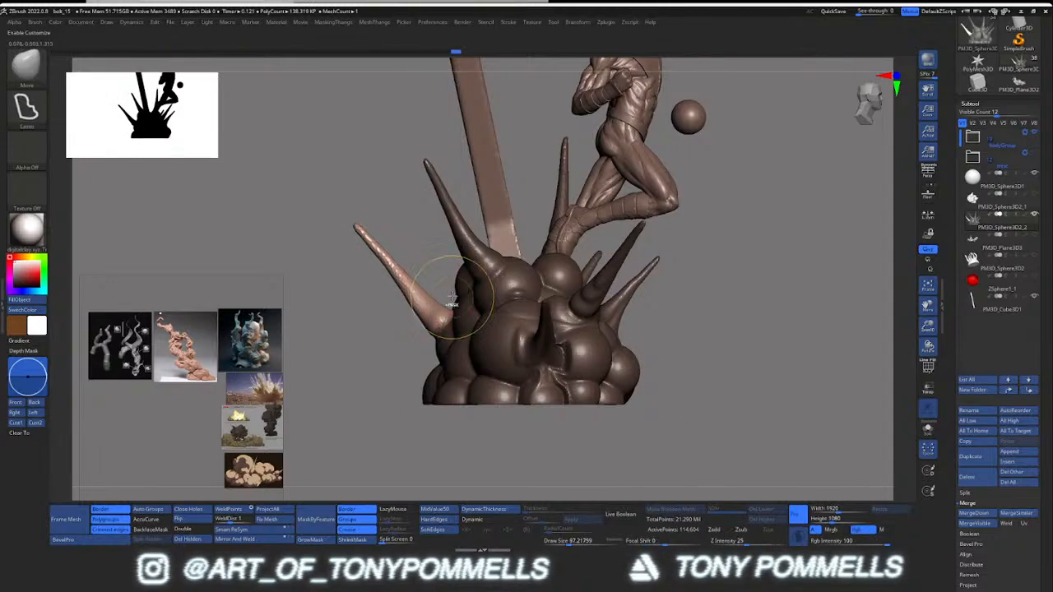
mouse_move(451, 296)
right_down()
mouse_move(403, 296)
mouse_move(528, 284)
right_up()
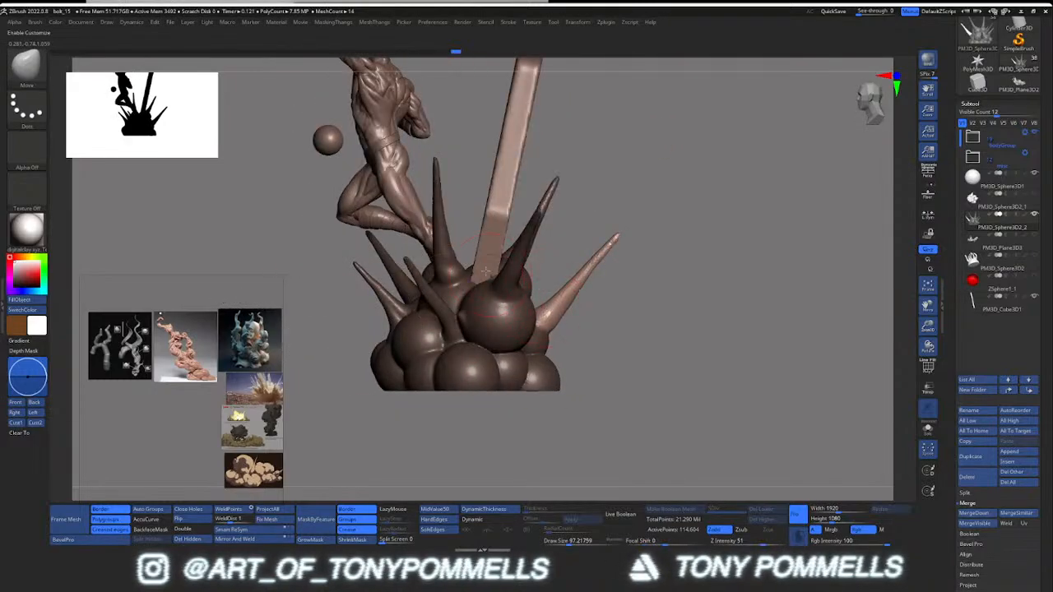
mouse_move(460, 242)
ctrl+mouse_down()
mouse_move(469, 234)
mouse_move(426, 256)
ctrl+mouse_up()
Step: Mask everything except the tall tendril beside the figure's foot on the raised-arm side and place the transform gizmo at its base
right_drag(403, 271, 459, 280)
key(shift+s)
mouse_move(459, 280)
ctrl+mouse_down()
mouse_move(392, 221)
mouse_move(387, 230)
ctrl+mouse_up()
right_drag(395, 246, 503, 268)
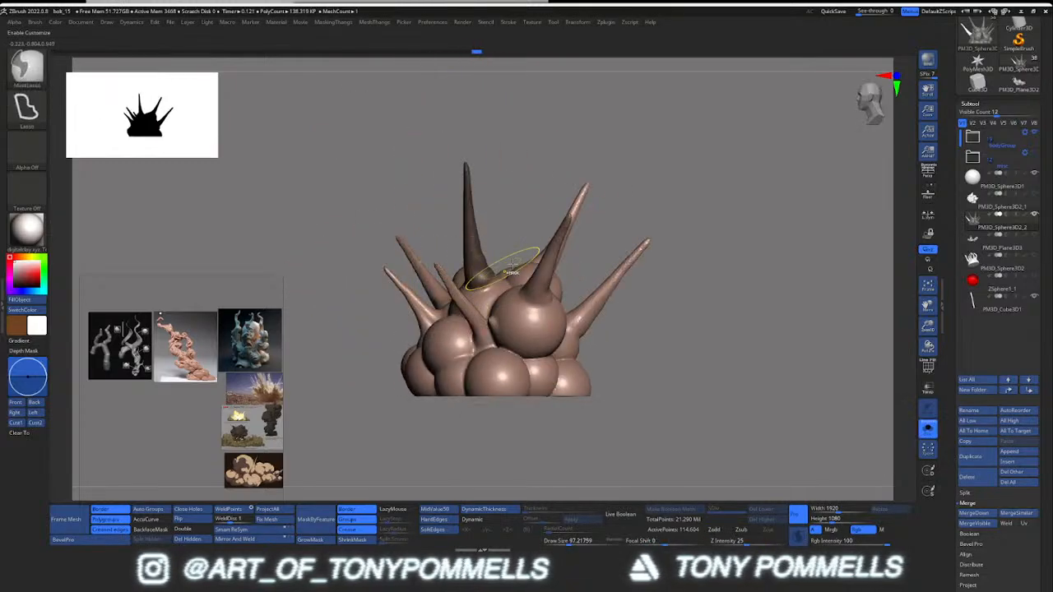
ctrl+click(506, 236)
key(w)
key(shift+s)
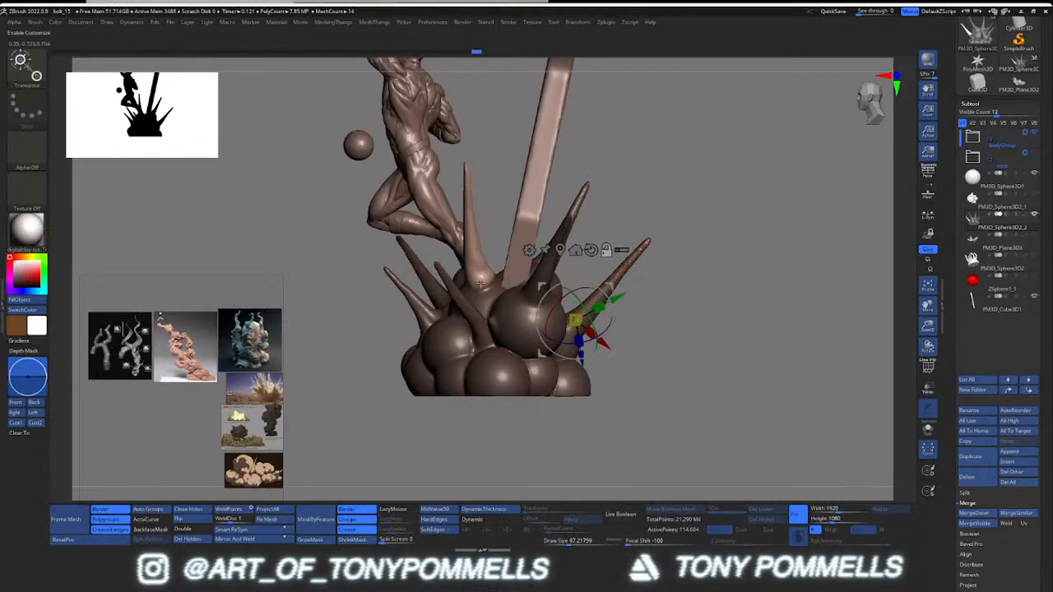
alt+click(479, 284)
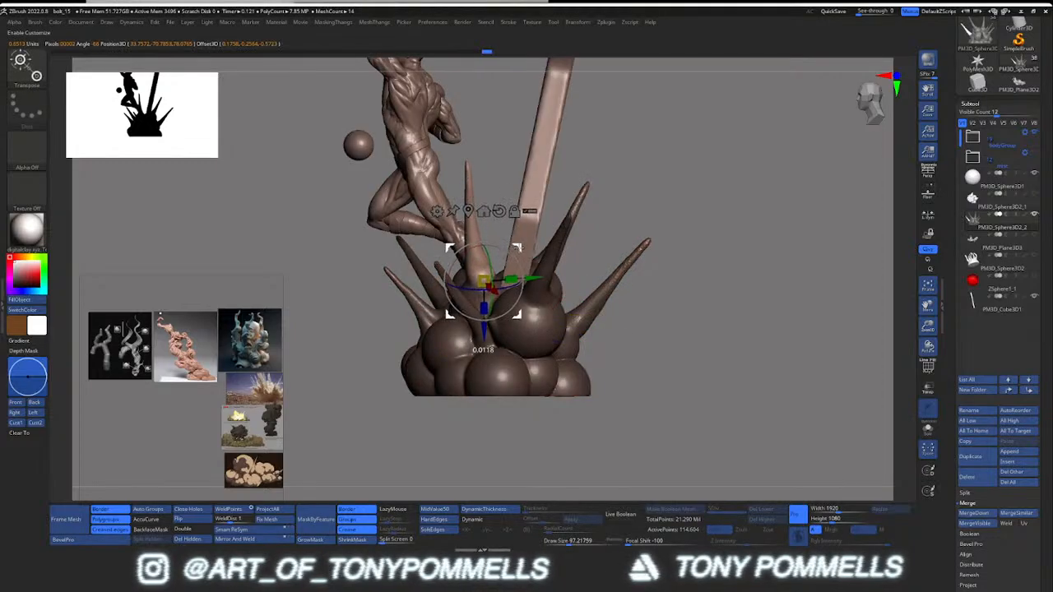
Step: Tilt the tall unmasked tendril slightly away from the figure's leg and smooth its tip down a little
drag(518, 247, 514, 248)
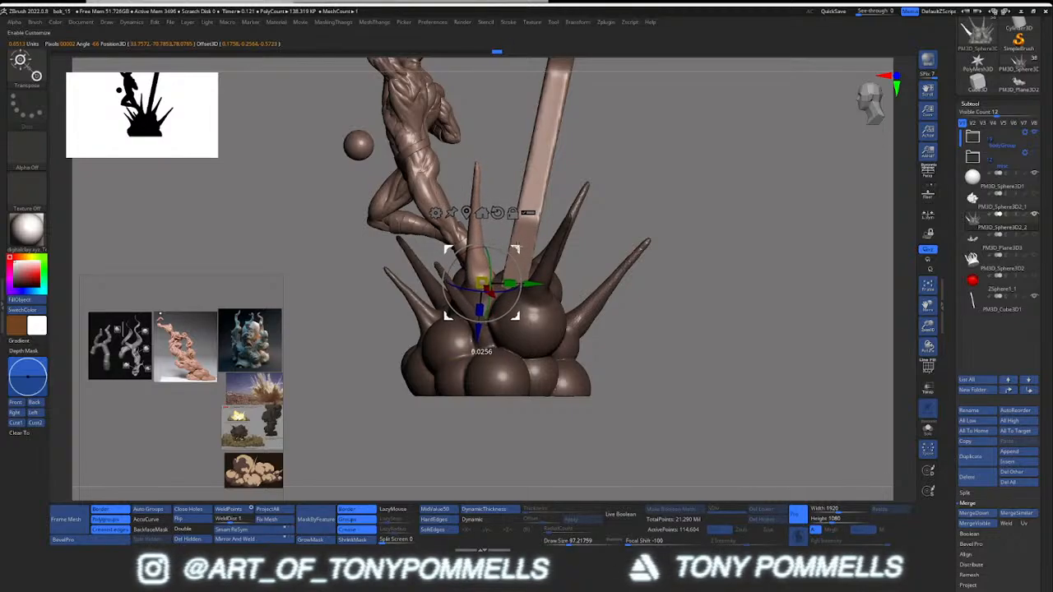
key(q)
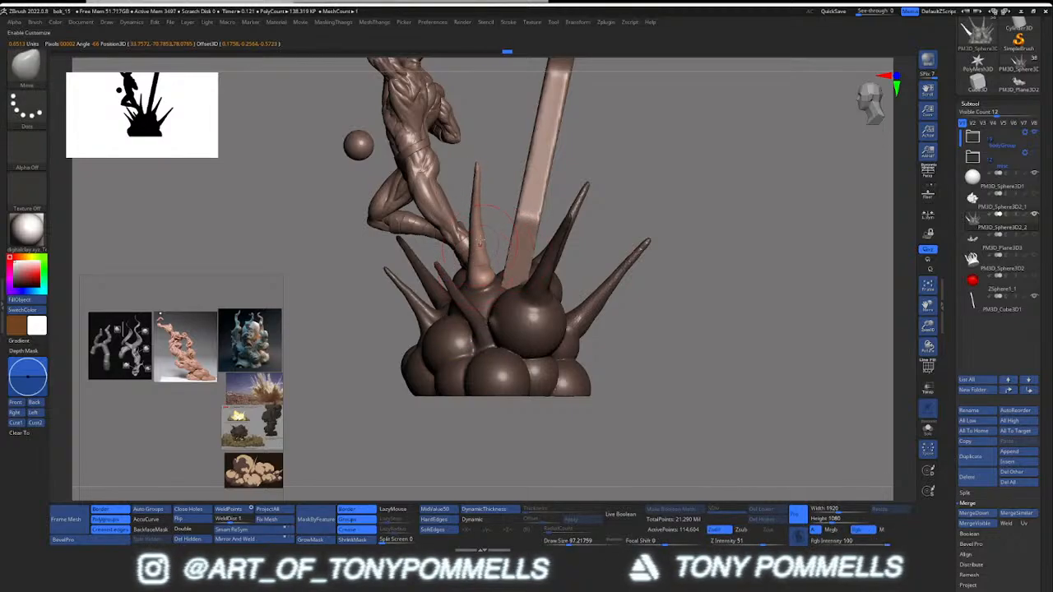
key(shift)
shift+drag(478, 174, 477, 181)
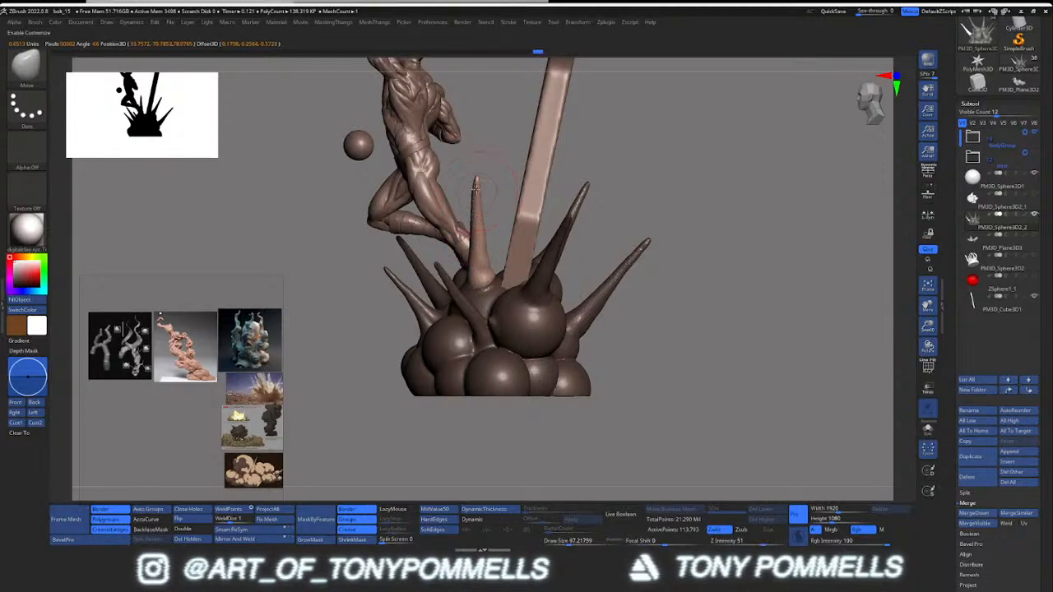
key(shift)
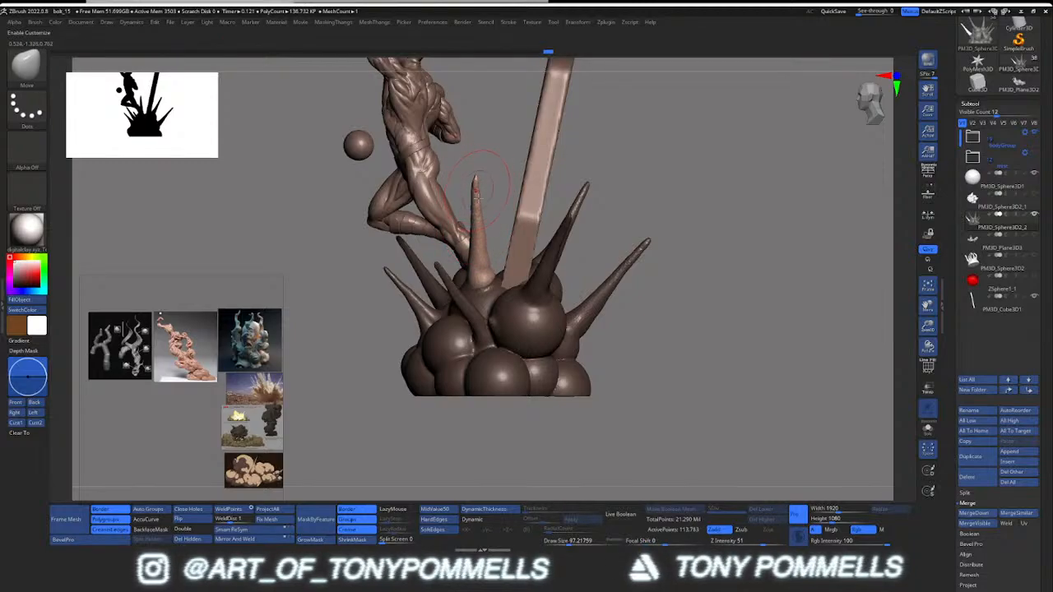
Step: Smooth the tall rear tendril and the outer tendrils on the bent-leg side to thin and refine their shapes
mouse_move(463, 297)
right_down()
mouse_move(425, 326)
mouse_move(448, 294)
mouse_move(660, 274)
right_up()
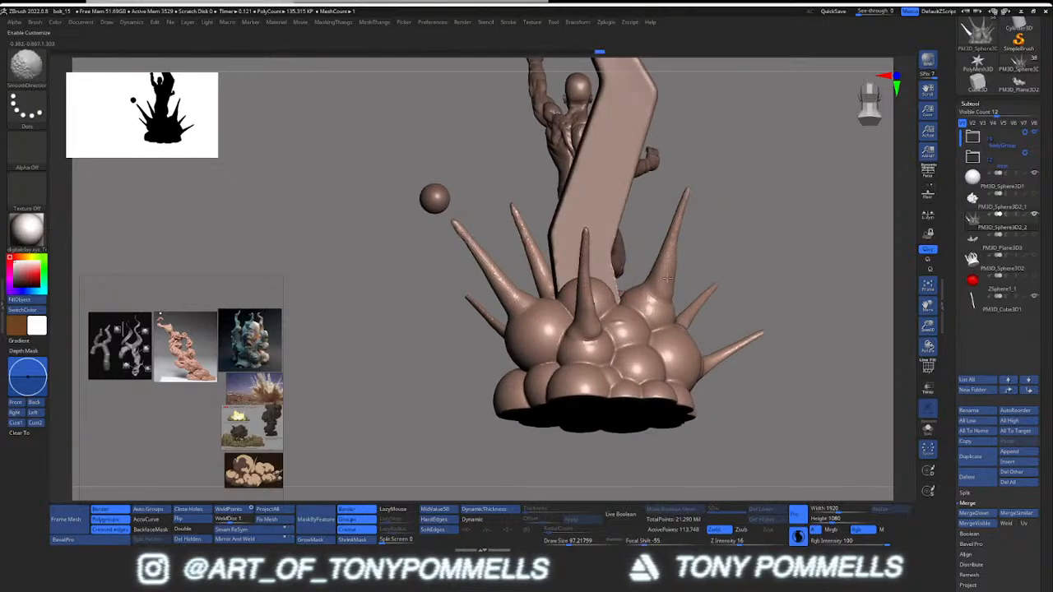
shift+drag(684, 203, 676, 245)
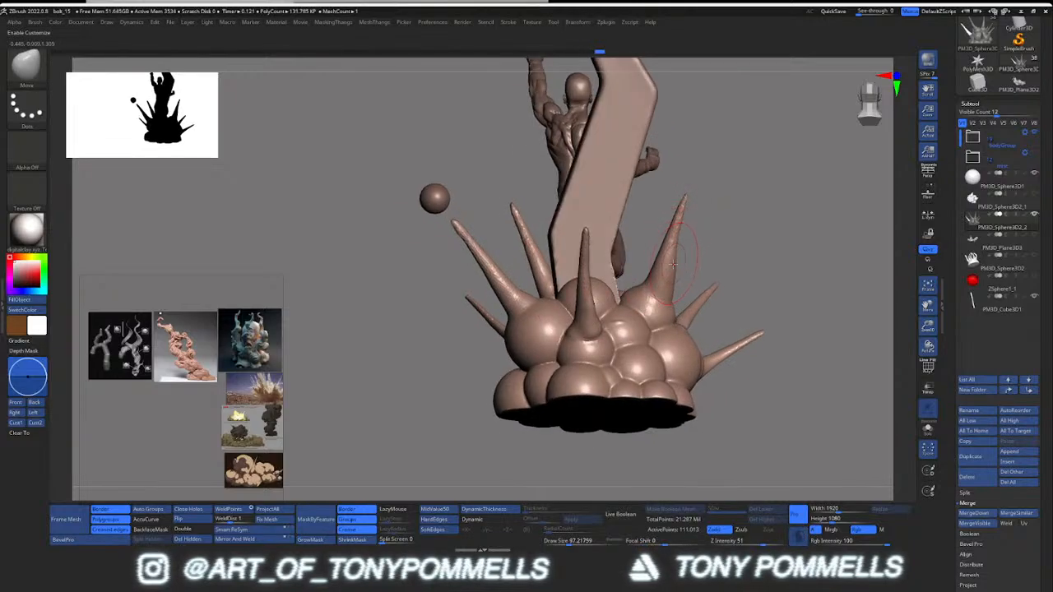
right_drag(674, 247, 623, 283)
mouse_move(623, 283)
shift+mouse_down()
mouse_move(631, 273)
mouse_move(672, 332)
shift+mouse_up()
mouse_move(667, 331)
right_down()
mouse_move(681, 340)
mouse_move(642, 333)
mouse_move(646, 312)
mouse_move(690, 322)
mouse_move(649, 304)
right_up()
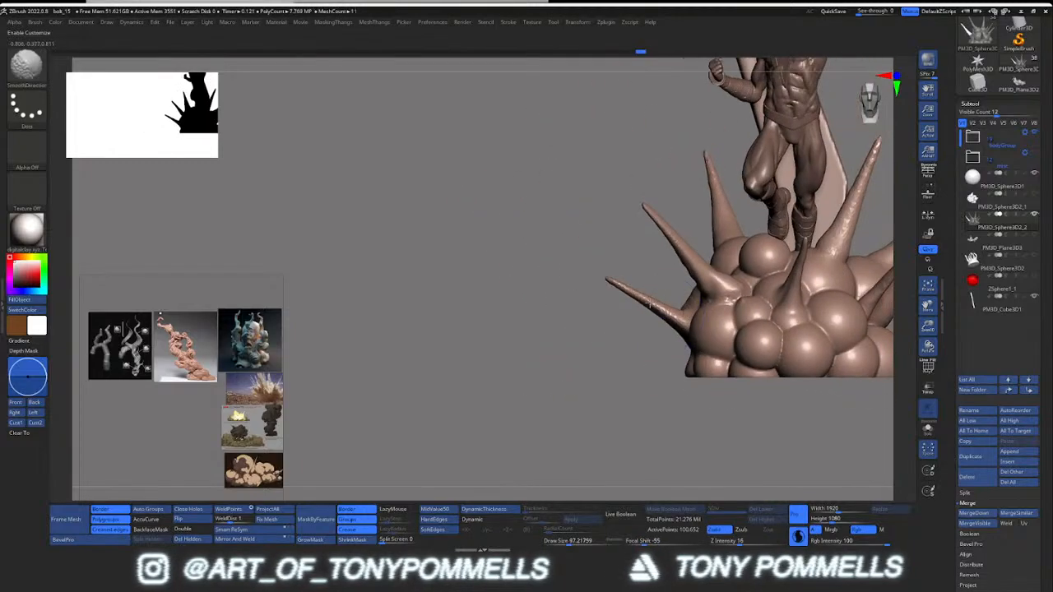
shift+drag(708, 272, 699, 263)
right_drag(699, 263, 691, 265)
shift+drag(691, 265, 670, 238)
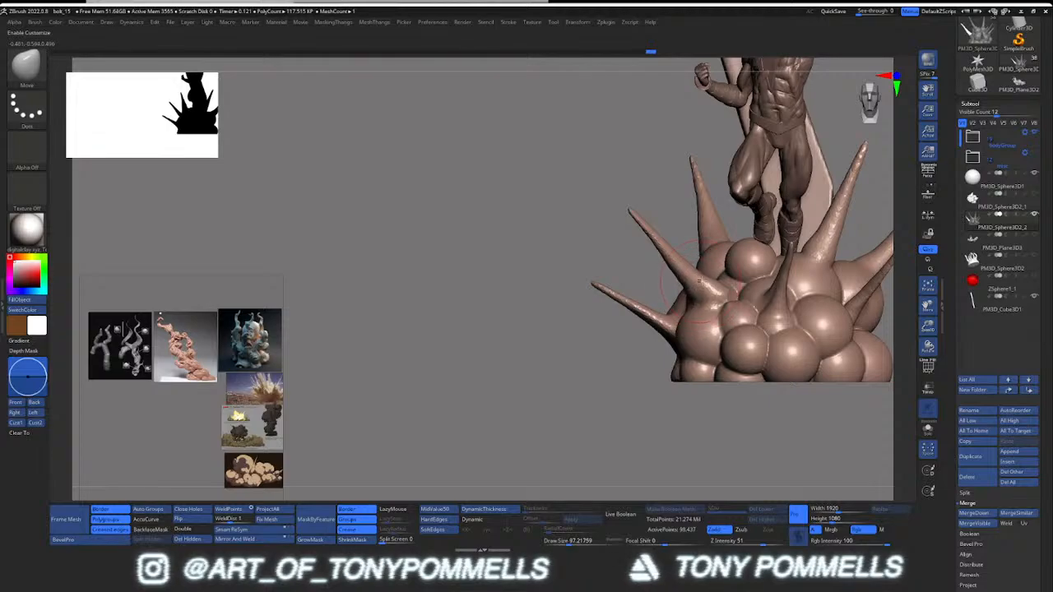
Step: Lasso-mask the lower side tendril on the raised-arm side of the cloud
alt+right_drag(789, 245, 617, 275)
mouse_move(617, 275)
ctrl+right_down()
mouse_move(643, 333)
mouse_move(576, 362)
mouse_move(477, 362)
ctrl+right_up()
mouse_move(655, 321)
ctrl+right_down()
mouse_move(656, 362)
mouse_move(576, 305)
ctrl+right_up()
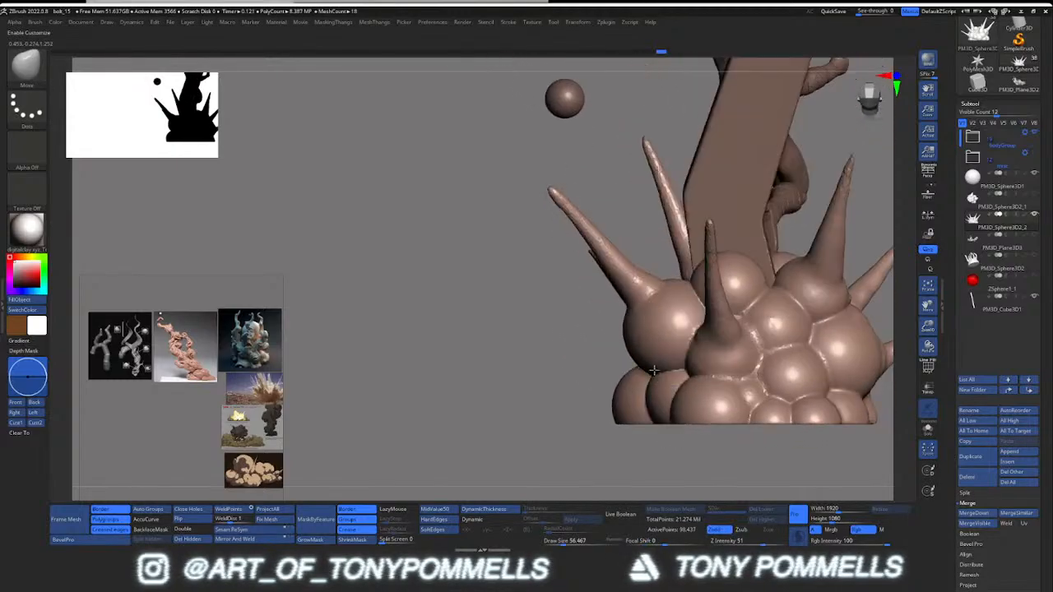
mouse_move(654, 370)
ctrl+right_down()
mouse_move(654, 325)
mouse_move(724, 325)
ctrl+right_up()
mouse_move(658, 313)
ctrl+right_down()
mouse_move(652, 357)
mouse_move(622, 361)
ctrl+right_up()
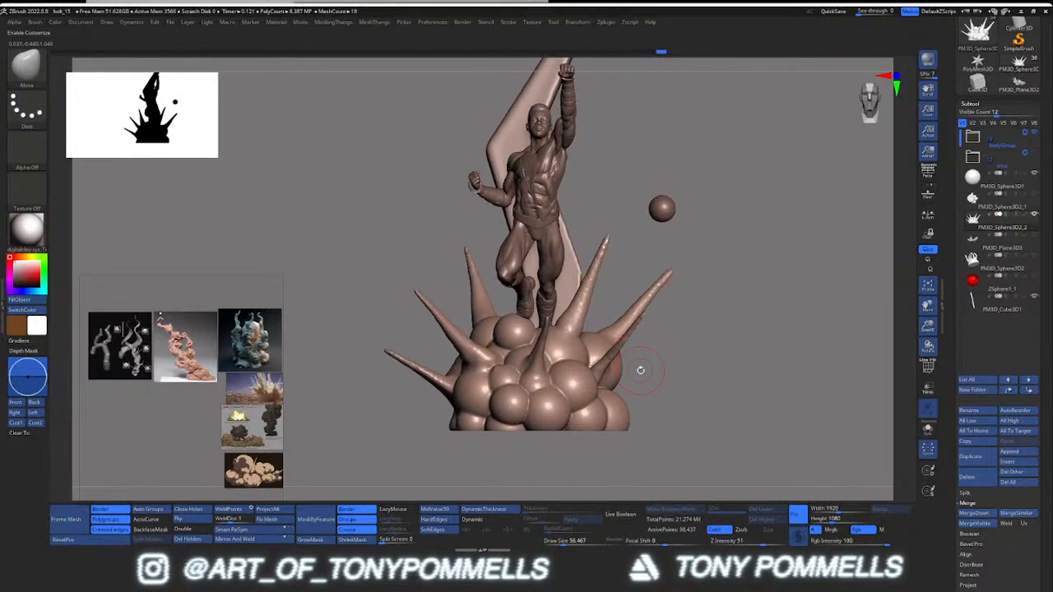
mouse_move(640, 370)
right_down()
mouse_move(582, 386)
mouse_move(568, 376)
mouse_move(563, 398)
right_up()
key(ctrl)
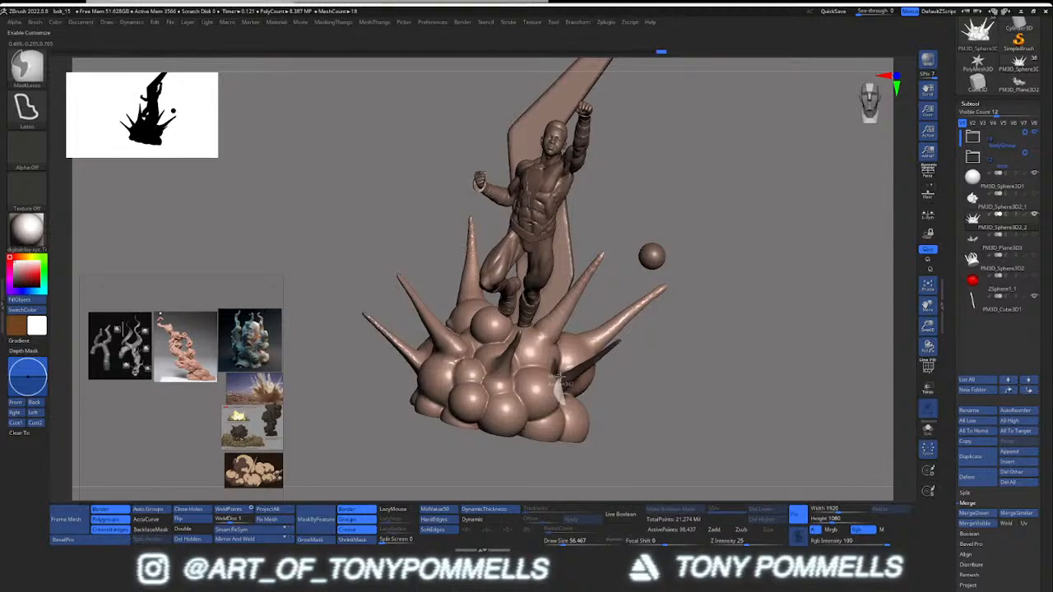
ctrl+drag(559, 377, 559, 375)
right_drag(559, 377, 494, 345)
alt+right_drag(478, 454, 510, 366)
Step: Remove the stray mask from the underside of the cloud, leaving only the lower side tendril masked
ctrl+drag(461, 362, 380, 331)
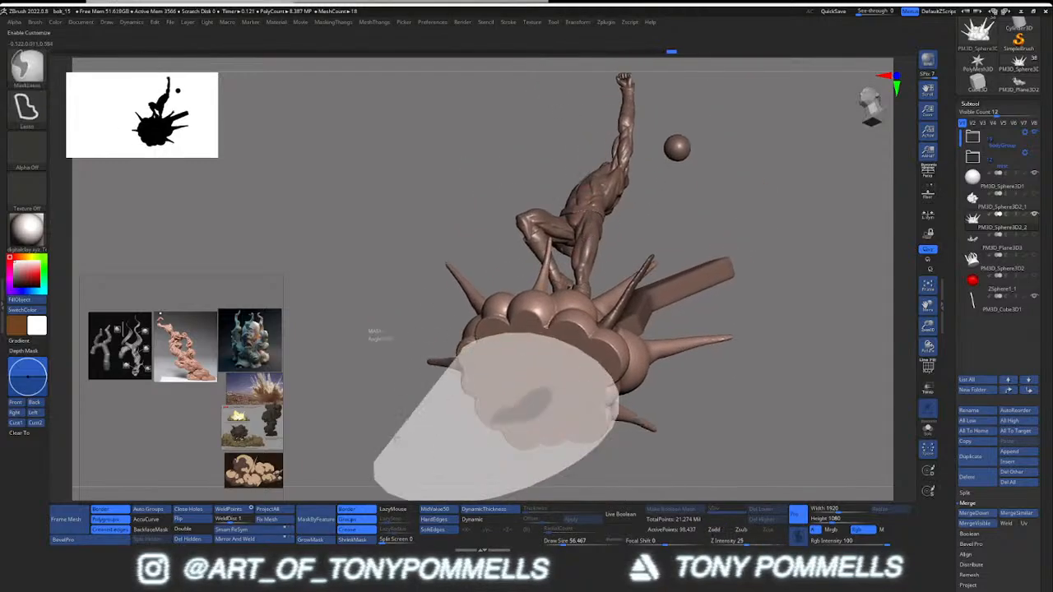
ctrl+drag(396, 438, 428, 395)
mouse_move(493, 382)
right_down()
mouse_move(578, 376)
mouse_move(529, 380)
right_up()
key(ctrl+z)
ctrl+drag(400, 425, 630, 429)
mouse_move(560, 395)
right_down()
mouse_move(604, 369)
mouse_move(534, 411)
right_up()
Step: Invert the mask to free the lower side tendril on the raised-arm side and try repositioning it with the gizmo
key(w)
mouse_move(592, 316)
ctrl+right_down()
mouse_move(602, 341)
mouse_move(642, 283)
mouse_move(610, 332)
ctrl+right_up()
ctrl+click(602, 341)
drag(703, 262, 702, 263)
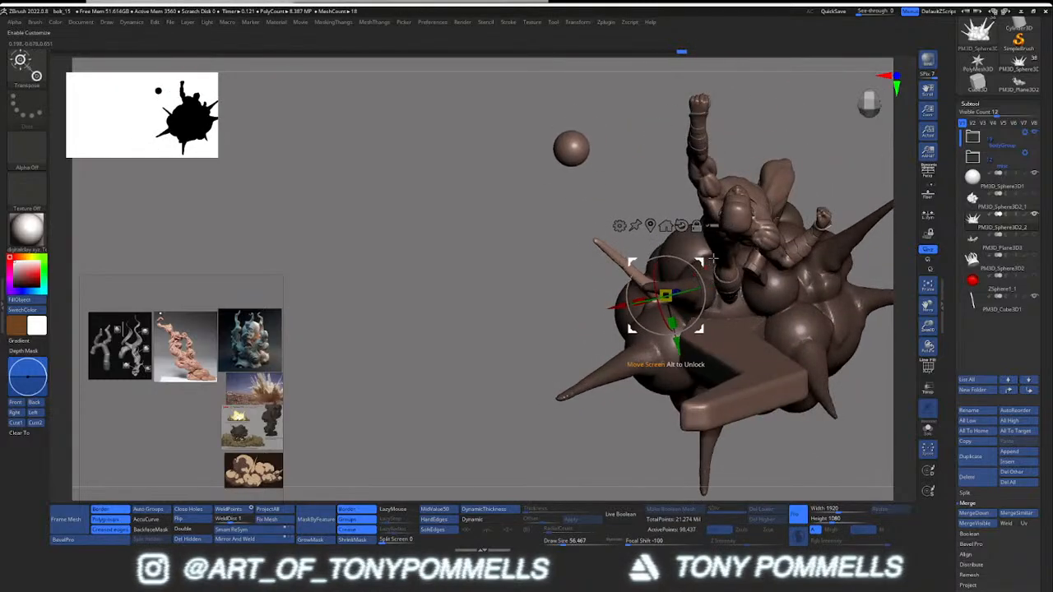
right_drag(701, 262, 737, 238)
drag(738, 237, 682, 235)
right_drag(679, 237, 637, 330)
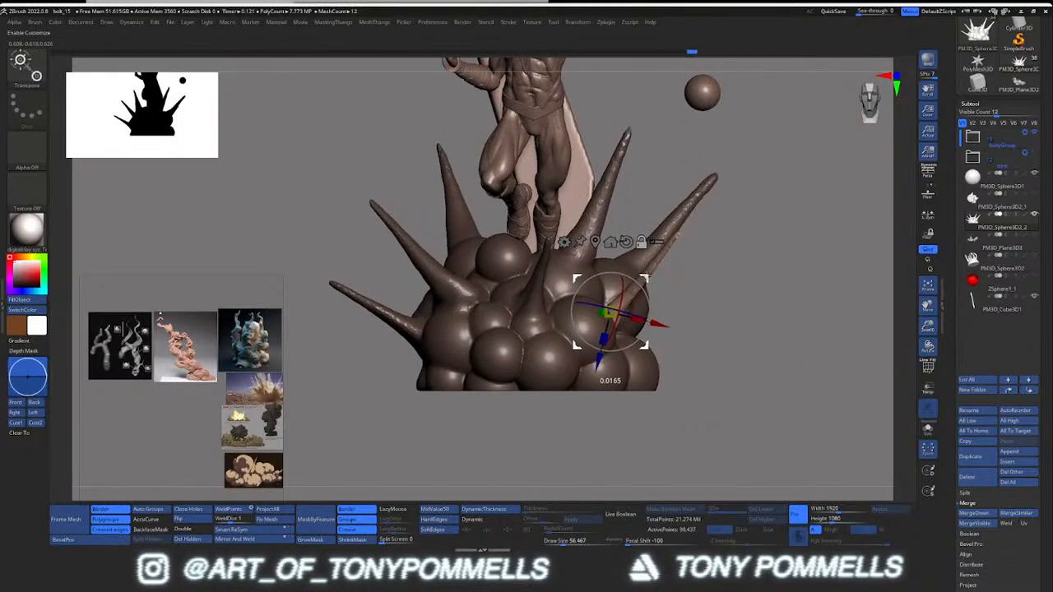
key(ctrl+z)
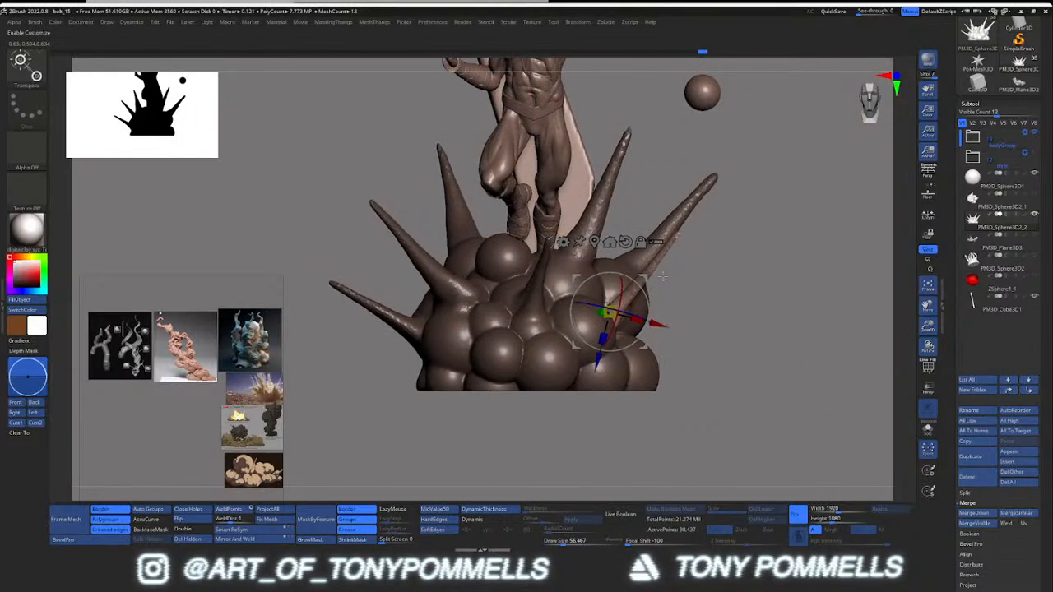
Step: Smooth the unmasked lower side tendril and move it outward from the cloud with the gizmo
right_drag(651, 287, 701, 302)
key(q)
mouse_move(689, 222)
ctrl+mouse_down()
mouse_move(642, 254)
mouse_move(692, 243)
ctrl+mouse_up()
right_drag(693, 243, 659, 300)
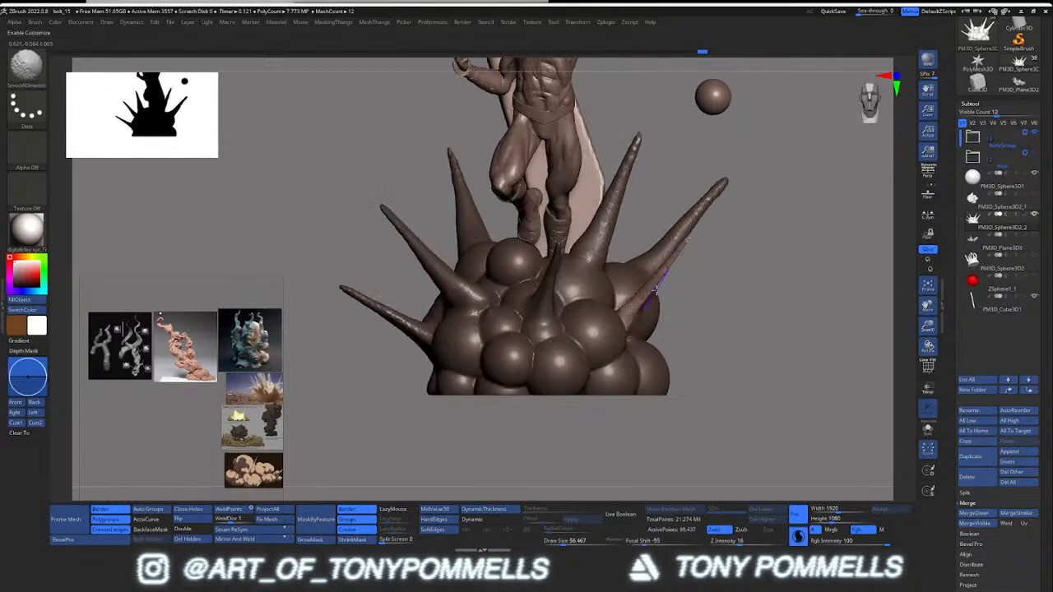
key(w)
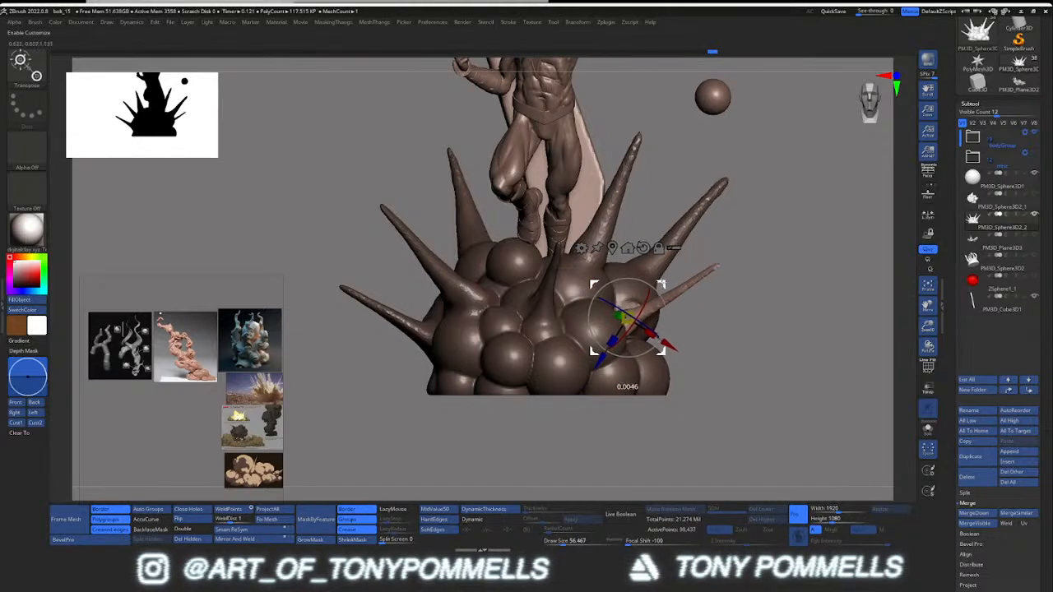
drag(662, 283, 672, 289)
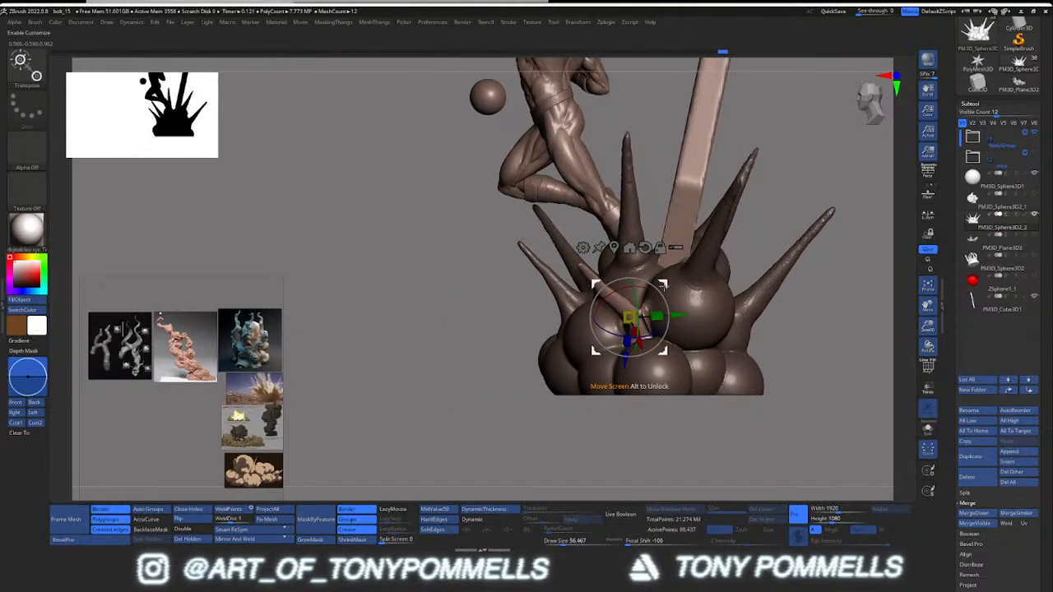
Step: Smooth the lower side tendril toward its base and rotate it about 19 degrees as seen from above
key(q)
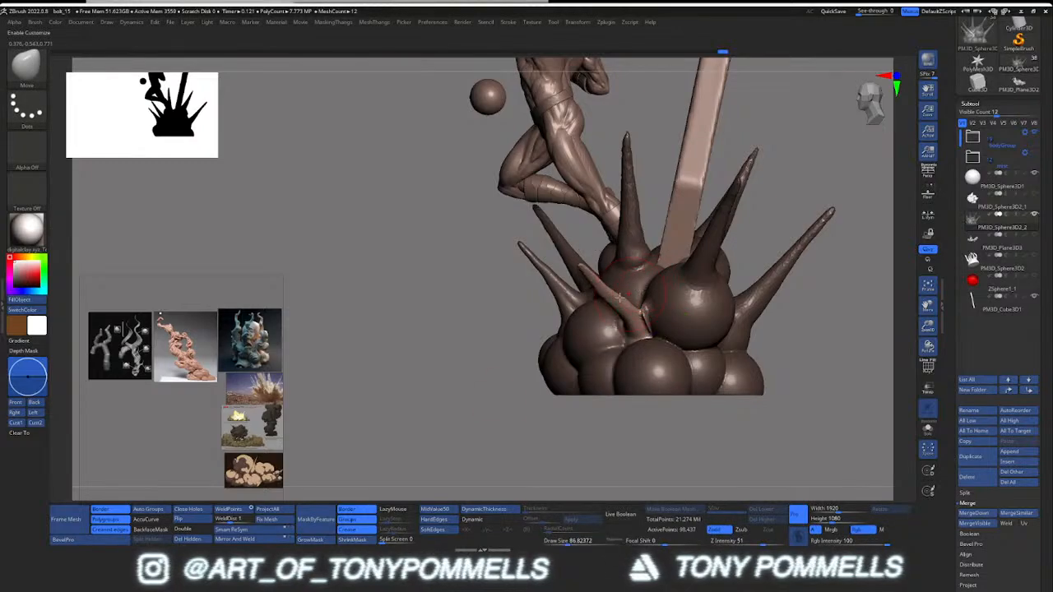
key(shift)
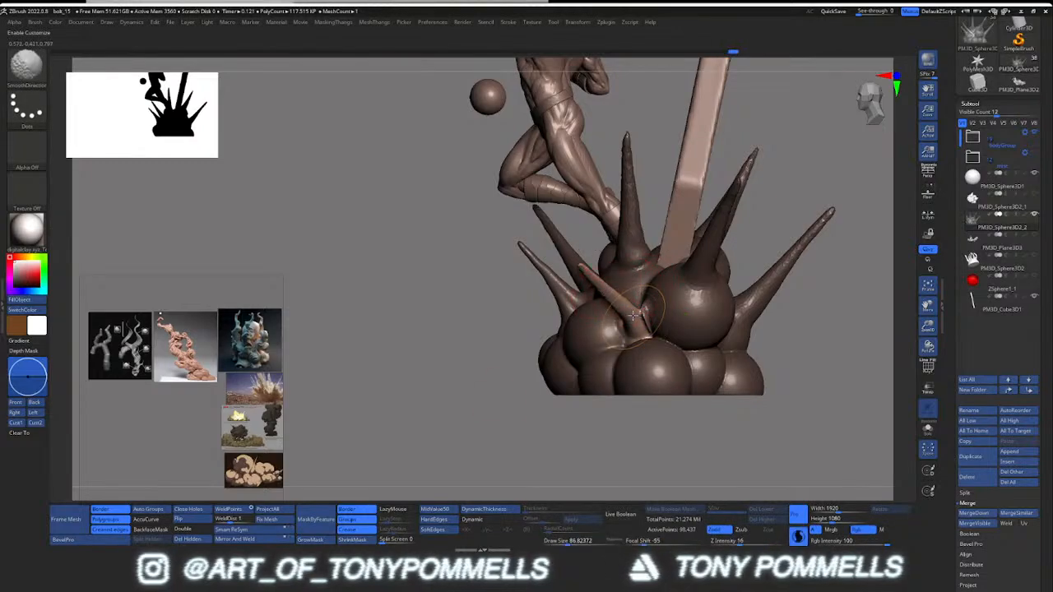
right_drag(642, 323, 649, 436)
key(w)
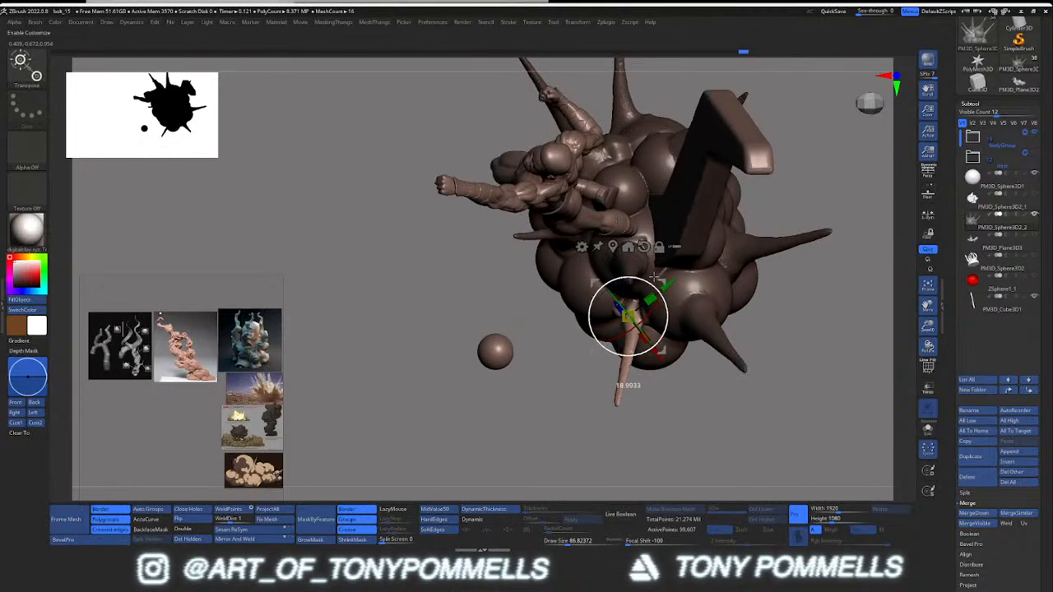
drag(653, 275, 654, 277)
mouse_move(654, 277)
right_down()
mouse_move(667, 288)
mouse_move(656, 320)
mouse_move(657, 296)
mouse_move(640, 294)
right_up()
Step: Clear the mask and try smoothing the joint between the lower side tendril and the cloud
key(q)
ctrl+drag(677, 352, 686, 364)
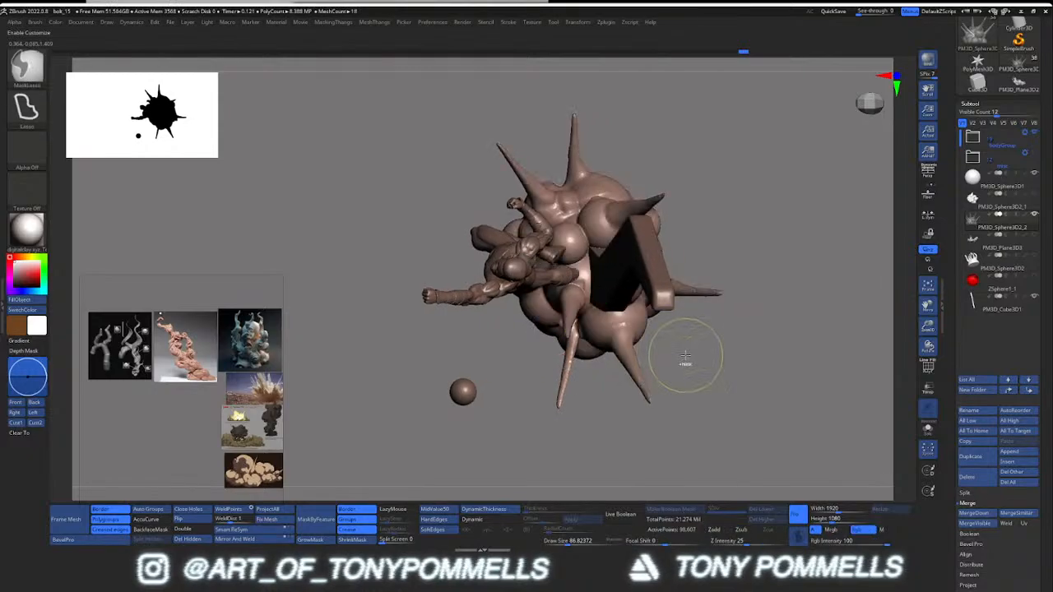
right_drag(672, 353, 642, 325)
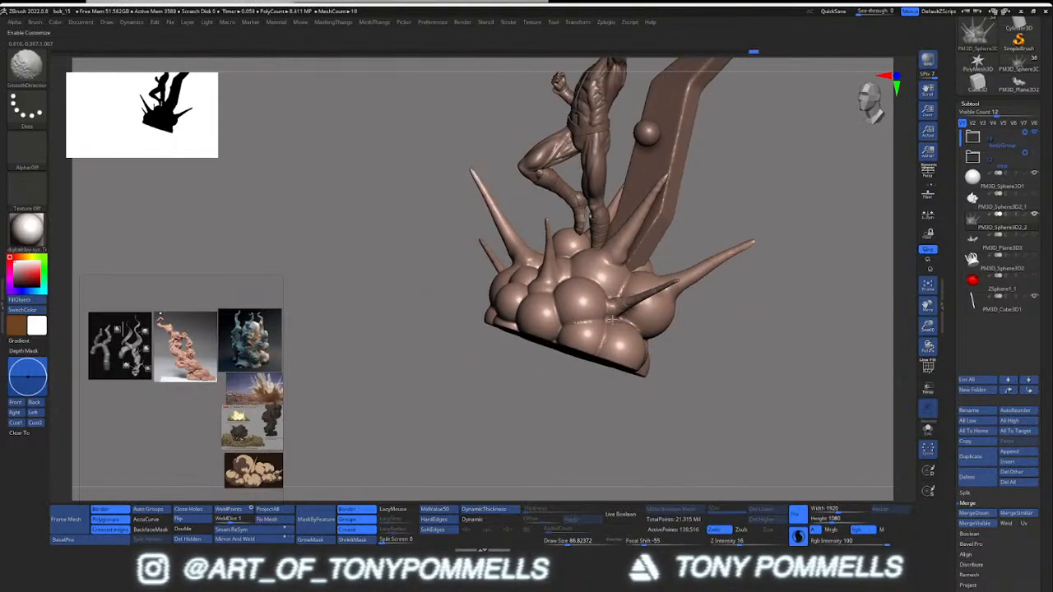
shift+drag(611, 320, 618, 316)
key(ctrl+z)
right_click(603, 343)
mouse_move(672, 327)
right_down()
mouse_move(698, 287)
mouse_move(596, 284)
right_up()
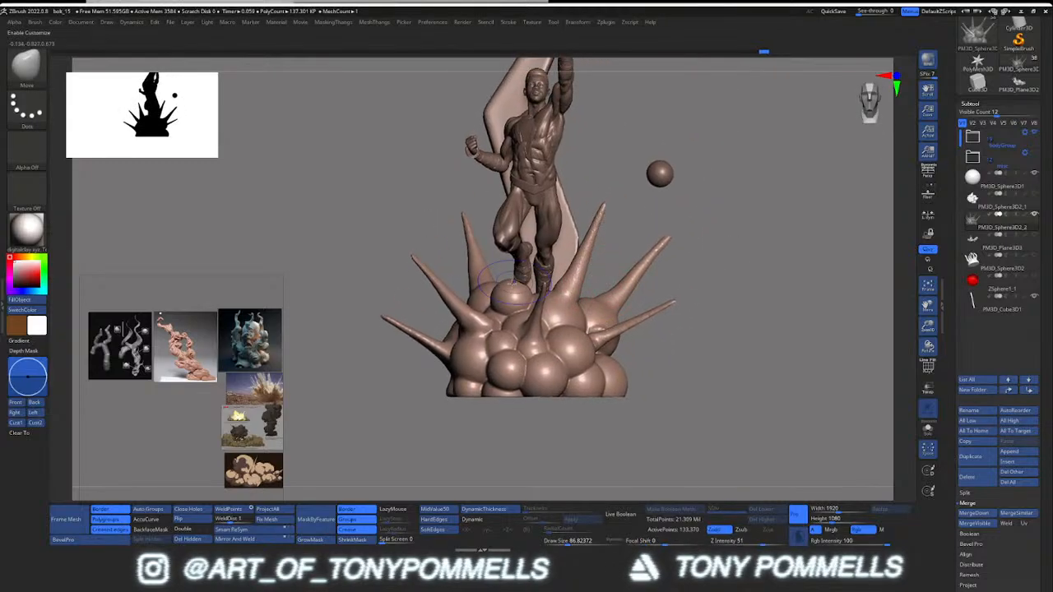
Step: Smooth the tendrils and their bases around the front and sides of the cloud
mouse_move(513, 282)
shift+mouse_down()
mouse_move(472, 245)
mouse_move(576, 280)
shift+mouse_up()
shift+drag(649, 257, 630, 282)
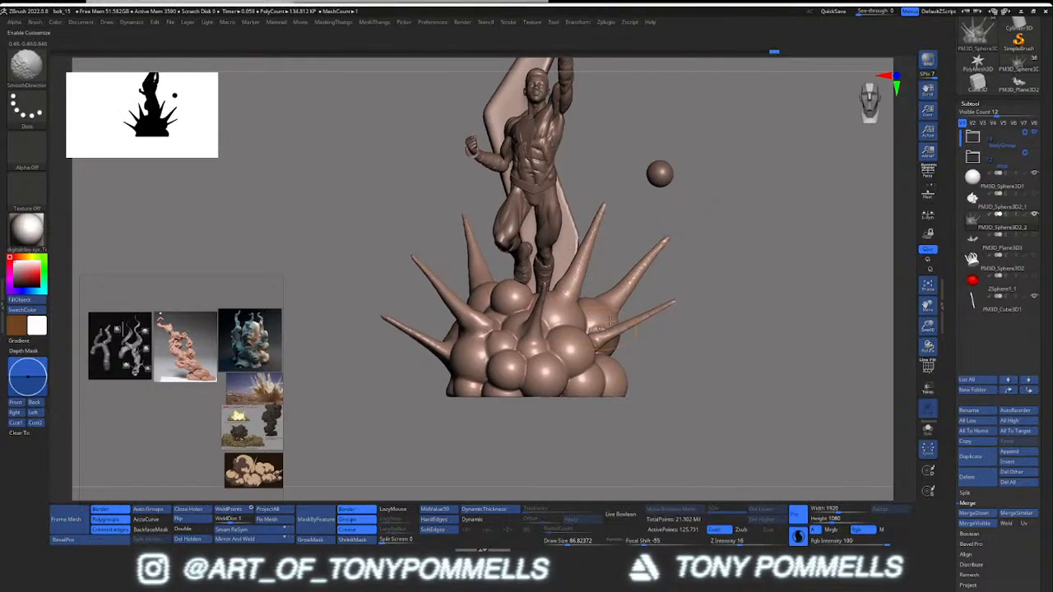
shift+drag(609, 319, 659, 310)
shift+drag(545, 370, 468, 304)
right_drag(468, 303, 557, 293)
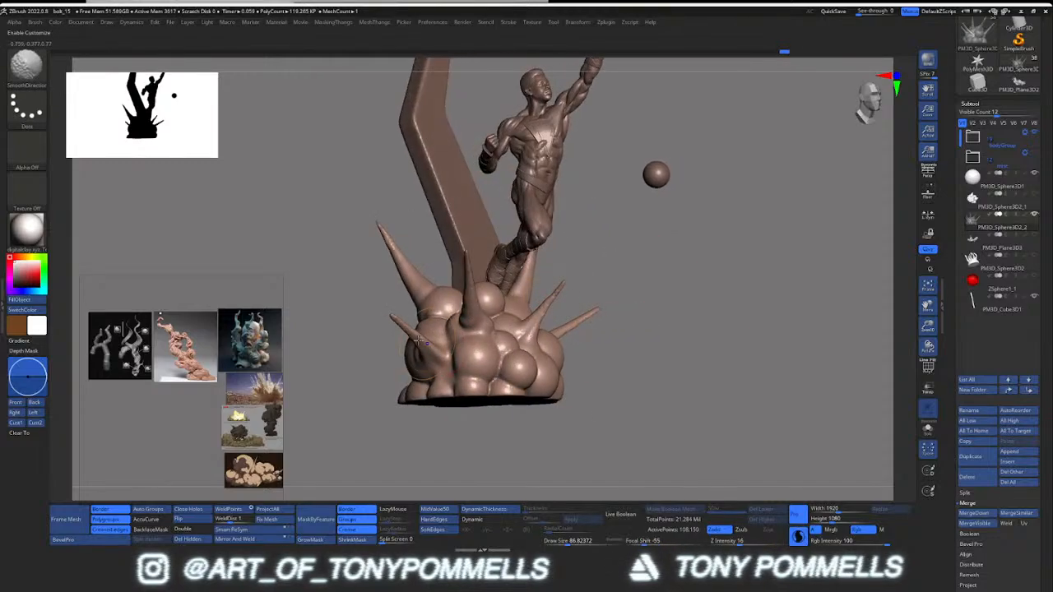
mouse_move(499, 363)
right_down()
mouse_move(438, 346)
mouse_move(618, 361)
mouse_move(601, 387)
mouse_move(569, 353)
mouse_move(622, 350)
mouse_move(570, 343)
right_up()
Step: Build up the round puff beneath the figure's foot with the ClayBuildup brush at a size of about 56
key(s)
drag(571, 342, 565, 342)
mouse_move(569, 344)
ctrl+right_down()
mouse_move(550, 328)
mouse_move(607, 349)
mouse_move(574, 353)
mouse_move(583, 370)
mouse_move(558, 345)
mouse_move(545, 353)
ctrl+right_up()
key(b)
key(c)
key(b)
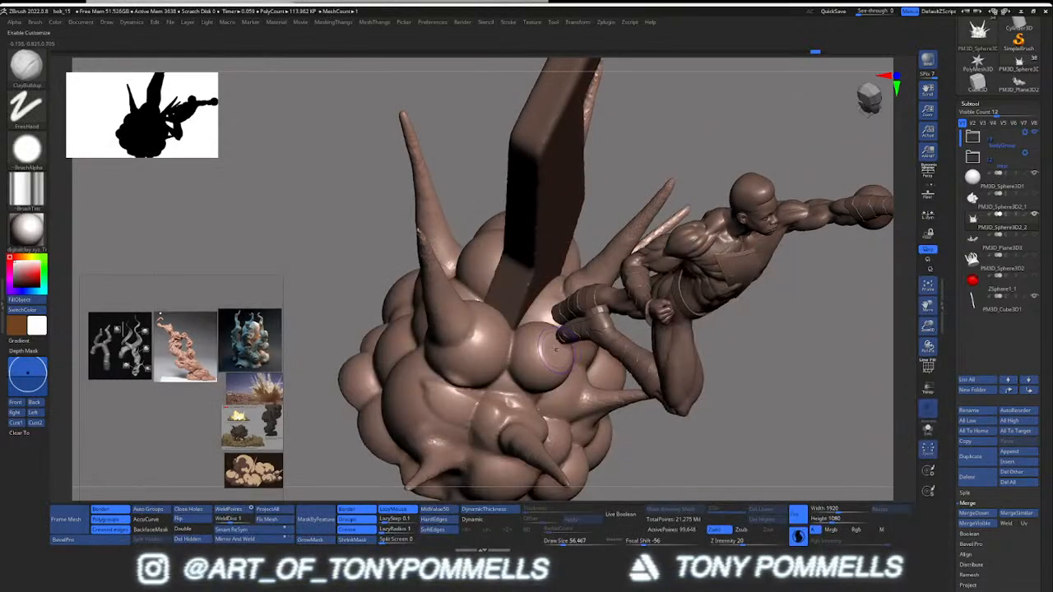
drag(545, 329, 543, 343)
Step: Check the cloud's polygroups in wireframe display and smooth the built-up puff under the figure's foot
key(shift+f)
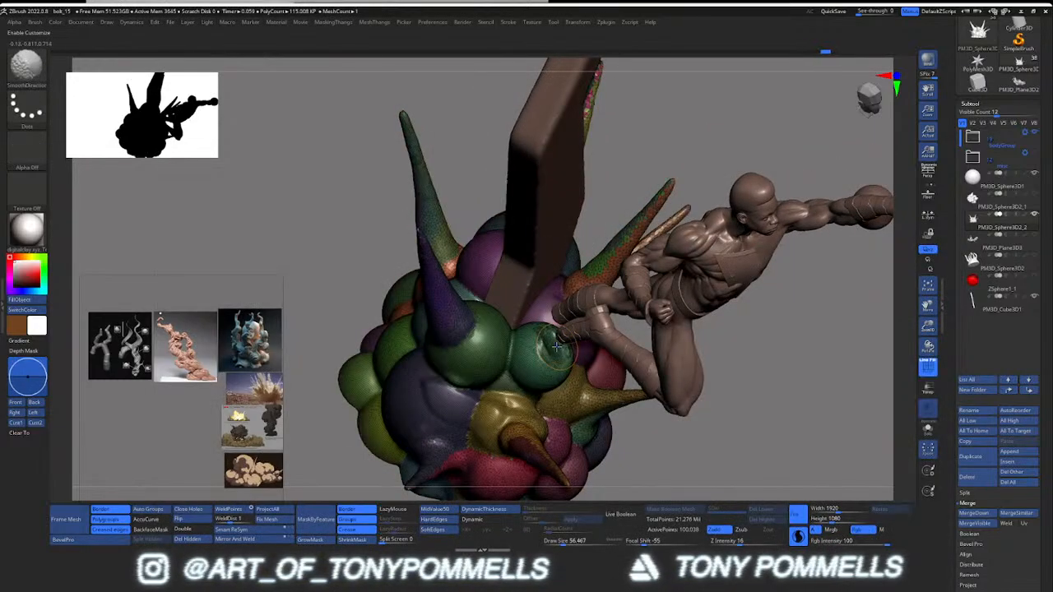
key(shift+f)
right_drag(666, 317, 560, 334)
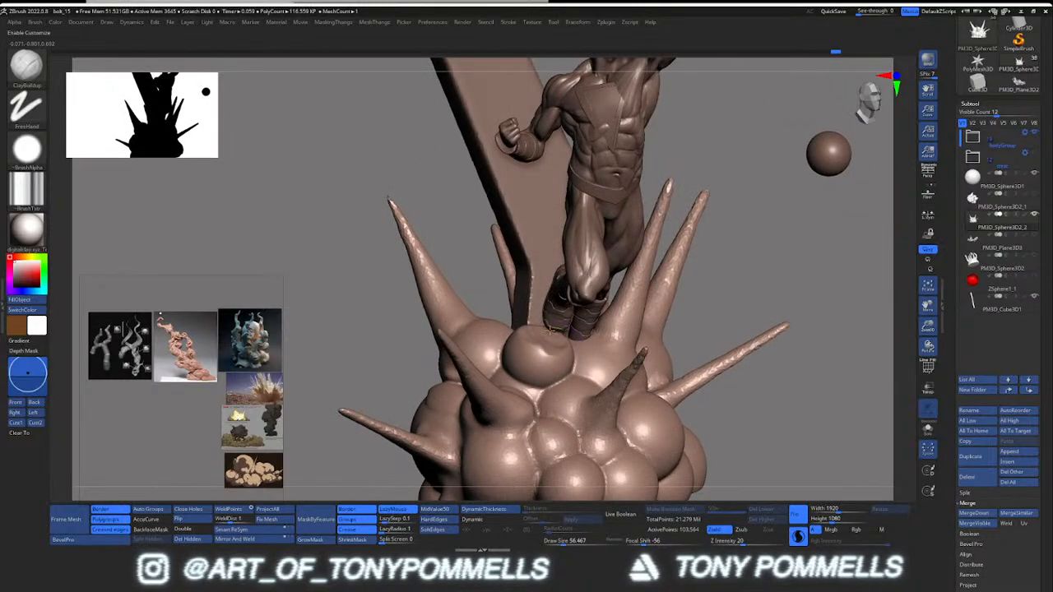
right_drag(553, 346, 543, 347)
shift+drag(543, 347, 552, 338)
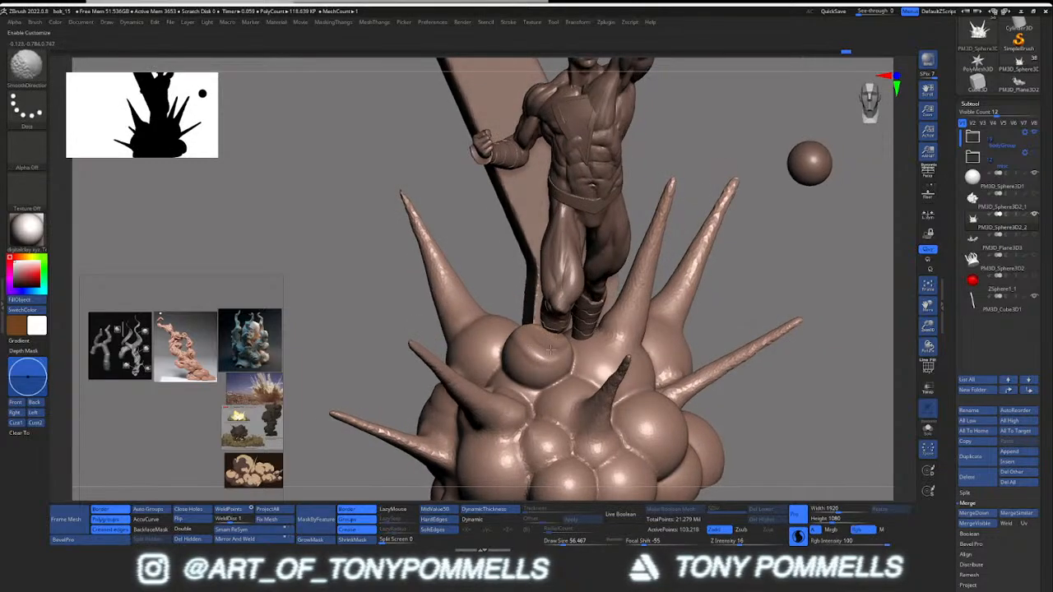
Step: Shorten and smooth the outermost tendril behind the bolt, using the Move brush at a size of about 74
mouse_move(576, 337)
right_down()
mouse_move(545, 337)
mouse_move(544, 288)
mouse_move(544, 347)
mouse_move(522, 302)
mouse_move(568, 306)
mouse_move(485, 309)
right_up()
key(b)
key(s)
key(h)
key(b)
key(m)
key(v)
key(s)
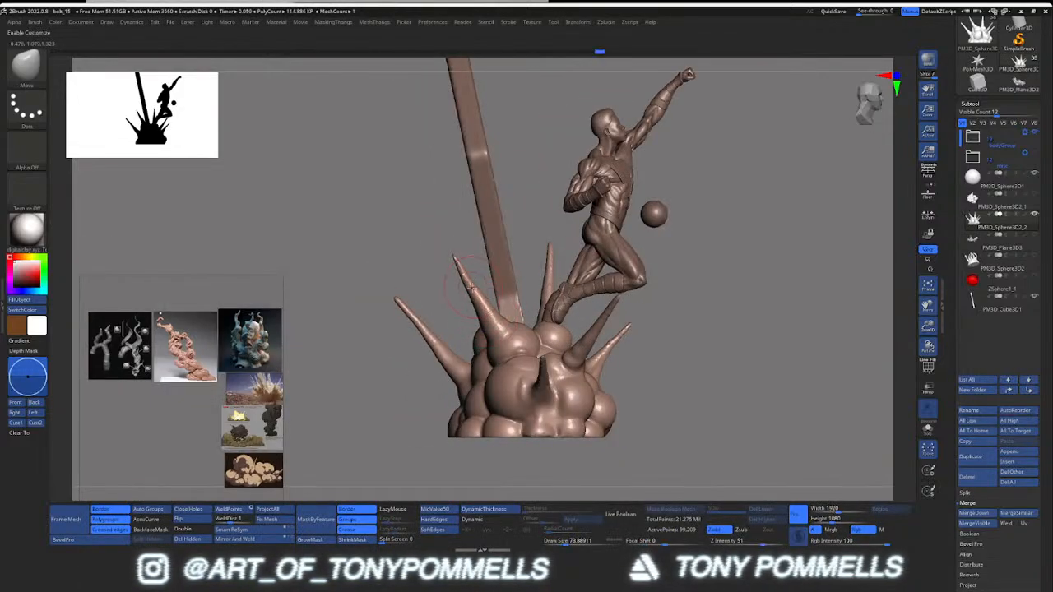
key(shift)
ctrl+right_drag(459, 271, 498, 304)
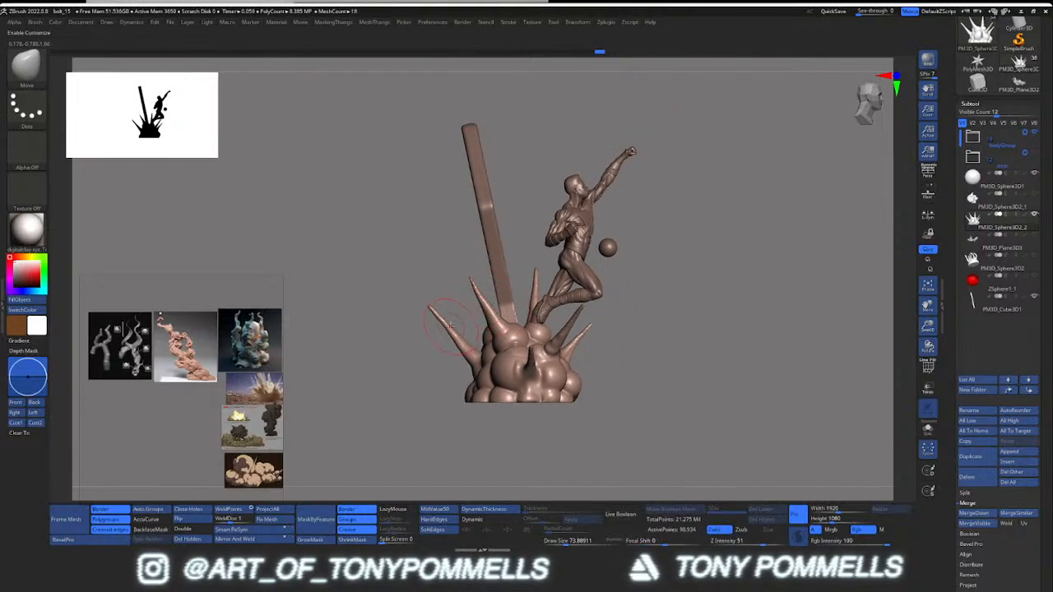
shift+drag(434, 315, 452, 326)
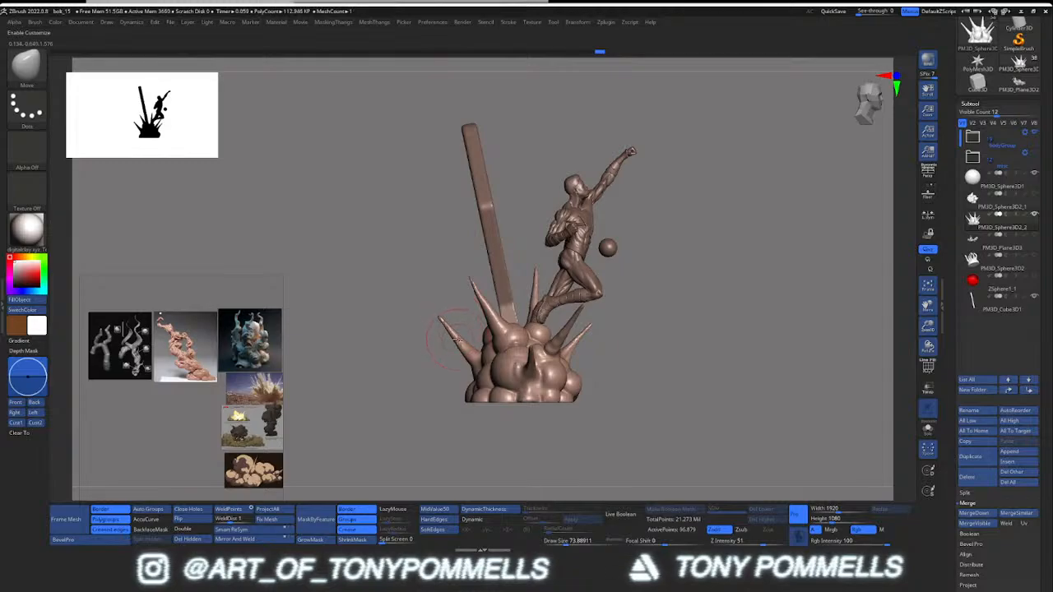
Step: Adjust the tip of the tendril next to the bolt and enlarge the Move brush to about 84
key(shift)
shift+drag(470, 290, 467, 280)
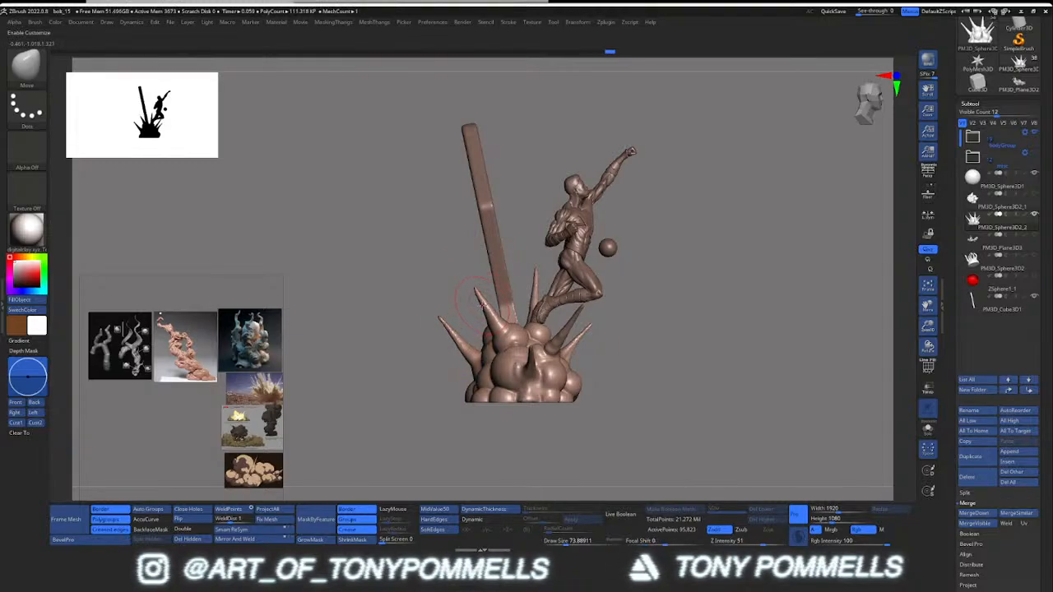
key(bracketright)
key(bracketright)
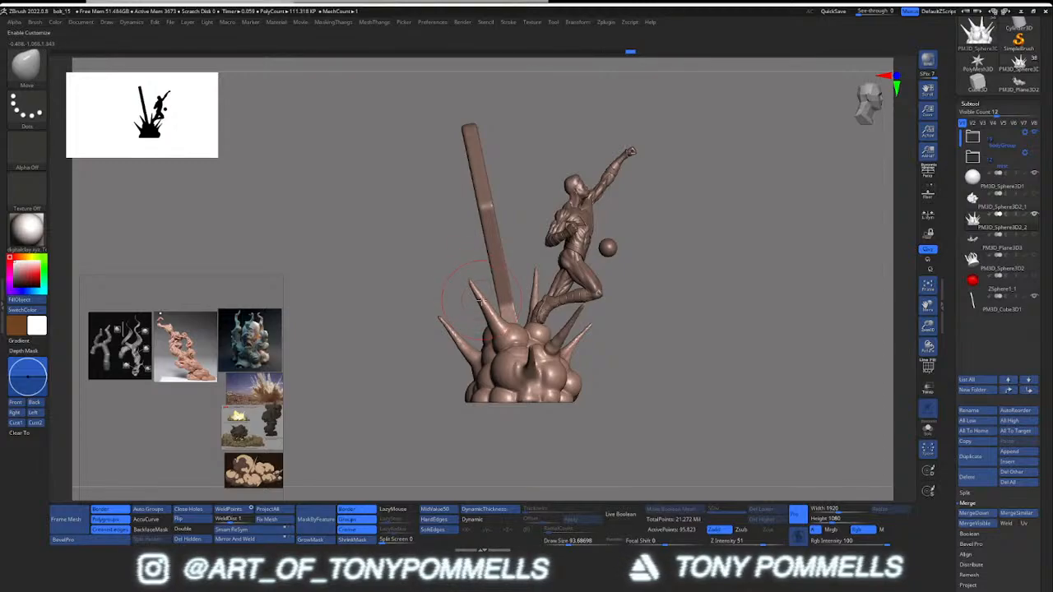
Step: Refine and smooth the upper tendrils on the raised-arm side of the cloud
right_drag(476, 296, 556, 319)
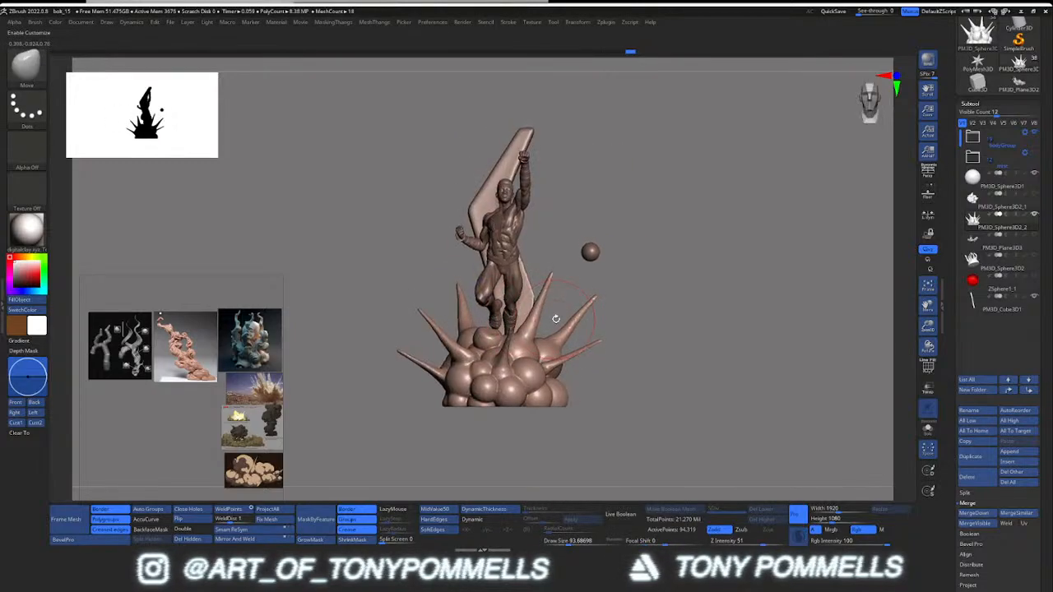
key(shift)
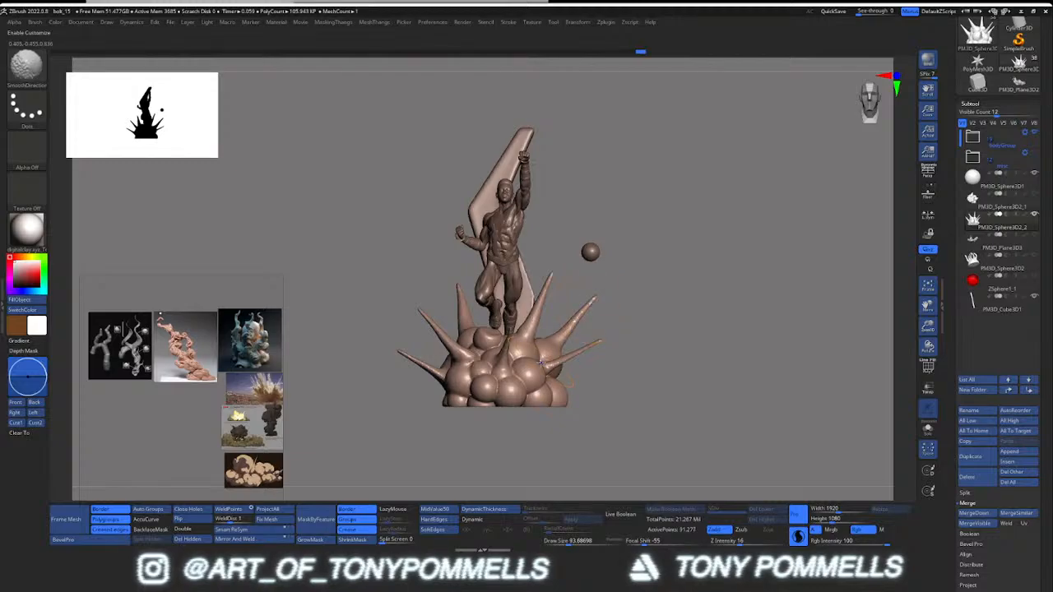
shift+drag(564, 327, 583, 316)
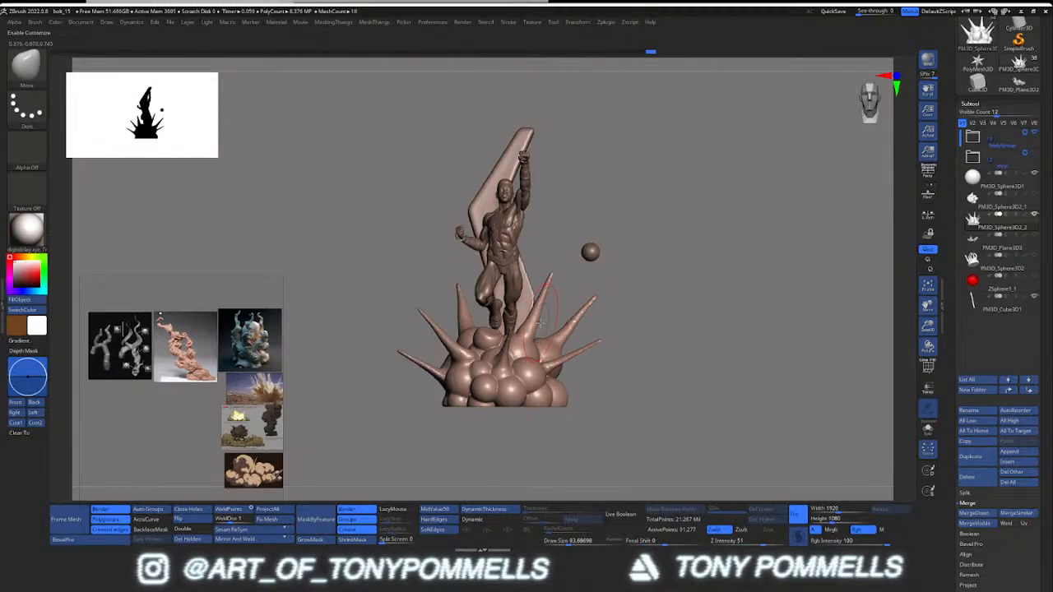
mouse_move(539, 323)
right_down()
mouse_move(521, 315)
mouse_move(534, 308)
mouse_move(527, 304)
mouse_move(497, 335)
mouse_move(541, 339)
mouse_move(559, 325)
right_up()
key(shift)
Step: Lasso-mask the rear tendril behind the bolt and invert the mask so only that tendril stays editable
key(ctrl)
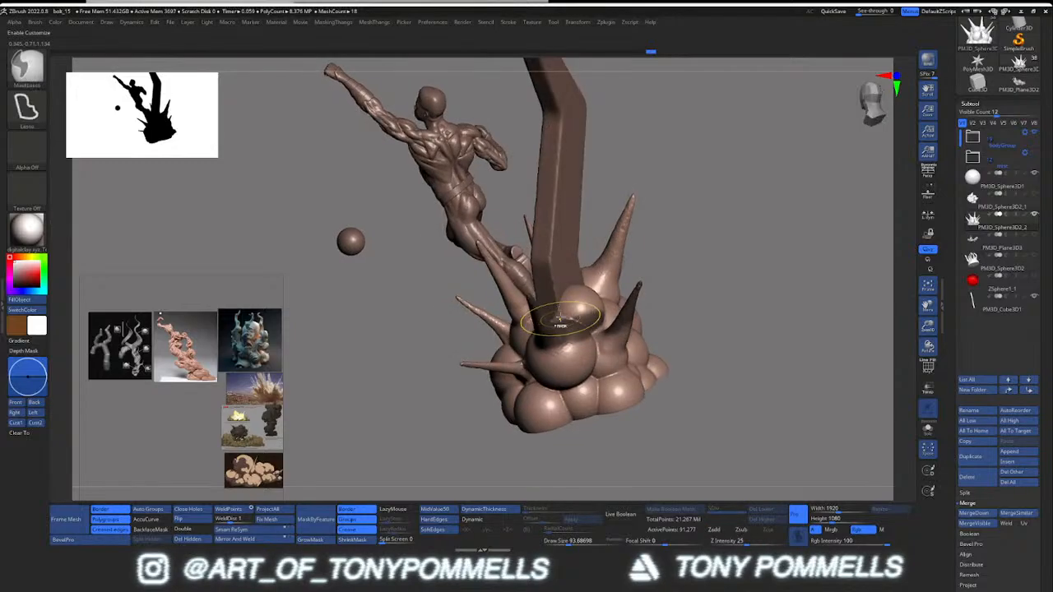
ctrl+drag(575, 367, 625, 291)
shift+right_drag(625, 291, 658, 344)
ctrl+click(658, 344)
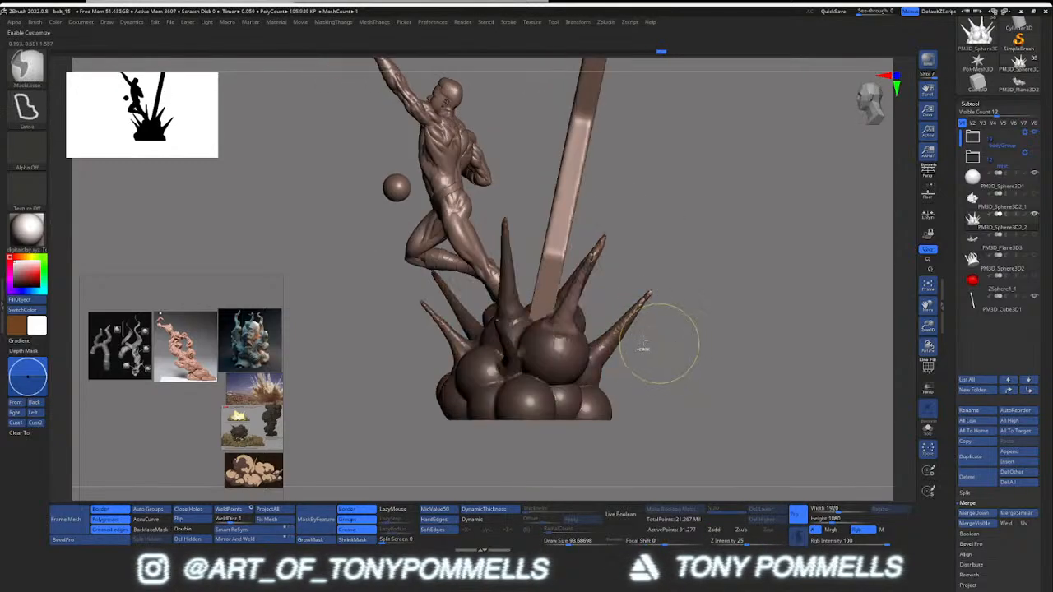
Step: Center the gizmo on the unmasked rear tendril, move it away from its neighbour, and clear the mask
key(w)
alt+click(562, 326)
ctrl+right_drag(562, 325, 600, 301)
mouse_move(582, 293)
mouse_down()
mouse_move(591, 309)
mouse_move(594, 292)
mouse_up()
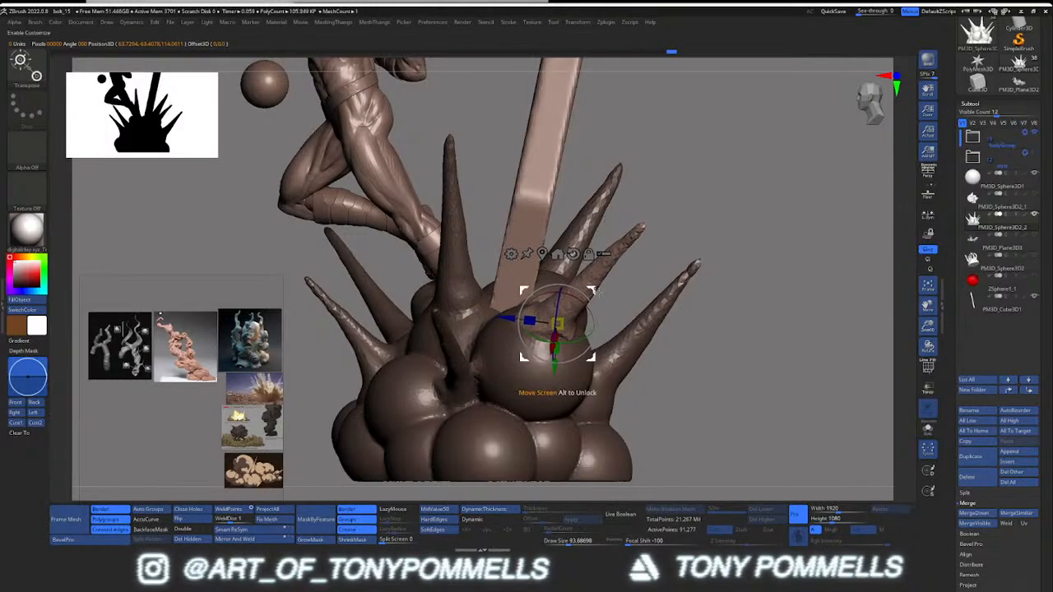
key(q)
mouse_move(604, 298)
ctrl+right_down()
mouse_move(604, 278)
mouse_move(622, 299)
mouse_move(556, 306)
mouse_move(615, 294)
ctrl+right_up()
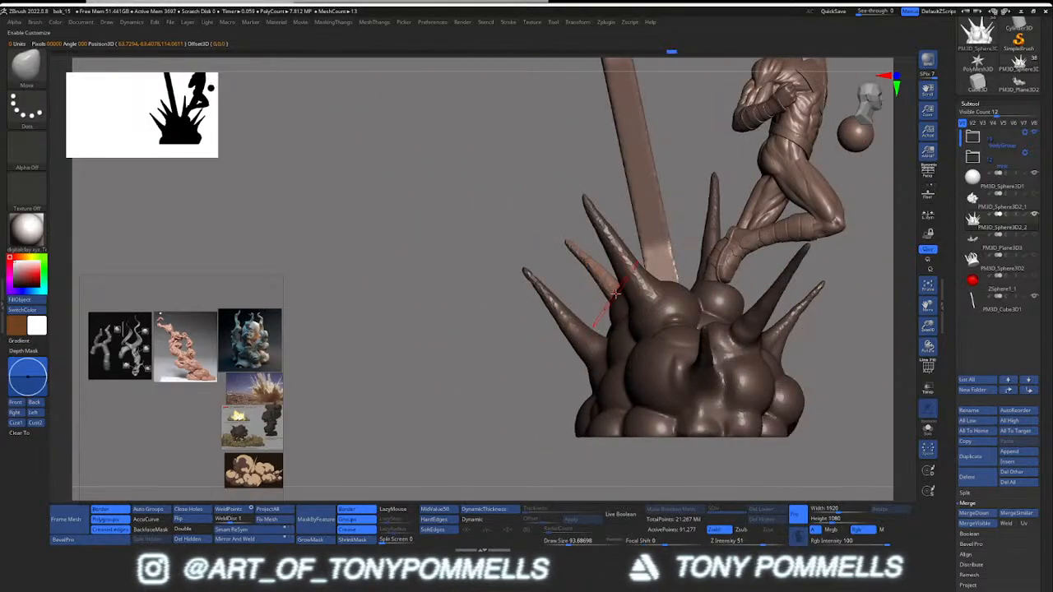
key(ctrl)
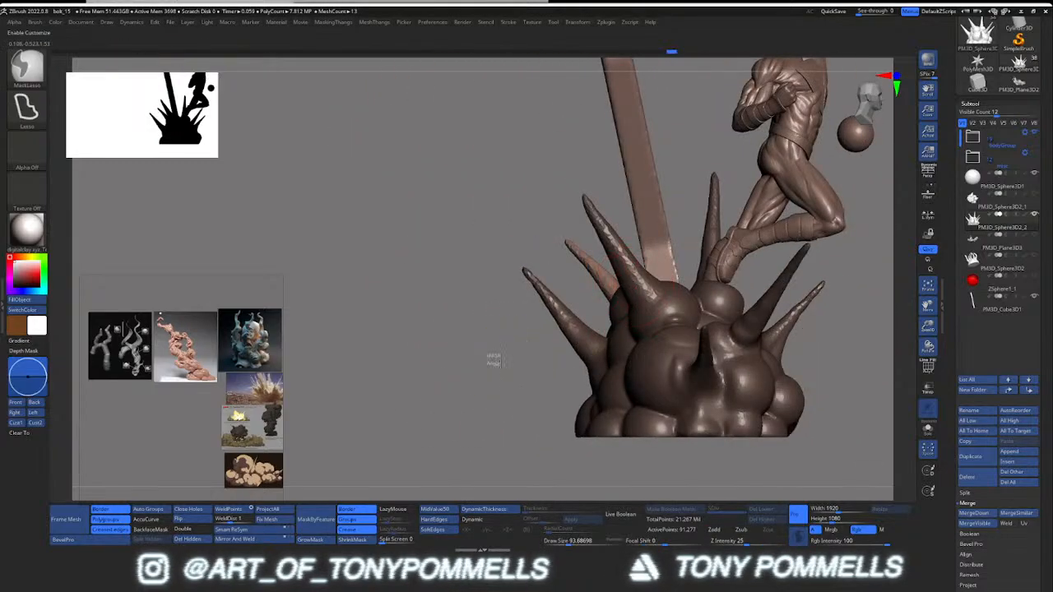
ctrl+drag(500, 363, 534, 355)
Step: Smooth the long outer tendril at the rear of the cloud to thin and refine it
right_drag(638, 327, 740, 343)
key(shift)
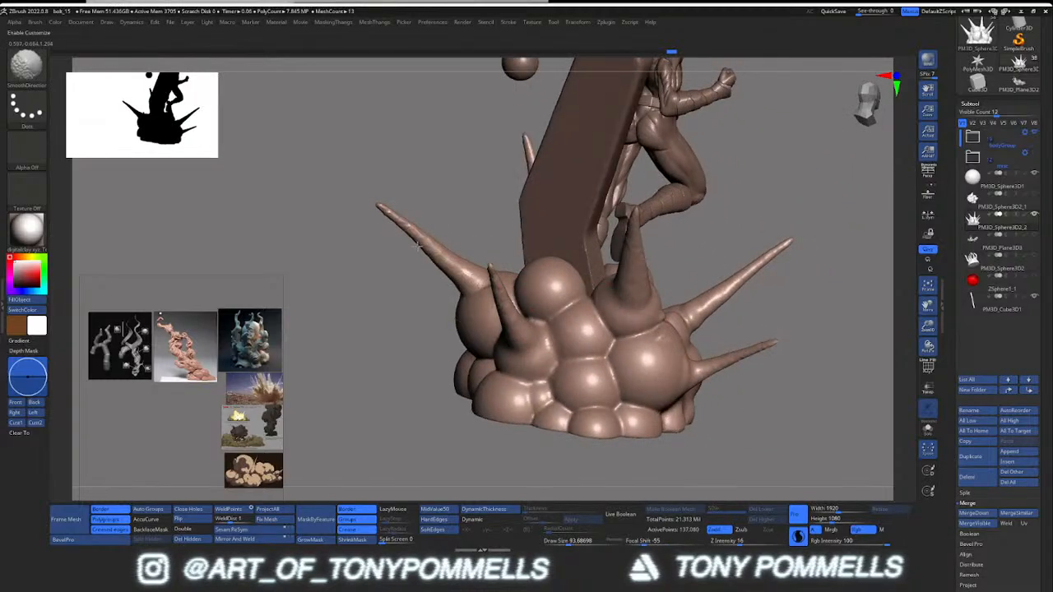
shift+drag(417, 246, 398, 222)
mouse_move(430, 312)
right_down()
mouse_move(559, 315)
mouse_move(559, 247)
mouse_move(573, 313)
mouse_move(600, 312)
right_up()
key(ctrl)
mouse_move(490, 311)
shift+mouse_down()
mouse_move(452, 337)
mouse_move(484, 316)
mouse_move(481, 336)
mouse_move(469, 316)
shift+mouse_up()
key(ctrl+z)
Step: Reduce the Move brush size to about 54 and adjust the tendril base beside the bolt
key(s)
key(ctrl)
right_drag(372, 293, 480, 293)
mouse_move(480, 292)
alt+right_down()
mouse_move(526, 328)
mouse_move(633, 355)
mouse_move(556, 352)
alt+right_up()
key(s)
drag(556, 352, 551, 352)
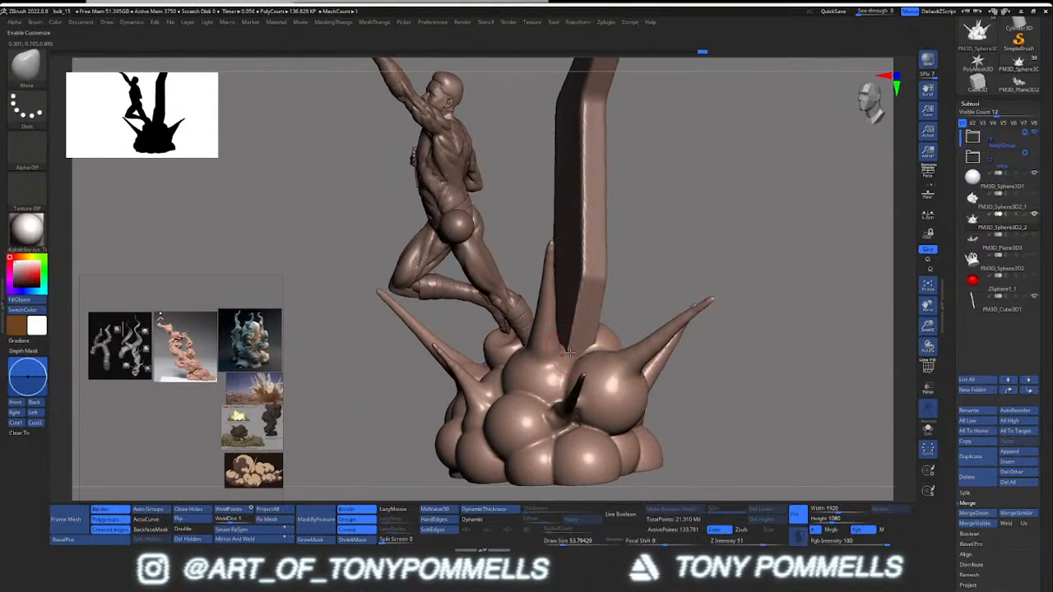
right_drag(551, 325, 581, 337)
Step: Update the smoke base's DynaMesh and smooth the tall tendril beside the bolt down toward its base
ctrl+drag(720, 404, 770, 435)
right_drag(436, 353, 567, 362)
mouse_move(567, 361)
ctrl+right_down()
mouse_move(458, 293)
mouse_move(485, 317)
ctrl+right_up()
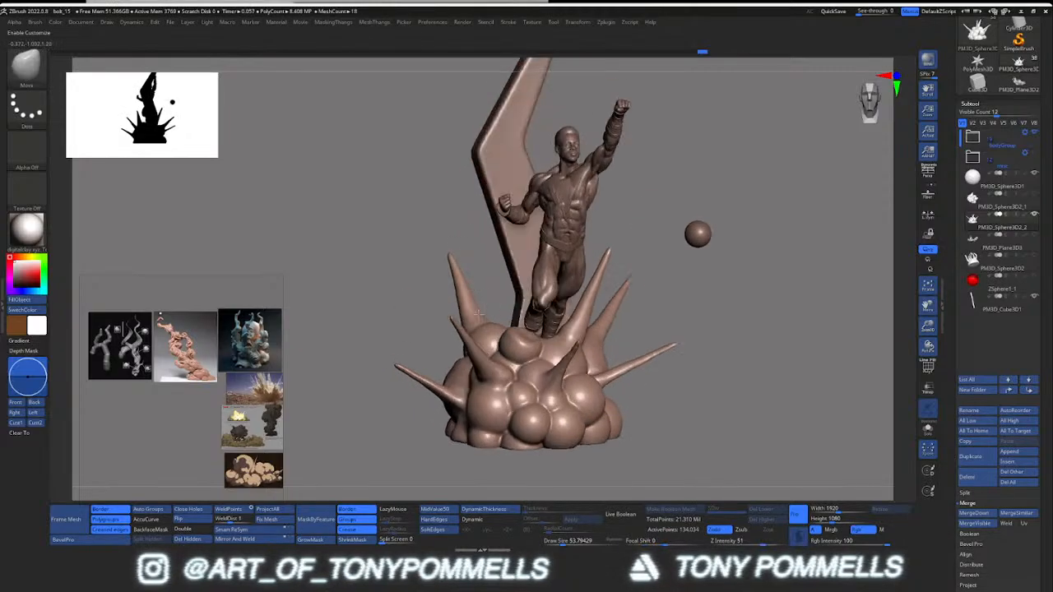
ctrl+drag(406, 288, 447, 306)
right_drag(447, 305, 472, 336)
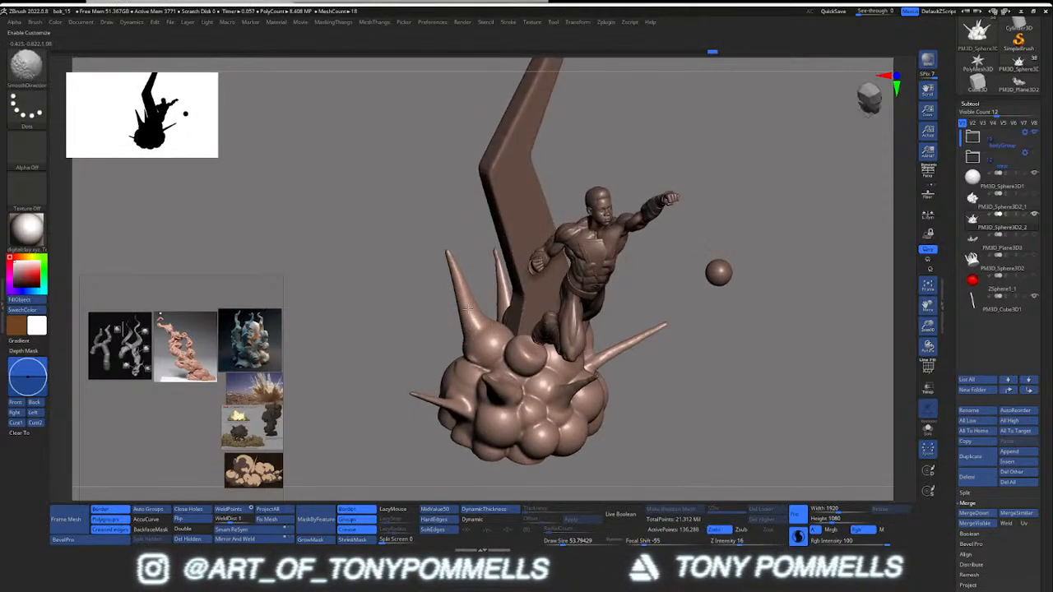
mouse_move(467, 309)
shift+mouse_down()
mouse_move(486, 316)
mouse_move(480, 335)
shift+mouse_up()
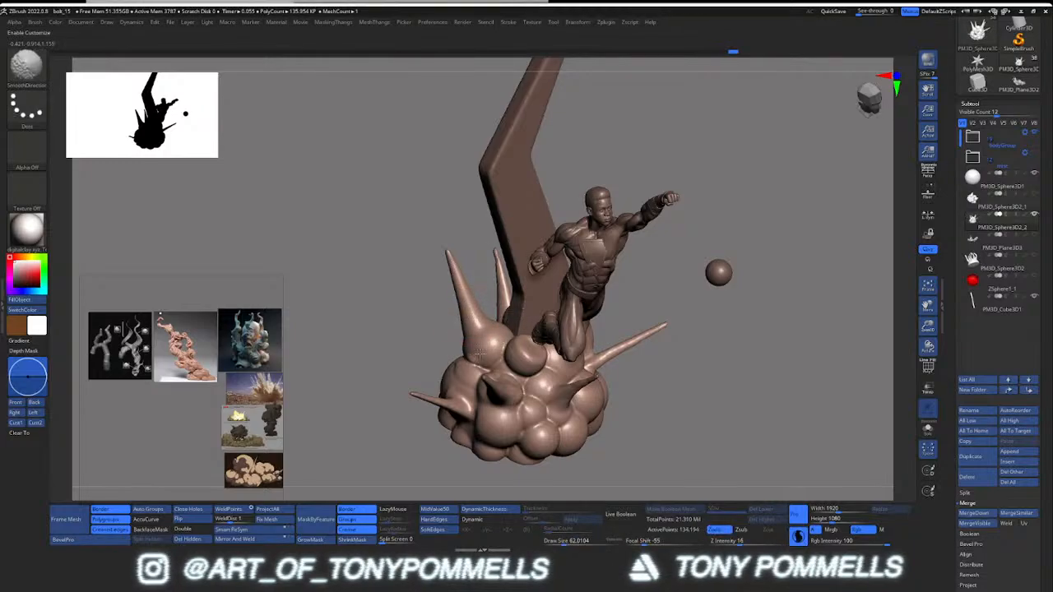
Step: Remesh the smoke base and smooth the lower outer tendril near its tip with a brush size of about 108
right_drag(465, 359, 491, 382)
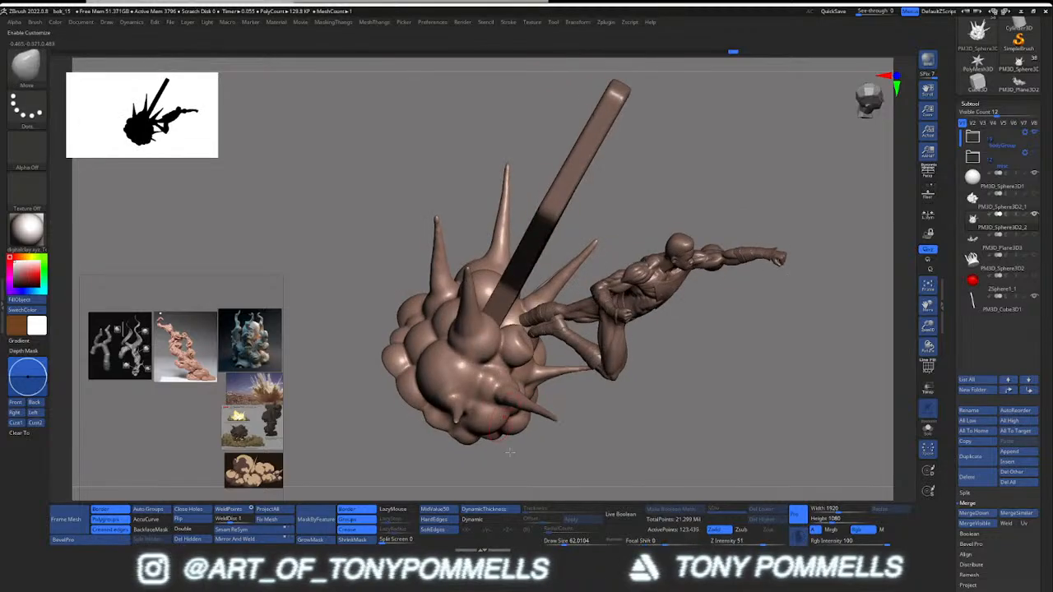
mouse_move(606, 423)
right_down()
mouse_move(505, 377)
mouse_move(580, 421)
mouse_move(642, 407)
right_up()
ctrl+drag(481, 452, 502, 451)
mouse_move(605, 401)
right_down()
mouse_move(640, 405)
mouse_move(598, 364)
right_up()
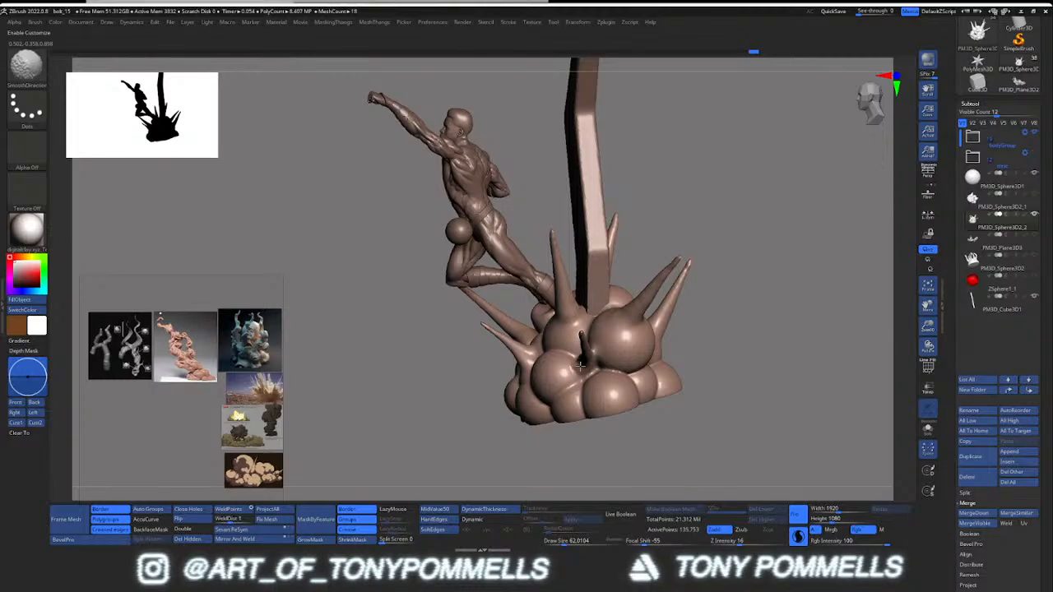
mouse_move(700, 404)
right_down()
mouse_move(610, 371)
mouse_move(599, 316)
mouse_move(578, 301)
right_up()
key(shift)
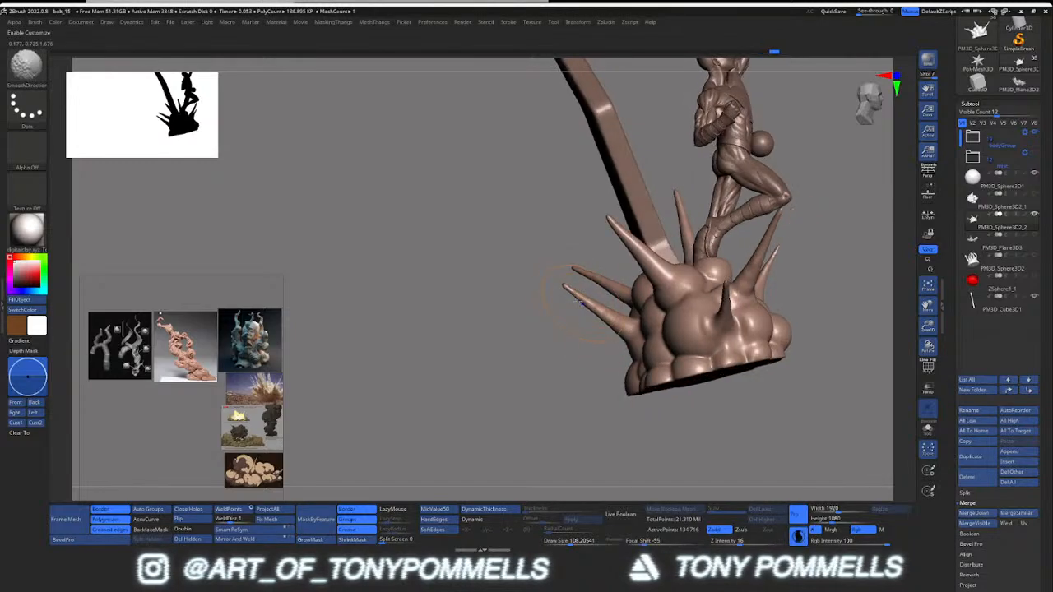
shift+drag(571, 298, 590, 324)
Step: Update the smoke base's DynaMesh again to even out the topology of the reshaped rear tendrils
mouse_move(591, 324)
right_down()
mouse_move(551, 243)
mouse_move(426, 387)
right_up()
key(shift)
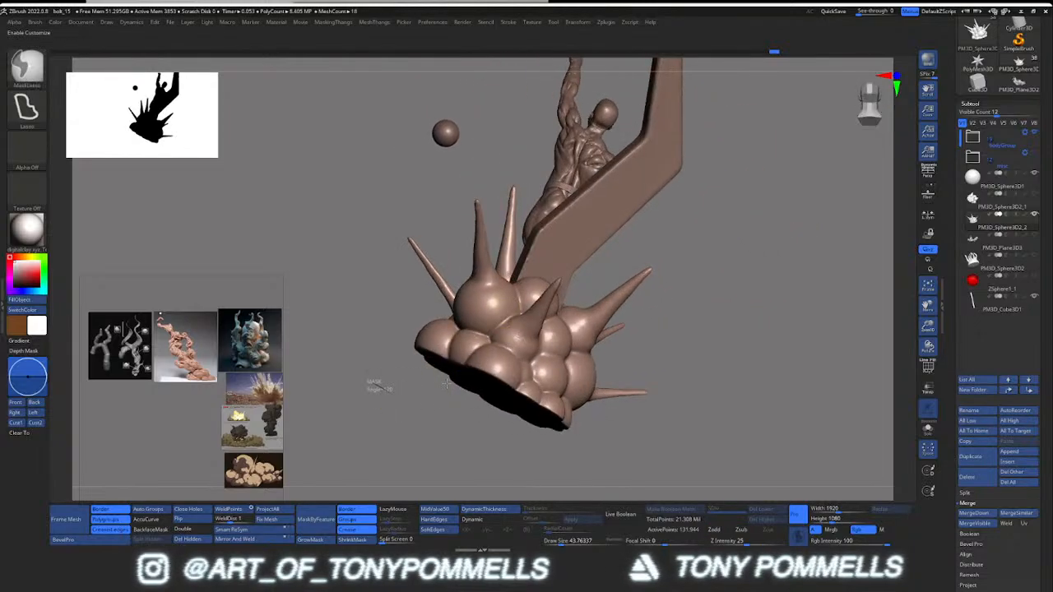
ctrl+drag(375, 386, 392, 399)
right_drag(560, 312, 497, 299)
key(shift)
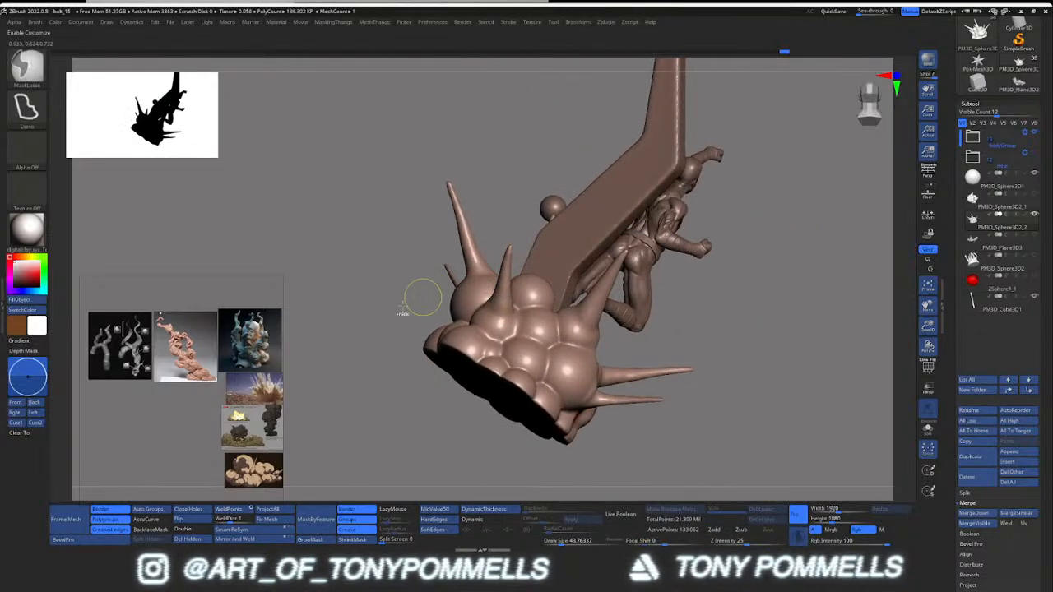
ctrl+drag(403, 315, 383, 355)
shift+right_drag(383, 356, 427, 345)
ctrl+right_drag(428, 345, 428, 279)
mouse_move(539, 311)
ctrl+right_down()
mouse_move(539, 327)
mouse_move(575, 327)
mouse_move(580, 362)
mouse_move(610, 338)
mouse_move(611, 370)
mouse_move(559, 310)
mouse_move(608, 310)
mouse_move(552, 288)
mouse_move(554, 308)
mouse_move(603, 312)
mouse_move(574, 295)
mouse_move(567, 309)
mouse_move(538, 297)
mouse_move(485, 327)
mouse_move(489, 315)
ctrl+right_up()
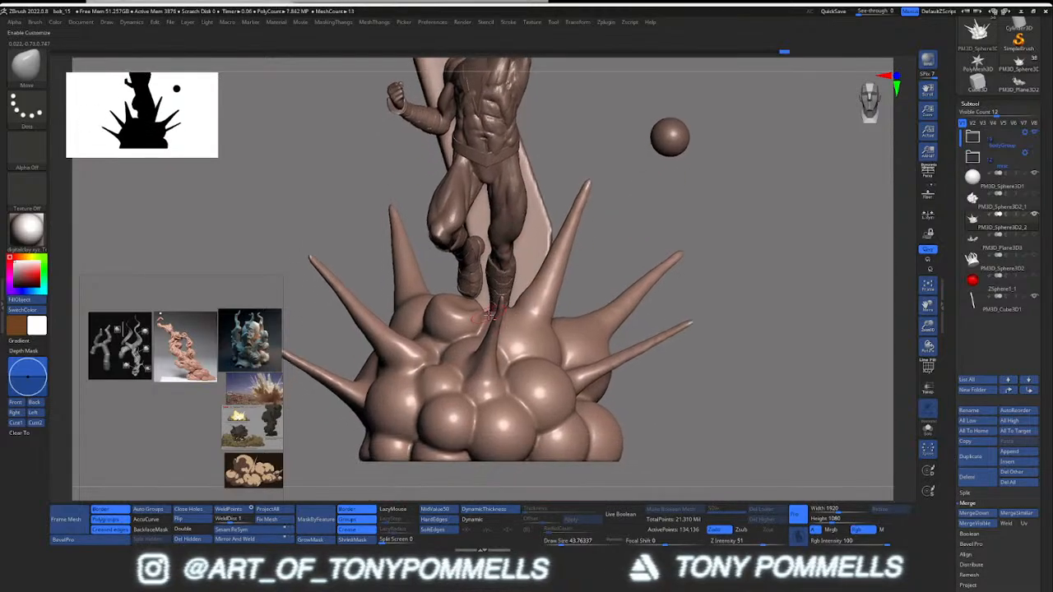
Step: Examine the smoke and explosion references, focusing on the curls of the pink swirling smoke sculpture
scroll(171, 431, down, 3)
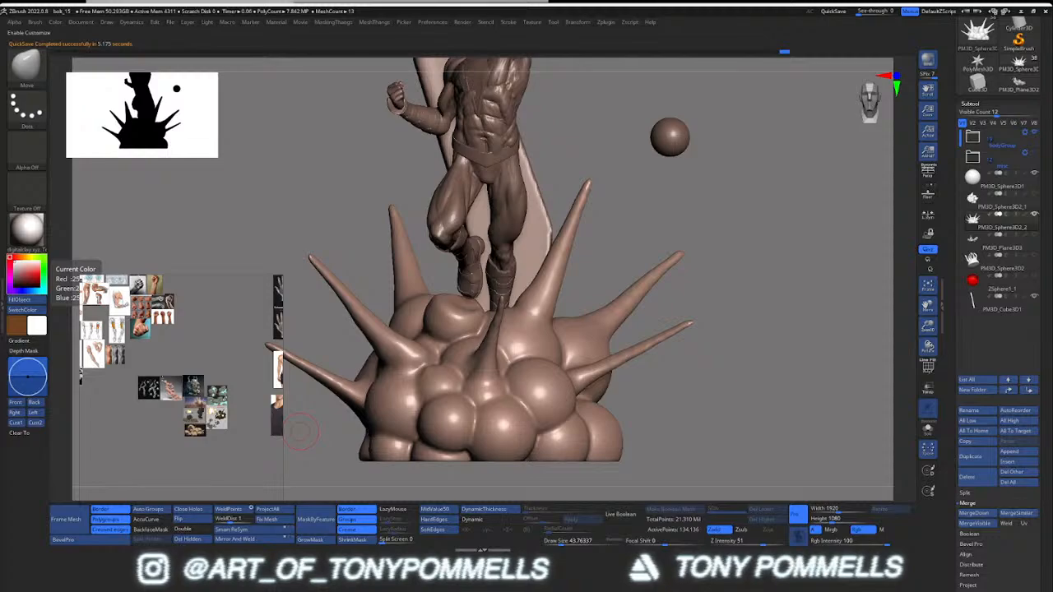
ctrl+right_drag(460, 293, 488, 321)
right_drag(489, 321, 387, 272)
mouse_move(510, 261)
ctrl+right_down()
mouse_move(509, 284)
mouse_move(472, 283)
mouse_move(540, 326)
mouse_move(526, 335)
mouse_move(539, 290)
mouse_move(521, 333)
mouse_move(516, 310)
mouse_move(513, 355)
mouse_move(492, 319)
mouse_move(534, 330)
mouse_move(503, 318)
ctrl+right_up()
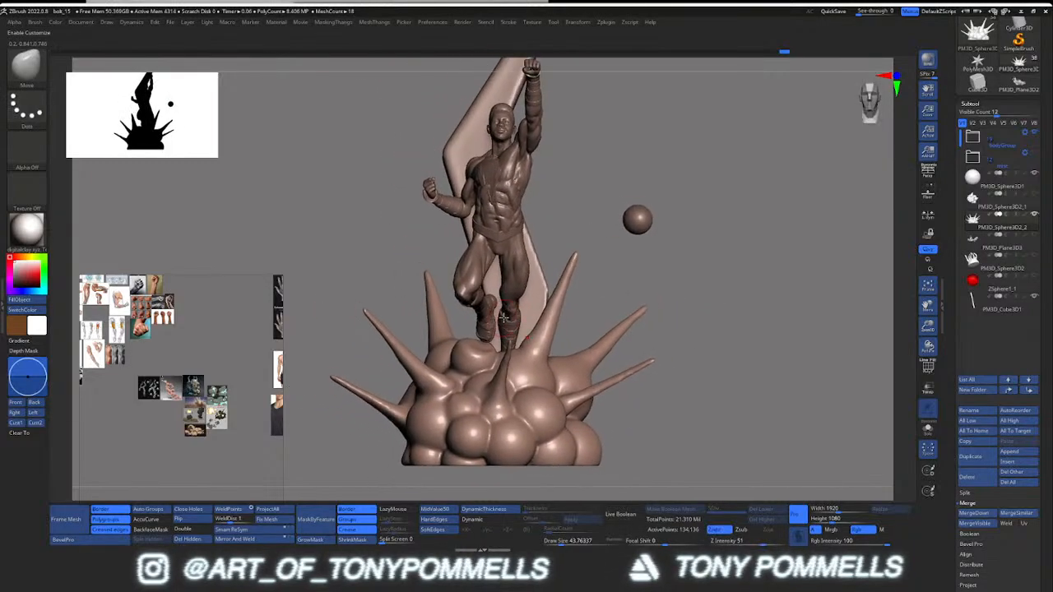
drag(254, 343, 247, 316)
scroll(206, 364, up, 7)
middle_drag(189, 360, 199, 265)
middle_drag(148, 393, 206, 373)
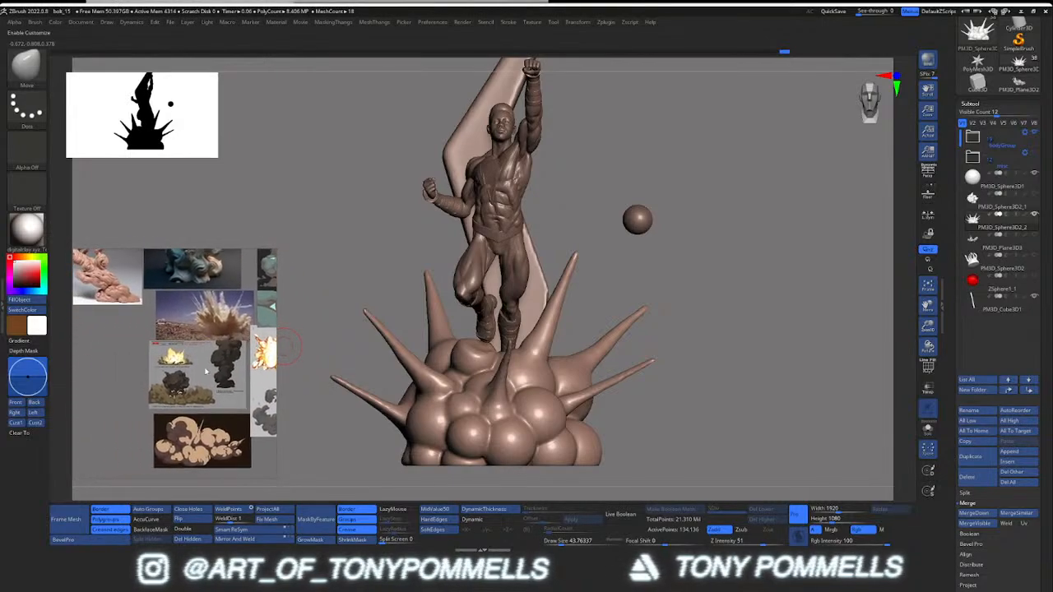
middle_drag(167, 340, 236, 380)
scroll(162, 311, up, 3)
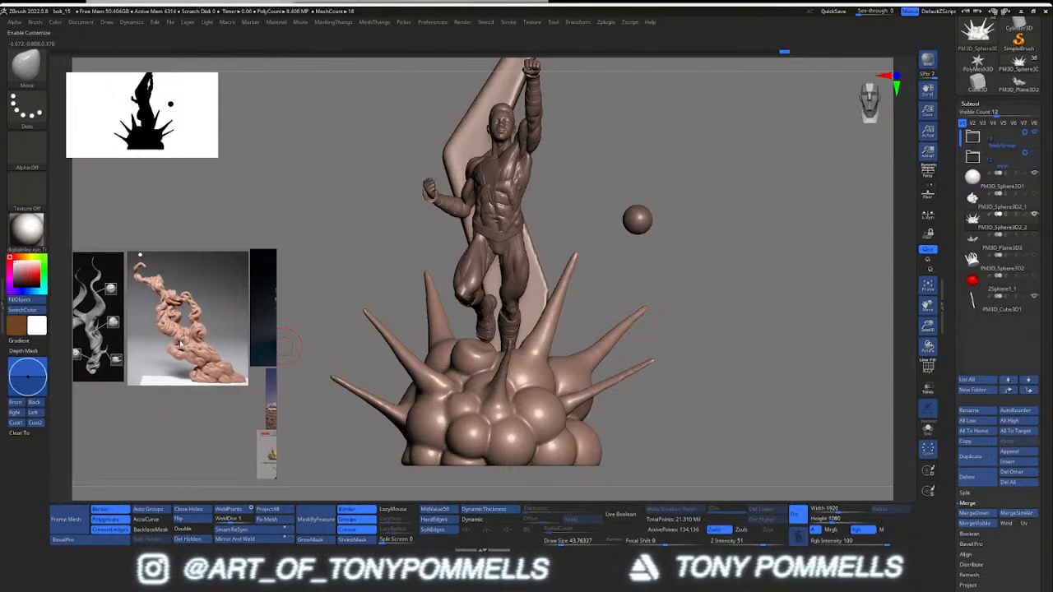
middle_drag(119, 329, 165, 354)
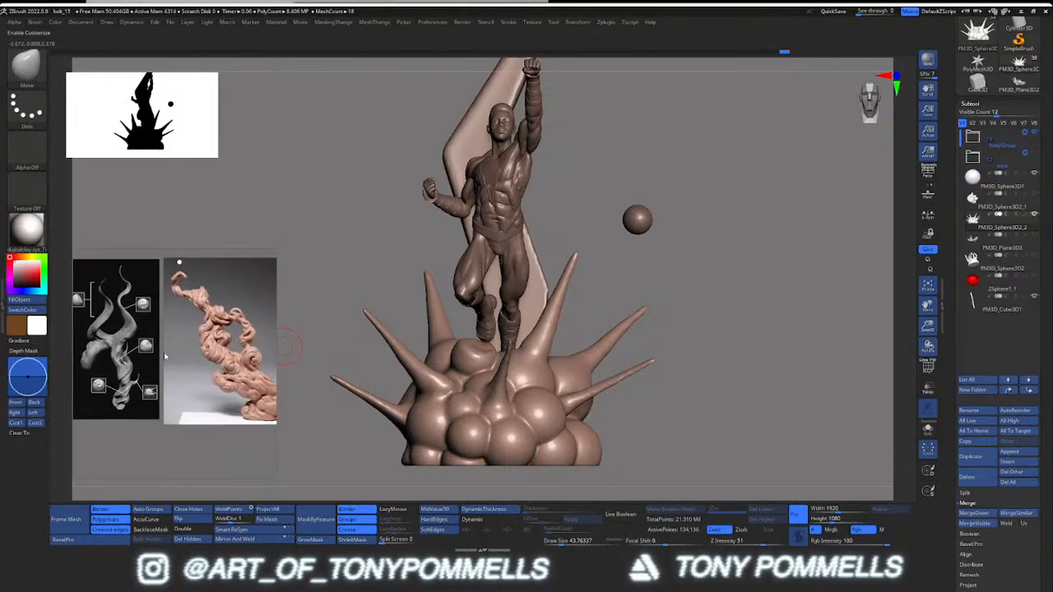
mouse_move(237, 356)
middle_down()
mouse_move(171, 360)
mouse_move(182, 371)
middle_up()
scroll(171, 360, up, 3)
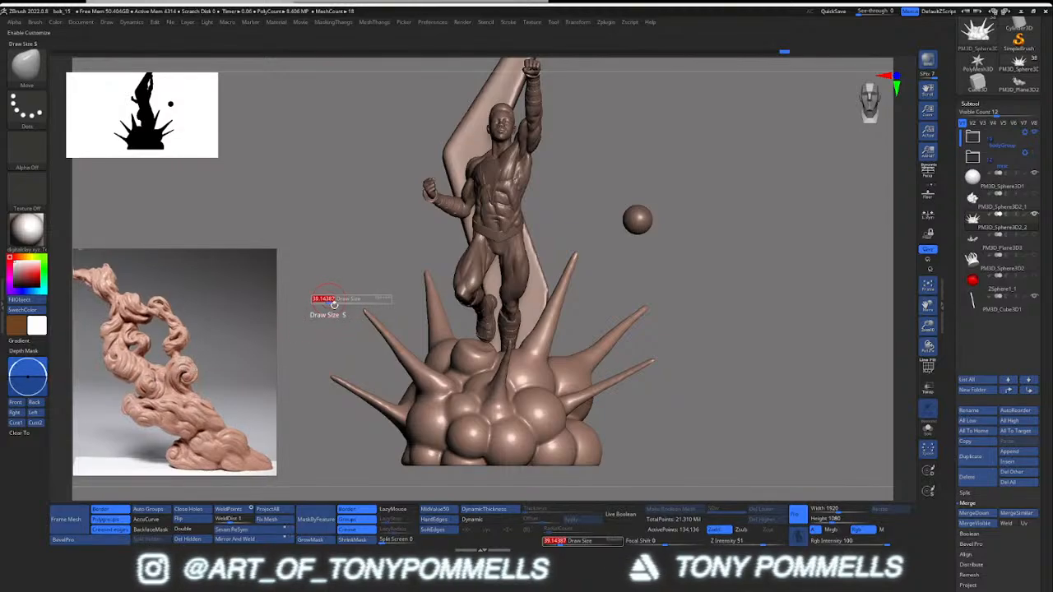
Step: Choose the Spiral brush at a draw size of about 51 and try a swirl on a front cloud bulge
drag(323, 299, 416, 294)
key(b)
key(s)
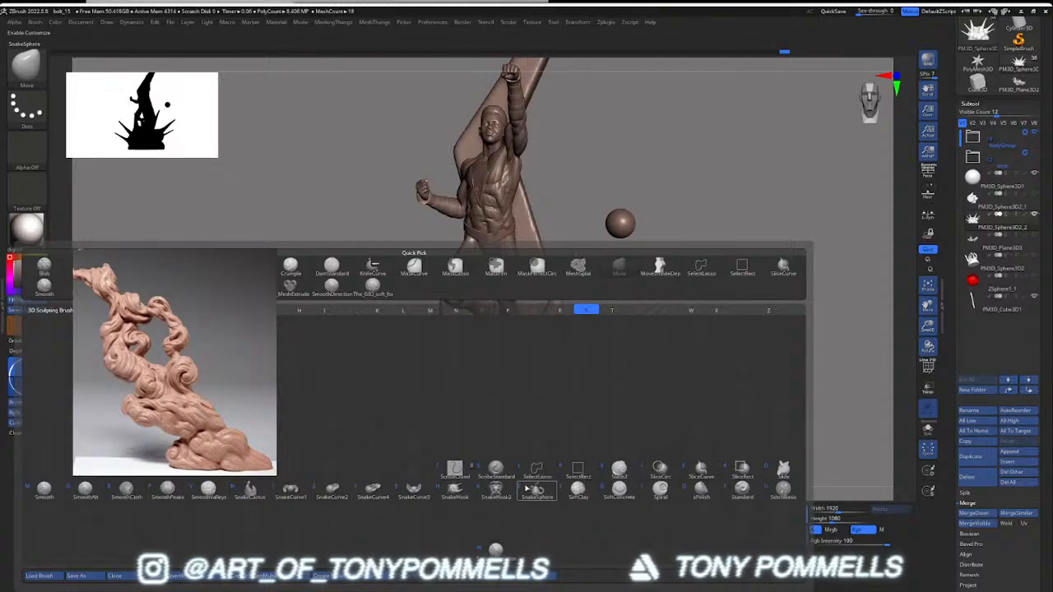
click(655, 490)
mouse_move(658, 403)
mouse_down()
mouse_move(530, 404)
mouse_move(553, 421)
mouse_move(539, 398)
mouse_move(552, 402)
mouse_up()
drag(658, 417, 567, 420)
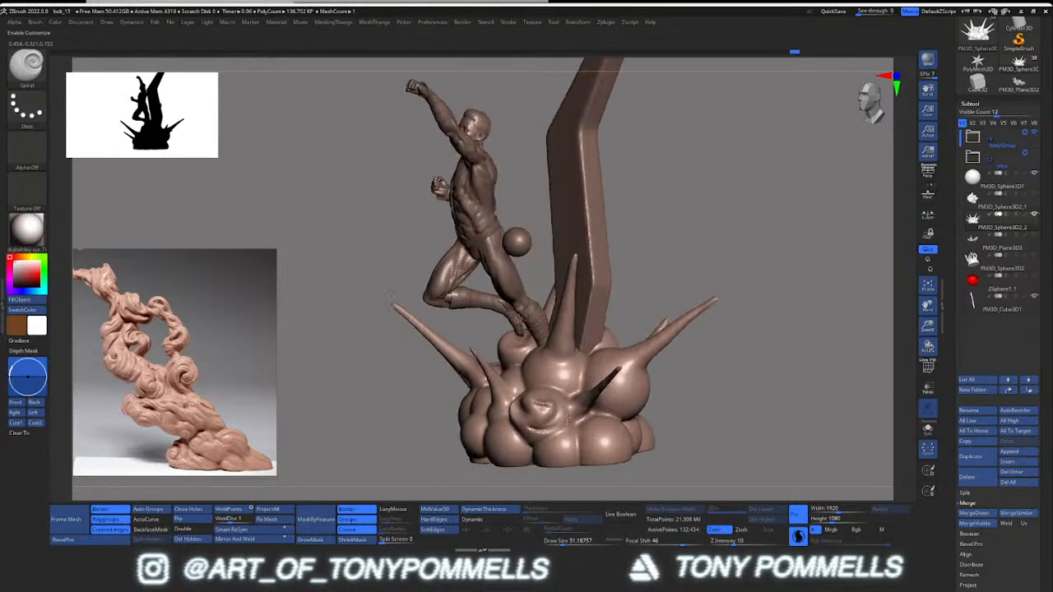
key(ctrl+z)
Step: Enlarge the Spiral brush to about 65 and try twisting the tendrils beside the bolt
key(s)
drag(552, 375, 564, 336)
right_drag(564, 354, 564, 321)
drag(564, 322, 584, 262)
mouse_move(572, 316)
right_down()
mouse_move(625, 336)
mouse_move(568, 334)
mouse_move(604, 362)
mouse_move(625, 362)
right_up()
key(ctrl+z)
drag(576, 390, 622, 351)
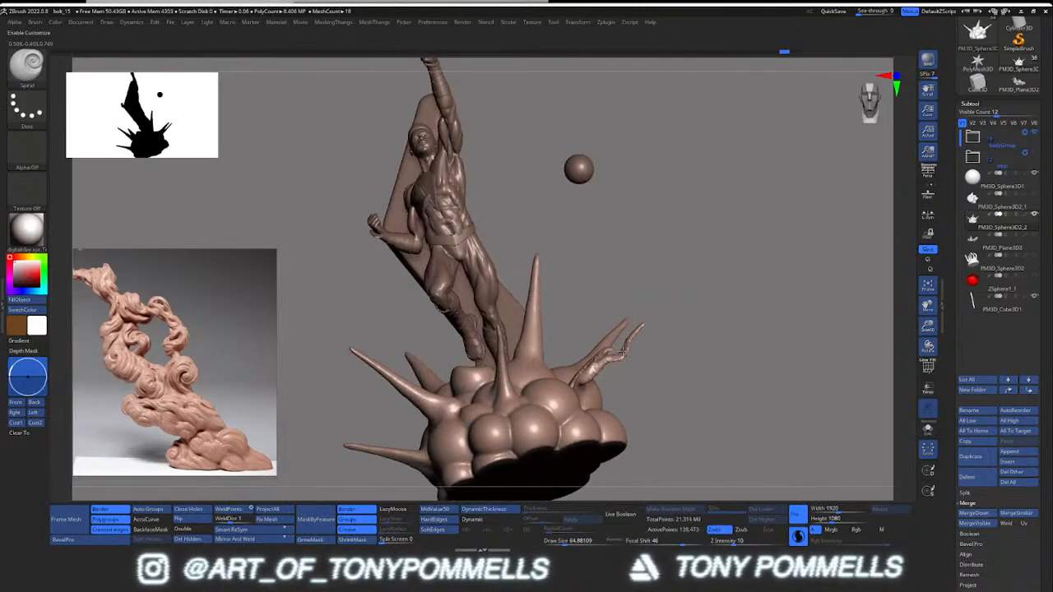
key(ctrl+z)
Step: Twist the outer tendrils on the bolt side of the cloud into wavy, curling wisps with the Spiral brush
right_drag(623, 352, 588, 375)
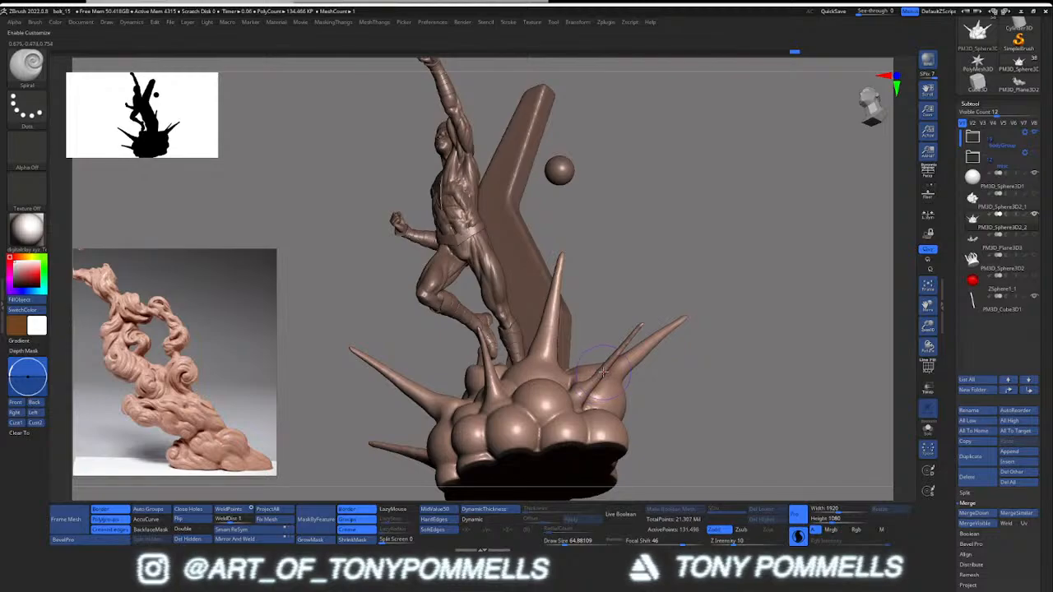
drag(603, 372, 630, 335)
mouse_move(631, 335)
right_down()
mouse_move(651, 370)
mouse_move(549, 367)
mouse_move(567, 361)
right_up()
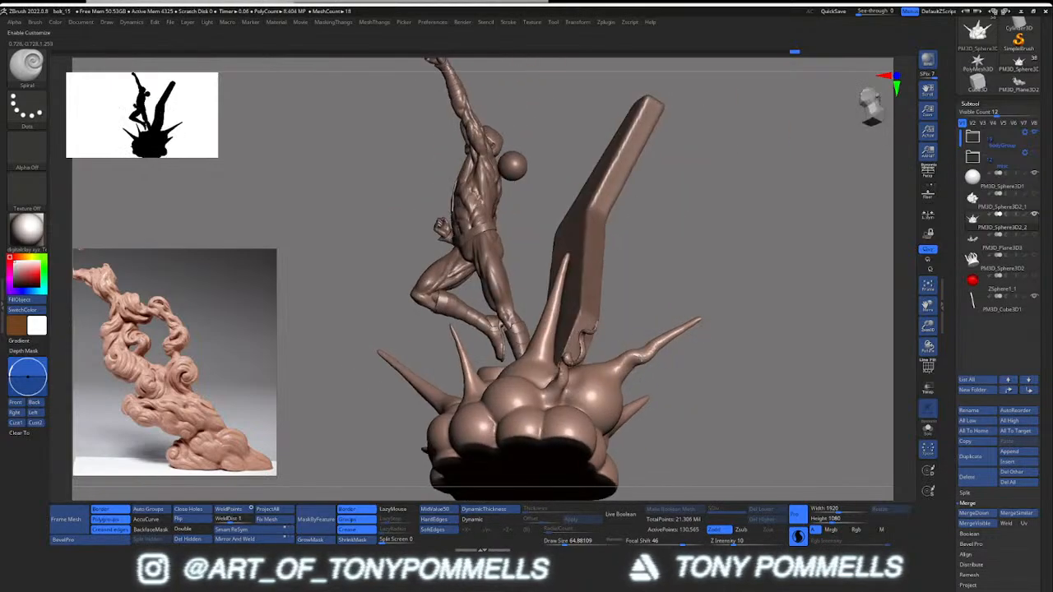
drag(663, 342, 680, 330)
key(ctrl+z)
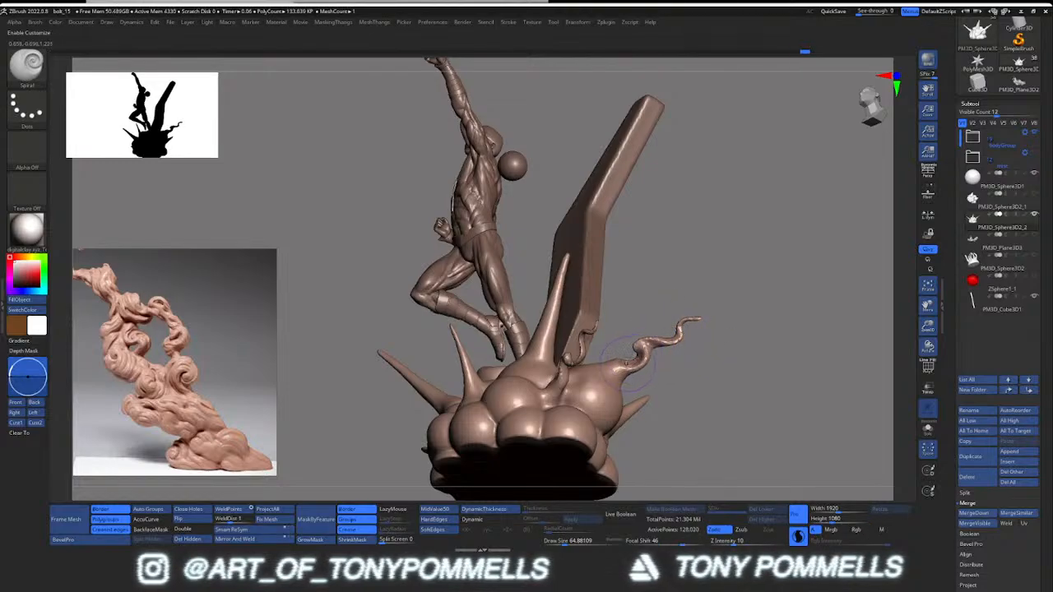
Step: Swirl the round cloud bulges behind the bolt into curling smoke folds with the Spiral brush
mouse_move(629, 362)
right_down()
mouse_move(592, 370)
mouse_move(607, 383)
mouse_move(601, 393)
mouse_move(633, 415)
mouse_move(677, 408)
right_up()
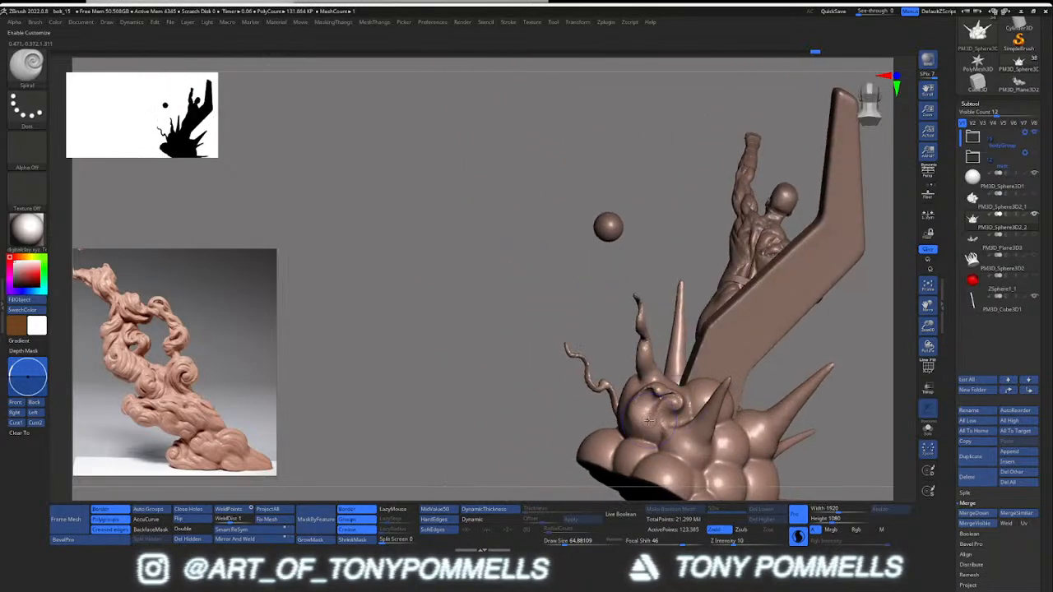
drag(649, 421, 649, 426)
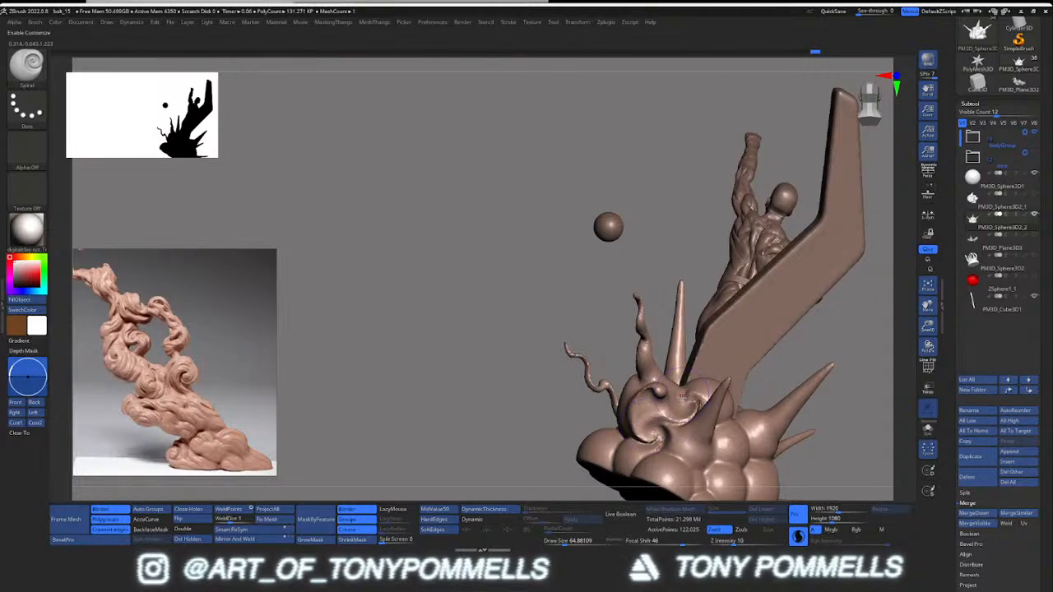
mouse_move(680, 397)
right_down()
mouse_move(696, 410)
mouse_move(704, 397)
mouse_move(673, 411)
mouse_move(633, 401)
mouse_move(710, 408)
mouse_move(724, 393)
mouse_move(662, 362)
mouse_move(634, 308)
mouse_move(647, 316)
mouse_move(639, 367)
right_up()
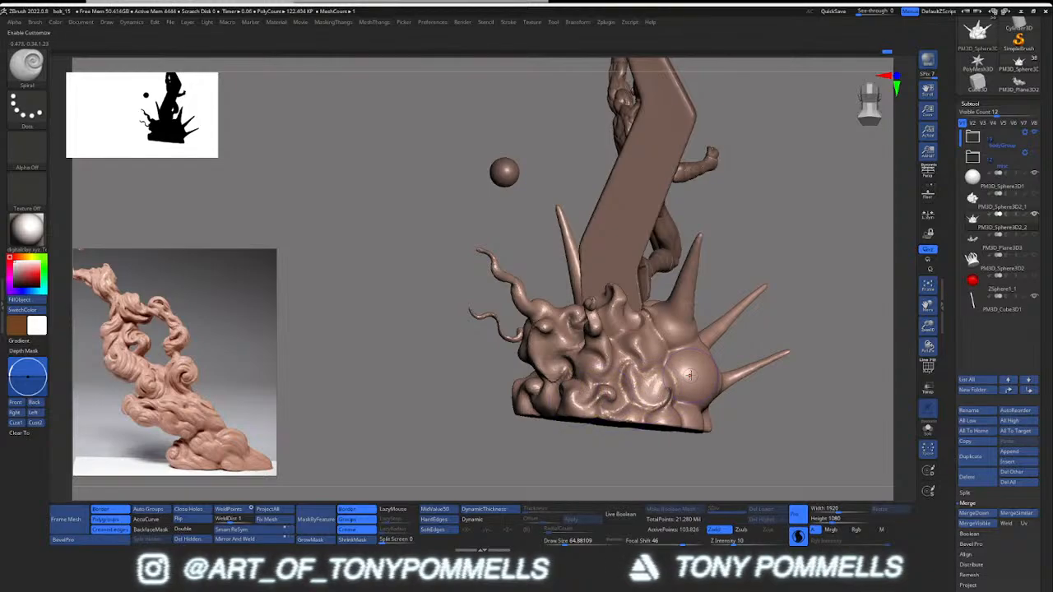
Step: Twist the upper tendril below the figure's lowered fist into a wavy wisp, undoing the unwanted curl
mouse_move(588, 393)
right_down()
mouse_move(719, 351)
mouse_move(684, 337)
mouse_move(690, 271)
mouse_move(706, 306)
mouse_move(753, 322)
mouse_move(622, 351)
mouse_move(615, 371)
mouse_move(644, 359)
mouse_move(699, 366)
mouse_move(705, 351)
mouse_move(662, 370)
mouse_move(650, 362)
right_up()
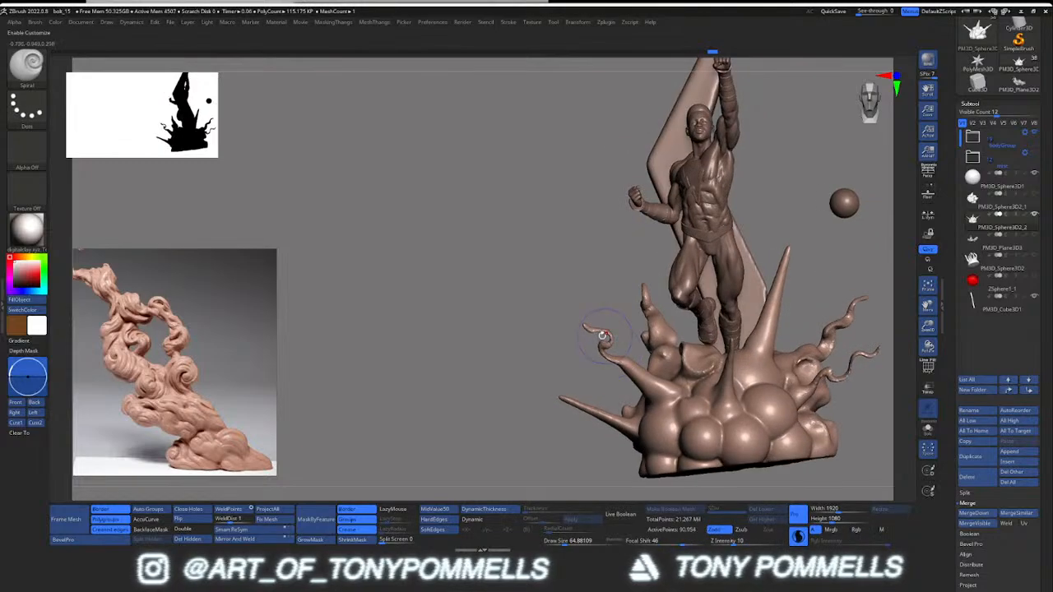
mouse_move(603, 336)
mouse_down()
mouse_move(591, 333)
mouse_move(622, 362)
mouse_up()
key(ctrl+z)
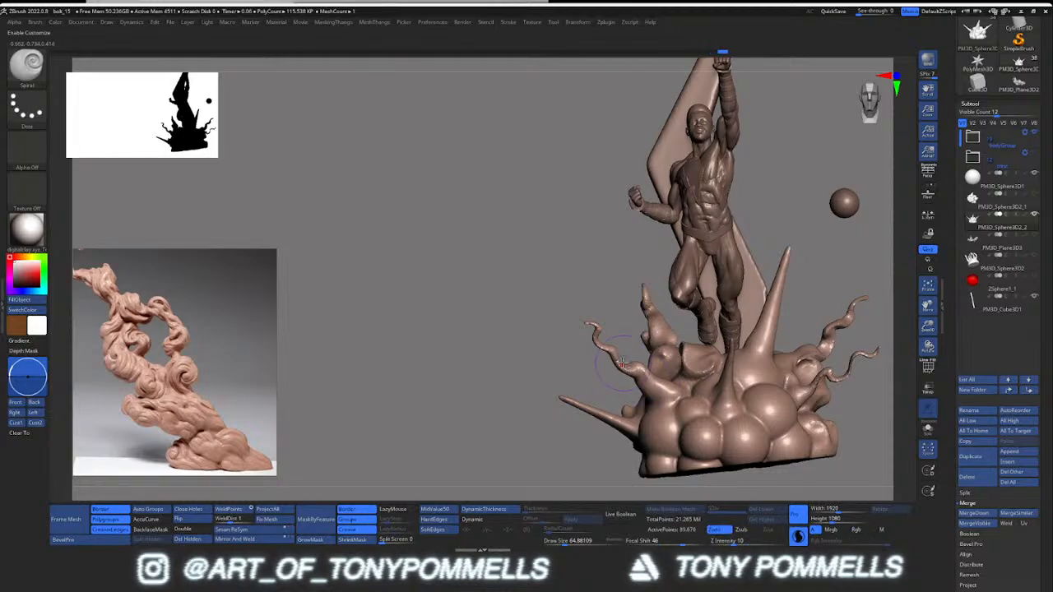
Step: Swirl the smooth cloud bulges on the side below the figure's lowered fist into smoke folds
right_drag(679, 401, 723, 384)
mouse_move(724, 384)
mouse_down()
mouse_move(742, 351)
mouse_move(723, 382)
mouse_move(689, 380)
mouse_up()
right_drag(689, 380, 688, 413)
drag(687, 413, 627, 405)
right_drag(626, 404, 656, 428)
drag(630, 409, 610, 388)
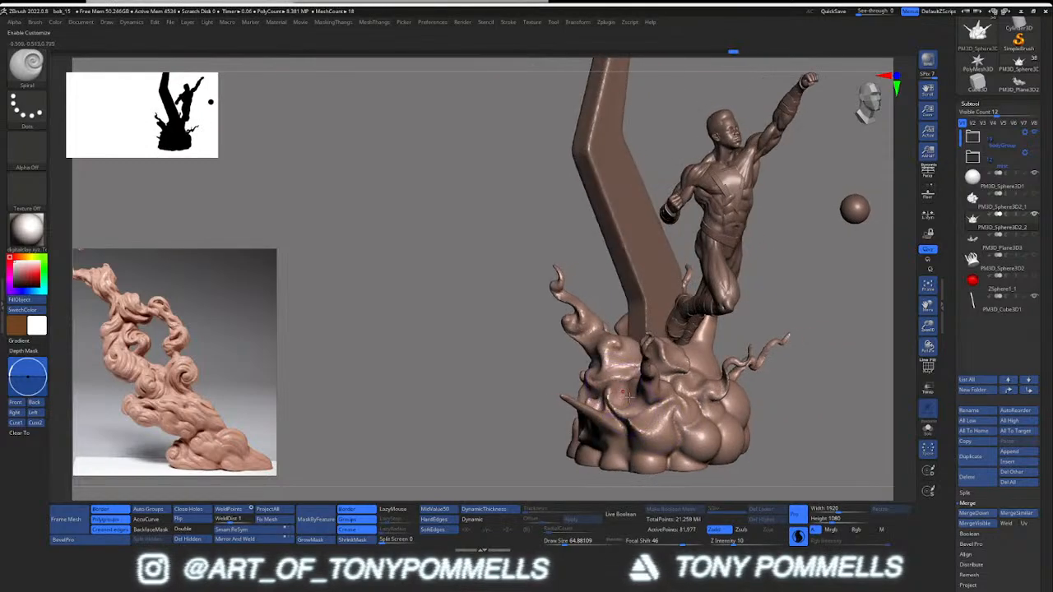
Step: Continue the Spiral strokes across the lower front bulges beneath the figure's feet
right_drag(683, 434, 675, 426)
mouse_move(639, 417)
mouse_down()
mouse_move(670, 447)
mouse_move(638, 451)
mouse_move(661, 447)
mouse_move(659, 458)
mouse_move(704, 431)
mouse_up()
right_drag(732, 443, 705, 449)
mouse_move(705, 451)
mouse_down()
mouse_move(746, 437)
mouse_move(752, 423)
mouse_up()
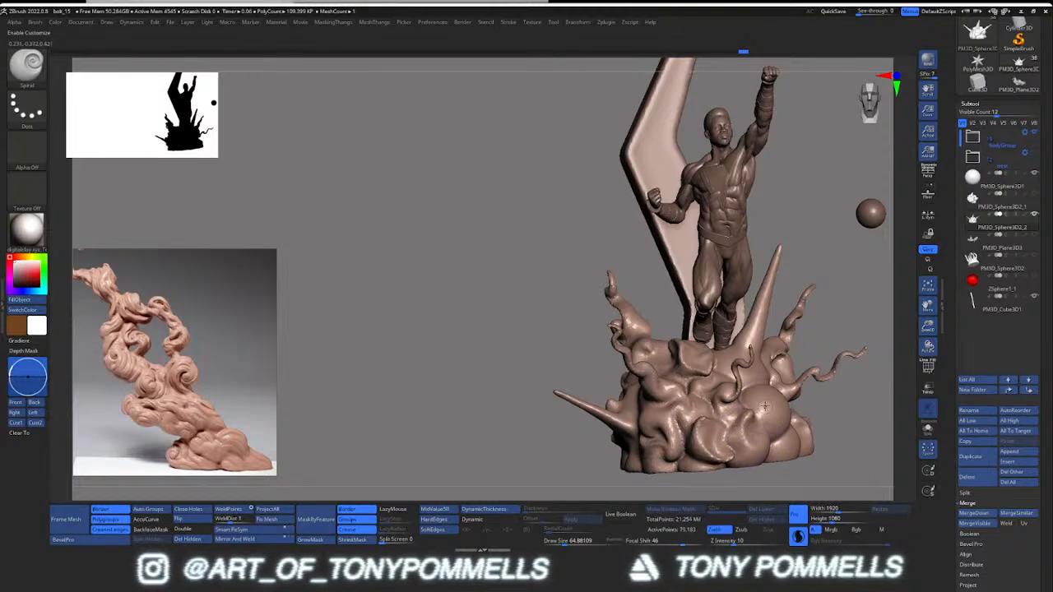
Step: Swirl the remaining large front bulges and the short front tendril around the base of the tall tendril
right_drag(782, 438, 754, 446)
mouse_move(755, 446)
mouse_down()
mouse_move(781, 423)
mouse_move(769, 418)
mouse_move(789, 392)
mouse_move(765, 374)
mouse_up()
drag(786, 398, 810, 426)
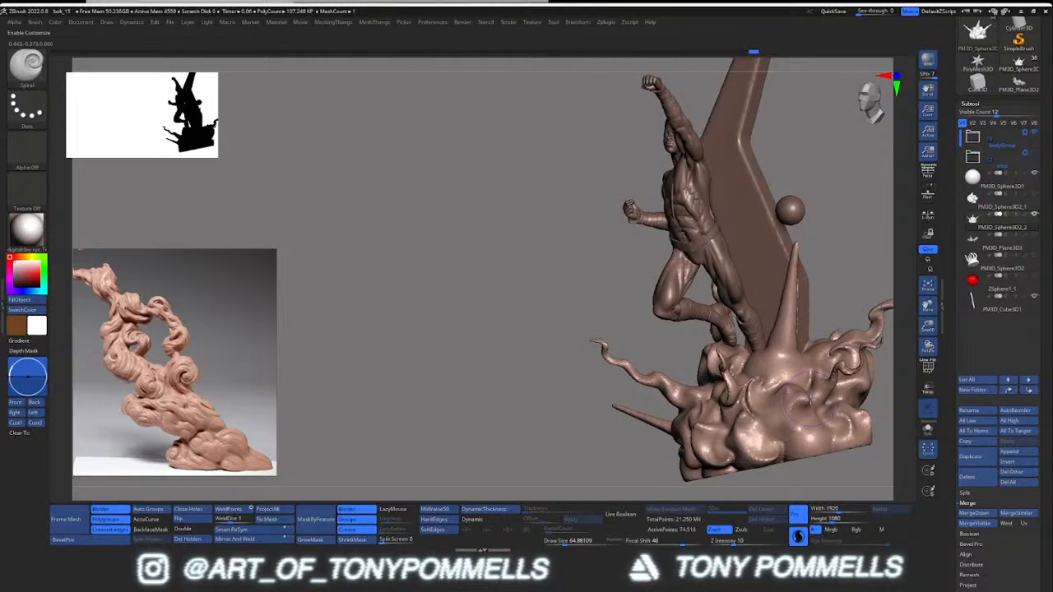
alt+right_drag(813, 400, 753, 406)
mouse_move(728, 432)
mouse_down()
mouse_move(749, 457)
mouse_move(764, 452)
mouse_up()
right_drag(751, 384, 712, 378)
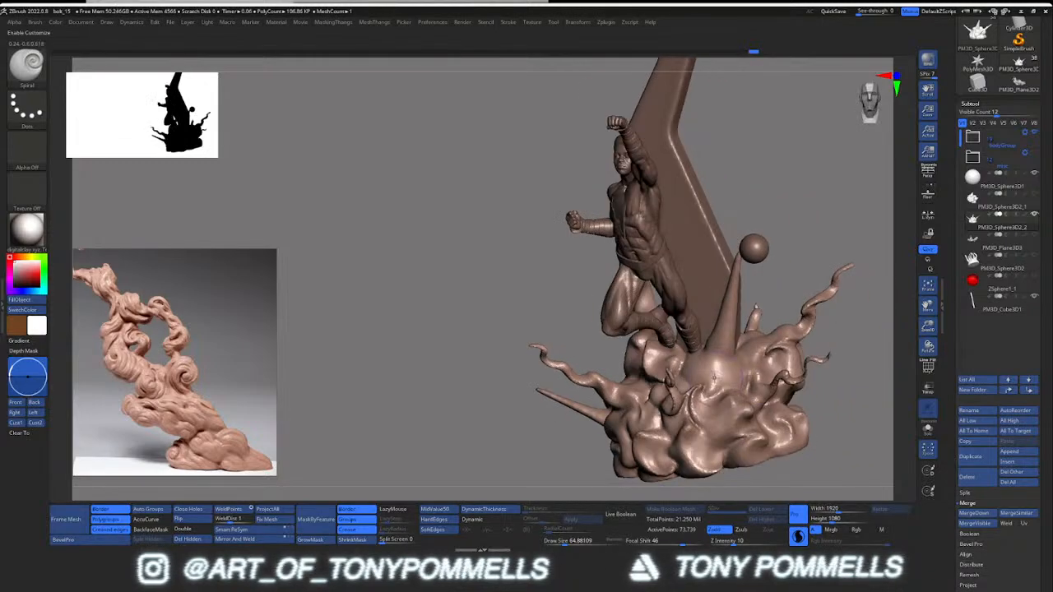
mouse_move(712, 378)
mouse_down()
mouse_move(713, 367)
mouse_move(691, 369)
mouse_up()
right_drag(693, 363, 751, 378)
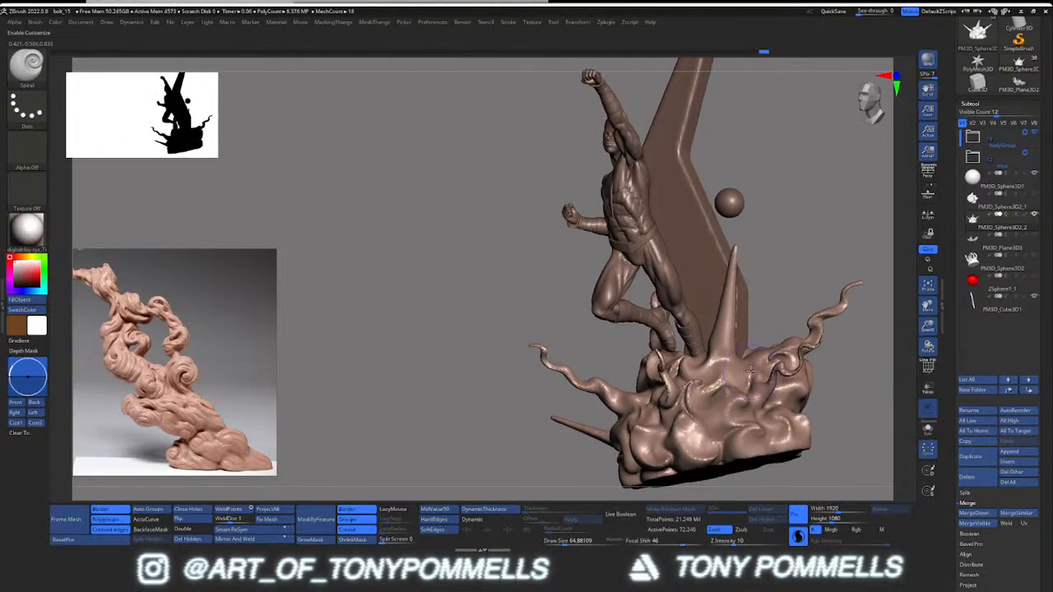
Step: Enlarge the Spiral brush to about 97 and twist the tall front tendril into a curl
right_drag(754, 278, 731, 294)
key(])
drag(732, 273, 722, 355)
Step: Twist the last straight low side tendril and swirl the lower cloud bulges at the rear
mouse_move(704, 350)
right_down()
mouse_move(744, 340)
mouse_move(608, 364)
right_up()
drag(521, 382, 573, 418)
mouse_move(575, 416)
right_down()
mouse_move(650, 386)
mouse_move(699, 348)
right_up()
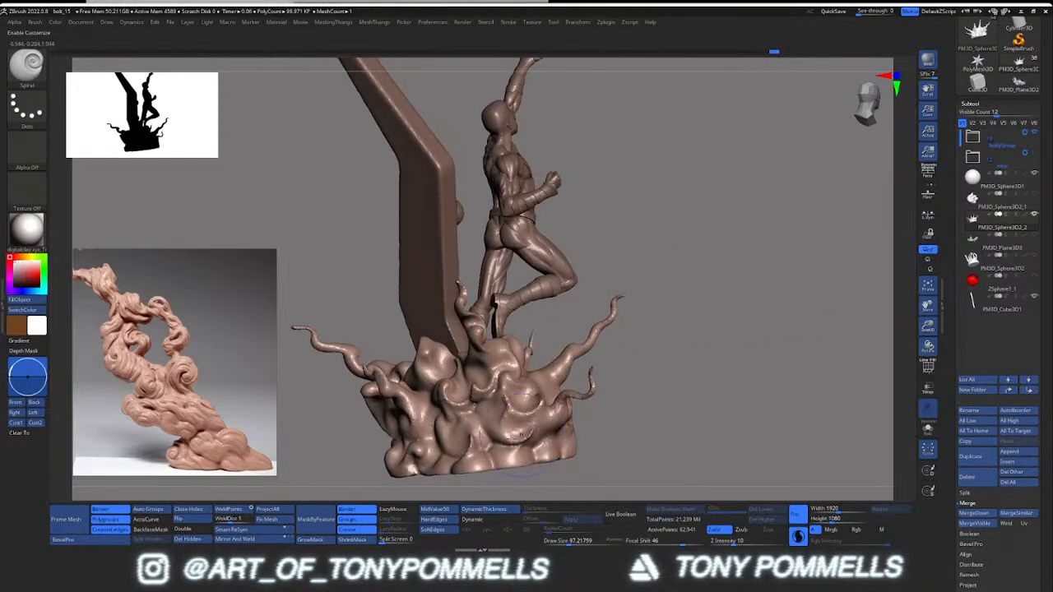
drag(490, 444, 507, 452)
Step: Check the wireframe of the swirled smoke base and rebuild it with DynaMesh at resolution 320
right_drag(345, 420, 432, 407)
ctrl+right_drag(454, 441, 534, 362)
ctrl+right_drag(534, 362, 470, 353)
alt+right_drag(480, 398, 524, 416)
key(shift+f)
key(shift+f)
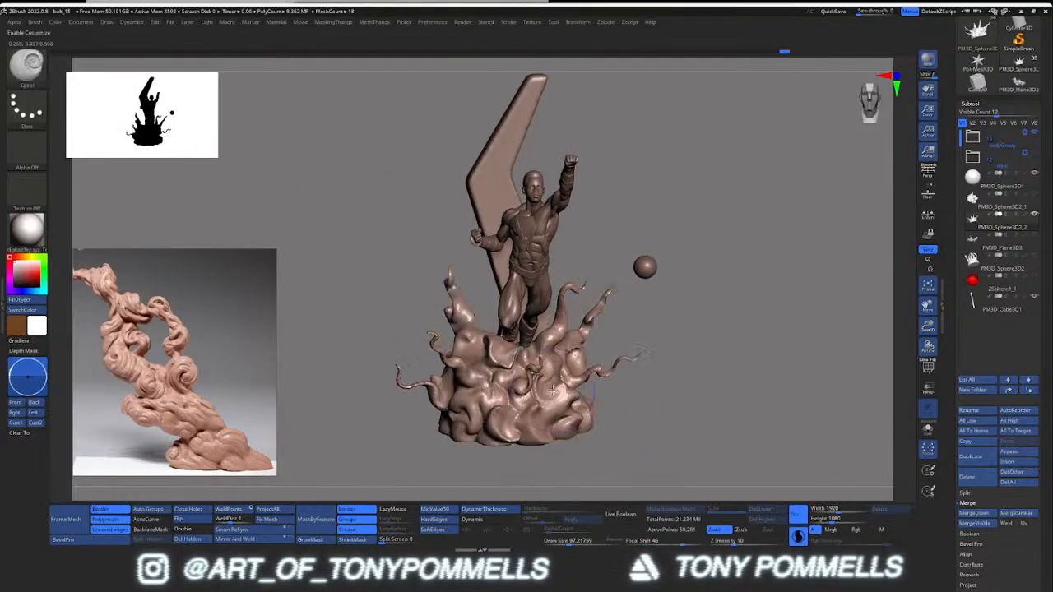
ctrl+right_drag(548, 359, 675, 341)
key(3)
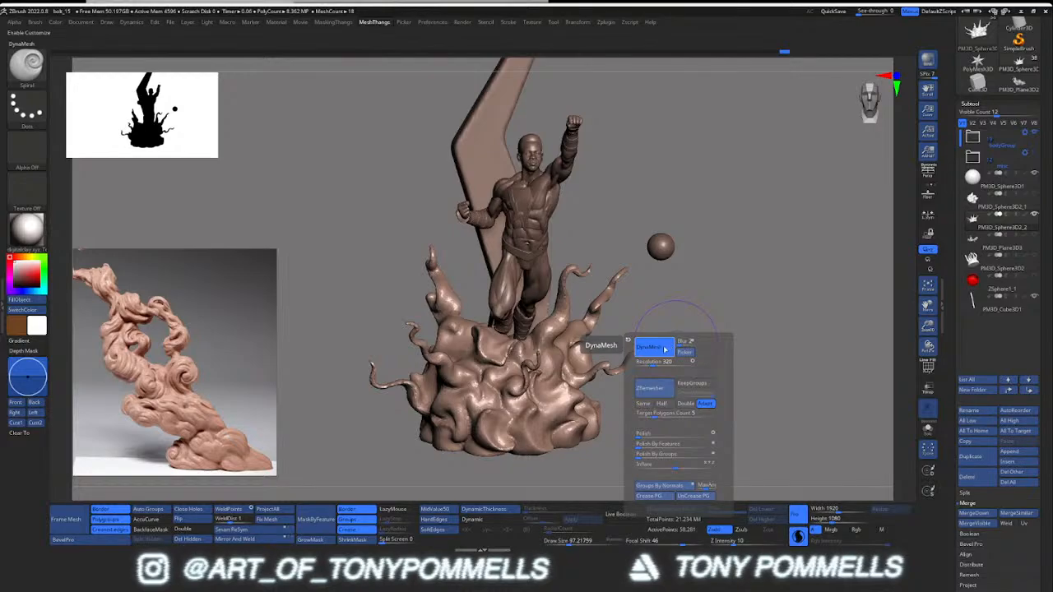
ctrl+drag(669, 305, 662, 347)
key(shift+f)
key(shift+f)
right_drag(662, 347, 663, 288)
key(shift)
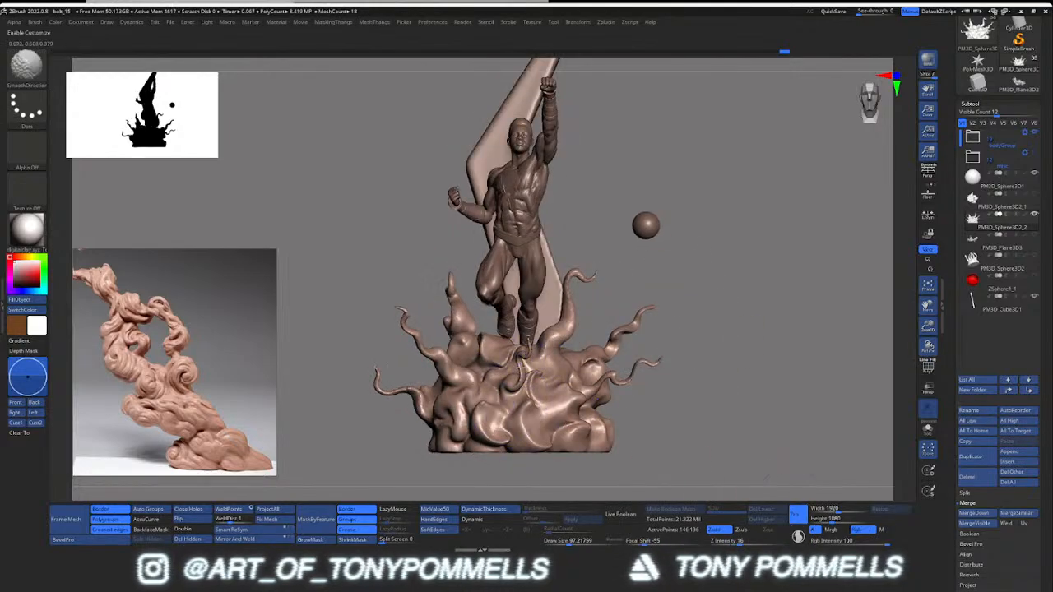
Step: Lightly smooth the front of the swirled smoke base and examine the whole composition from all sides
mouse_move(524, 361)
shift+mouse_down()
mouse_move(514, 385)
mouse_move(558, 360)
shift+mouse_up()
mouse_move(663, 390)
right_down()
mouse_move(510, 399)
mouse_move(609, 378)
right_up()
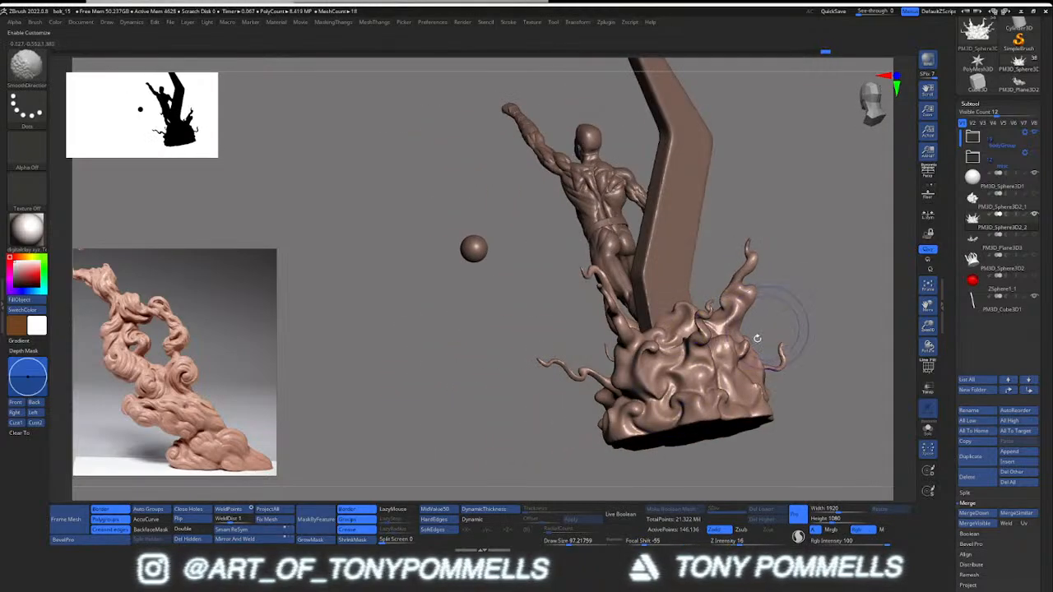
right_drag(769, 335, 658, 349)
mouse_move(805, 384)
right_down()
mouse_move(724, 380)
mouse_move(691, 357)
right_up()
alt+right_drag(799, 343, 612, 348)
mouse_move(764, 362)
right_down()
mouse_move(597, 397)
mouse_move(581, 342)
mouse_move(575, 367)
right_up()
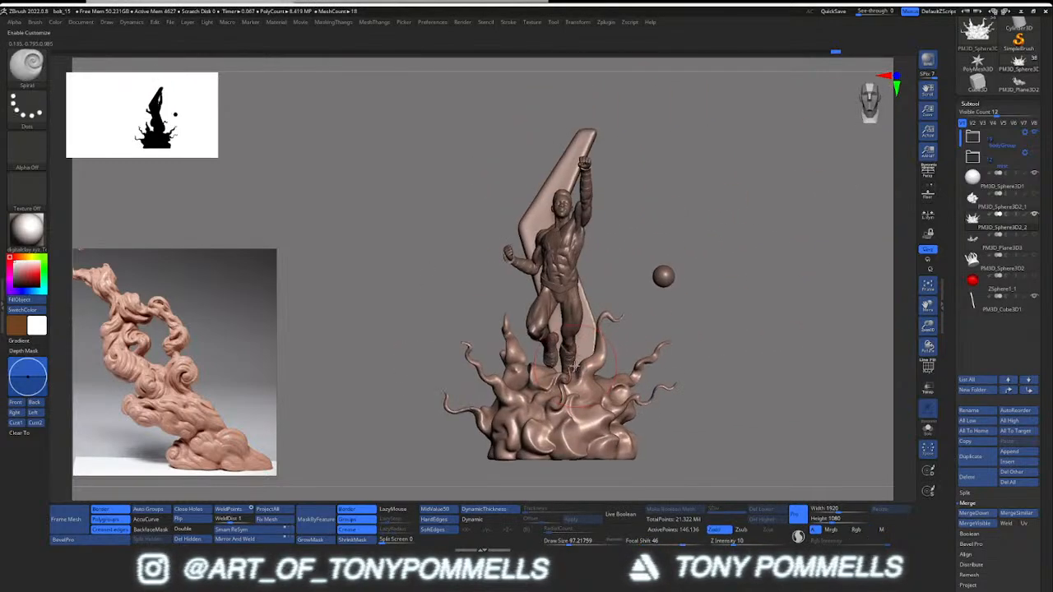
right_drag(658, 366, 393, 371)
mouse_move(470, 351)
alt+right_down()
mouse_move(461, 339)
mouse_move(527, 362)
alt+right_up()
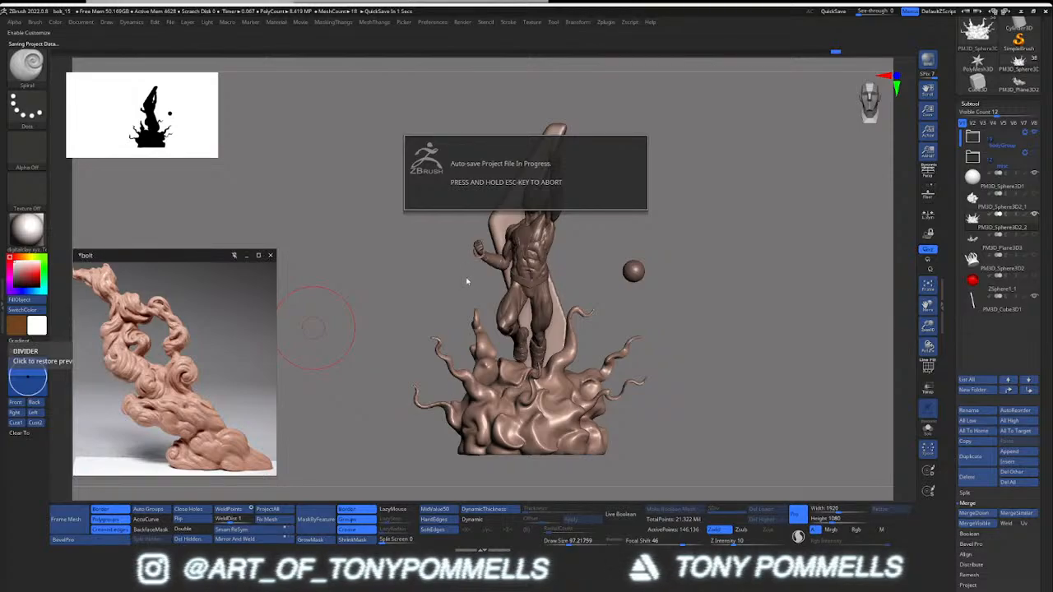
right_drag(559, 297, 482, 381)
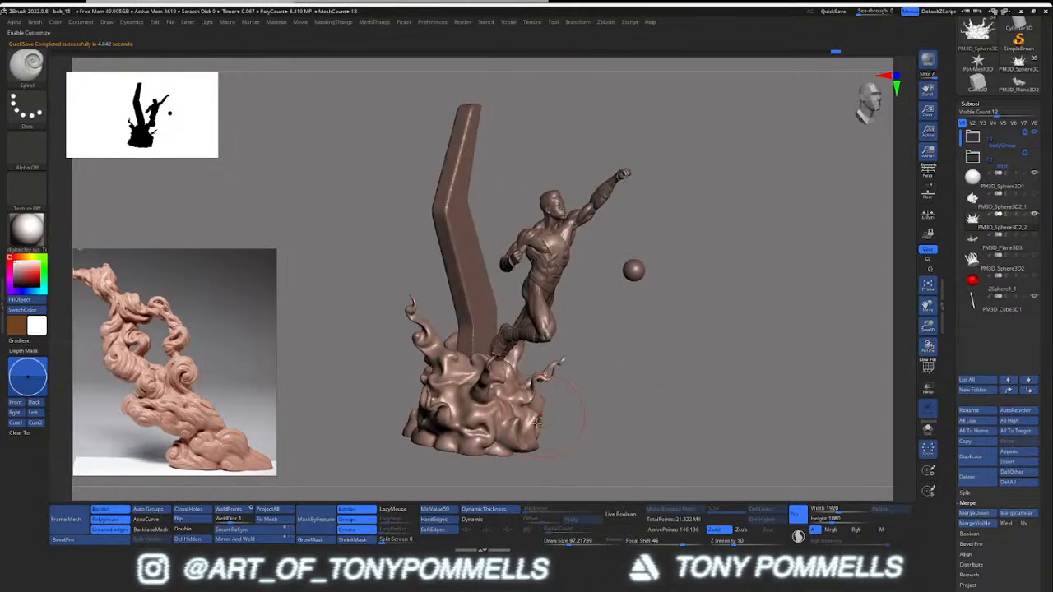
mouse_move(537, 420)
right_down()
mouse_move(508, 394)
mouse_move(288, 411)
right_up()
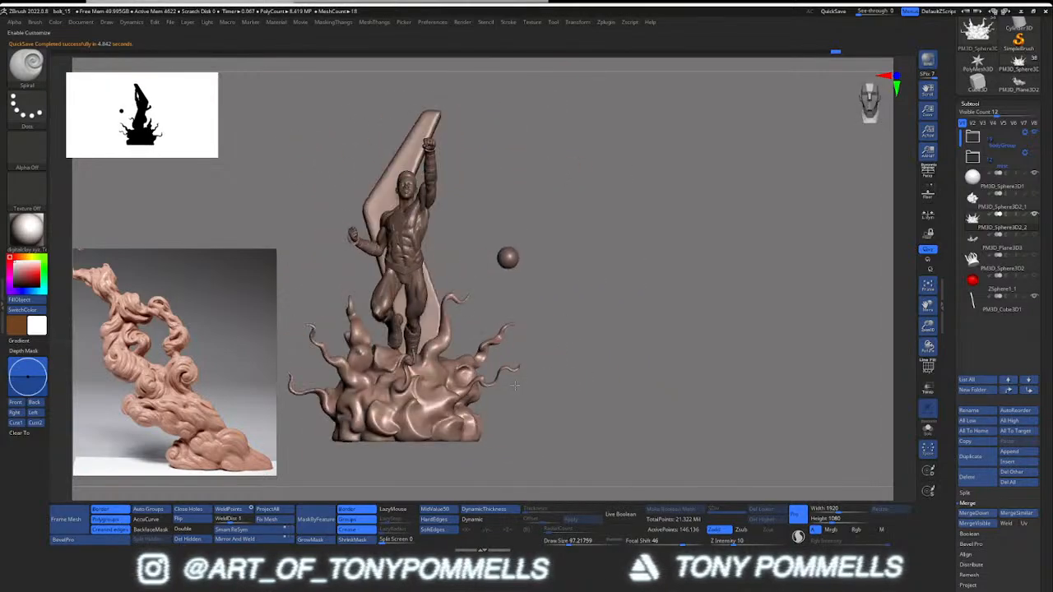
alt+right_drag(493, 362, 600, 324)
Step: Duplicate the plain sphere cloud PM3D_Sphere3D2_1 and hide the swirled base PM3D_Sphere3D2_2
click(976, 206)
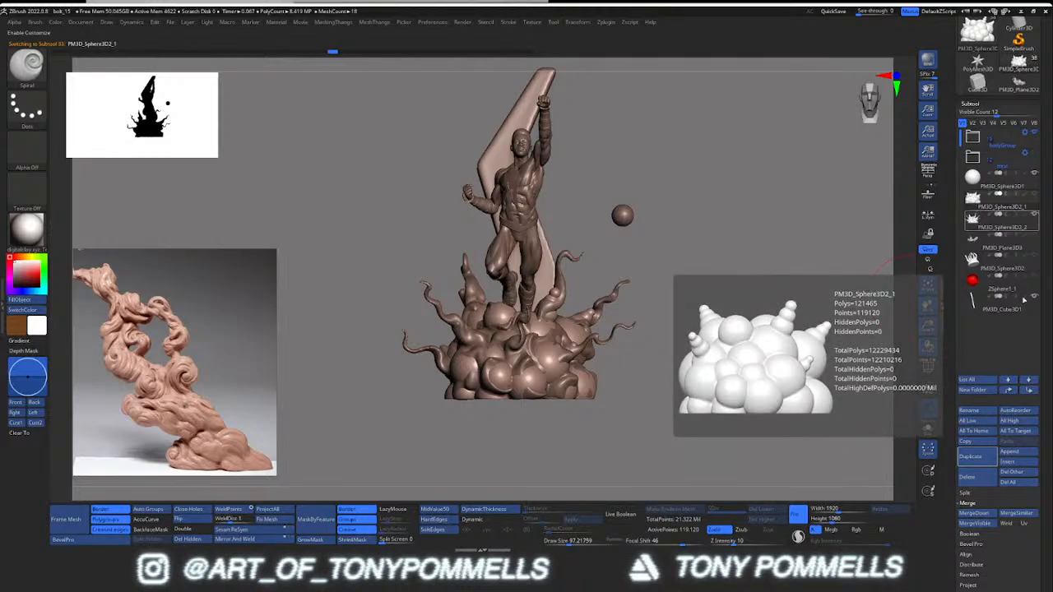
click(980, 457)
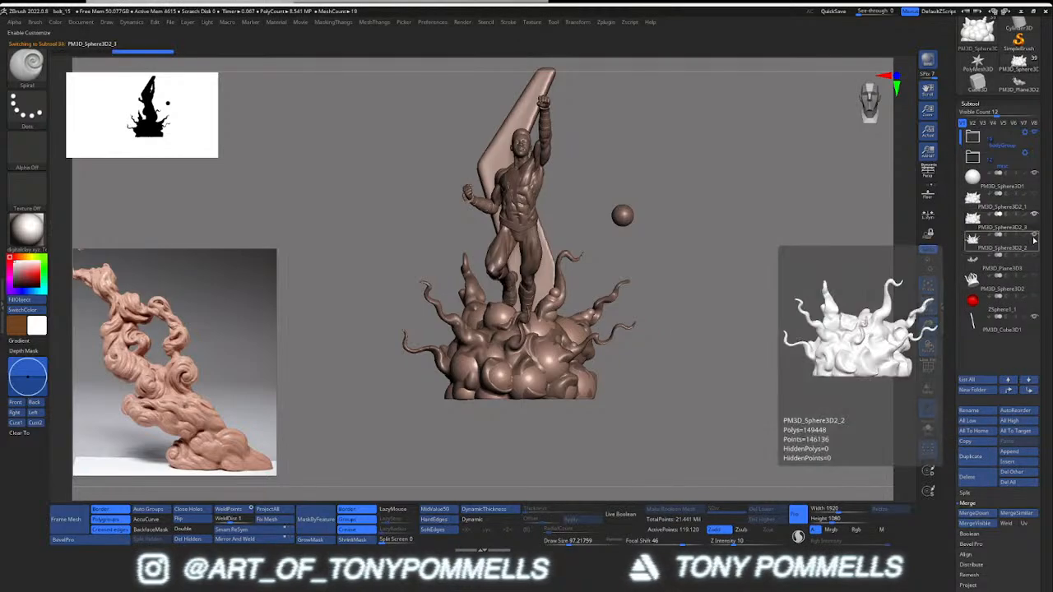
click(1034, 236)
mouse_move(554, 354)
alt+right_down()
mouse_move(543, 358)
mouse_move(535, 307)
alt+right_up()
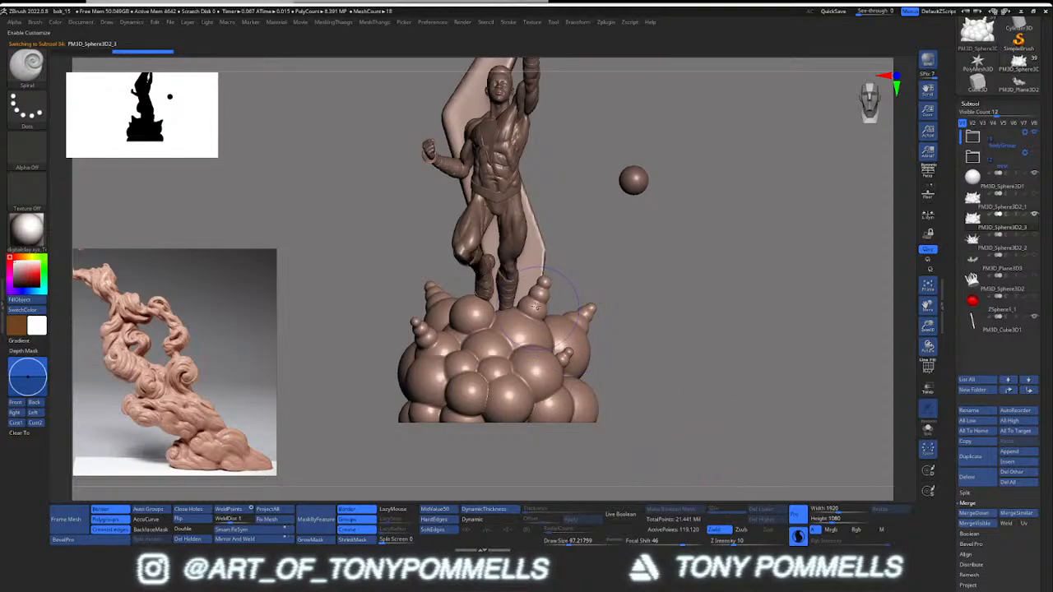
Step: Swirl the front bulges of the duplicated cloud with the Spiral brush at size about 97 and Sculptris Pro on
mouse_move(535, 310)
mouse_down()
mouse_move(543, 288)
mouse_move(501, 337)
mouse_move(536, 294)
mouse_move(481, 325)
mouse_move(457, 308)
mouse_move(444, 317)
mouse_move(489, 335)
mouse_move(520, 367)
mouse_move(544, 347)
mouse_move(536, 338)
mouse_move(543, 359)
mouse_move(530, 326)
mouse_move(553, 319)
mouse_up()
key(ctrl+z)
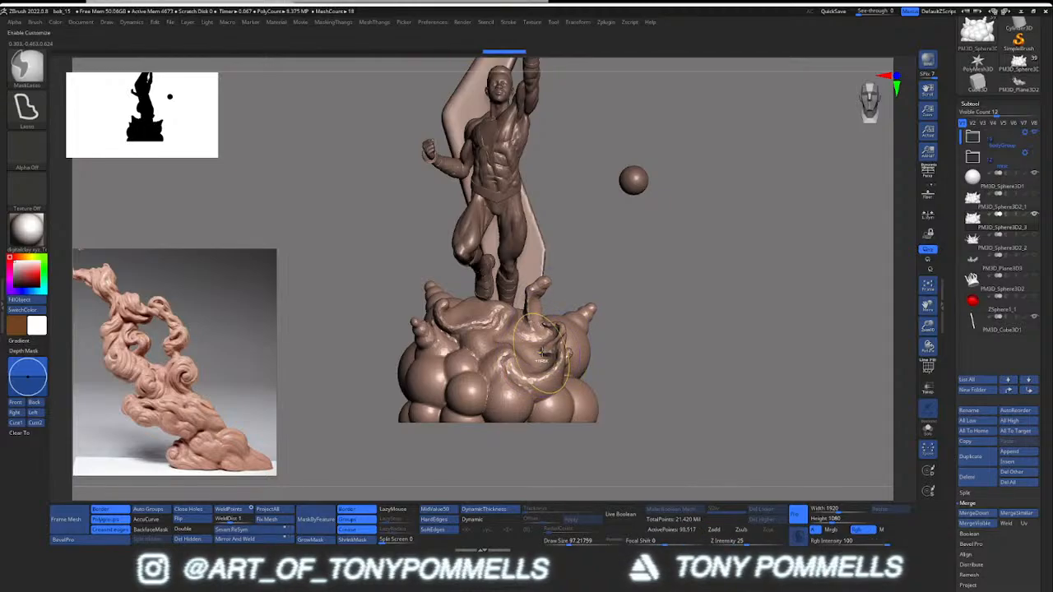
key(ctrl+z)
mouse_move(480, 375)
mouse_down()
mouse_move(457, 365)
mouse_move(449, 395)
mouse_move(565, 403)
mouse_move(558, 393)
mouse_move(555, 402)
mouse_up()
drag(555, 402, 566, 398)
mouse_move(356, 383)
mouse_down()
mouse_move(440, 371)
mouse_move(406, 357)
mouse_up()
Step: Reduce the Spiral brush to about 71 and swirl the large side bulges and the bulge below the upper tendril
right_drag(407, 358, 444, 356)
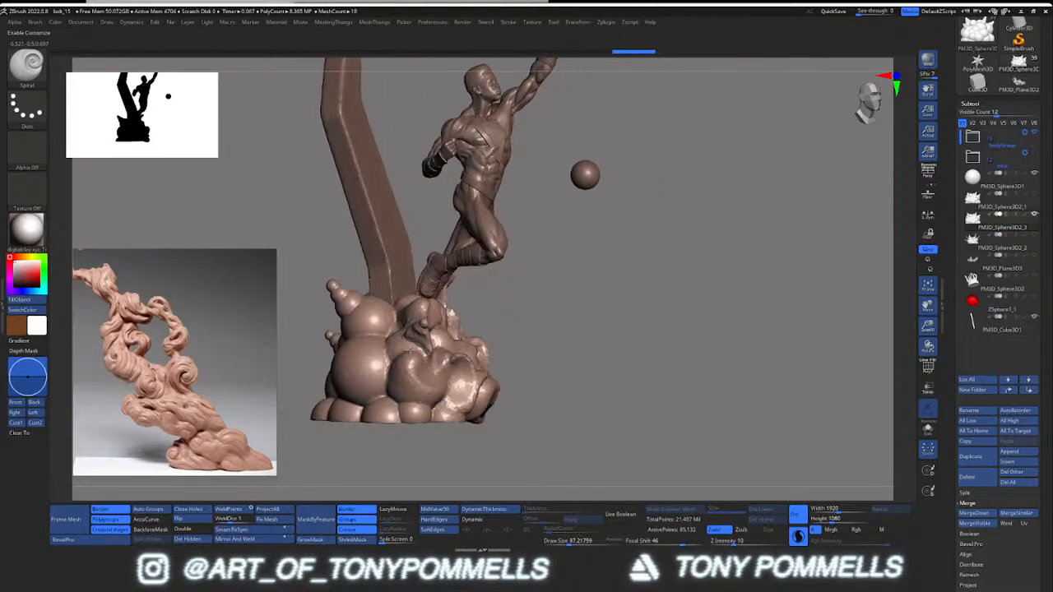
mouse_move(389, 344)
mouse_down()
mouse_move(378, 368)
mouse_move(362, 375)
mouse_move(346, 363)
mouse_up()
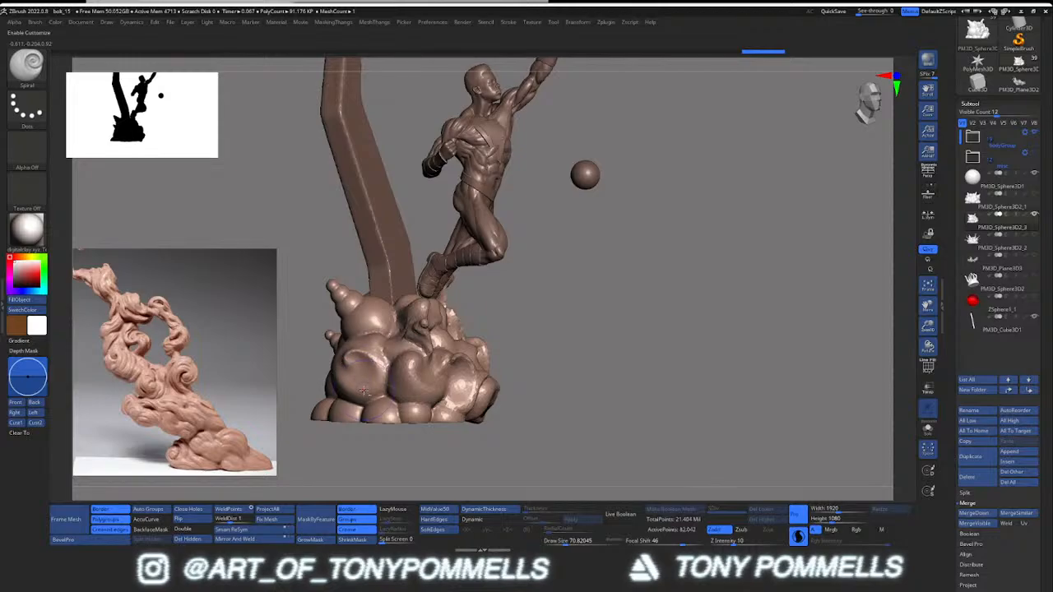
right_drag(346, 363, 366, 329)
drag(366, 329, 358, 326)
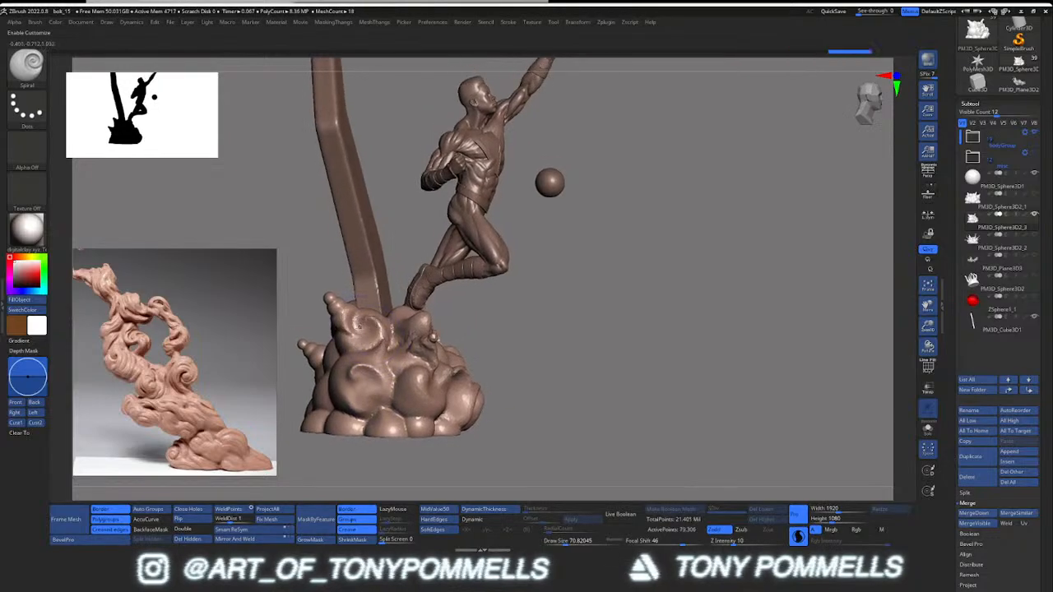
right_drag(336, 313, 359, 337)
mouse_move(360, 337)
mouse_down()
mouse_move(339, 329)
mouse_move(358, 317)
mouse_up()
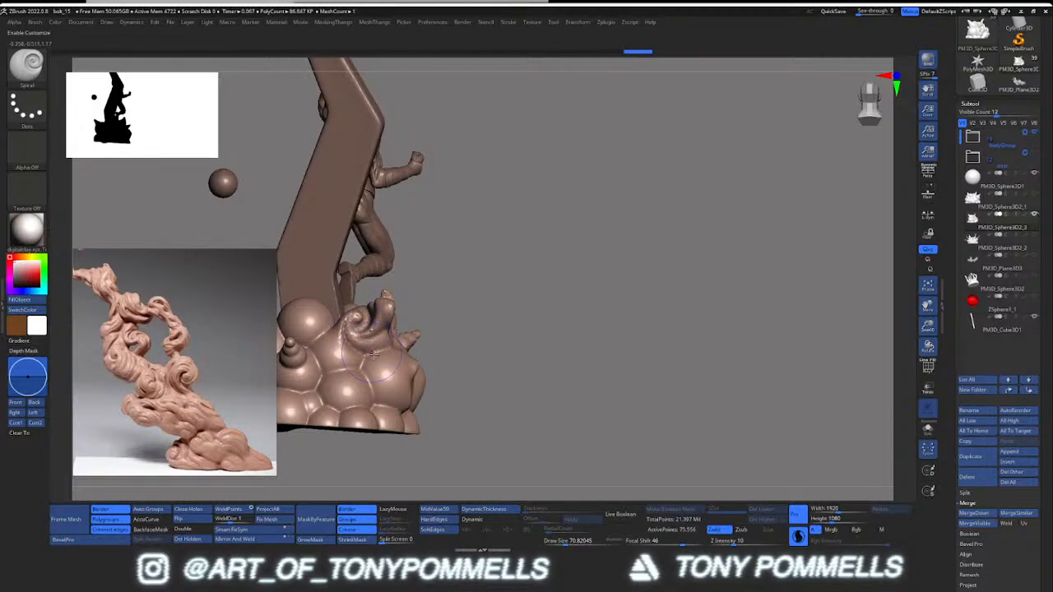
Step: Swirl the rear cloud bulges around and behind the foot of the bolt
mouse_move(375, 354)
mouse_down()
mouse_move(399, 374)
mouse_move(361, 378)
mouse_move(403, 380)
mouse_move(373, 371)
mouse_up()
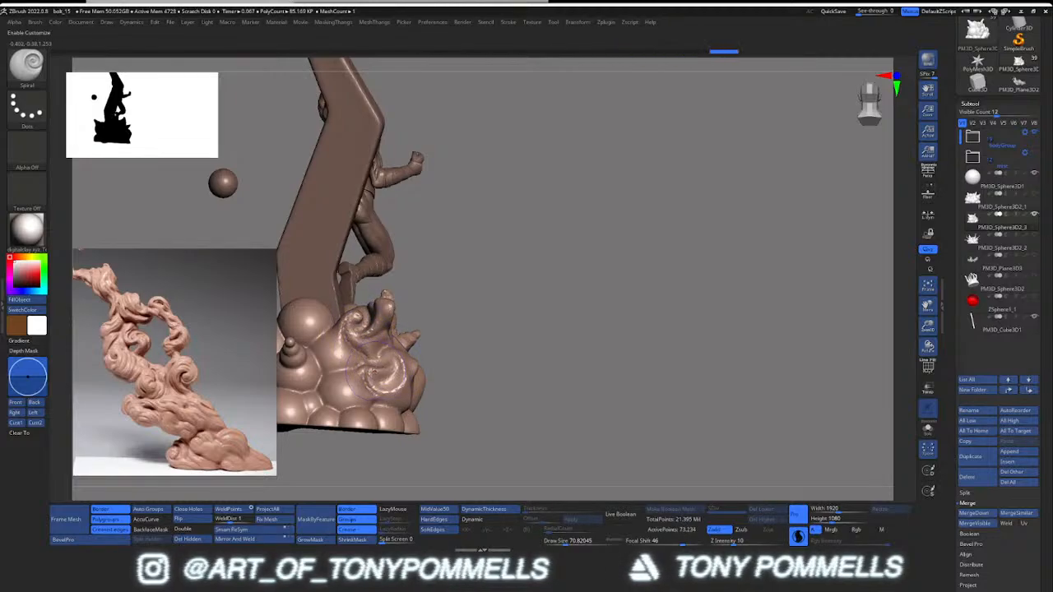
right_drag(373, 372, 403, 349)
mouse_move(390, 327)
mouse_down()
mouse_move(396, 321)
mouse_move(365, 293)
mouse_up()
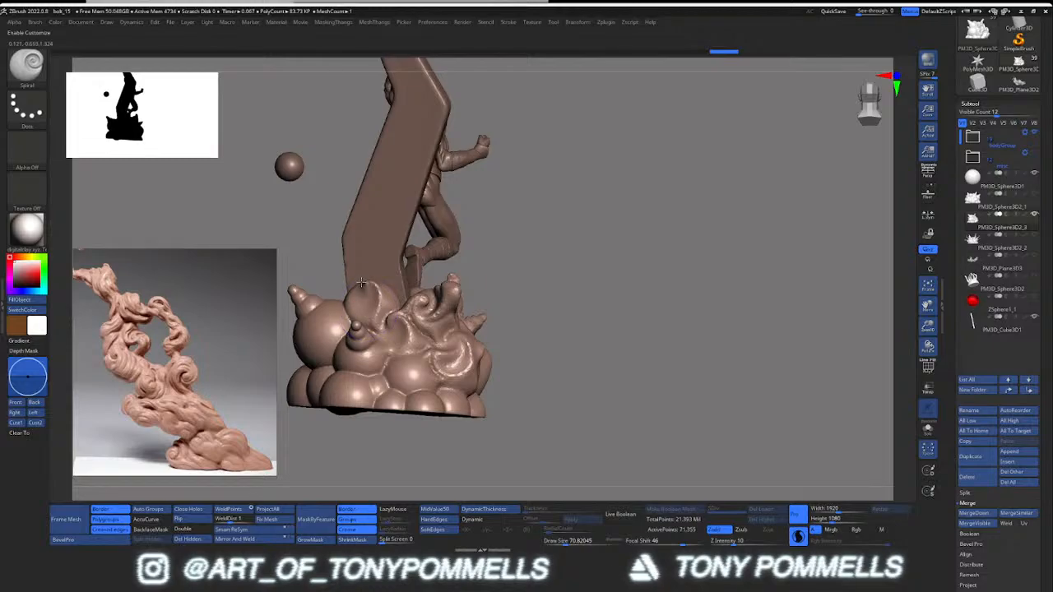
right_drag(335, 319, 376, 310)
mouse_move(362, 306)
mouse_down()
mouse_move(352, 300)
mouse_move(328, 316)
mouse_move(336, 337)
mouse_move(325, 352)
mouse_move(312, 330)
mouse_move(319, 306)
mouse_up()
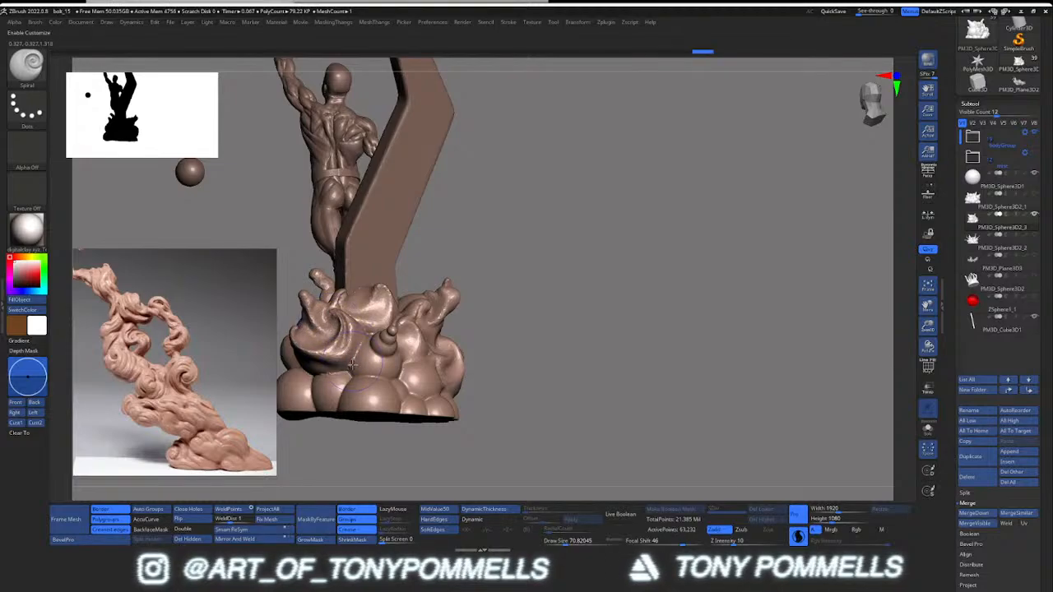
drag(342, 386, 389, 363)
Step: Twist the short rear tendril, undo the overlong curl, and reshape it with another swirl
right_drag(389, 363, 386, 329)
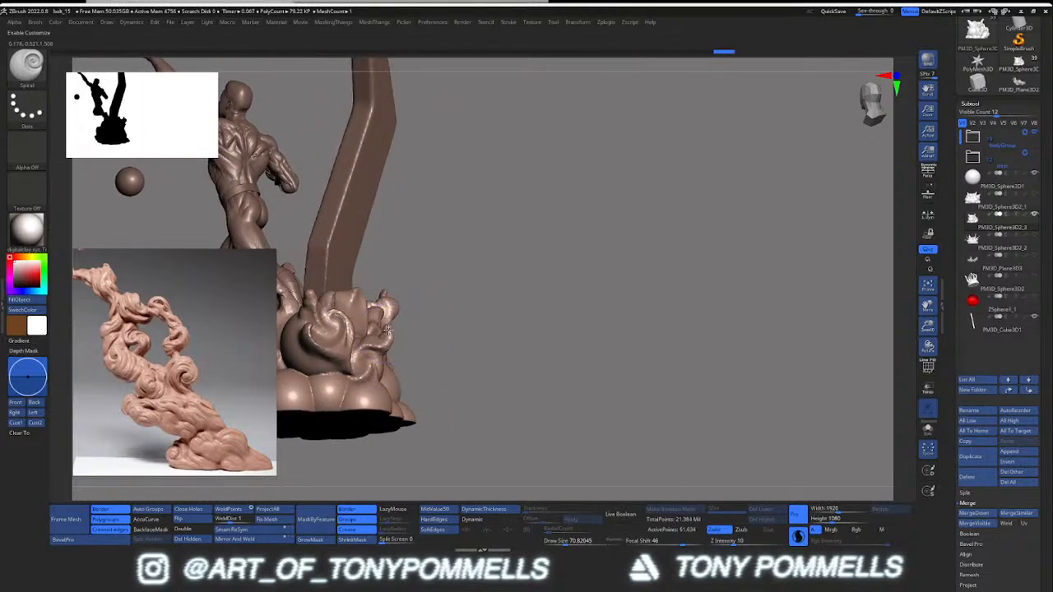
drag(389, 326, 394, 324)
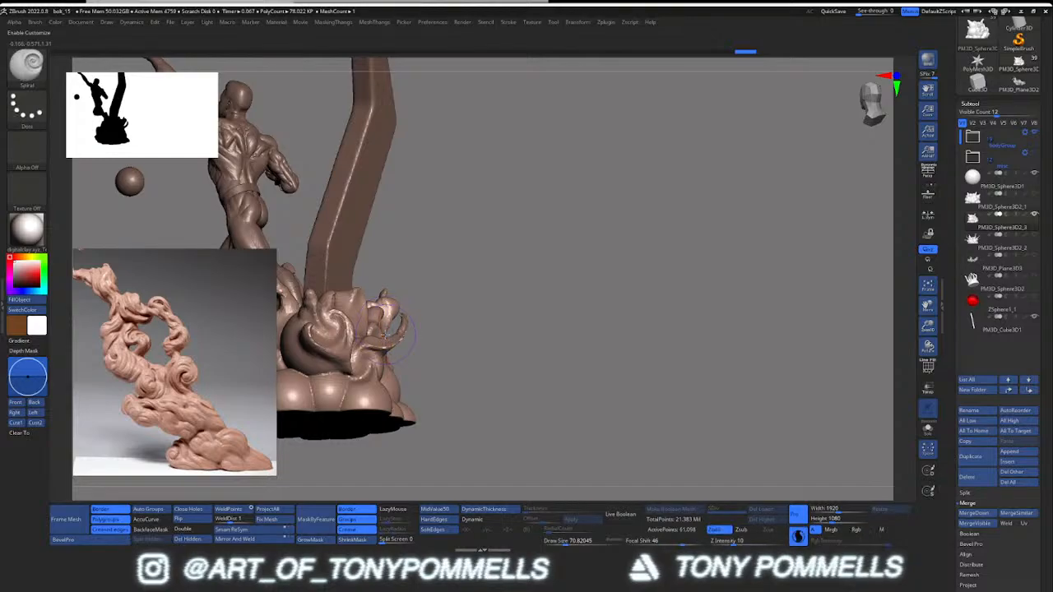
mouse_move(390, 329)
right_down()
mouse_move(523, 352)
mouse_move(487, 355)
right_up()
key(ctrl+z)
drag(493, 360, 503, 352)
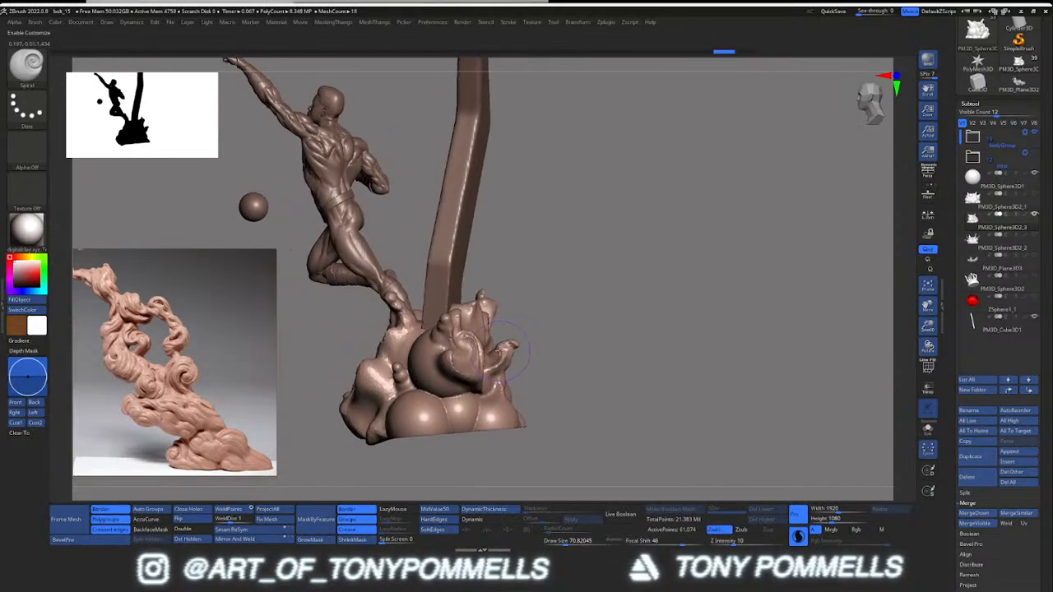
Step: Swirl the large smooth bulge beside the bolt and the low bulge beneath it
right_drag(432, 341, 460, 330)
mouse_move(457, 335)
mouse_down()
mouse_move(443, 336)
mouse_move(473, 337)
mouse_up()
right_drag(473, 337, 559, 344)
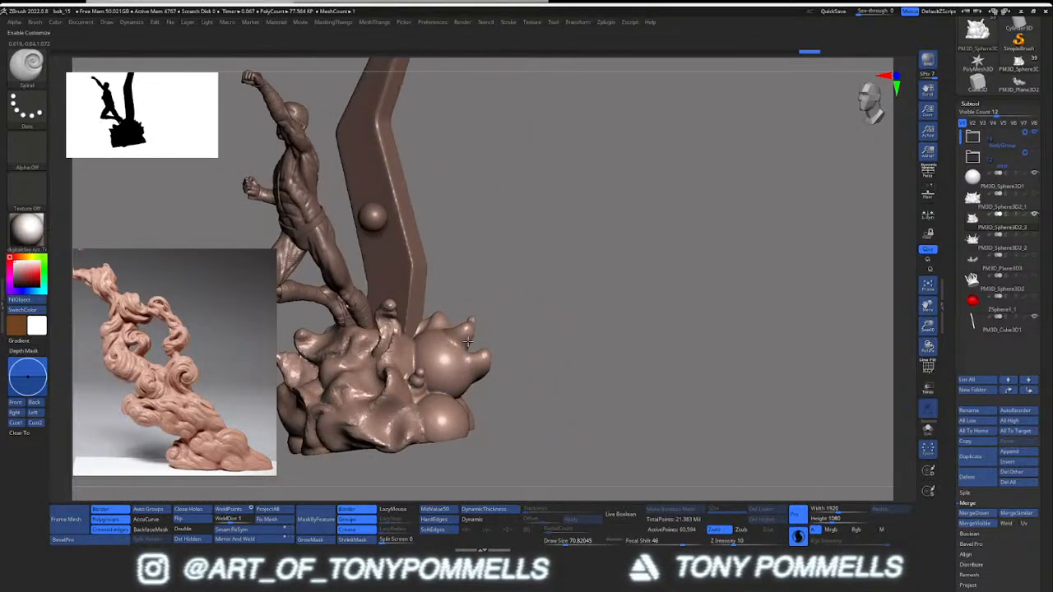
mouse_move(421, 359)
mouse_down()
mouse_move(428, 332)
mouse_move(452, 376)
mouse_move(440, 354)
mouse_up()
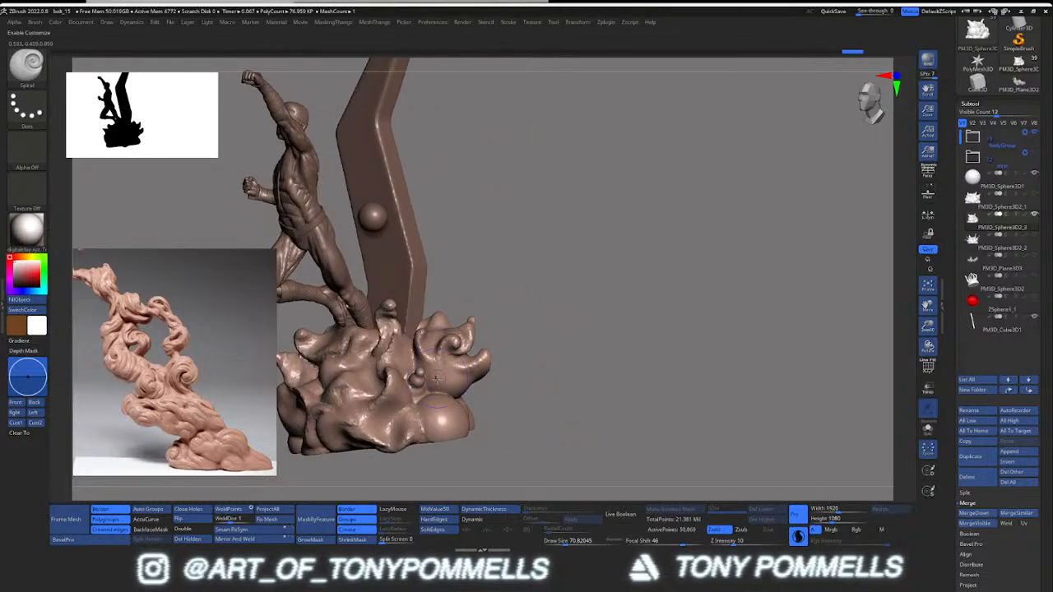
mouse_move(430, 390)
mouse_down()
mouse_move(446, 363)
mouse_move(466, 389)
mouse_up()
right_drag(465, 390, 460, 351)
drag(447, 424, 454, 405)
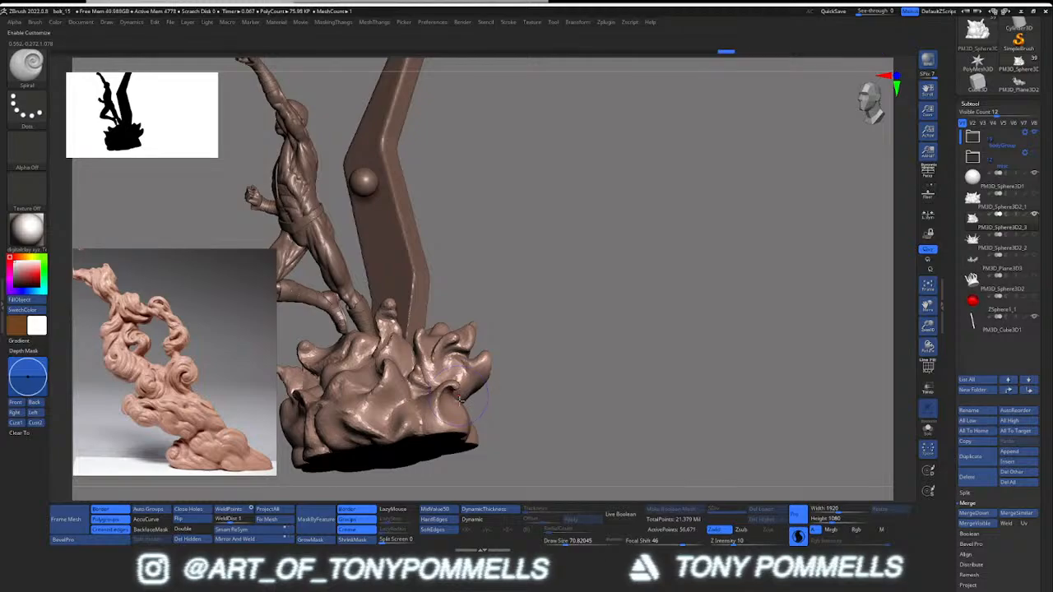
Step: Swirl the remaining smooth bulges along the bottom edge on the bolt side of the cloud
right_drag(526, 416, 436, 424)
drag(486, 411, 510, 430)
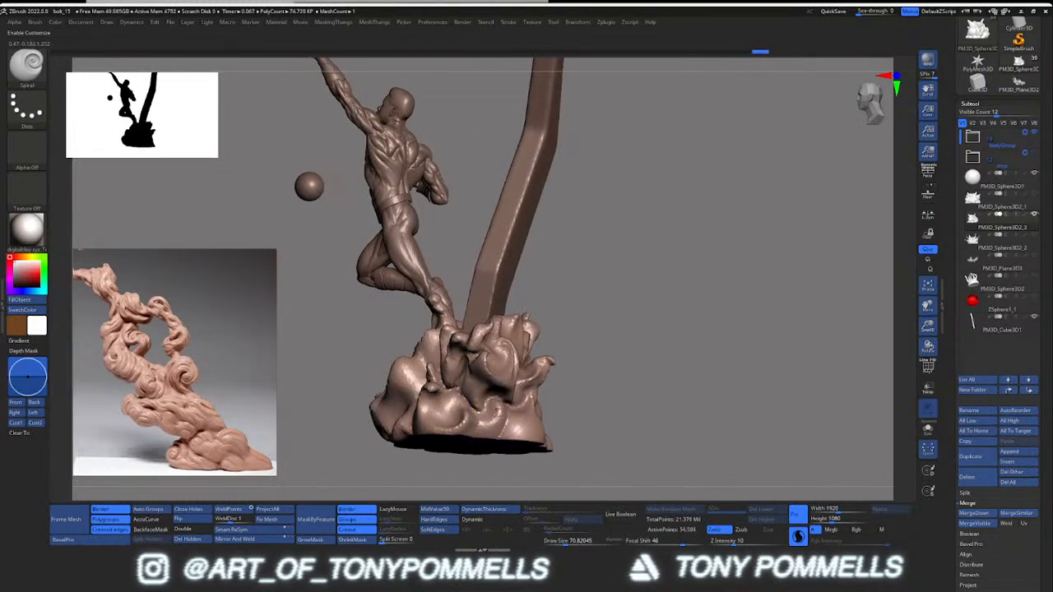
right_drag(512, 428, 533, 407)
drag(533, 407, 533, 420)
right_drag(532, 419, 568, 424)
drag(556, 431, 541, 411)
mouse_move(538, 404)
right_down()
mouse_move(485, 378)
mouse_move(625, 372)
right_up()
Step: Swirl the last bulges on the opposite side and lower rim, and curl the top of the front bulges
drag(464, 335, 445, 352)
right_drag(446, 352, 497, 354)
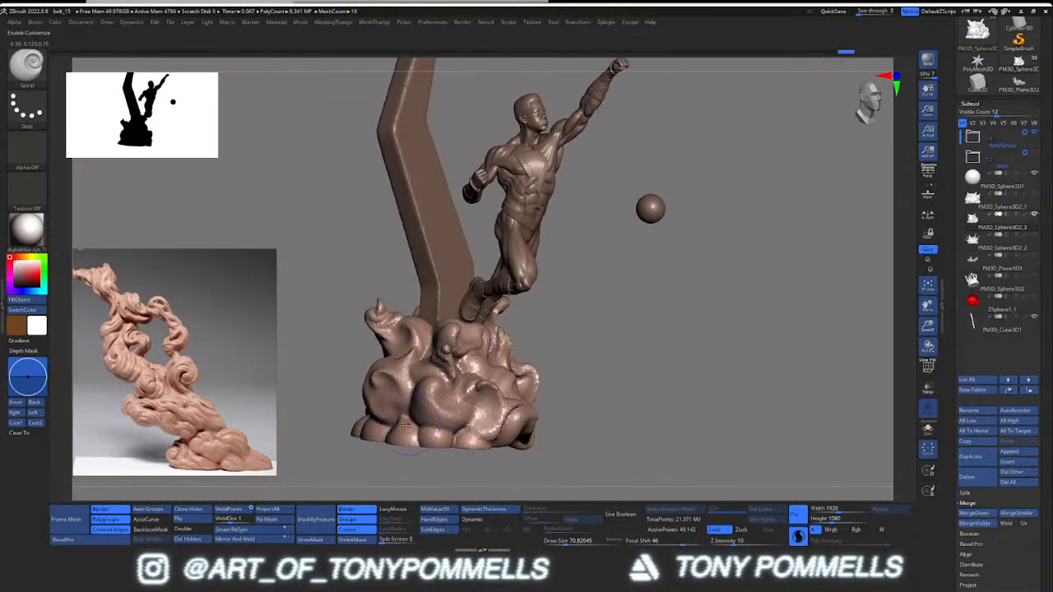
right_drag(433, 428, 551, 419)
mouse_move(353, 418)
mouse_down()
mouse_move(323, 411)
mouse_move(335, 406)
mouse_up()
mouse_move(317, 395)
right_down()
mouse_move(335, 371)
mouse_move(428, 370)
right_up()
drag(431, 372, 448, 366)
right_drag(448, 366, 411, 370)
mouse_move(411, 370)
ctrl+right_down()
mouse_move(444, 349)
mouse_move(477, 403)
ctrl+right_up()
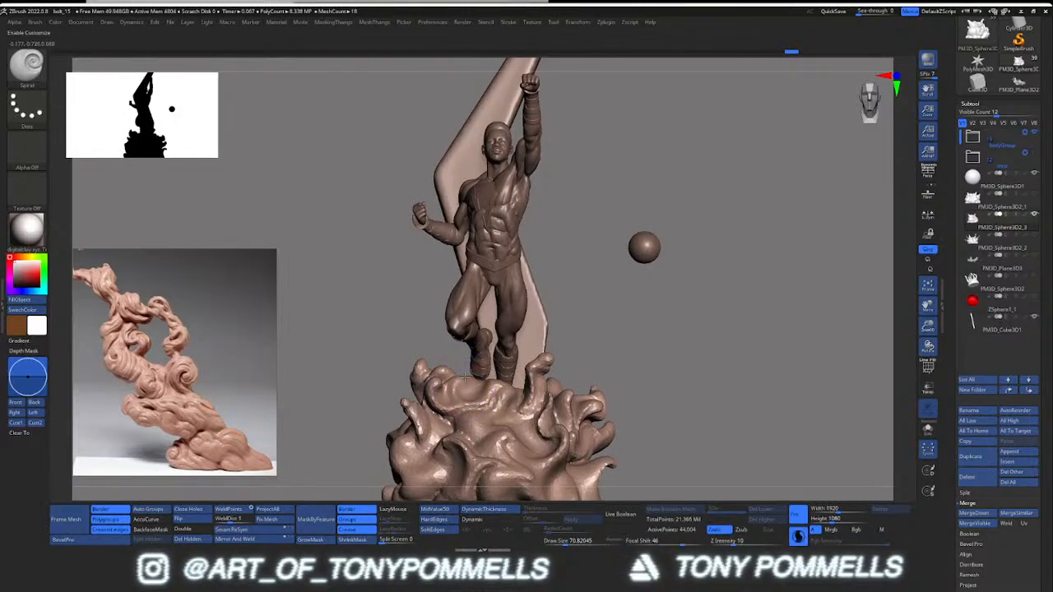
drag(460, 395, 473, 403)
Step: Hide the swirled copy PM3D_Sphere3D2_3 and duplicate the plain sphere cloud PM3D_Sphere3D2_1 again
mouse_move(473, 403)
ctrl+right_down()
mouse_move(471, 381)
mouse_move(490, 388)
mouse_move(466, 383)
ctrl+right_up()
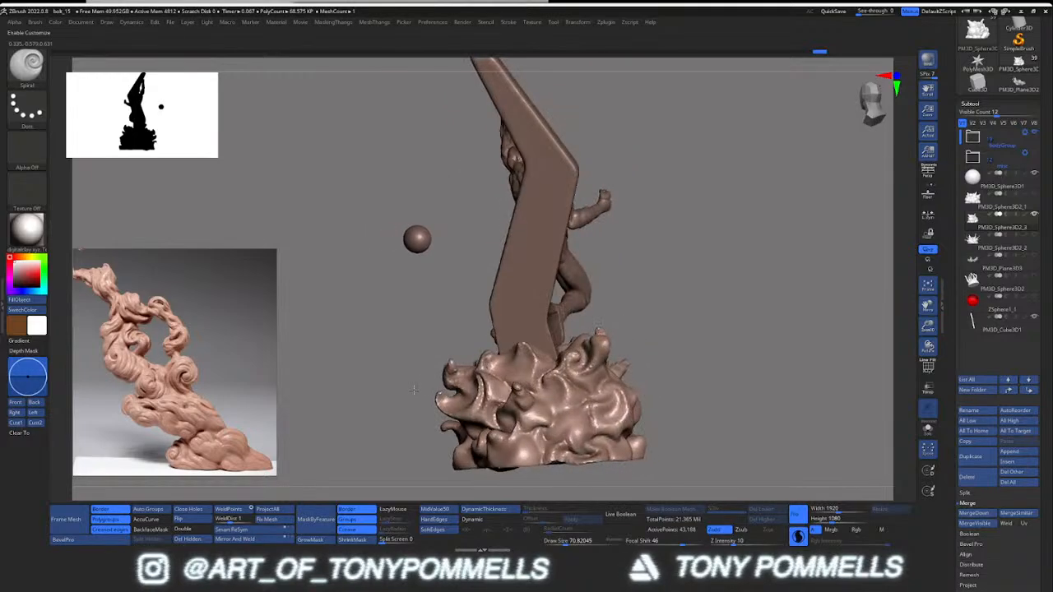
drag(814, 317, 778, 305)
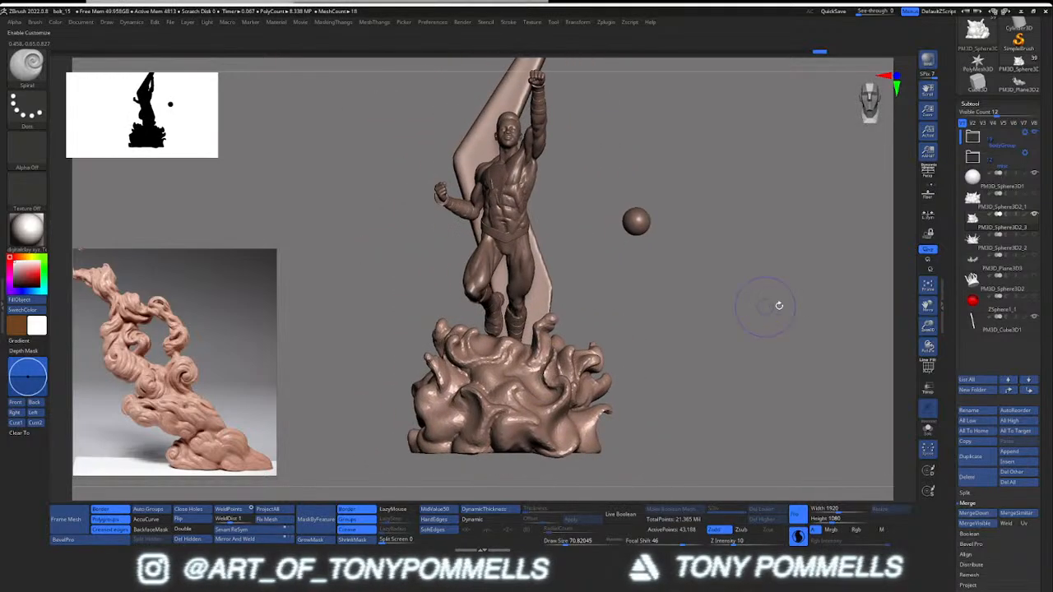
click(1034, 215)
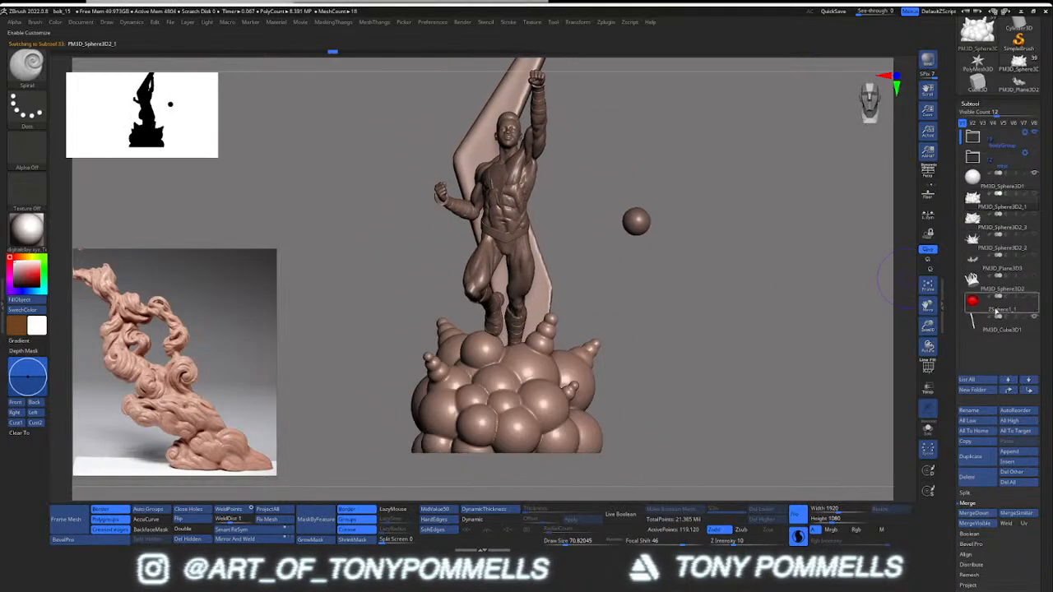
key(s)
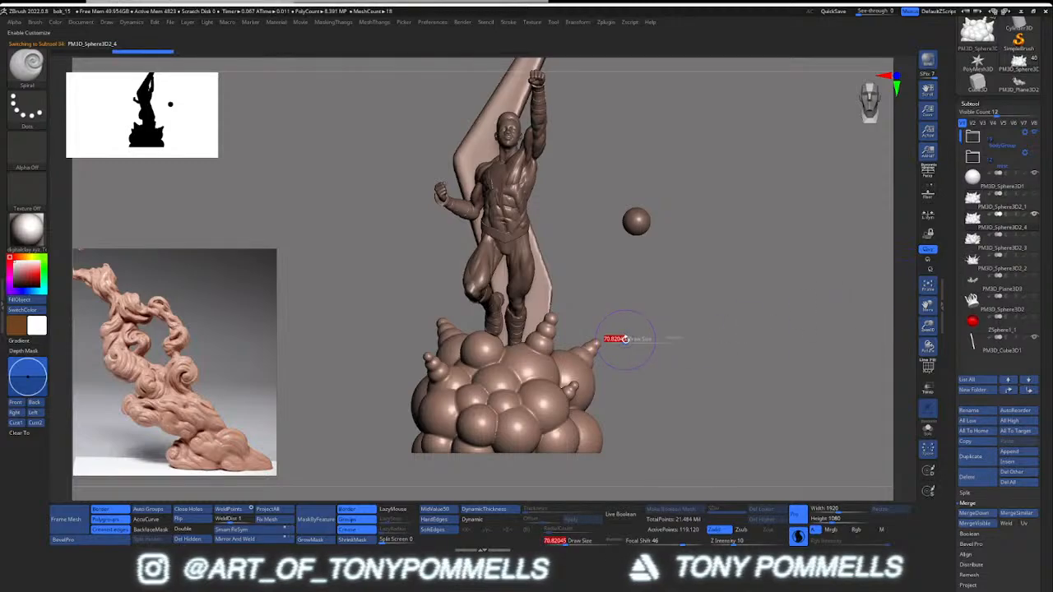
mouse_move(563, 390)
mouse_down()
mouse_move(567, 370)
mouse_move(550, 337)
mouse_up()
key(ctrl+z)
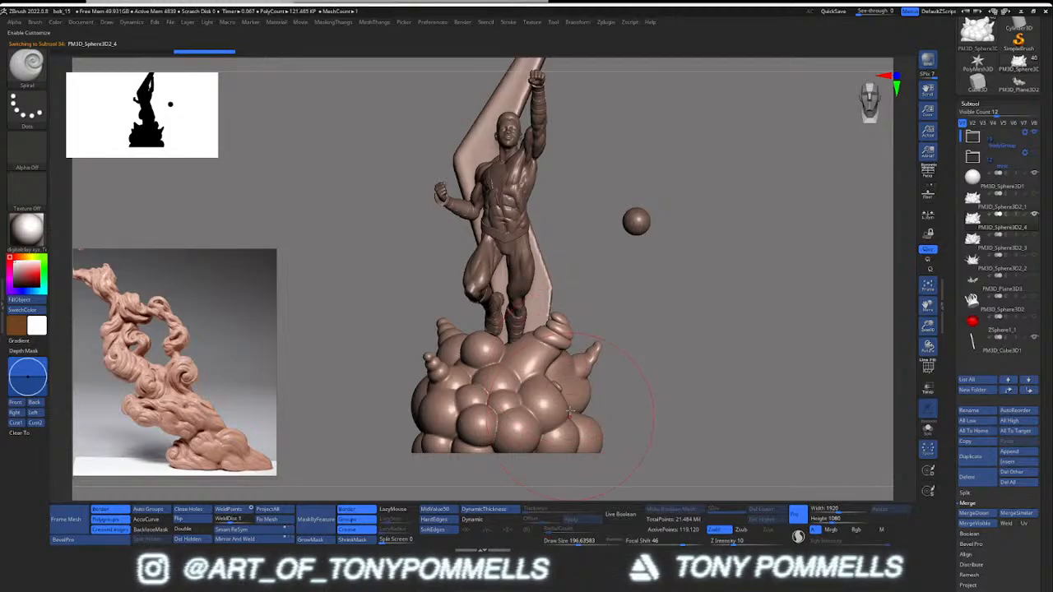
drag(580, 429, 580, 370)
mouse_move(623, 374)
right_down()
mouse_move(543, 372)
mouse_move(574, 395)
mouse_move(623, 374)
right_up()
key(ctrl+z)
key(ctrl+z)
Step: Enlarge the Spiral brush to about 239, turn on Sculptris Pro, and twist the side and rear bulges into broad swirls
key(s)
drag(608, 376, 600, 377)
mouse_move(576, 350)
right_down()
mouse_move(558, 340)
mouse_move(633, 353)
mouse_move(550, 370)
right_up()
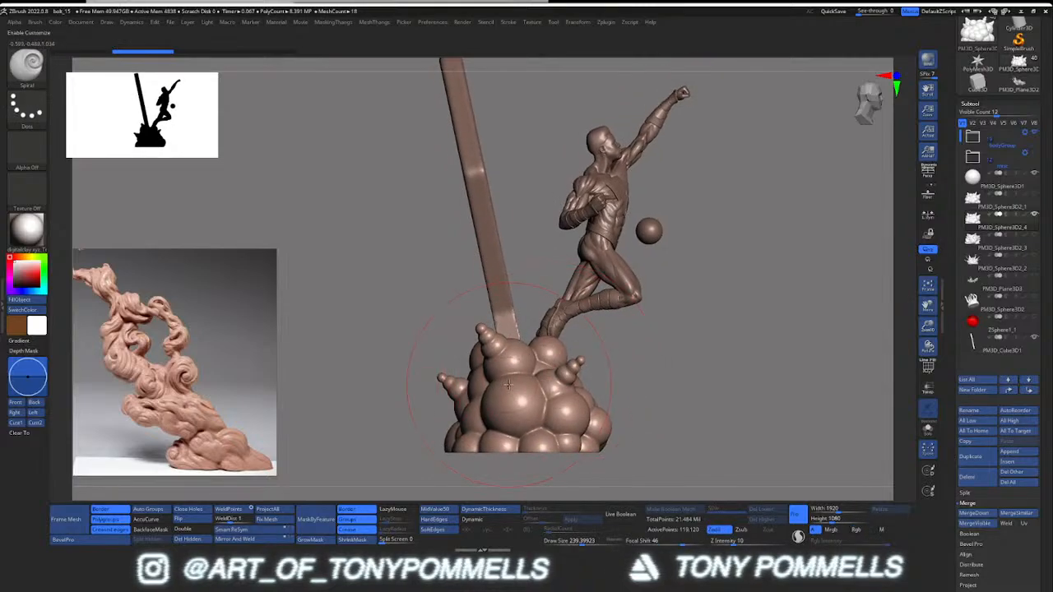
drag(508, 382, 395, 329)
key(ctrl+z)
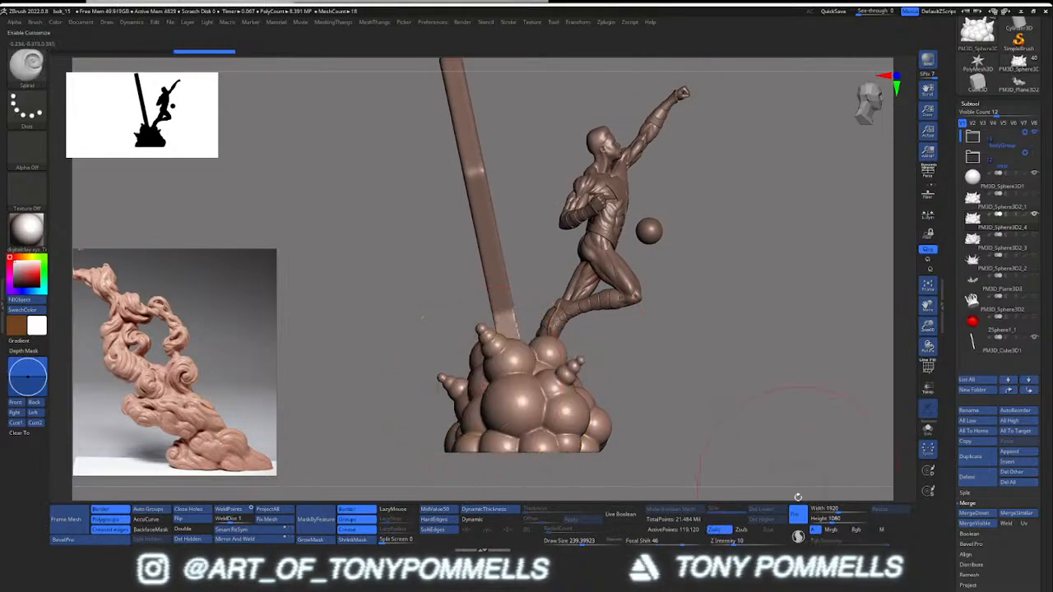
click(798, 536)
drag(501, 406, 468, 384)
mouse_move(507, 376)
right_down()
mouse_move(423, 374)
mouse_move(543, 362)
right_up()
drag(355, 393, 384, 370)
Step: Reduce the Spiral brush to about 177 and swirl the remaining bulges of the new copy into large flowing folds
mouse_move(384, 370)
right_down()
mouse_move(490, 359)
mouse_move(452, 355)
right_up()
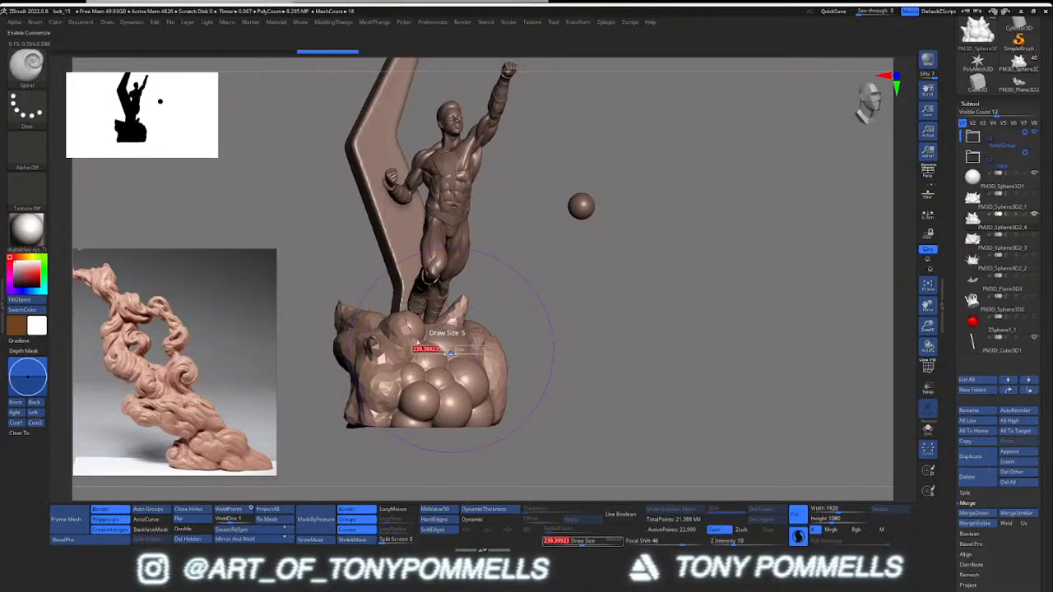
drag(451, 352, 443, 358)
mouse_move(445, 355)
right_down()
mouse_move(526, 361)
mouse_move(498, 347)
mouse_move(440, 349)
mouse_move(487, 350)
right_up()
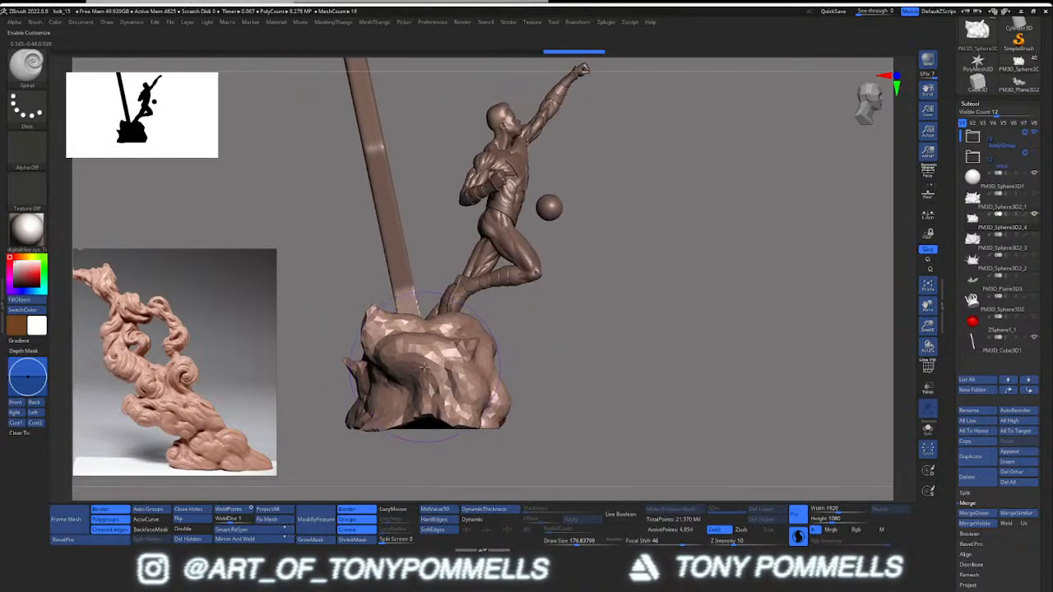
drag(424, 366, 417, 356)
mouse_move(398, 348)
right_down()
mouse_move(402, 332)
mouse_move(434, 360)
mouse_move(335, 361)
mouse_move(427, 342)
right_up()
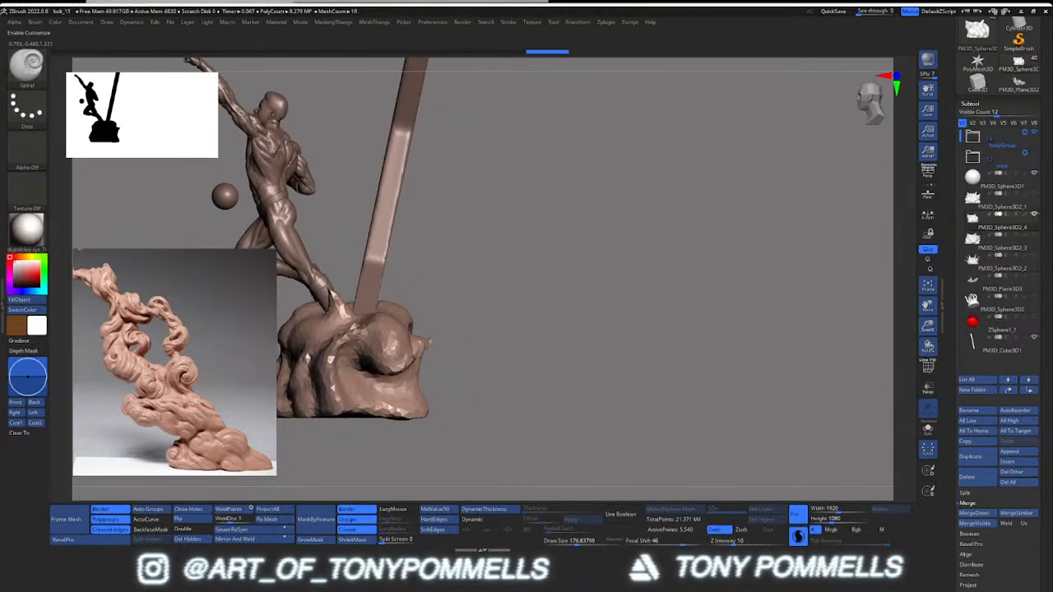
drag(402, 331, 392, 337)
right_drag(386, 331, 424, 340)
key(ctrl+z)
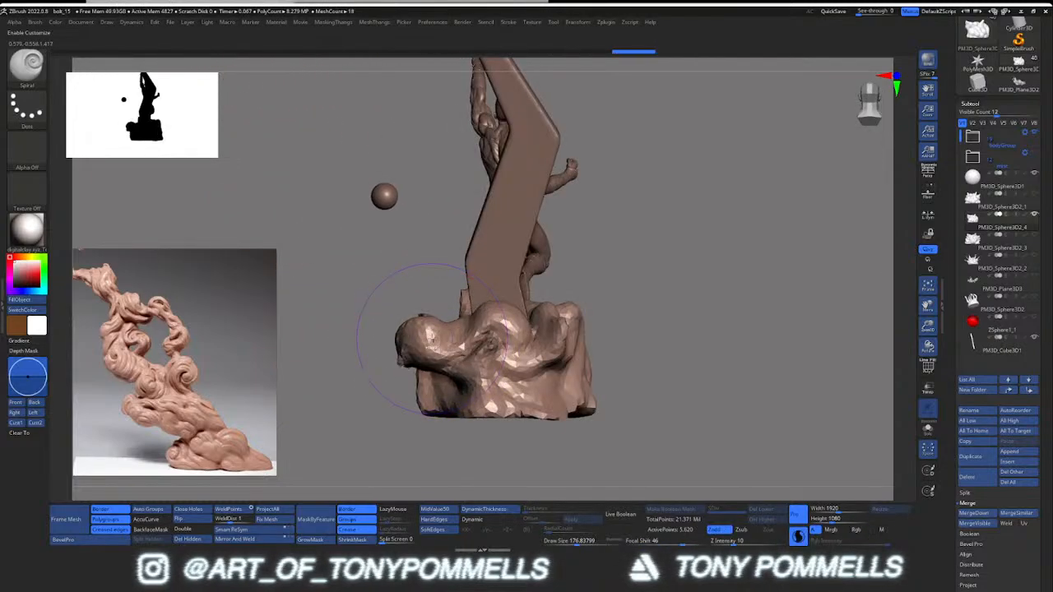
key(ctrl+z)
Step: Switch to the Move brush and reshape the overhanging bulge on the rear side of the cloud
key(b)
key(m)
key(v)
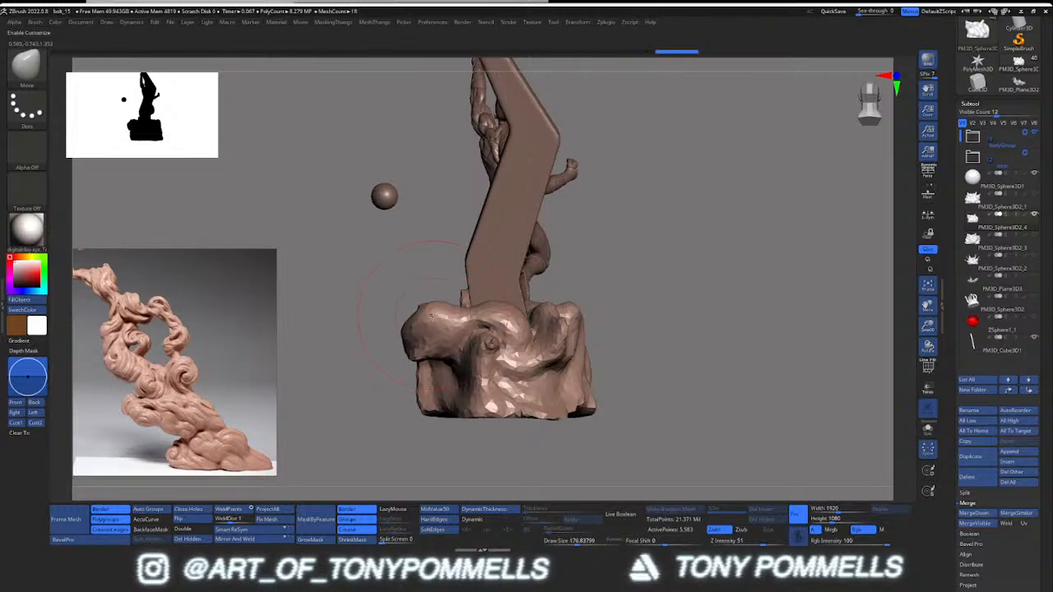
right_drag(453, 319, 463, 318)
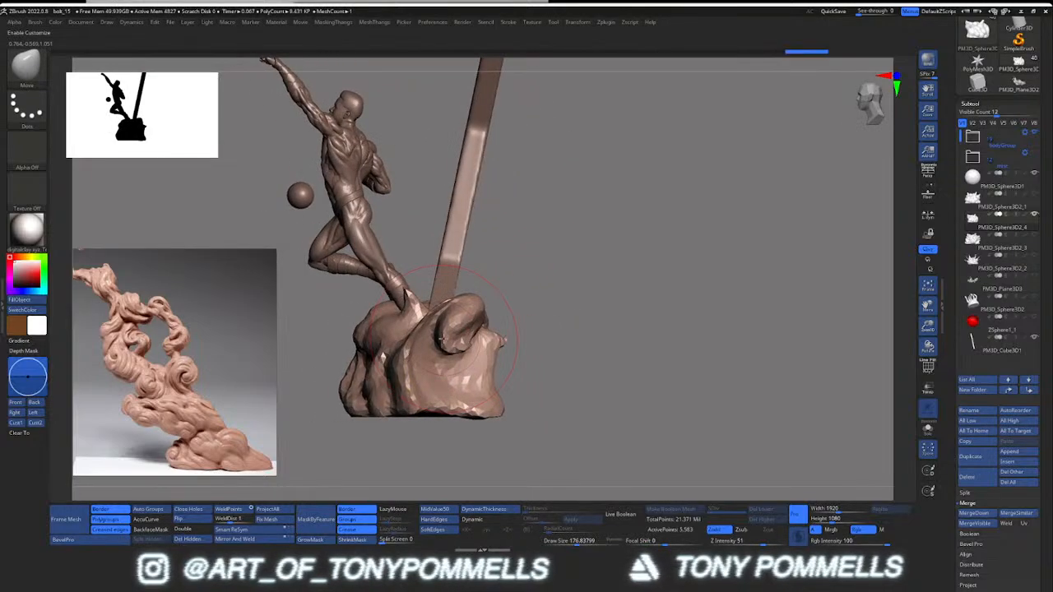
Step: Switch back to the Spiral brush and try a swirl on the bulge behind the figure's foot
key(b)
key(s)
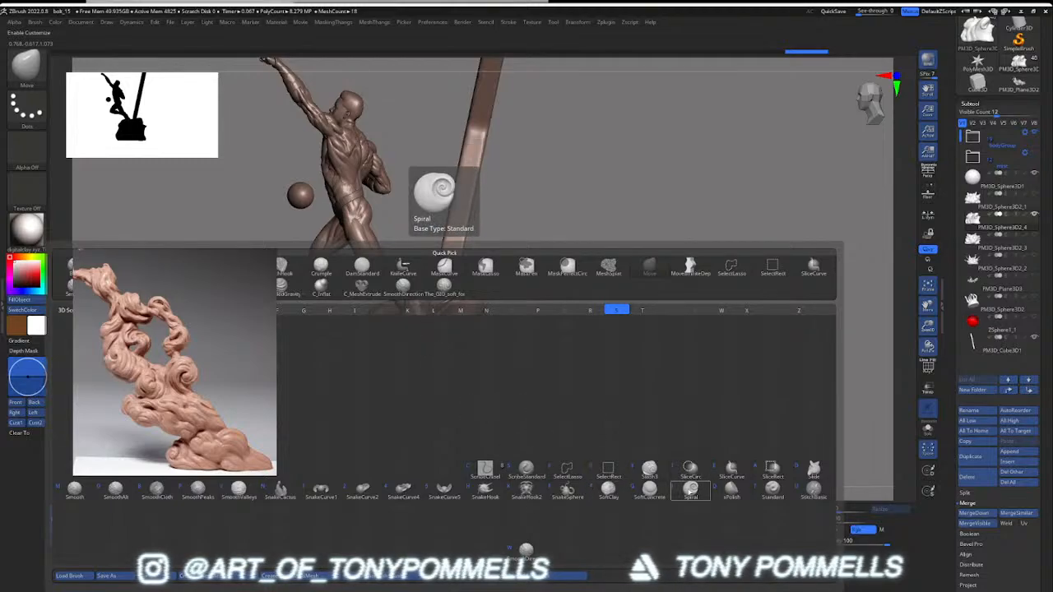
click(689, 489)
right_drag(396, 336, 421, 335)
mouse_move(403, 328)
mouse_down()
mouse_move(378, 355)
mouse_move(373, 335)
mouse_up()
key(ctrl+z)
Step: Remesh the swirled cloud copy with DynaMesh and smooth its faceted surface
right_drag(373, 334, 649, 328)
right_drag(538, 329, 559, 303)
ctrl+drag(559, 302, 576, 319)
mouse_move(575, 319)
right_down()
mouse_move(494, 327)
mouse_move(492, 341)
right_up()
mouse_move(417, 362)
shift+mouse_down()
mouse_move(395, 343)
mouse_move(554, 350)
mouse_move(724, 436)
shift+mouse_up()
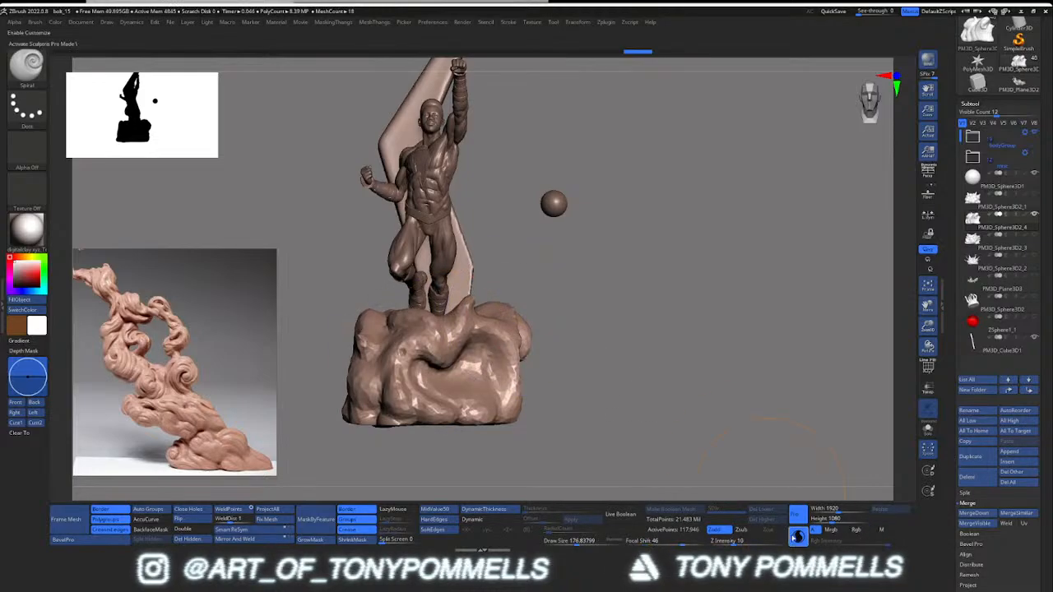
Step: Turn off Sculptris Pro, reduce the Spiral brush to about 59, and inspect the statue from several sides
right_drag(522, 282, 317, 292)
mouse_move(720, 345)
right_down()
mouse_move(630, 275)
mouse_move(481, 286)
right_up()
right_drag(625, 377, 534, 374)
mouse_move(726, 365)
alt+right_down()
mouse_move(522, 374)
mouse_move(559, 329)
mouse_move(564, 301)
mouse_move(569, 368)
mouse_move(517, 332)
mouse_move(563, 392)
alt+right_up()
mouse_move(479, 475)
right_down()
mouse_move(526, 354)
mouse_move(461, 275)
mouse_move(496, 264)
mouse_move(512, 327)
mouse_move(474, 342)
mouse_move(466, 327)
mouse_move(454, 347)
right_up()
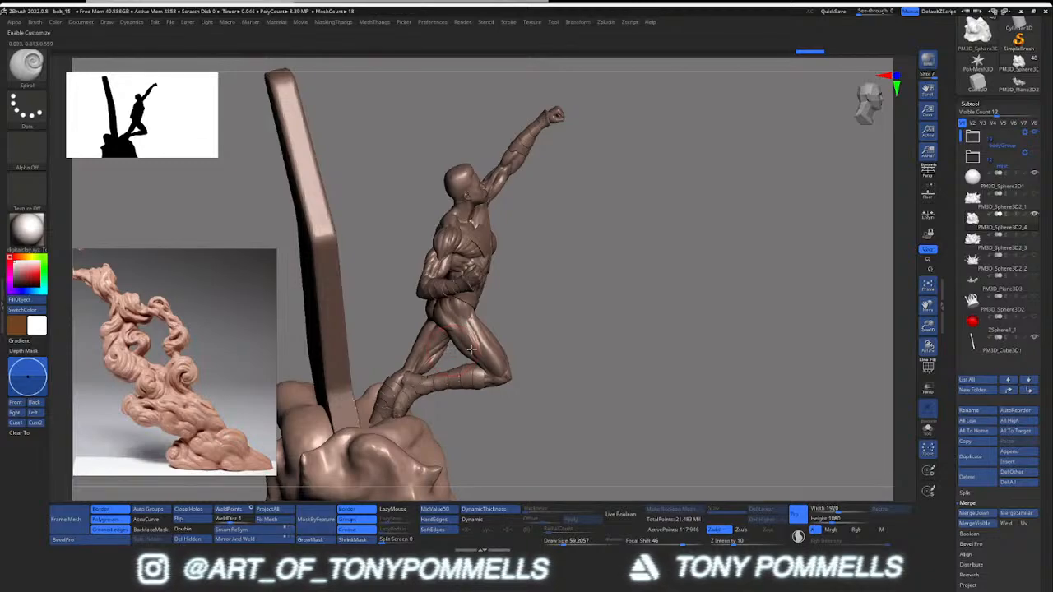
Step: Browse the reference board and enlarge the drawn explosion and smoke animation sheet
scroll(168, 398, down, 5)
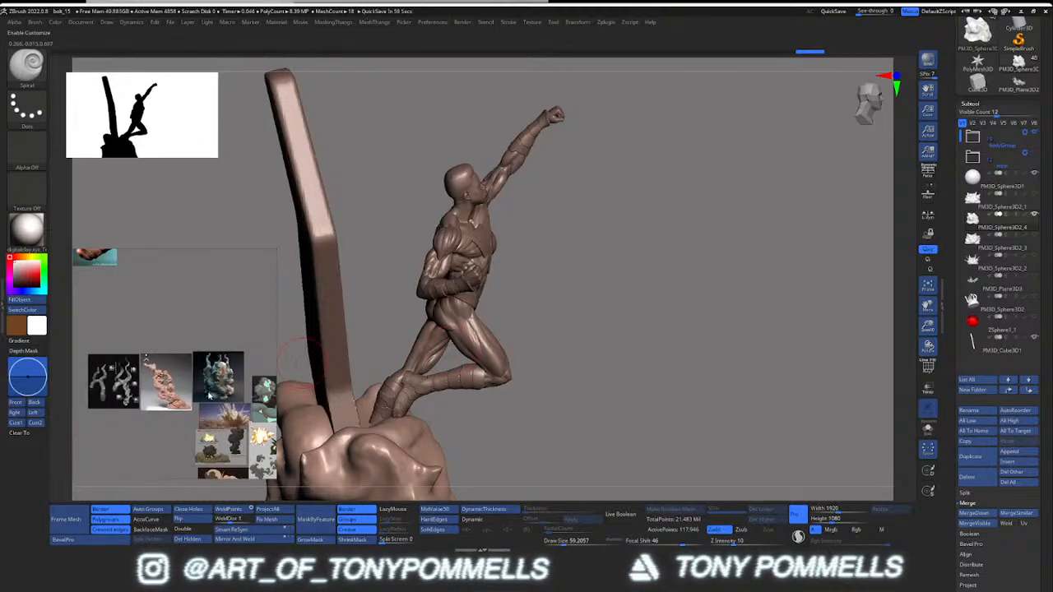
middle_drag(259, 461, 194, 399)
scroll(194, 399, up, 3)
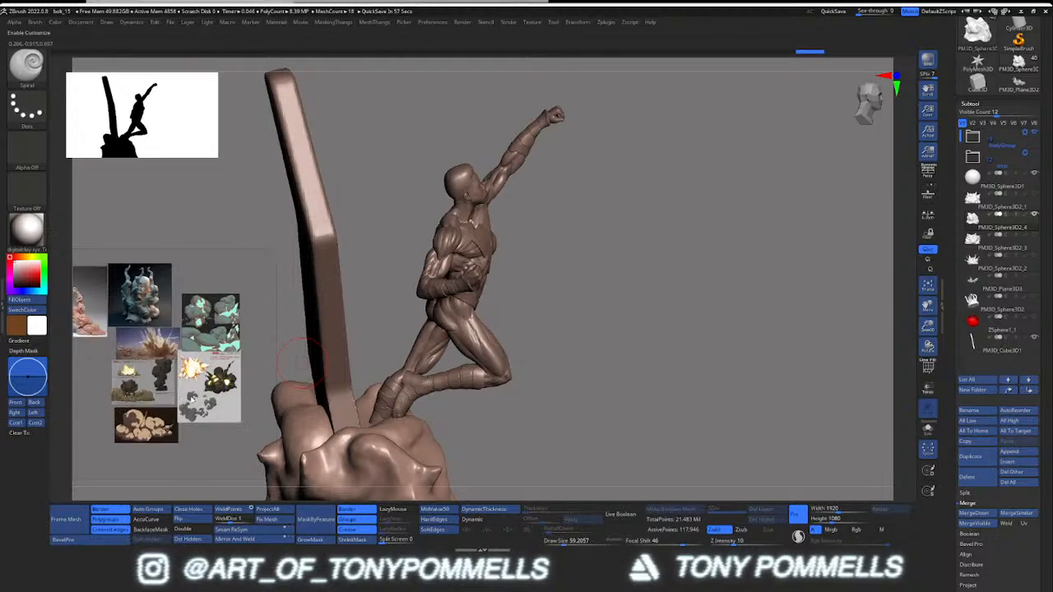
scroll(146, 383, up, 3)
mouse_move(127, 393)
middle_down()
mouse_move(182, 394)
mouse_move(170, 409)
mouse_move(197, 431)
mouse_move(154, 447)
middle_up()
scroll(164, 406, up, 2)
scroll(173, 399, up, 2)
scroll(175, 406, up, 1)
scroll(188, 435, down, 1)
Step: Enlarge the Spiral brush to about 94 and twist the folds on the front of the cloud
mouse_move(332, 371)
right_down()
mouse_move(371, 374)
mouse_move(395, 353)
mouse_move(395, 325)
right_up()
key(s)
mouse_move(384, 370)
mouse_down()
mouse_move(357, 352)
mouse_move(405, 375)
mouse_up()
key(ctrl+z)
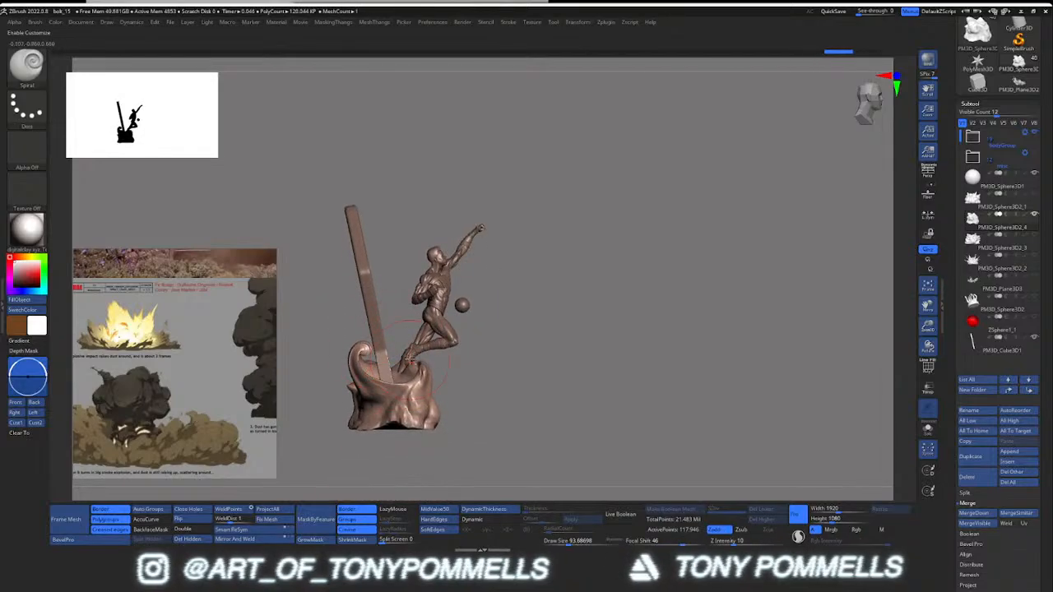
right_drag(404, 374, 380, 374)
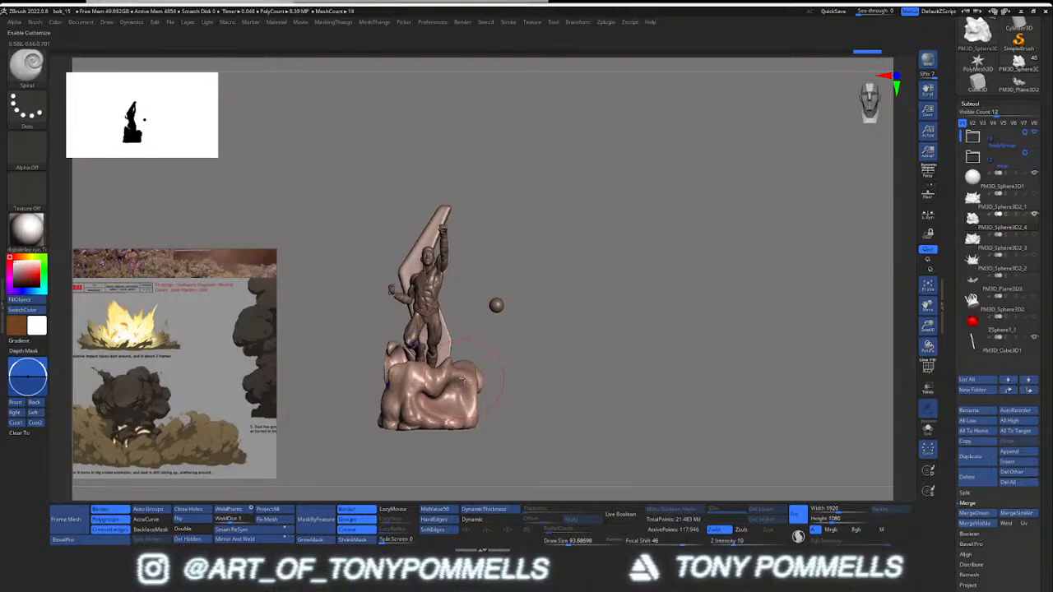
mouse_move(448, 374)
mouse_down()
mouse_move(461, 383)
mouse_move(481, 370)
mouse_move(462, 350)
mouse_move(444, 374)
mouse_move(396, 372)
mouse_move(436, 380)
mouse_move(485, 345)
mouse_move(476, 333)
mouse_move(546, 355)
mouse_move(458, 371)
mouse_move(516, 390)
mouse_up()
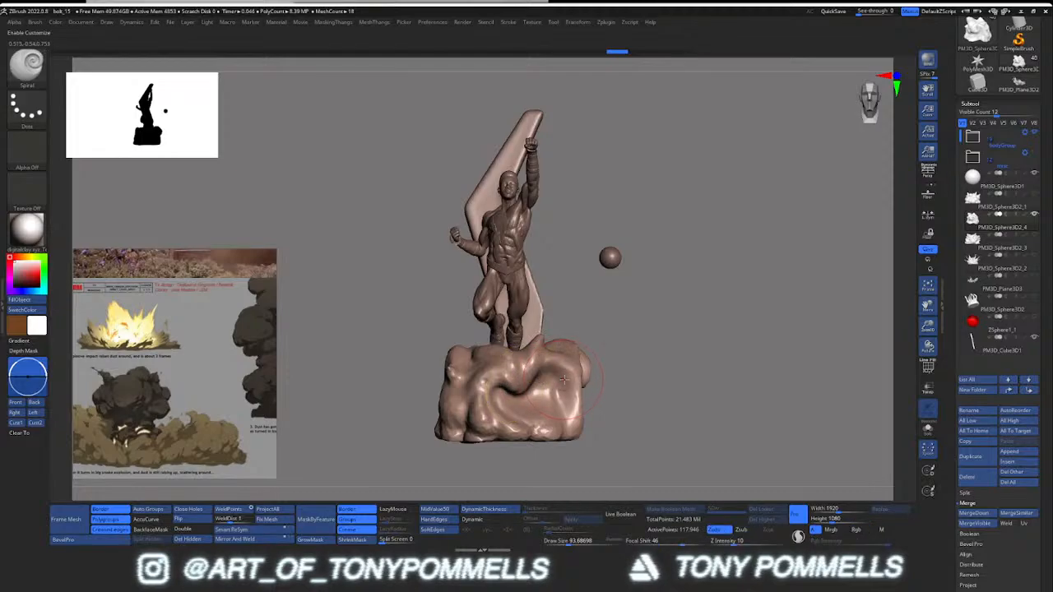
drag(699, 387, 570, 386)
mouse_move(570, 387)
alt+right_down()
mouse_move(522, 380)
mouse_move(535, 359)
alt+right_up()
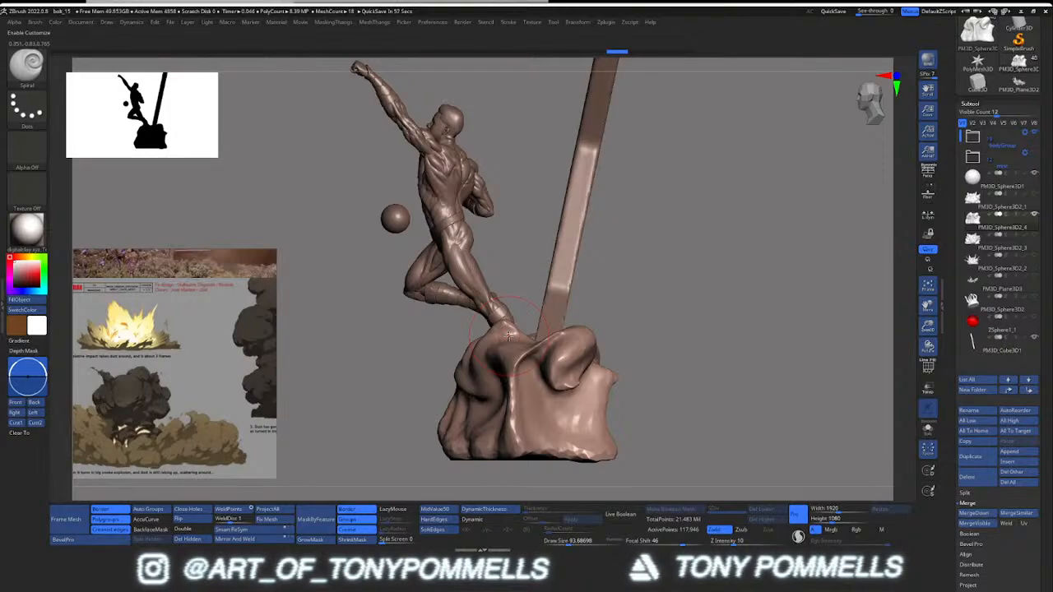
Step: Smooth the lower rear face of the cloud and twist a small swirl near its base
mouse_move(505, 379)
right_down()
mouse_move(436, 415)
mouse_move(410, 445)
mouse_move(531, 436)
right_up()
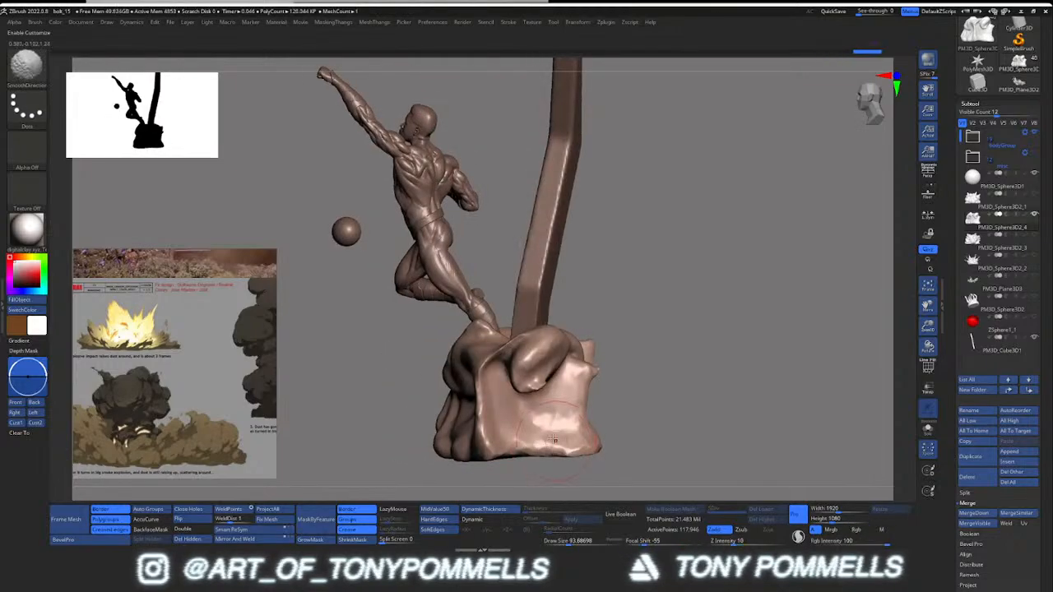
mouse_move(534, 434)
mouse_down()
mouse_move(460, 449)
mouse_move(566, 416)
mouse_up()
key(ctrl+z)
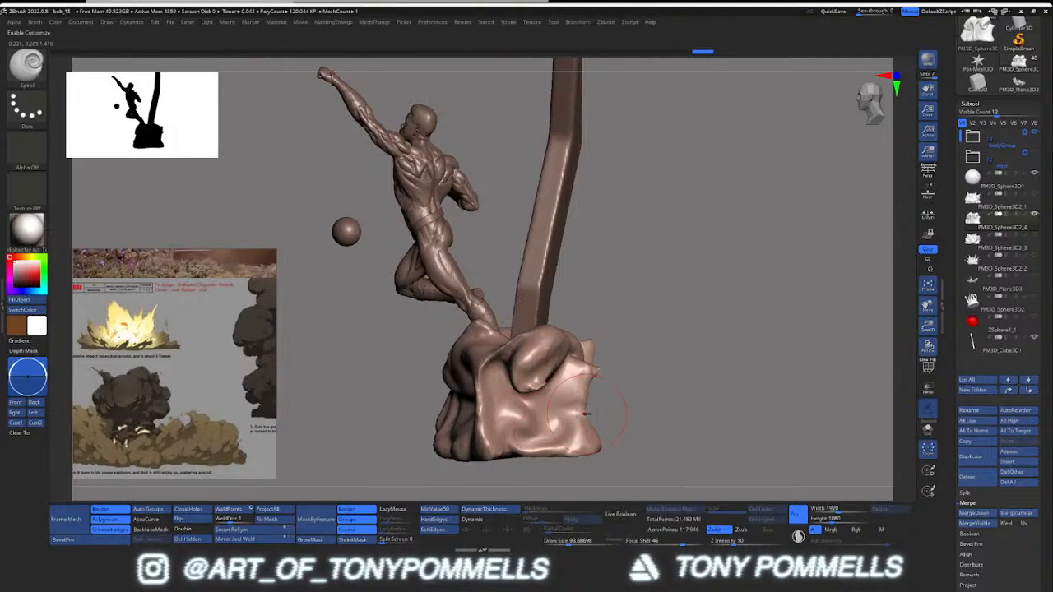
shift+right_drag(566, 416, 569, 421)
drag(566, 419, 563, 410)
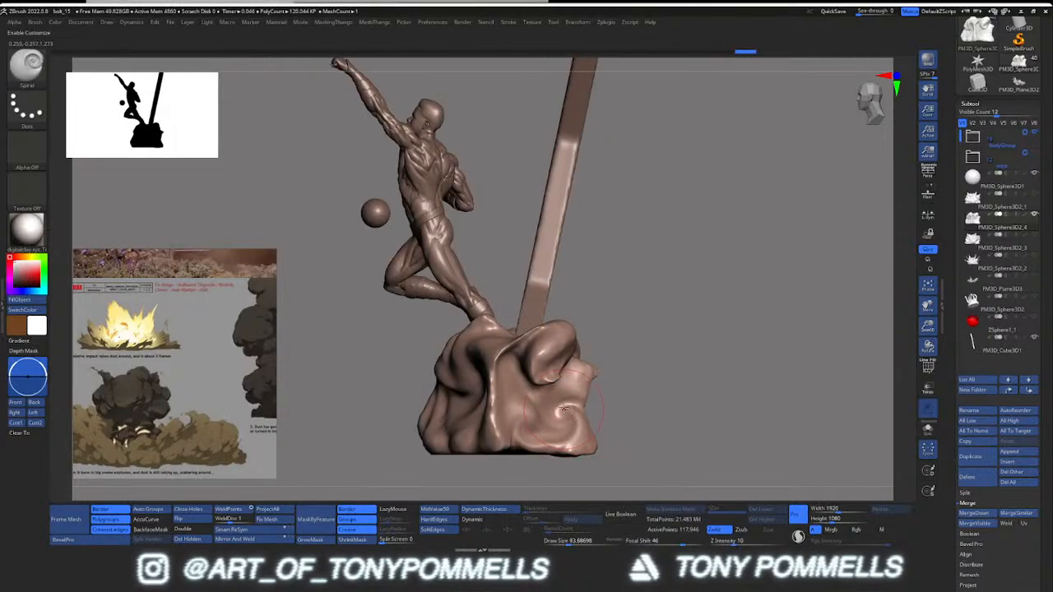
Step: Build up curved ridges around the rear swirl with the ClayBuildup brush at a size of about 56
key(b)
key(c)
key(b)
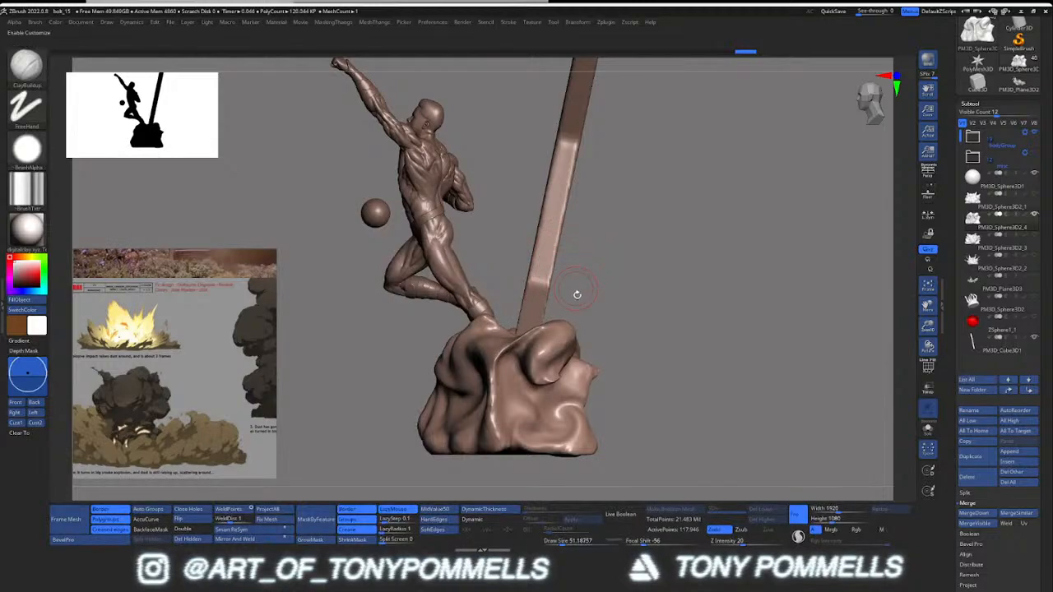
key(s)
drag(548, 403, 552, 403)
right_drag(567, 388, 540, 372)
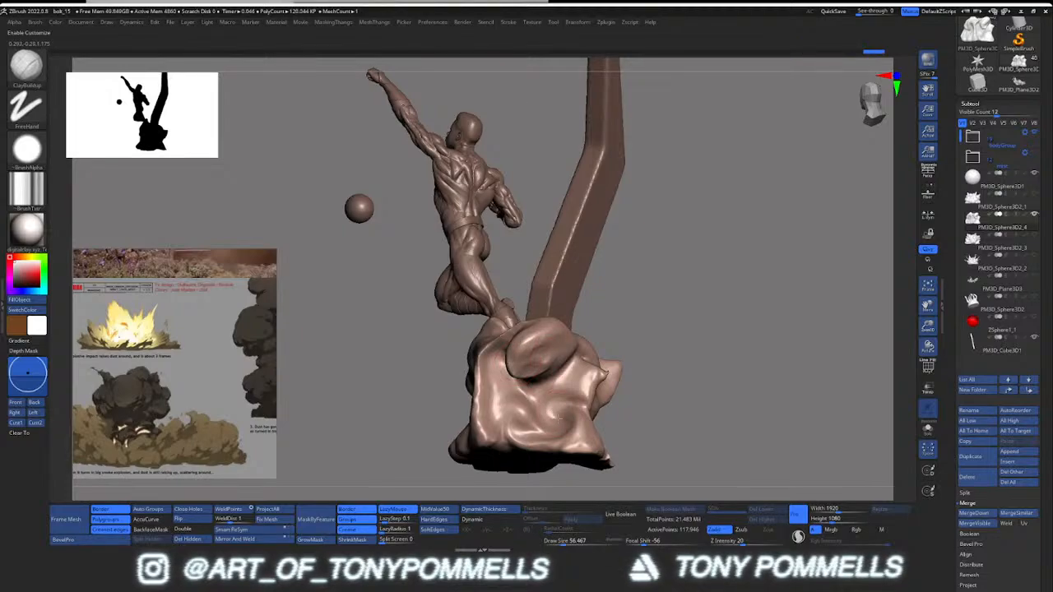
mouse_move(549, 418)
mouse_down()
mouse_move(549, 393)
mouse_move(574, 399)
mouse_up()
right_drag(535, 399, 502, 415)
mouse_move(511, 420)
mouse_down()
mouse_move(523, 437)
mouse_move(566, 446)
mouse_up()
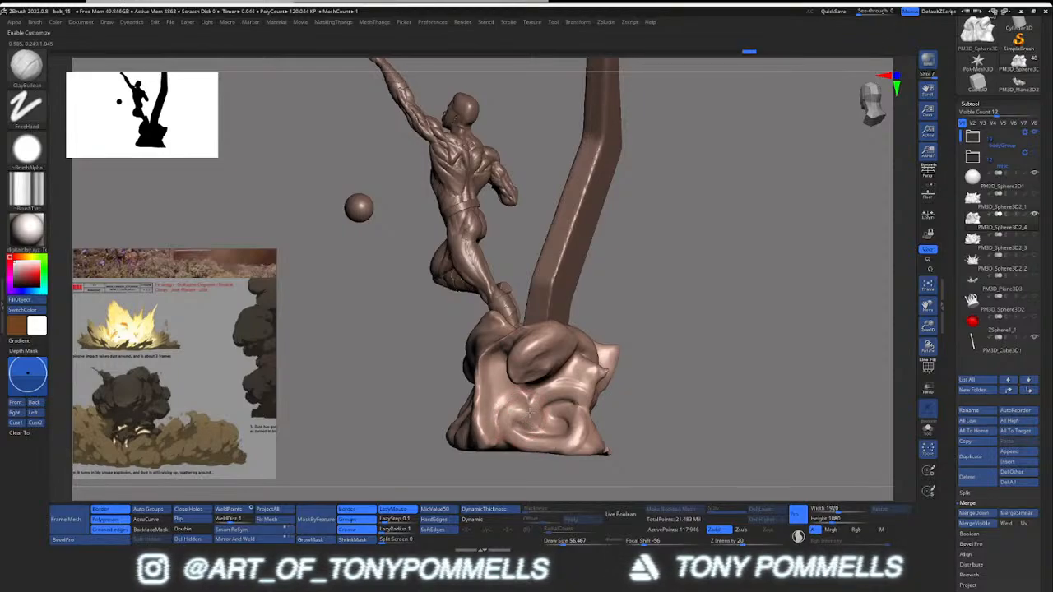
right_drag(520, 402, 479, 408)
right_drag(485, 371, 387, 369)
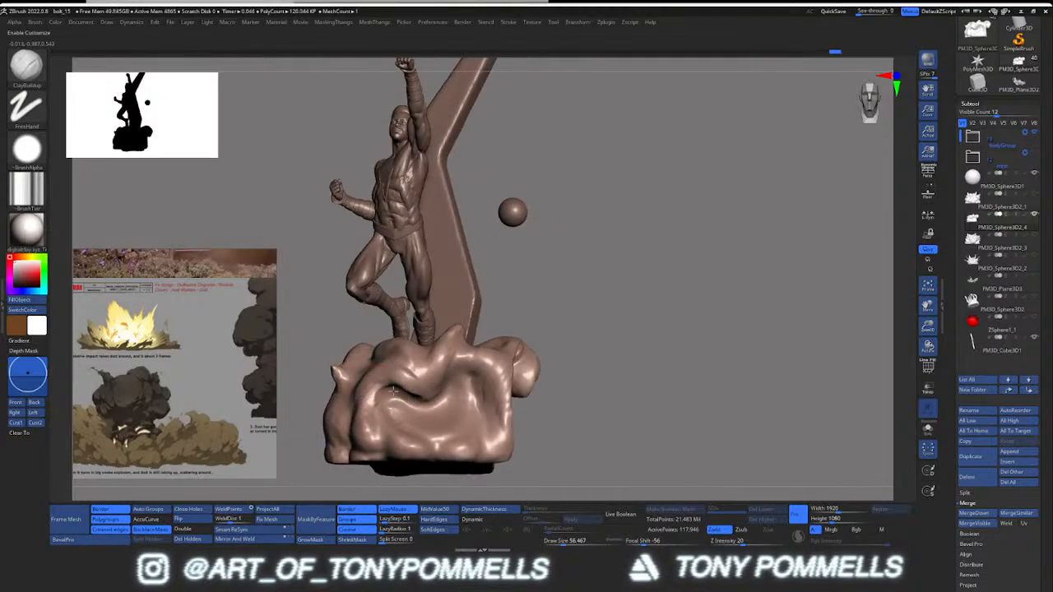
Step: Carve deeper creases around the front swirl's overlapping folds with the DamStandard brush
key(b)
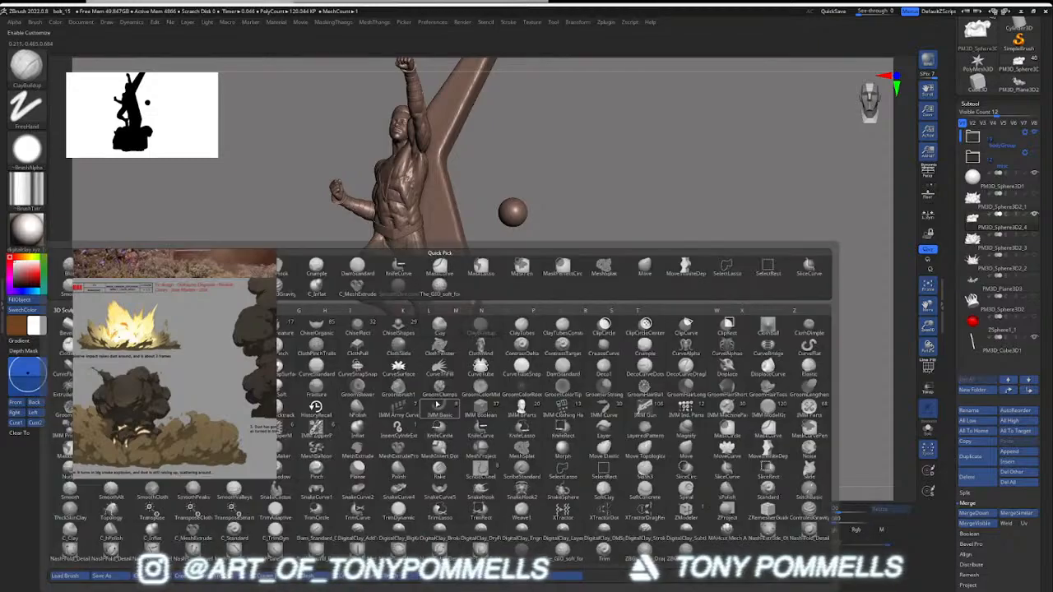
key(d)
key(s)
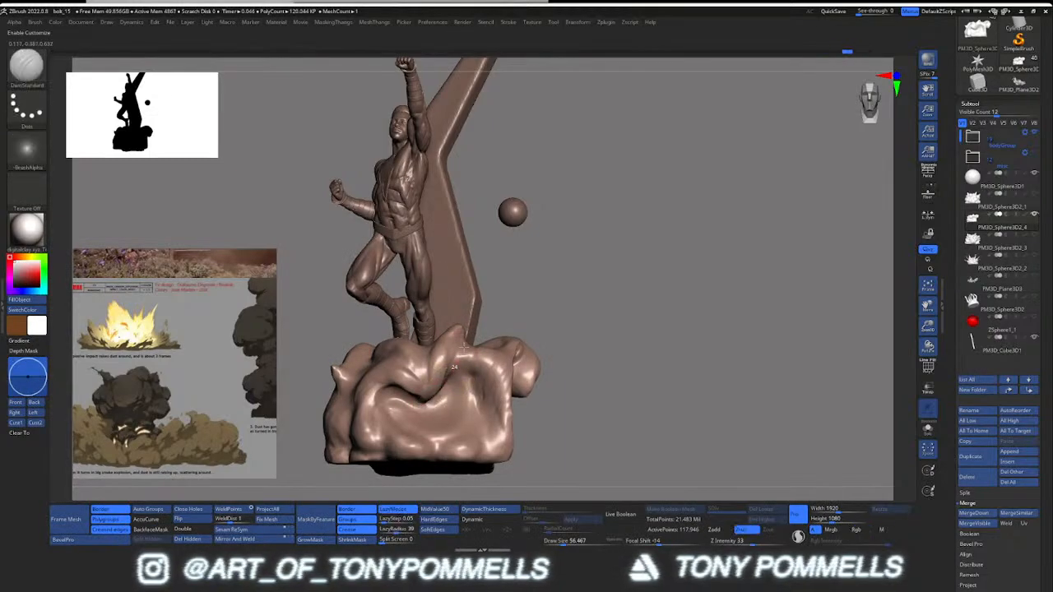
drag(438, 399, 485, 413)
drag(549, 411, 632, 410)
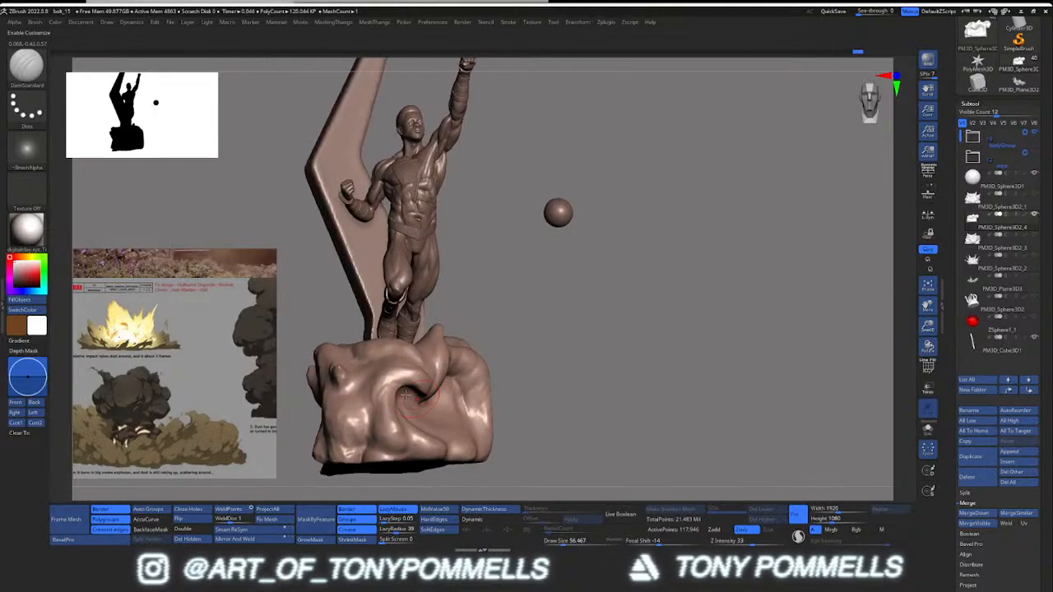
shift+right_drag(419, 412, 364, 378)
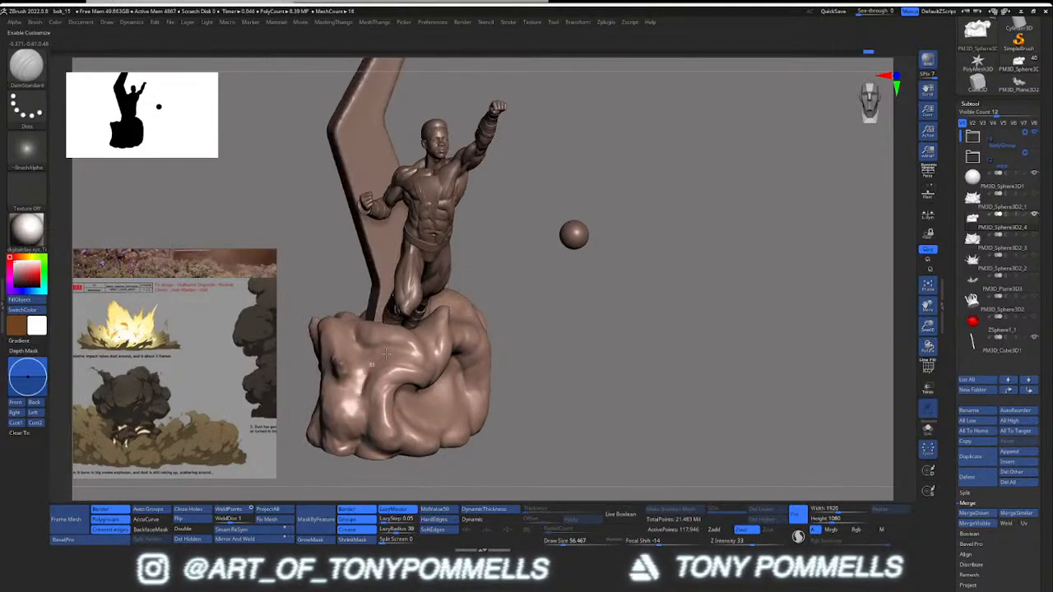
mouse_move(386, 355)
right_down()
mouse_move(440, 325)
mouse_move(448, 344)
mouse_move(462, 331)
mouse_move(388, 287)
mouse_move(693, 206)
mouse_move(778, 249)
right_up()
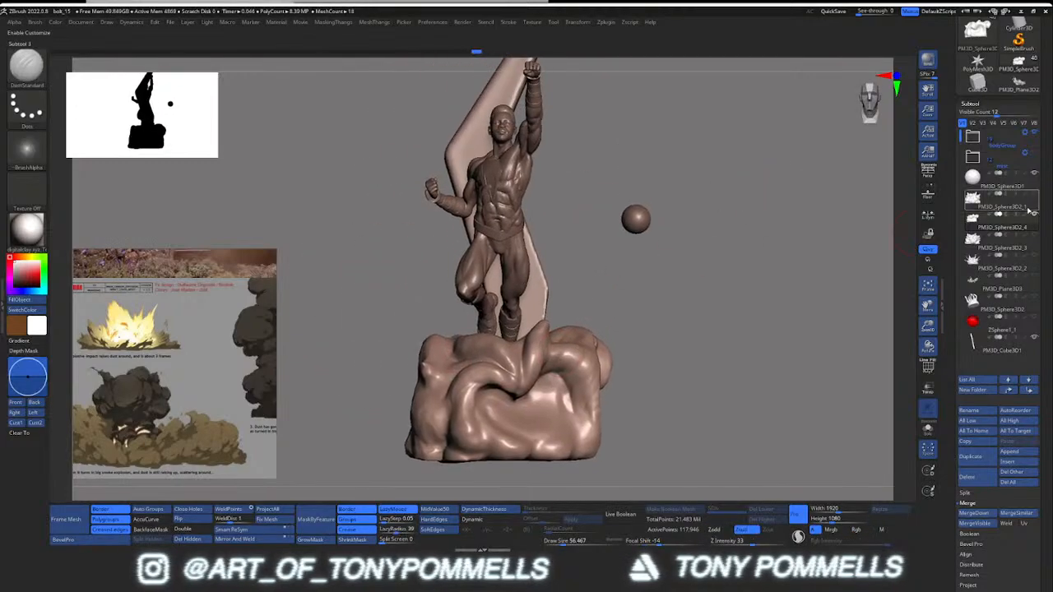
Step: Hide the swirled copy PM3D_Sphere3D2_4 and show the plain sphere cloud PM3D_Sphere3D2_1 again
click(1005, 199)
right_drag(625, 308, 477, 370)
mouse_move(559, 338)
right_down()
mouse_move(437, 383)
mouse_move(541, 354)
mouse_move(488, 359)
mouse_move(576, 339)
mouse_move(597, 321)
right_up()
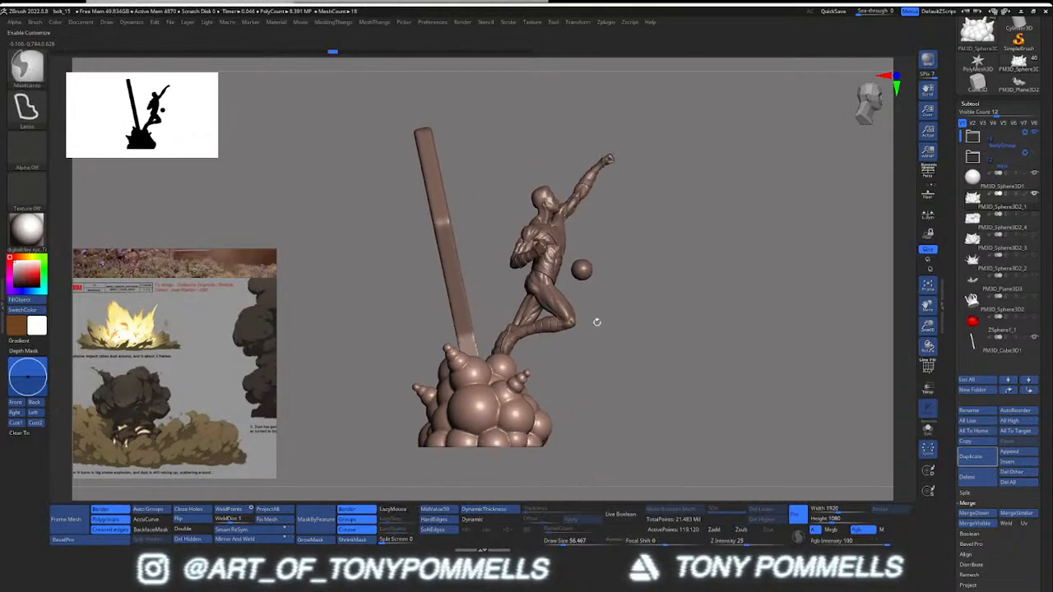
Step: Hide the plain sphere cloud and duplicate the ZSphere subtool ZSphere1_1, leaving only the duplicate visible
click(991, 330)
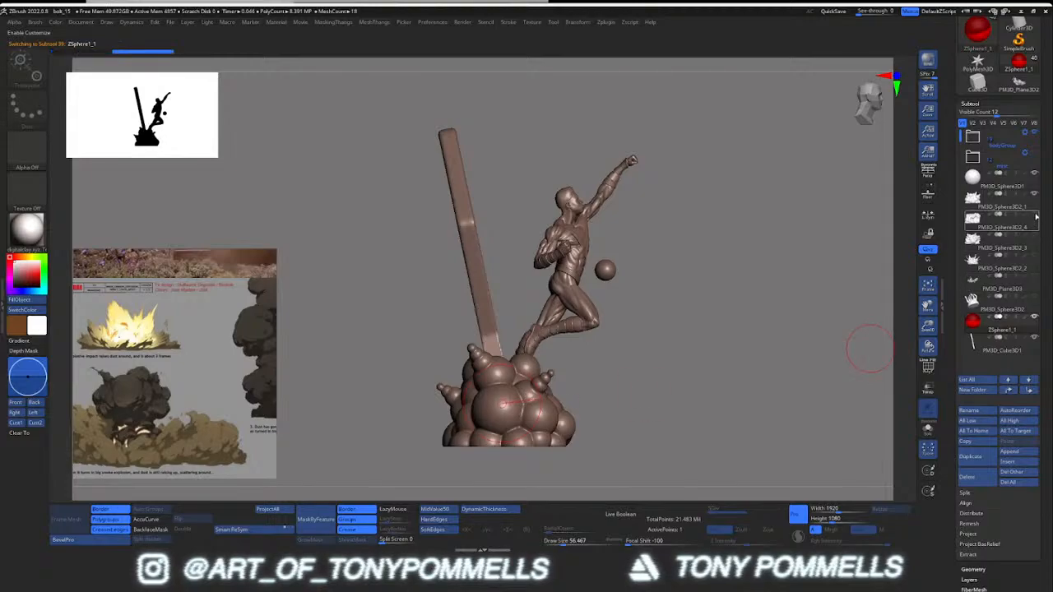
click(1033, 194)
right_drag(625, 346, 543, 349)
ctrl+right_drag(543, 349, 554, 372)
key(ctrl+shift+d)
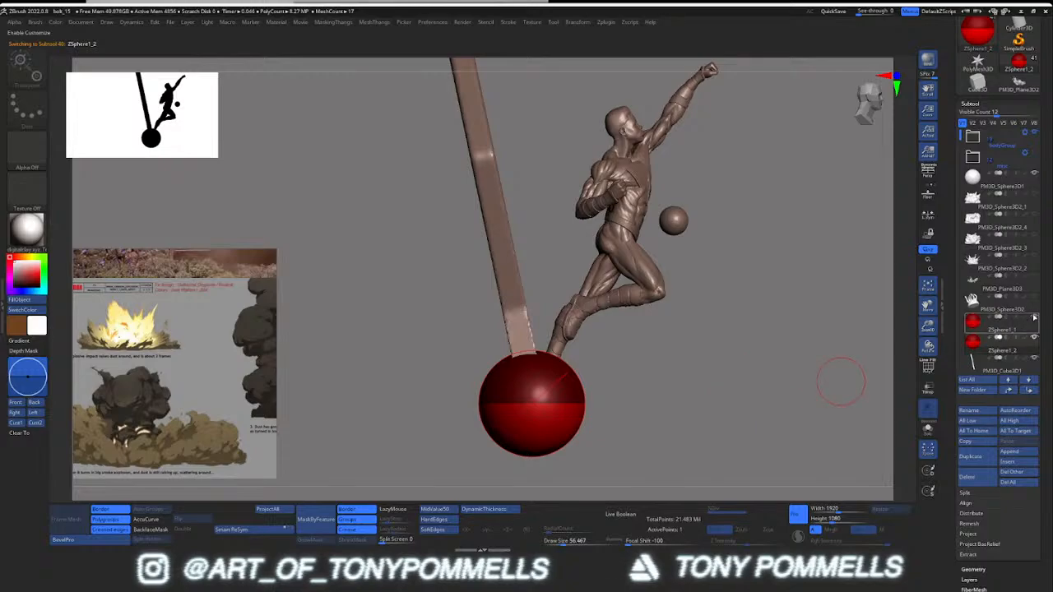
Step: Move the duplicated ZSphere in front of the figure's chest and scale it down to a small ball
drag(545, 387, 691, 167)
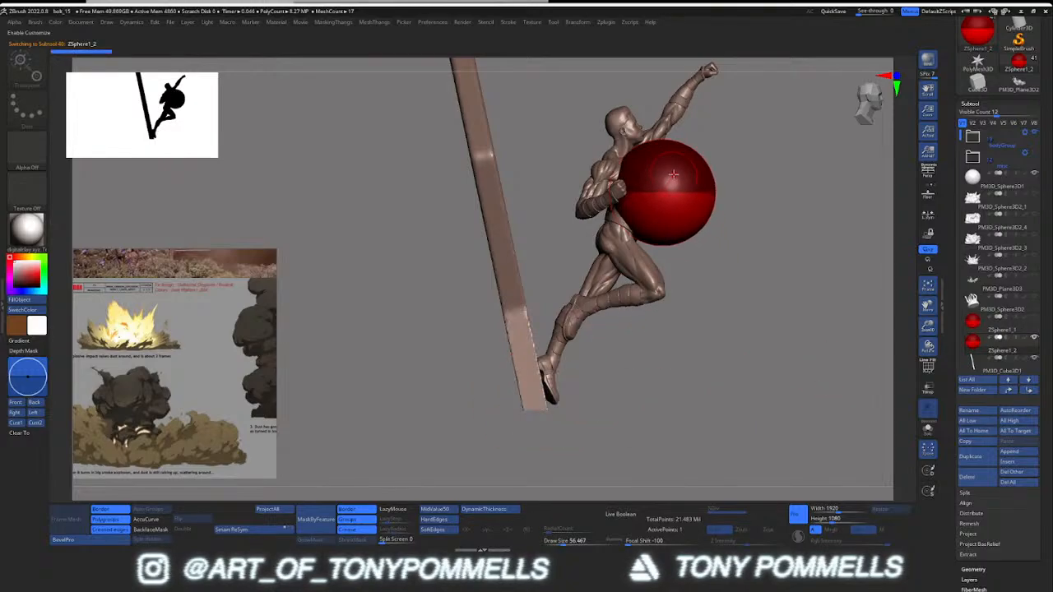
right_drag(691, 167, 660, 293)
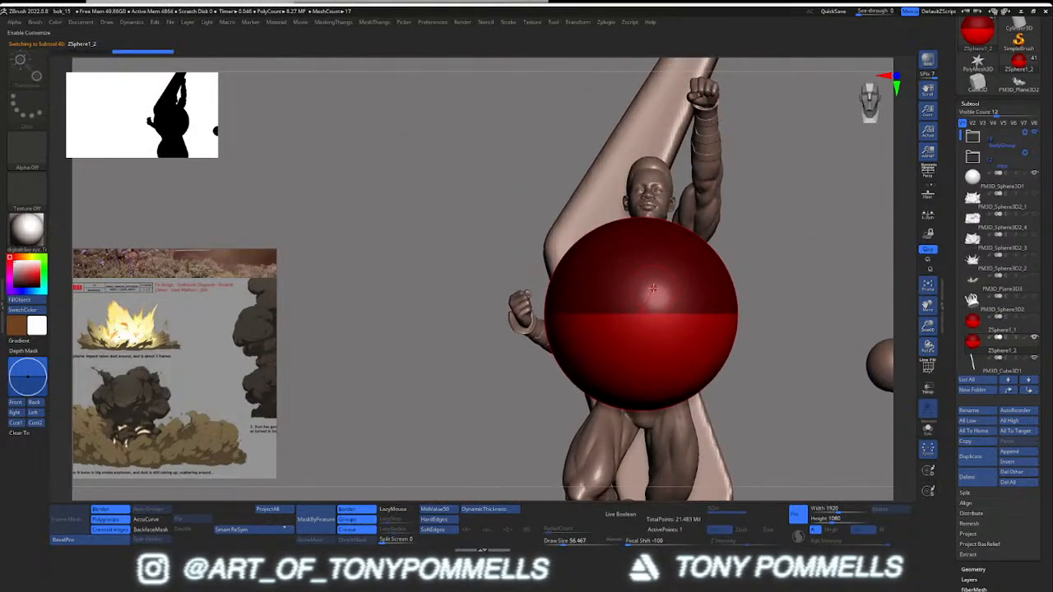
drag(619, 311, 655, 8)
drag(641, 311, 622, 275)
key(e)
right_drag(622, 275, 631, 278)
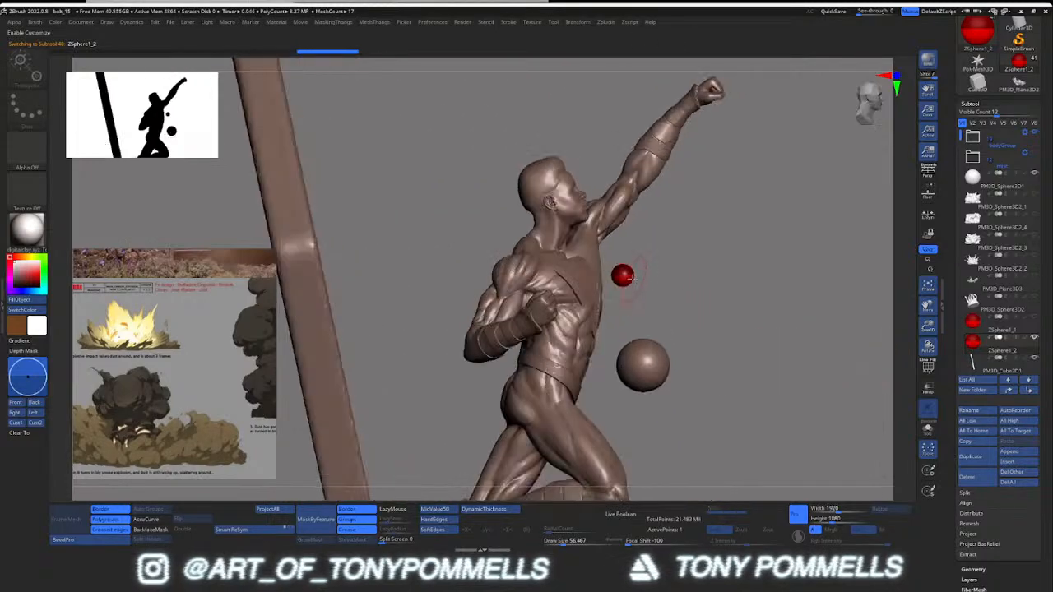
Step: Place the small ZSphere against the lower outer edge of the figure's right pectoral and shrink it further
drag(592, 304, 588, 304)
right_drag(587, 304, 580, 307)
drag(581, 306, 571, 306)
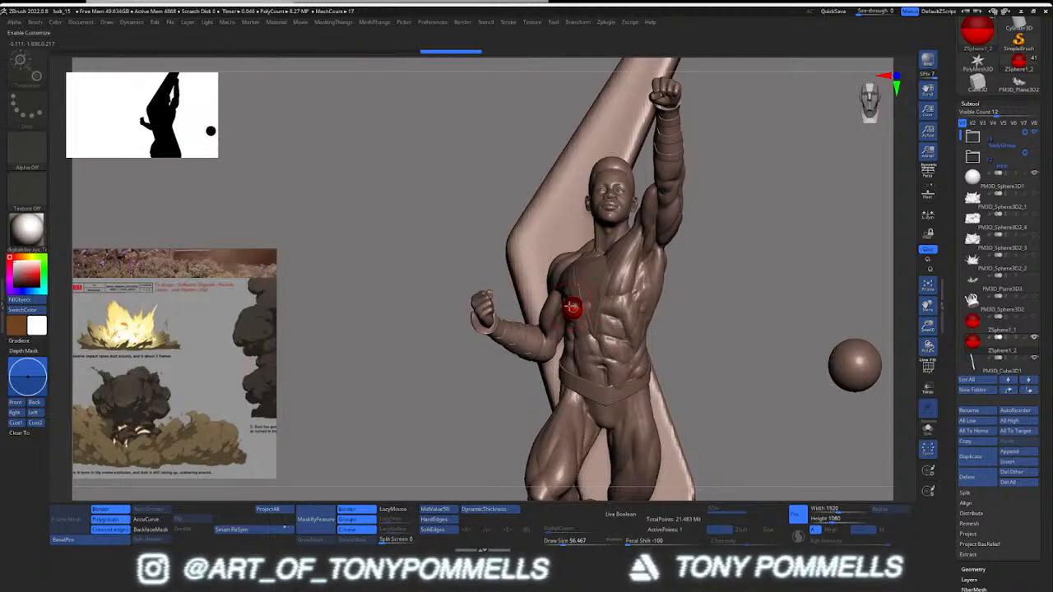
key(e)
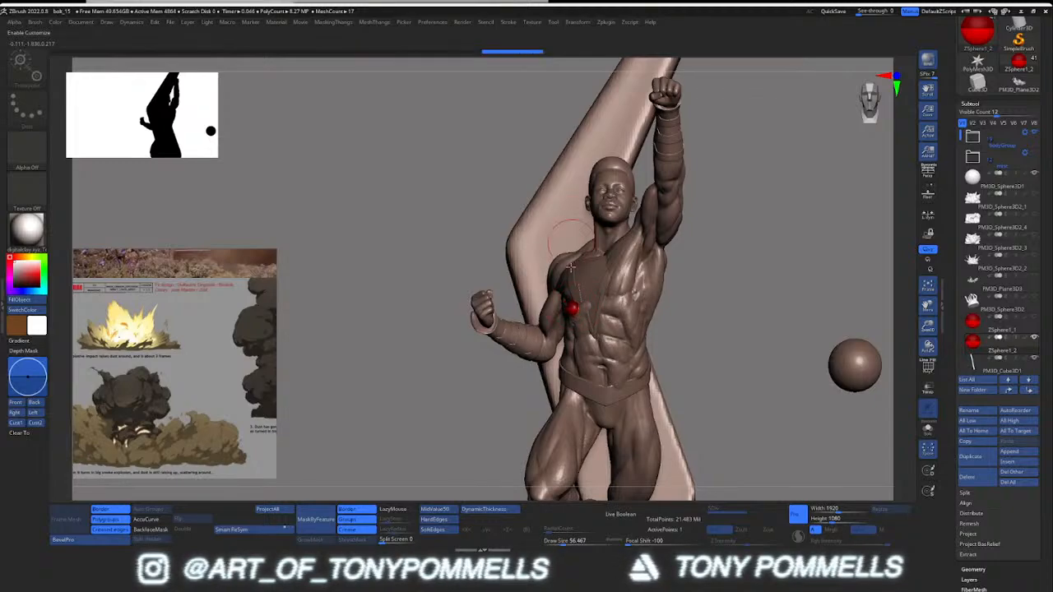
right_drag(611, 339, 586, 309)
Step: Examine the full-body reference illustration of the white-suited hero with lightning trails around his body on the reference board
scroll(210, 400, down, 15)
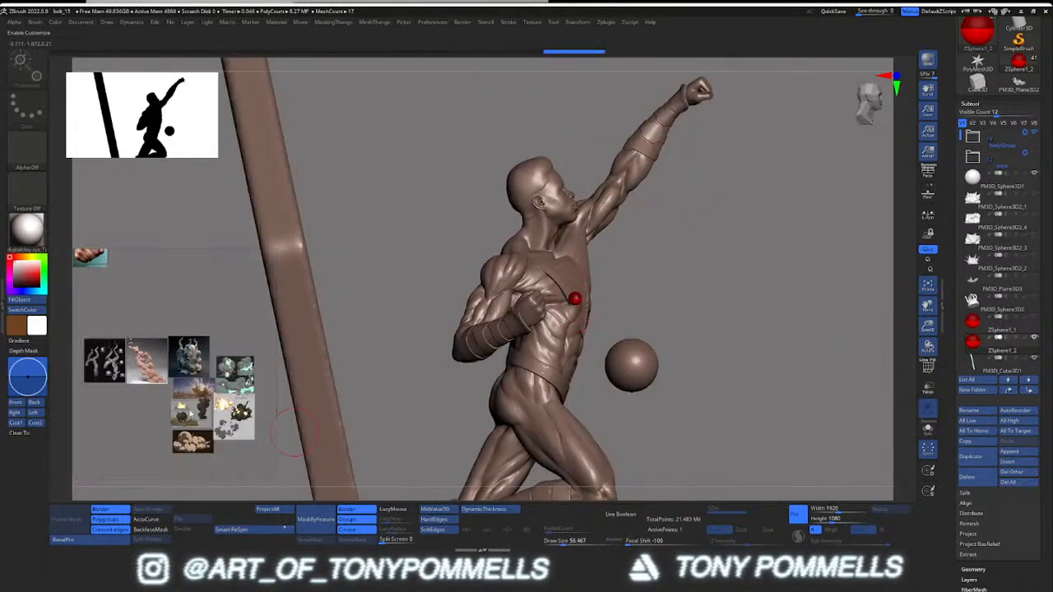
scroll(197, 386, up, 5)
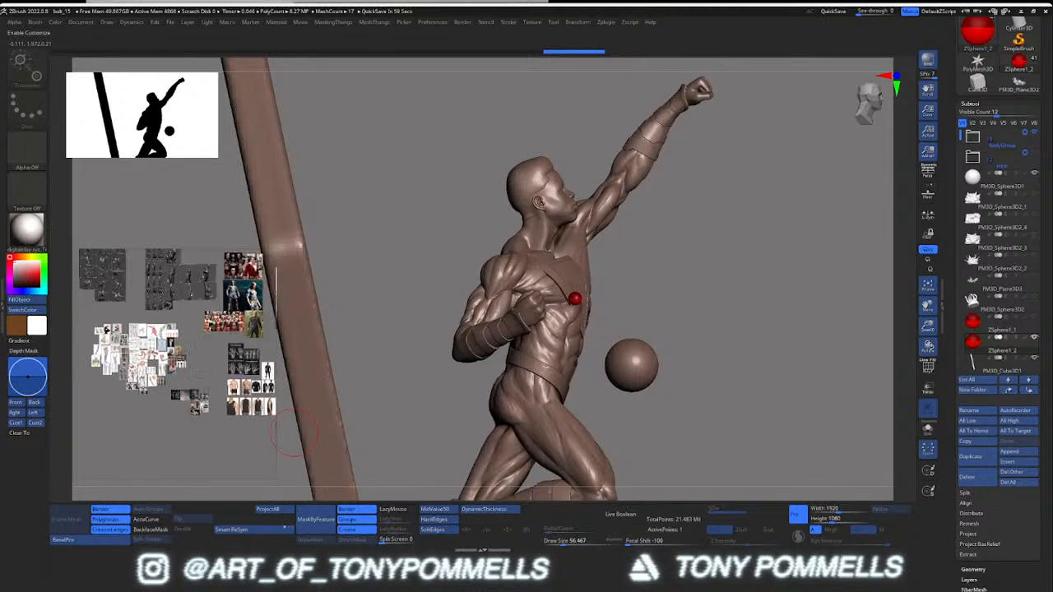
scroll(167, 339, up, 10)
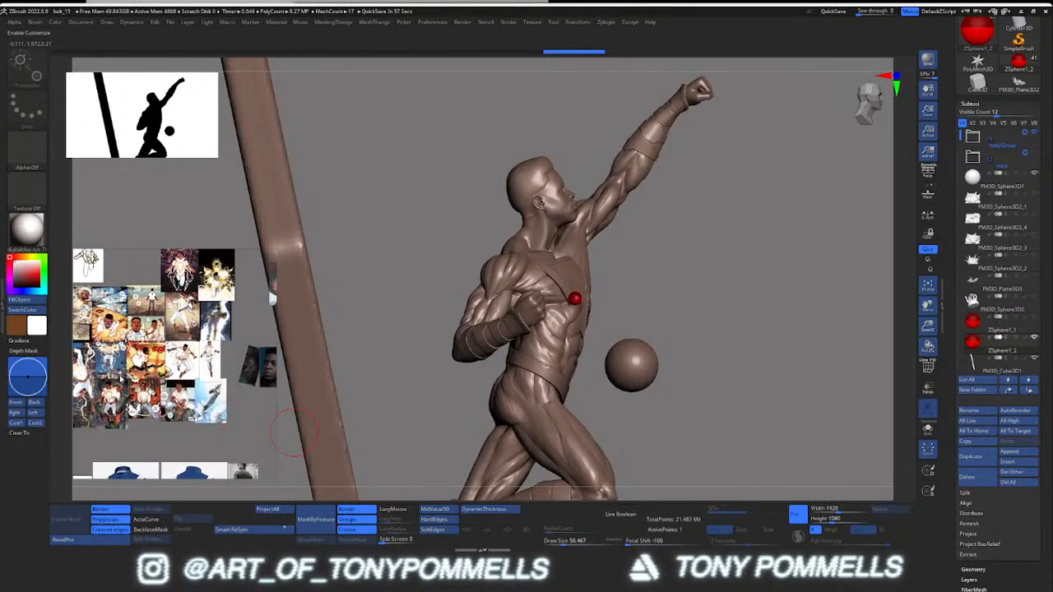
middle_drag(176, 318, 180, 343)
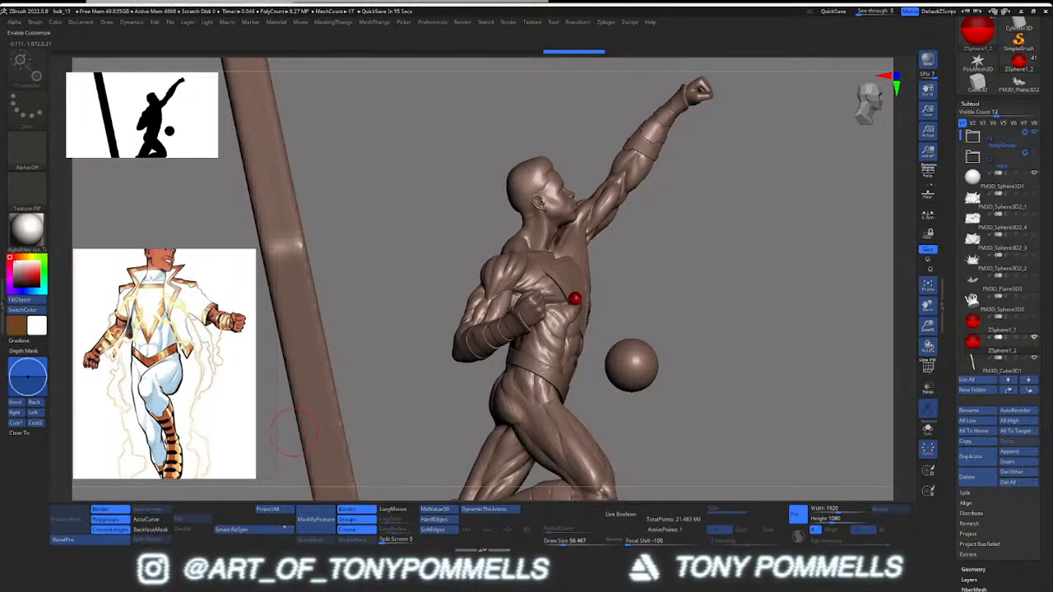
scroll(191, 324, down, 2)
scroll(189, 324, up, 1)
scroll(198, 344, down, 2)
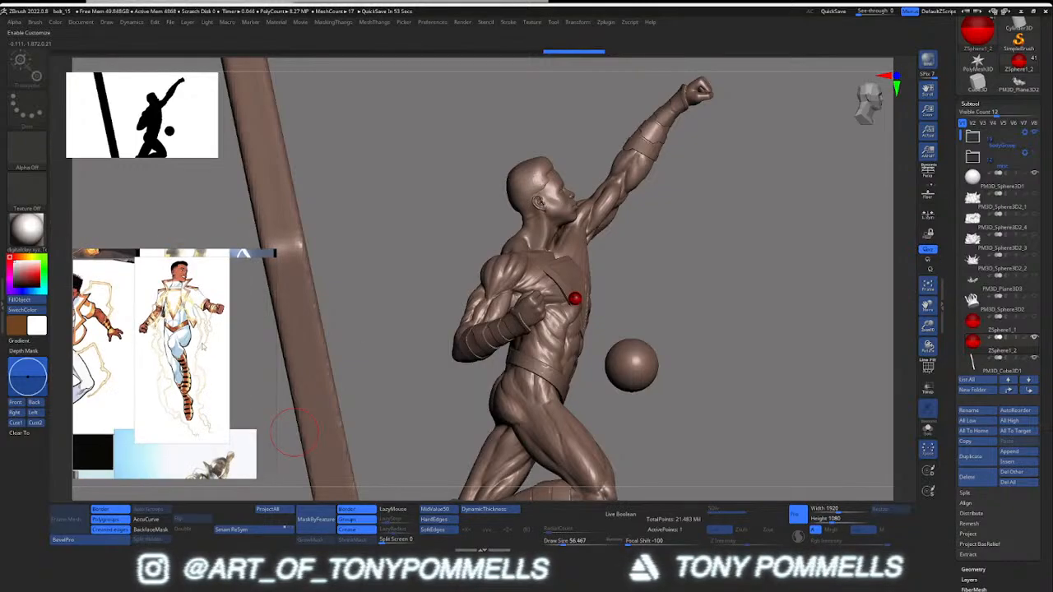
right_drag(744, 288, 617, 314)
drag(574, 294, 608, 293)
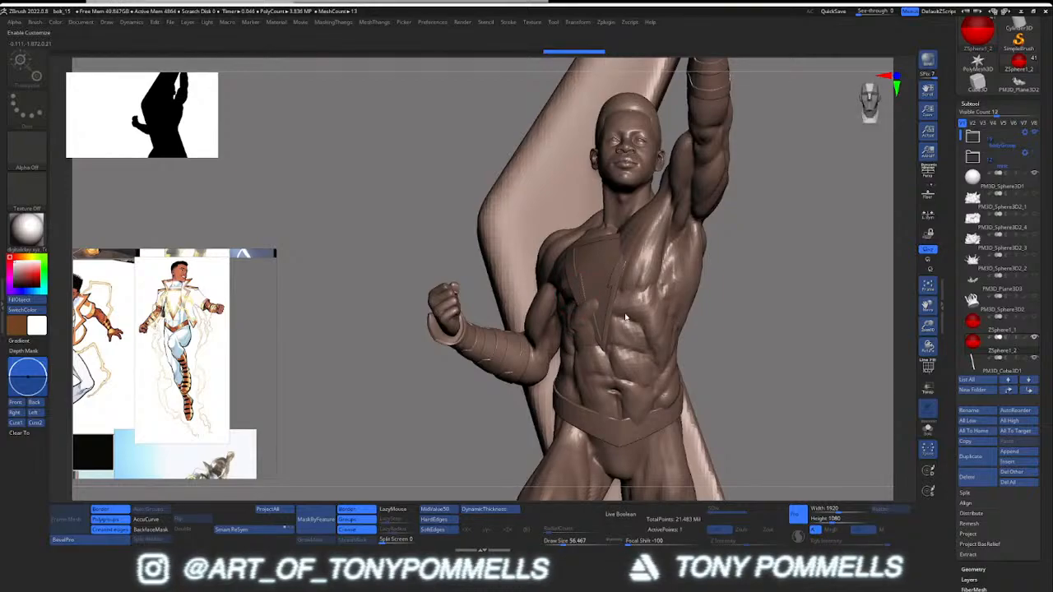
key(ctrl+z)
key(ctrl+z)
Step: Move the small ZSphere up and inward so it sits against the centre of the figure's chest, between the pectorals
right_drag(601, 305, 580, 305)
drag(574, 296, 590, 268)
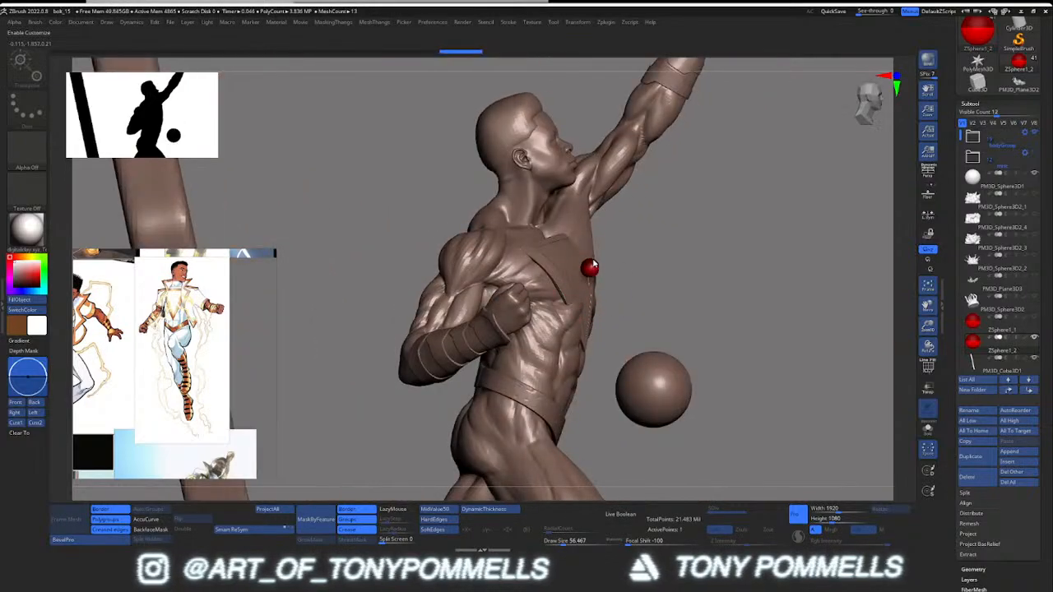
right_drag(589, 268, 565, 271)
drag(590, 268, 630, 276)
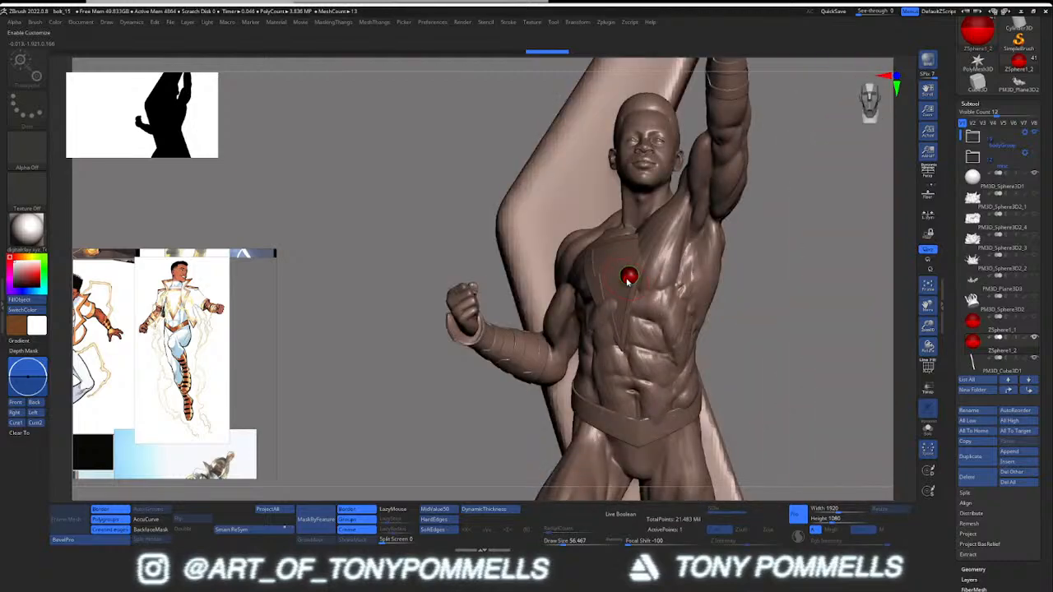
right_drag(630, 276, 578, 259)
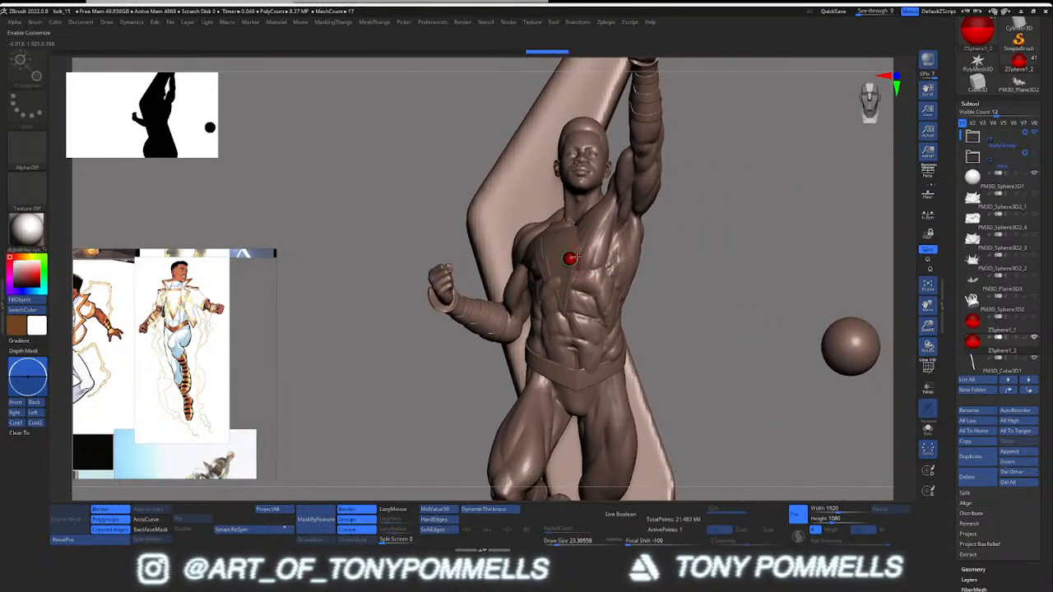
Step: Start a ZSphere strand at the chest, adding a child sphere and extending it down to foot level in front of the figure
key(q)
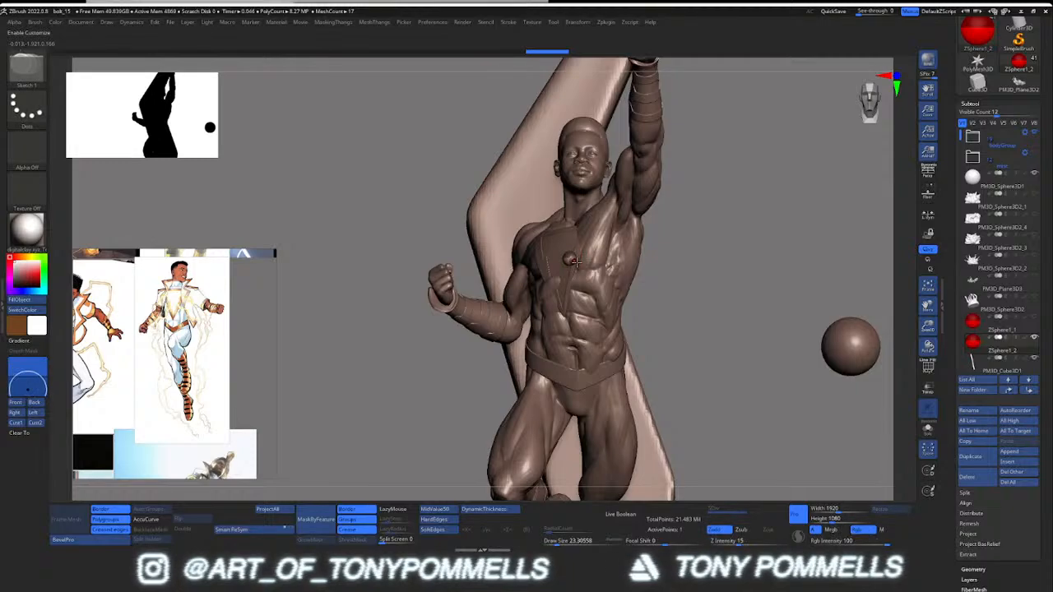
key(w)
drag(613, 320, 571, 259)
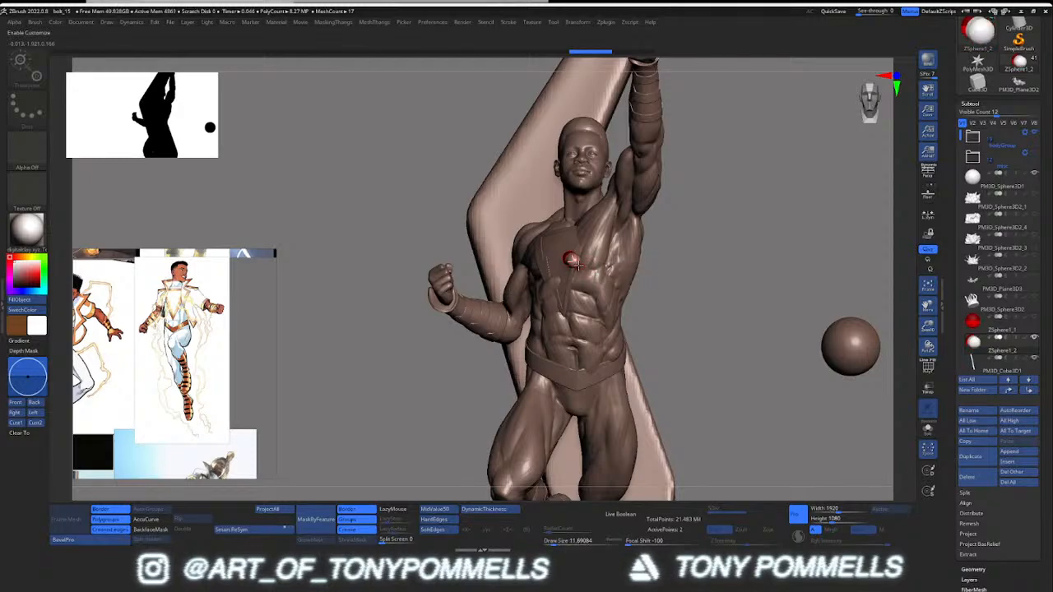
drag(611, 308, 662, 380)
right_drag(662, 380, 606, 334)
drag(607, 331, 681, 493)
alt+right_drag(681, 494, 599, 337)
drag(600, 337, 599, 434)
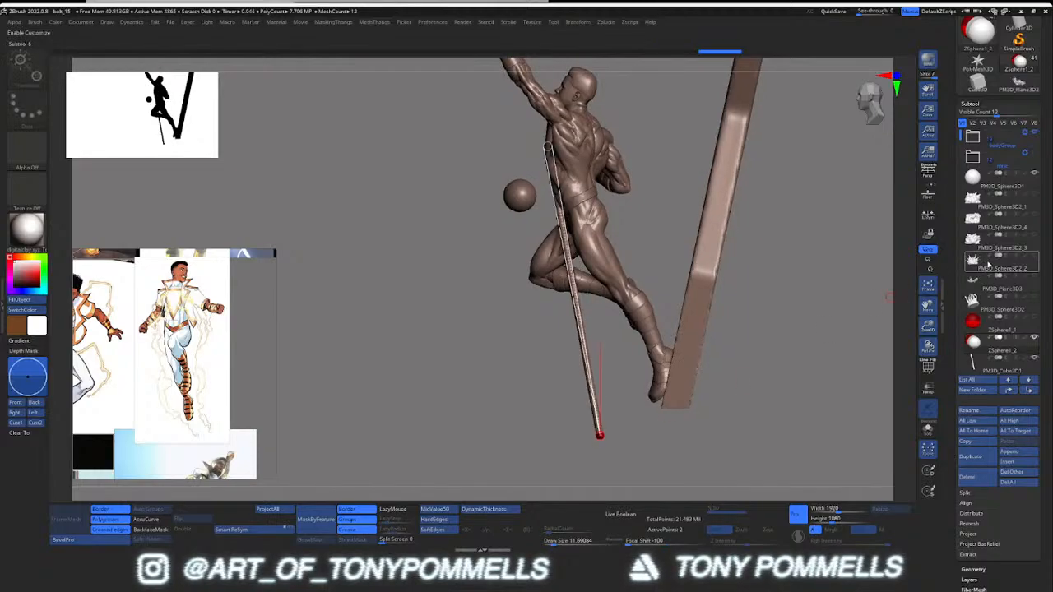
Step: Preview the alternative base subtools one at a time, then leave only the clustered-sphere base PM3D_Sphere3D2_1 shown under the figure
click(1033, 260)
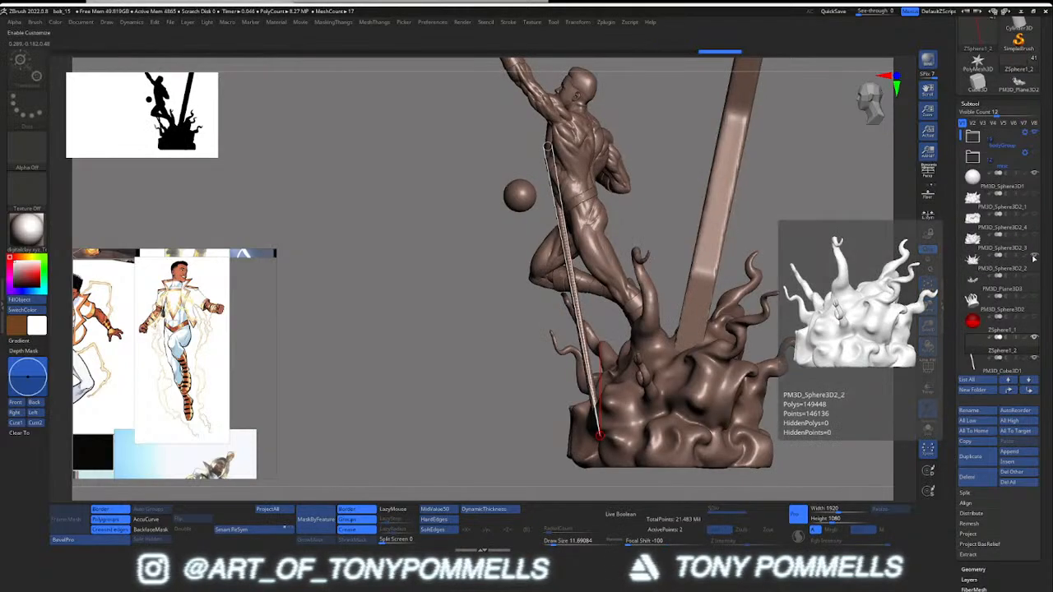
click(1034, 275)
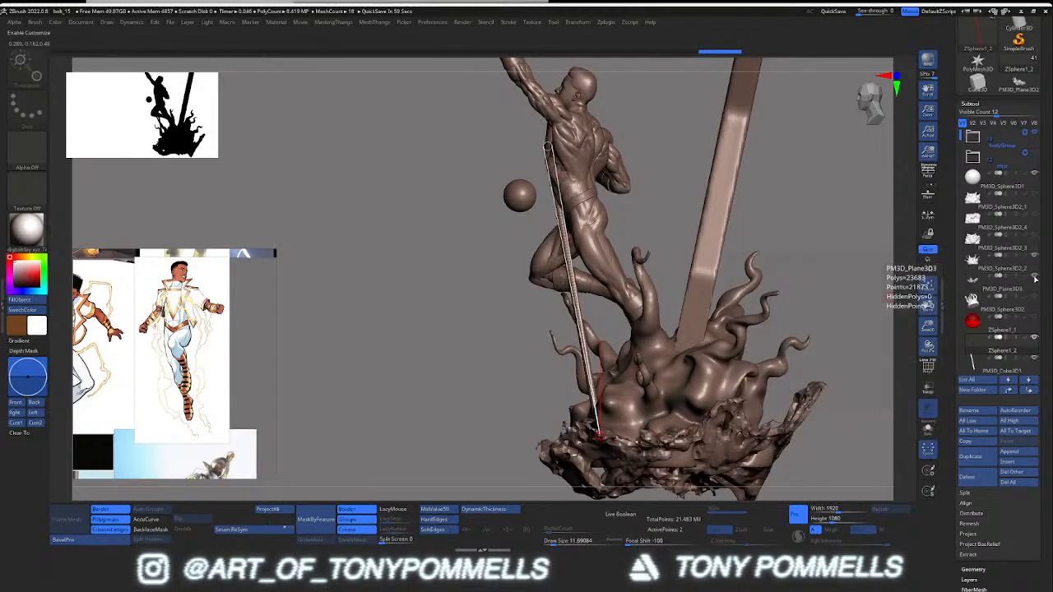
click(1033, 275)
click(1033, 256)
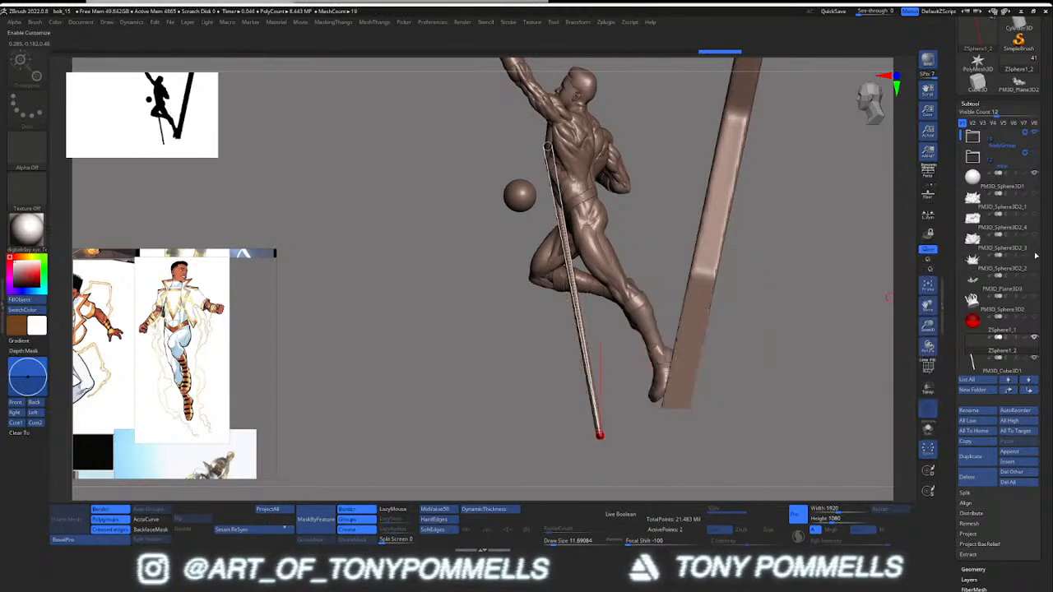
click(1035, 218)
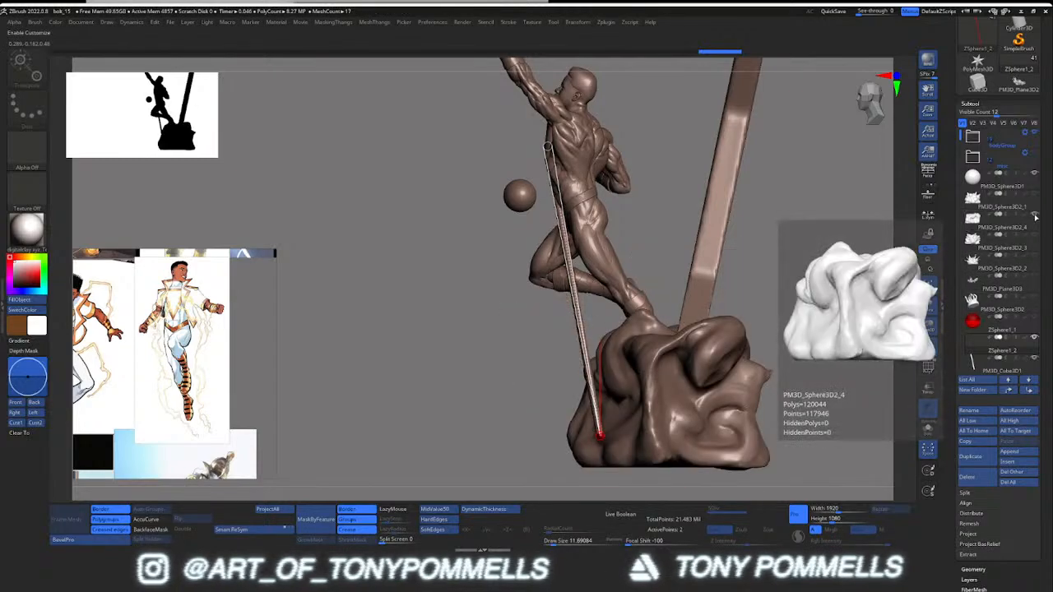
click(1035, 218)
click(1035, 199)
Step: Insert a joint near the middle of the ZSphere strand and pull it sideways, clear of the standing leg
mouse_move(444, 350)
right_down()
mouse_move(558, 337)
mouse_move(557, 365)
right_up()
key(q)
click(575, 322)
key(w)
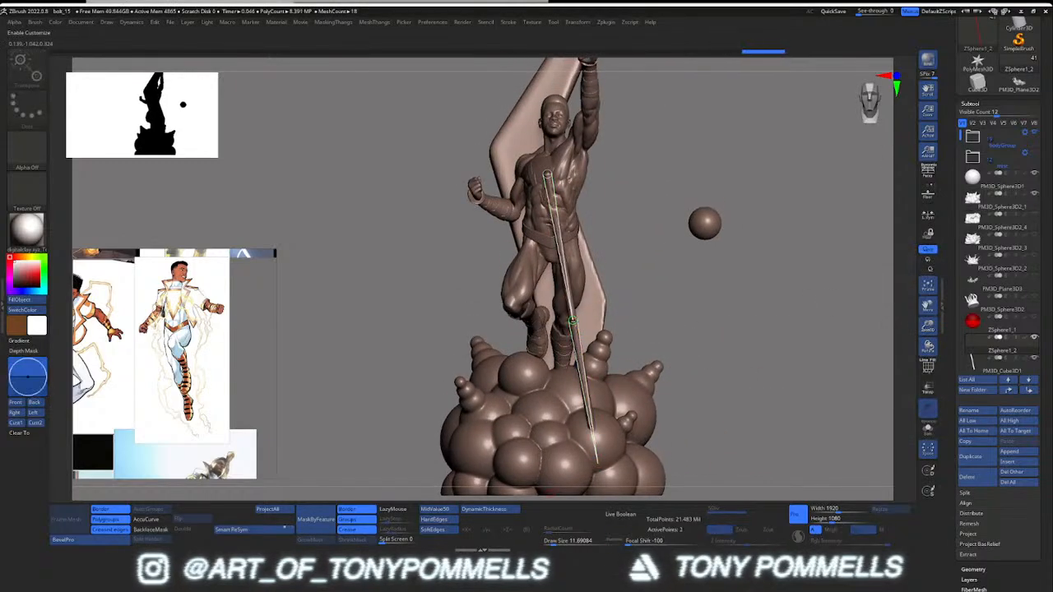
drag(574, 322, 626, 309)
Step: Insert further joints in the lower half of the strand and offset them to form a zigzag down to the base
key(q)
click(617, 355)
key(w)
drag(618, 355, 599, 400)
key(q)
click(589, 399)
key(w)
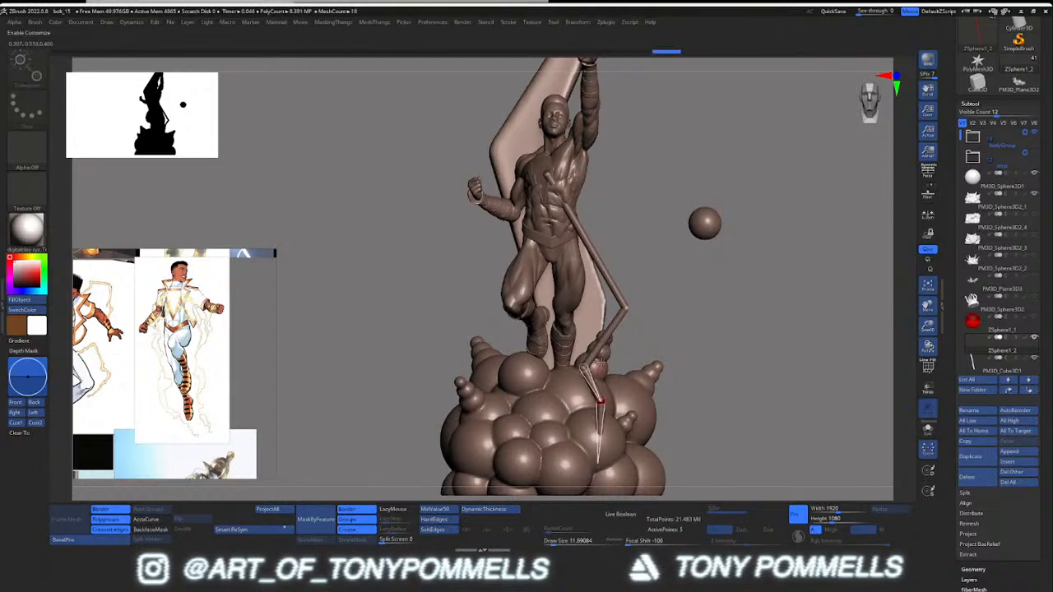
key(q)
key(w)
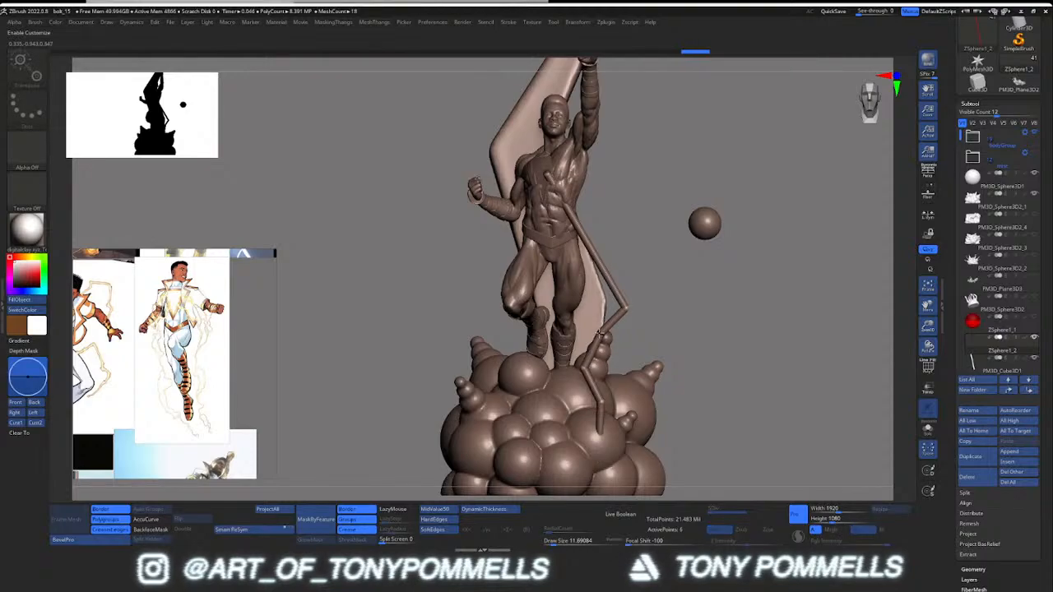
Step: Offset the strand's lower joints forward and backward in side view to give the zigzag depth between the knee and the base
drag(624, 310, 608, 311)
drag(723, 310, 612, 310)
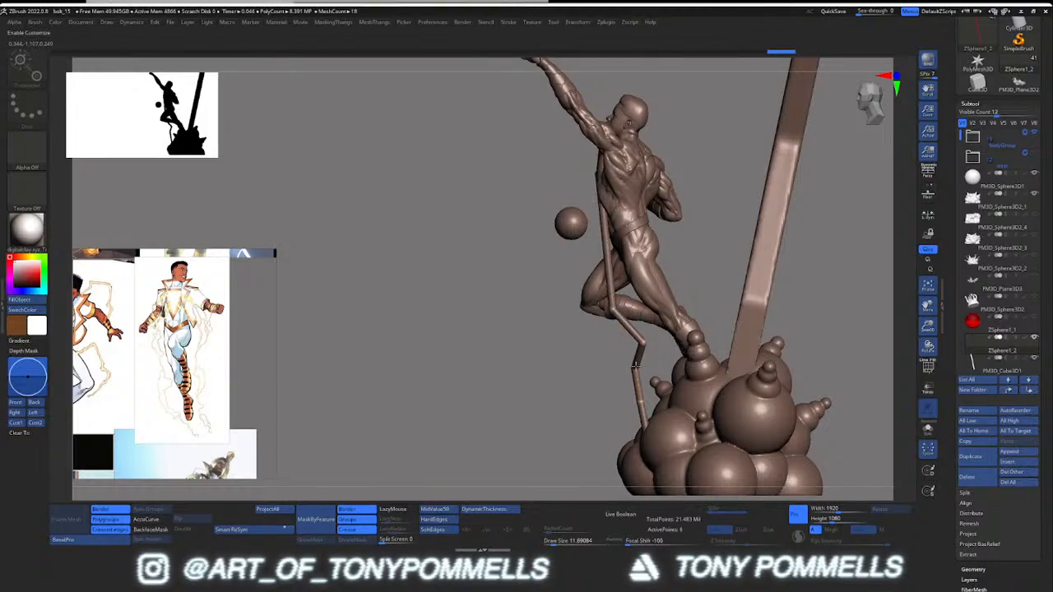
drag(638, 401, 620, 400)
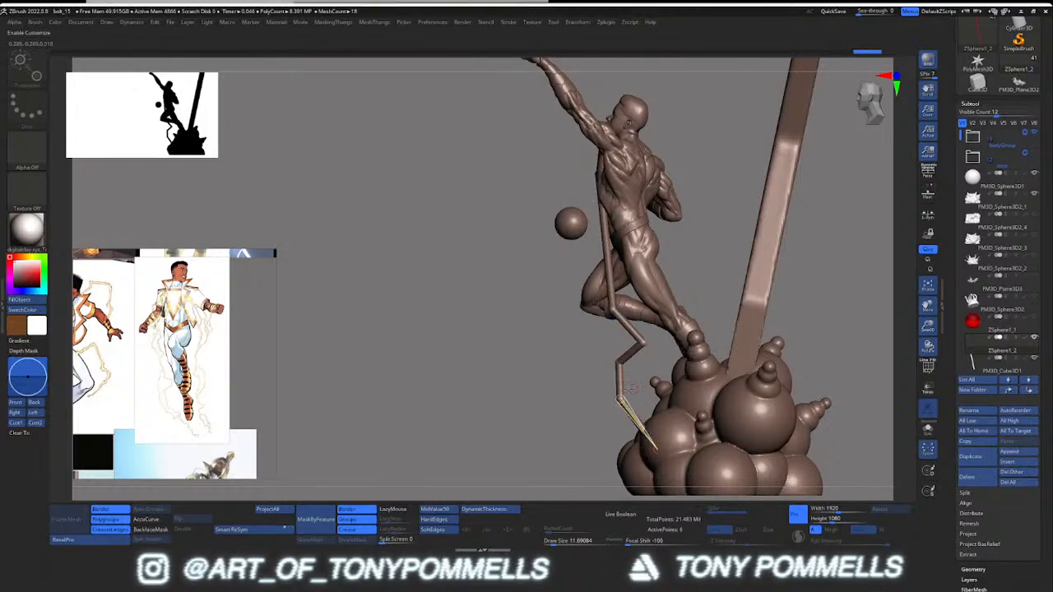
drag(656, 448, 638, 395)
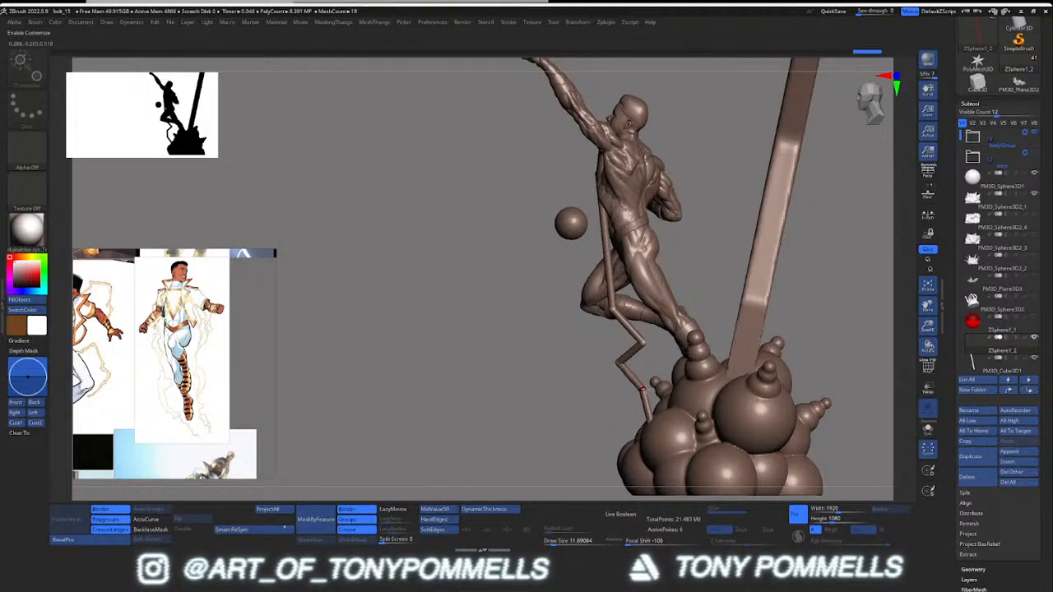
key(ctrl+z)
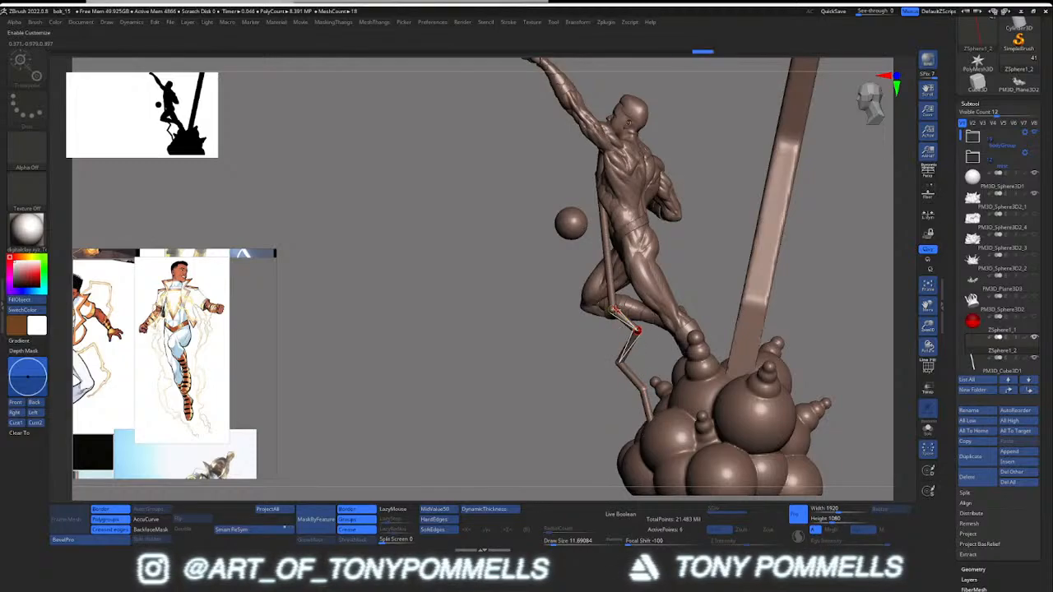
Step: Insert a joint in the strand's straight upper section and bend it back toward the thigh in side view
click(604, 308)
drag(526, 279, 667, 268)
click(597, 245)
drag(744, 271, 625, 267)
ctrl+right_drag(625, 267, 625, 312)
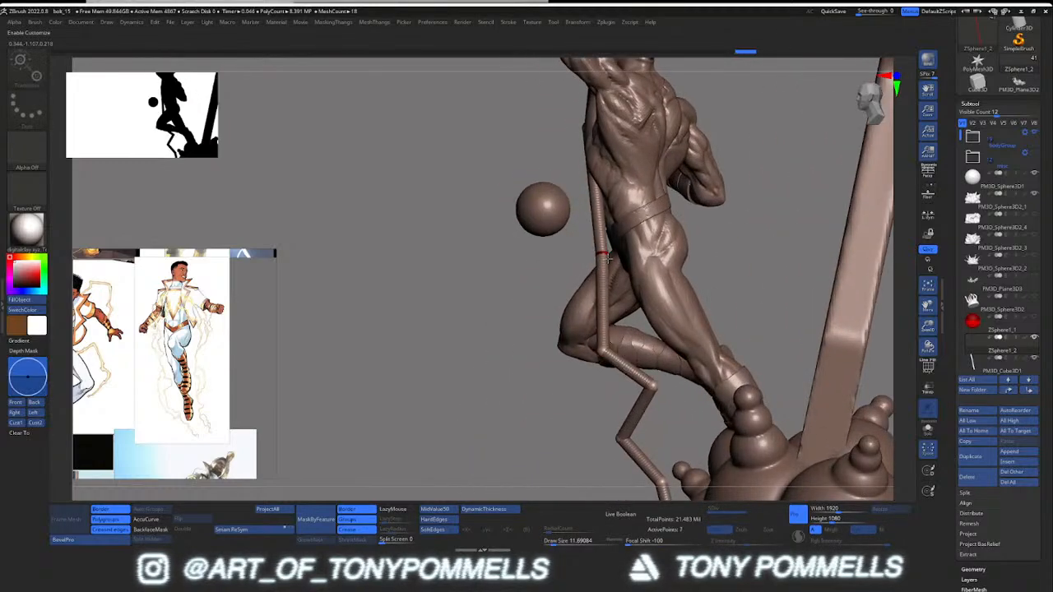
drag(606, 293, 609, 293)
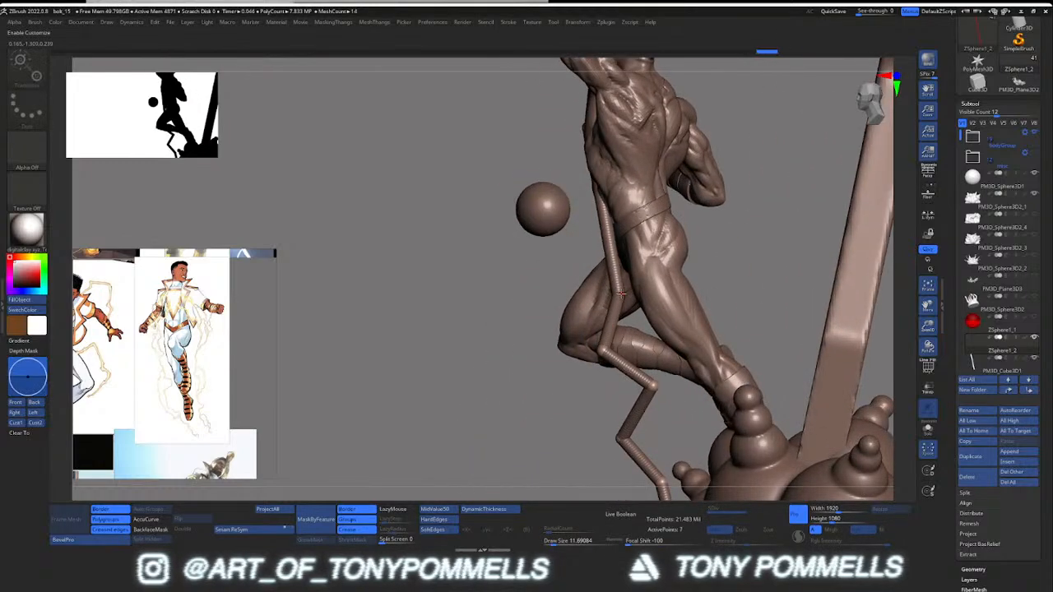
Step: Insert another joint in the strand at waist height and pull it forward, away from the torso
drag(559, 271, 666, 271)
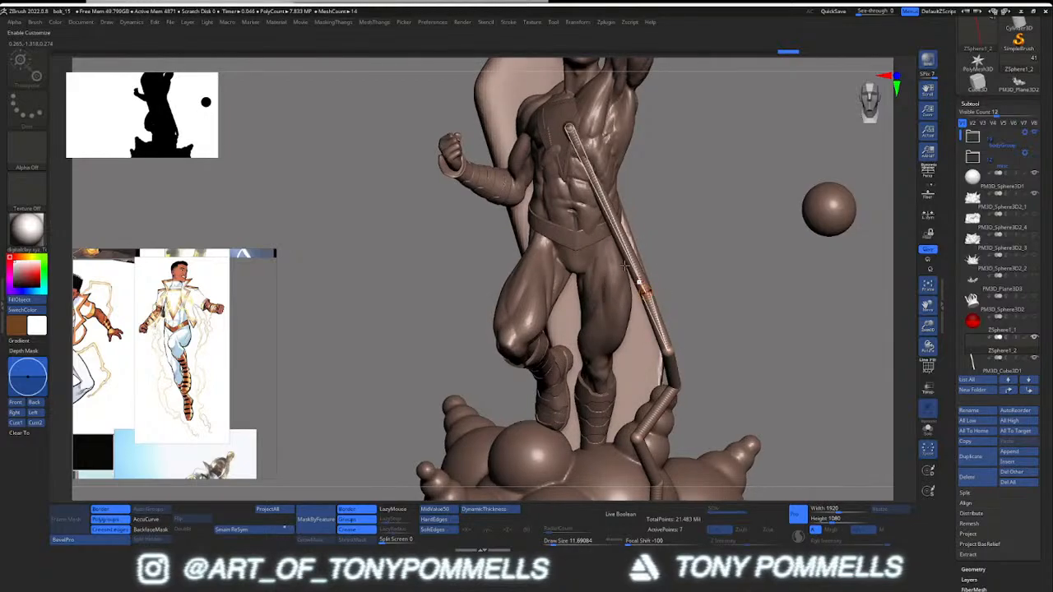
key(q)
click(610, 217)
key(w)
drag(740, 226, 584, 218)
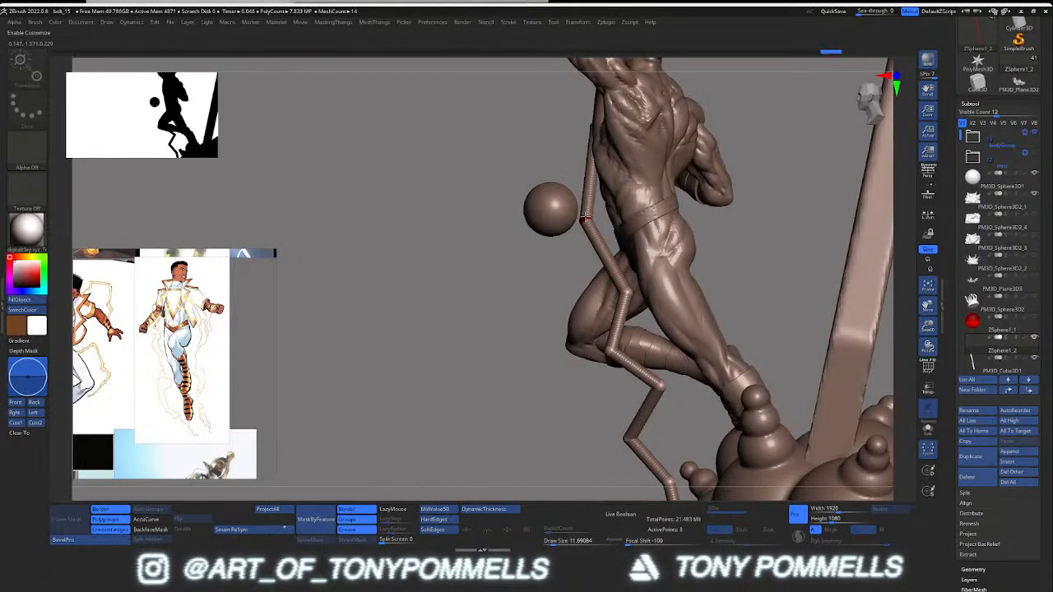
Step: Insert a joint near the chest end of the strand and pull it slightly forward, undoing the excess joint moves
drag(559, 136, 666, 136)
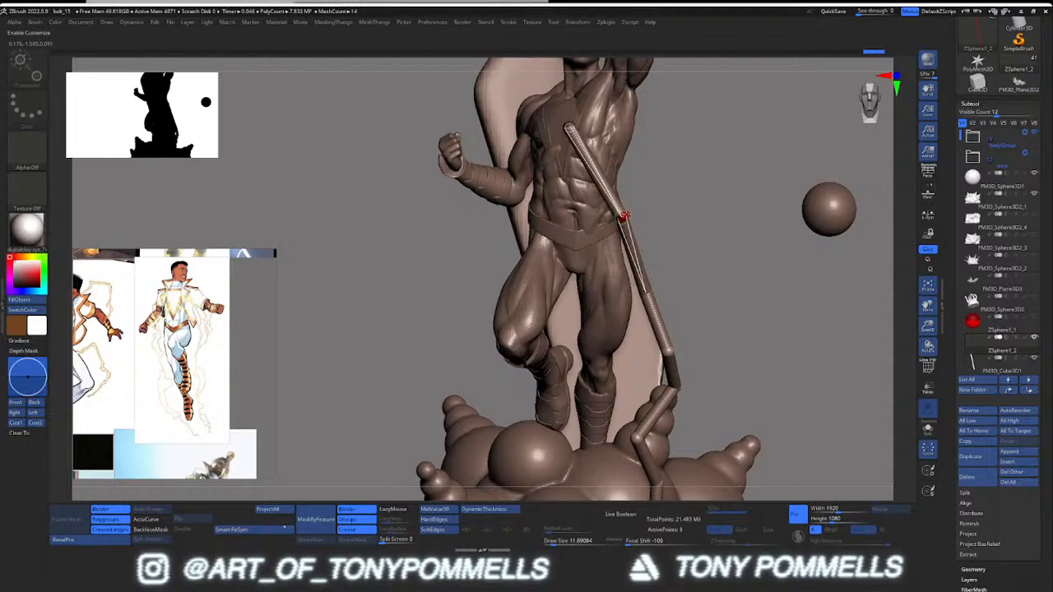
alt+right_drag(570, 127, 550, 166)
drag(616, 301, 641, 319)
key(ctrl+z)
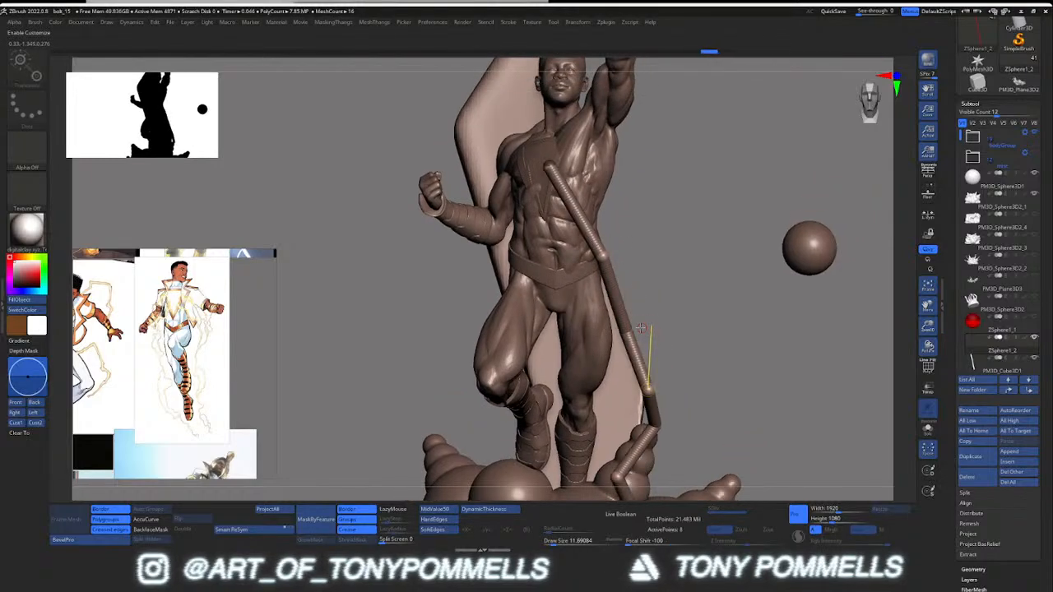
ctrl+right_drag(656, 323, 585, 239)
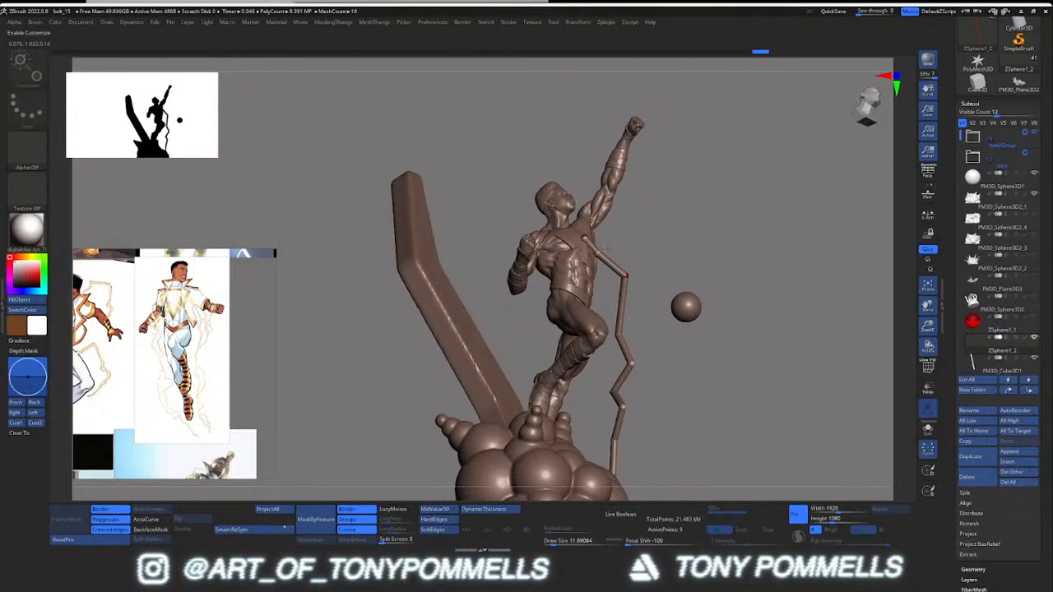
key(ctrl+z)
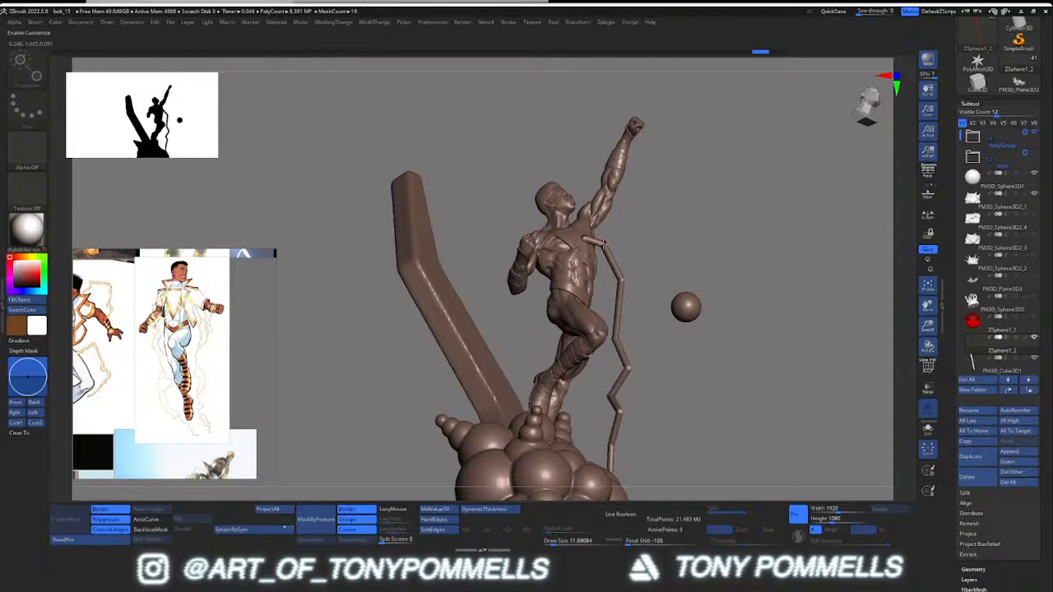
Step: Insert two more joints between the chest and the thigh and adjust the strand's bends around the figure's side
right_drag(603, 243, 526, 245)
ctrl+right_drag(526, 245, 620, 280)
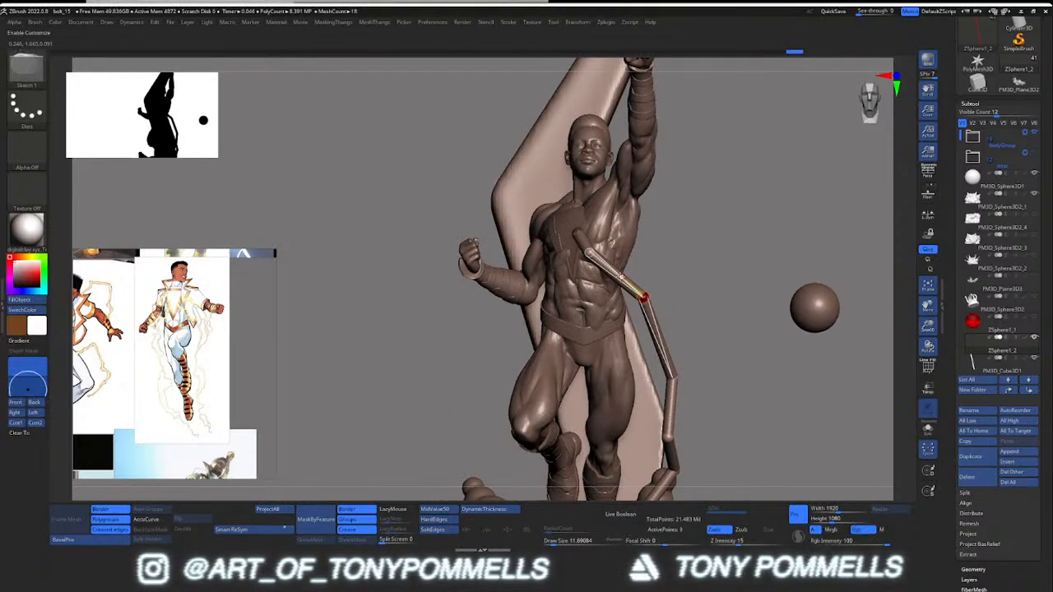
drag(624, 266, 639, 304)
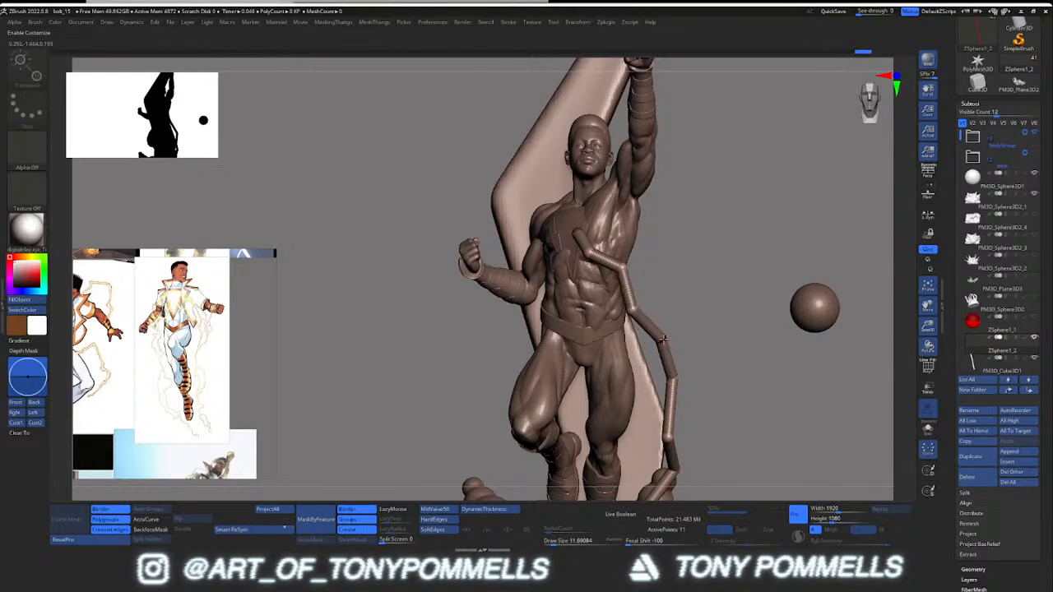
right_drag(637, 308, 648, 271)
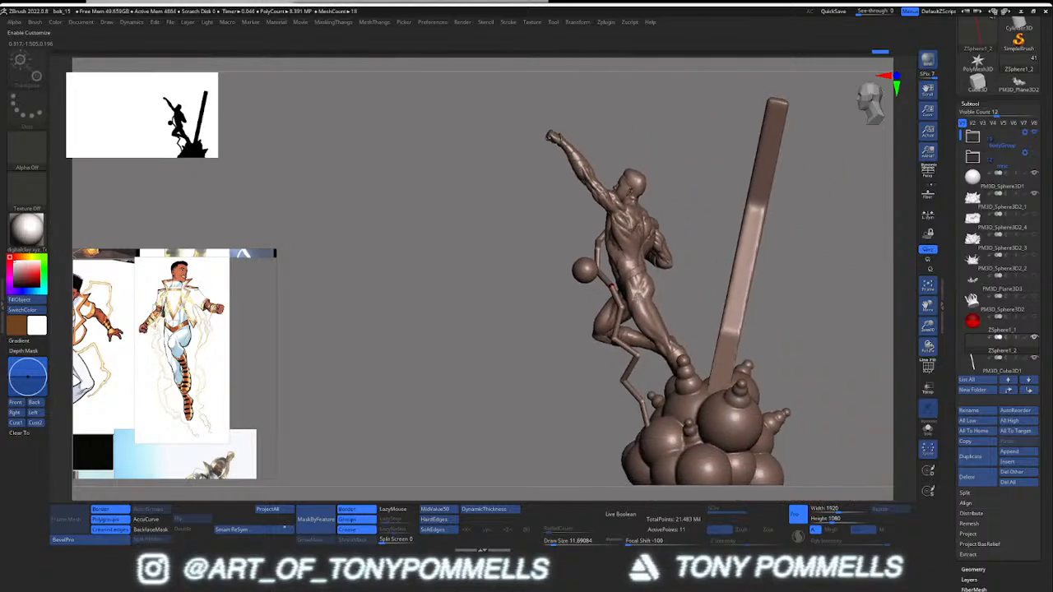
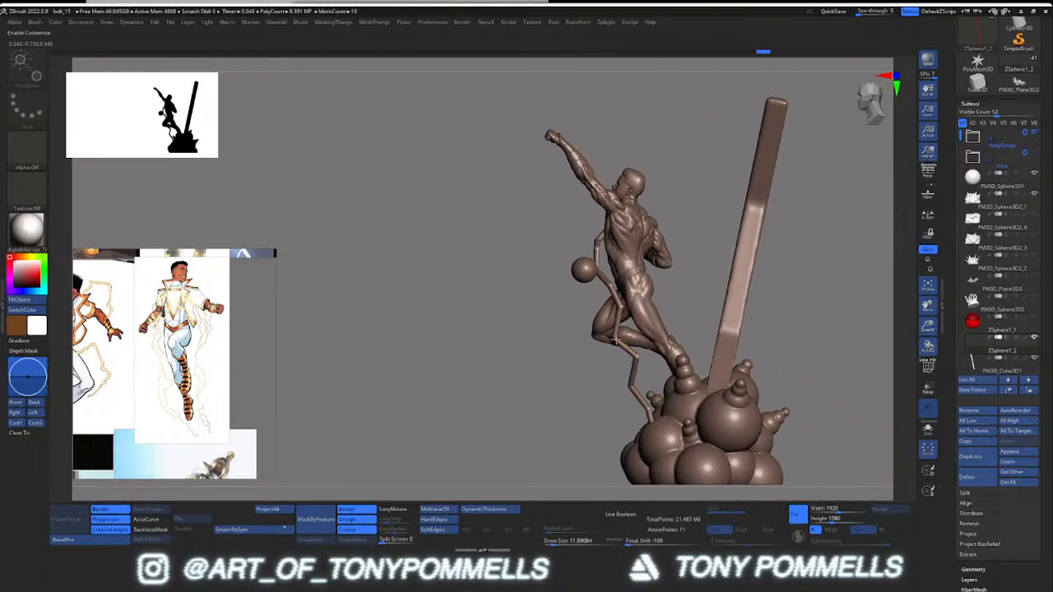
drag(615, 340, 619, 343)
right_drag(627, 348, 691, 309)
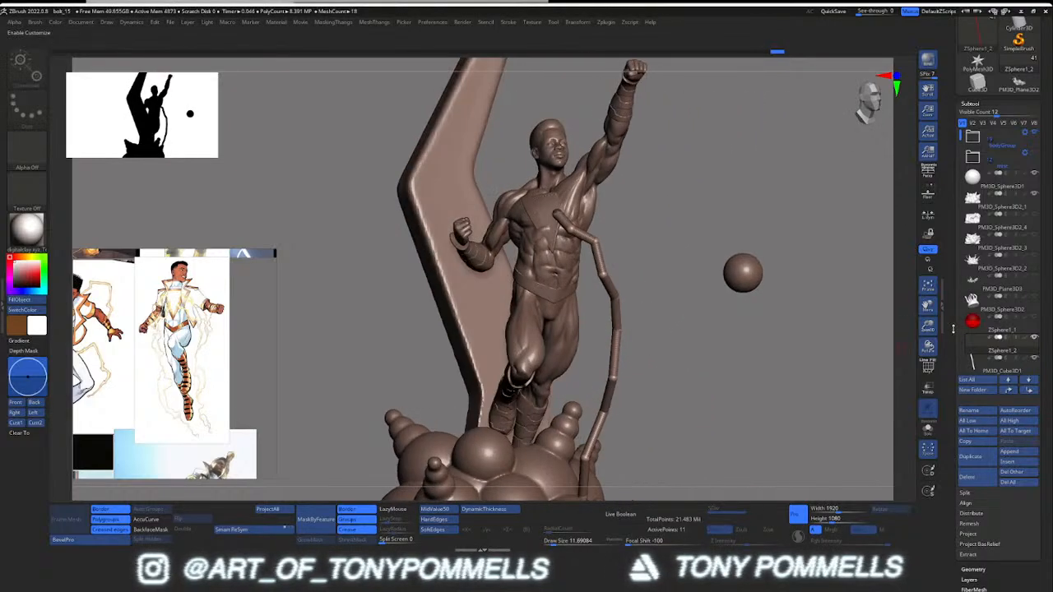
Step: Duplicate the ZSphere1_1 subtool, move the copy in front of the chest and scale it down to a small ball
click(978, 324)
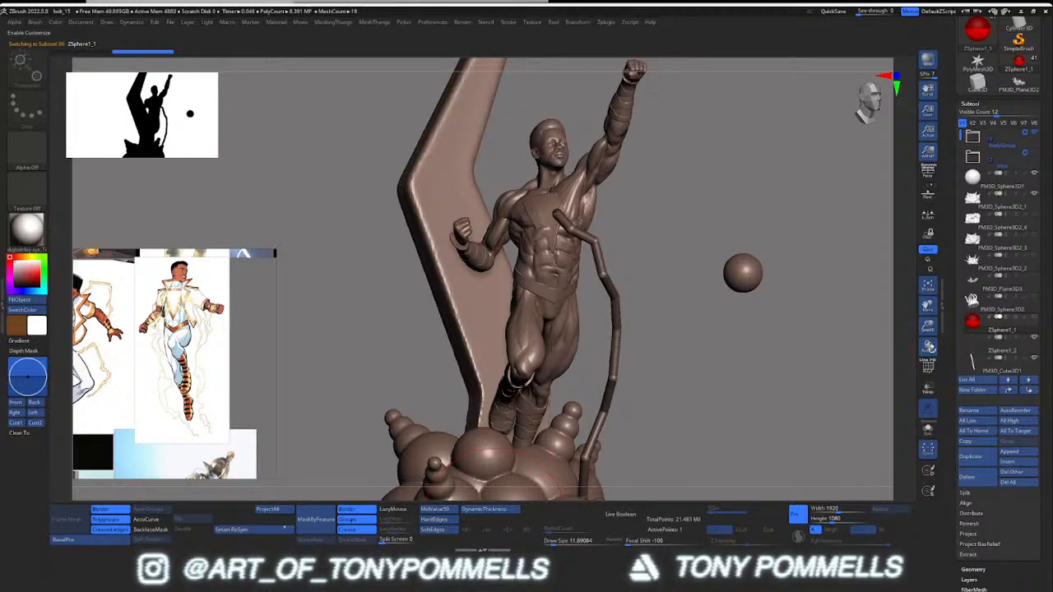
right_drag(592, 386, 584, 290)
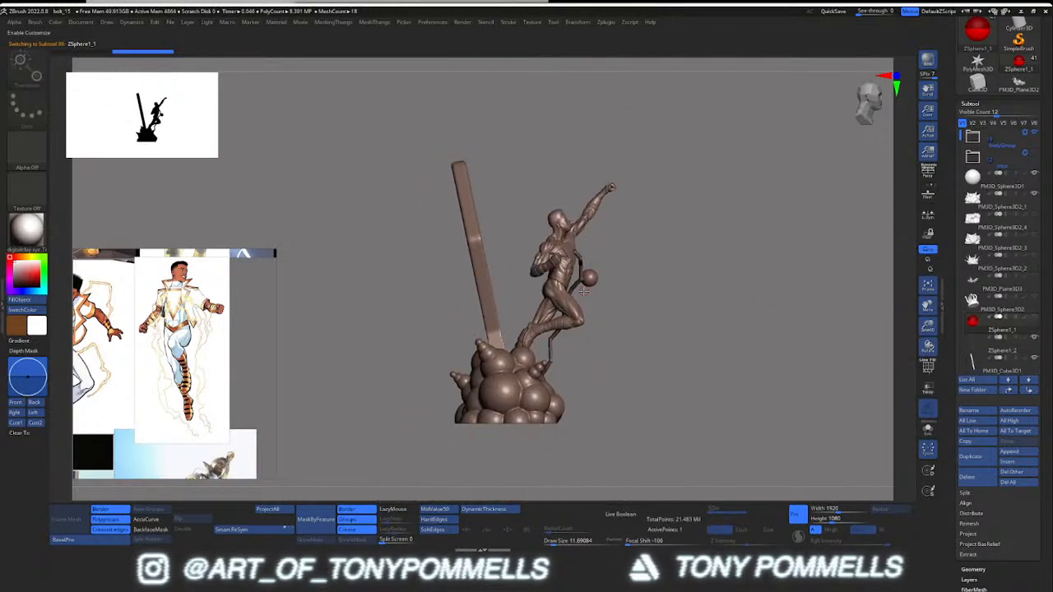
key(ctrl+shift+d)
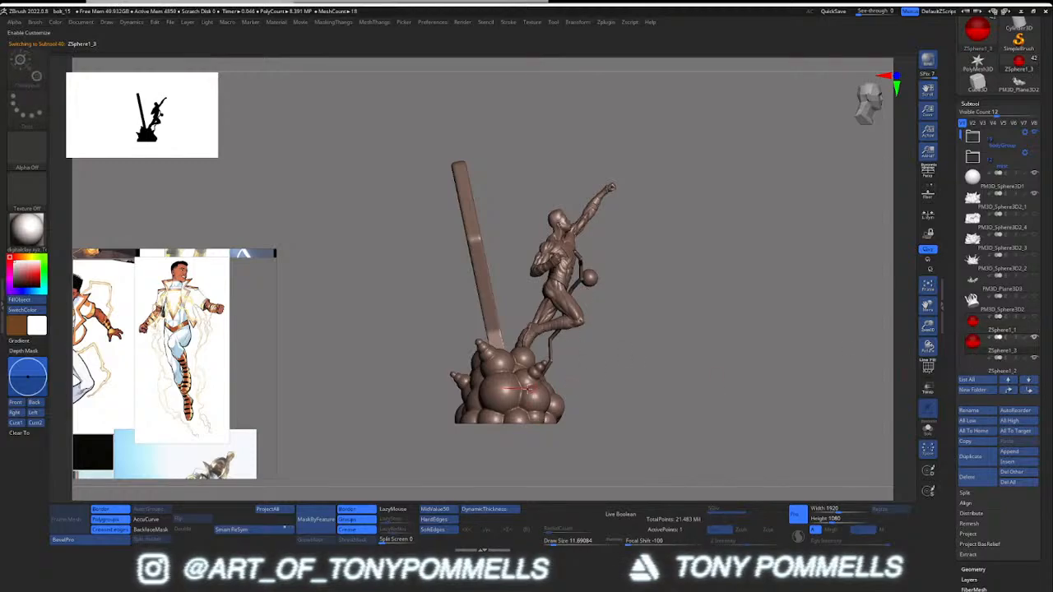
drag(526, 388, 585, 253)
ctrl+right_drag(585, 253, 586, 245)
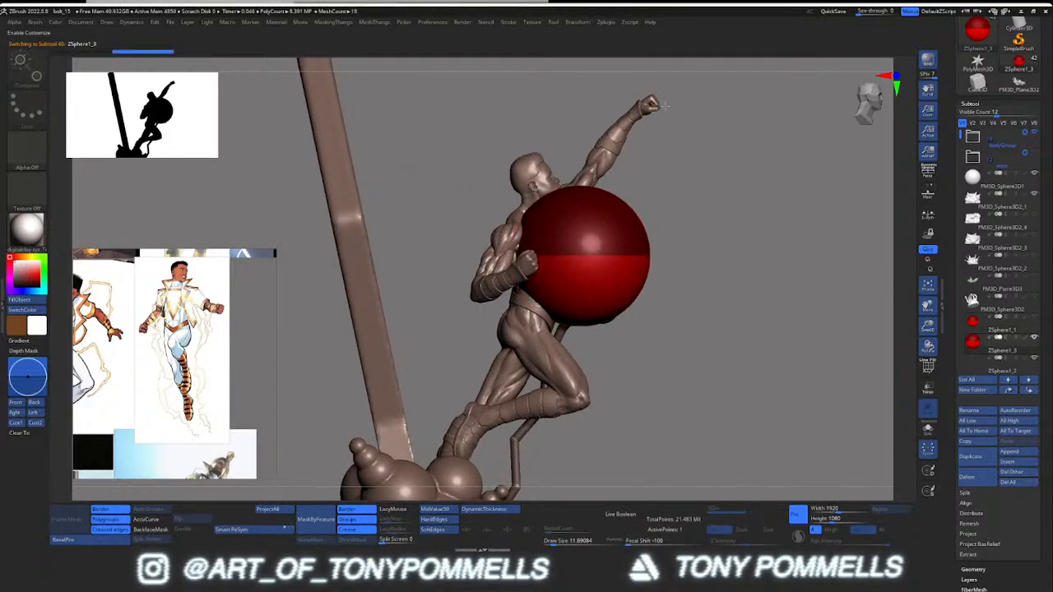
drag(608, 230, 576, 255)
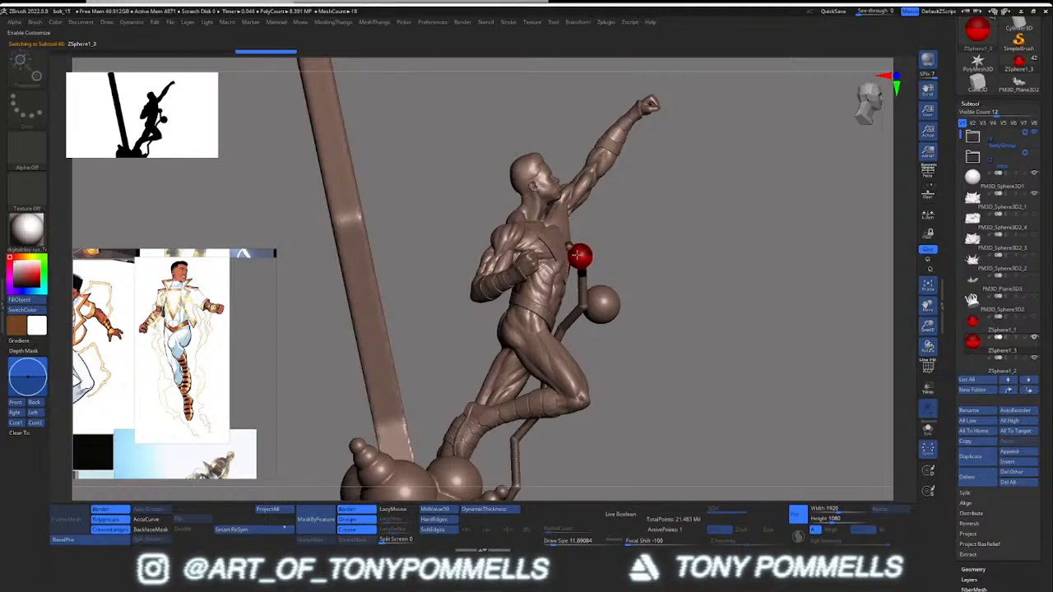
Step: Duplicate the small ball subtool, move the copy onto the figure's right chest and scale it down
right_drag(604, 142, 561, 244)
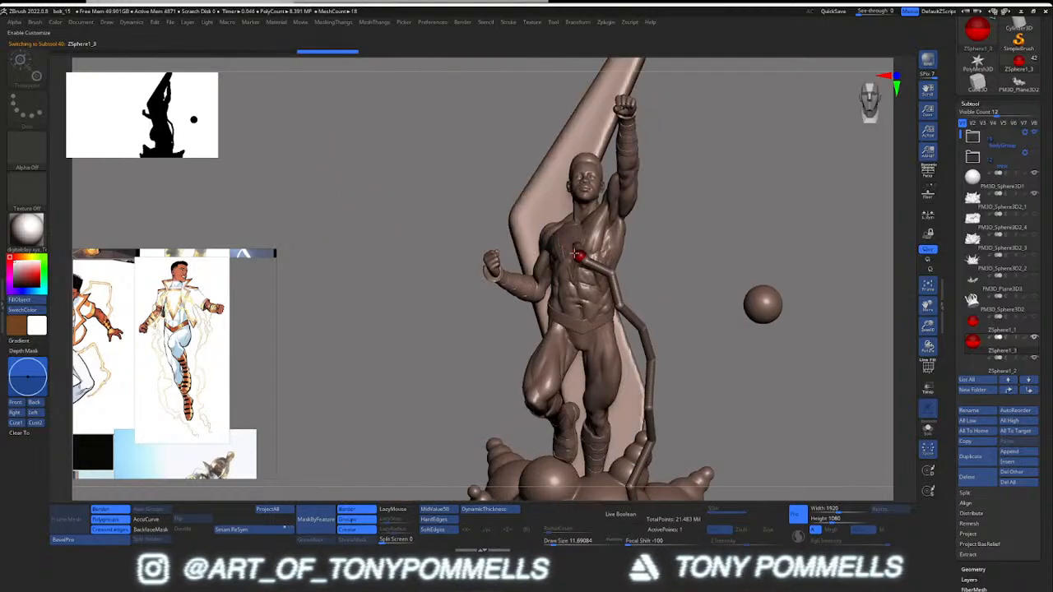
key(q)
click(485, 185)
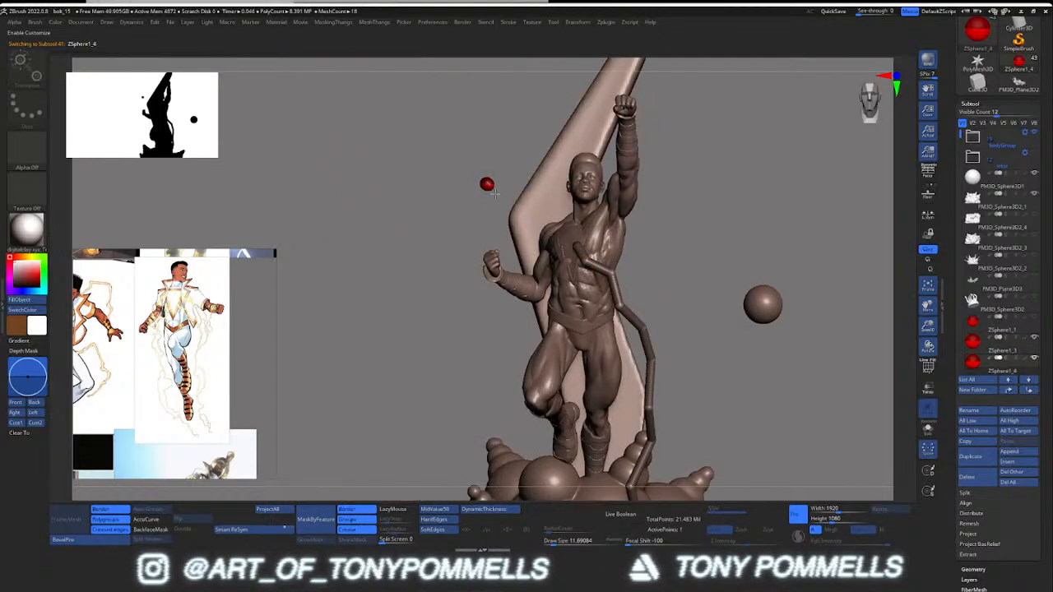
ctrl+right_drag(545, 251, 521, 305)
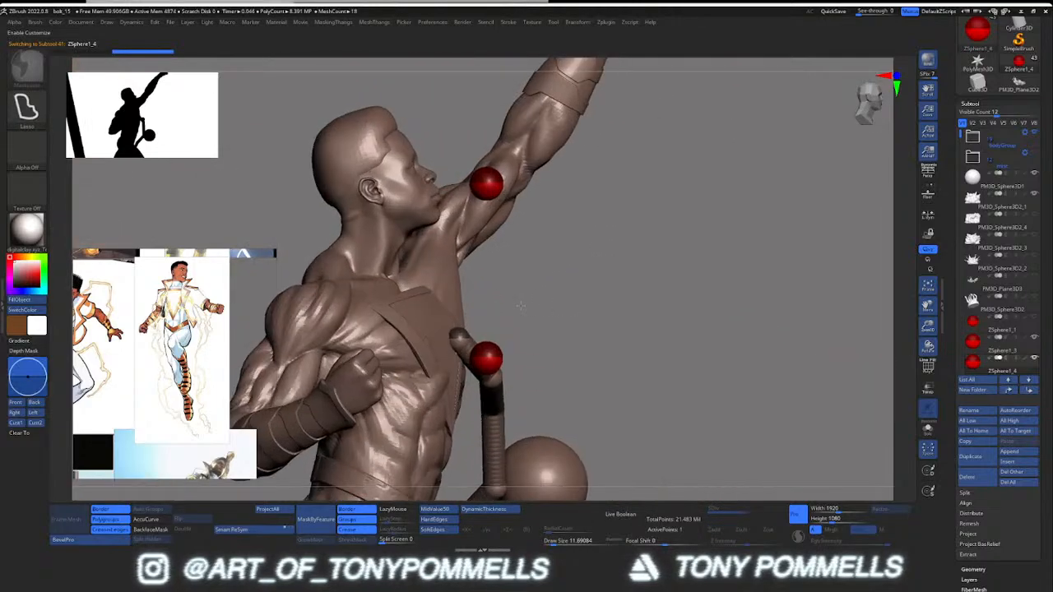
drag(499, 360, 440, 354)
right_drag(441, 354, 361, 317)
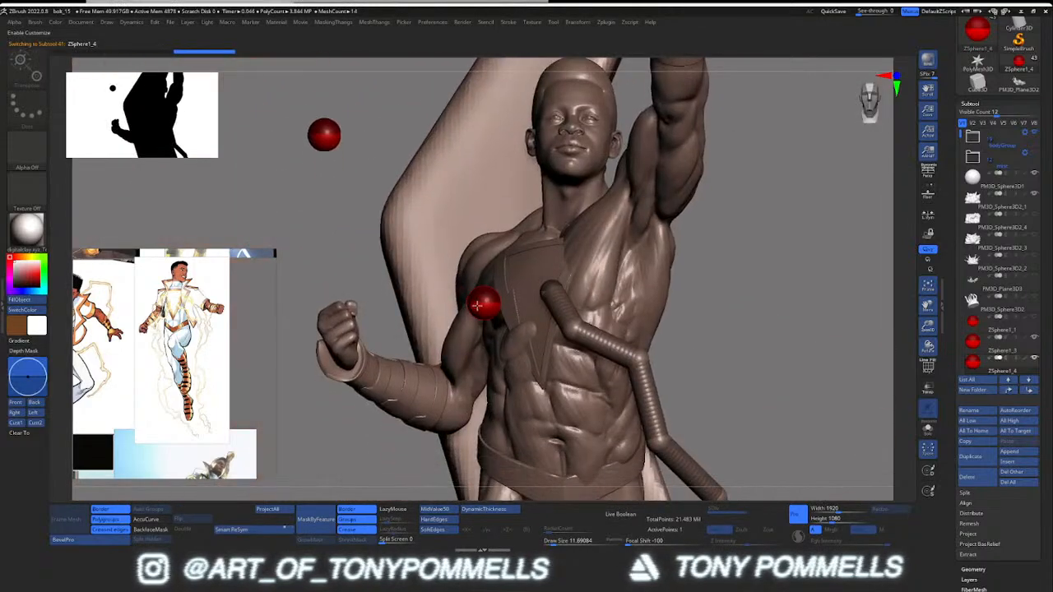
mouse_move(485, 301)
mouse_down()
mouse_move(516, 320)
mouse_move(505, 307)
mouse_up()
ctrl+right_drag(505, 307, 526, 317)
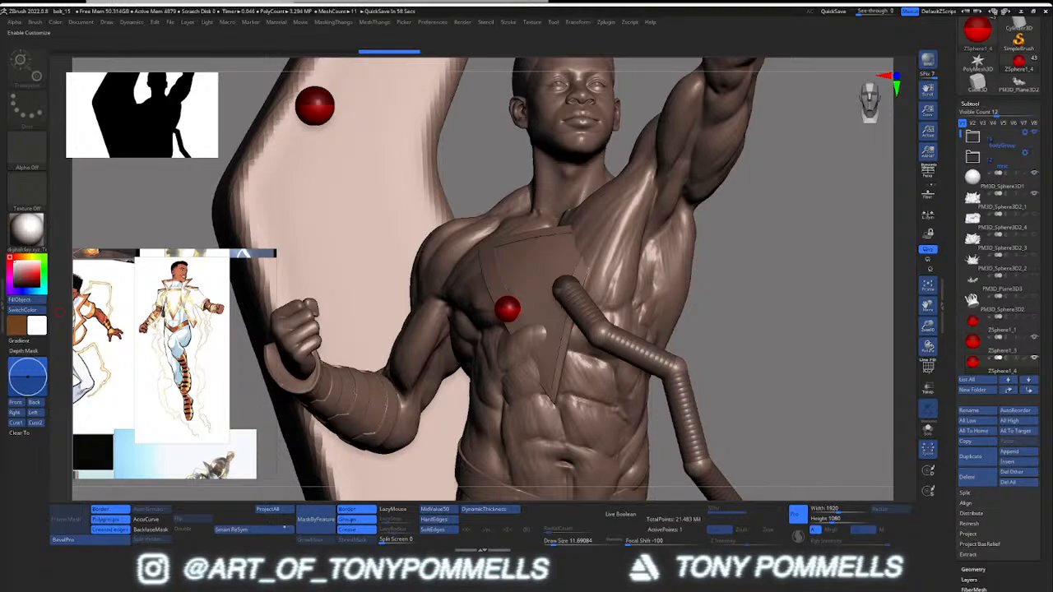
Step: Add a ZSphere to the ball and pull it down past the right thigh to the cloud base as a straight strand
right_drag(468, 288, 436, 222)
key(q)
drag(482, 244, 444, 328)
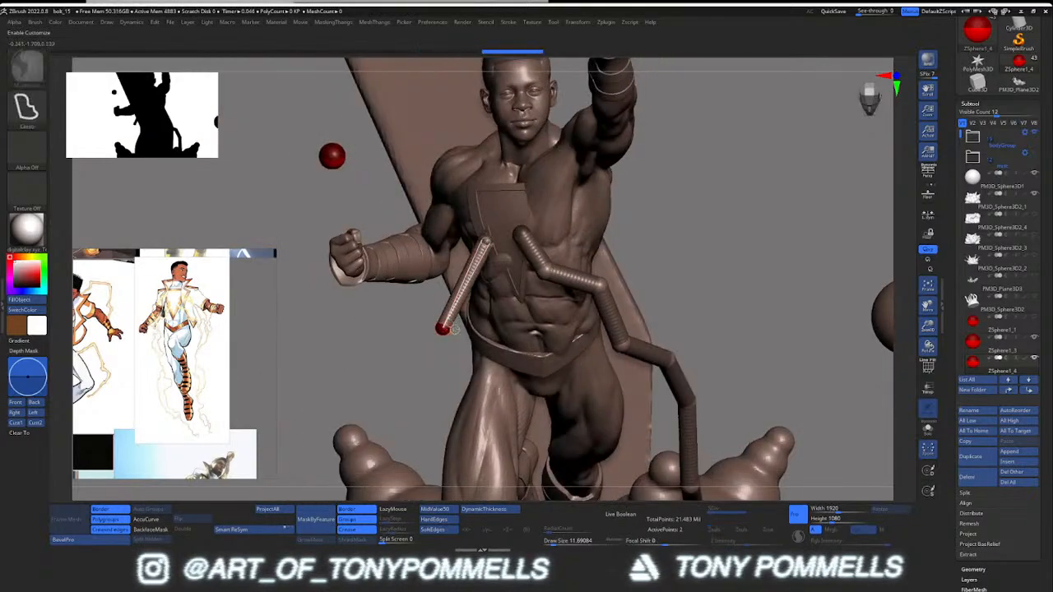
alt+right_drag(453, 329, 431, 215)
drag(407, 197, 366, 426)
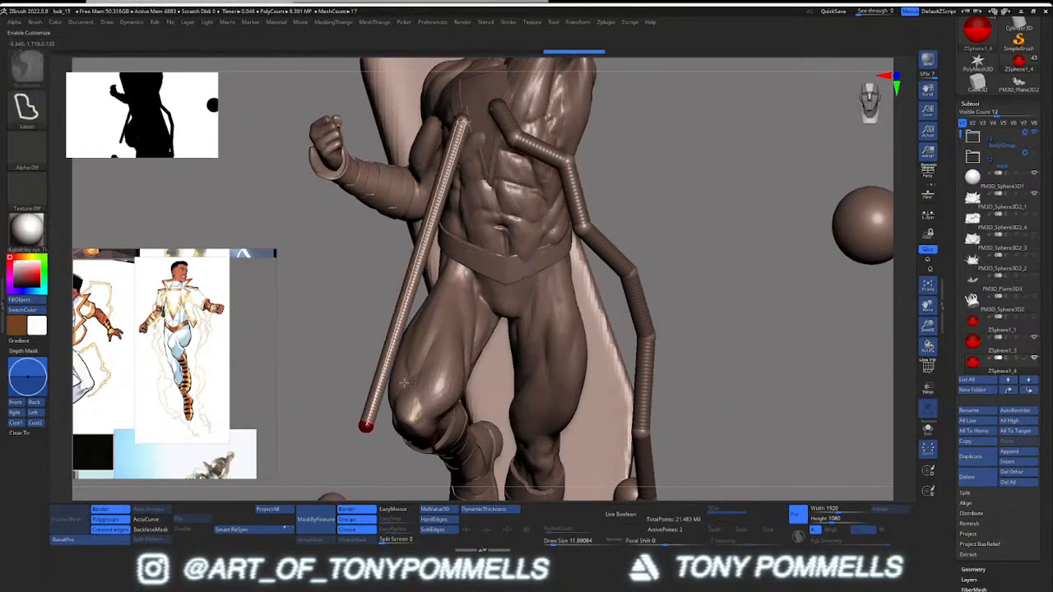
ctrl+right_drag(403, 381, 411, 245)
drag(407, 199, 385, 324)
right_drag(346, 323, 437, 327)
drag(415, 342, 341, 352)
mouse_move(353, 327)
ctrl+right_down()
mouse_move(366, 256)
mouse_move(374, 327)
ctrl+right_up()
Step: Insert a joint midway along the new strand and move it forward and outward, clear of the bent knee
key(q)
click(380, 324)
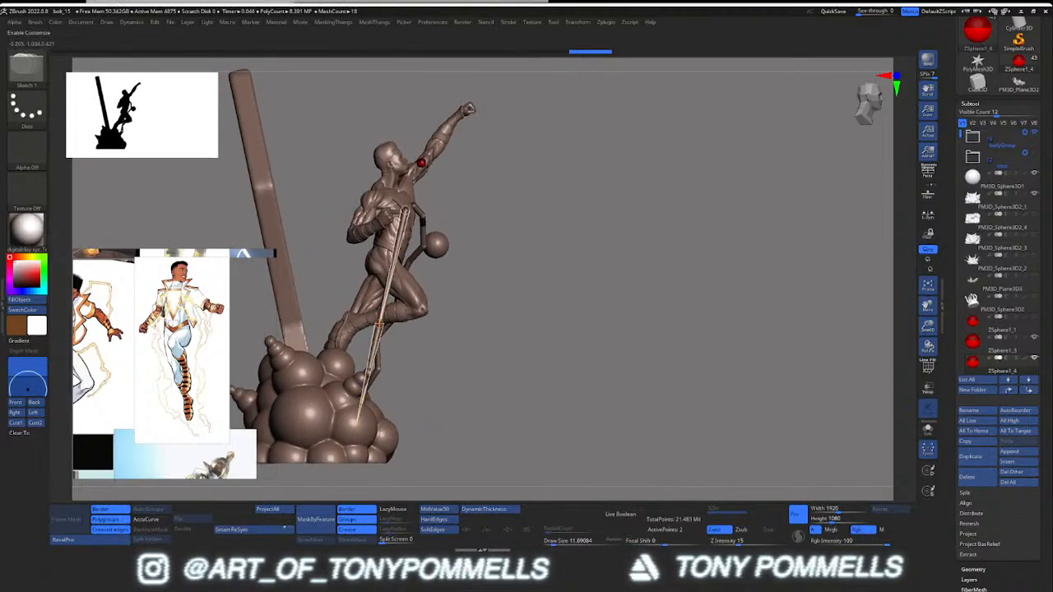
key(w)
drag(381, 324, 423, 321)
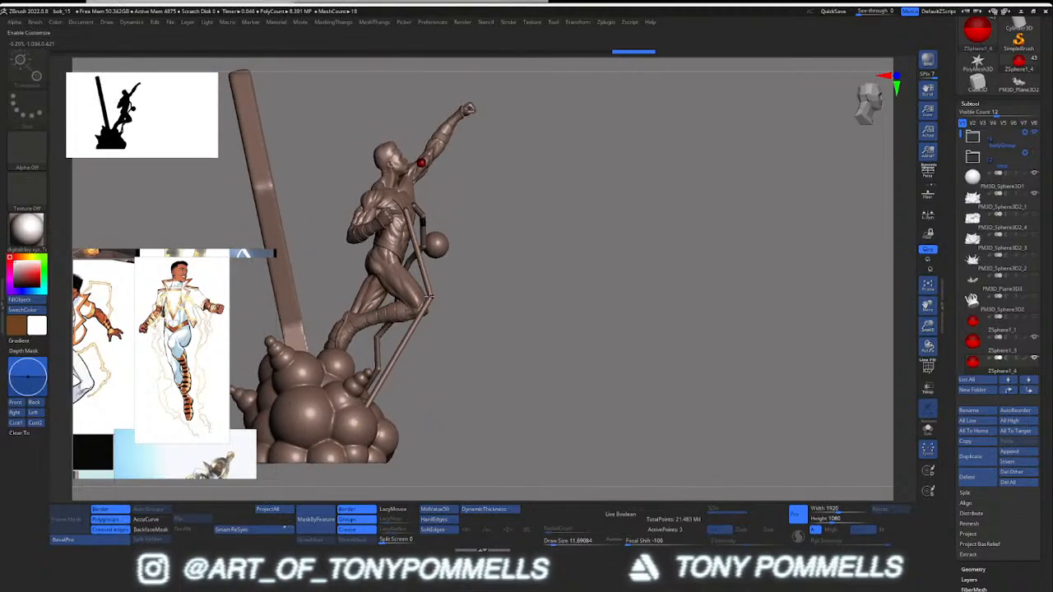
right_drag(461, 316, 412, 325)
drag(431, 297, 415, 292)
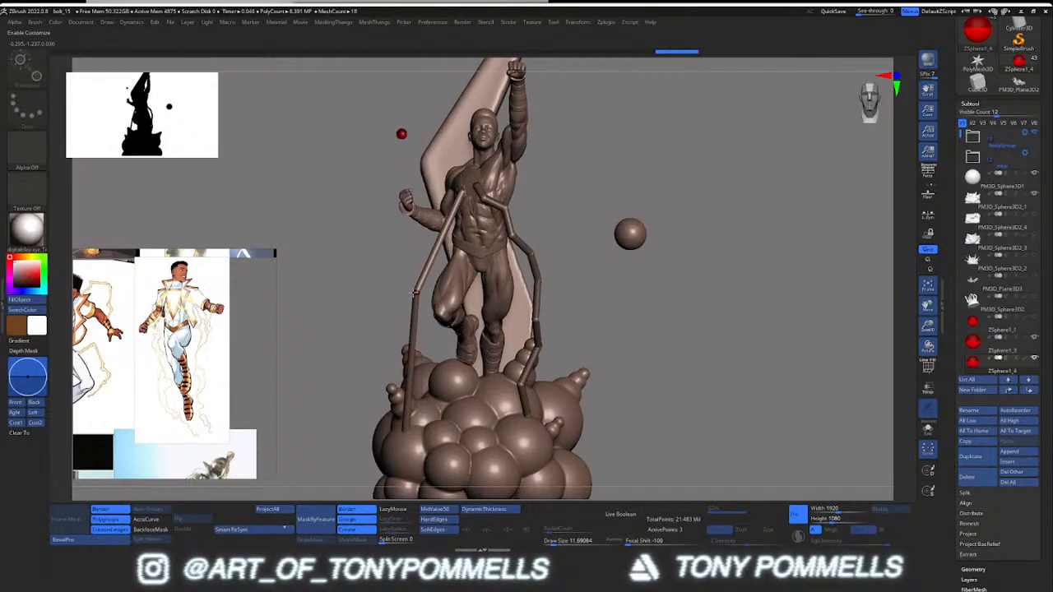
ctrl+right_drag(415, 293, 463, 321)
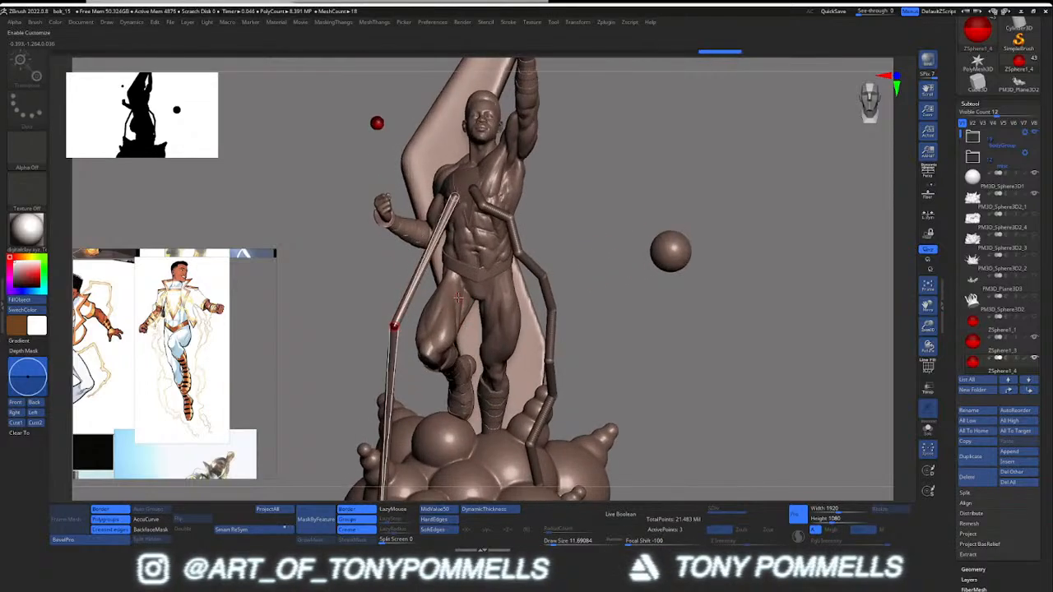
ctrl+right_drag(465, 274, 453, 297)
Step: Insert one joint between the chest and the knee bend and further joints between the knee and the base
mouse_move(422, 269)
right_down()
mouse_move(300, 291)
mouse_move(313, 308)
mouse_move(424, 351)
mouse_move(494, 345)
mouse_move(503, 390)
right_up()
key(q)
click(401, 265)
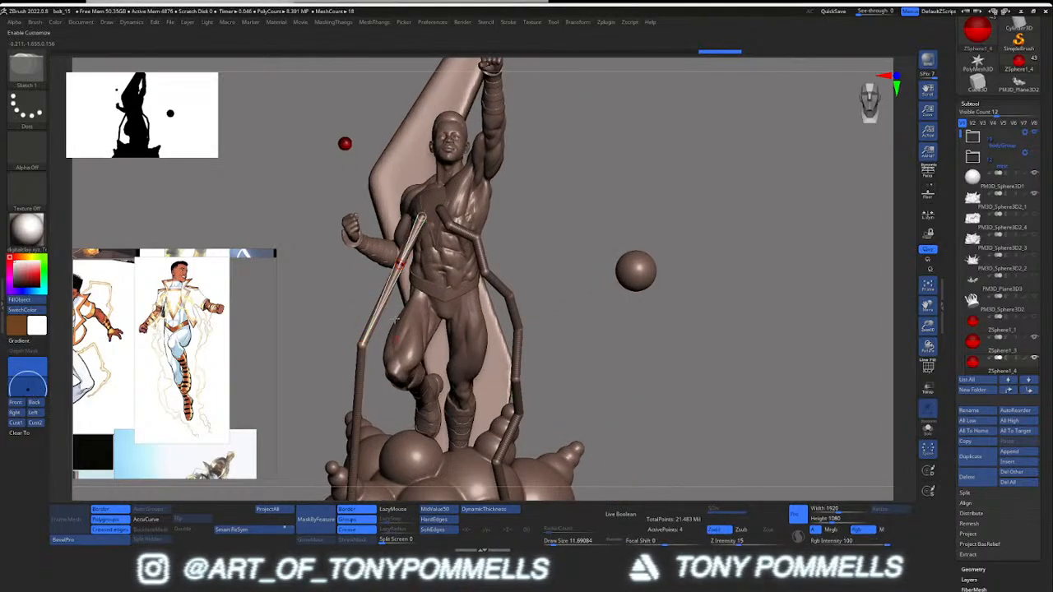
alt+right_drag(395, 320, 416, 223)
click(376, 337)
right_drag(376, 346, 444, 362)
alt+right_drag(444, 361, 441, 336)
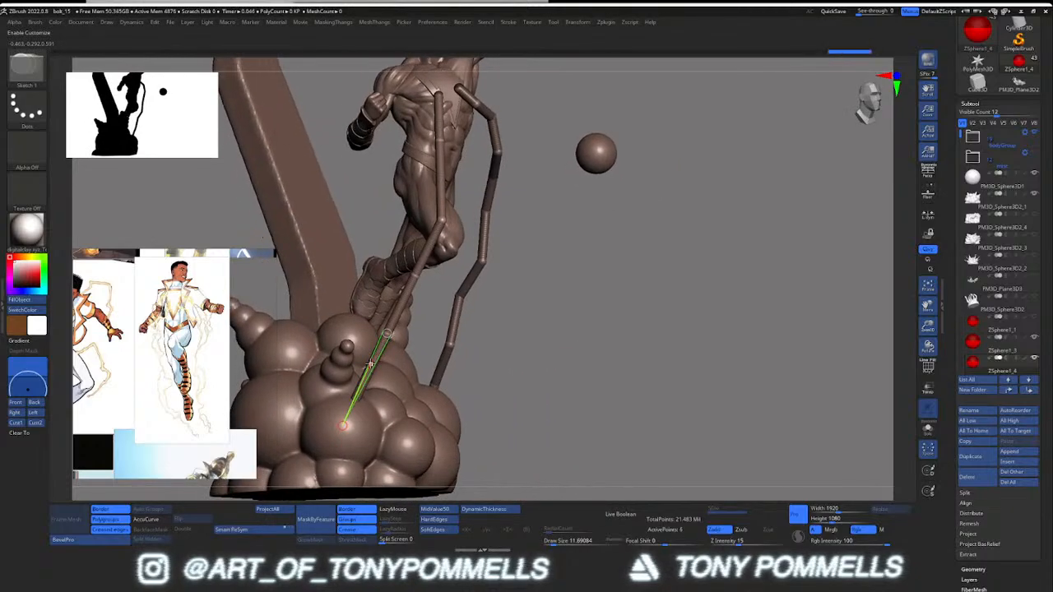
Step: Insert a joint just above the strand's base end and shift the lower joints into a zigzag in side view
click(370, 364)
right_drag(370, 363, 436, 367)
key(w)
drag(373, 363, 384, 384)
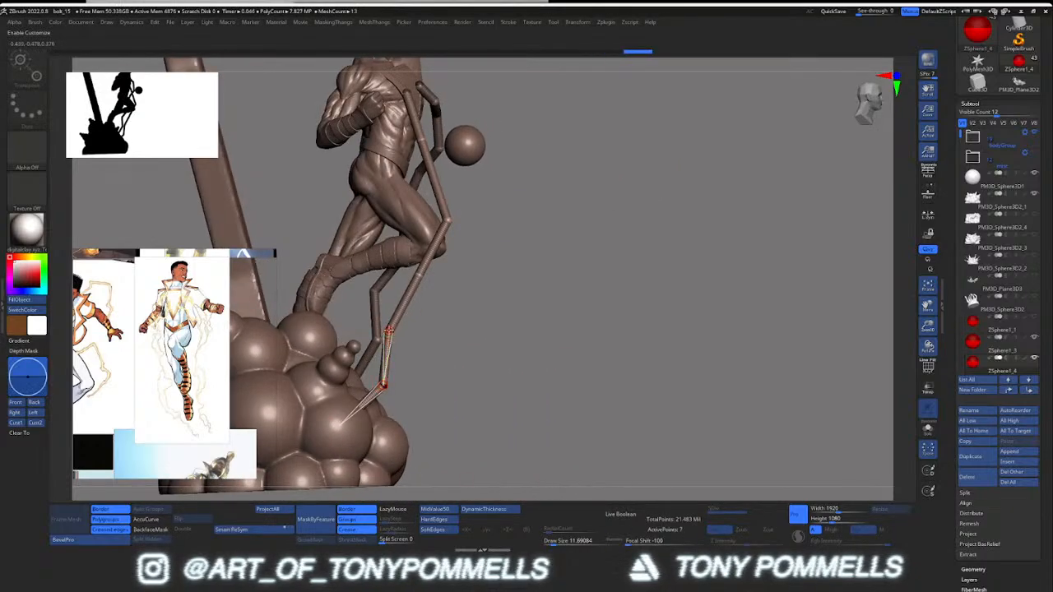
drag(388, 332, 381, 342)
mouse_move(417, 276)
mouse_down()
mouse_move(417, 309)
mouse_move(423, 262)
mouse_up()
drag(493, 263, 413, 266)
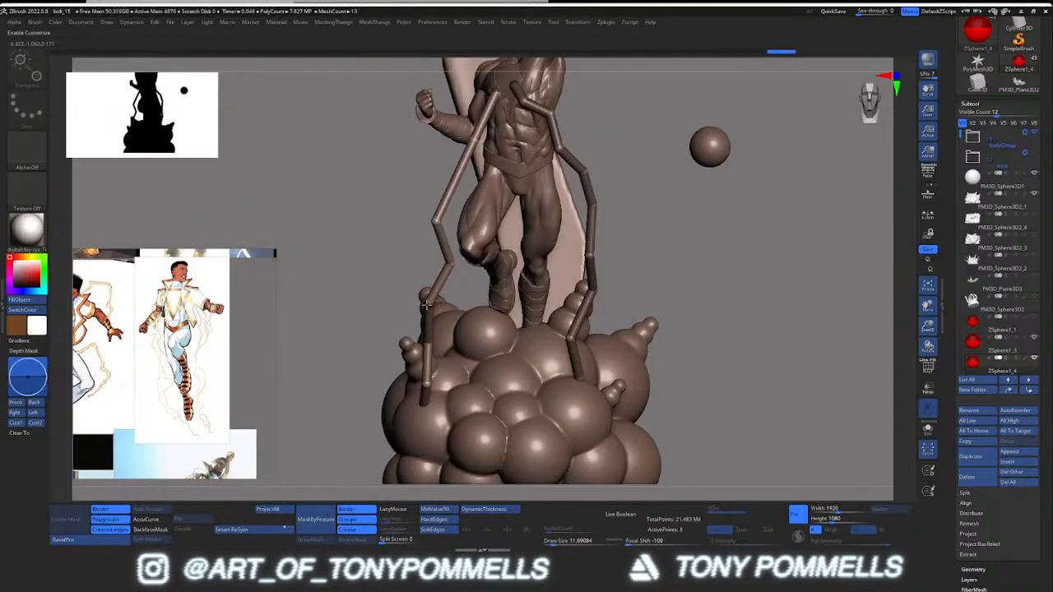
Step: Refine the strand's zigzag from the front, moving the knee-height joints sideways and seating the end on the cloud base
drag(427, 381, 446, 389)
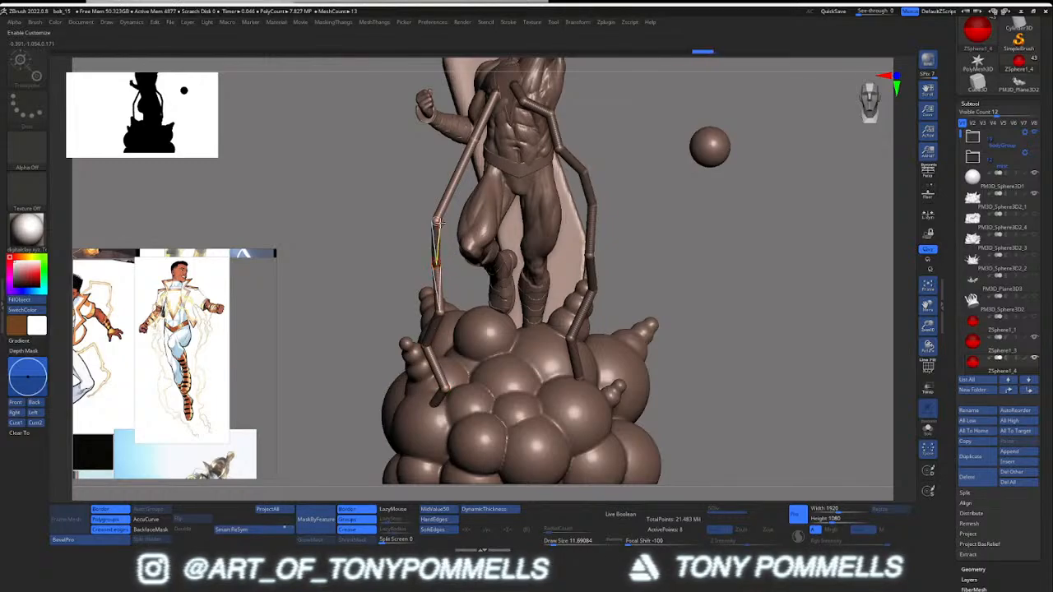
drag(438, 222, 450, 224)
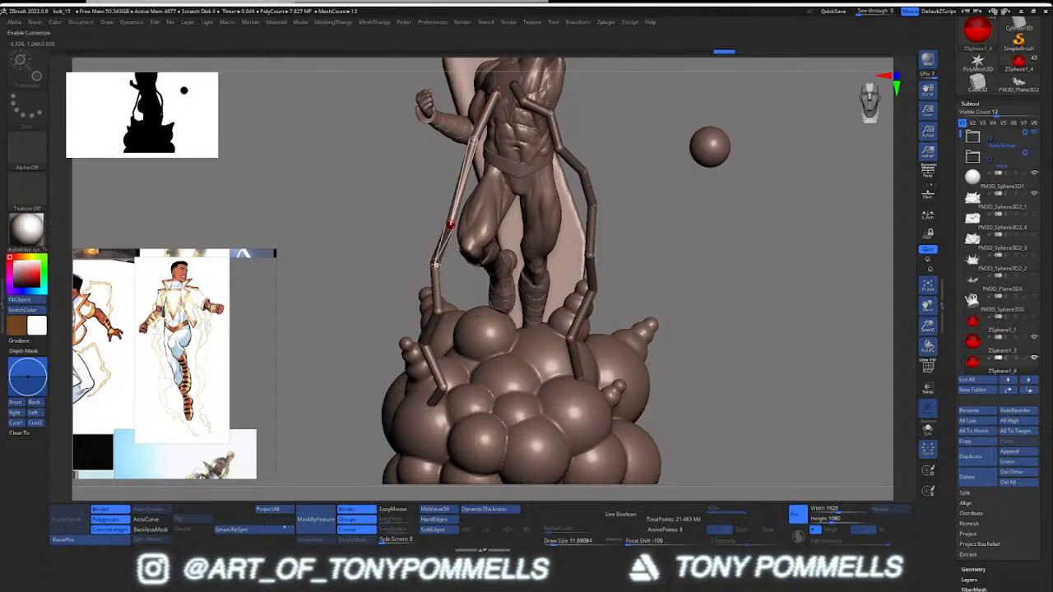
drag(435, 264, 429, 261)
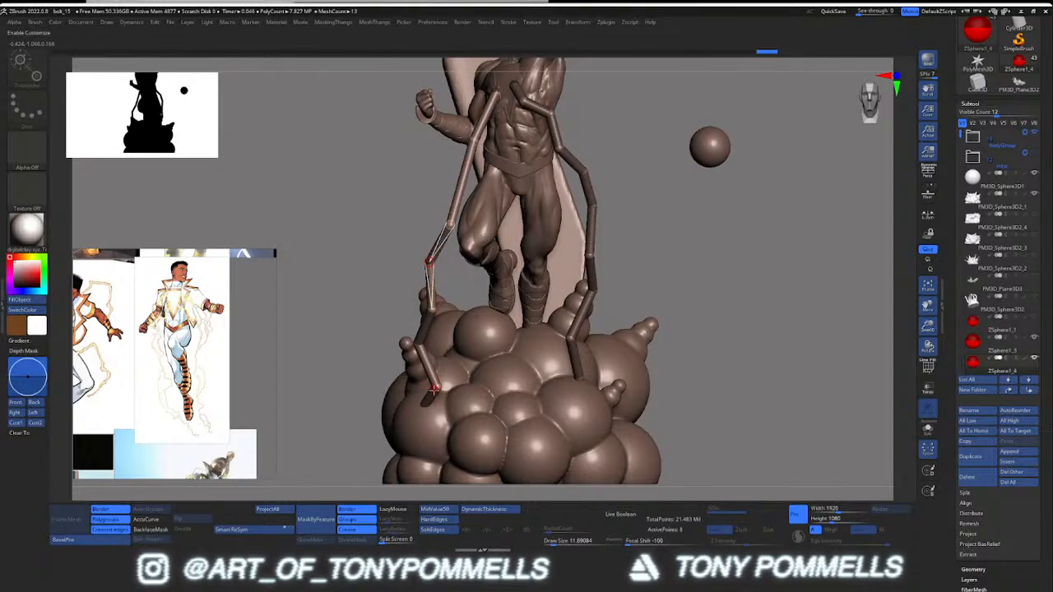
drag(426, 403, 444, 386)
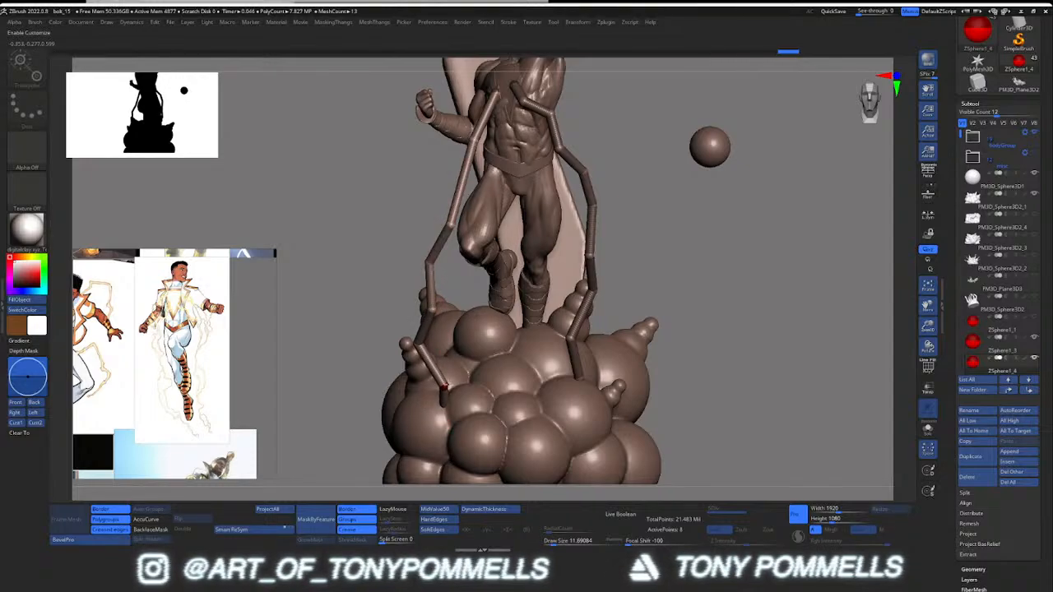
ctrl+right_drag(418, 345, 445, 333)
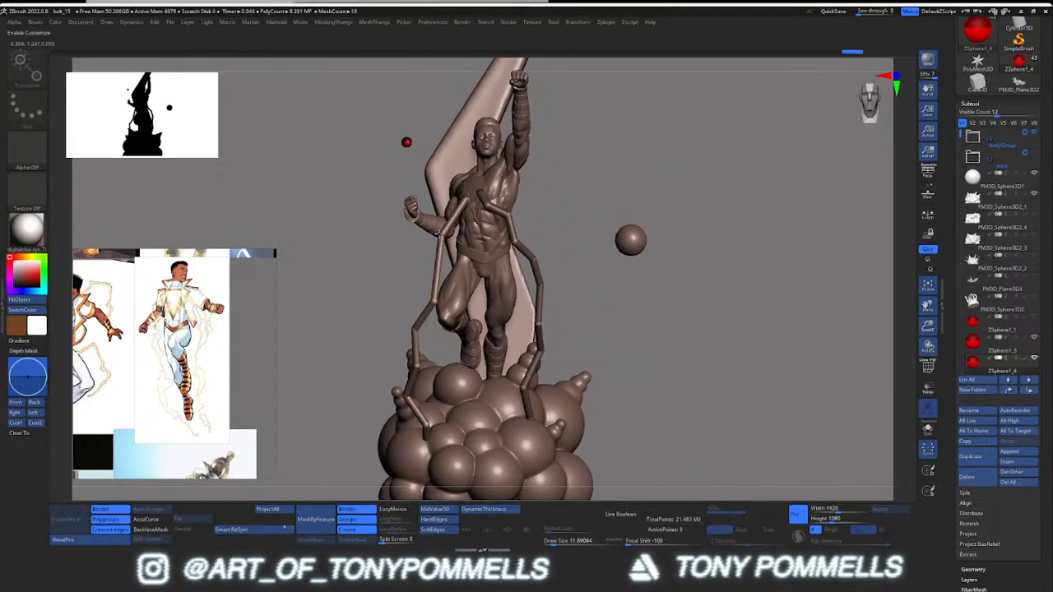
Step: Raise the strand's upper joint to abdomen height and insert another joint just below its chest end
mouse_move(445, 235)
right_down()
mouse_move(493, 246)
mouse_move(447, 237)
right_up()
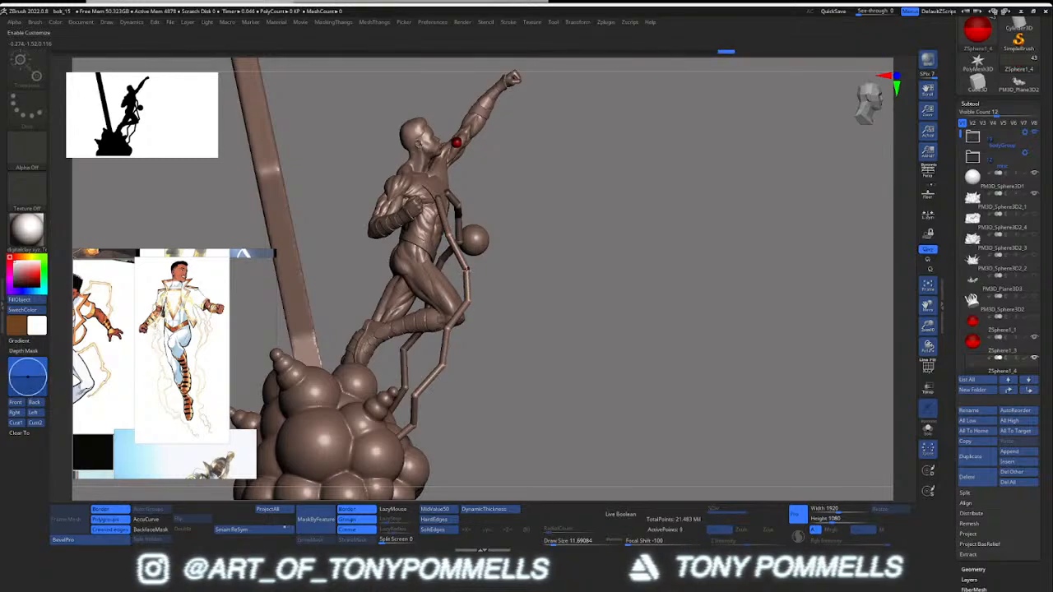
mouse_move(467, 270)
mouse_down()
mouse_move(454, 276)
mouse_move(459, 233)
mouse_up()
key(q)
click(447, 212)
key(w)
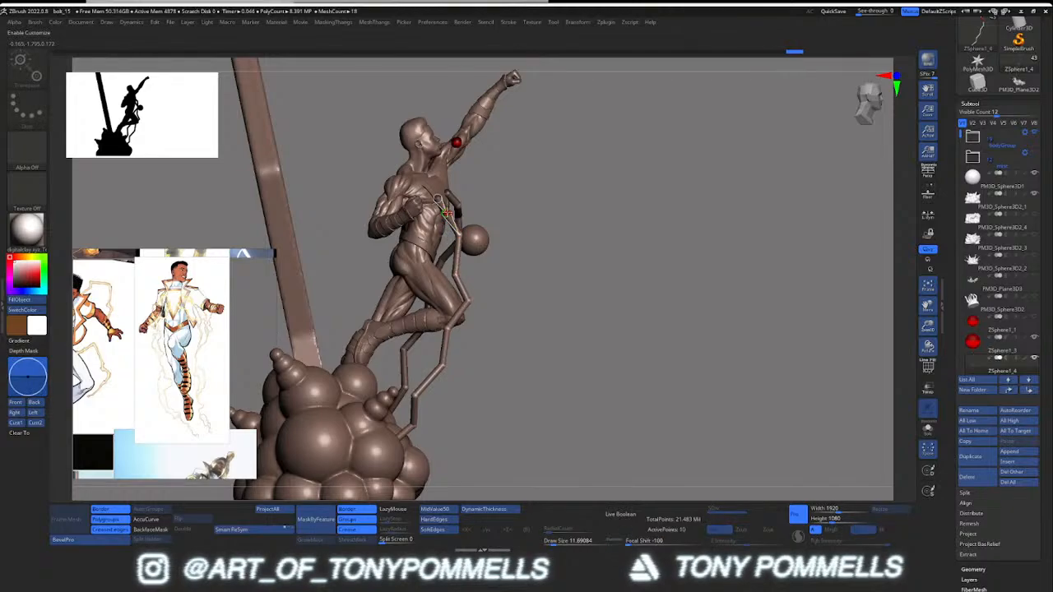
Step: Pull the new upper joint up and away from the torso and reposition the strand's end against the chest
mouse_move(454, 205)
right_down()
mouse_move(395, 205)
mouse_move(452, 207)
right_up()
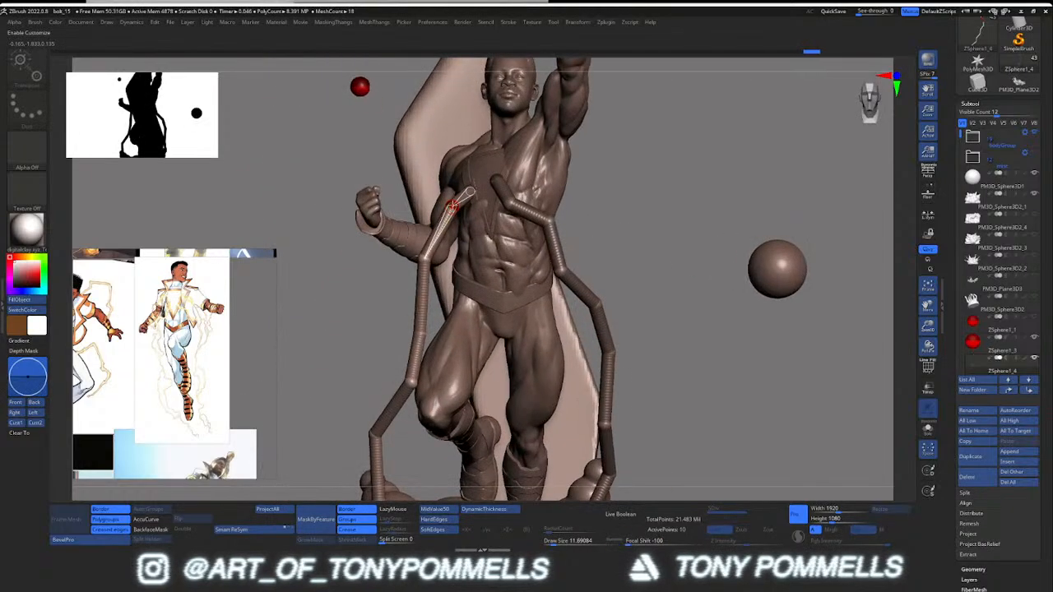
drag(452, 207, 448, 200)
right_drag(448, 200, 472, 209)
drag(449, 202, 432, 188)
right_drag(448, 197, 389, 209)
drag(442, 174, 458, 179)
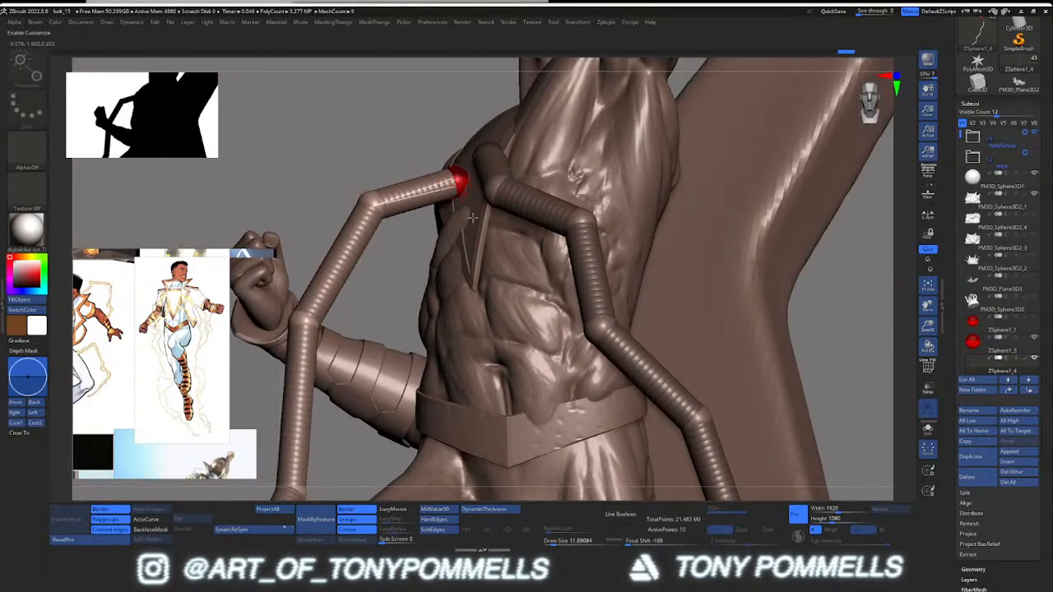
right_drag(386, 208, 576, 275)
ctrl+right_drag(411, 246, 394, 268)
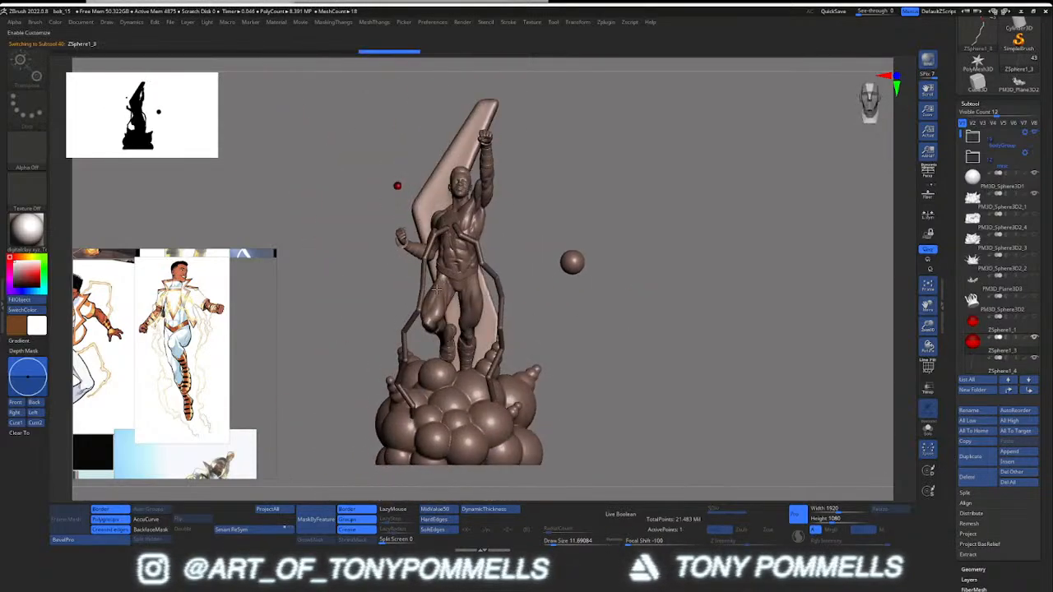
Step: Expand the body group's subtool folder, show the coatBolt subtool and select it
ctrl+right_drag(460, 317, 504, 298)
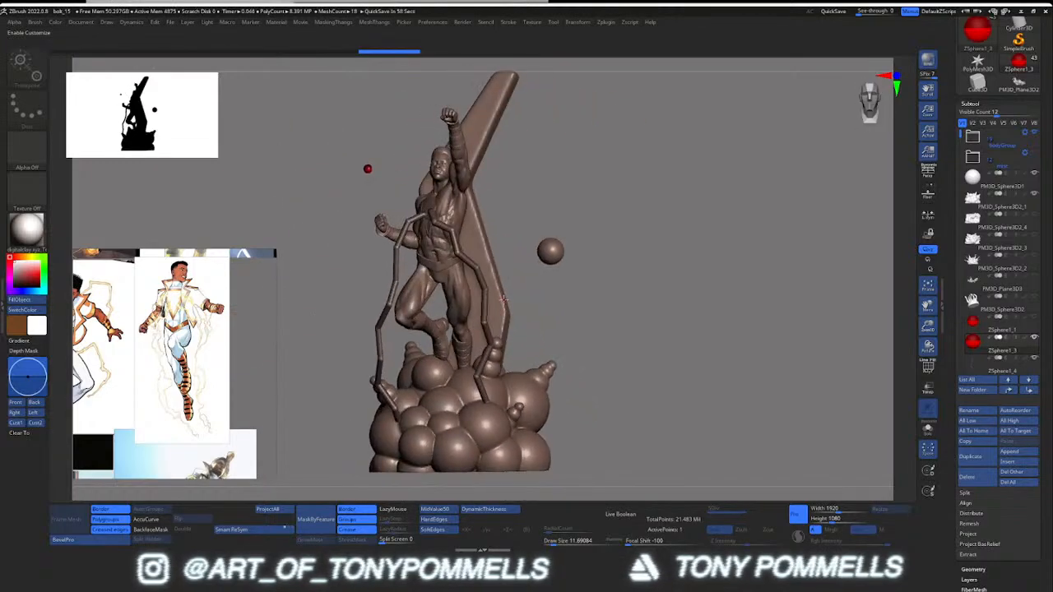
right_drag(477, 256, 505, 215)
click(972, 136)
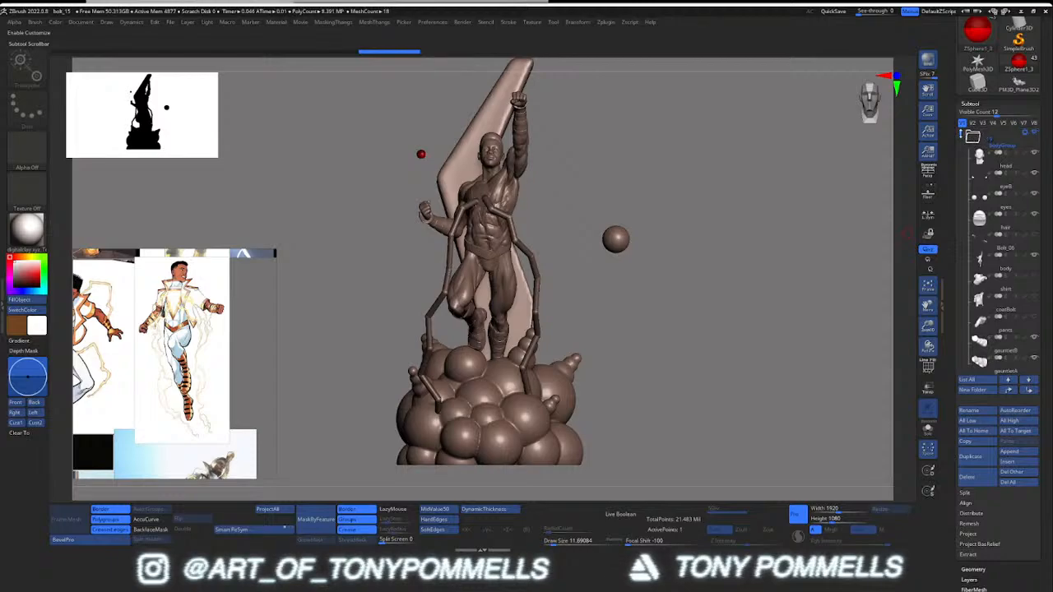
drag(960, 134, 962, 161)
click(1033, 214)
click(1010, 225)
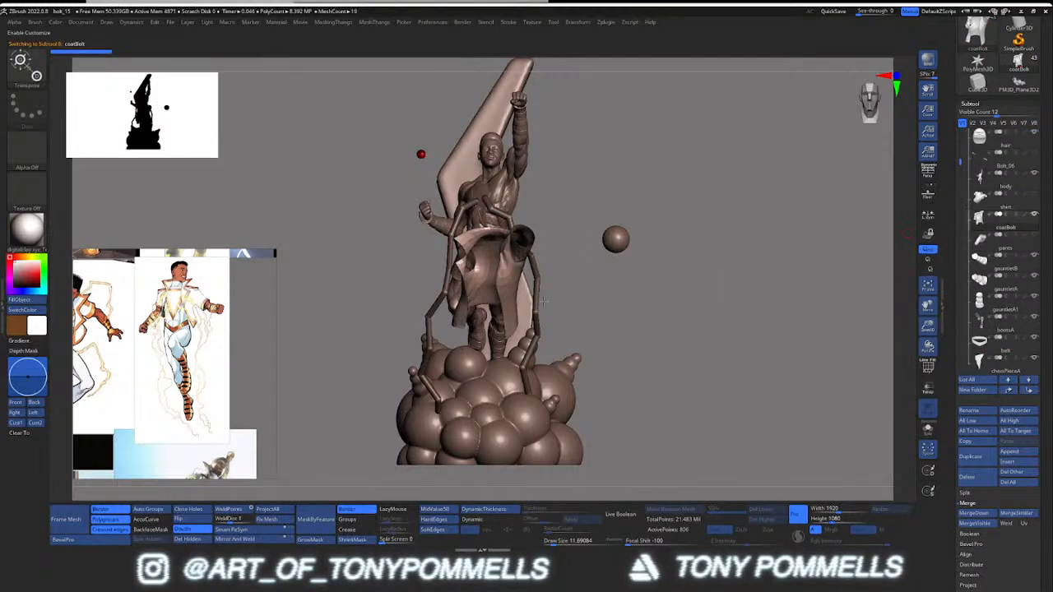
Step: Move the coat up and back onto the figure's torso and align it with the shoulders
right_drag(543, 301, 533, 255)
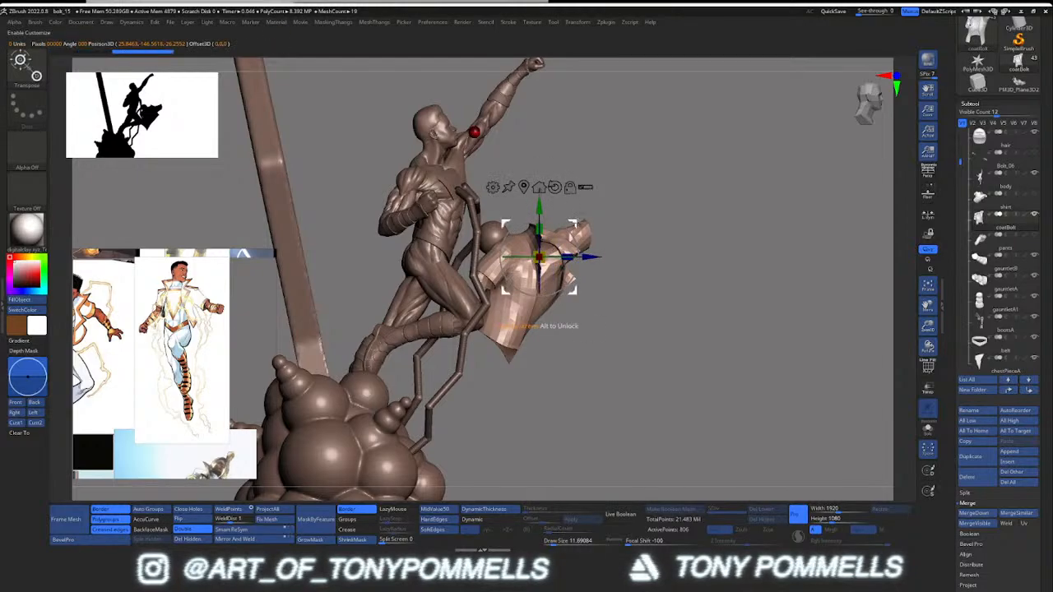
drag(574, 222, 474, 131)
right_drag(474, 132, 496, 159)
drag(449, 176, 436, 176)
right_drag(436, 176, 489, 177)
right_drag(466, 242, 538, 247)
Step: Choose the Move brush with a draw size of about 167 and nudge the whole coat into place around the shoulders
key(q)
key(s)
drag(429, 188, 435, 188)
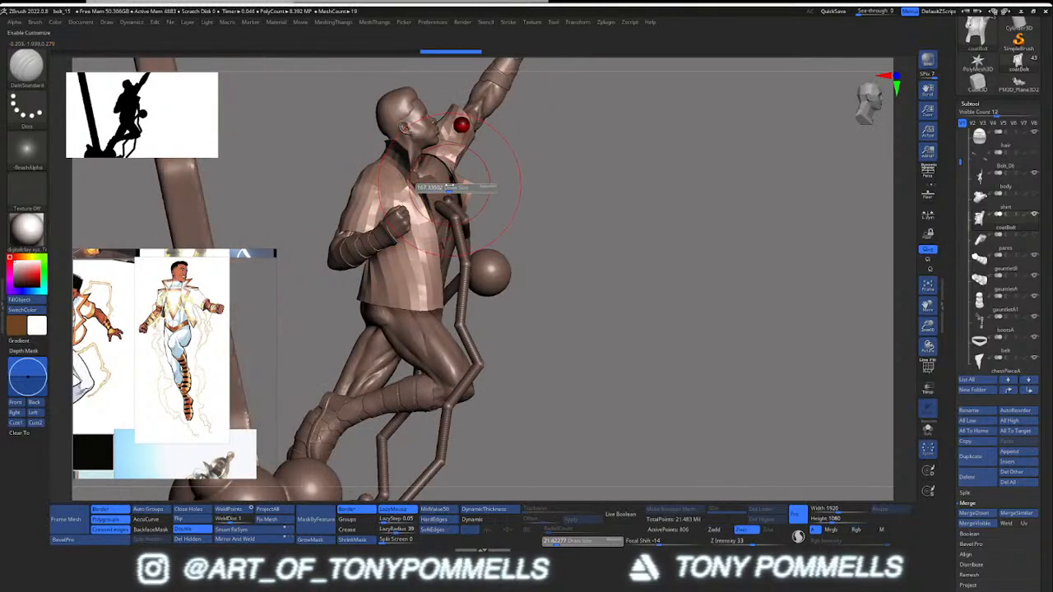
key(b)
key(m)
key(v)
mouse_move(449, 186)
right_down()
mouse_move(387, 197)
mouse_move(385, 267)
right_up()
key(w)
drag(342, 122, 335, 128)
Step: Pull the coat's back and lower hem over the figure's back and waist with the Move brush
mouse_move(346, 283)
right_down()
mouse_move(323, 215)
mouse_move(352, 221)
mouse_move(331, 230)
right_up()
key(q)
drag(331, 230, 328, 234)
right_drag(327, 234, 327, 259)
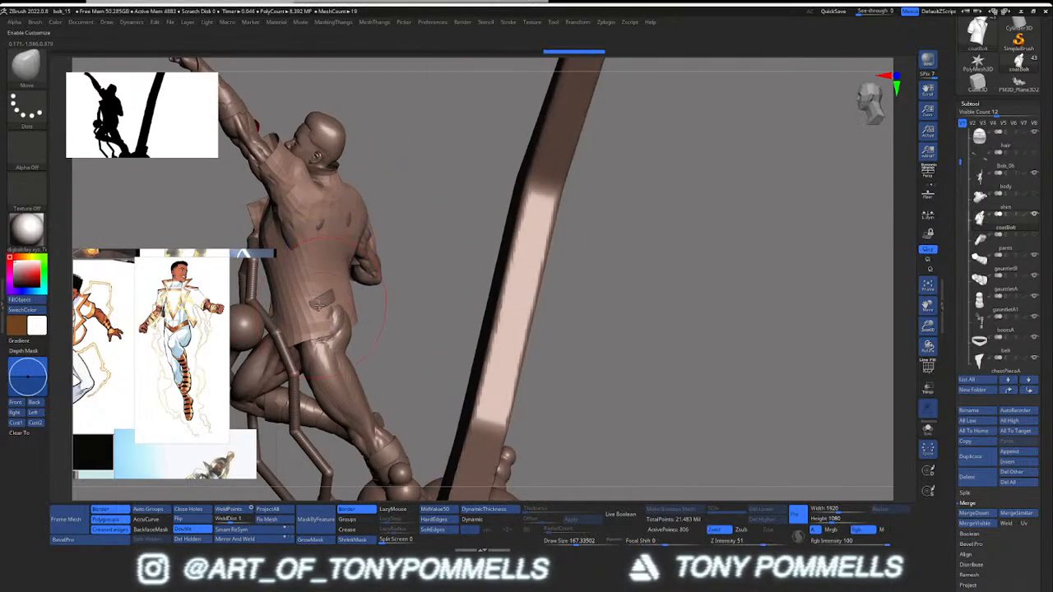
right_drag(320, 305, 317, 313)
mouse_move(304, 308)
mouse_down()
mouse_move(309, 322)
mouse_move(329, 318)
mouse_move(325, 261)
mouse_up()
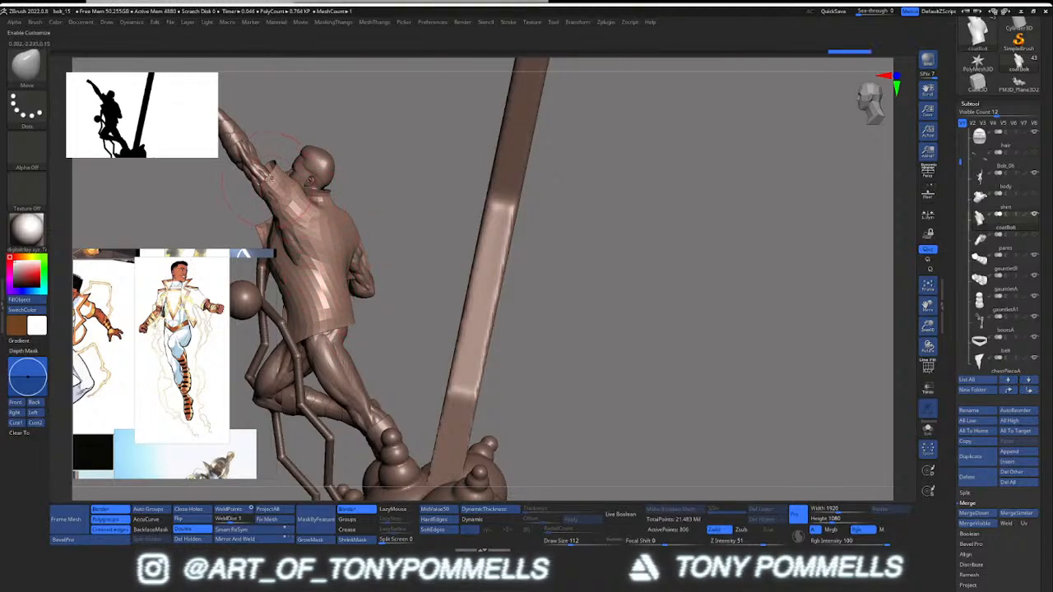
Step: Fit the coat's sleeve around the raised arm with a smaller Move brush and isolate the coat
drag(267, 179, 258, 190)
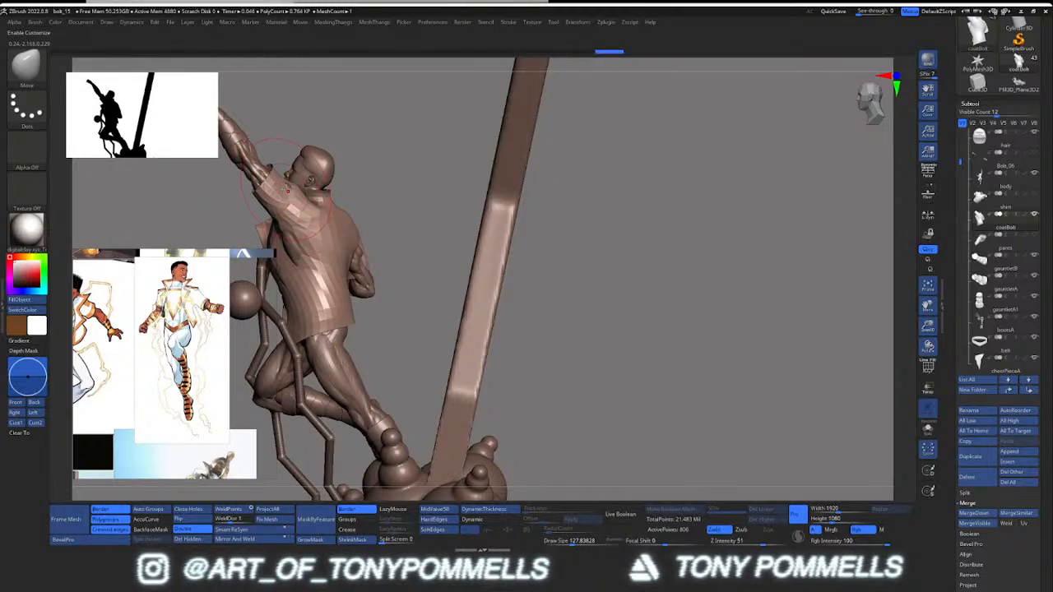
drag(165, 193, 238, 185)
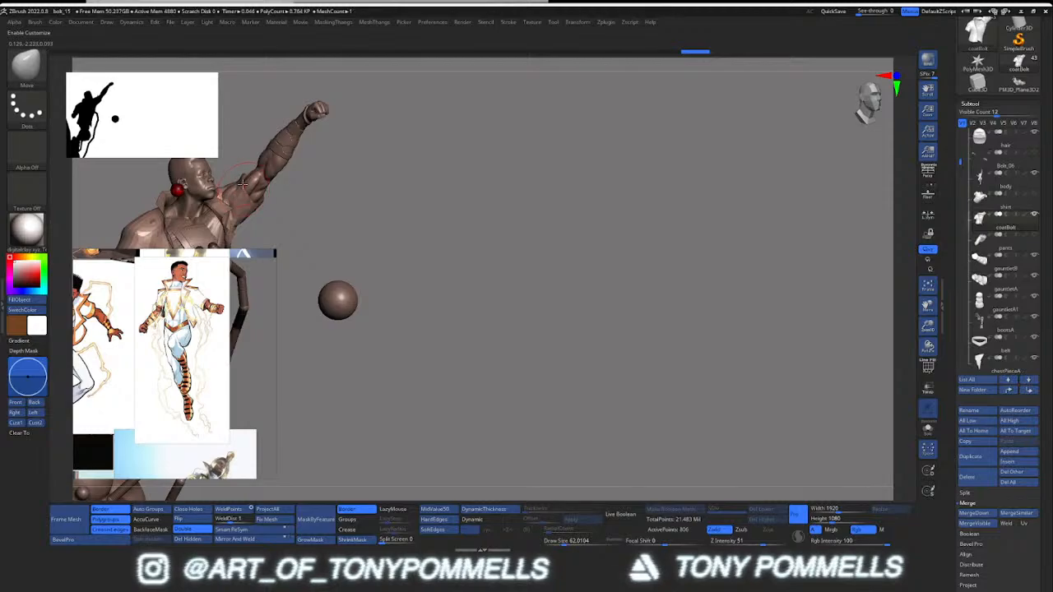
mouse_move(233, 199)
right_down()
mouse_move(352, 225)
mouse_move(331, 204)
mouse_move(351, 214)
mouse_move(365, 206)
mouse_move(362, 224)
mouse_move(323, 239)
mouse_move(337, 256)
right_up()
key(shift+s)
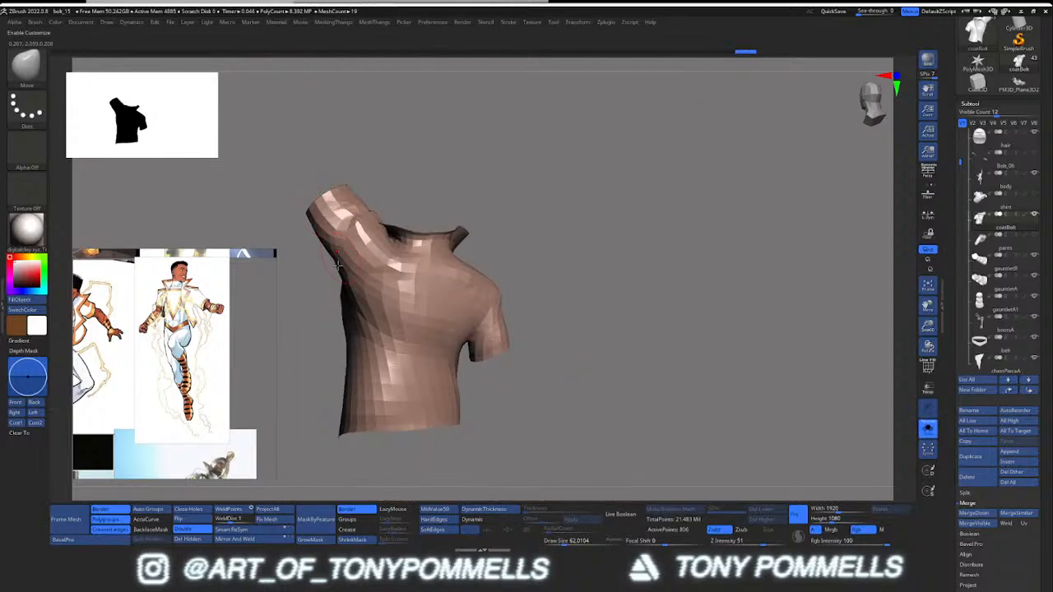
Step: Smooth the isolated coat's raised sleeve, mask the coat except the area around that sleeve, and show the whole statue again
shift+drag(337, 265, 336, 189)
mouse_move(335, 189)
right_down()
mouse_move(364, 207)
mouse_move(401, 191)
mouse_move(433, 158)
right_up()
ctrl+drag(450, 181, 477, 150)
mouse_move(477, 150)
right_down()
mouse_move(485, 200)
mouse_move(536, 169)
mouse_move(509, 249)
right_up()
ctrl+click(536, 169)
key(shift+s)
mouse_move(386, 428)
right_down()
mouse_move(468, 448)
mouse_move(435, 465)
right_up()
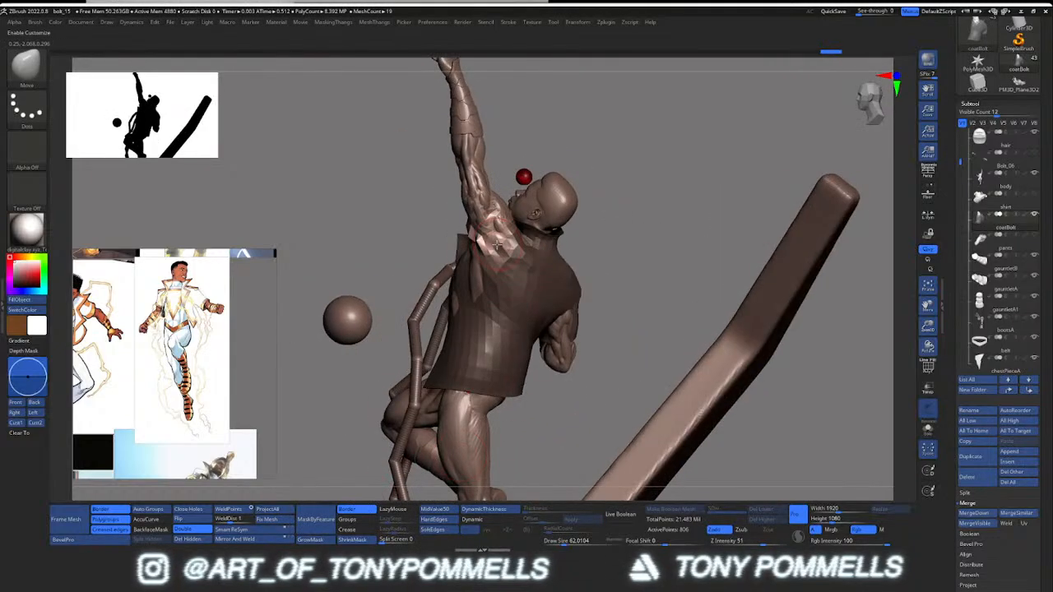
Step: Move the coat's sleeve and shoulder closer around the raised arm with the Move brush
mouse_move(500, 245)
right_down()
mouse_move(528, 225)
mouse_move(481, 238)
mouse_move(490, 240)
mouse_move(481, 221)
mouse_move(477, 228)
mouse_move(451, 203)
mouse_move(478, 240)
mouse_move(484, 215)
mouse_move(510, 210)
mouse_move(502, 202)
mouse_move(485, 221)
mouse_move(507, 213)
mouse_move(482, 241)
mouse_move(431, 210)
mouse_move(456, 187)
mouse_move(467, 191)
right_up()
key(shift+s)
key(shift+s)
key(s)
key(s)
drag(471, 191, 460, 192)
mouse_move(502, 191)
right_down()
mouse_move(468, 185)
mouse_move(464, 230)
mouse_move(457, 222)
mouse_move(468, 245)
right_up()
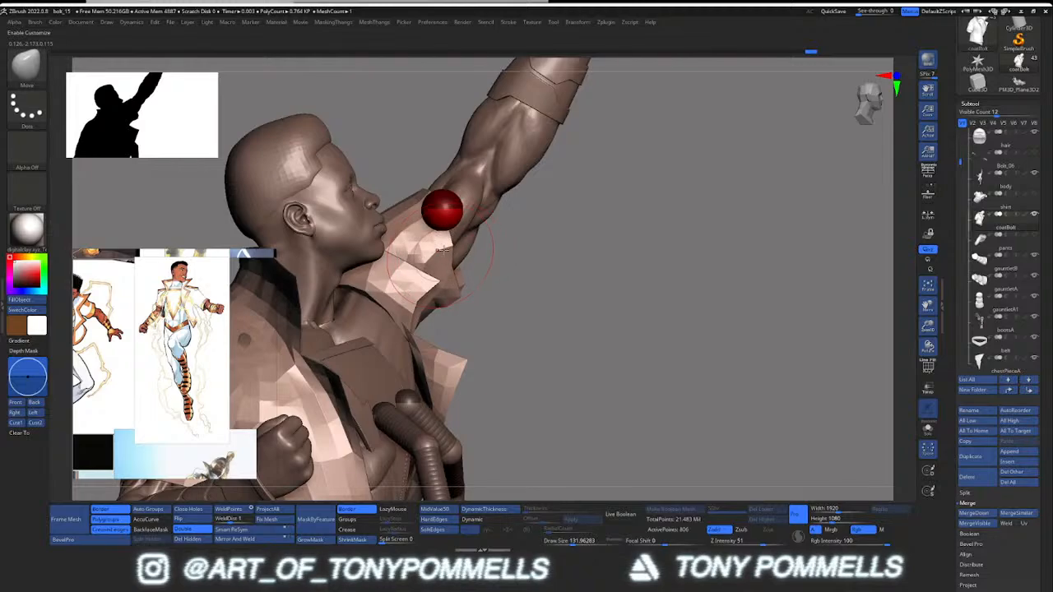
Step: Hide the red ZSphere subtool floating in front of the raised arm
ctrl+right_drag(465, 227, 589, 232)
drag(959, 162, 976, 289)
click(1034, 278)
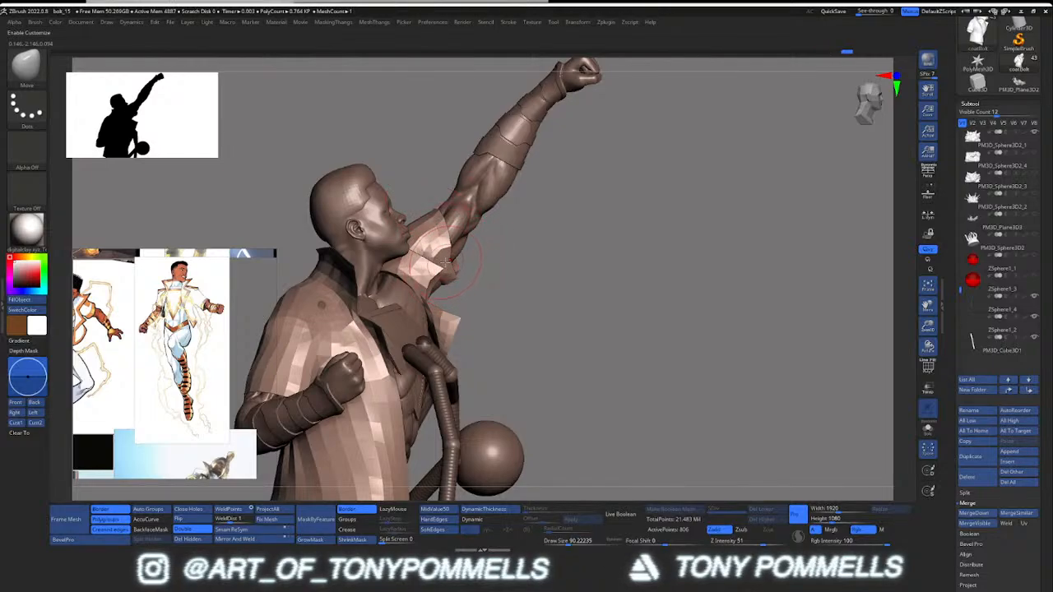
Step: Fit the sleeve opening around the raised upper arm with the Move brush at a draw size of about 56 and smooth its underside
mouse_move(447, 213)
right_down()
mouse_move(429, 202)
mouse_move(336, 221)
mouse_move(339, 247)
mouse_move(359, 260)
right_up()
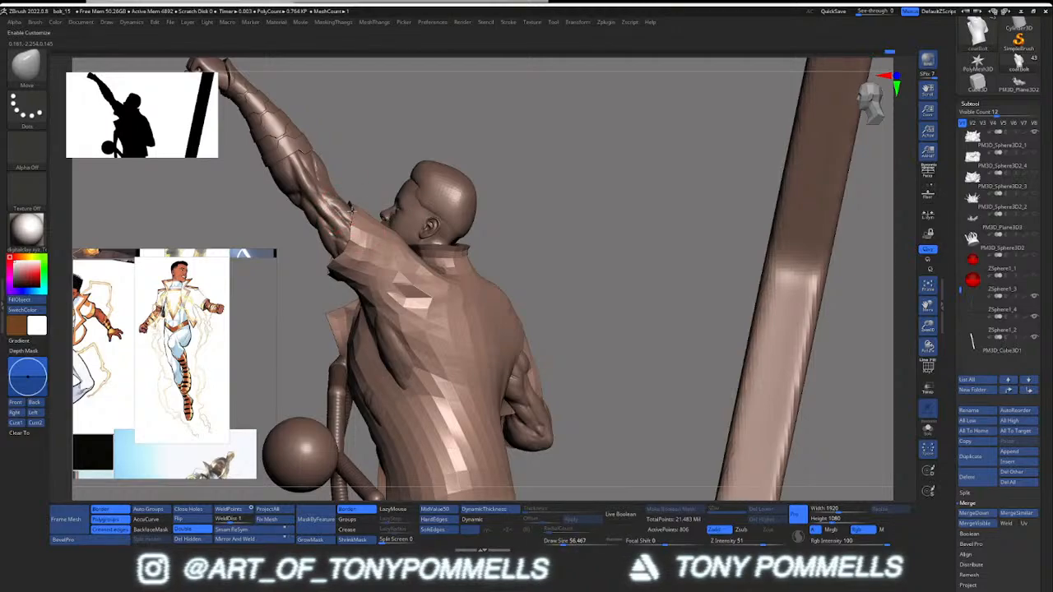
right_drag(351, 242, 337, 282)
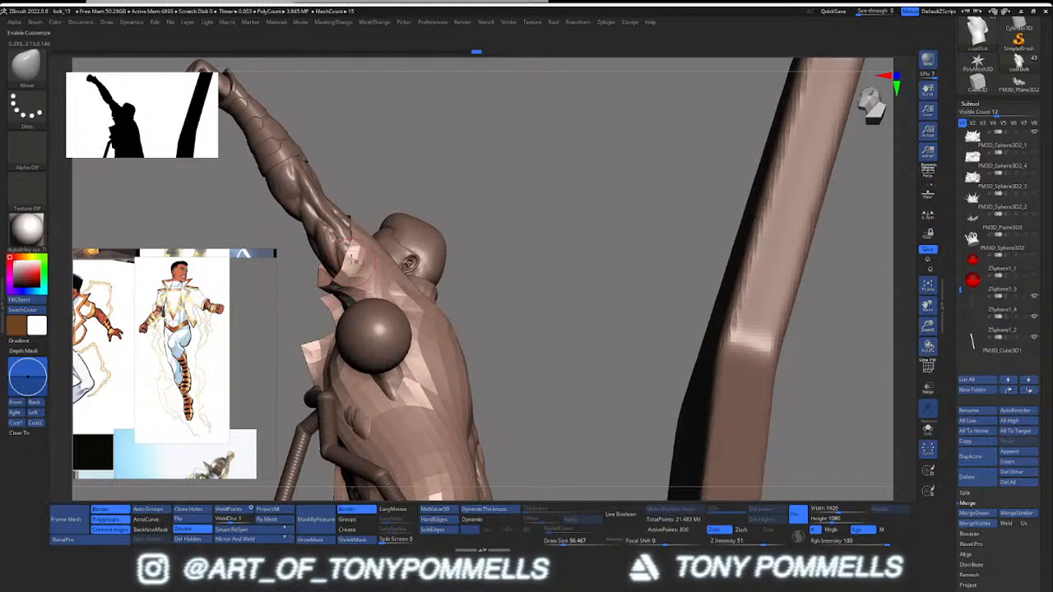
mouse_move(349, 238)
right_down()
mouse_move(361, 248)
mouse_move(349, 275)
right_up()
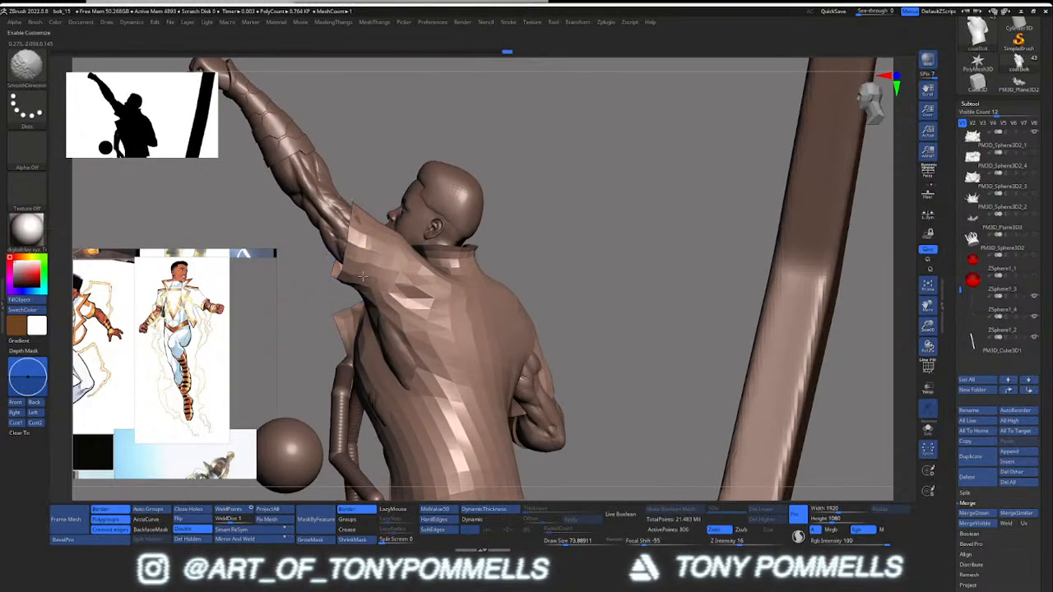
shift+drag(363, 276, 348, 269)
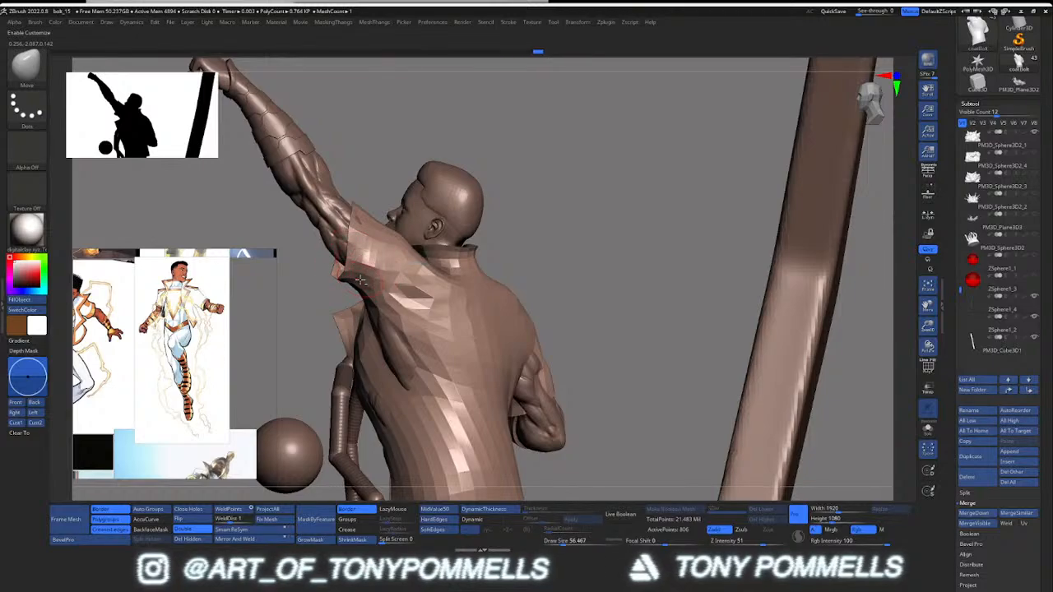
right_drag(360, 279, 418, 276)
mouse_move(303, 272)
right_down()
mouse_move(369, 286)
mouse_move(387, 277)
mouse_move(333, 287)
mouse_move(331, 252)
right_up()
key(s)
mouse_move(333, 257)
right_down()
mouse_move(354, 321)
mouse_move(334, 259)
right_up()
Step: Choose the Move Topological brush and adjust the coat around the collar and raised shoulder
key(b)
key(m)
key(t)
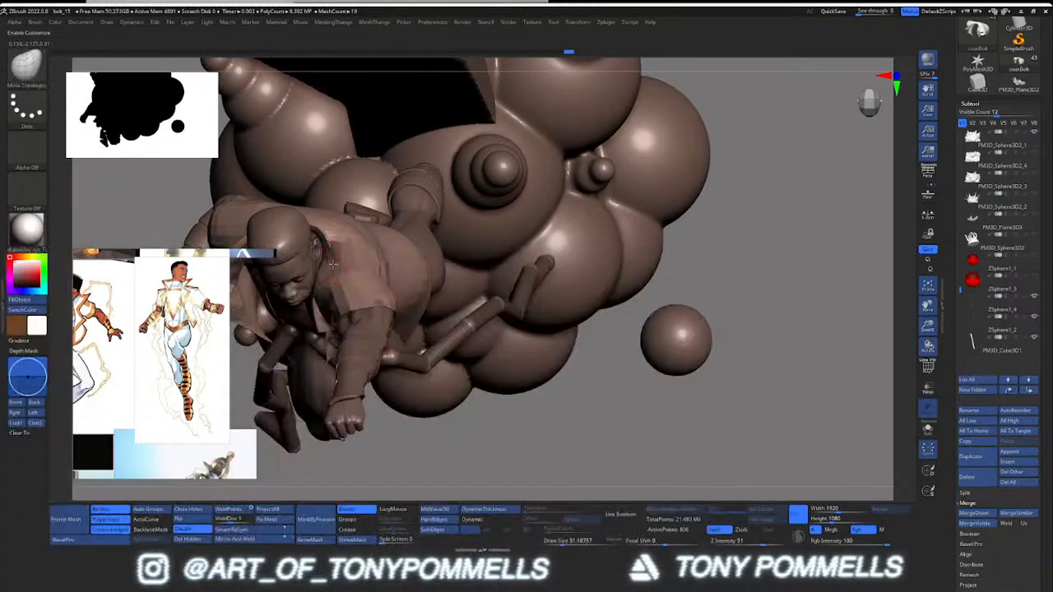
scroll(329, 269, up, 3)
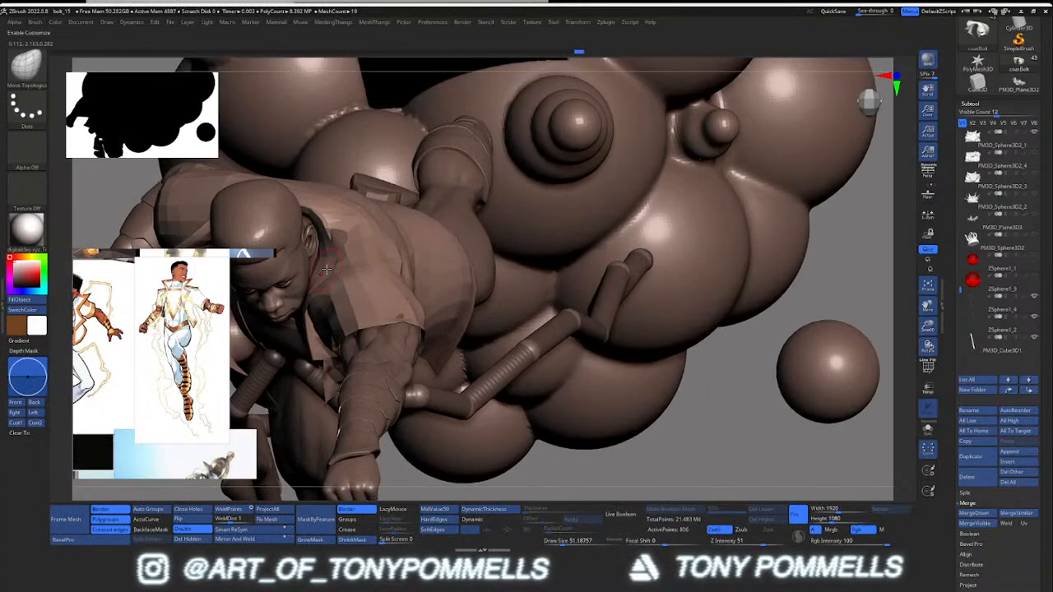
scroll(320, 274, up, 3)
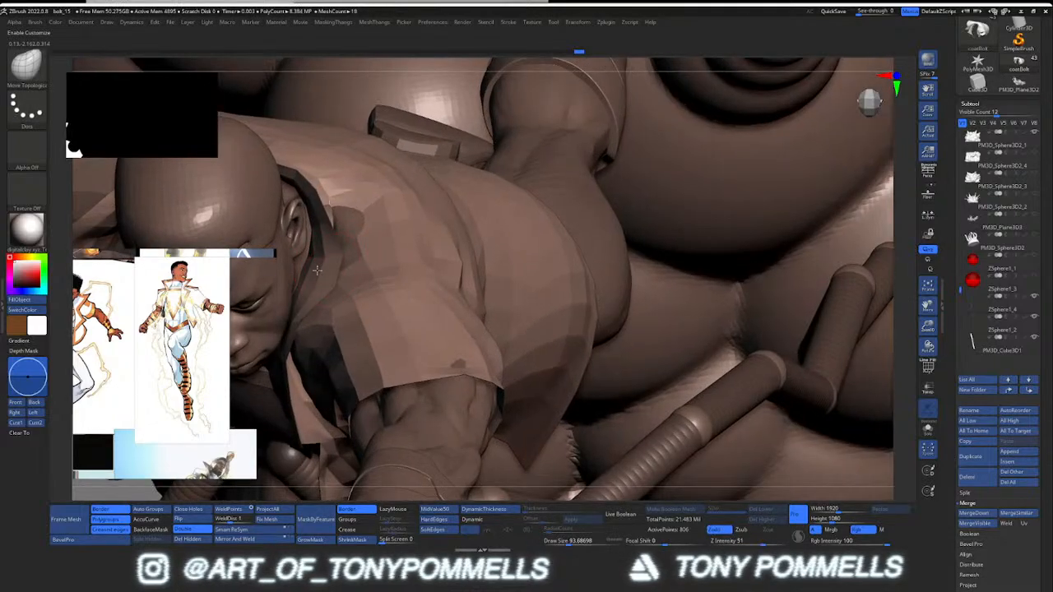
right_drag(287, 268, 374, 216)
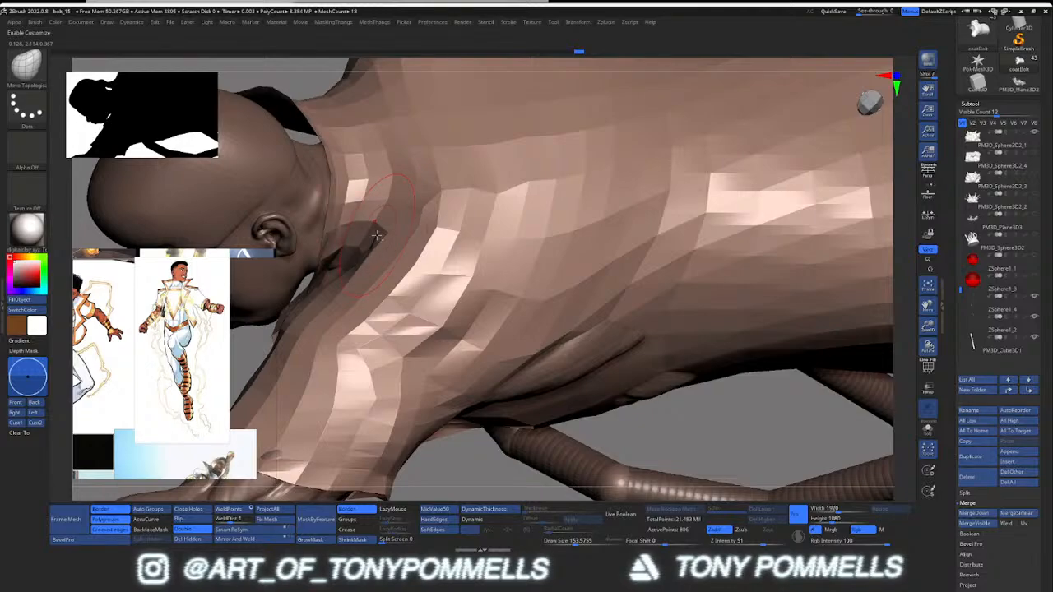
right_drag(333, 271, 348, 324)
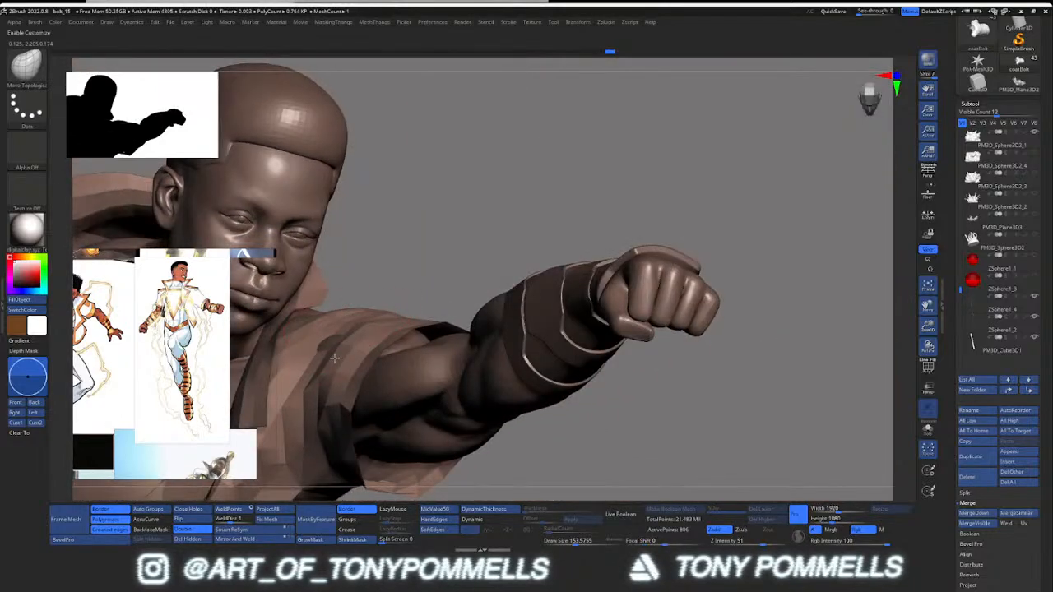
Step: Mask the coat so that only the front panel below the raised arm stays editable
mouse_move(331, 362)
right_down()
mouse_move(378, 309)
mouse_move(416, 289)
mouse_move(418, 262)
mouse_move(426, 300)
mouse_move(439, 306)
mouse_move(385, 302)
right_up()
mouse_move(393, 271)
ctrl+mouse_down()
mouse_move(428, 276)
mouse_move(447, 441)
mouse_move(437, 436)
ctrl+mouse_up()
mouse_move(493, 287)
right_down()
mouse_move(547, 280)
mouse_move(533, 275)
mouse_move(498, 332)
mouse_move(448, 321)
right_up()
ctrl+click(534, 275)
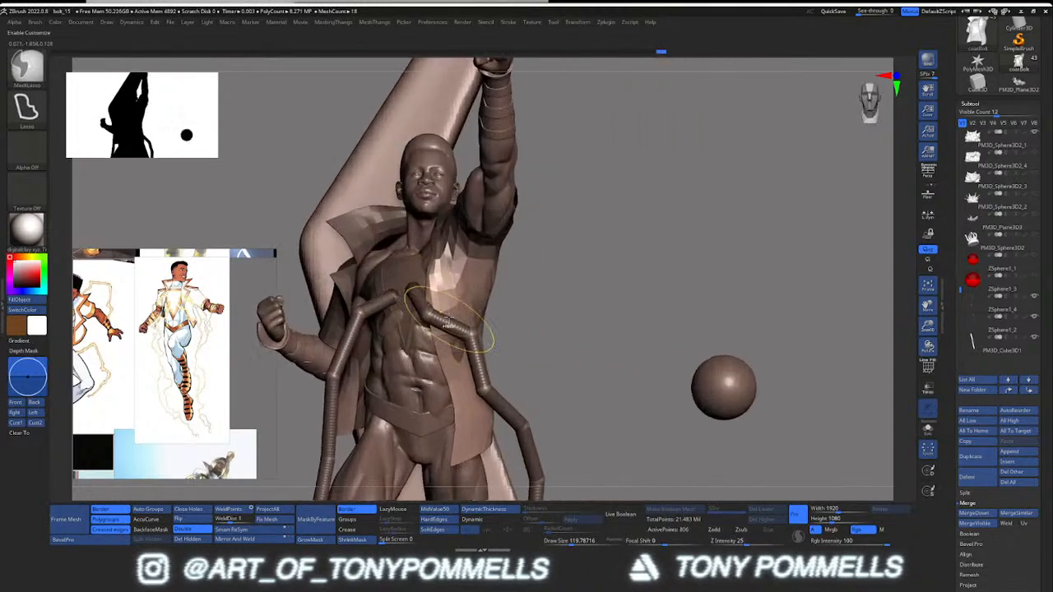
Step: Try to rotate the coat's unmasked front panel outward with the gizmo
key(w)
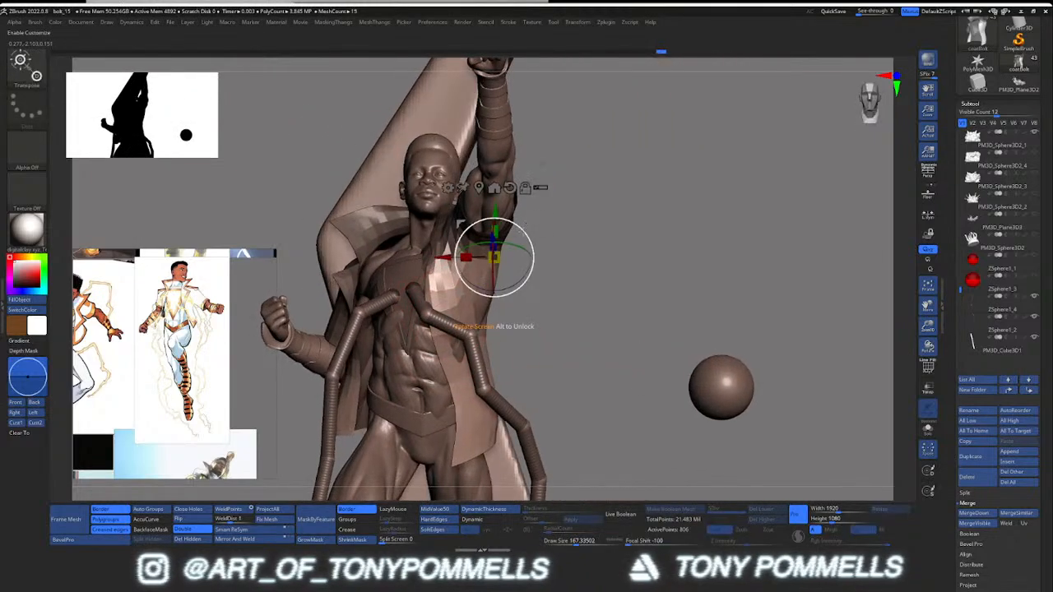
alt+drag(530, 224, 480, 226)
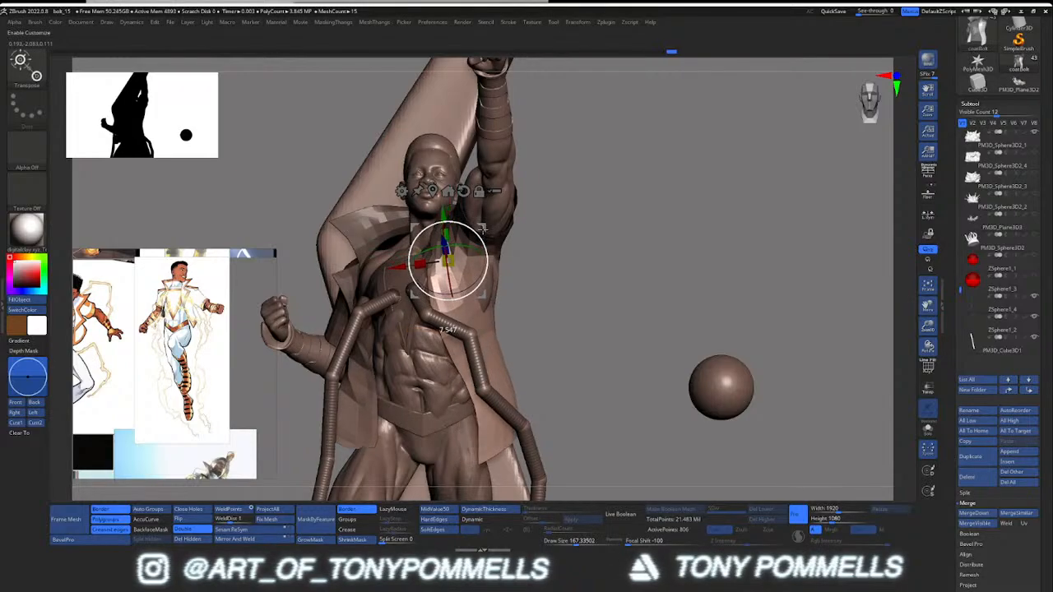
key(ctrl+z)
Step: Adjust the coat's mask and rotate the unmasked lower side beneath the raised arm outward with the gizmo
key(q)
mouse_move(403, 449)
ctrl+mouse_down()
mouse_move(390, 388)
mouse_move(376, 426)
ctrl+mouse_up()
right_drag(377, 426, 576, 399)
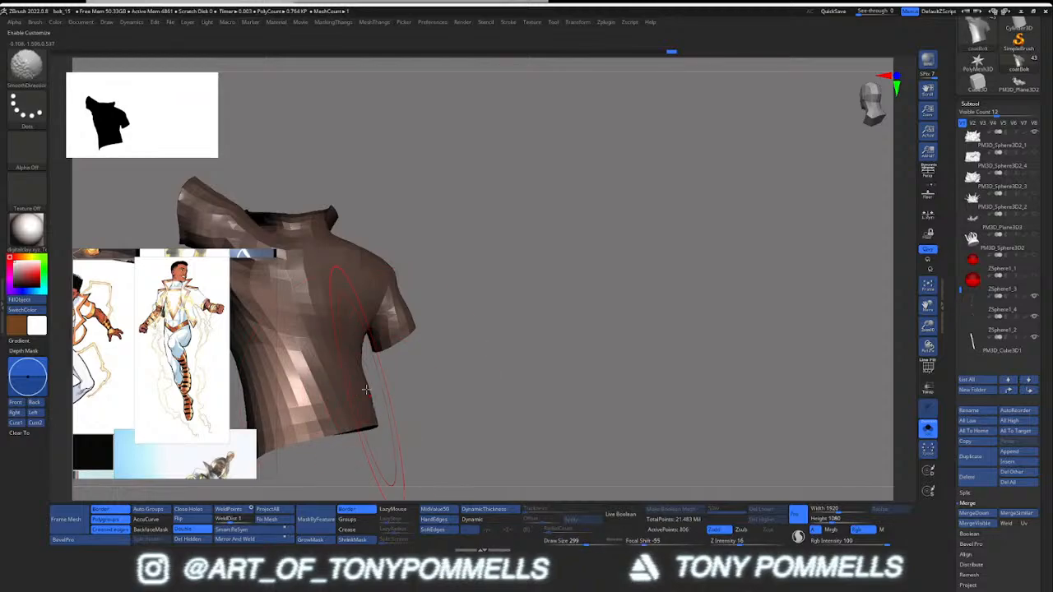
key(w)
mouse_move(370, 424)
right_down()
mouse_move(476, 356)
mouse_move(345, 351)
mouse_move(422, 351)
right_up()
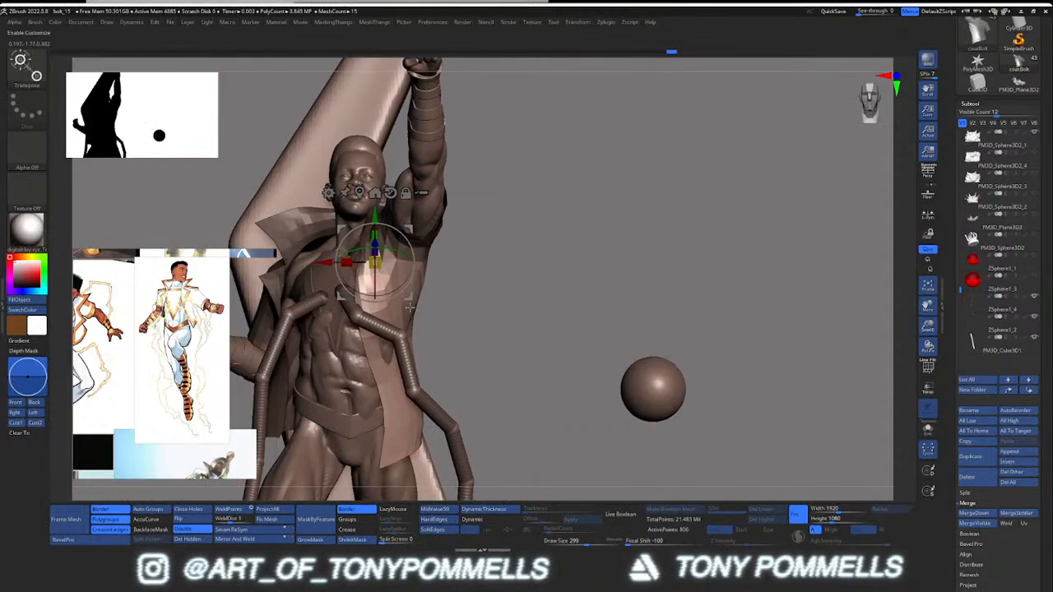
drag(407, 275, 416, 265)
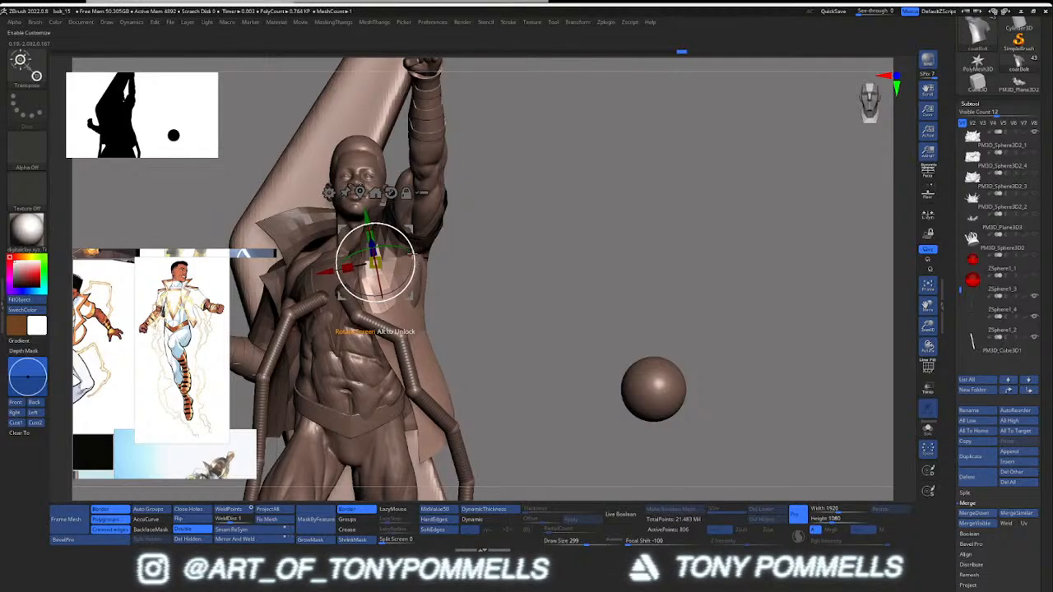
right_drag(375, 331, 474, 331)
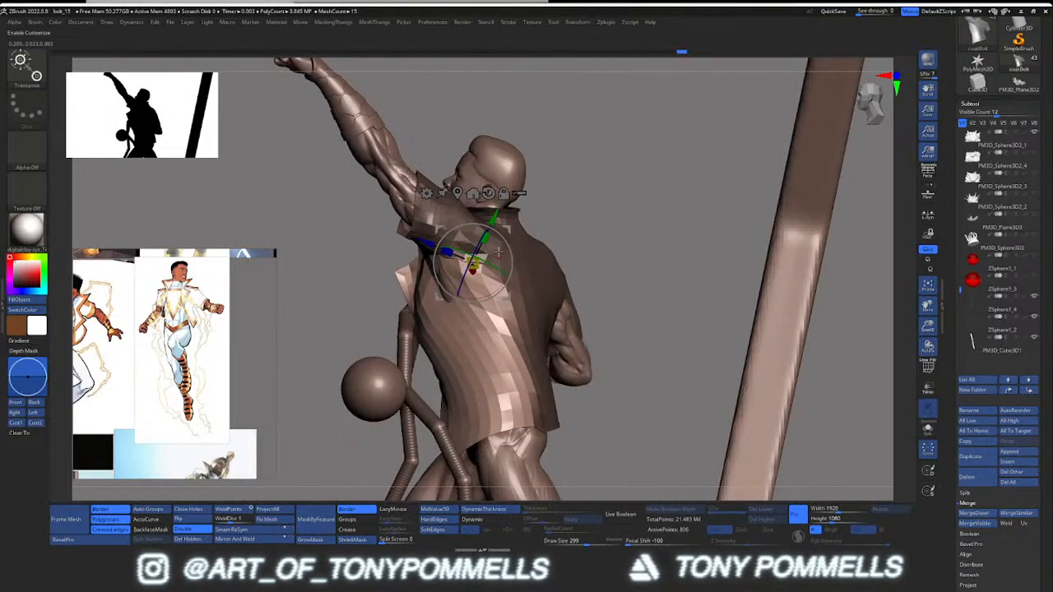
Step: Pull the coat's side and back into shape with the Move Topological brush at draw sizes of about 372 and 171, and clear the mask
key(q)
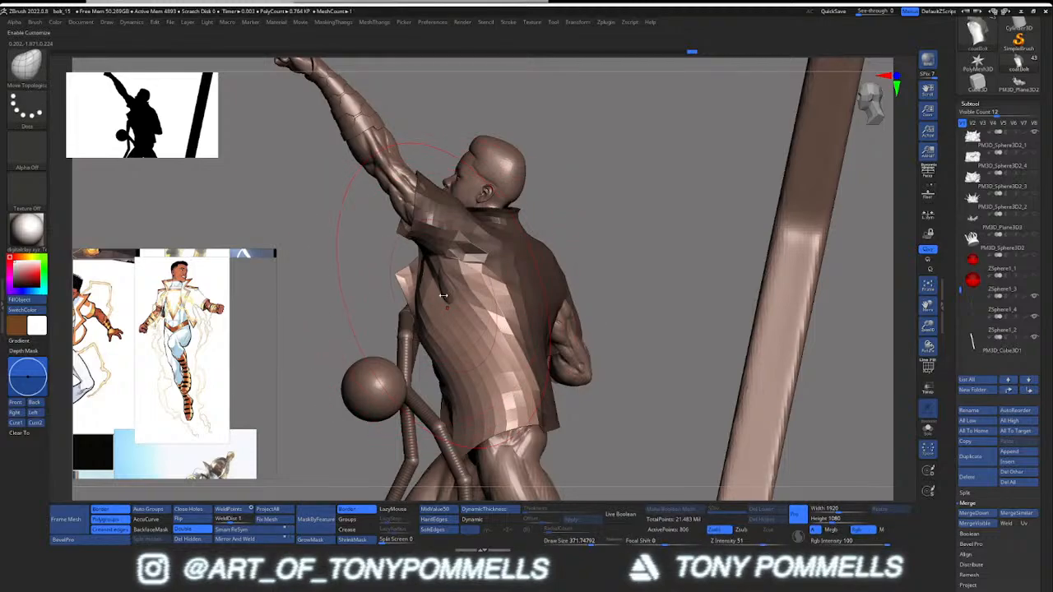
mouse_move(473, 322)
mouse_down()
mouse_move(435, 319)
mouse_move(451, 291)
mouse_up()
key(s)
mouse_move(354, 326)
right_down()
mouse_move(416, 309)
mouse_move(423, 329)
right_up()
key(s)
drag(424, 331, 417, 332)
right_drag(400, 332, 486, 368)
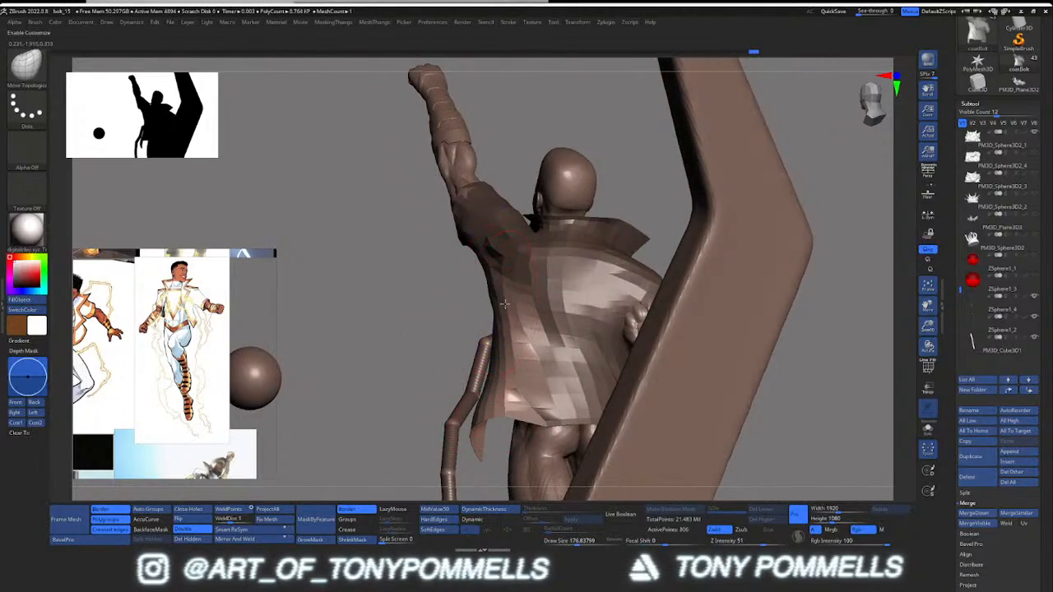
drag(504, 303, 504, 306)
right_drag(504, 303, 527, 303)
ctrl+drag(387, 198, 411, 222)
Step: Reshape and smooth the coat's side below the raised arm's armpit using smaller brush sizes
right_drag(443, 206, 462, 206)
drag(458, 206, 438, 211)
right_drag(451, 288, 497, 310)
key(bracketleft)
shift+drag(494, 313, 505, 311)
right_drag(492, 309, 497, 329)
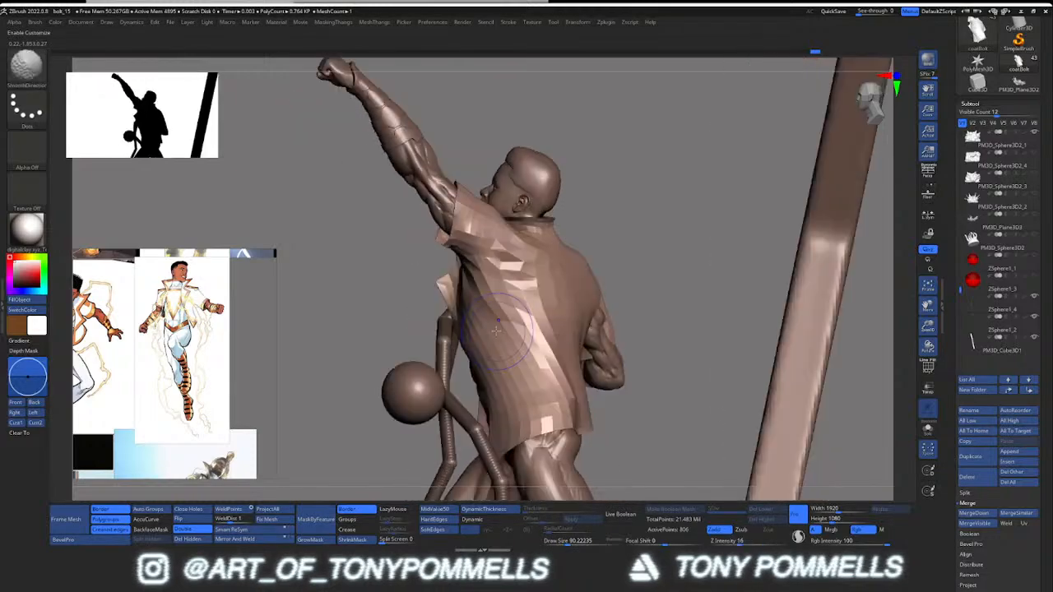
drag(496, 332, 470, 336)
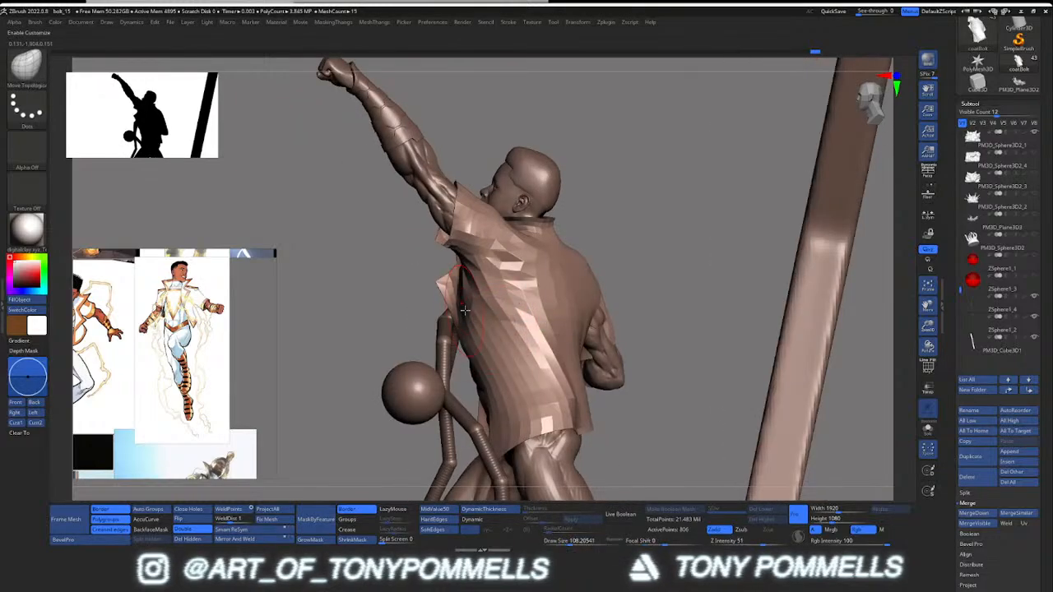
Step: Mask the coat's upper part, leaving the lower back hem free, and activate the transform gizmo
ctrl+right_drag(490, 368, 477, 387)
mouse_move(466, 380)
ctrl+mouse_down()
mouse_move(542, 383)
mouse_move(450, 418)
ctrl+mouse_up()
ctrl+click(587, 423)
key(w)
ctrl+right_drag(519, 432, 523, 403)
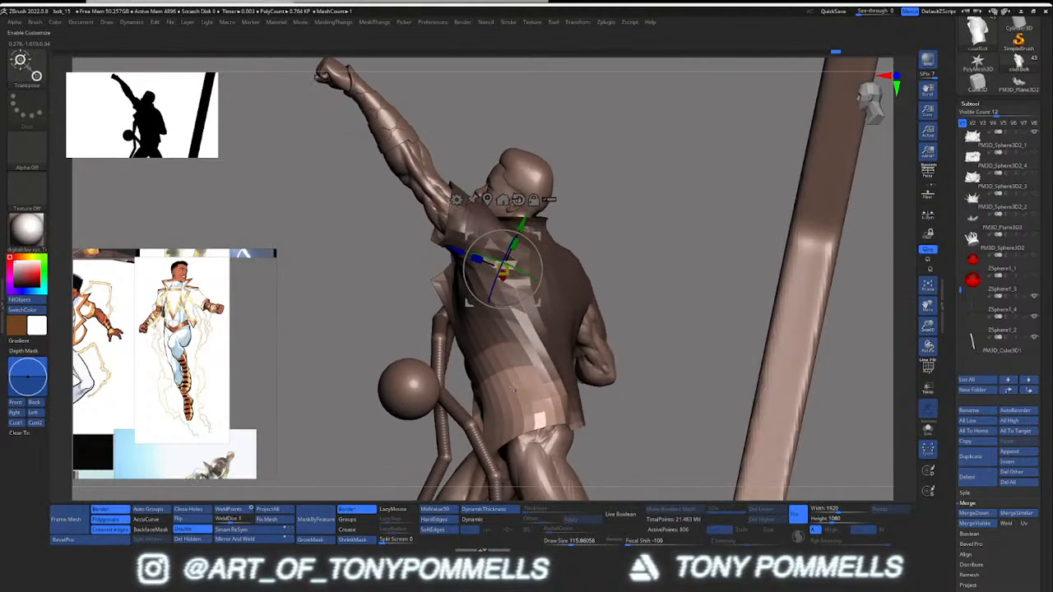
Step: Try to reposition the coat's unmasked lower hem with the gizmo
alt+click(505, 383)
drag(541, 364, 533, 354)
key(ctrl+z)
Step: Swing the unmasked lower back hem outward from the figure's hips with the gizmo
mouse_move(354, 436)
right_down()
mouse_move(461, 444)
mouse_move(424, 411)
right_up()
key(q)
right_drag(396, 459, 377, 358)
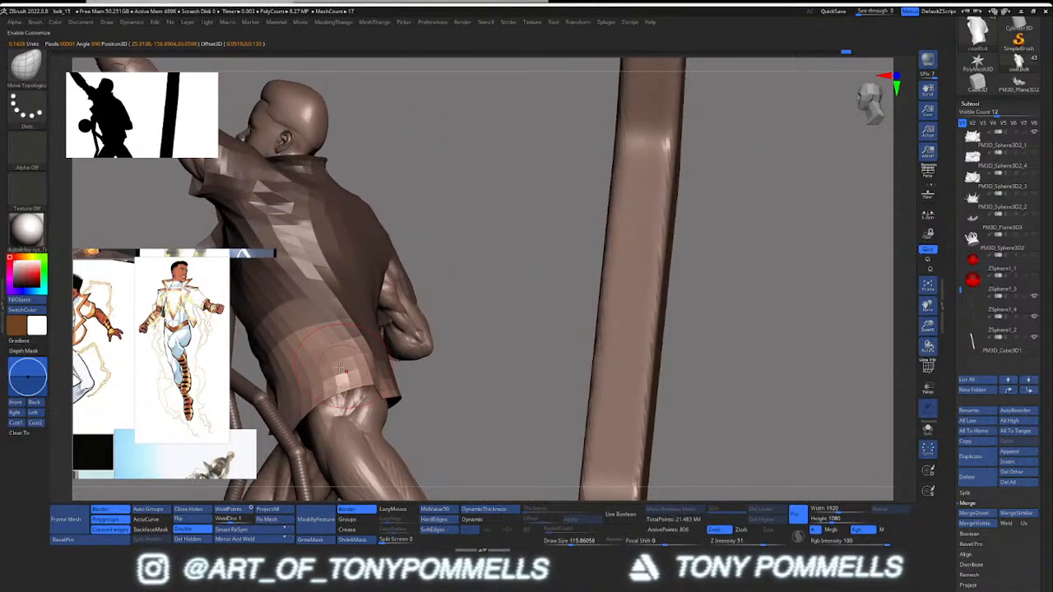
mouse_move(335, 406)
right_down()
mouse_move(387, 386)
mouse_move(403, 354)
mouse_move(364, 327)
right_up()
key(w)
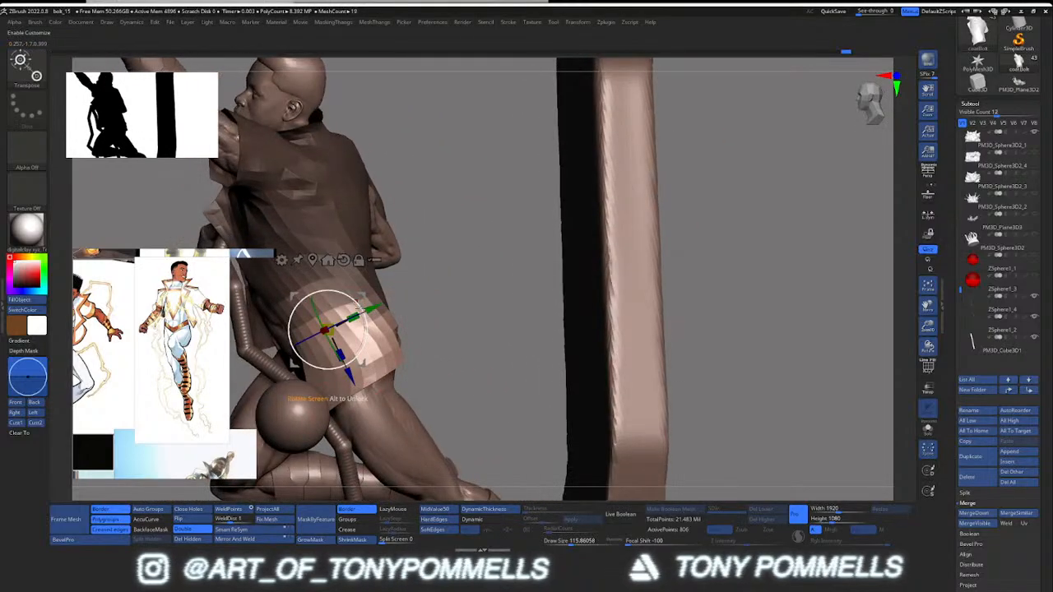
drag(364, 324, 375, 294)
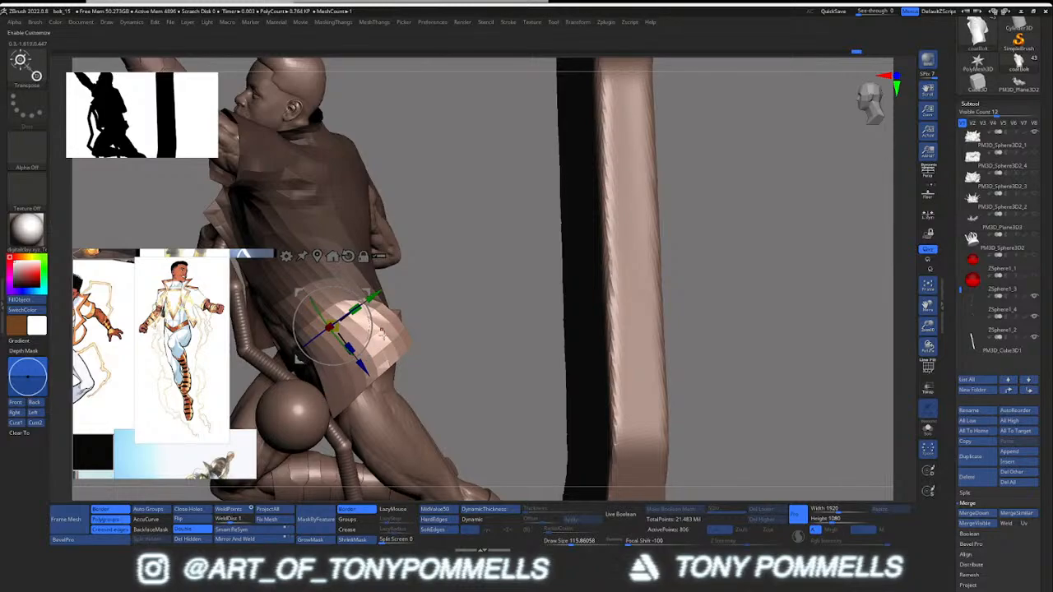
Step: Turn on the polyframe display and refine the hem's corner beside the thigh with a small Move Topological brush
mouse_move(391, 372)
right_down()
mouse_move(356, 397)
mouse_move(356, 375)
right_up()
key(q)
key(s)
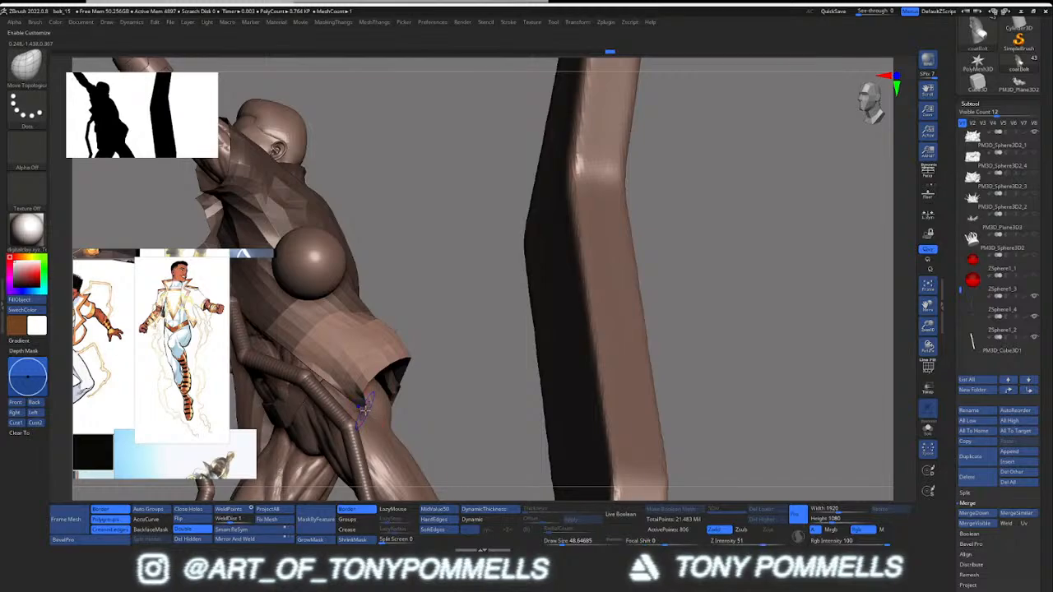
key(shift+f)
ctrl+right_drag(358, 406, 363, 424)
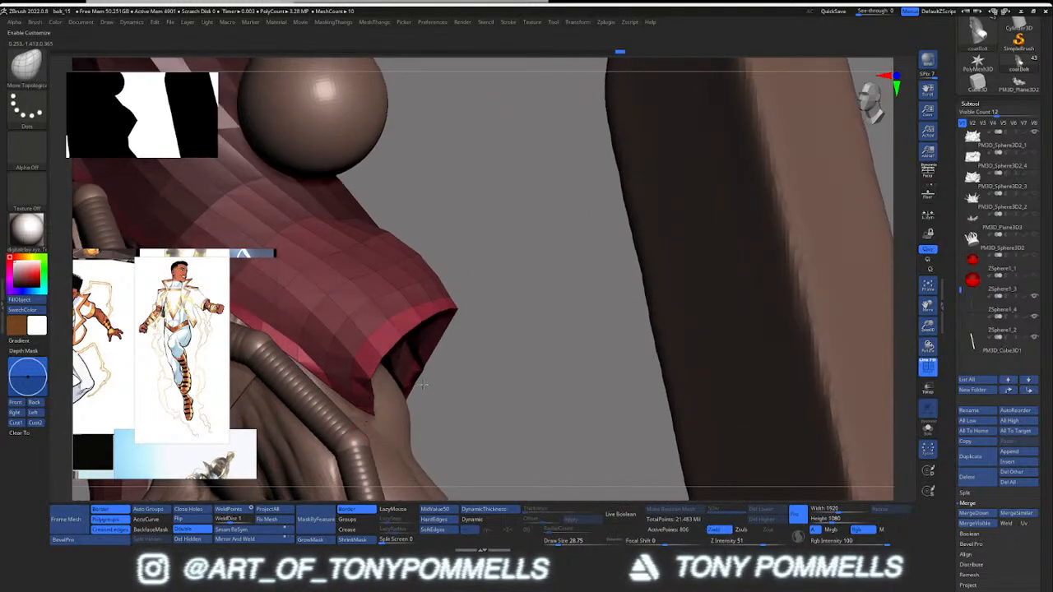
right_drag(423, 383, 322, 359)
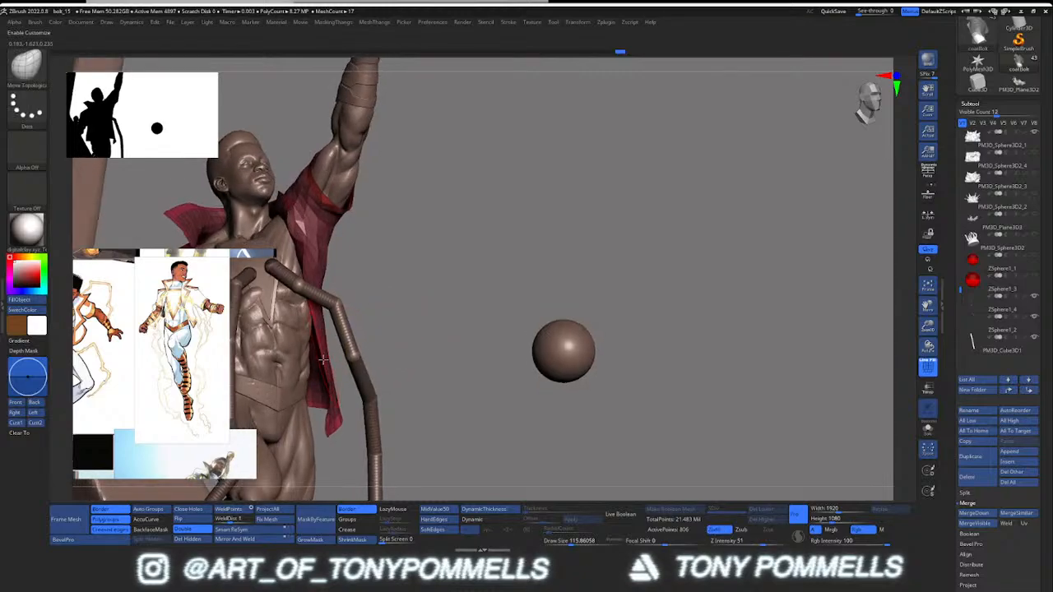
Step: Adjust the coat's front edge beside the waist with the Move Topological brush at a draw size of about 97
key(w)
key(q)
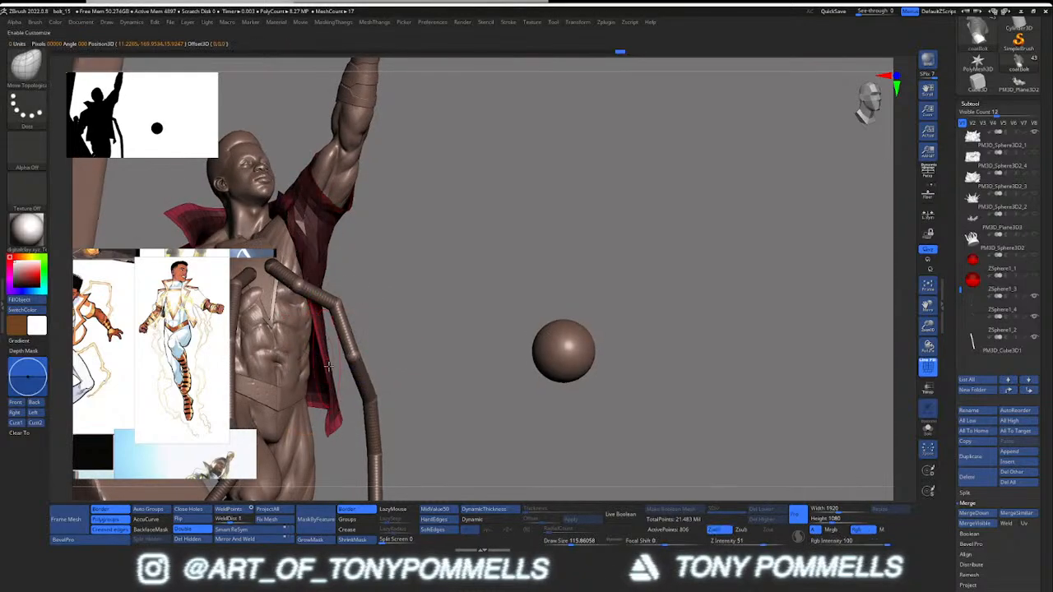
right_drag(312, 318, 329, 380)
key(s)
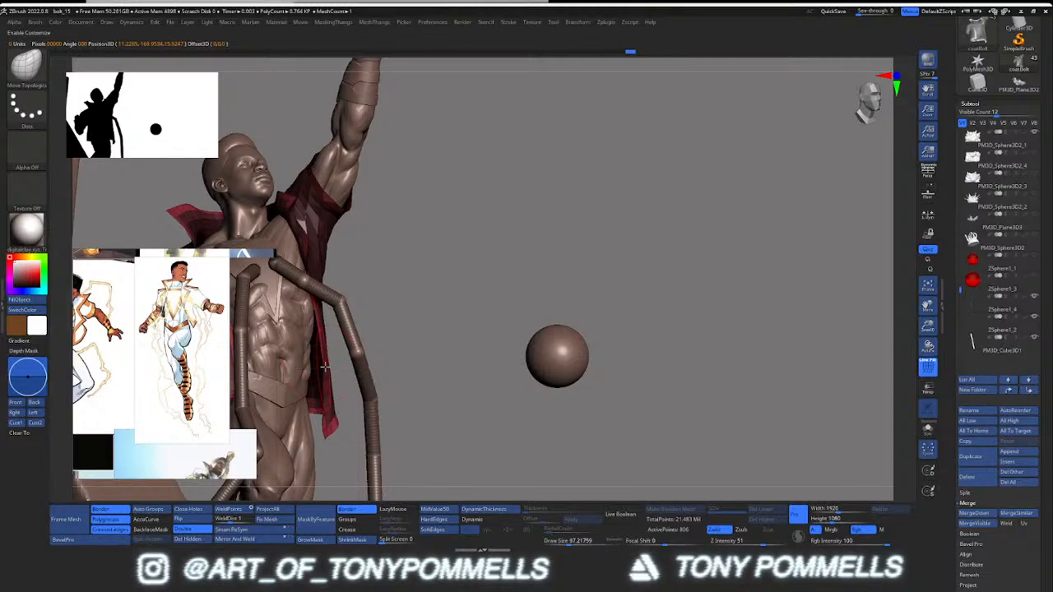
right_drag(324, 367, 320, 363)
mouse_move(322, 399)
right_down()
mouse_move(271, 370)
mouse_move(374, 336)
mouse_move(461, 374)
mouse_move(519, 380)
right_up()
Step: Isolate the coat, adjust its lower hem with a draw size of about 39, and show the whole statue again
key(shift+s)
key(s)
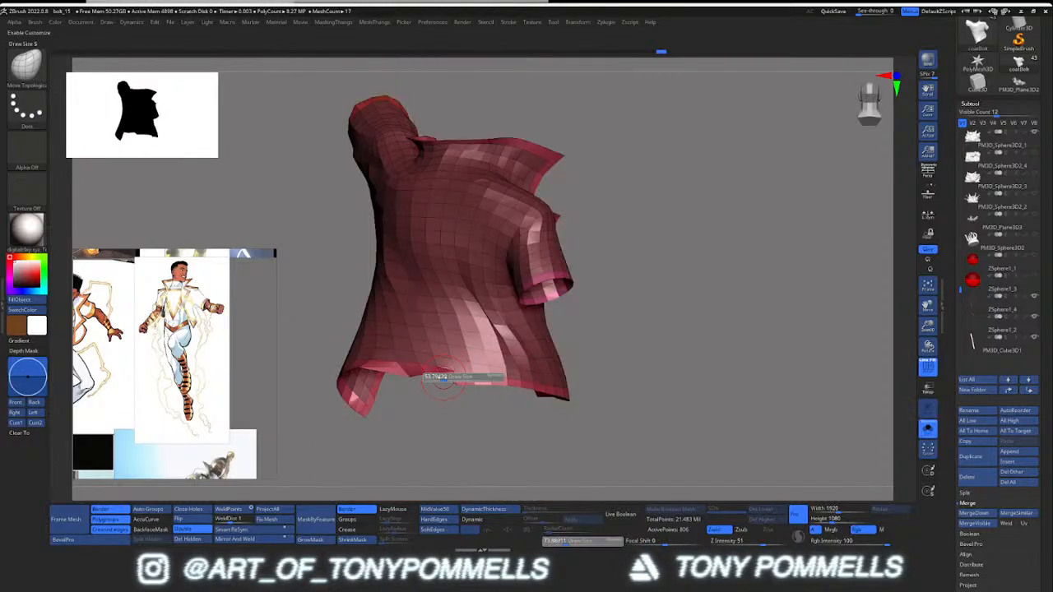
drag(462, 376, 388, 376)
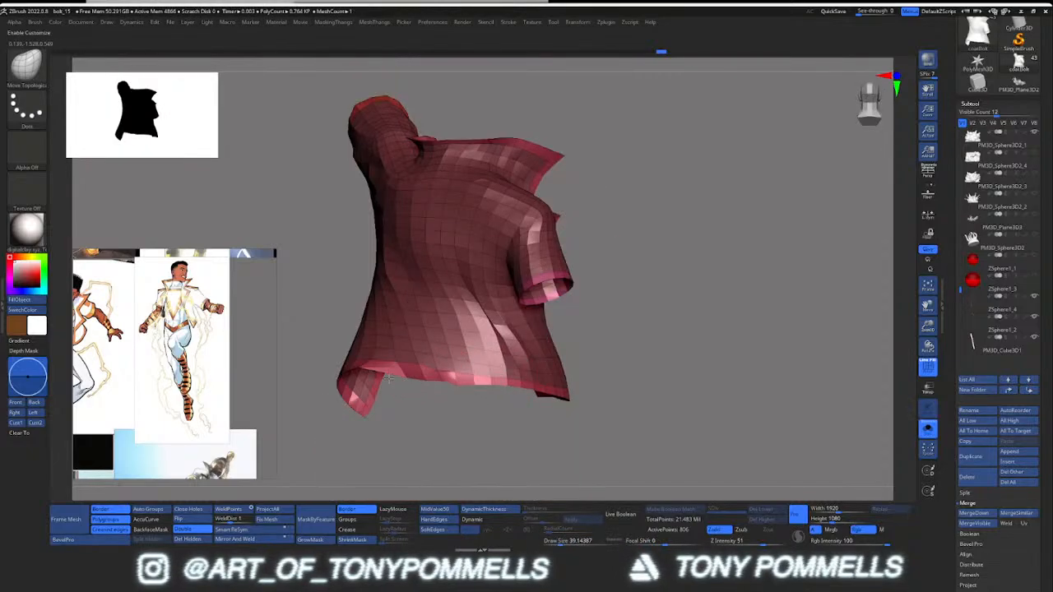
mouse_move(360, 370)
right_down()
mouse_move(371, 385)
mouse_move(364, 380)
mouse_move(448, 366)
mouse_move(410, 334)
mouse_move(444, 336)
mouse_move(411, 288)
mouse_move(416, 329)
mouse_move(393, 283)
right_up()
key(shift+s)
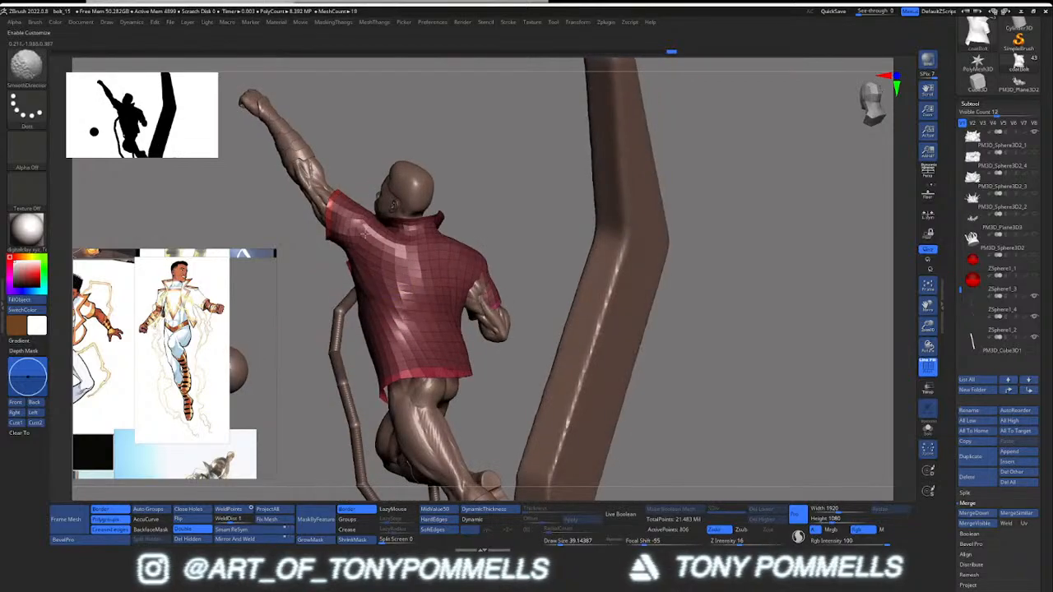
Step: Adjust the coat's lower back hem with the Move Topological brush at draw sizes of about 74 and 35, and smooth it
right_drag(365, 233, 386, 262)
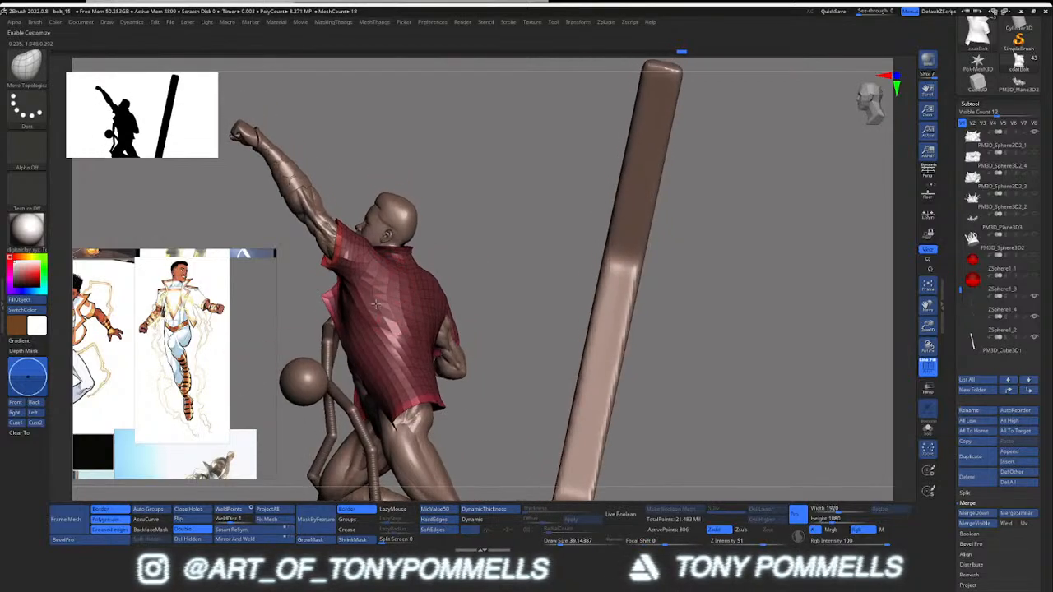
key(s)
drag(363, 352, 369, 351)
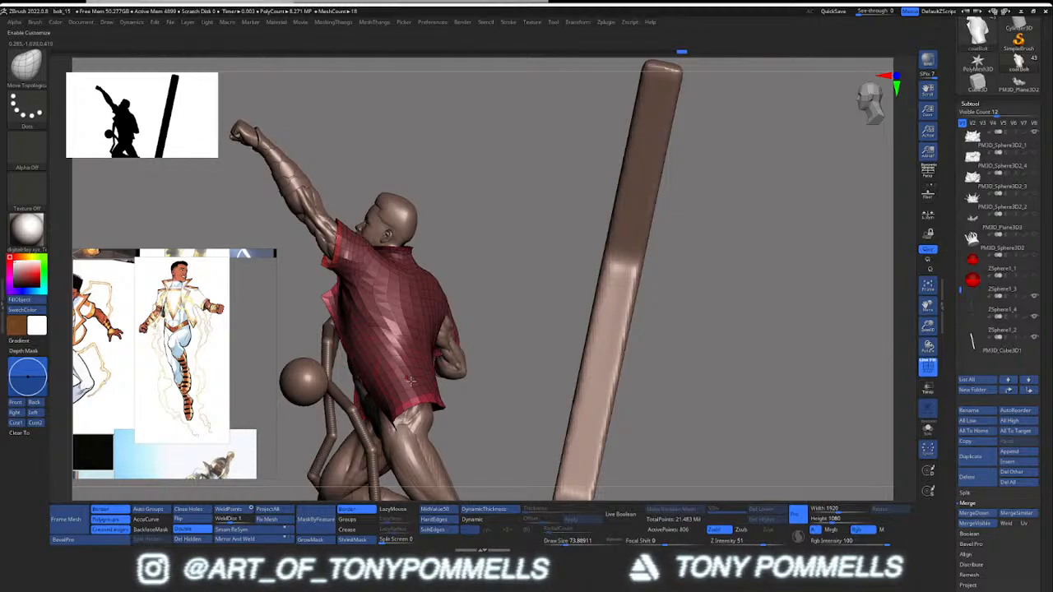
right_drag(433, 403, 450, 414)
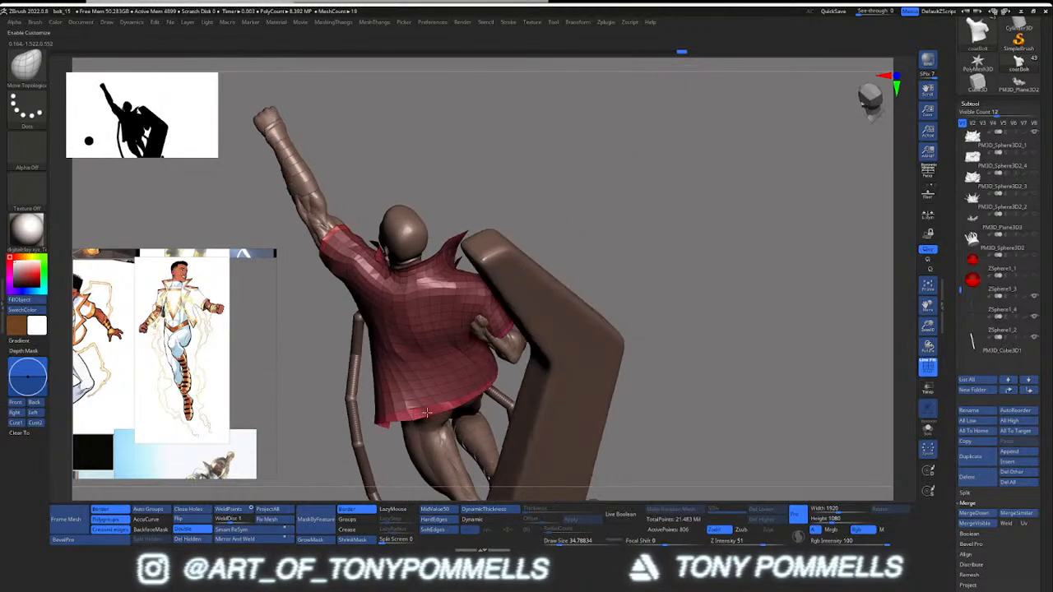
key(shift)
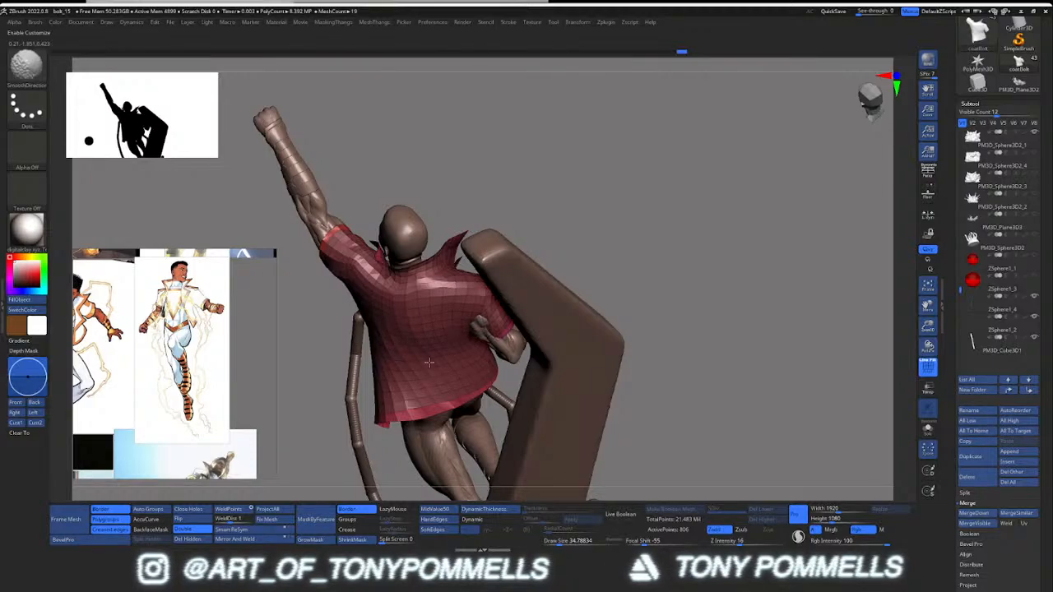
Step: Reshape the bent arm's sleeve with the Move Topological brush at a draw size of about 83 and smooth it near the elbow
mouse_move(428, 362)
right_down()
mouse_move(491, 342)
mouse_move(479, 248)
mouse_move(497, 256)
mouse_move(494, 282)
mouse_move(484, 247)
mouse_move(460, 244)
mouse_move(452, 256)
right_up()
drag(467, 257, 472, 271)
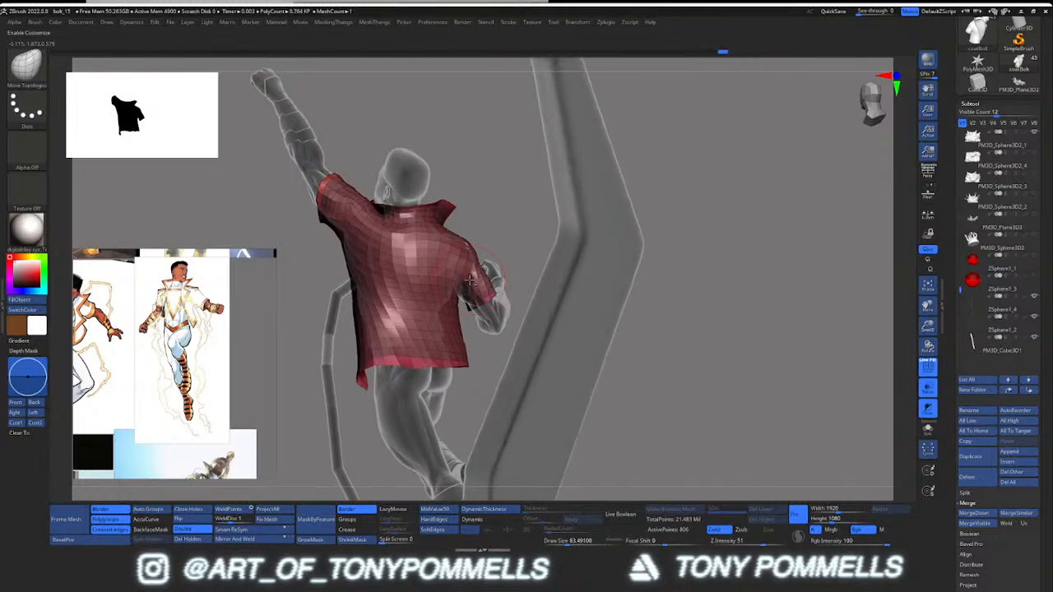
right_drag(451, 271, 459, 245)
key(shift+t)
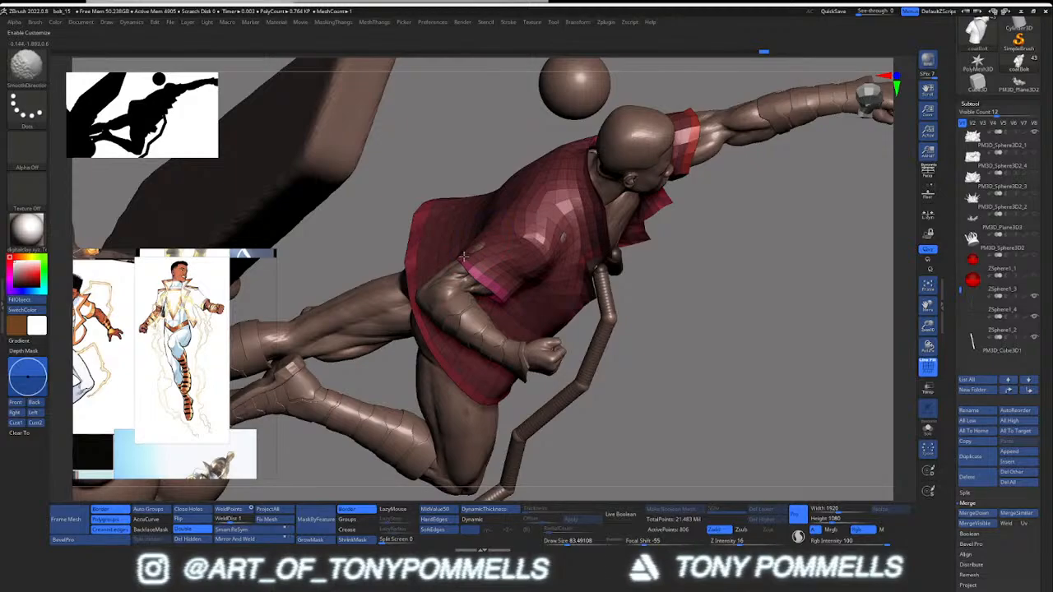
shift+drag(464, 256, 455, 253)
Step: Mask the coat except its lower front panel beside the bent arm, and swing that panel back around the torso with the gizmo
right_drag(475, 248, 573, 228)
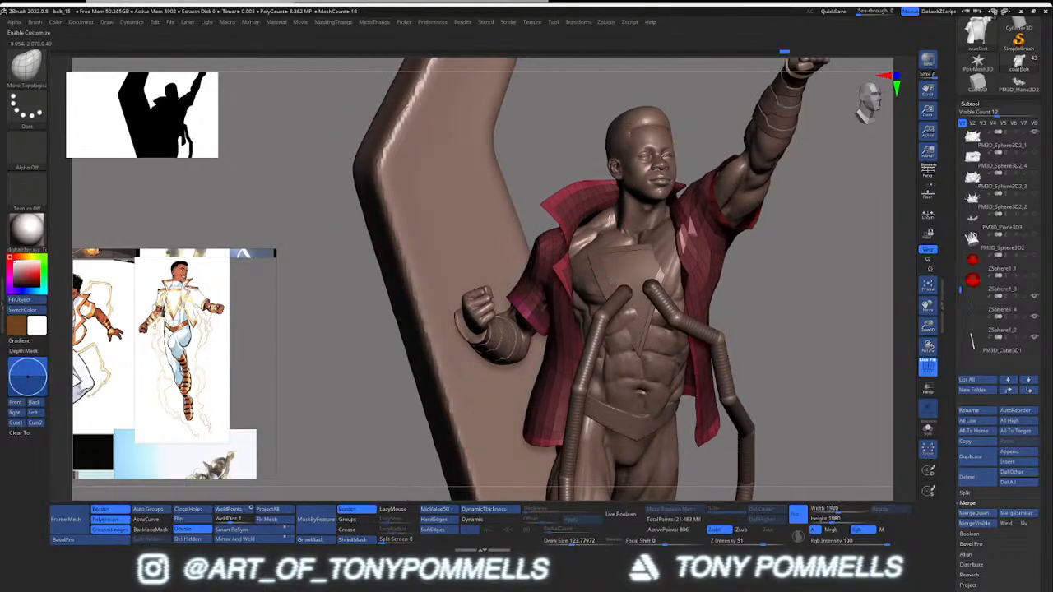
right_drag(558, 238, 539, 327)
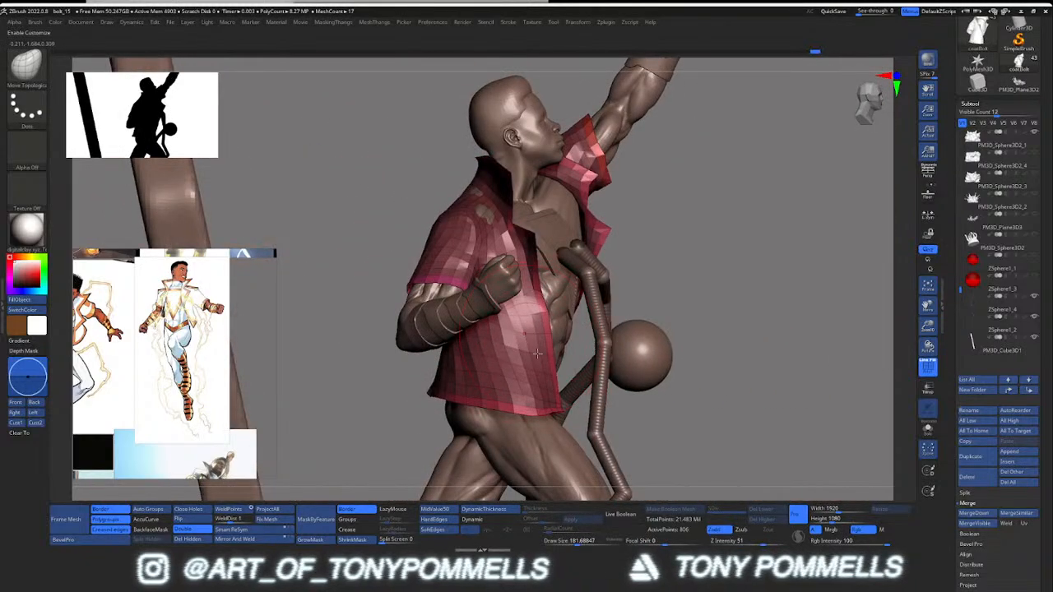
right_drag(533, 384, 535, 331)
mouse_move(540, 317)
ctrl+mouse_down()
mouse_move(493, 448)
mouse_move(551, 436)
ctrl+mouse_up()
drag(707, 415, 602, 380)
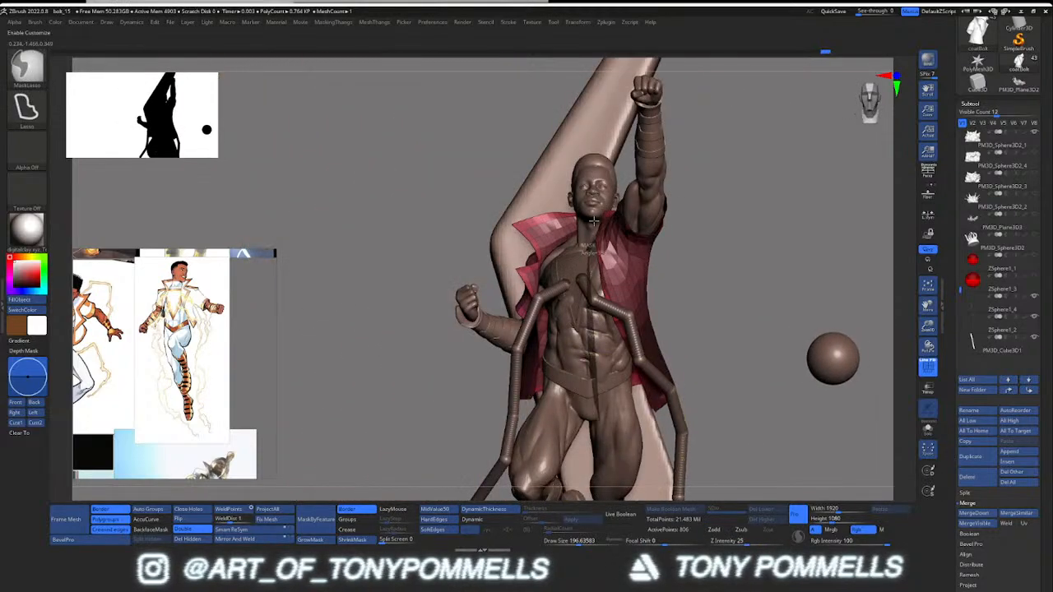
mouse_move(682, 306)
mouse_down()
mouse_move(787, 296)
mouse_move(707, 301)
mouse_up()
key(w)
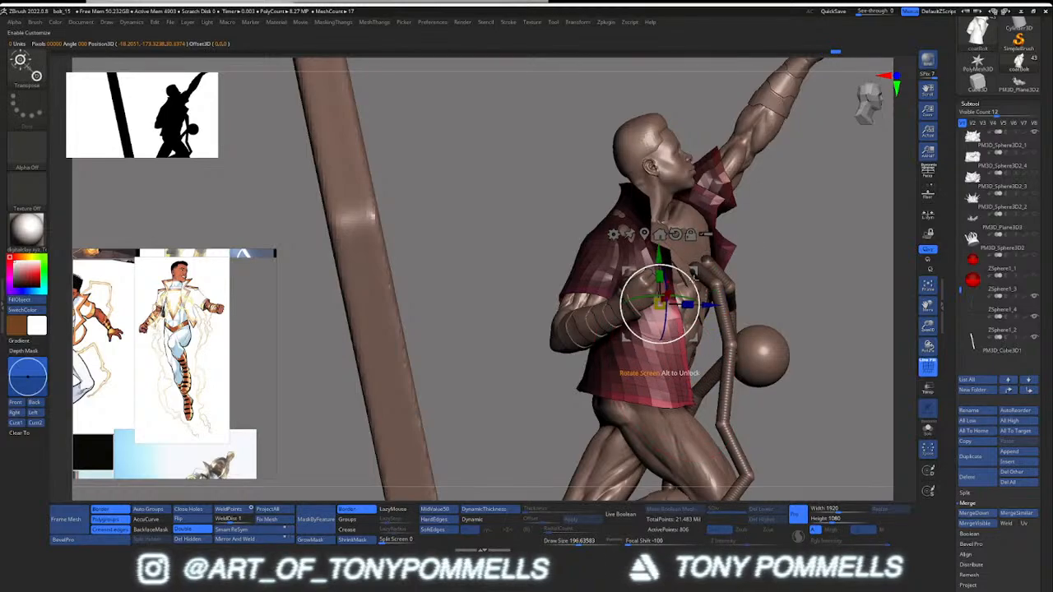
key(q)
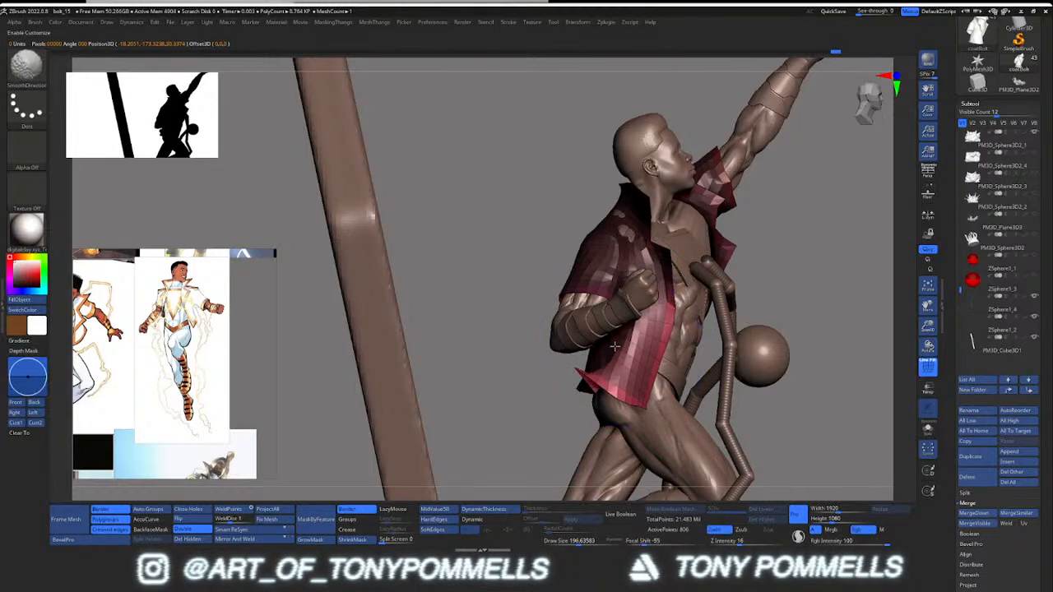
Step: Reshape the hem of the swung front panel over the hip with the Move Topological brush at a draw size of about 108
ctrl+right_drag(615, 368, 615, 374)
key(s)
drag(615, 369, 598, 370)
right_drag(586, 368, 658, 363)
key(s)
drag(633, 362, 777, 430)
right_drag(715, 386, 595, 382)
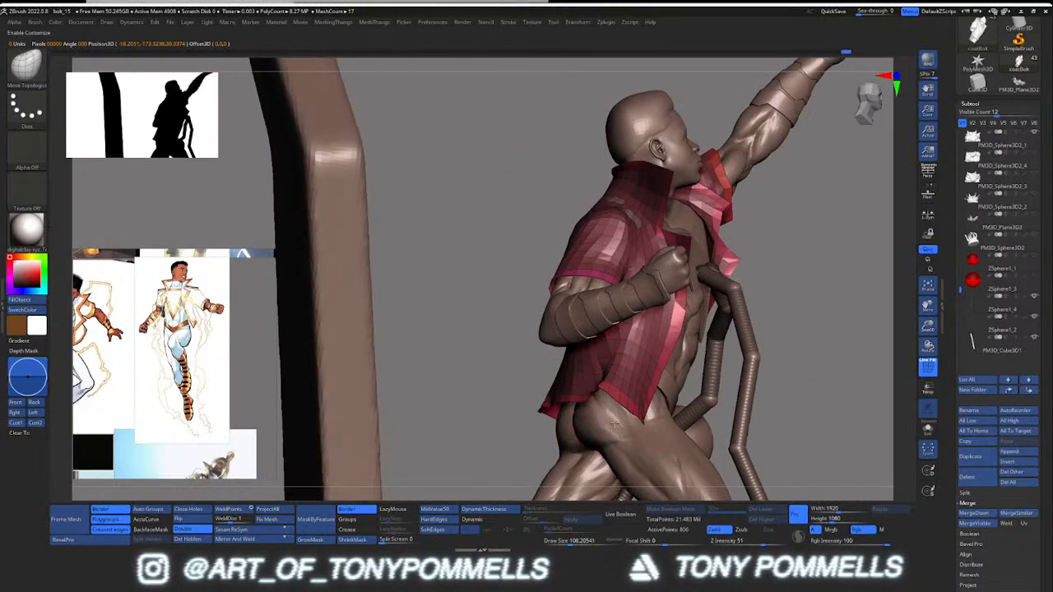
Step: Adjust the coat's side below the raised arm with the Move Topological brush at a draw size of about 172
mouse_move(613, 424)
right_down()
mouse_move(598, 380)
mouse_move(601, 309)
mouse_move(601, 376)
mouse_move(565, 390)
mouse_move(706, 372)
mouse_move(642, 371)
mouse_move(631, 355)
mouse_move(609, 372)
mouse_move(614, 293)
mouse_move(624, 359)
right_up()
key(bracketleft)
alt+right_drag(660, 300, 637, 315)
key(s)
drag(632, 315, 638, 315)
mouse_move(637, 315)
ctrl+right_down()
mouse_move(616, 272)
mouse_move(608, 332)
ctrl+right_up()
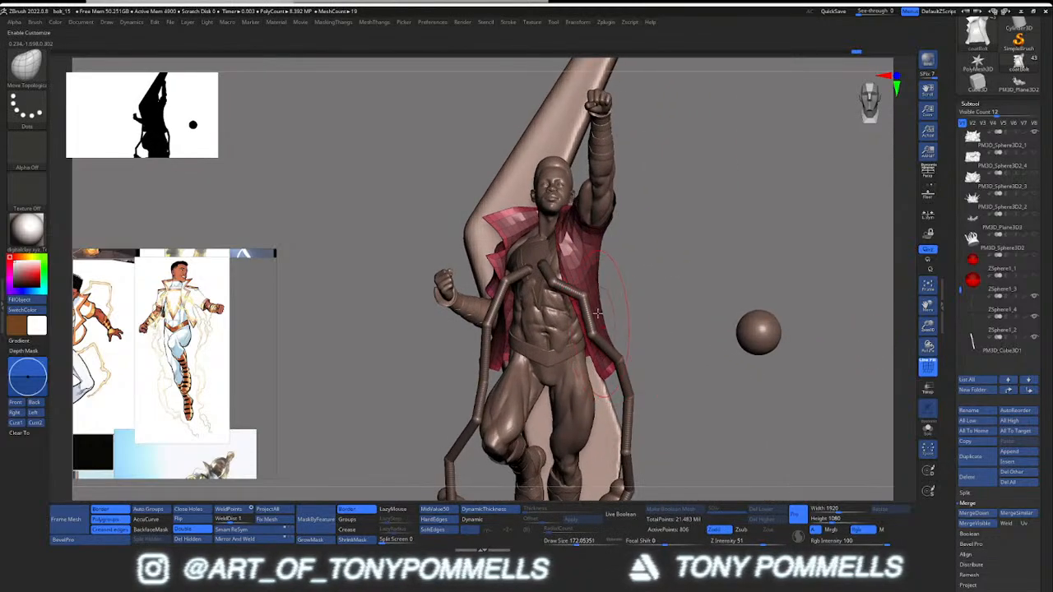
Step: Mask the upper coat and reposition the lower front panel below the raised arm with the gizmo
mouse_move(623, 303)
ctrl+mouse_down()
mouse_move(637, 296)
mouse_move(668, 315)
ctrl+mouse_up()
ctrl+click(669, 315)
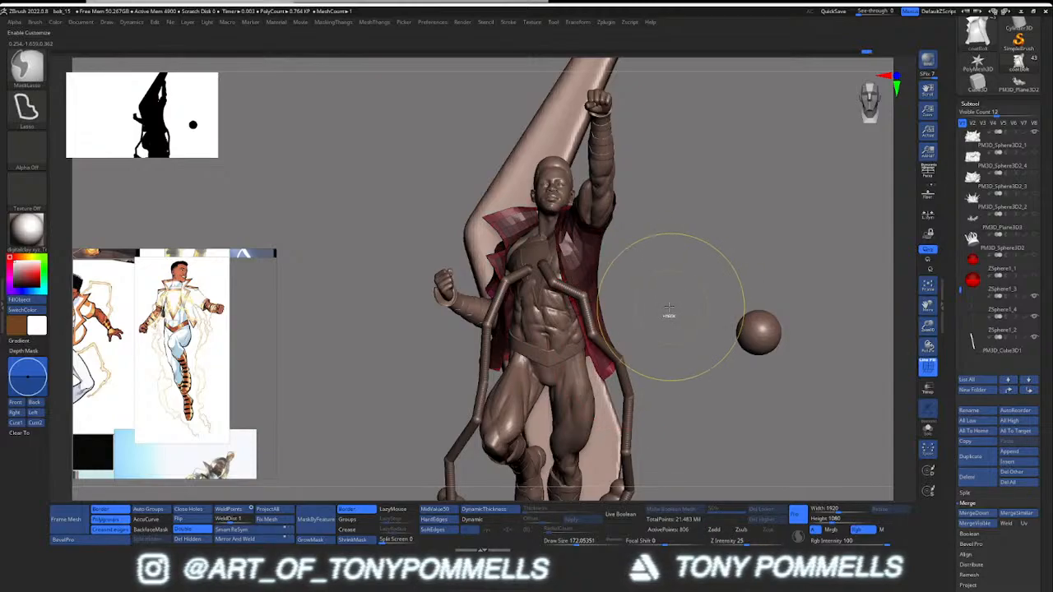
key(w)
alt+drag(539, 260, 623, 262)
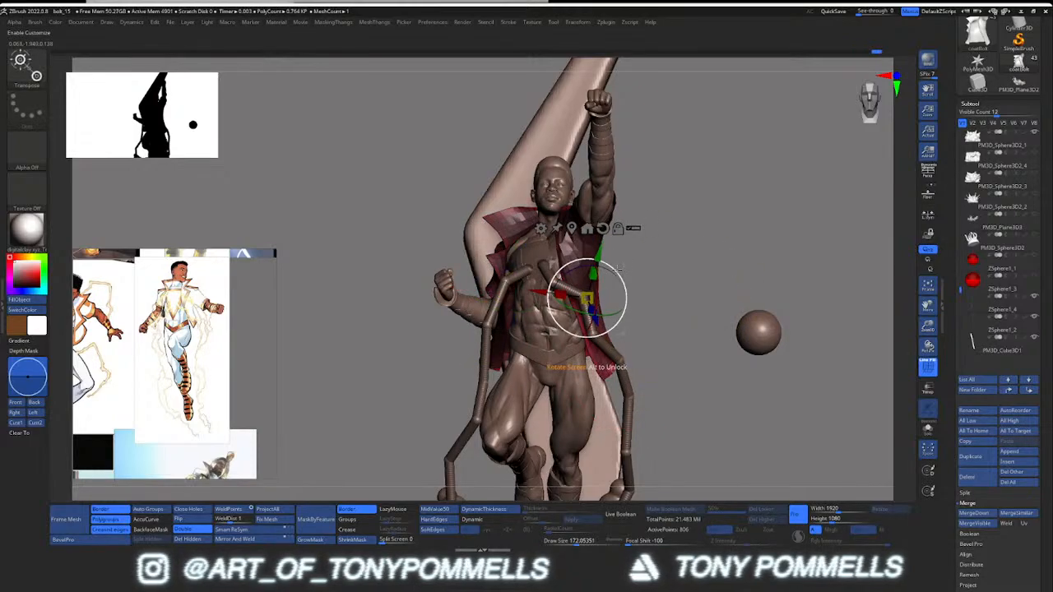
mouse_move(625, 272)
right_down()
mouse_move(485, 273)
mouse_move(604, 271)
mouse_move(633, 288)
mouse_move(654, 362)
mouse_move(568, 352)
mouse_move(622, 305)
mouse_move(601, 313)
mouse_move(638, 376)
mouse_move(650, 345)
mouse_move(625, 363)
right_up()
key(q)
key(w)
key(q)
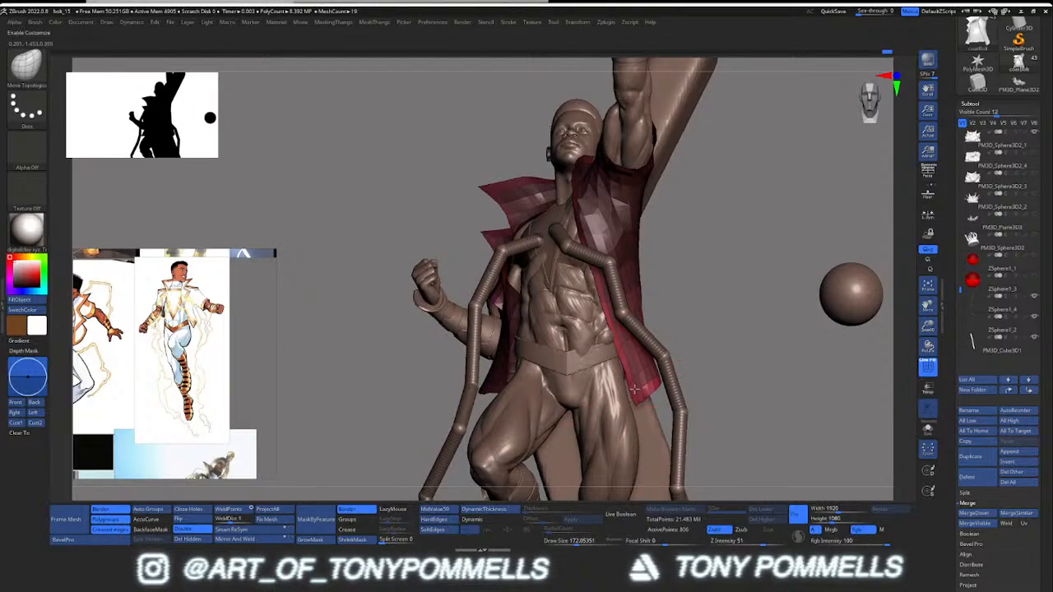
Step: Adjust the back of the collar at the nape with a draw size of about 71 and smooth it at about 51
right_drag(614, 308, 635, 294)
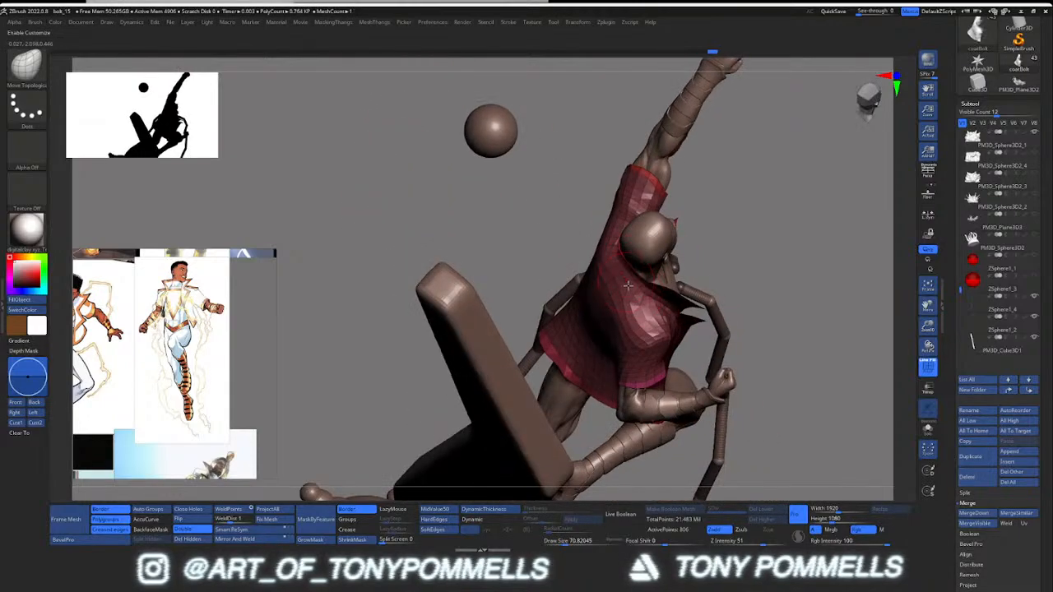
right_drag(654, 304, 588, 299)
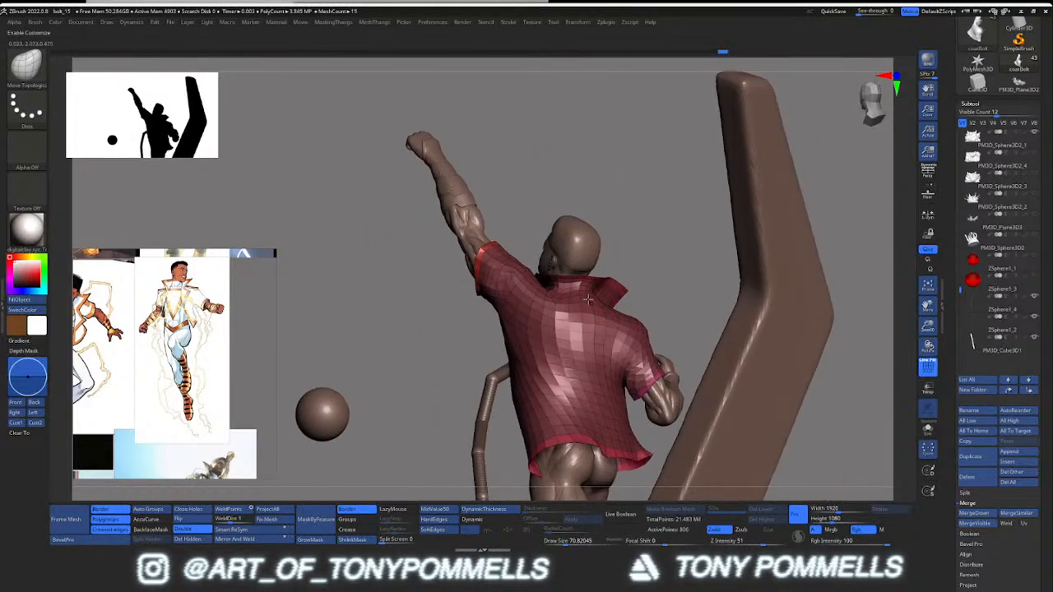
drag(574, 292, 580, 294)
key(shift)
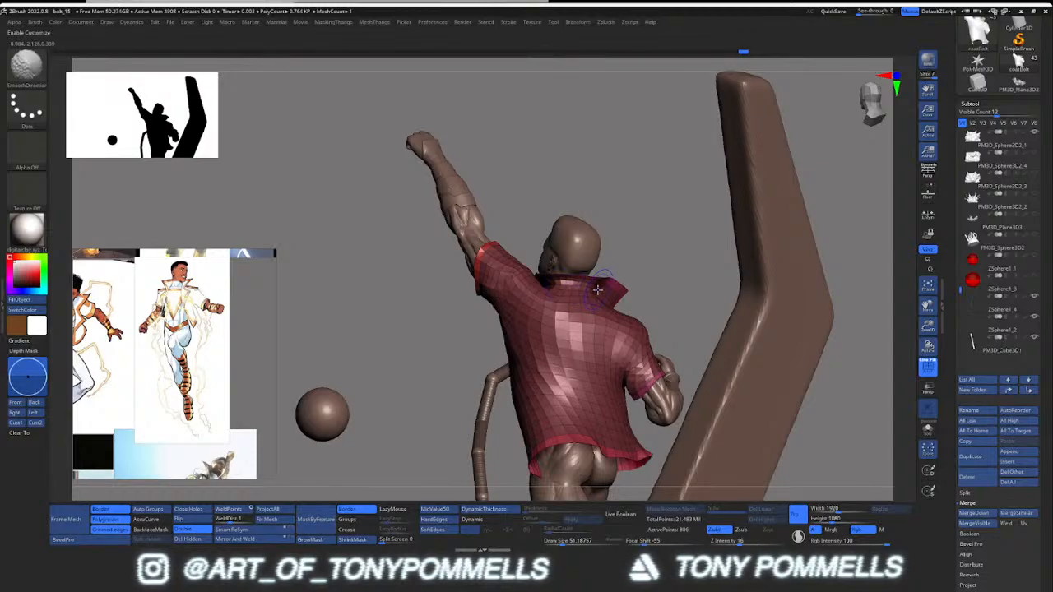
Step: Refine the bent arm's sleeve and shoulder with the Move Topological brush at draw sizes of about 116 and 74, and smooth them
right_drag(597, 289, 494, 379)
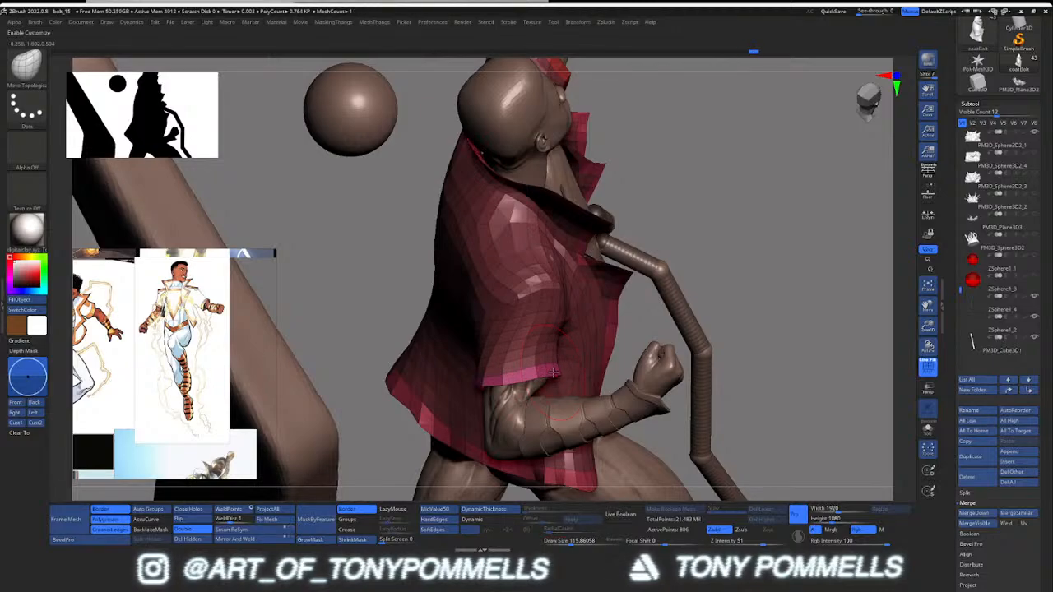
right_drag(554, 372, 474, 362)
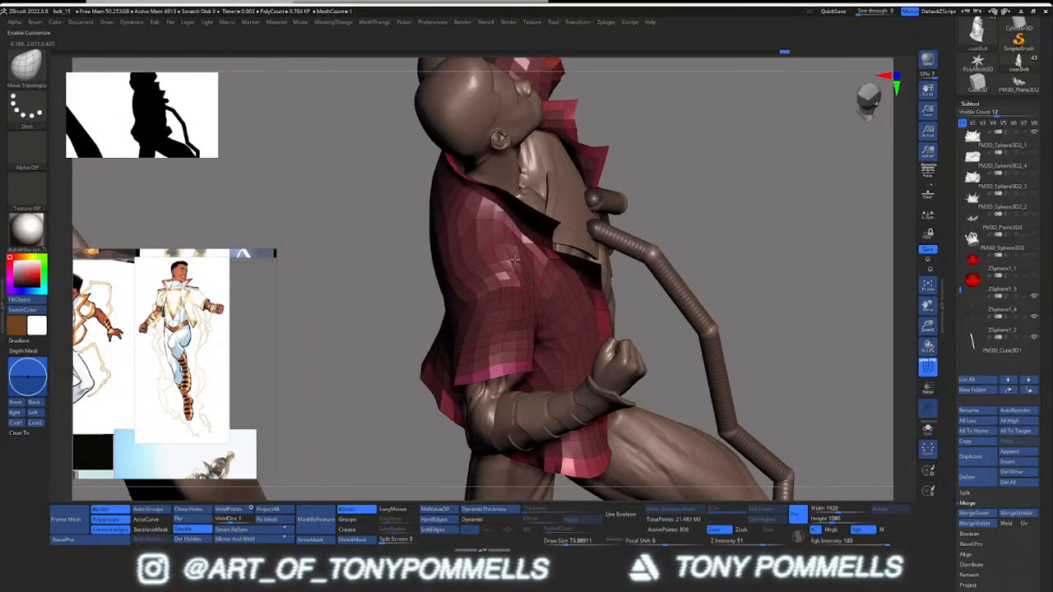
right_drag(515, 260, 530, 335)
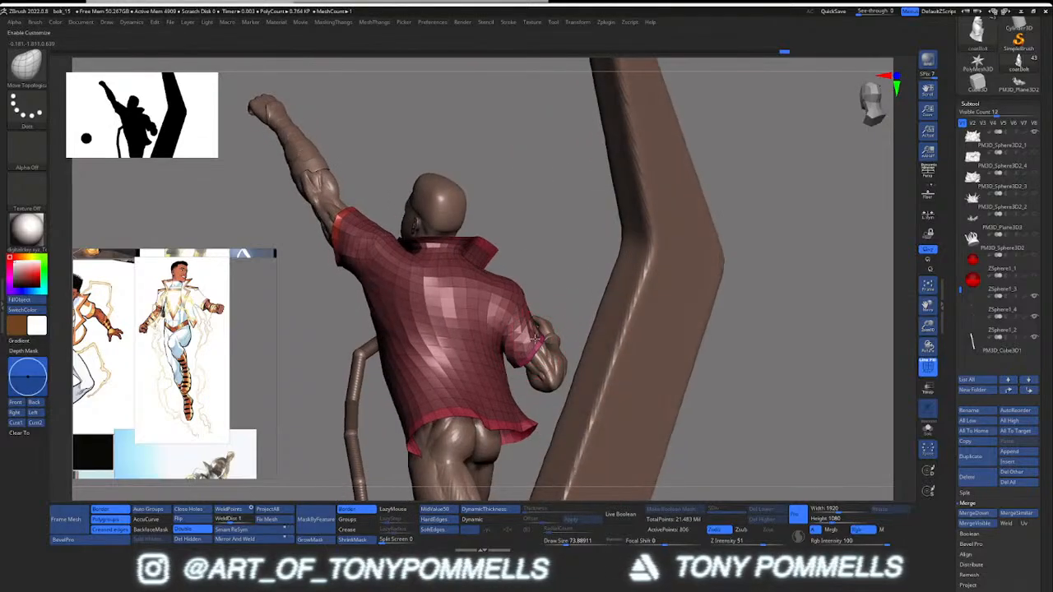
key(shift)
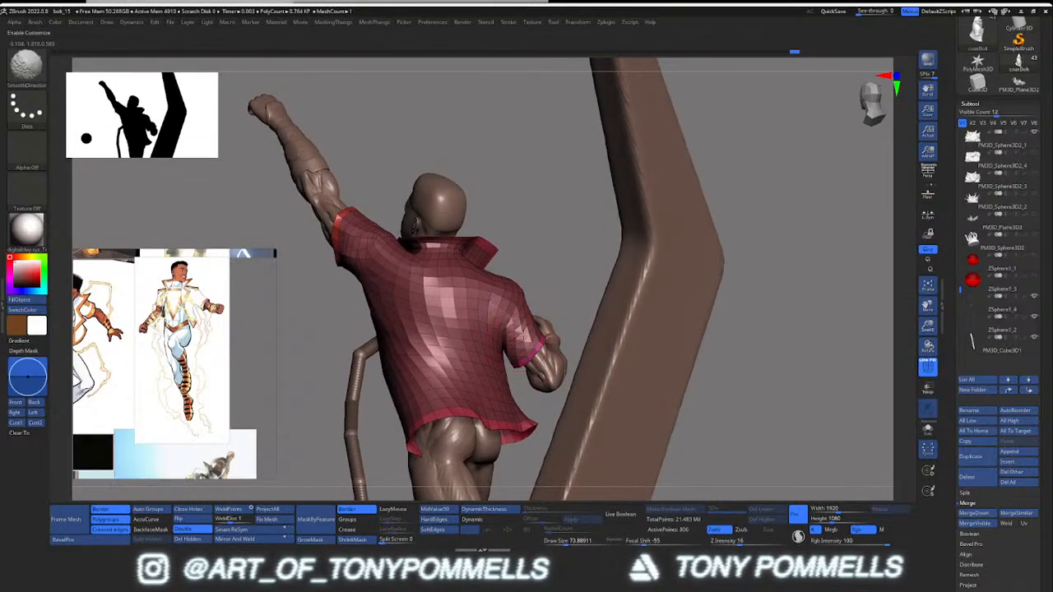
Step: Refine the coat's front hem corner below the bent arm with a draw size of about 46 and smooth it
mouse_move(520, 337)
right_down()
mouse_move(563, 350)
mouse_move(587, 337)
mouse_move(533, 359)
right_up()
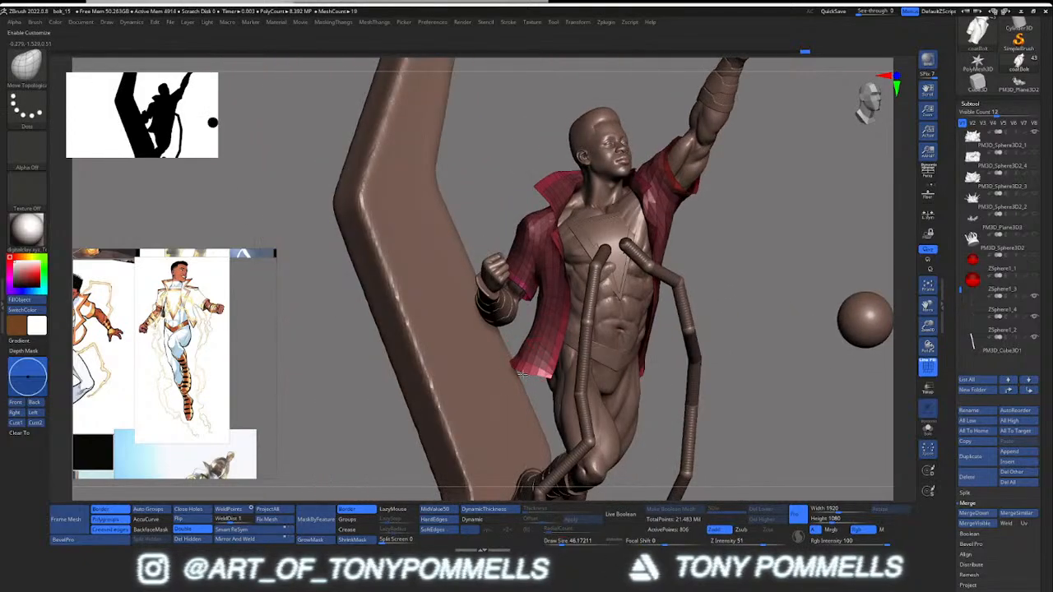
key(shift)
mouse_move(527, 348)
right_down()
mouse_move(534, 369)
mouse_move(512, 358)
mouse_move(568, 348)
right_up()
key(shift)
Step: Reselect the coat and refine its back hem behind the bent arm with a draw size of about 84
alt+click(511, 303)
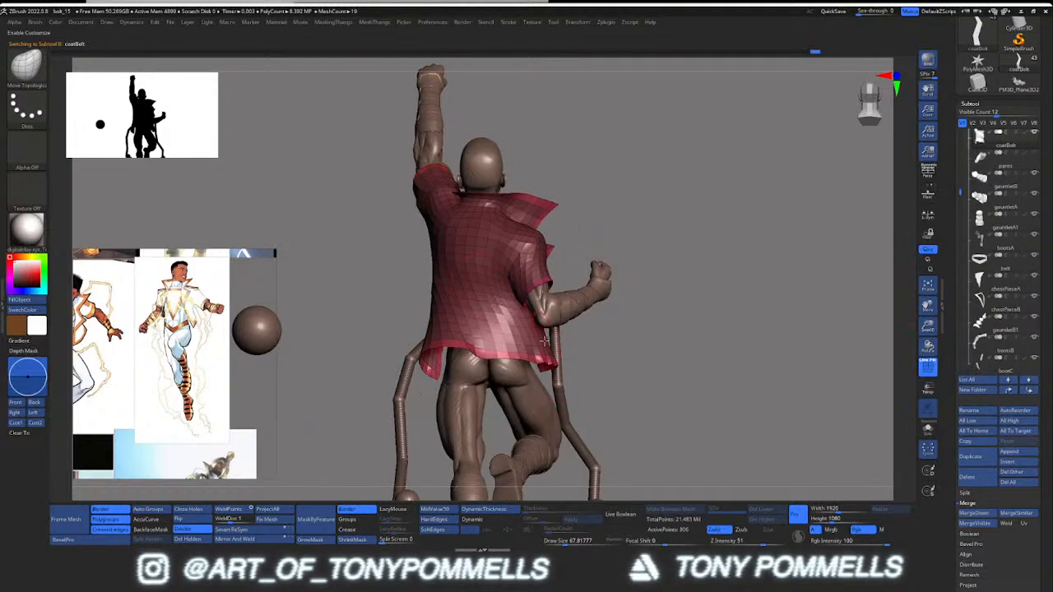
key(f)
mouse_move(576, 353)
right_down()
mouse_move(584, 352)
mouse_move(563, 361)
mouse_move(619, 354)
mouse_move(583, 347)
mouse_move(571, 411)
right_up()
key(shift+f)
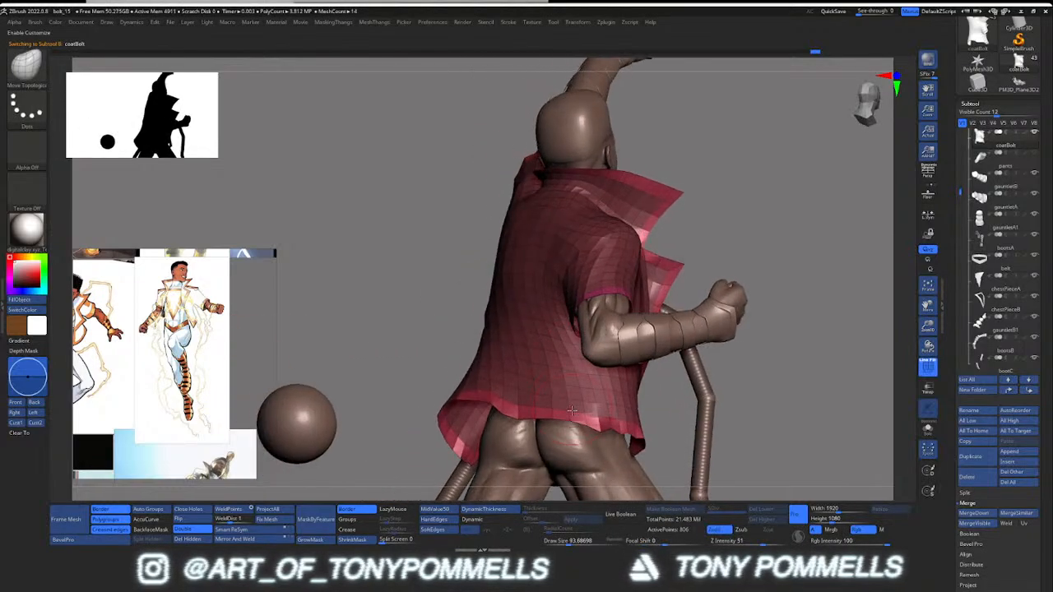
Step: Mask the coat by polygroup, invert the mask, and smooth the coat with Polish By Groups
key(w)
ctrl+click(572, 410)
key(q)
ctrl+click(743, 237)
ctrl+right_drag(698, 265, 646, 260)
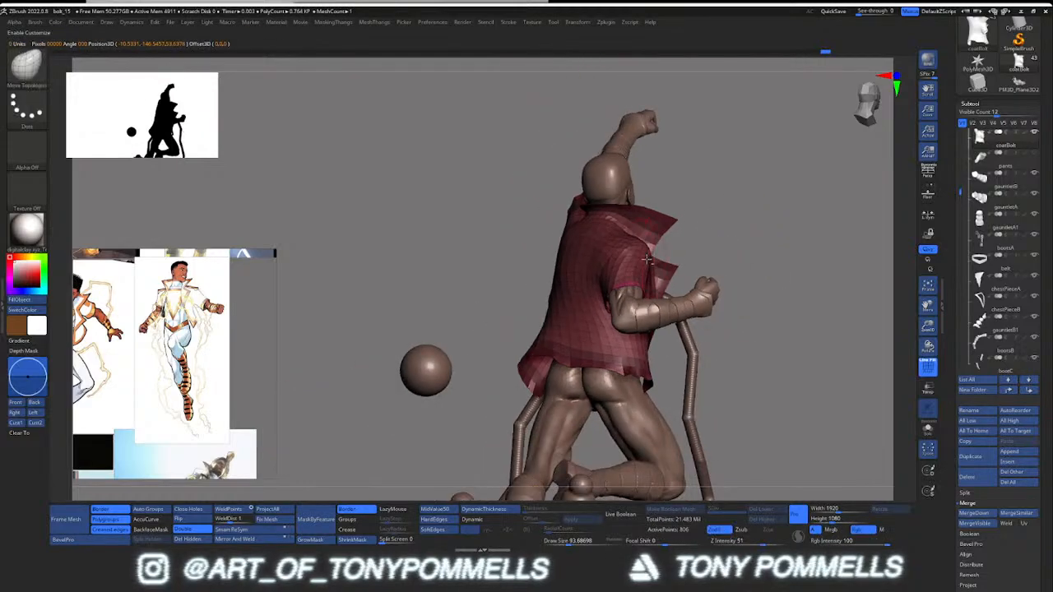
key(2)
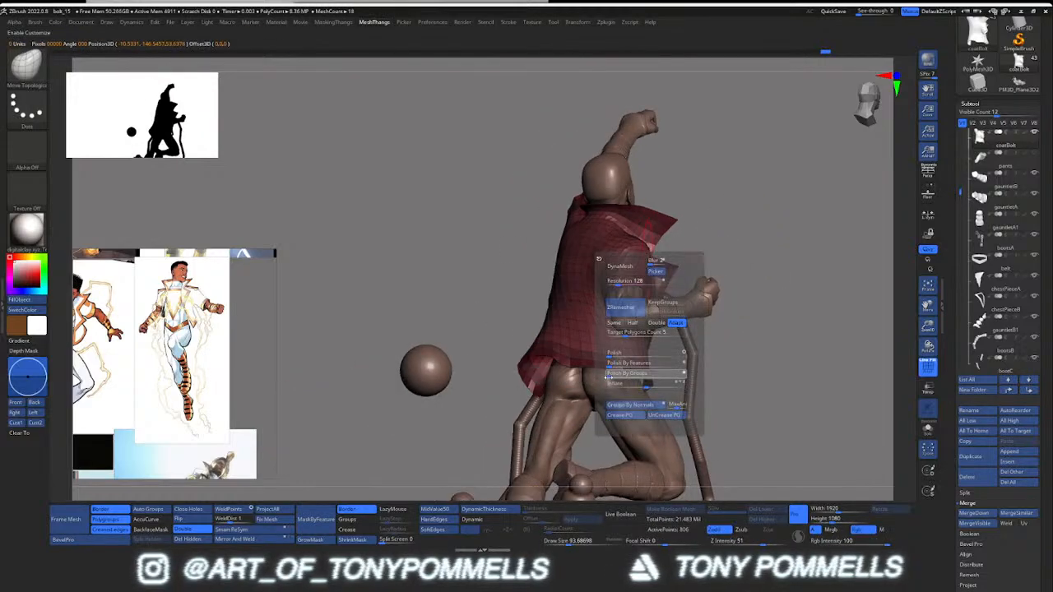
drag(609, 374, 637, 374)
Step: Mask the coat's main body, polish its unmasked border bands, and clear the mask
mouse_move(485, 301)
right_down()
mouse_move(593, 308)
mouse_move(547, 265)
mouse_move(455, 353)
mouse_move(657, 375)
mouse_move(614, 360)
mouse_move(526, 362)
mouse_move(535, 375)
mouse_move(565, 379)
right_up()
key(w)
key(q)
ctrl+click(474, 371)
key(2)
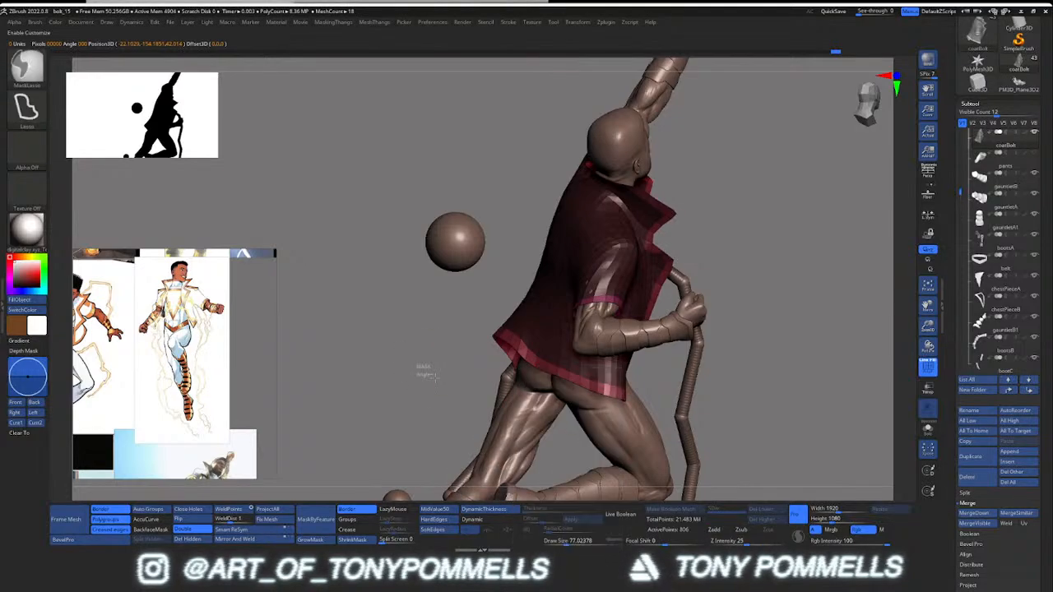
ctrl+drag(418, 366, 429, 377)
mouse_move(418, 370)
right_down()
mouse_move(541, 339)
mouse_move(505, 348)
mouse_move(489, 395)
right_up()
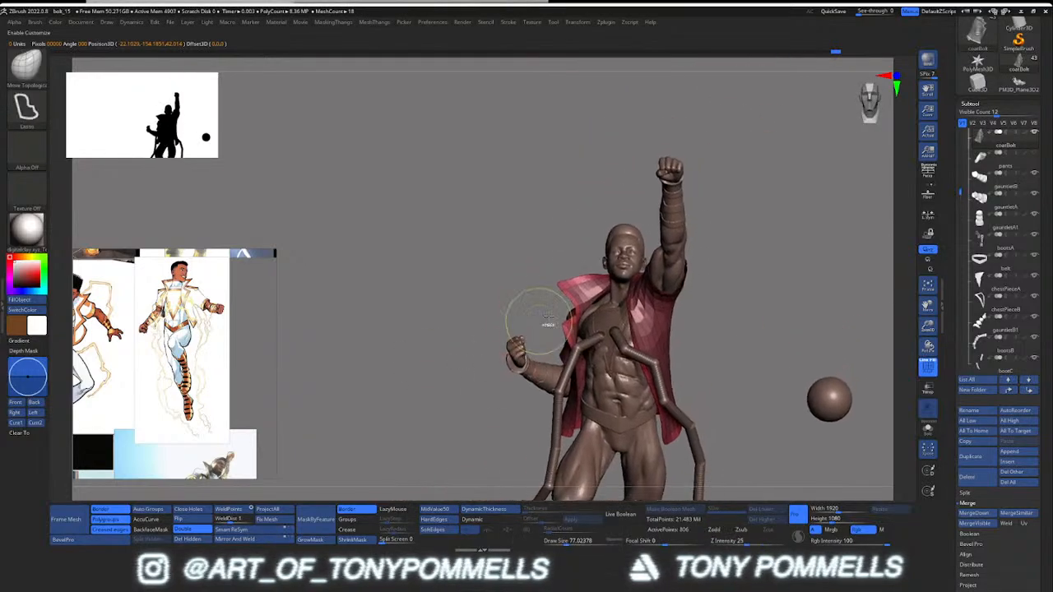
Step: Reshape the coat's flared collar tip above the bent arm with Move Topological at draw sizes of about 116 and 87
ctrl+right_drag(536, 324, 571, 311)
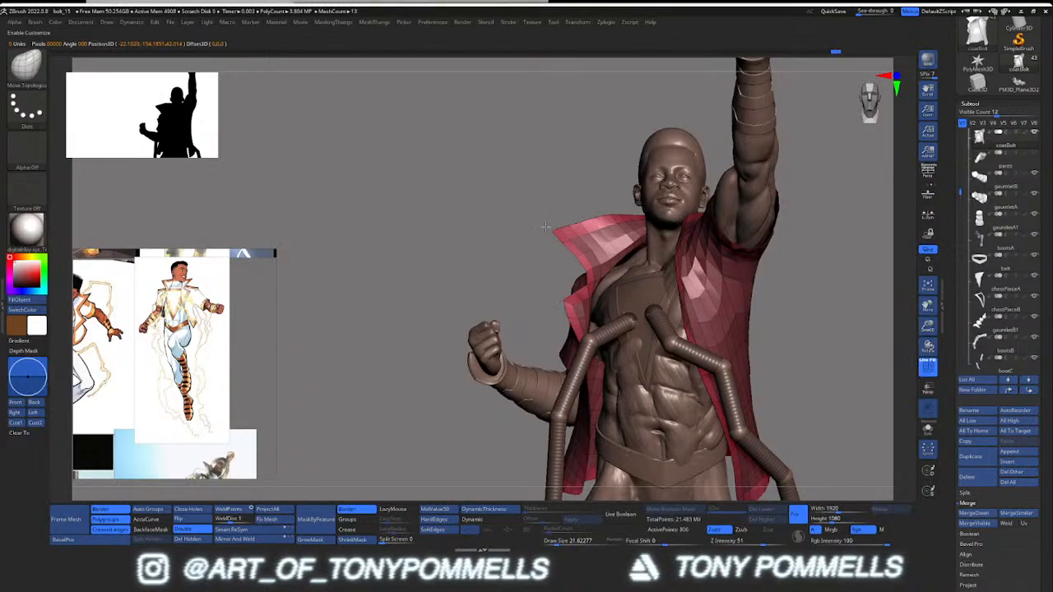
drag(561, 541, 568, 541)
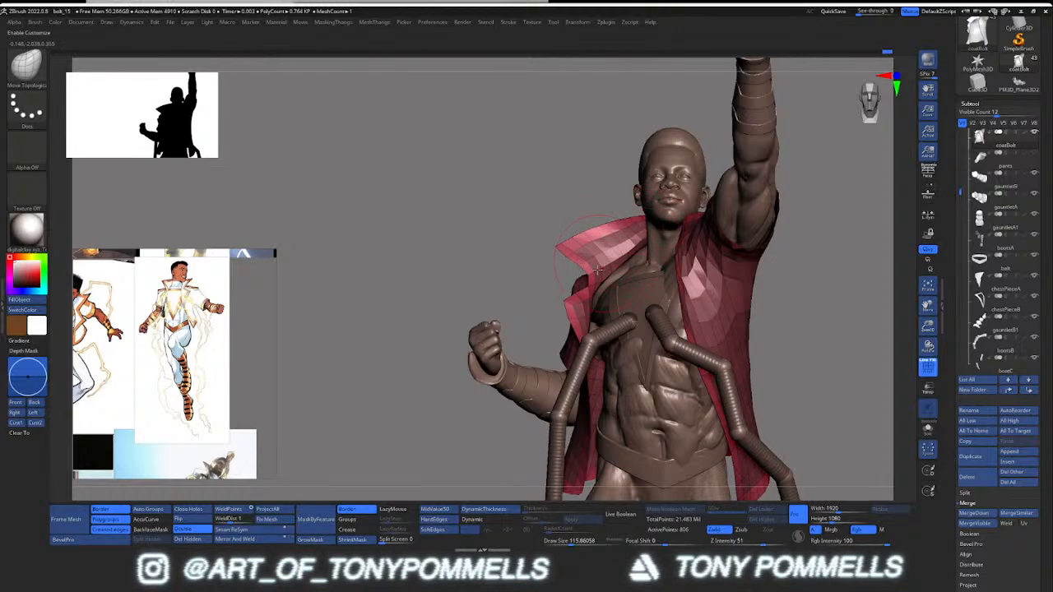
key(bracketleft)
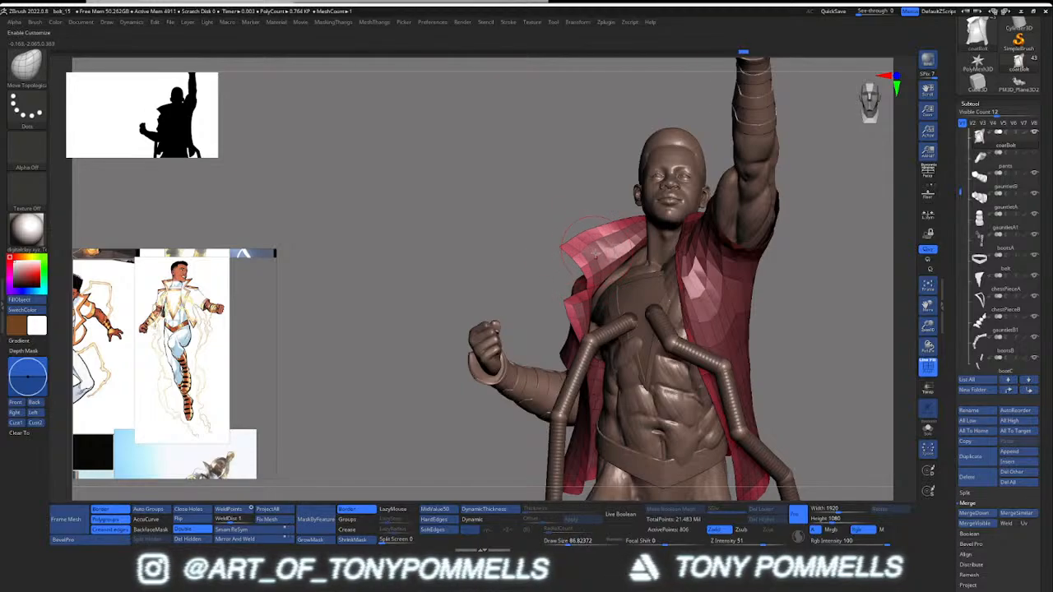
right_drag(592, 246, 561, 228)
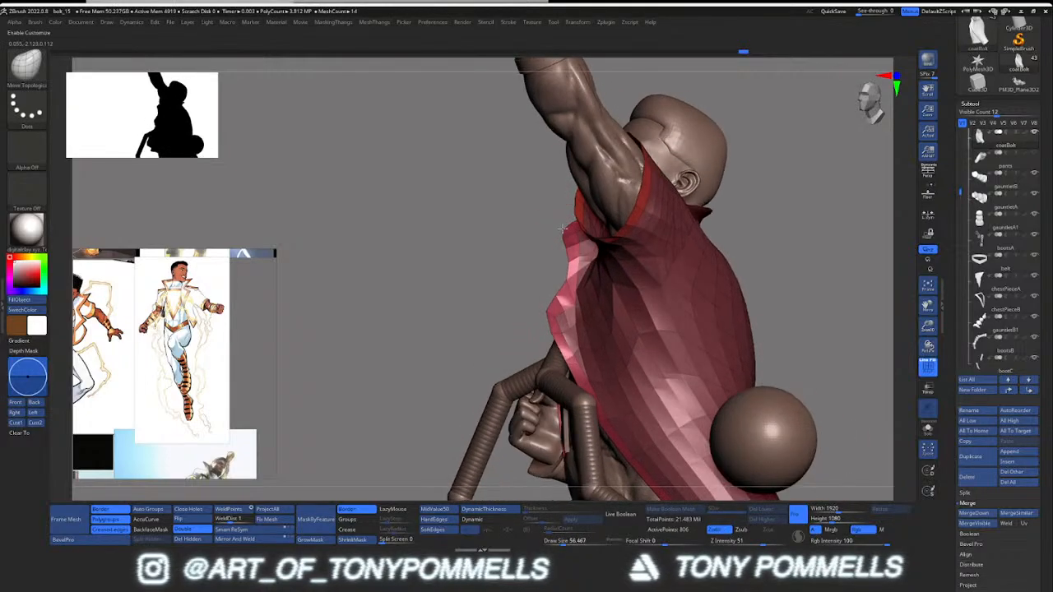
Step: Pull the upper collar point and the lower lapel point forward in side view, with draw sizes of about 39 and 56
key(bracketleft)
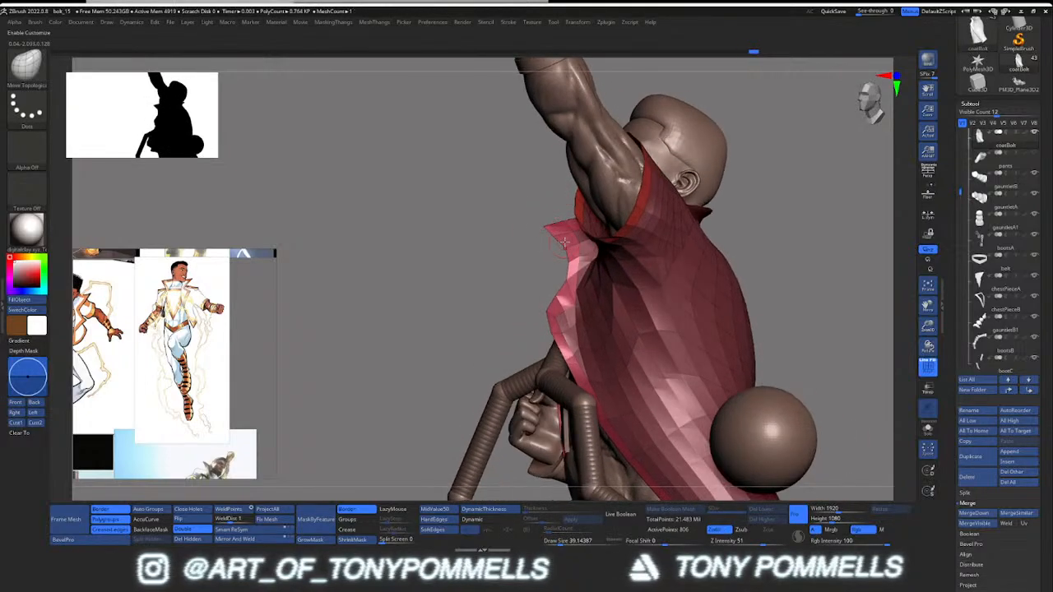
key(bracketright)
drag(544, 310, 501, 303)
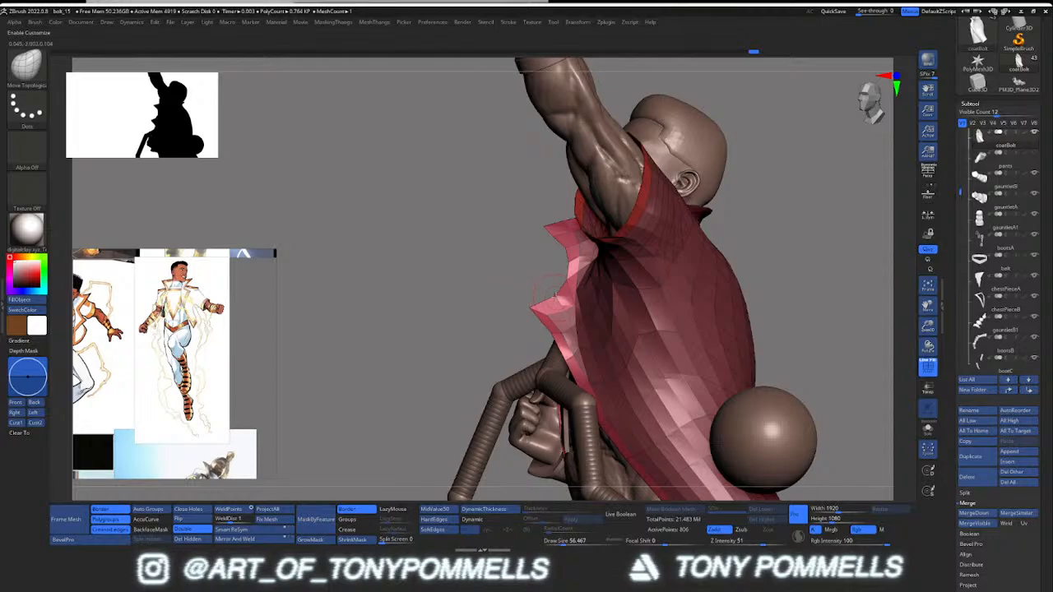
key(s)
drag(566, 282, 564, 281)
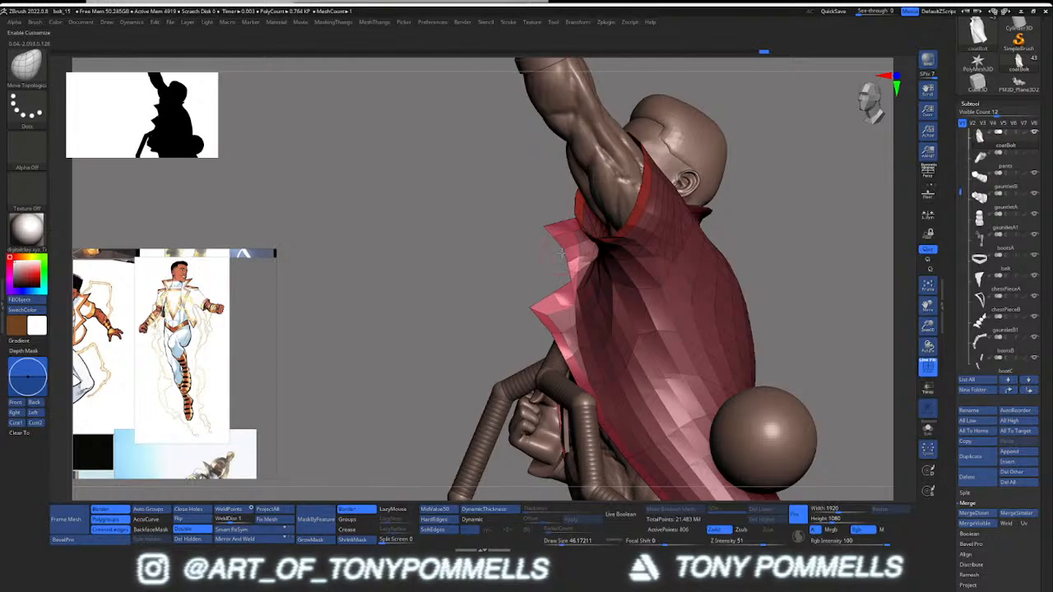
Step: Refine the coat's back collar at a draw size of about 68, then shape and smooth the bent arm's shoulder at about 145
right_drag(549, 319, 666, 238)
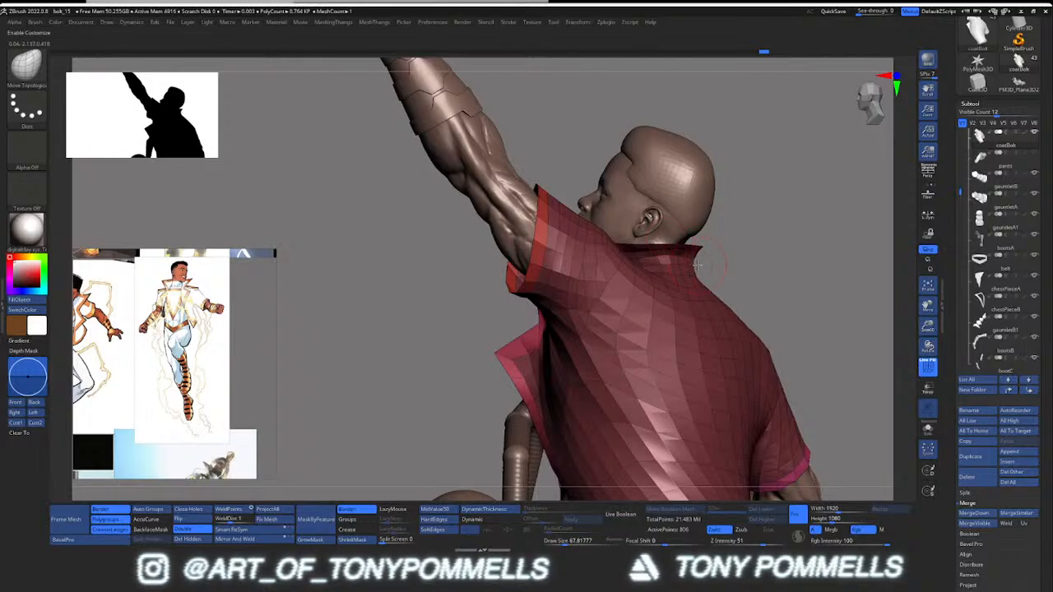
right_drag(691, 263, 717, 261)
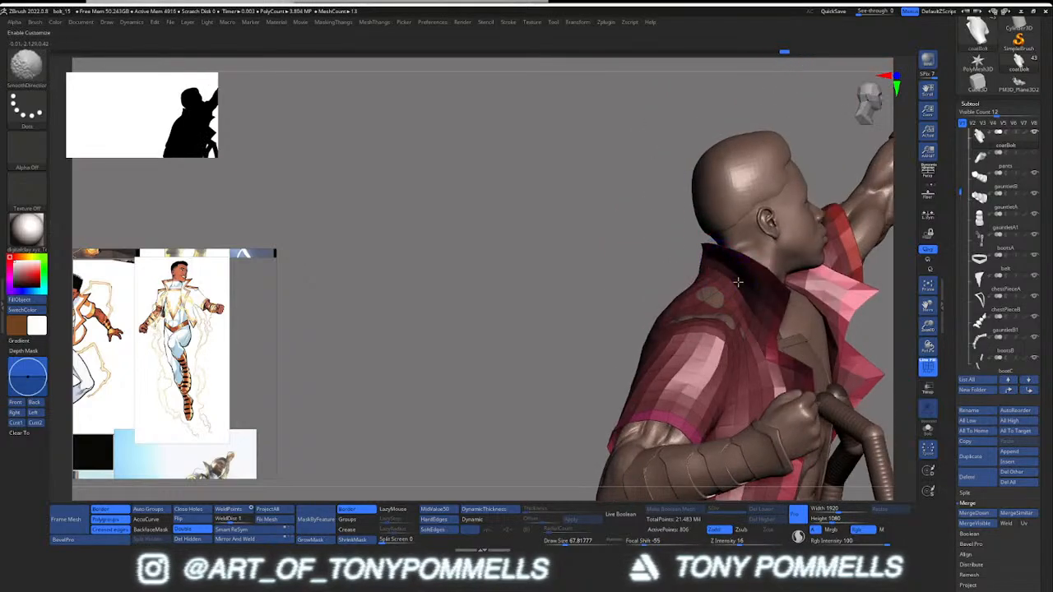
right_drag(711, 316, 636, 371)
drag(643, 336, 647, 336)
drag(646, 336, 627, 350)
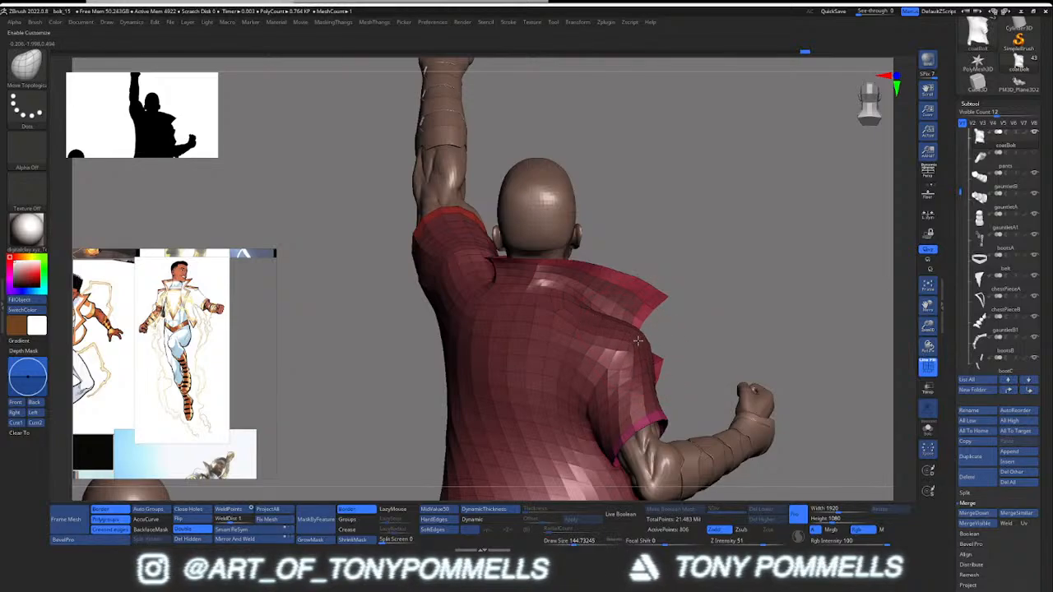
mouse_move(641, 338)
shift+mouse_down()
mouse_move(638, 353)
mouse_move(628, 328)
shift+mouse_up()
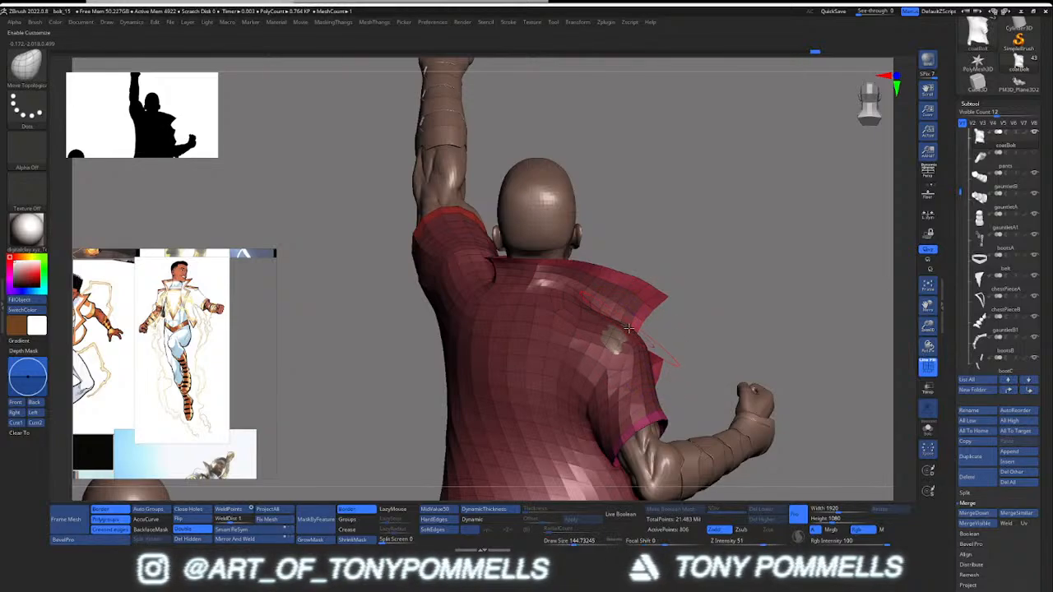
Step: Mask the coat's upper sleeve over the bent arm, invert the mask to adjust that area, and clear the mask
mouse_move(624, 340)
right_down()
mouse_move(526, 337)
mouse_move(667, 333)
mouse_move(603, 331)
mouse_move(654, 332)
mouse_move(627, 339)
right_up()
key(2)
click(675, 398)
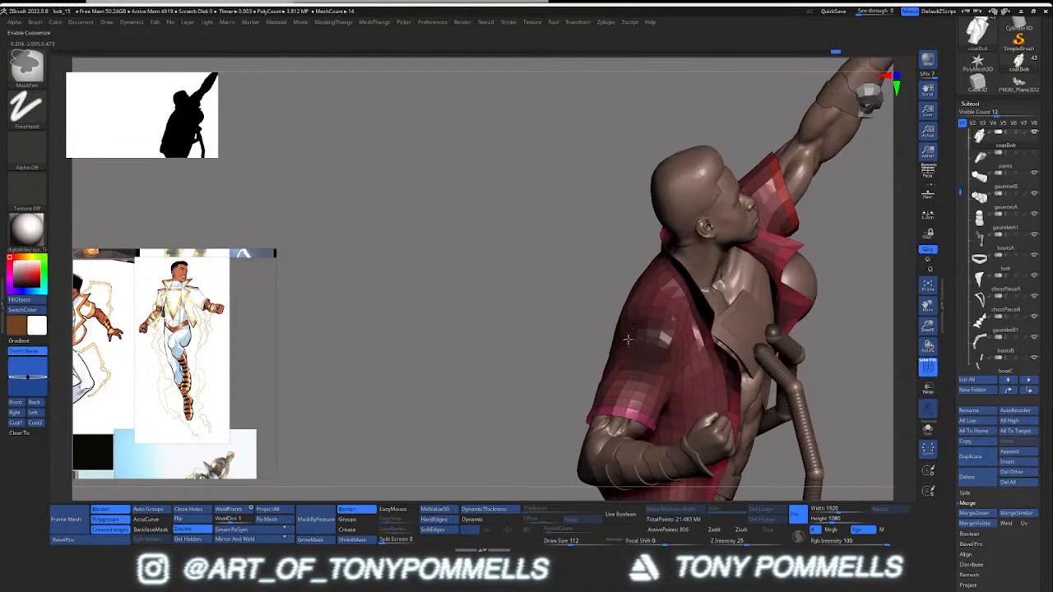
mouse_move(628, 339)
ctrl+mouse_down()
mouse_move(651, 319)
mouse_move(646, 329)
ctrl+mouse_up()
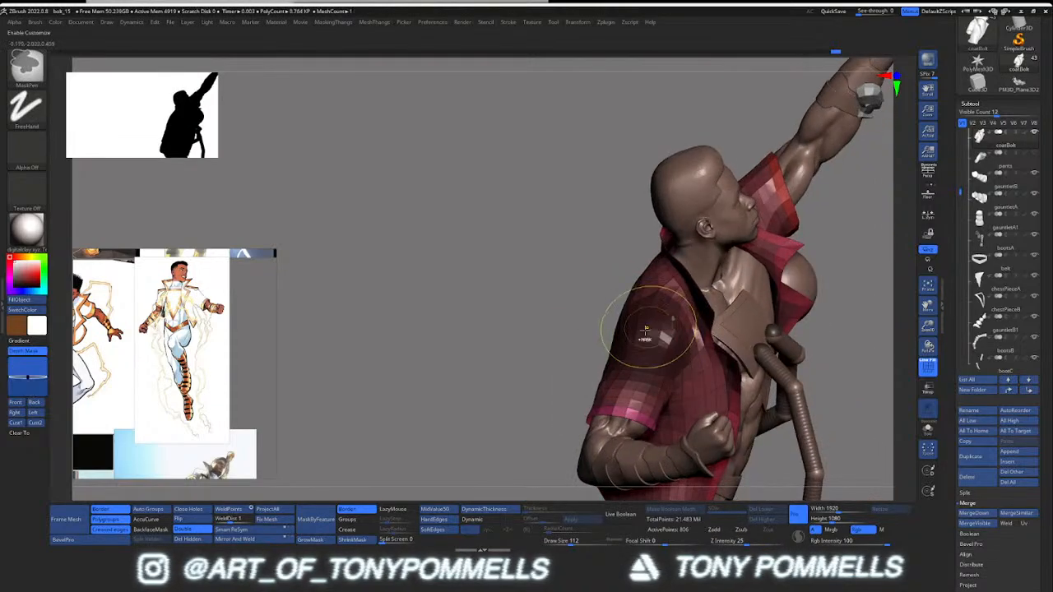
ctrl+click(519, 364)
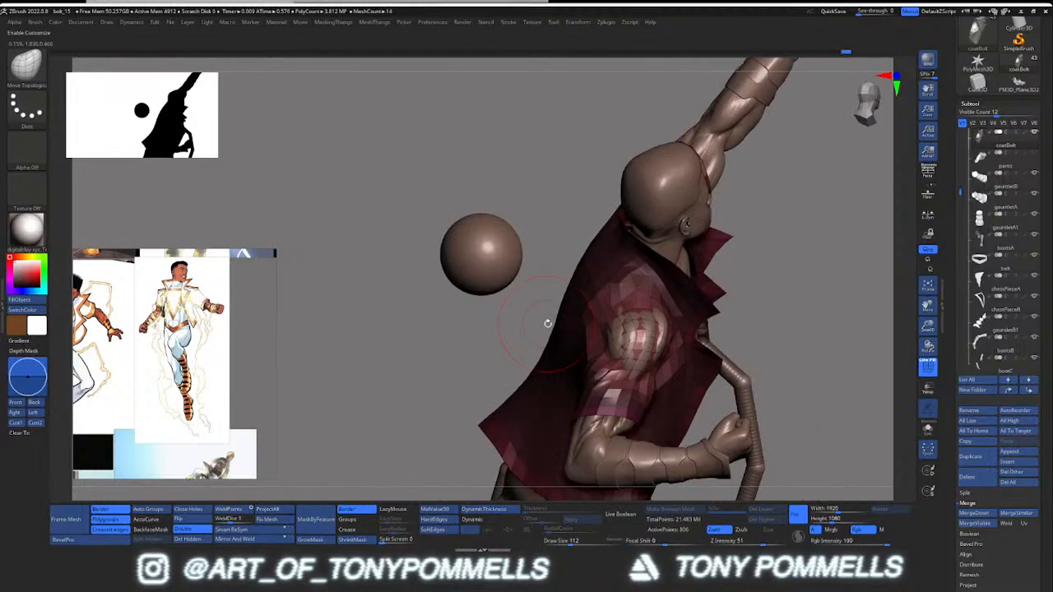
ctrl+drag(546, 324, 534, 334)
Step: Pull the bent arm's sleeve out over the upper arm with a draw size of about 145 and smooth the coat around it
right_drag(534, 333, 611, 341)
key(s)
mouse_move(611, 340)
mouse_down()
mouse_move(637, 340)
mouse_move(627, 327)
mouse_move(652, 320)
mouse_move(615, 355)
mouse_move(608, 344)
mouse_move(616, 340)
mouse_up()
mouse_move(616, 341)
right_down()
mouse_move(502, 344)
mouse_move(638, 346)
right_up()
mouse_move(639, 346)
shift+mouse_down()
mouse_move(569, 340)
mouse_move(560, 353)
shift+mouse_up()
right_drag(560, 353, 454, 327)
drag(454, 327, 485, 330)
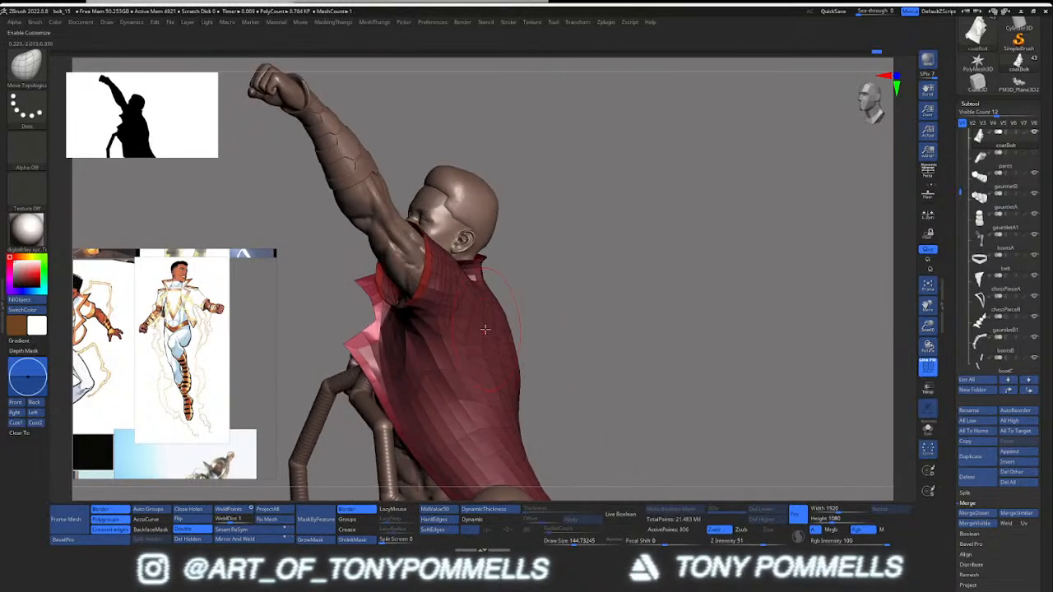
Step: Make the other subtools transparent and tighten the coat's back profile against the body with a draw size of about 154
right_drag(479, 336, 520, 306)
key(shift+t)
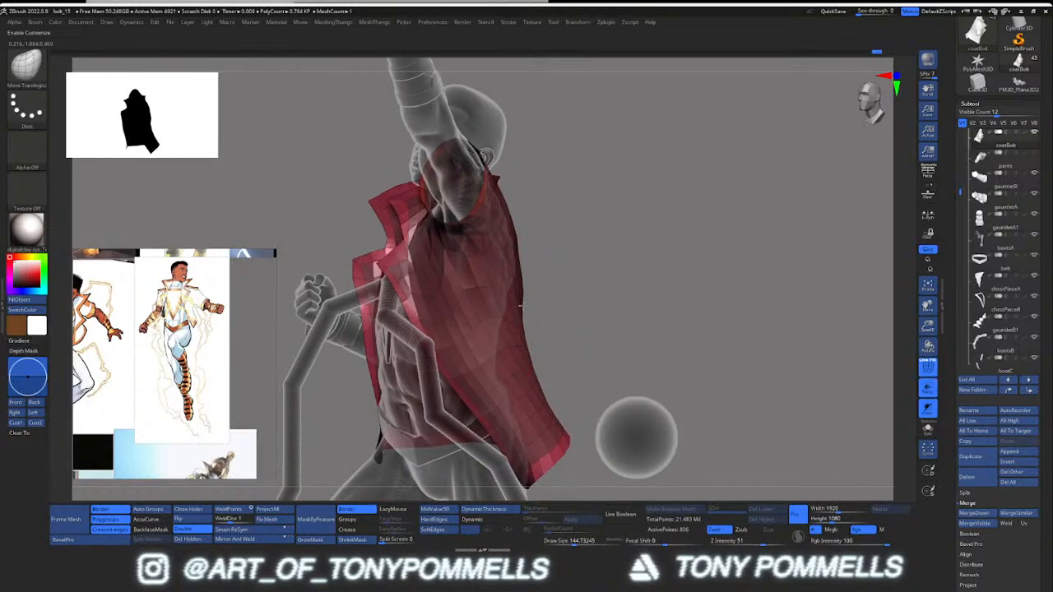
key(])
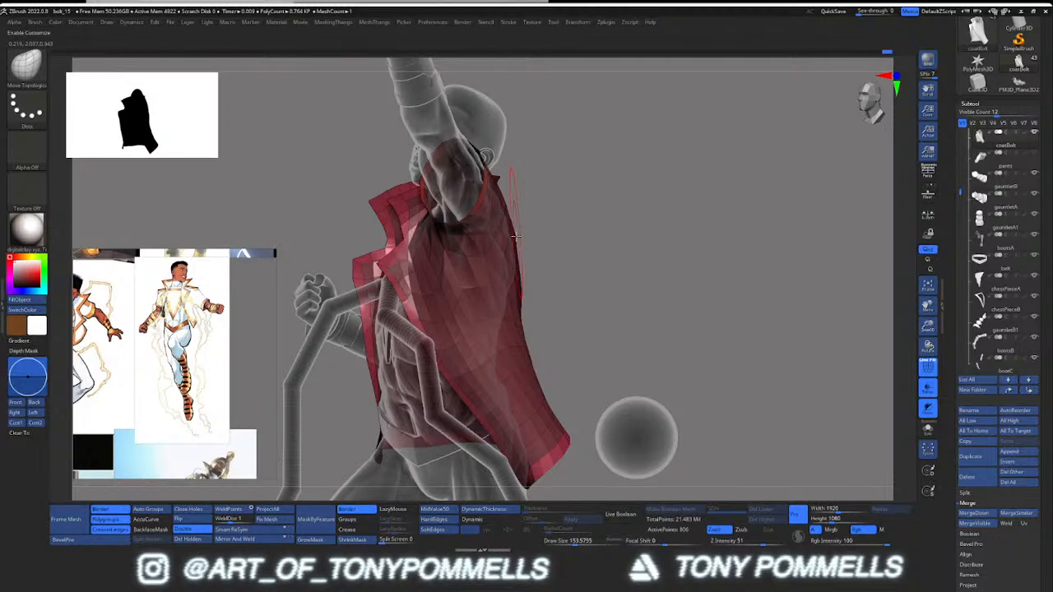
key(shift)
drag(514, 278, 521, 274)
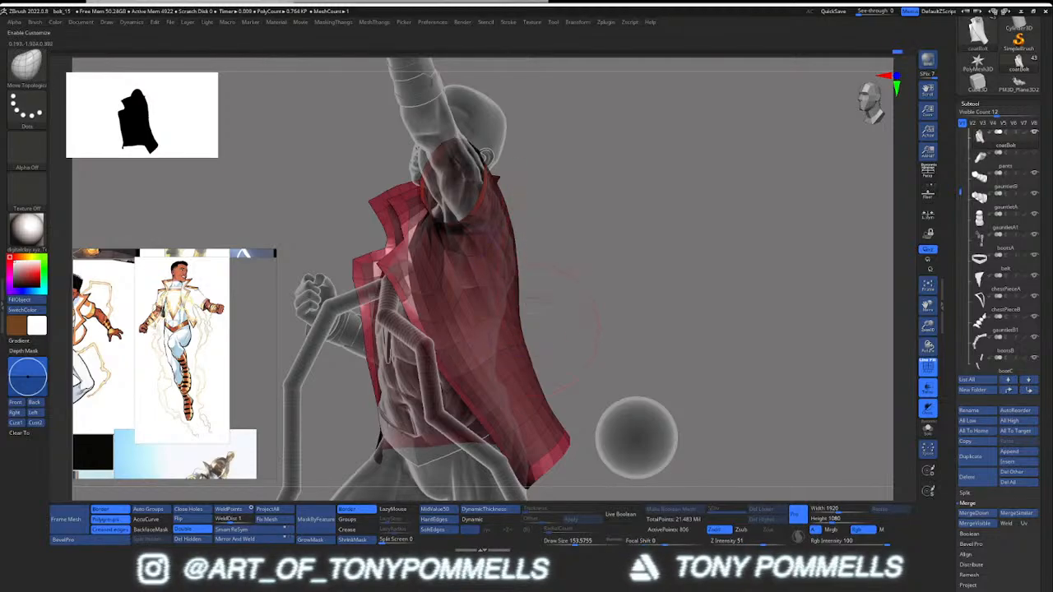
drag(553, 321, 522, 324)
Step: Refine the coat's side below the raised arm from behind with a draw size of about 154
right_drag(529, 335, 508, 319)
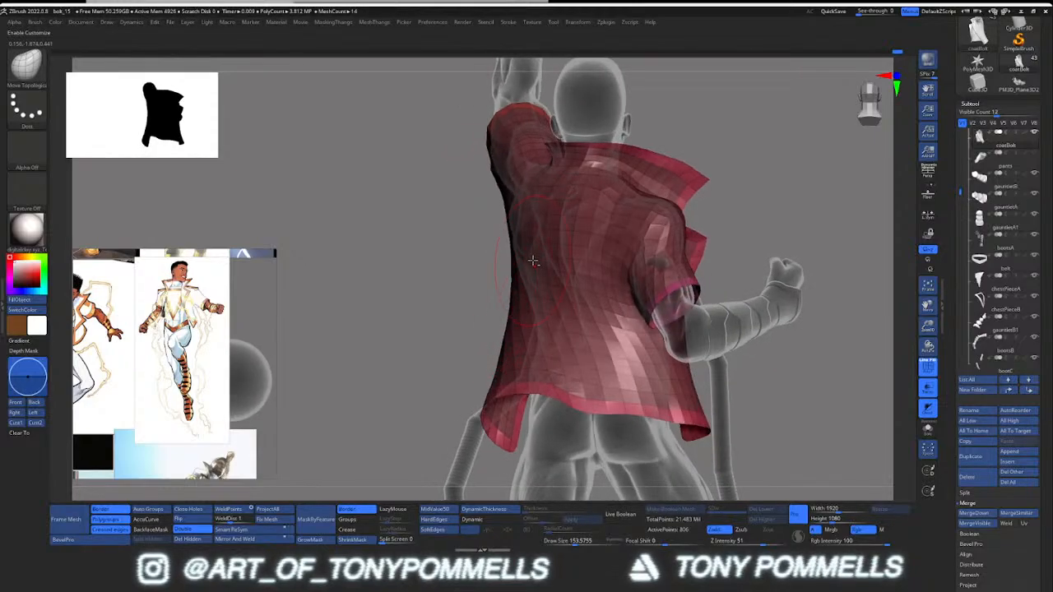
right_drag(532, 261, 521, 246)
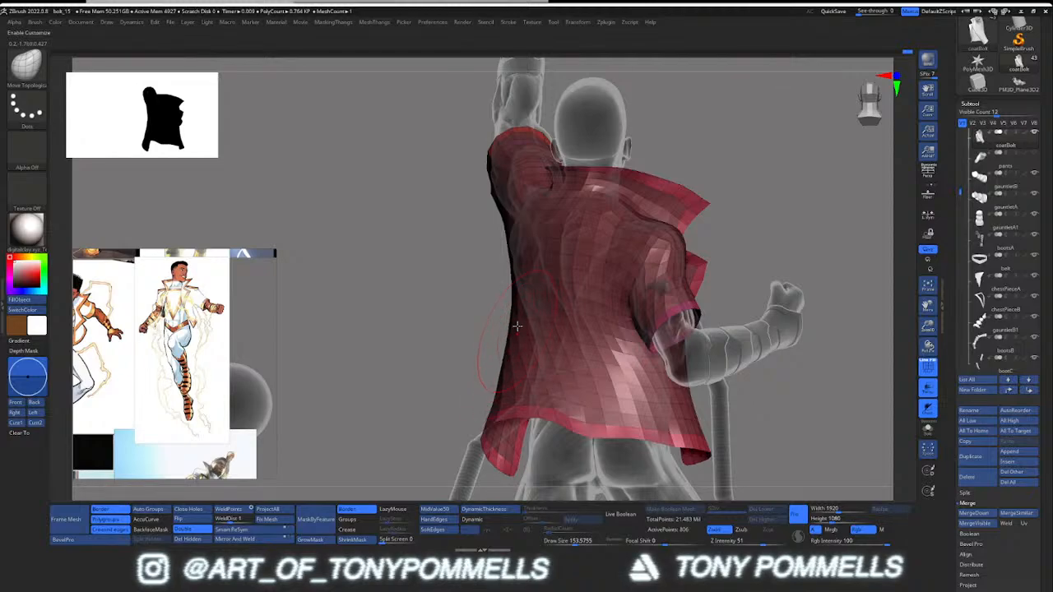
right_drag(505, 342, 620, 263)
Step: Turn off transparency and reshape the coat sleeve's cuff above the bent elbow with a draw size of about 124
key(s)
drag(646, 281, 646, 296)
right_drag(665, 301, 625, 297)
right_drag(699, 303, 656, 297)
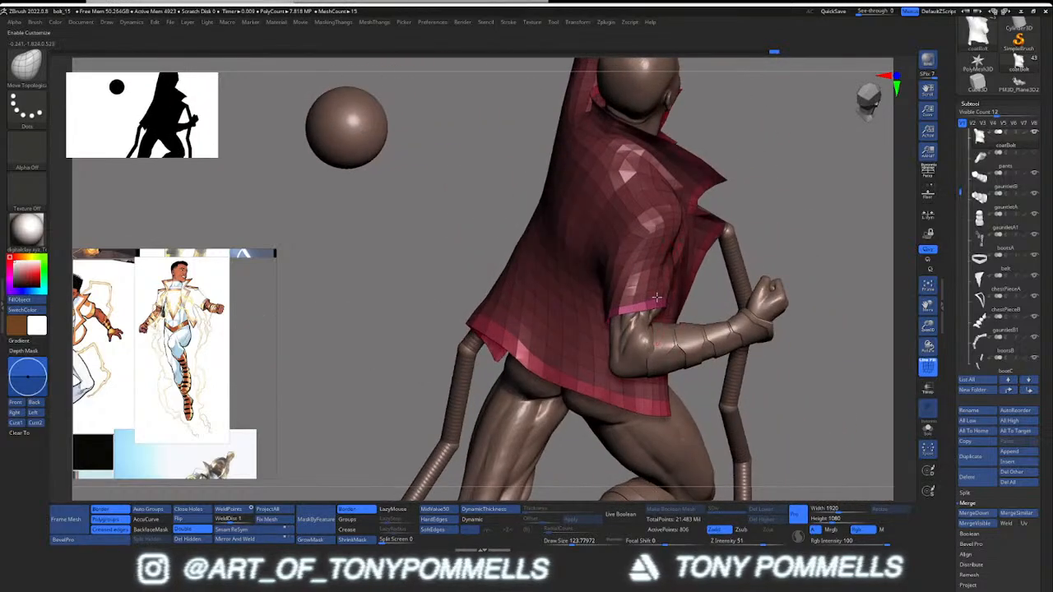
drag(657, 297, 650, 293)
right_drag(659, 294, 587, 289)
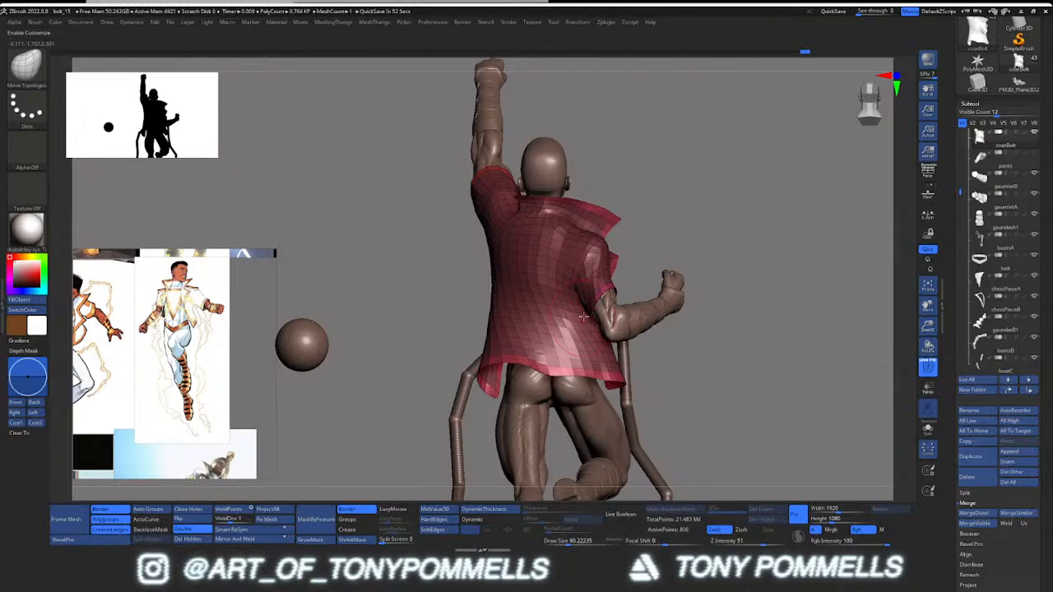
Step: Adjust the bent arm's sleeve at a draw size of about 77, then refine and smooth the coat's side below the raised arm at about 145
right_drag(584, 303, 582, 296)
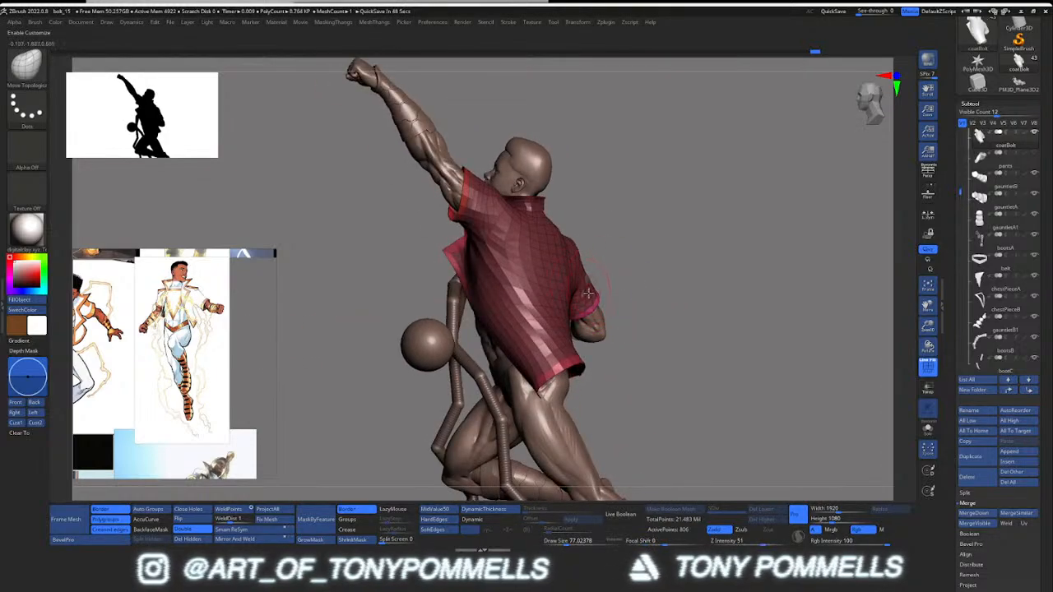
right_drag(593, 285, 643, 247)
right_drag(646, 291, 650, 309)
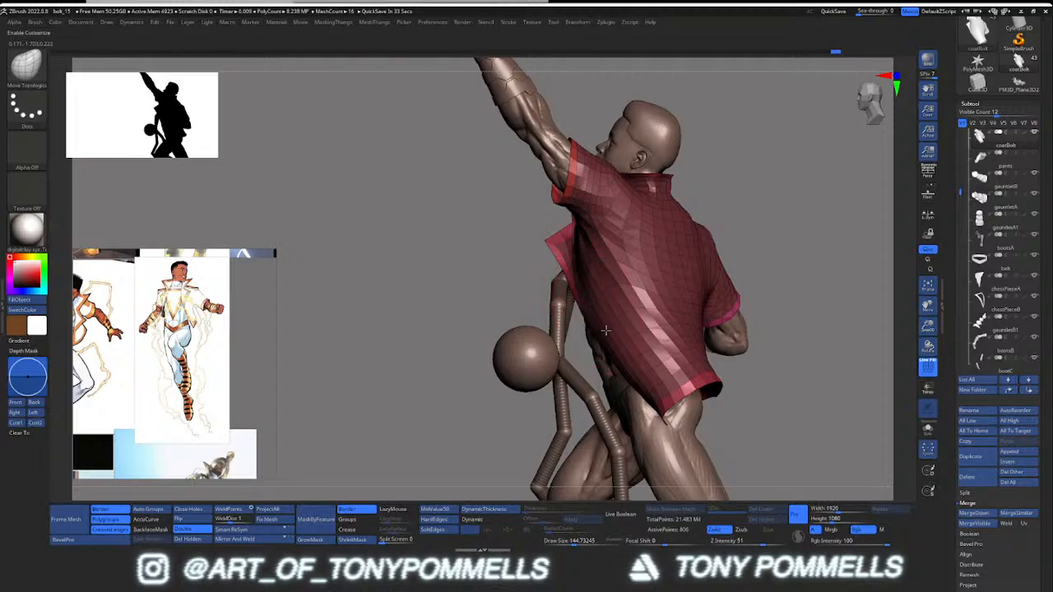
mouse_move(649, 327)
shift+mouse_down()
mouse_move(660, 336)
mouse_move(628, 277)
mouse_move(570, 264)
shift+mouse_up()
key(s)
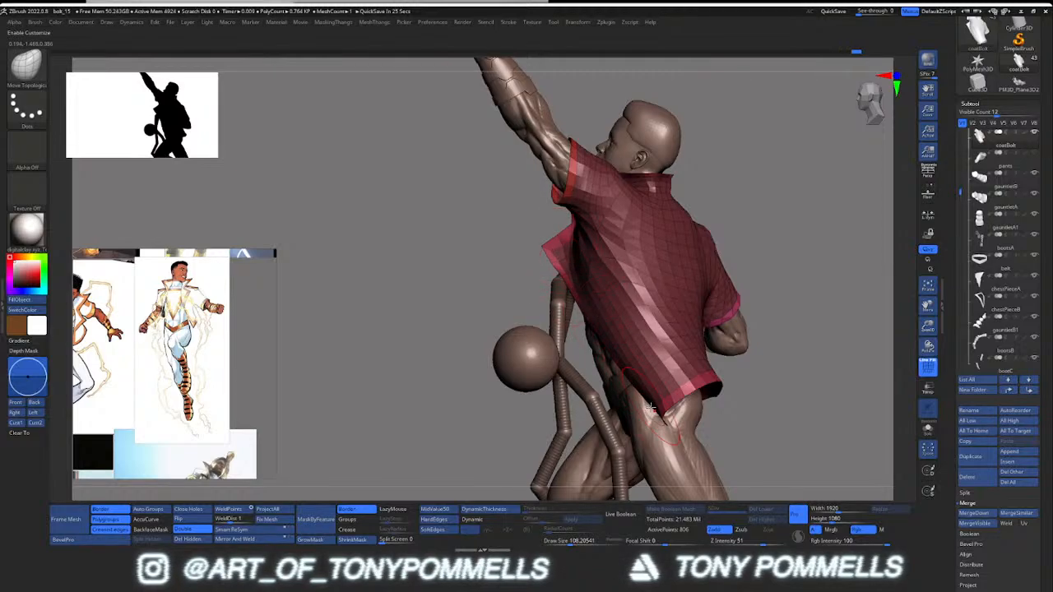
Step: Refine the front hem corner on the raised-arm side at a draw size of about 20 and extend the one below the bent arm at about 136
right_drag(665, 390, 598, 387)
key(s)
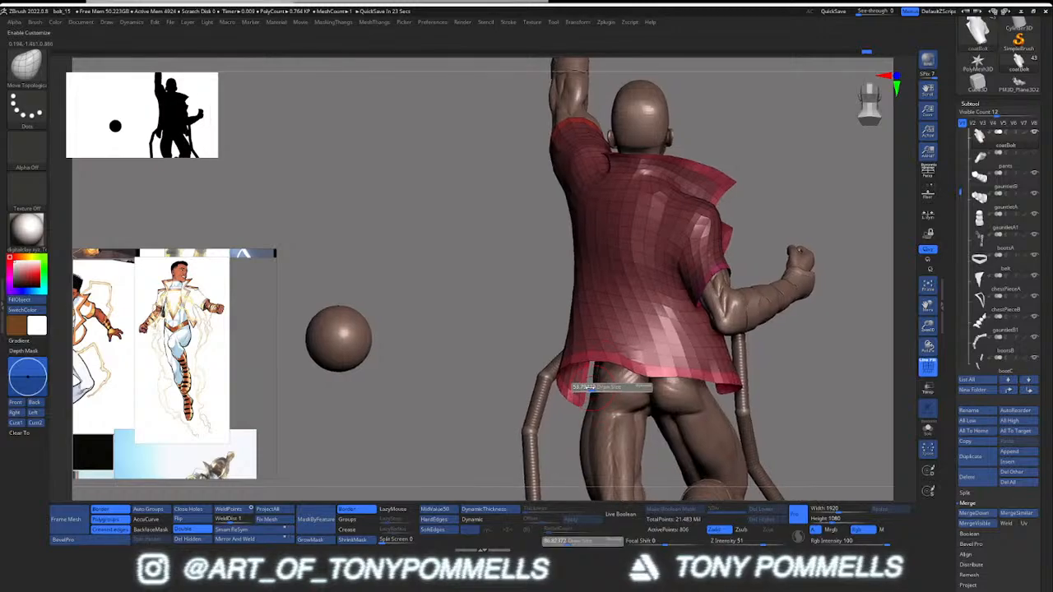
drag(598, 388, 583, 411)
scroll(580, 408, up, 5)
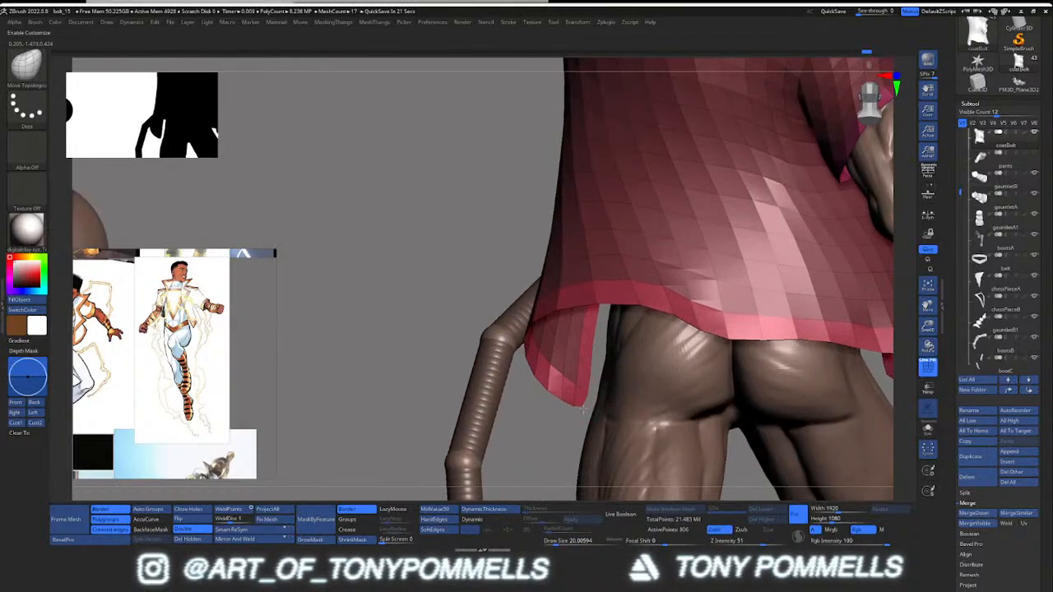
mouse_move(601, 432)
ctrl+right_down()
mouse_move(589, 392)
mouse_move(554, 400)
mouse_move(639, 404)
mouse_move(609, 385)
mouse_move(618, 247)
mouse_move(606, 230)
mouse_move(608, 198)
mouse_move(726, 180)
mouse_move(761, 193)
mouse_move(723, 210)
mouse_move(650, 361)
mouse_move(641, 290)
mouse_move(652, 363)
ctrl+right_up()
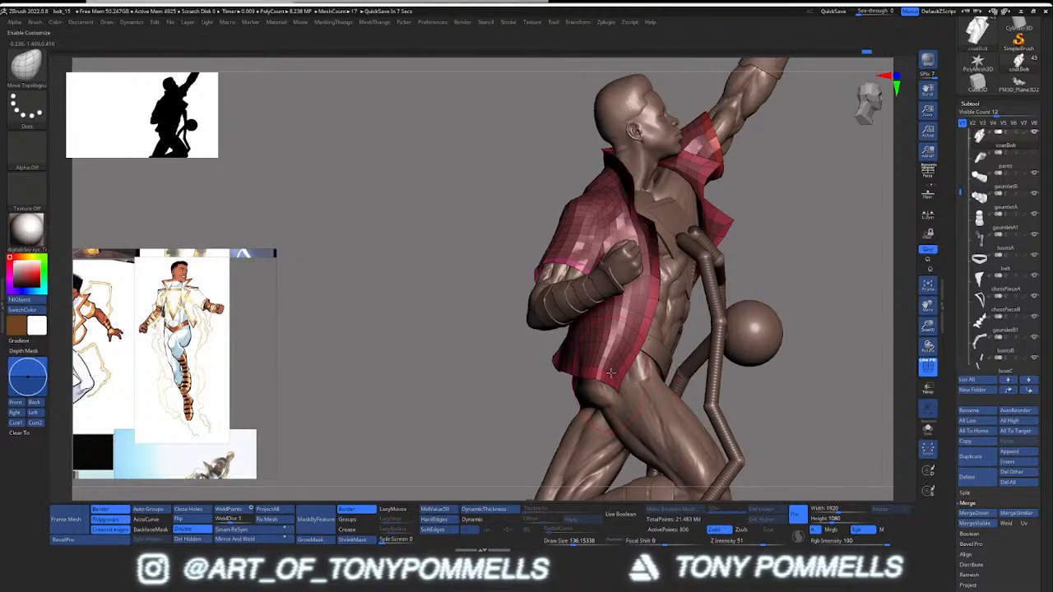
drag(611, 373, 628, 374)
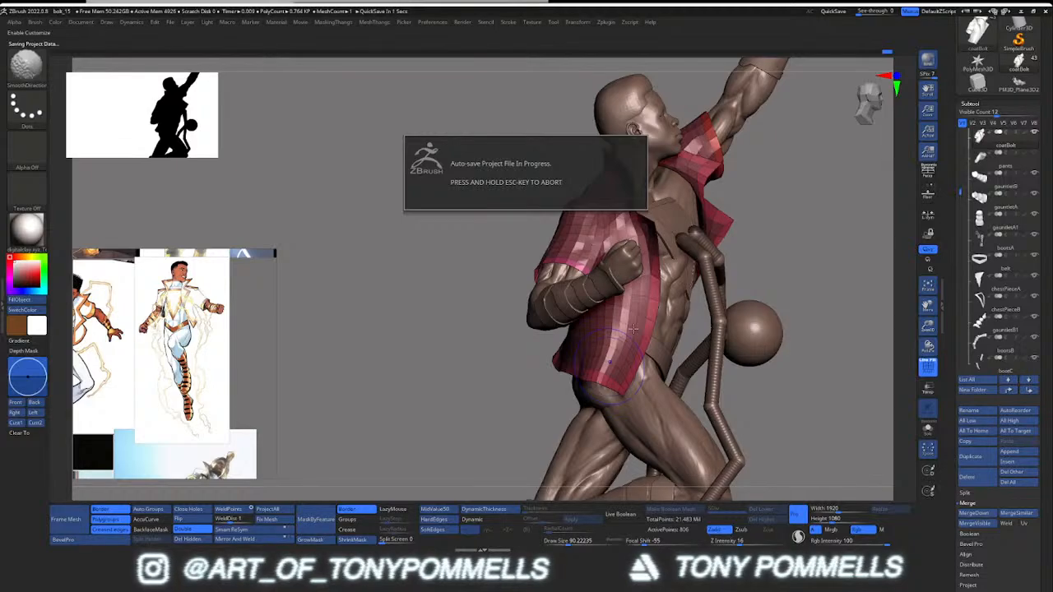
Step: Turn off the polyframe display and select the body subtool
right_drag(690, 305, 615, 235)
ctrl+right_drag(649, 294, 706, 311)
mouse_move(706, 311)
right_down()
mouse_move(626, 306)
mouse_move(626, 271)
mouse_move(604, 277)
mouse_move(625, 275)
mouse_move(657, 247)
mouse_move(641, 268)
mouse_move(609, 271)
mouse_move(699, 320)
mouse_move(661, 290)
mouse_move(676, 309)
right_up()
key(shift+f)
alt+right_drag(676, 308, 638, 317)
alt+click(622, 276)
mouse_move(600, 276)
right_down()
mouse_move(645, 257)
mouse_move(533, 247)
right_up()
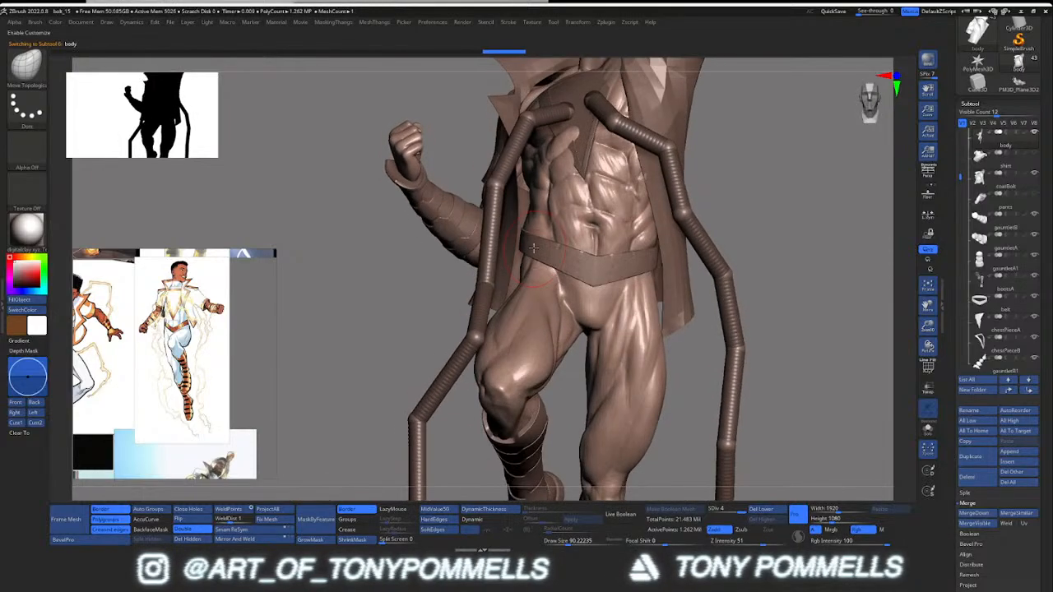
Step: Redo the undone edits on the body subtool
key(ctrl+shift+z)
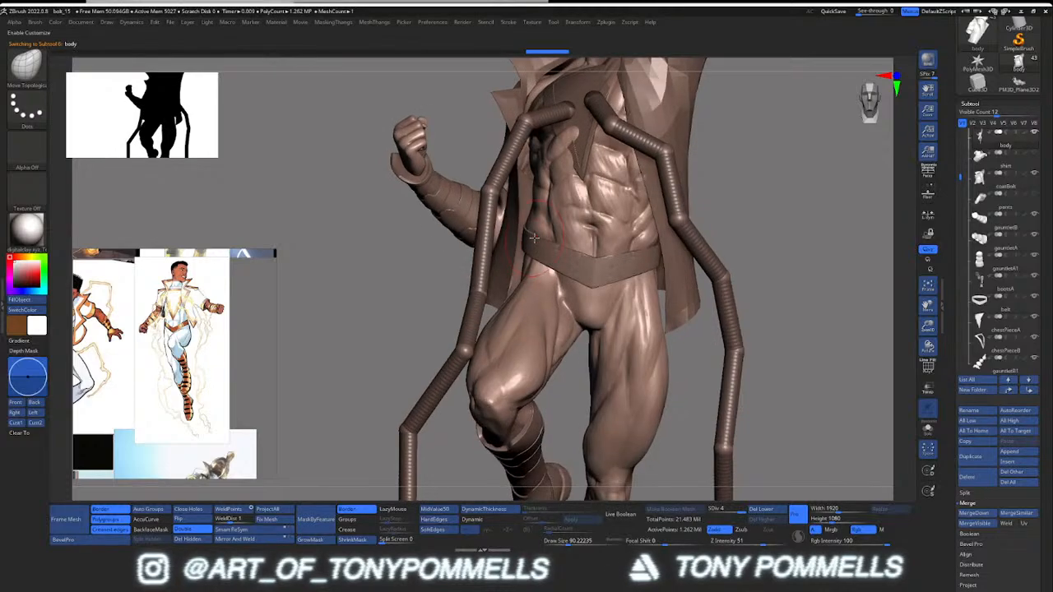
key(ctrl+shift+z)
key(ctrl+shift+z)
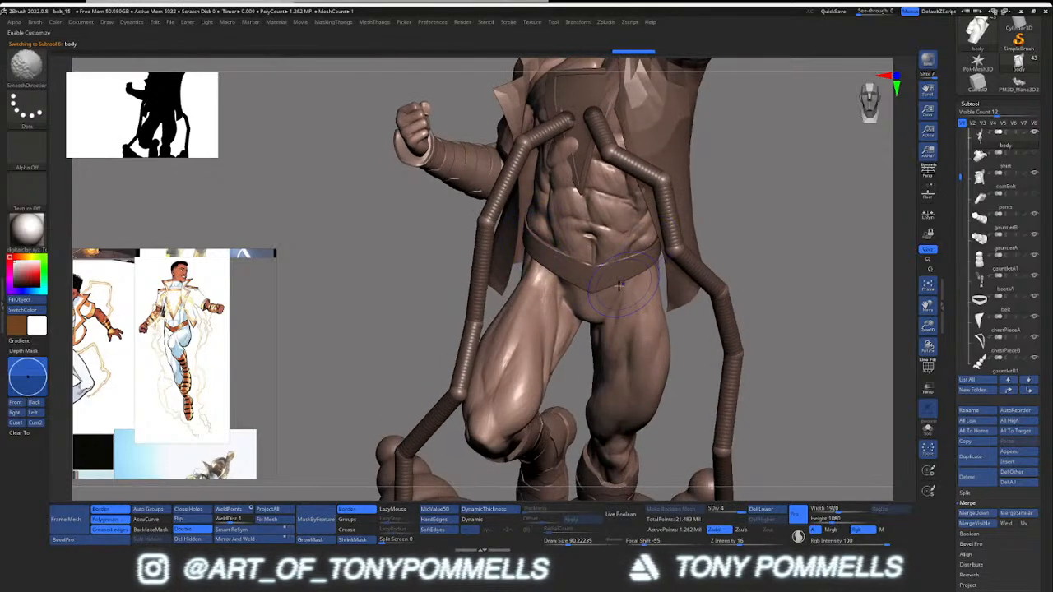
key(ctrl+shift+z)
key(ctrl+shift+z)
key(ctrl+shift+z)
key(ctrl+shift+z)
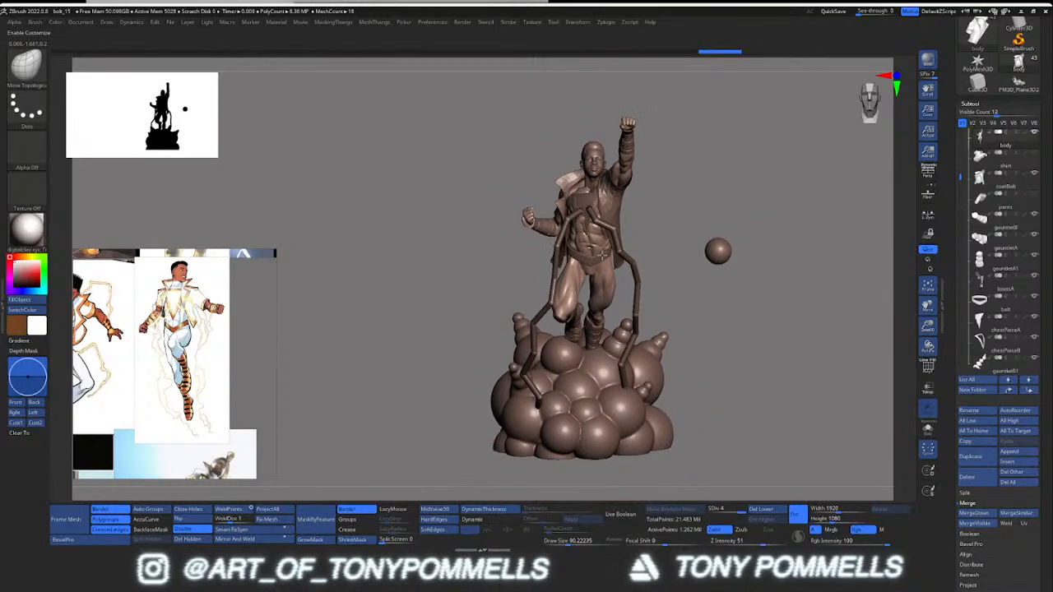
Step: Adjust the body's hip area under the coat's back hem from behind, with a draw size of about 108
mouse_move(602, 255)
right_down()
mouse_move(674, 256)
mouse_move(674, 296)
right_up()
right_drag(526, 271, 682, 271)
right_drag(682, 272, 658, 247)
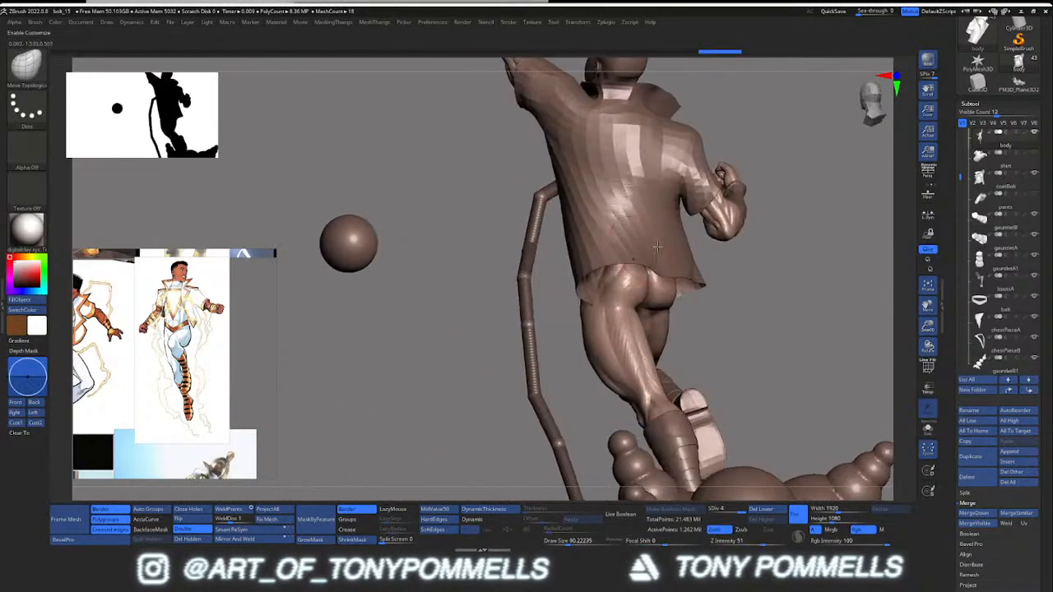
drag(677, 239, 681, 240)
right_drag(681, 239, 684, 244)
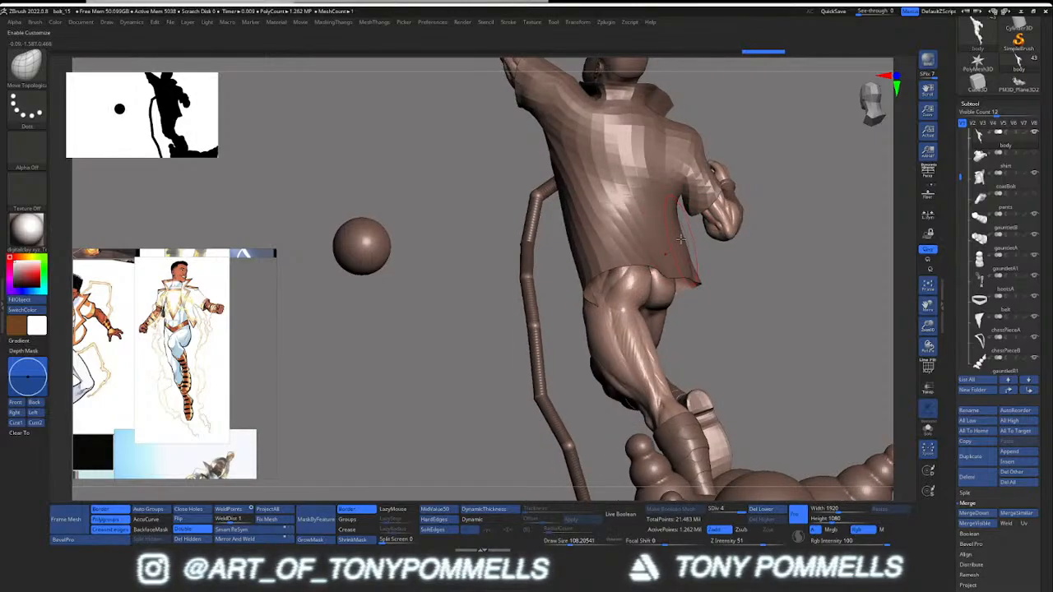
Step: Isolate the body subtool to check the hips beneath the coat, and show all subtools again
alt+click(649, 288)
key(shift+s)
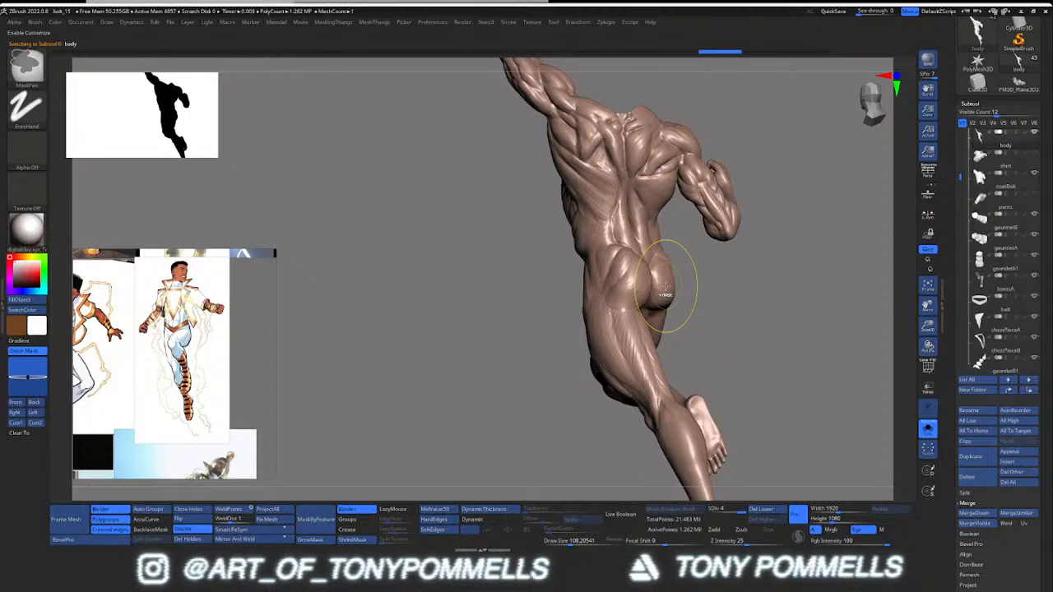
key(shift+s)
key(ctrl+shift)
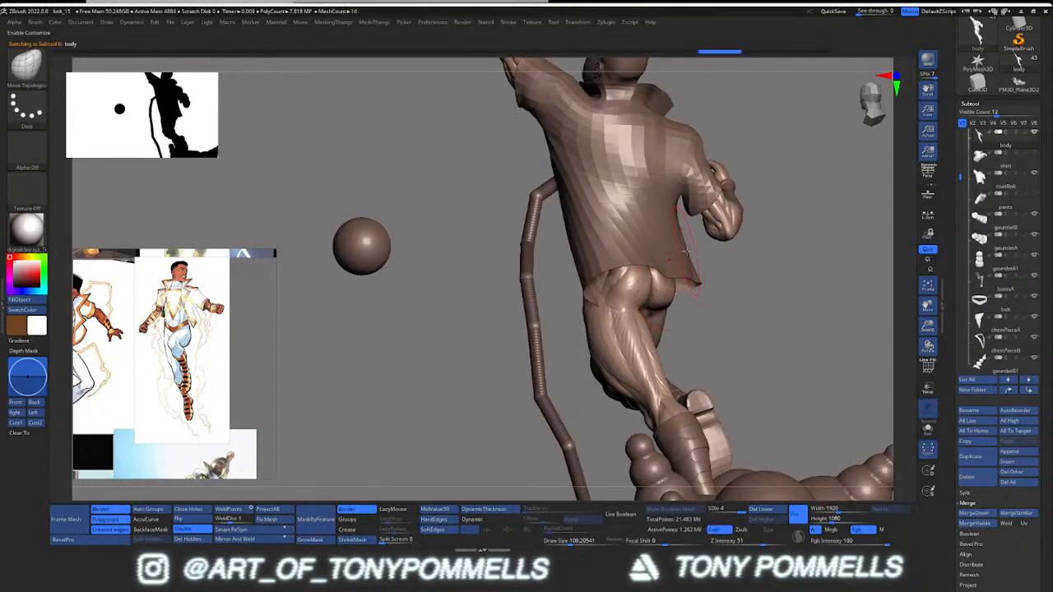
Step: Select the coat subtool and adjust its bent-arm sleeve from behind, with draw sizes of about 44 and 54
alt+click(683, 244)
alt+right_drag(680, 244, 672, 300)
key(s)
drag(698, 265, 692, 265)
mouse_move(685, 268)
right_down()
mouse_move(696, 272)
mouse_move(693, 262)
right_up()
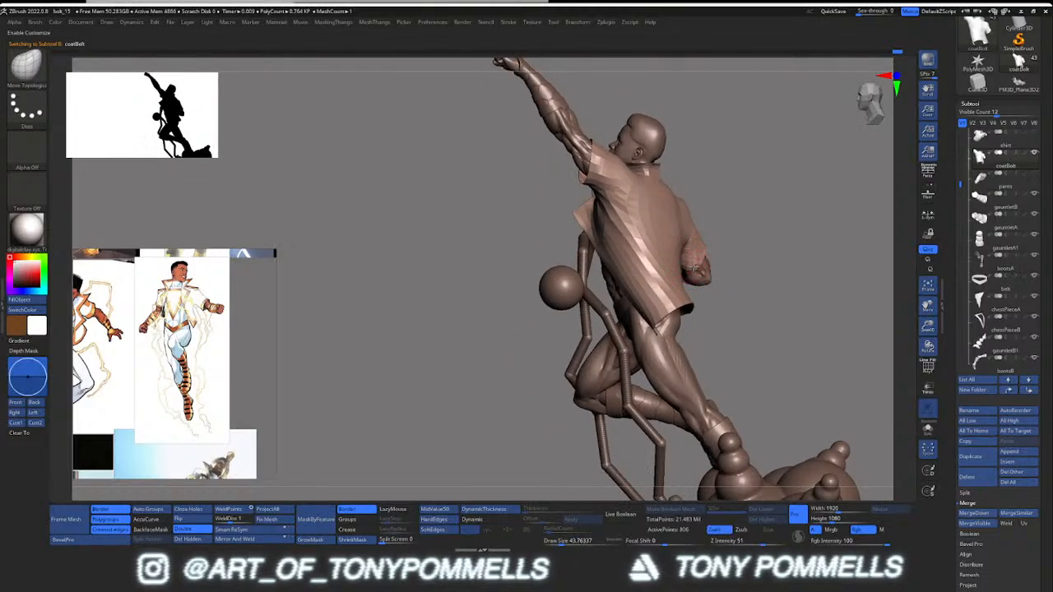
mouse_move(697, 271)
right_down()
mouse_move(717, 247)
mouse_move(705, 245)
mouse_move(692, 268)
mouse_move(697, 247)
mouse_move(699, 280)
right_up()
key(shift+f)
key(shift+f)
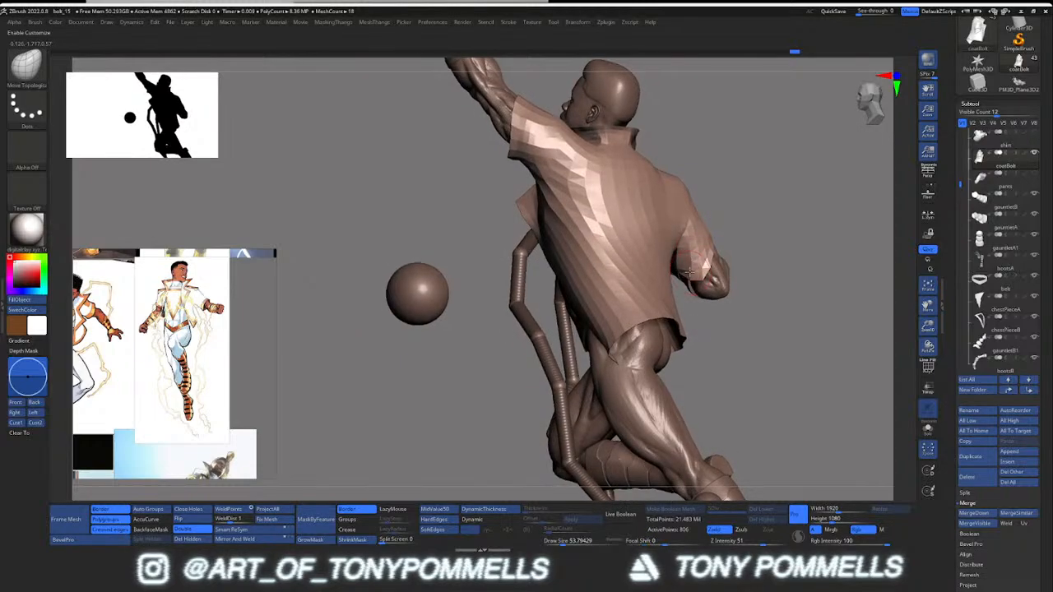
Step: Smooth and refine the coat sleeve's edge around the bent elbow with a draw size of about 39
key(shift)
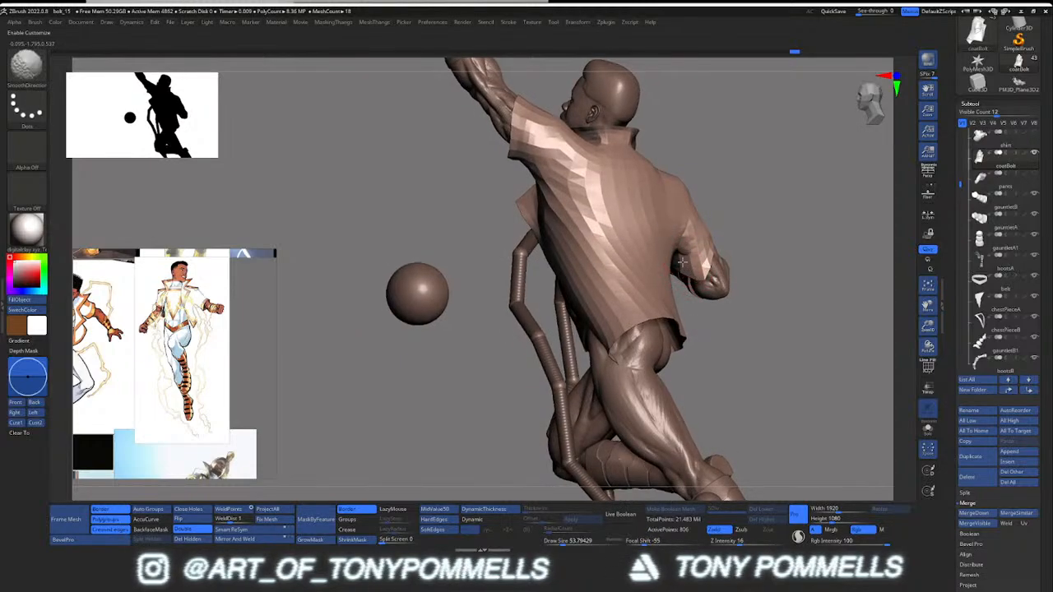
right_drag(687, 265, 682, 263)
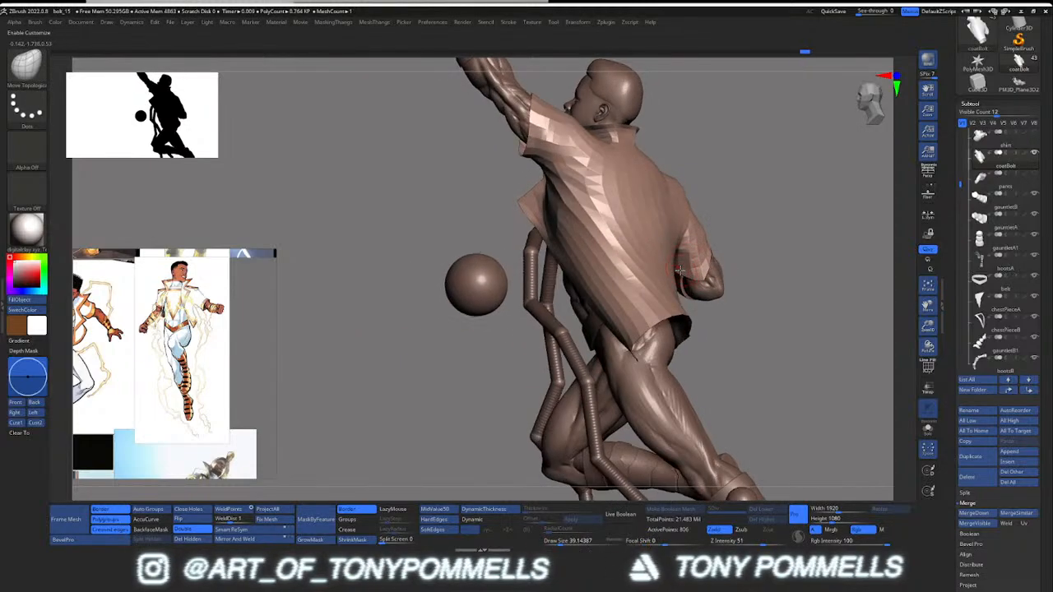
key(shift)
mouse_move(682, 266)
right_down()
mouse_move(747, 278)
mouse_move(670, 271)
right_up()
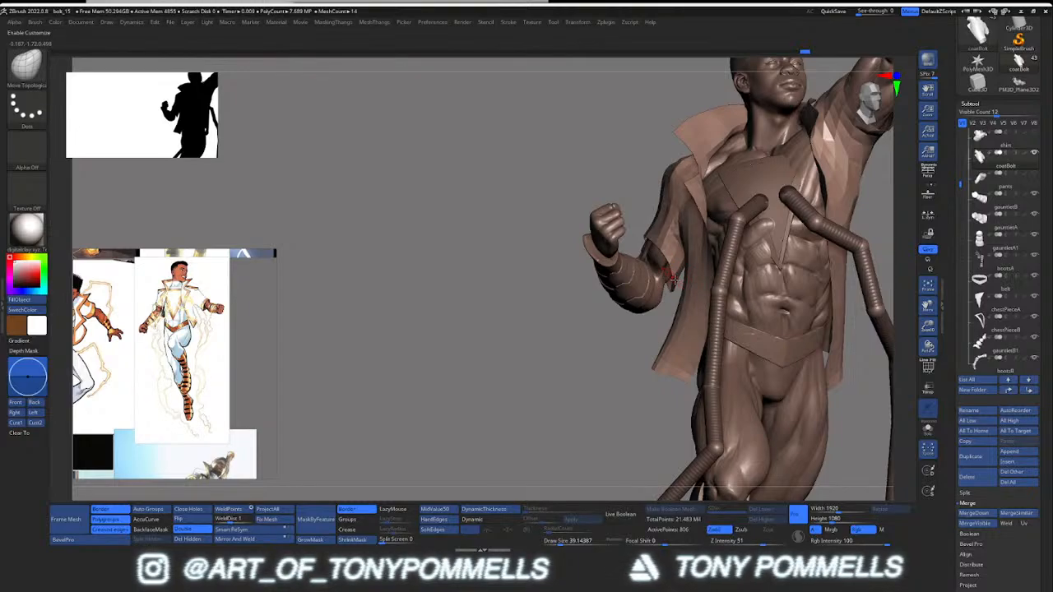
right_drag(672, 282, 682, 243)
Step: Isolate the body subtool and switch to the Move brush at a draw size of about 149 for the raised arm
key(alt+s)
key(alt+s)
mouse_move(684, 240)
right_down()
mouse_move(564, 217)
mouse_move(567, 262)
mouse_move(600, 200)
mouse_move(588, 174)
mouse_move(613, 194)
mouse_move(571, 309)
mouse_move(574, 222)
mouse_move(610, 246)
mouse_move(556, 273)
mouse_move(586, 234)
mouse_move(494, 282)
mouse_move(551, 374)
mouse_move(527, 346)
right_up()
alt+click(518, 234)
key(shift+s)
key(s)
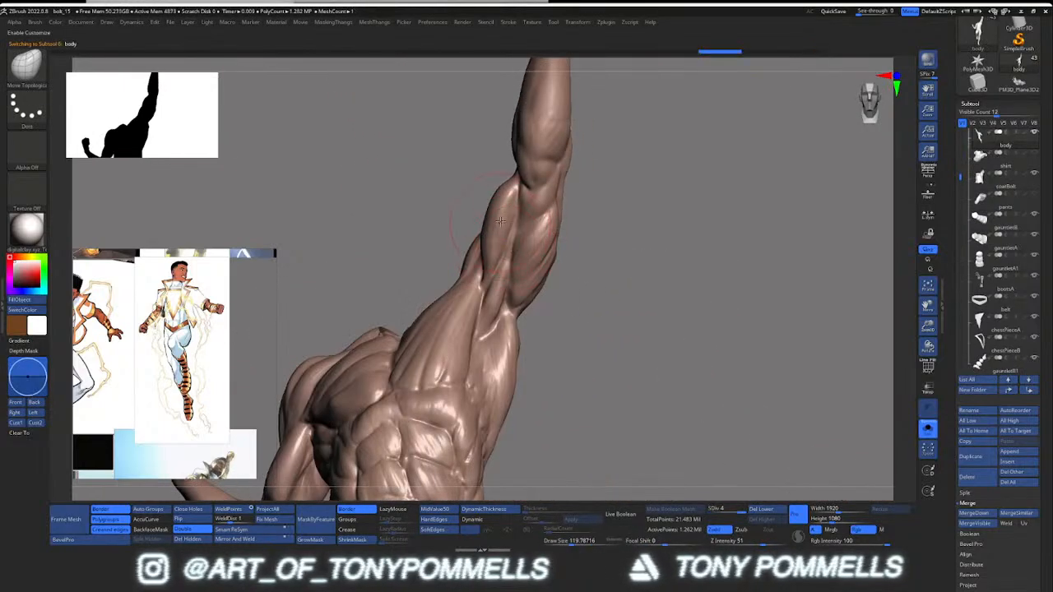
key(s)
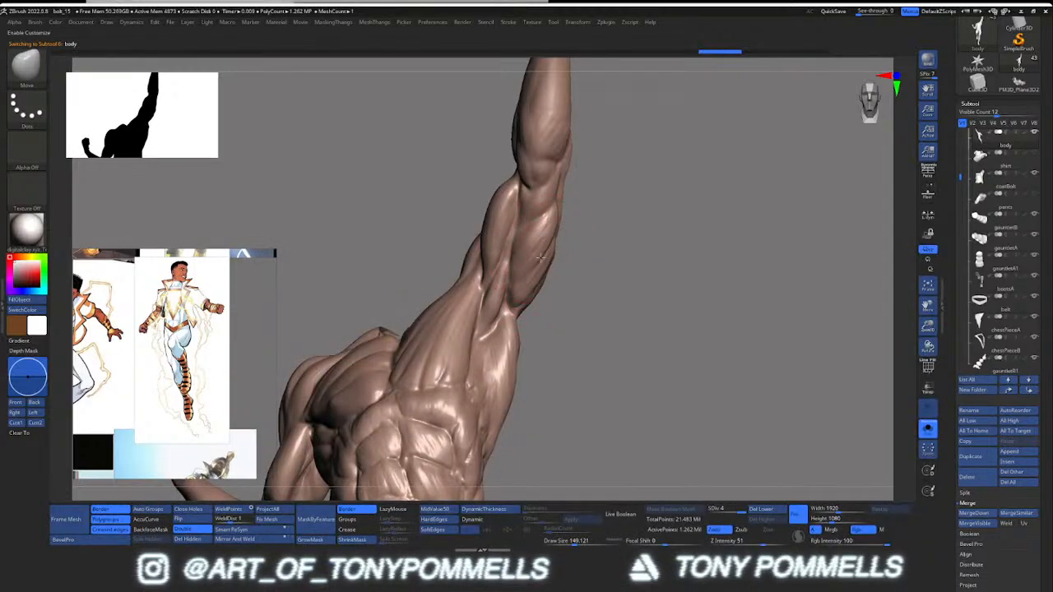
Step: Slim the raised upper arm at subdivision level 1 with a draw size of about 104, and return to level 4
key(shift+d)
key(shift+d)
key(shift+d)
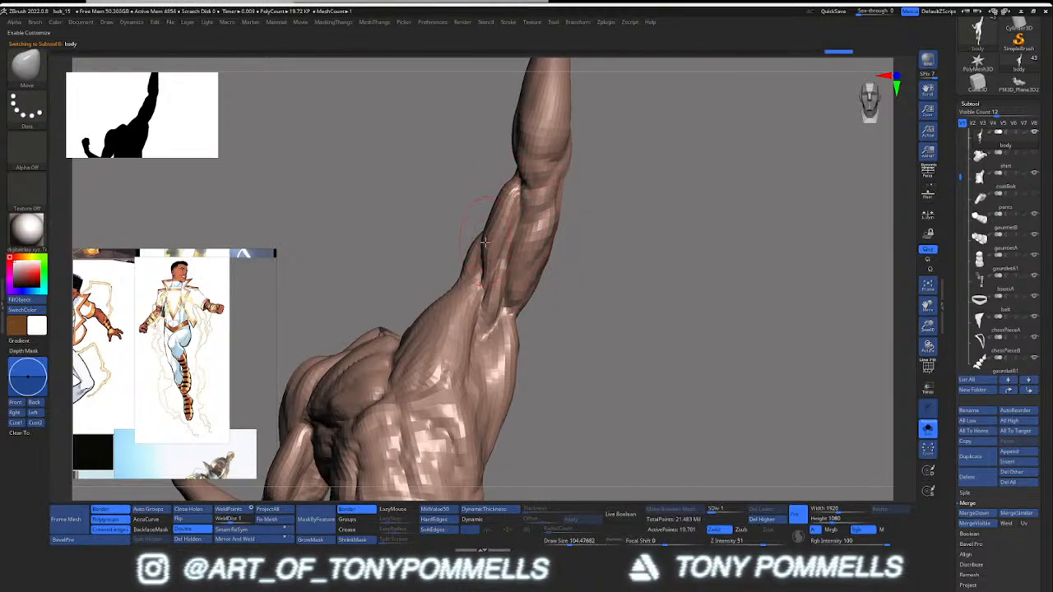
key(shift)
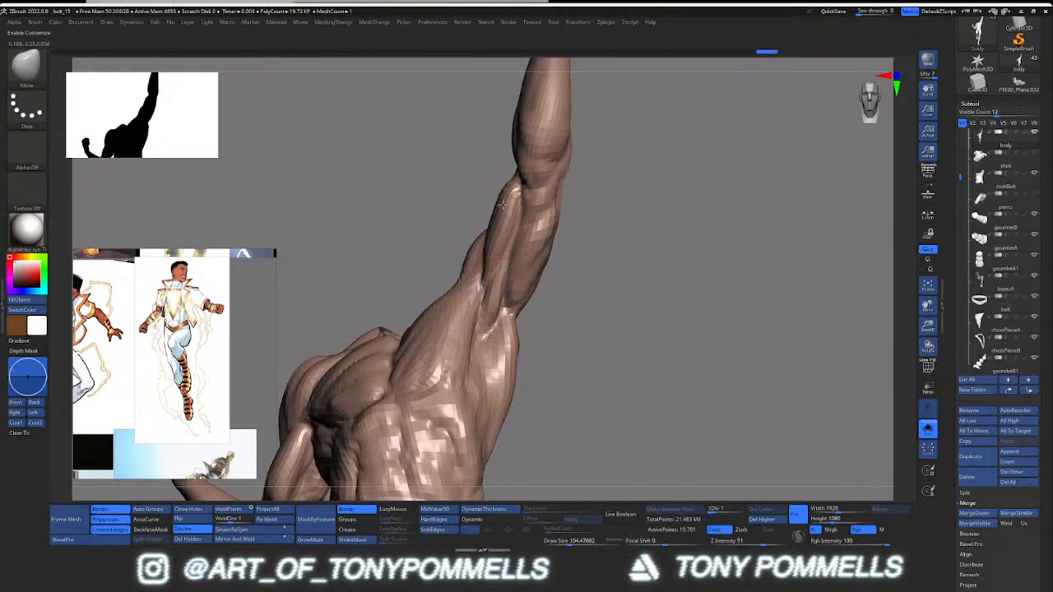
right_drag(493, 220, 481, 239)
mouse_move(479, 276)
right_down()
mouse_move(425, 284)
mouse_move(440, 241)
mouse_move(405, 248)
mouse_move(458, 259)
right_up()
key(d)
key(d)
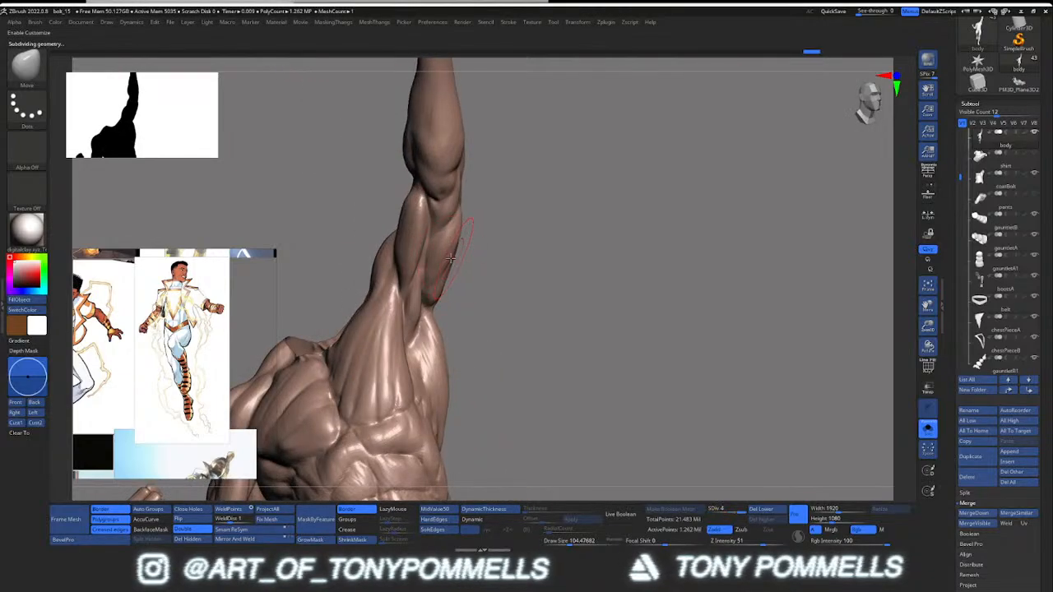
Step: Smooth the raised upper arm at subdivision level 1 with a draw size of about 59, restore level 4 and show all subtools
key(shift+d)
key(shift+d)
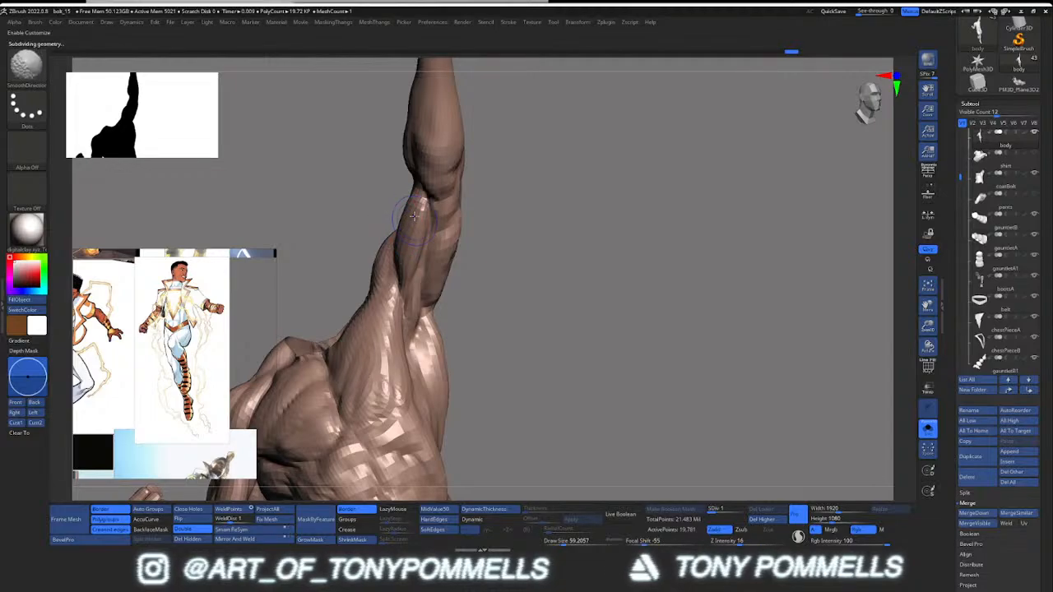
key(d)
key(d)
key(d)
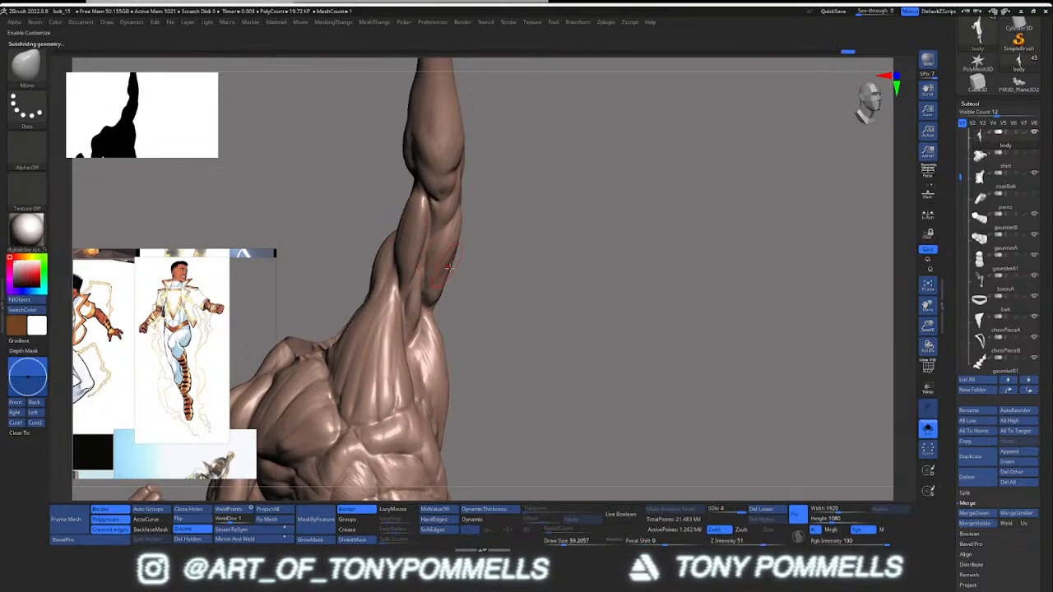
mouse_move(442, 268)
shift+right_down()
mouse_move(452, 273)
mouse_move(430, 247)
mouse_move(441, 267)
shift+right_up()
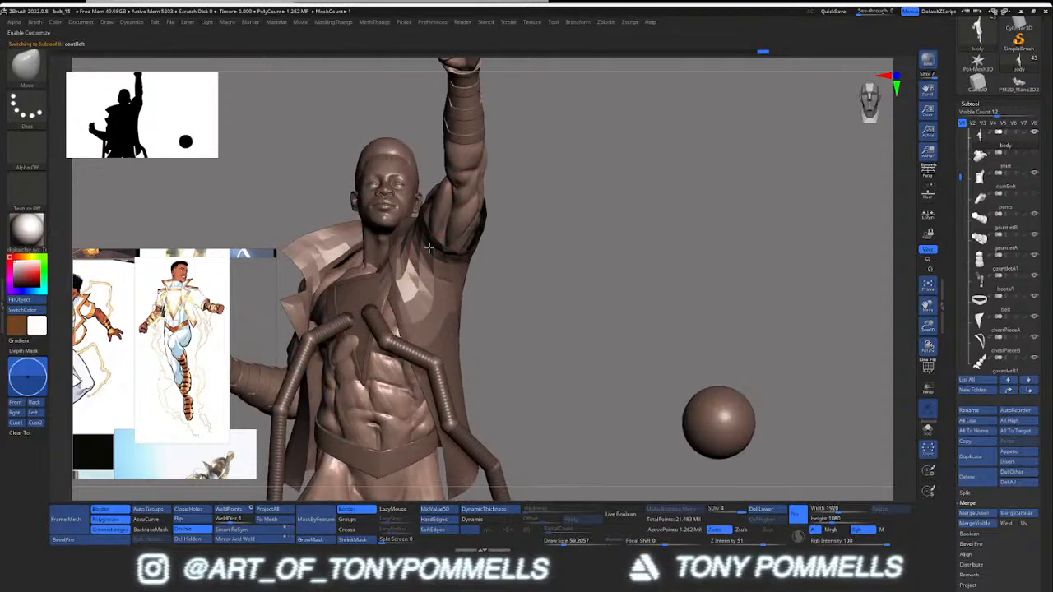
Step: Select the coat subtool and adjust its raised-arm shoulder with the Move brush at a draw size of about 196
alt+click(437, 232)
drag(428, 226, 435, 229)
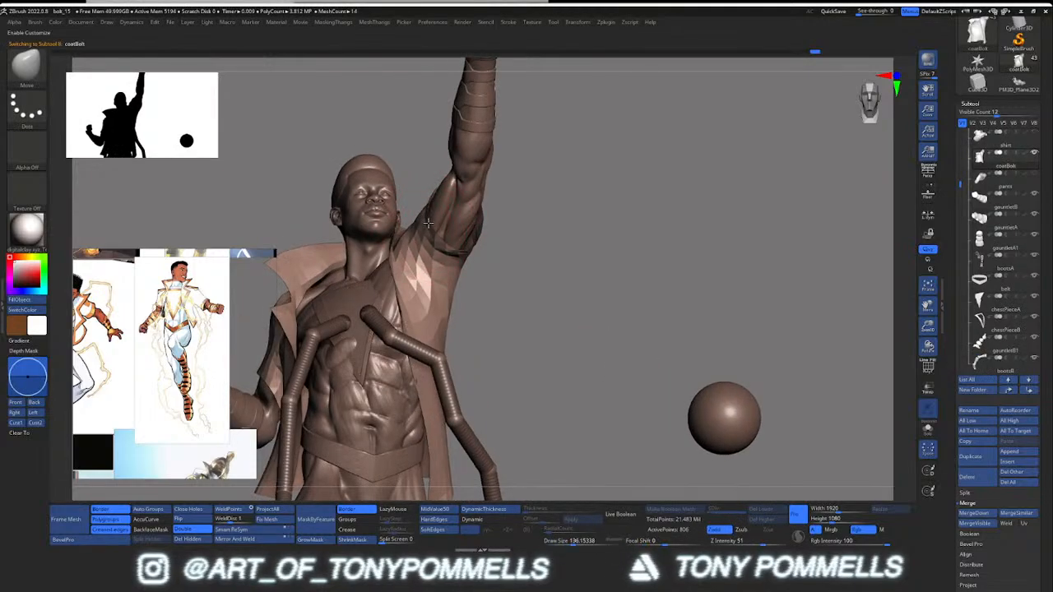
mouse_move(427, 220)
right_down()
mouse_move(414, 206)
mouse_move(427, 198)
mouse_move(438, 213)
mouse_move(472, 203)
mouse_move(485, 217)
mouse_move(525, 307)
mouse_move(520, 315)
mouse_move(514, 279)
mouse_move(503, 340)
mouse_move(503, 308)
mouse_move(617, 298)
mouse_move(645, 337)
right_up()
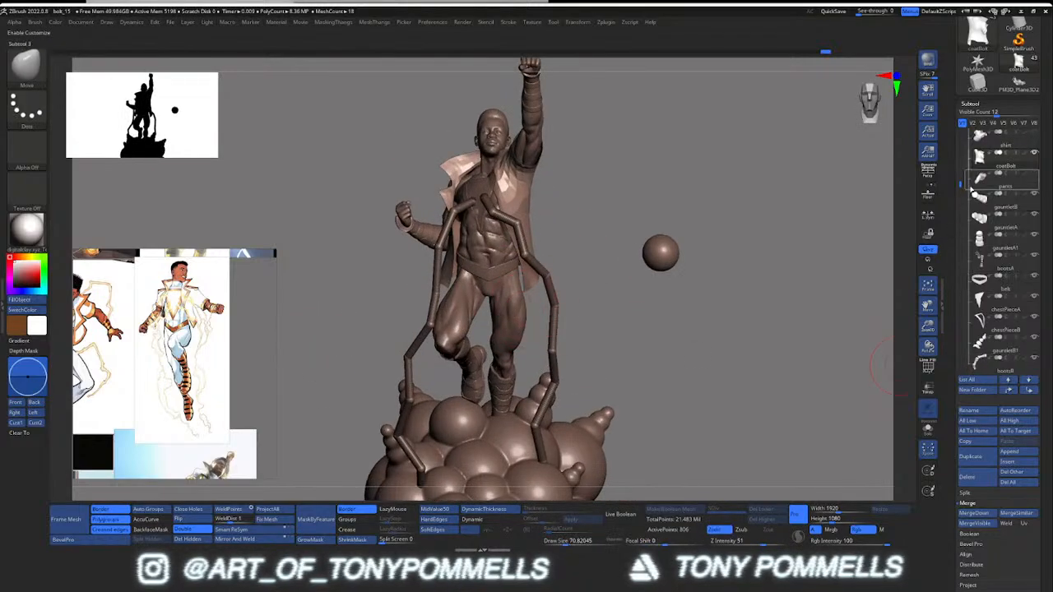
Step: Make the large lightning bolt subtool PM3D_Cube3D1 visible behind the figure
drag(961, 185, 961, 122)
click(971, 137)
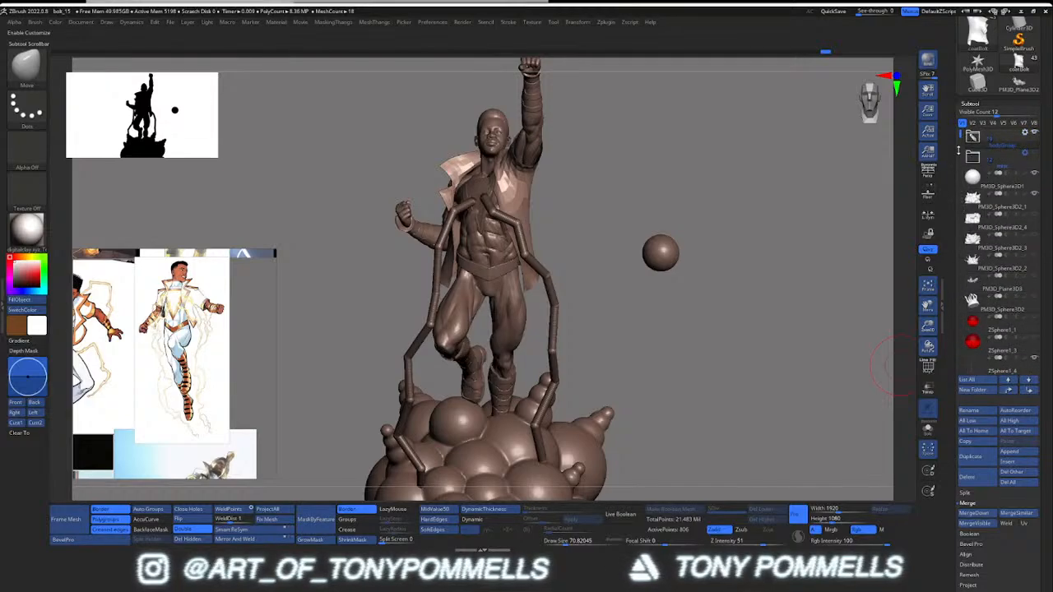
drag(958, 151, 961, 204)
click(1035, 319)
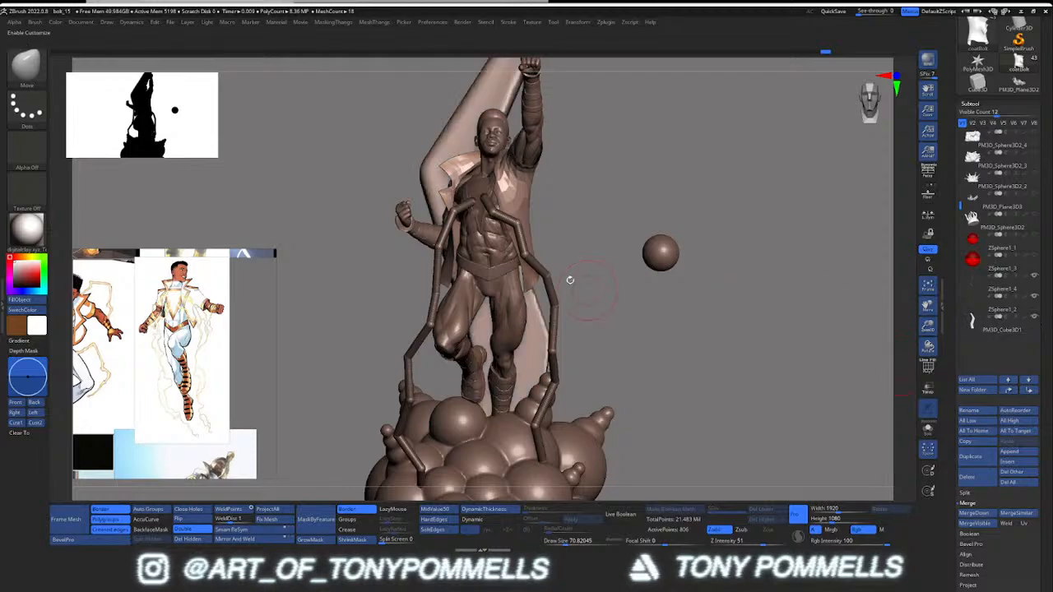
right_drag(568, 280, 625, 286)
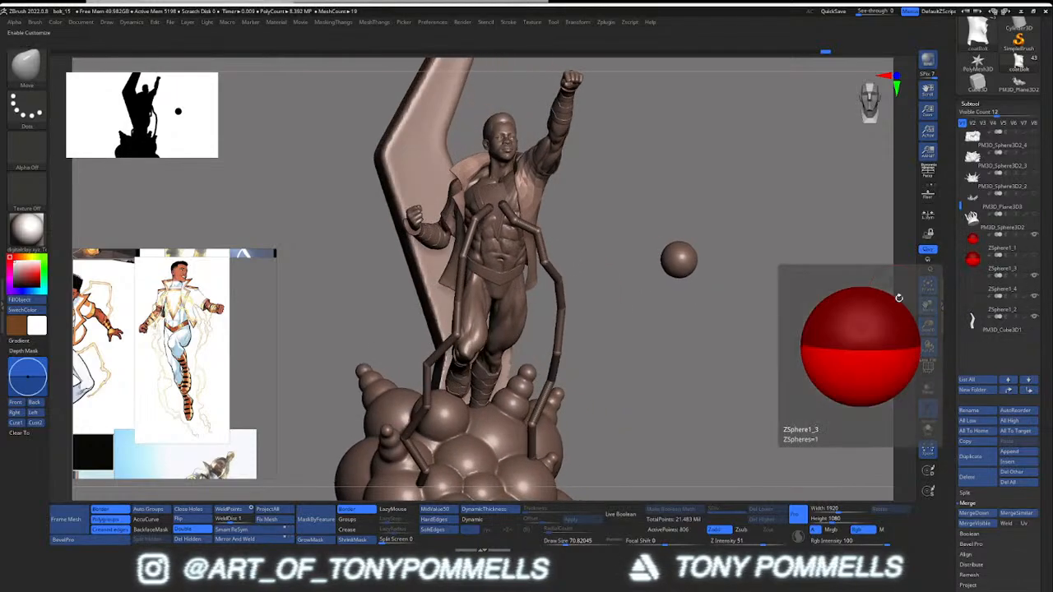
click(928, 284)
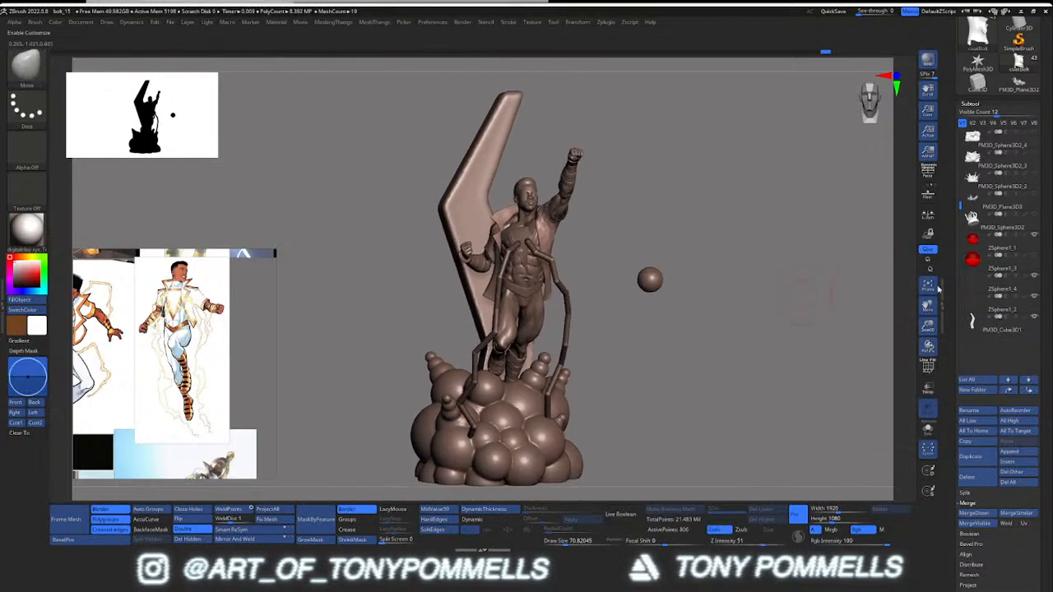
Step: Make the ZSphere1_3 subtool visible and enlarge the costume reference to show the lightning around the torso and legs
click(1035, 256)
right_drag(625, 284, 568, 287)
alt+right_drag(567, 288, 576, 321)
key(w)
mouse_move(509, 301)
ctrl+right_down()
mouse_move(514, 338)
mouse_move(577, 312)
mouse_move(629, 312)
mouse_move(542, 316)
mouse_move(523, 346)
ctrl+right_up()
key(q)
mouse_move(524, 345)
ctrl+right_down()
mouse_move(512, 300)
mouse_move(510, 317)
mouse_move(567, 317)
mouse_move(518, 309)
ctrl+right_up()
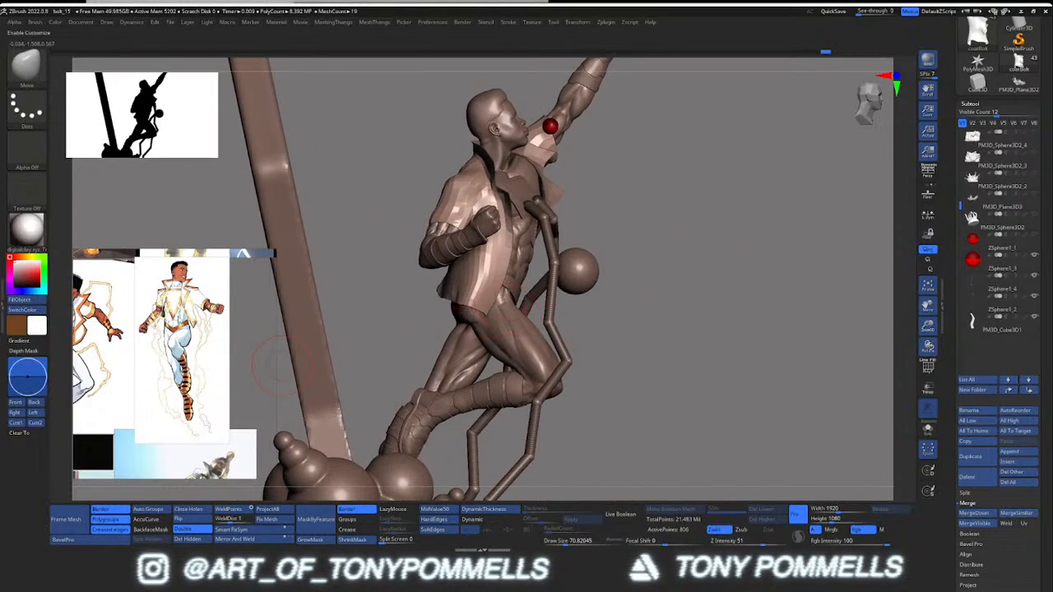
scroll(179, 317, up, 4)
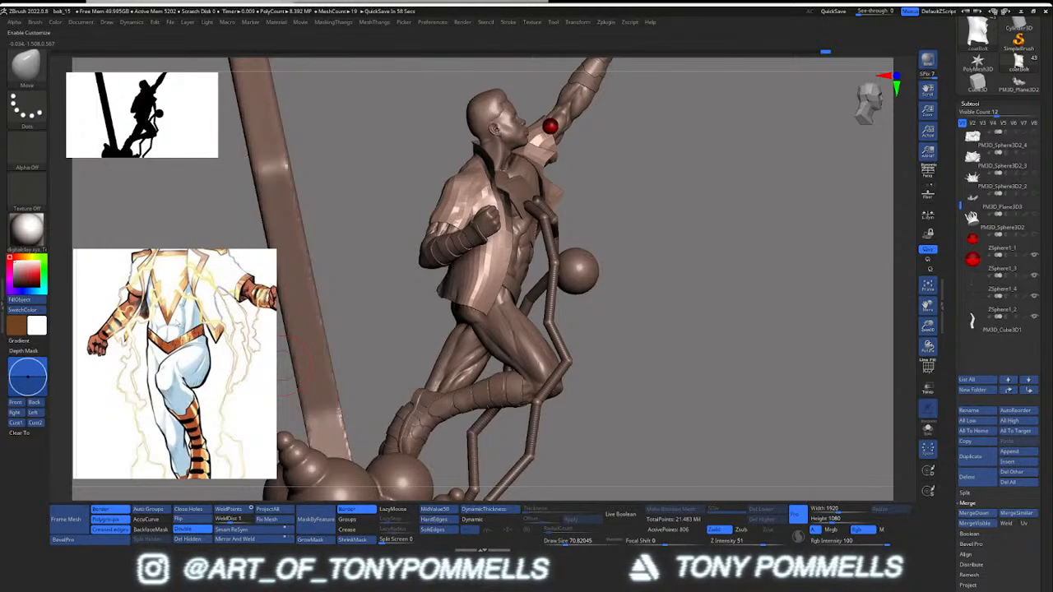
right_drag(433, 285, 387, 283)
alt+right_drag(403, 201, 441, 301)
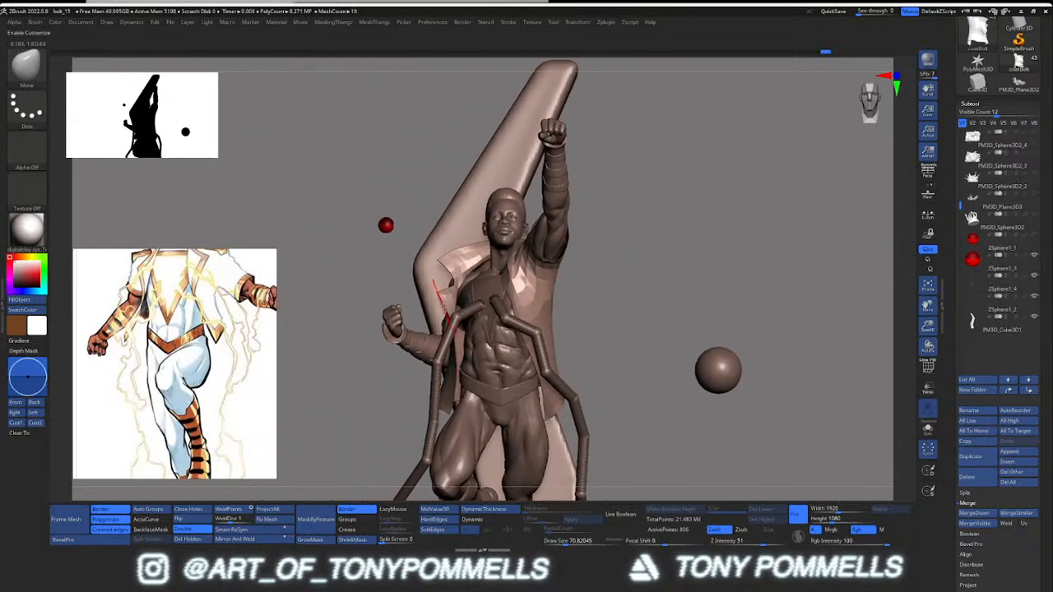
Step: Duplicate the ZSphere1_3 subtool and place the copy, scaled smaller, on the chest beside the bent-arm lapel
key(w)
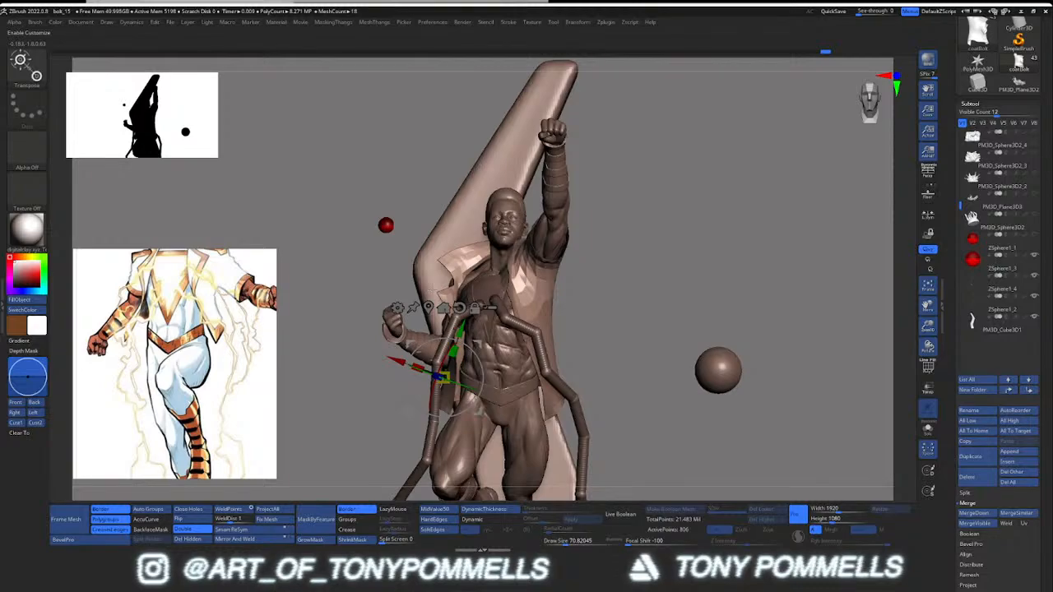
click(973, 259)
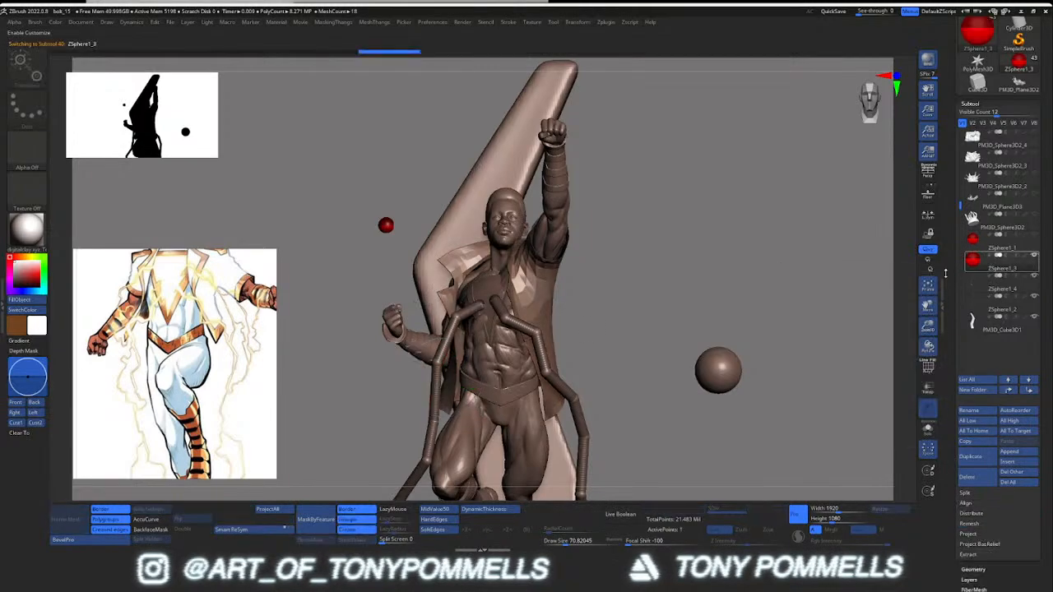
key(ctrl+shift+d)
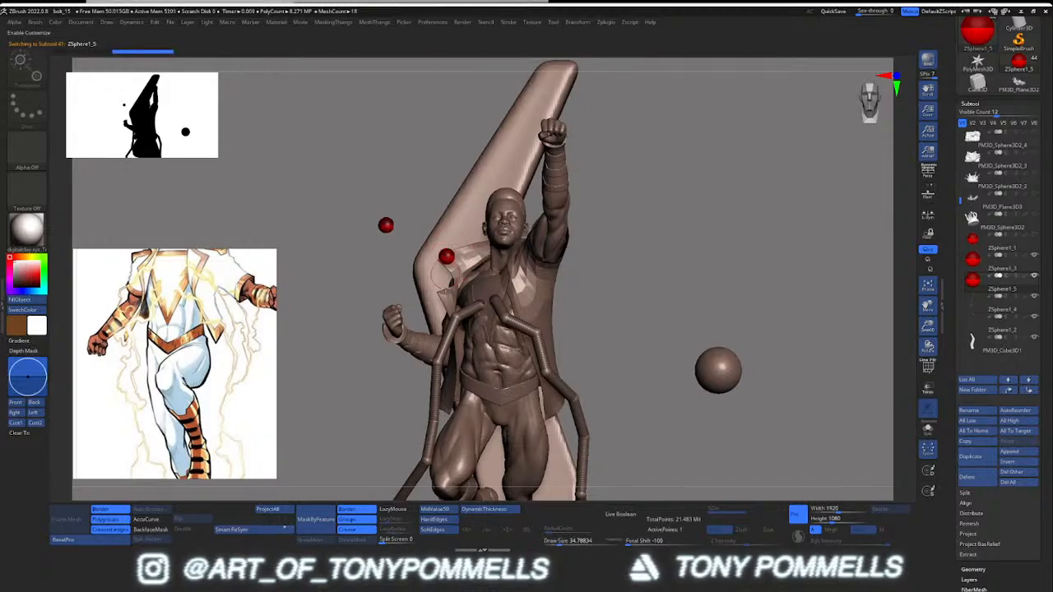
ctrl+right_drag(447, 256, 447, 329)
key(w)
drag(449, 254, 501, 320)
right_drag(501, 320, 658, 320)
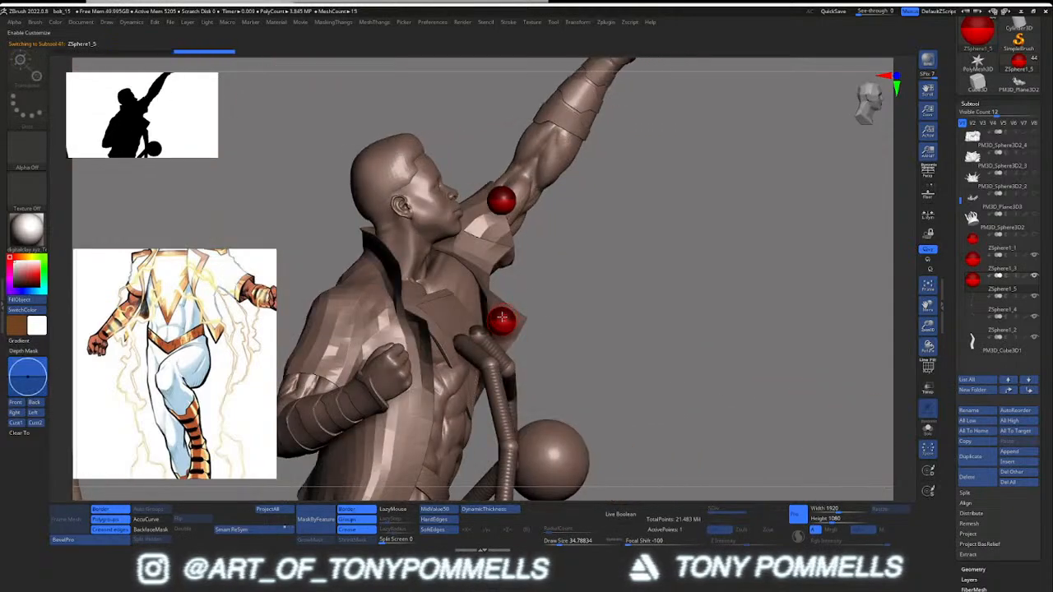
drag(501, 318, 451, 309)
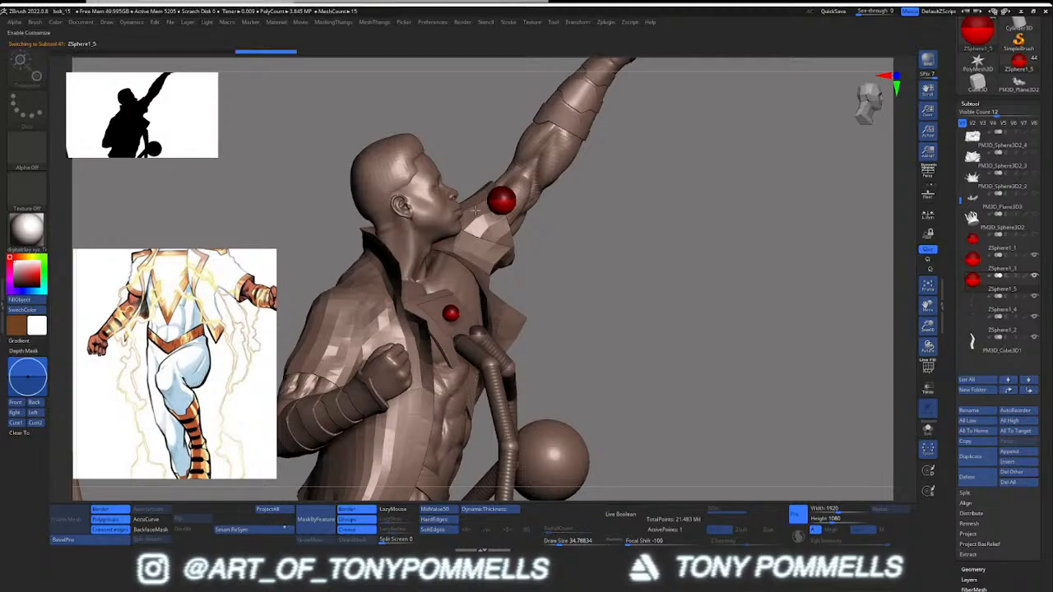
right_drag(462, 301, 431, 309)
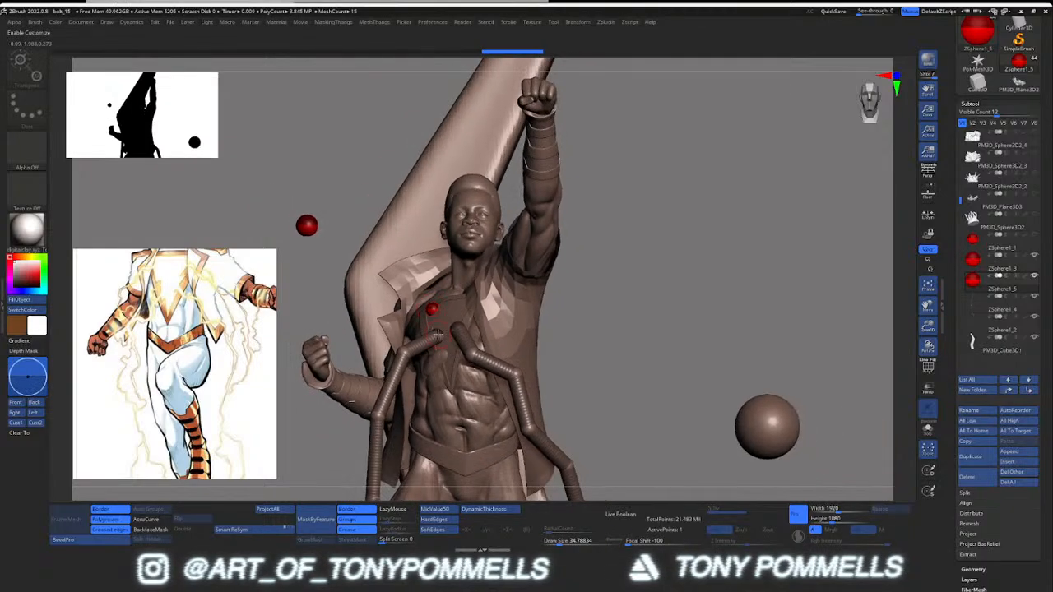
Step: Select the bent-arm-side lightning strand, lower its chest end and first joint, and pull the next joint toward the torso
alt+click(438, 333)
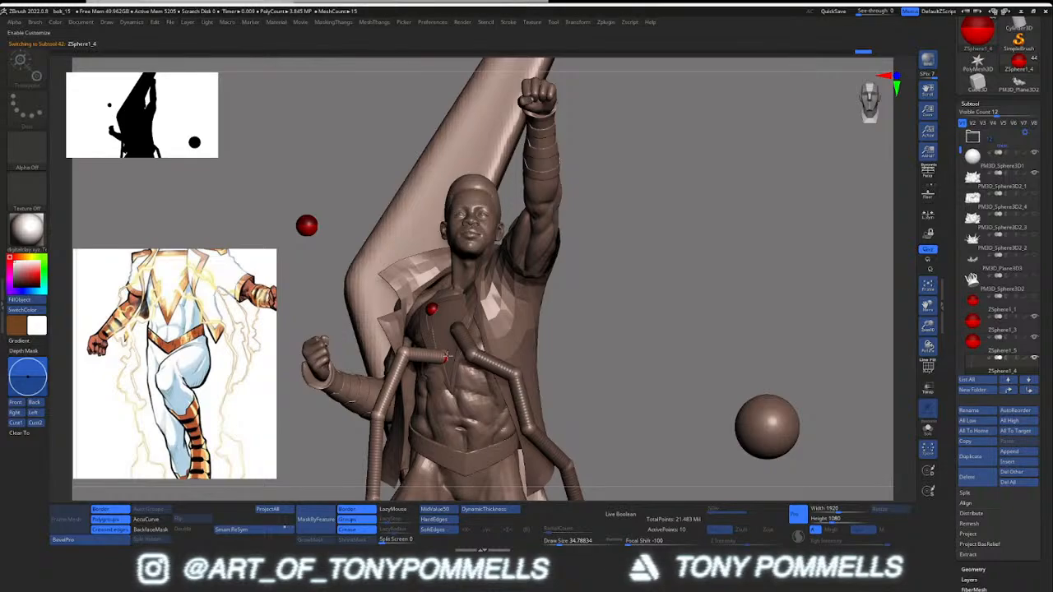
drag(408, 356, 411, 370)
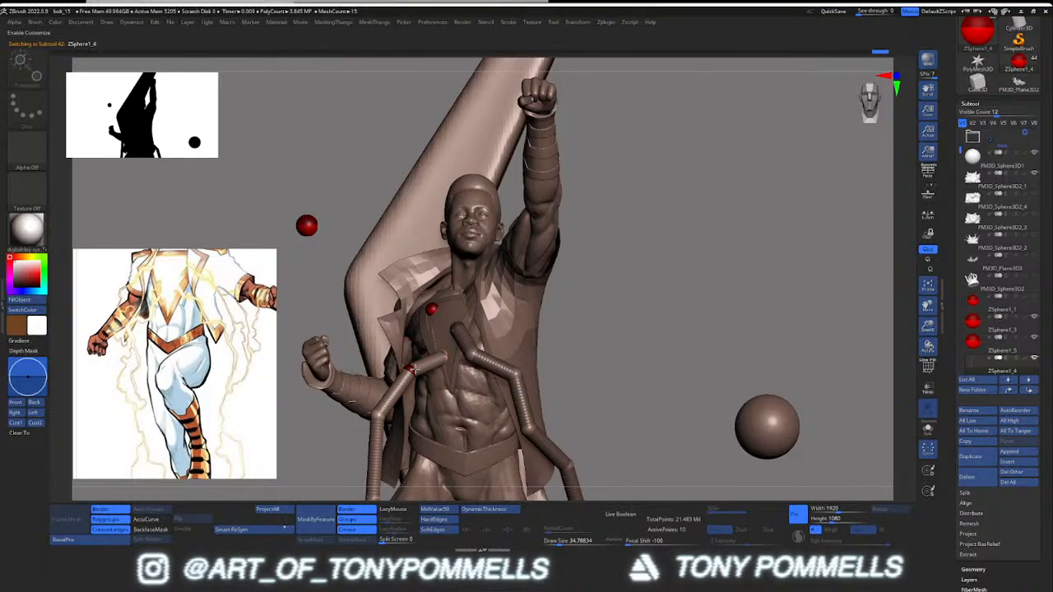
alt+right_drag(379, 416, 392, 382)
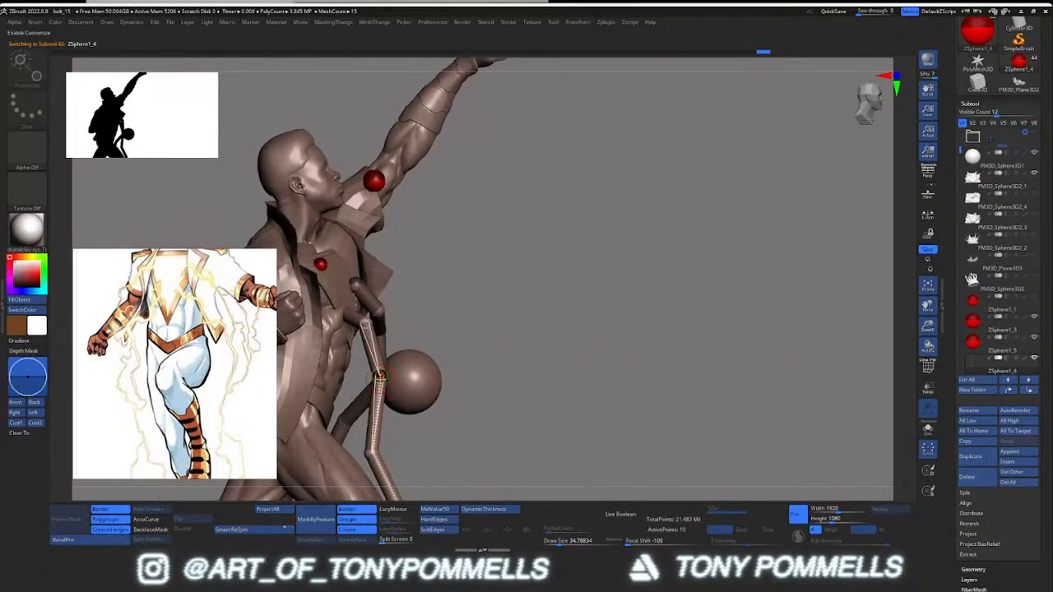
drag(379, 376, 350, 377)
Step: Pull the lower joints of the bent-arm-side lightning strand away from the raised leg and reduce the draw size to about 20
alt+right_drag(369, 444, 386, 352)
mouse_move(386, 354)
mouse_down()
mouse_move(409, 343)
mouse_move(394, 348)
mouse_up()
right_drag(393, 348, 272, 367)
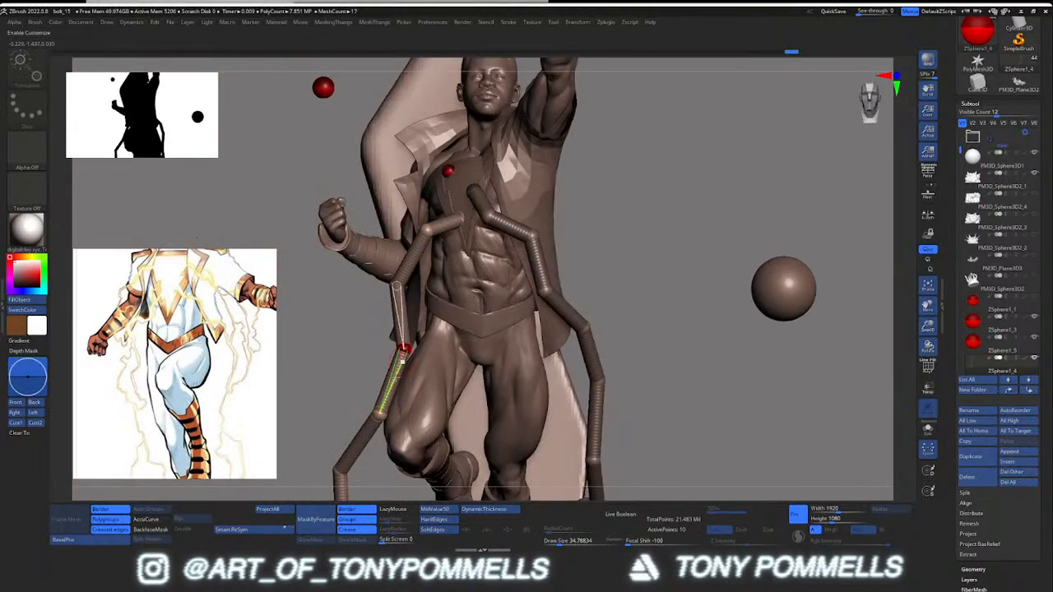
drag(378, 415, 360, 403)
ctrl+right_drag(379, 415, 377, 382)
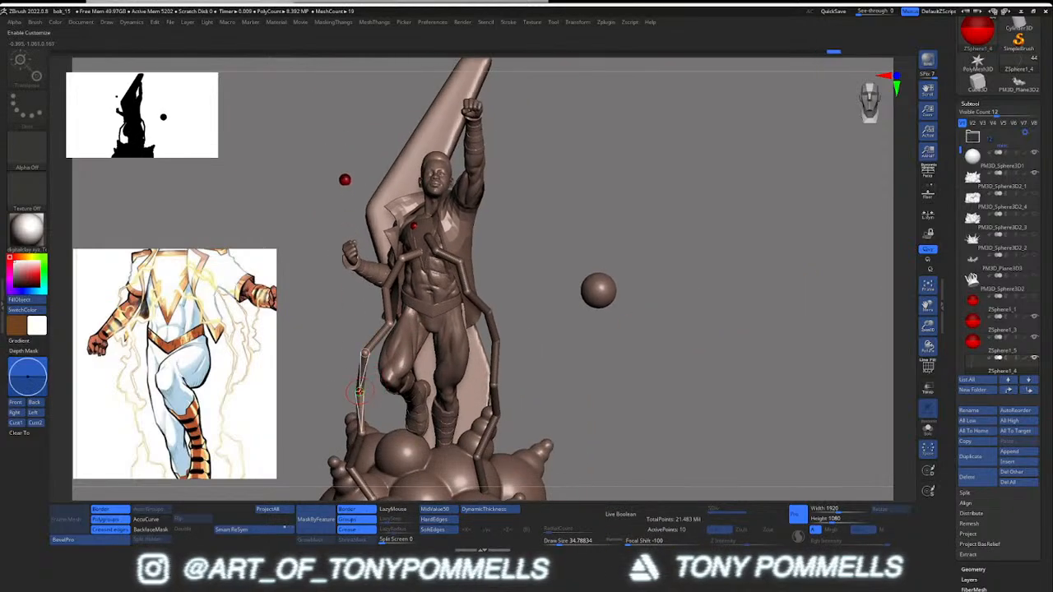
key(s)
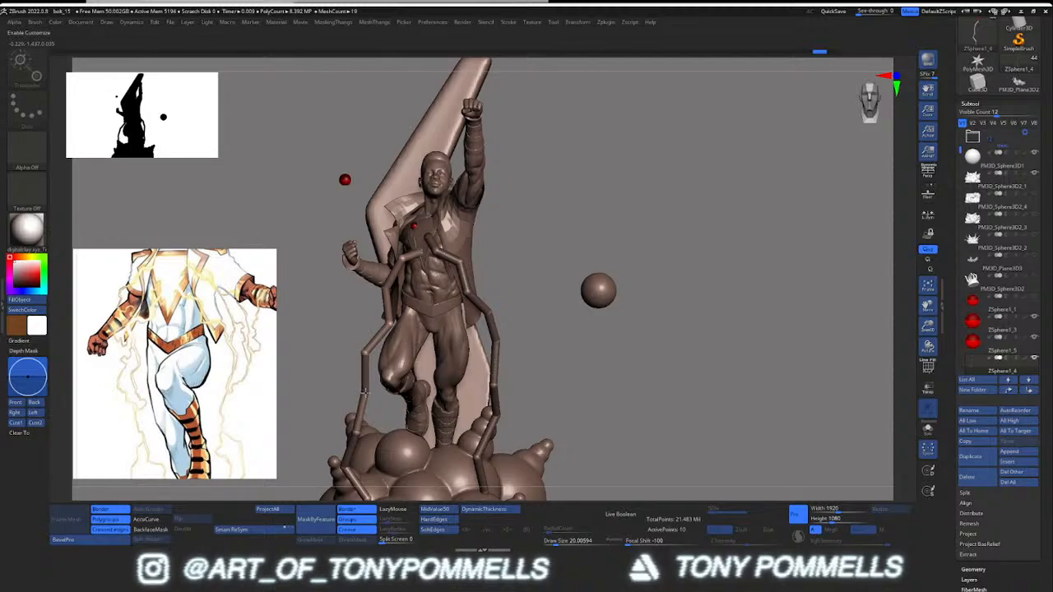
Step: Select the raised-arm-side lightning strand ZSphere1_2, add a joint beside the thigh and bend its segments around the hip
click(498, 345)
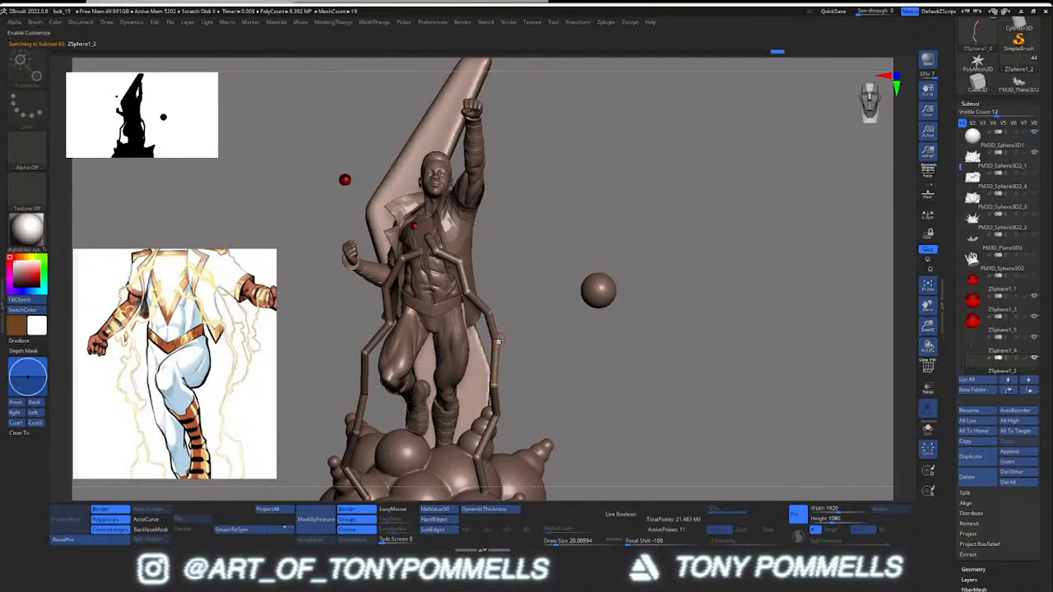
mouse_move(484, 344)
right_down()
mouse_move(448, 317)
mouse_move(474, 263)
mouse_move(460, 280)
mouse_move(477, 274)
mouse_move(460, 284)
right_up()
key(q)
key(s)
ctrl+right_drag(460, 283, 650, 313)
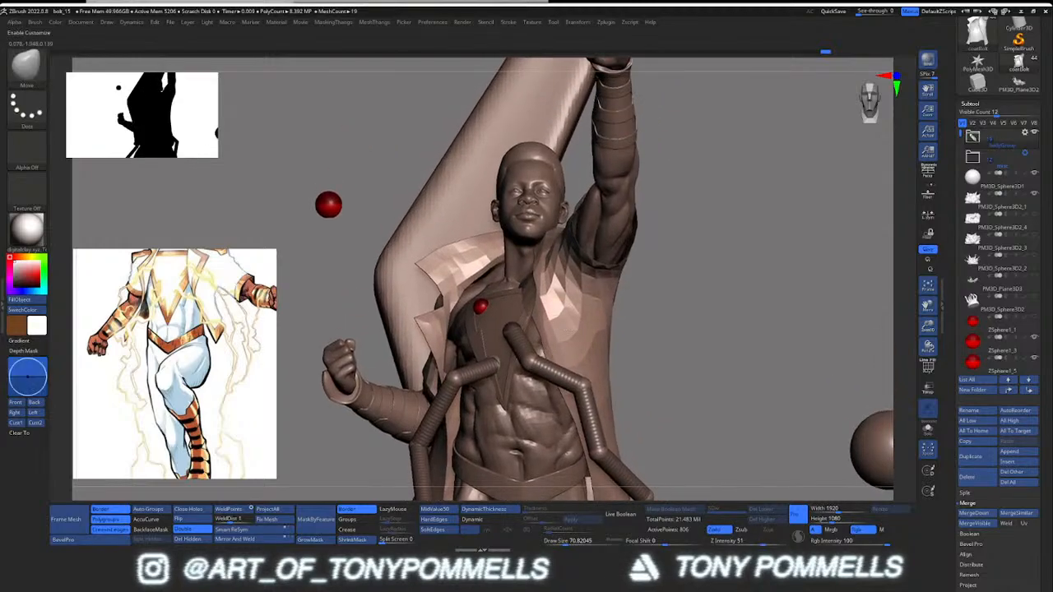
Step: Select the ZSphere1_5 sphere on the chest, draw a child sphere on it and pull that down to start a third strand
mouse_move(568, 331)
ctrl+right_down()
mouse_move(528, 270)
mouse_move(503, 291)
mouse_move(522, 290)
mouse_move(502, 286)
mouse_move(522, 315)
mouse_move(521, 351)
mouse_move(491, 280)
mouse_move(467, 292)
mouse_move(466, 319)
mouse_move(329, 323)
mouse_move(375, 316)
mouse_move(378, 338)
ctrl+right_up()
right_drag(378, 338, 628, 312)
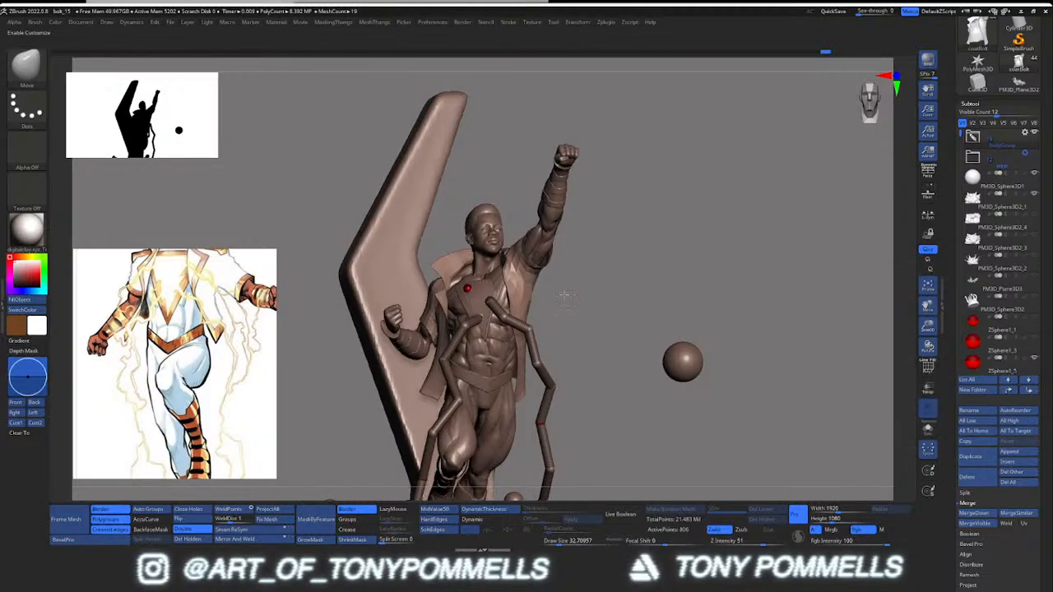
right_drag(687, 326, 557, 291)
alt+click(474, 286)
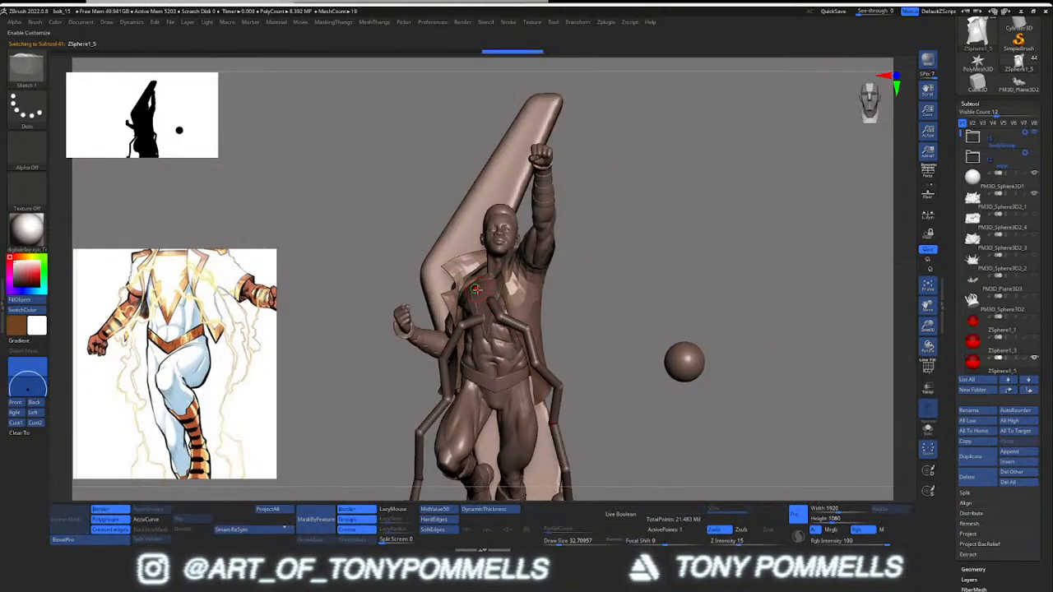
ctrl+right_drag(474, 286, 501, 309)
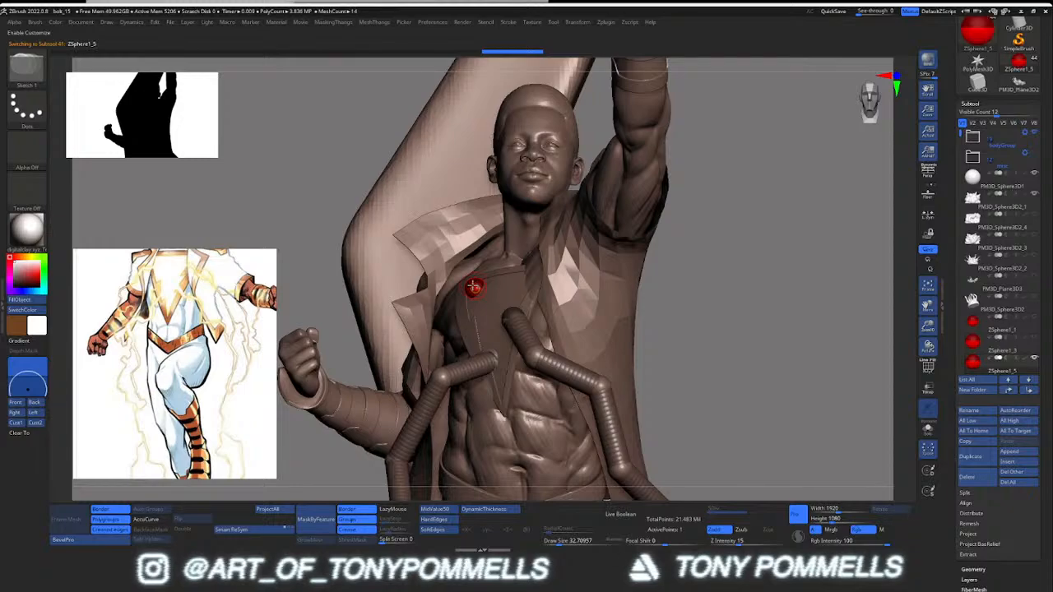
key(w)
key(q)
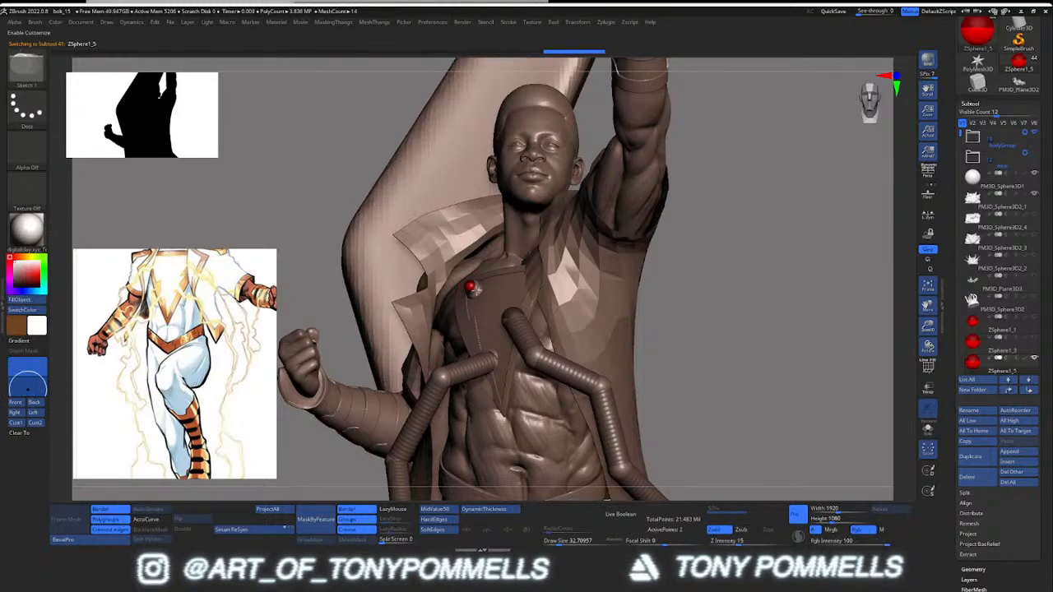
key(w)
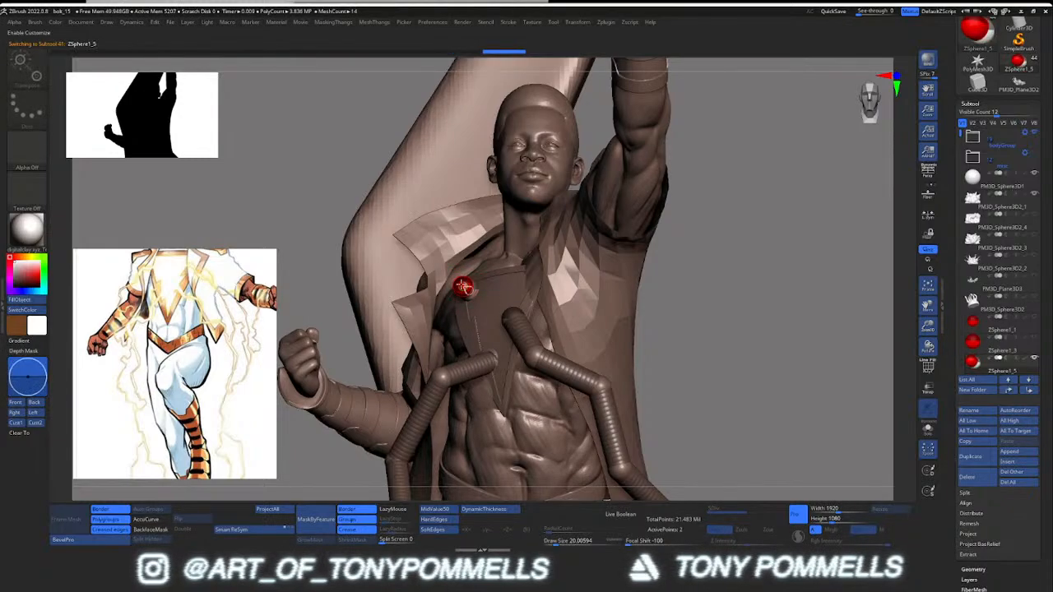
mouse_move(418, 296)
ctrl+right_down()
mouse_move(472, 290)
mouse_move(439, 292)
ctrl+right_up()
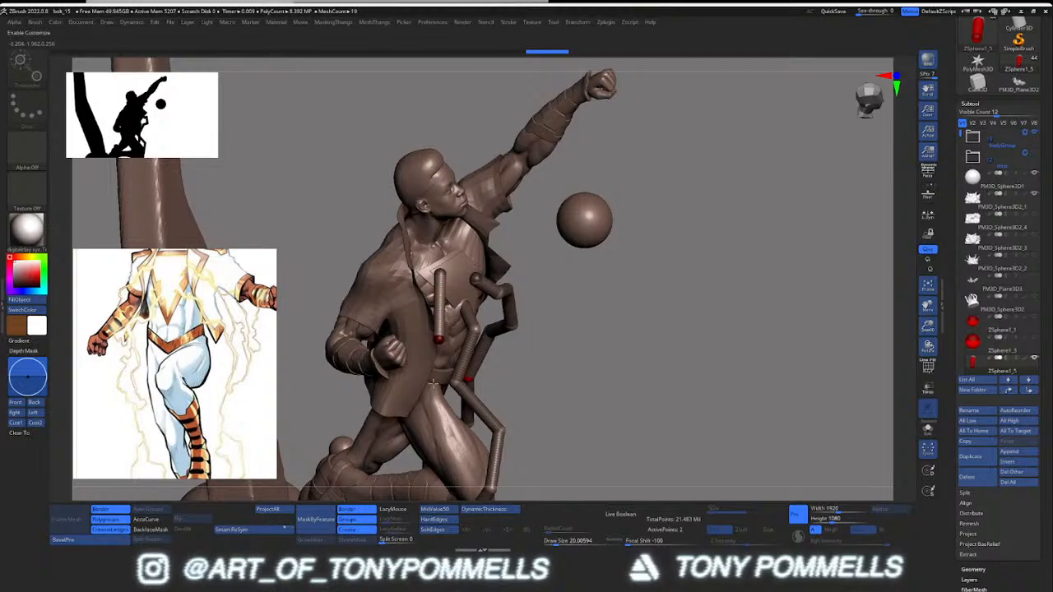
Step: Extend the new strand down behind the raised leg to the base and insert joints along its length to bend it
right_drag(434, 383, 417, 339)
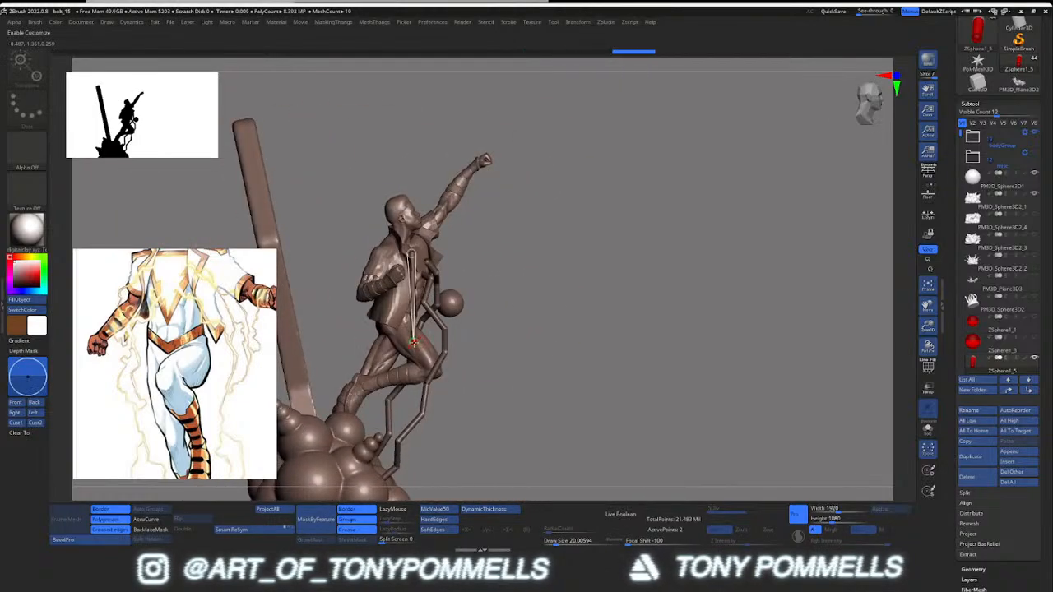
drag(322, 454, 335, 452)
right_drag(390, 362, 422, 264)
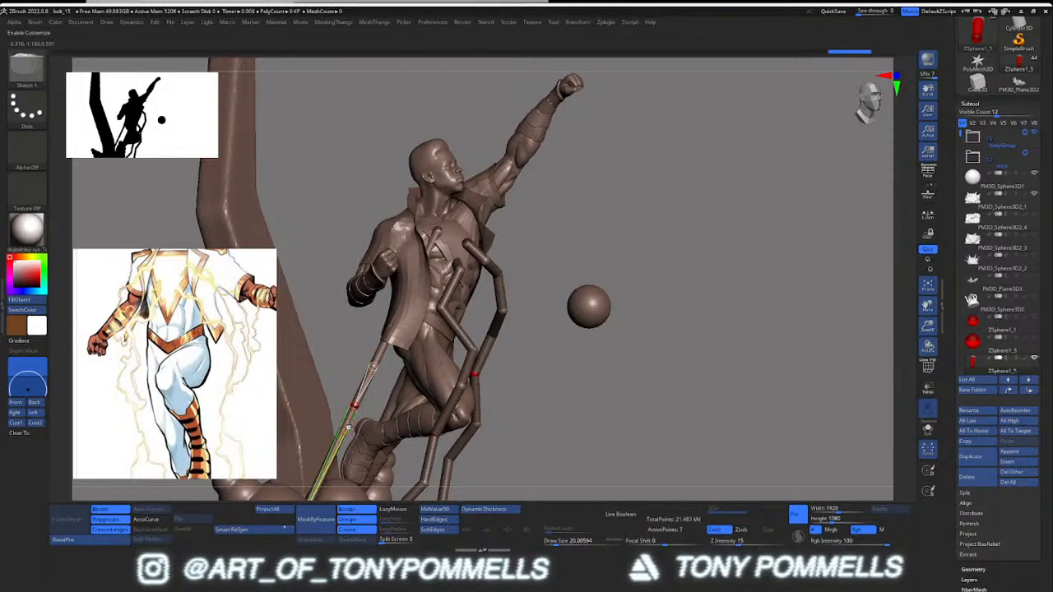
alt+right_drag(349, 427, 371, 377)
right_drag(348, 423, 397, 336)
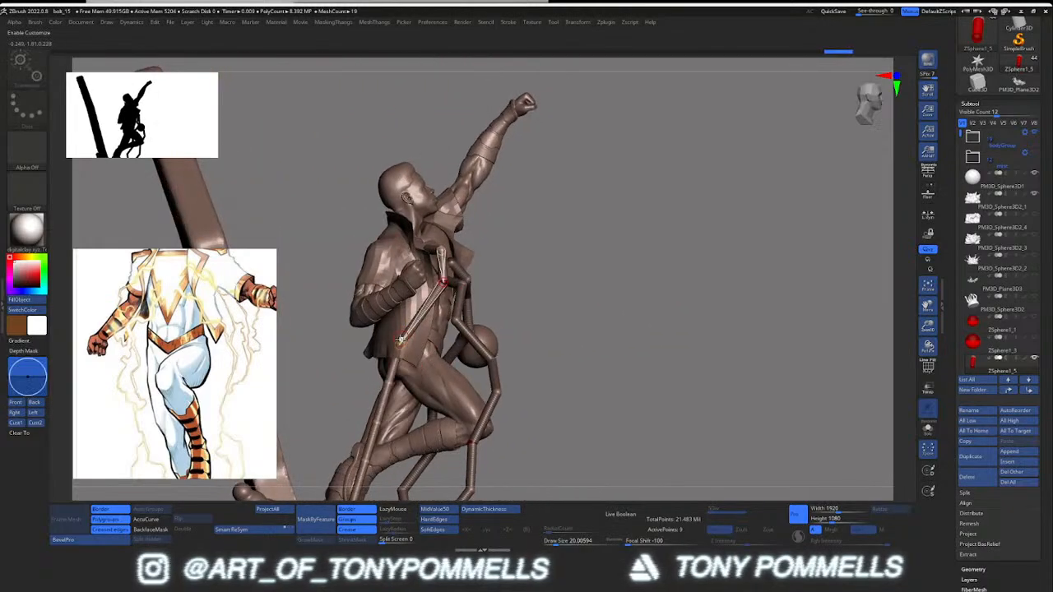
Step: Bend the new strand's upper joints out past the coat lapel and adjust its lower joints where it meets the base
mouse_move(427, 307)
right_down()
mouse_move(394, 309)
mouse_move(422, 308)
mouse_move(407, 305)
mouse_move(421, 293)
right_up()
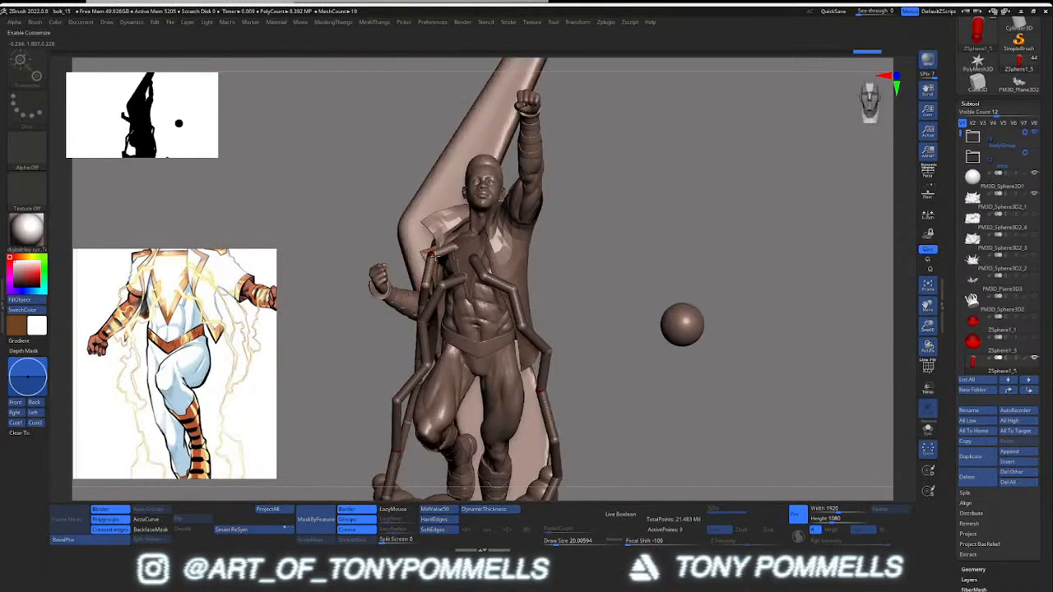
right_drag(434, 253, 411, 333)
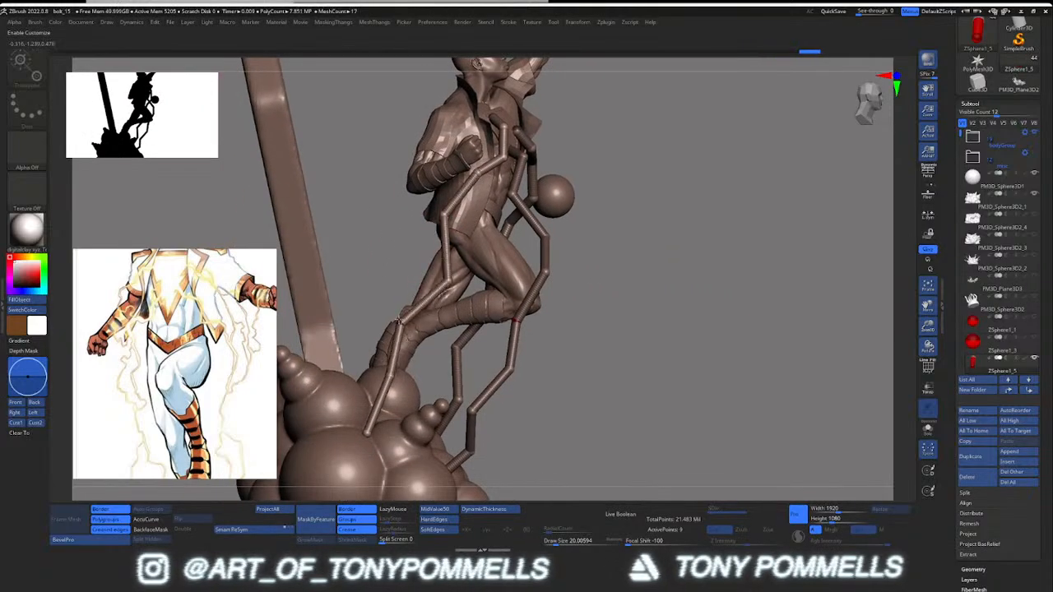
click(392, 373)
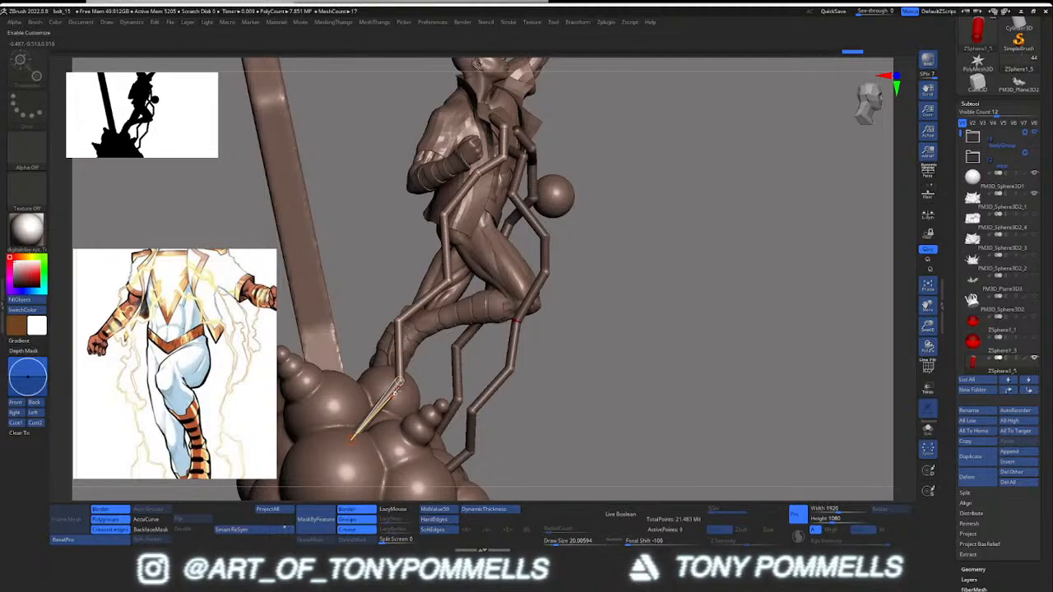
right_drag(403, 386, 400, 329)
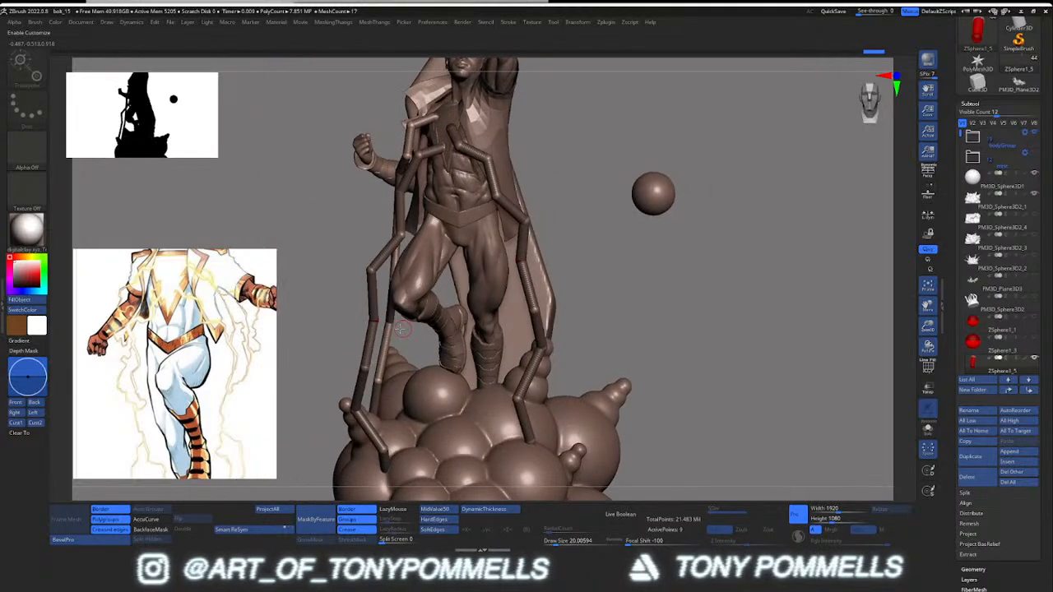
drag(378, 380, 387, 385)
right_drag(387, 391, 400, 398)
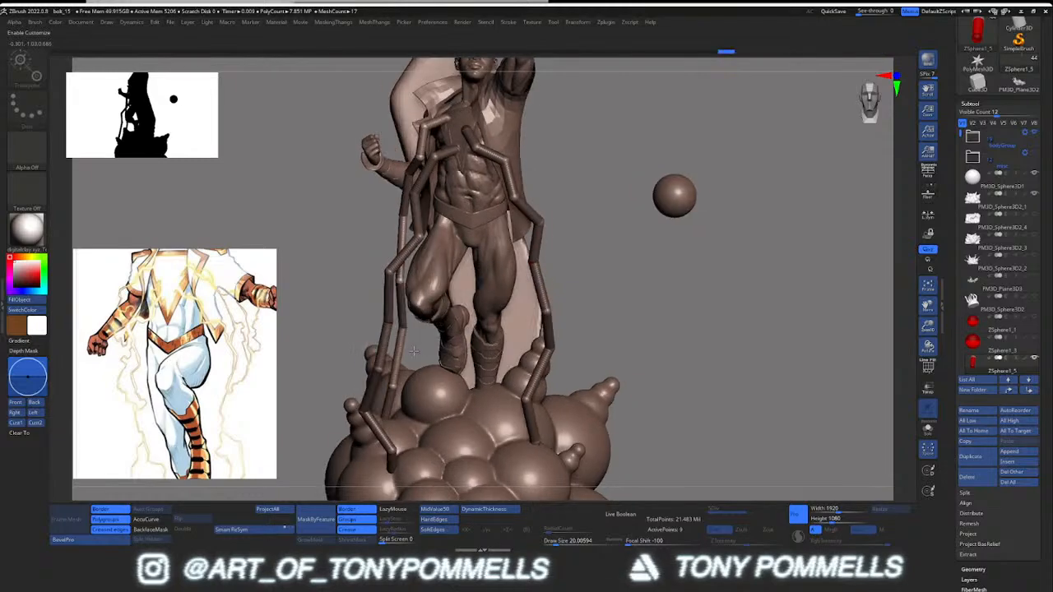
Step: Zigzag the new strand by pulling its lower joint outward, its upper joints toward the bent forearm and its middle joint away from the thigh
drag(391, 385, 360, 355)
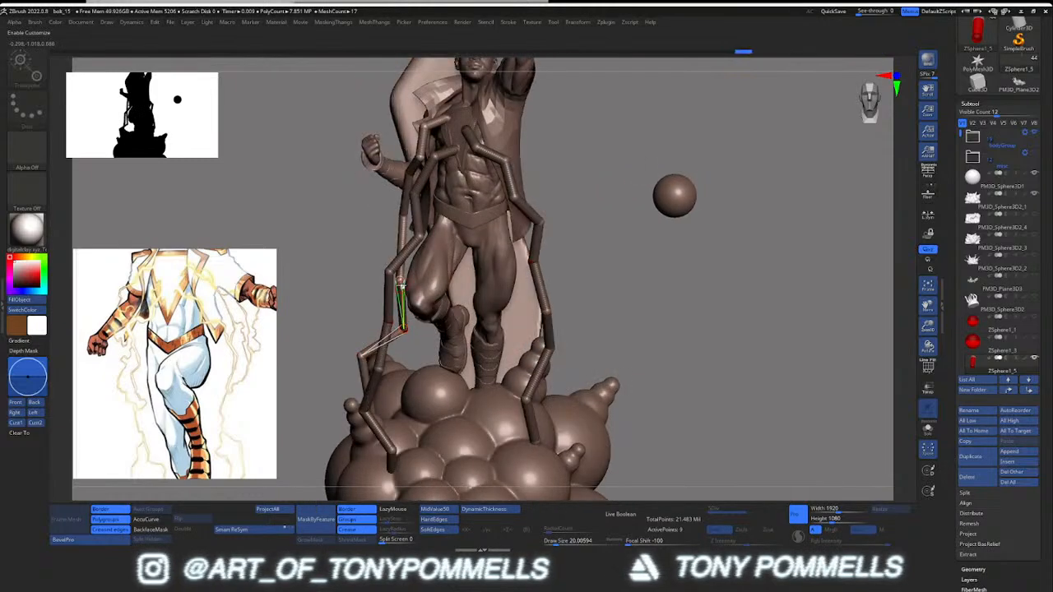
drag(403, 216, 388, 216)
drag(408, 178, 402, 176)
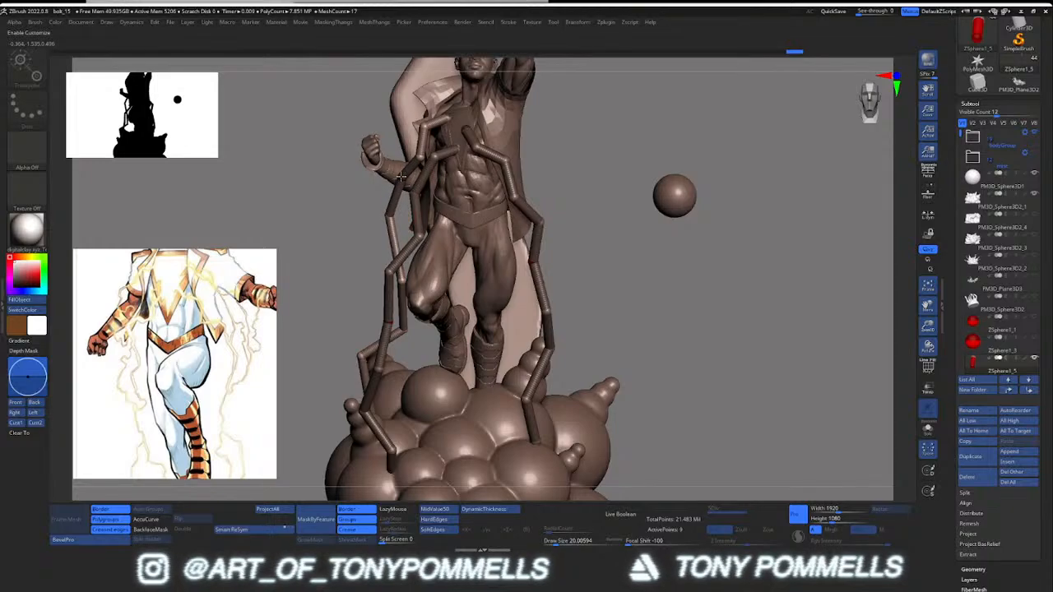
right_drag(402, 178, 386, 196)
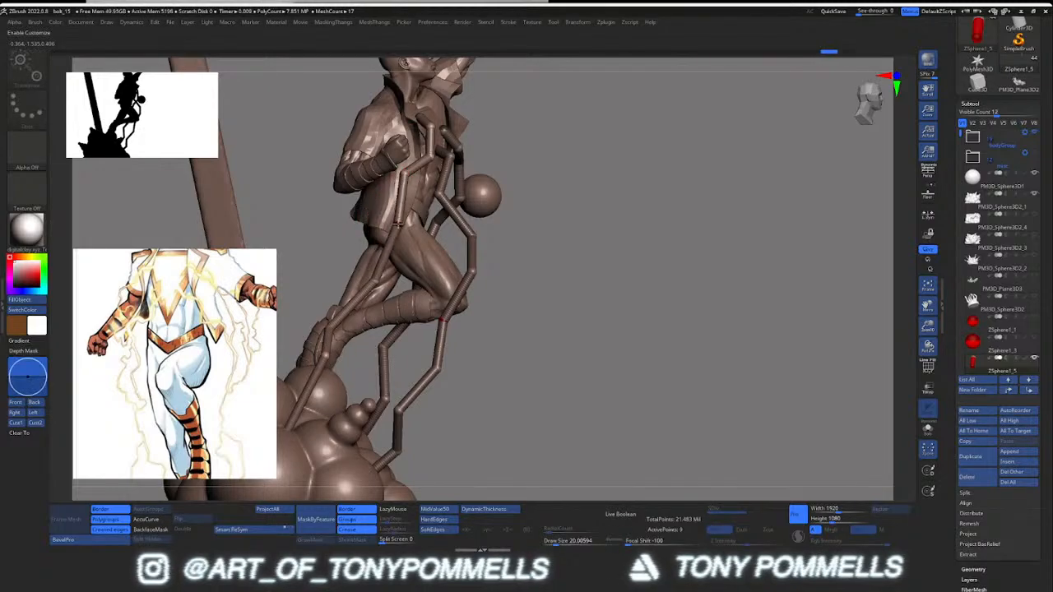
drag(375, 285, 344, 284)
right_drag(407, 288, 344, 295)
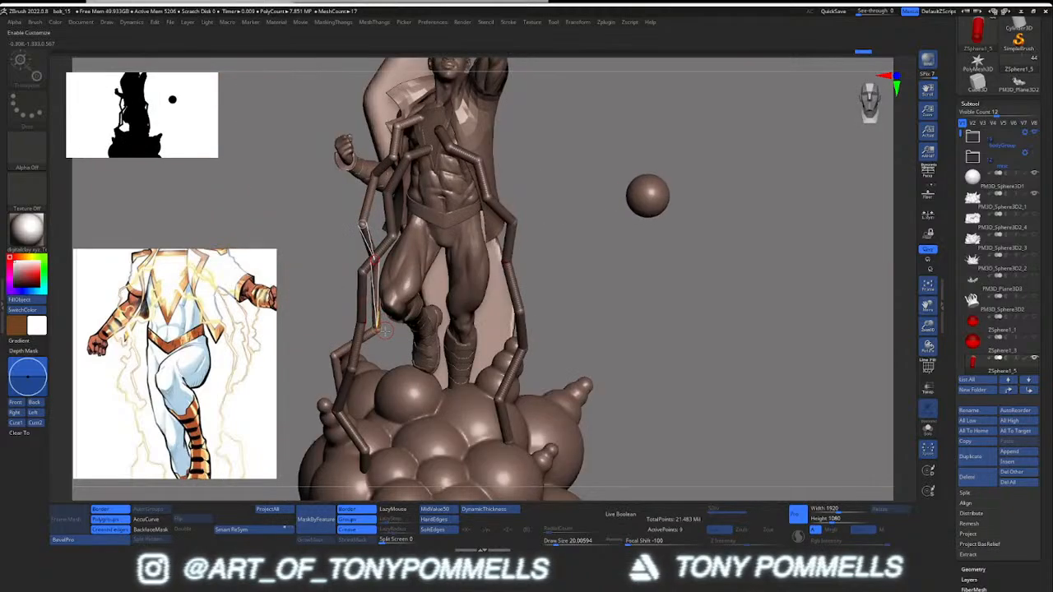
drag(377, 330, 378, 330)
mouse_move(378, 330)
ctrl+right_down()
mouse_move(362, 336)
mouse_move(604, 332)
mouse_move(598, 356)
ctrl+right_up()
key(q)
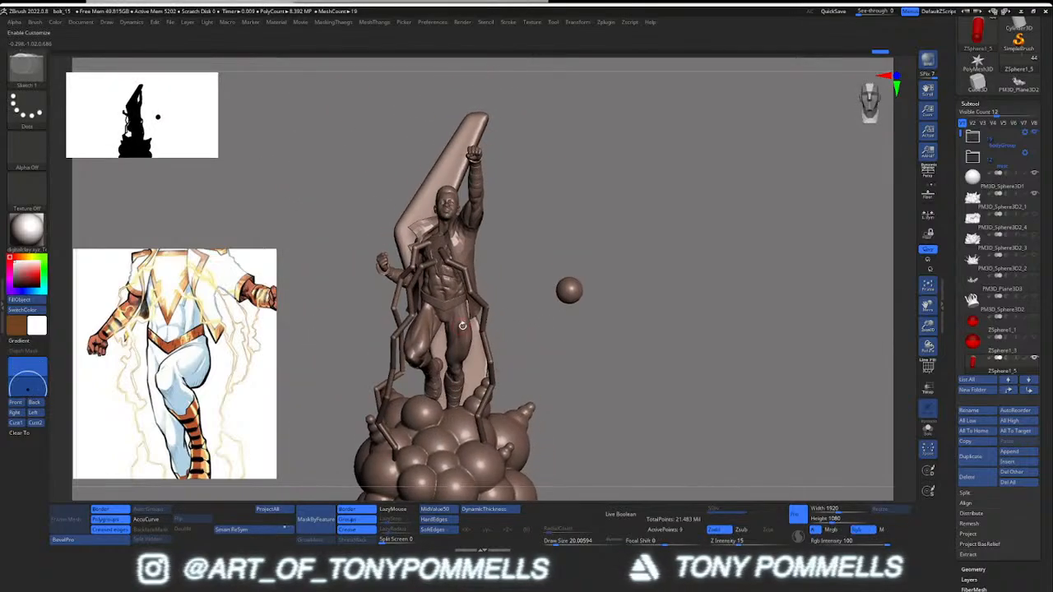
Step: Hide the floating sphere and the bubble base, and preview the cloud bases PM3D_Sphere3D2_3 and PM3D_Sphere3D2_2
mouse_move(444, 296)
right_down()
mouse_move(484, 352)
mouse_move(444, 317)
mouse_move(482, 358)
mouse_move(443, 318)
right_up()
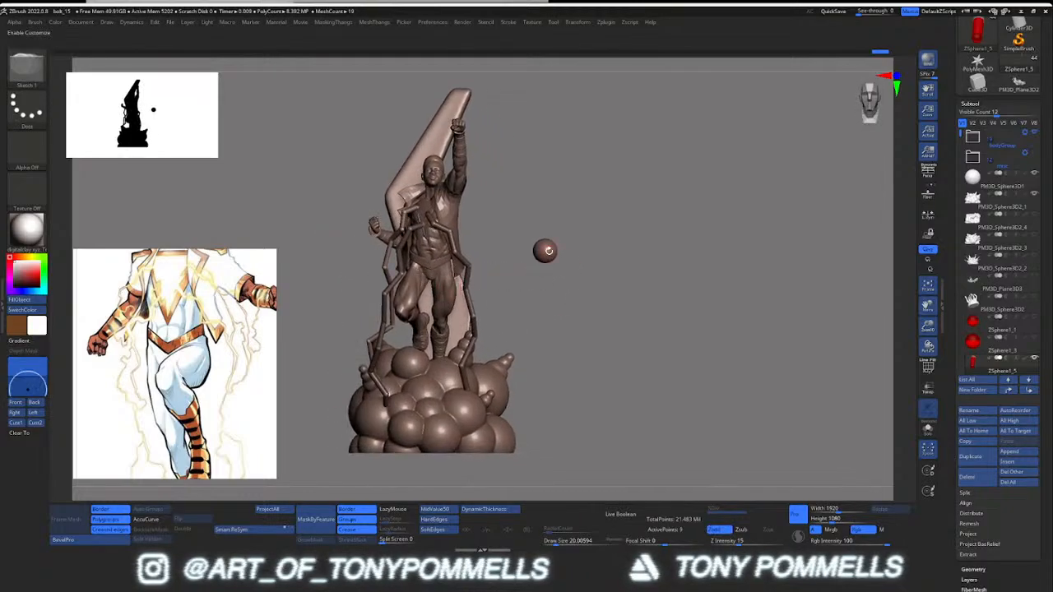
alt+click(545, 251)
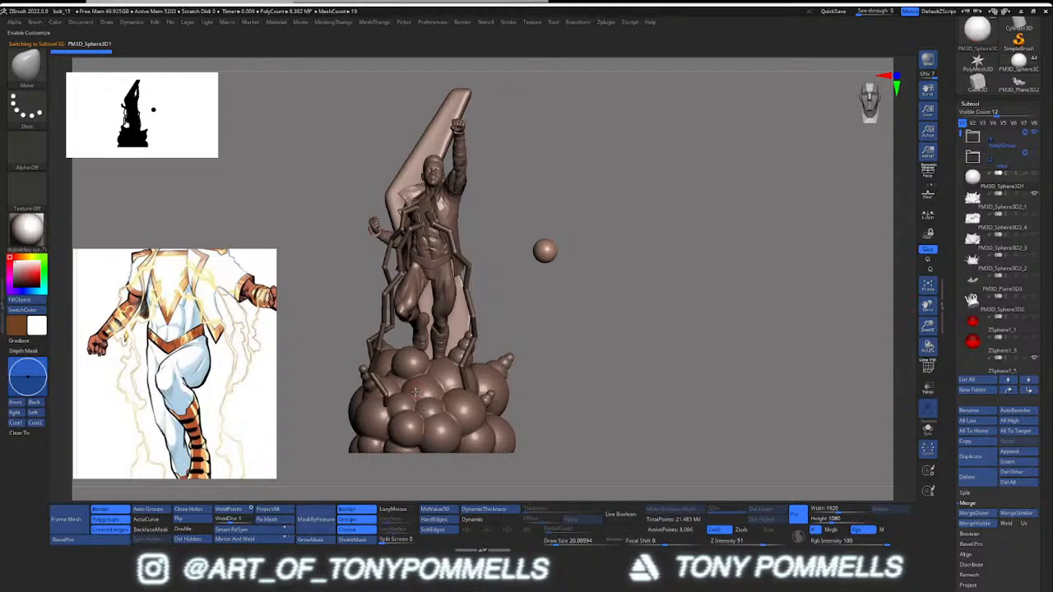
alt+click(503, 390)
ctrl+right_drag(576, 370, 510, 345)
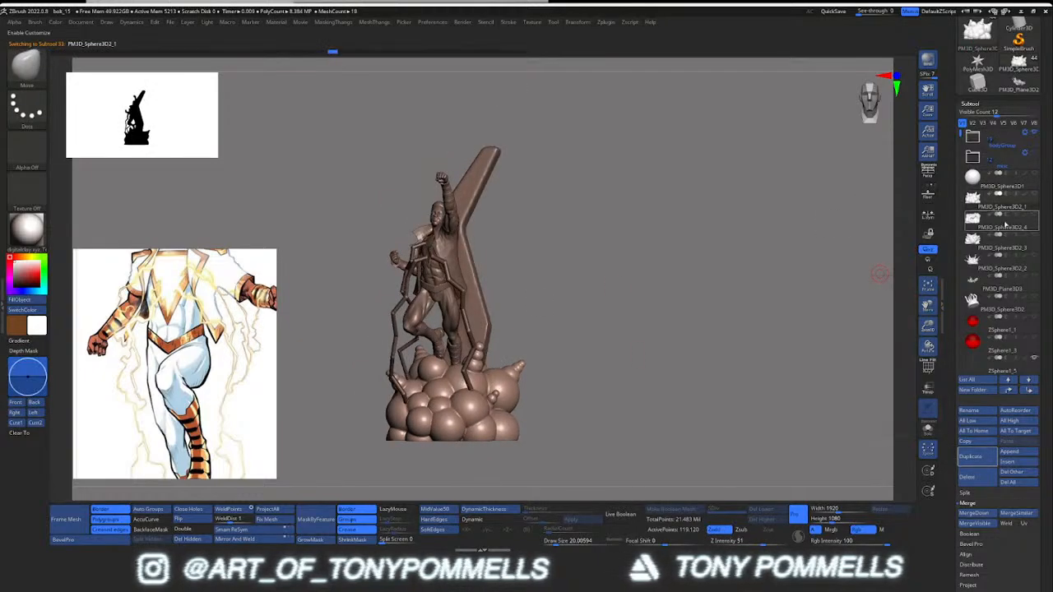
click(973, 238)
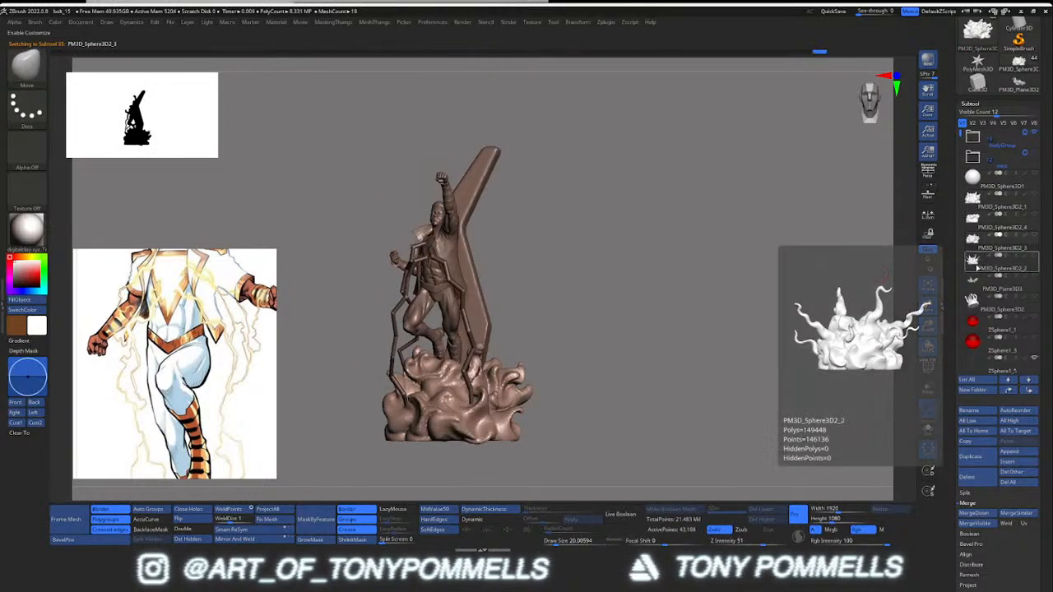
click(977, 263)
mouse_move(622, 284)
right_down()
mouse_move(531, 270)
mouse_move(543, 287)
mouse_move(452, 289)
mouse_move(531, 301)
mouse_move(551, 337)
right_up()
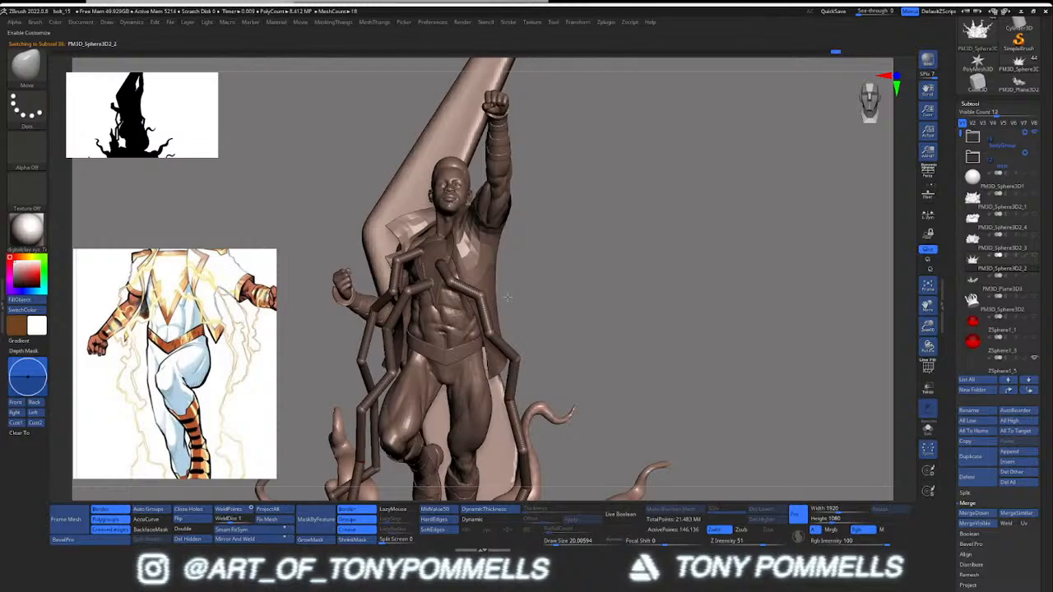
Step: Select the coatBelt subtool and make the tendril cloud base PM3D_Sphere3D2_2 visible, checking the statue from several sides
alt+click(470, 271)
mouse_move(471, 272)
right_down()
mouse_move(552, 263)
mouse_move(564, 272)
mouse_move(507, 269)
mouse_move(543, 275)
mouse_move(536, 307)
mouse_move(520, 290)
mouse_move(567, 286)
right_up()
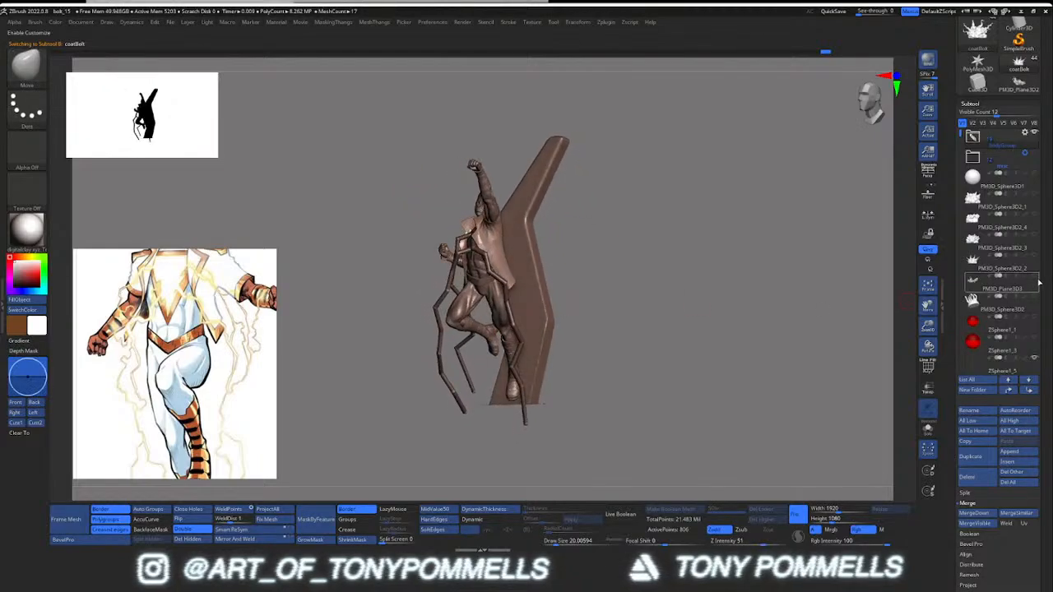
click(1034, 278)
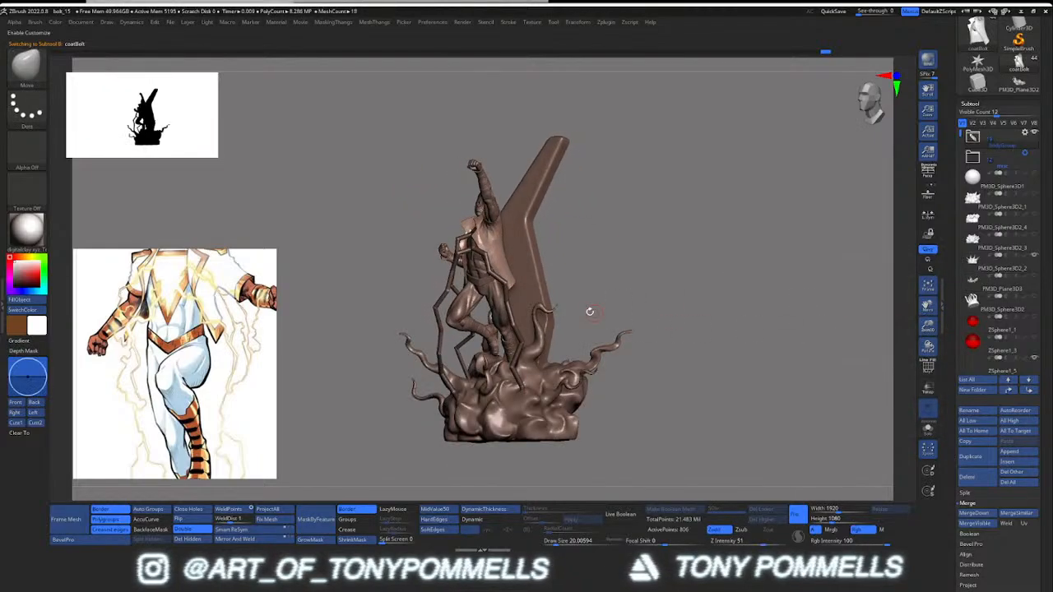
right_drag(589, 312, 538, 281)
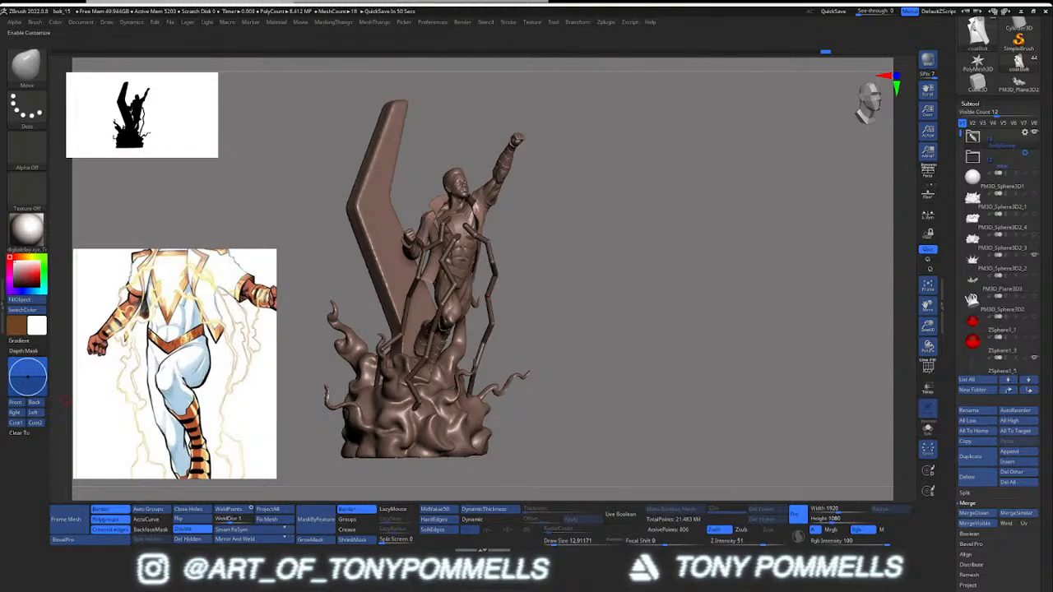
mouse_move(538, 253)
right_down()
mouse_move(466, 256)
mouse_move(465, 296)
mouse_move(507, 294)
mouse_move(461, 265)
mouse_move(499, 286)
mouse_move(492, 265)
mouse_move(500, 318)
mouse_move(496, 265)
mouse_move(545, 244)
mouse_move(579, 298)
mouse_move(545, 330)
mouse_move(459, 276)
right_up()
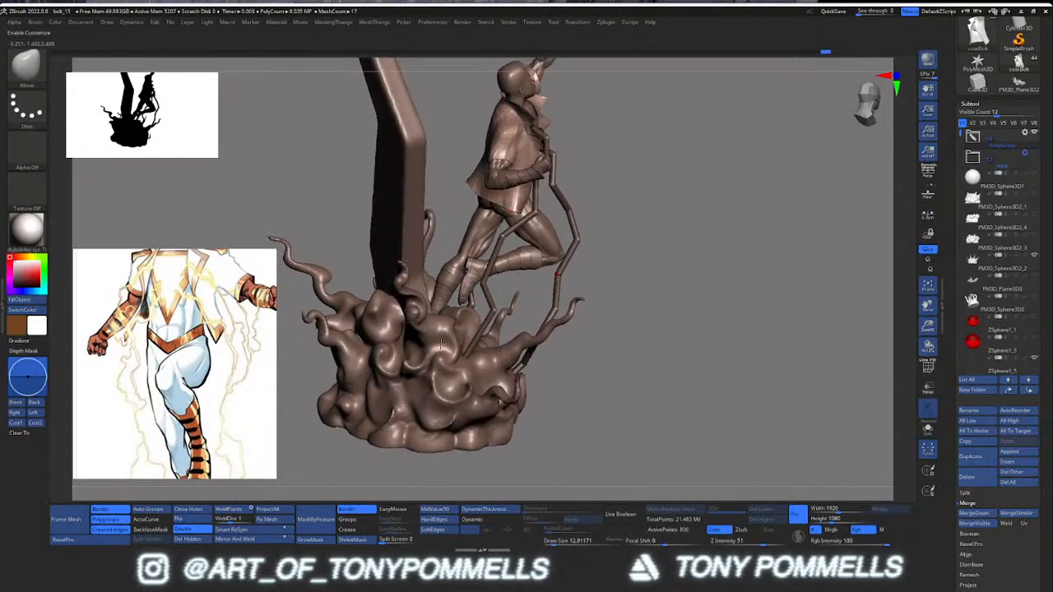
Step: Select the tendril cloud base, toggle its polyframe on and off, and shrink the costume reference to show the whole image board
alt+click(441, 344)
mouse_move(441, 343)
right_down()
mouse_move(461, 361)
mouse_move(450, 349)
right_up()
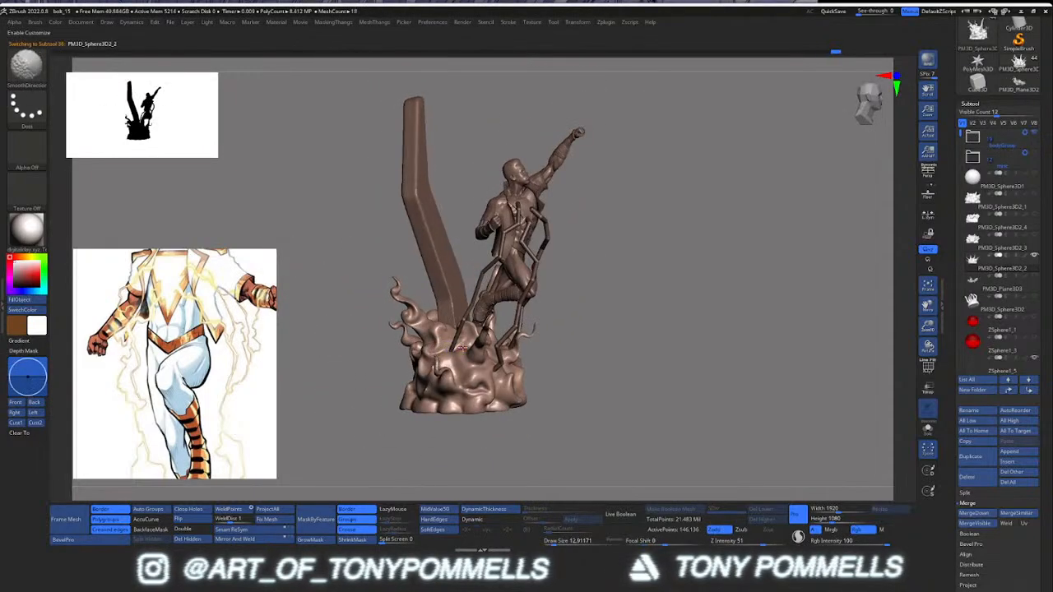
mouse_move(462, 349)
right_down()
mouse_move(468, 404)
mouse_move(411, 398)
mouse_move(395, 370)
mouse_move(346, 375)
right_up()
key(shift+f)
key(shift+f)
scroll(247, 378, down, 3)
scroll(287, 380, down, 2)
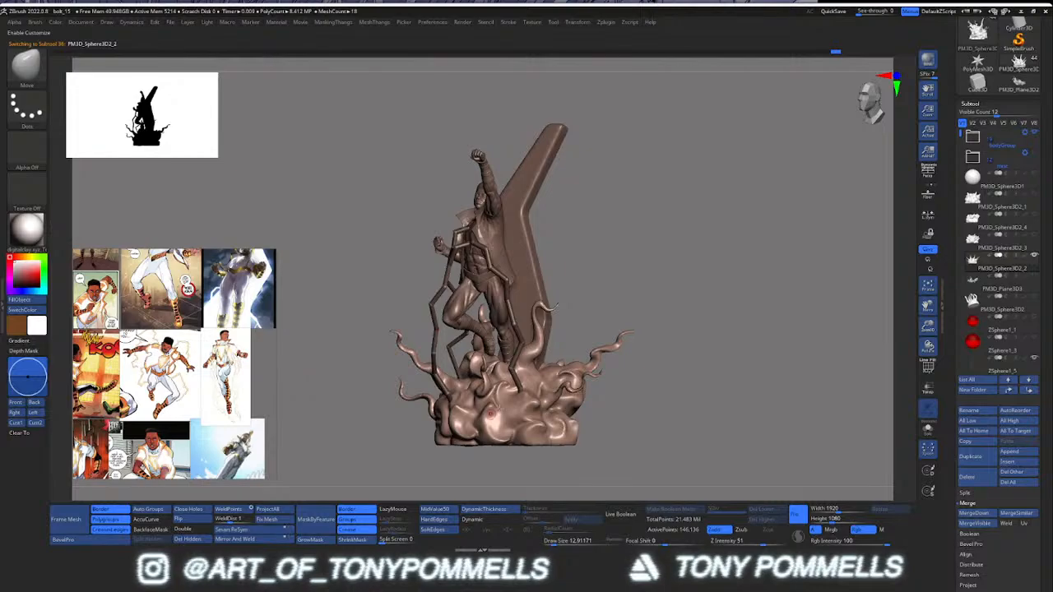
Step: Examine the hero artwork on the reference board, especially the lightning and the smoke base under the figure in the Shazam cover
mouse_move(490, 414)
right_down()
mouse_move(436, 411)
mouse_move(499, 376)
right_up()
scroll(205, 354, down, 3)
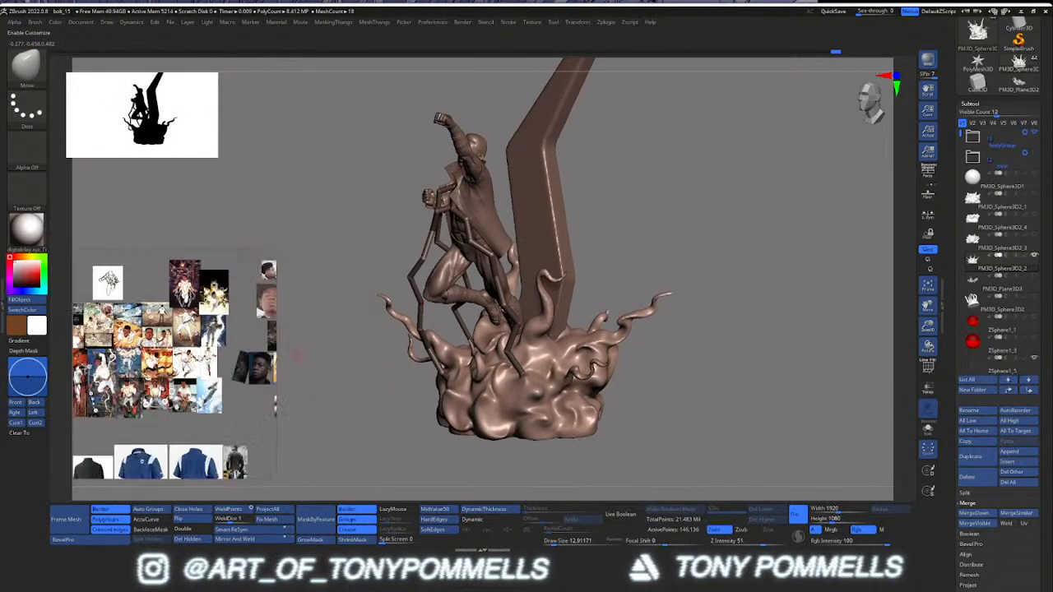
mouse_move(148, 313)
middle_down()
mouse_move(198, 354)
mouse_move(131, 444)
middle_up()
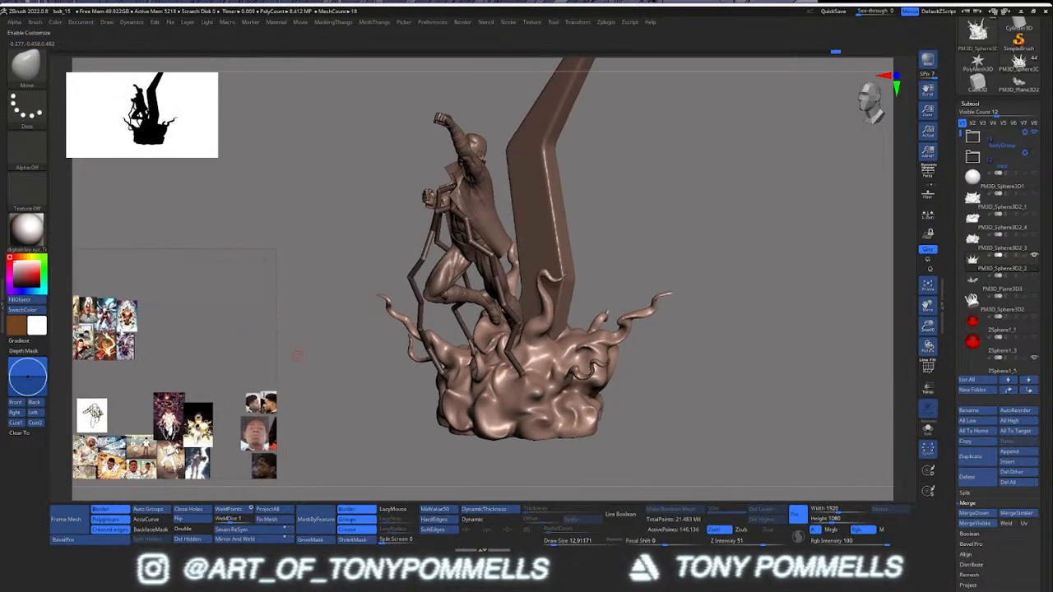
scroll(165, 362, up, 2)
scroll(156, 339, up, 5)
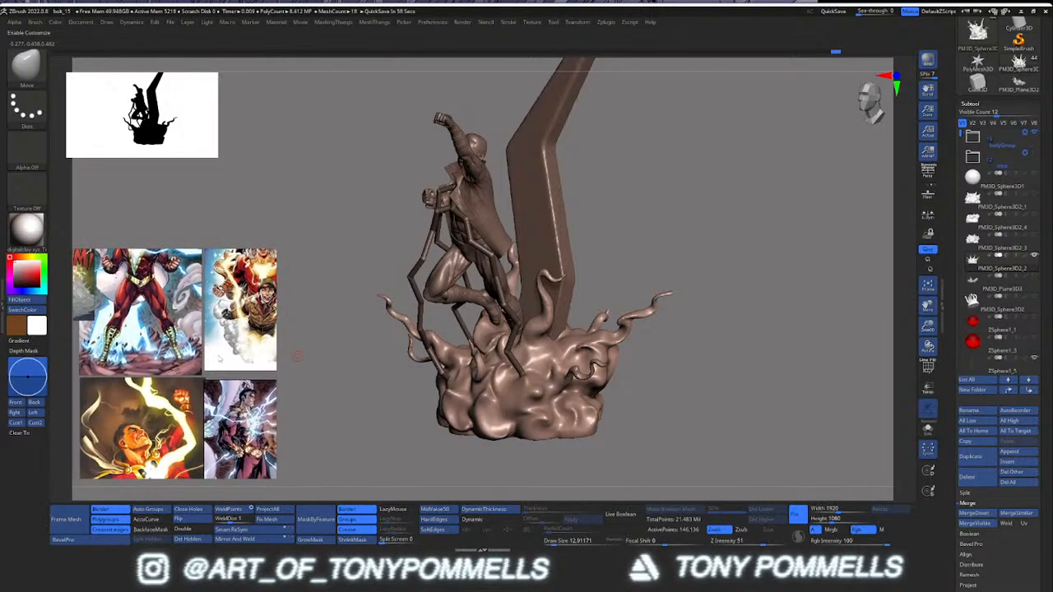
middle_drag(202, 349, 215, 390)
mouse_move(139, 376)
middle_down()
mouse_move(175, 369)
mouse_move(174, 381)
middle_up()
scroll(174, 378, up, 5)
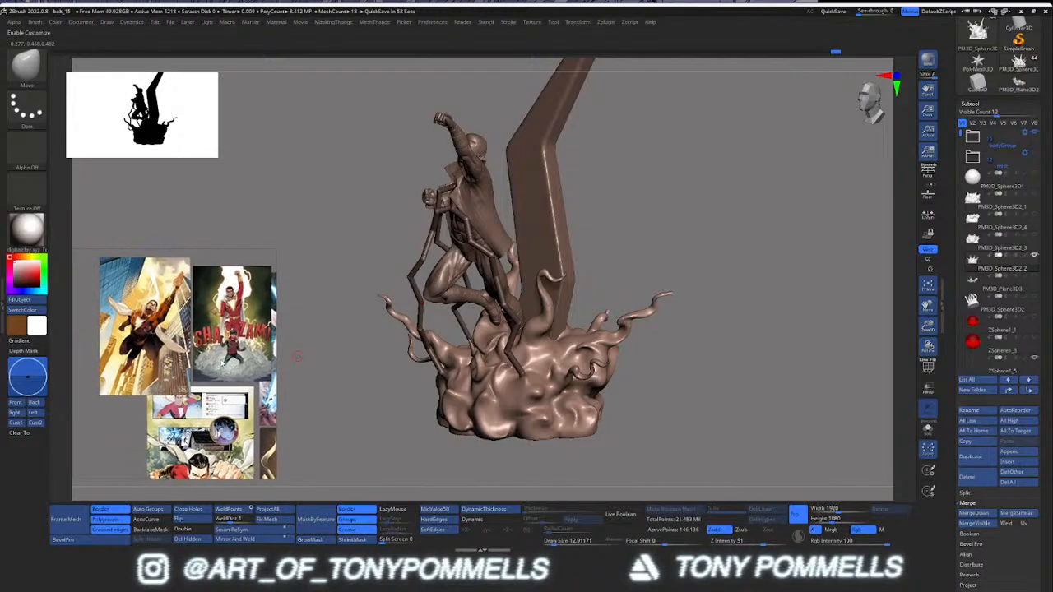
scroll(188, 372, up, 3)
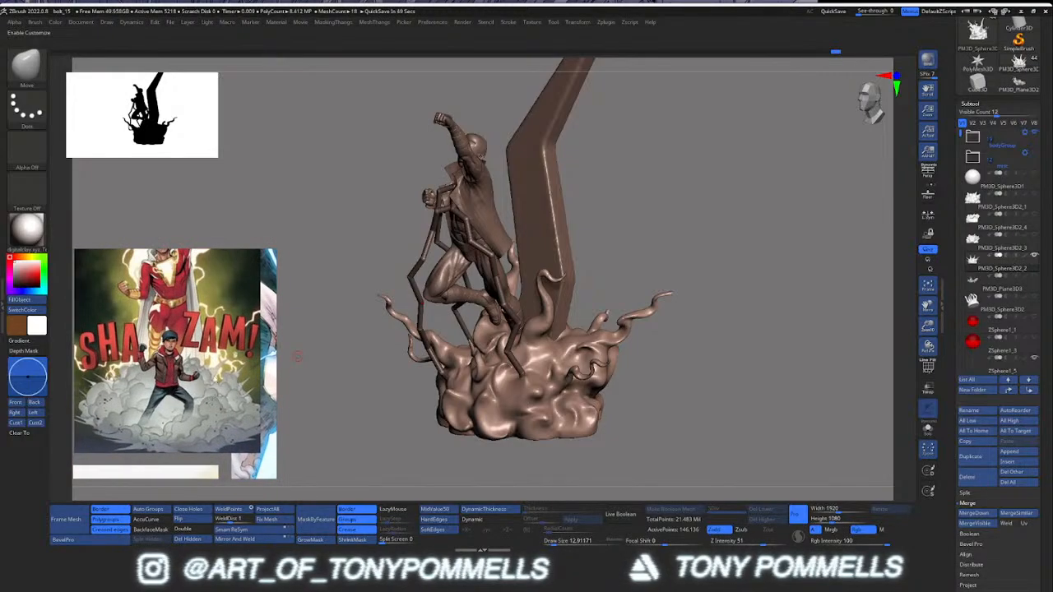
scroll(218, 424, up, 2)
scroll(241, 401, down, 5)
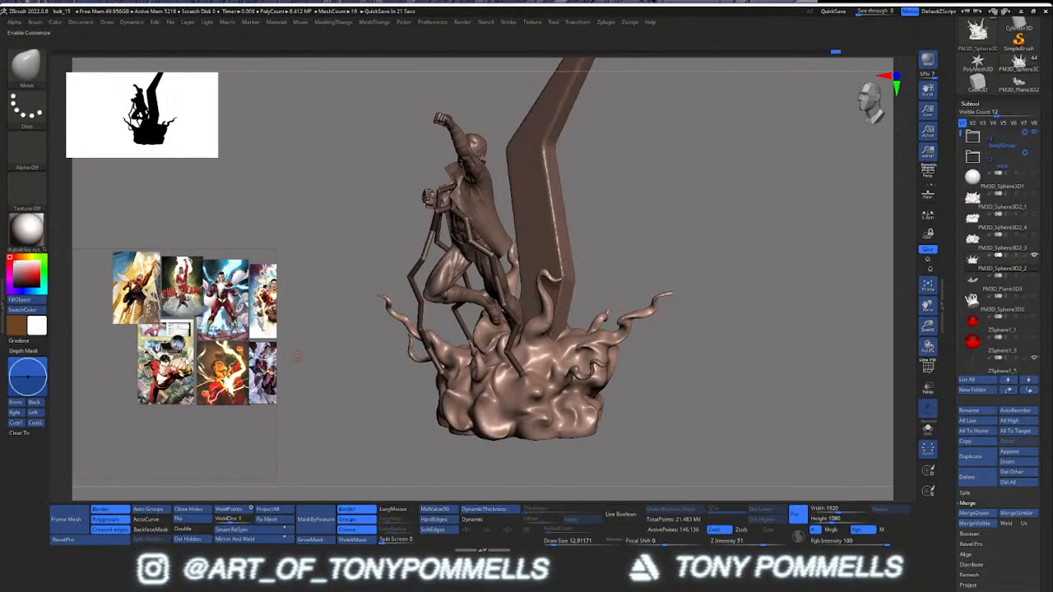
Step: Expand the bodyGroup folder, hide the coatBelt subtool and select the body subtool
drag(298, 356, 222, 356)
alt+drag(222, 356, 222, 438)
alt+click(439, 266)
drag(707, 263, 757, 263)
alt+drag(756, 264, 741, 236)
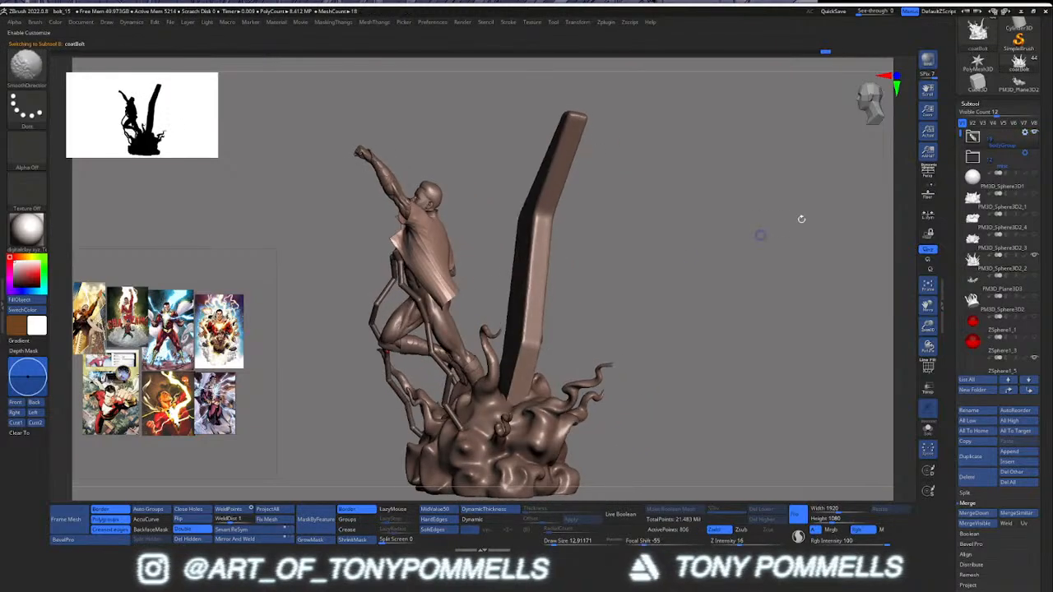
click(973, 136)
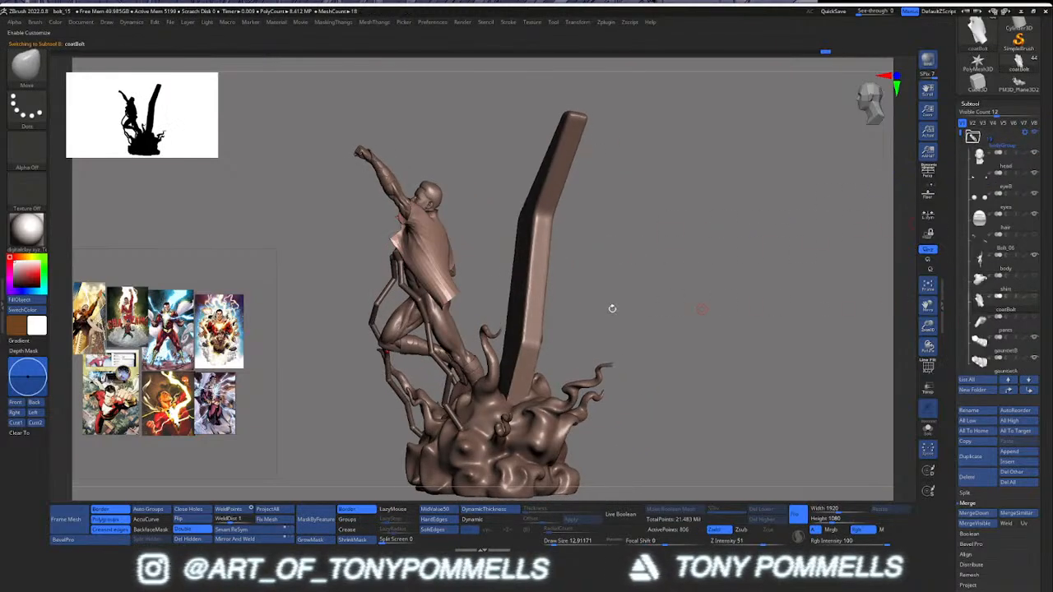
alt+click(446, 324)
drag(460, 321, 482, 312)
right_drag(448, 297, 650, 298)
ctrl+right_drag(469, 313, 526, 222)
alt+right_drag(526, 288, 509, 220)
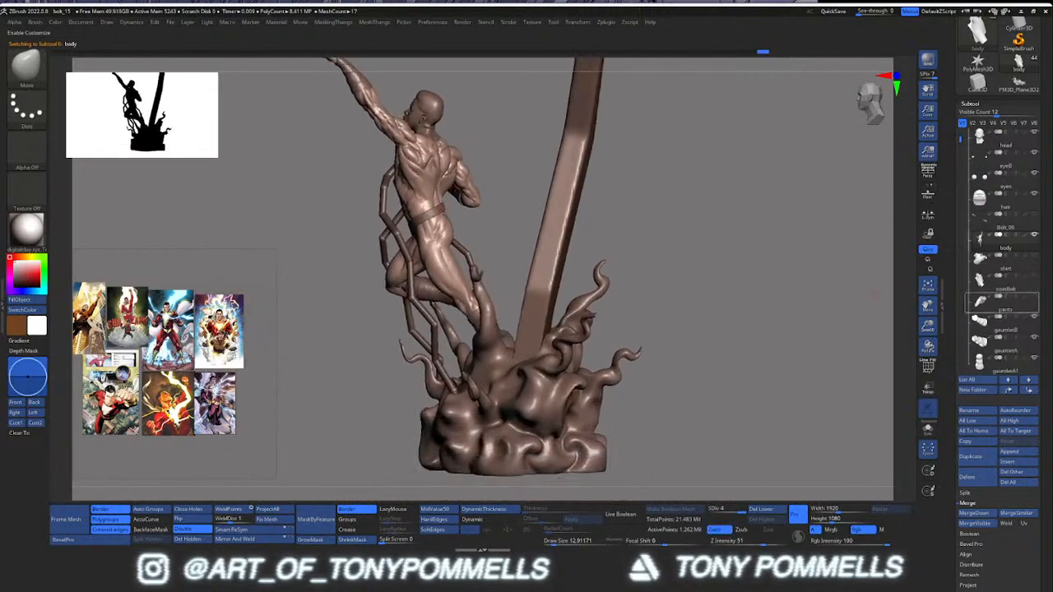
Step: Make the shirt and pants subtools visible, briefly previewing the coatBelt subtool as well
click(1033, 256)
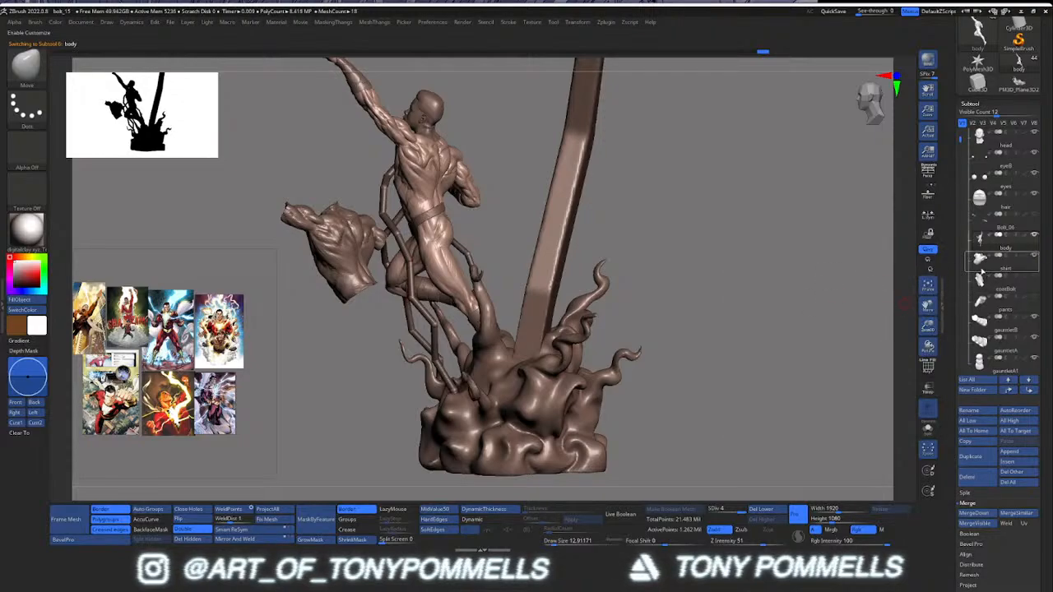
click(1035, 277)
click(1036, 277)
click(1037, 299)
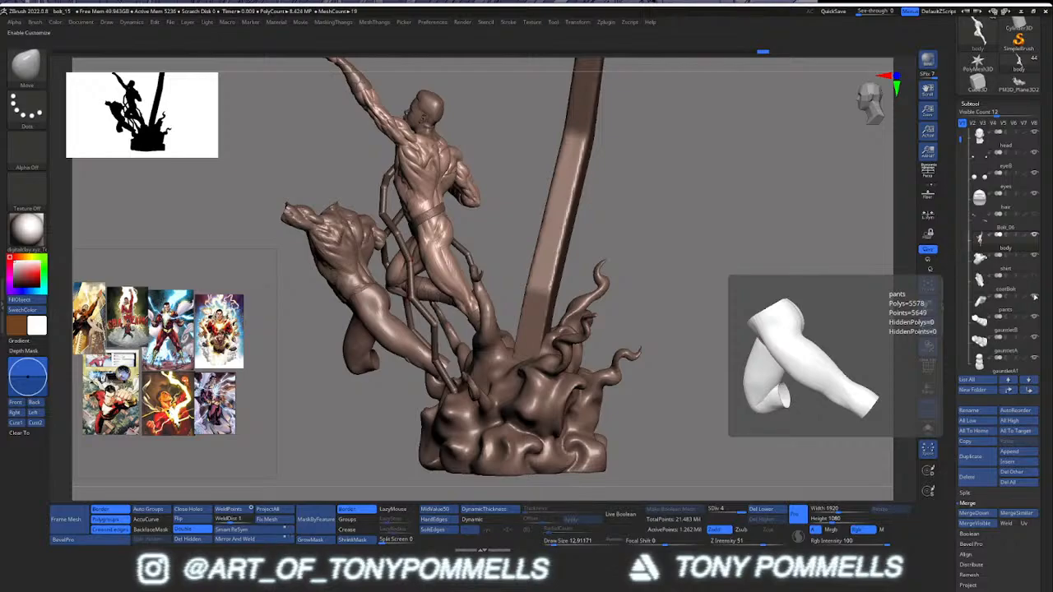
Step: Select the offset shirt, show its polyframe, place the transform gizmo on it and move it onto the hero's torso
mouse_move(724, 293)
mouse_down()
mouse_move(879, 293)
mouse_move(857, 304)
mouse_move(450, 292)
mouse_move(535, 292)
mouse_up()
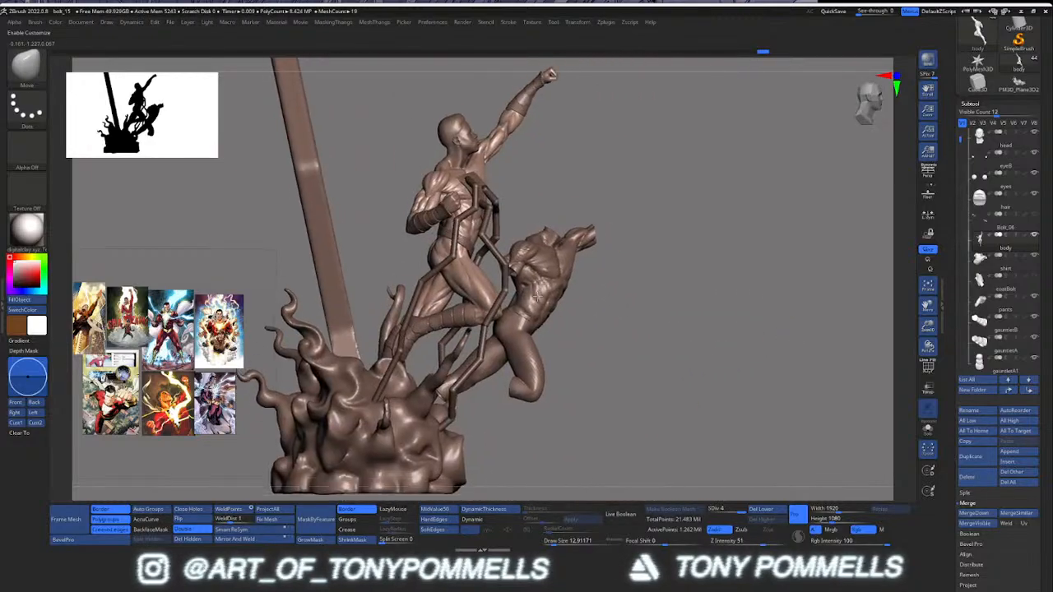
mouse_move(537, 298)
ctrl+right_down()
mouse_move(539, 345)
mouse_move(575, 321)
mouse_move(568, 294)
mouse_move(527, 302)
mouse_move(575, 287)
mouse_move(620, 294)
ctrl+right_up()
alt+click(568, 293)
key(shift+f)
key(shift+f)
key(shift+f)
key(shift+f)
key(shift+f)
key(w)
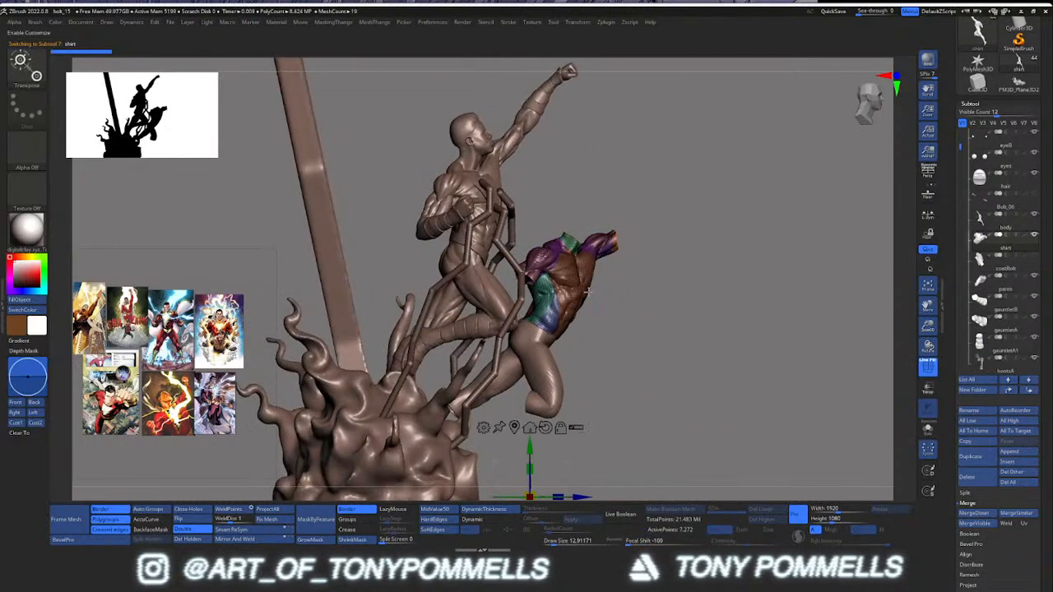
alt+right_drag(571, 398, 565, 493)
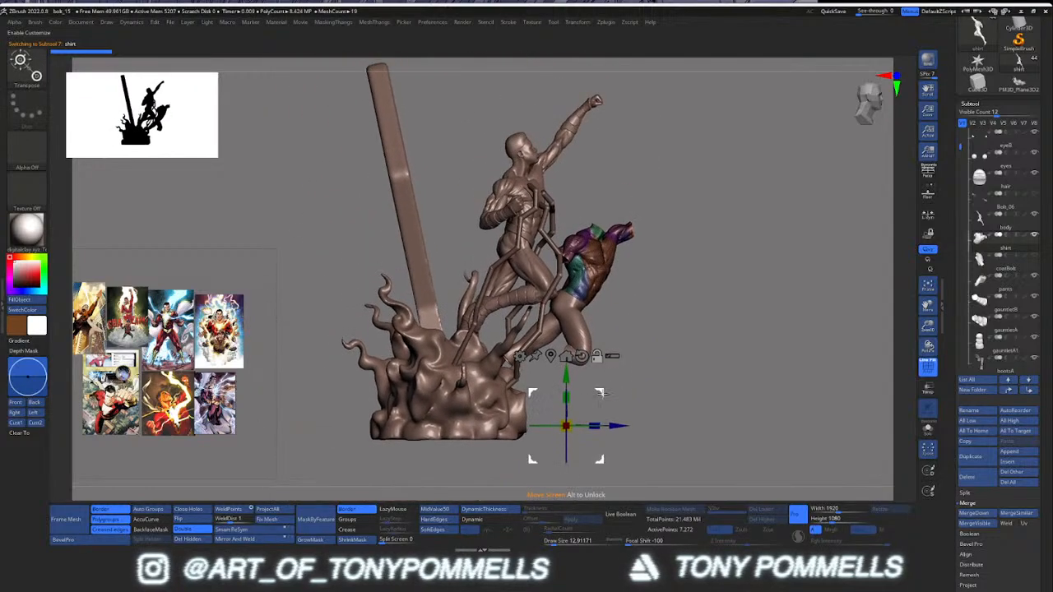
alt+drag(600, 393, 617, 238)
mouse_move(557, 176)
mouse_down()
mouse_move(541, 173)
mouse_move(552, 176)
mouse_up()
right_drag(625, 272, 461, 279)
ctrl+right_drag(460, 279, 564, 322)
drag(511, 198, 510, 200)
mouse_move(510, 200)
right_down()
mouse_move(600, 304)
mouse_move(567, 329)
mouse_move(494, 313)
mouse_move(560, 251)
mouse_move(535, 185)
mouse_move(512, 381)
right_up()
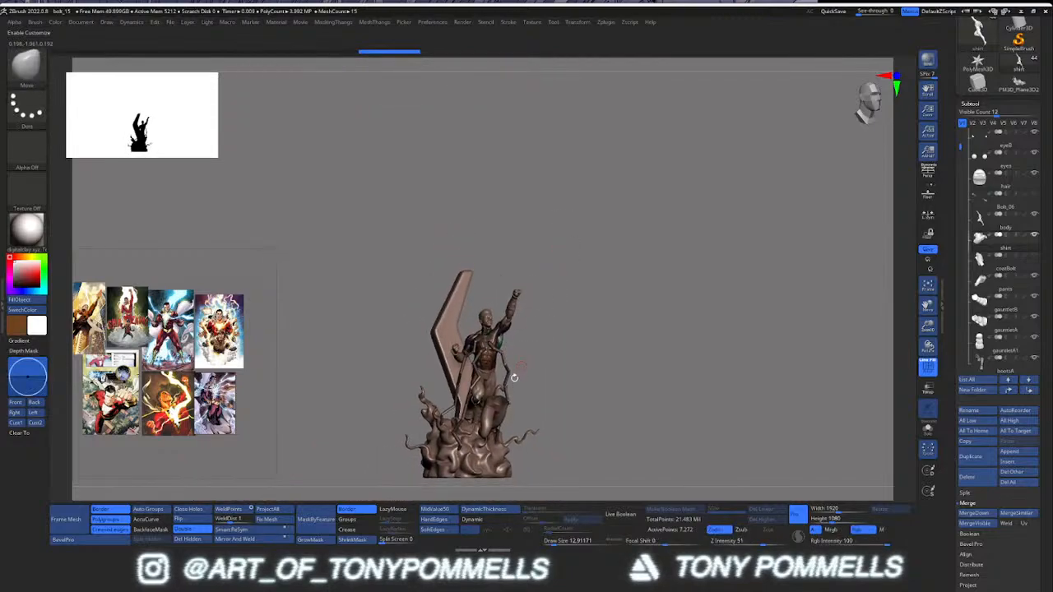
Step: Select the pants and move them onto the hero's hips and legs, refining the fit from the side and front
alt+click(501, 409)
key(q)
mouse_move(513, 417)
right_down()
mouse_move(568, 370)
mouse_move(546, 277)
mouse_move(599, 335)
right_up()
drag(572, 275, 481, 179)
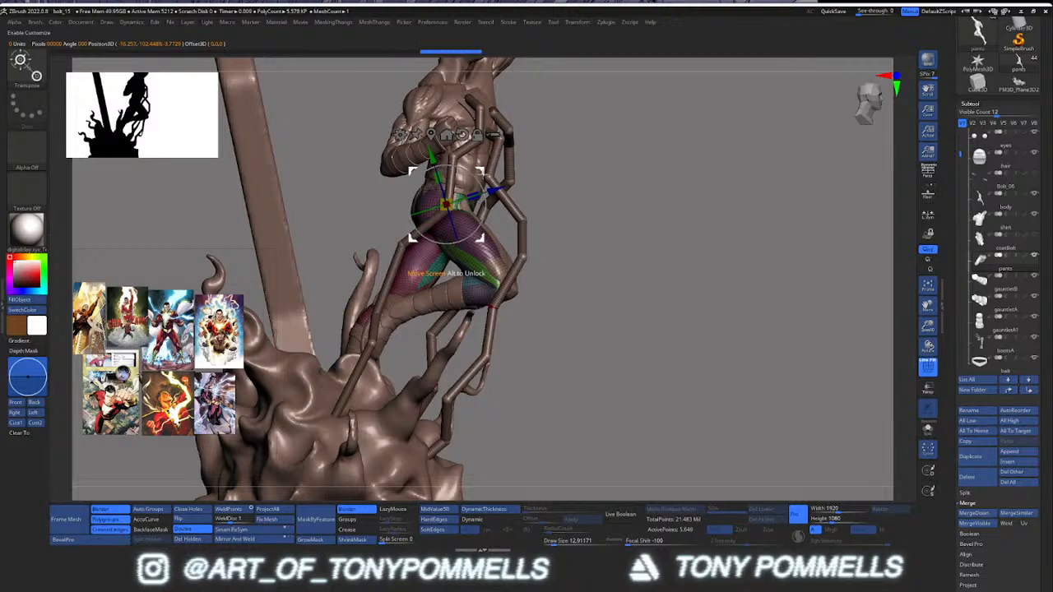
drag(485, 172, 487, 174)
shift+right_drag(487, 174, 406, 203)
drag(406, 204, 407, 208)
shift+right_drag(407, 207, 447, 213)
drag(529, 182, 528, 182)
right_drag(528, 183, 469, 212)
drag(376, 202, 375, 203)
key(q)
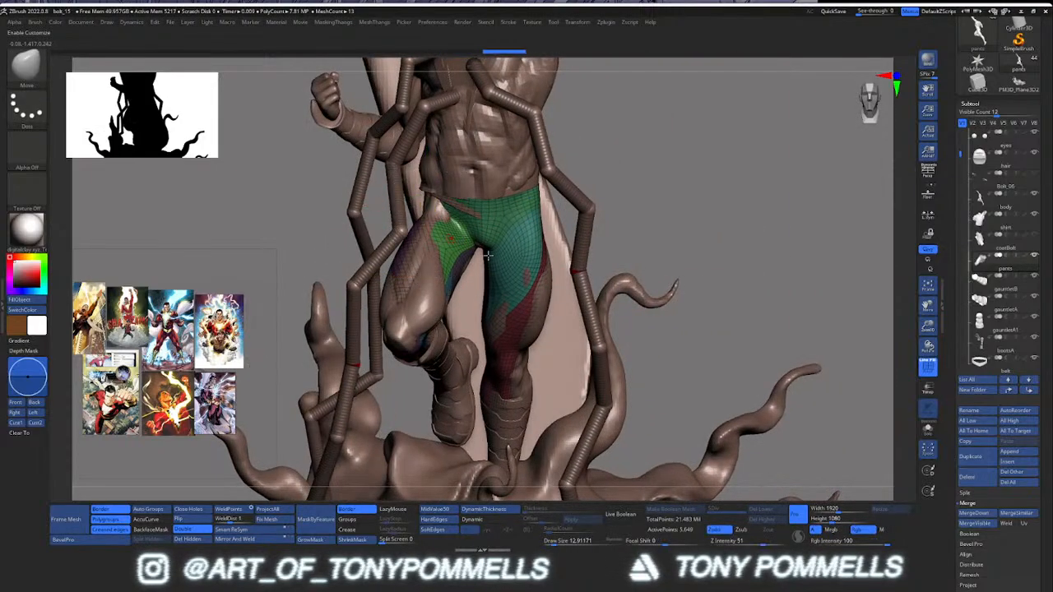
Step: Reselect the shirt and nudge it sideways to line up with the torso in the front view
mouse_move(376, 203)
ctrl+right_down()
mouse_move(444, 156)
mouse_move(535, 259)
ctrl+right_up()
alt+click(491, 197)
key(w)
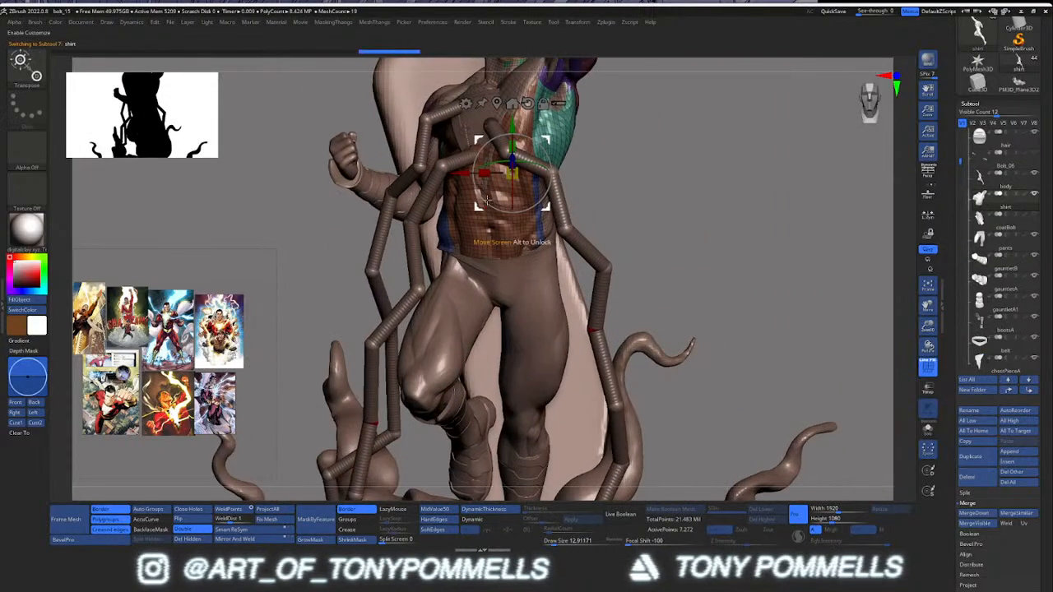
drag(462, 174, 461, 174)
alt+right_drag(461, 176, 433, 224)
drag(433, 224, 428, 223)
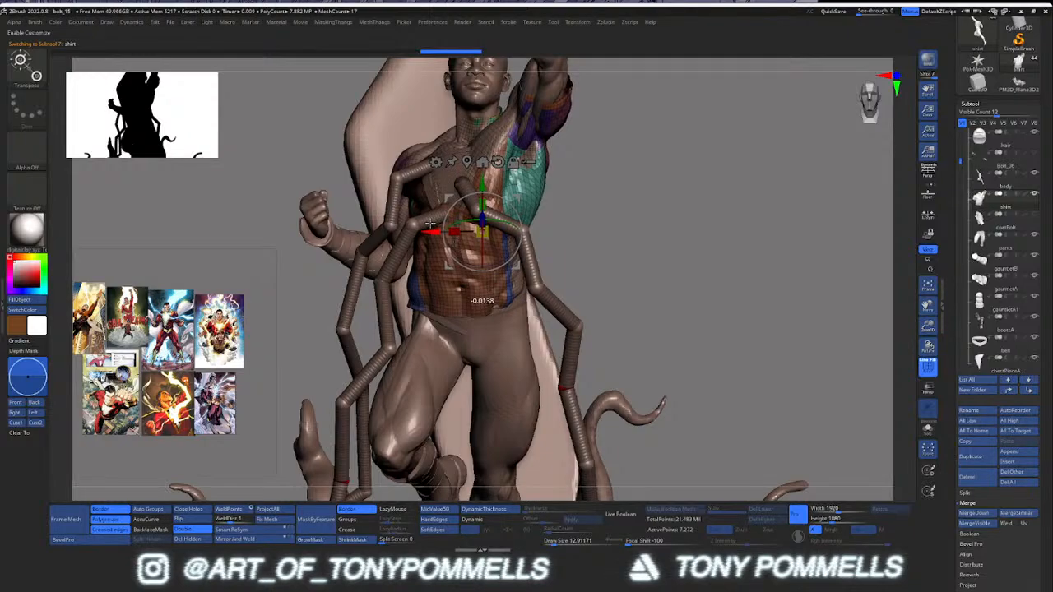
mouse_move(429, 224)
right_down()
mouse_move(494, 261)
mouse_move(623, 291)
right_up()
key(q)
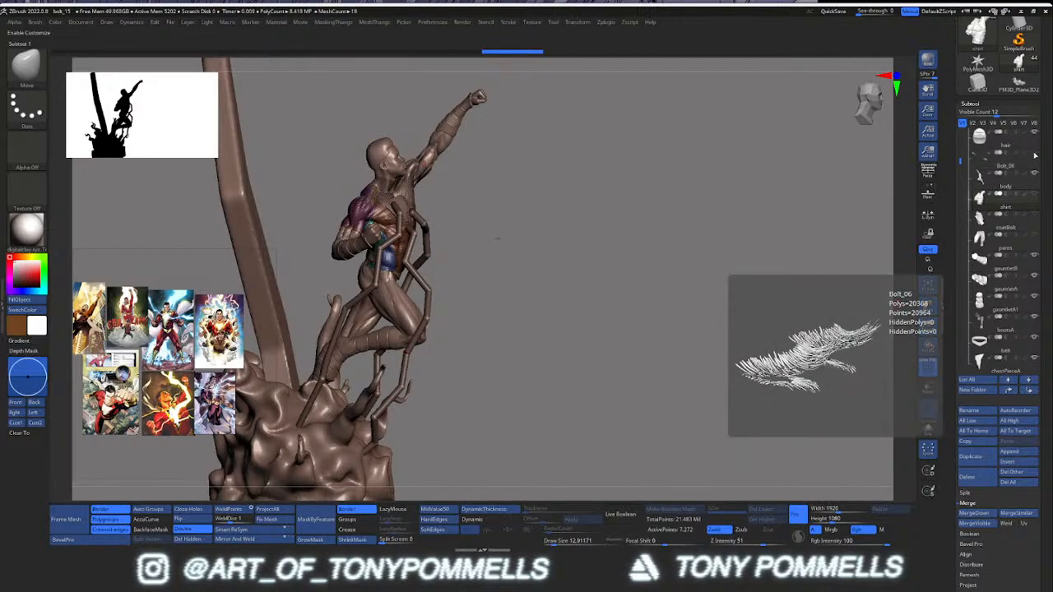
Step: Delete the Bolt_06 subtool and turn off the polyframe display
click(996, 168)
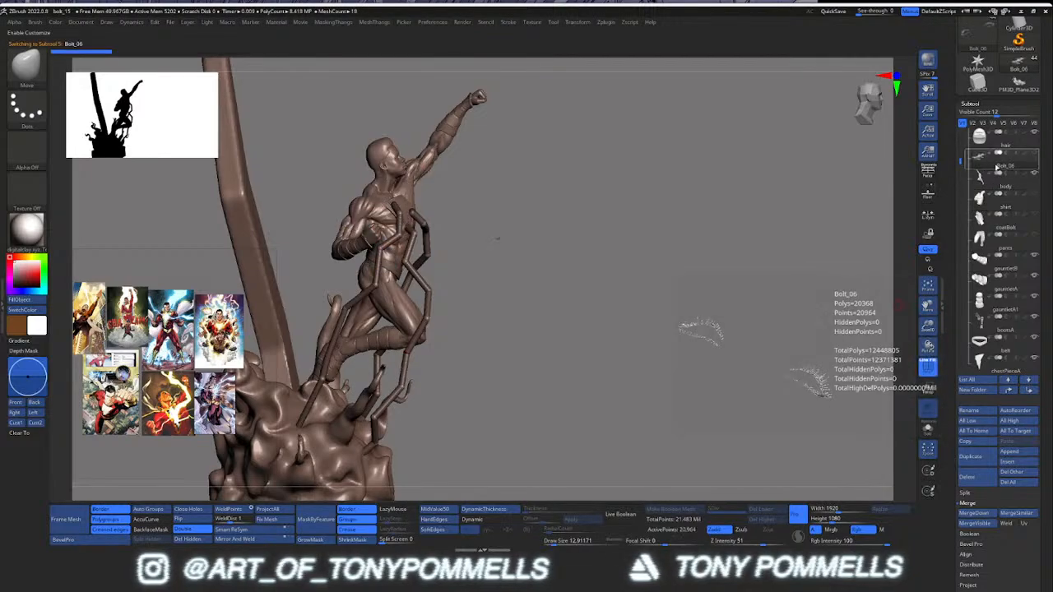
click(927, 366)
click(901, 498)
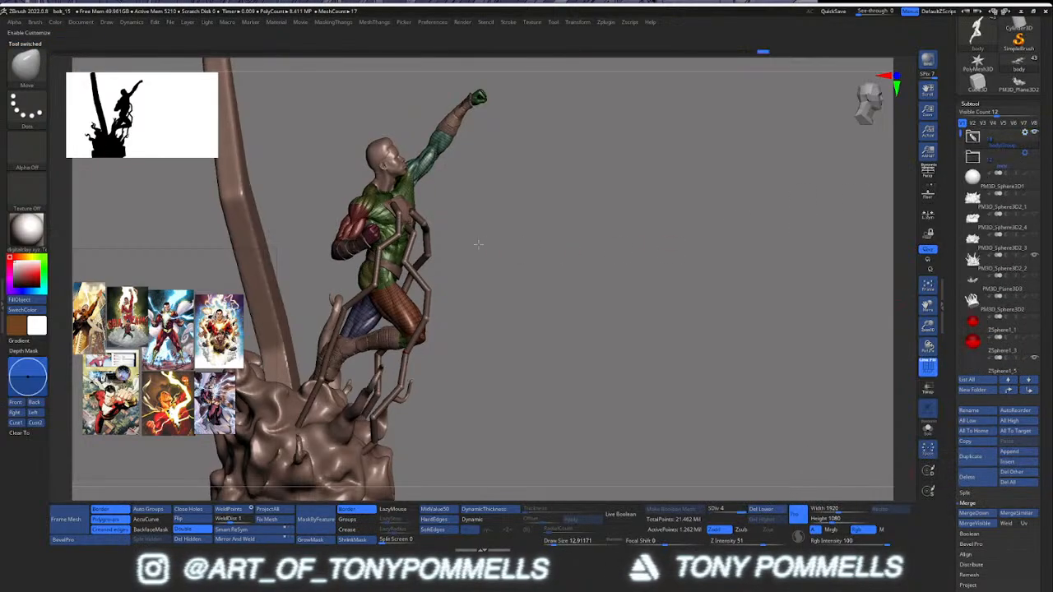
key(shift+f)
Step: Examine the bare figure and its lightning strands from several sides and compare them with the costume images on the reference board
mouse_move(562, 245)
right_down()
mouse_move(446, 238)
mouse_move(447, 281)
mouse_move(493, 271)
mouse_move(427, 247)
mouse_move(395, 370)
mouse_move(493, 296)
right_up()
alt+click(395, 370)
right_drag(493, 296, 444, 284)
alt+click(480, 233)
right_drag(480, 233, 493, 255)
alt+click(460, 281)
scroll(199, 364, down, 6)
middle_drag(206, 376, 216, 352)
scroll(216, 444, up, 4)
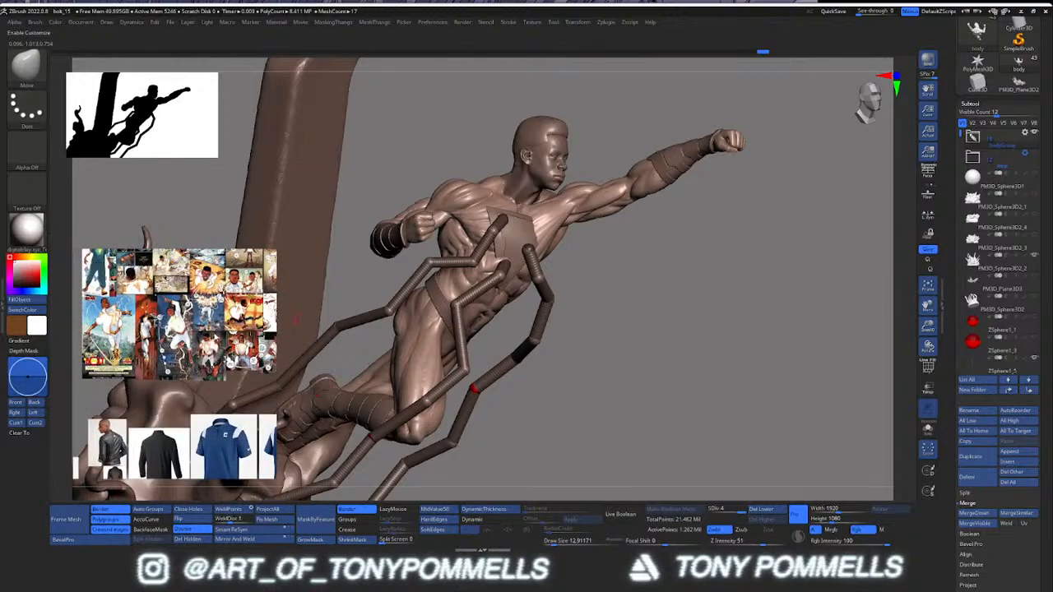
scroll(211, 336, up, 5)
middle_drag(178, 291, 366, 333)
scroll(173, 329, up, 2)
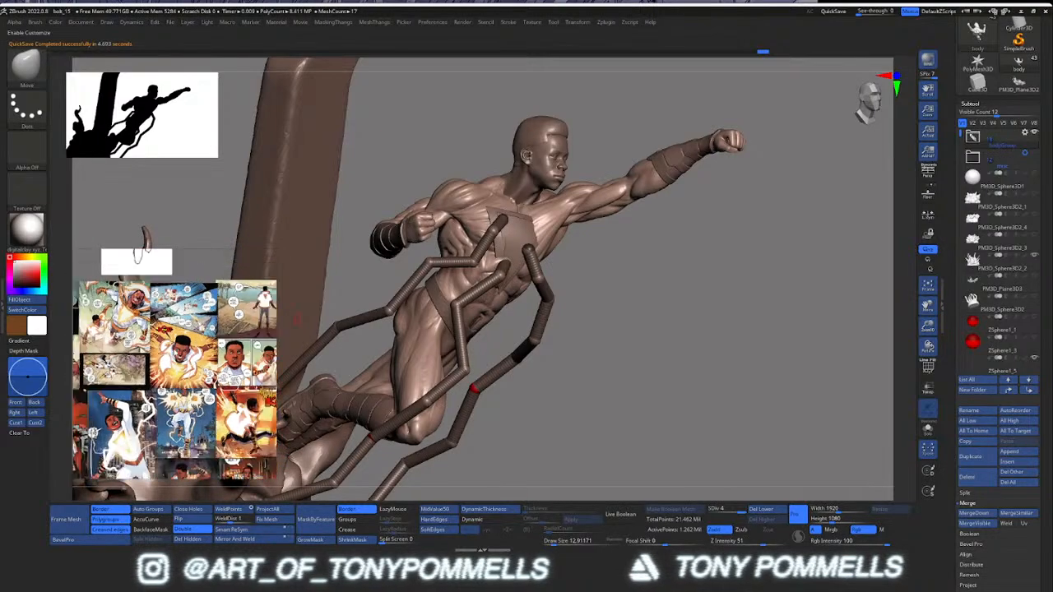
mouse_move(497, 307)
right_down()
mouse_move(460, 304)
mouse_move(500, 297)
mouse_move(499, 272)
mouse_move(535, 262)
mouse_move(382, 245)
mouse_move(469, 252)
mouse_move(411, 248)
mouse_move(457, 269)
right_up()
alt+right_drag(457, 269, 450, 251)
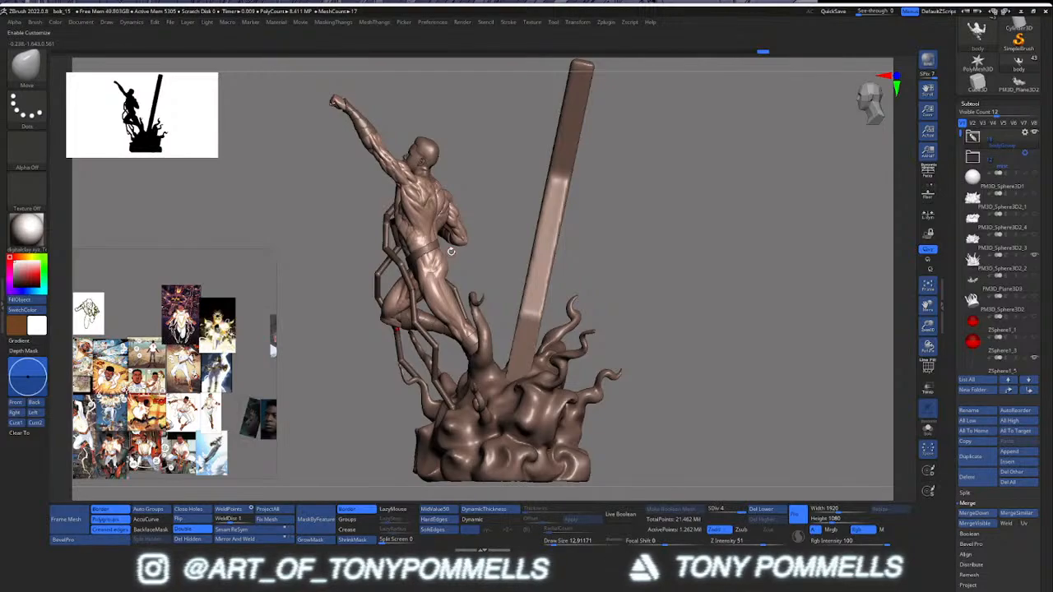
right_drag(409, 224, 444, 290)
mouse_move(460, 296)
right_down()
mouse_move(469, 239)
mouse_move(509, 271)
mouse_move(496, 329)
mouse_move(485, 288)
right_up()
mouse_move(485, 288)
right_down()
mouse_move(567, 284)
mouse_move(459, 308)
mouse_move(495, 304)
mouse_move(459, 244)
right_up()
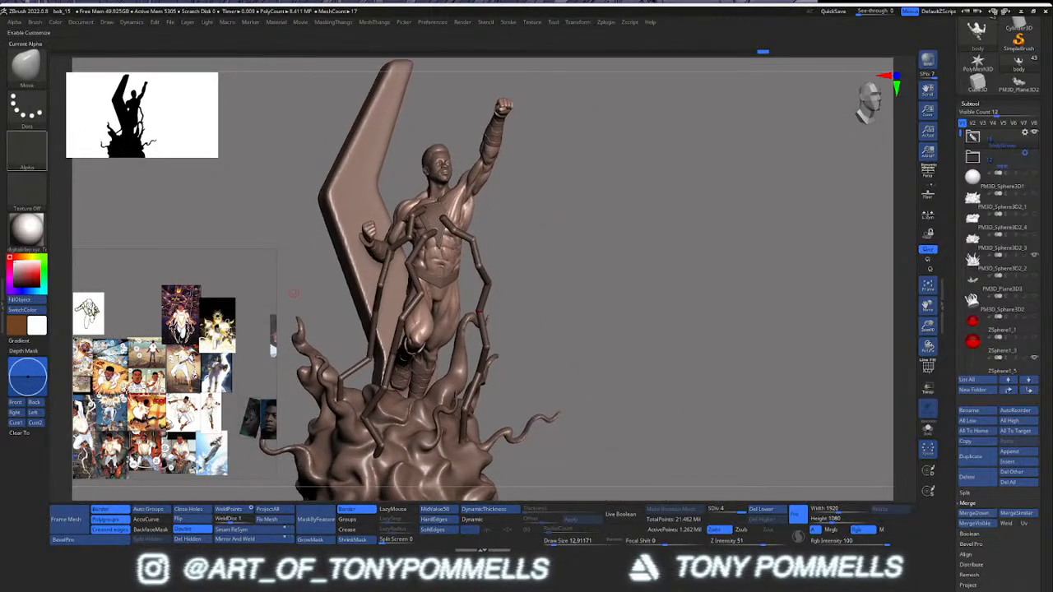
Step: Switch to the Opera browser and search the web for "doctor voodoo"
mouse_move(0, 13)
mouse_down()
mouse_move(498, 60)
mouse_move(515, 10)
mouse_up()
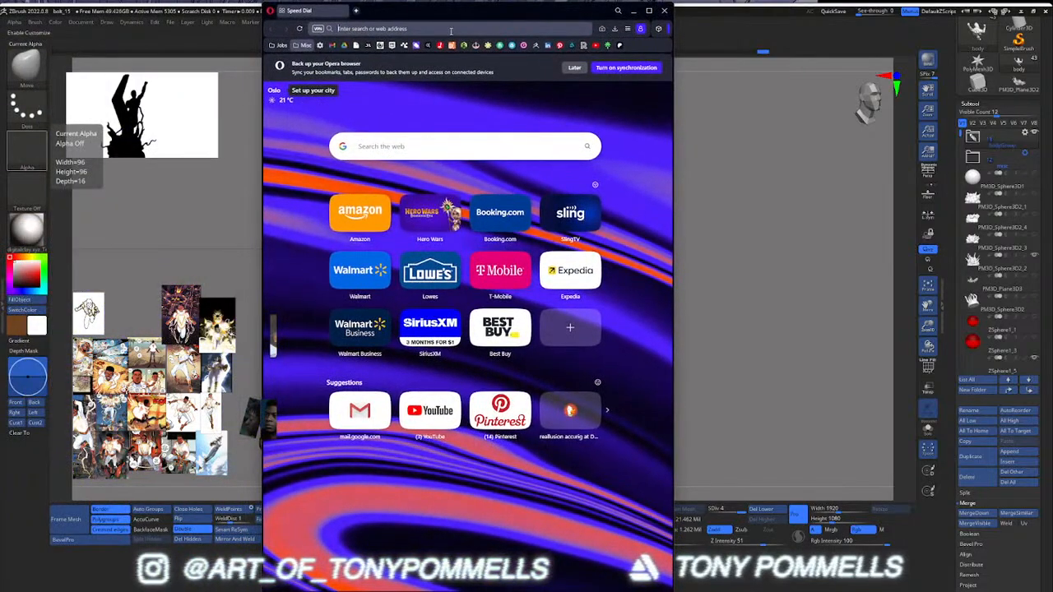
click(450, 31)
text(doct)
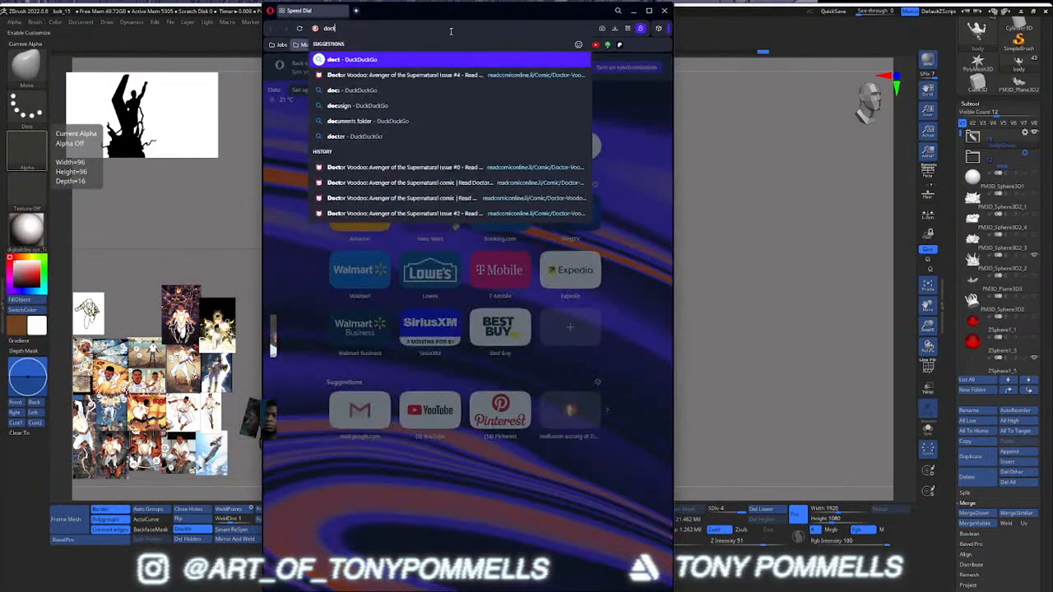
text(or voodoo)
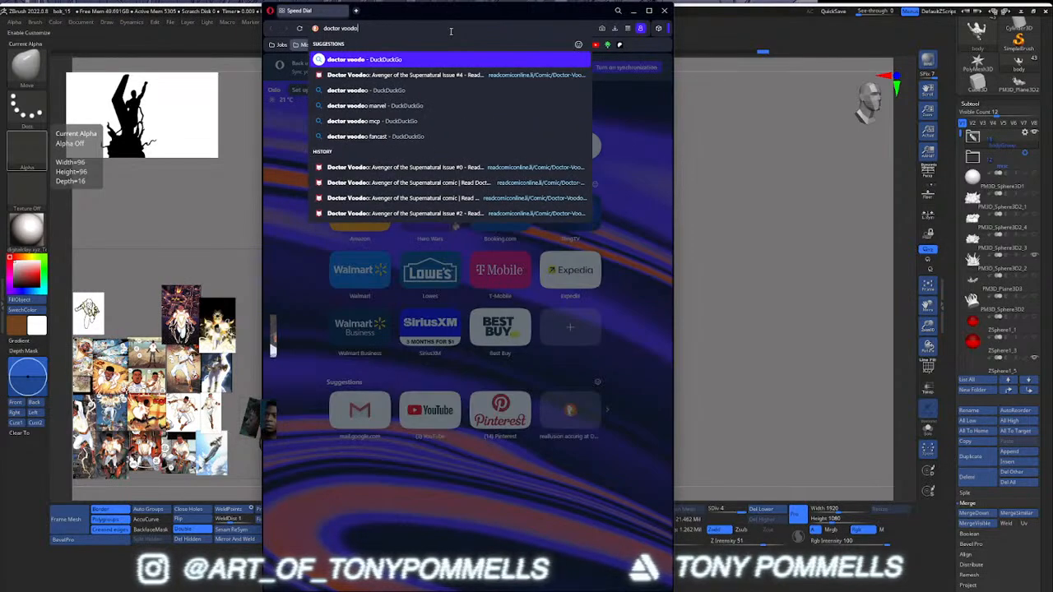
key(Return)
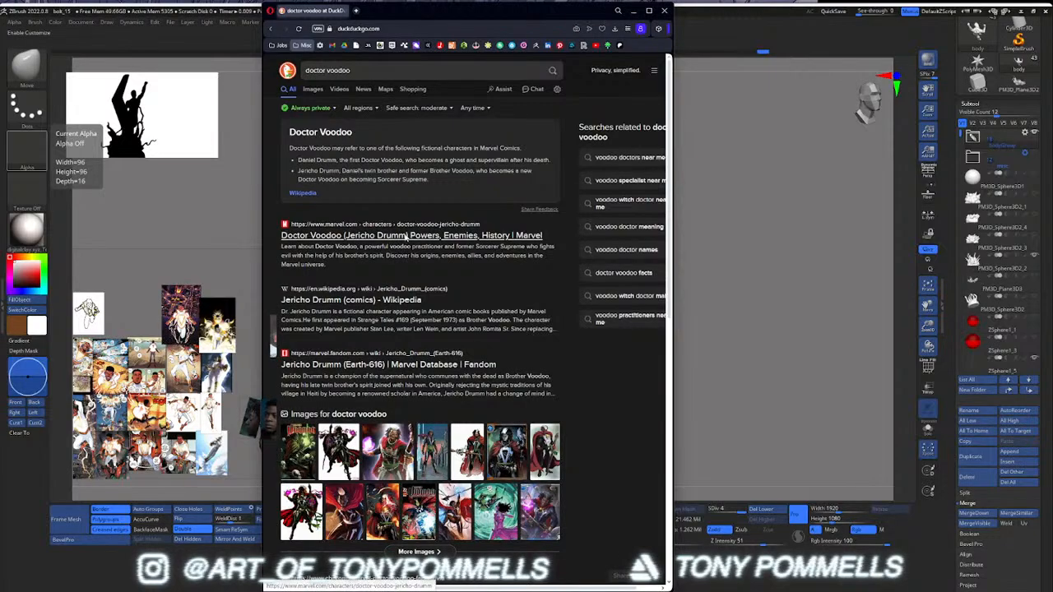
Step: Open Marvel's Doctor Voodoo character page from the search results and skim the biography
click(405, 236)
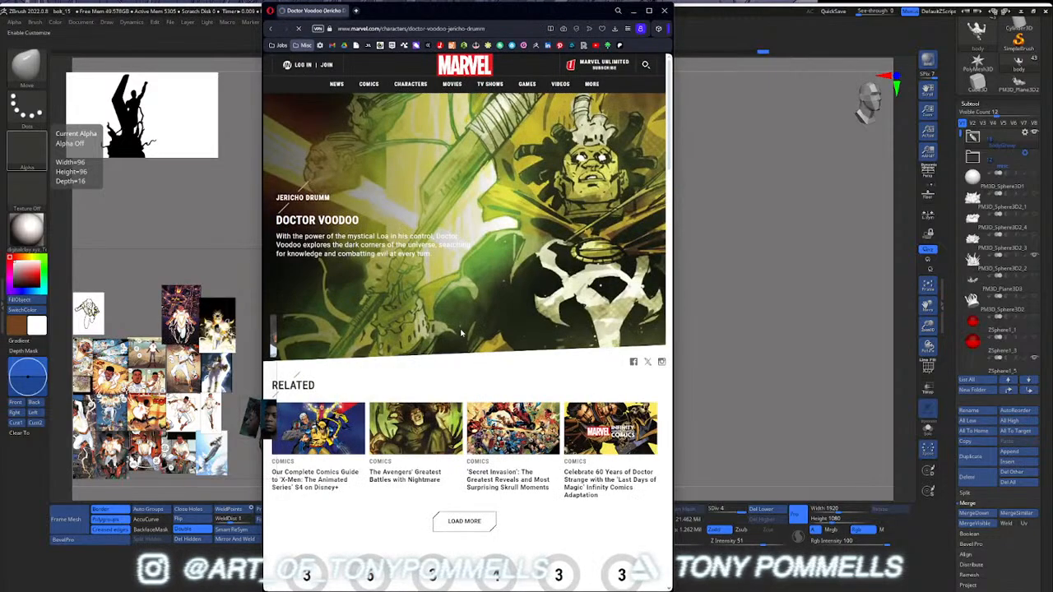
scroll(462, 332, down, 5)
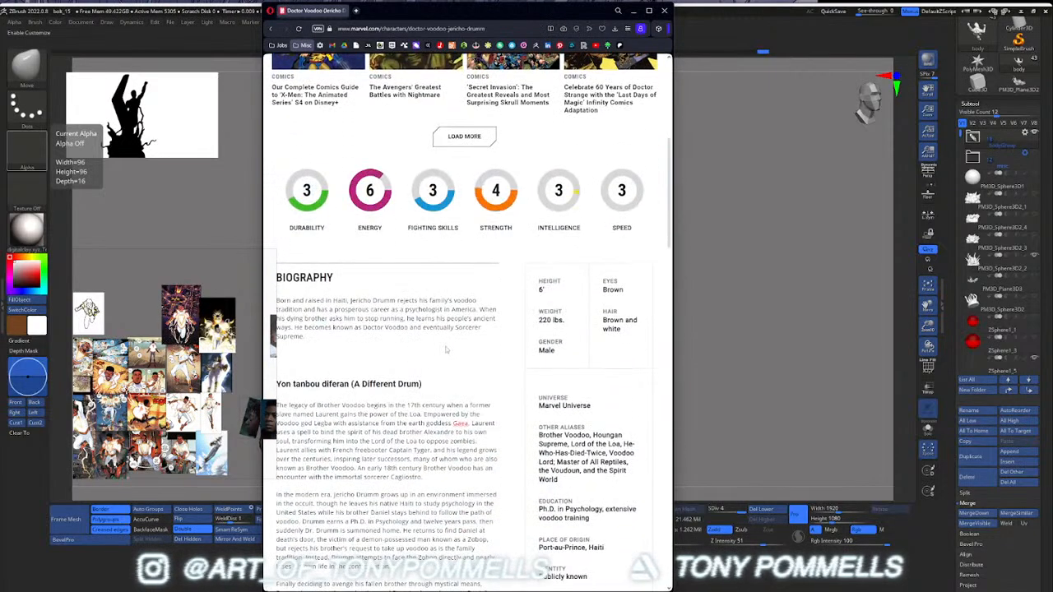
scroll(444, 346, down, 10)
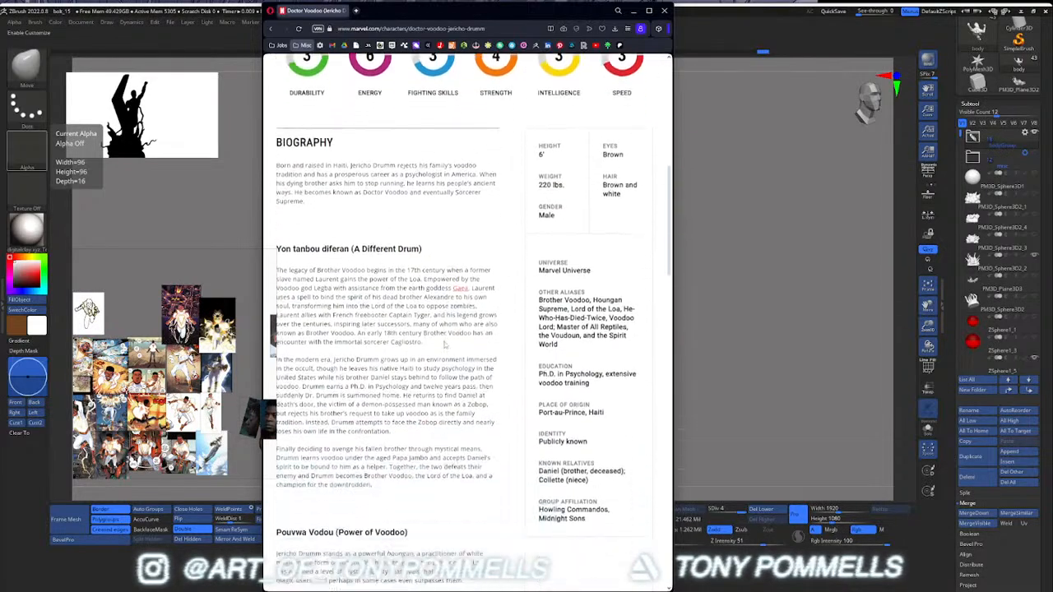
scroll(444, 338, up, 4)
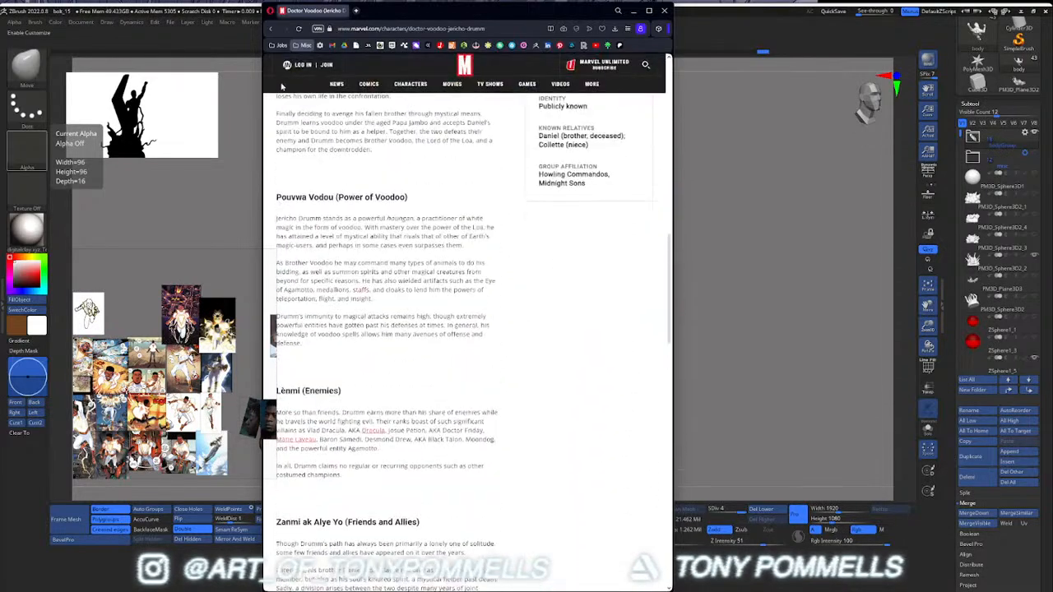
Step: Return to the Doctor Voodoo search results, shift the reference board aside and open one of the image results
click(271, 29)
right_drag(271, 347, 207, 359)
scroll(421, 346, down, 2)
click(418, 382)
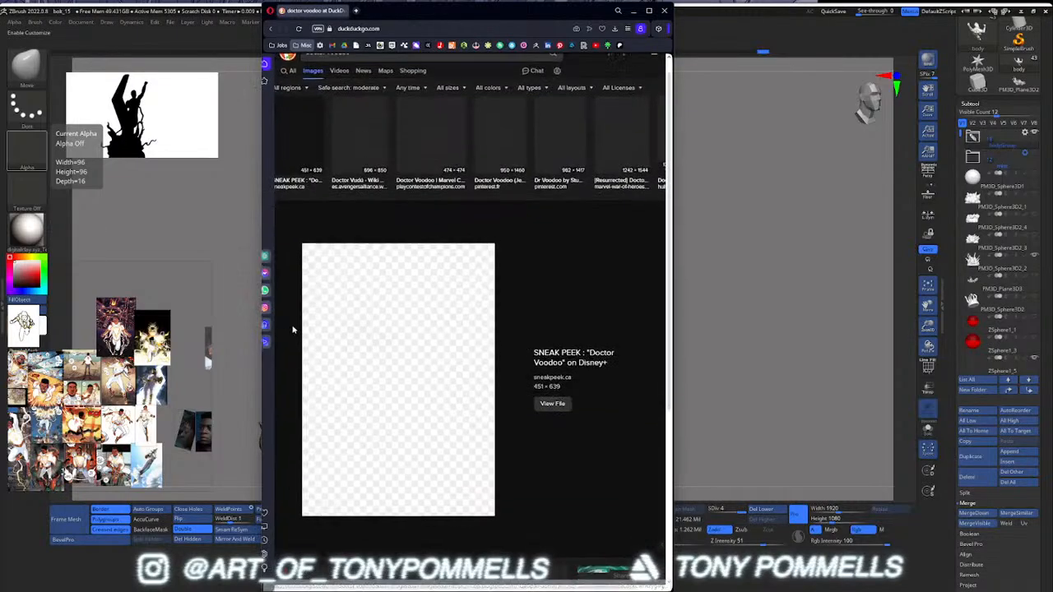
Step: Browse the Doctor Voodoo image results, opening the Avenger of the Supernatural Prologue cover, a wide red-cape artwork and the issue #5 cover
scroll(438, 319, down, 1)
scroll(438, 319, down, 1)
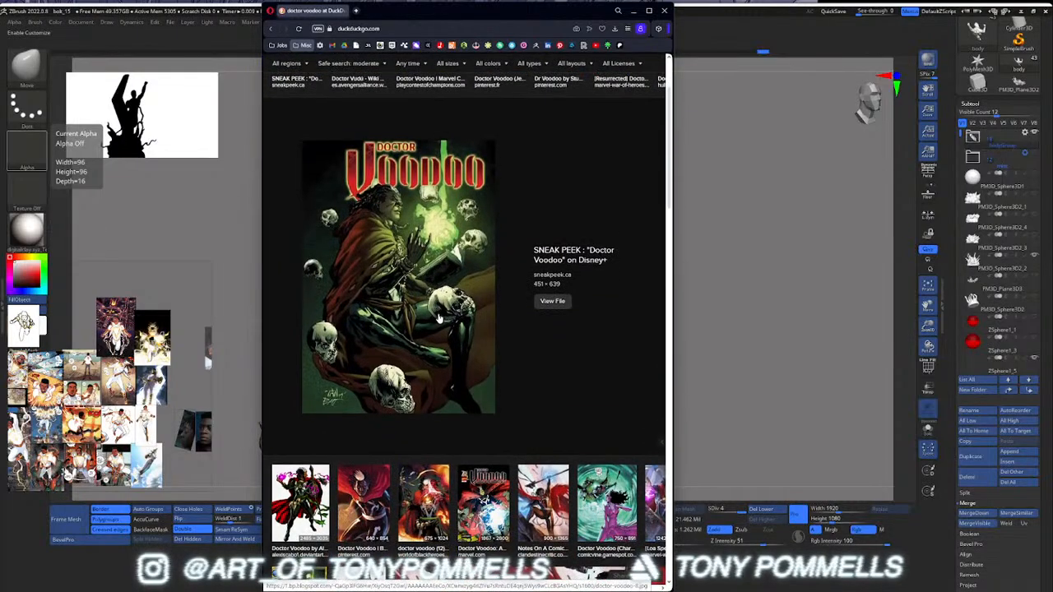
scroll(438, 319, down, 1)
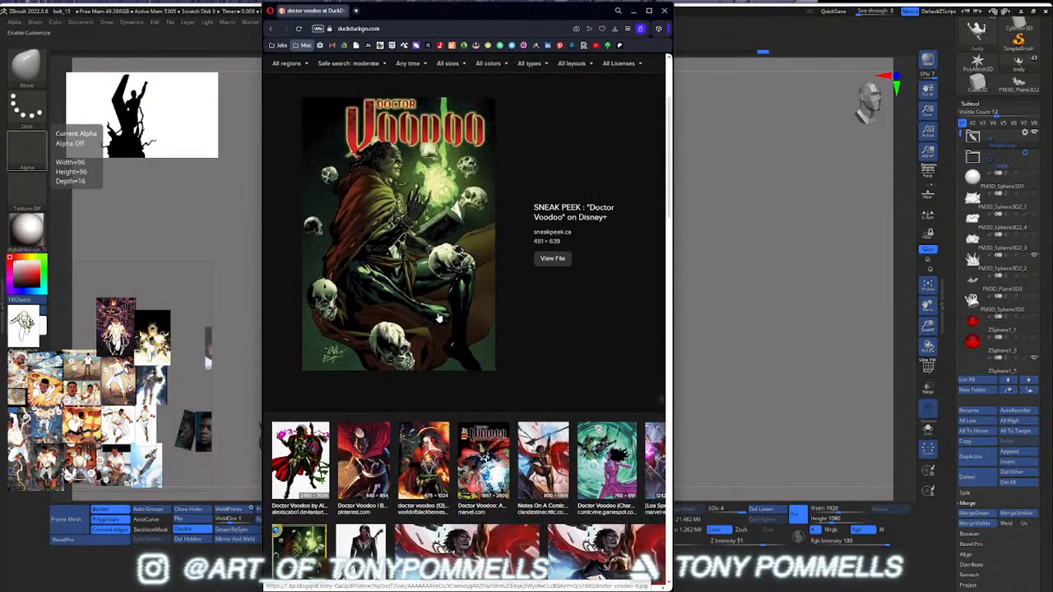
scroll(438, 319, down, 2)
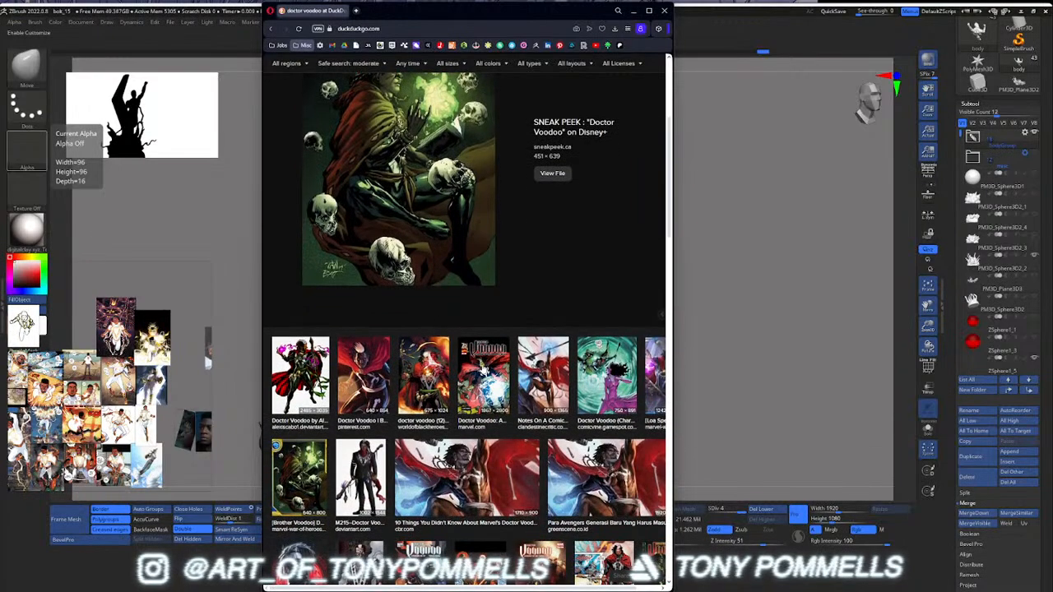
click(484, 371)
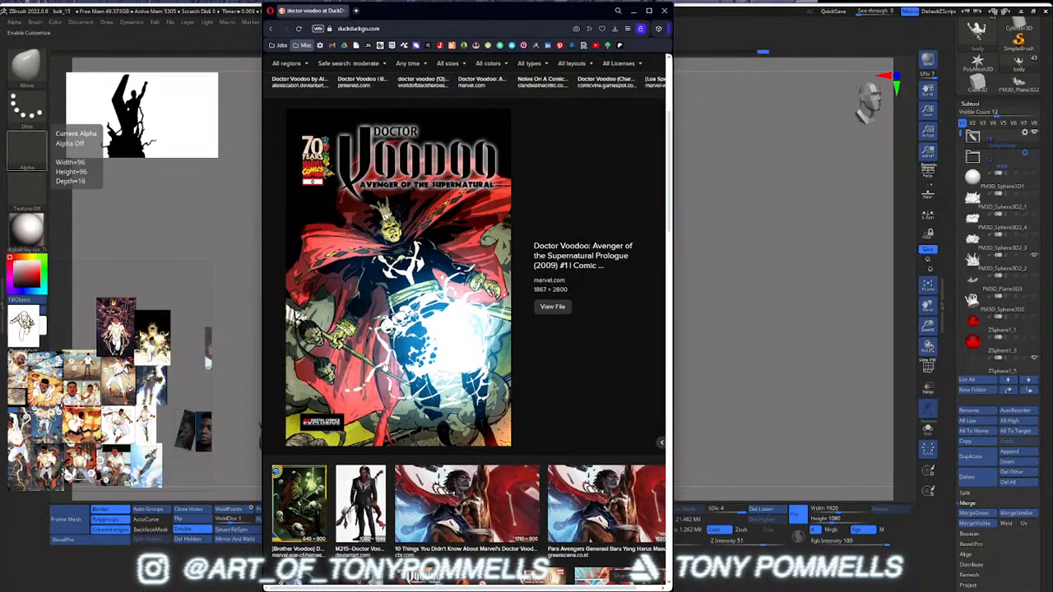
scroll(386, 355, down, 5)
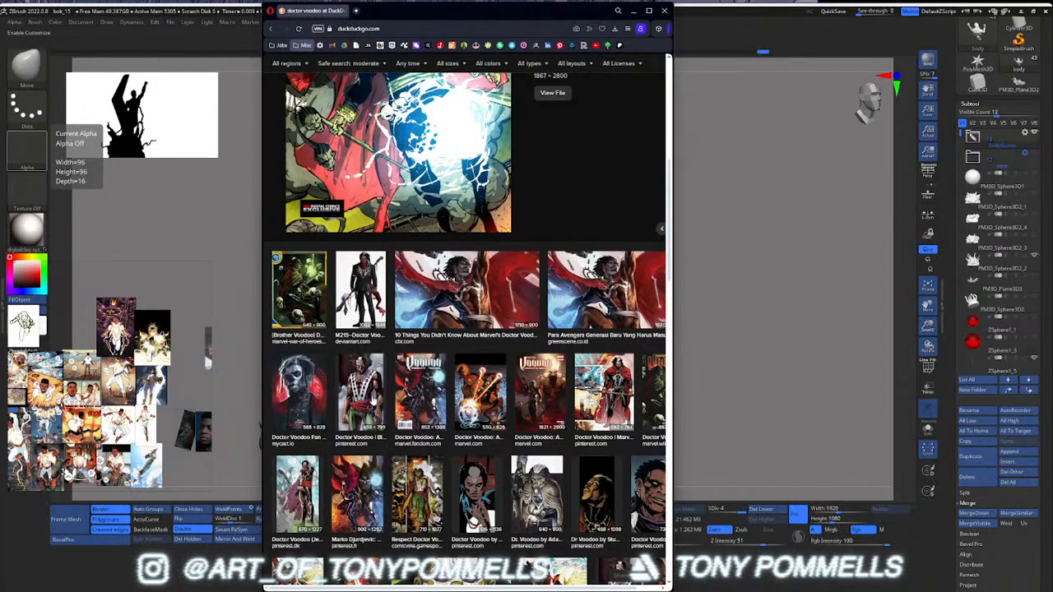
click(568, 312)
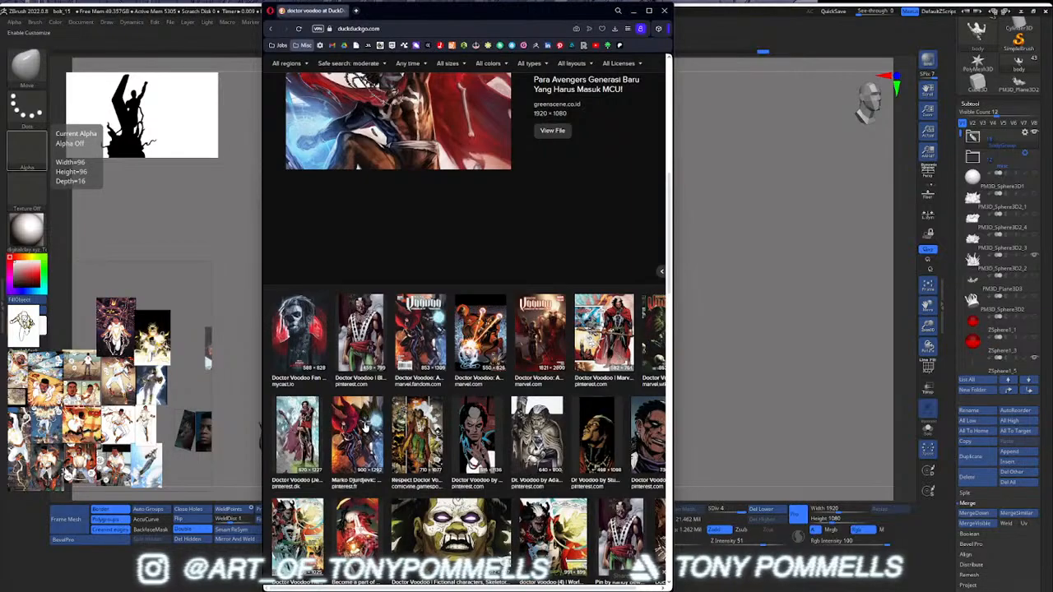
click(366, 427)
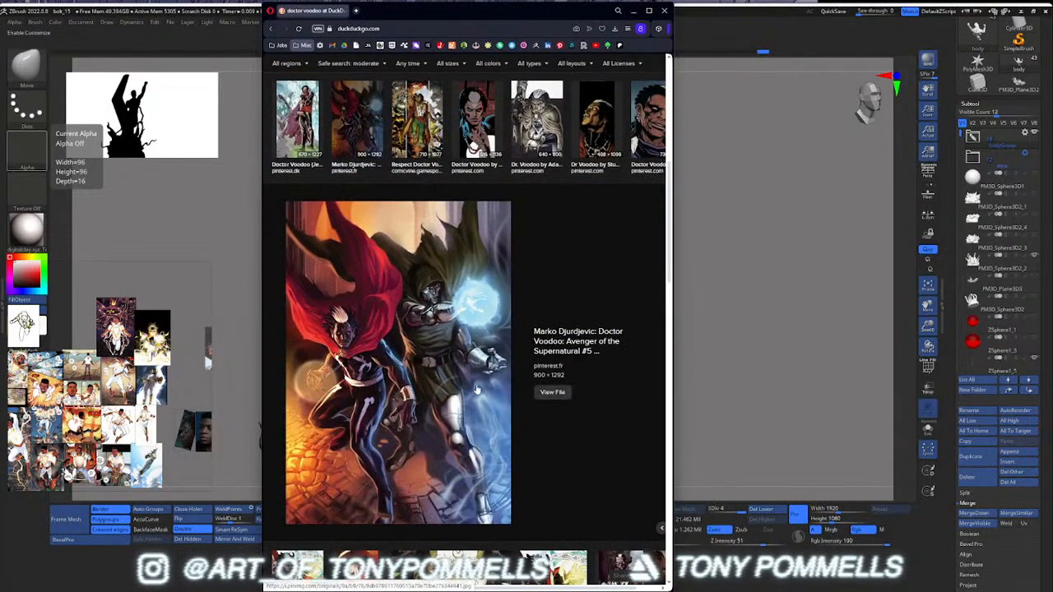
Step: Continue through the Doctor Voodoo images, opening the painted-face close-up, the purple-flame meditation artwork and the 2009 variant comic cover
scroll(451, 349, down, 3)
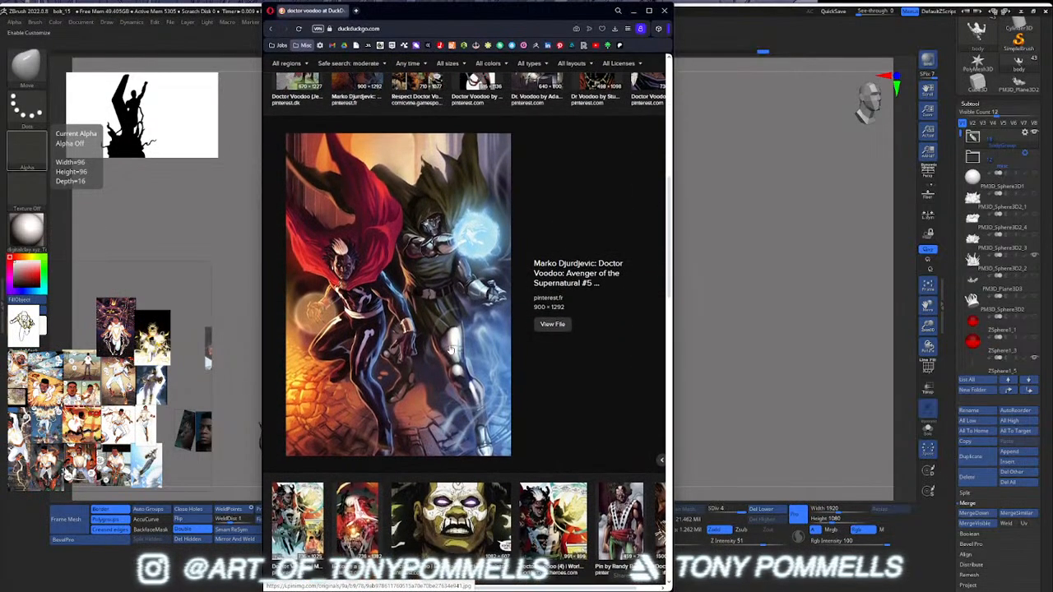
scroll(451, 346, down, 1)
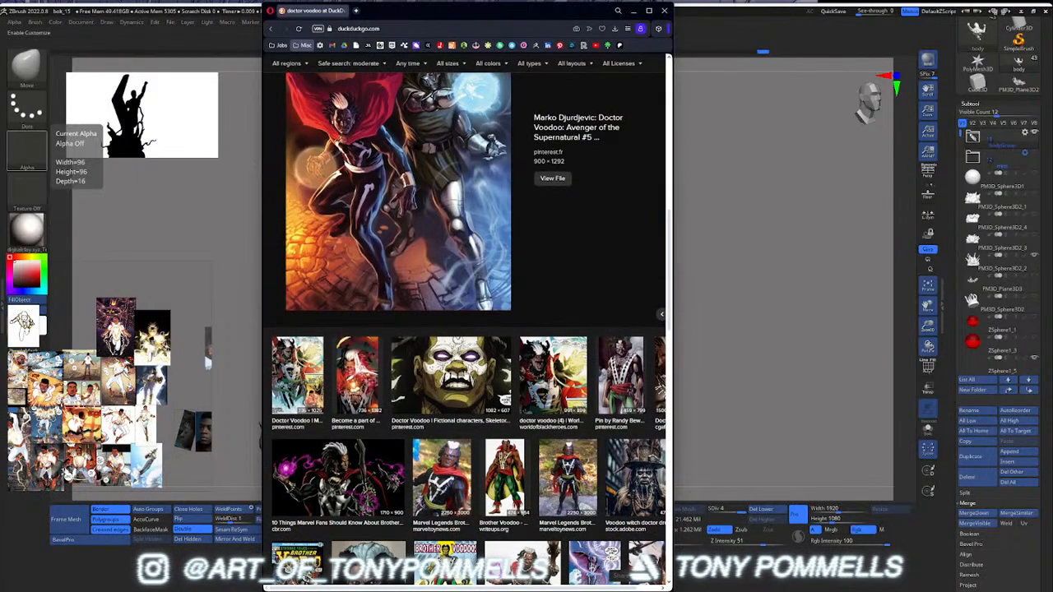
click(451, 362)
scroll(461, 370, down, 3)
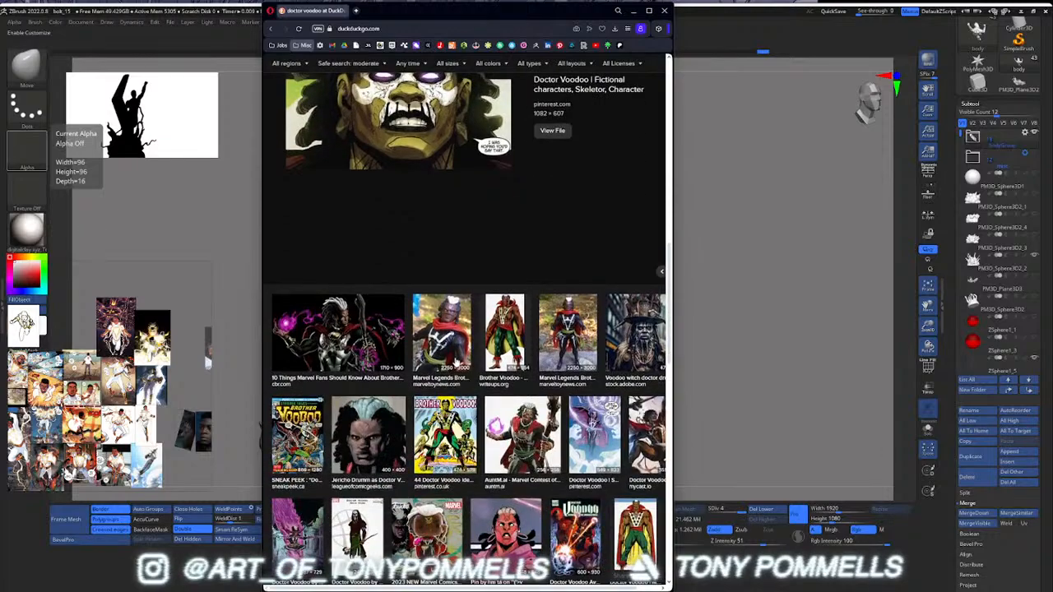
scroll(379, 344, down, 3)
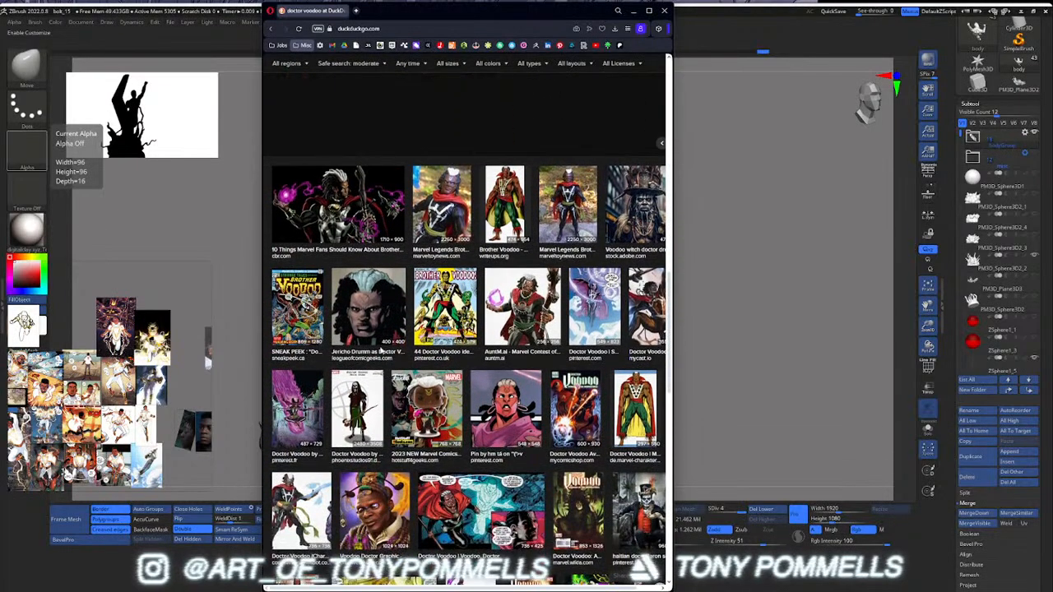
scroll(369, 388, down, 2)
click(310, 327)
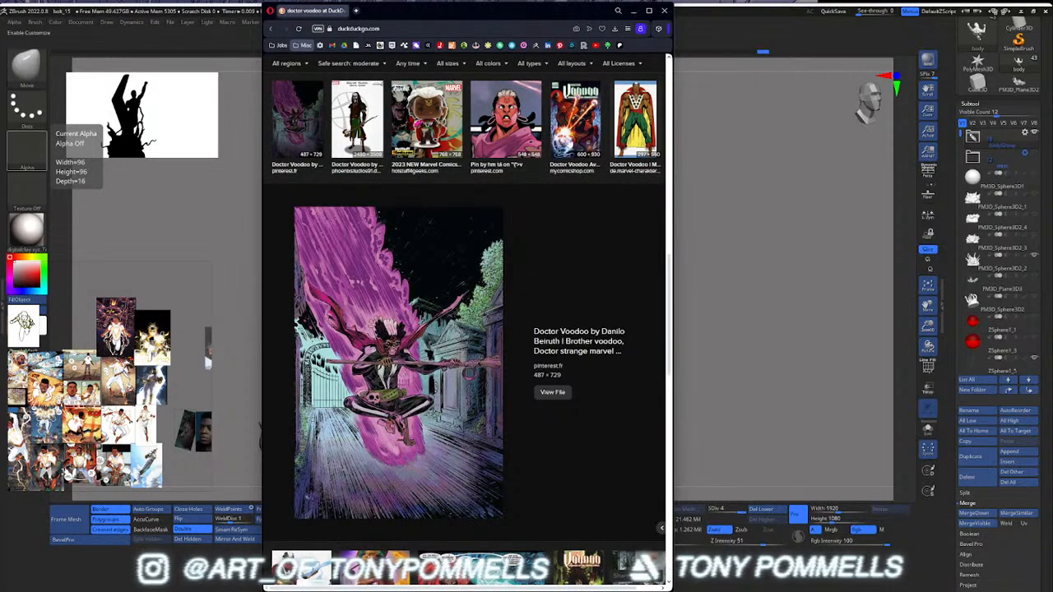
click(569, 142)
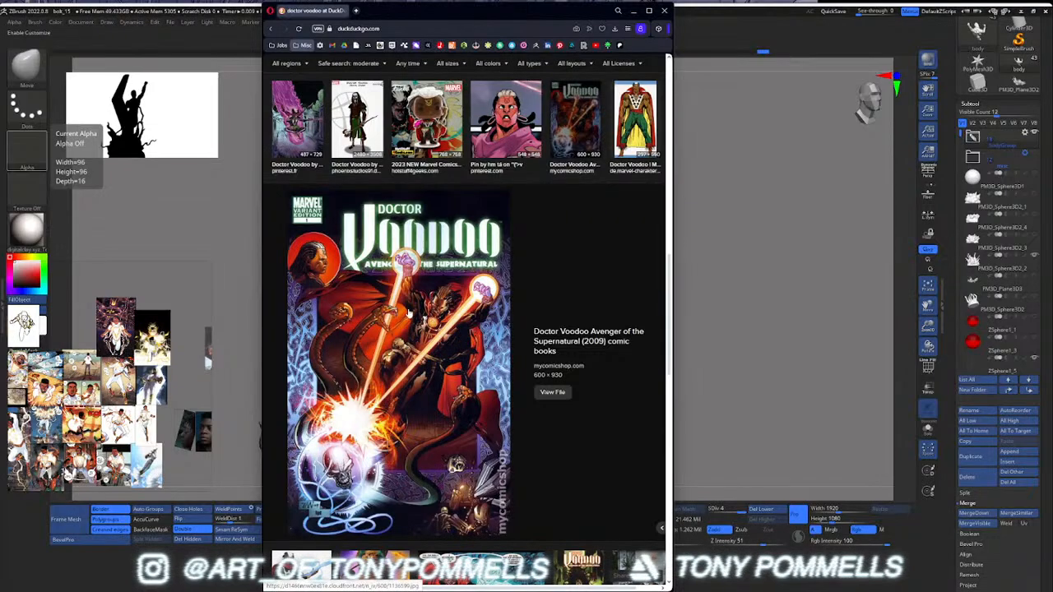
Step: View the Strange Tales Brother Voodoo cover and the red-cloaked comic panel, checking the surrounding image results
scroll(428, 333, up, 5)
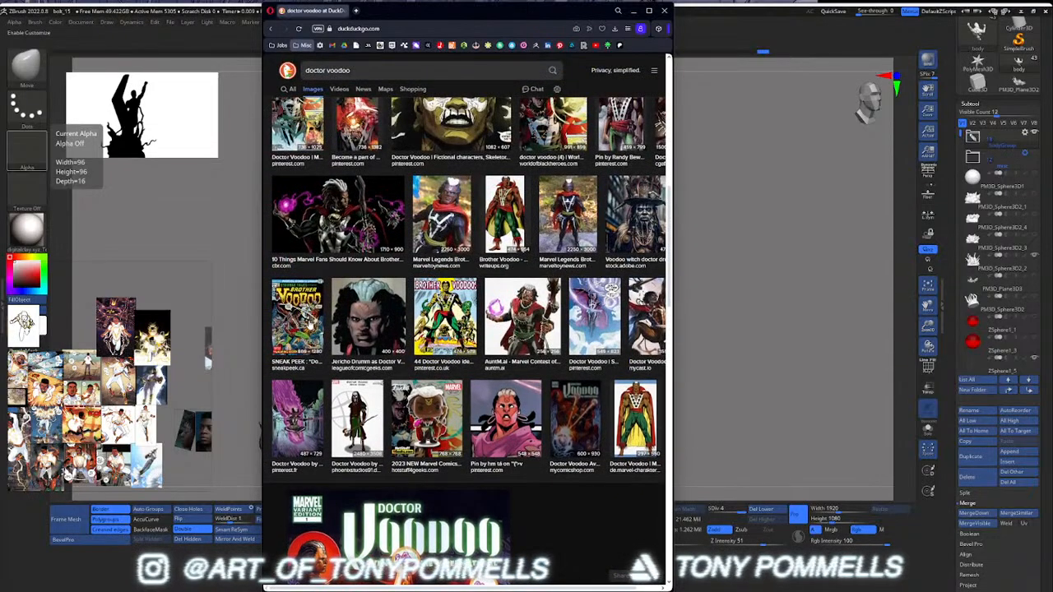
click(301, 322)
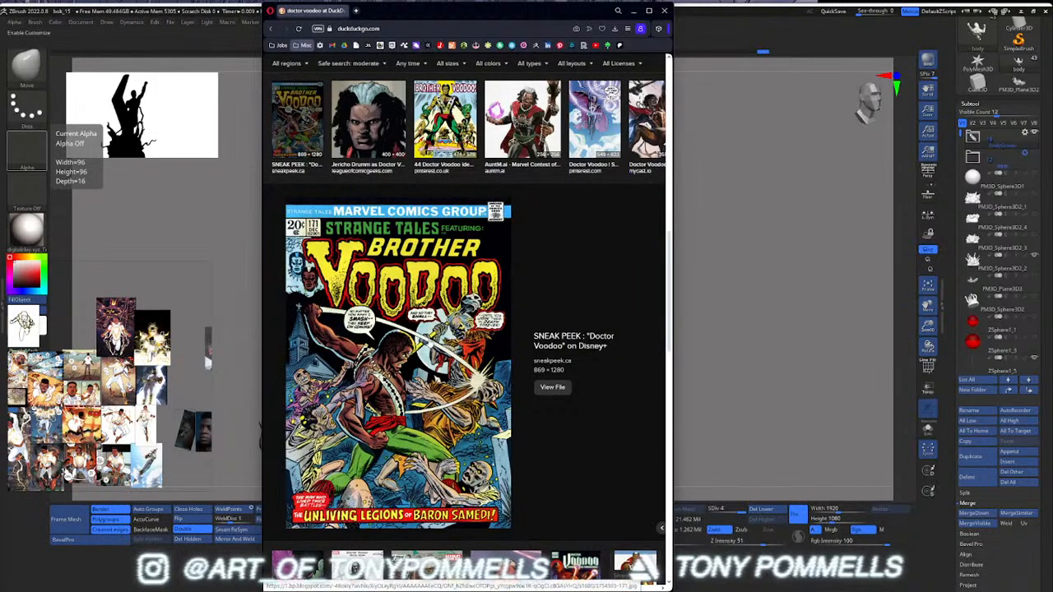
scroll(407, 384, down, 4)
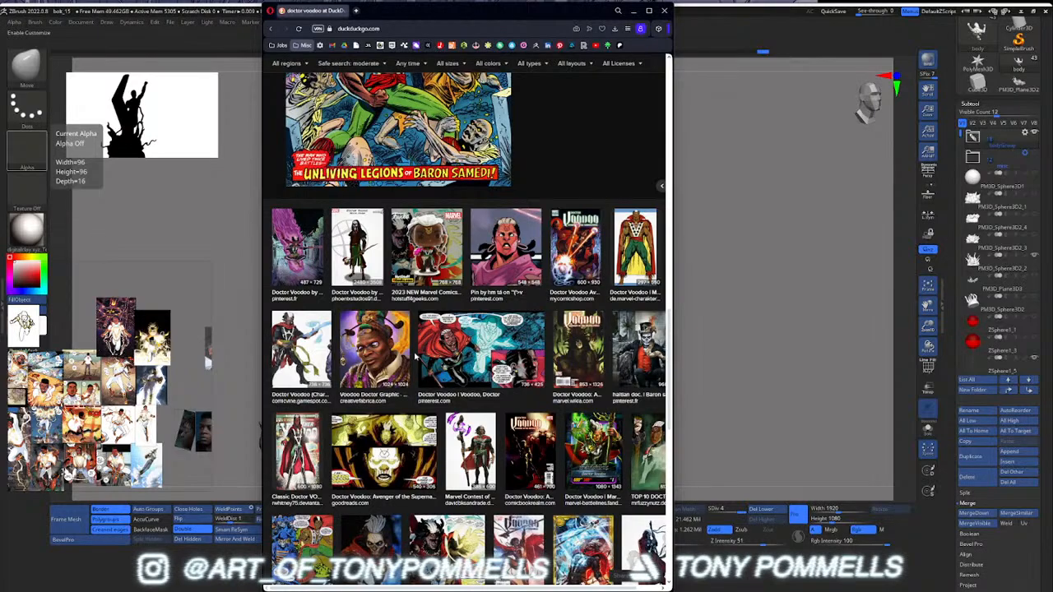
click(450, 351)
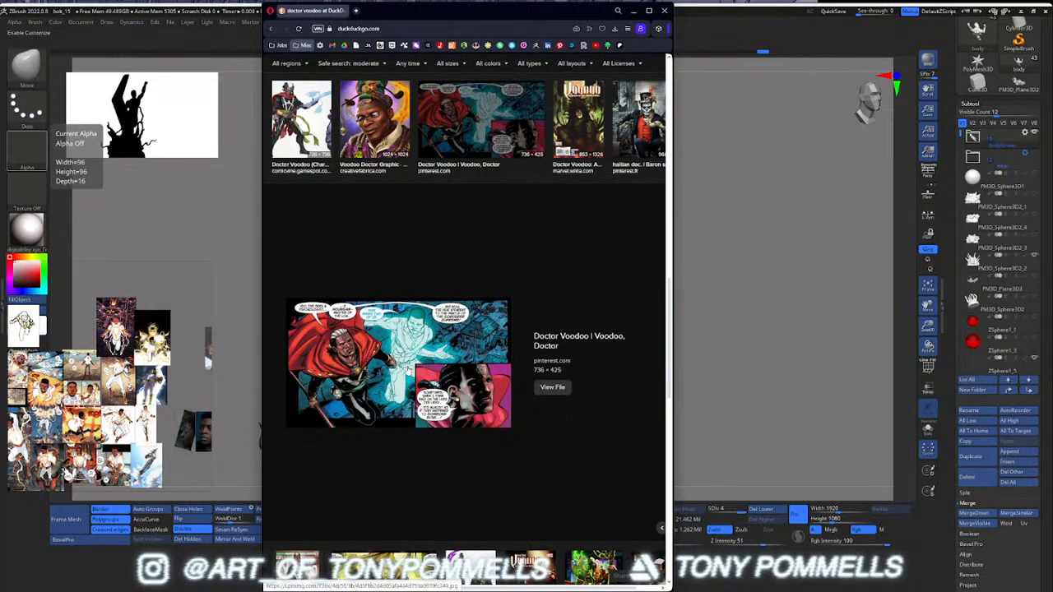
scroll(377, 383, down, 2)
scroll(350, 253, up, 2)
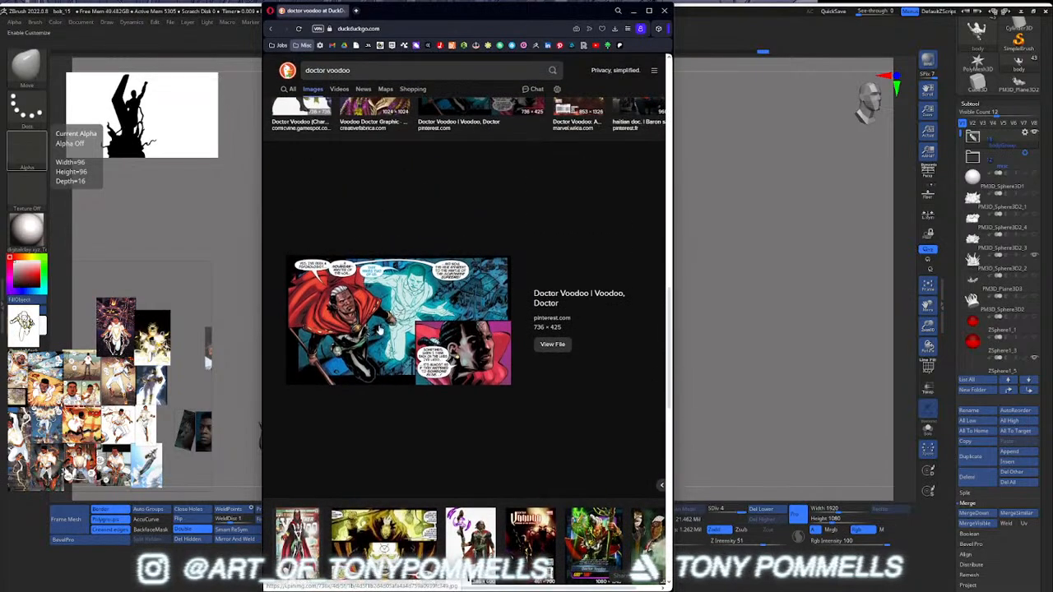
scroll(359, 337, down, 3)
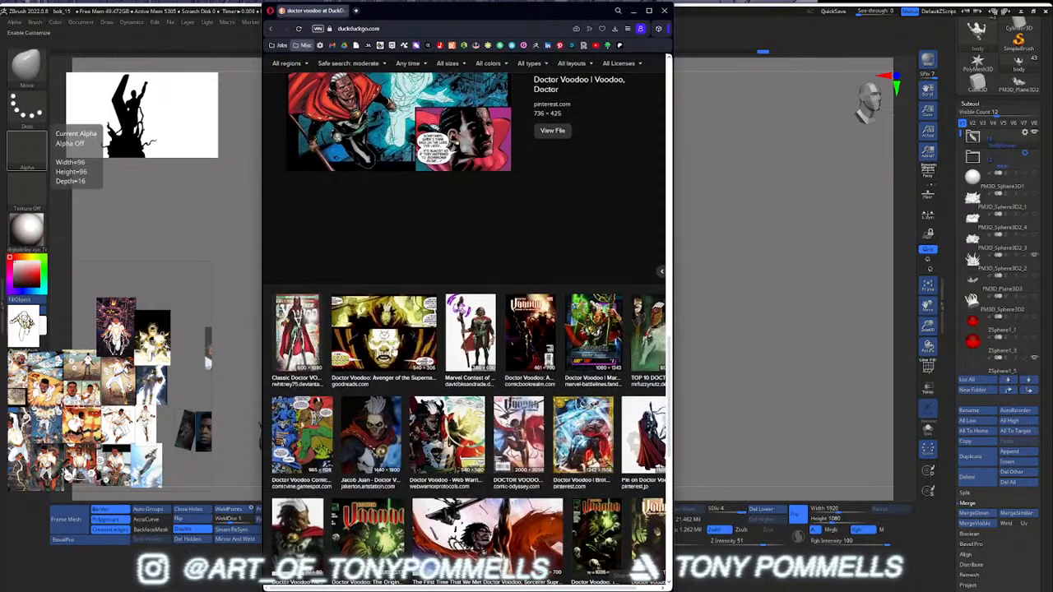
scroll(386, 345, up, 3)
scroll(394, 348, up, 3)
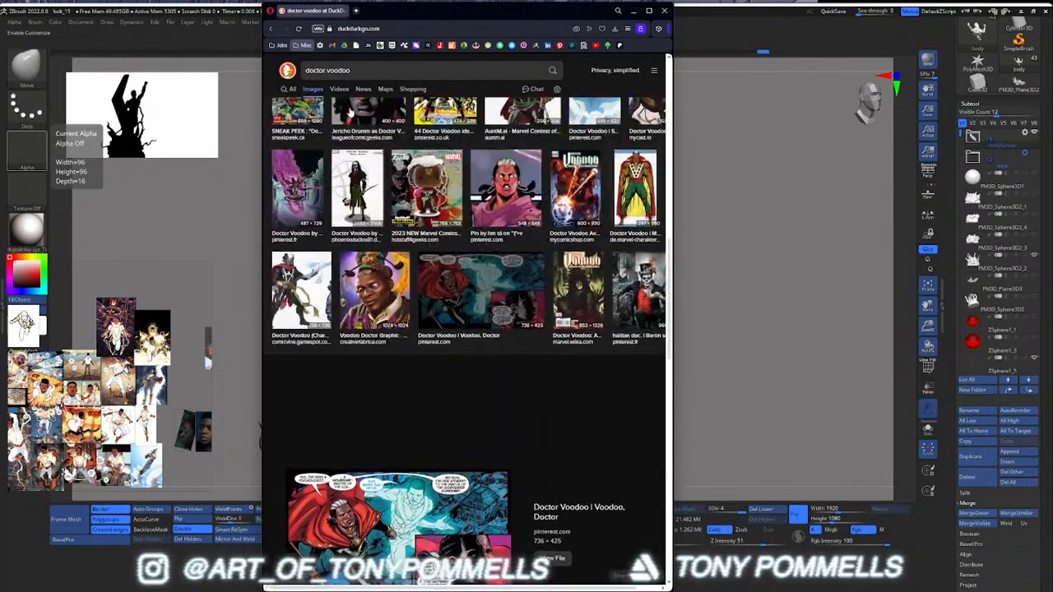
Step: Search the web images for "lakeith stanfield" and skim the portrait results
text(lakeith)
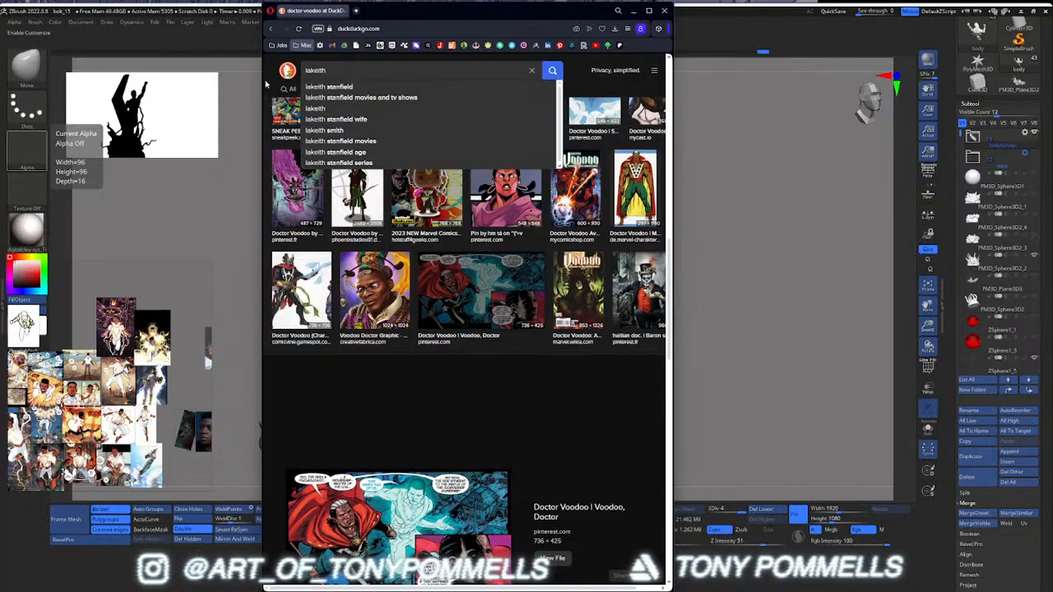
key(Down)
key(Return)
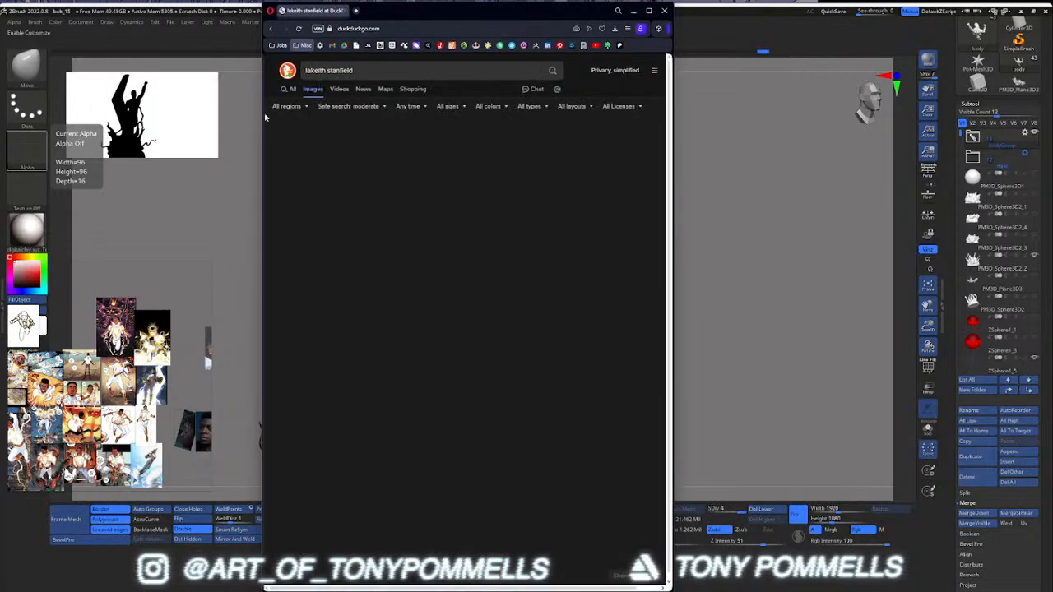
scroll(398, 338, down, 1)
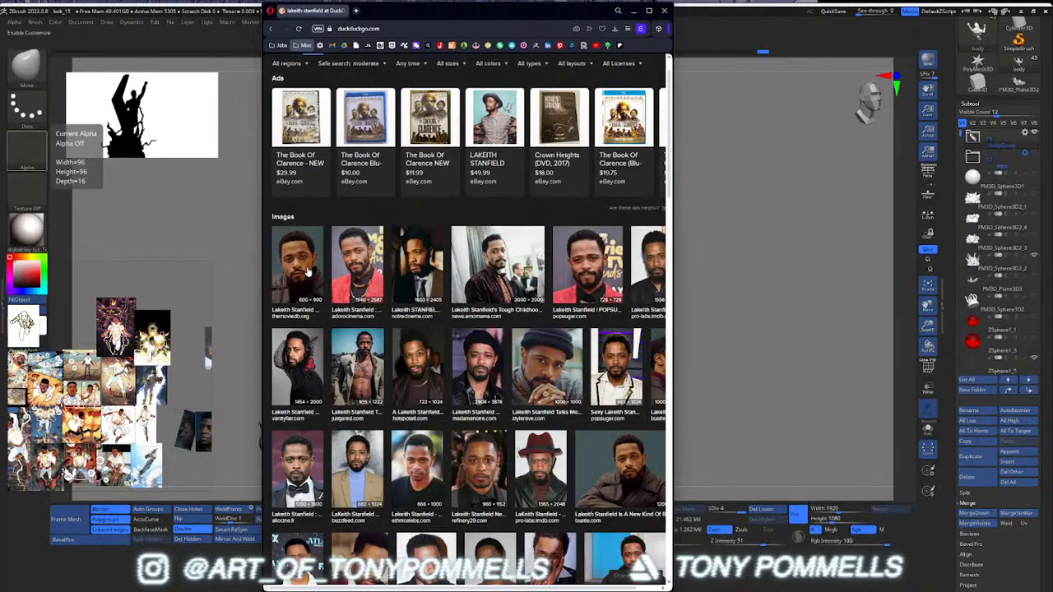
scroll(541, 350, down, 3)
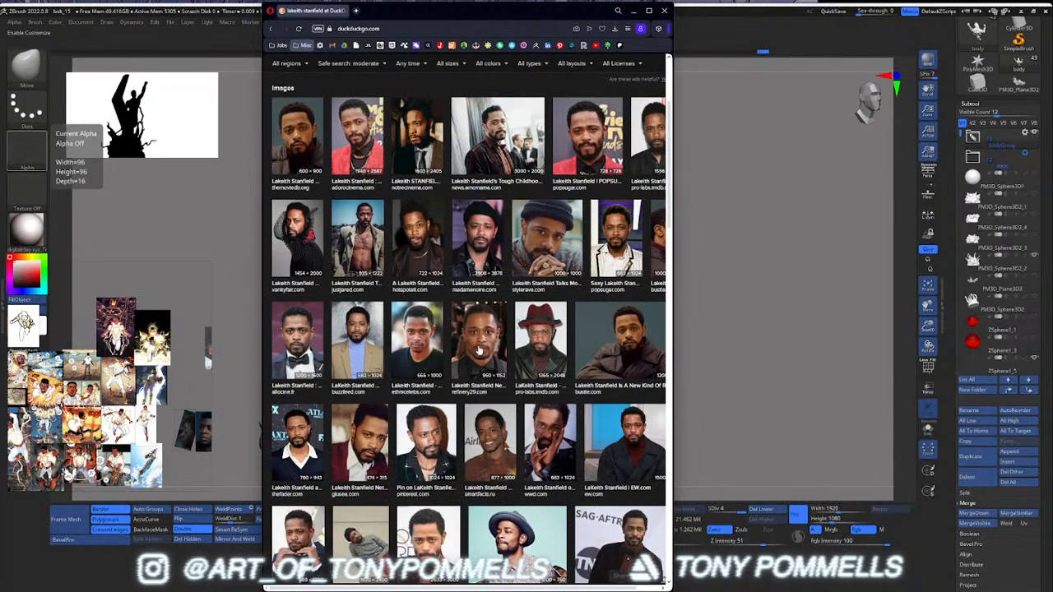
Step: Enlarge the red-hat, dark-suit and black-and-white Lakeith Stanfield portraits and skim the remaining results for likeness reference
click(548, 350)
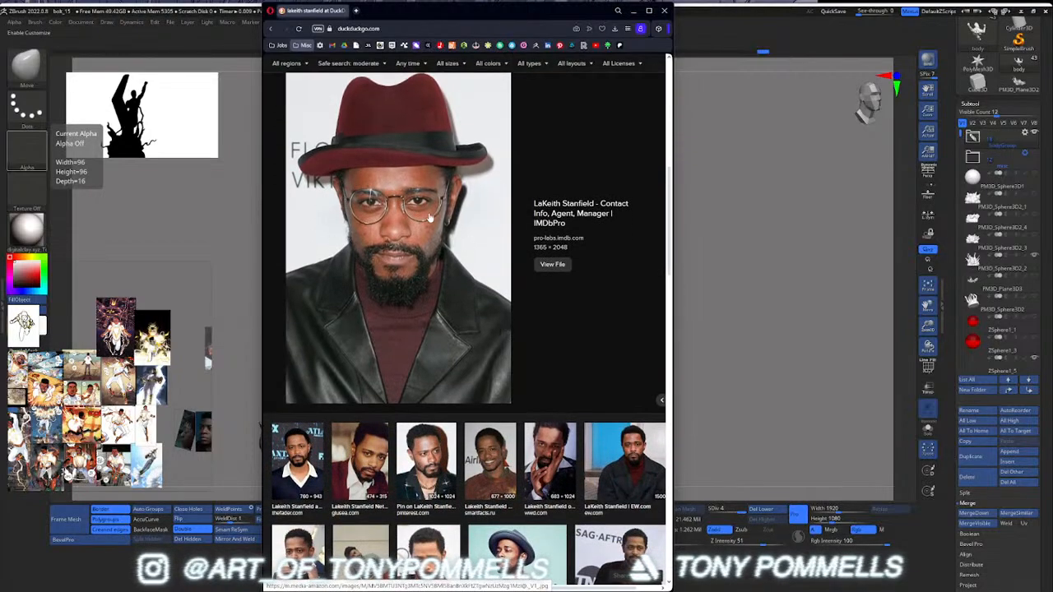
scroll(429, 218, down, 7)
click(424, 366)
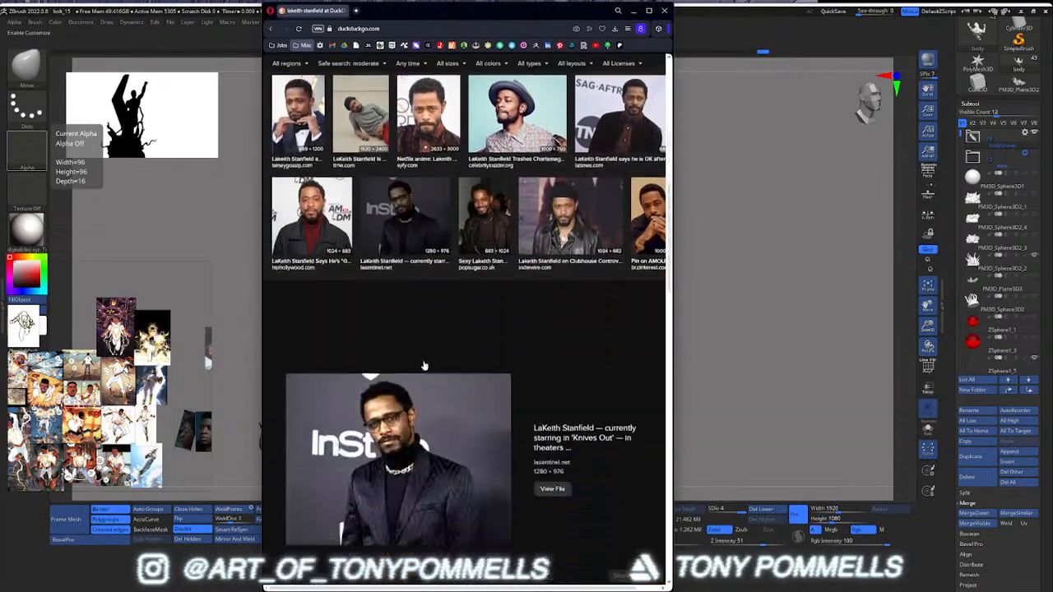
scroll(423, 365, down, 9)
click(371, 379)
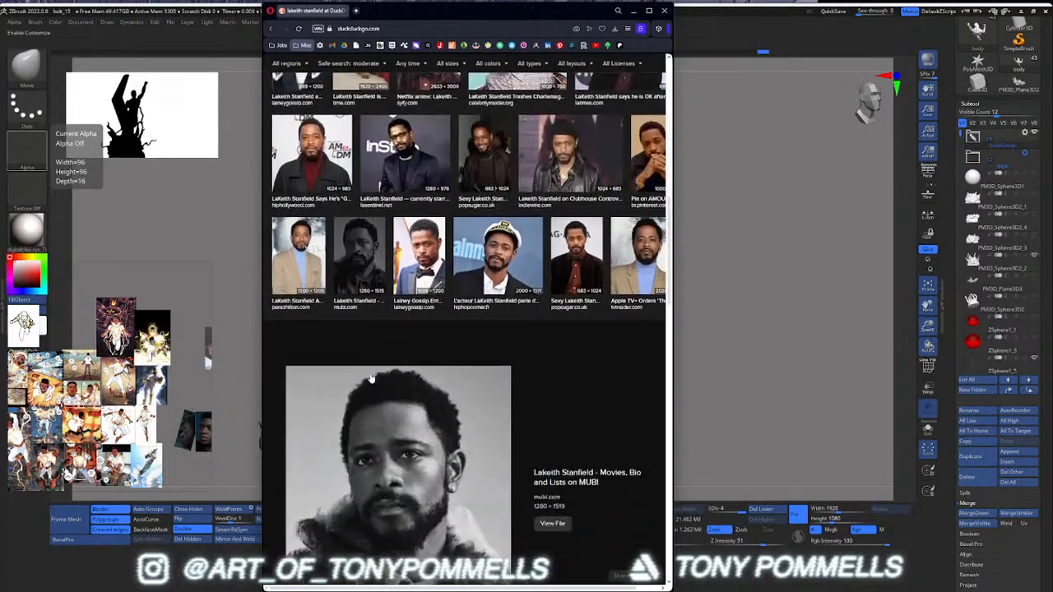
scroll(366, 371, down, 3)
scroll(395, 362, up, 8)
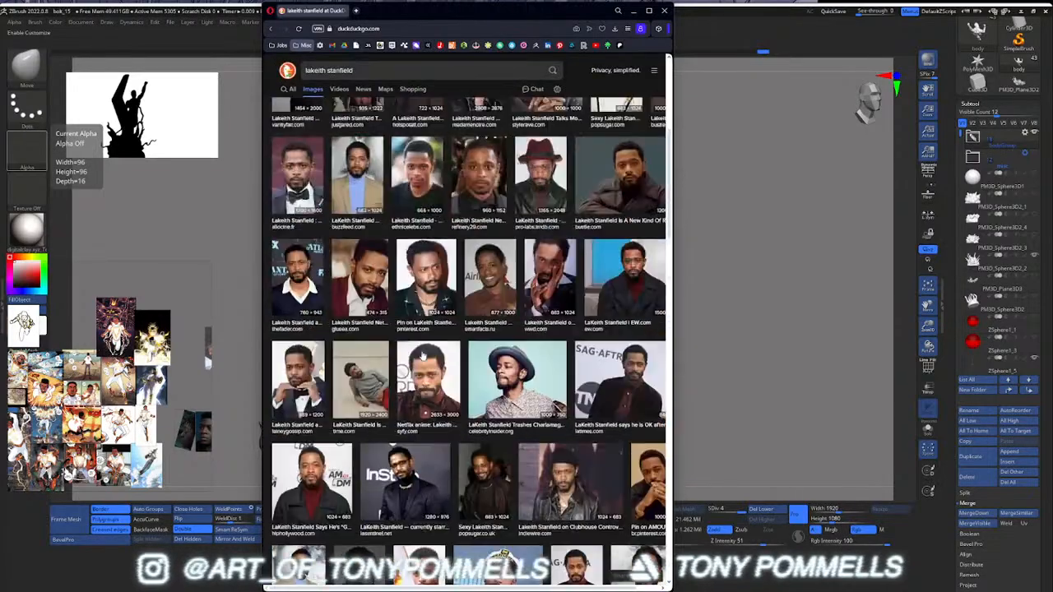
scroll(422, 356, up, 5)
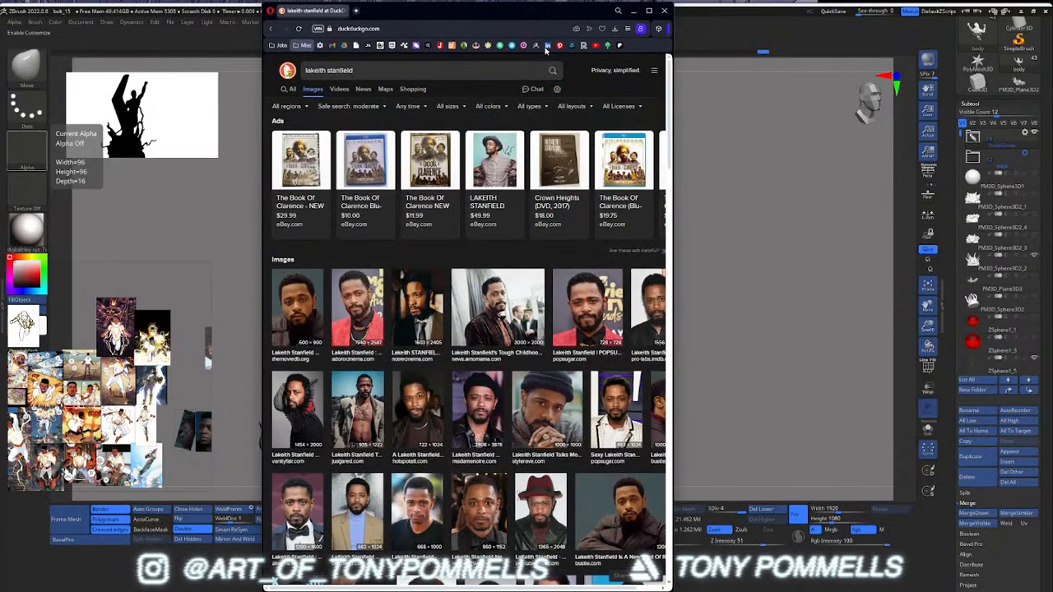
Step: Close the browser to return to ZBrush, then select the head and examine the statue from the front and back
click(664, 10)
right_drag(565, 288, 499, 286)
mouse_move(503, 230)
ctrl+right_down()
mouse_move(517, 283)
mouse_move(512, 235)
ctrl+right_up()
mouse_move(511, 235)
right_down()
mouse_move(457, 243)
mouse_move(462, 279)
mouse_move(509, 226)
mouse_move(526, 230)
mouse_move(510, 223)
mouse_move(559, 216)
right_up()
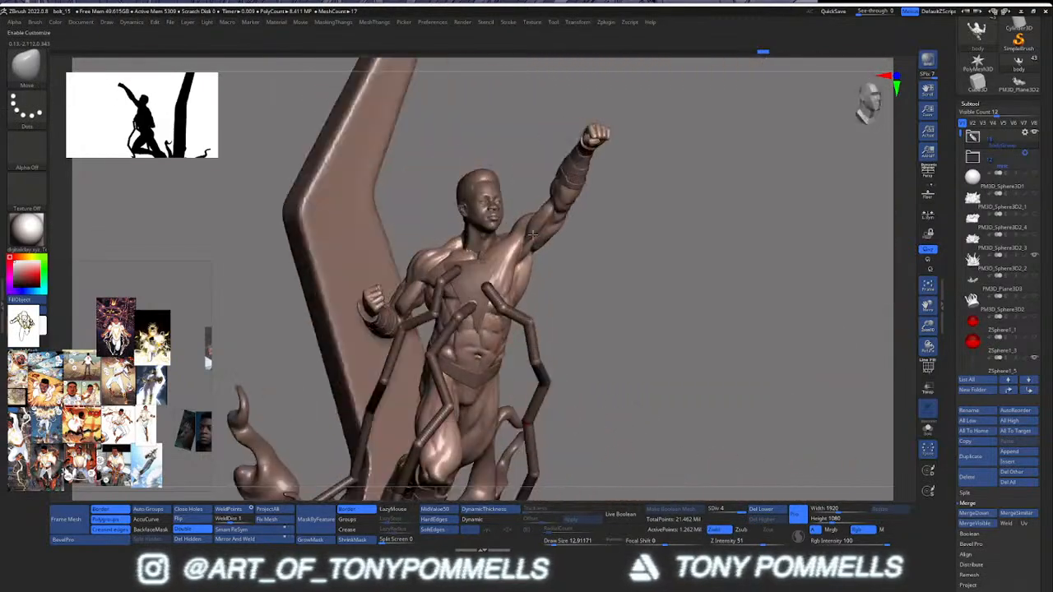
alt+click(494, 187)
mouse_move(502, 165)
ctrl+right_down()
mouse_move(542, 201)
mouse_move(493, 206)
mouse_move(473, 231)
mouse_move(468, 222)
mouse_move(458, 239)
mouse_move(440, 237)
mouse_move(460, 238)
mouse_move(451, 222)
mouse_move(441, 245)
mouse_move(467, 205)
mouse_move(465, 183)
mouse_move(463, 216)
mouse_move(441, 223)
mouse_move(414, 262)
ctrl+right_up()
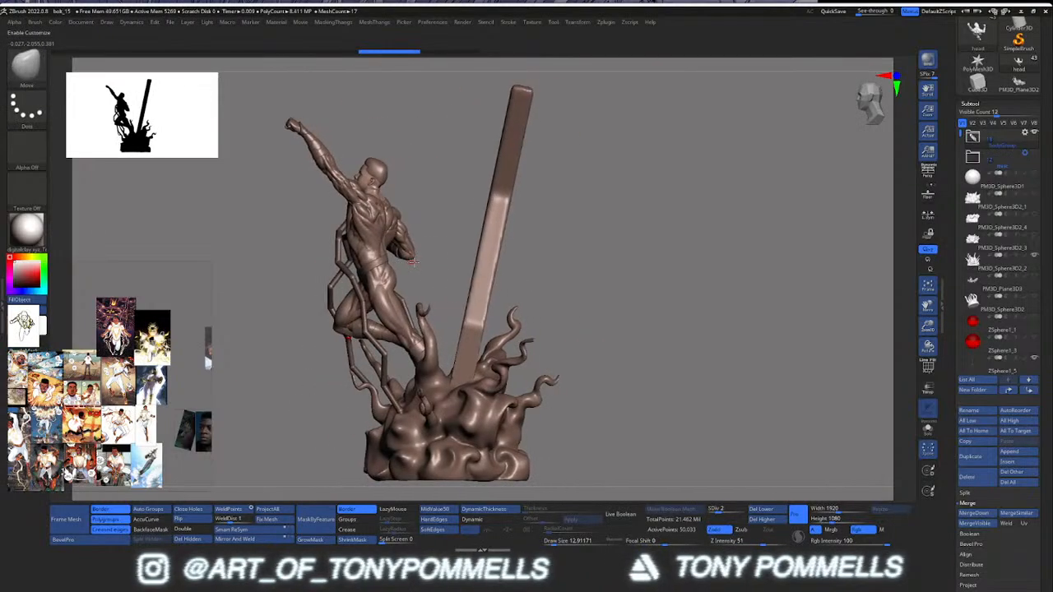
Step: Select the large lightning bolt behind the figure and shift it slightly away from the body
alt+click(480, 252)
key(w)
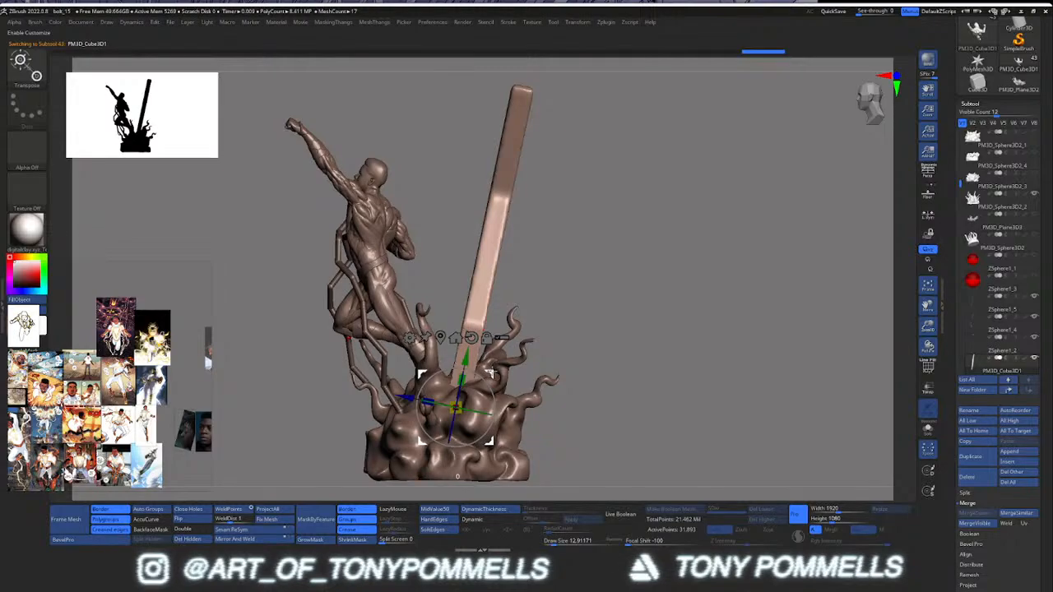
drag(422, 374, 426, 371)
key(q)
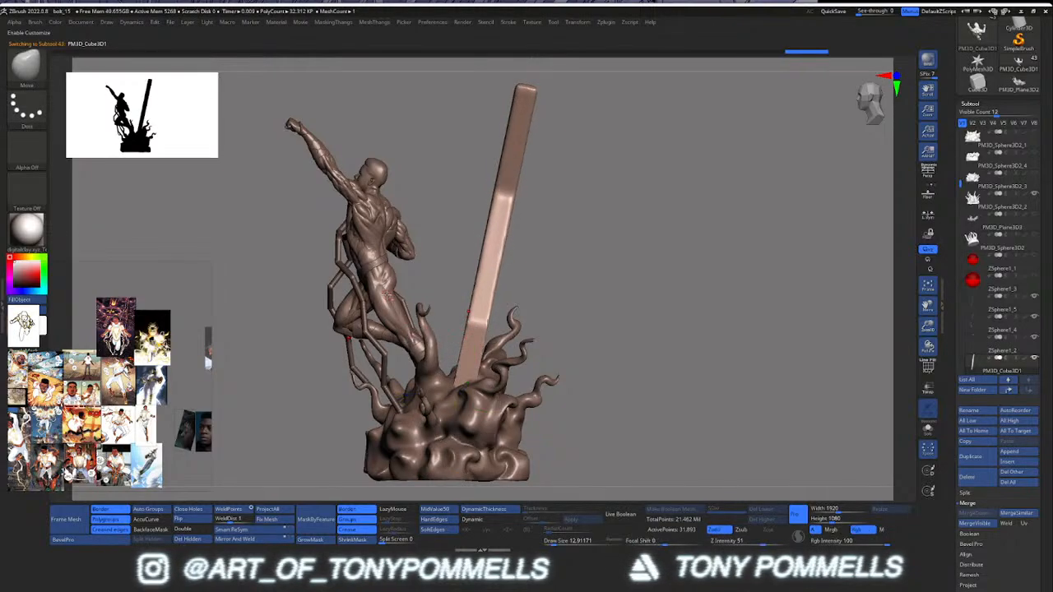
Step: Select the lightning strand beside the torso and examine it closely from the figure's side
mouse_move(386, 294)
right_down()
mouse_move(477, 294)
mouse_move(477, 316)
mouse_move(518, 296)
mouse_move(345, 293)
mouse_move(469, 297)
mouse_move(471, 324)
mouse_move(542, 324)
mouse_move(382, 340)
mouse_move(367, 306)
mouse_move(407, 337)
mouse_move(411, 289)
mouse_move(365, 285)
mouse_move(391, 252)
mouse_move(349, 308)
mouse_move(395, 325)
mouse_move(460, 246)
mouse_move(493, 280)
mouse_move(333, 275)
mouse_move(345, 246)
mouse_move(374, 251)
mouse_move(386, 299)
mouse_move(366, 260)
mouse_move(398, 261)
mouse_move(359, 249)
mouse_move(382, 280)
mouse_move(379, 267)
right_up()
alt+click(371, 290)
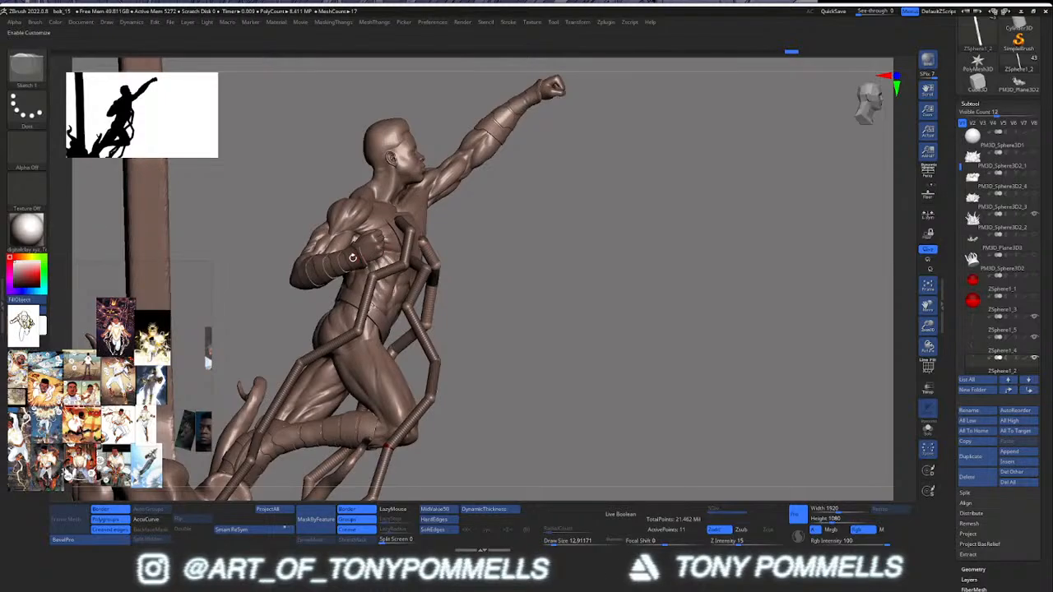
ctrl+right_drag(340, 258, 328, 261)
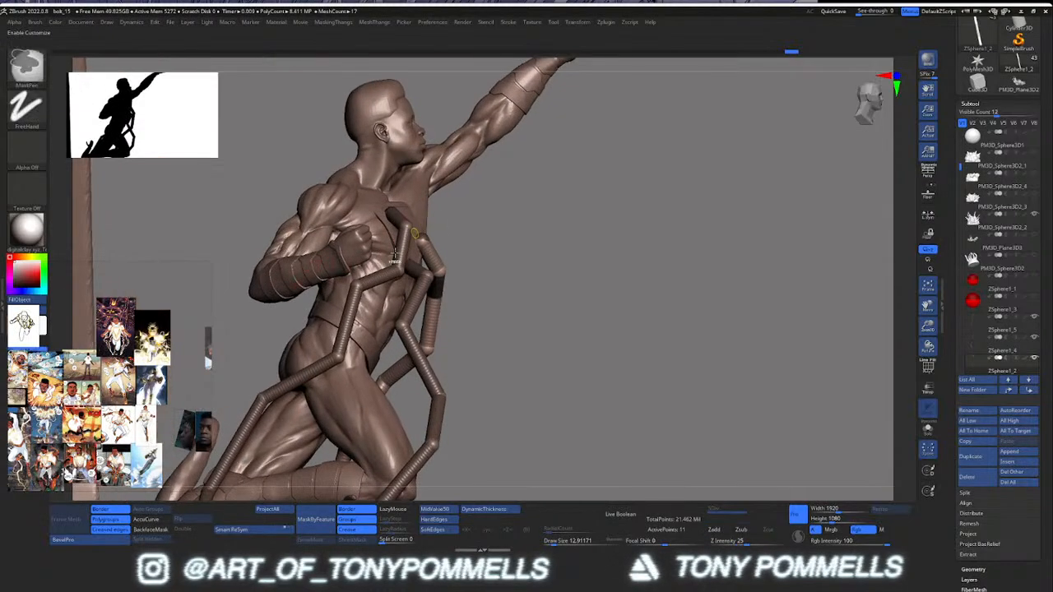
Step: Browse the reference board and enlarge the comic artwork of the wrapped lower leg with blue lightning around the foot
scroll(29, 439, up, 2)
scroll(187, 360, down, 5)
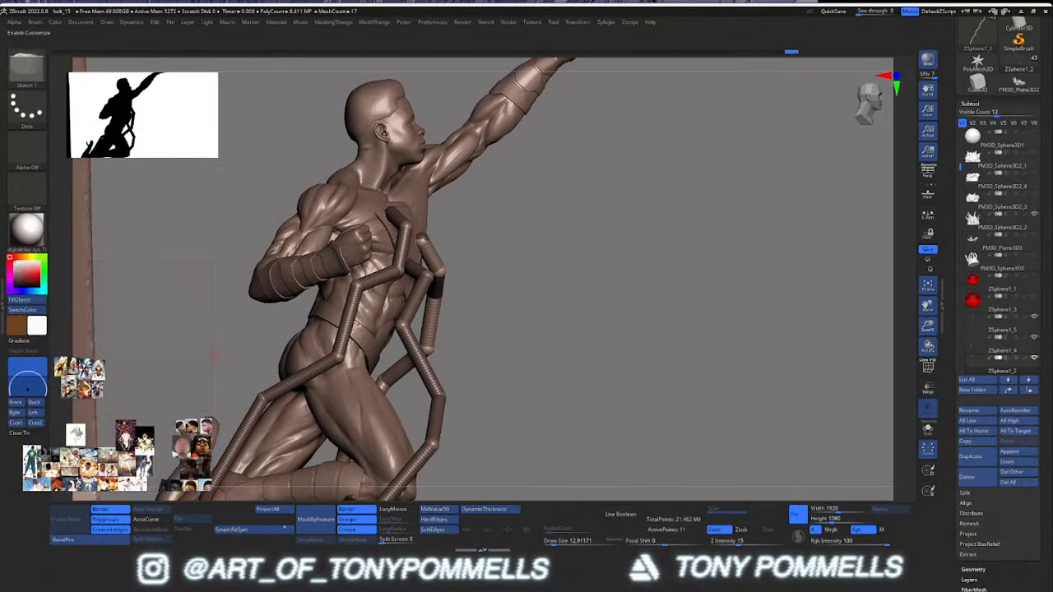
scroll(86, 399, up, 4)
middle_drag(94, 370, 148, 356)
scroll(148, 355, up, 4)
scroll(148, 356, up, 5)
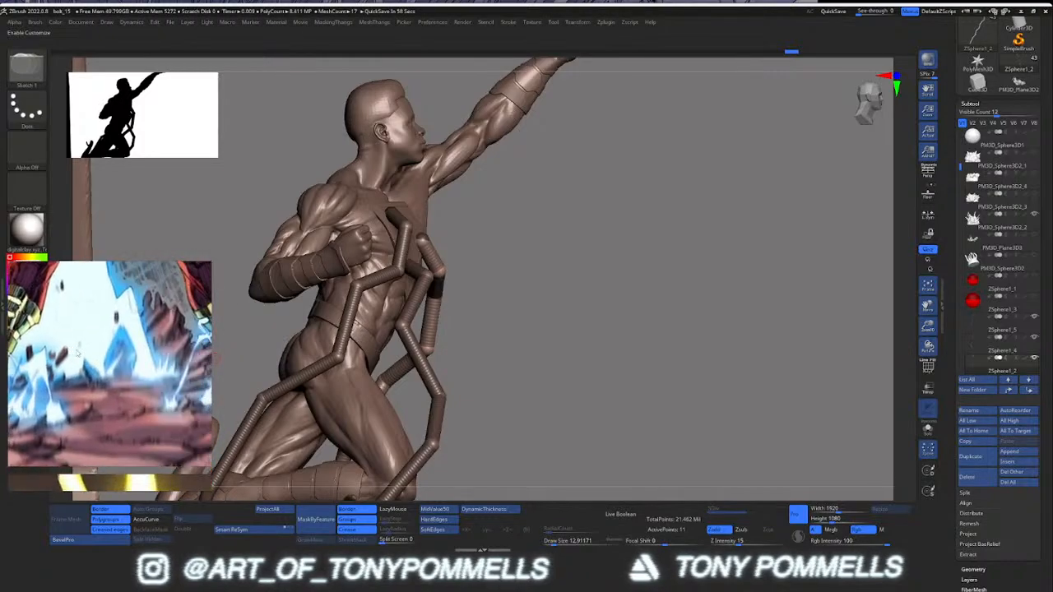
scroll(148, 361, down, 2)
middle_drag(40, 368, 88, 370)
scroll(85, 372, up, 4)
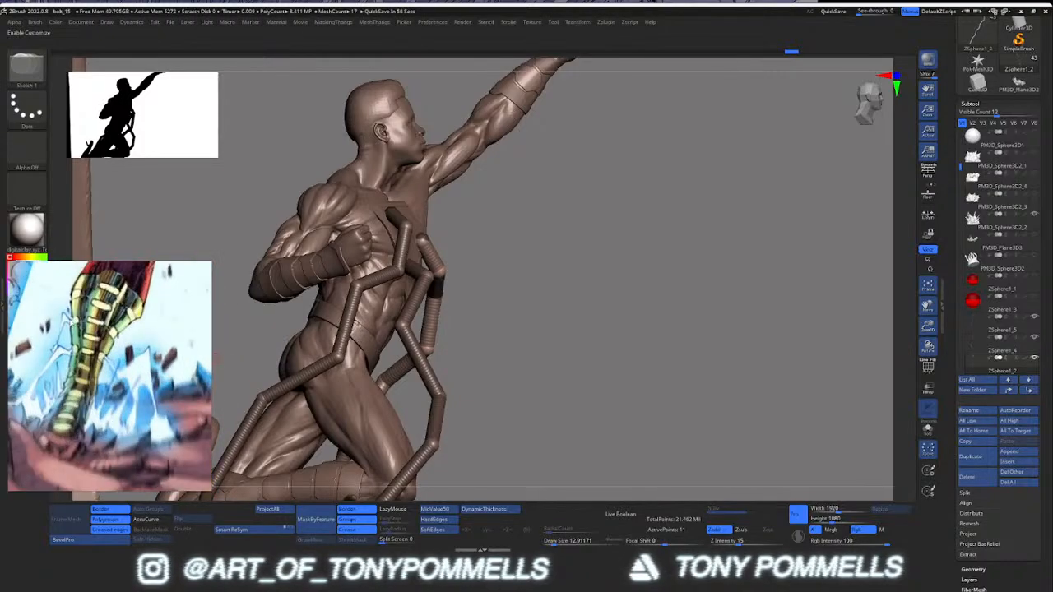
Step: Select the gauntlet, switch to the belt, and raise the belt to subdivision level 5
mouse_move(325, 272)
right_down()
mouse_move(345, 284)
mouse_move(366, 328)
mouse_move(384, 318)
mouse_move(399, 259)
mouse_move(378, 316)
right_up()
alt+click(382, 308)
right_drag(509, 187, 491, 220)
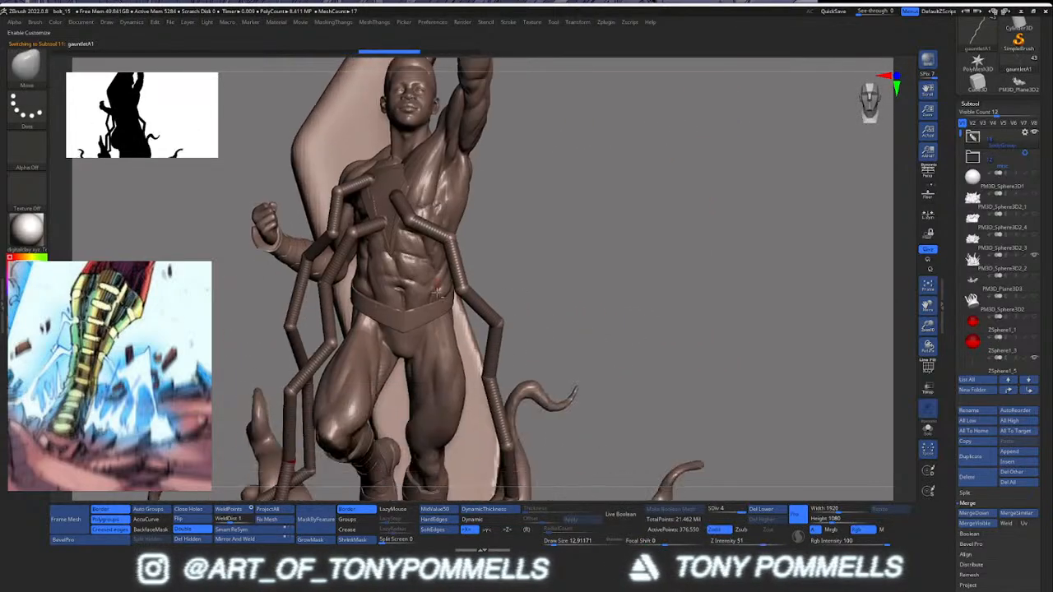
alt+click(444, 316)
key(d)
key(d)
key(d)
key(d)
Step: Select the cloud base and trim its underside flat with a horizontal ClipCurve cut
mouse_move(449, 322)
ctrl+right_down()
mouse_move(450, 380)
mouse_move(449, 251)
mouse_move(449, 274)
mouse_move(479, 273)
mouse_move(452, 200)
mouse_move(495, 220)
mouse_move(508, 249)
mouse_move(493, 282)
ctrl+right_up()
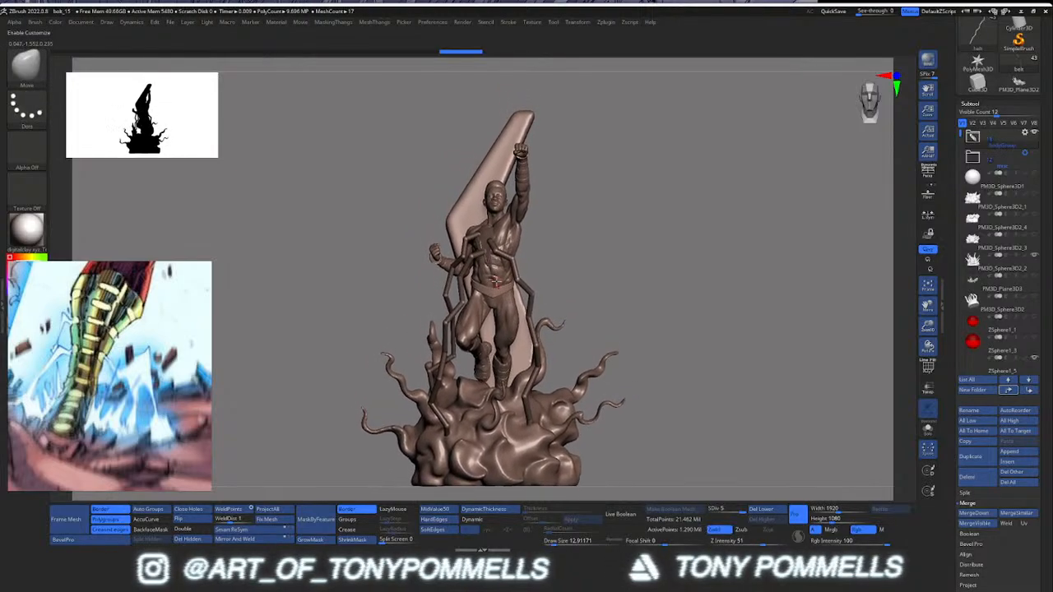
alt+click(502, 415)
alt+right_drag(597, 485, 592, 403)
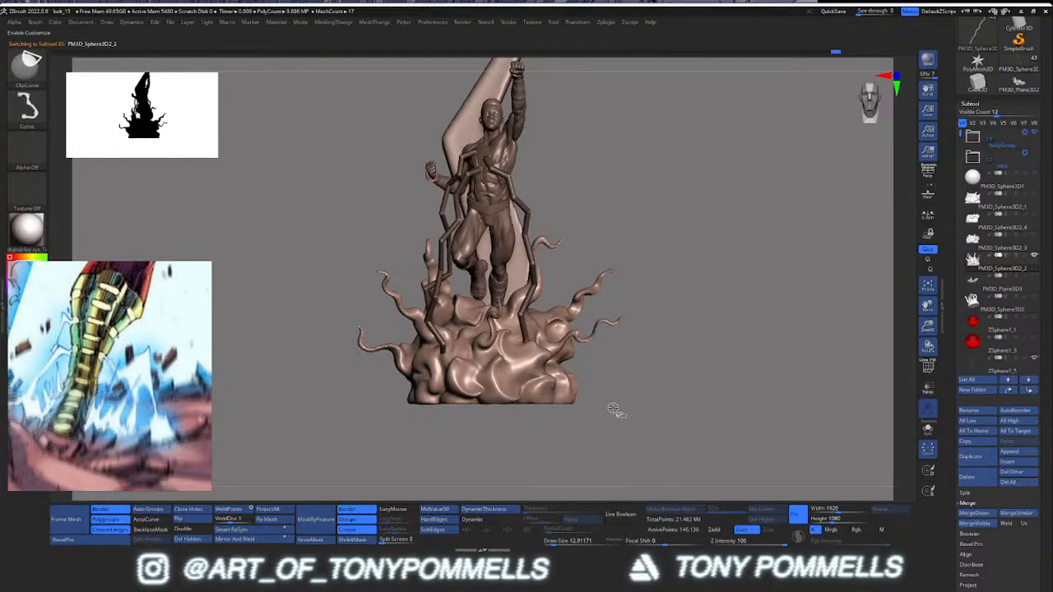
mouse_move(674, 404)
ctrl+shift+mouse_down()
mouse_move(470, 426)
mouse_move(288, 413)
ctrl+shift+mouse_up()
mouse_move(575, 386)
right_down()
mouse_move(518, 329)
mouse_move(576, 346)
mouse_move(502, 329)
mouse_move(487, 408)
mouse_move(509, 401)
right_up()
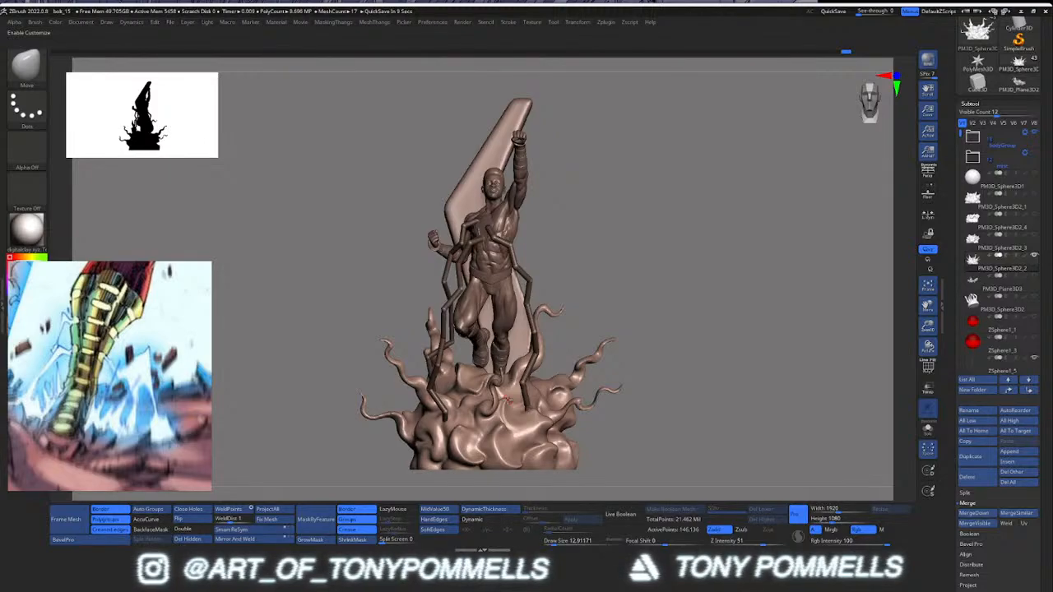
Step: Select the body and examine the pose, chest and lightning strands from the side, above and front
right_drag(477, 306, 493, 380)
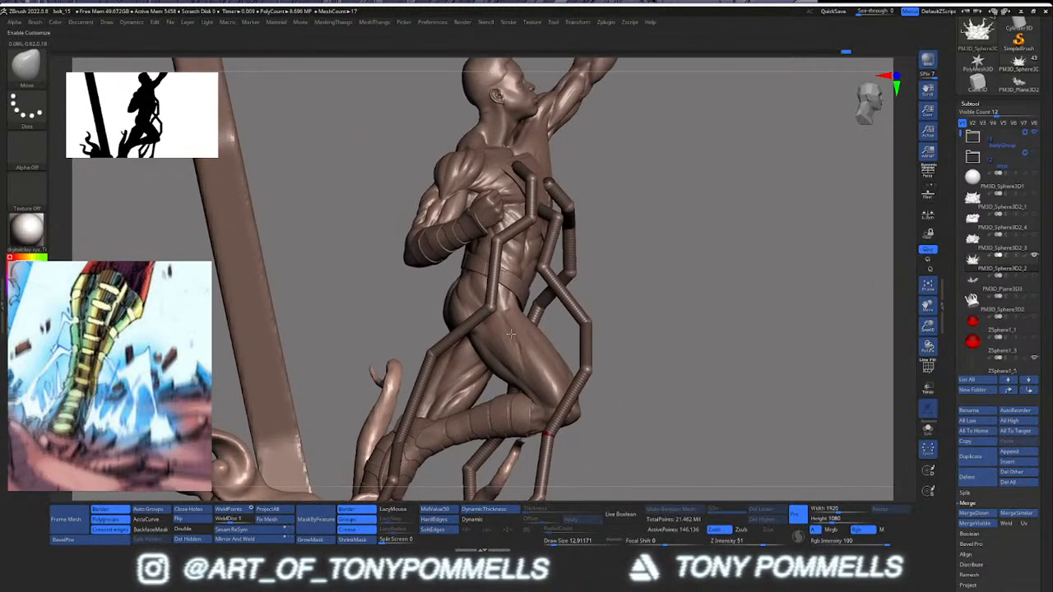
alt+click(485, 280)
right_drag(451, 280, 568, 255)
alt+right_drag(478, 191, 465, 272)
alt+right_drag(444, 205, 444, 285)
mouse_move(445, 284)
right_down()
mouse_move(425, 256)
mouse_move(456, 258)
mouse_move(461, 277)
right_up()
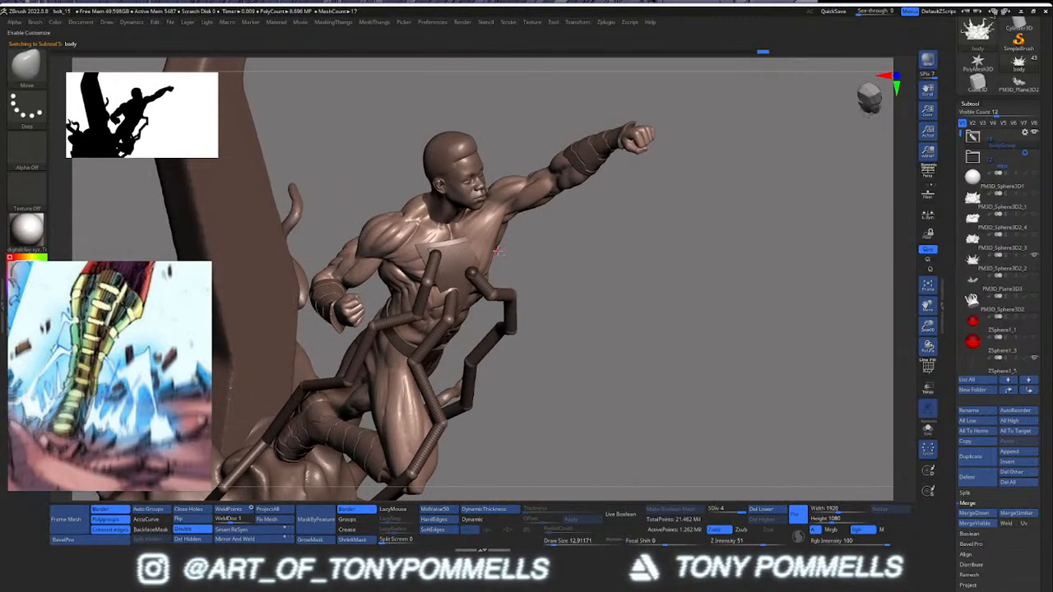
right_drag(463, 239, 470, 255)
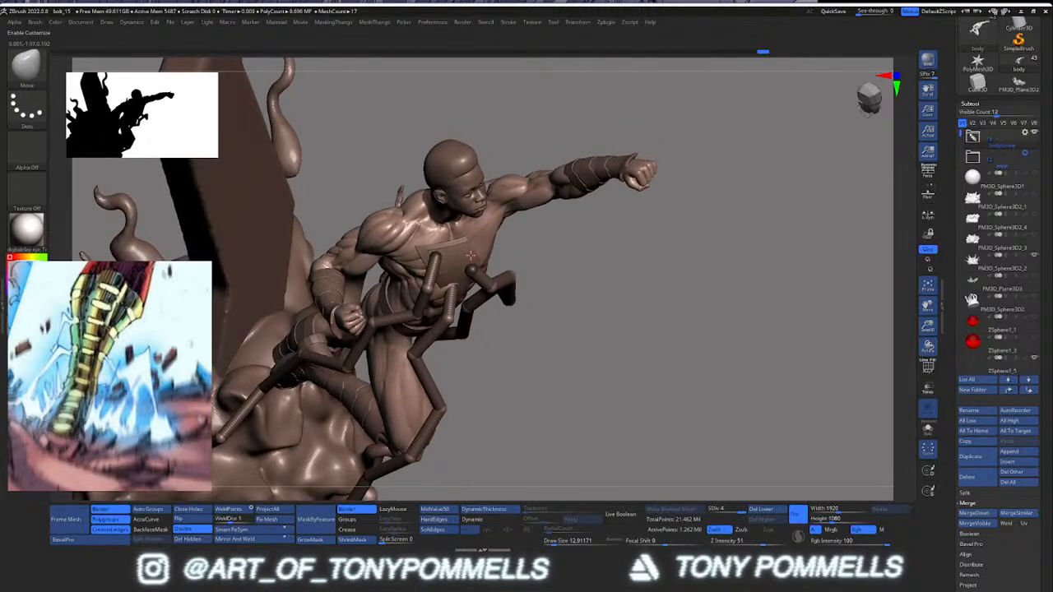
mouse_move(471, 255)
right_down()
mouse_move(546, 237)
mouse_move(575, 265)
mouse_move(576, 283)
mouse_move(633, 262)
mouse_move(462, 230)
mouse_move(621, 243)
mouse_move(578, 270)
mouse_move(461, 265)
mouse_move(546, 272)
mouse_move(505, 281)
right_up()
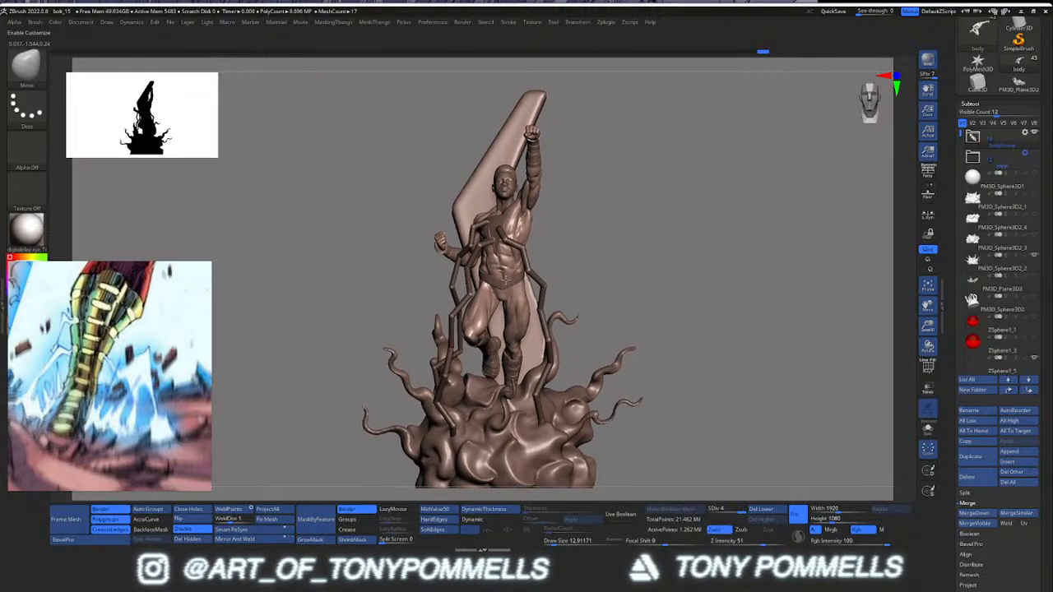